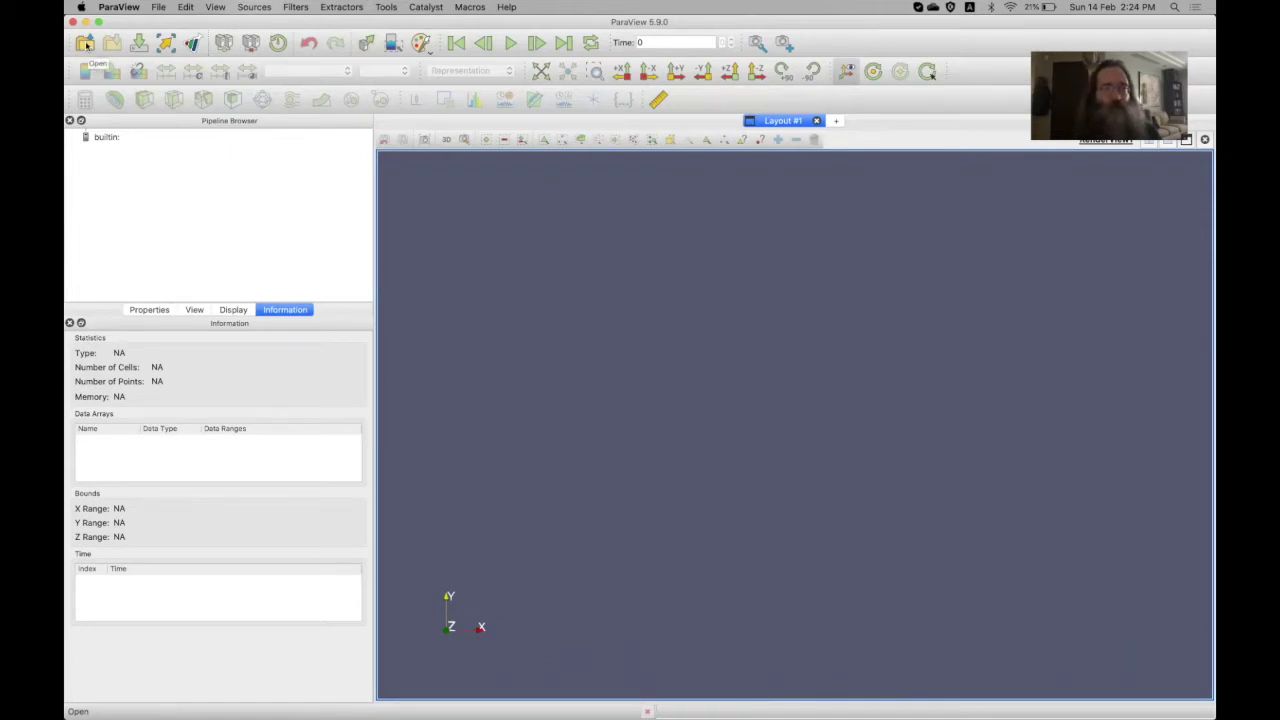
Select skull.raw in the datasets folder, examine the list of supported file types, and cancel opening it
click(87, 45)
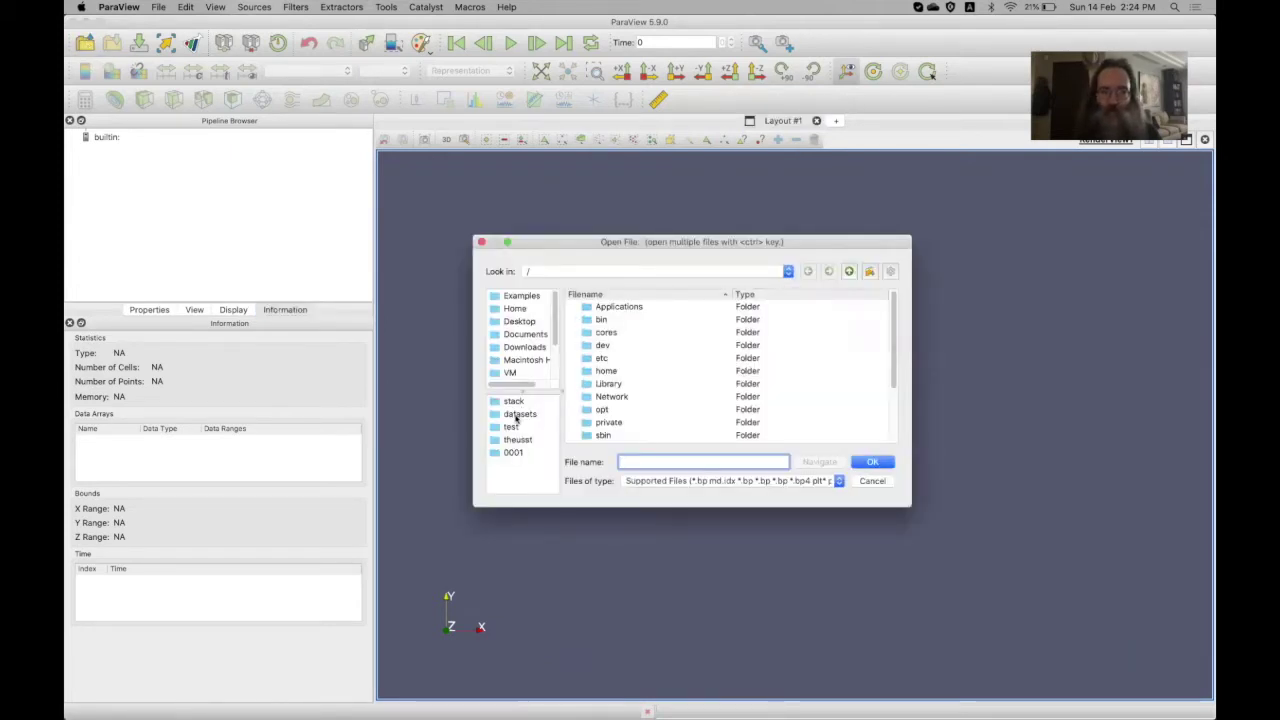
click(516, 416)
click(618, 309)
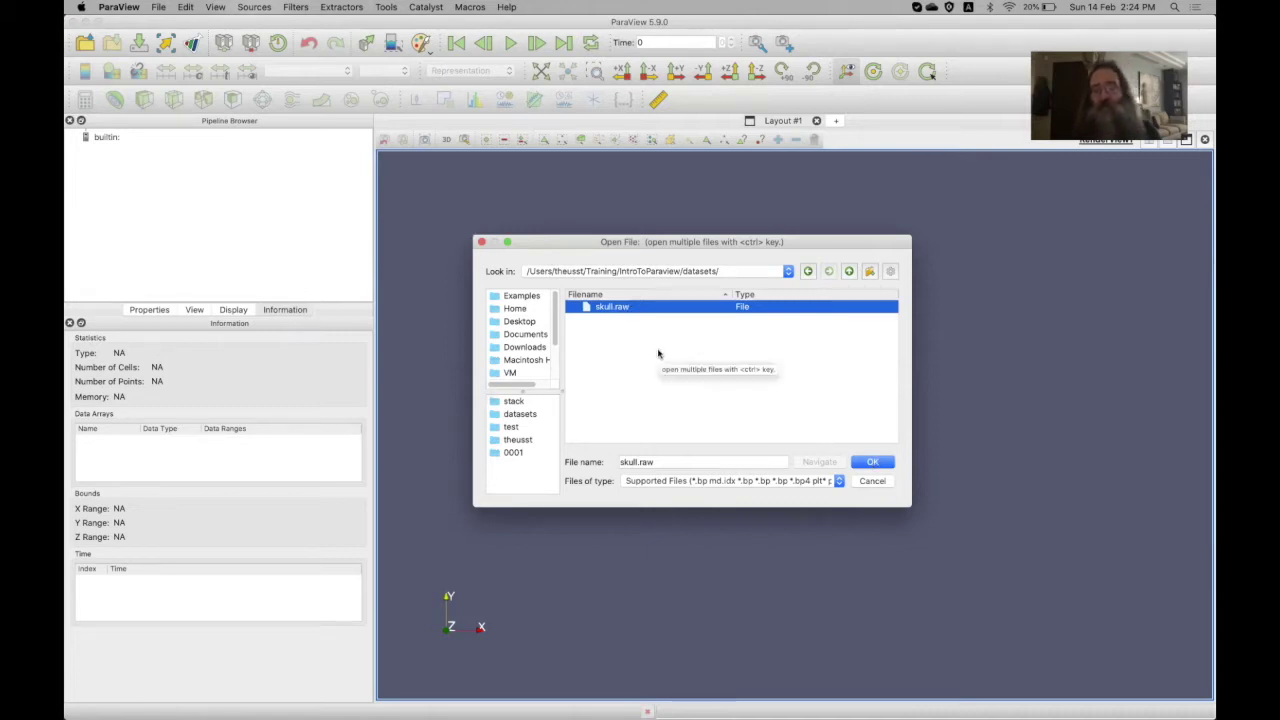
click(690, 481)
scroll(674, 354, down, 10)
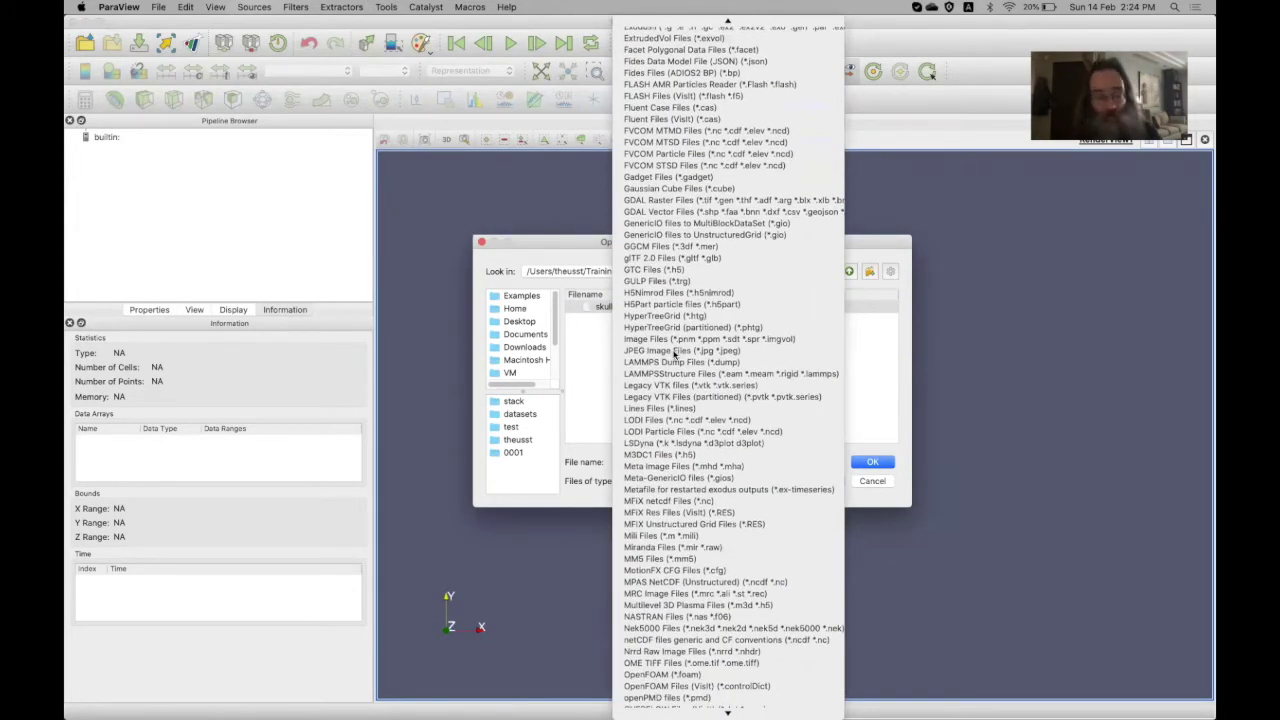
key(Escape)
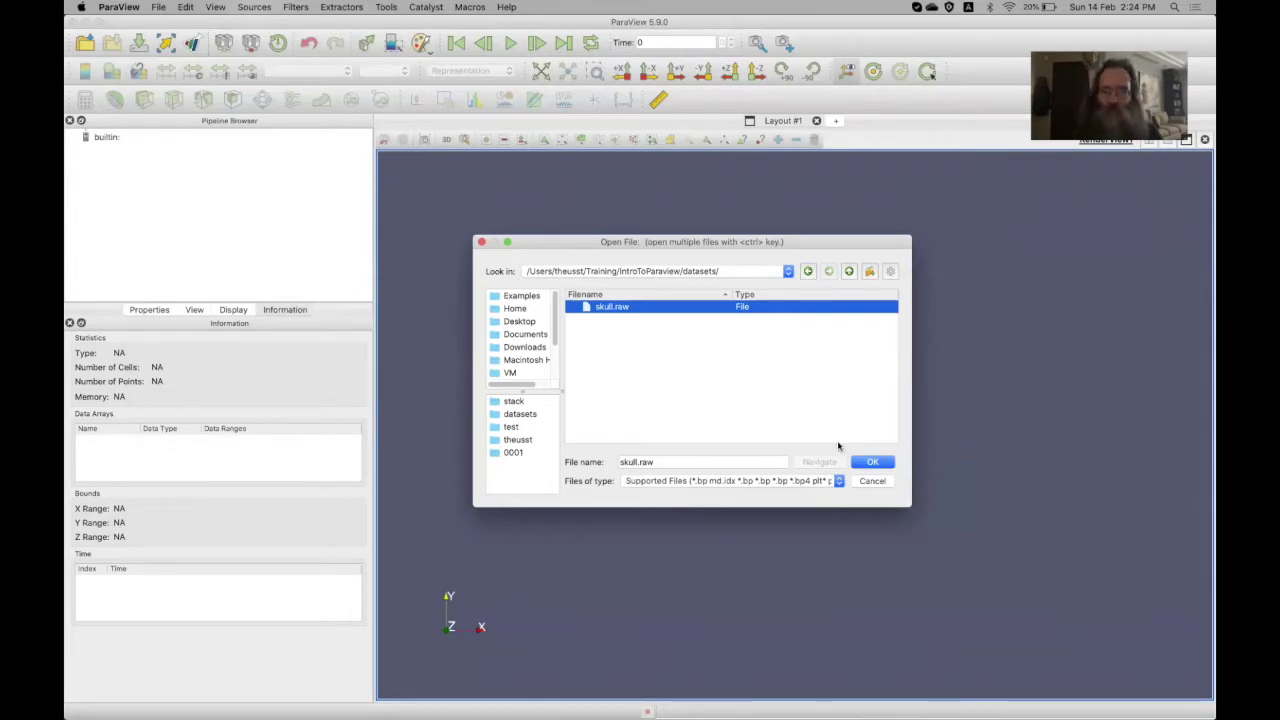
click(872, 481)
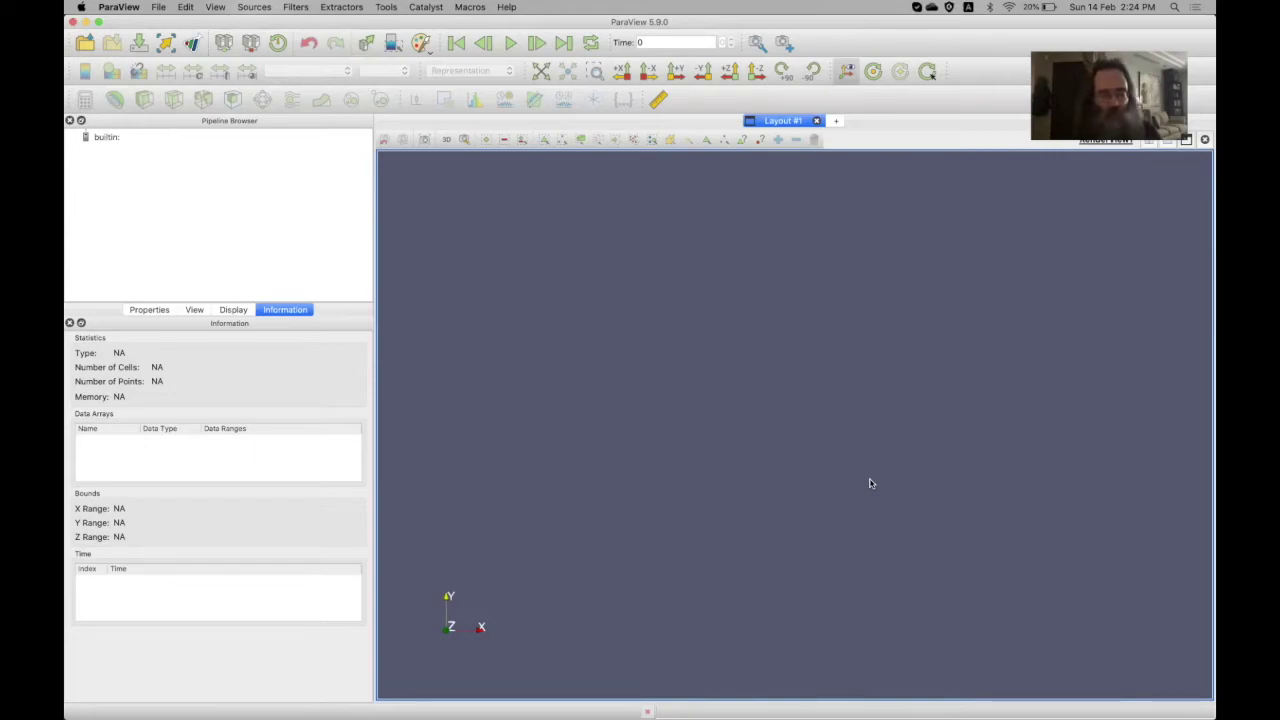
Switch to Finder and preview the consecutive PNG slices in the stack folder, from byte1000 to byte1014
key(super+h)
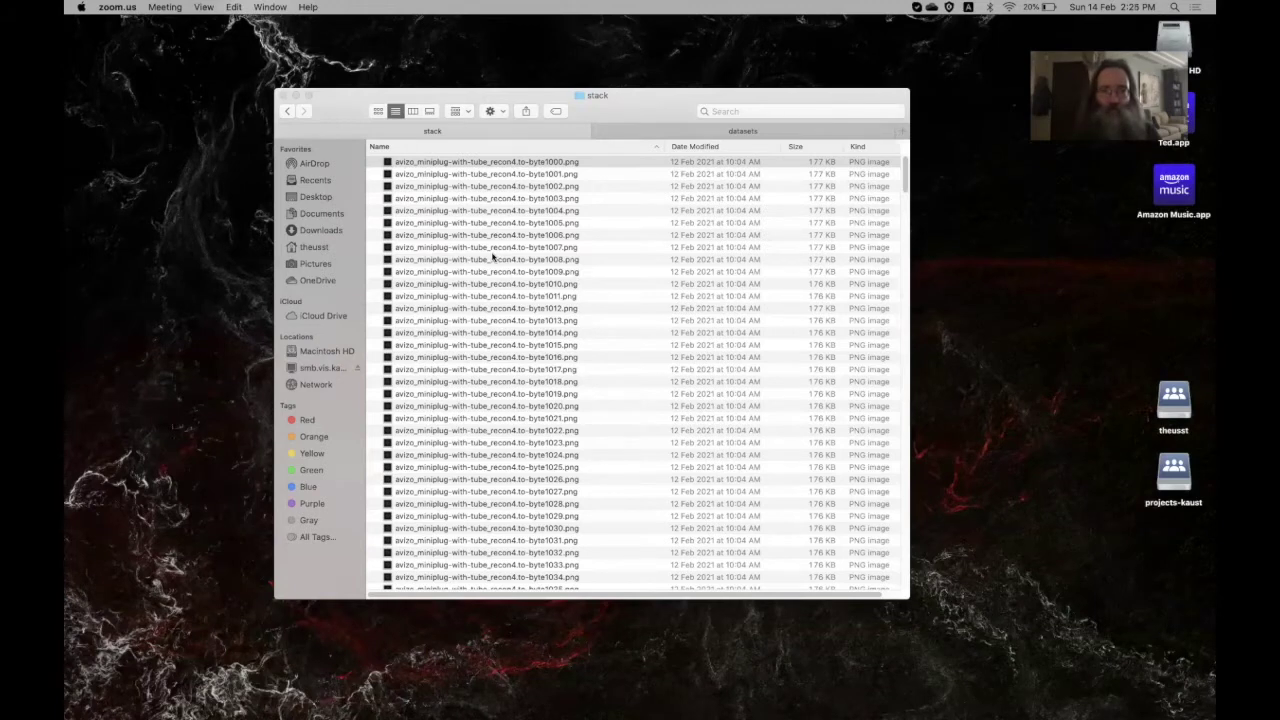
click(517, 161)
click(517, 161)
key(Escape)
click(512, 210)
click(511, 164)
key(space)
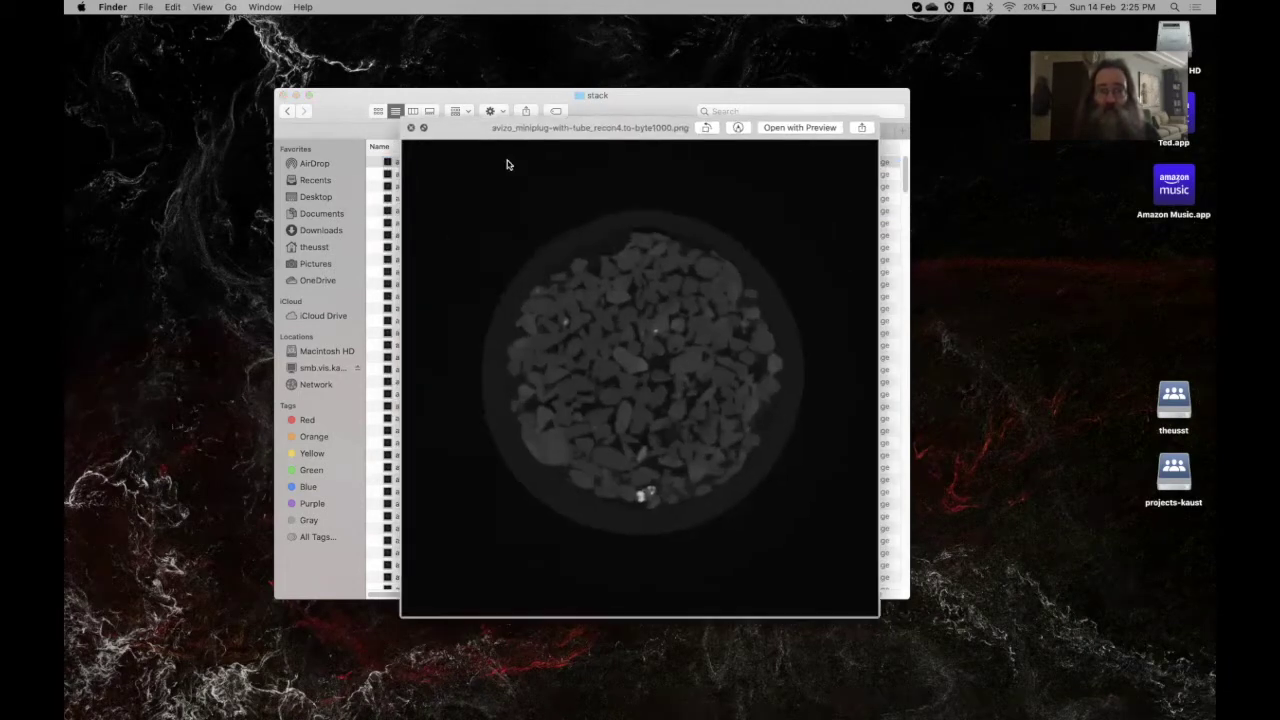
key(Down)
key(Down)
key(Down)
key(Down)
key(Down)
key(Down)
key(Down)
key(Down)
key(Down)
key(Down)
key(Down)
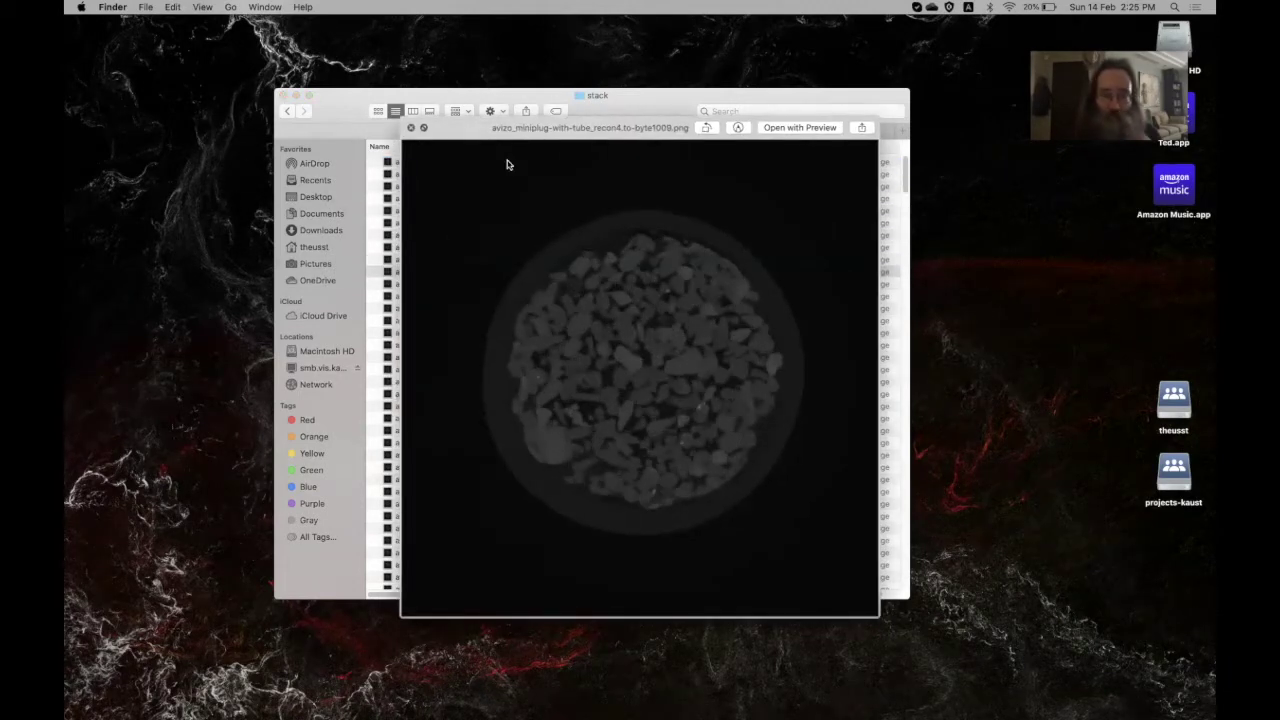
key(Down)
key(Down)
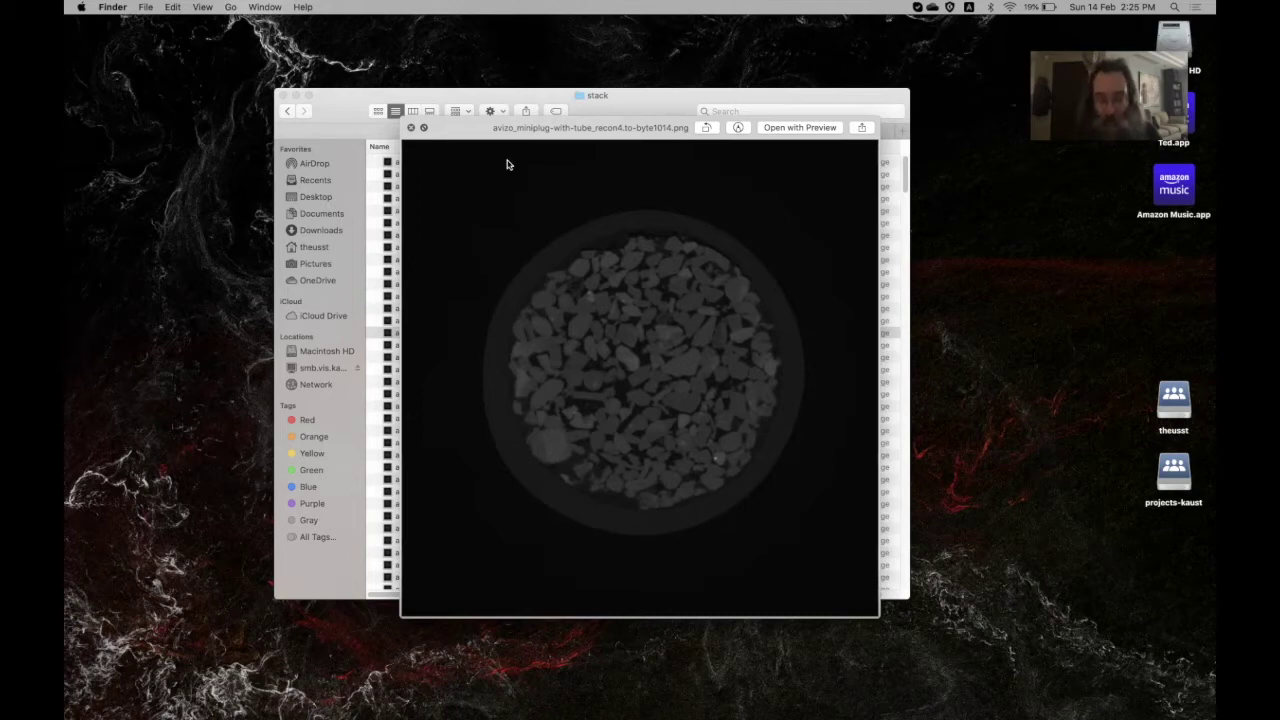
key(space)
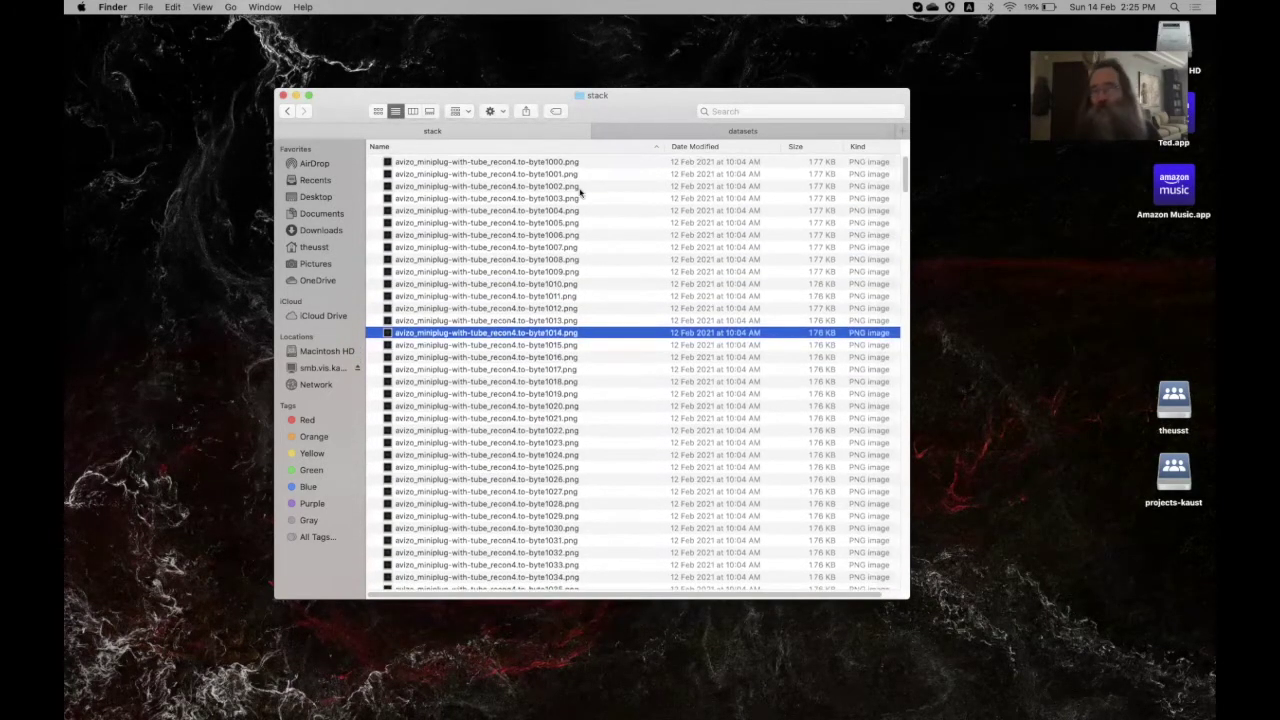
click(552, 163)
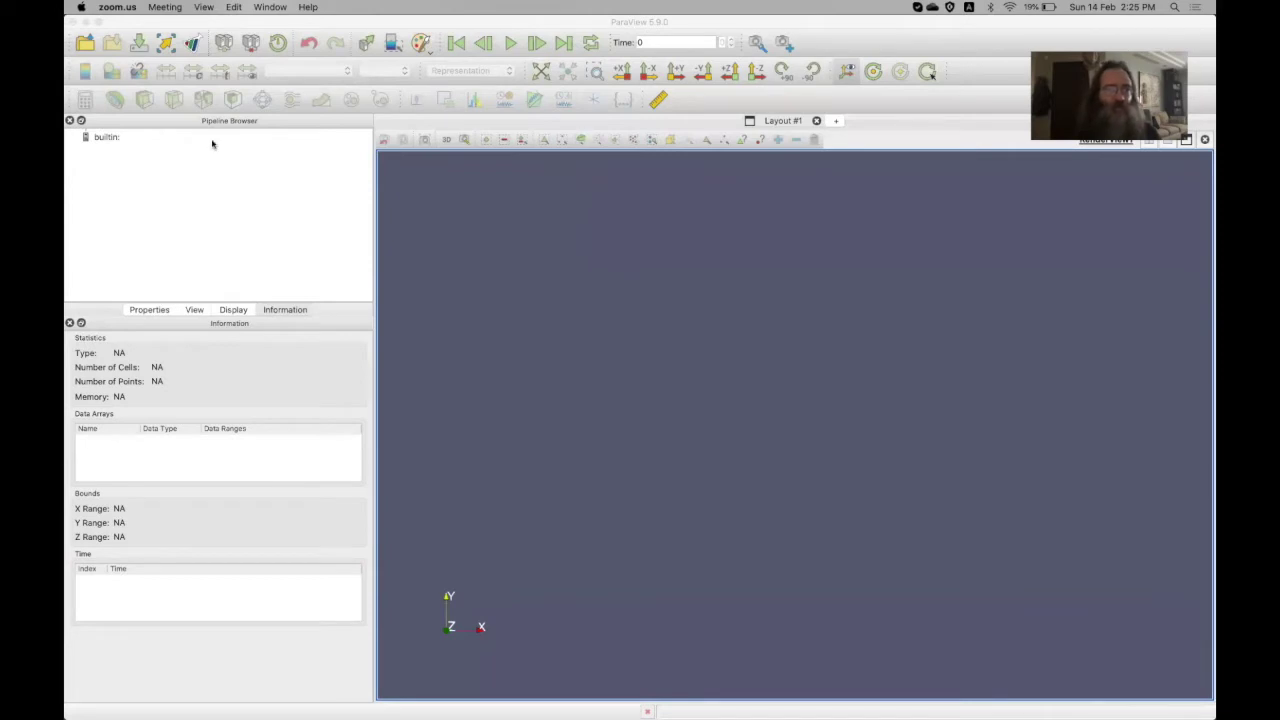
Switch back to ParaView and open the whole avizo_miniplug-with-tube_recon4 PNG group from the stack folder
click(86, 45)
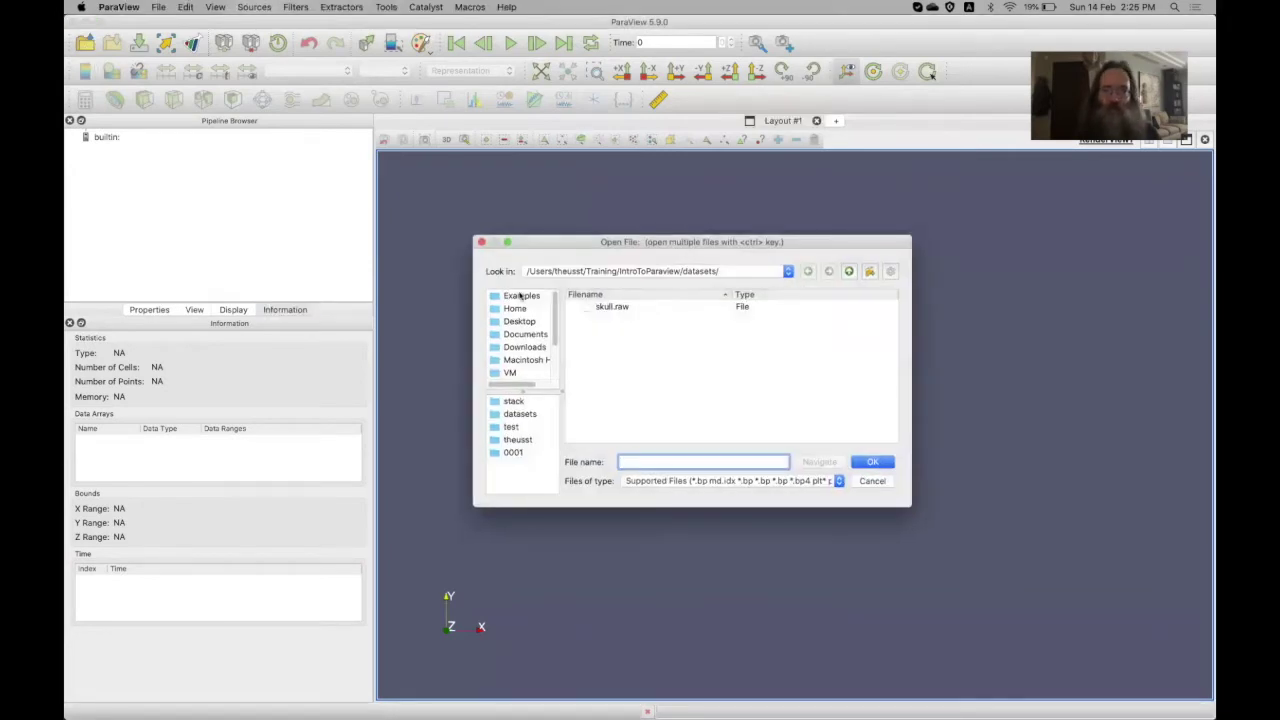
click(510, 401)
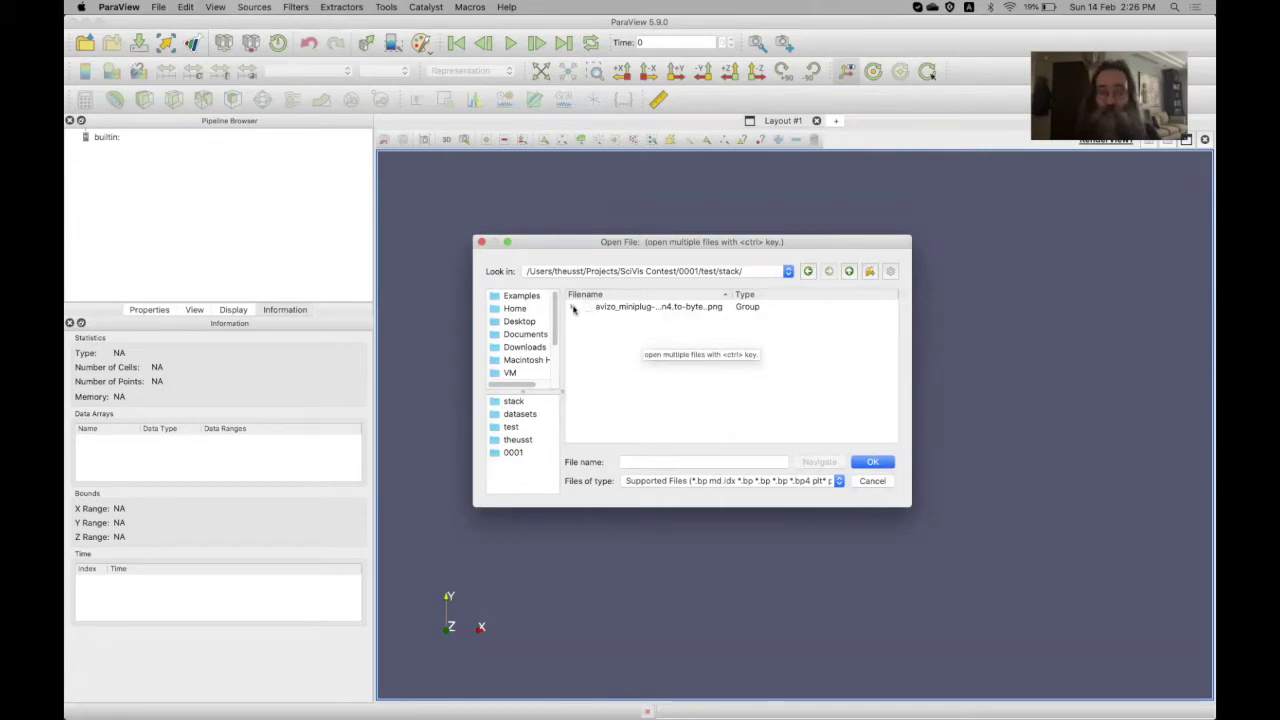
click(572, 309)
scroll(651, 368, down, 10)
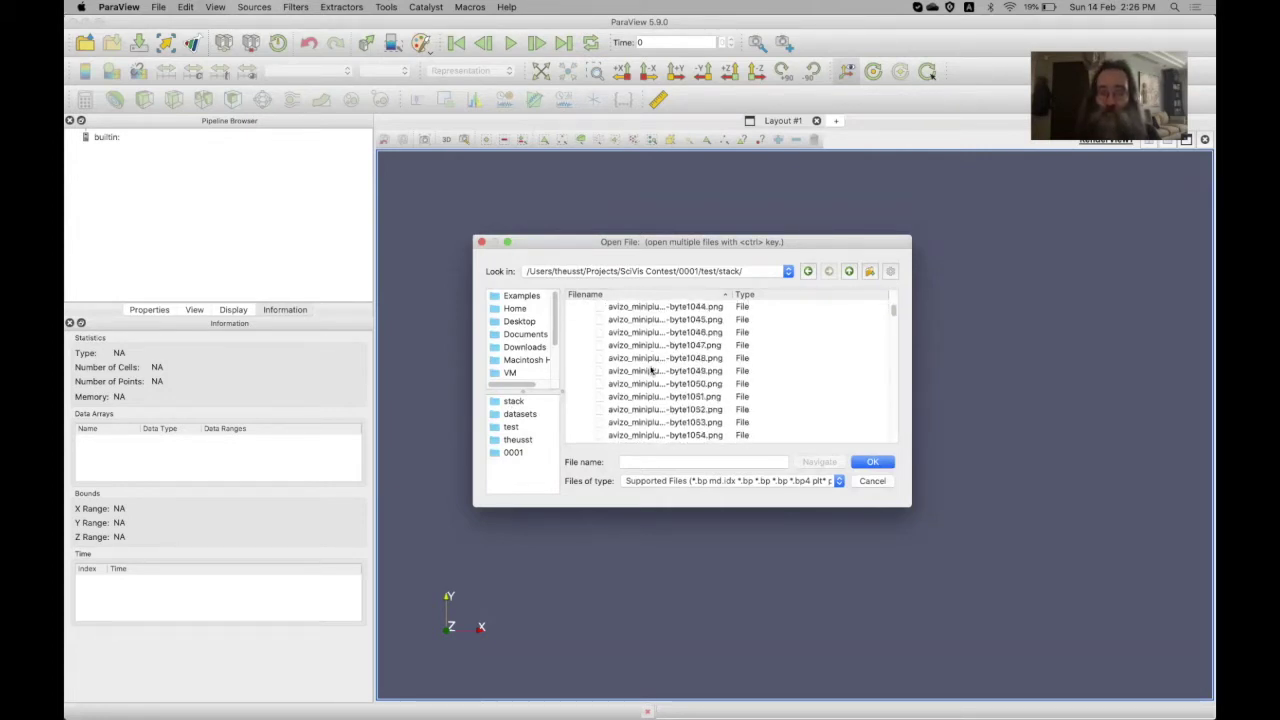
scroll(651, 368, up, 10)
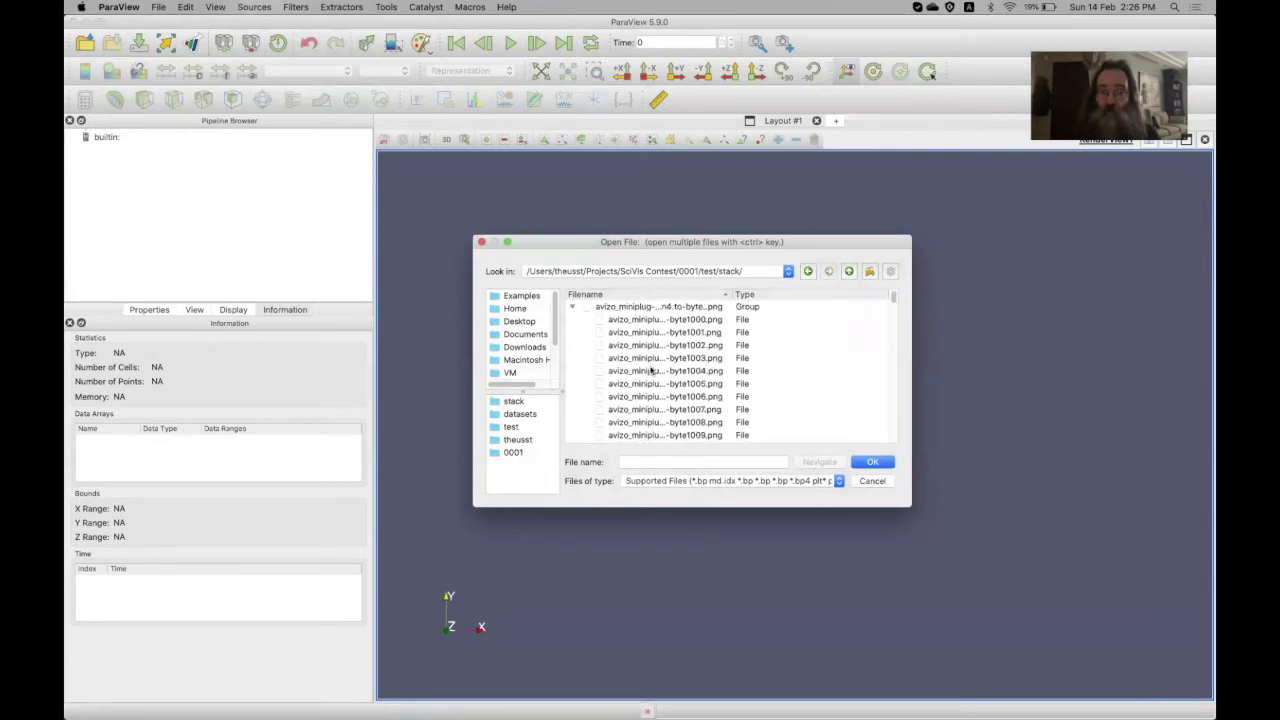
click(573, 309)
click(632, 308)
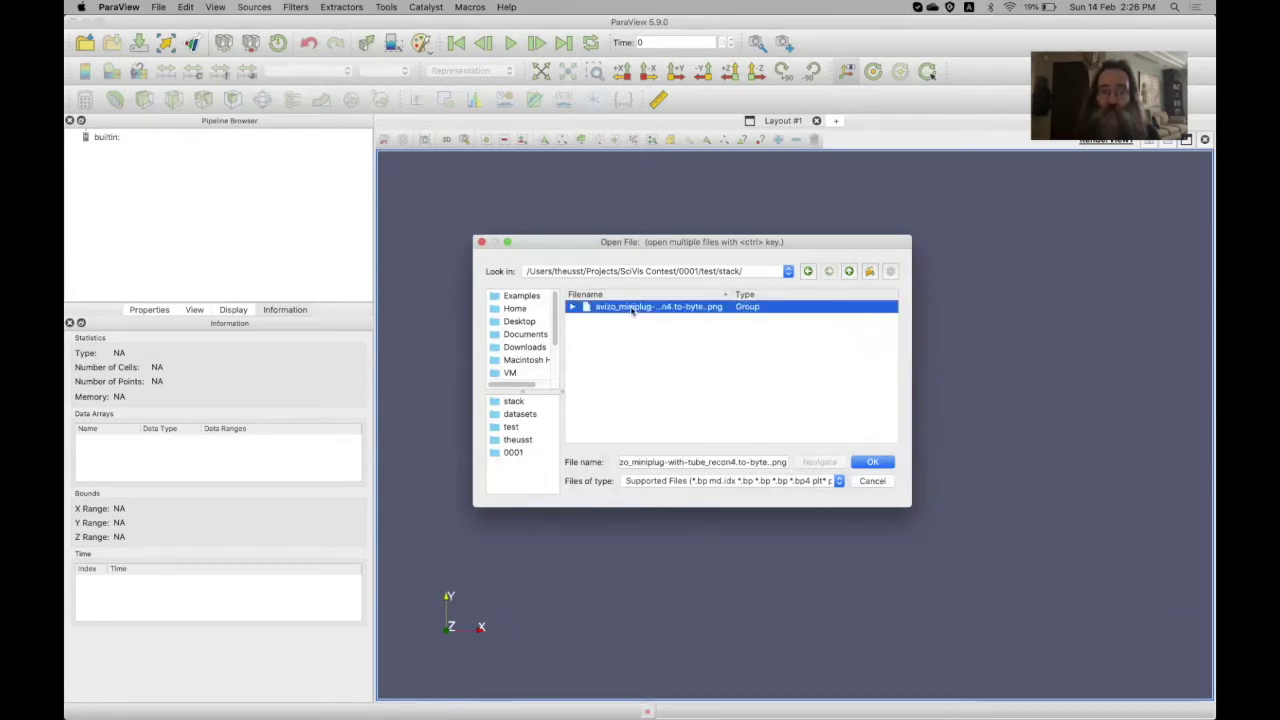
click(866, 462)
Set the image stack's data spacing to 0.1, 0.1, 0.2 and apply it to load the volume outline
click(150, 310)
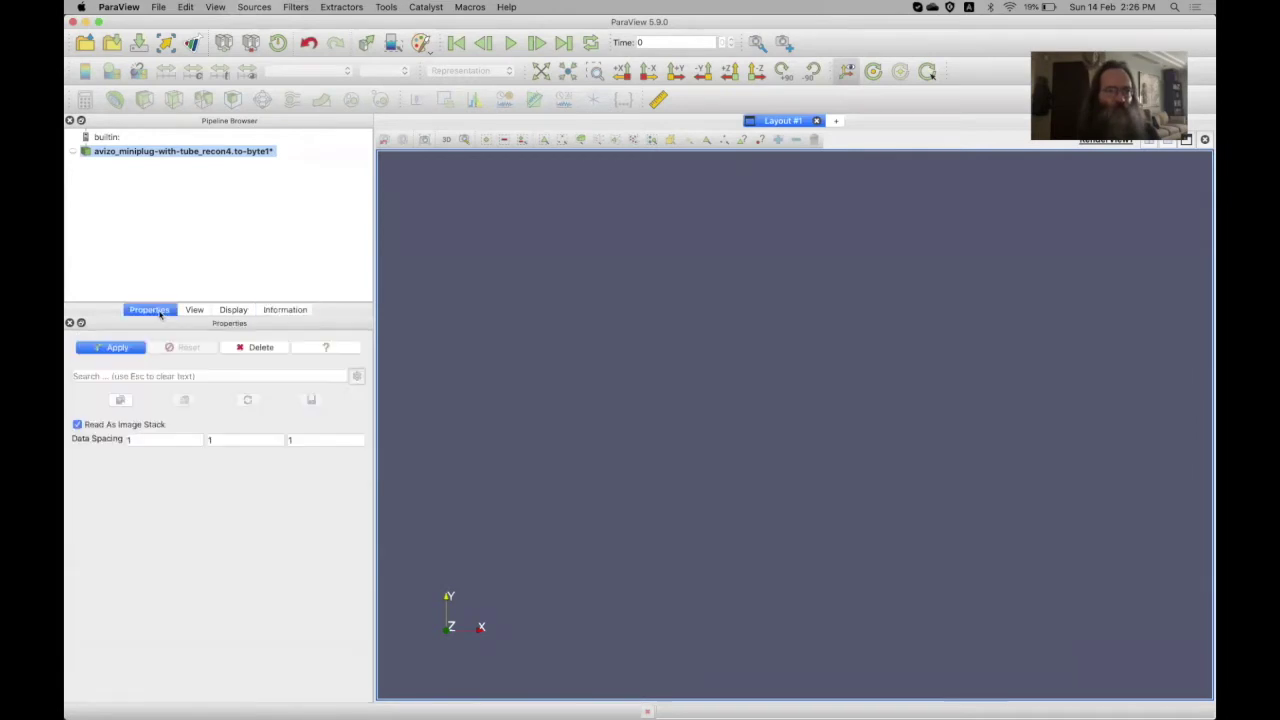
click(141, 440)
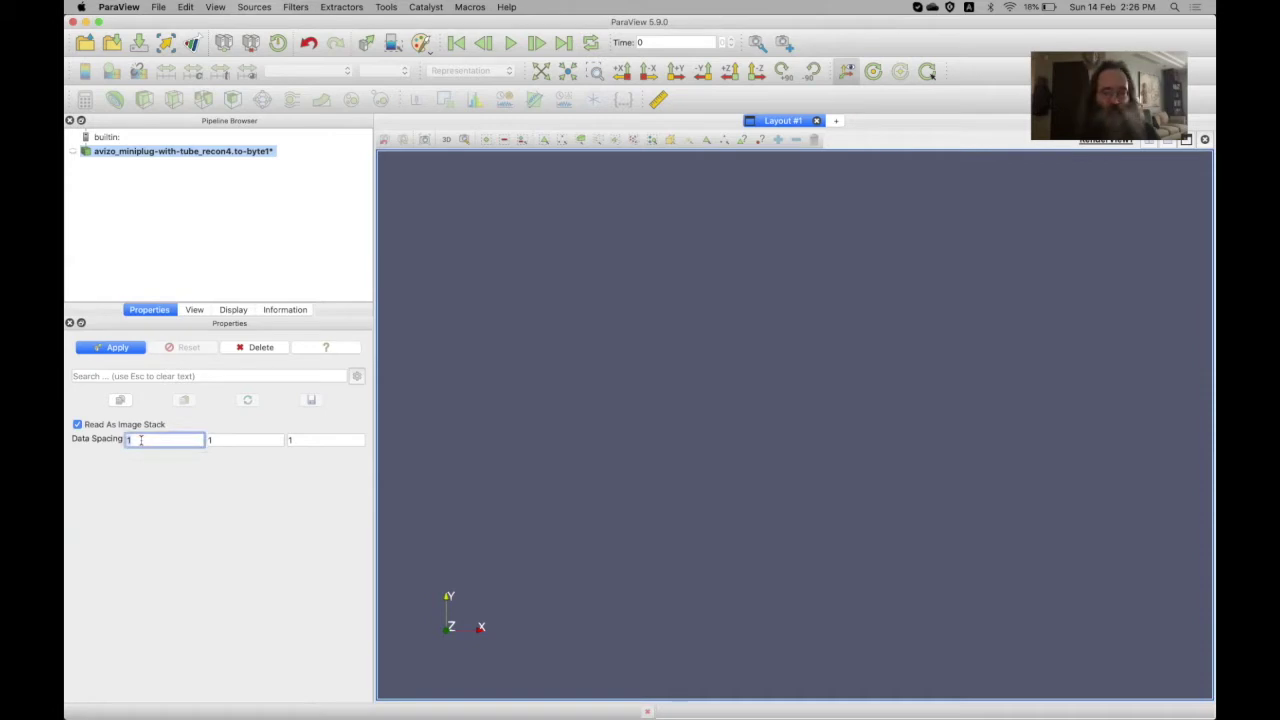
text(0.1)
key(Tab)
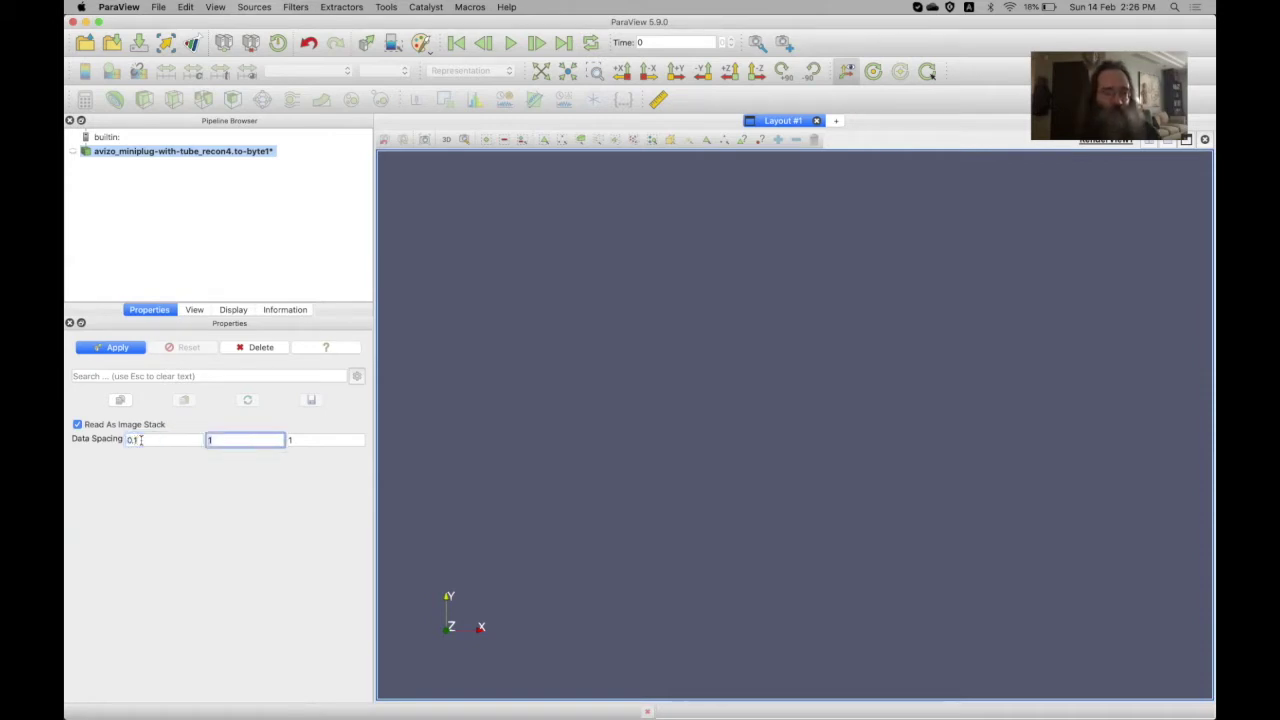
text(0.1)
key(Tab)
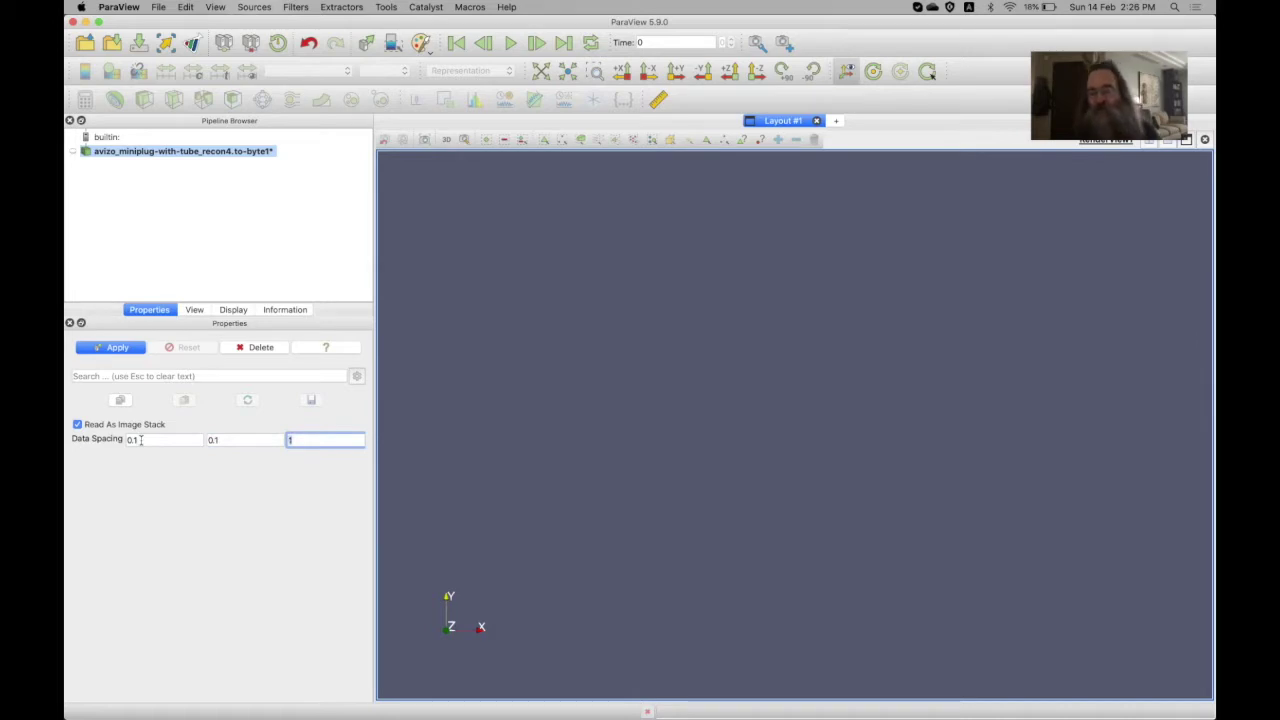
text(0.2)
key(Tab)
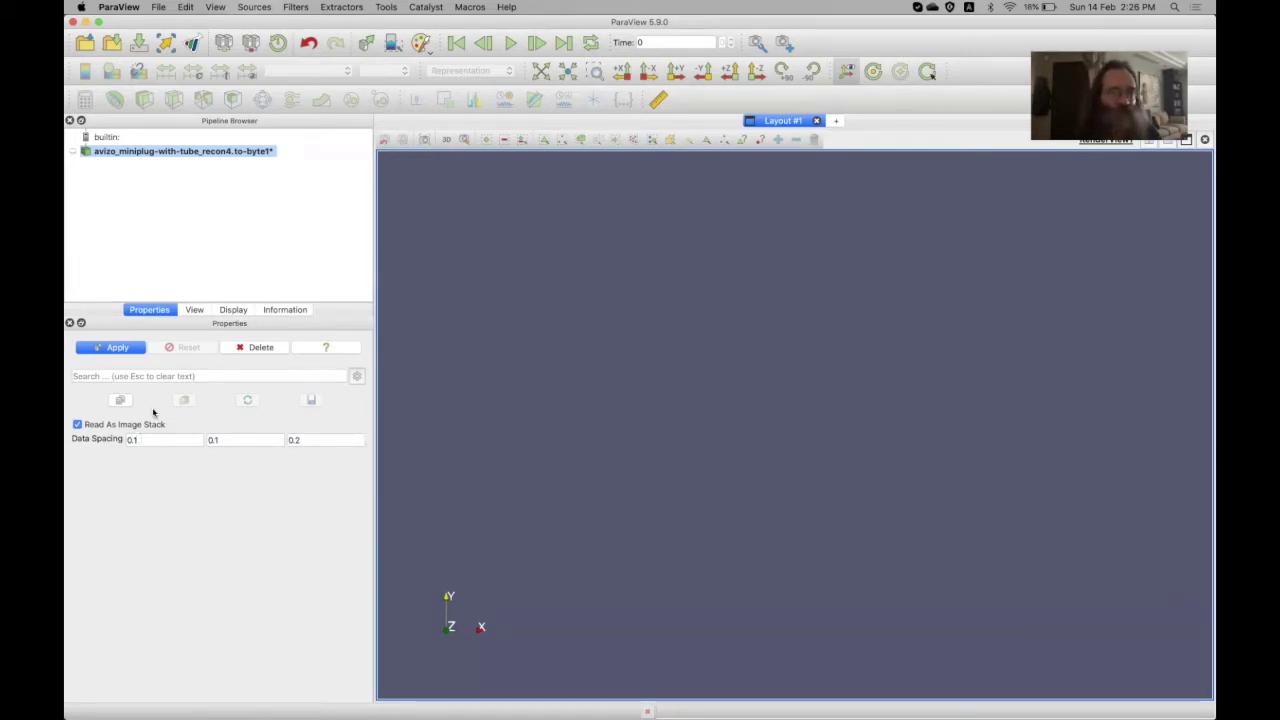
click(123, 348)
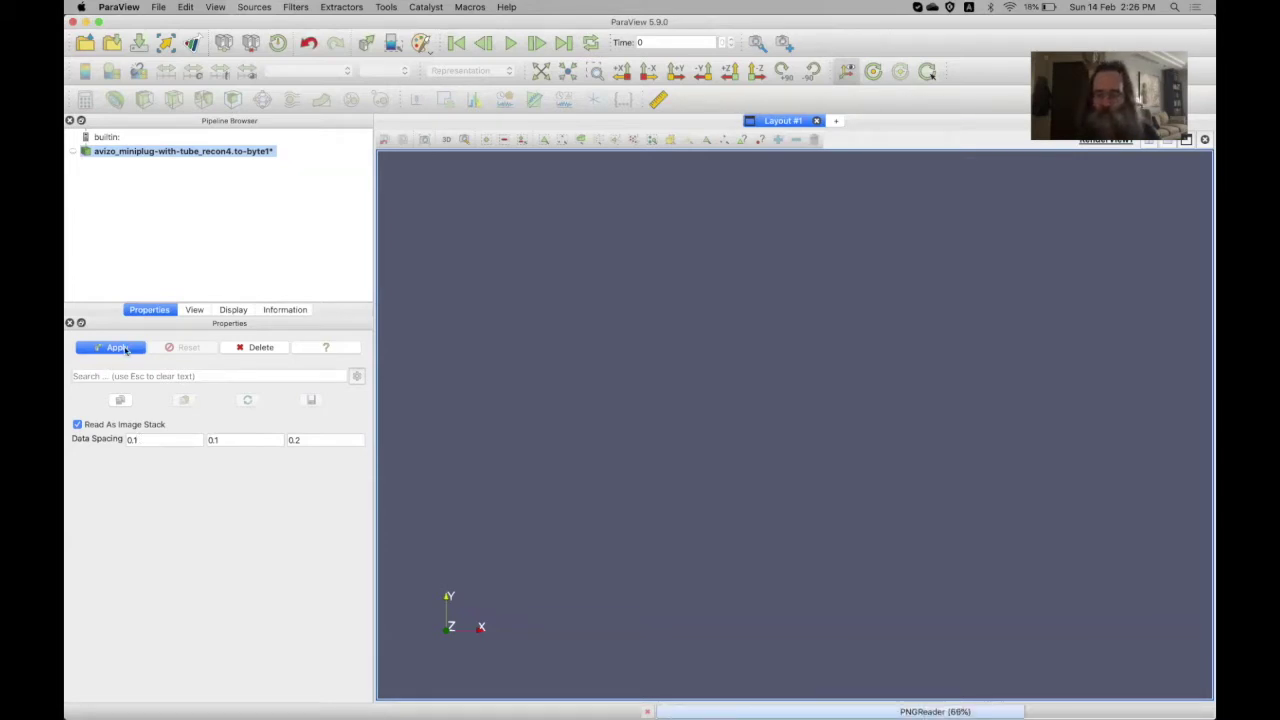
drag(554, 457, 540, 357)
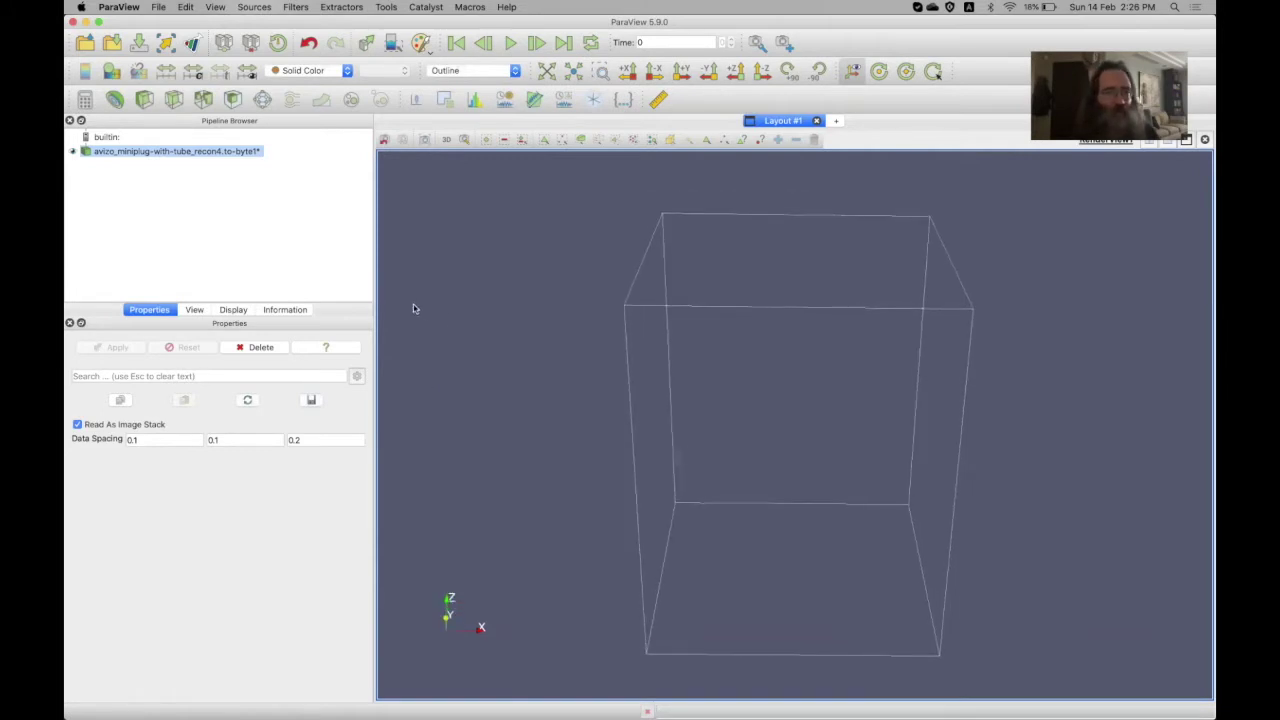
Check the loaded stack's data information and reset the session to clear the pipeline
click(287, 311)
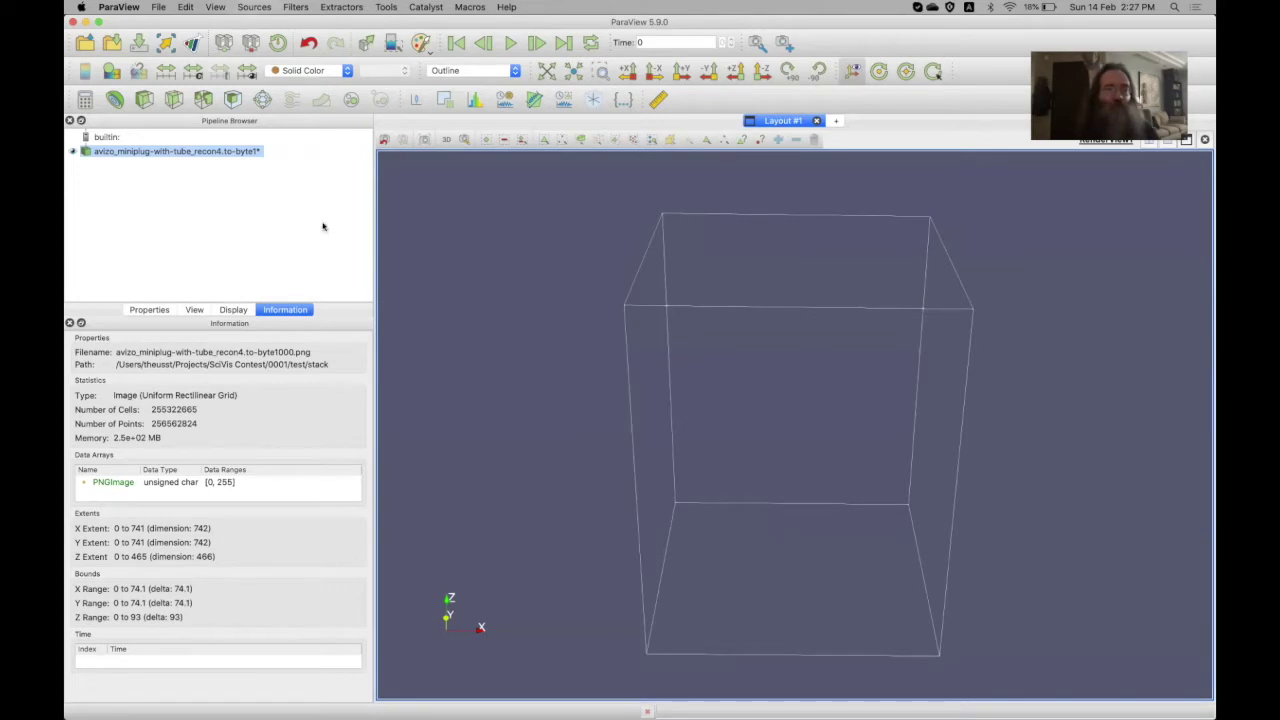
click(279, 42)
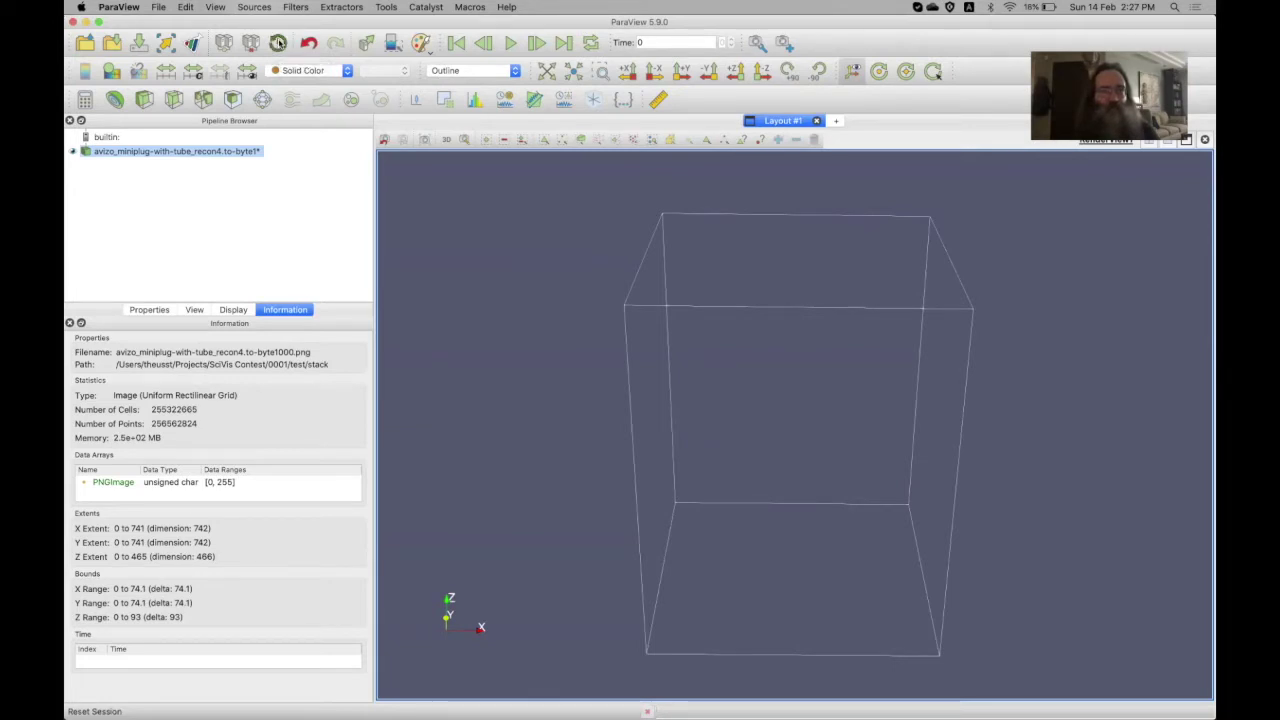
click(719, 385)
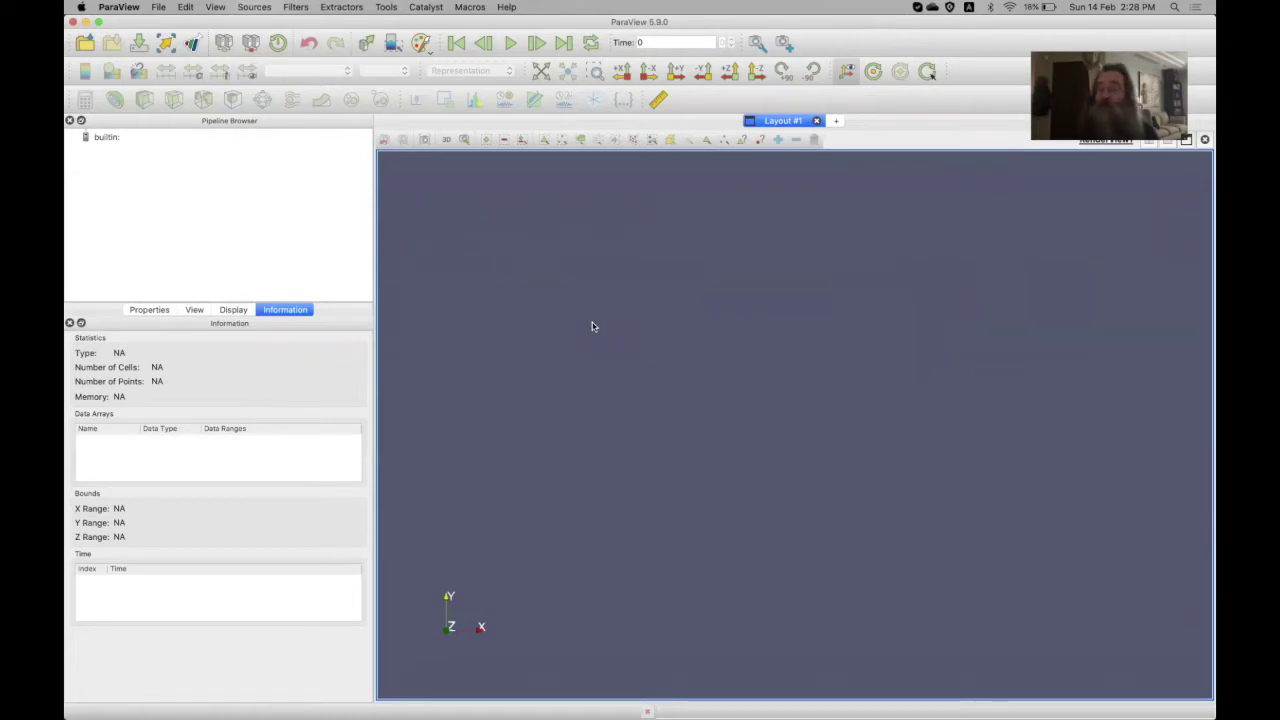
Rename skull.raw to skull.bin in the datasets folder from within the Open File dialog
click(85, 44)
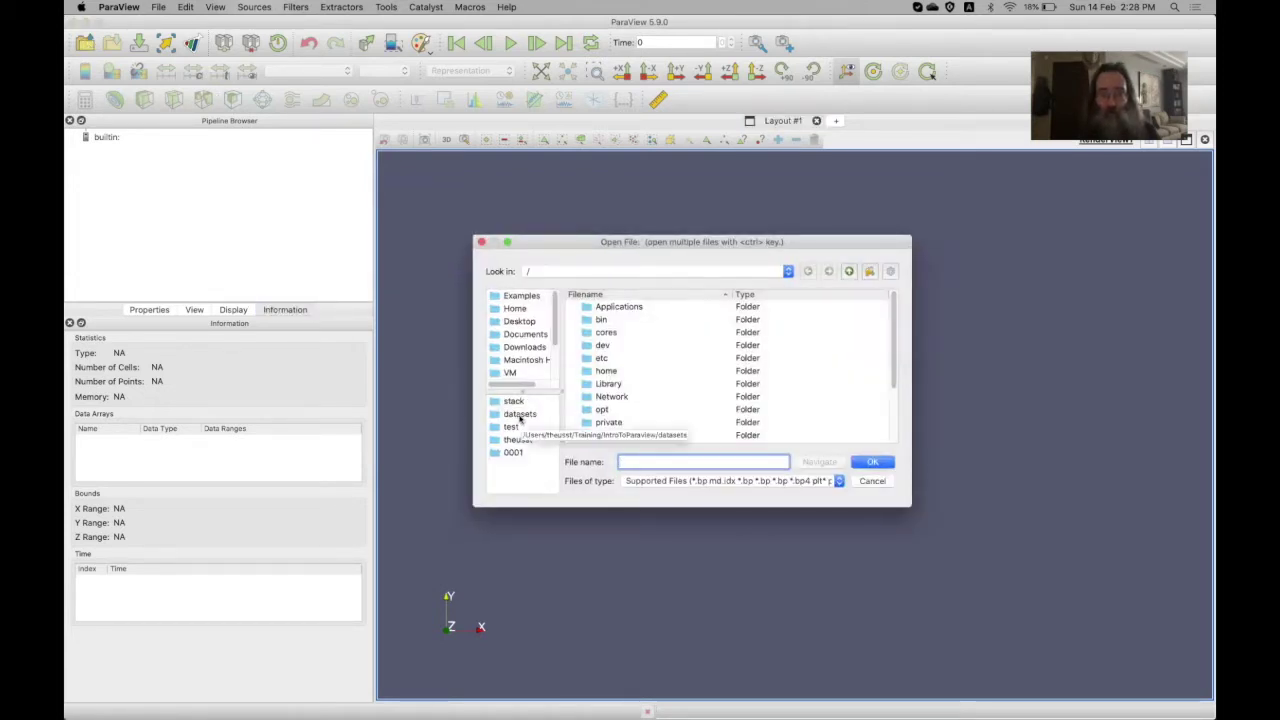
click(519, 414)
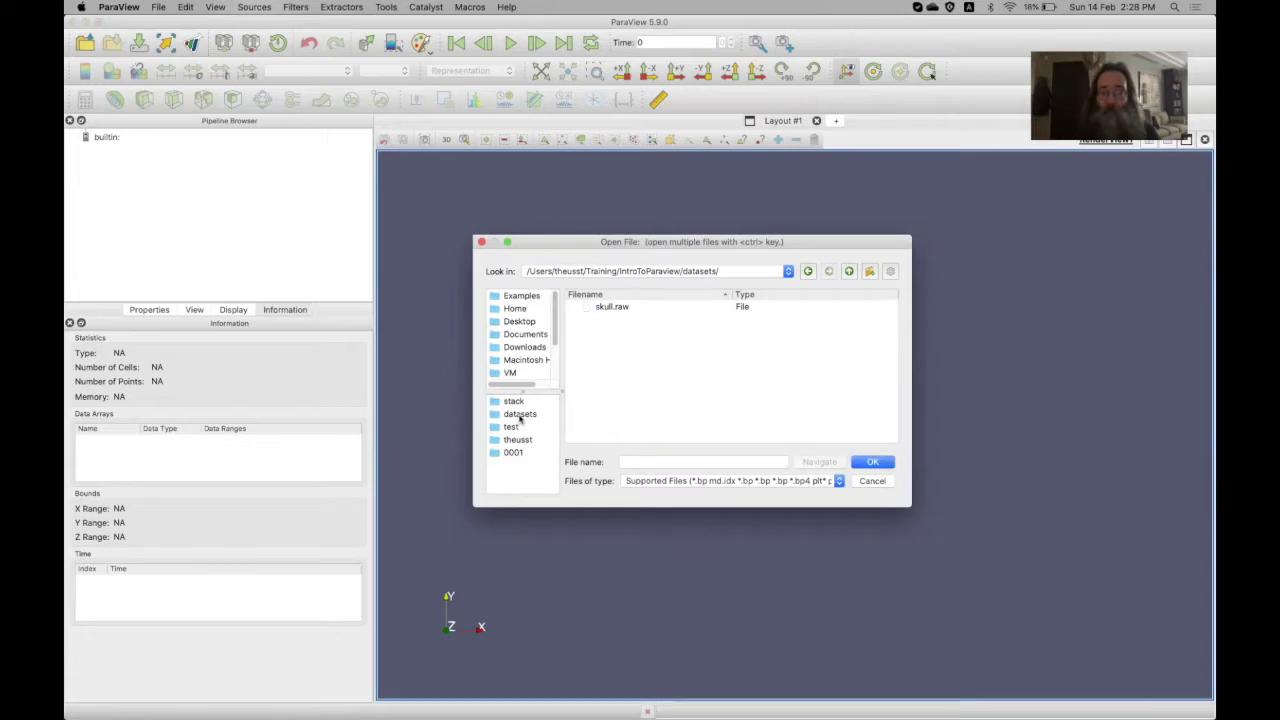
click(632, 312)
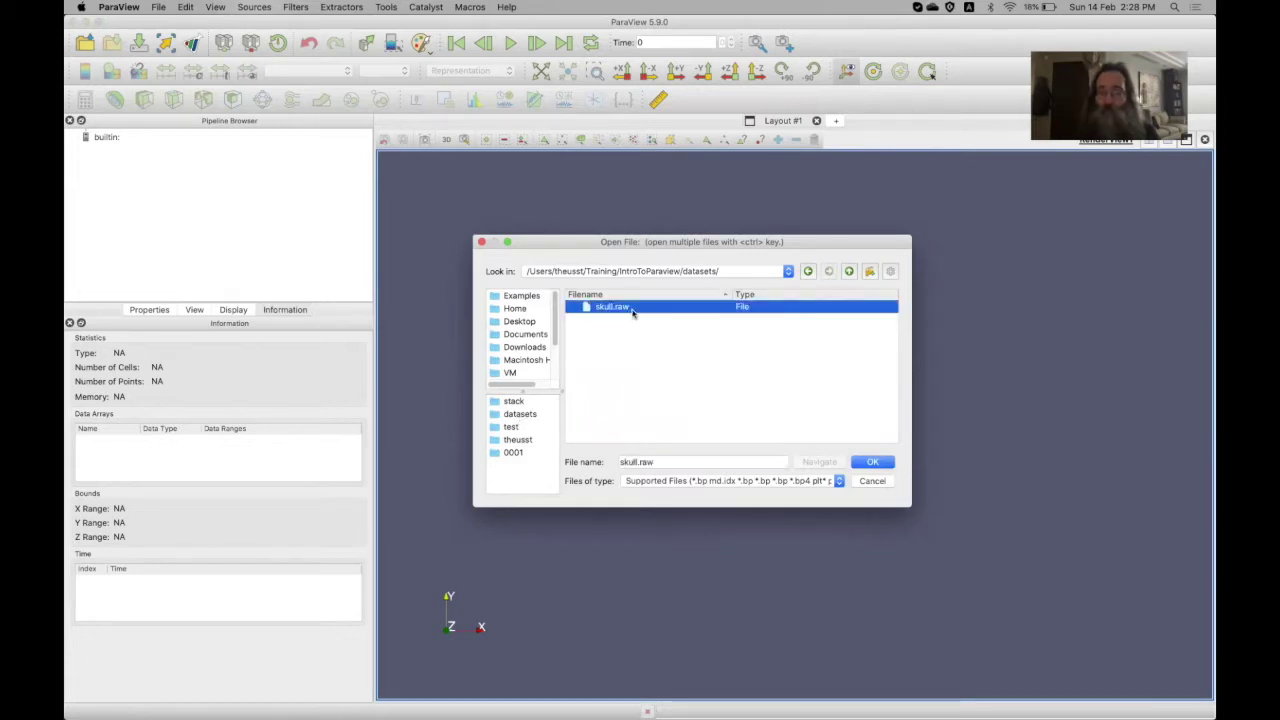
click(632, 312)
key(BackSpace)
key(BackSpace)
key(BackSpace)
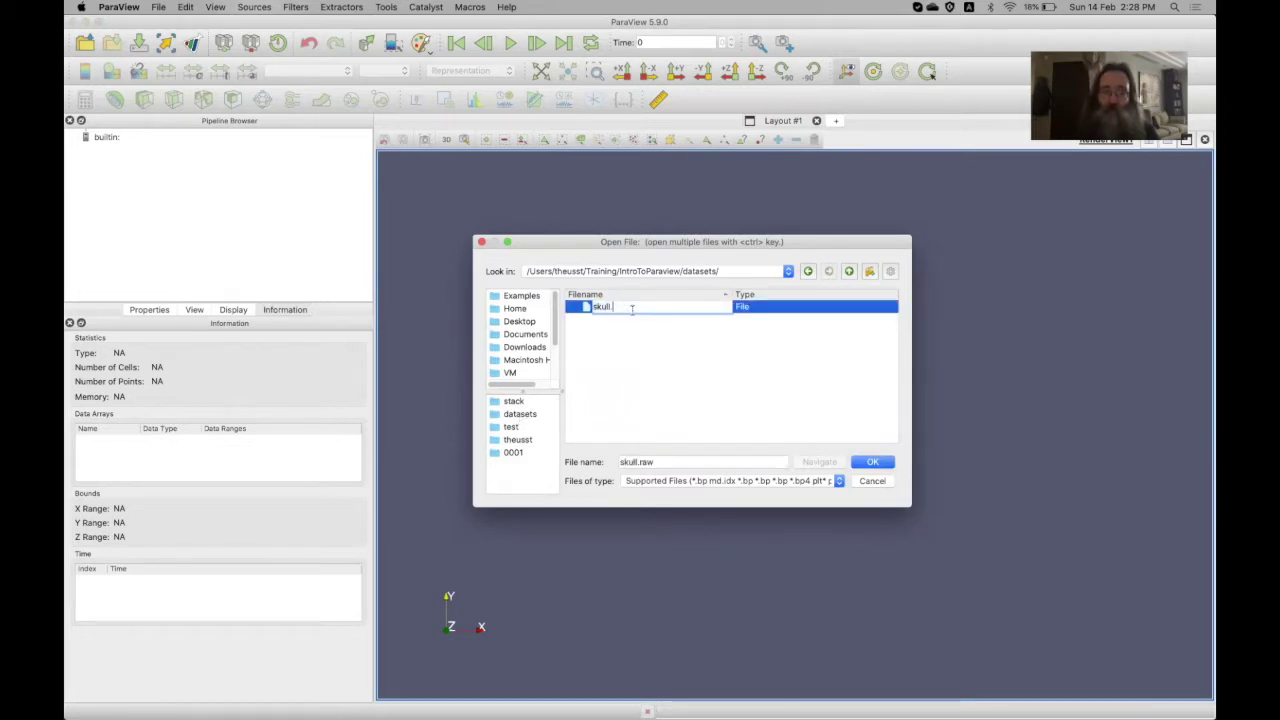
text(bin)
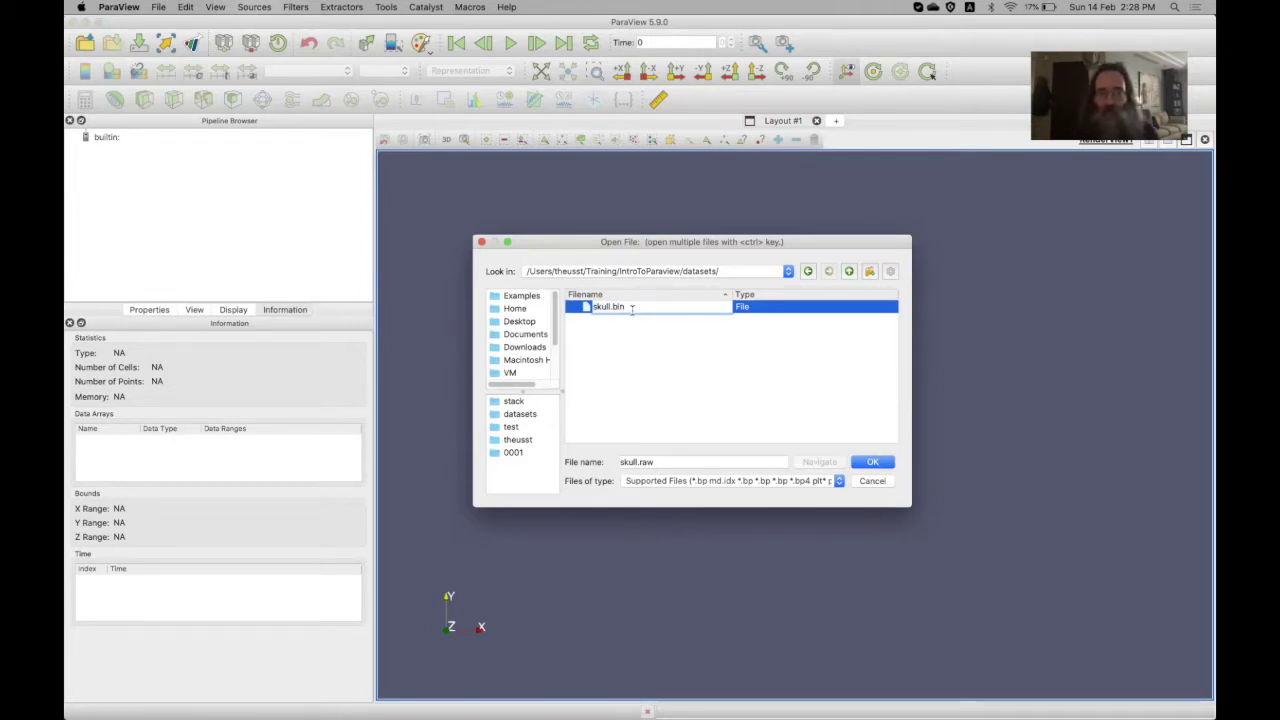
key(Return)
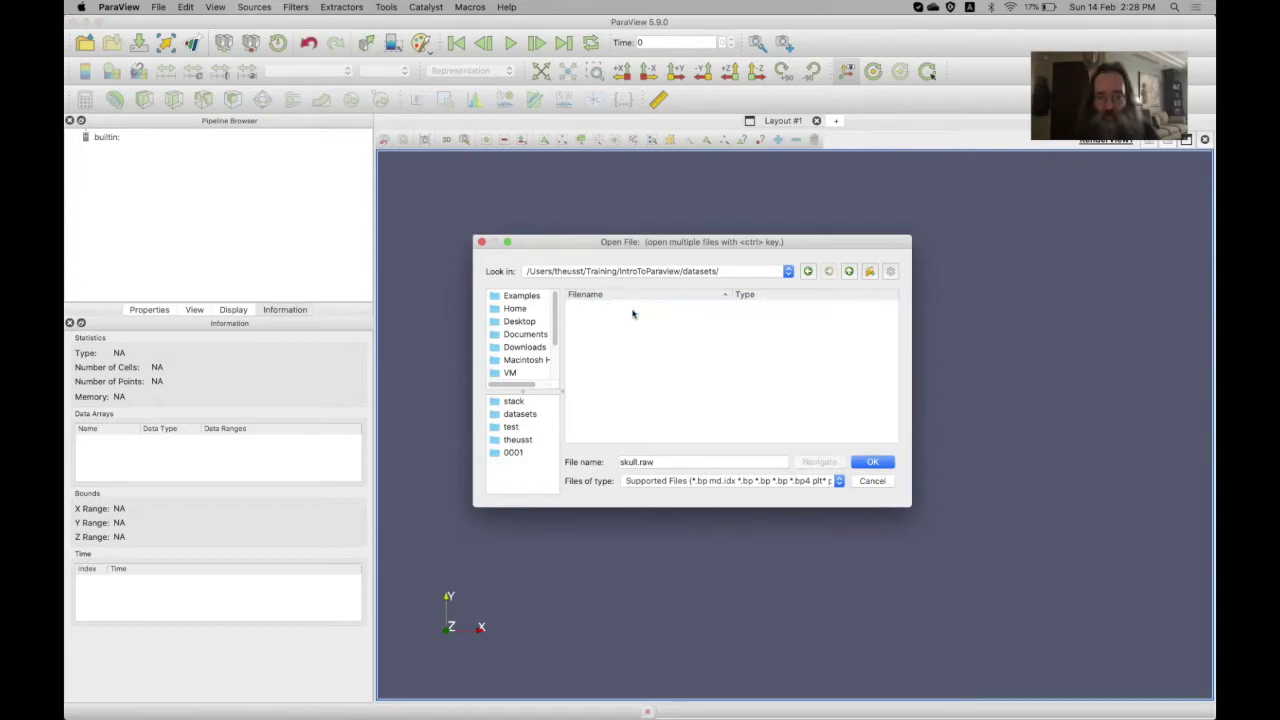
Set the file type filter to All Files and open skull.bin from the datasets folder
click(656, 483)
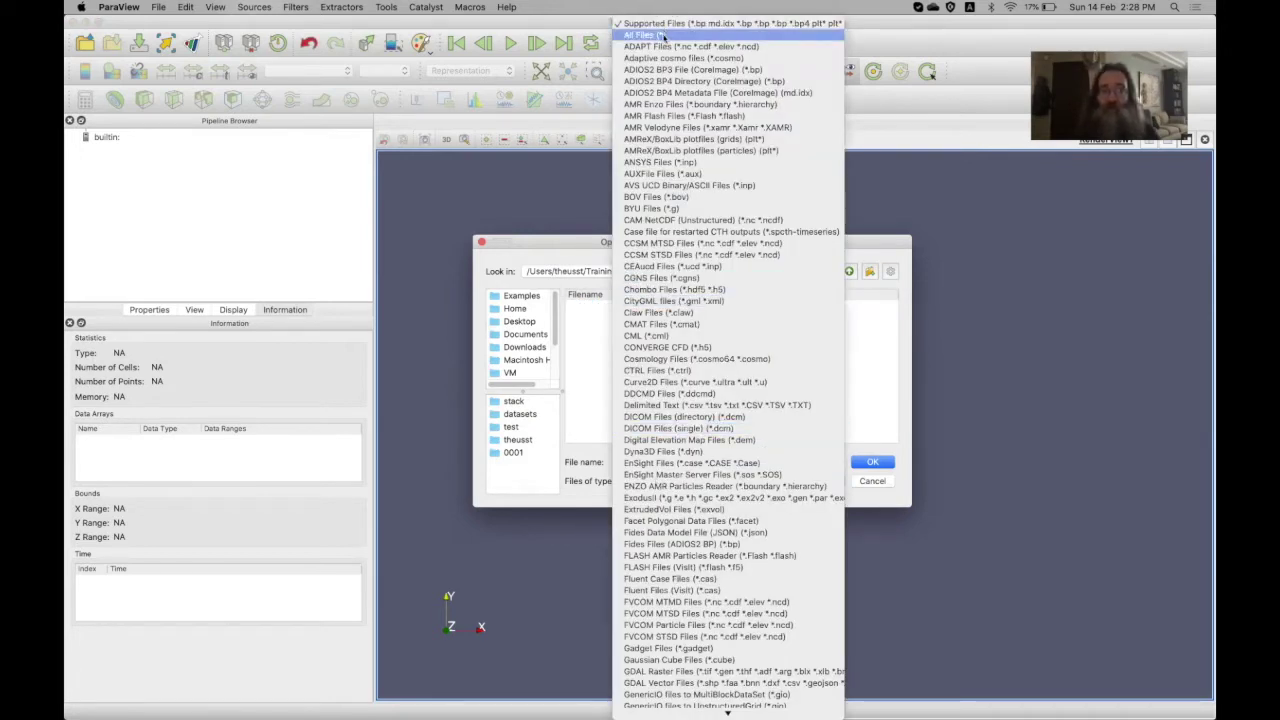
click(662, 36)
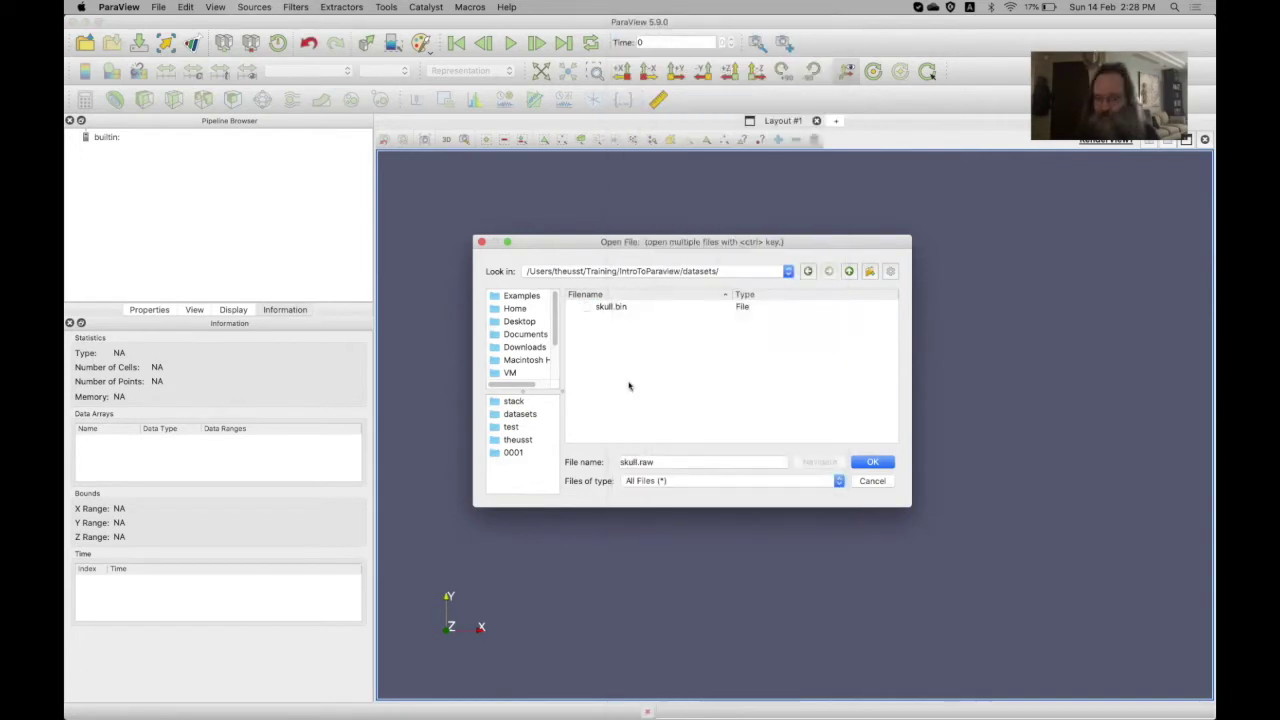
click(610, 307)
click(872, 463)
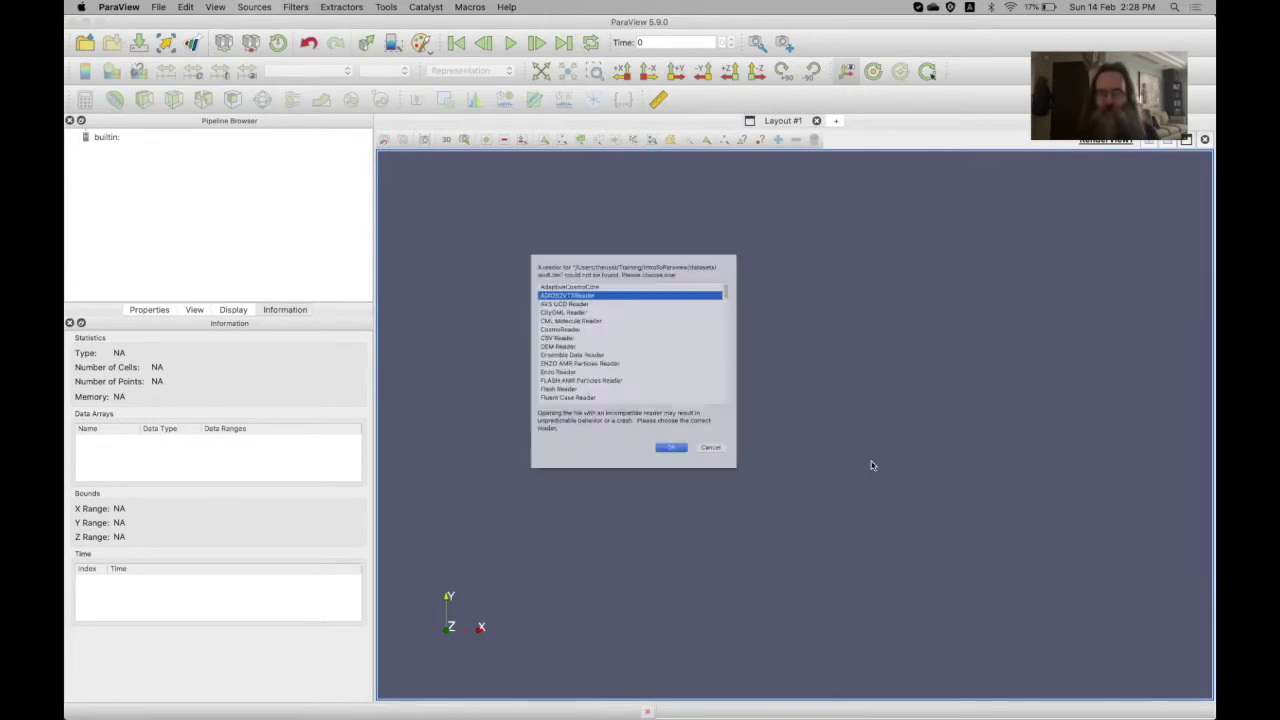
scroll(671, 387, down, 20)
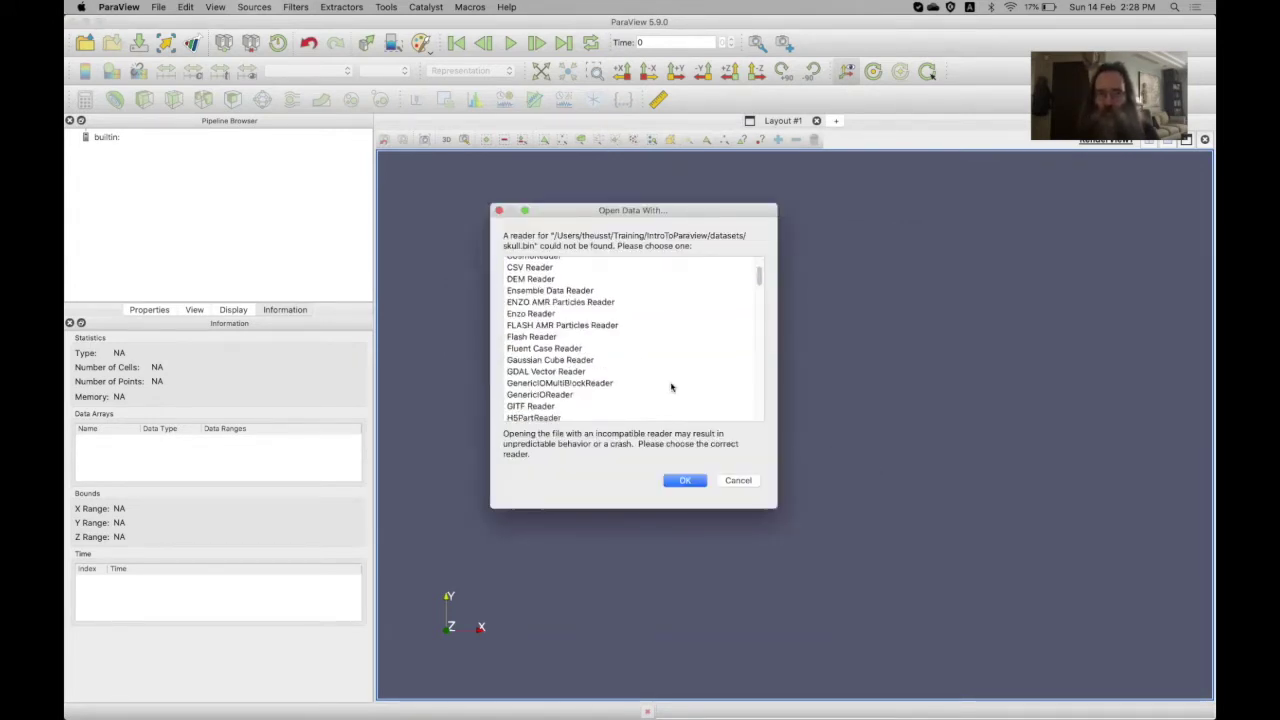
scroll(671, 387, up, 20)
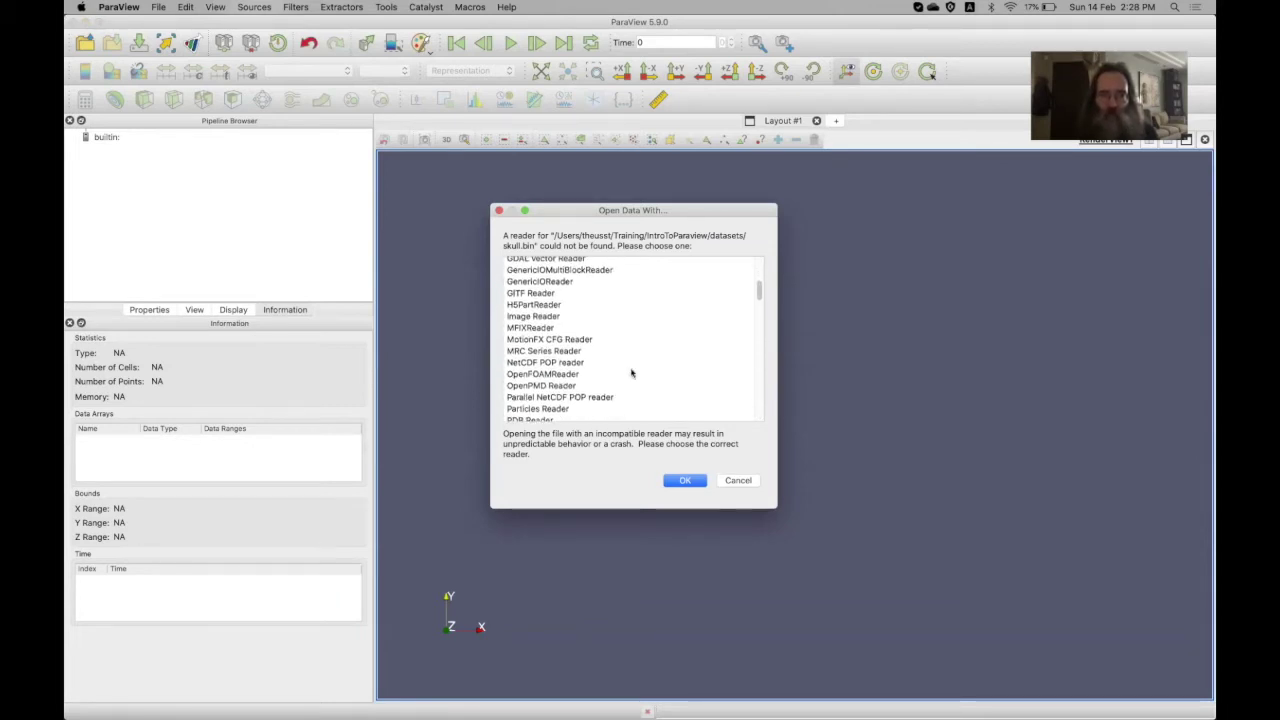
click(548, 316)
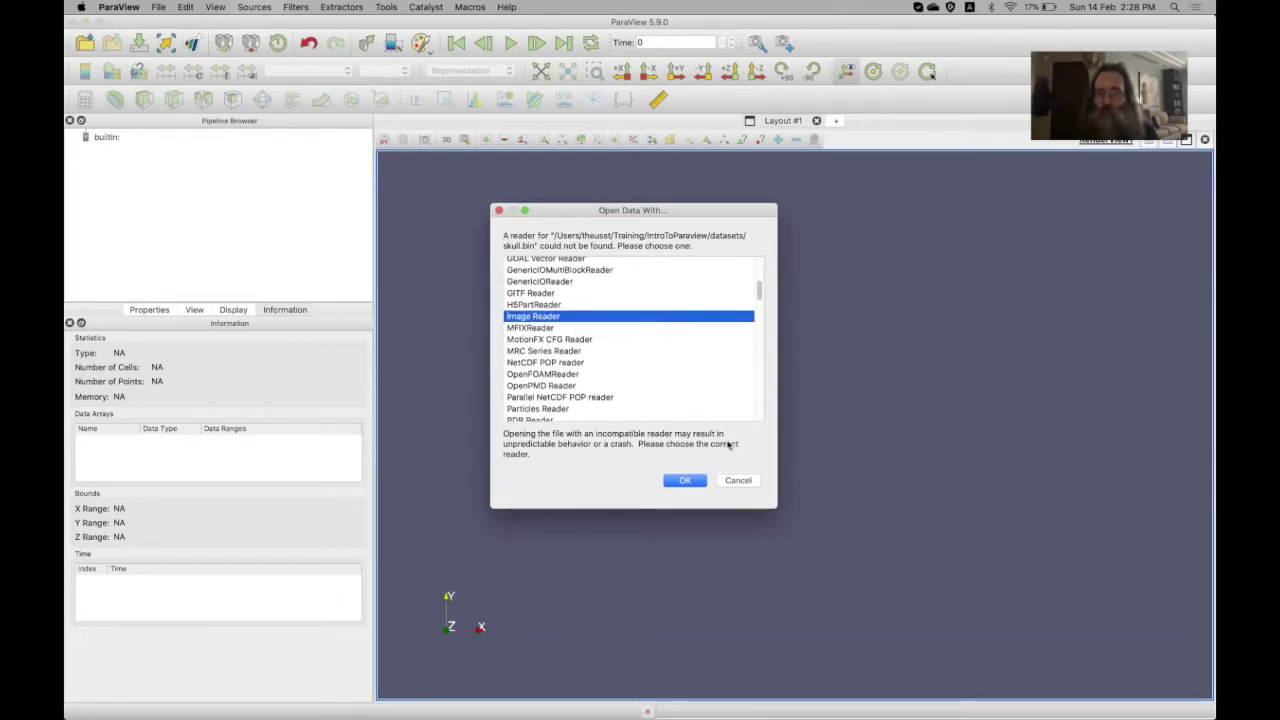
click(740, 481)
List all file types in the Open File dialog and rename skull.bin to skull.raw
click(86, 43)
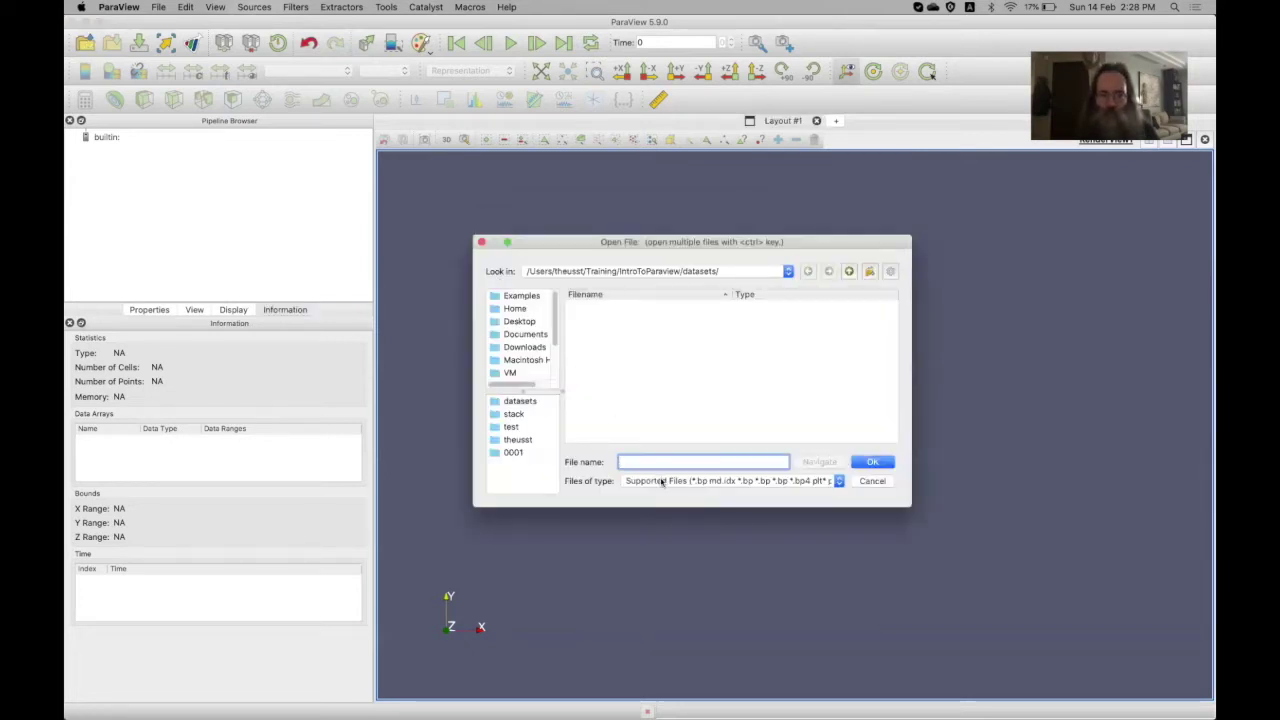
click(660, 481)
click(640, 42)
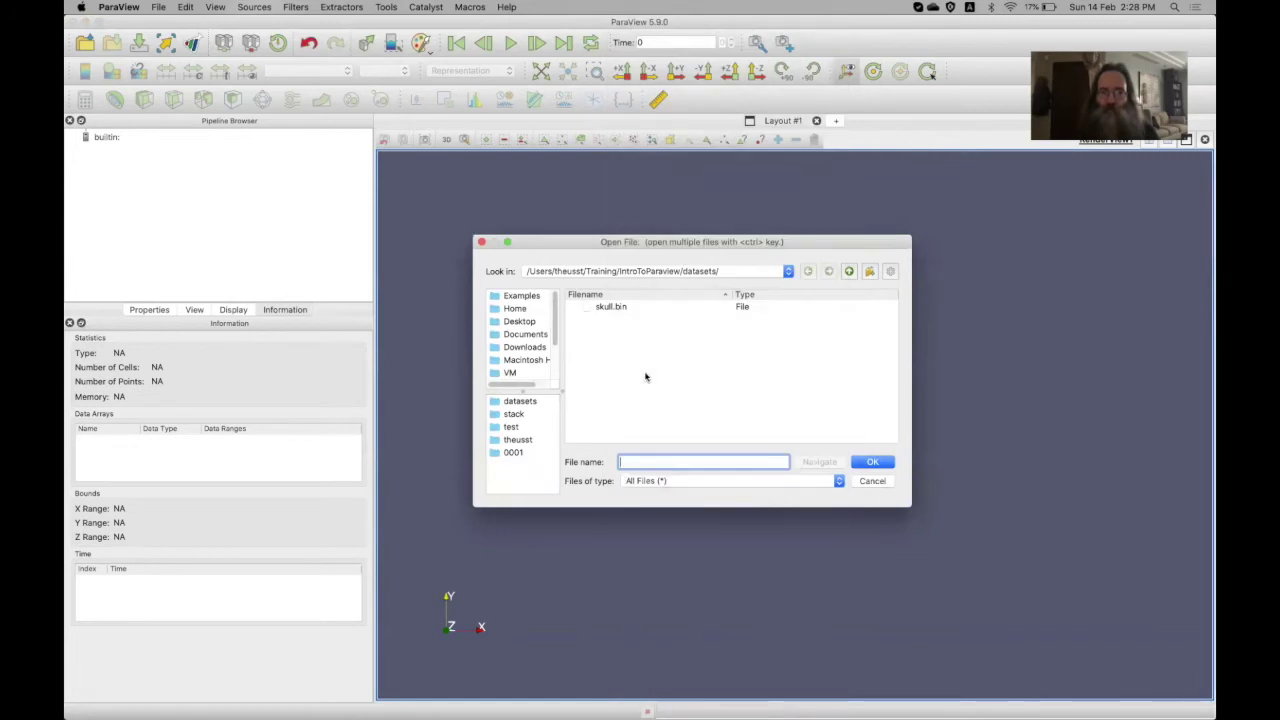
click(623, 308)
click(623, 308)
key(BackSpace)
key(BackSpace)
key(BackSpace)
text(raw)
key(Return)
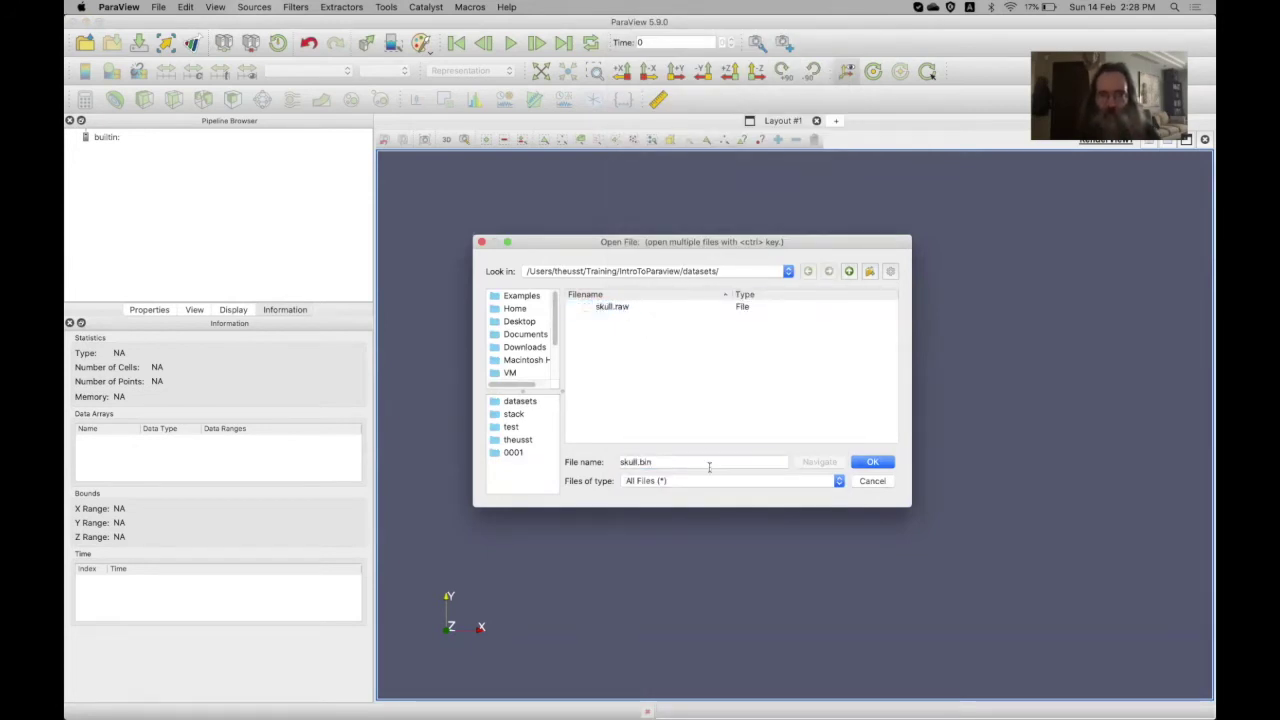
Open skull.raw from the datasets folder with the Image Reader
click(614, 307)
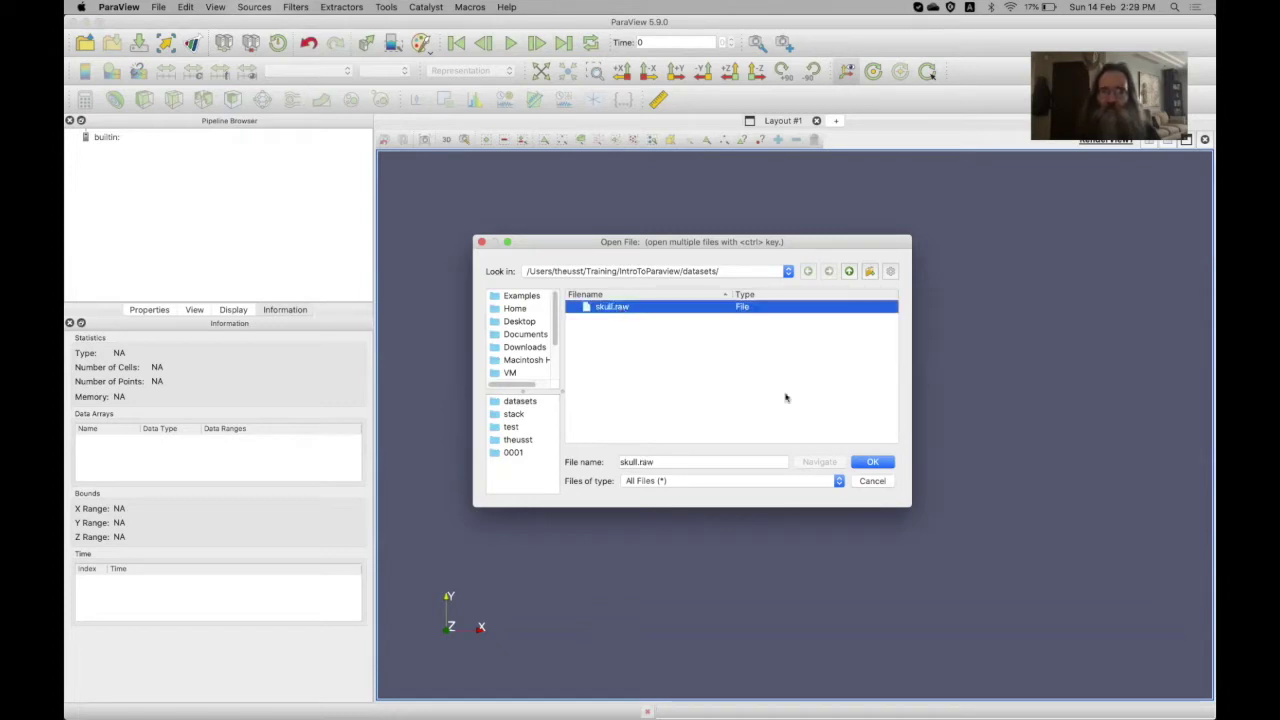
click(878, 463)
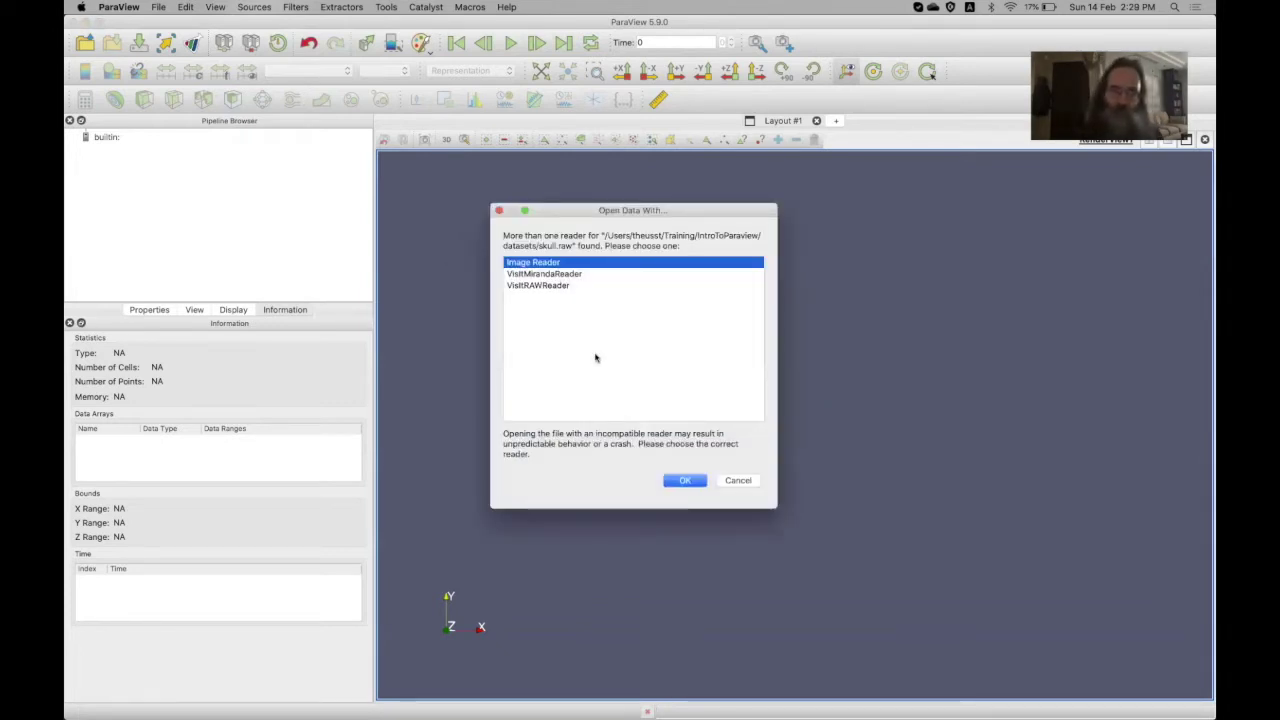
click(684, 481)
Set the skull volume's data scalar type to unsigned char and keep the byte order at BigEndian
click(154, 312)
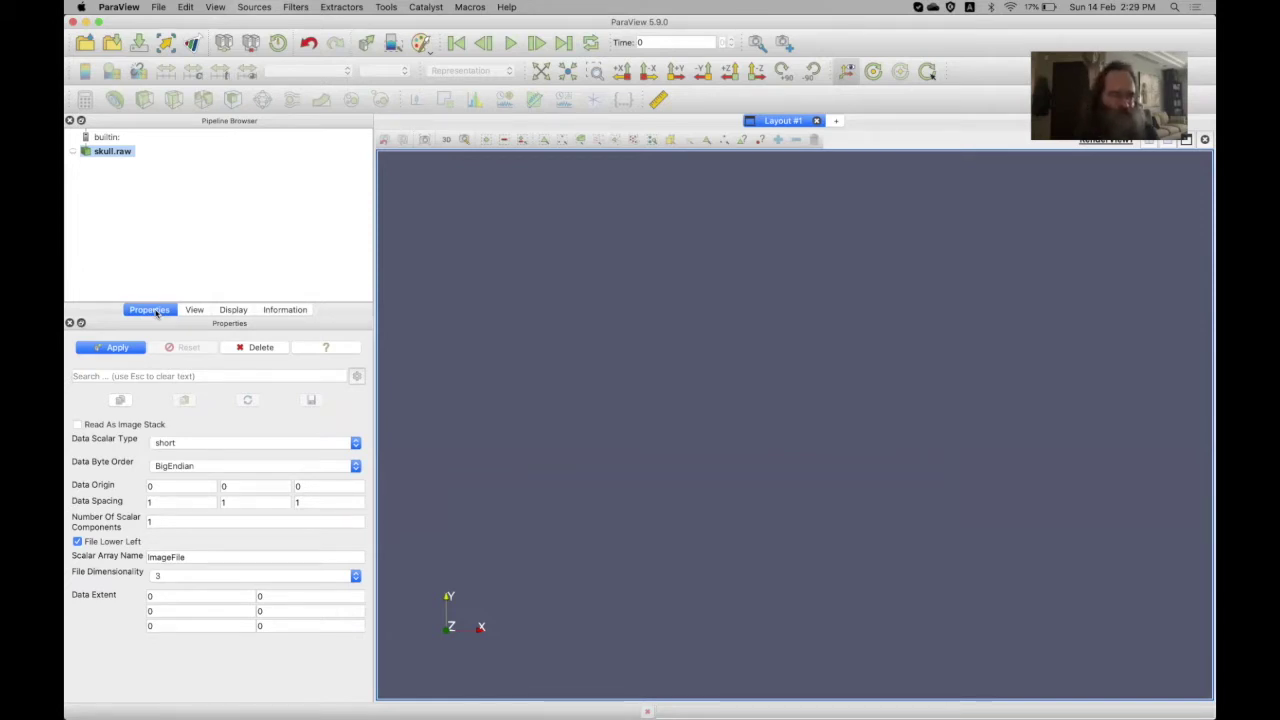
click(201, 443)
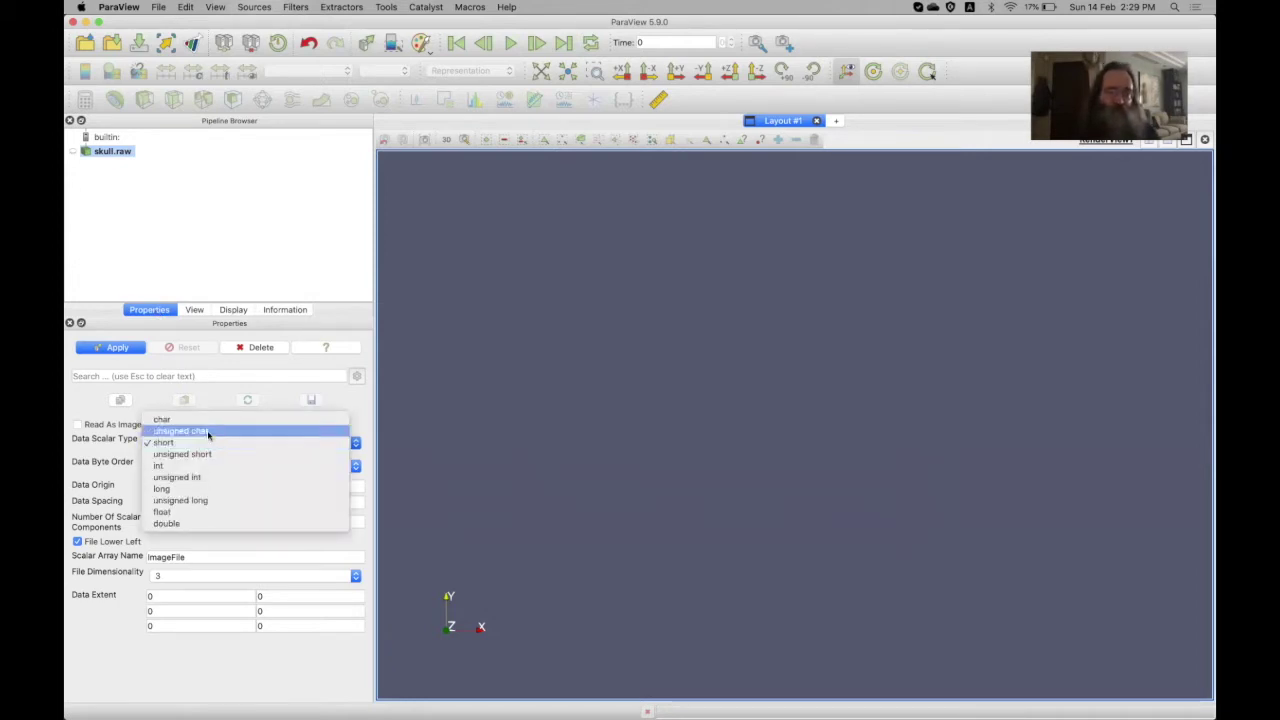
click(208, 432)
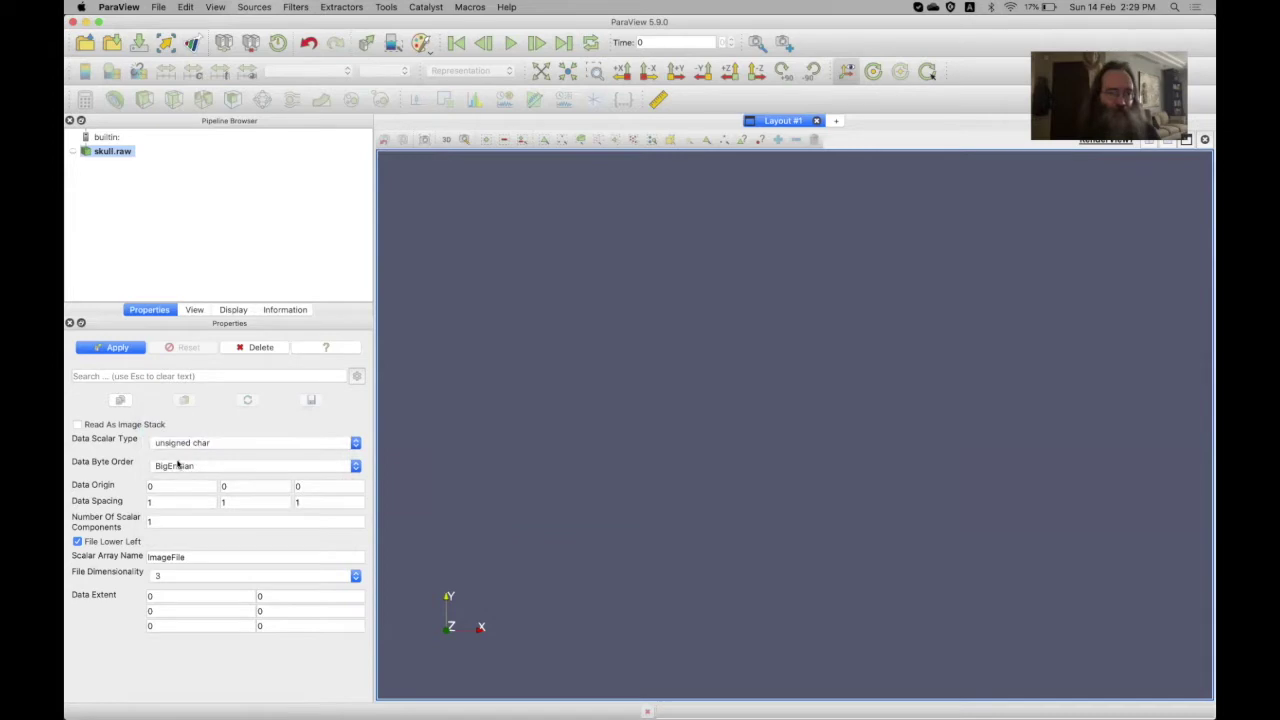
click(176, 466)
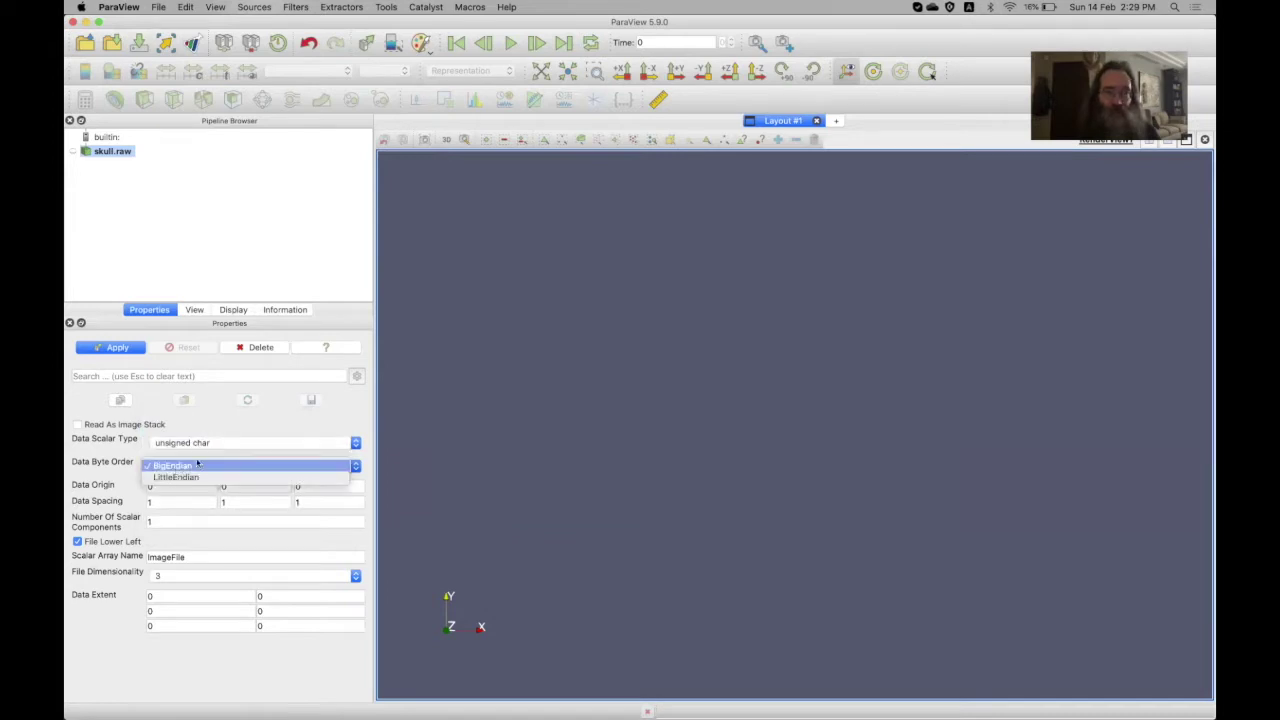
click(201, 461)
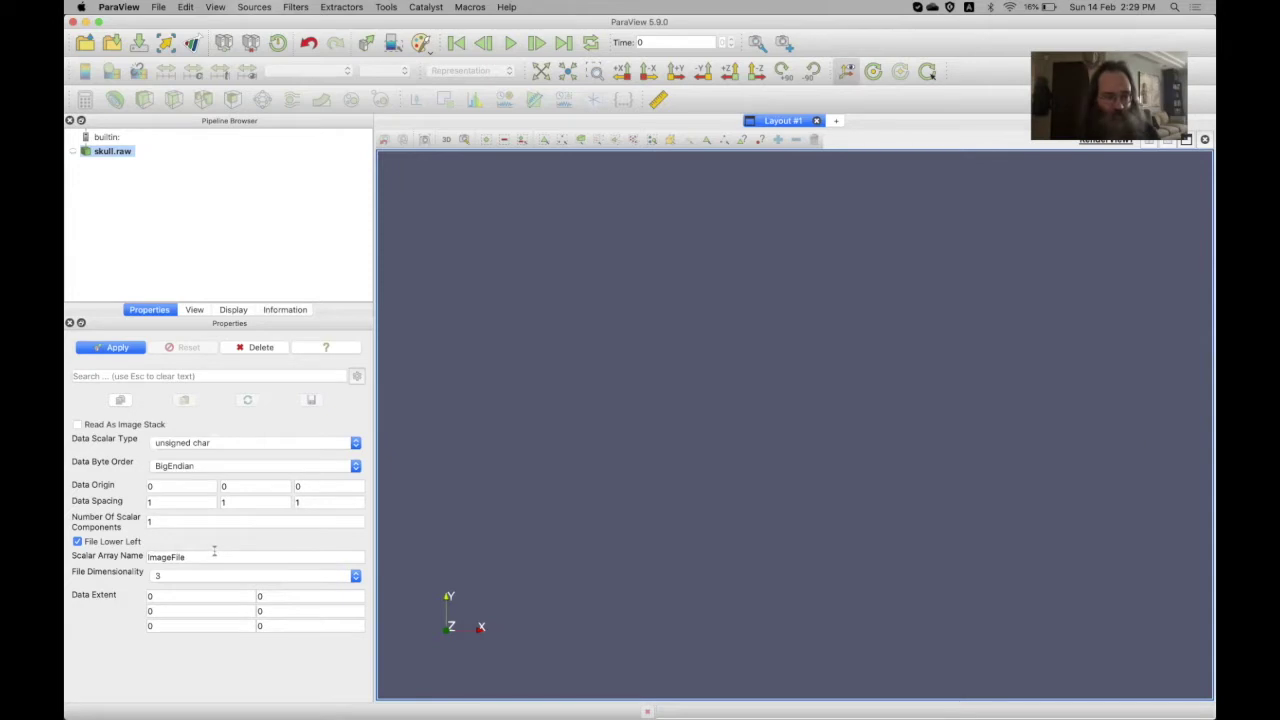
Set the data extent to 0–255 on all three axes and apply the reader settings to load the volume
click(278, 597)
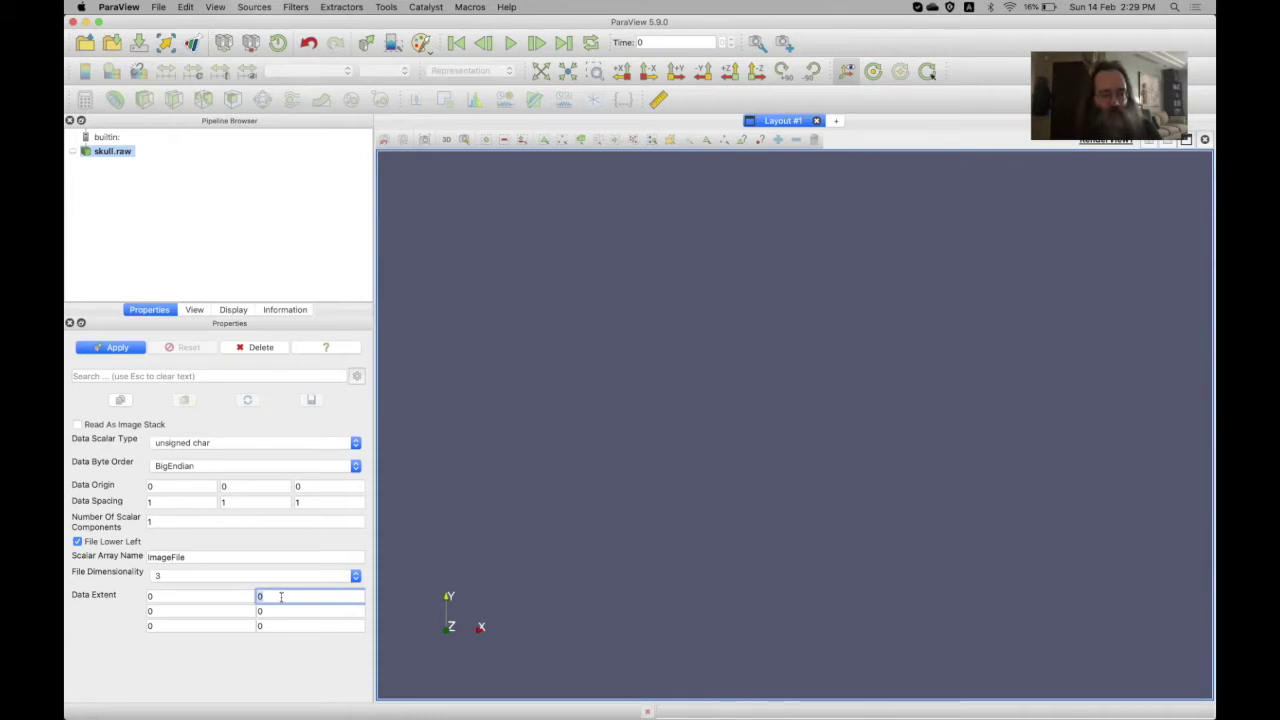
key(Tab)
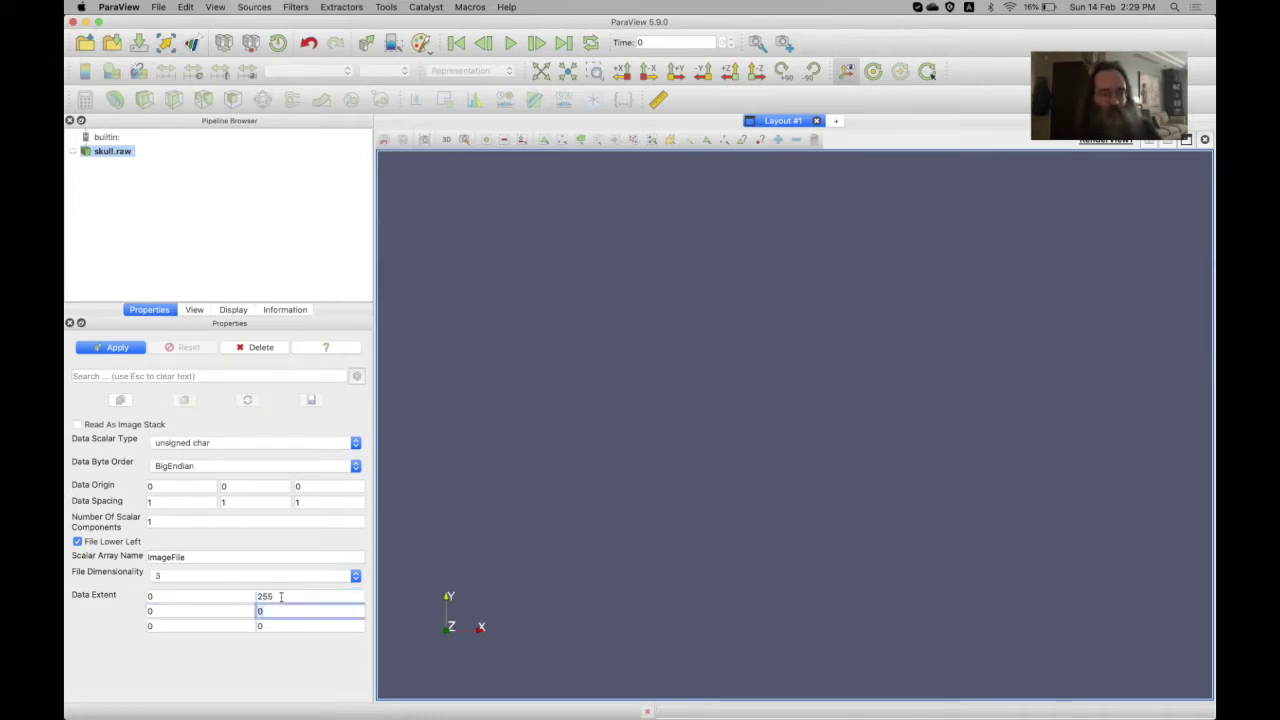
key(Tab)
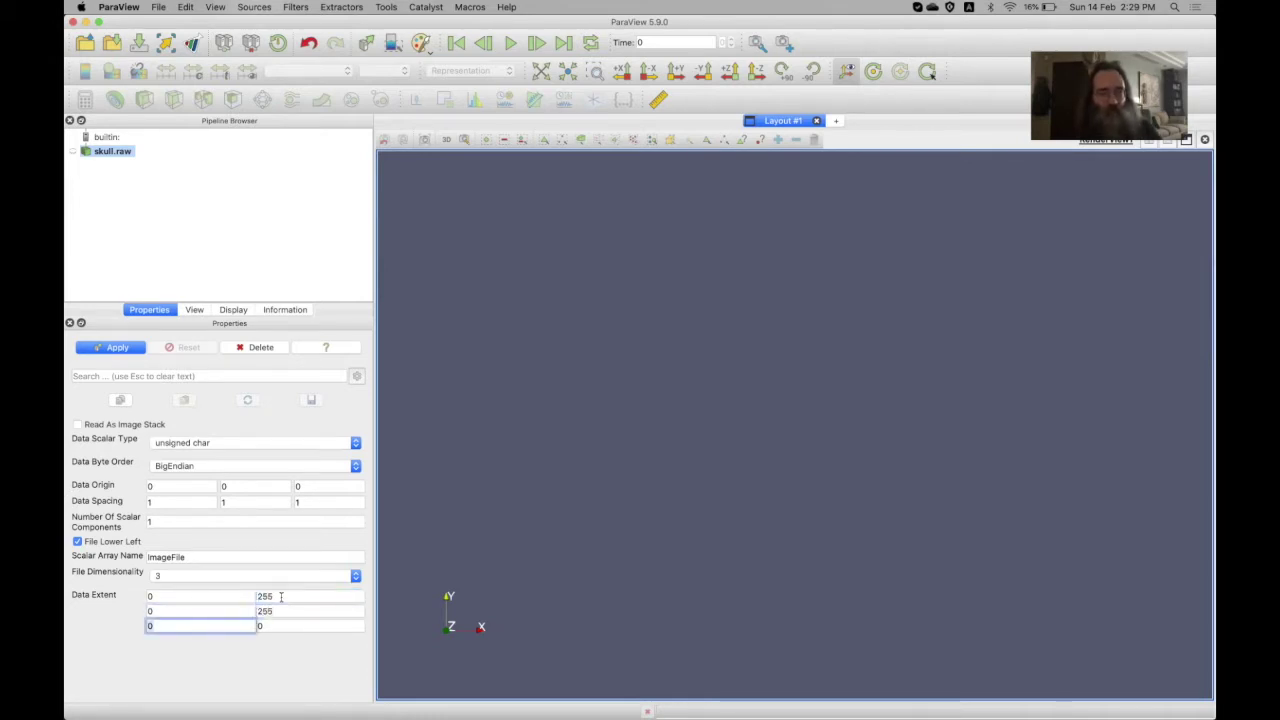
key(Tab)
text(255)
key(Tab)
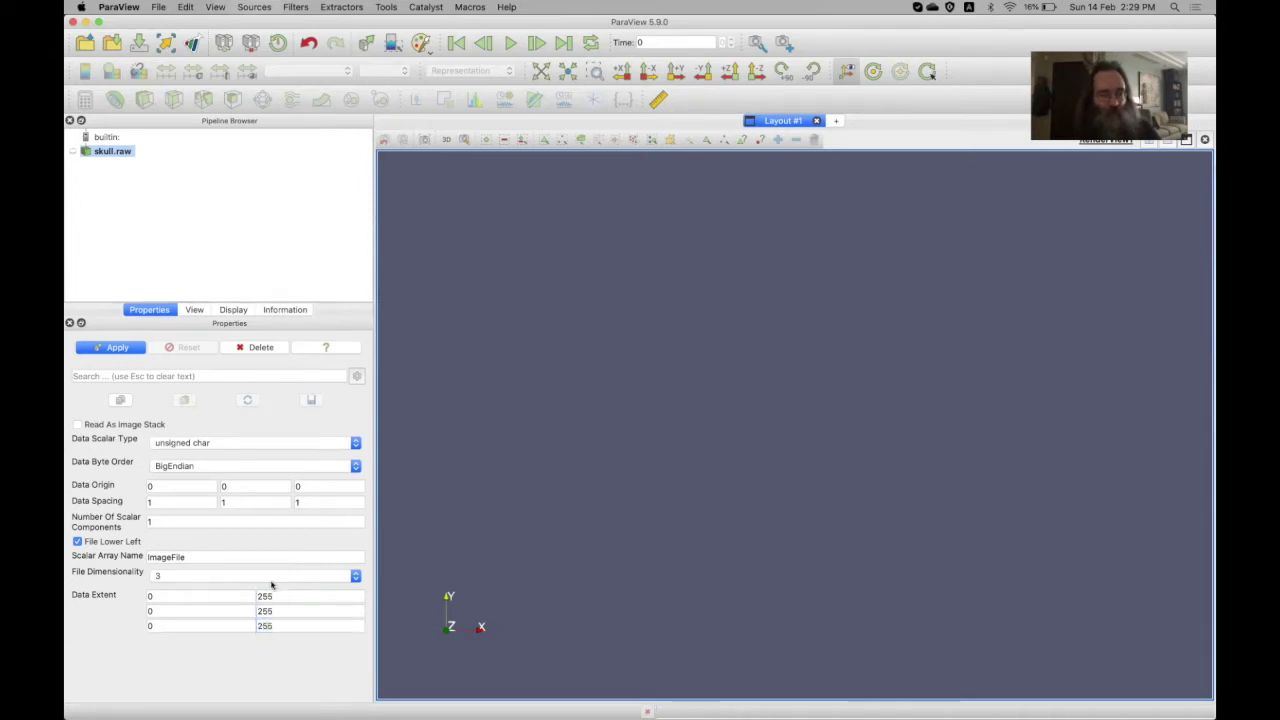
click(115, 349)
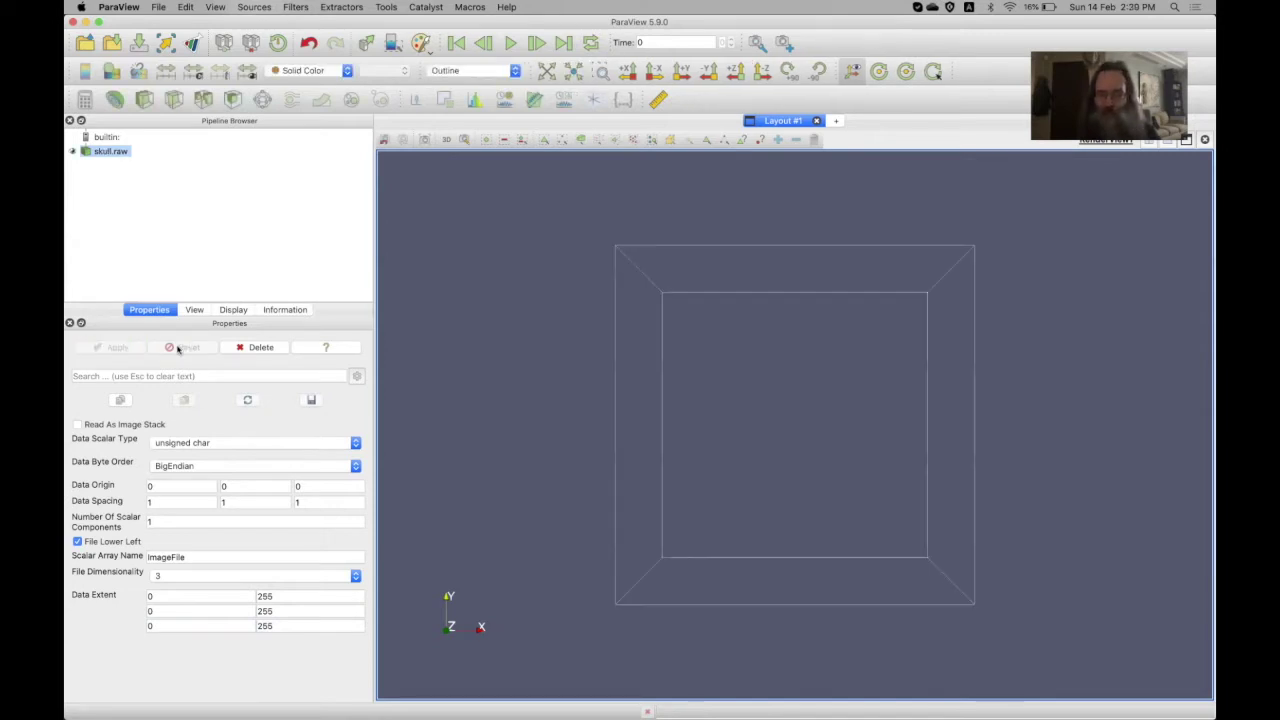
Check the loaded skull volume's outline, extents and data array information, and return to its reader properties
drag(532, 496, 531, 426)
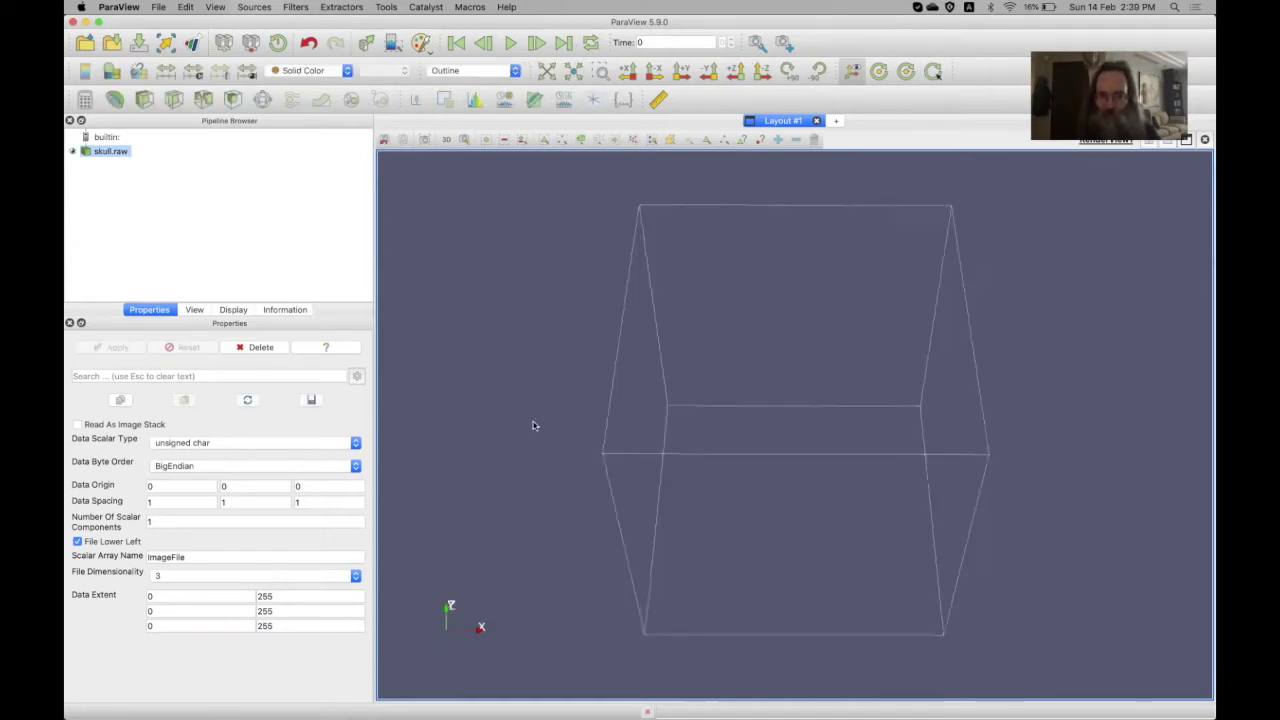
click(287, 310)
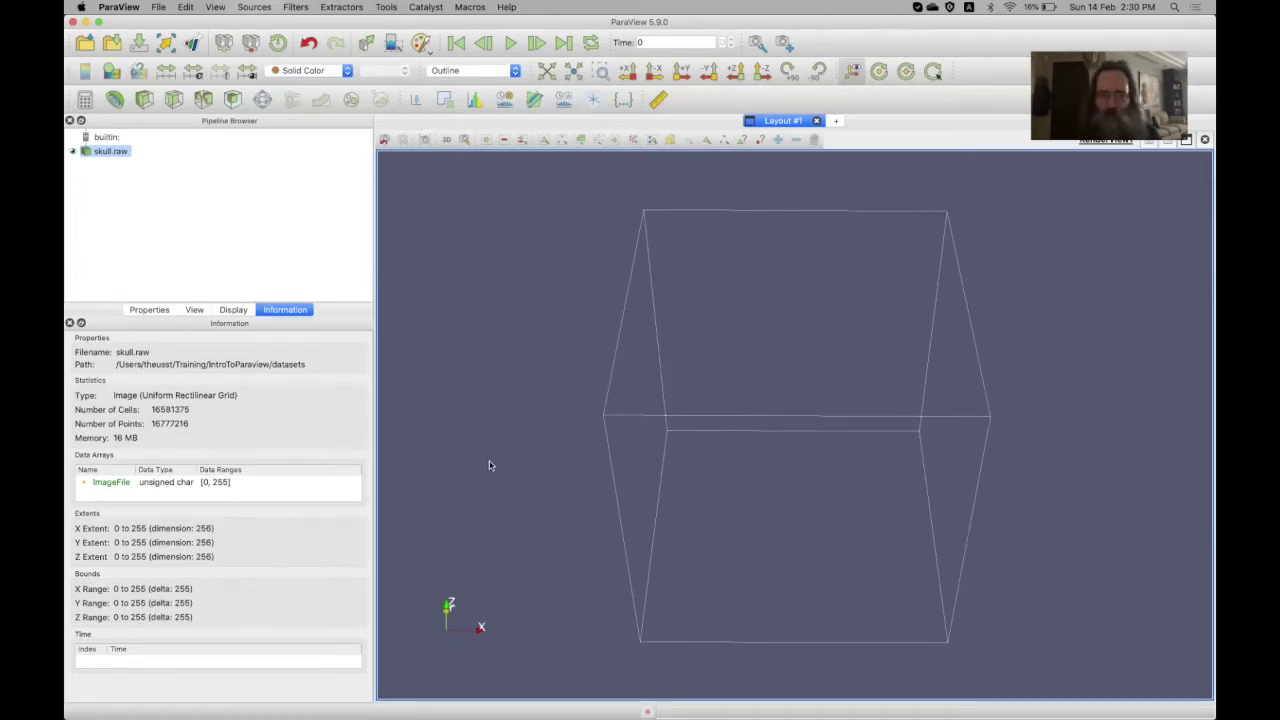
drag(490, 435, 486, 424)
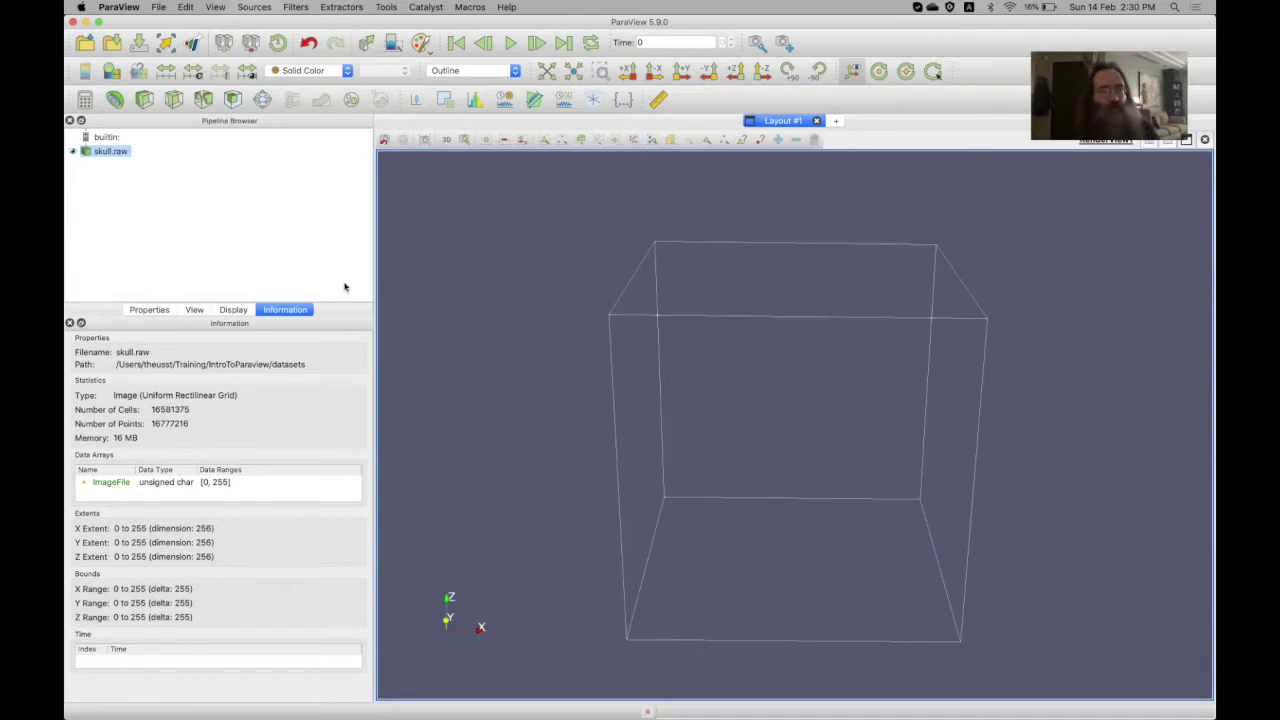
click(140, 309)
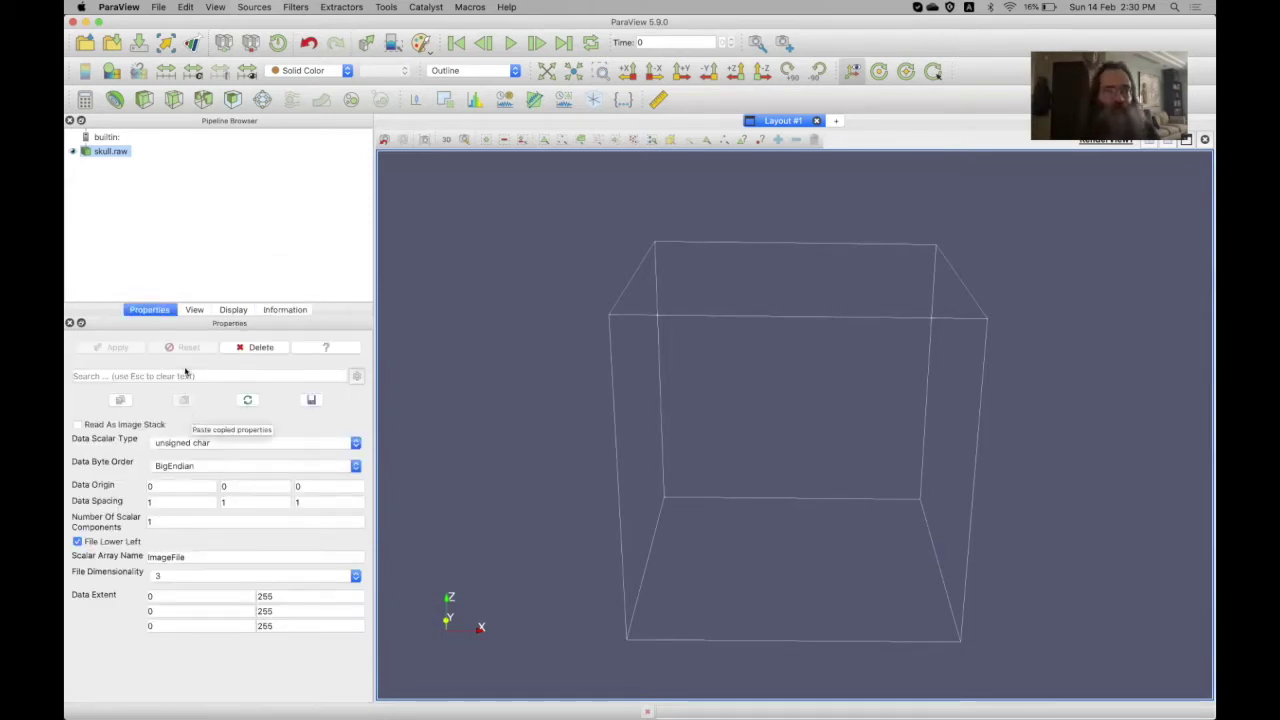
Save the skull.raw data as the VTK ImageData file skull.vti in the datasets folder with the default writer settings
click(112, 153)
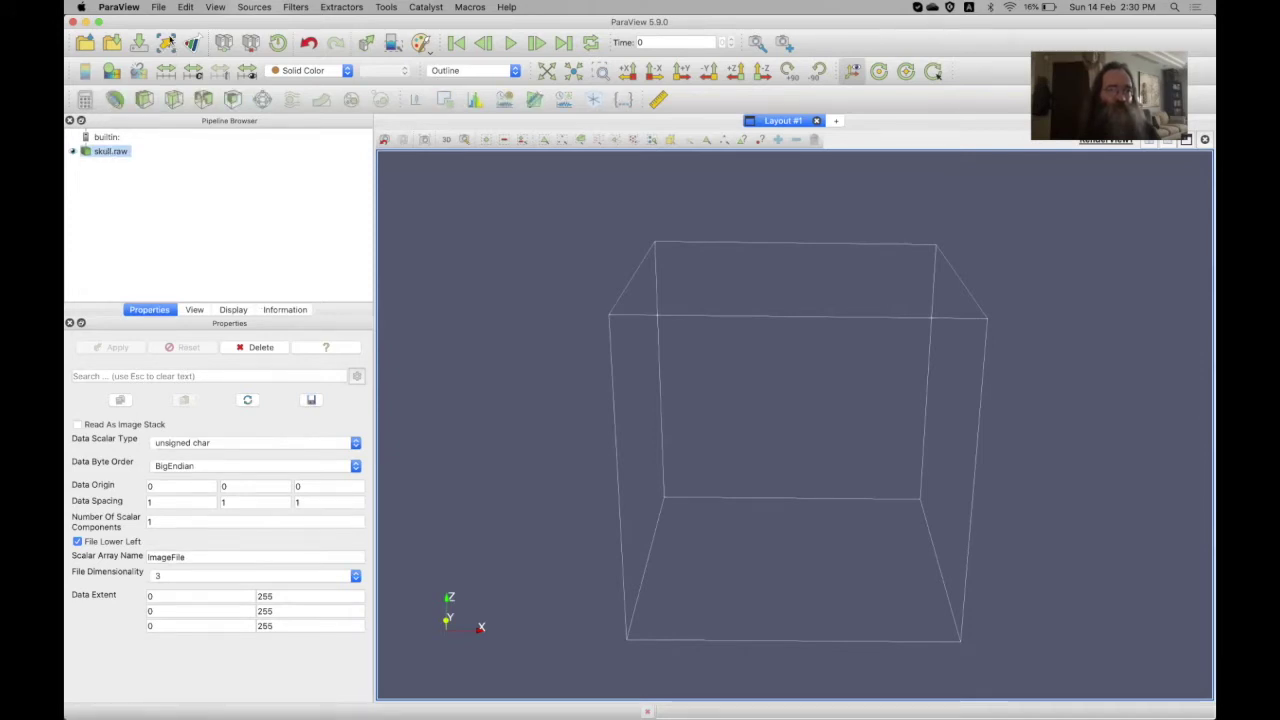
click(160, 7)
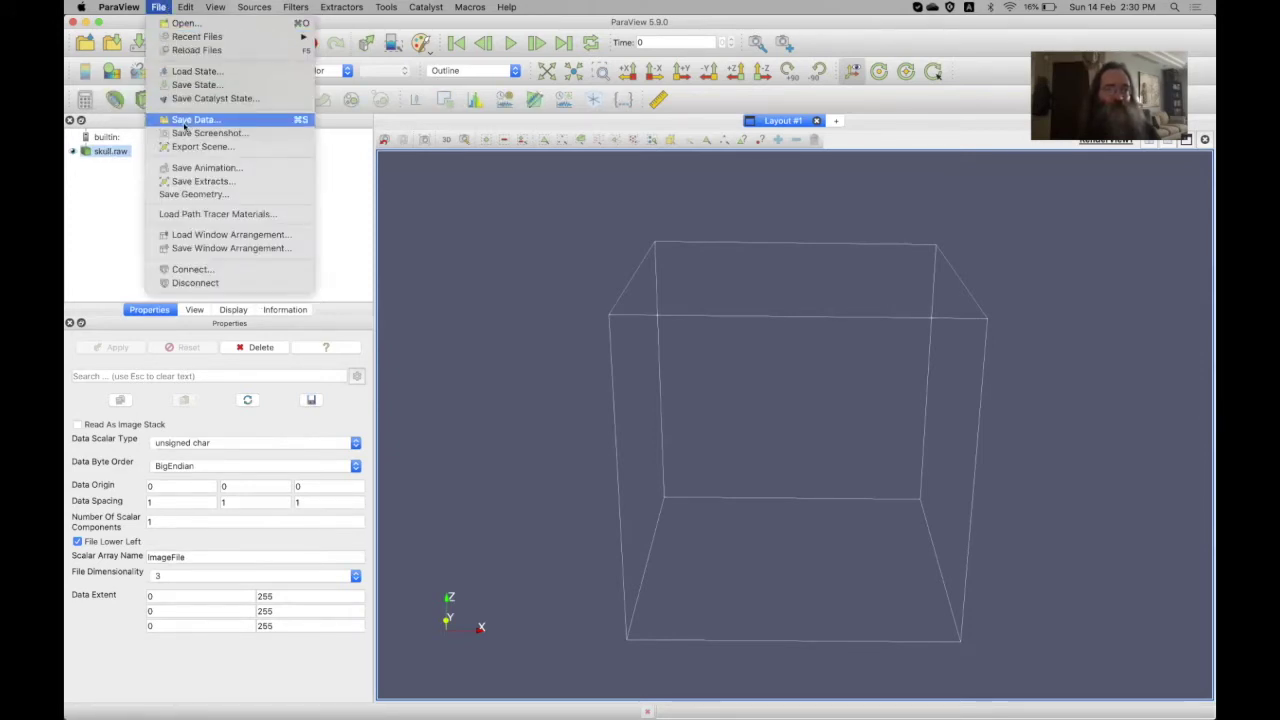
click(188, 119)
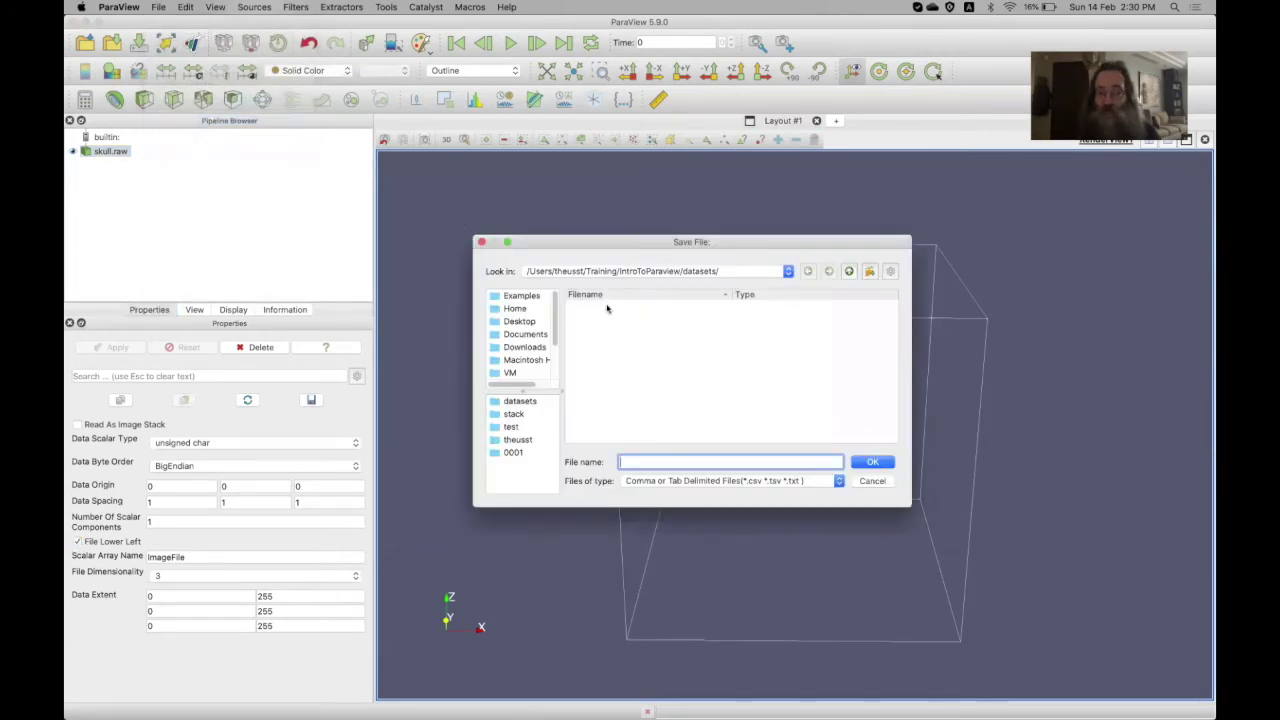
click(687, 481)
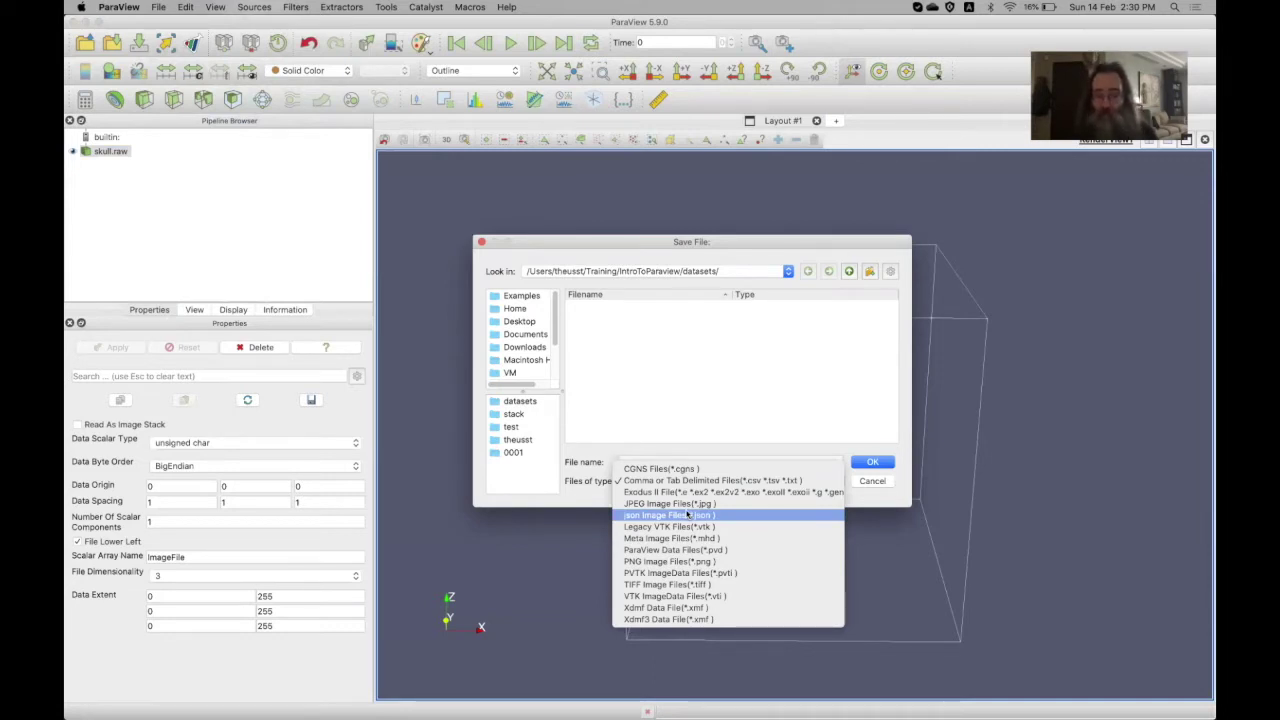
click(679, 597)
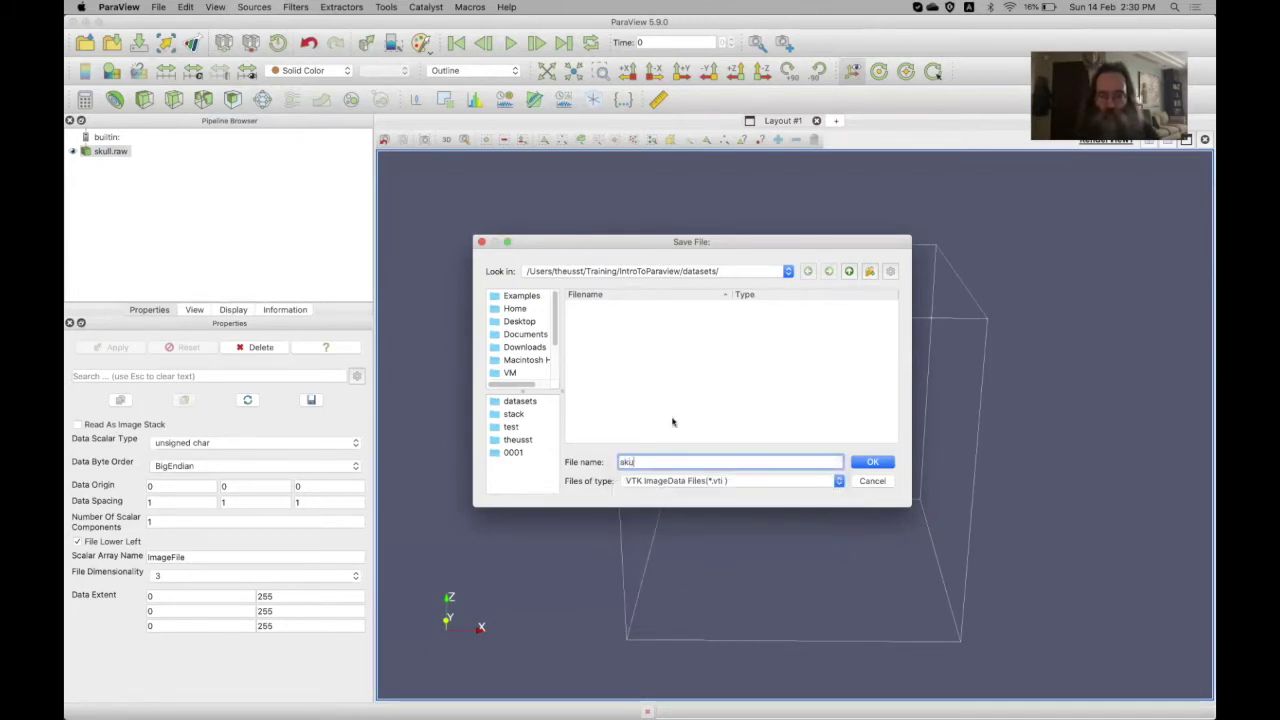
click(873, 461)
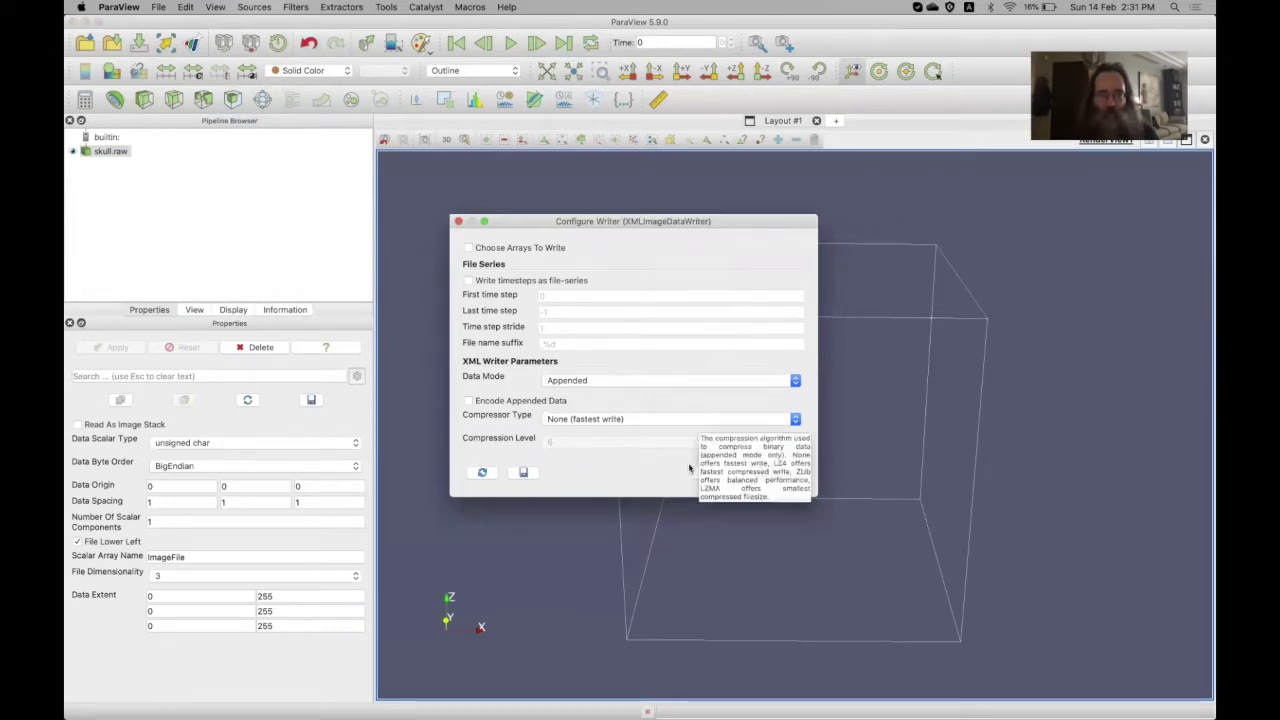
click(783, 473)
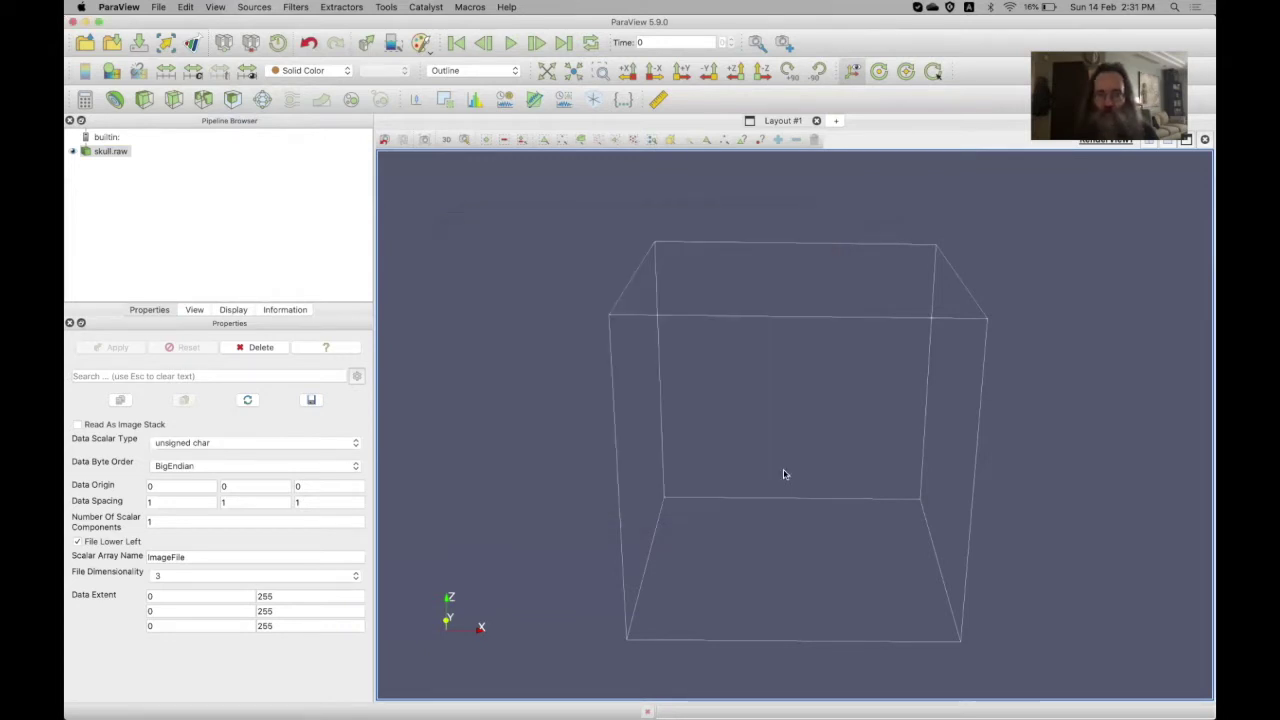
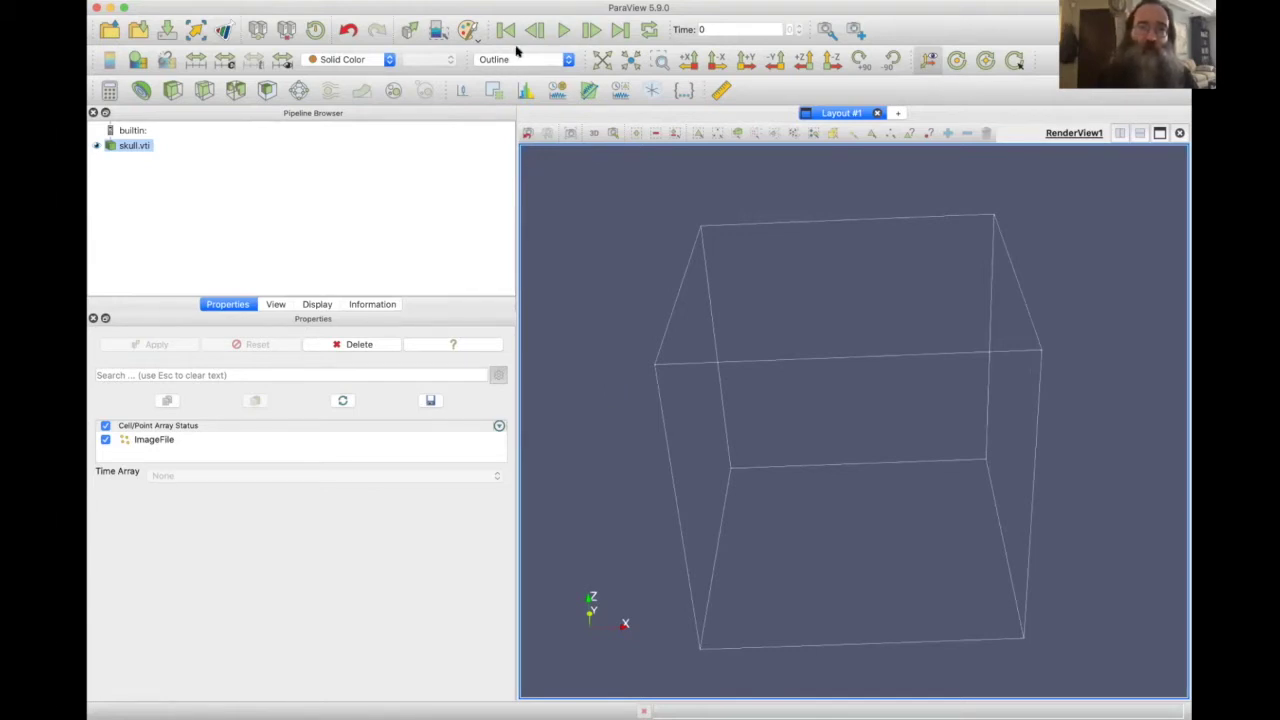
Change the representation of skull.vti to Slice and face the XY slice by setting the view direction to -Z
click(317, 304)
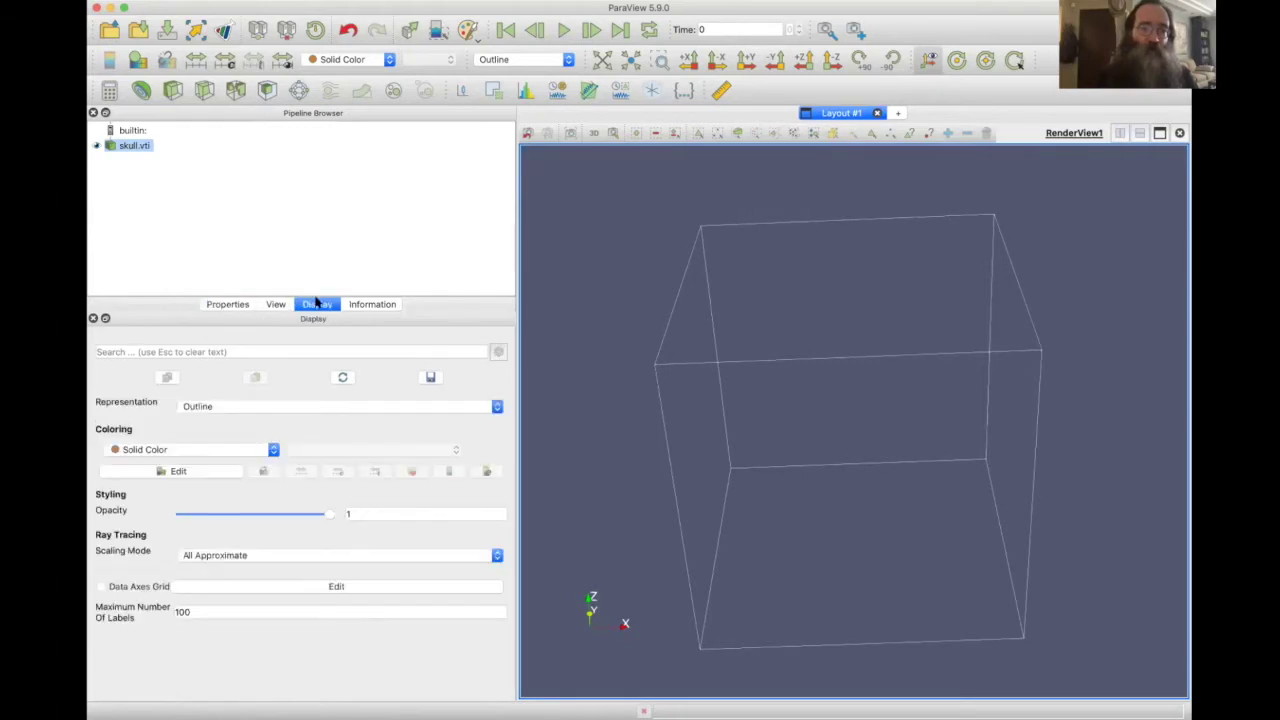
click(245, 407)
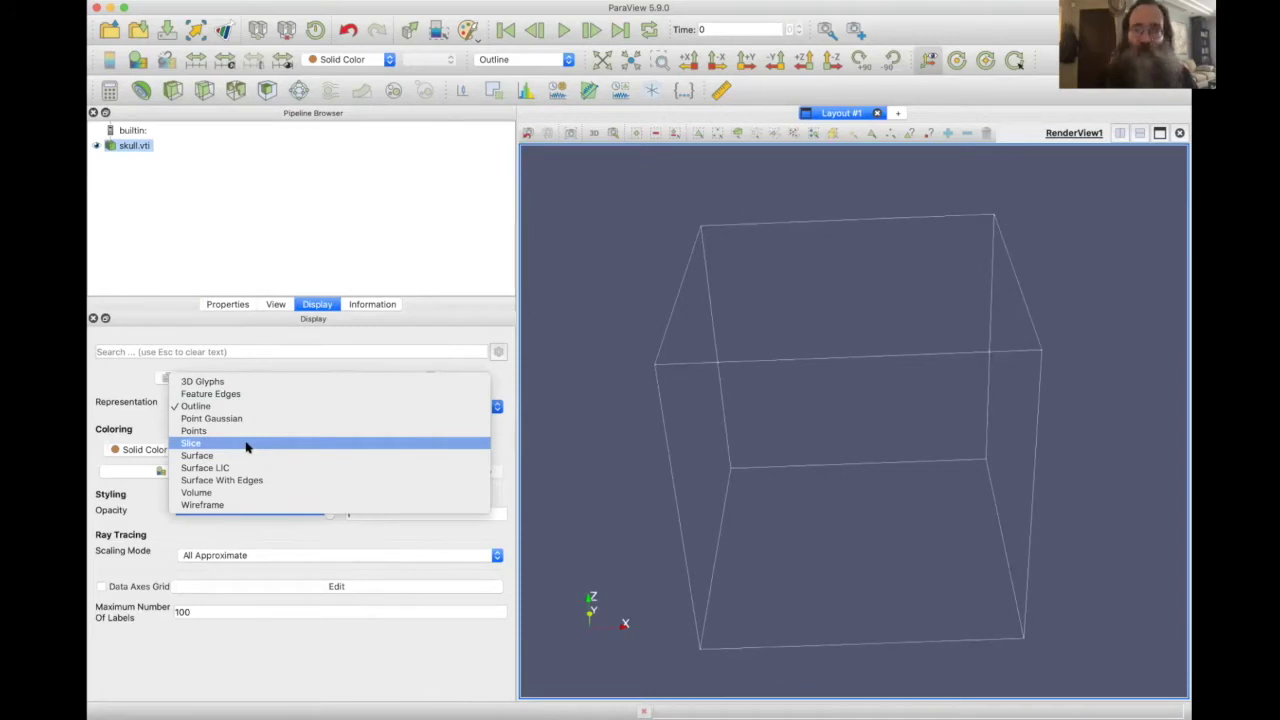
click(246, 443)
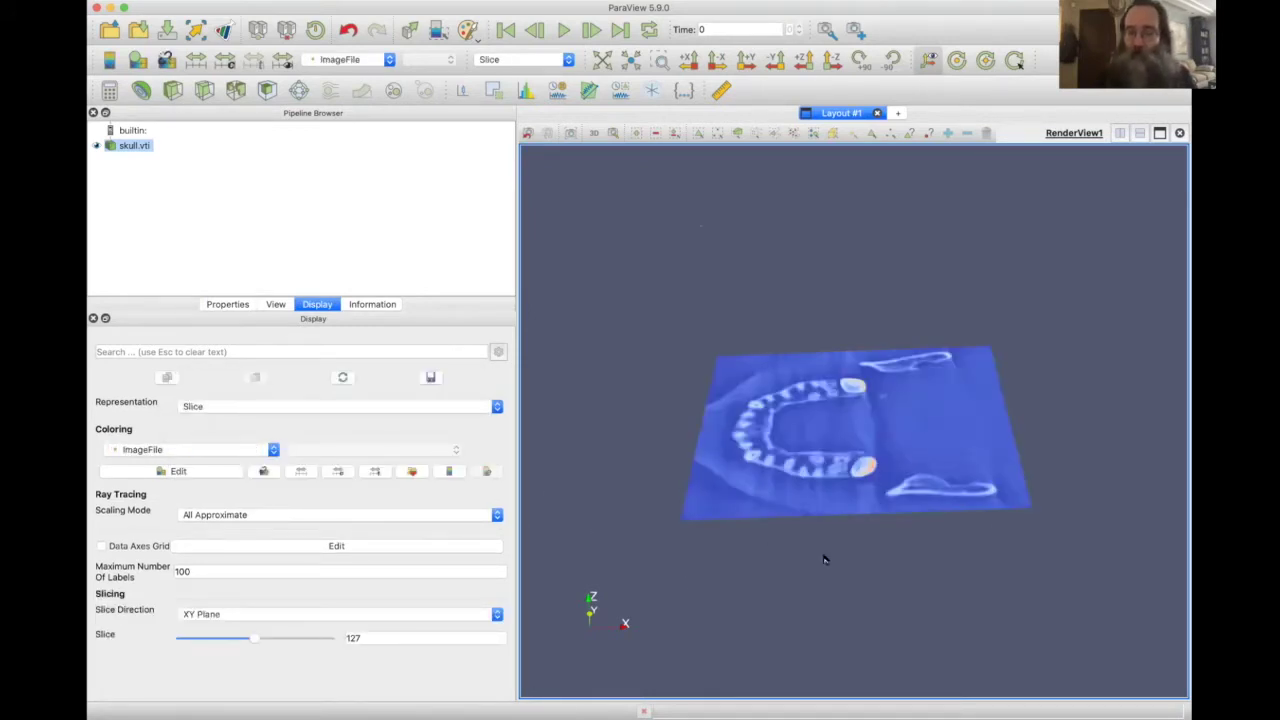
drag(824, 560, 817, 599)
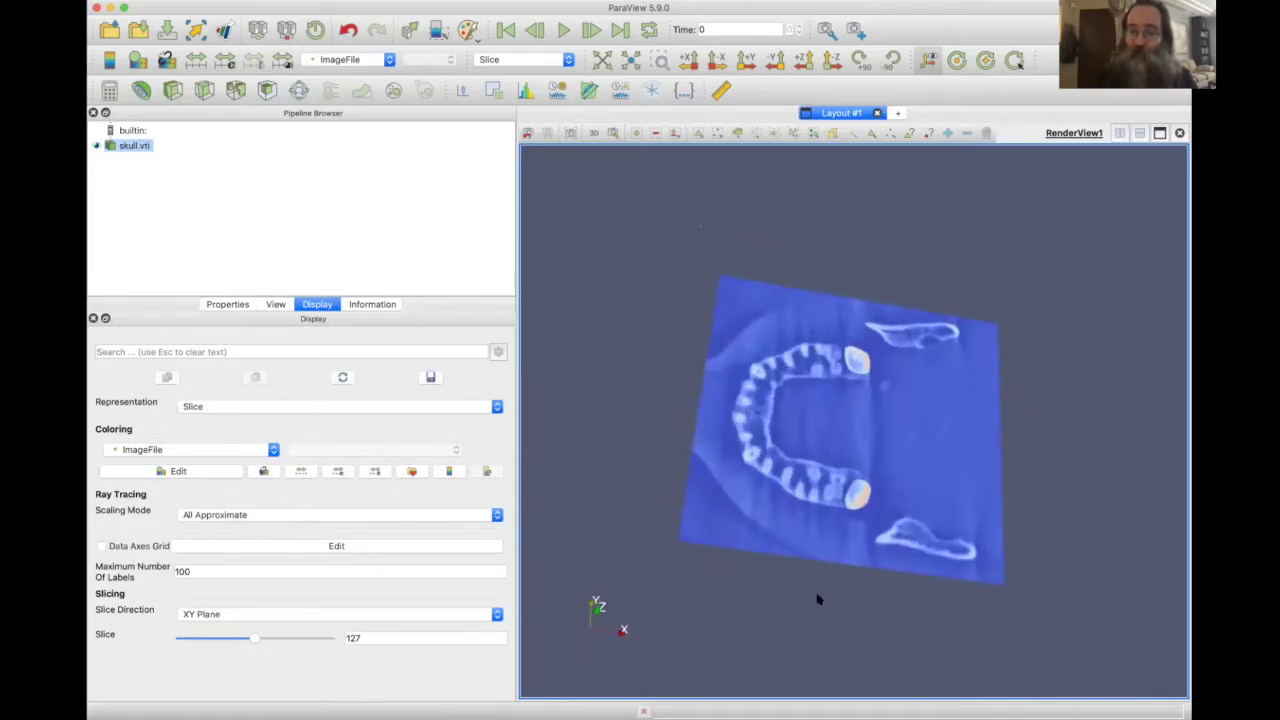
click(830, 61)
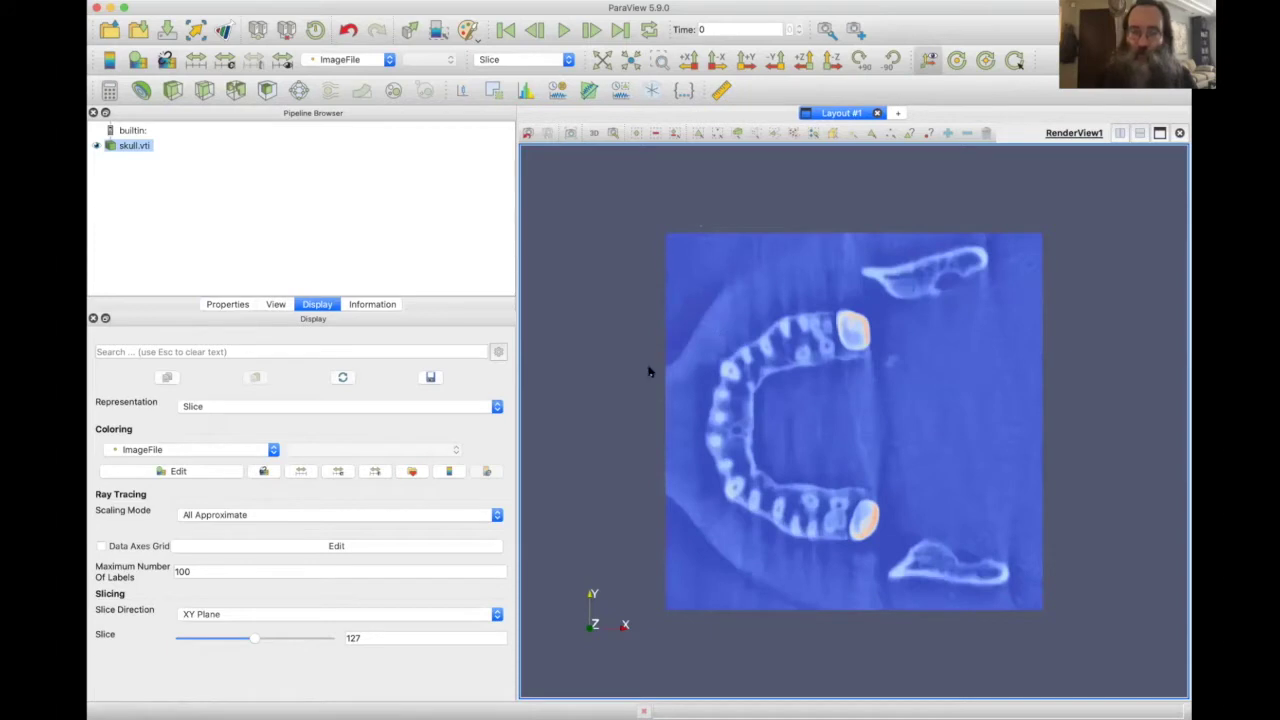
Set the view direction to -Z for the XY slice and apply a grayscale color map preset to it
click(774, 62)
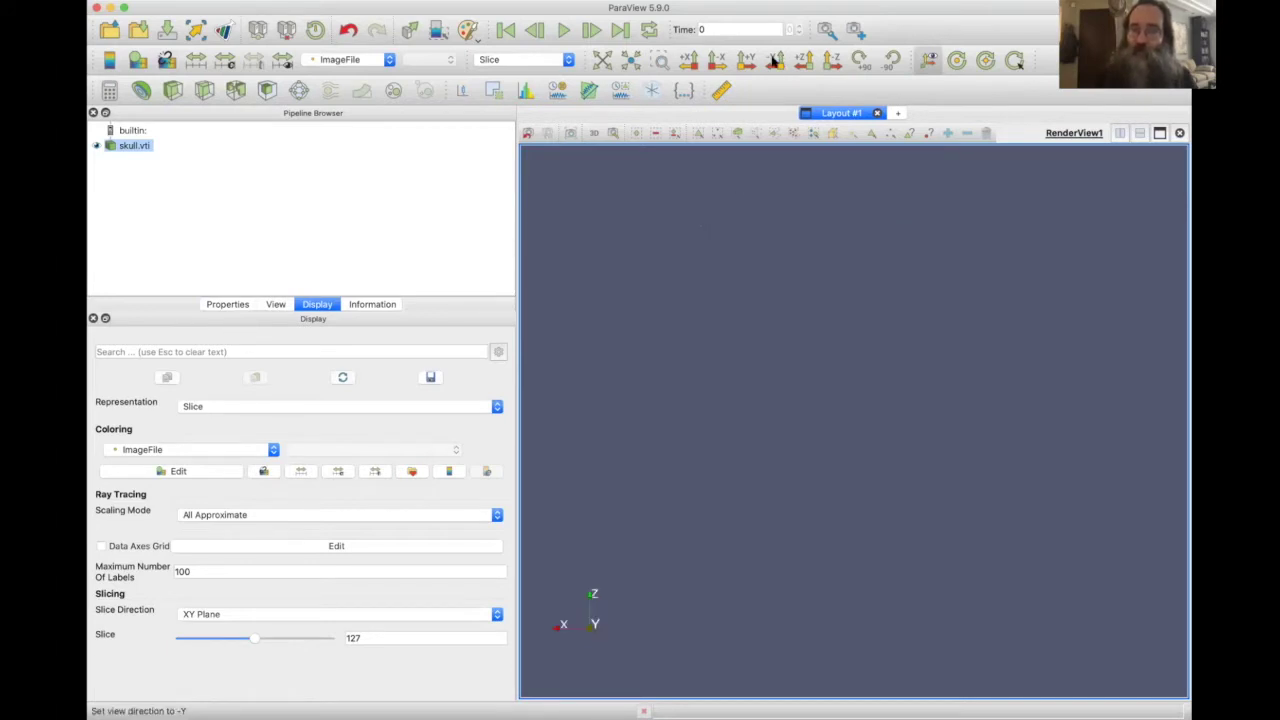
drag(720, 394, 720, 423)
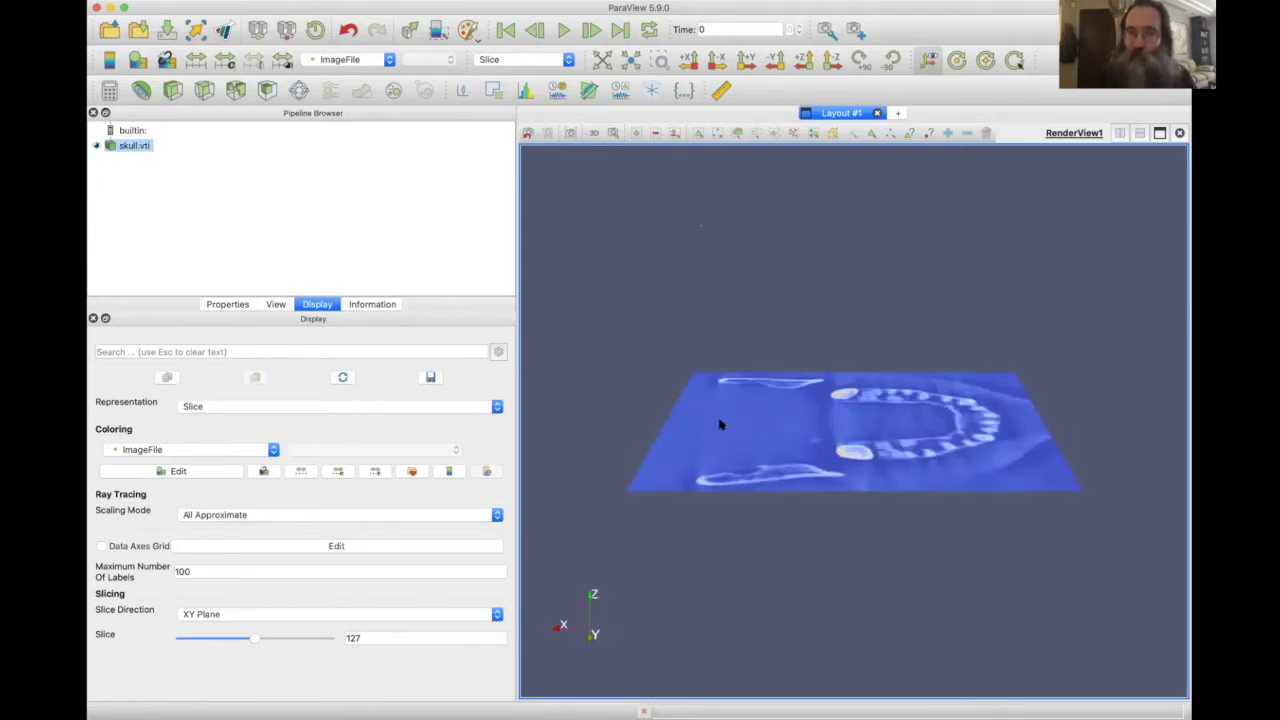
click(830, 62)
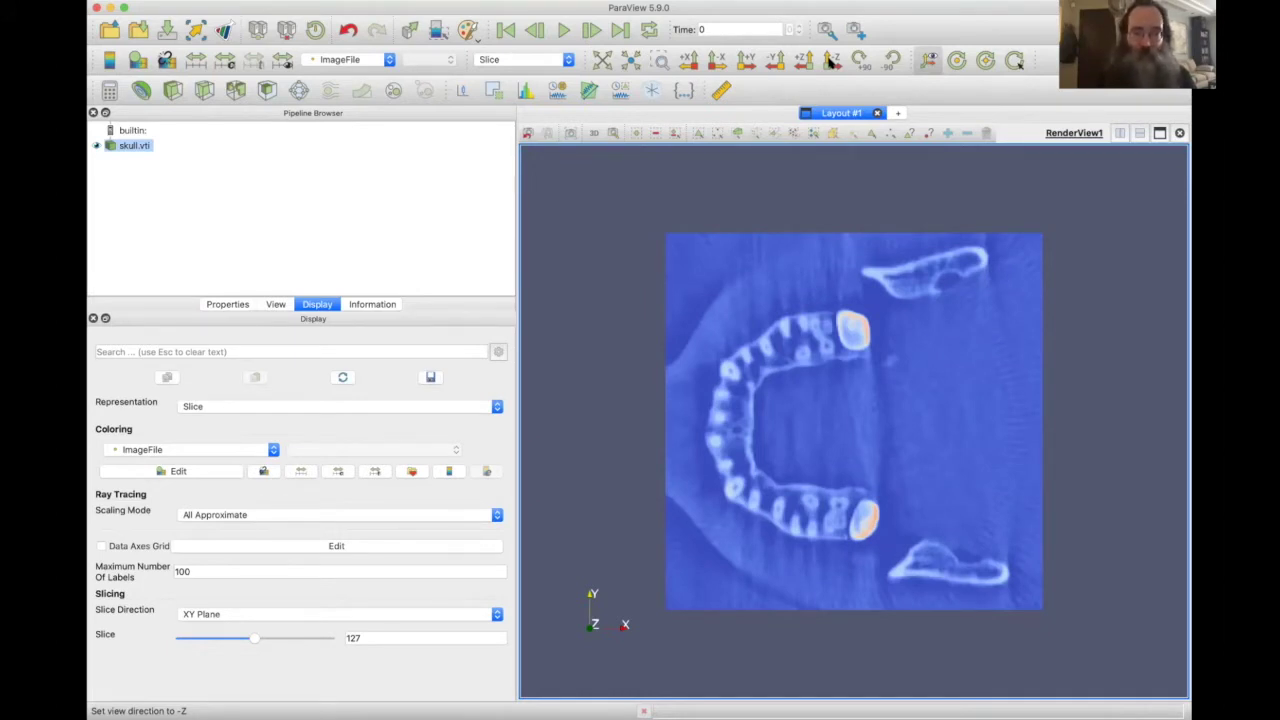
click(413, 473)
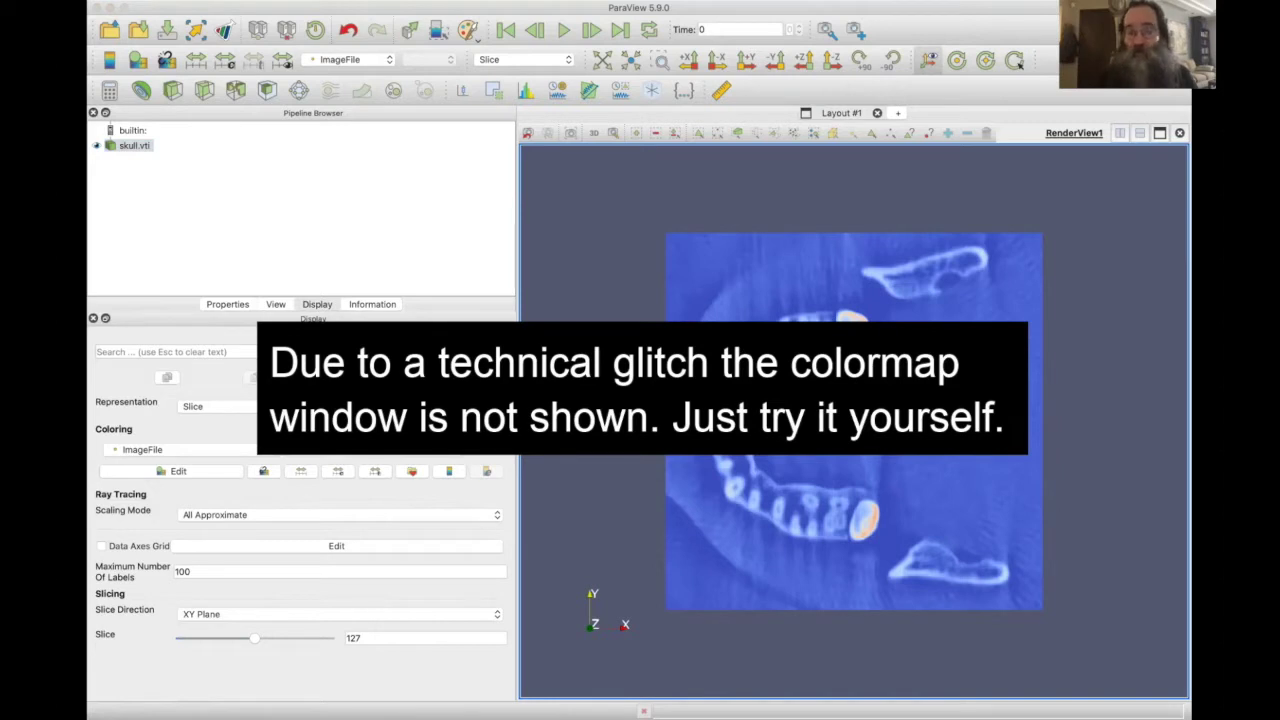
click(812, 195)
click(806, 179)
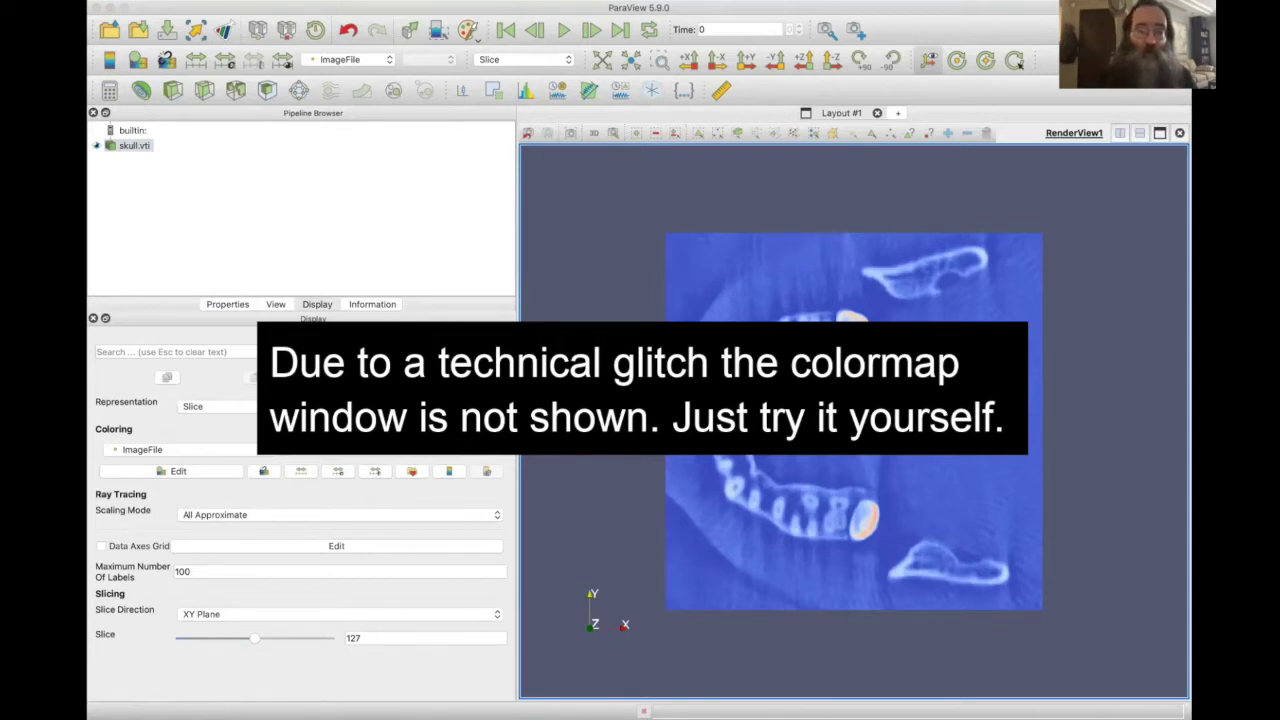
click(395, 309)
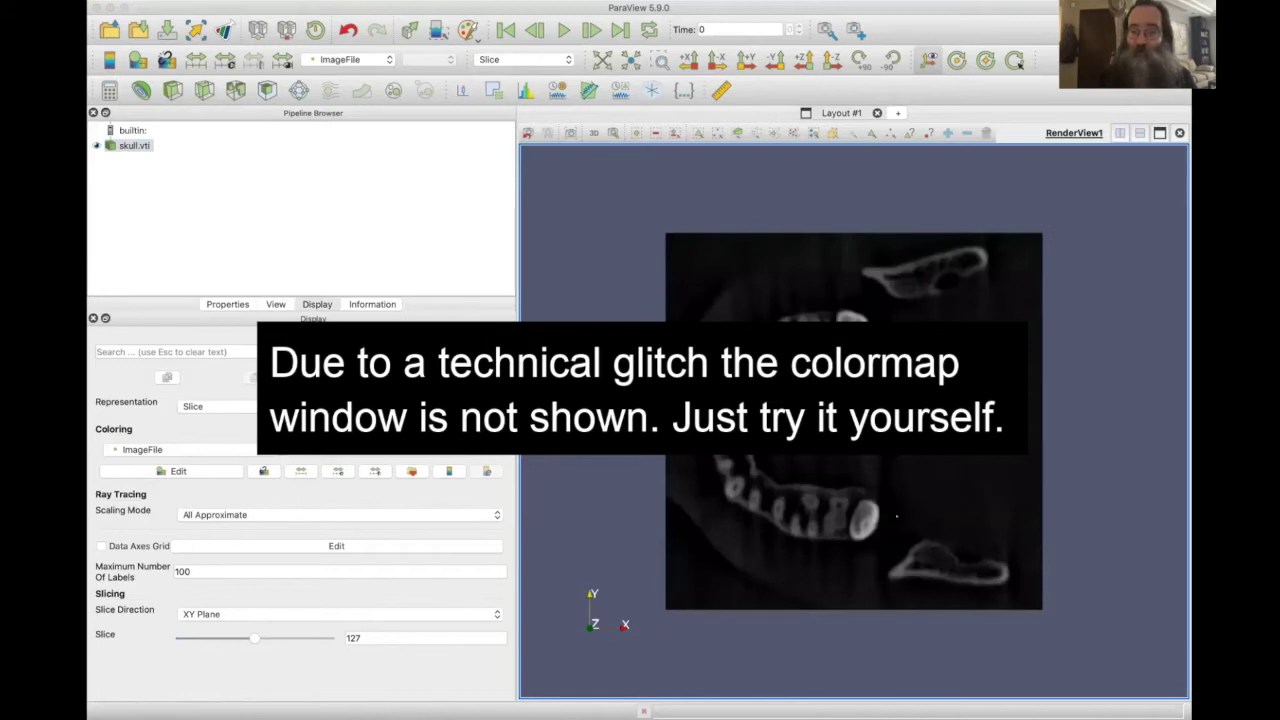
click(1100, 449)
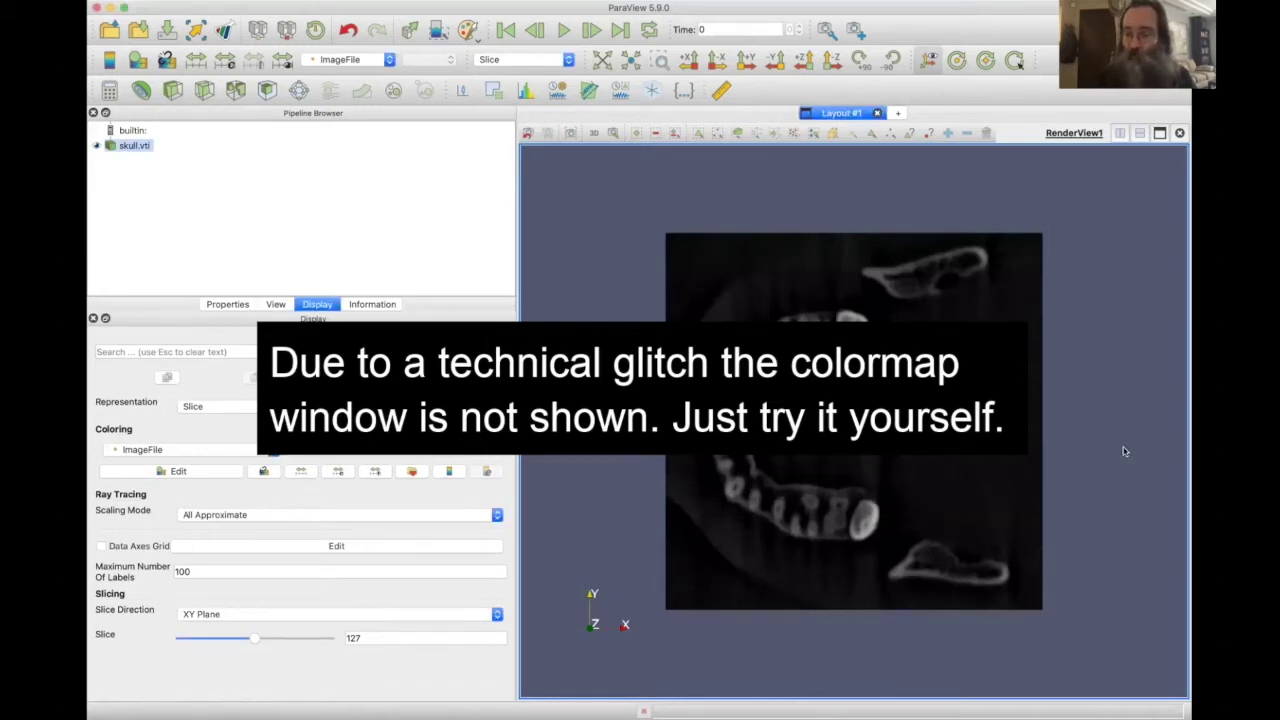
Move through the XY slices from 127 down to 98 and return to slice 127
scroll(1123, 451, up, 2)
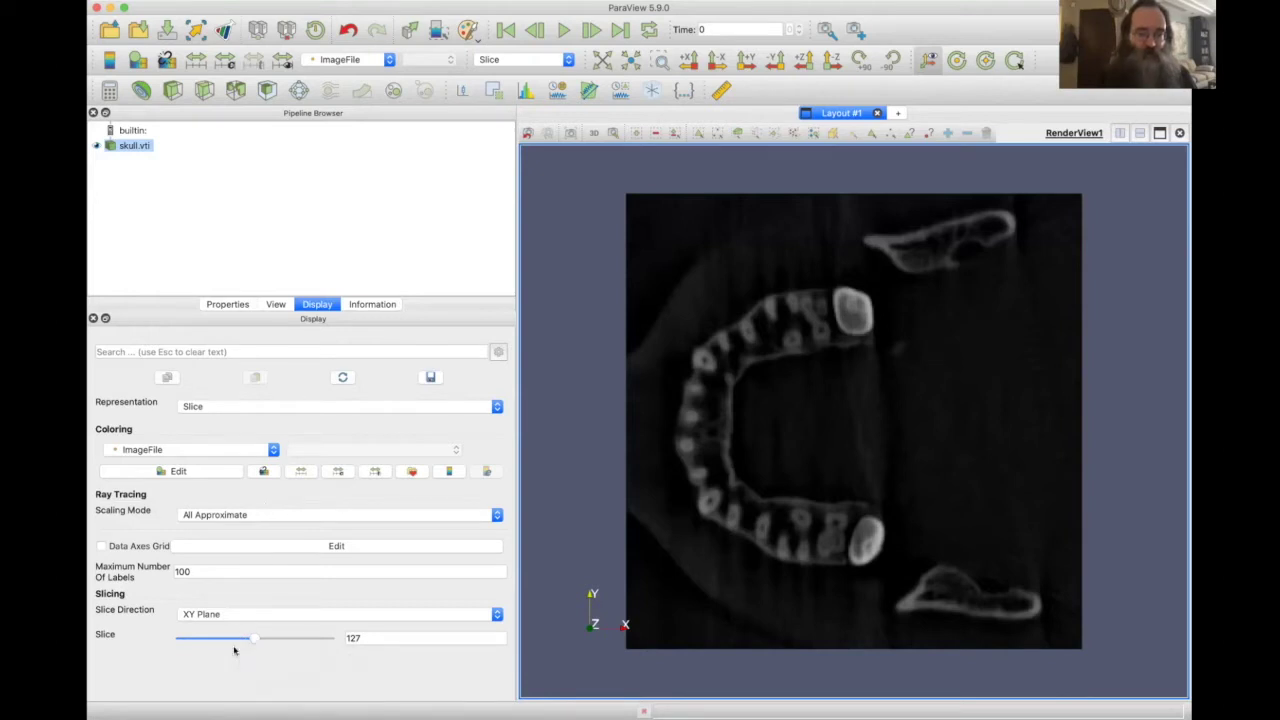
mouse_move(252, 642)
mouse_down()
mouse_move(208, 641)
mouse_move(237, 639)
mouse_up()
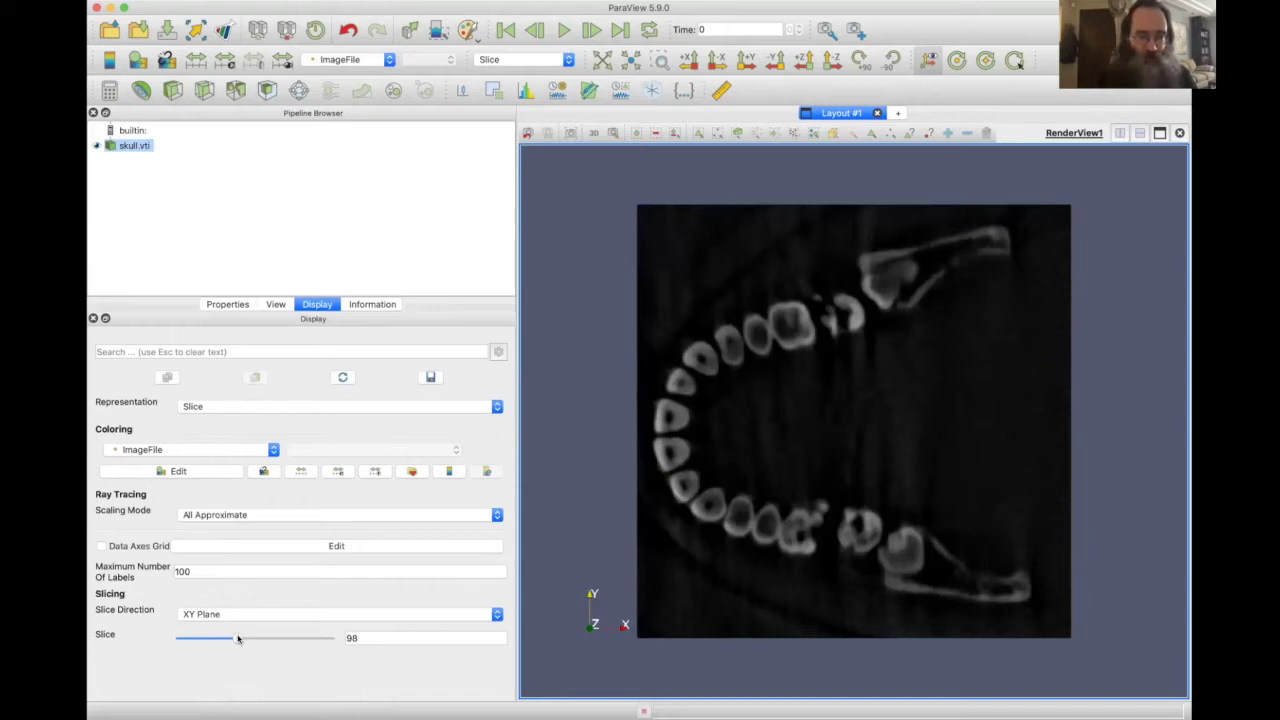
drag(237, 638, 253, 638)
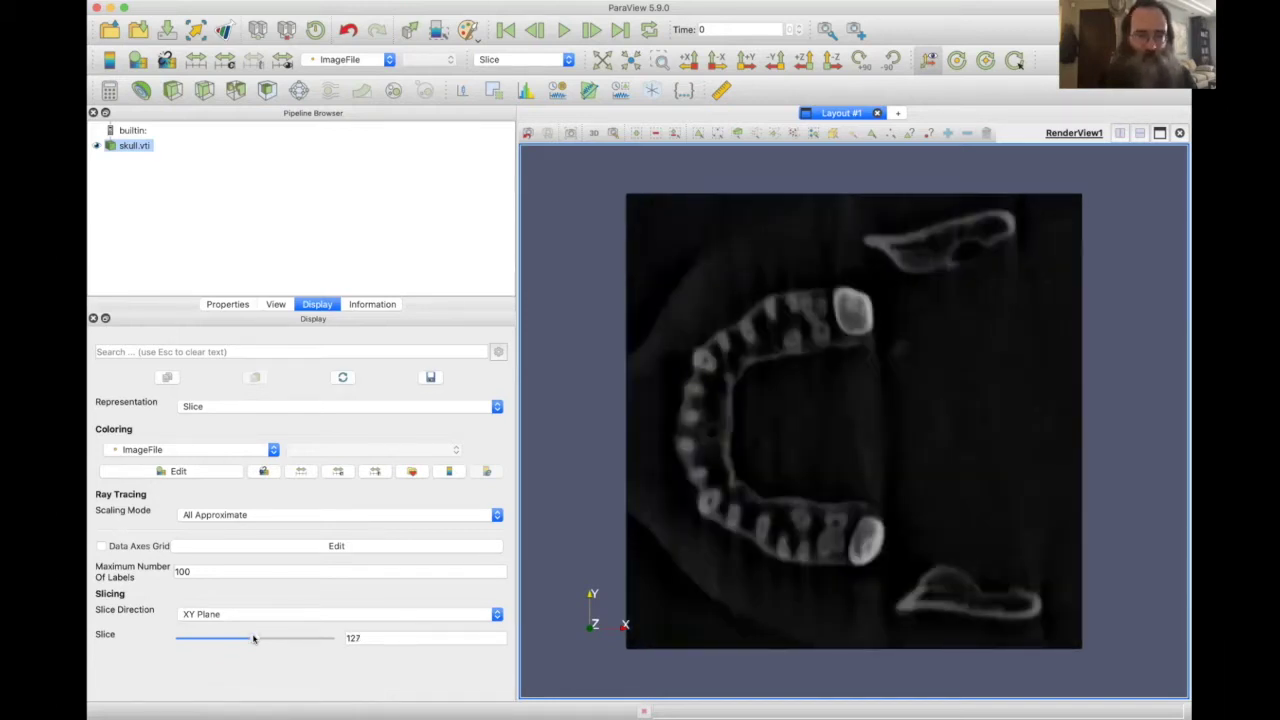
Change the slice direction to YZ Plane, set the view direction to -X, and move to slice 66
click(238, 614)
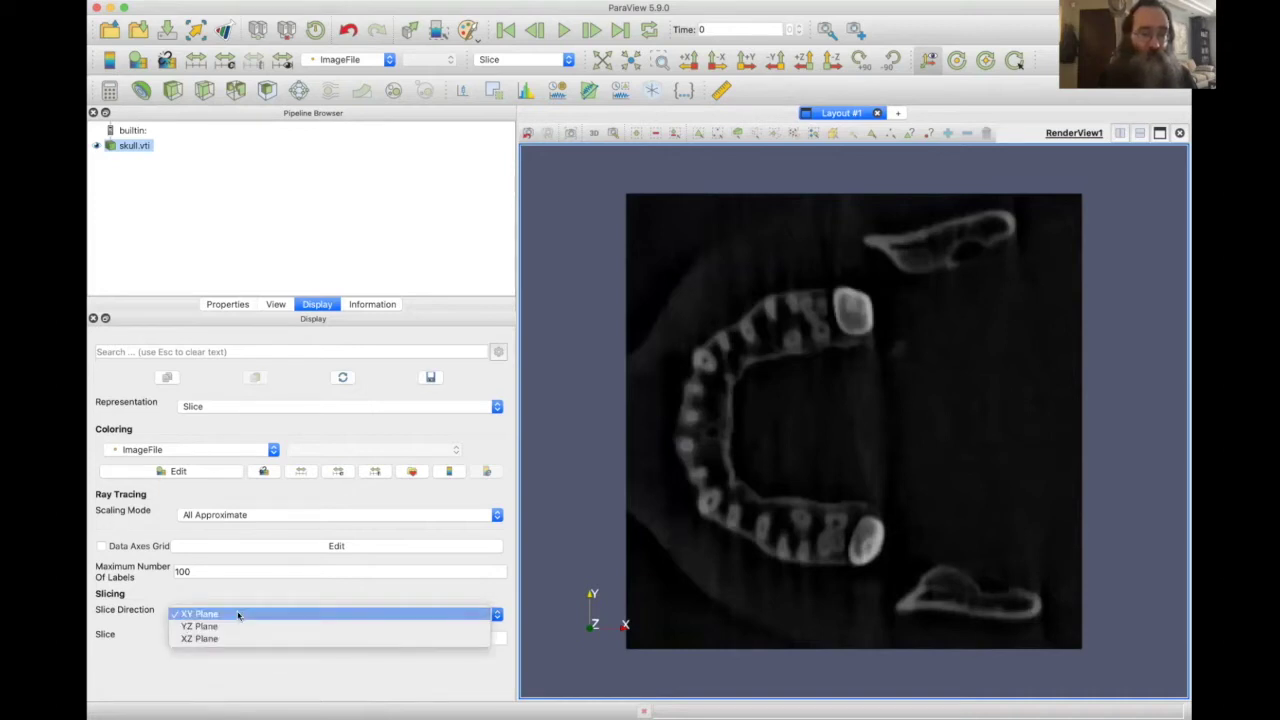
click(238, 625)
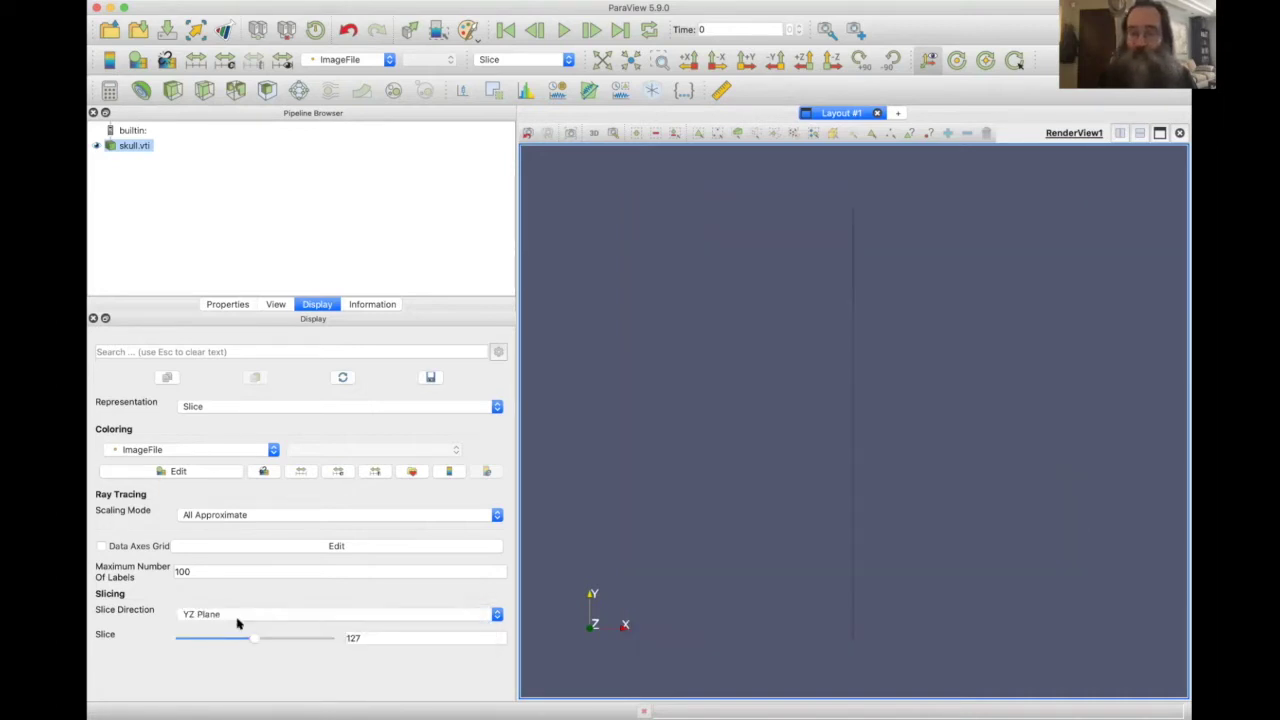
drag(728, 460, 787, 341)
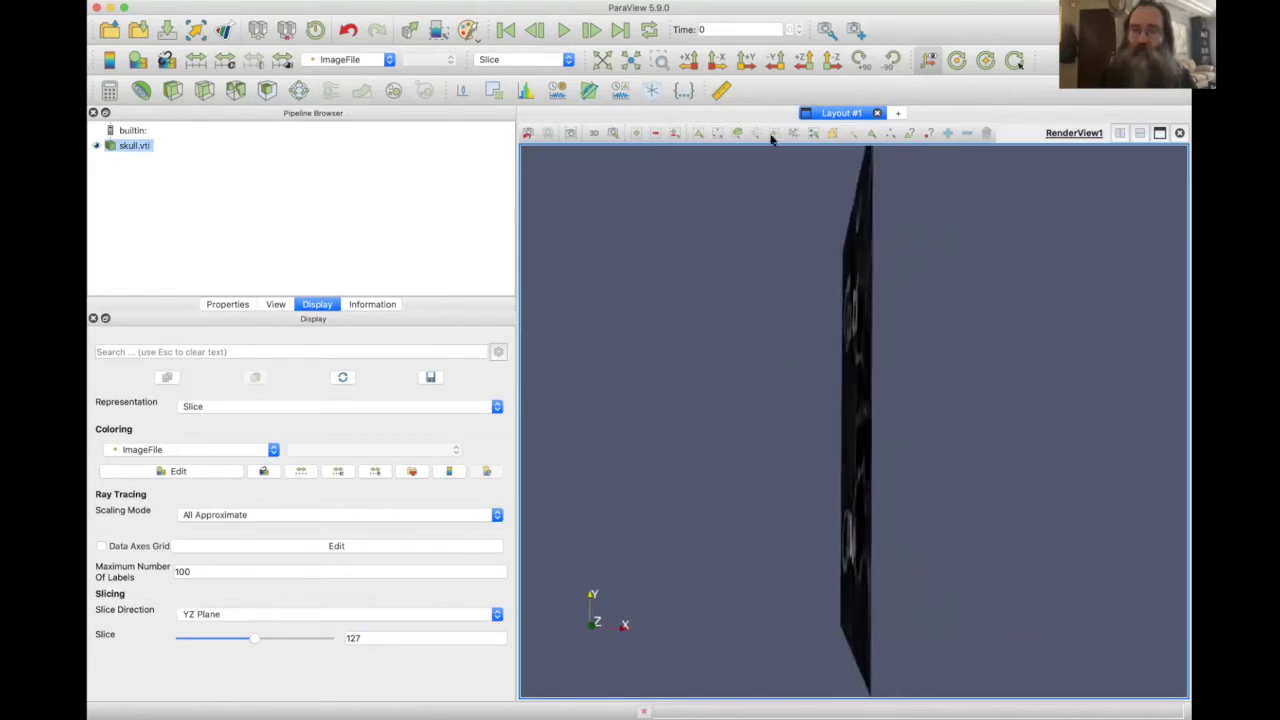
click(746, 59)
click(717, 61)
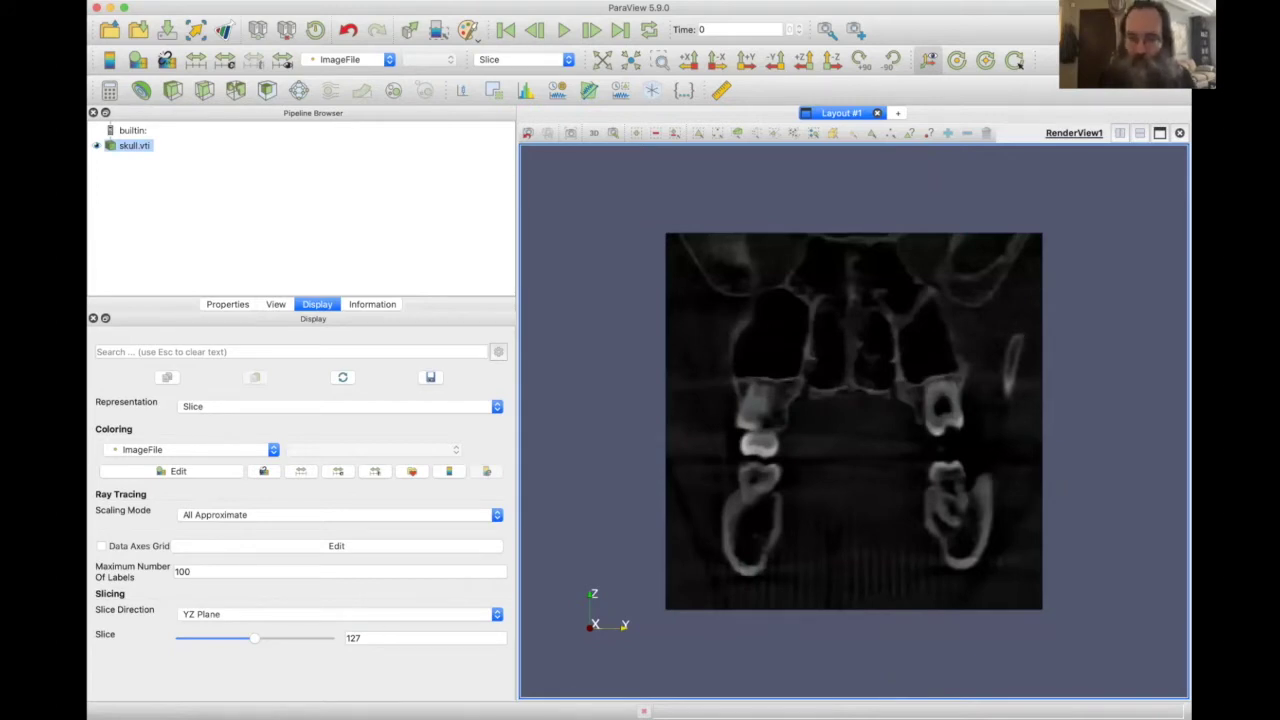
drag(253, 641, 219, 641)
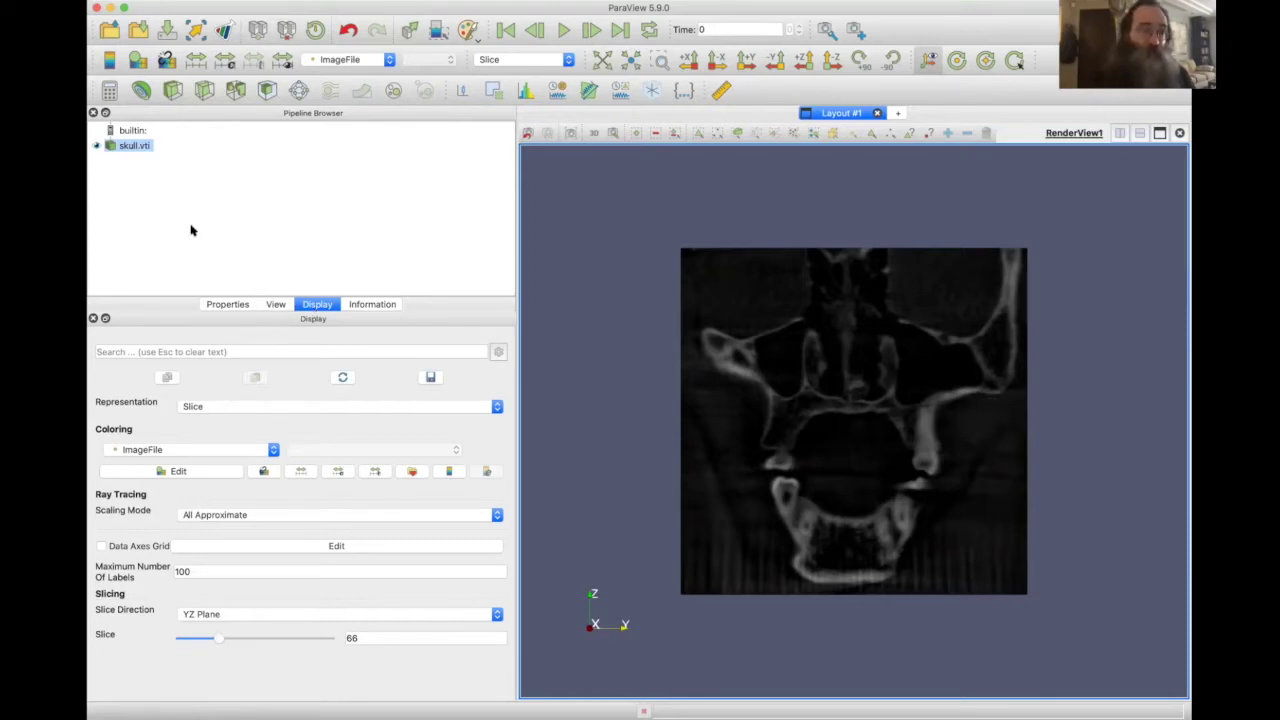
Change the representation of skull.vti to Outline and tilt the view of its bounding box
click(134, 146)
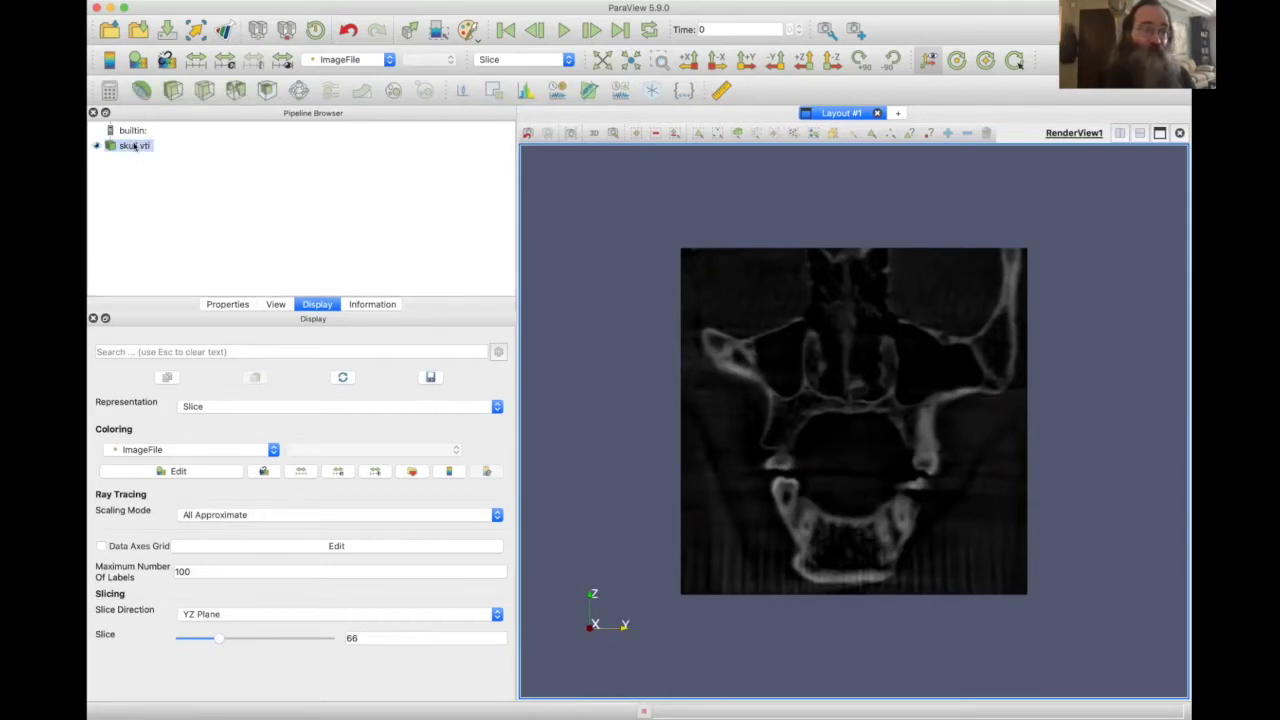
click(212, 406)
click(212, 378)
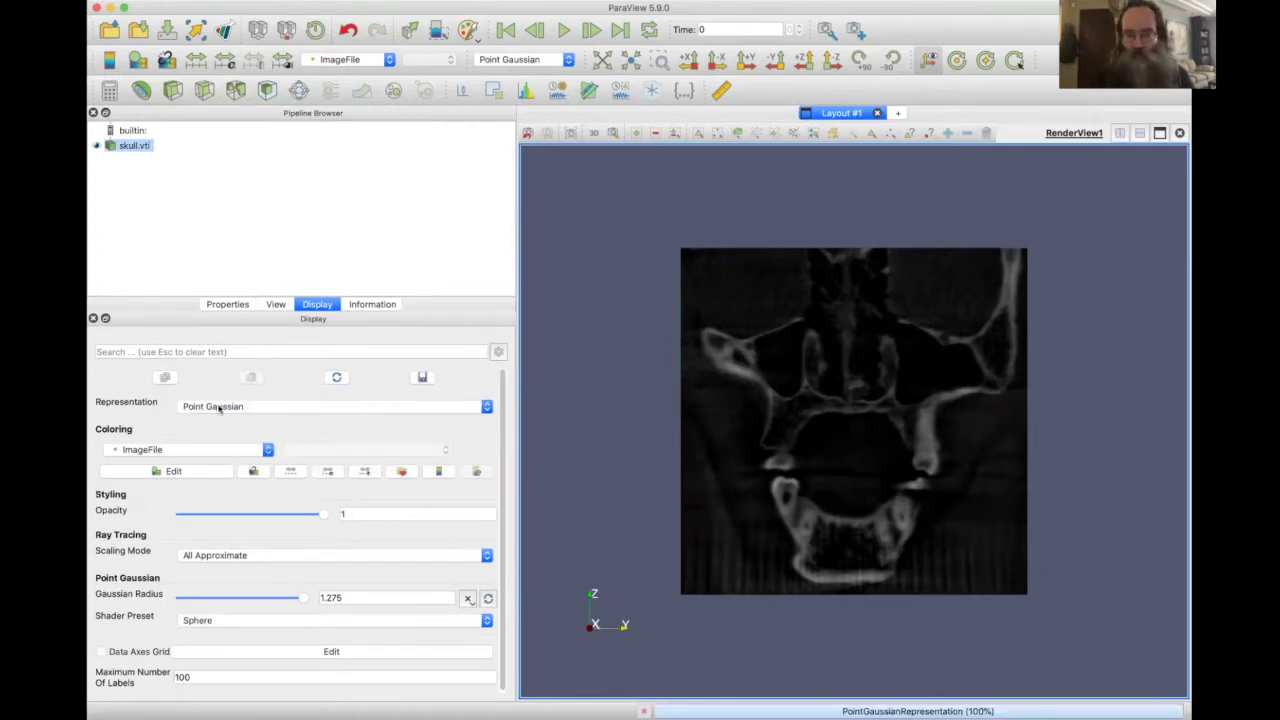
click(219, 407)
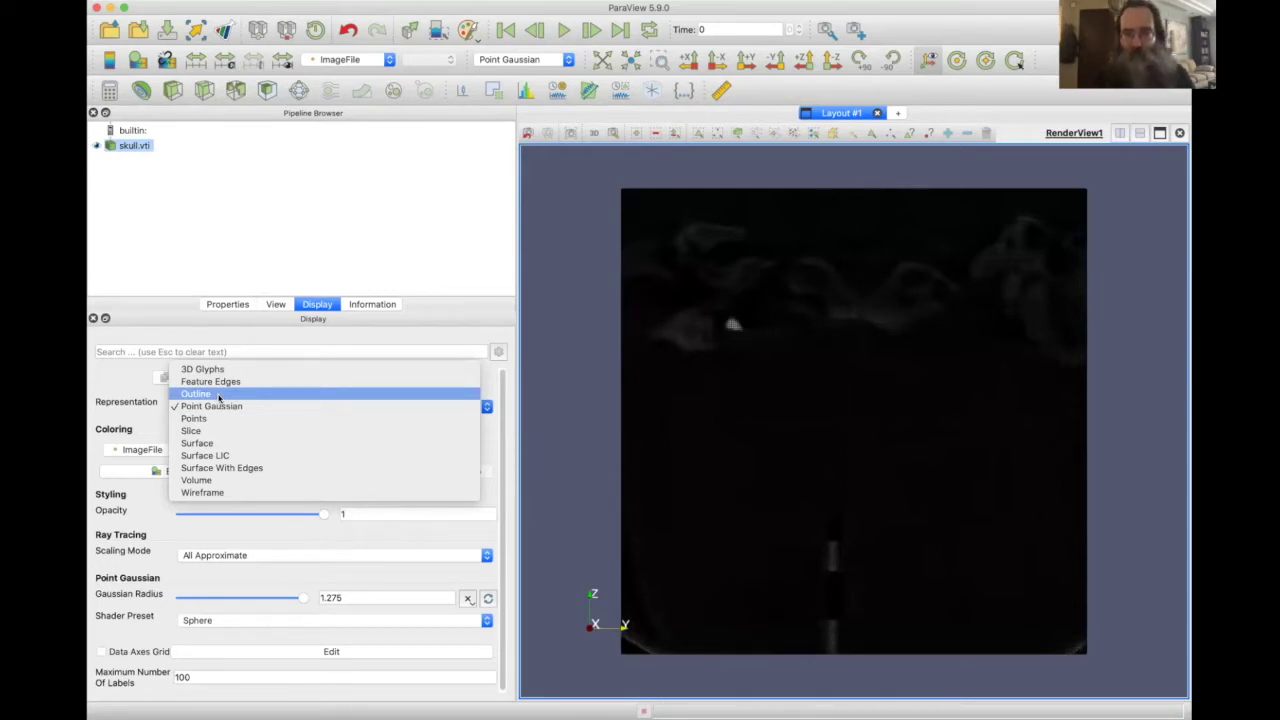
click(218, 396)
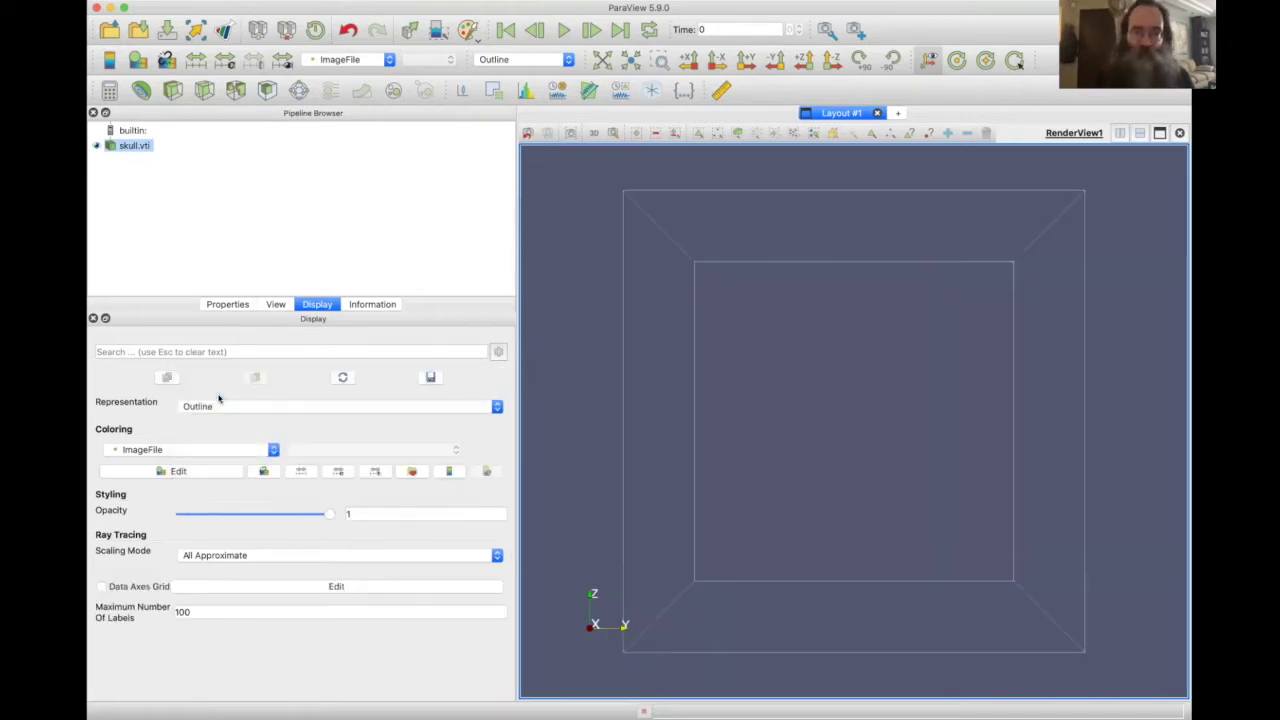
drag(786, 448, 780, 377)
Deselect skull.vti, check the availability of filters without a selected dataset, and select skull.vti again
click(196, 230)
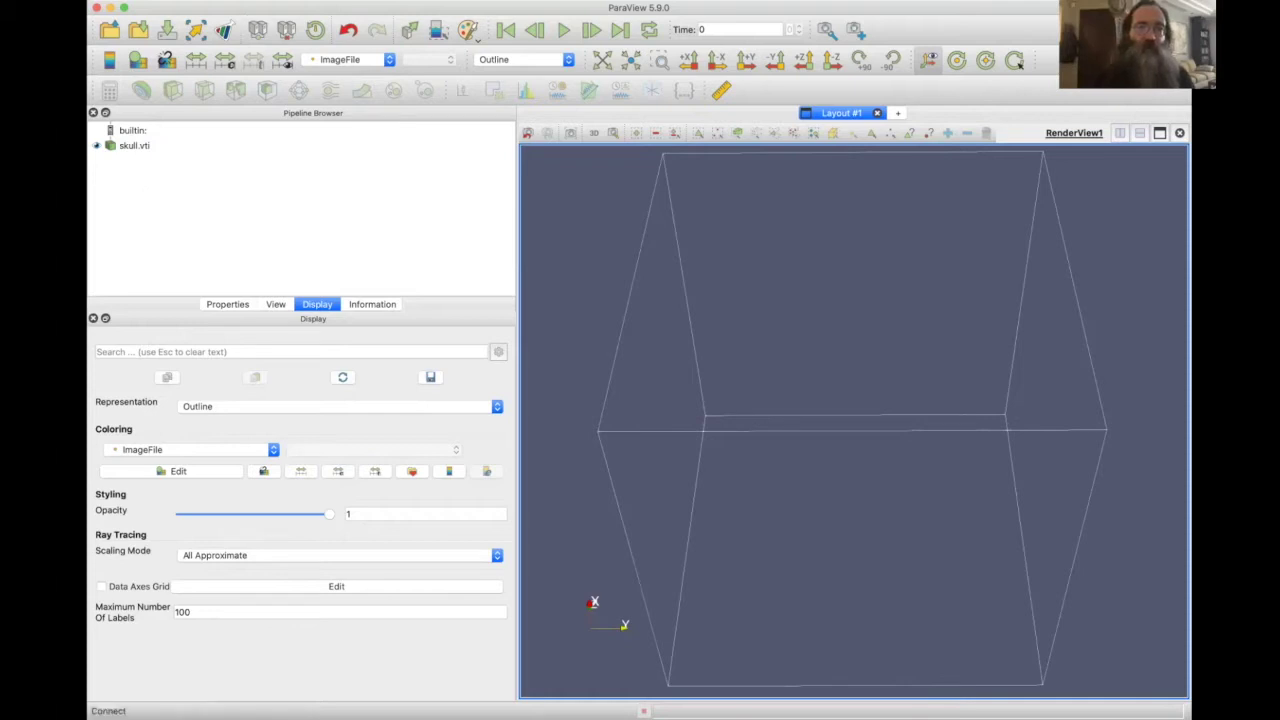
click(300, 0)
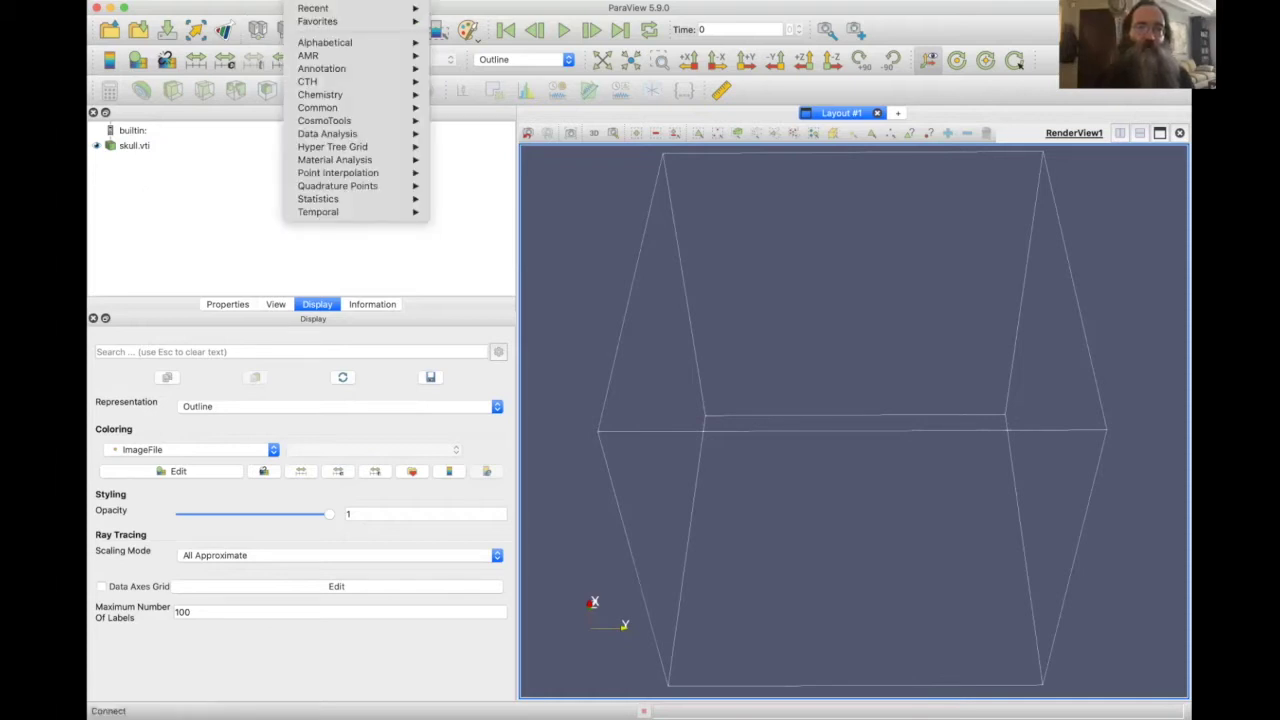
mouse_move(317, 46)
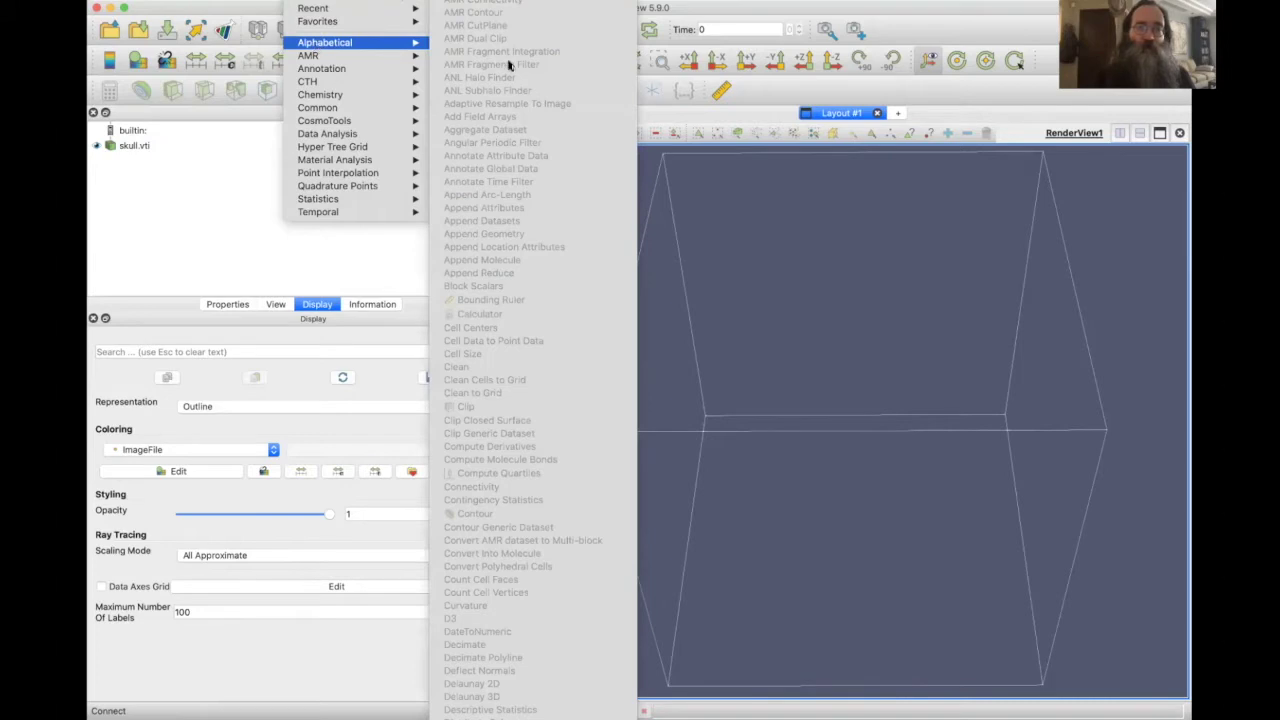
scroll(495, 262, down, 5)
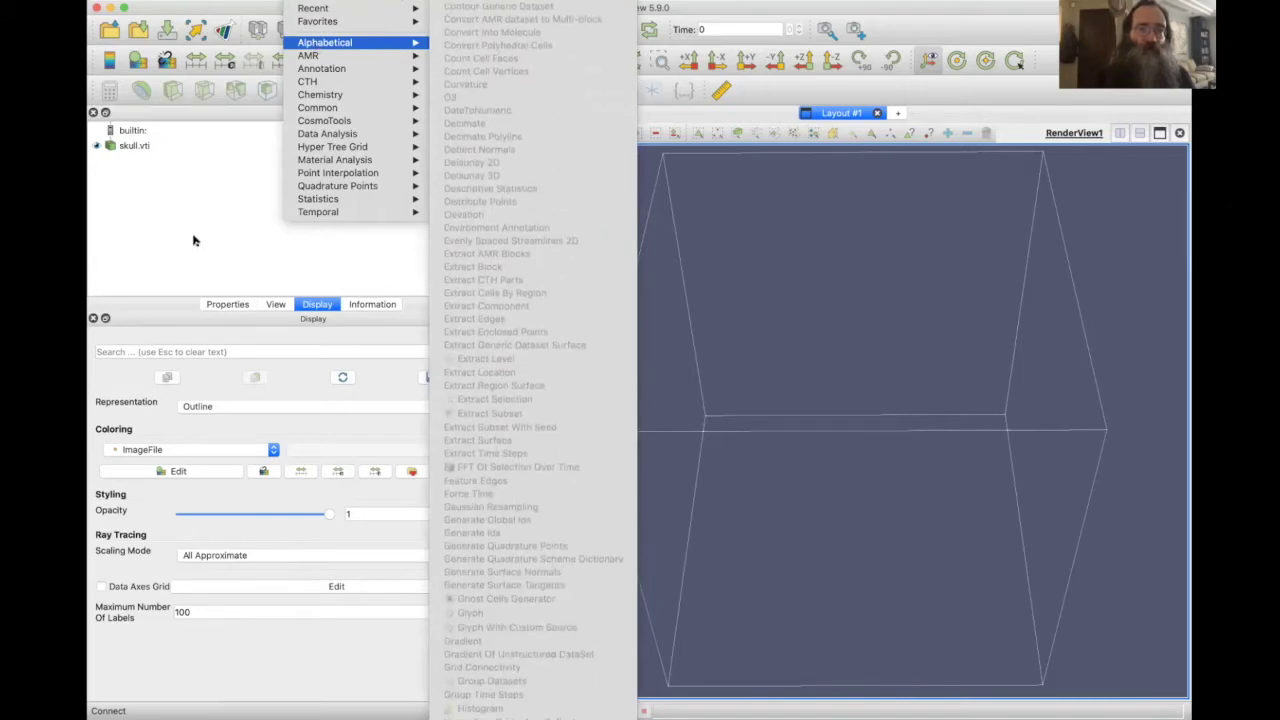
click(186, 234)
click(131, 150)
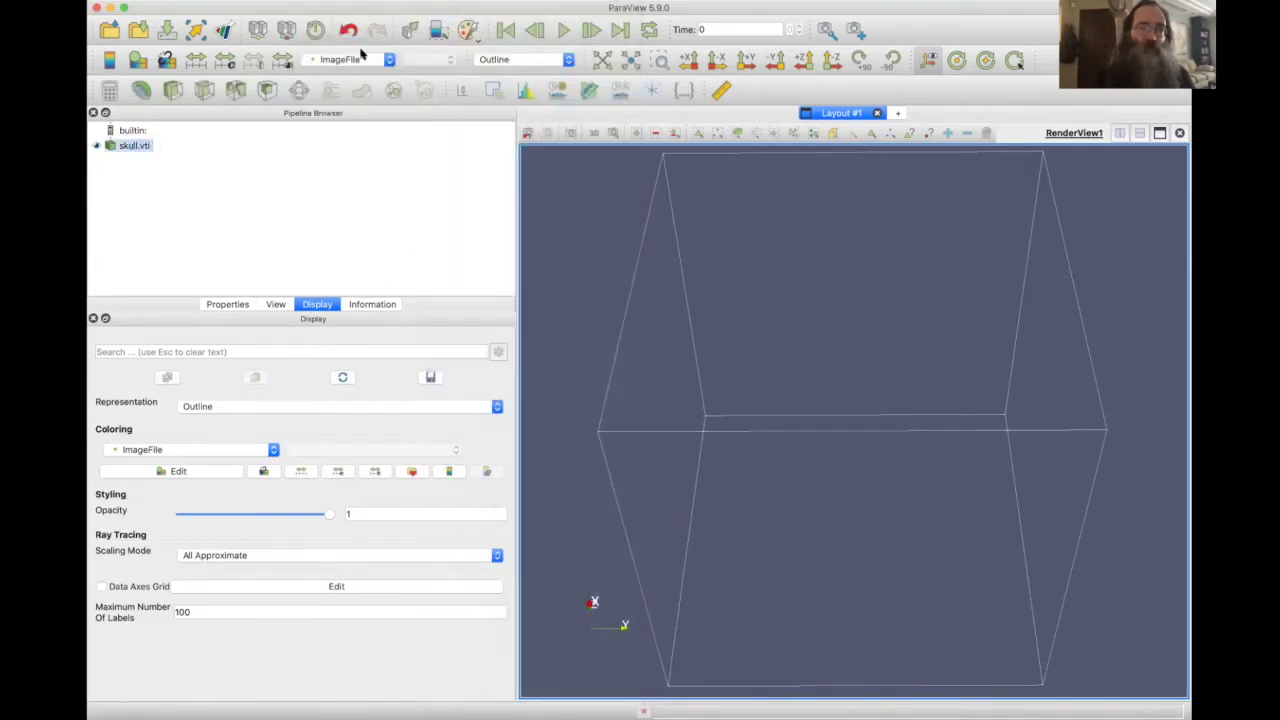
Examine the full alphabetical list of filters with skull.vti selected and close it without choosing one
click(305, 0)
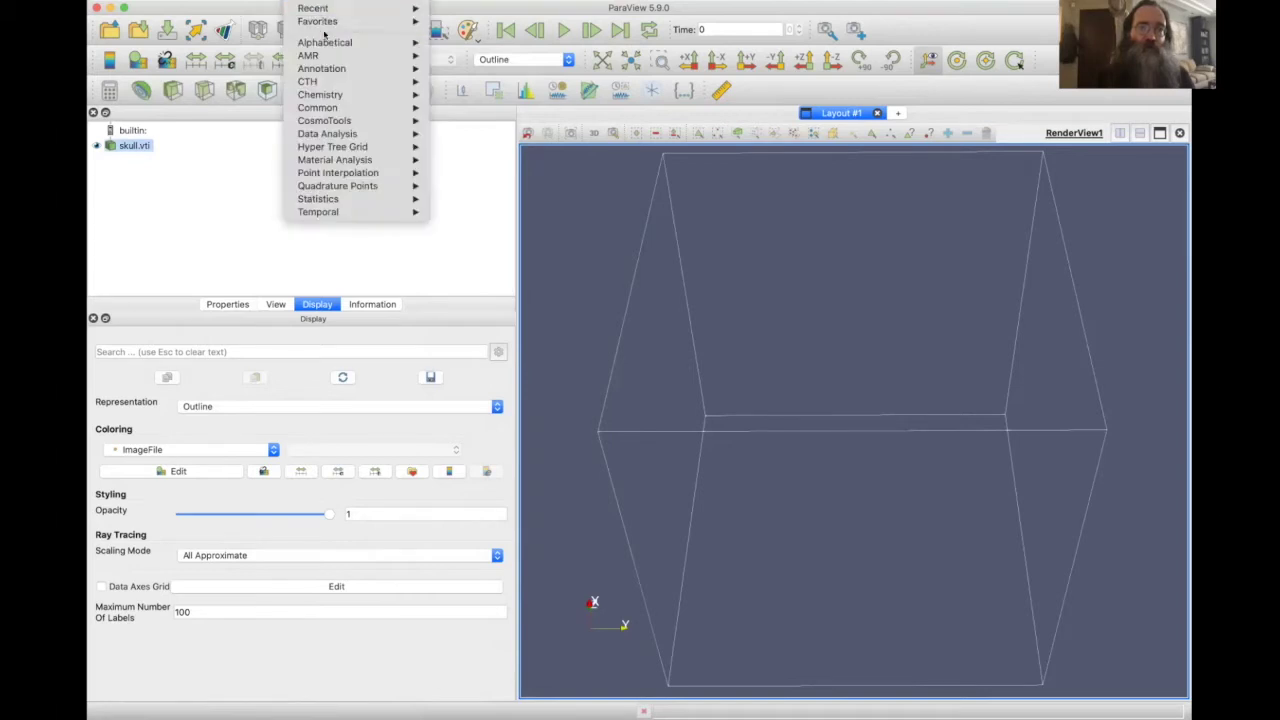
mouse_move(328, 43)
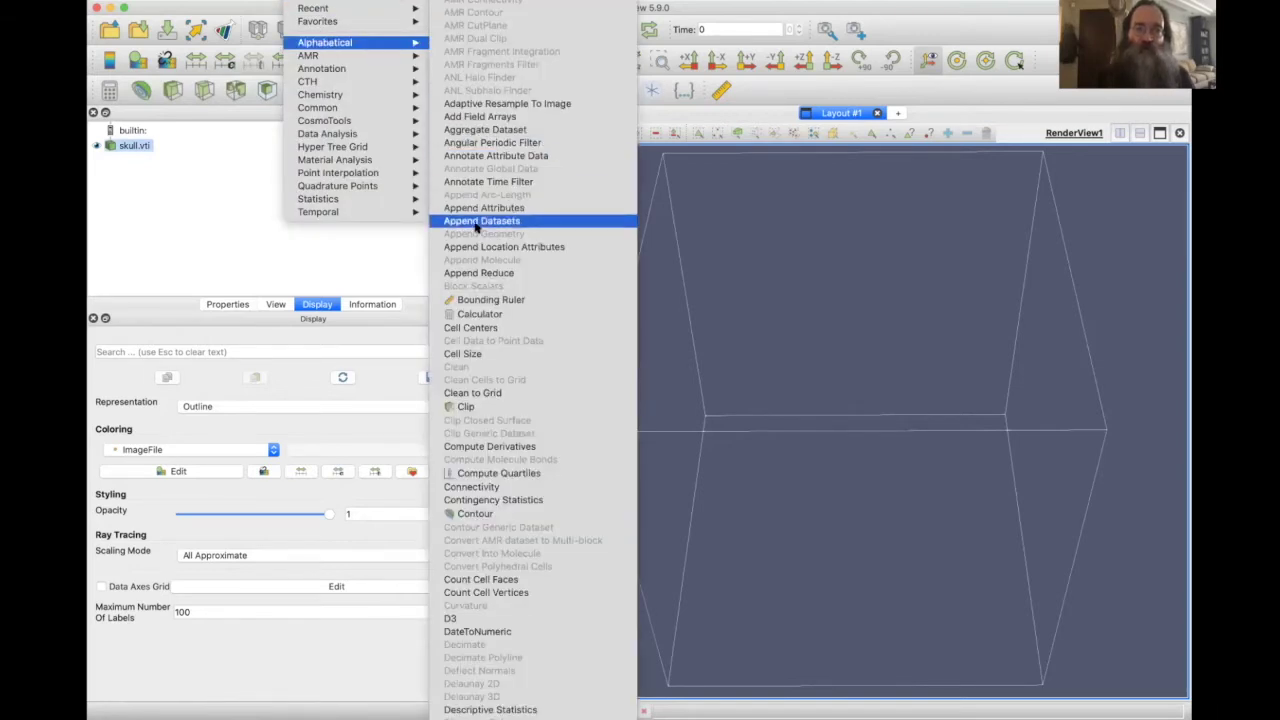
scroll(476, 228, down, 15)
scroll(476, 228, down, 2)
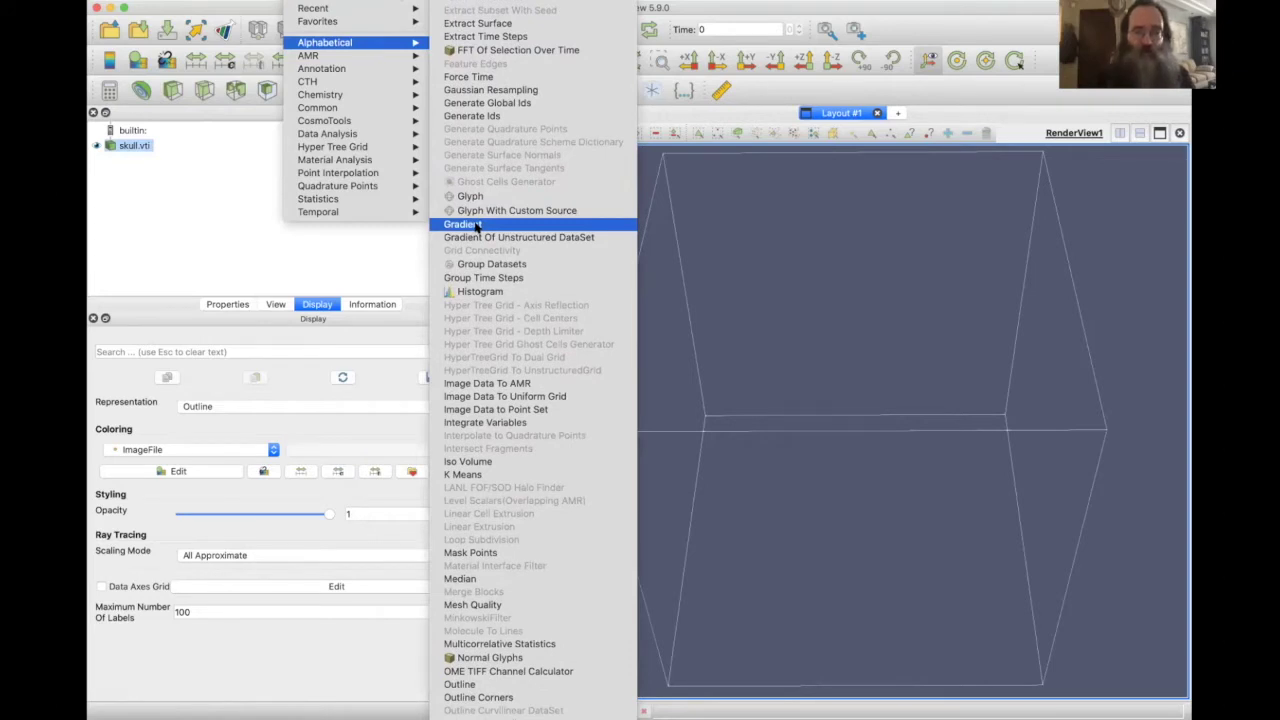
scroll(476, 228, down, 20)
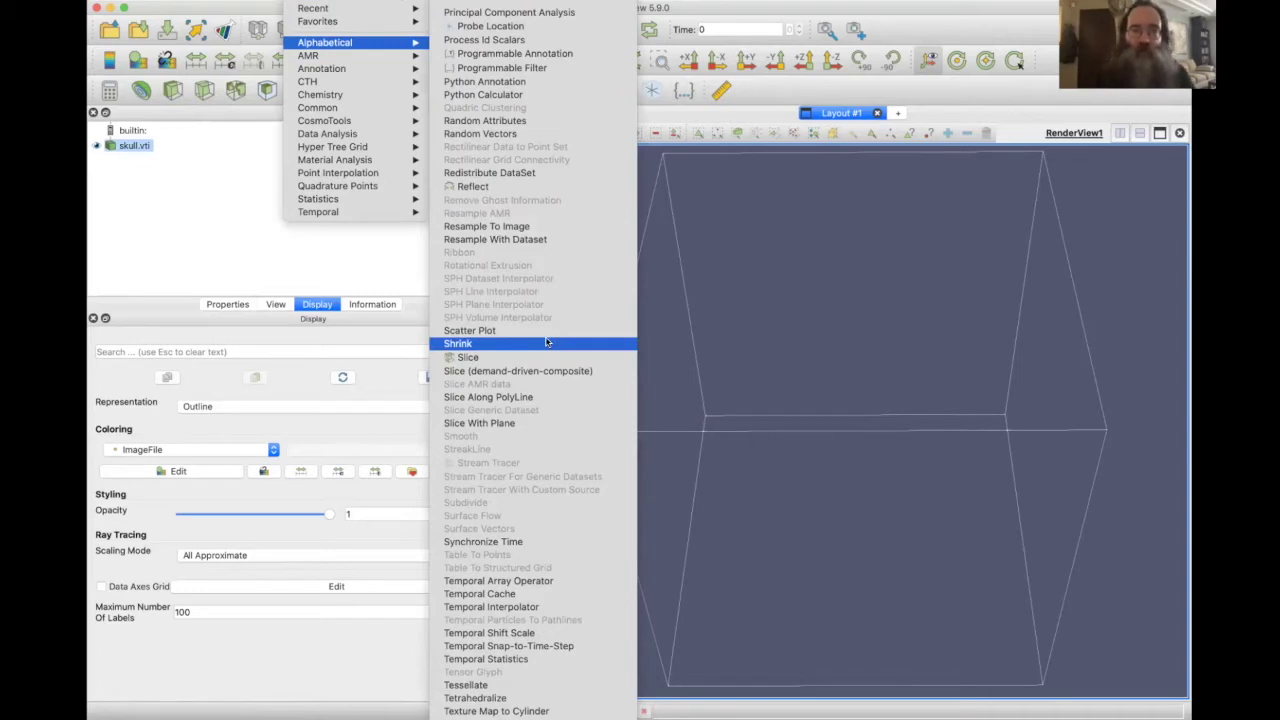
click(763, 313)
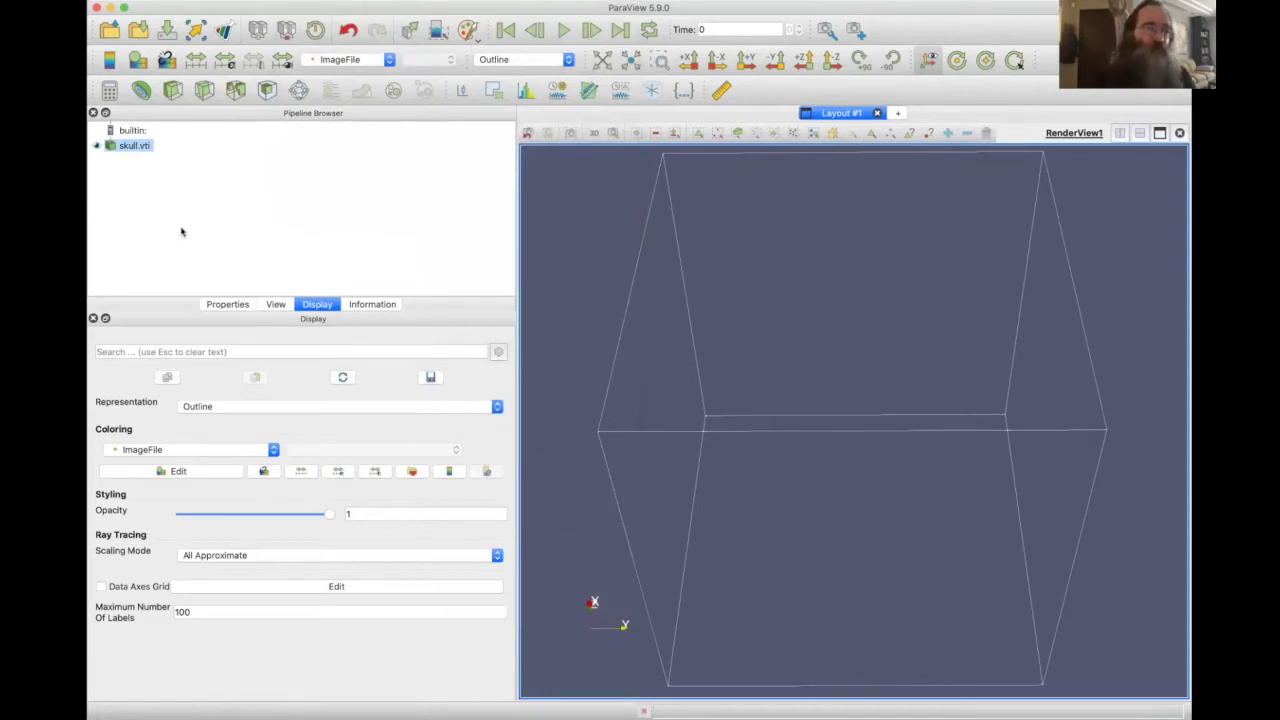
Examine the filters offered for skull.vti directly from the pipeline entry and dismiss the list
right_click(128, 146)
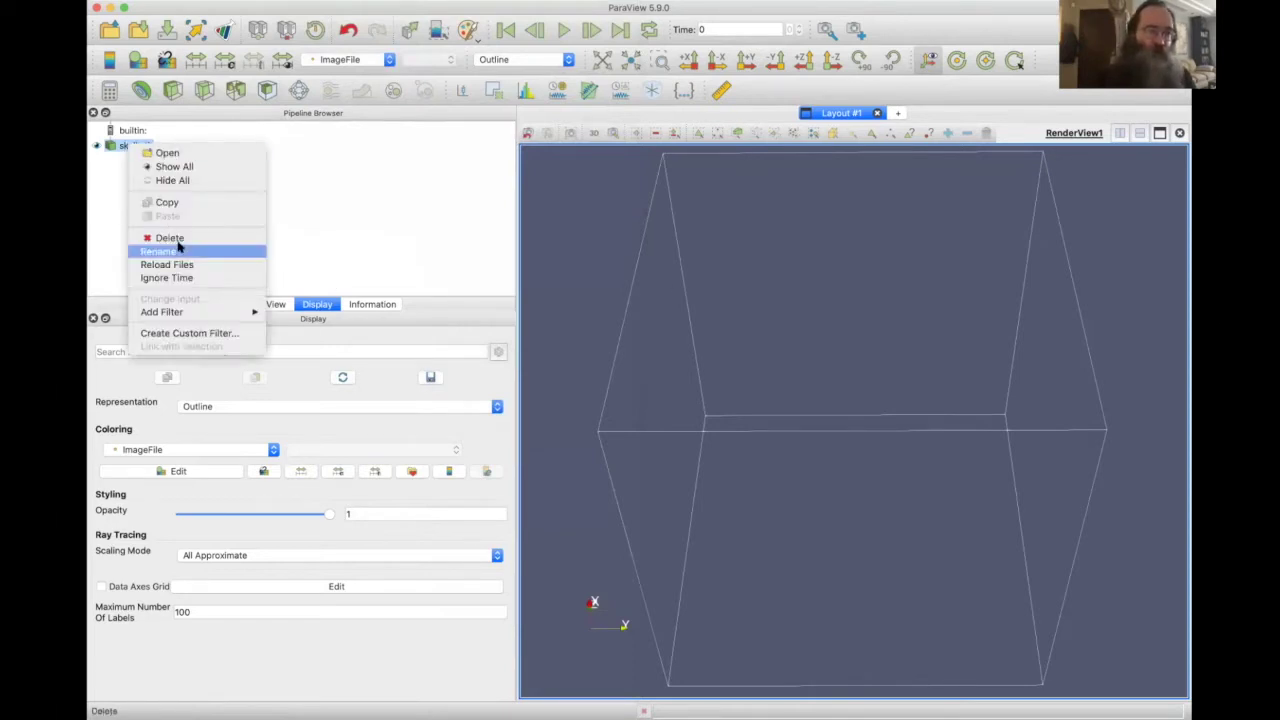
mouse_move(177, 313)
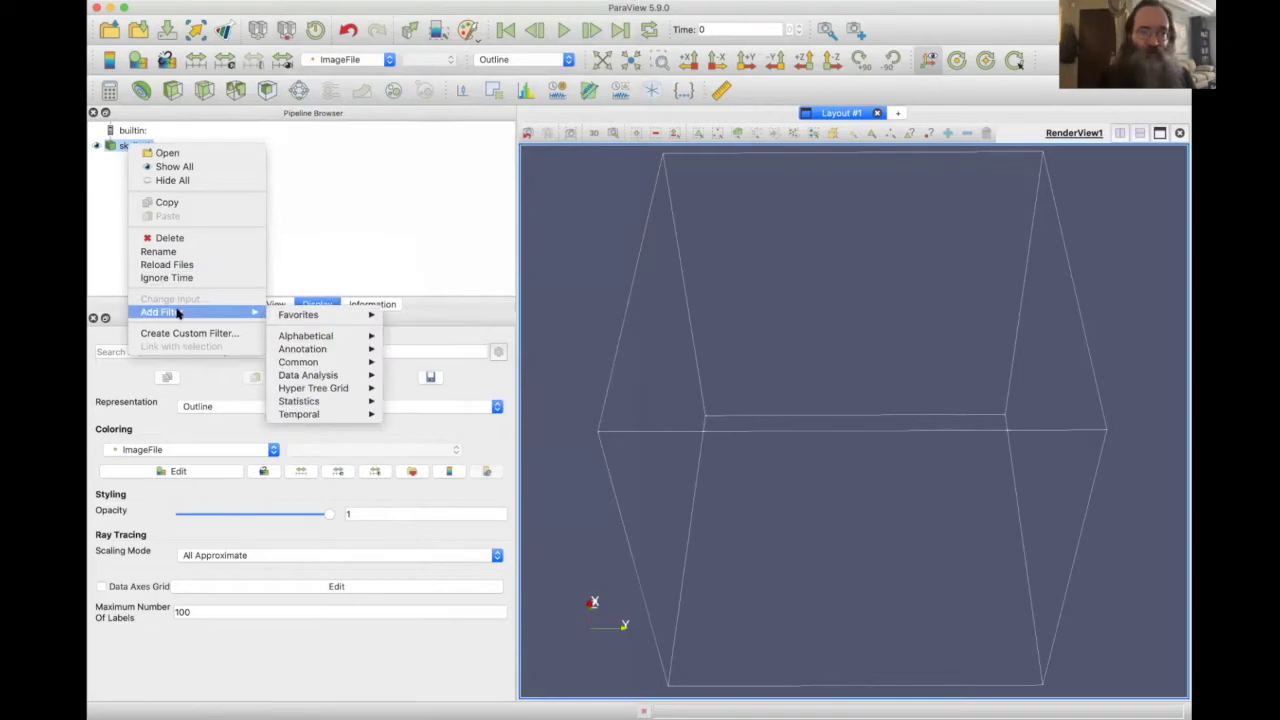
mouse_move(304, 345)
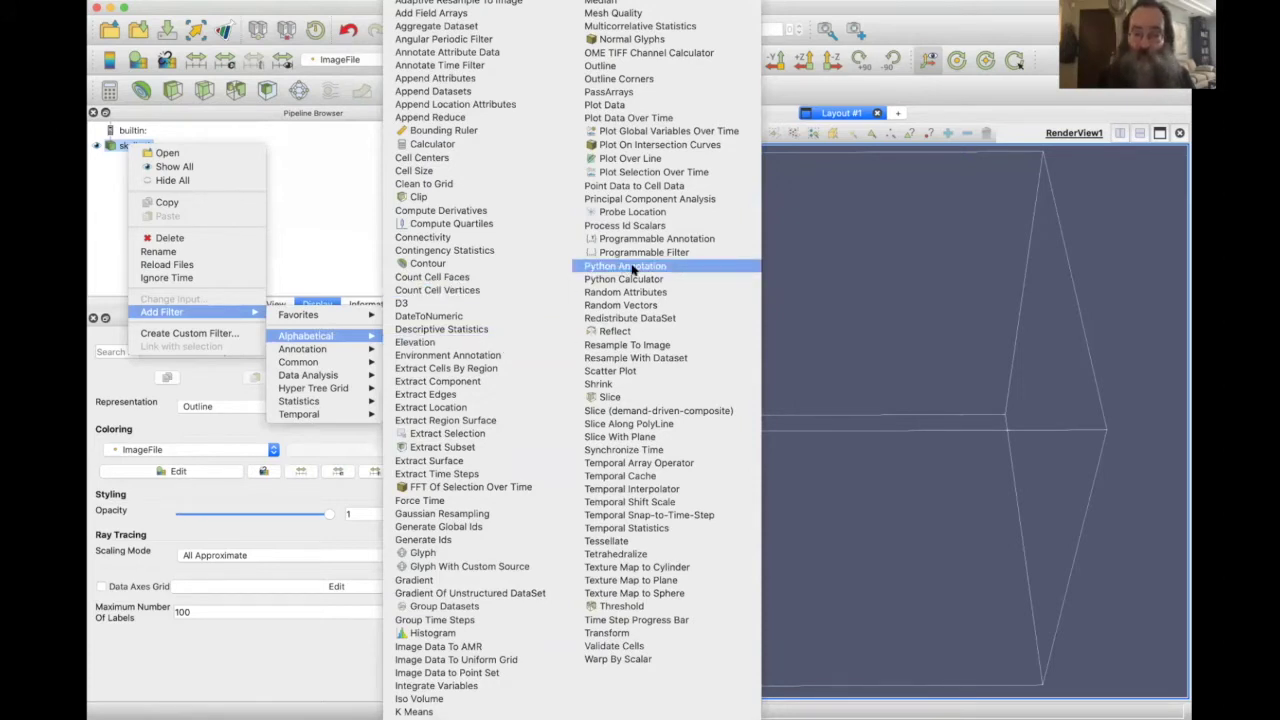
click(334, 248)
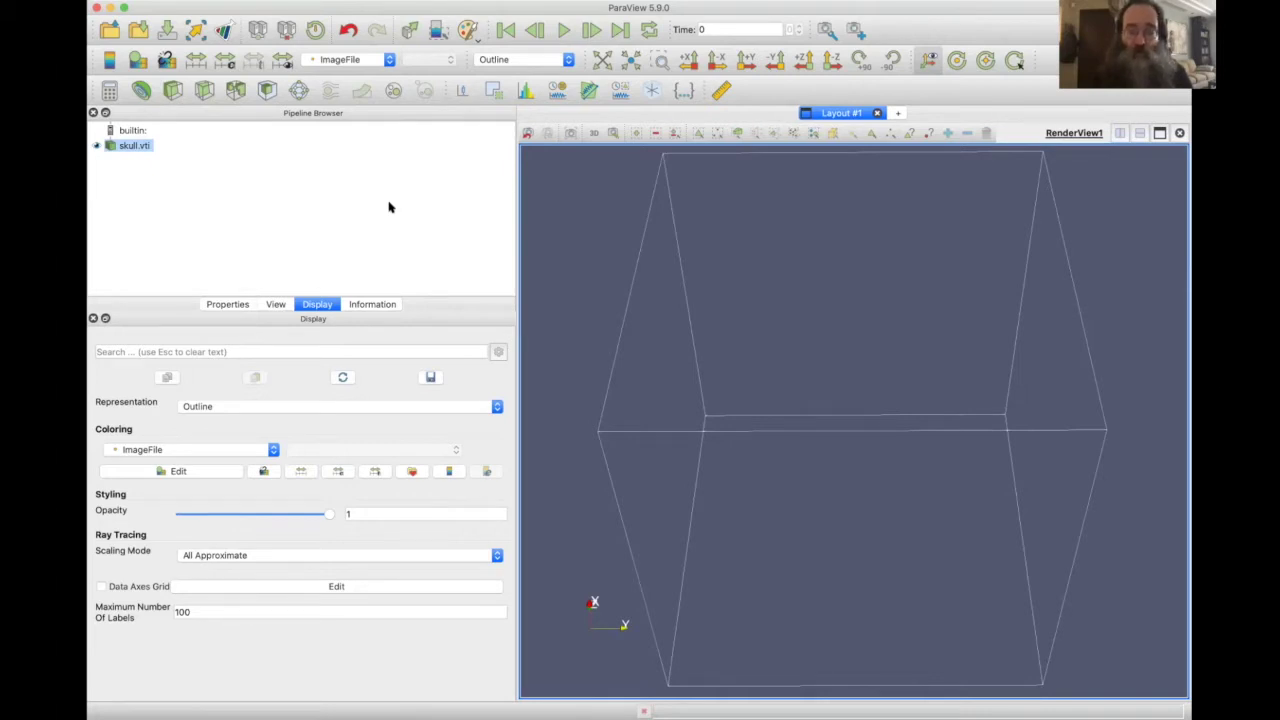
Search the quick filter finder for "slic" and dismiss it without choosing a filter
key(alt+space)
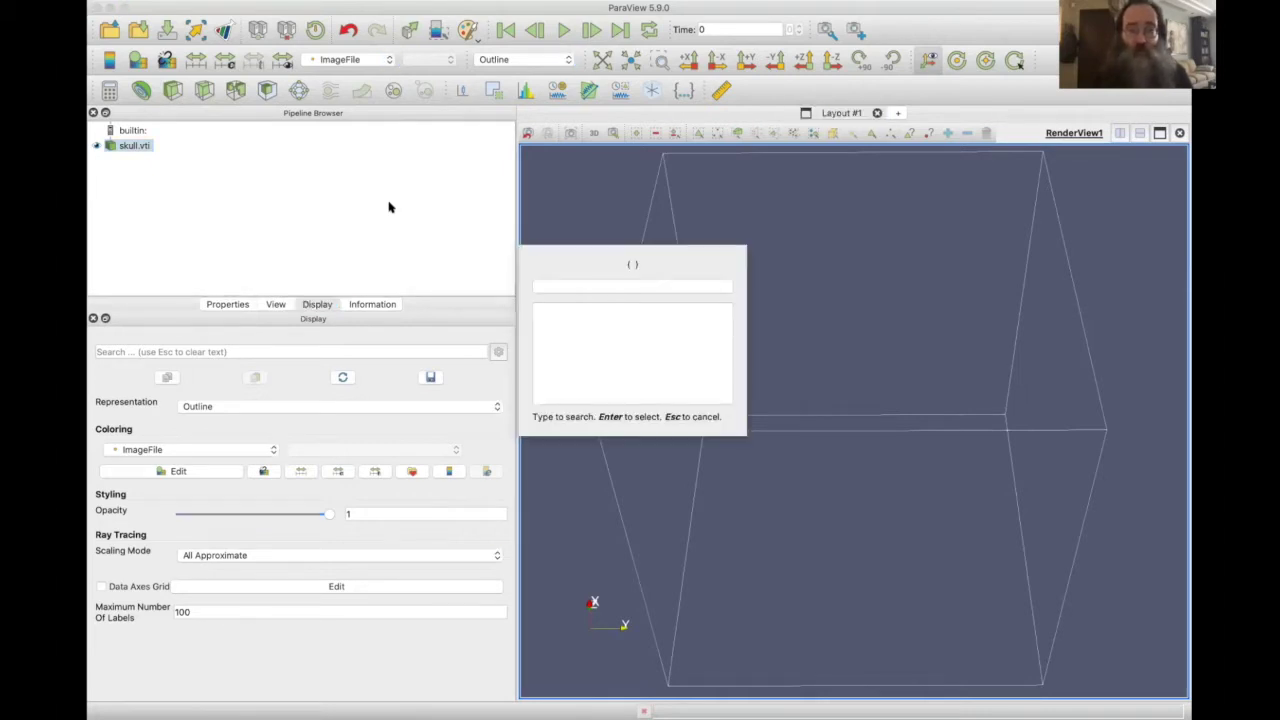
text(slic)
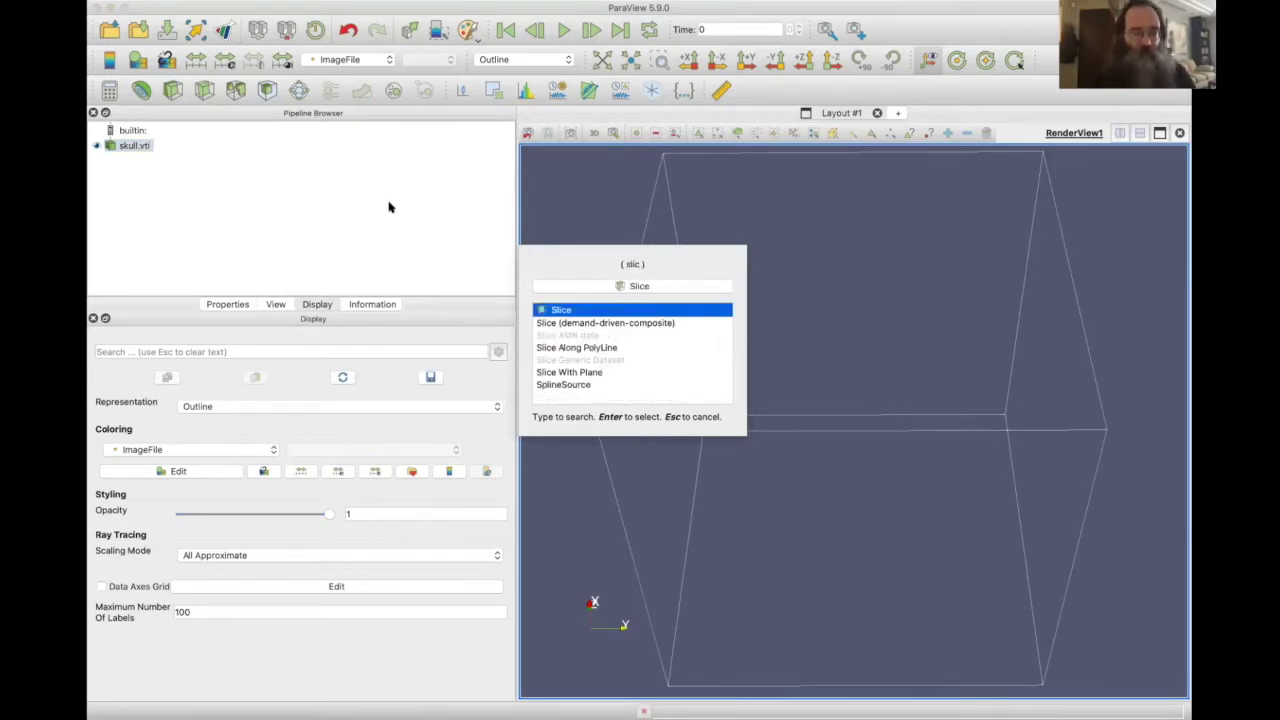
key(BackSpace)
key(BackSpace)
key(BackSpace)
key(BackSpace)
key(Escape)
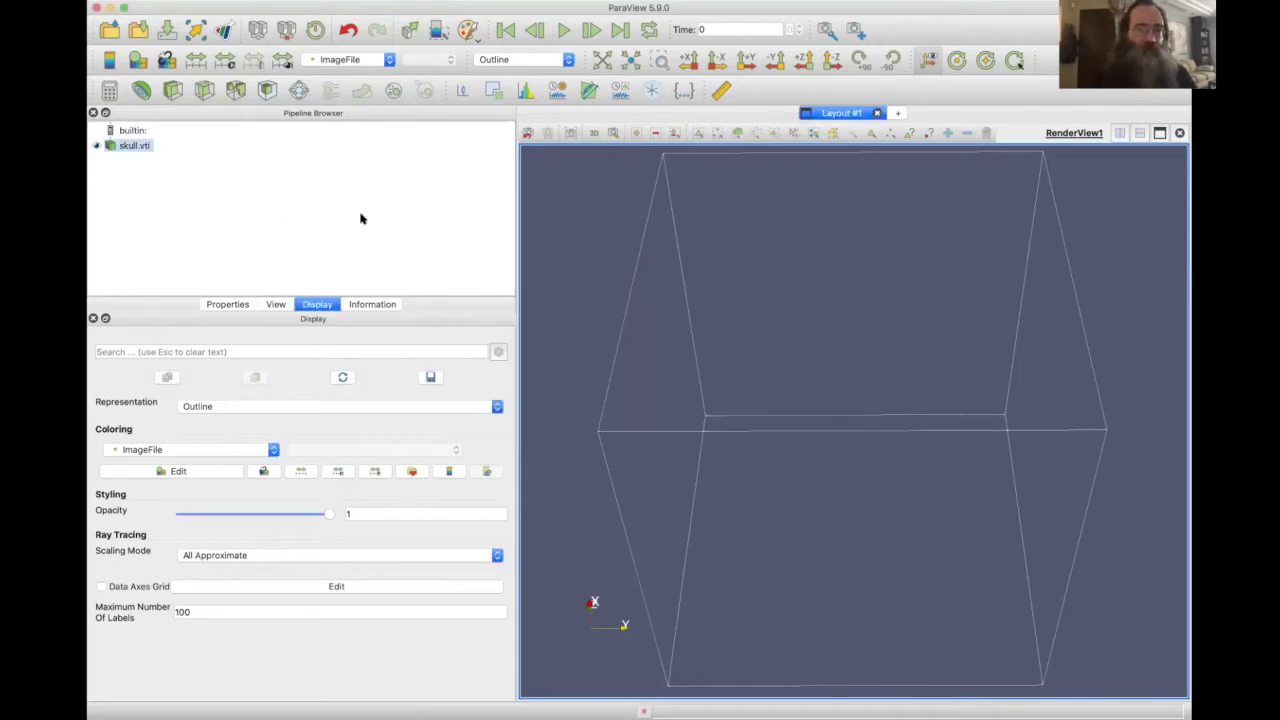
Add a Slice filter to skull.vti and try the Y and Z axes as the plane's normal
click(203, 90)
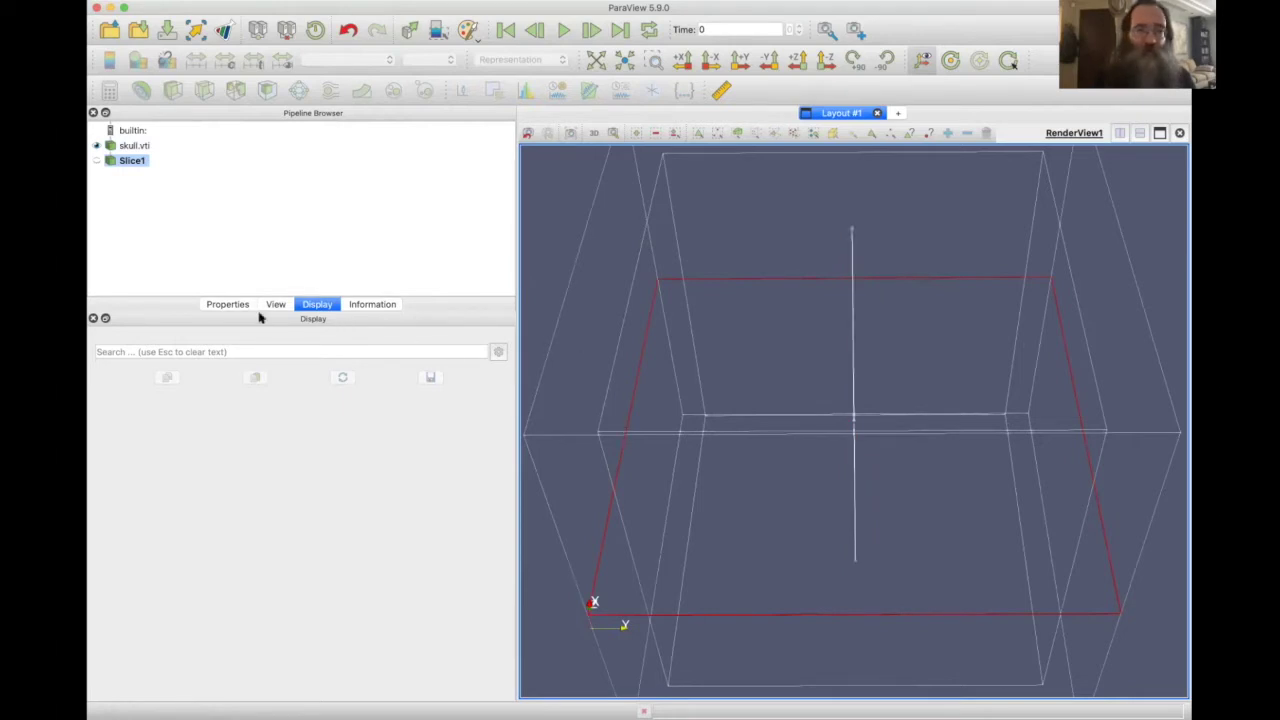
click(226, 305)
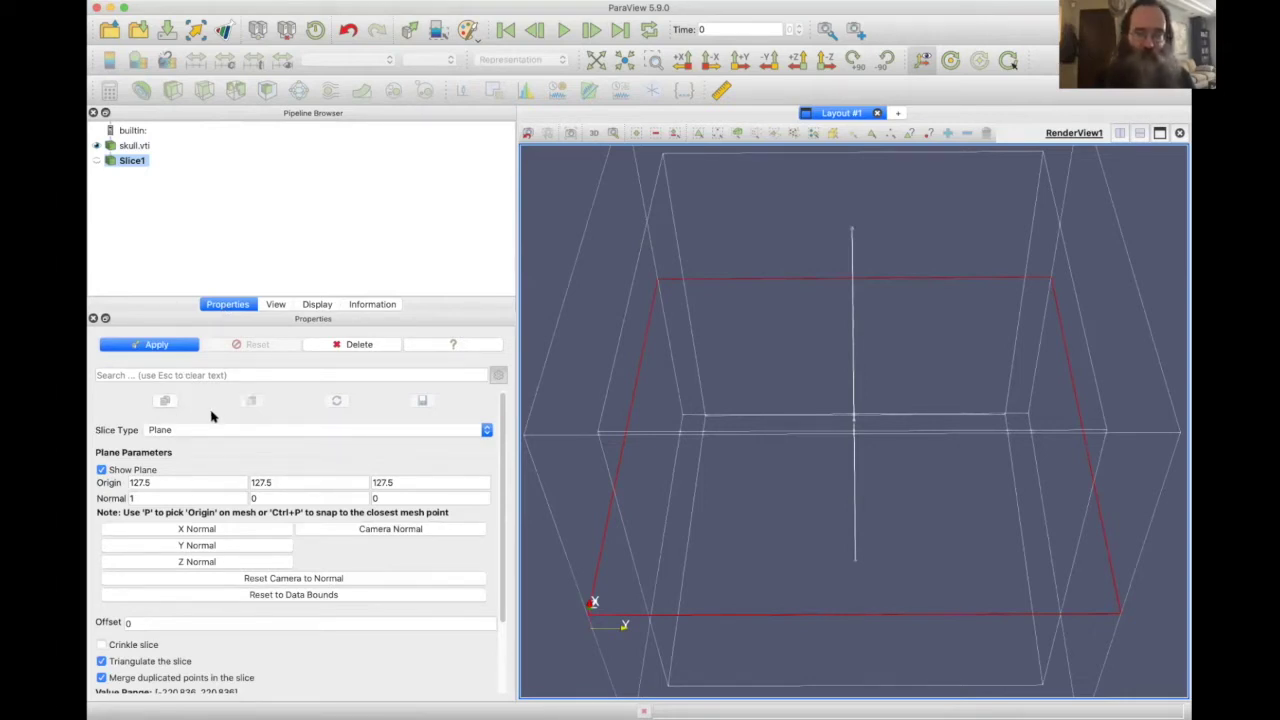
click(218, 545)
click(212, 561)
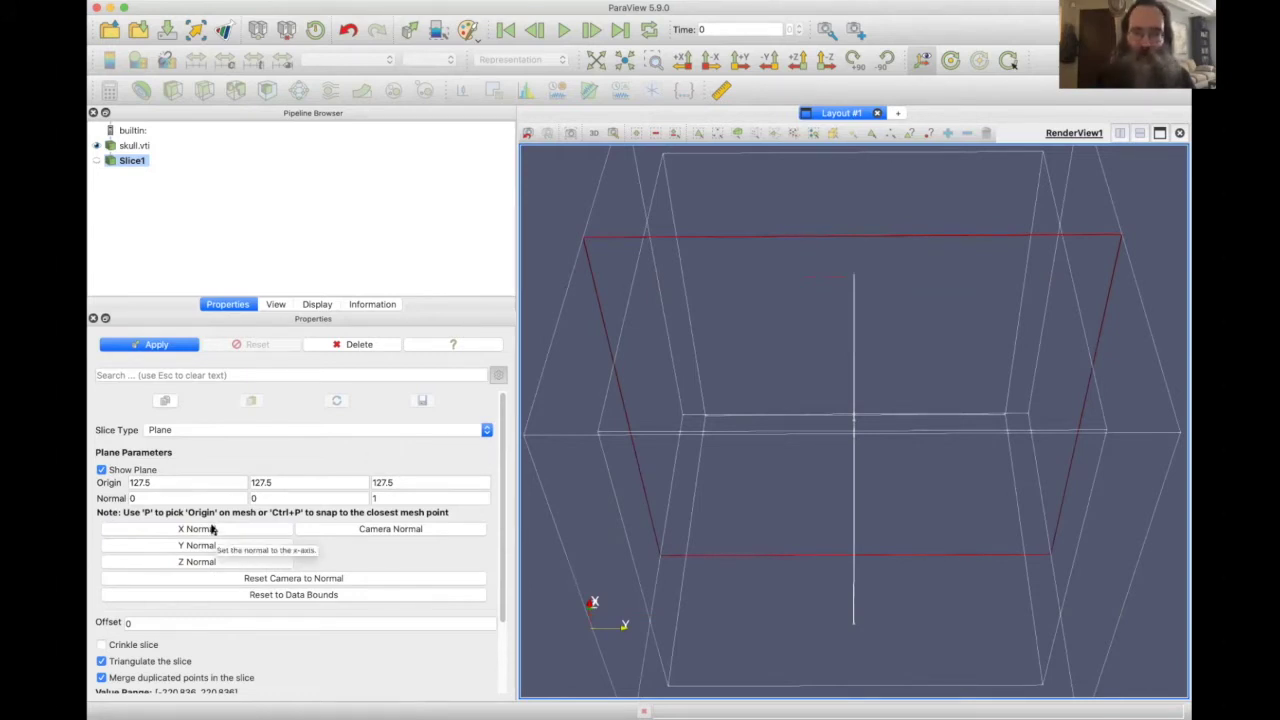
Try an oblique slice plane with the normal set to 1, 1, 1
double_click(187, 497)
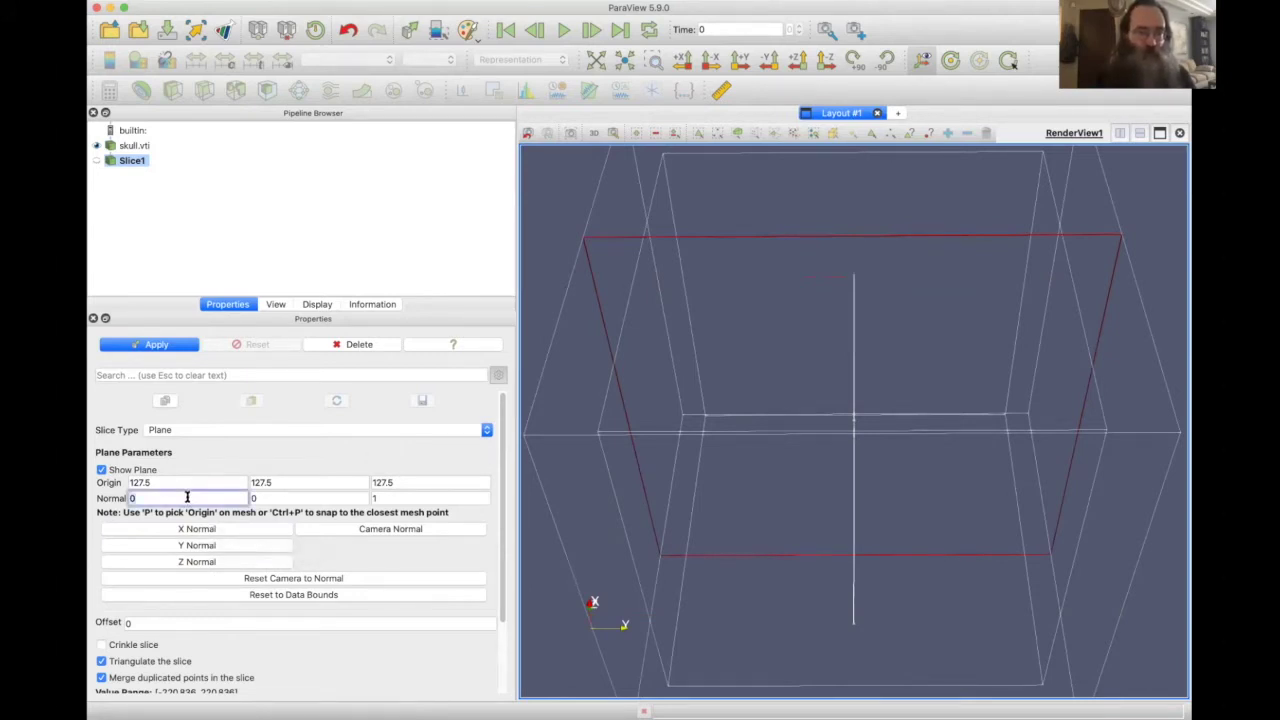
text(1)
key(Tab)
text(1)
key(Tab)
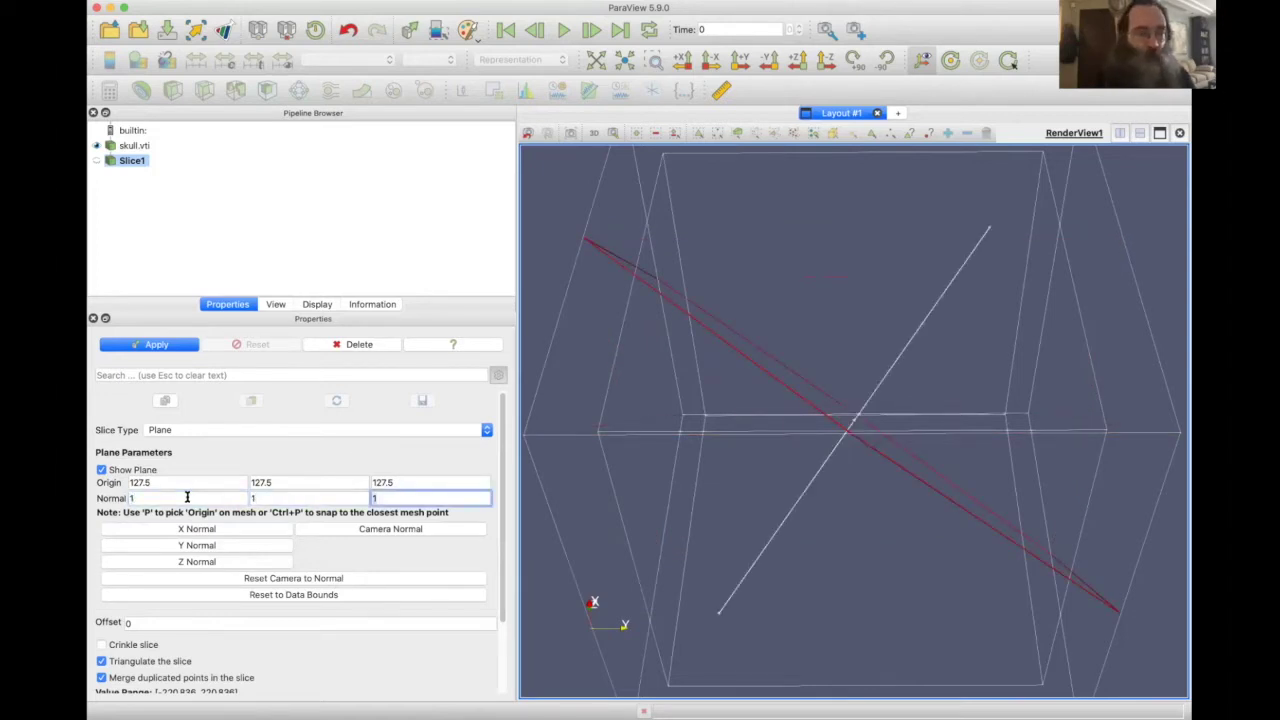
Set the slice plane's normal to the Z axis, apply the slice, and view it along -Z
click(196, 565)
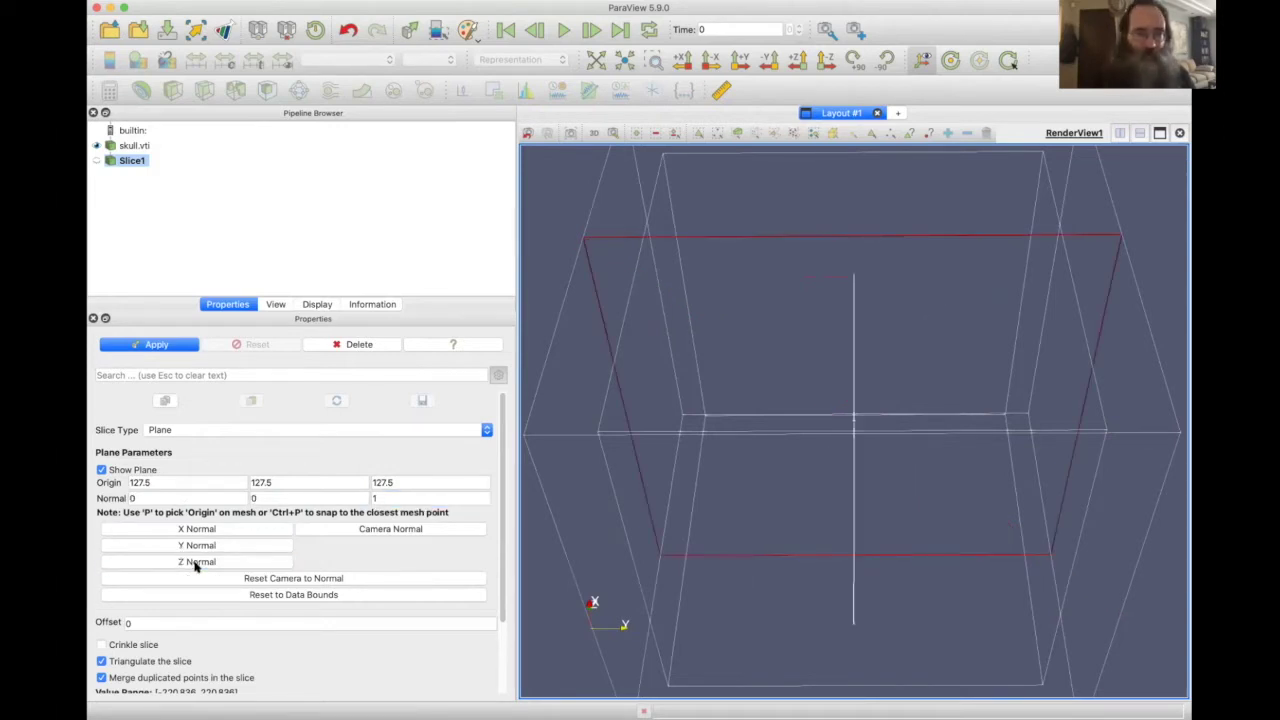
click(157, 345)
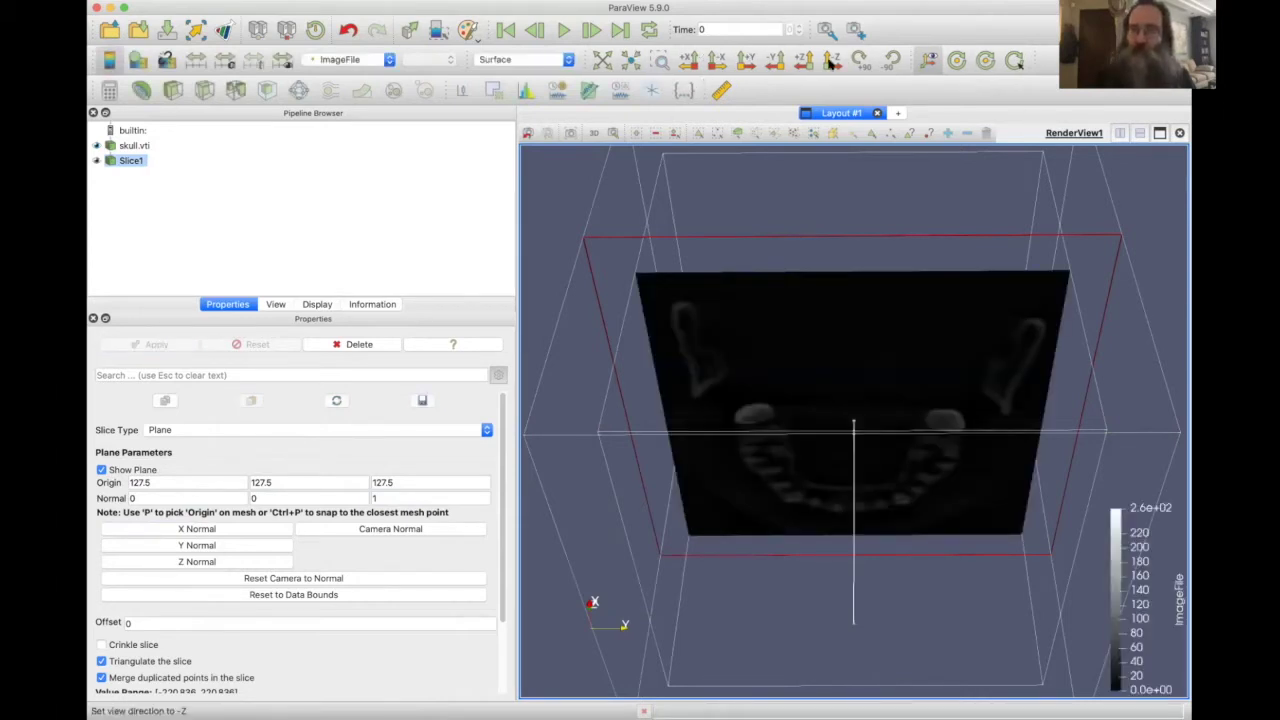
click(831, 60)
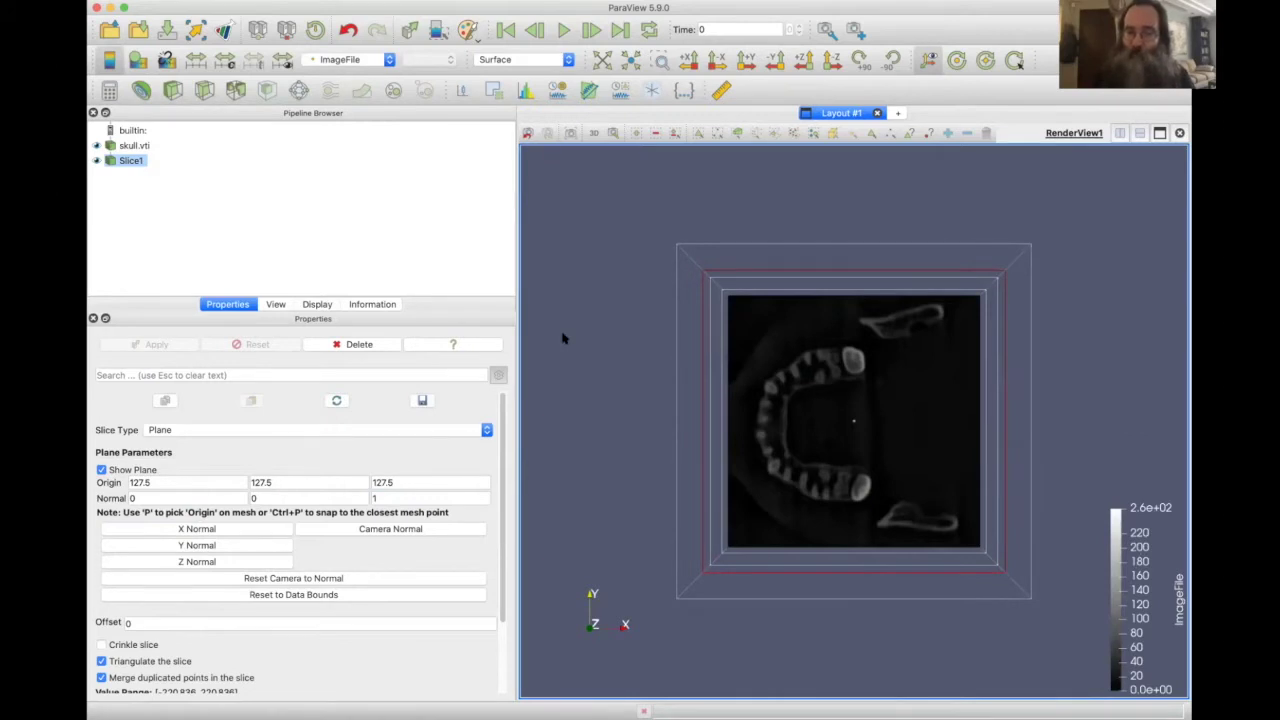
scroll(563, 338, up, 2)
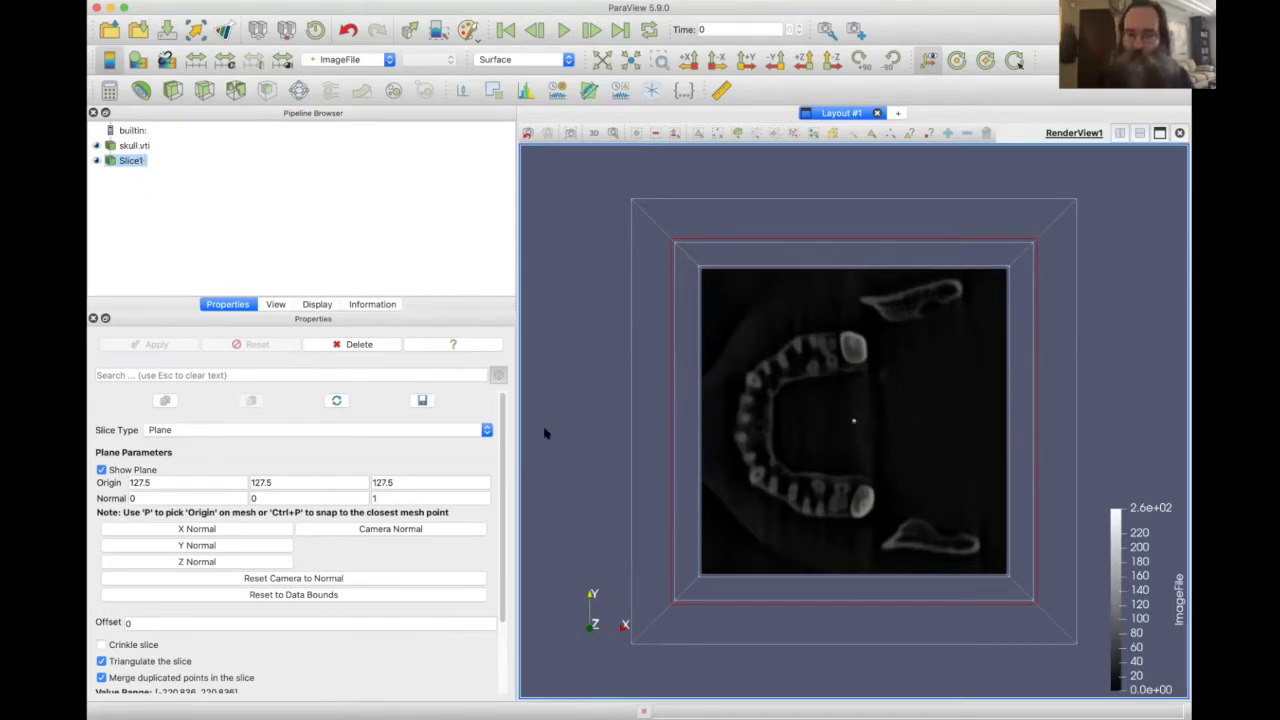
Tilt the view to show the slice inside the volume outline and hide the slice plane widget
drag(563, 468, 562, 368)
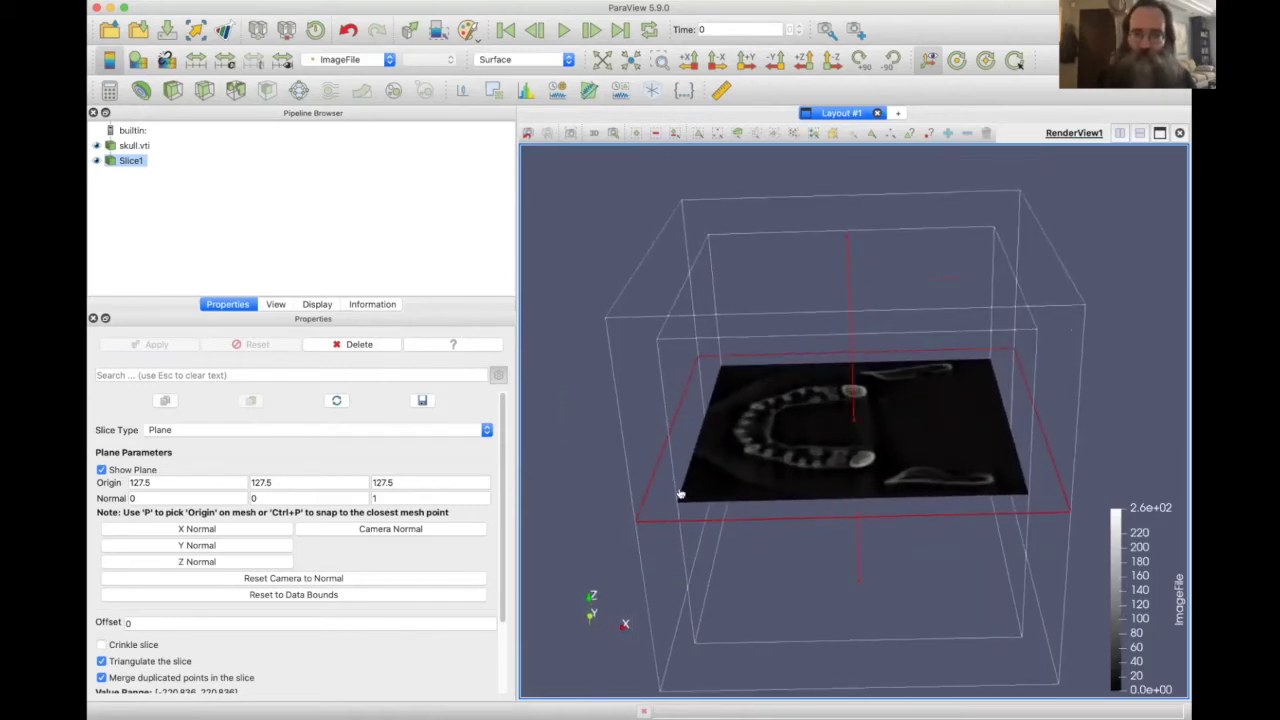
mouse_move(679, 494)
mouse_down()
mouse_move(677, 408)
mouse_move(691, 571)
mouse_move(684, 496)
mouse_up()
click(256, 346)
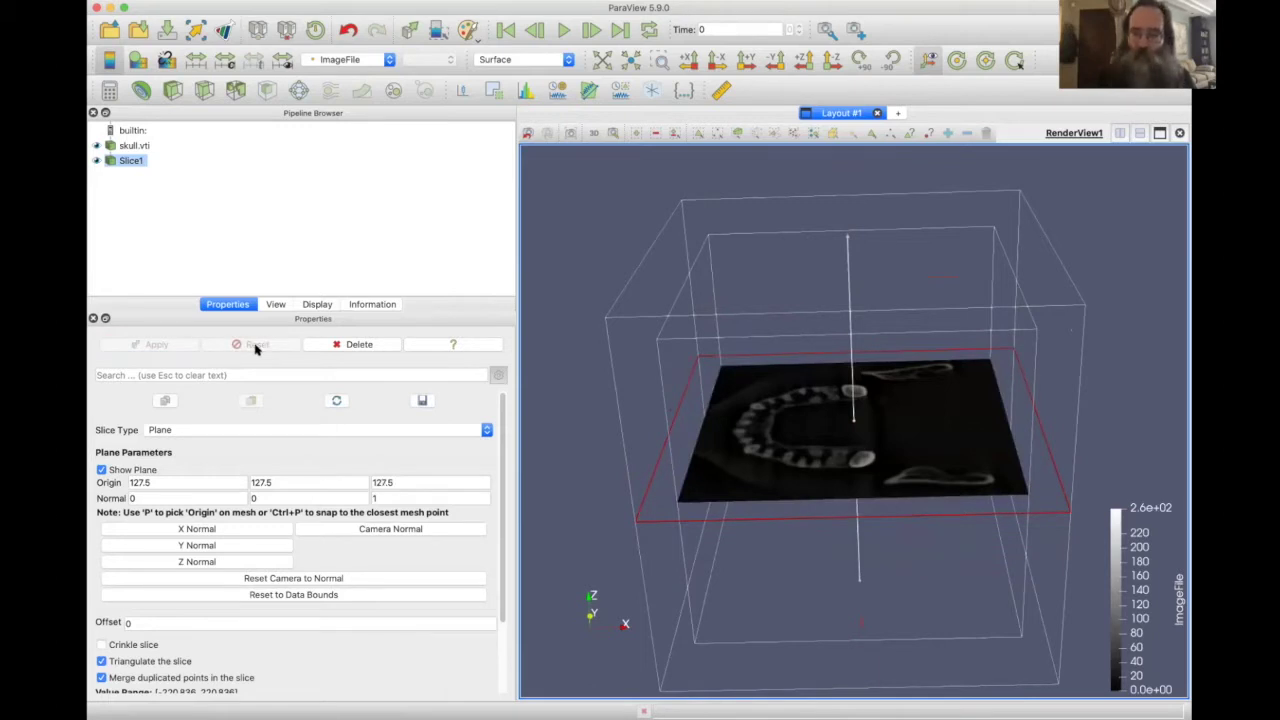
click(102, 470)
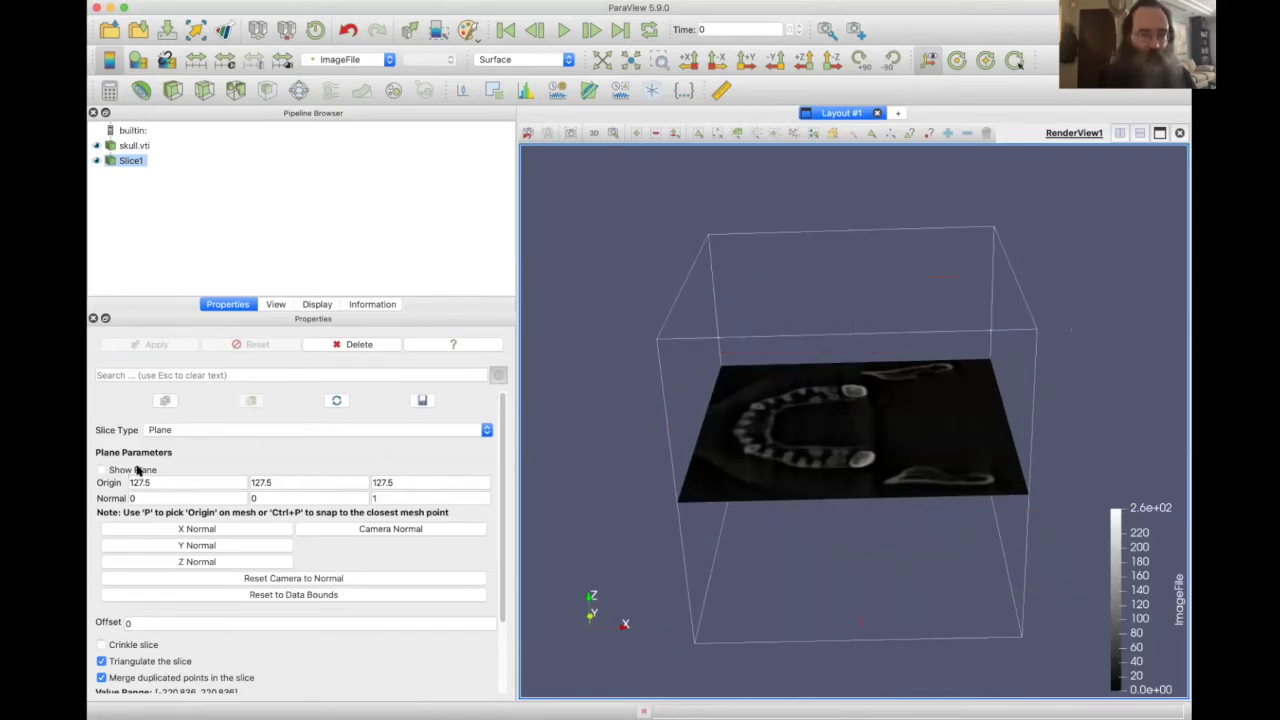
click(143, 474)
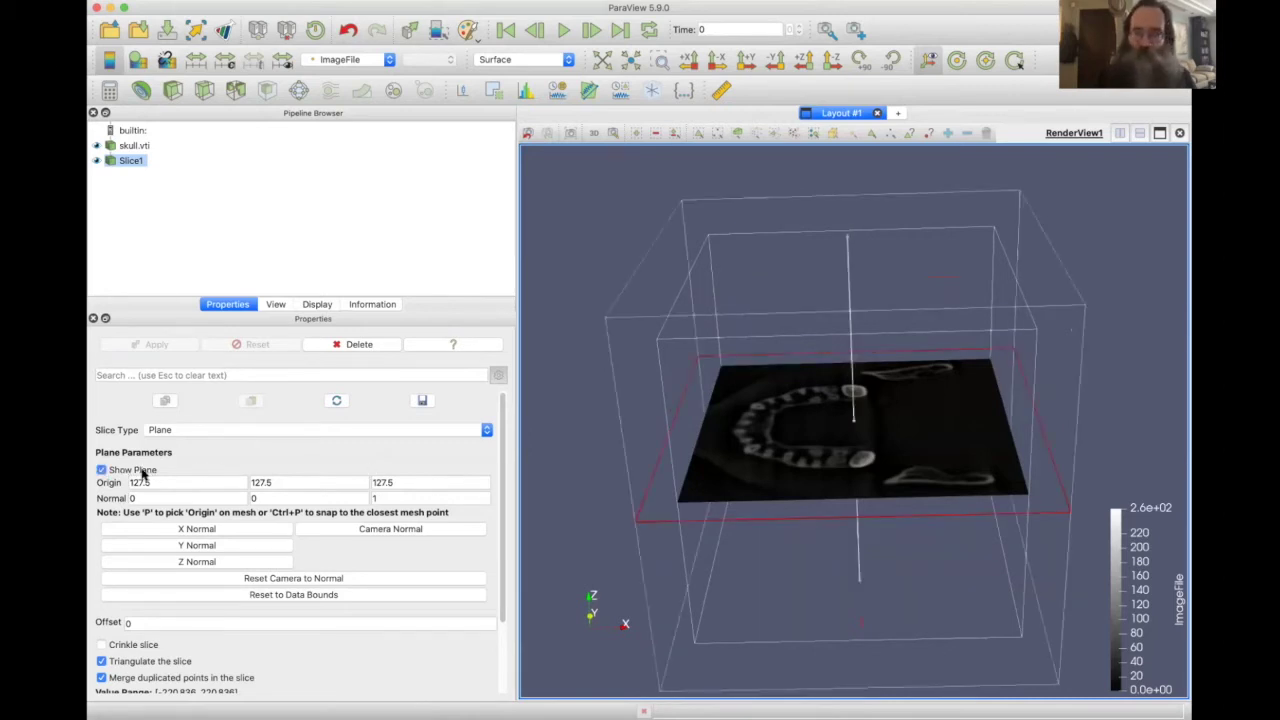
click(127, 473)
Inspect the slice from an oblique angle, straight along -Z, and tilted within the volume outline
drag(820, 397, 746, 392)
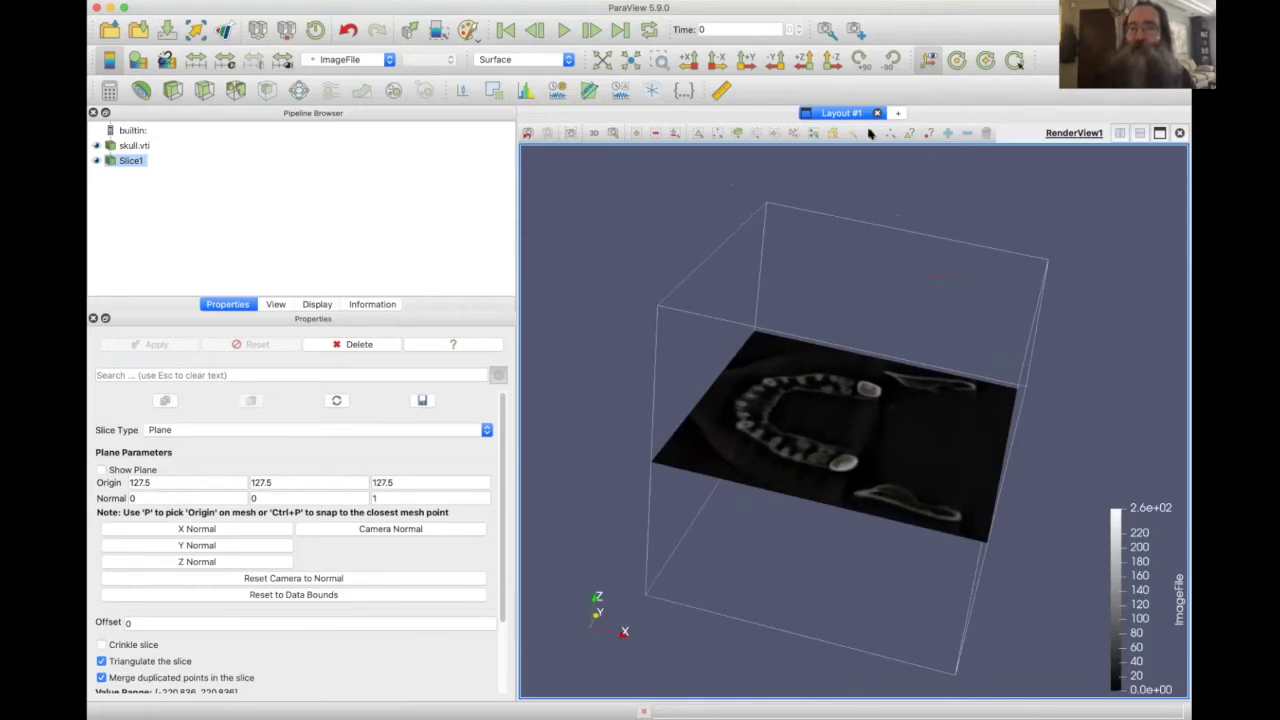
click(836, 66)
click(859, 60)
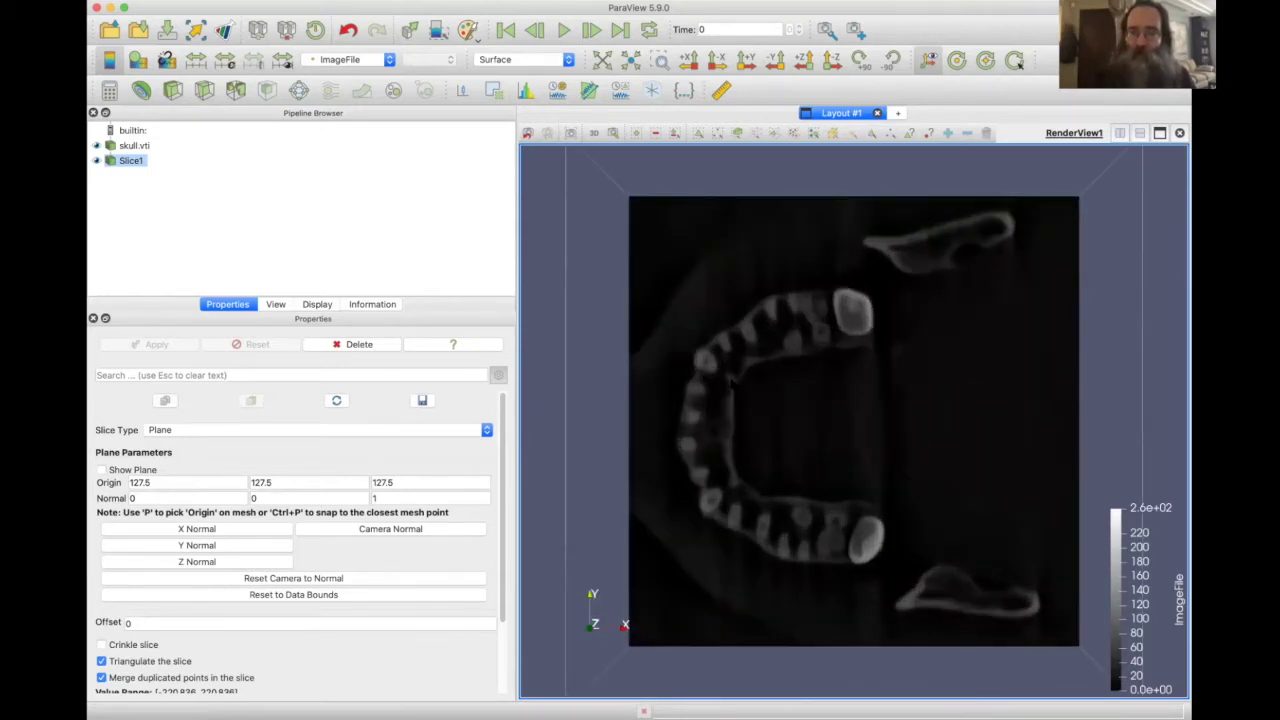
scroll(853, 421, down, 3)
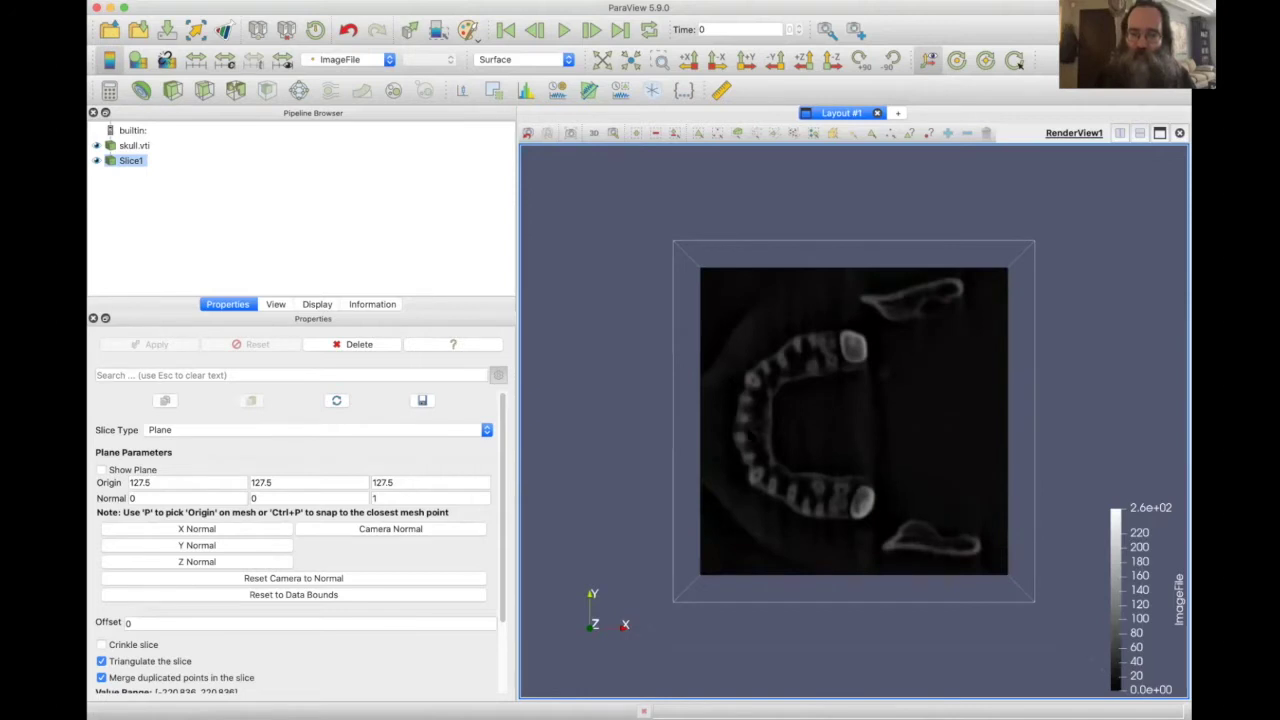
drag(626, 483, 620, 369)
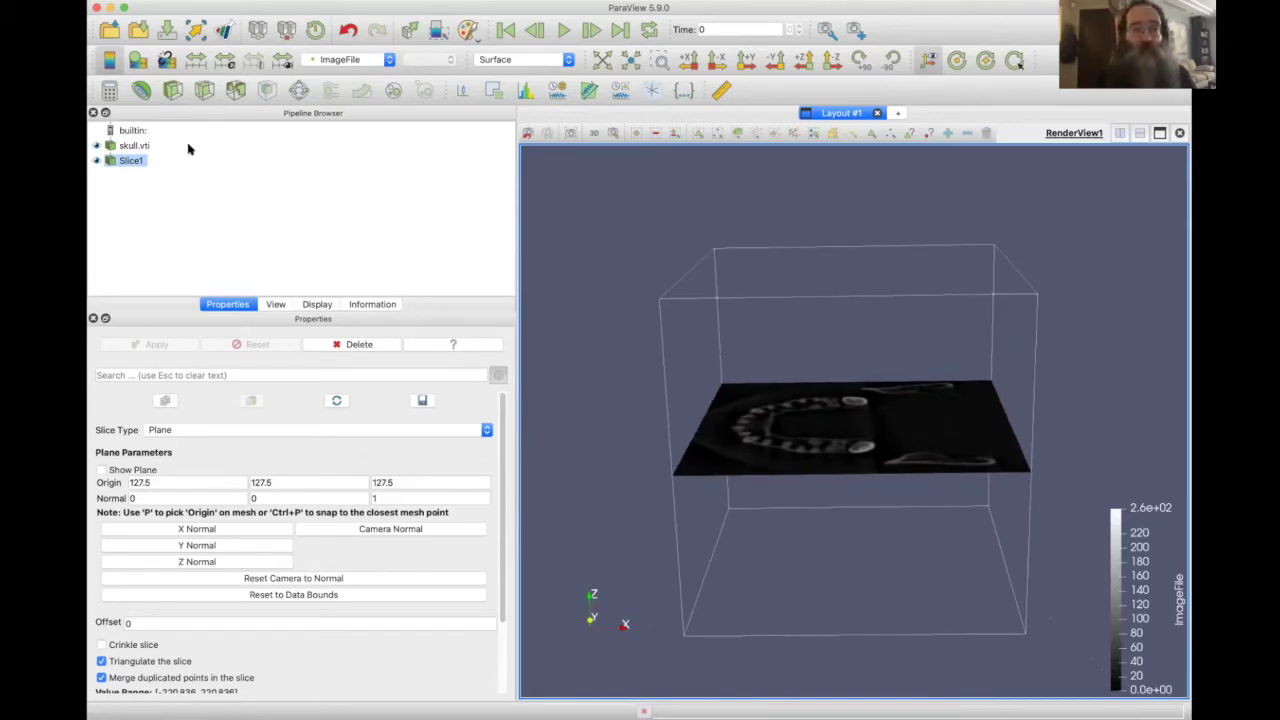
Compare the scene with skull.vti hidden and with Slice1 hidden, showing each of them again
click(97, 146)
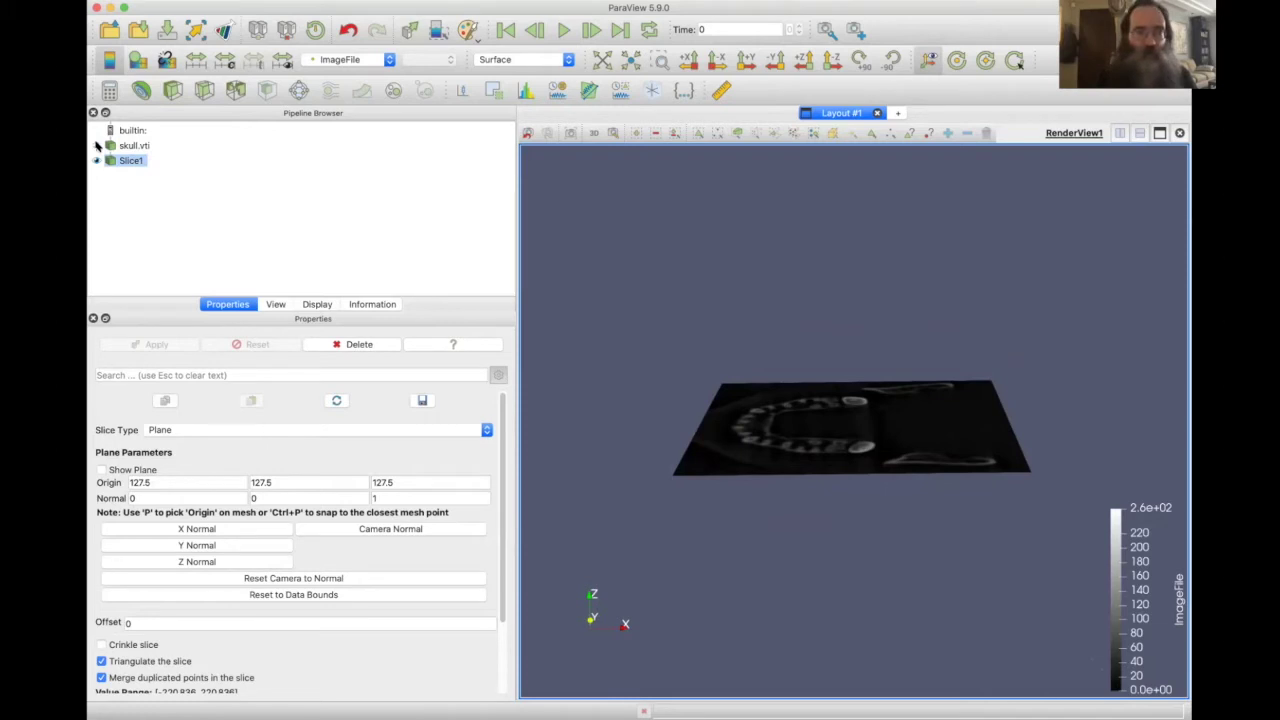
click(97, 146)
click(97, 161)
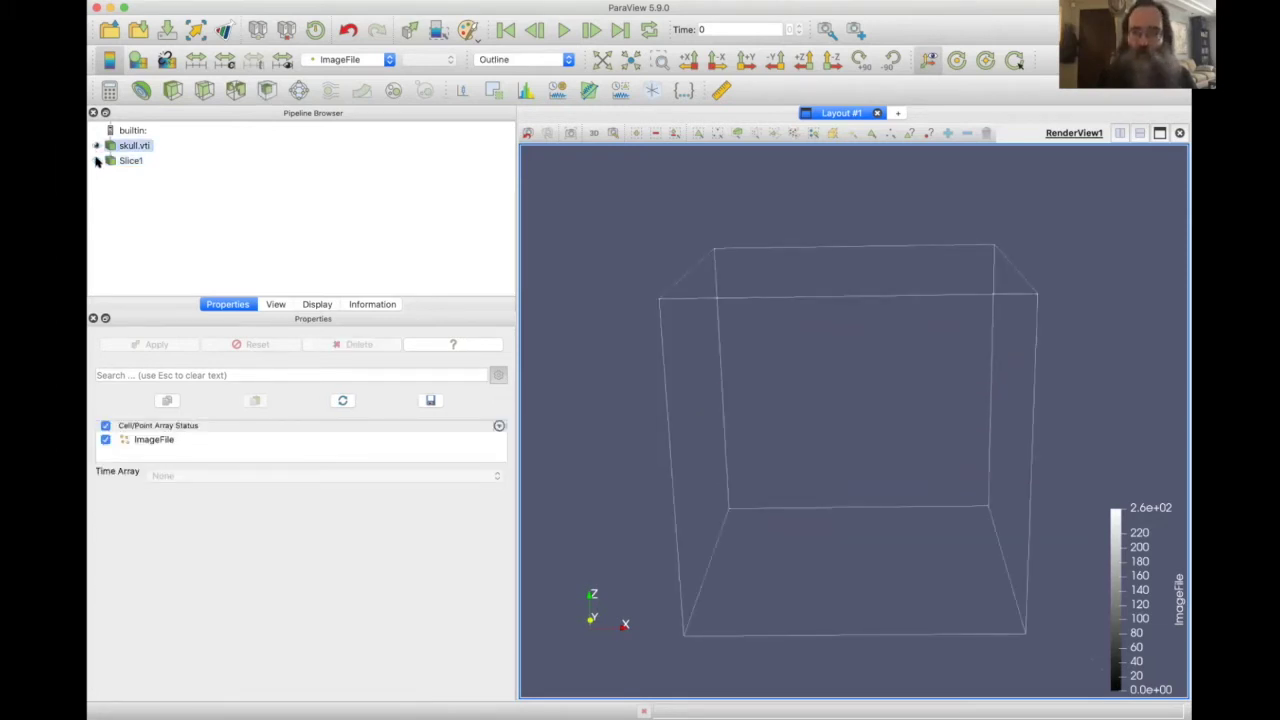
click(97, 161)
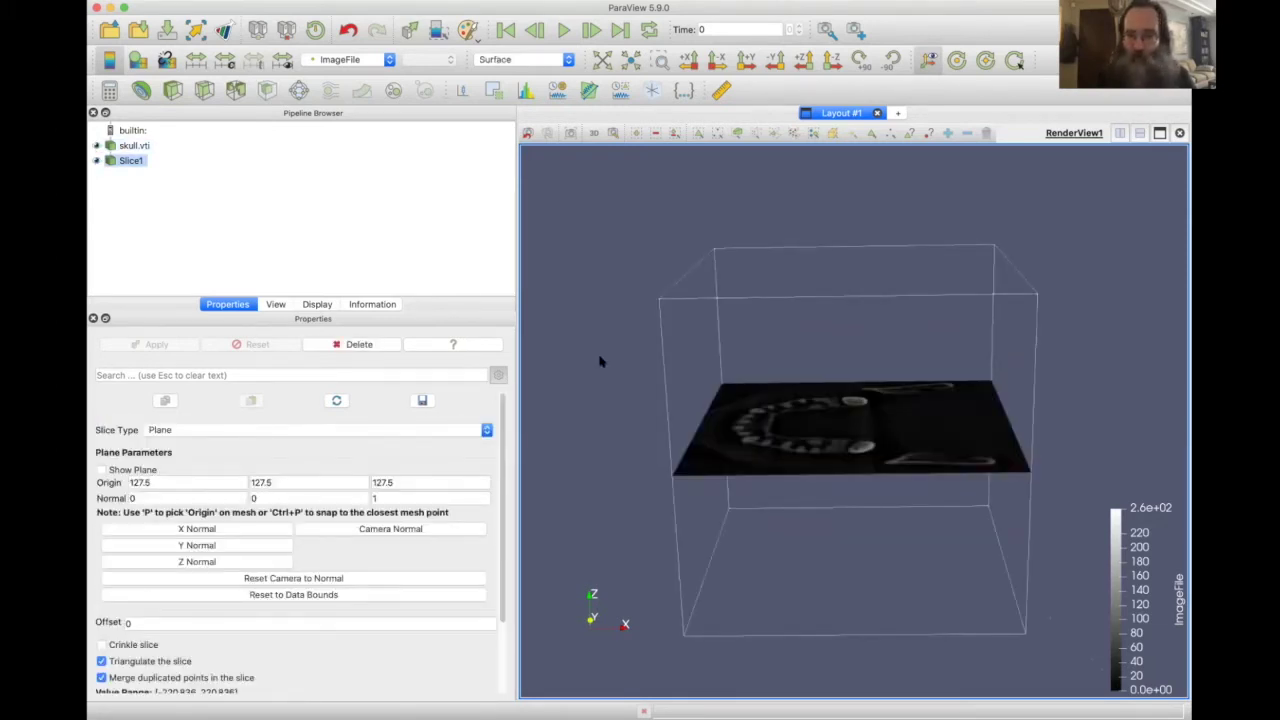
View the slice along -Z and hide the skull.vti outline so only Slice1 is displayed
click(832, 60)
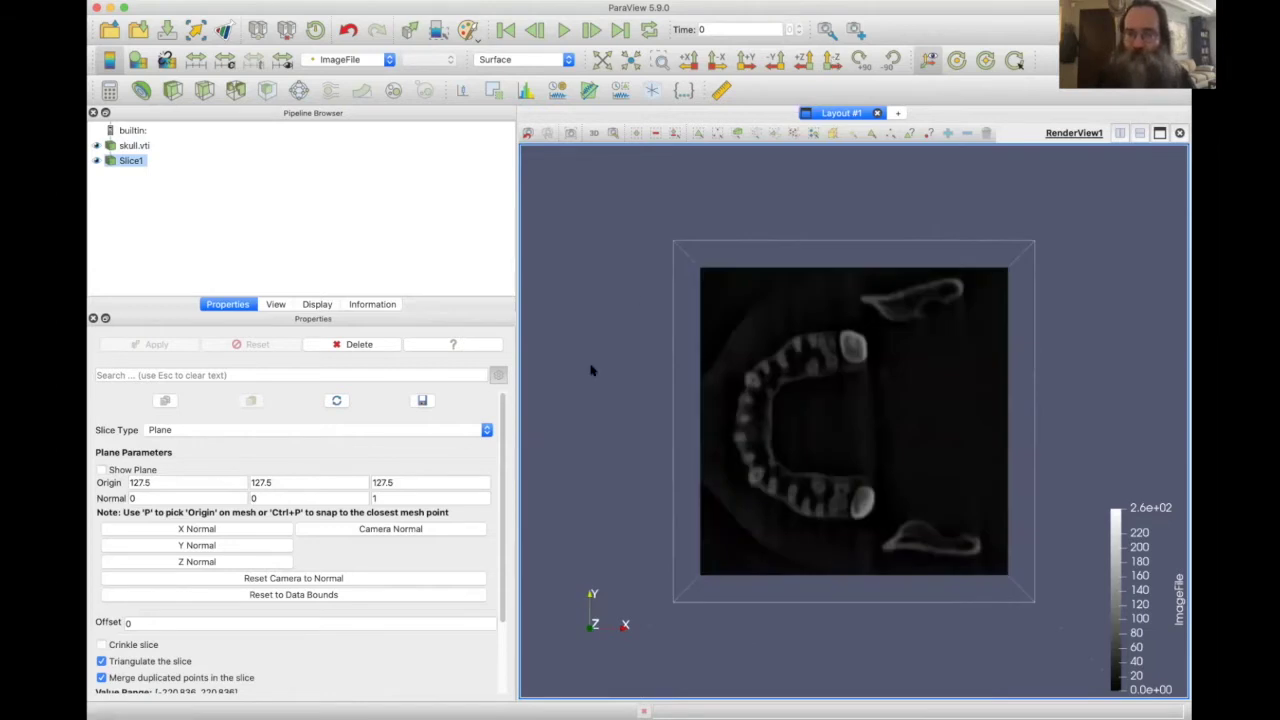
click(97, 145)
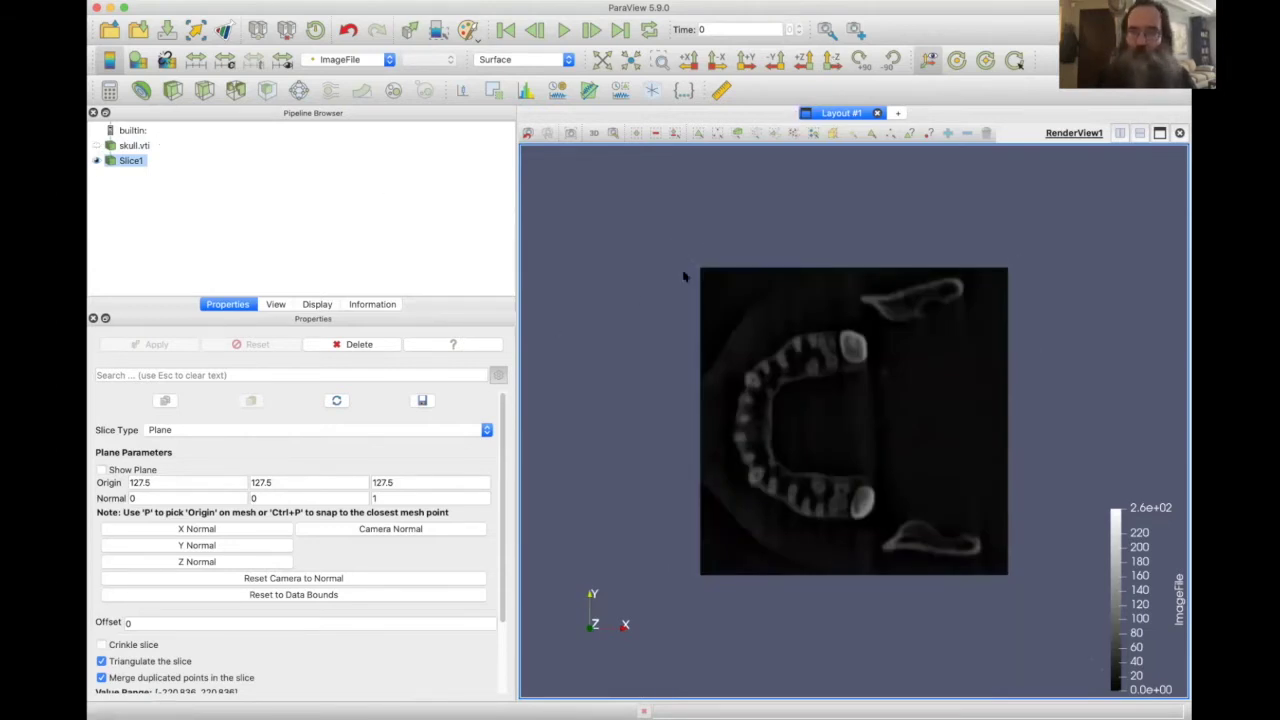
scroll(684, 276, up, 2)
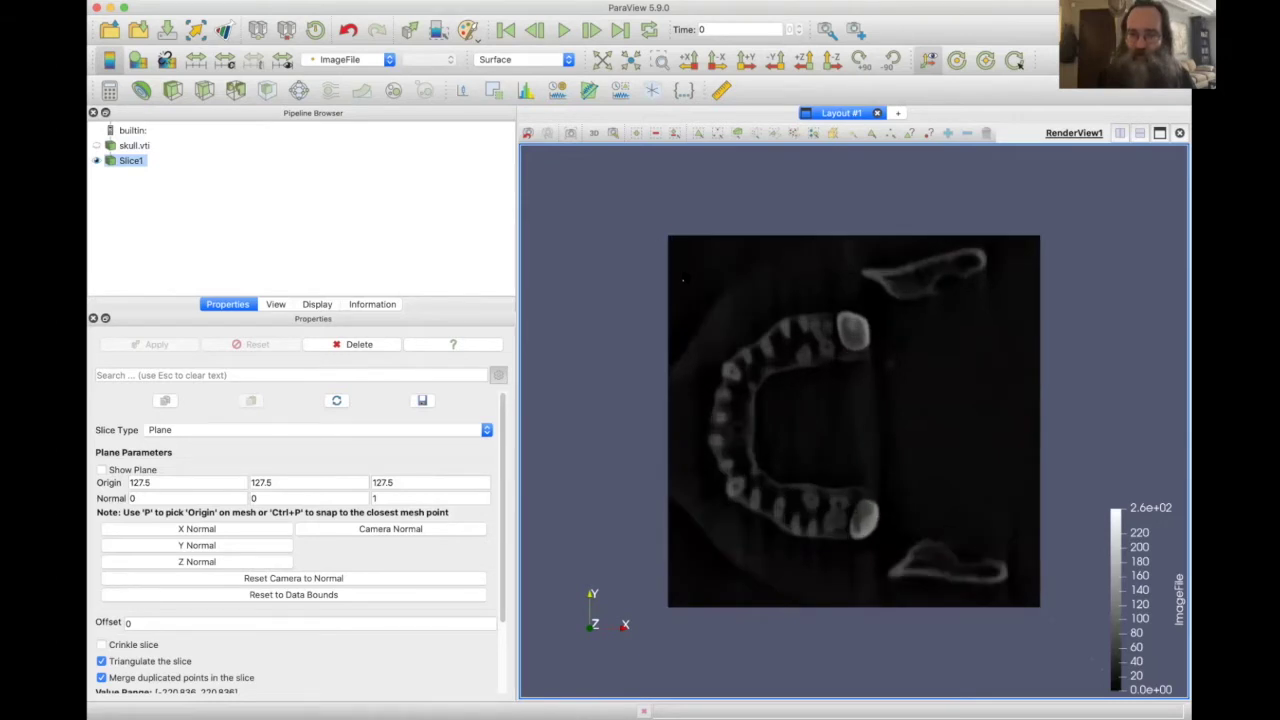
scroll(684, 280, up, 2)
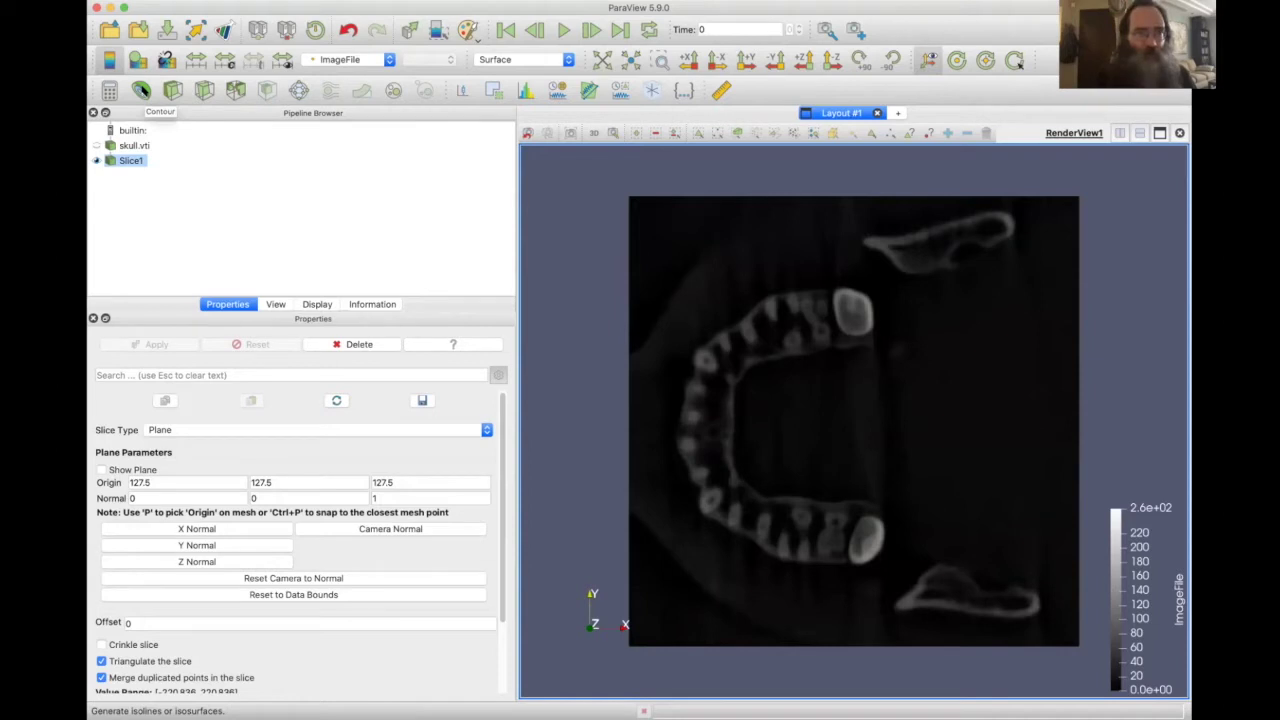
Add a Contour filter to Slice1 with the isosurface value set to 56 and apply it
click(141, 90)
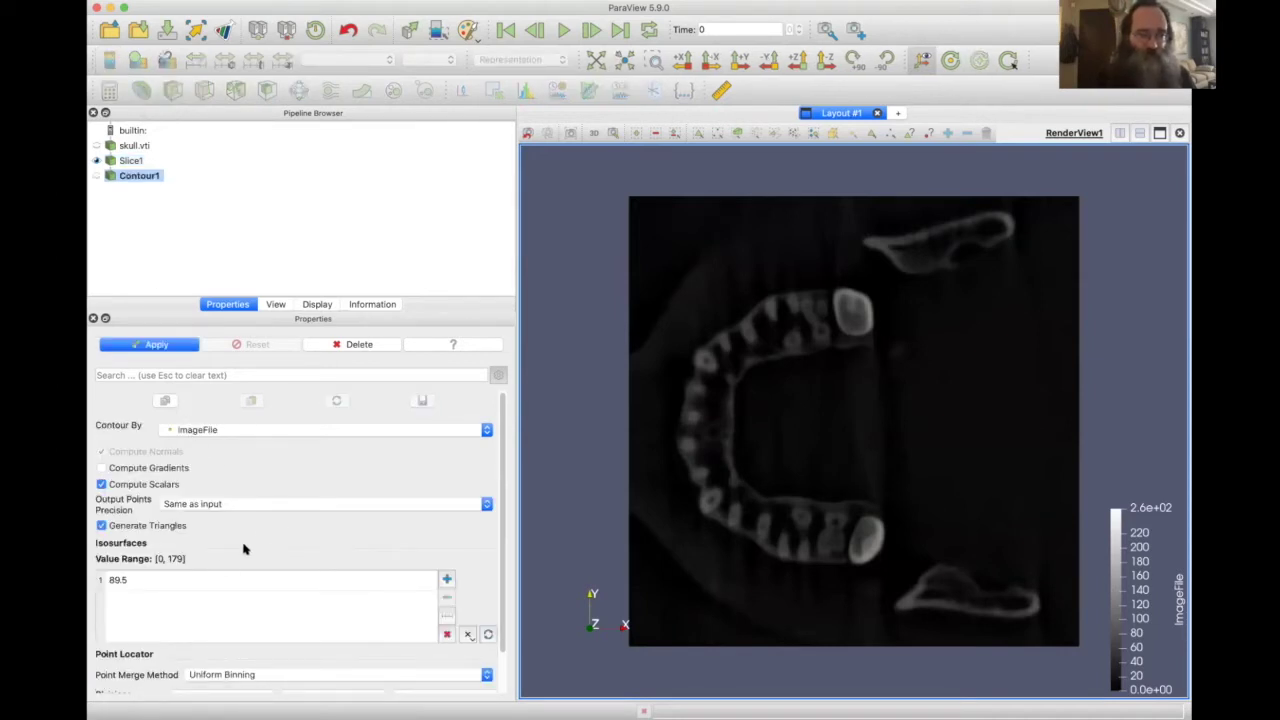
mouse_move(215, 570)
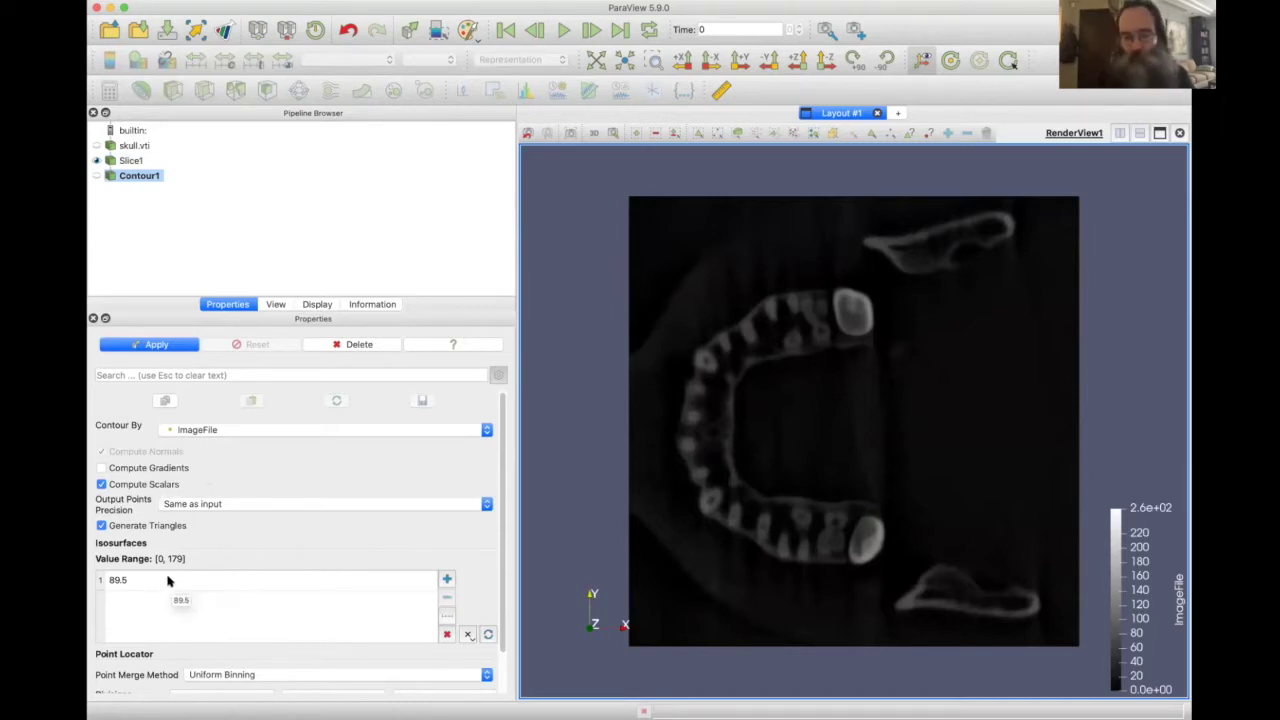
double_click(168, 580)
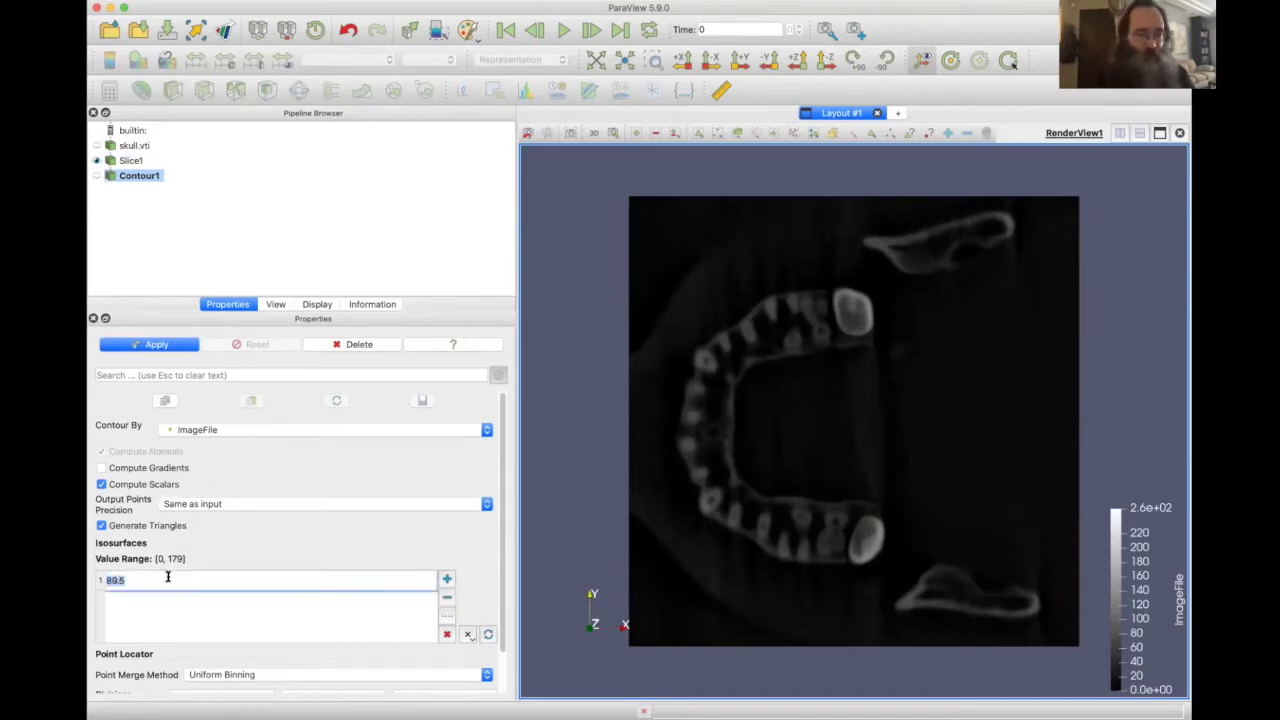
text(56)
key(Return)
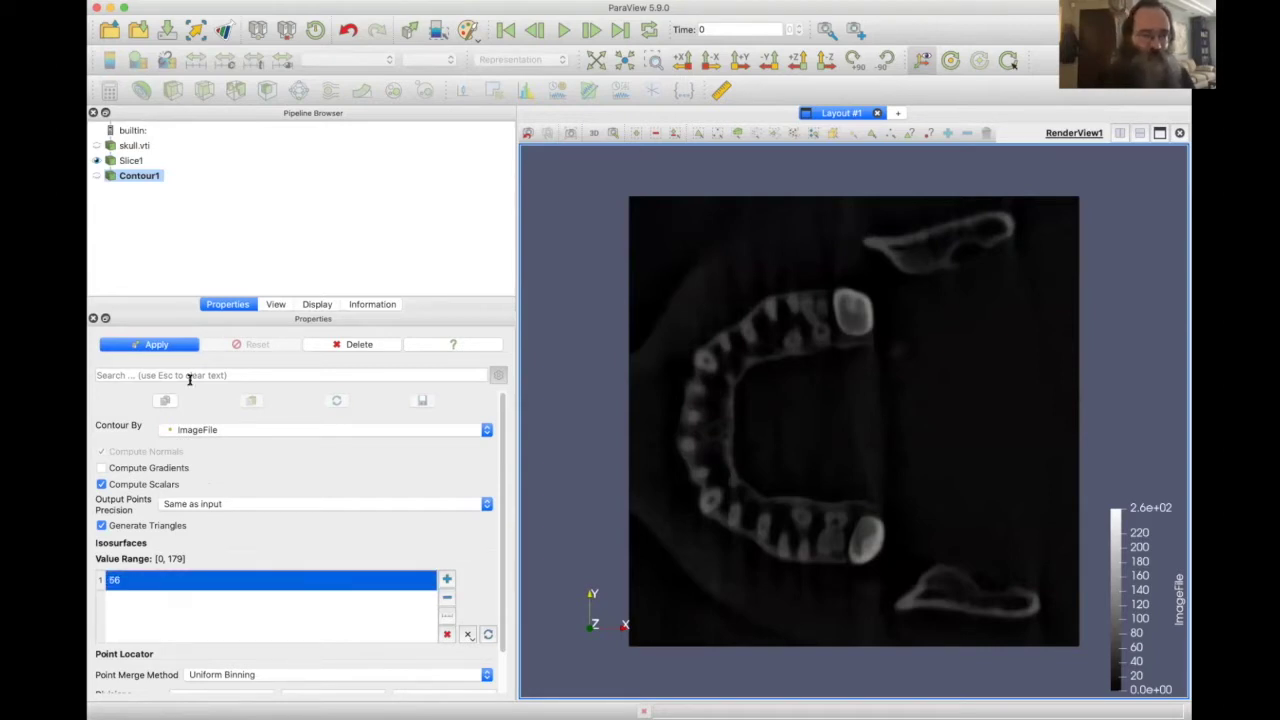
click(171, 346)
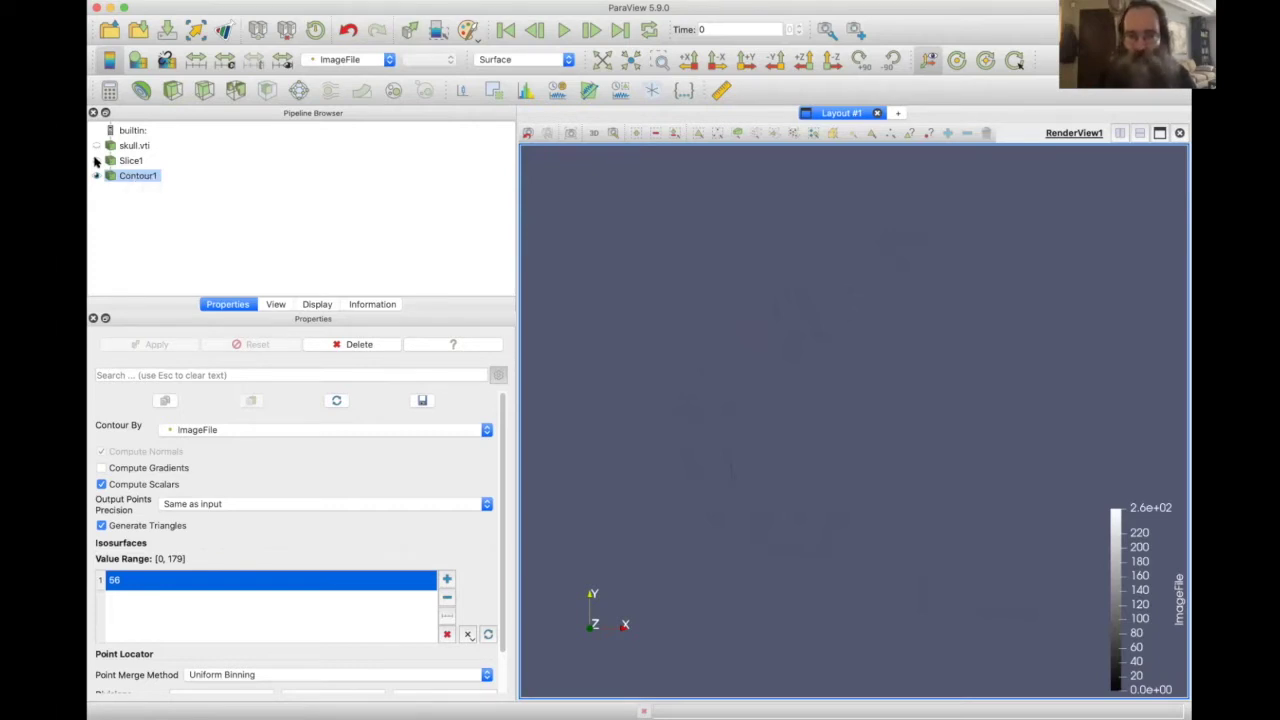
Show Slice1 together with Contour1 and set Contour1's coloring to Solid Color
click(96, 162)
click(96, 162)
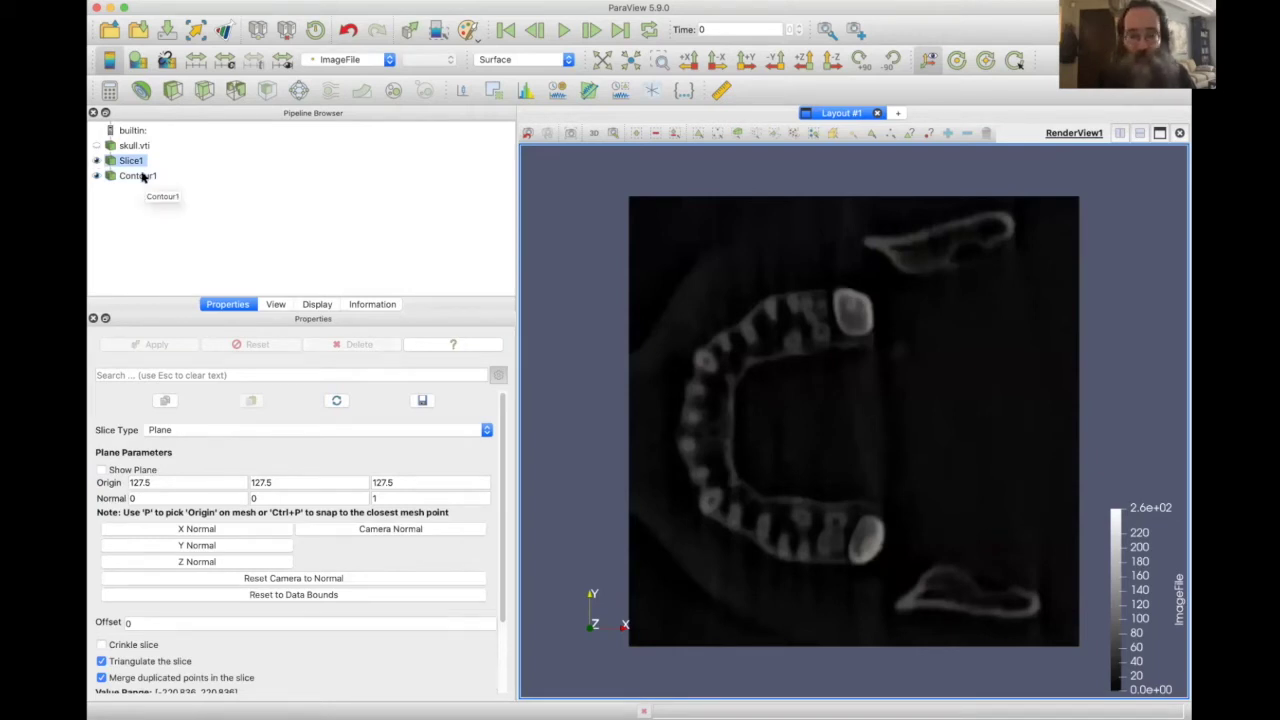
click(137, 176)
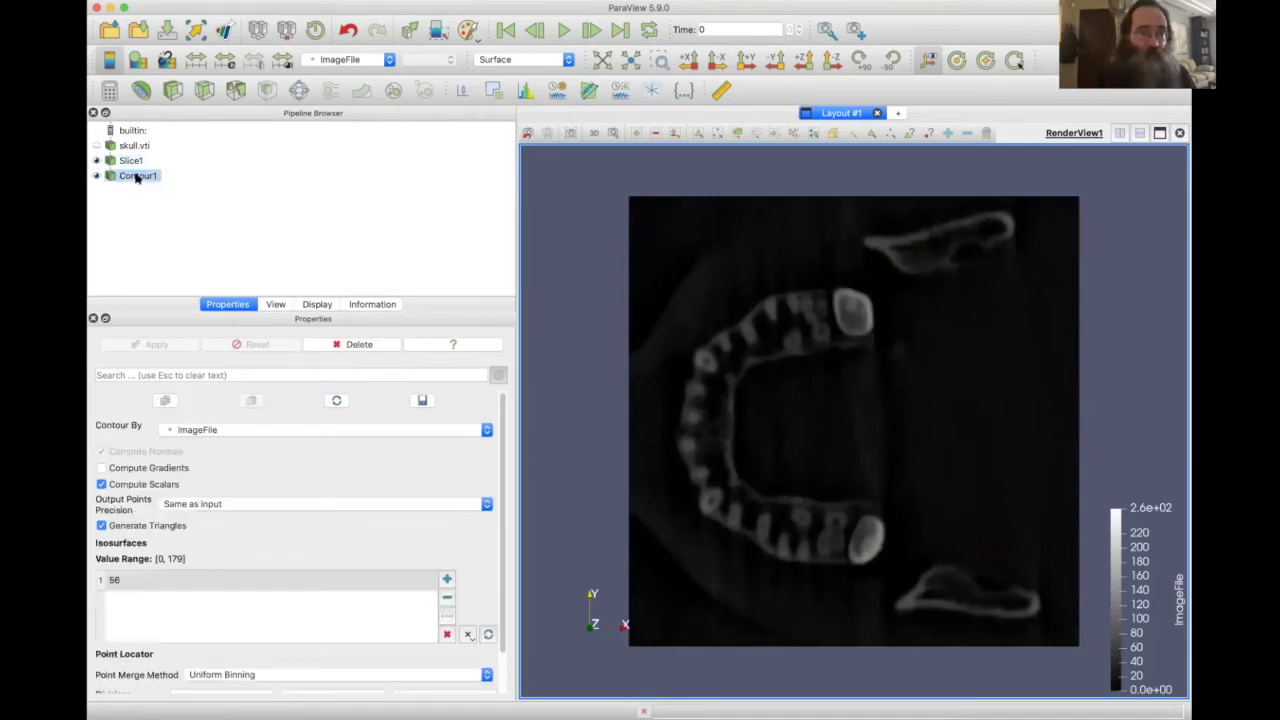
click(318, 304)
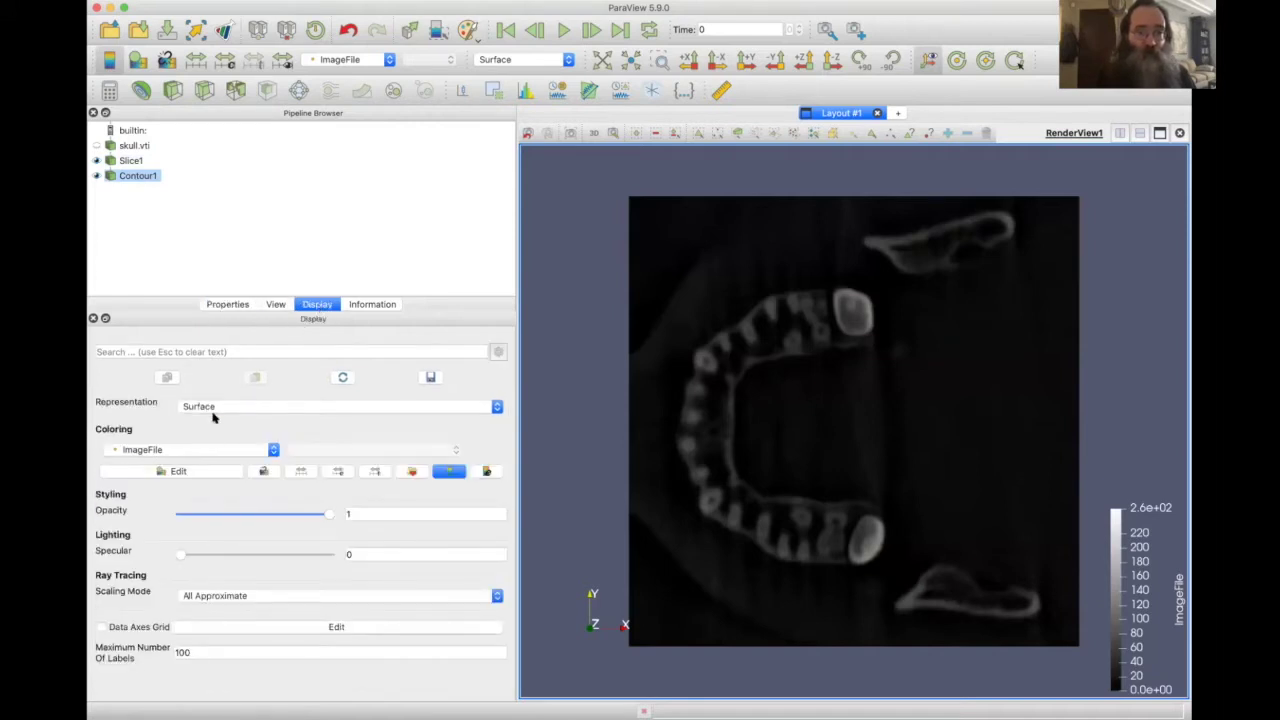
click(145, 450)
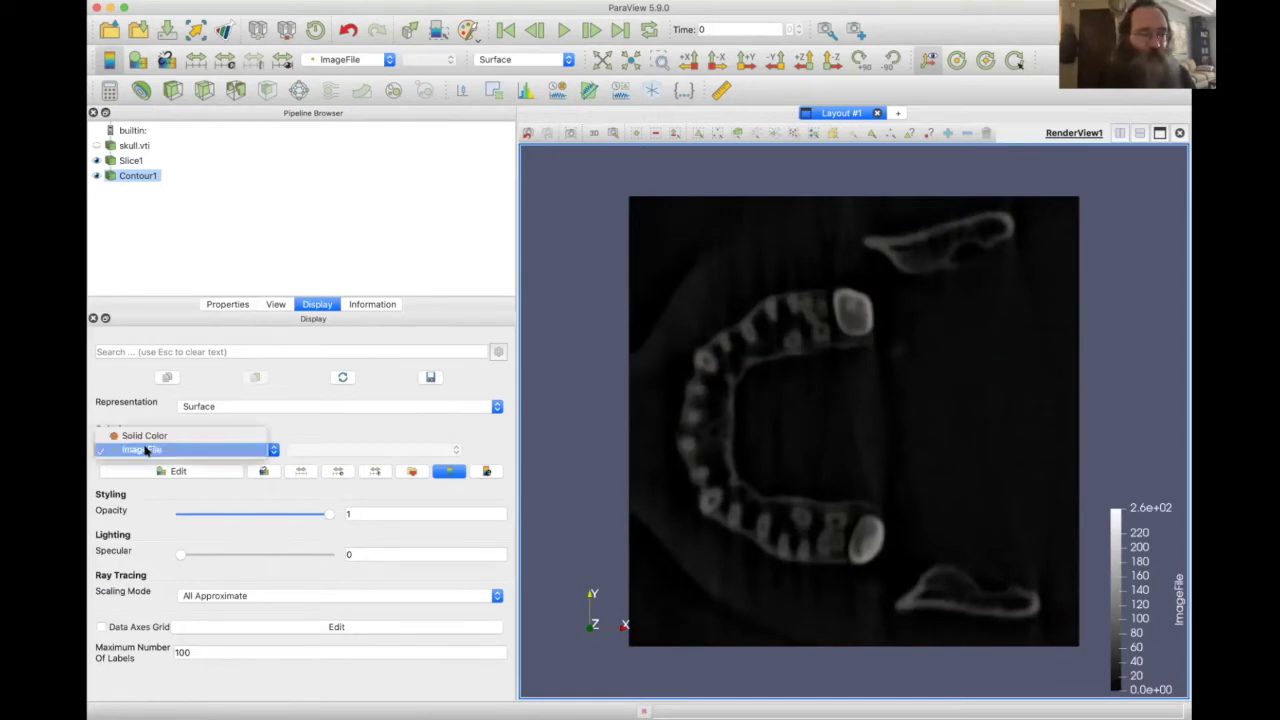
click(144, 435)
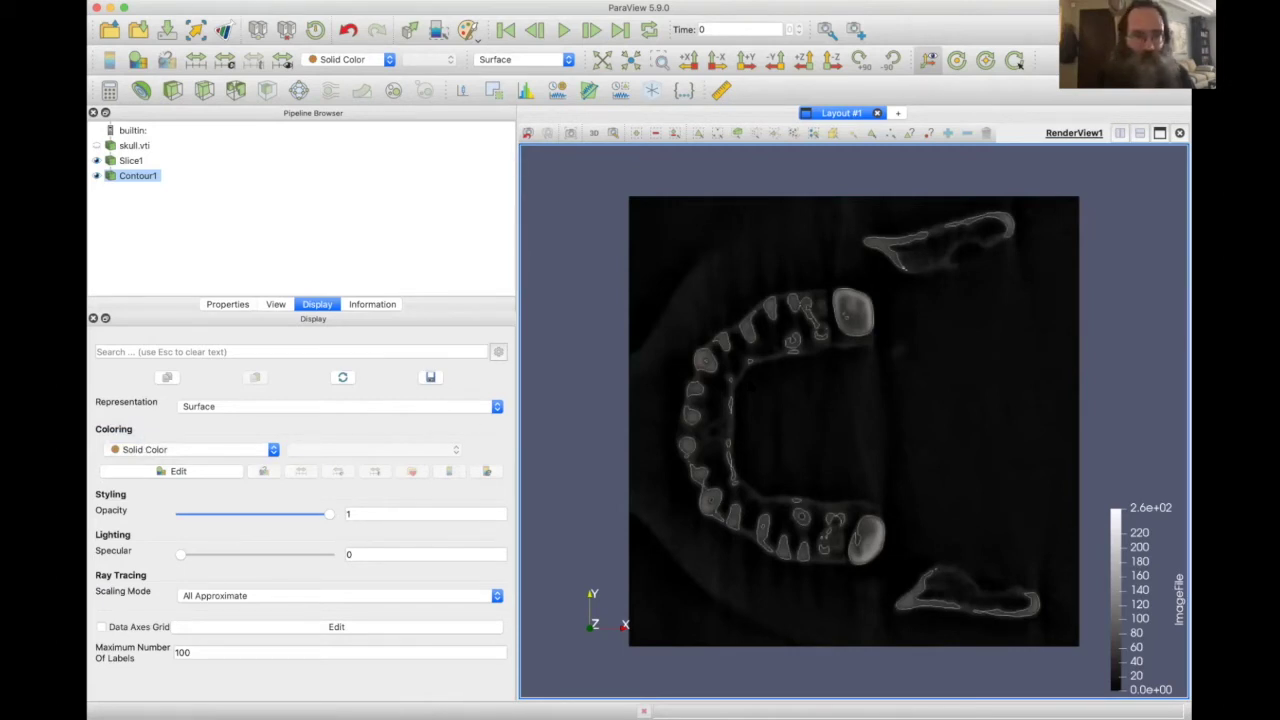
click(227, 305)
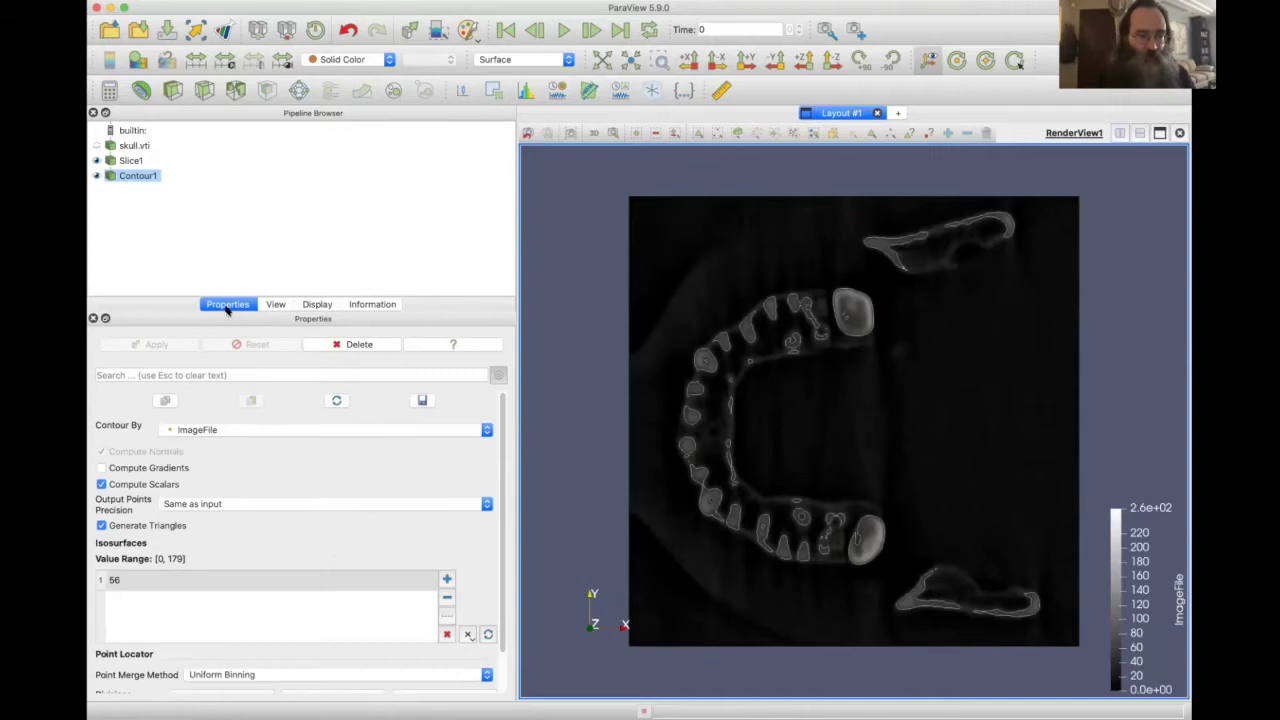
click(320, 304)
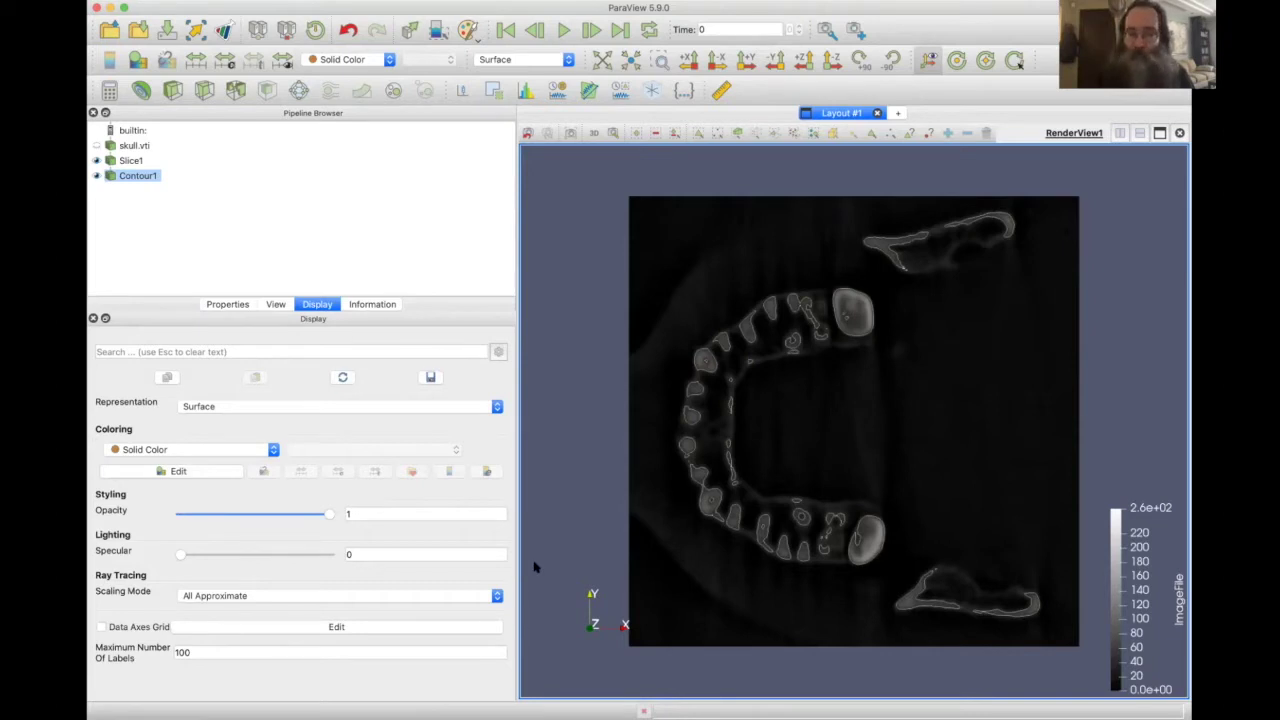
Replace Contour1's single isosurface value with a linear series of 10 samples from 0 to 179 and apply it
click(228, 305)
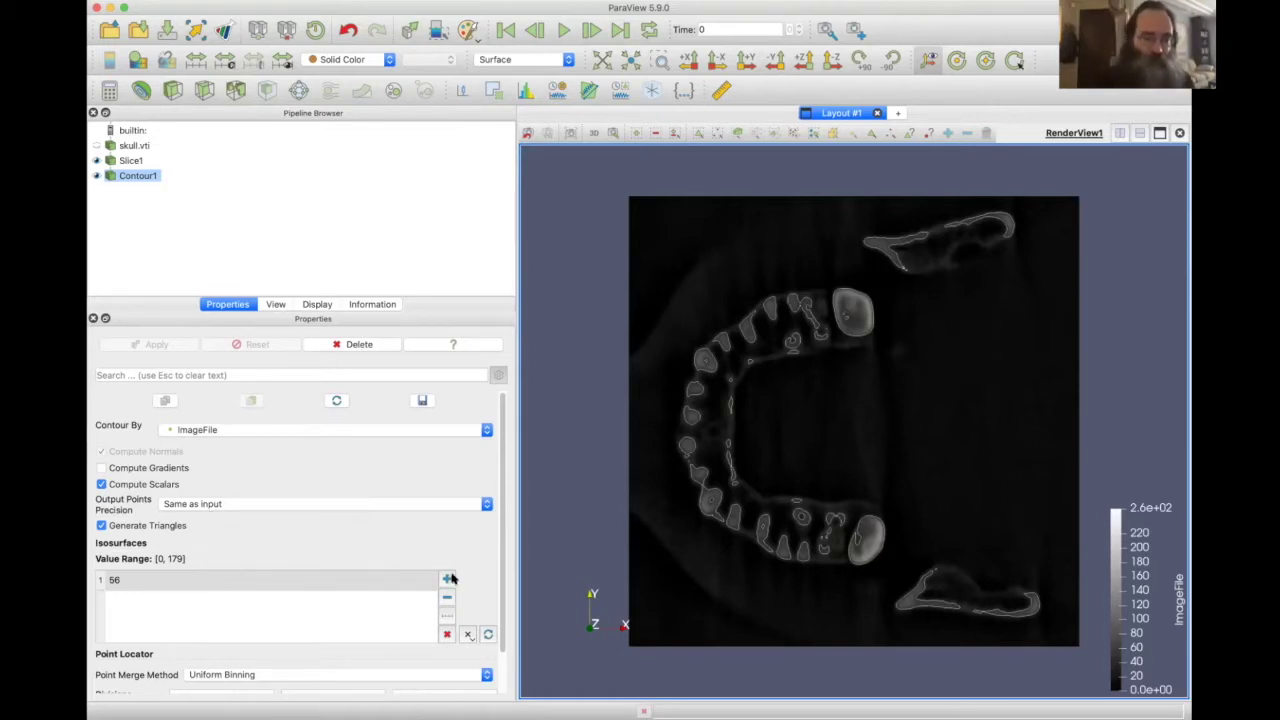
click(344, 581)
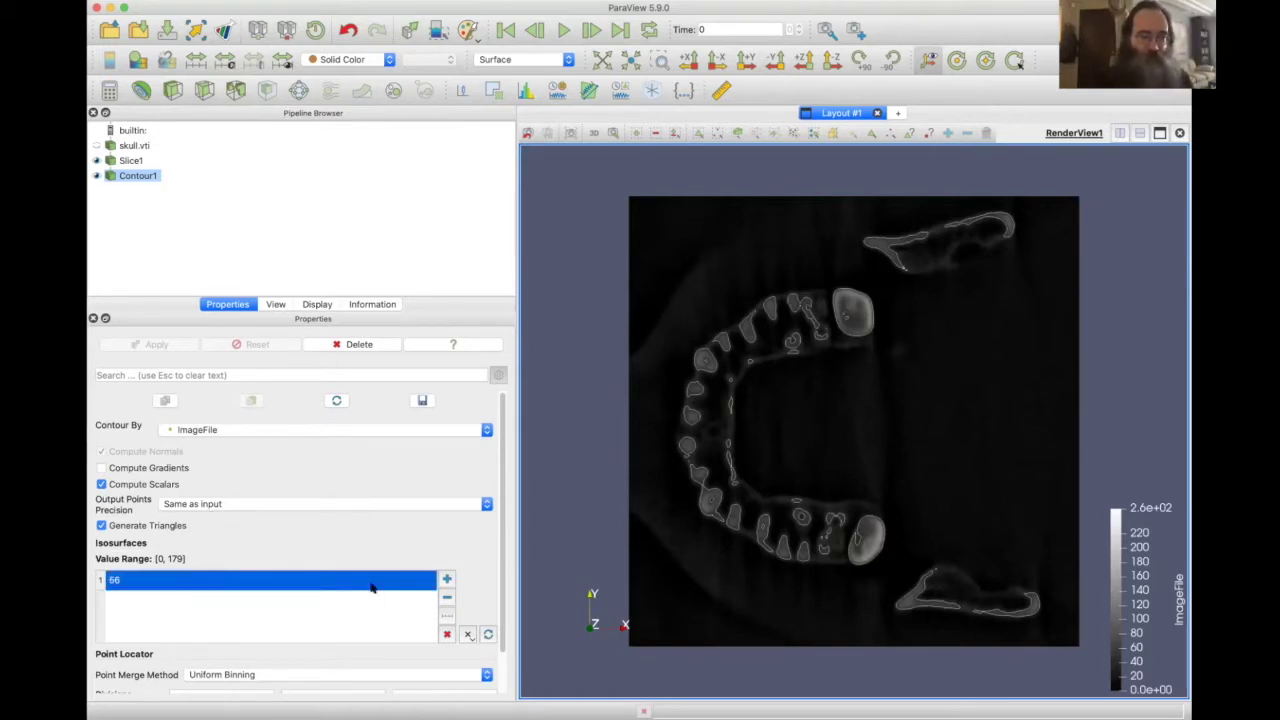
click(447, 597)
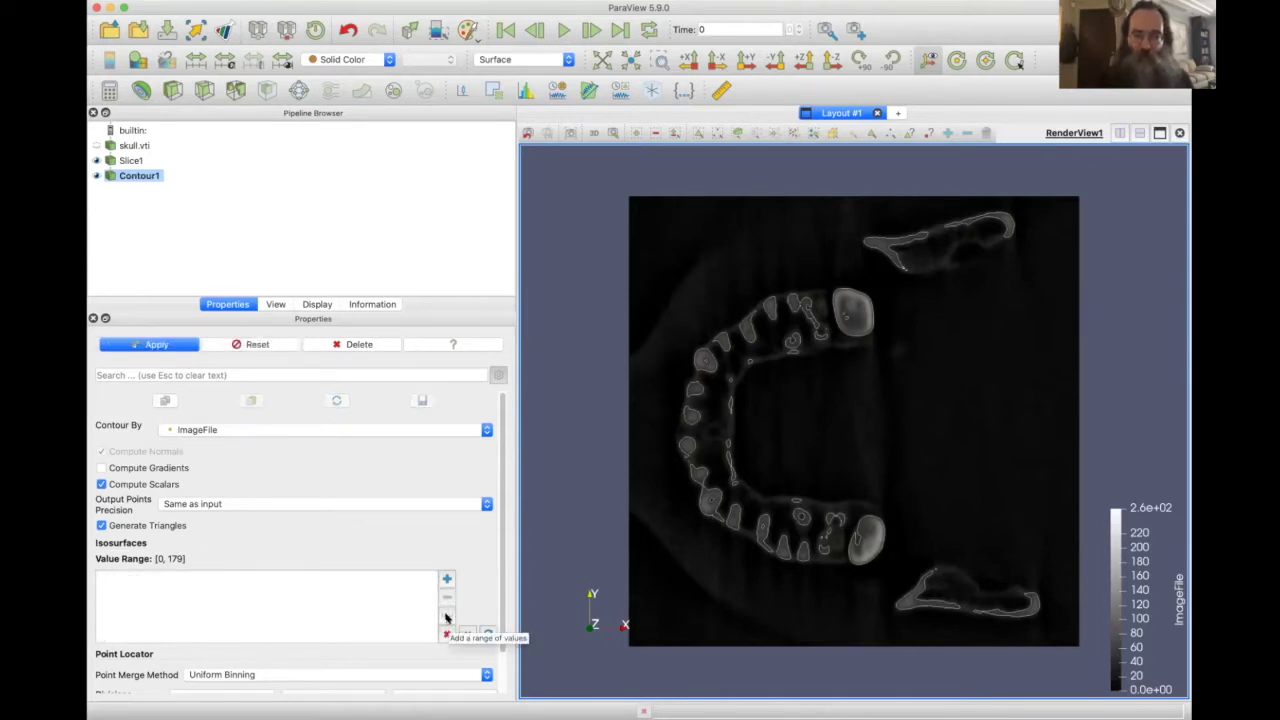
click(446, 617)
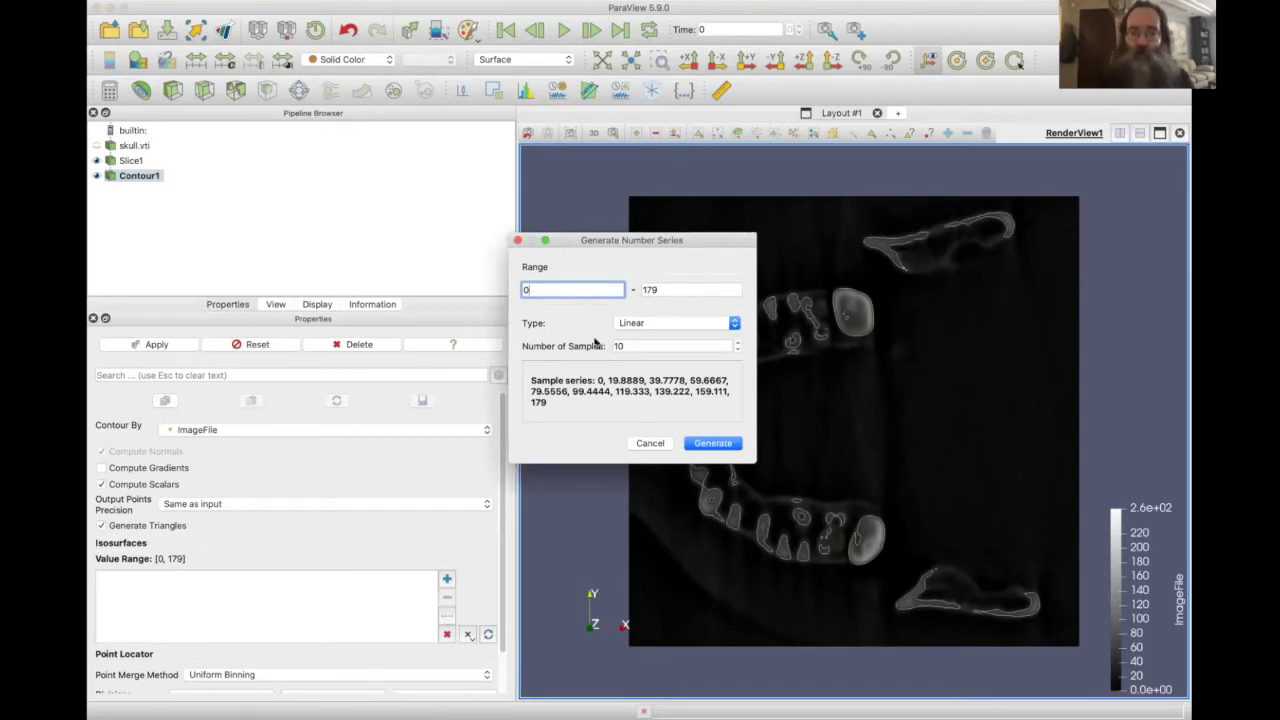
click(645, 323)
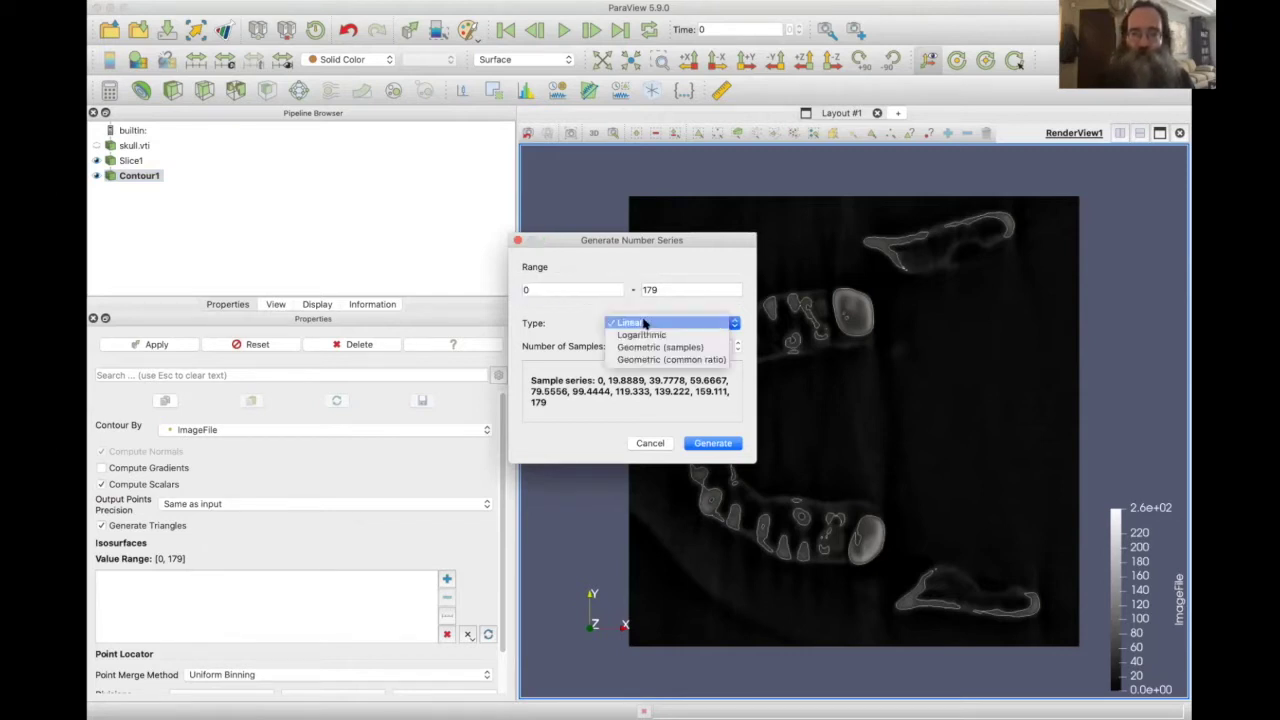
click(641, 318)
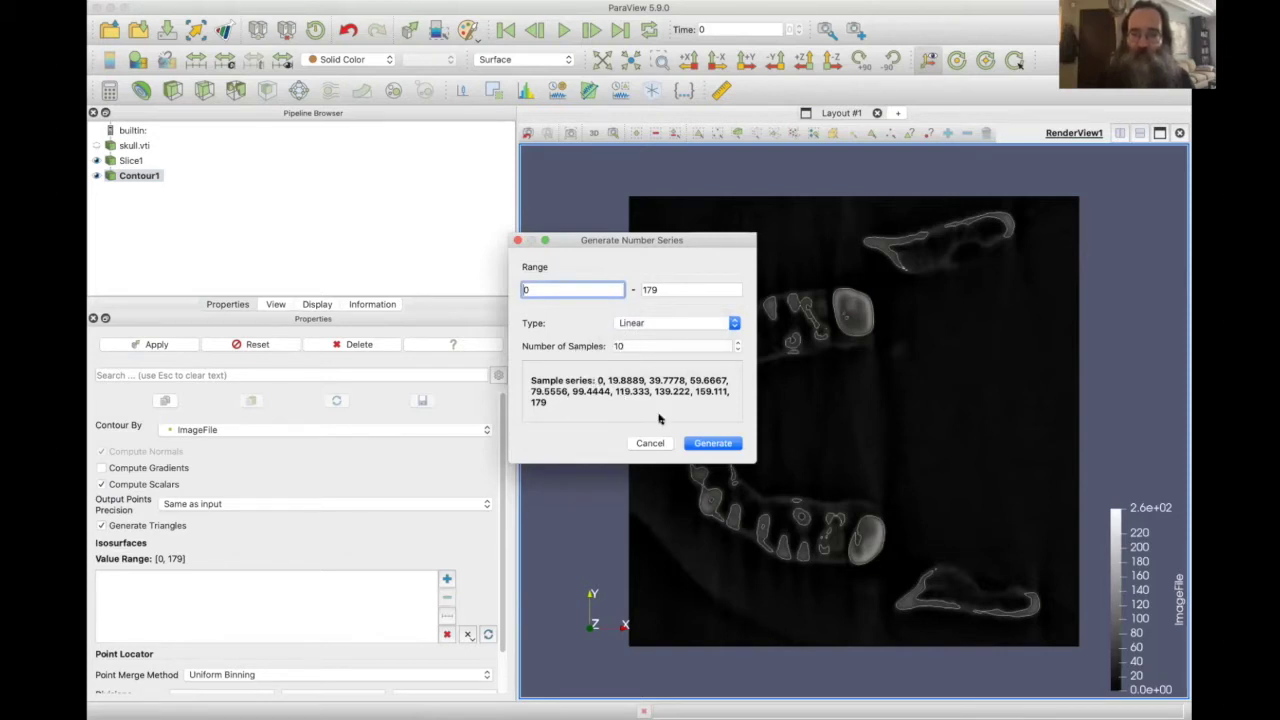
click(710, 443)
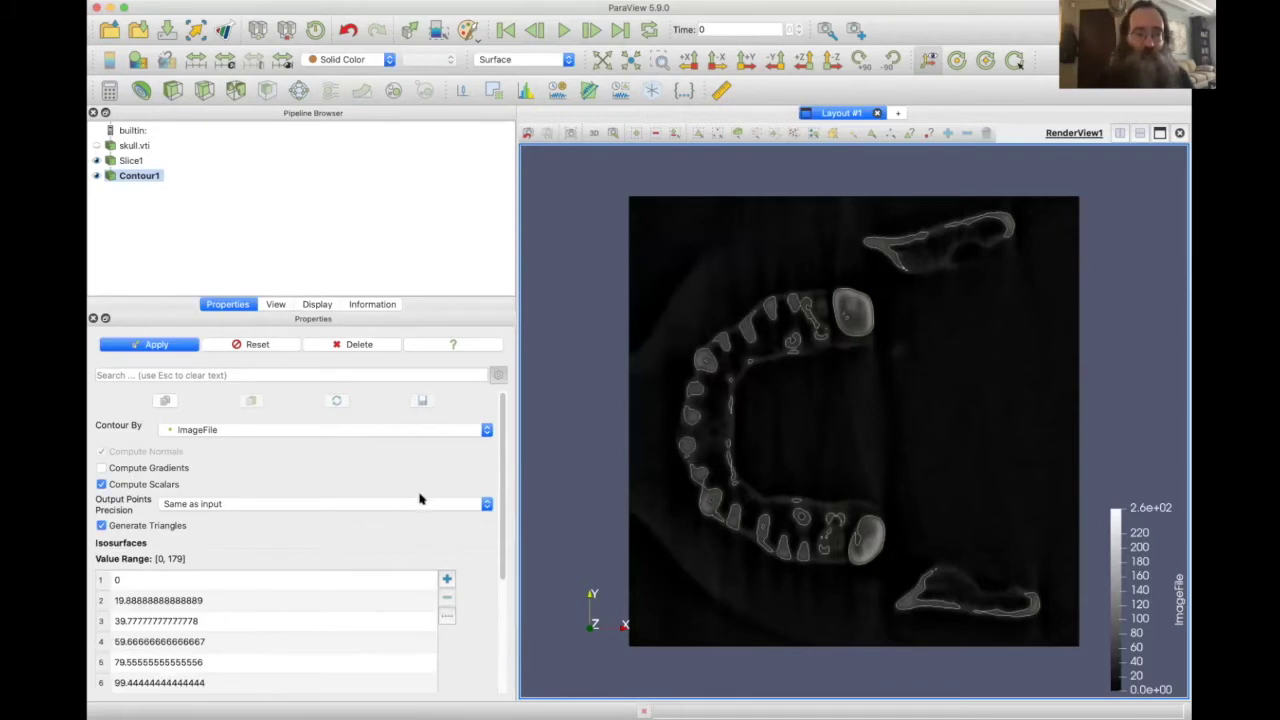
scroll(480, 588, down, 3)
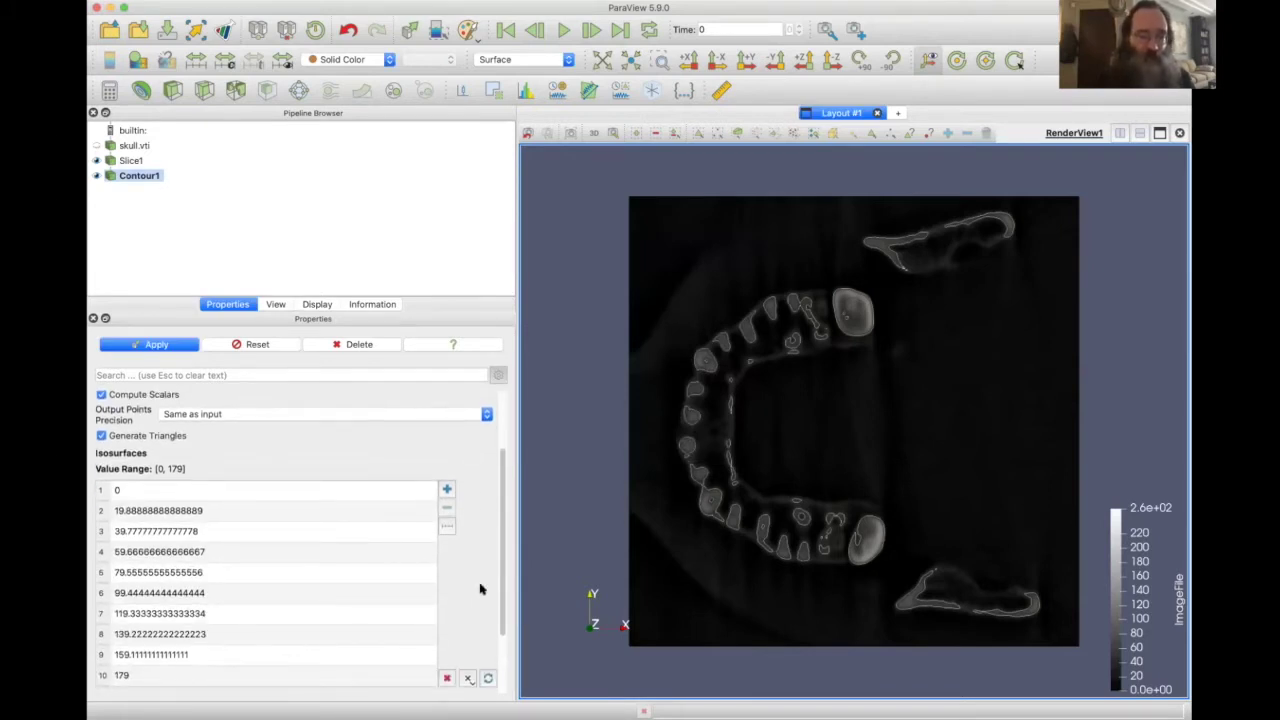
scroll(360, 477, up, 3)
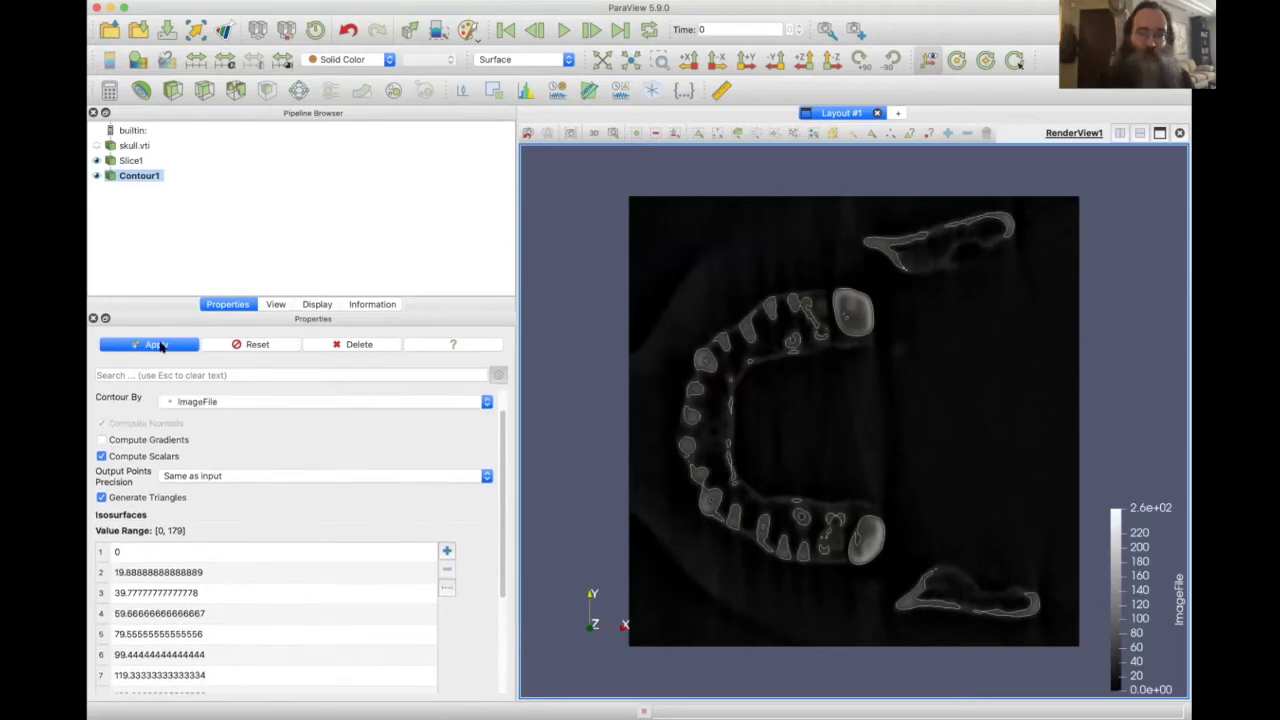
click(158, 344)
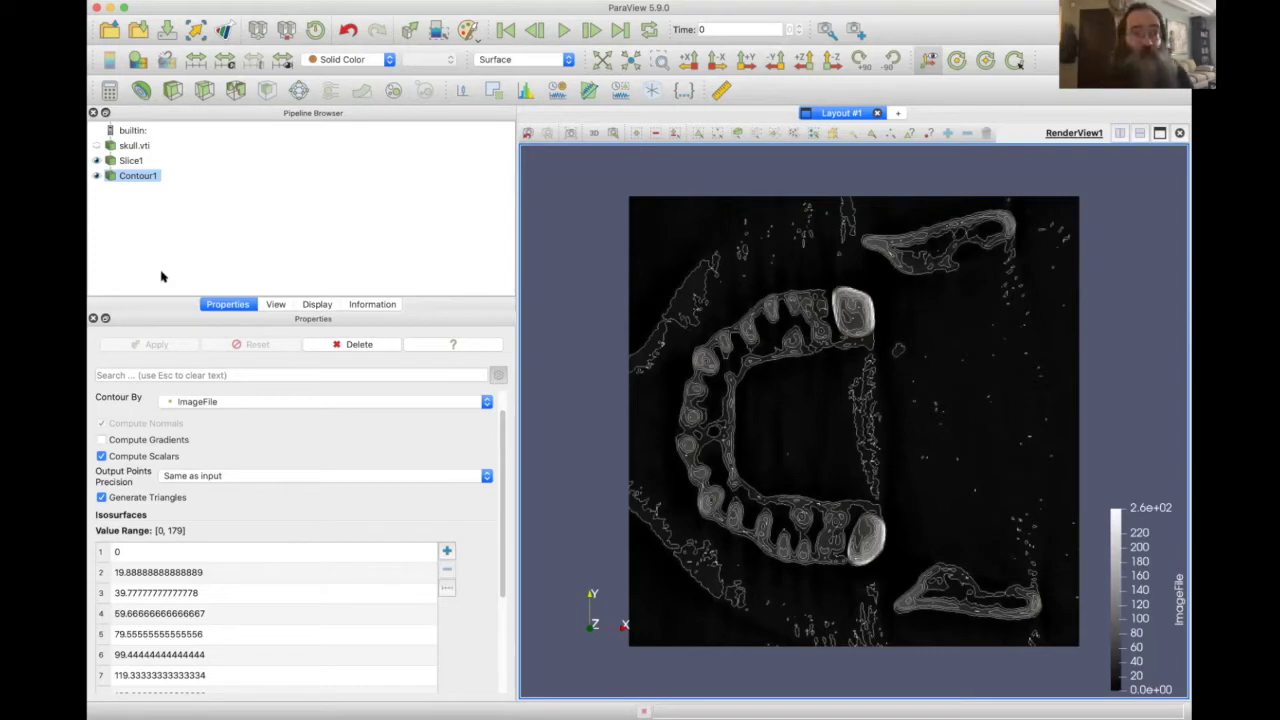
Add a Contour filter to skull.vti with the isosurface value set to 56 and apply it
click(130, 148)
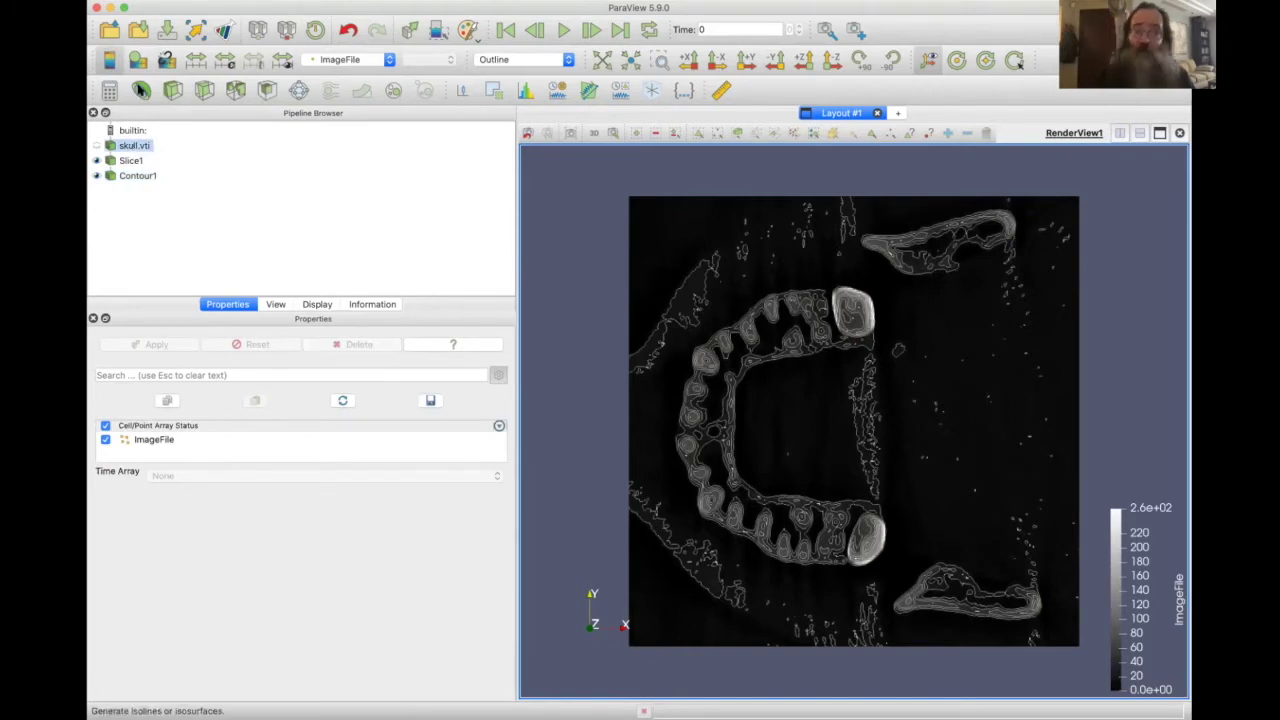
click(141, 90)
double_click(160, 581)
text(66)
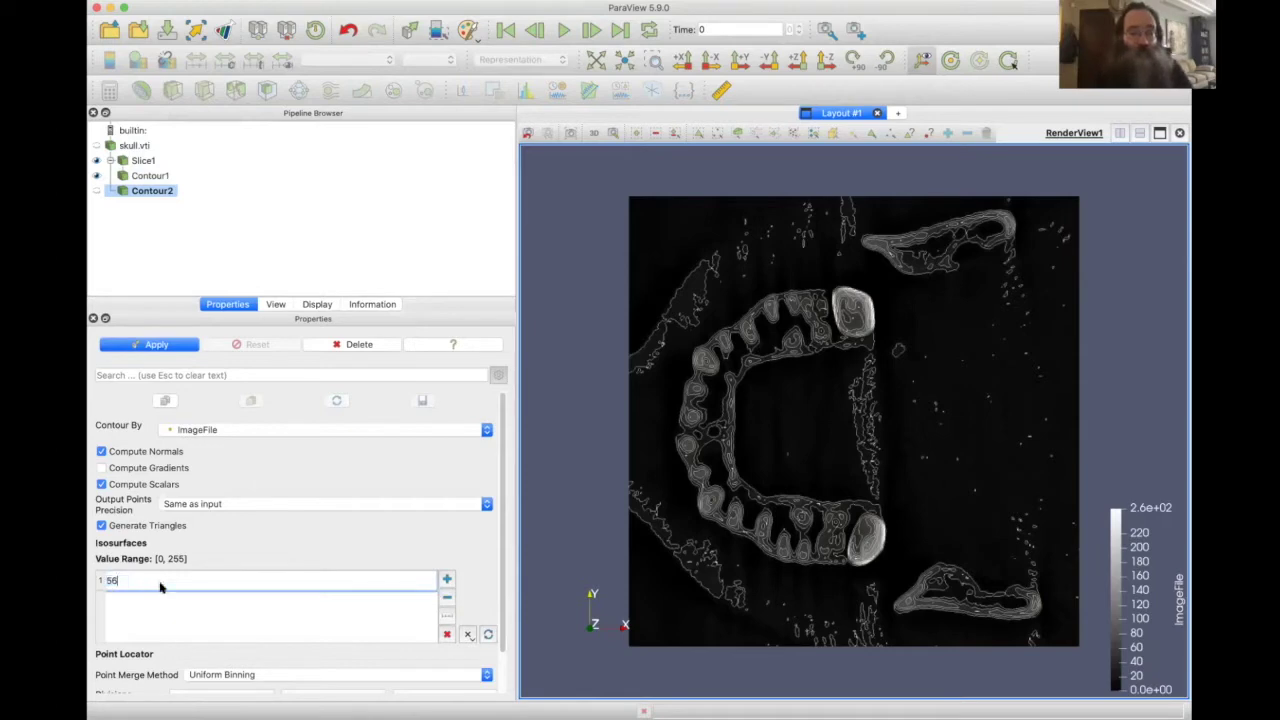
key(Return)
click(157, 345)
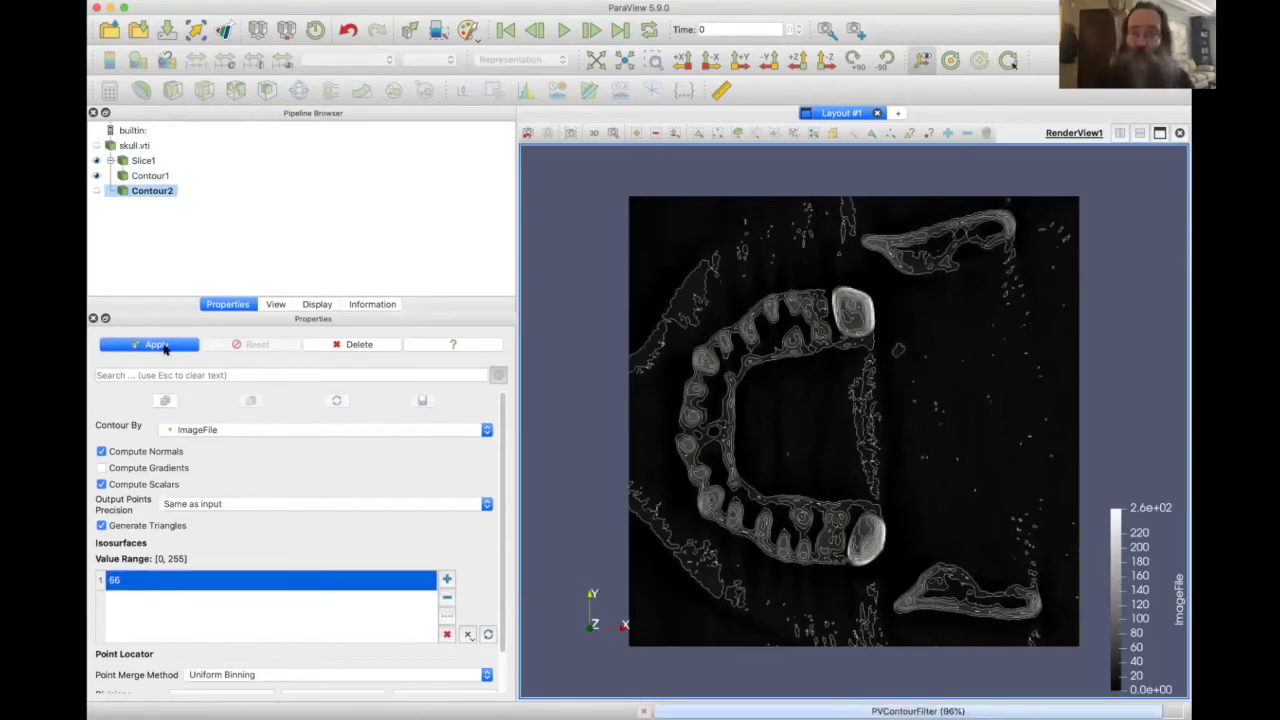
Set the coloring of the skull surface Contour2 to Solid Color
mouse_move(650, 512)
mouse_down()
mouse_move(700, 480)
mouse_move(640, 512)
mouse_up()
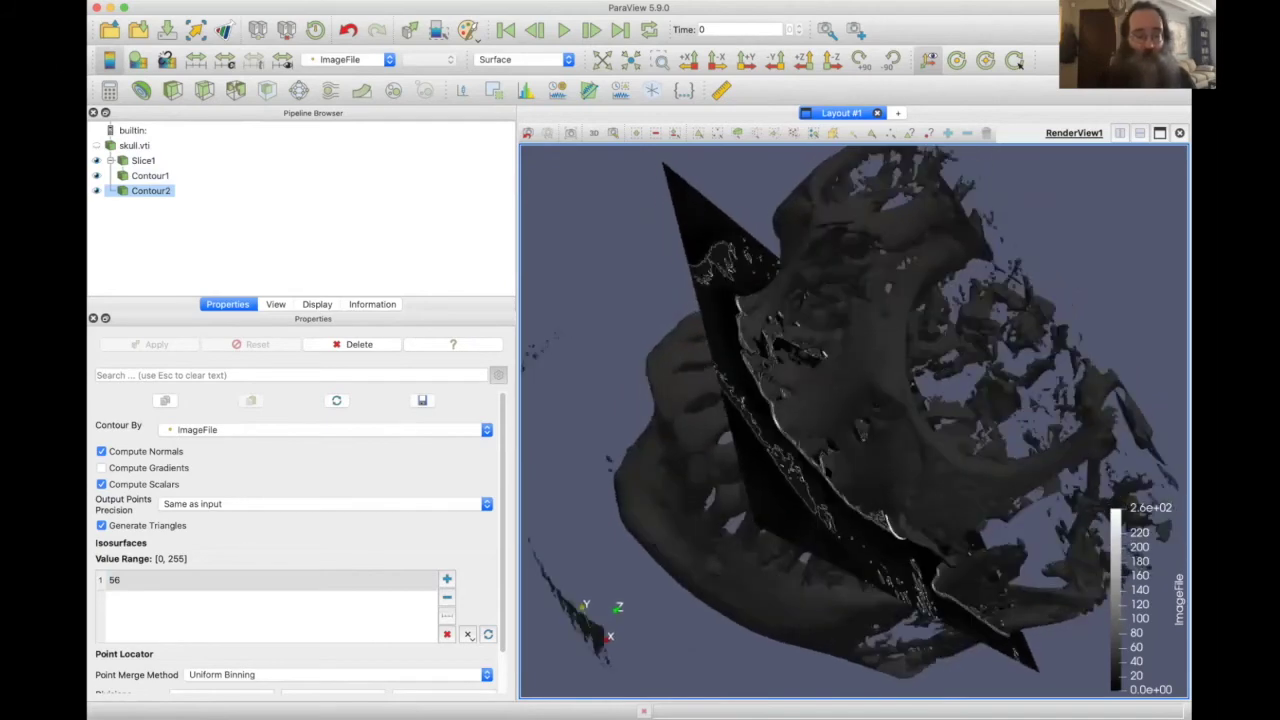
drag(830, 472, 770, 328)
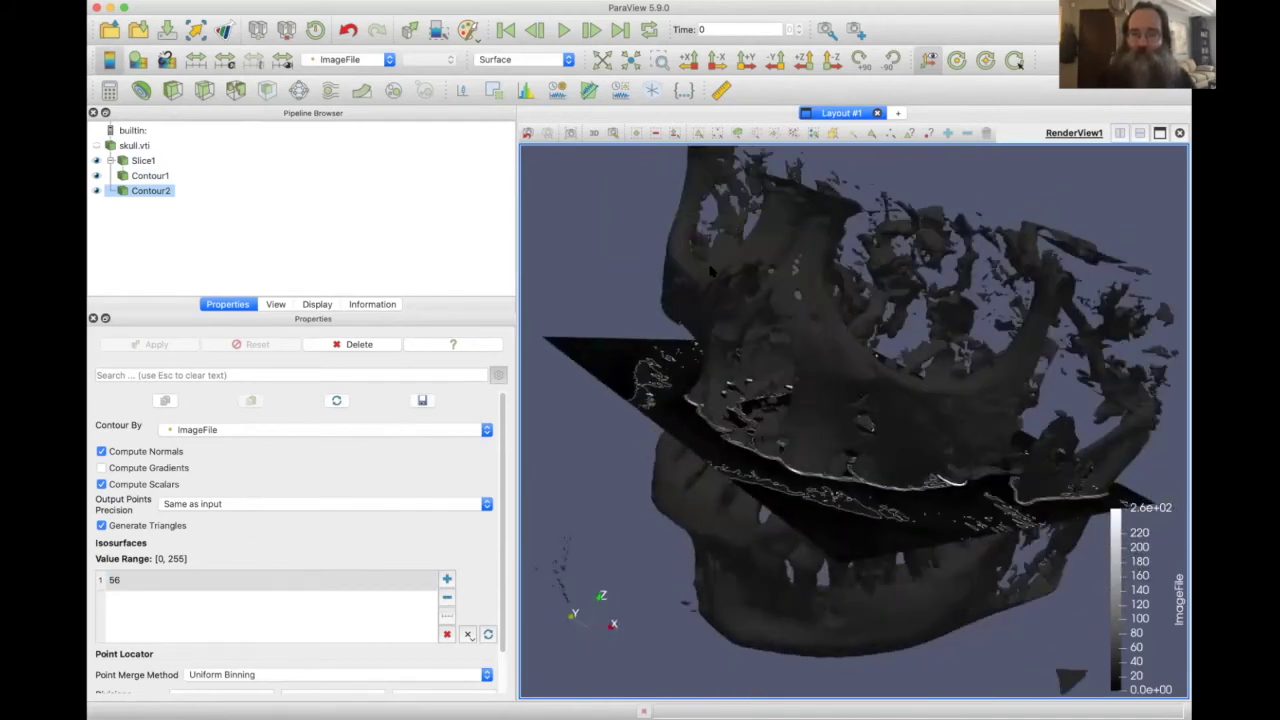
drag(712, 270, 780, 388)
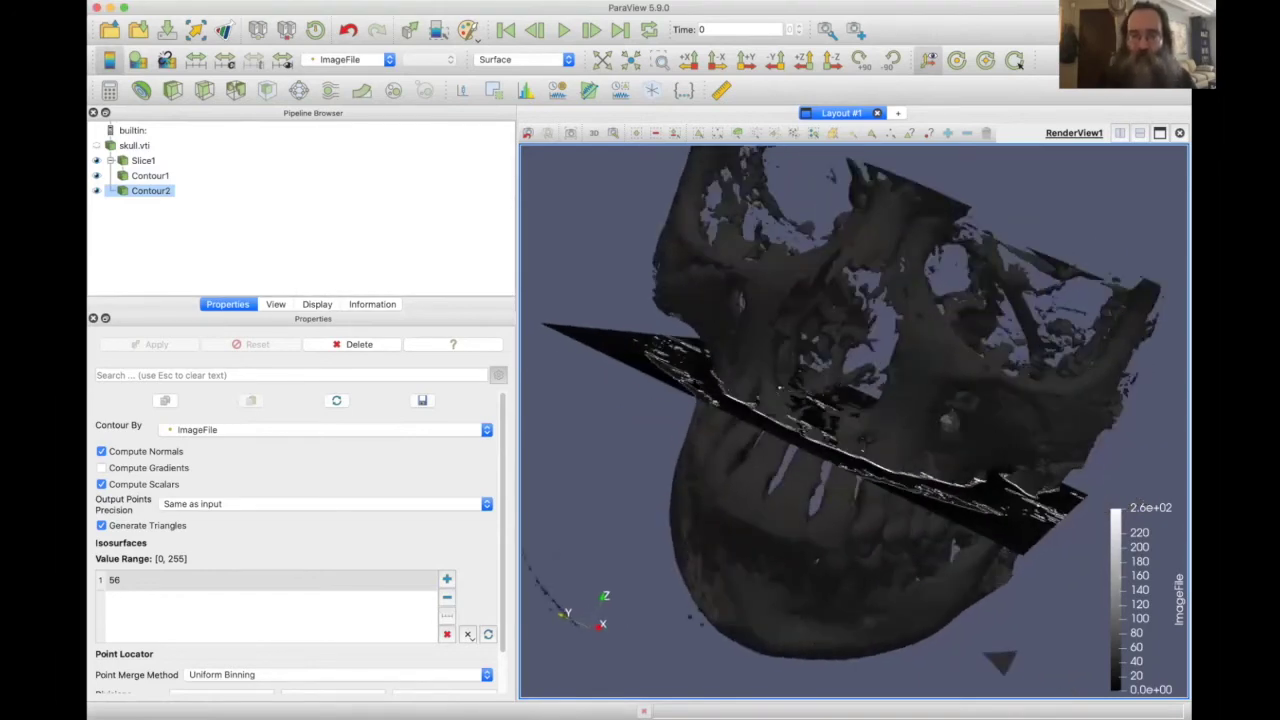
click(318, 305)
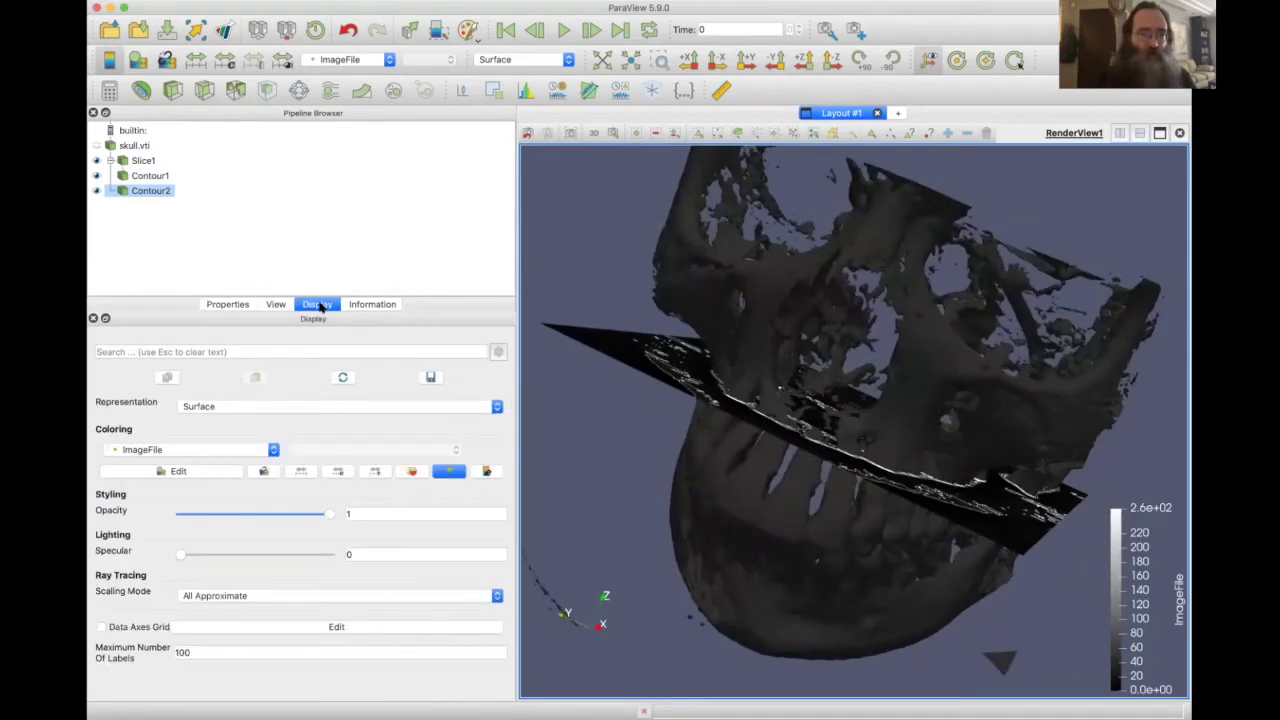
click(184, 450)
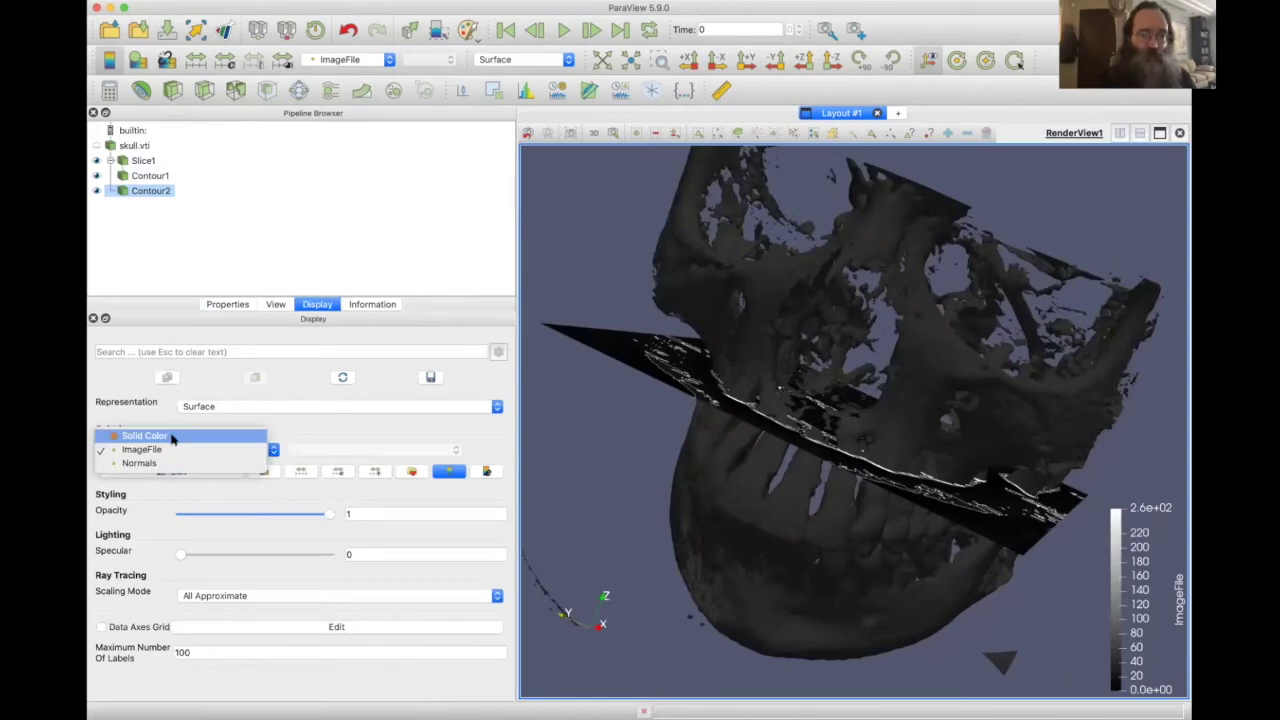
click(172, 439)
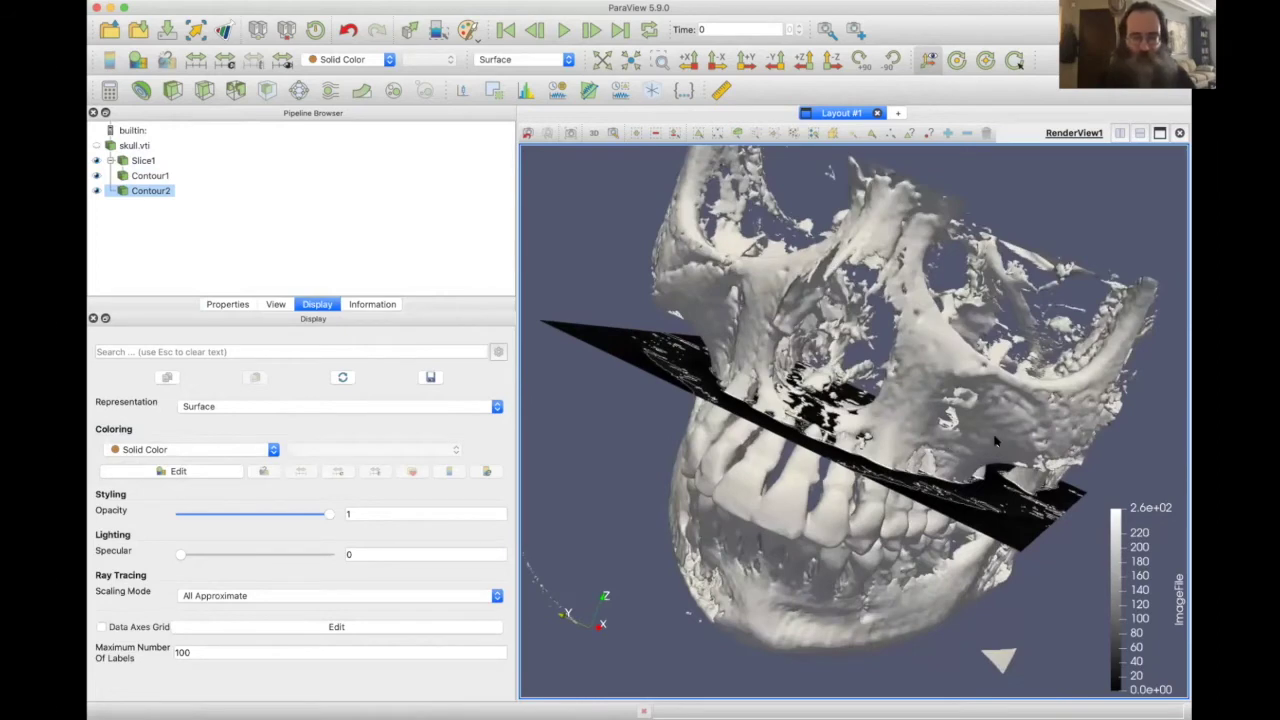
Inspect the skull surface around the slice plane and change its solid color to red (#ff0000)
drag(975, 474, 822, 515)
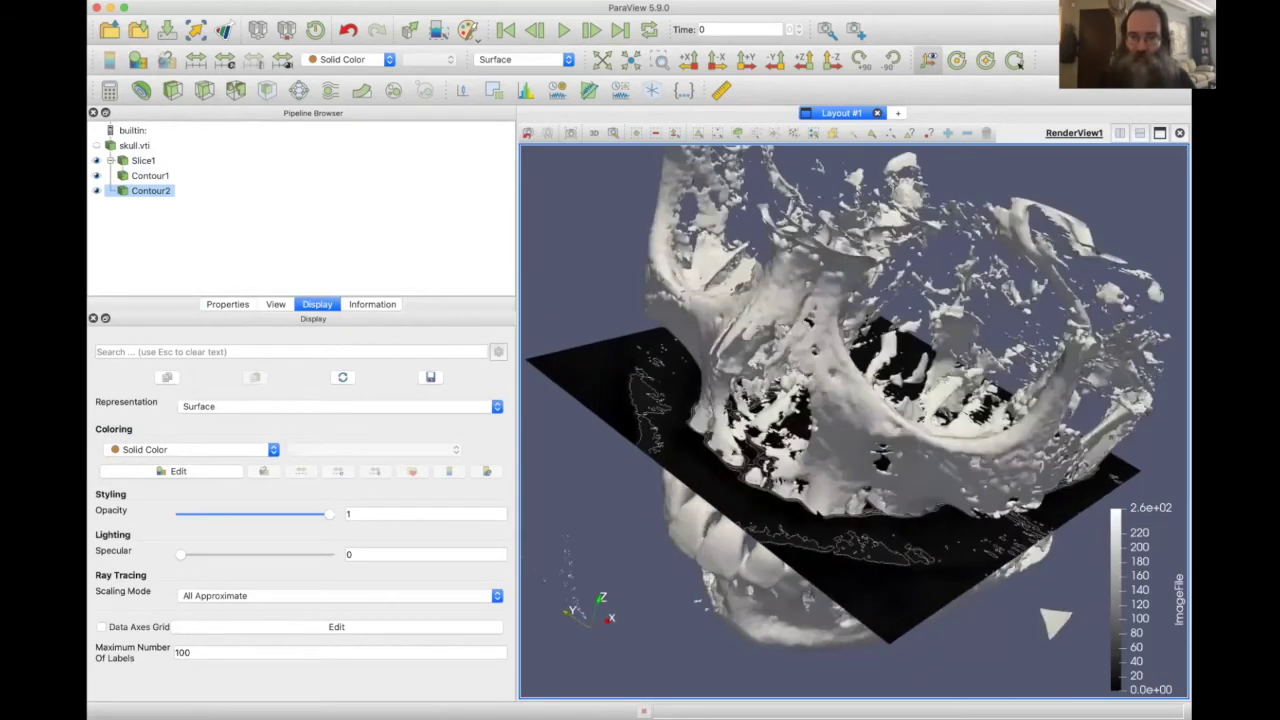
scroll(818, 515, up, 2)
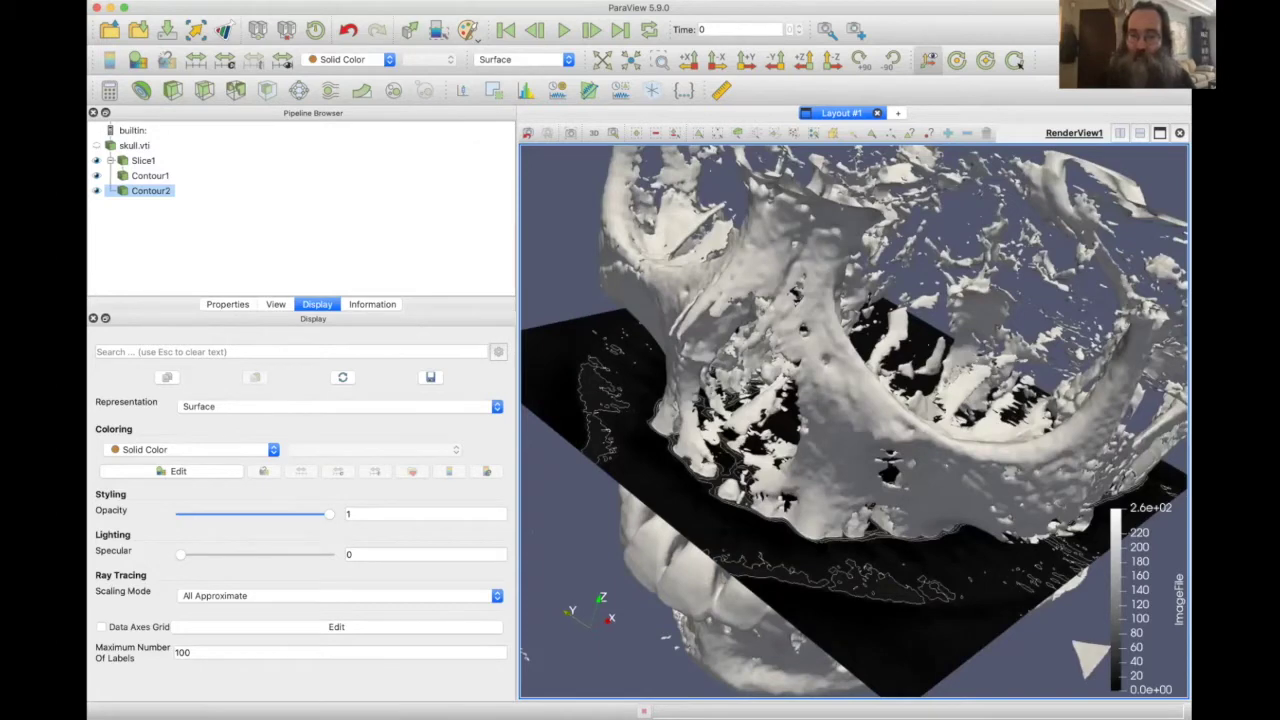
drag(838, 610, 843, 525)
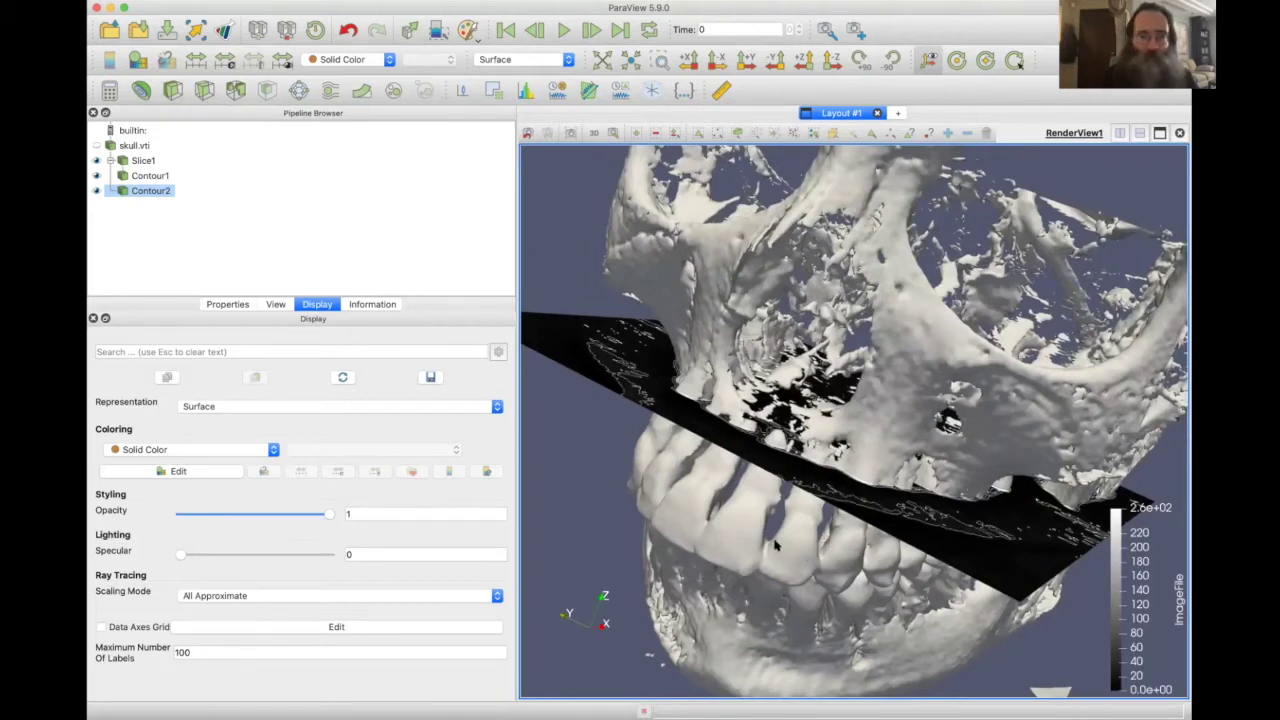
click(172, 471)
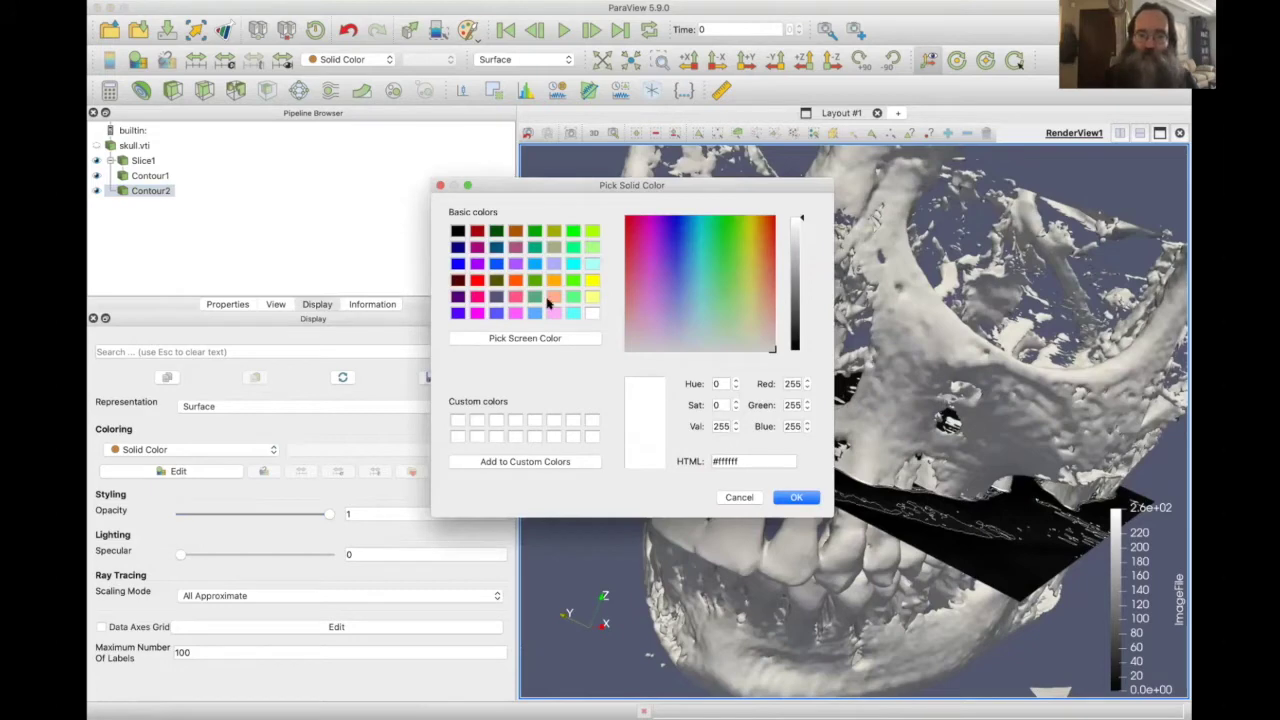
click(477, 283)
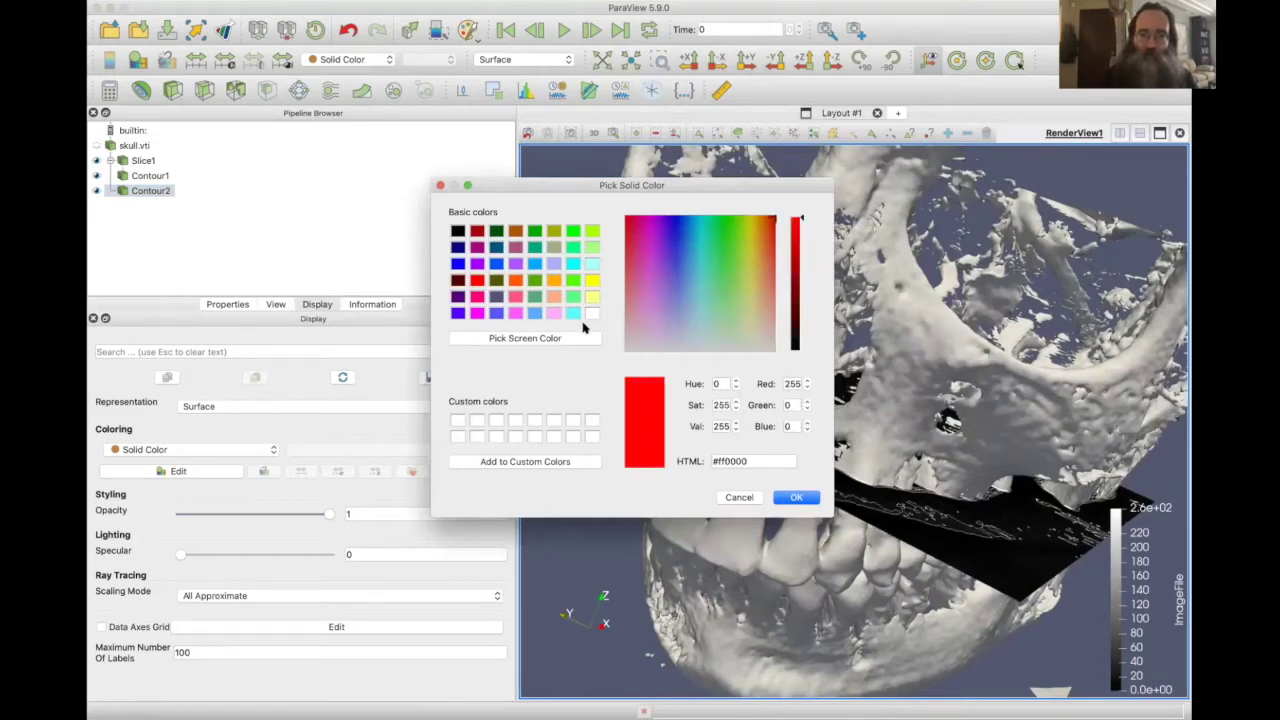
click(796, 497)
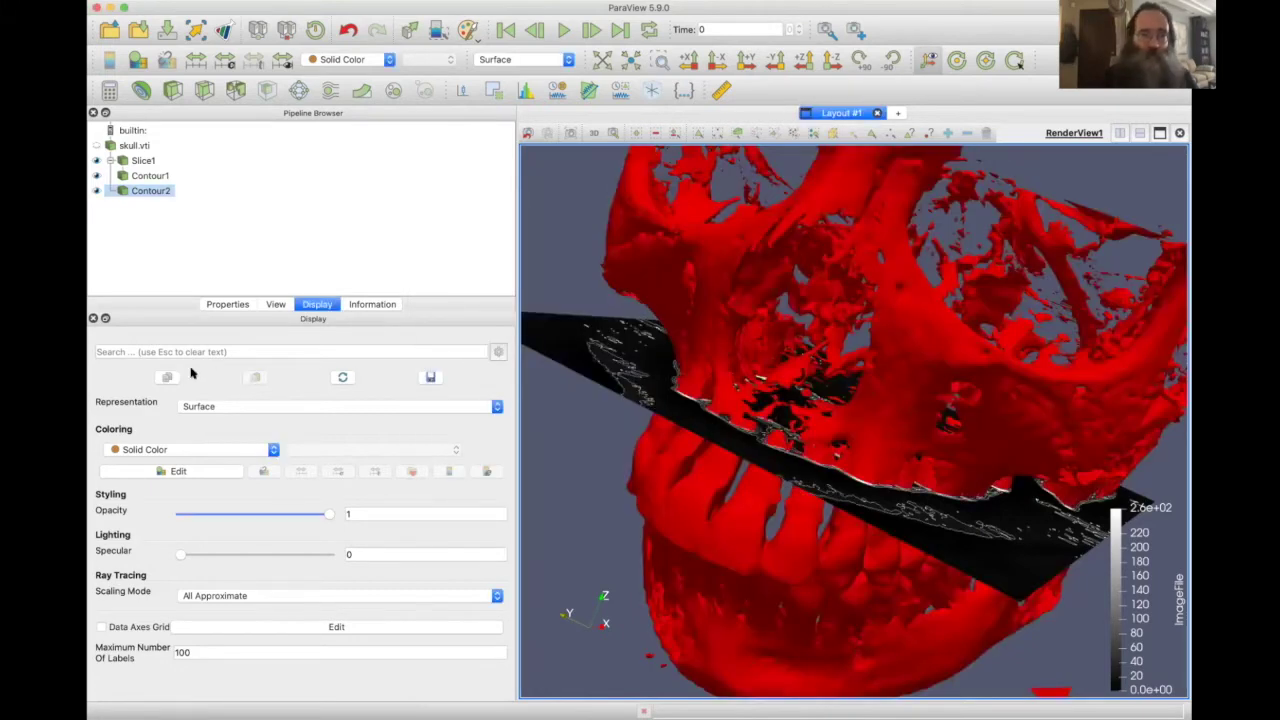
Change the solid color of the skull surface Contour2 to white (#ffffff)
click(153, 450)
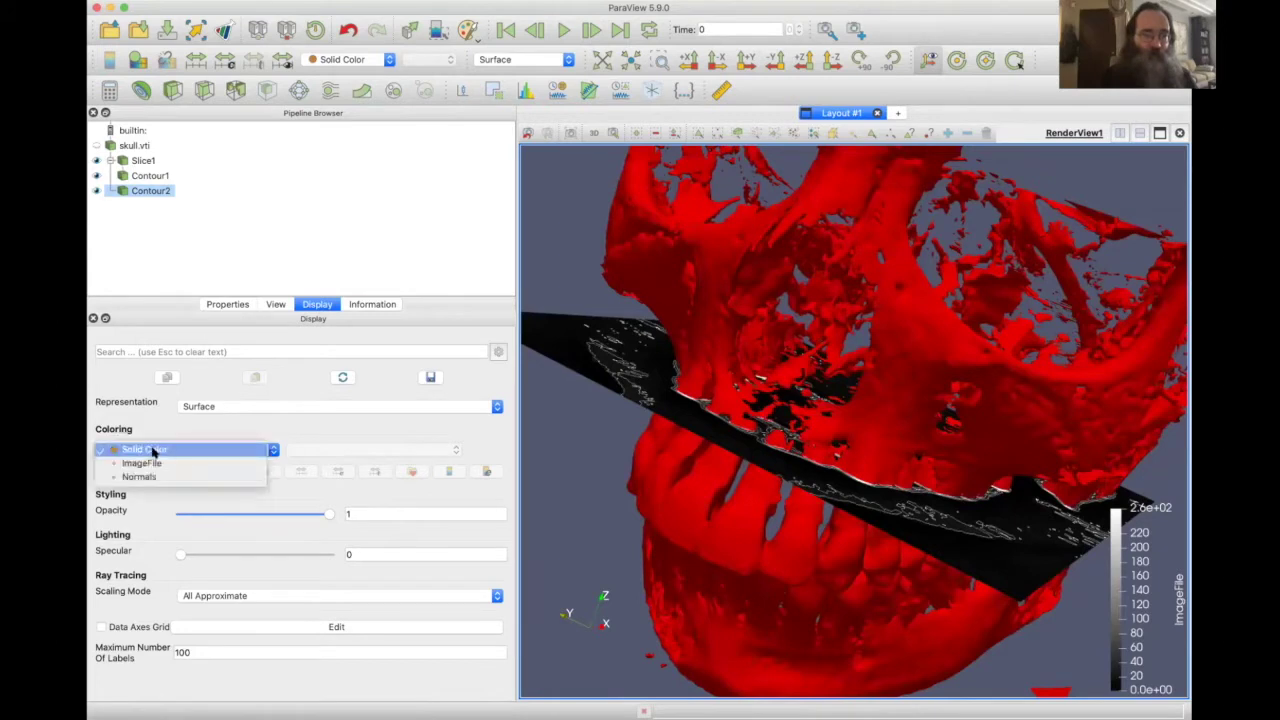
click(157, 442)
click(170, 471)
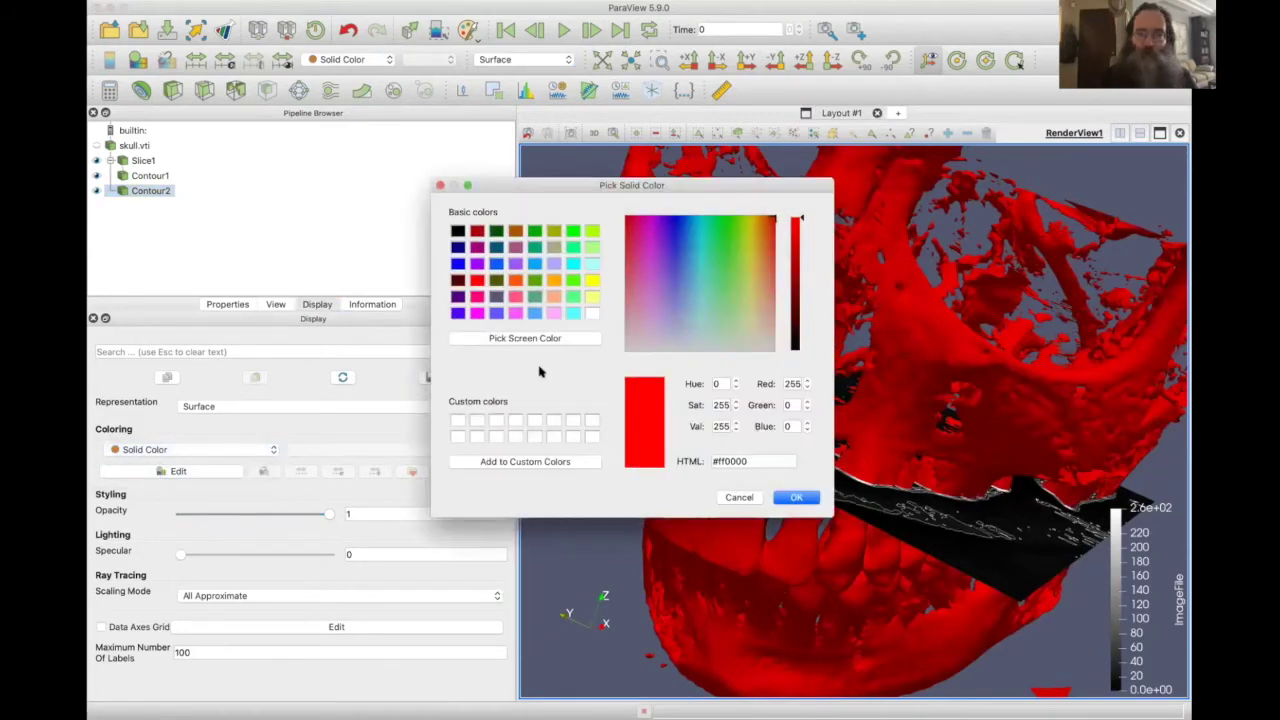
click(591, 313)
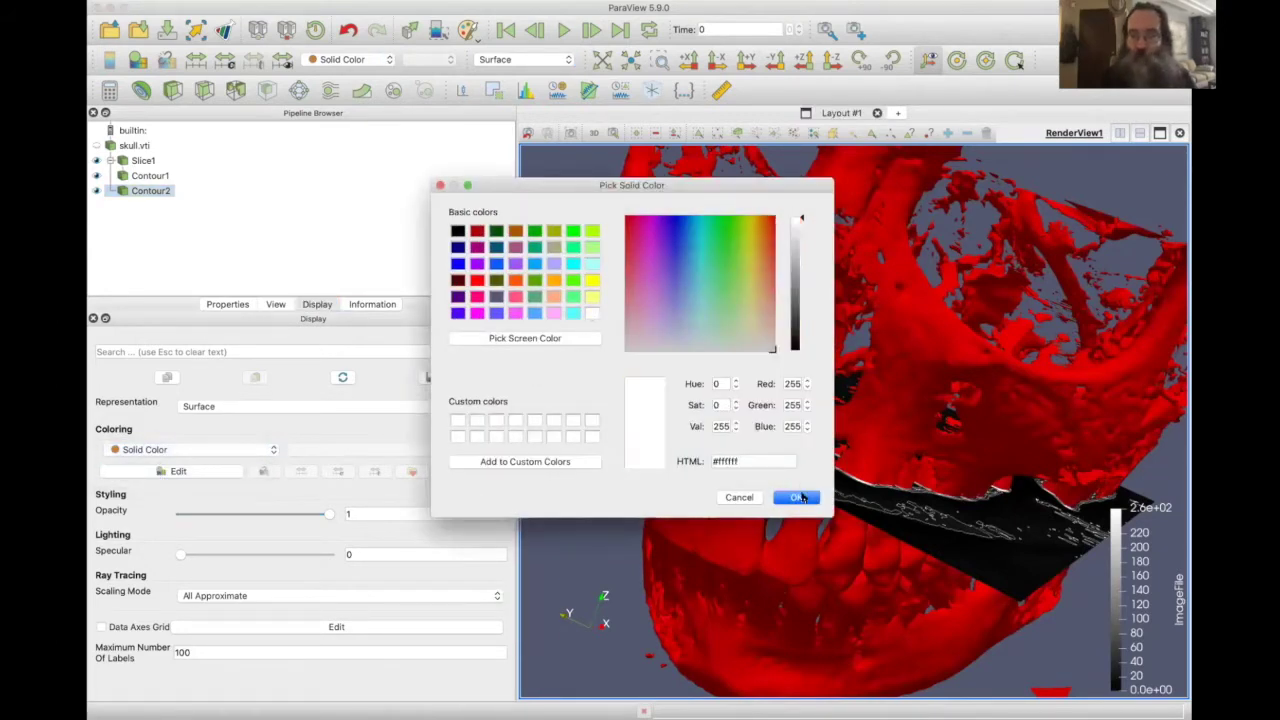
click(796, 497)
drag(938, 449, 918, 450)
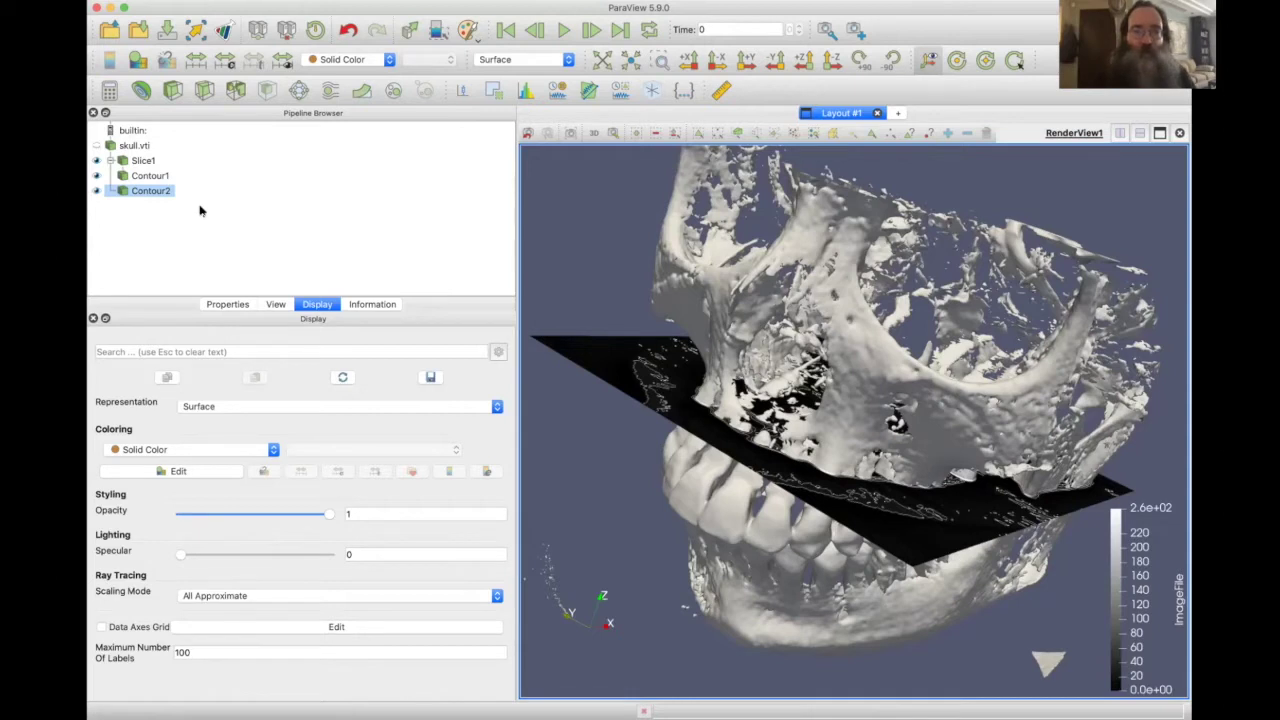
Add a Histogram filter to skull.vti with a bin count of 128, apply it and inspect the value distribution
click(137, 147)
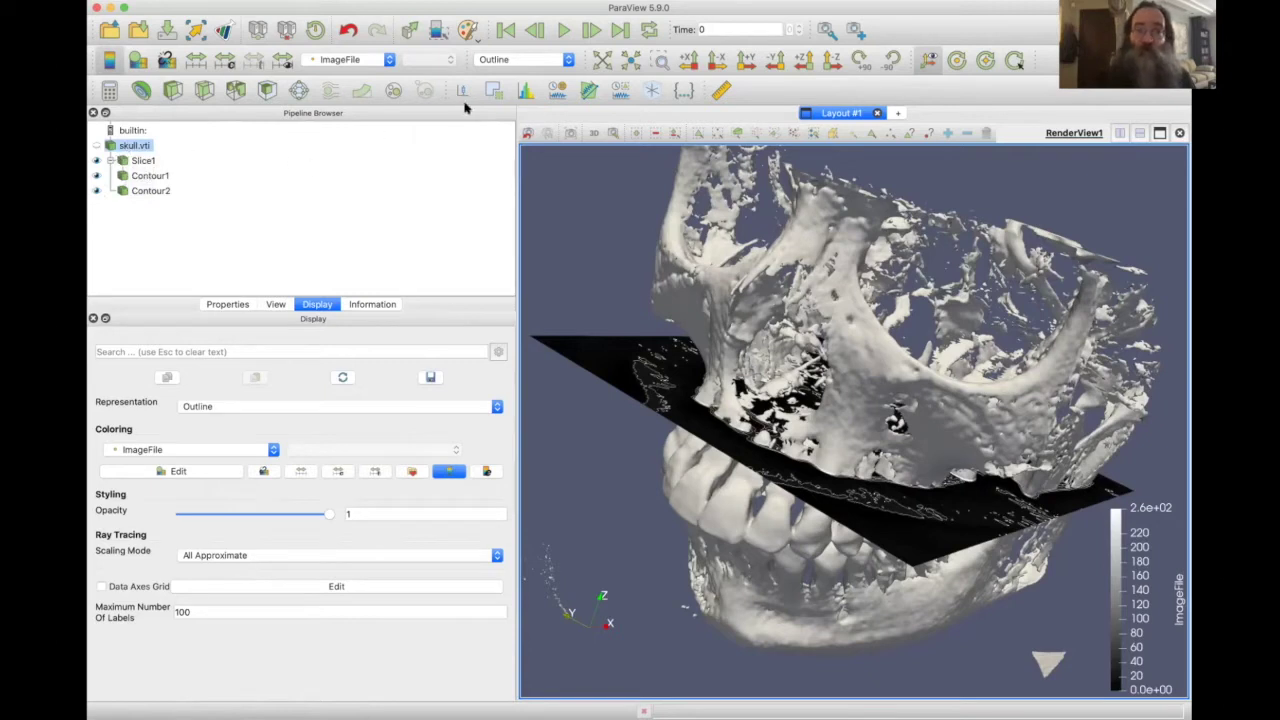
click(522, 92)
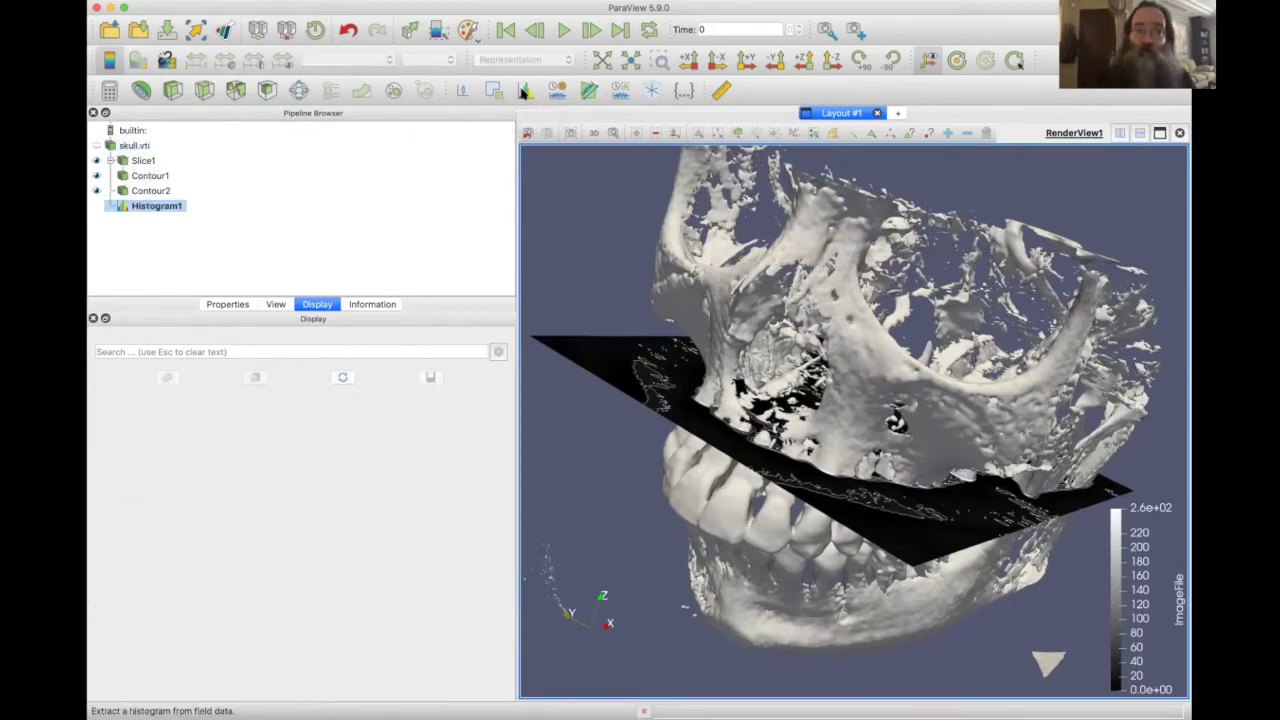
click(230, 304)
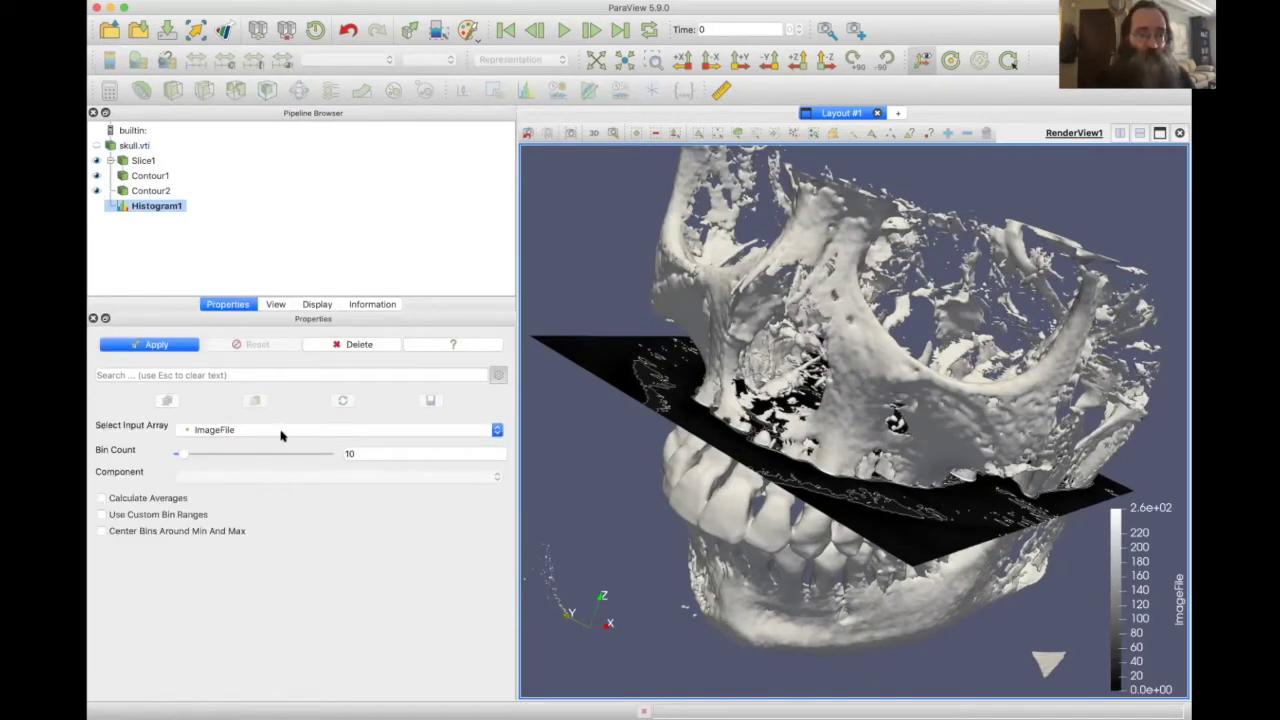
double_click(378, 453)
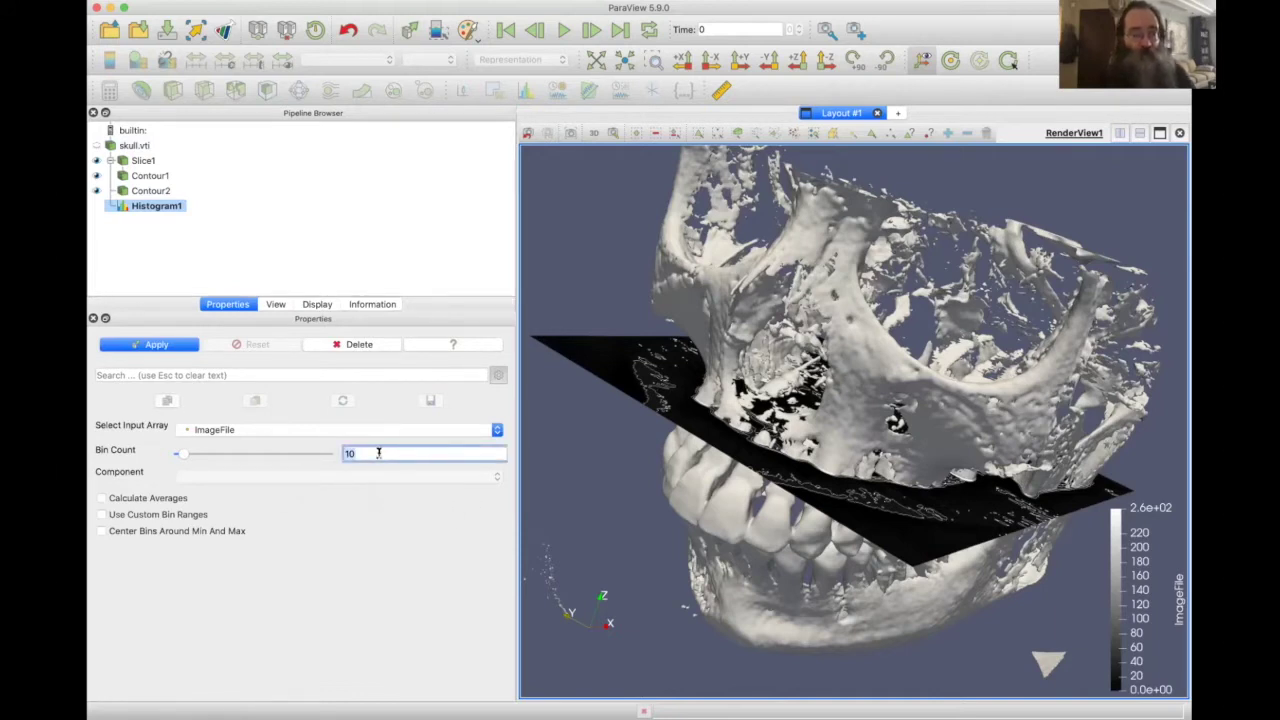
text(128)
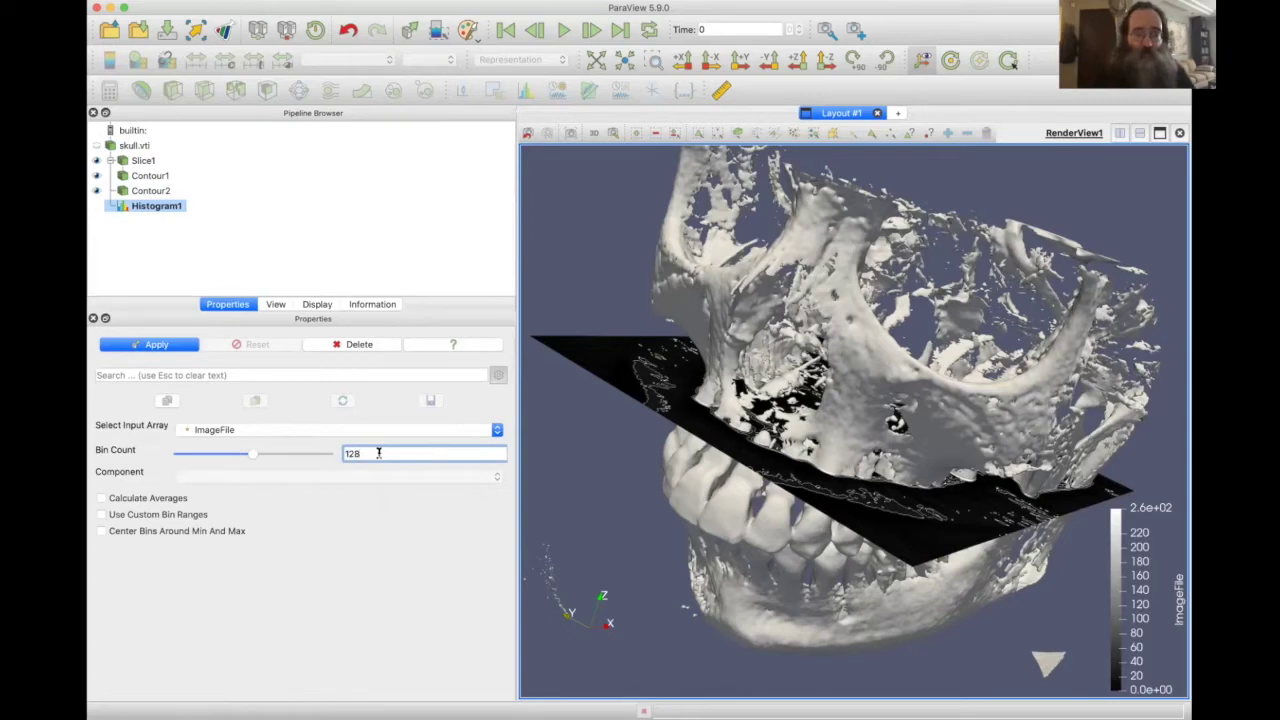
click(177, 346)
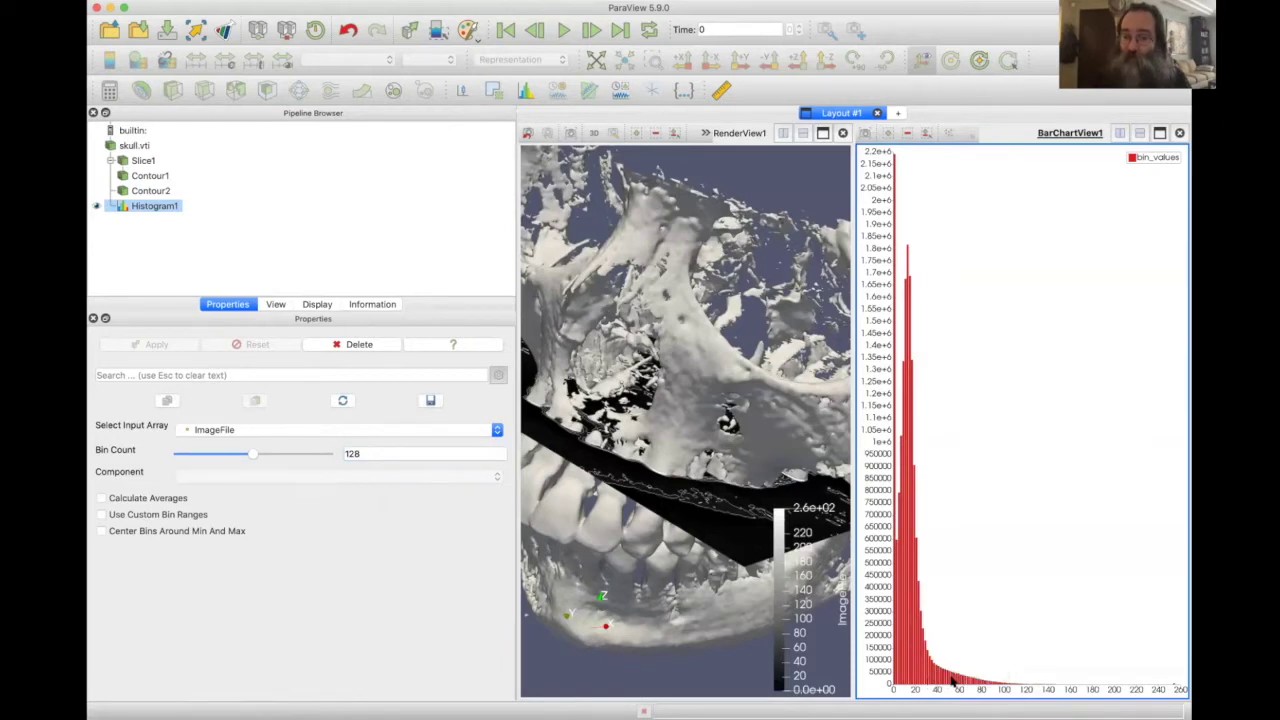
mouse_move(955, 688)
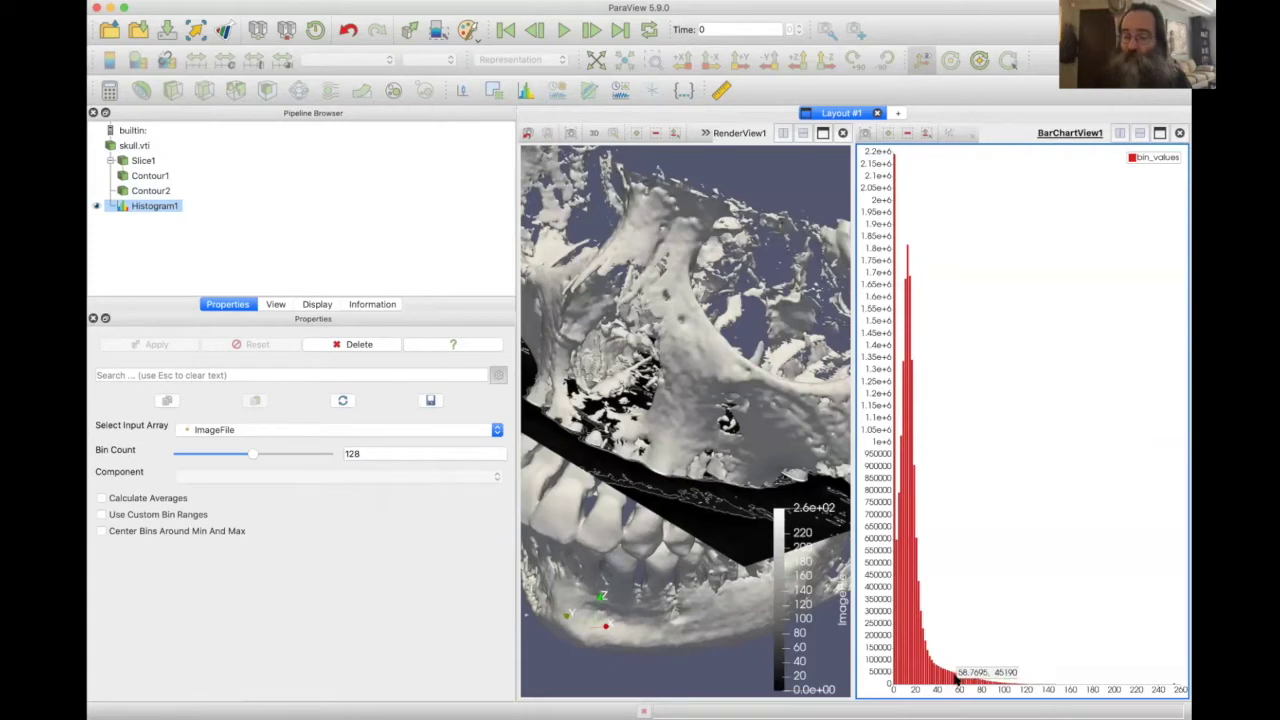
mouse_move(912, 658)
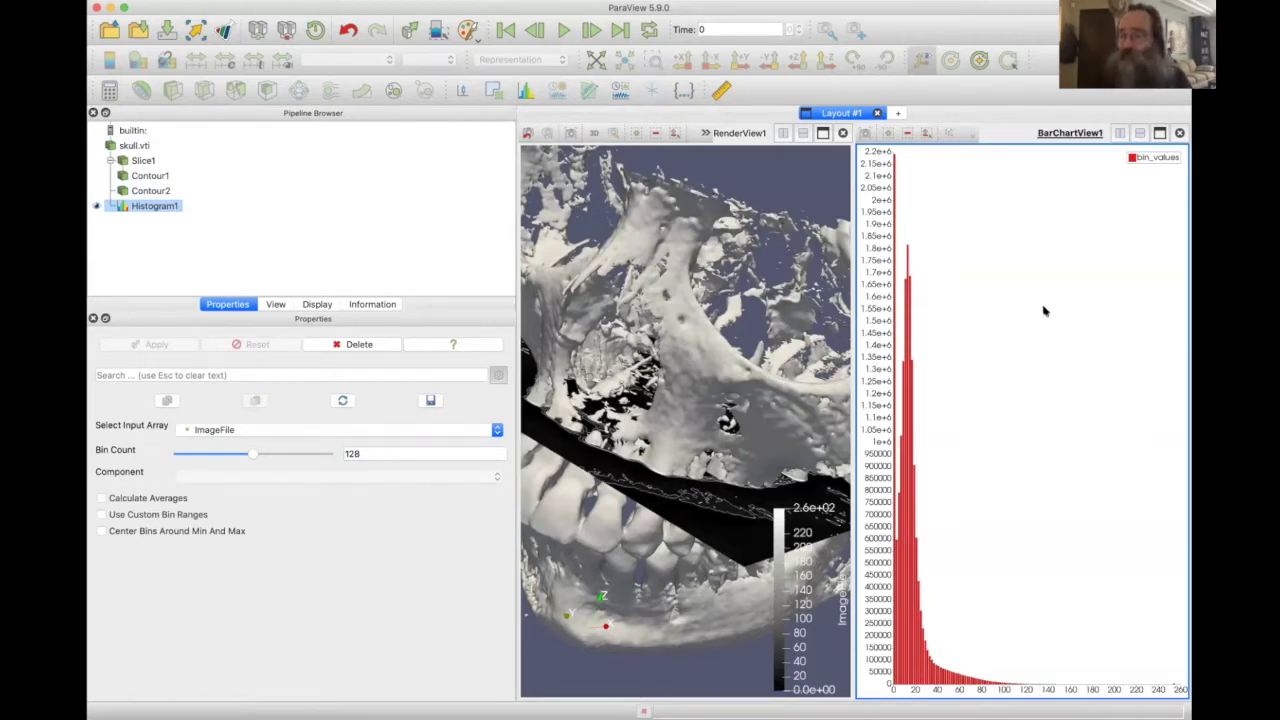
Split the bar chart view into two stacked views and apply a Histogram filter with 128 bins to Slice1 in the new one
click(1140, 134)
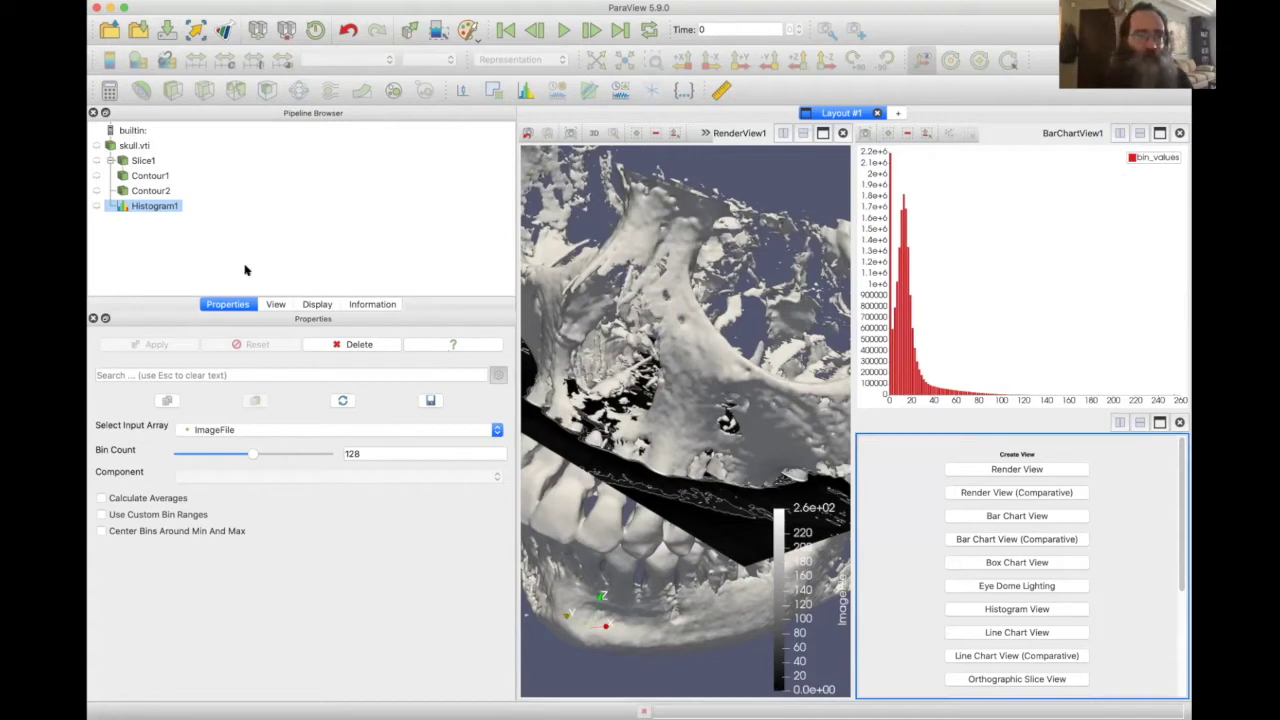
click(142, 162)
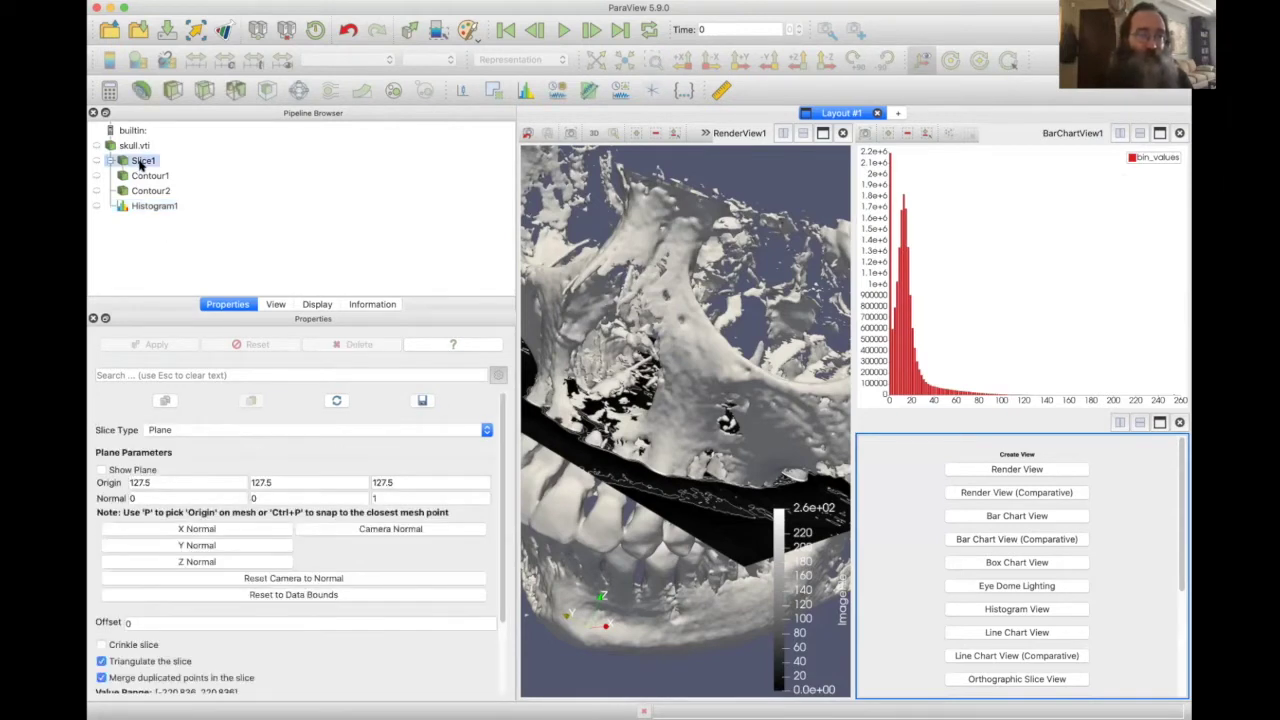
click(141, 91)
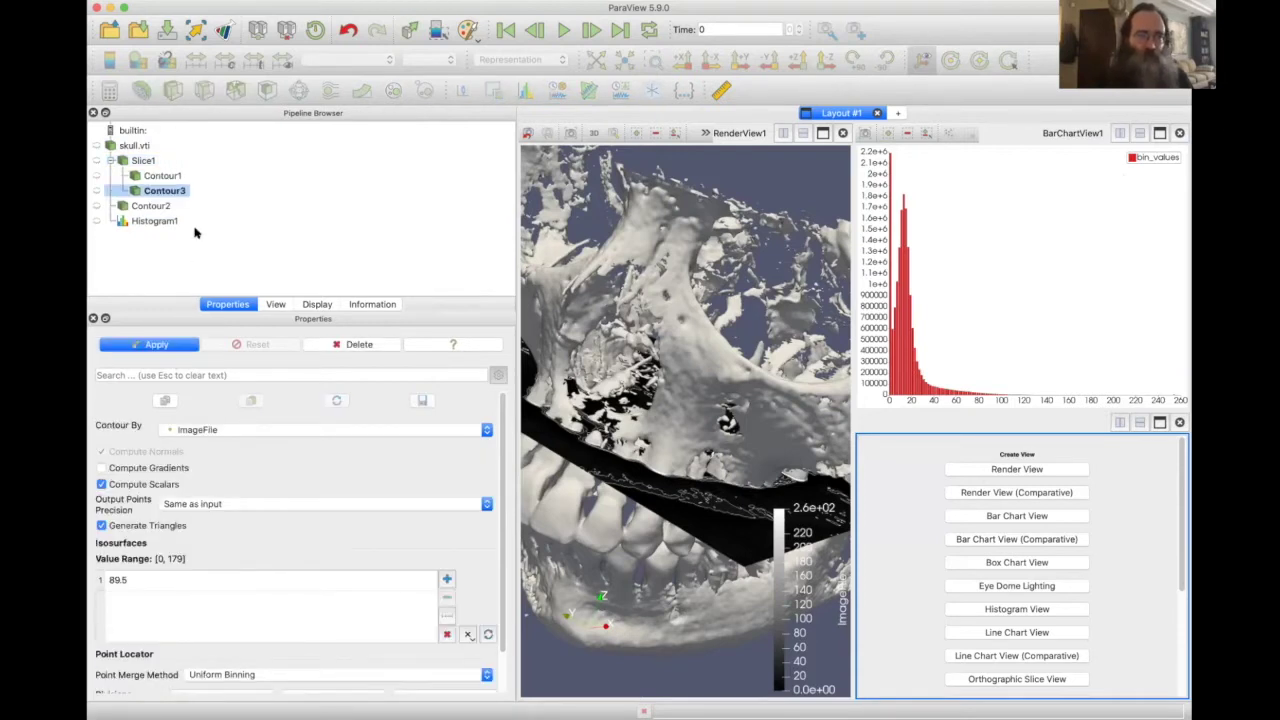
click(337, 346)
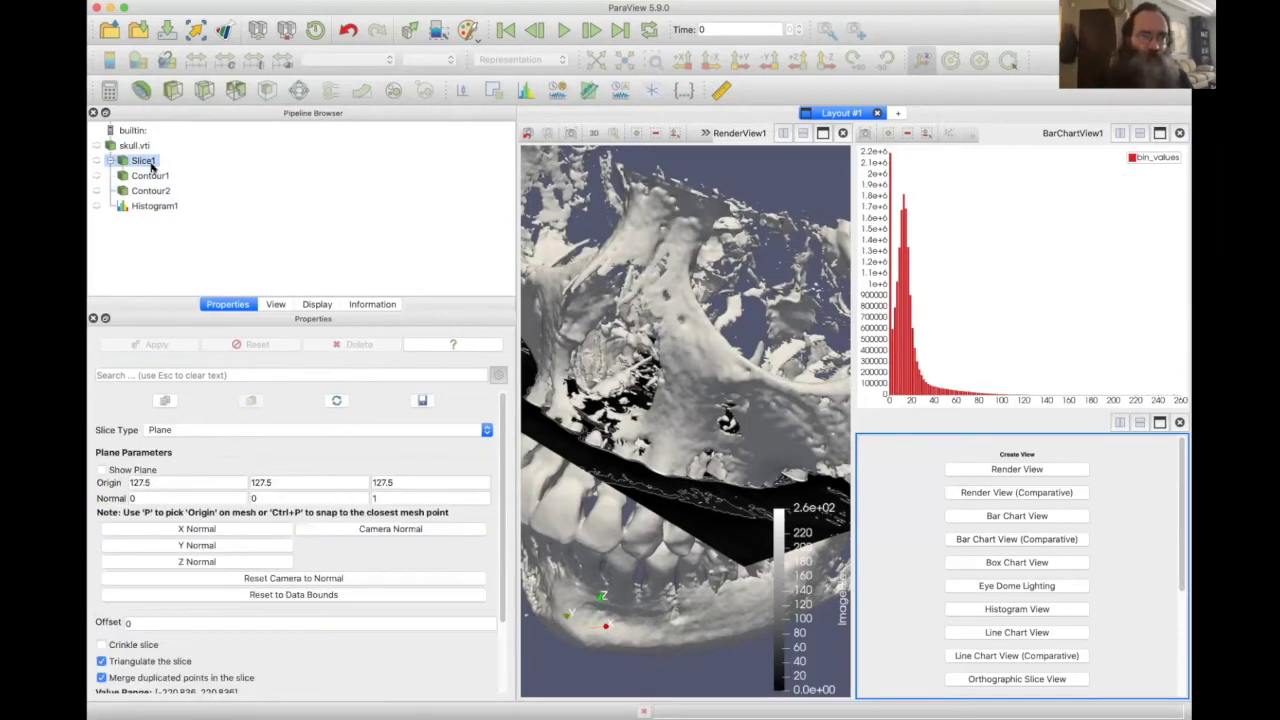
click(525, 92)
double_click(388, 453)
text(128)
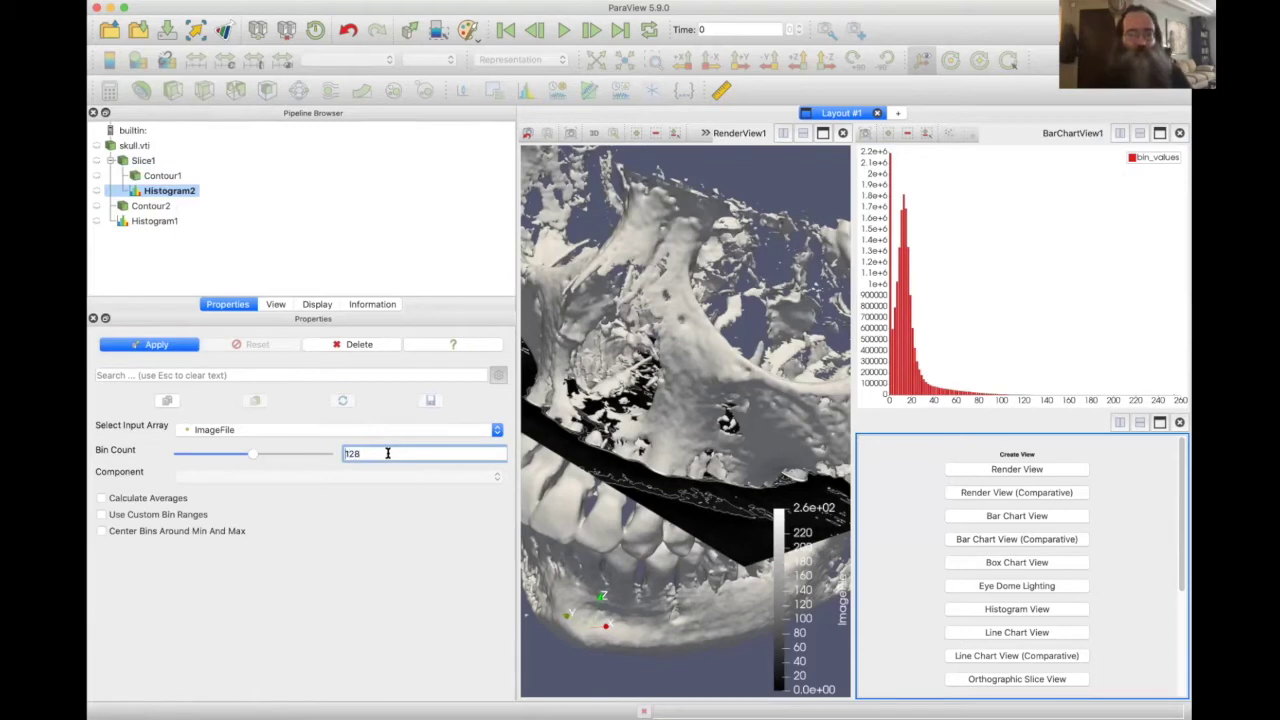
click(183, 346)
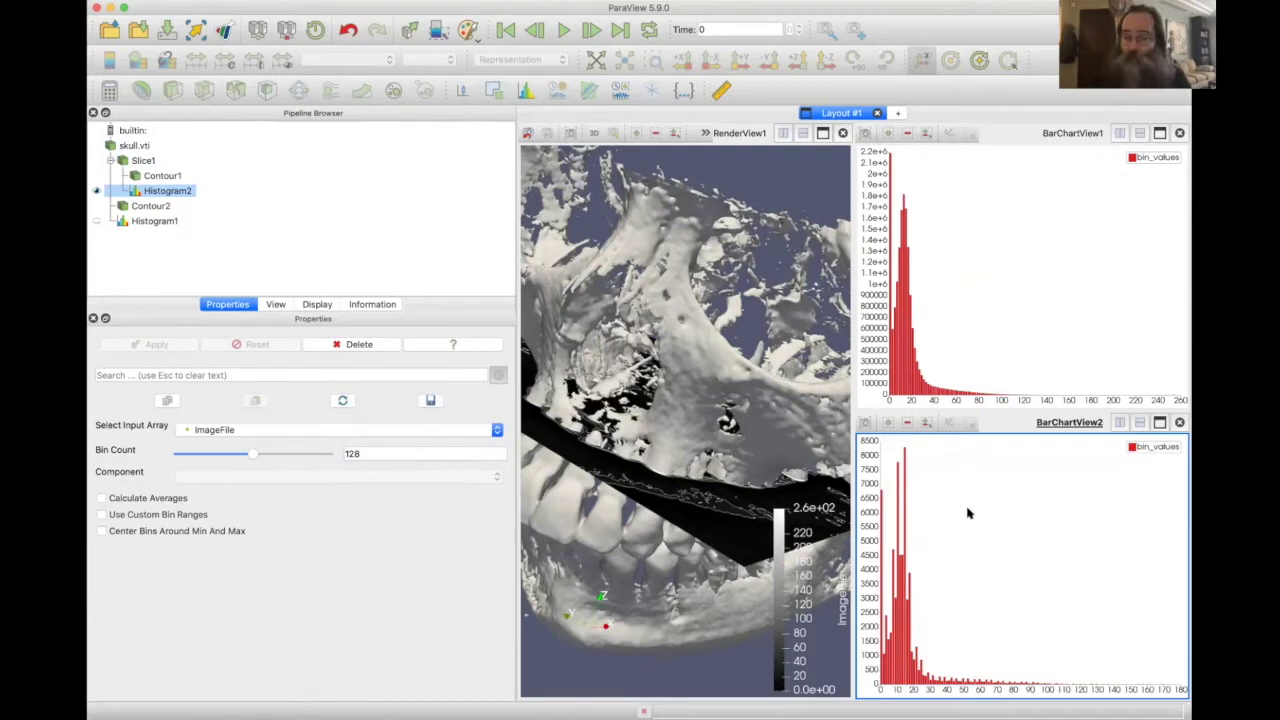
Show the plane of Slice1 in the render view, reposition it through the skull and apply the change
click(144, 161)
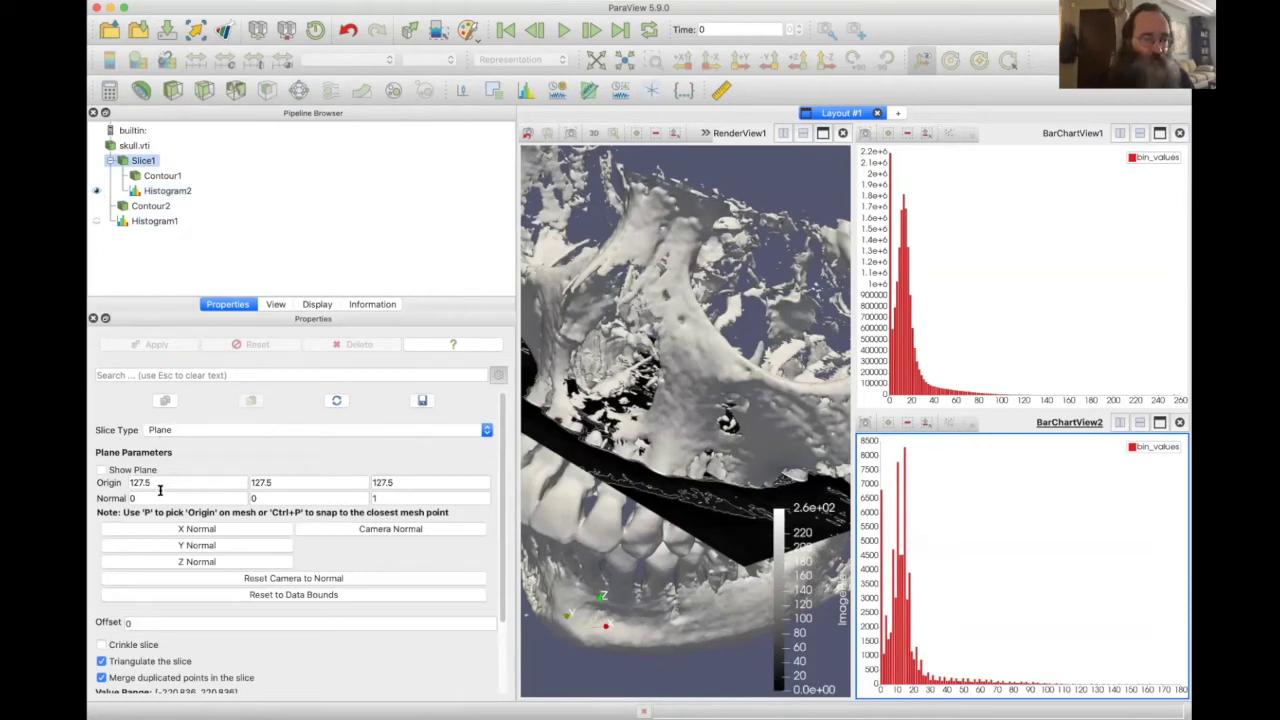
scroll(262, 446, down, 1)
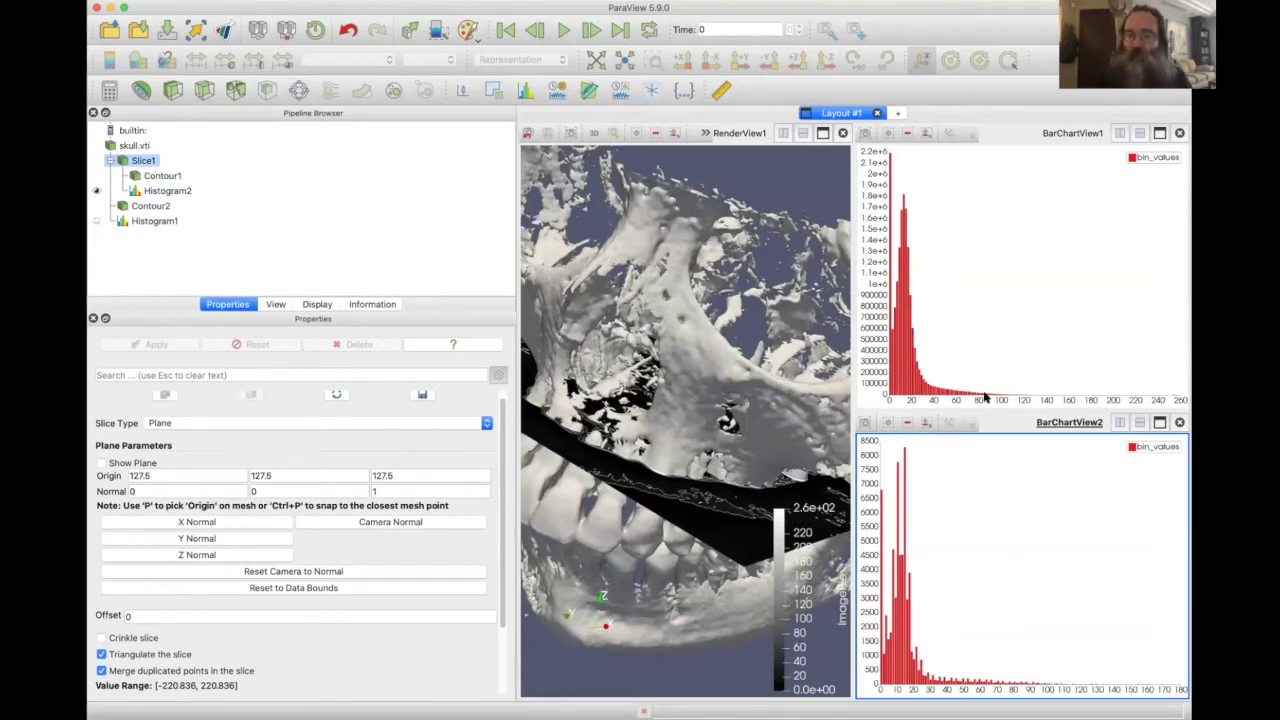
click(753, 185)
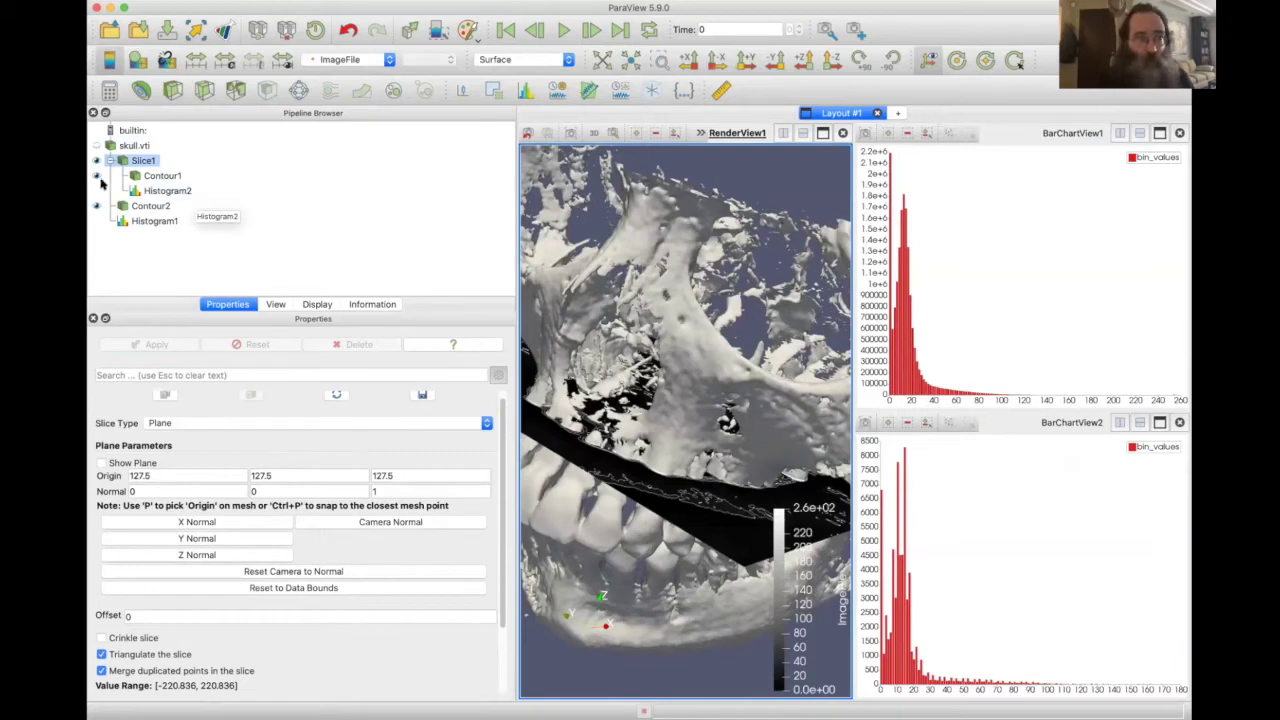
click(104, 463)
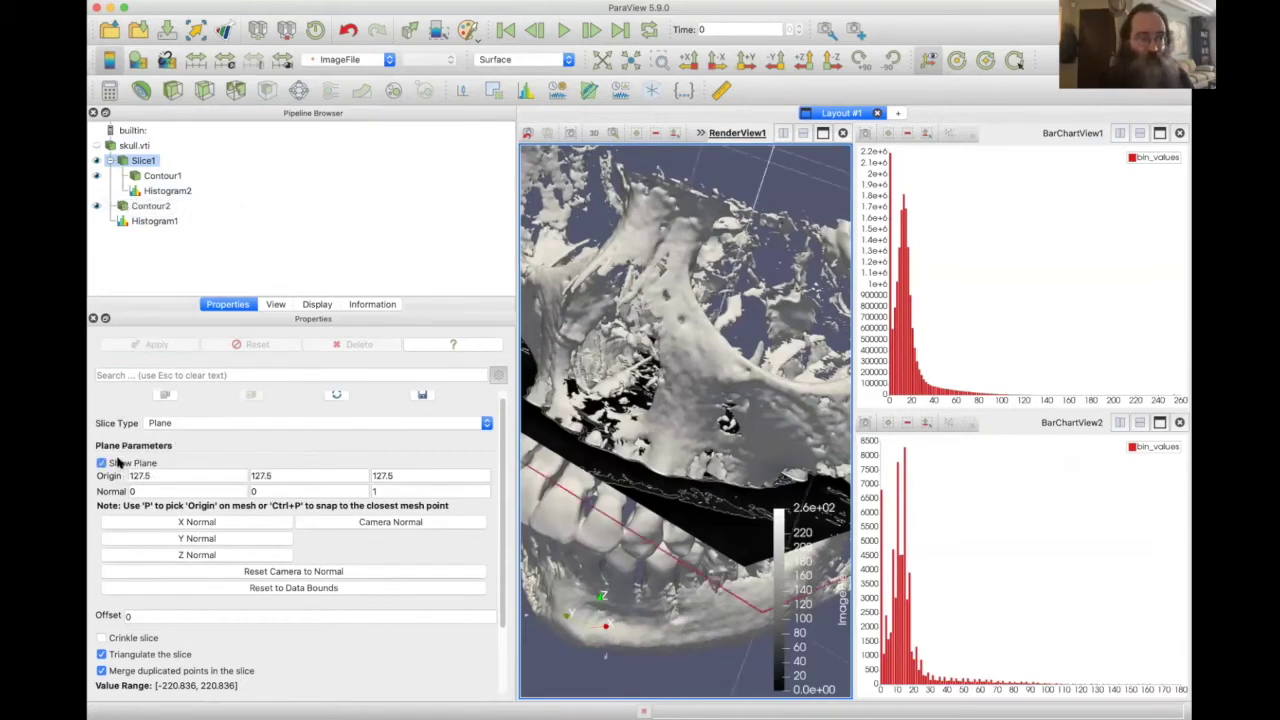
drag(683, 573, 765, 449)
click(170, 347)
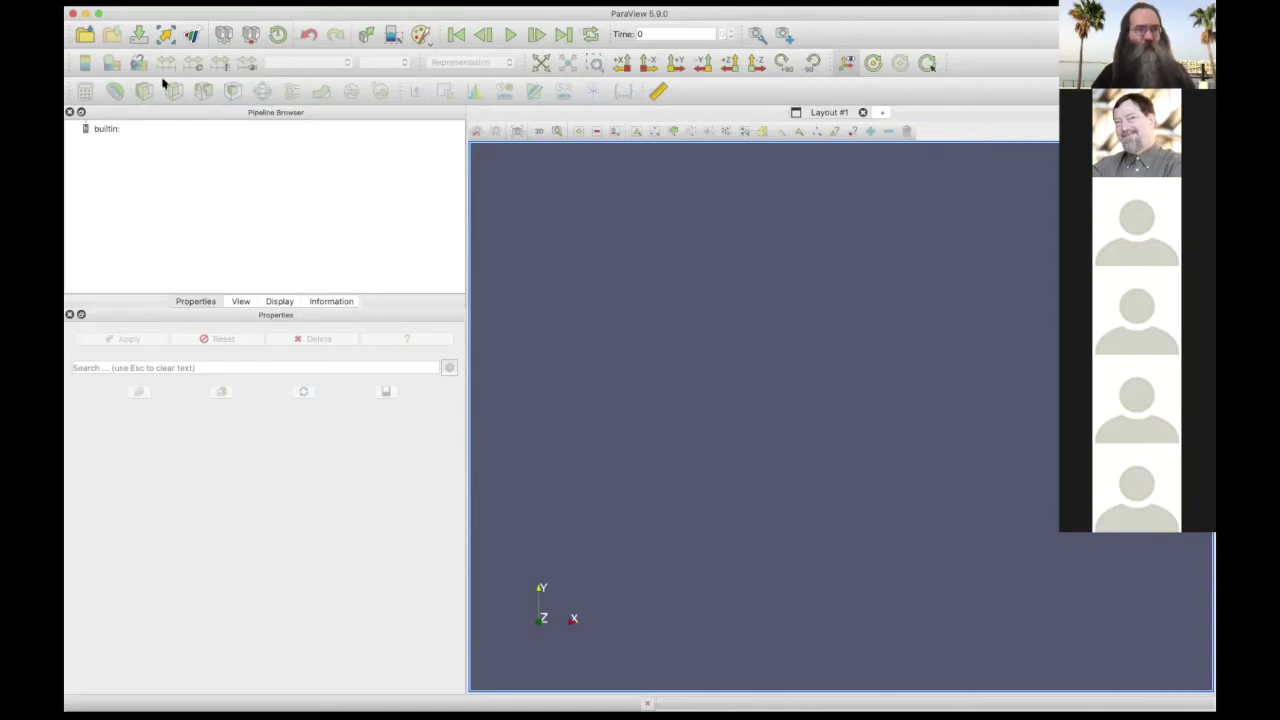
Review the Properties Panel Mode choices among the advanced general settings, and close the settings without saving
click(130, 1)
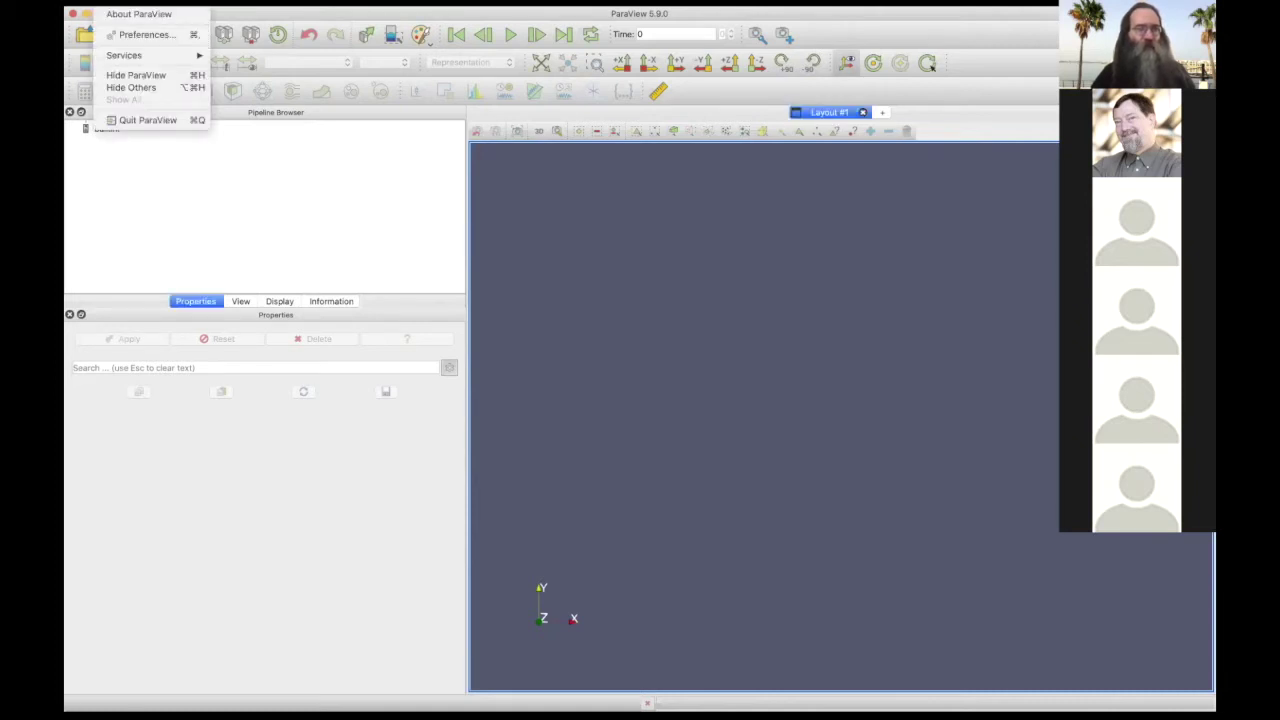
click(137, 35)
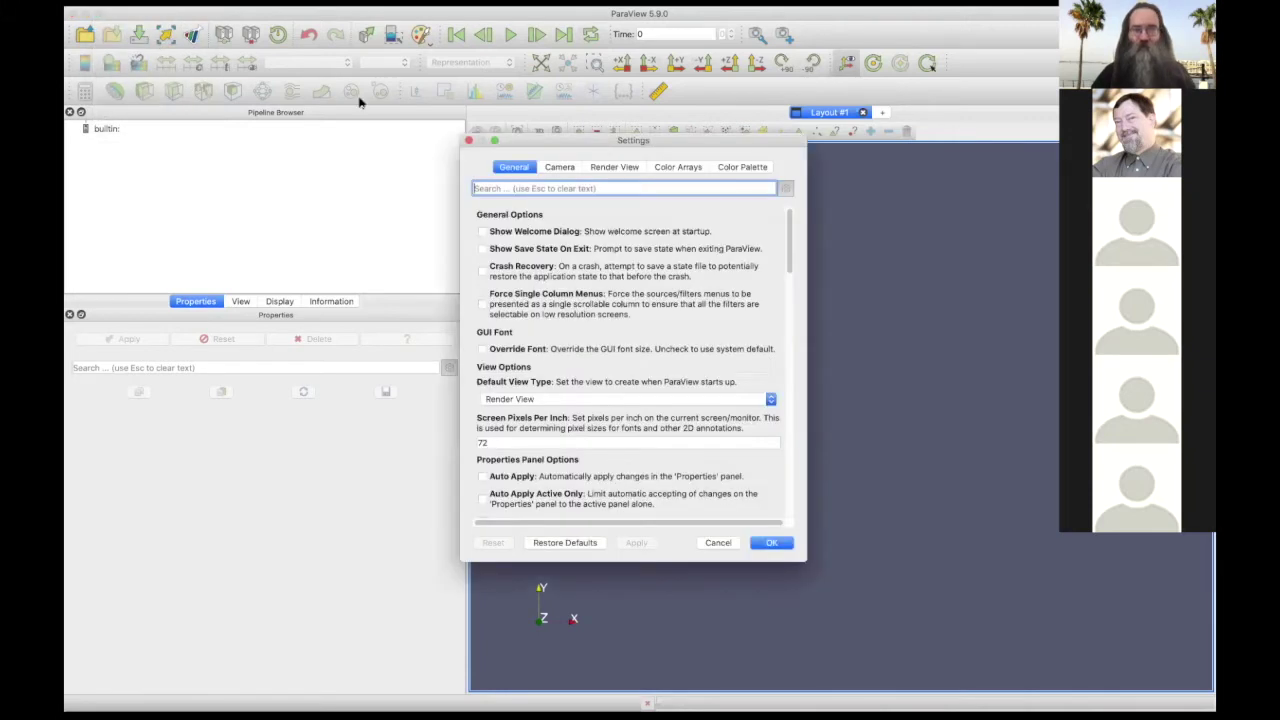
click(785, 189)
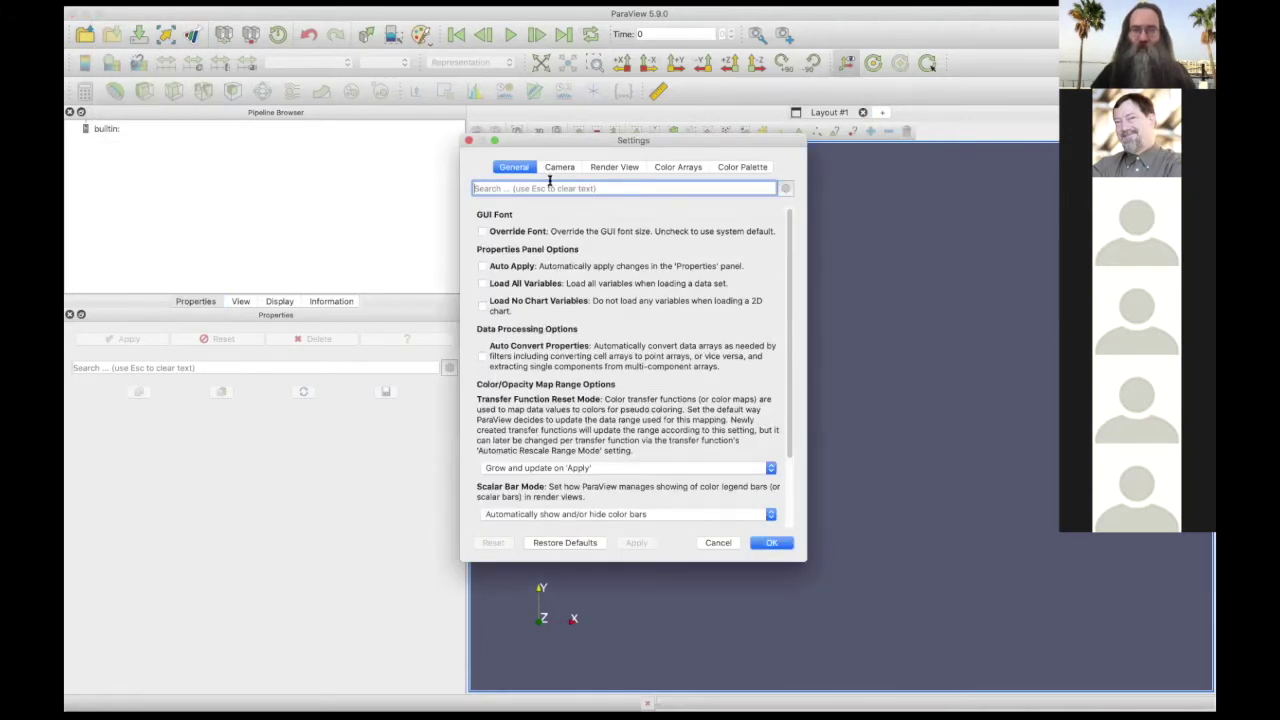
click(785, 190)
scroll(757, 289, down, 2)
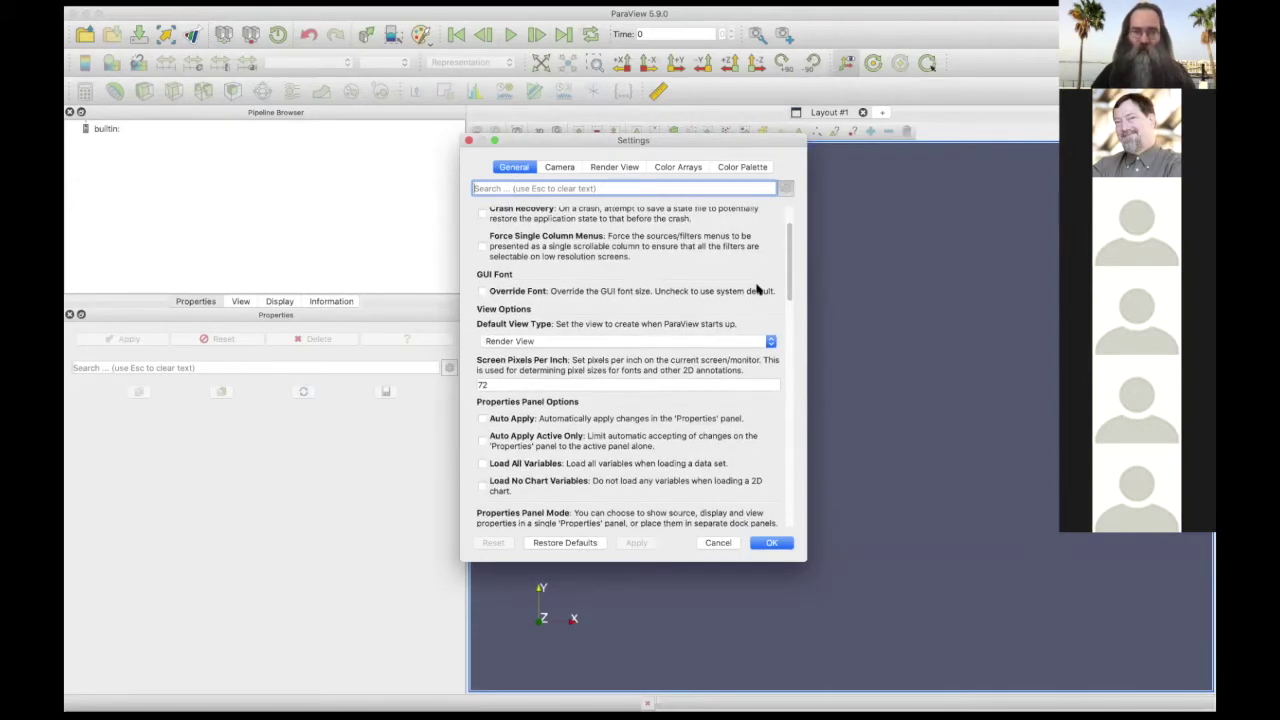
scroll(757, 289, down, 5)
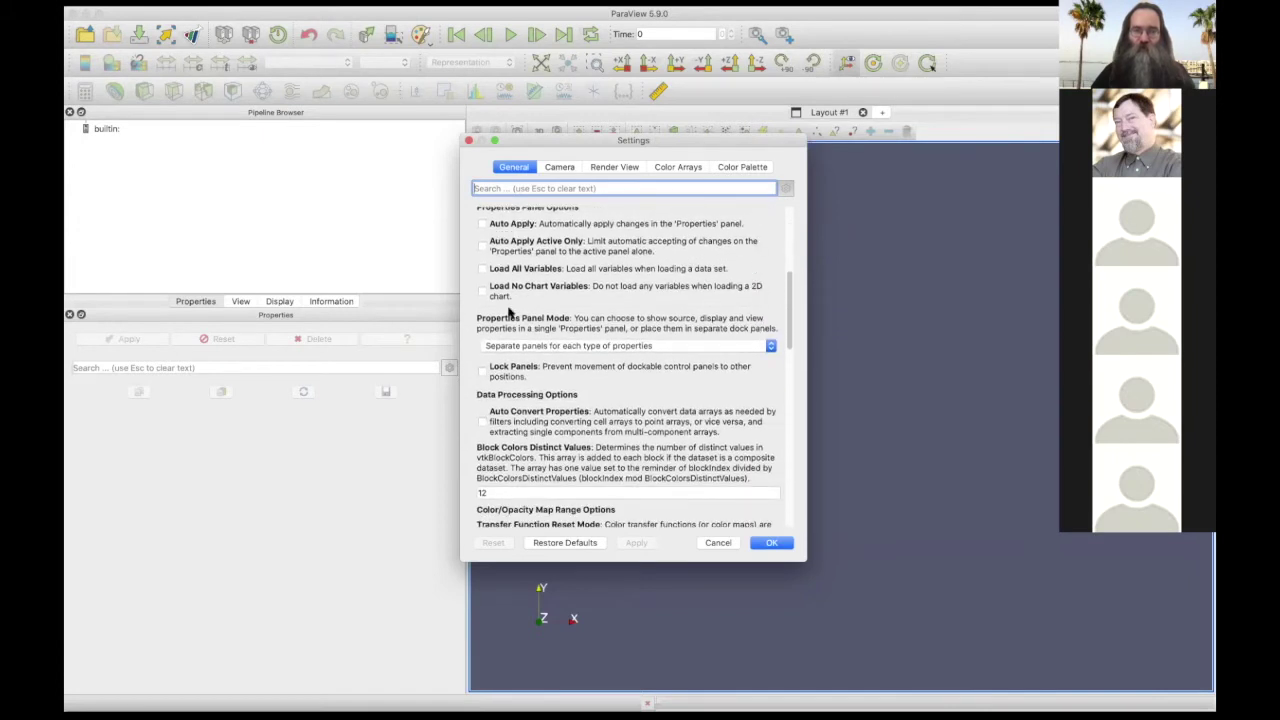
click(576, 347)
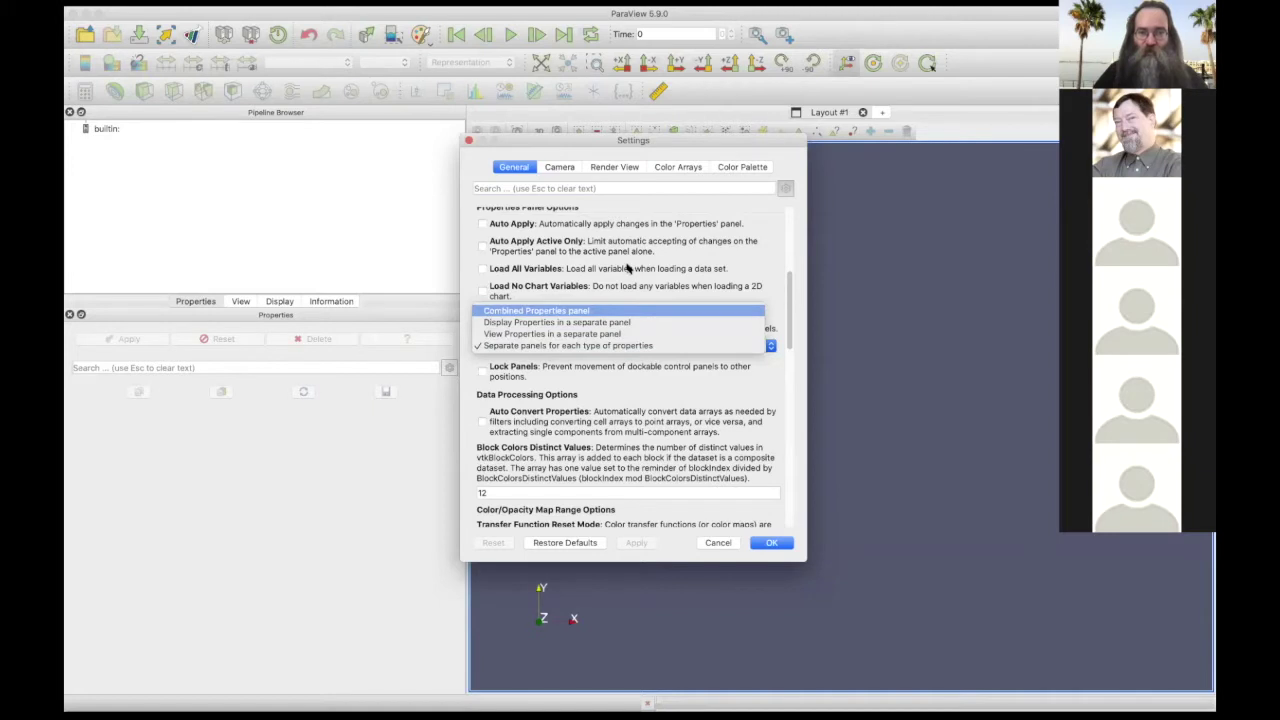
click(629, 268)
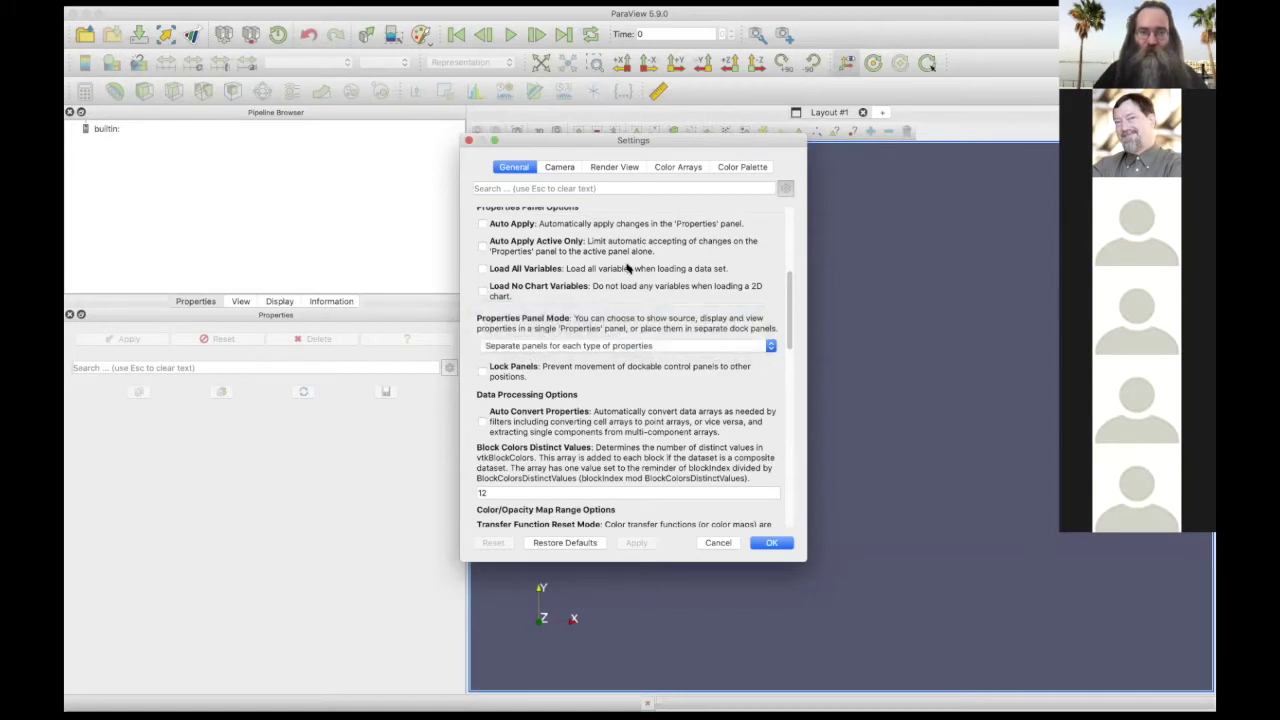
click(717, 543)
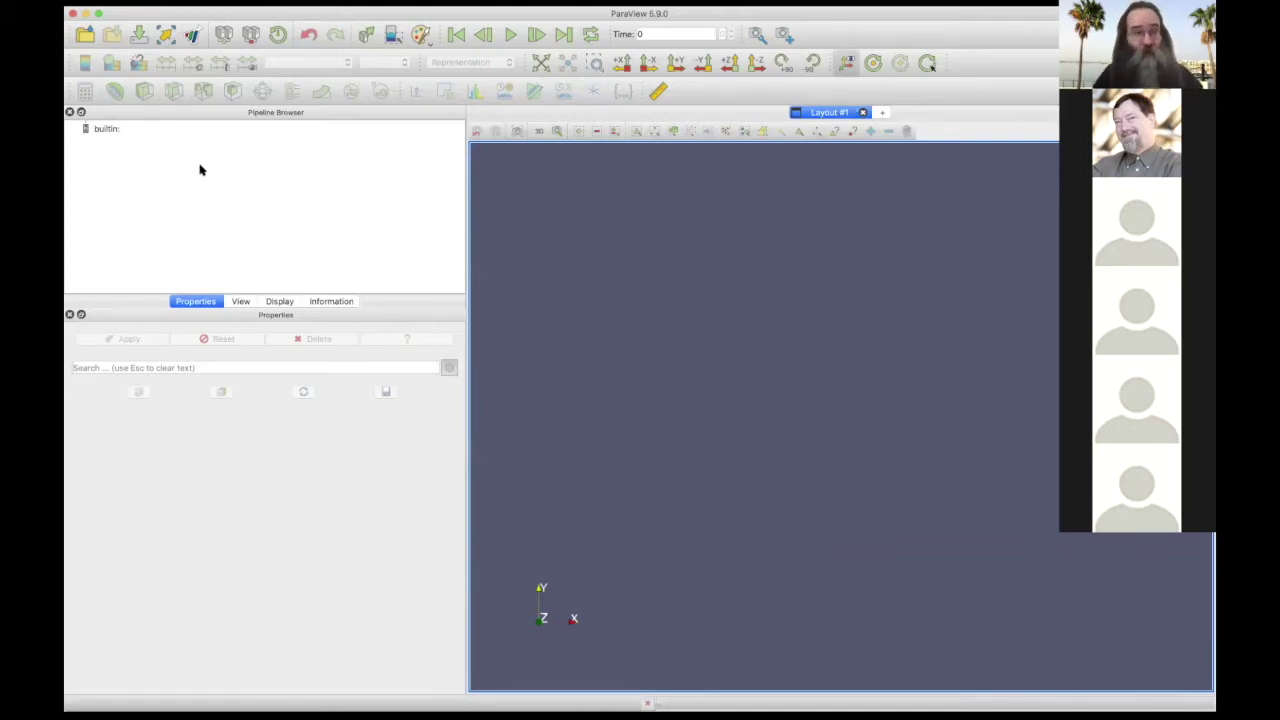
Open skull.vti from the datasets folder and apply it with the ImageFile array loaded
click(86, 36)
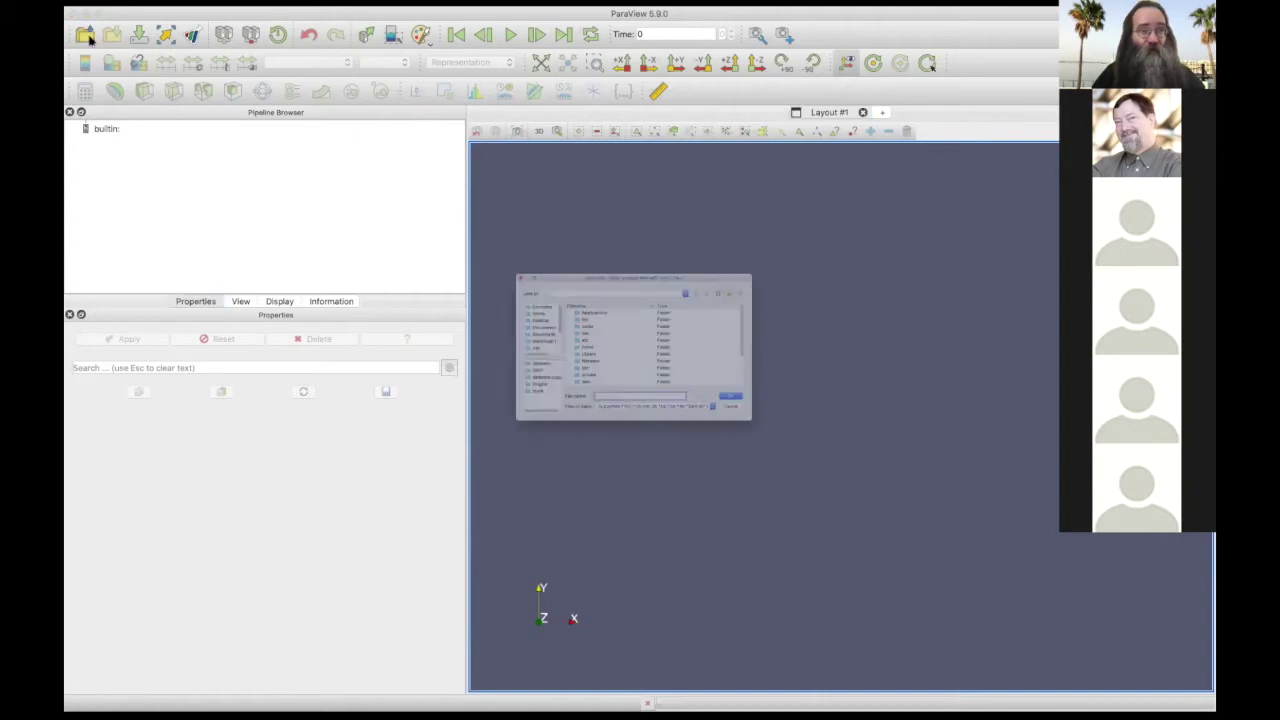
click(463, 378)
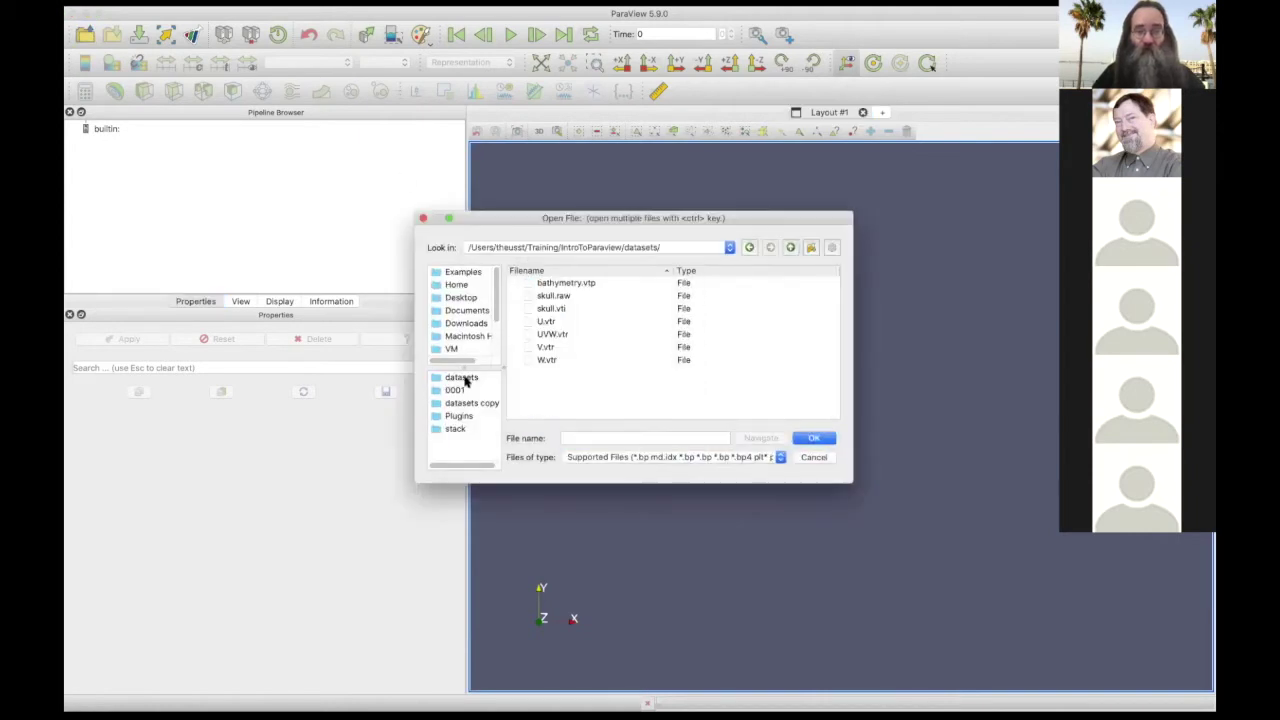
double_click(553, 310)
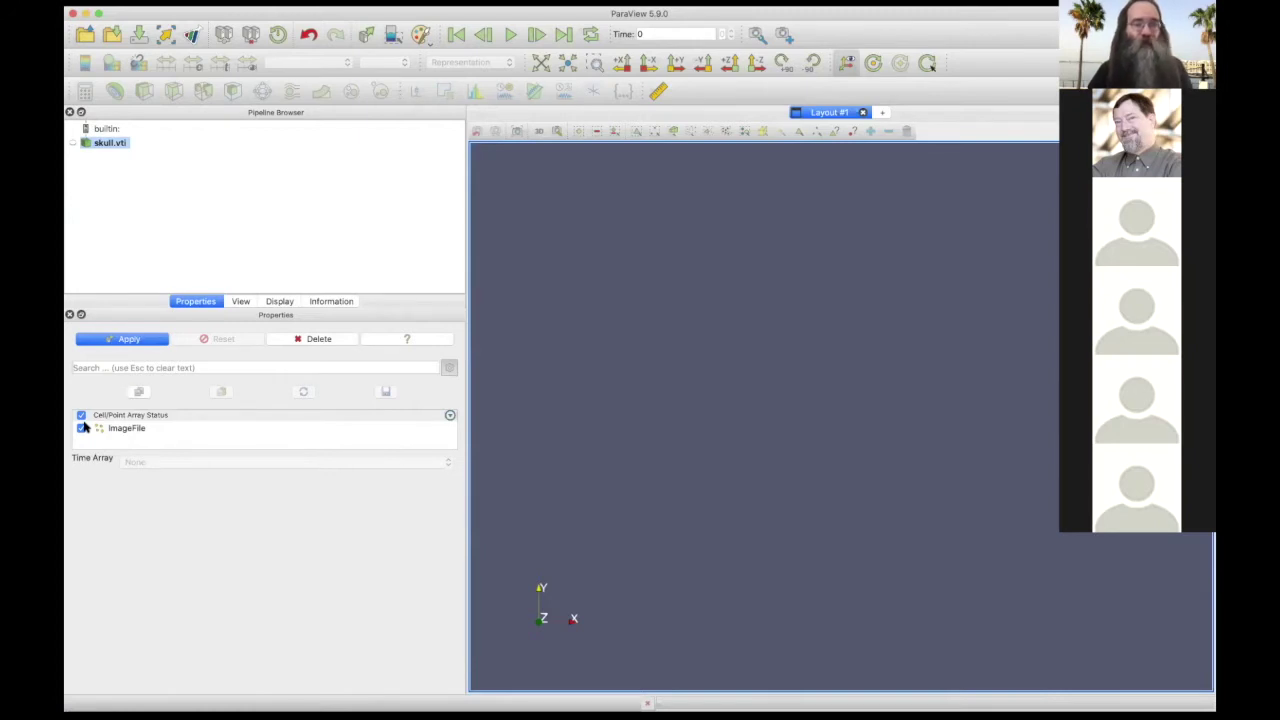
click(125, 340)
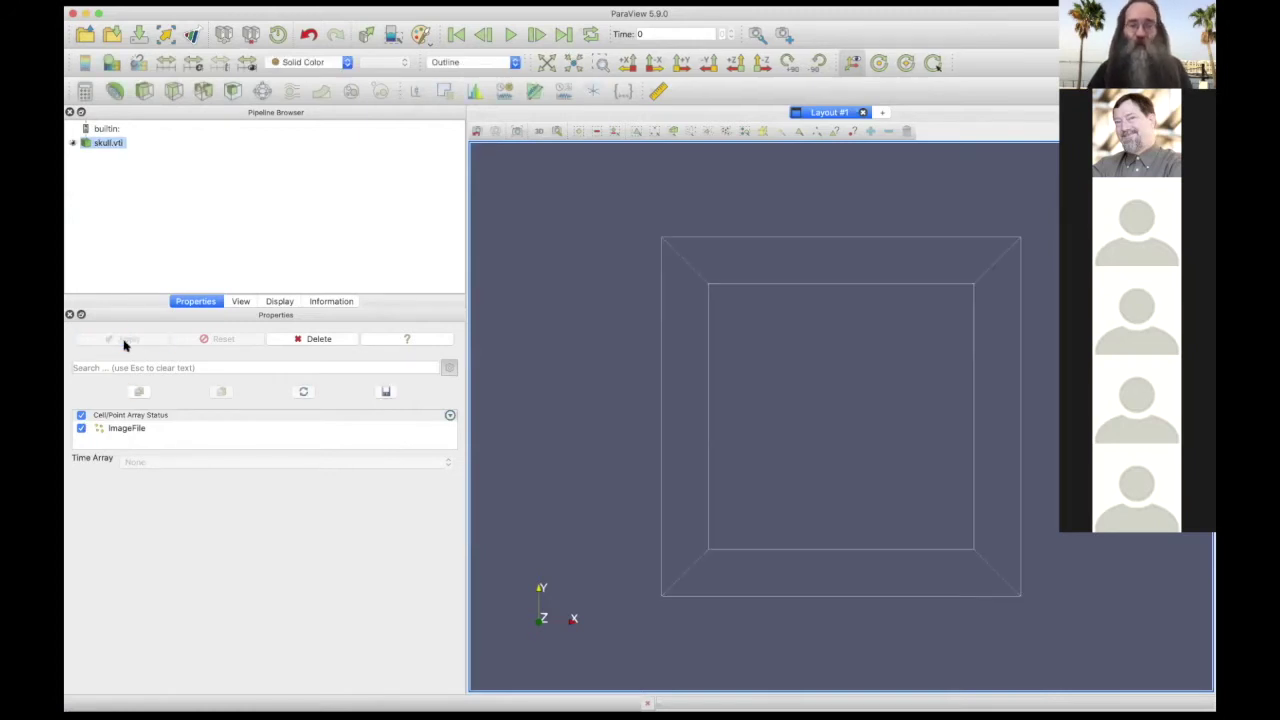
Add a Contour filter to skull.vti, contouring by ImageFile at an isosurface value of 58
drag(580, 383, 573, 300)
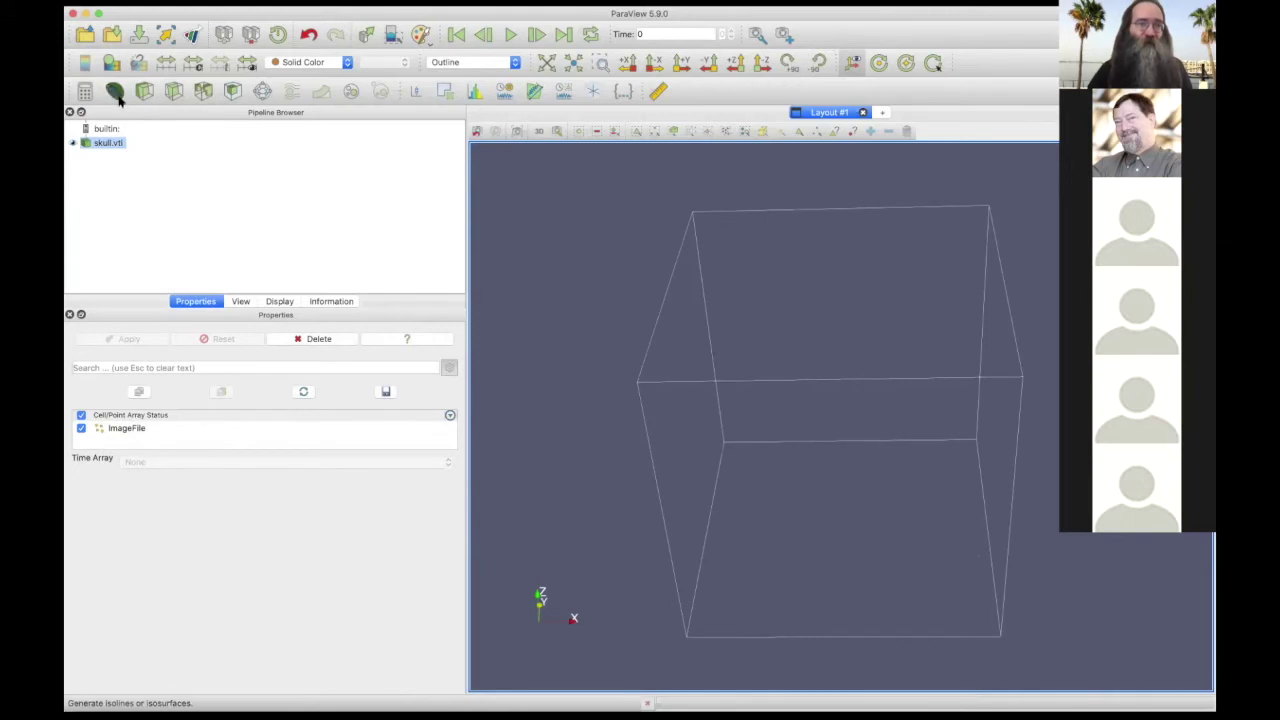
click(115, 90)
double_click(115, 563)
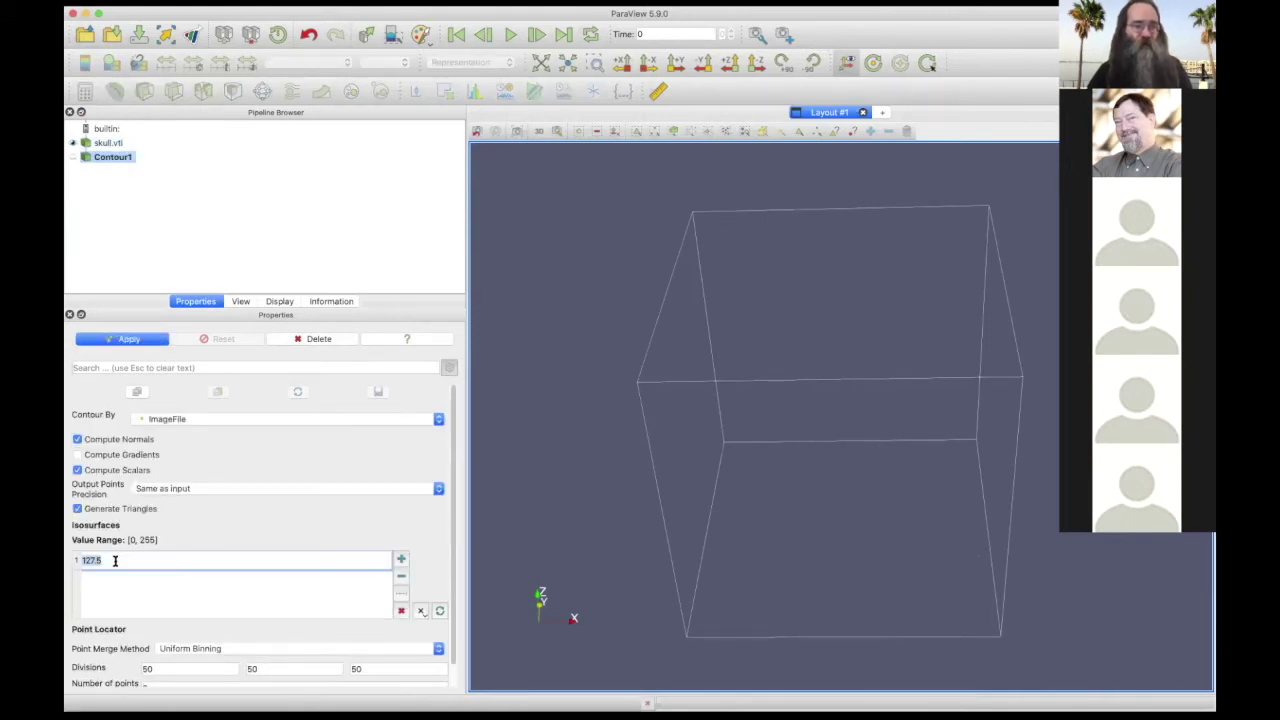
text(58)
key(Return)
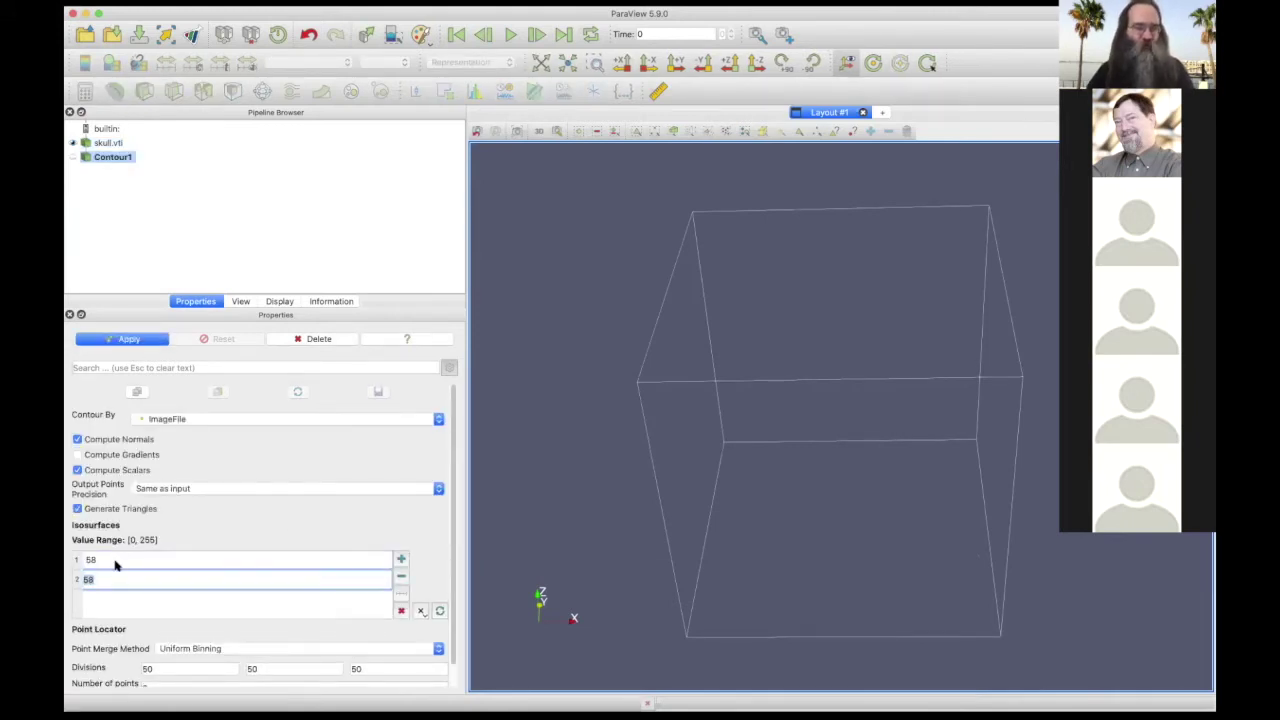
Turn off Compute Normals and Compute Scalars for Contour1 and apply the contour
click(110, 440)
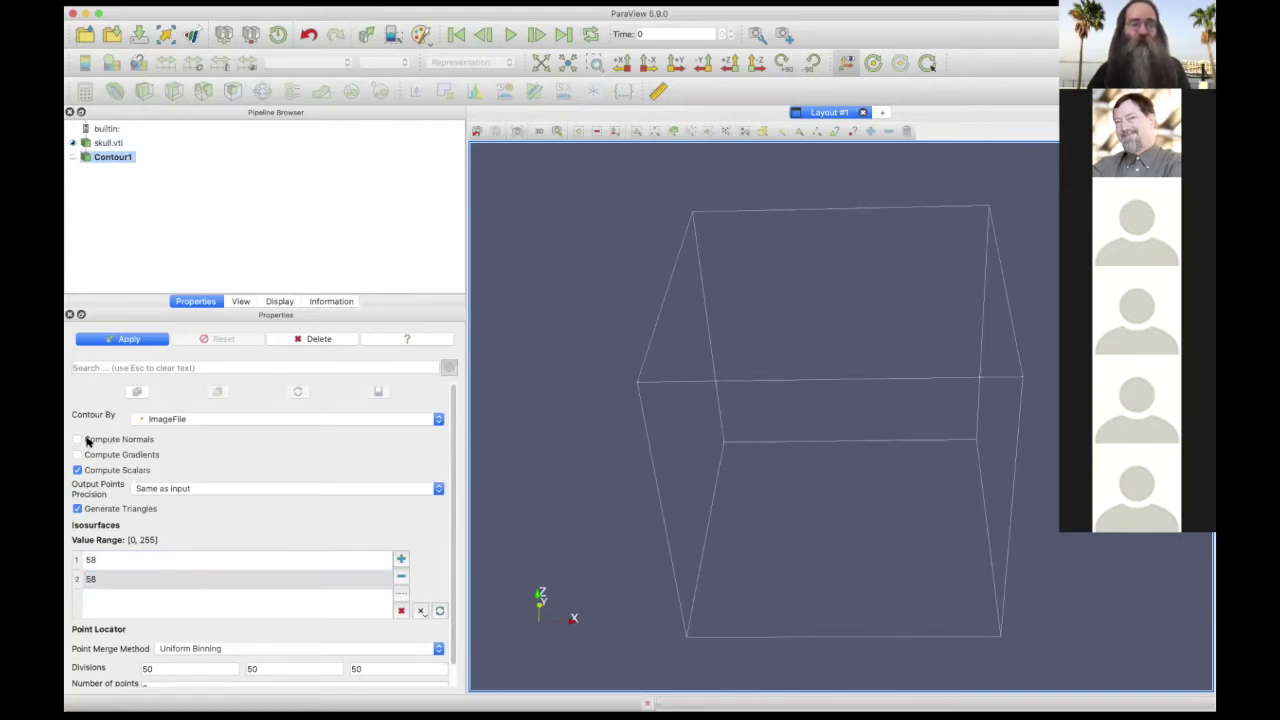
mouse_move(116, 444)
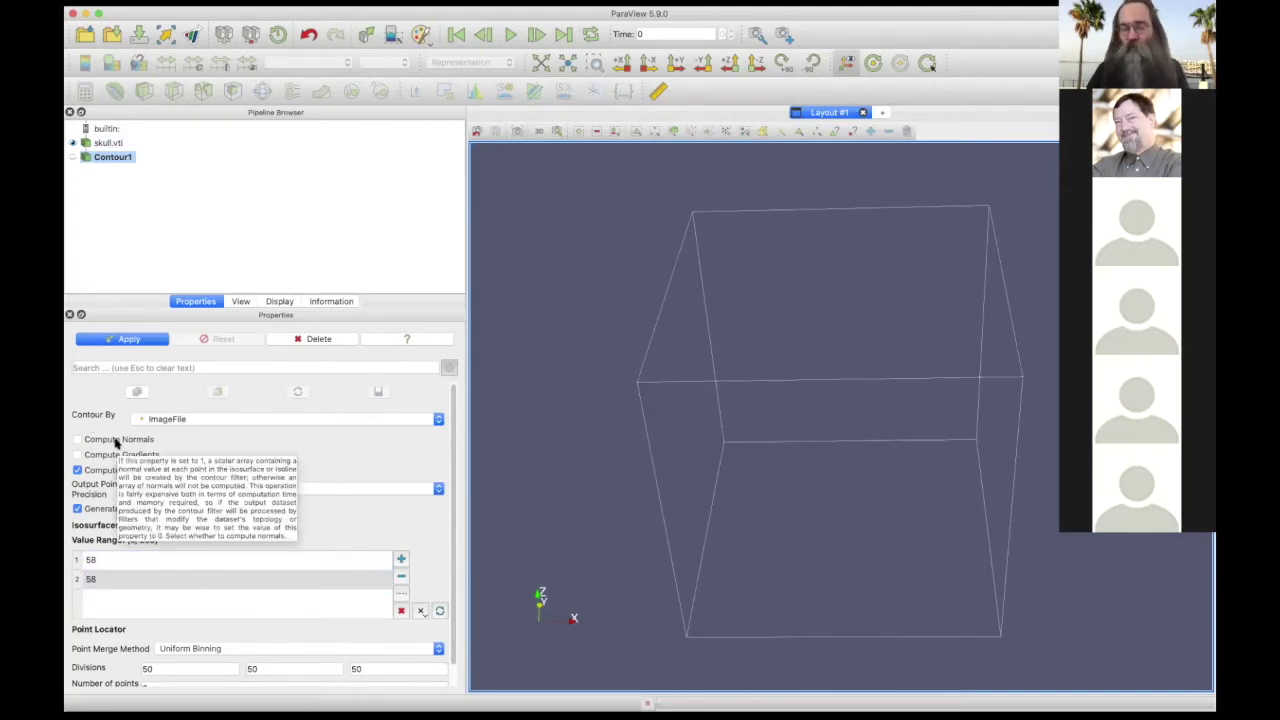
mouse_move(177, 431)
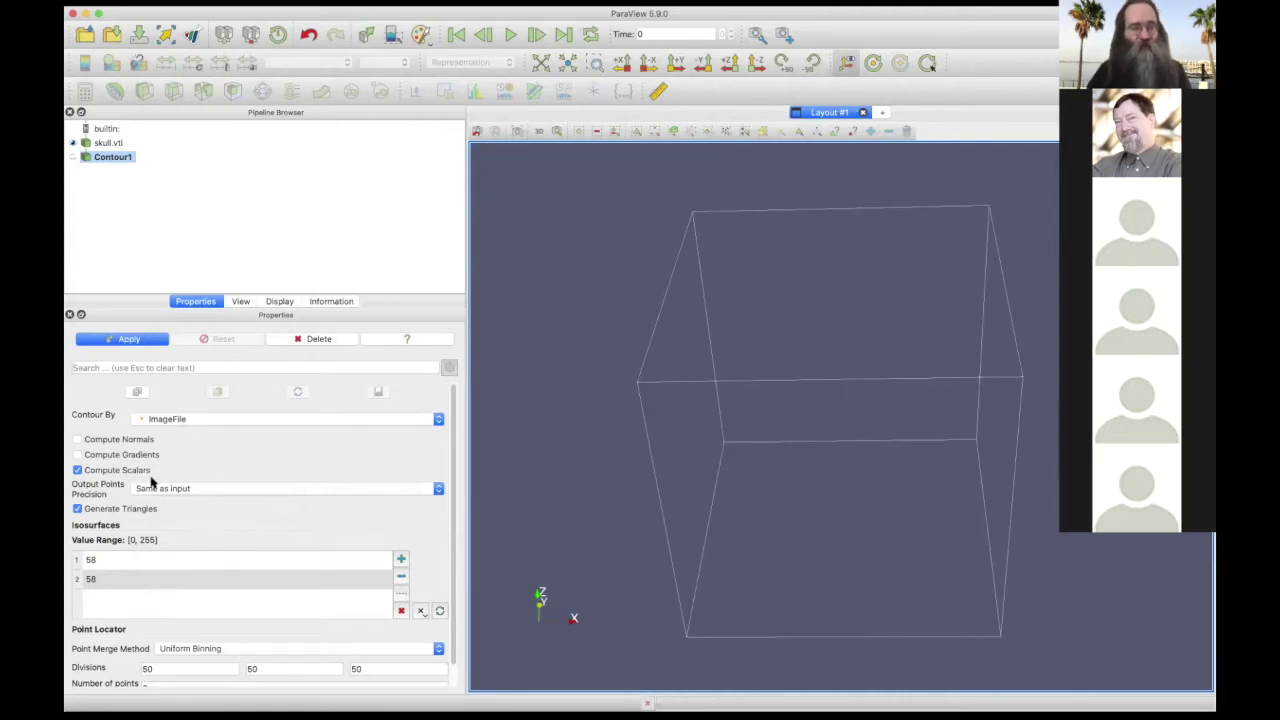
click(130, 341)
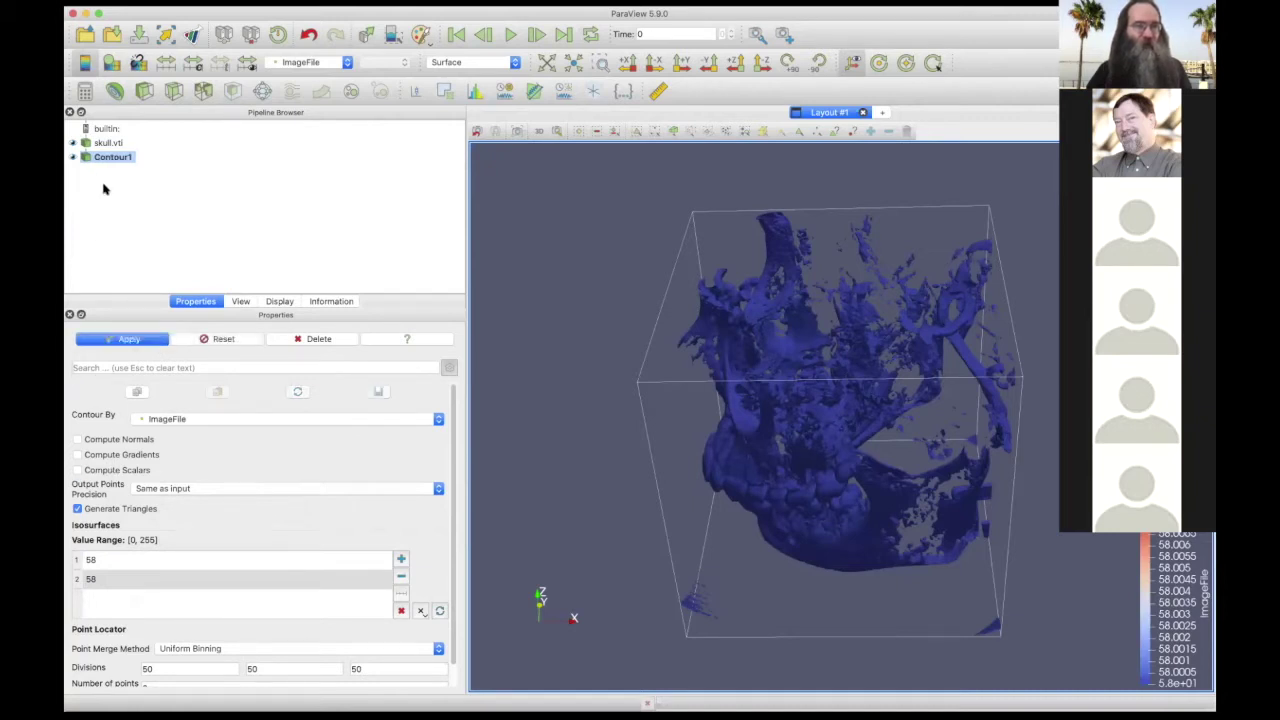
click(108, 143)
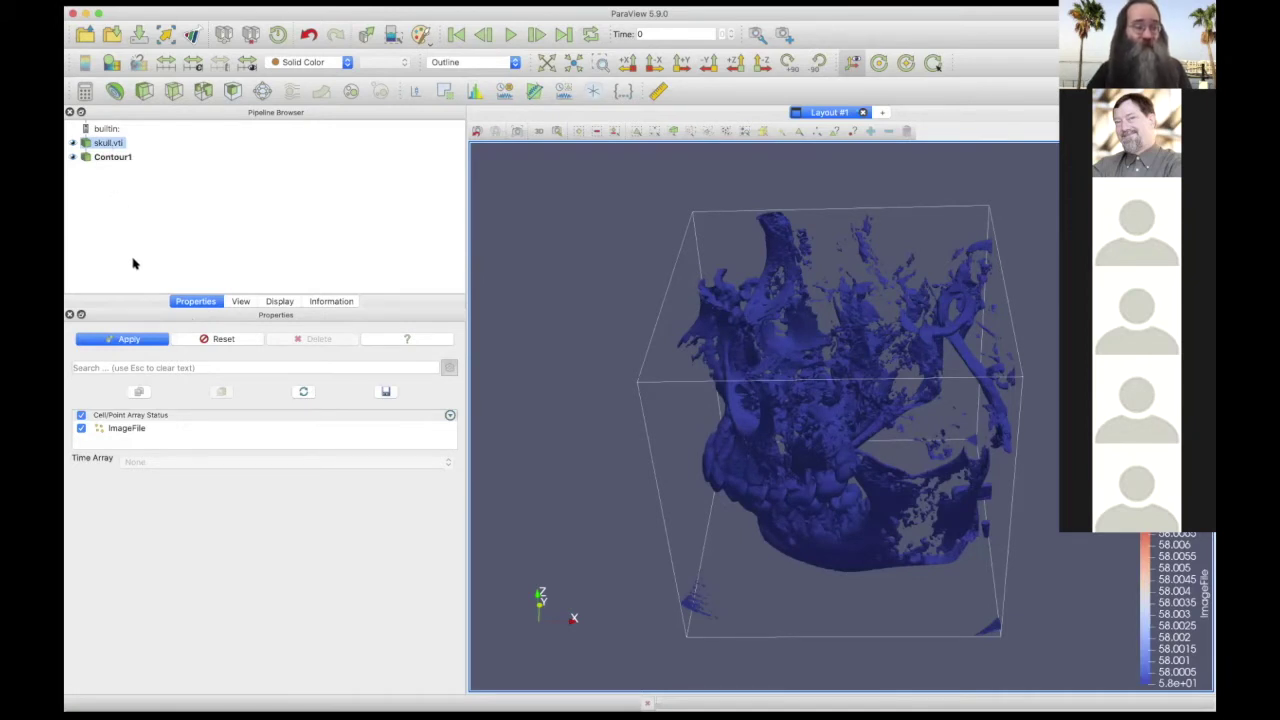
click(123, 340)
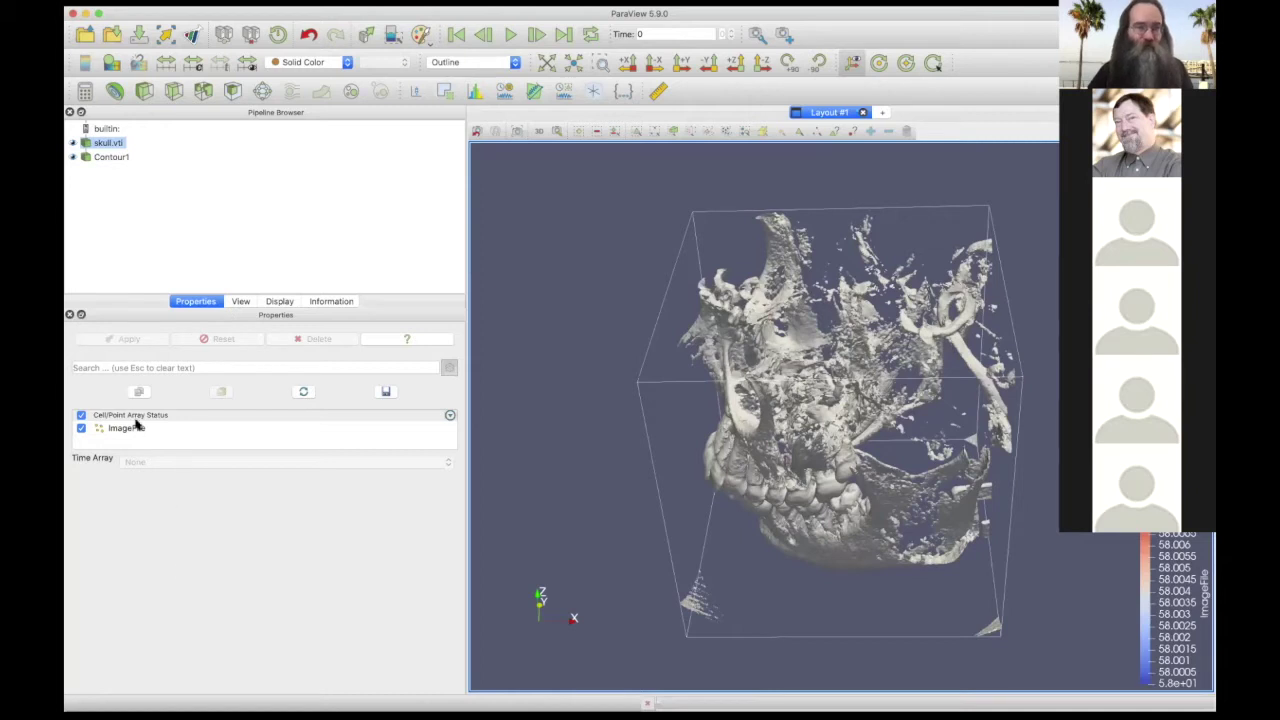
Try the Slice representation on skull.vti and return it to Outline
click(241, 302)
click(278, 301)
click(196, 399)
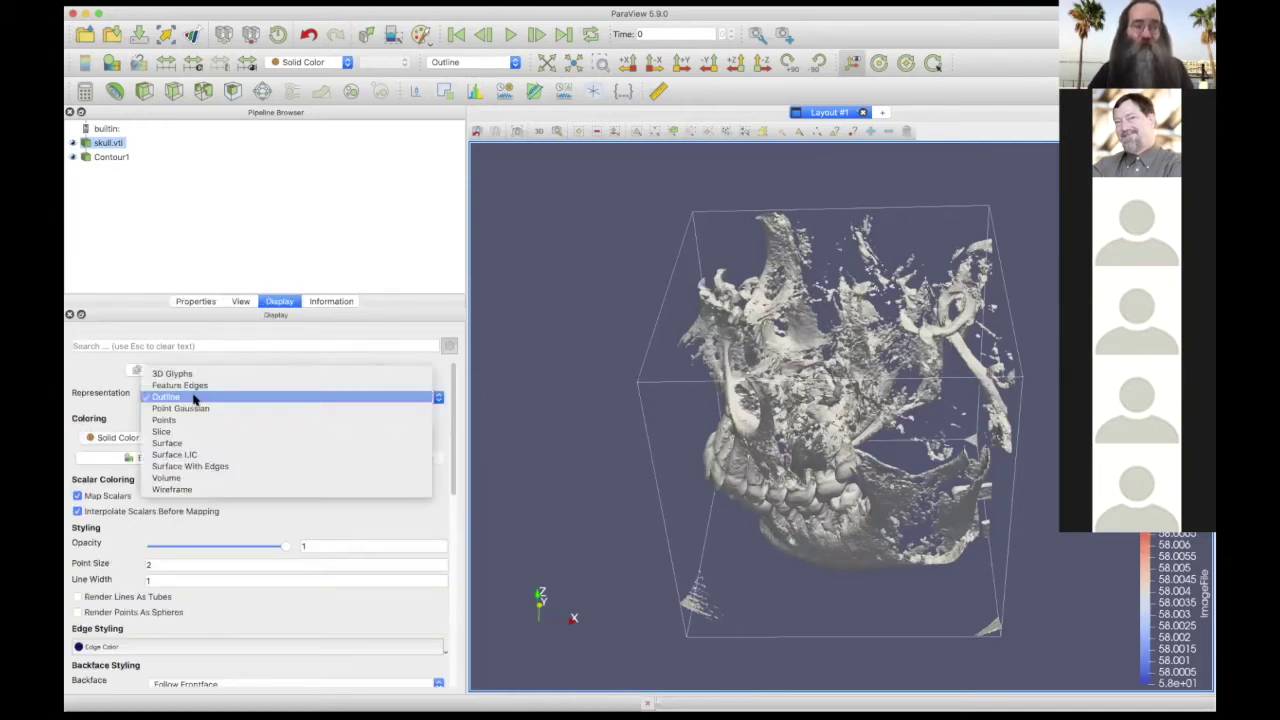
click(191, 431)
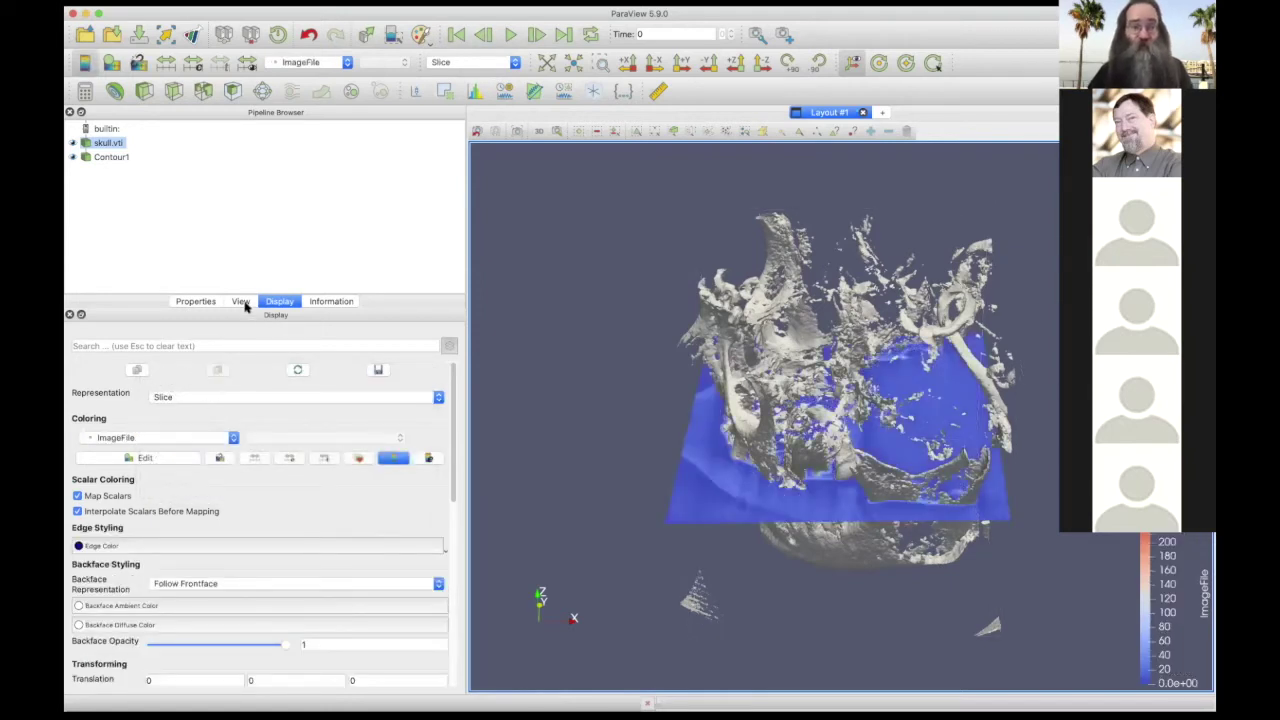
click(224, 399)
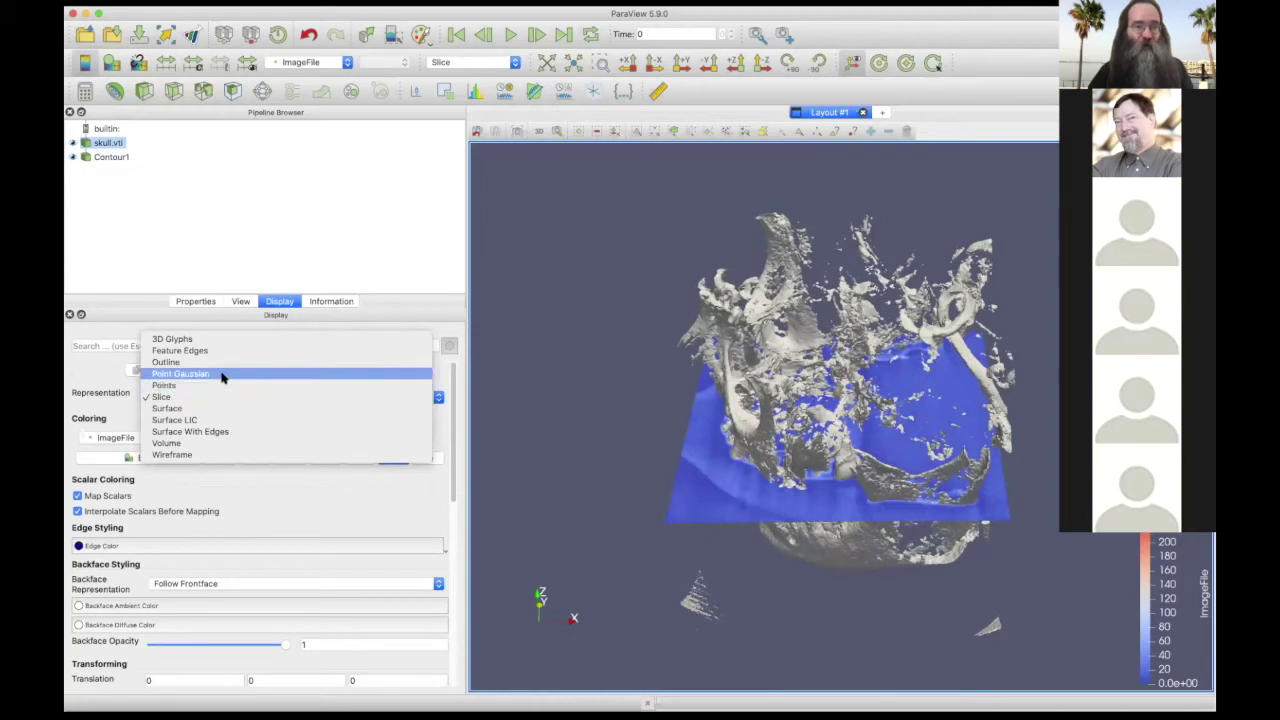
click(190, 362)
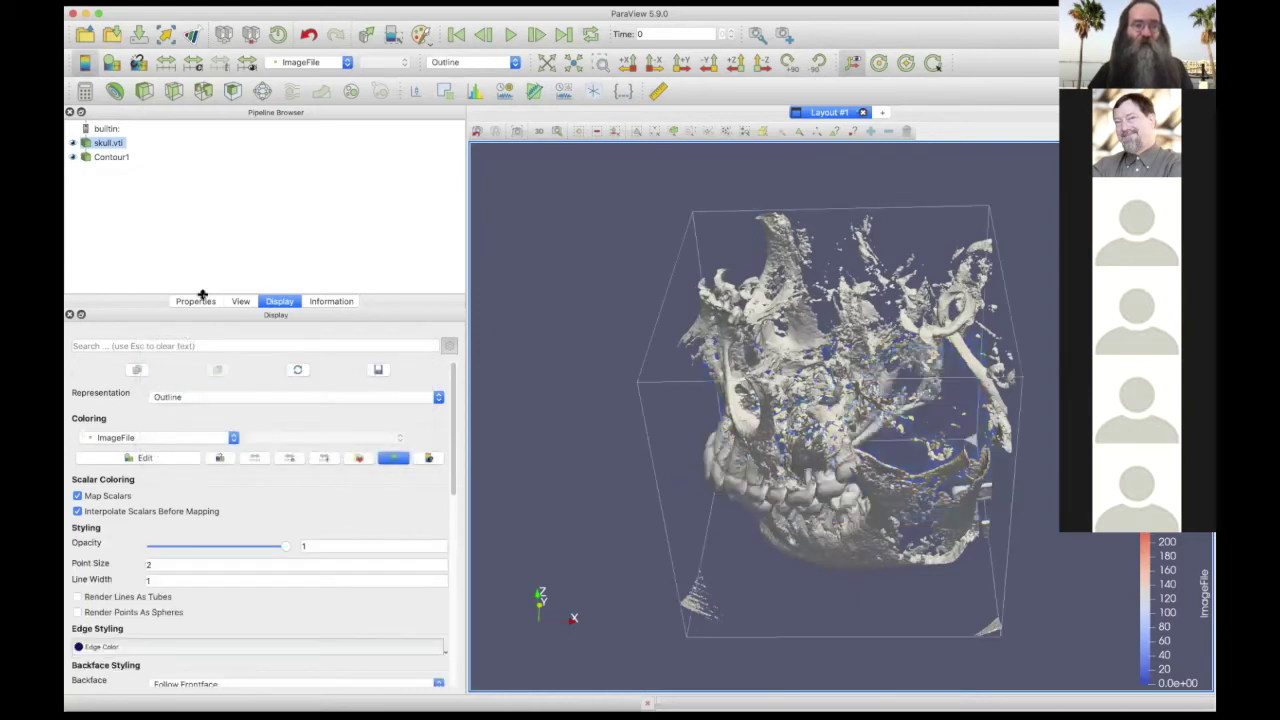
Deselect the ImageFile point array of skull.vti
click(197, 301)
click(81, 428)
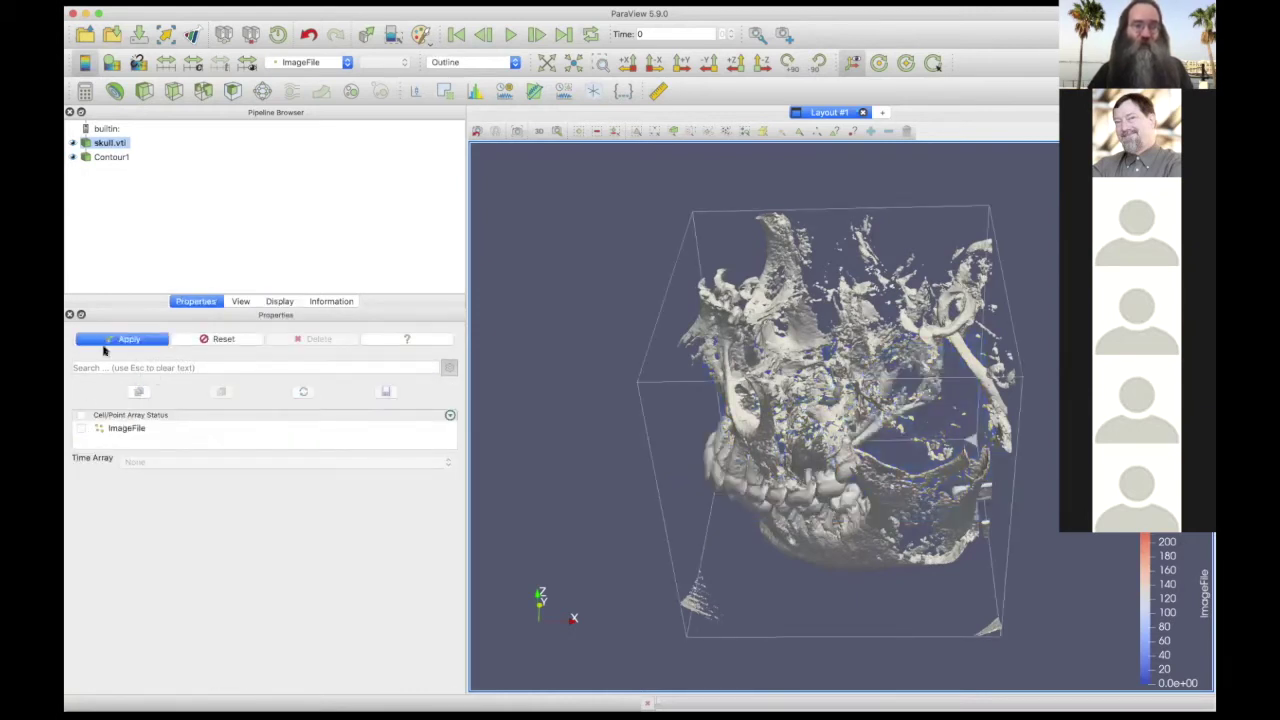
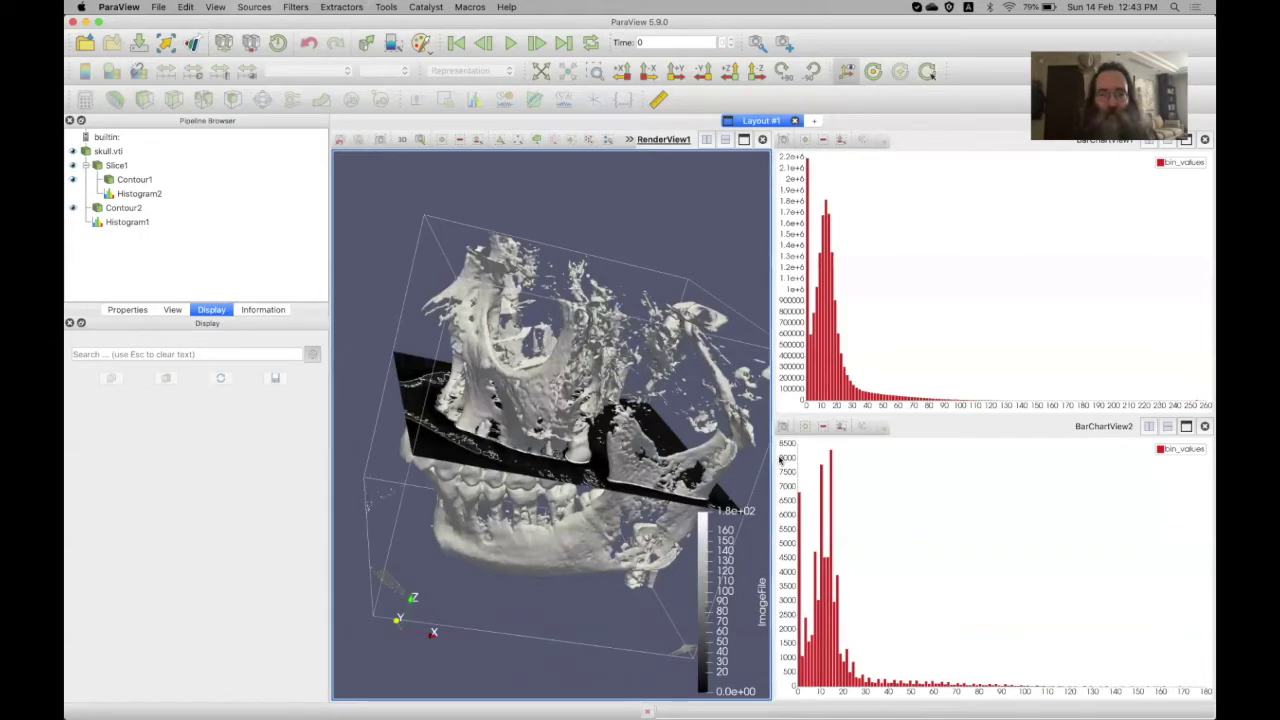
Close both bar chart views and hide Contour2, Contour1 and Slice1 so only the skull.vti outline is shown
click(1204, 426)
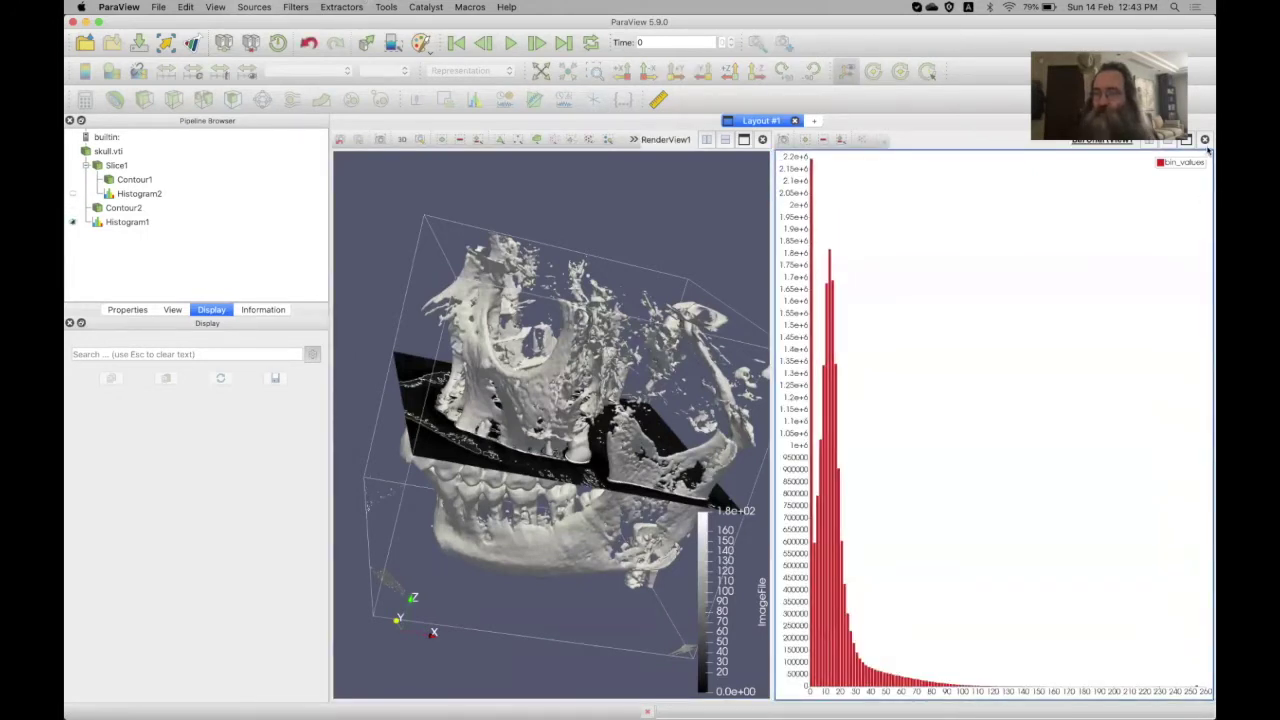
click(1204, 139)
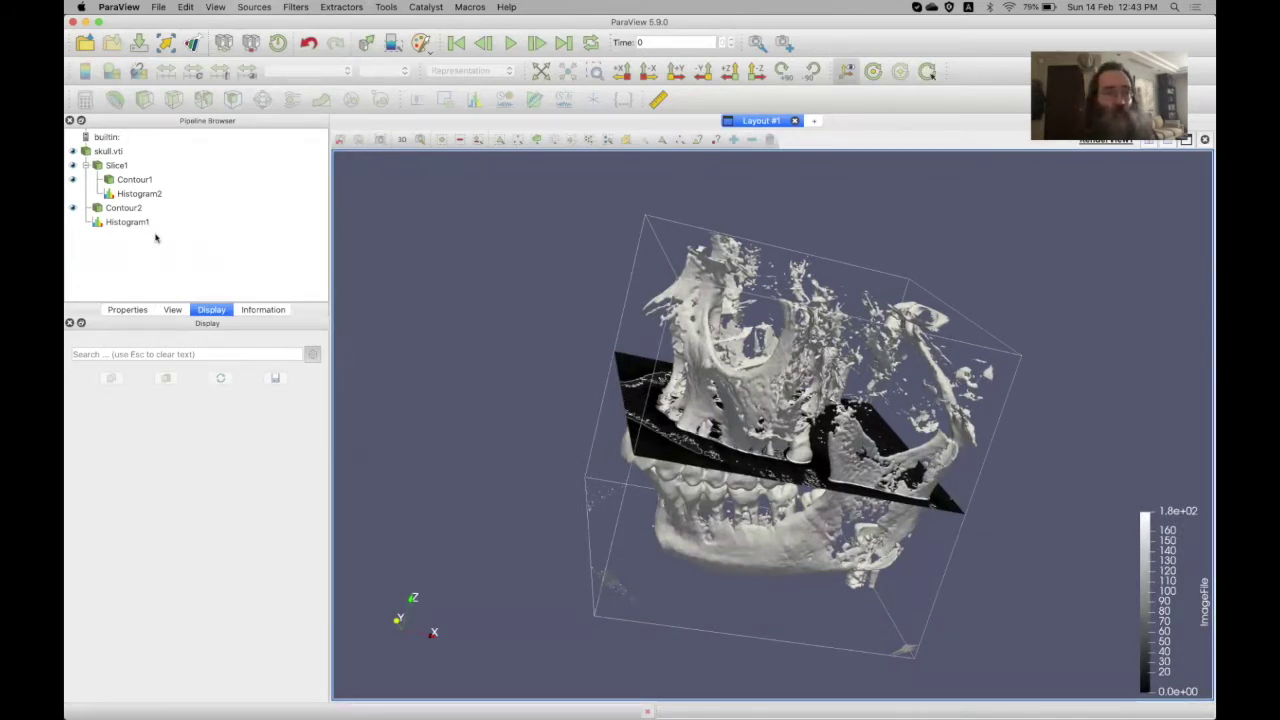
click(72, 208)
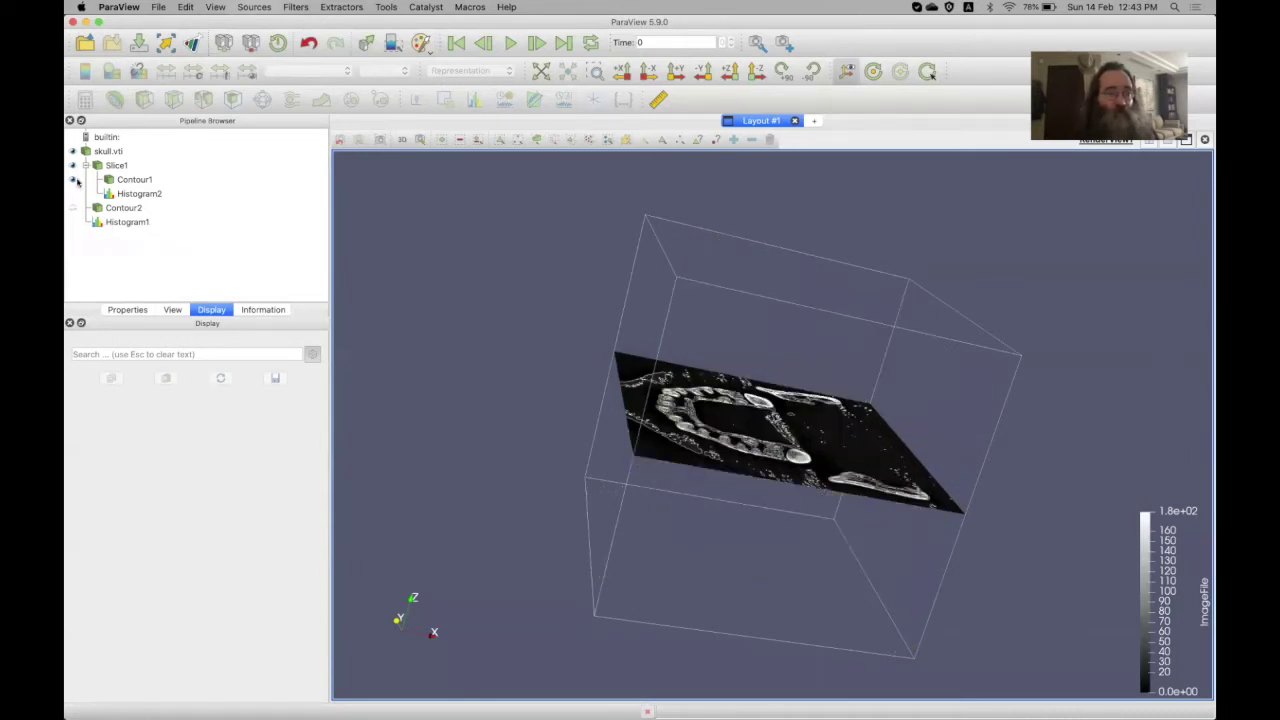
click(72, 179)
click(72, 166)
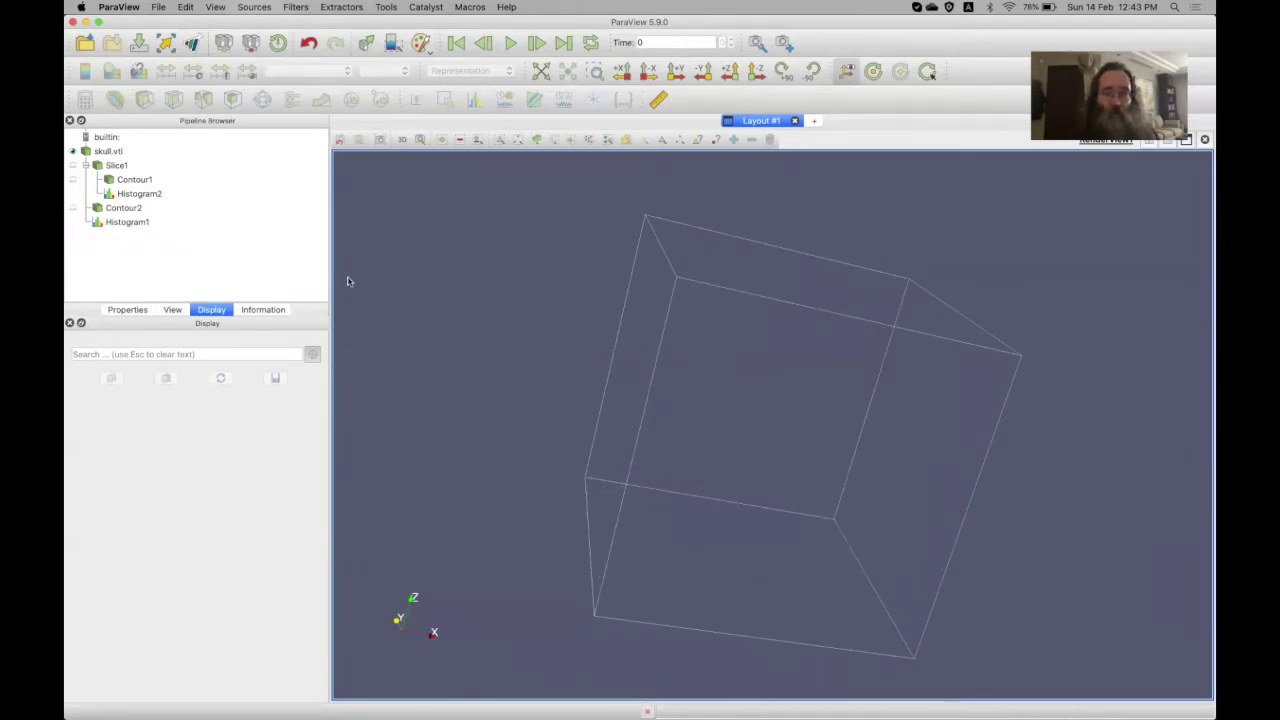
Set the representation of skull.vti to Volume, accept the change and inspect the rendering from the front and side
drag(851, 457, 777, 369)
drag(715, 435, 782, 393)
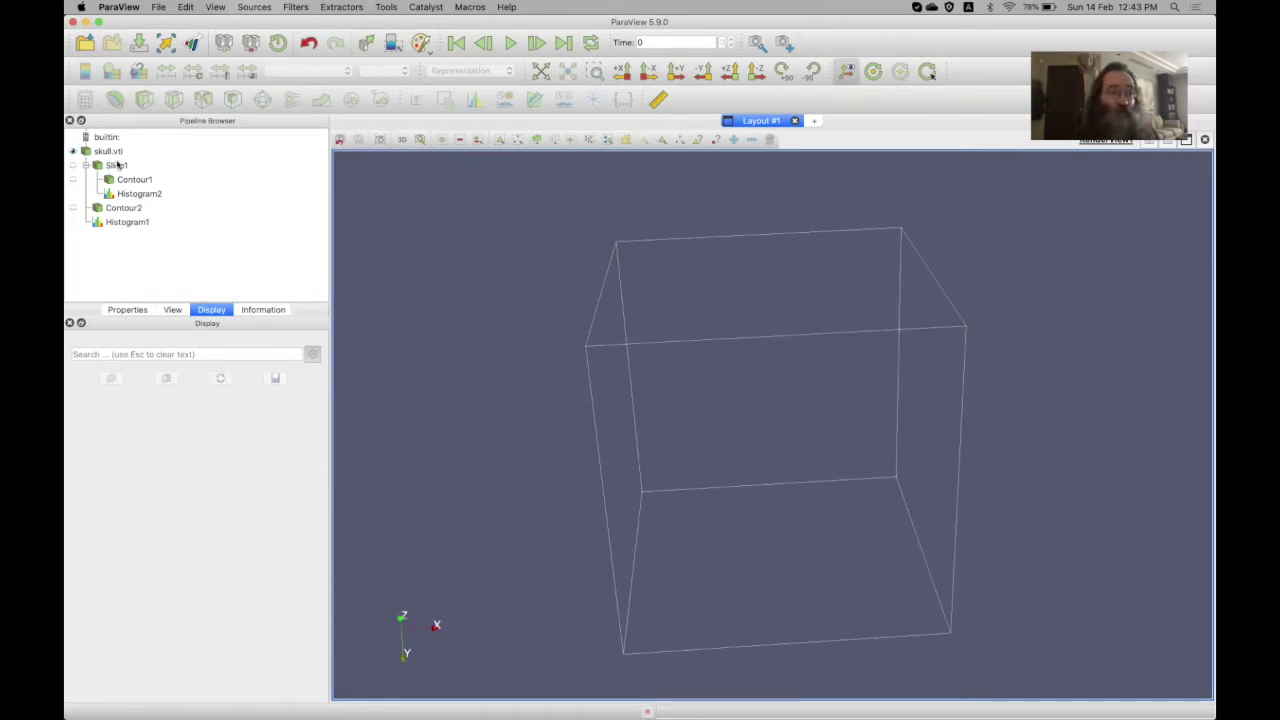
click(112, 152)
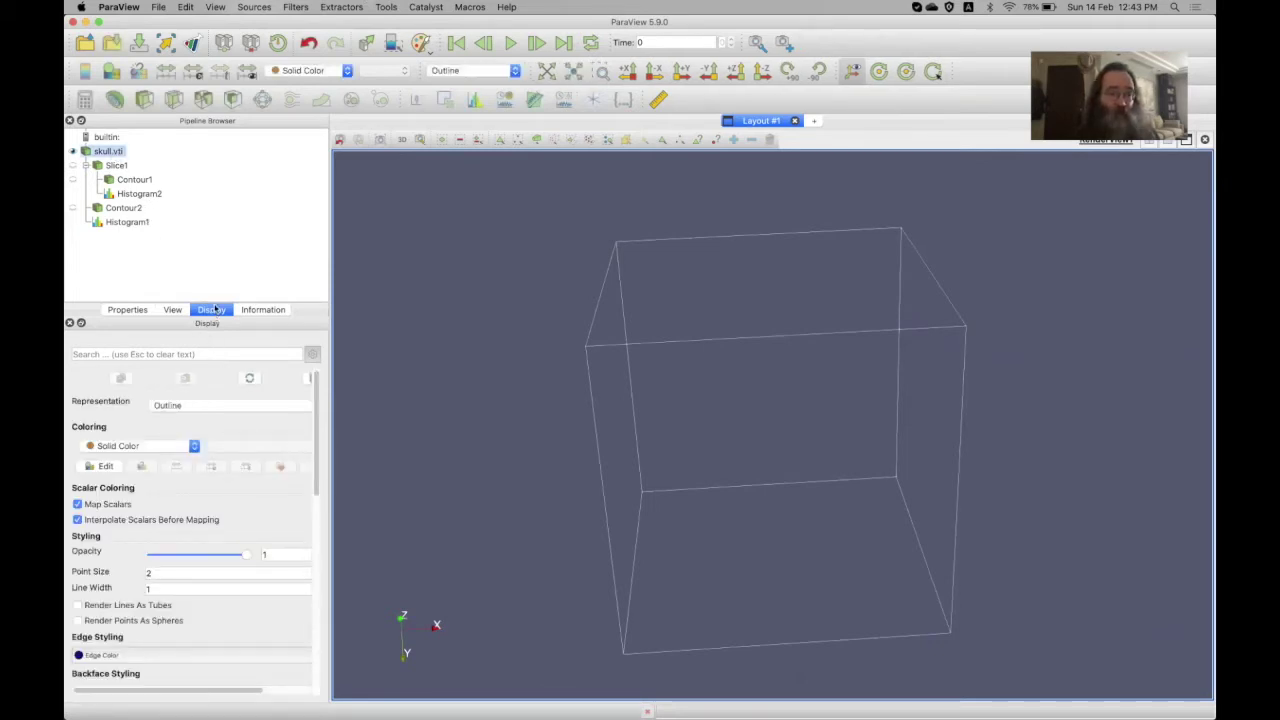
click(179, 406)
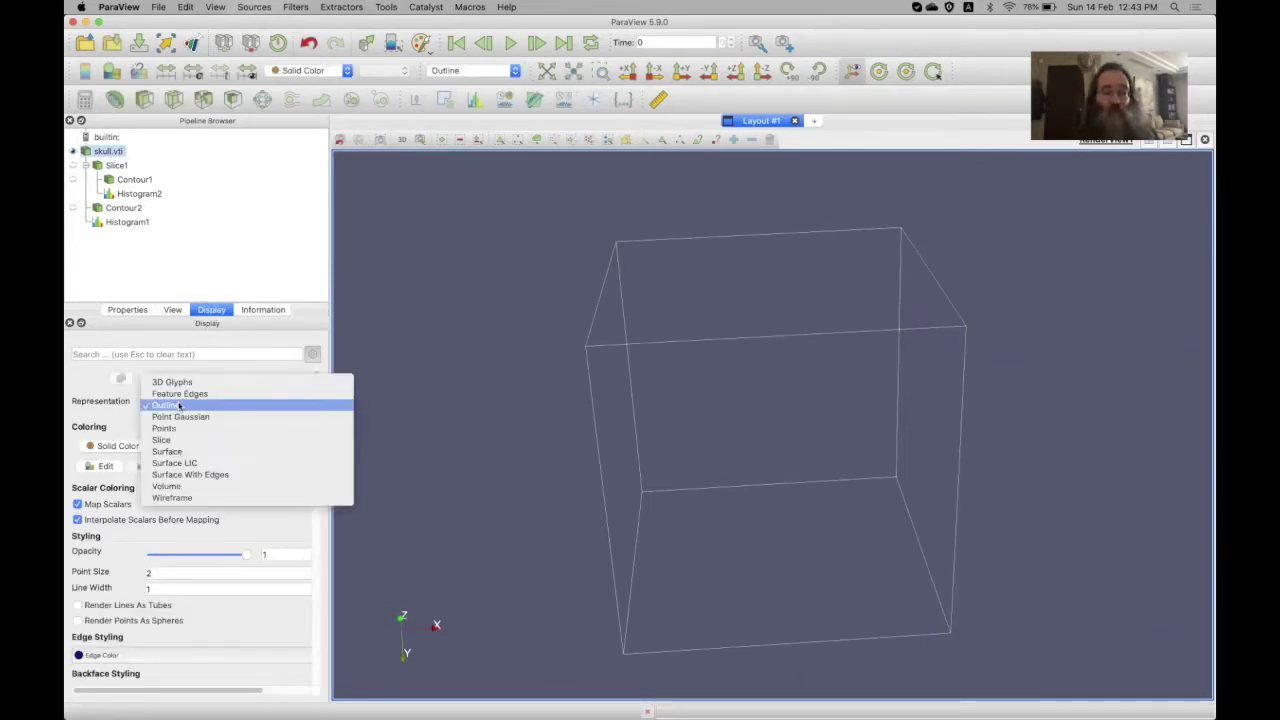
click(175, 486)
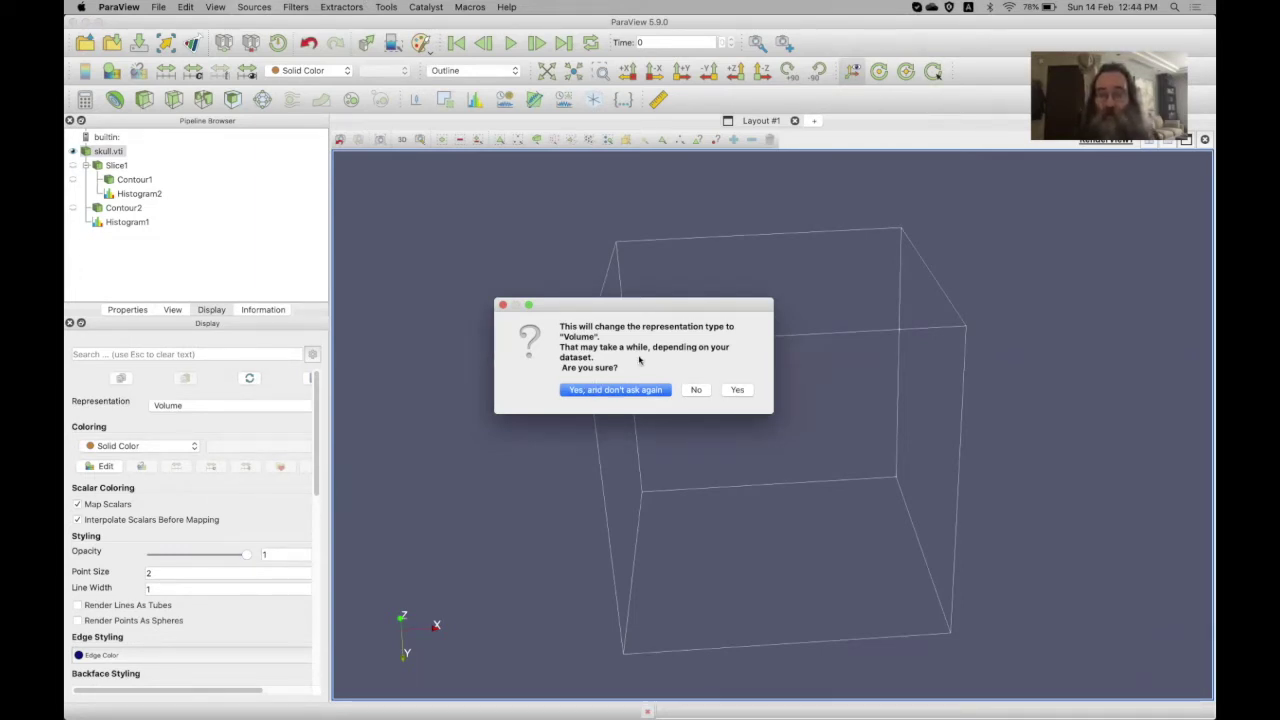
click(737, 390)
drag(786, 491, 931, 441)
drag(737, 460, 828, 534)
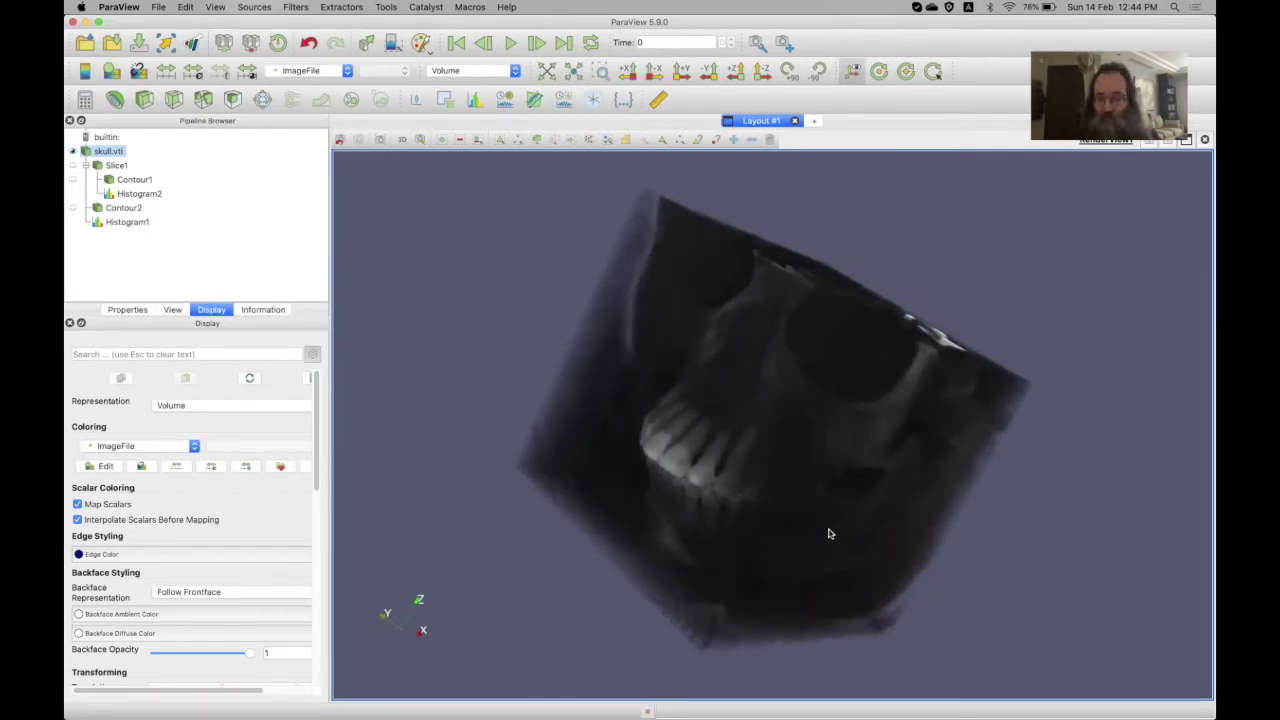
click(367, 470)
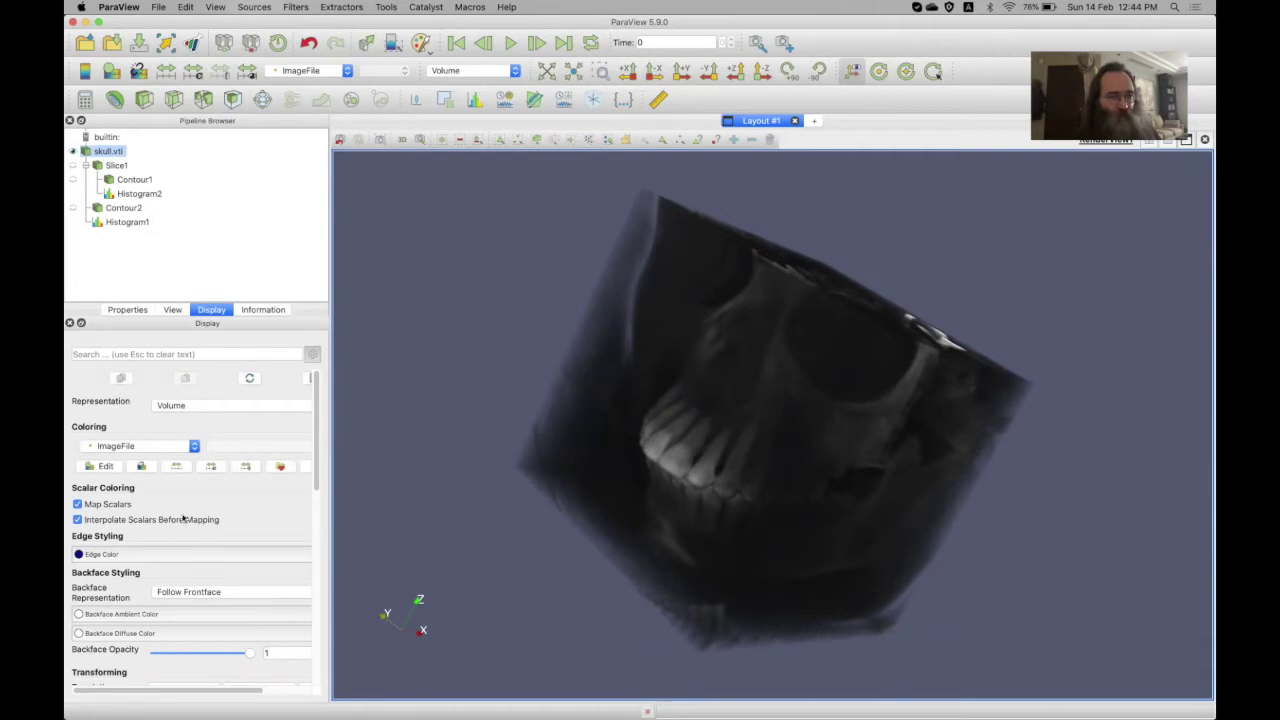
Open the color map for editing and add an opacity point with opacity 0 at a data value of about 30
click(112, 467)
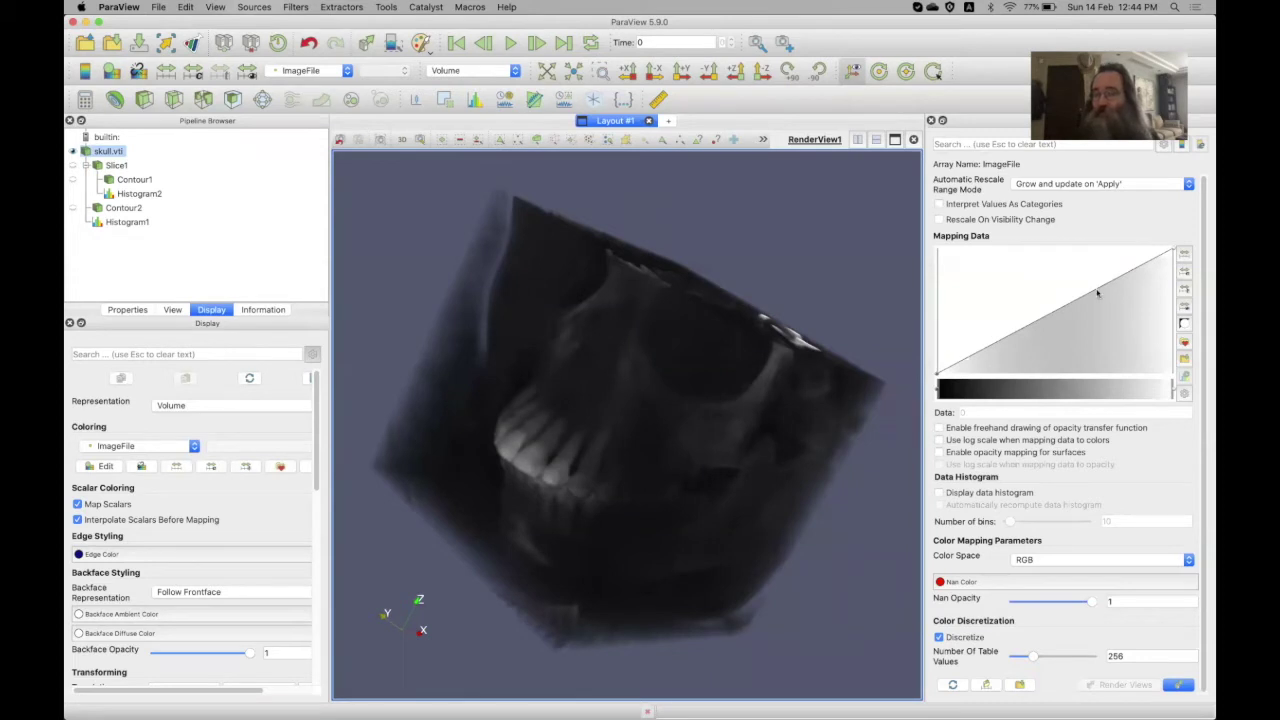
click(1062, 370)
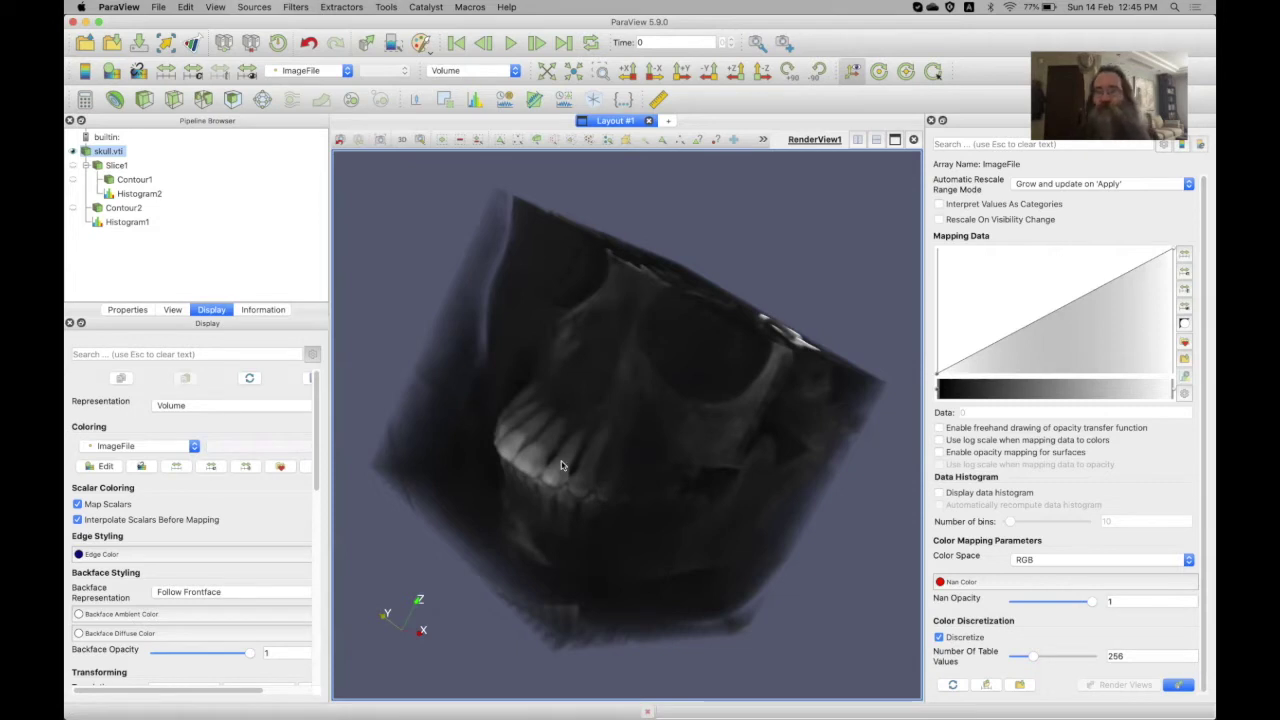
drag(491, 374, 500, 371)
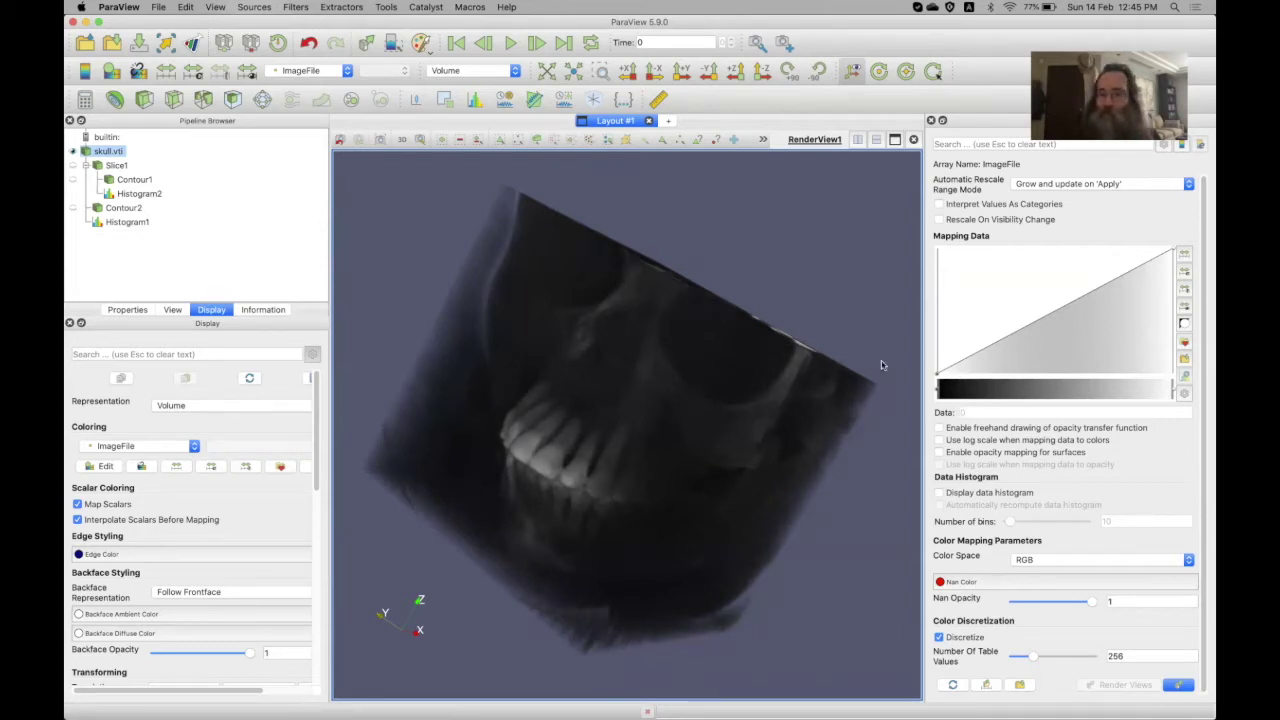
click(958, 353)
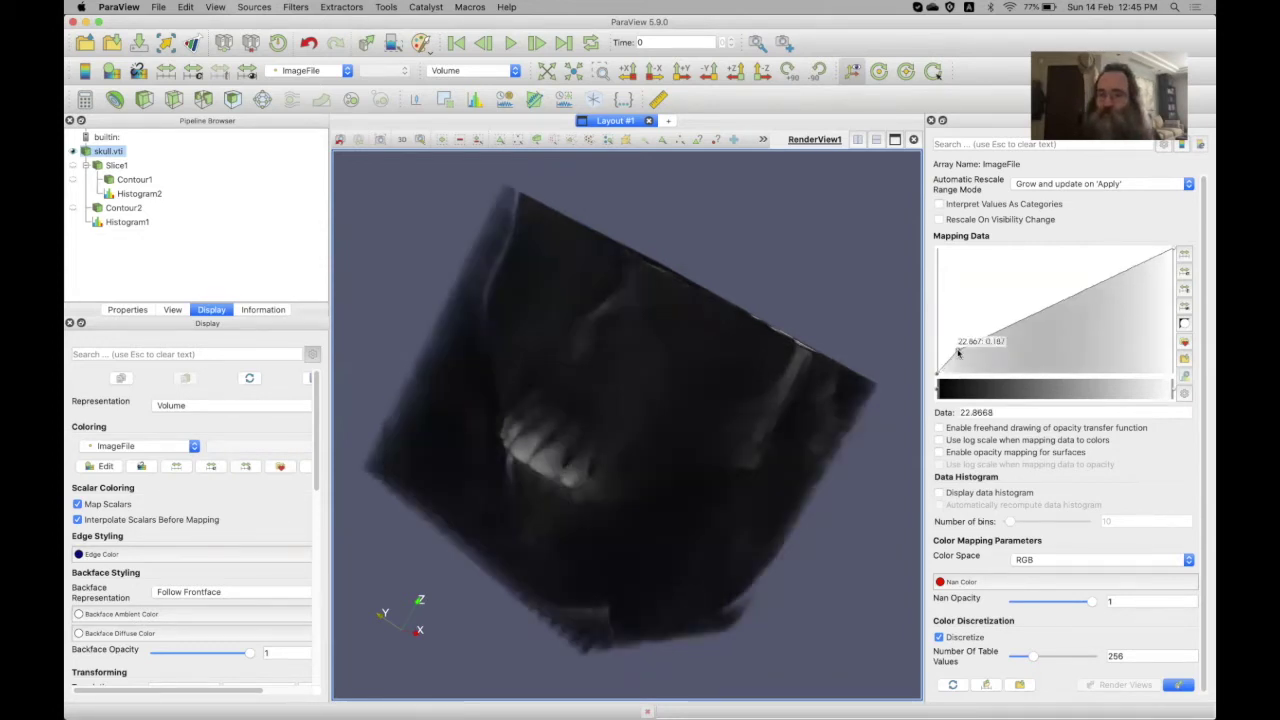
drag(958, 353, 964, 391)
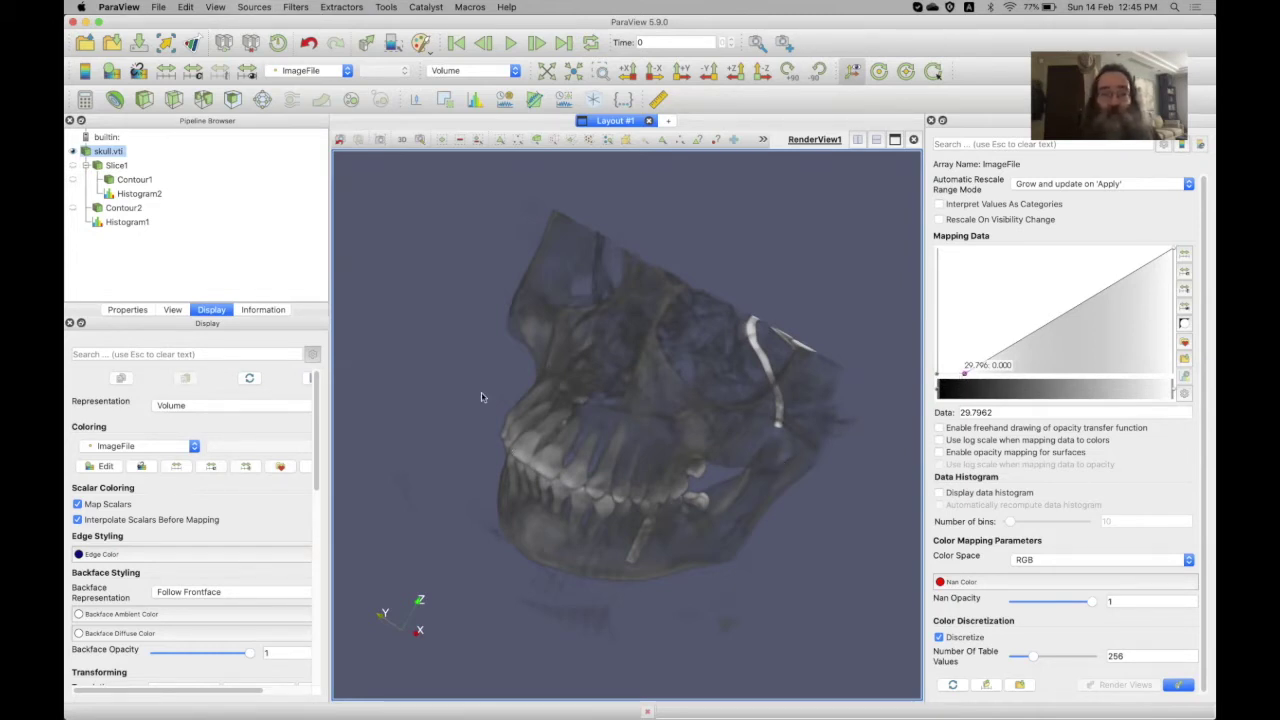
Move the added zero-opacity point to a data value of about 196 to isolate the densest material, and return it to about 37
mouse_move(470, 327)
mouse_down()
mouse_move(471, 357)
mouse_move(464, 310)
mouse_up()
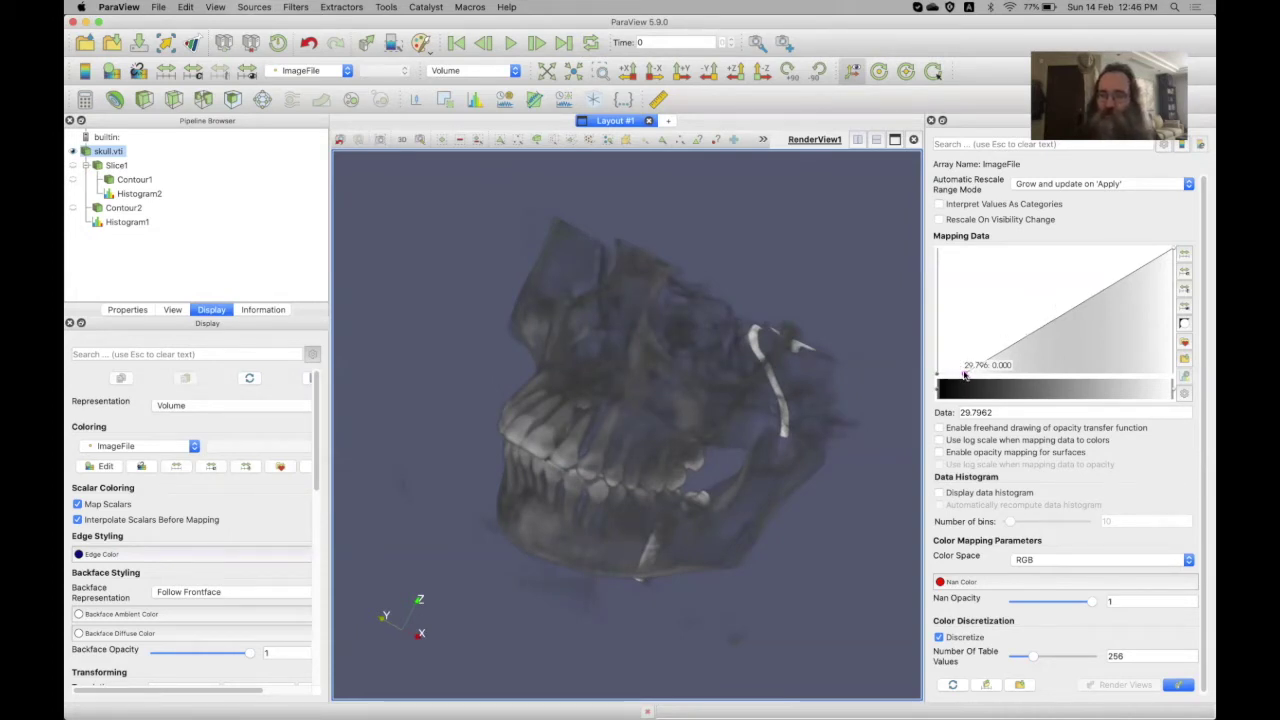
drag(965, 375, 1120, 387)
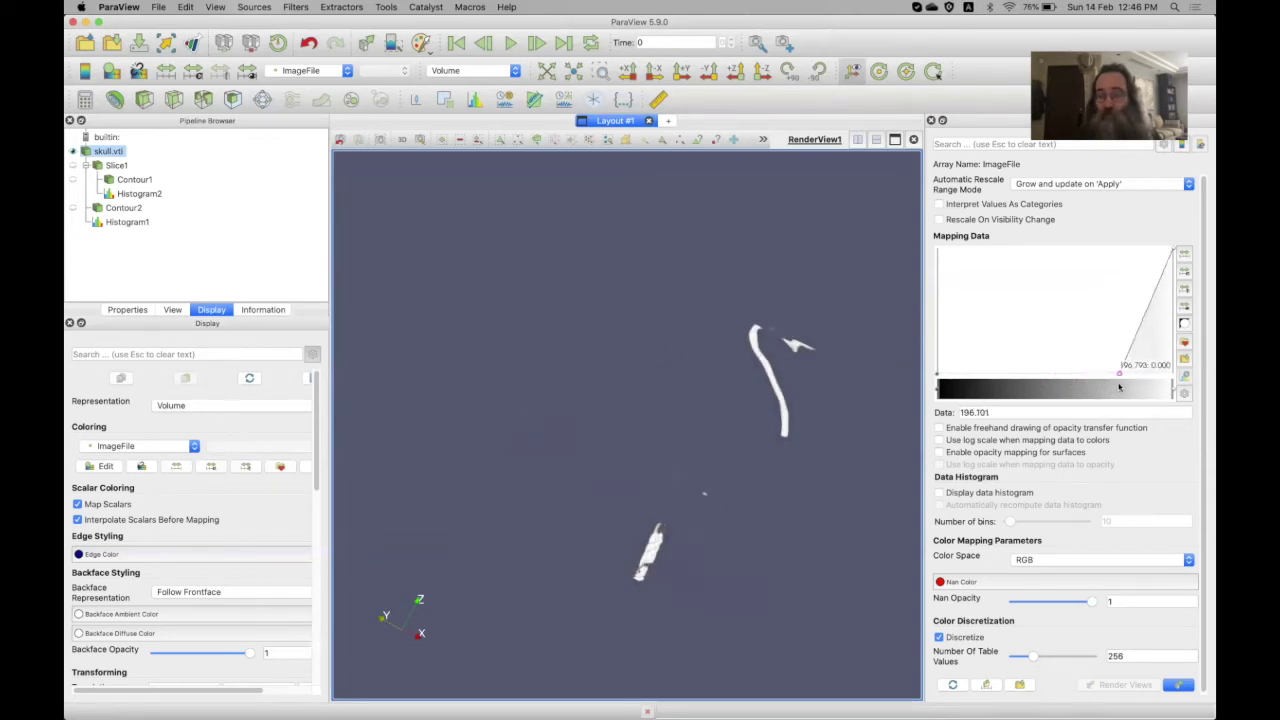
drag(760, 449, 726, 432)
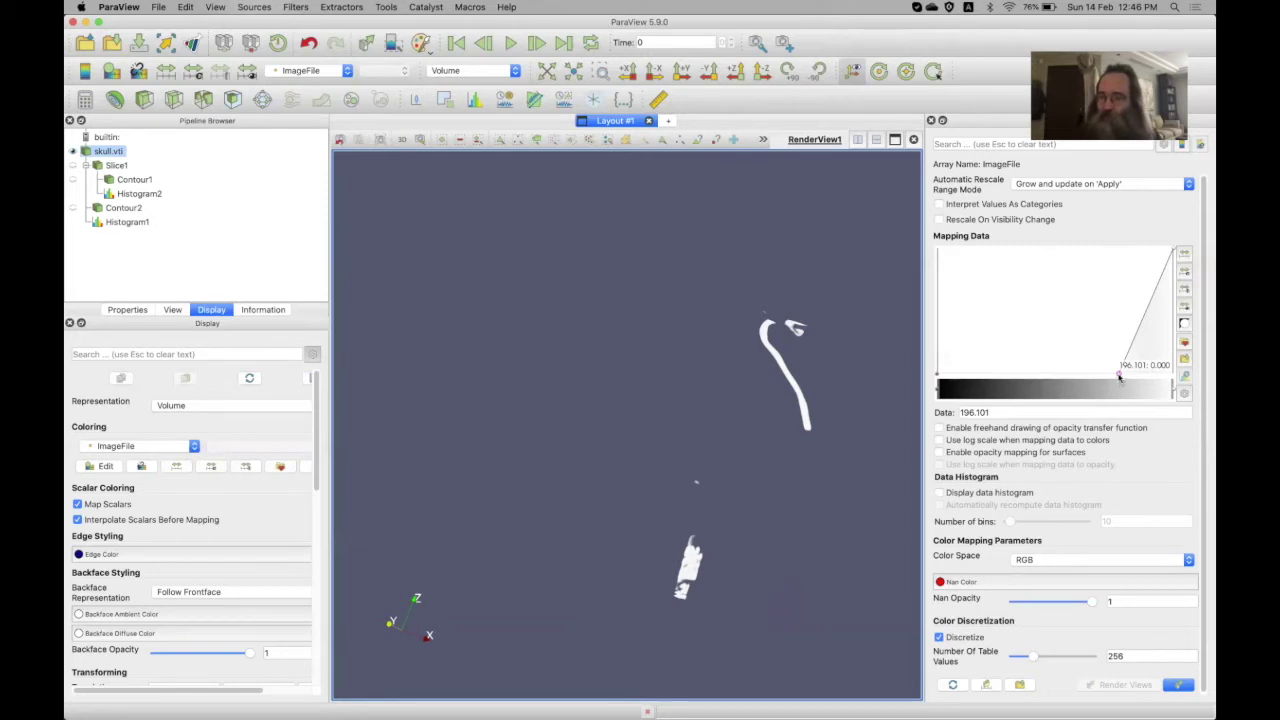
drag(1098, 385, 975, 446)
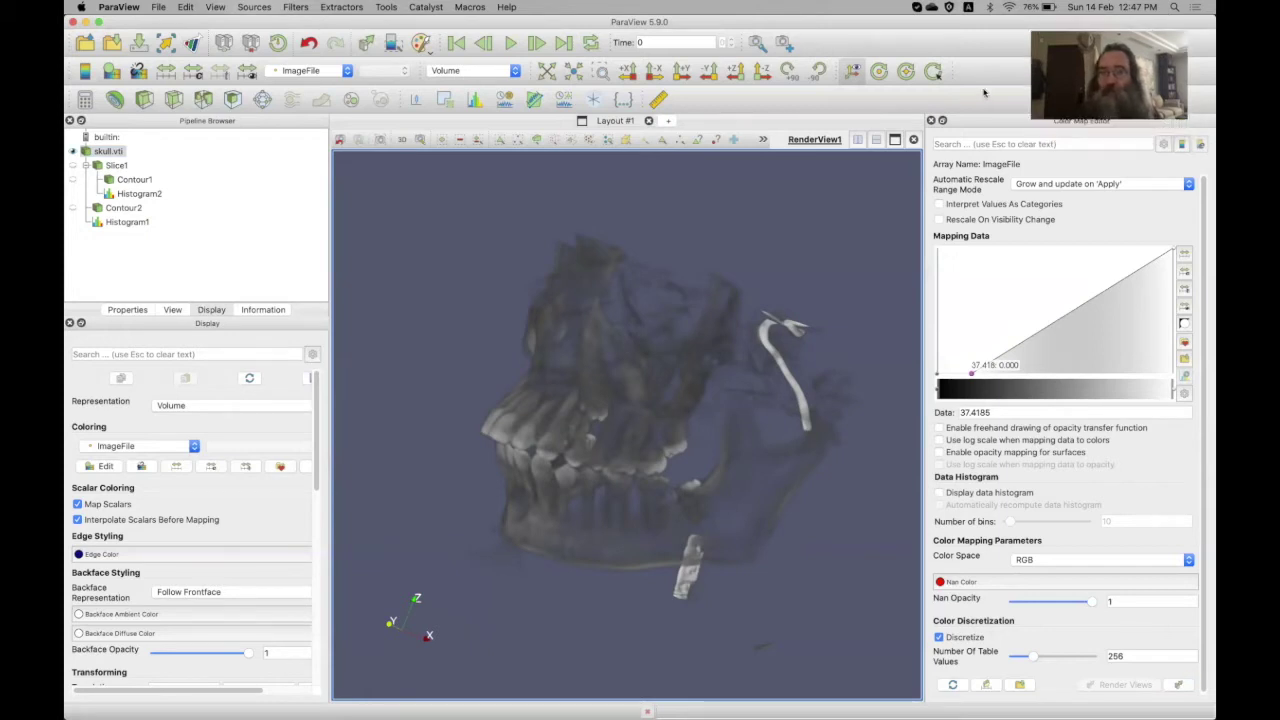
Split the layout side by side, create a second Render View and show only Contour2 in it, viewed obliquely from the side
click(859, 141)
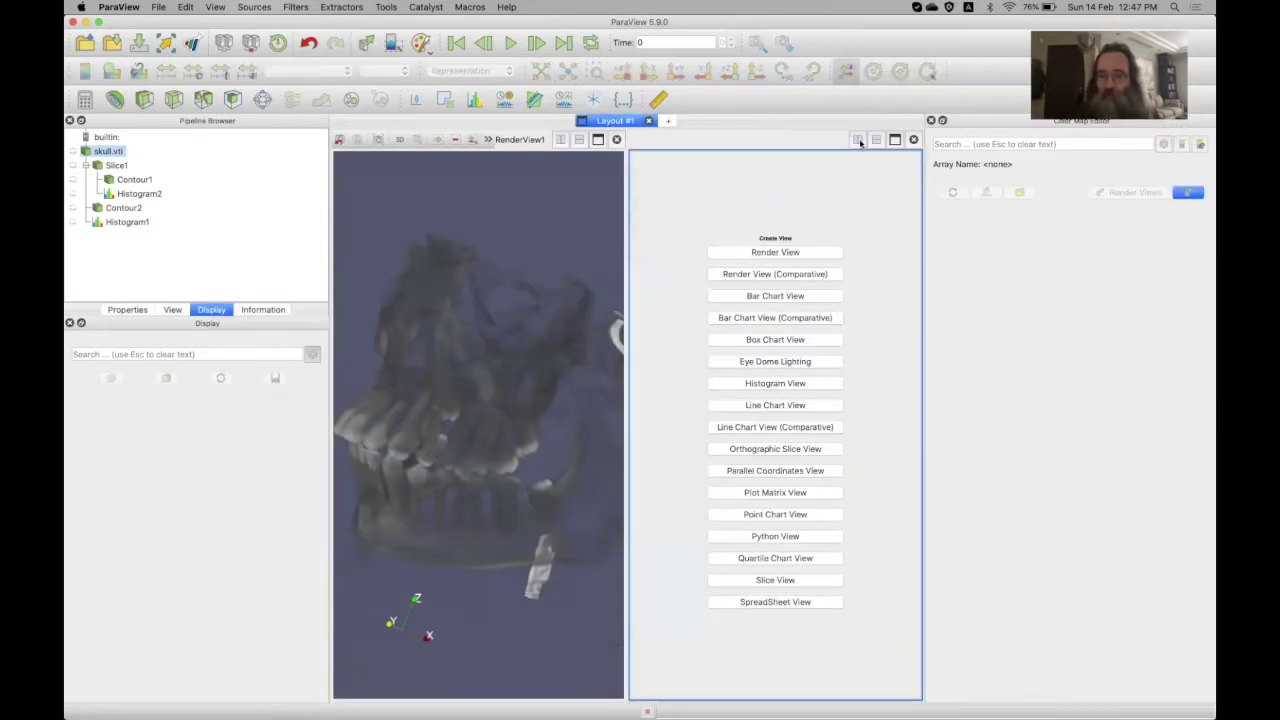
click(777, 252)
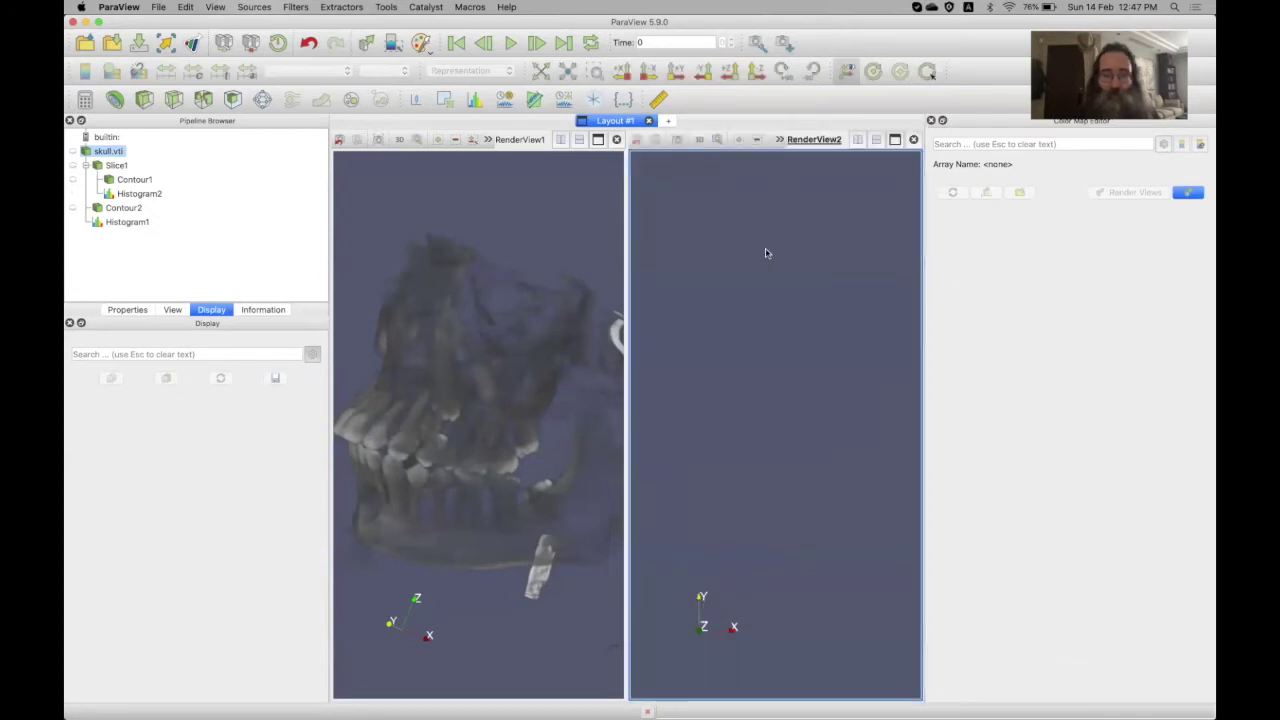
click(73, 180)
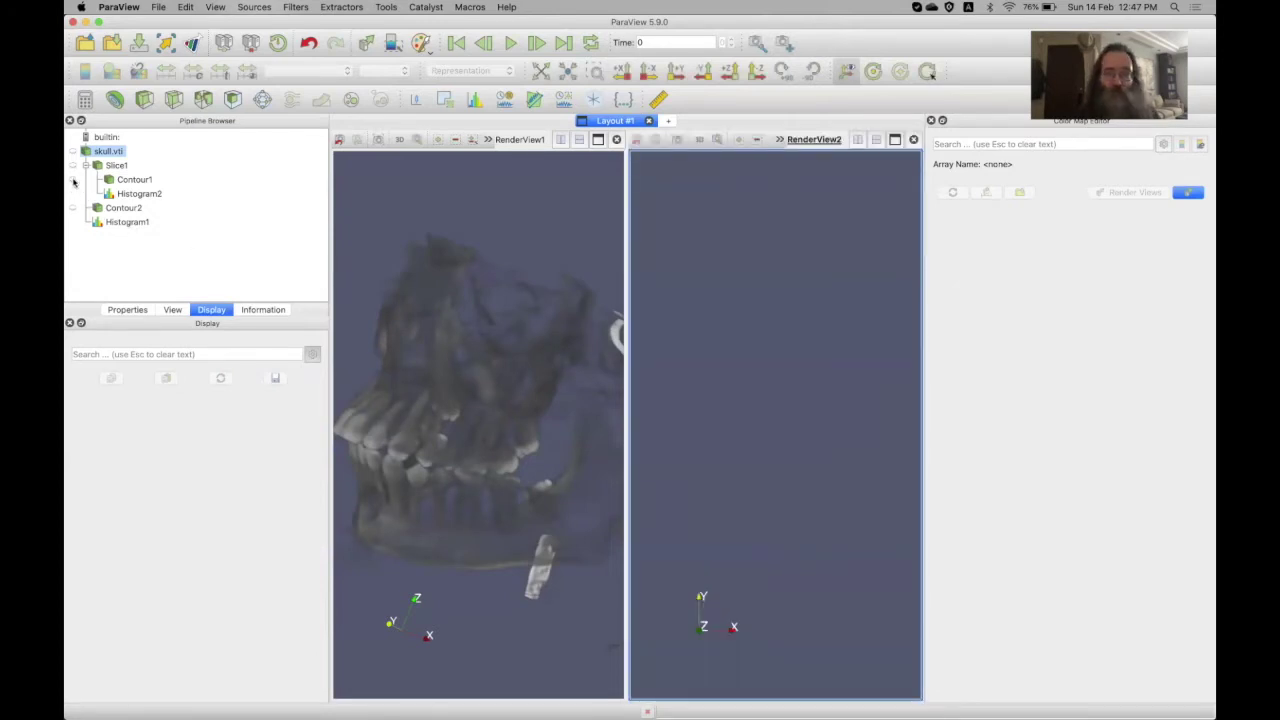
click(123, 181)
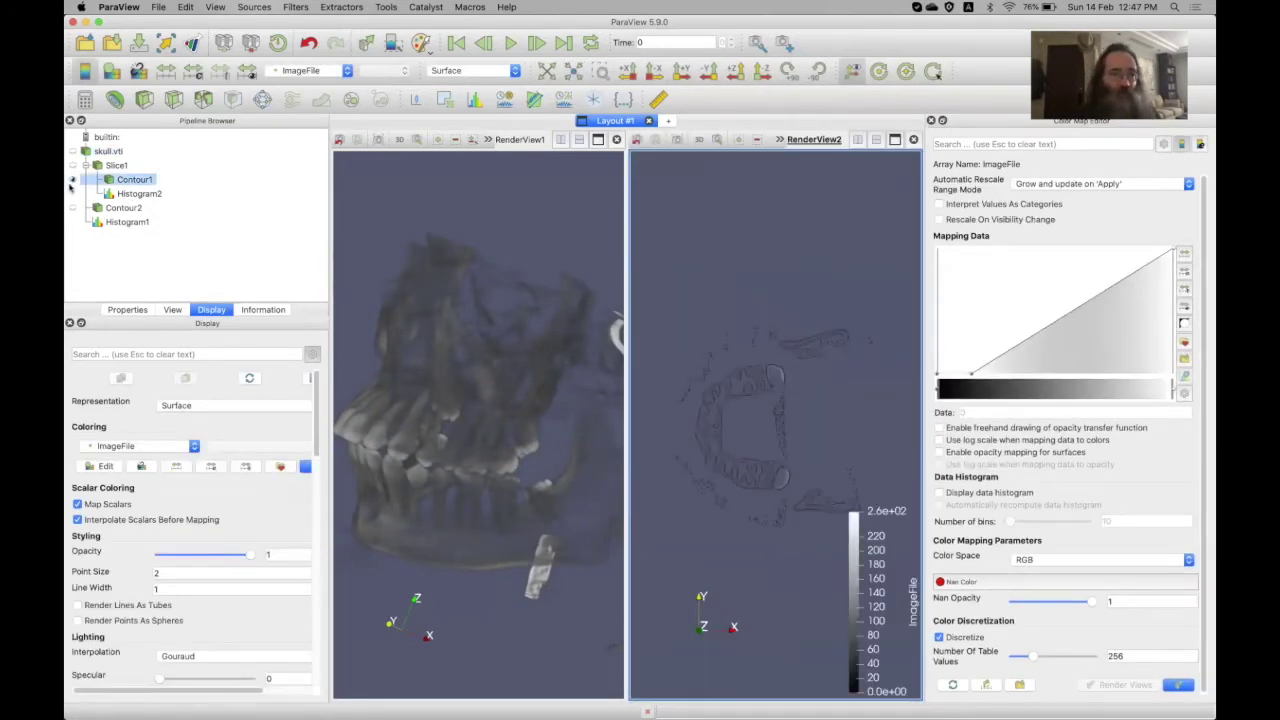
click(73, 180)
click(73, 208)
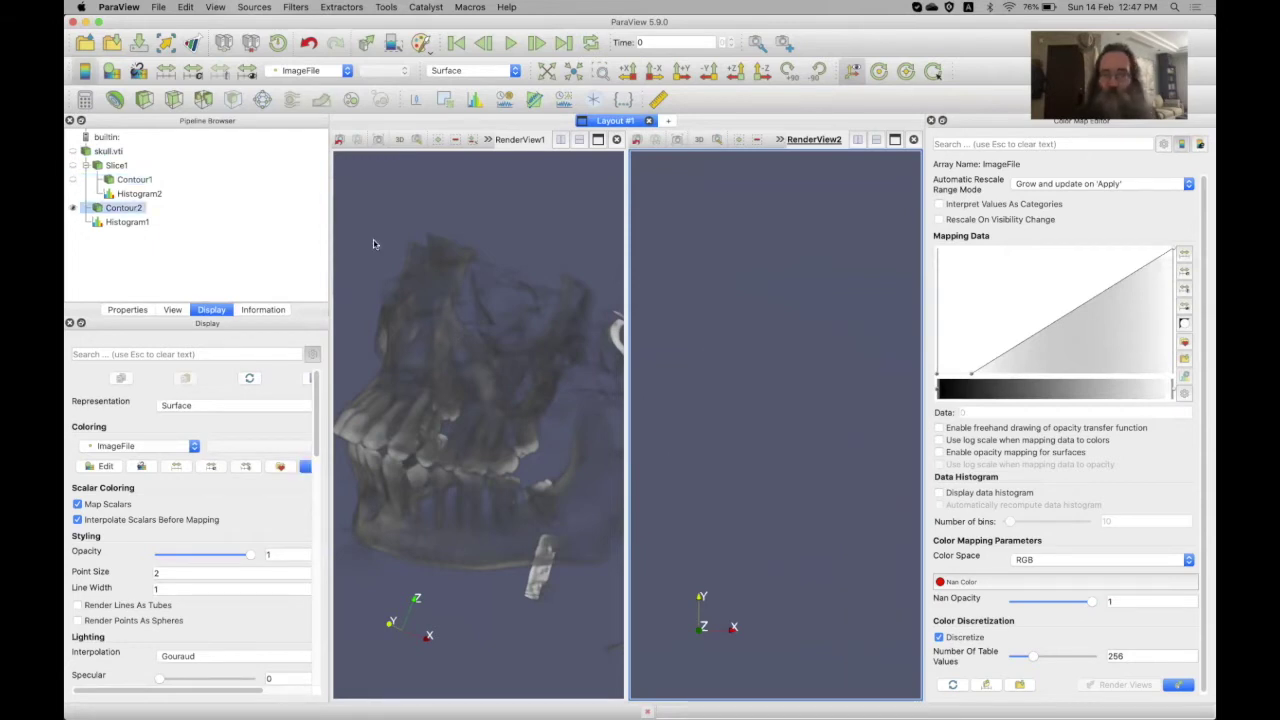
drag(741, 405, 770, 316)
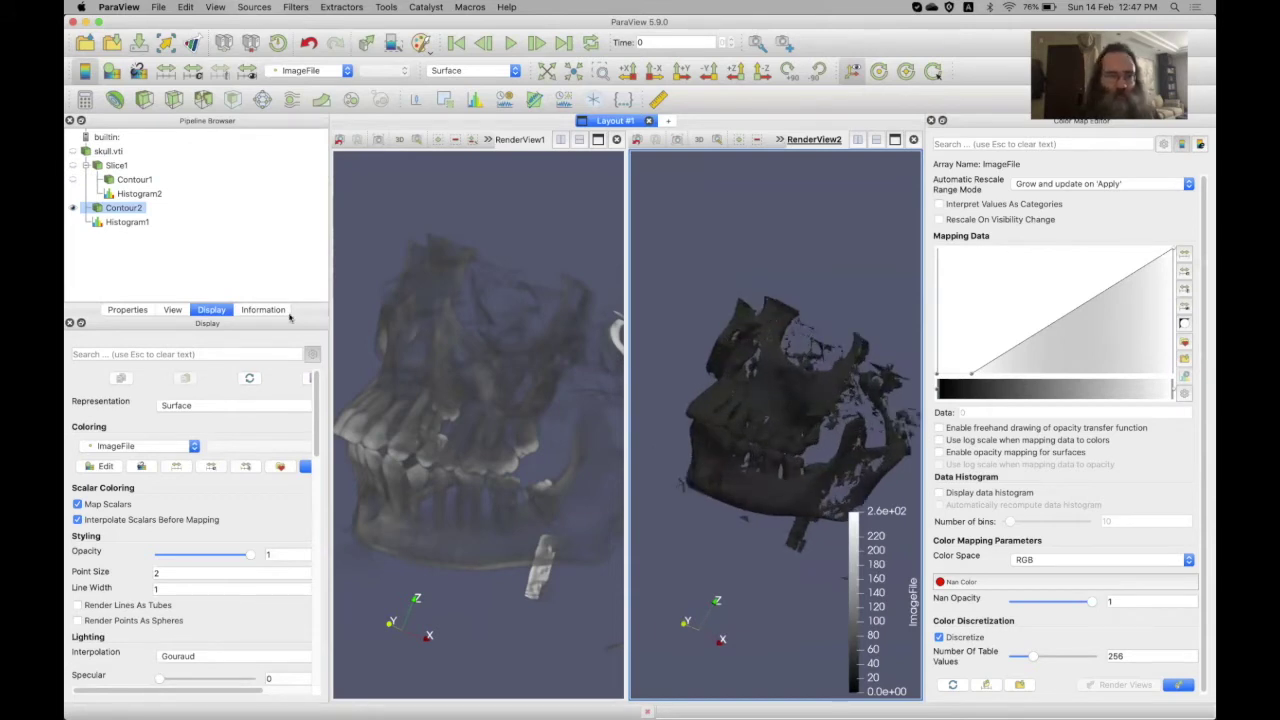
Color Contour2 with Solid Color and orbit both render views to compare the surface with the volume rendering
click(123, 446)
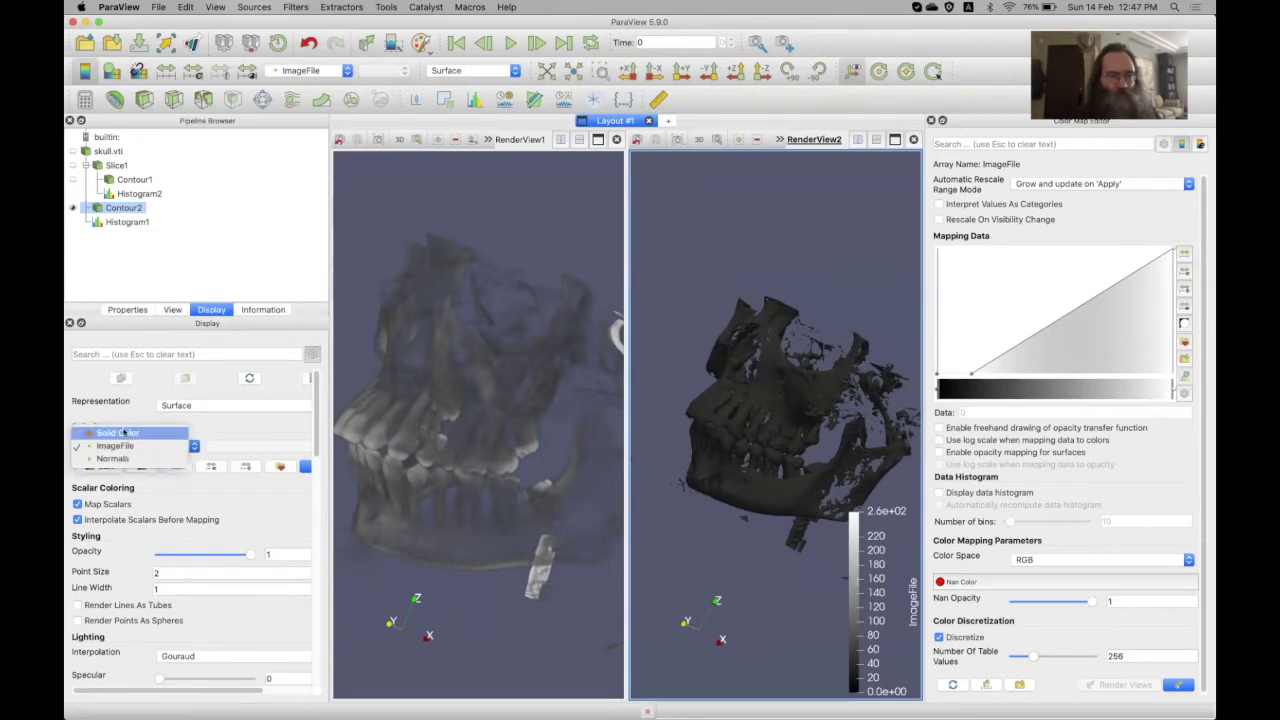
click(115, 421)
drag(700, 447, 715, 462)
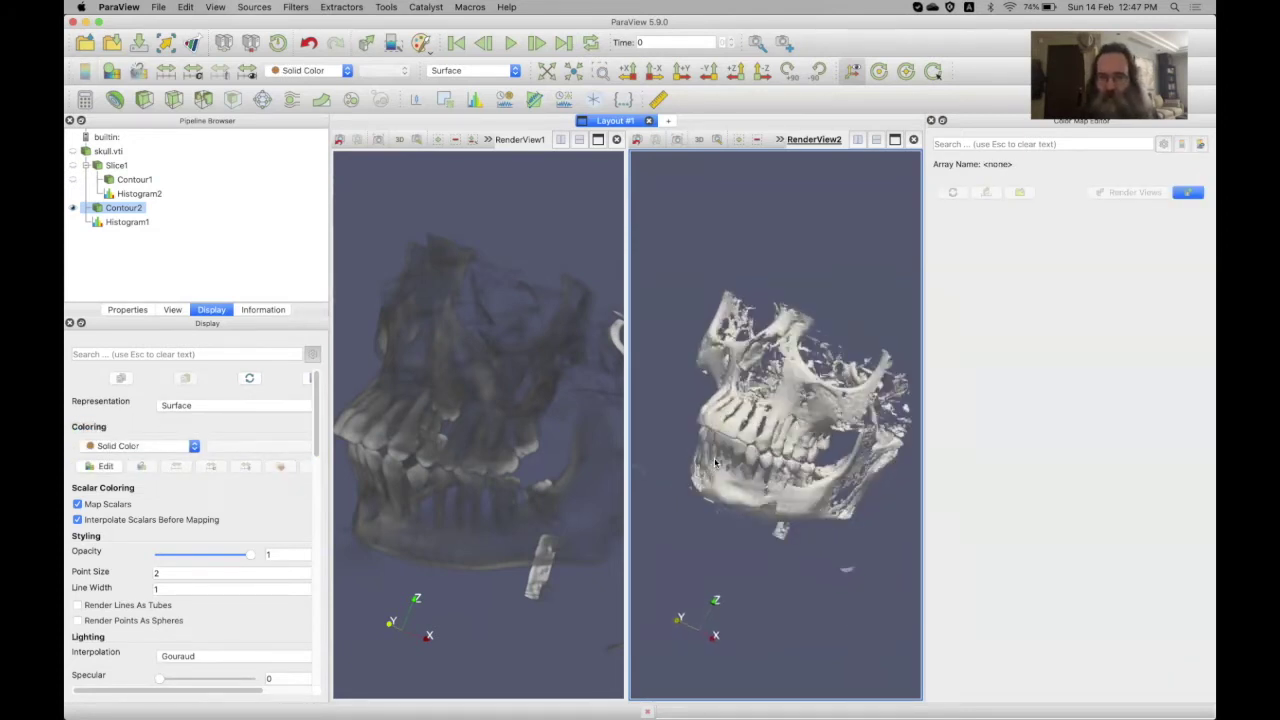
drag(459, 467, 495, 467)
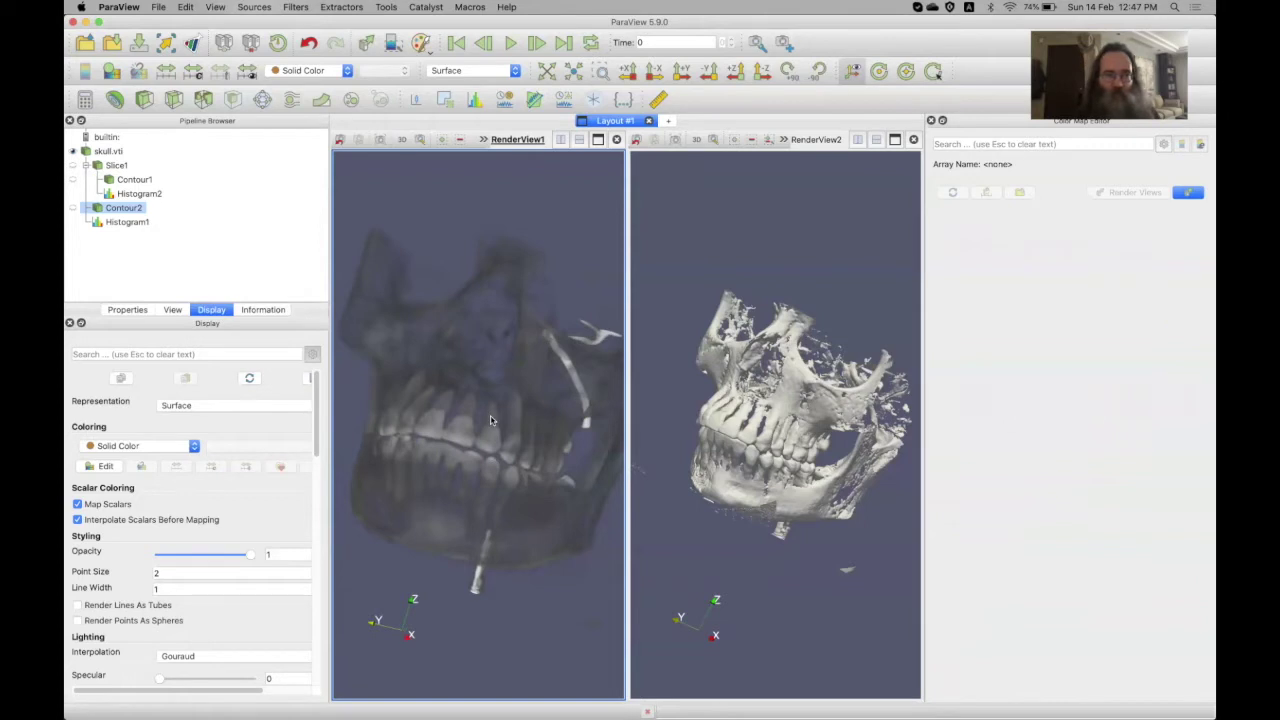
click(101, 466)
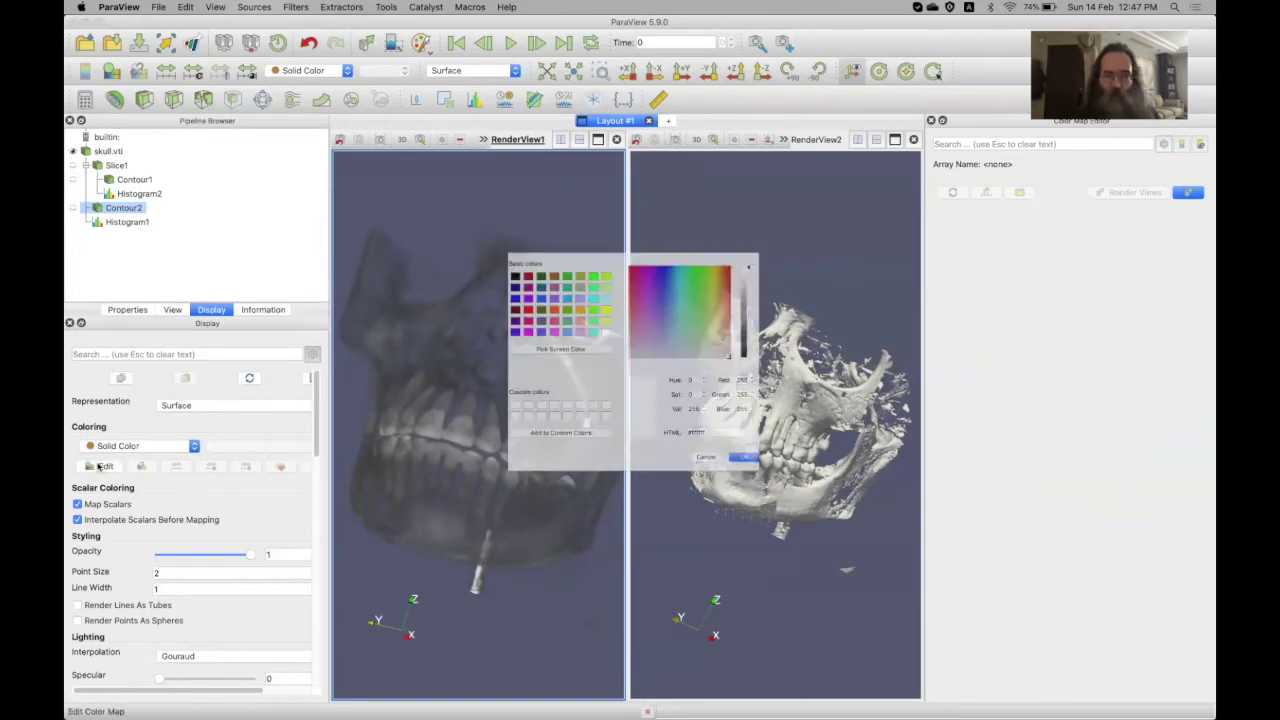
click(724, 495)
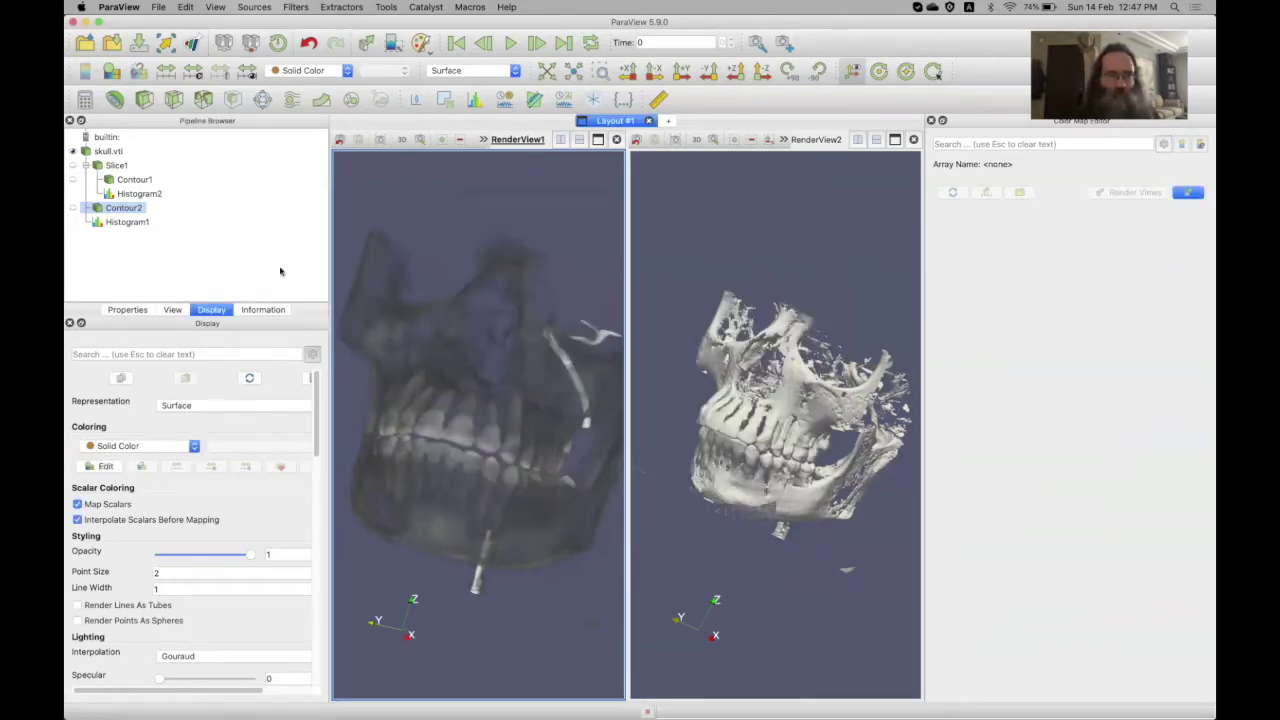
Steepen the skull.vti opacity function with a zero-opacity point at about 55 and a full-opacity point at about 59, matching the contour view
click(108, 152)
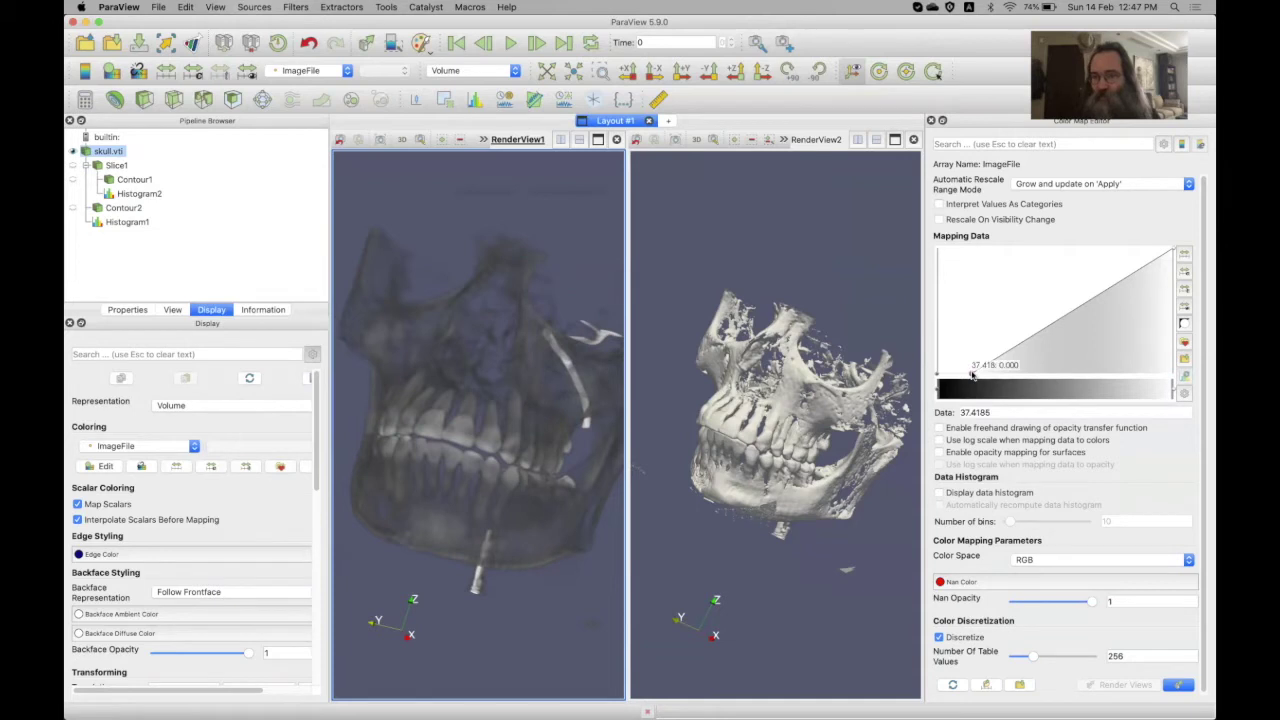
drag(972, 374, 989, 377)
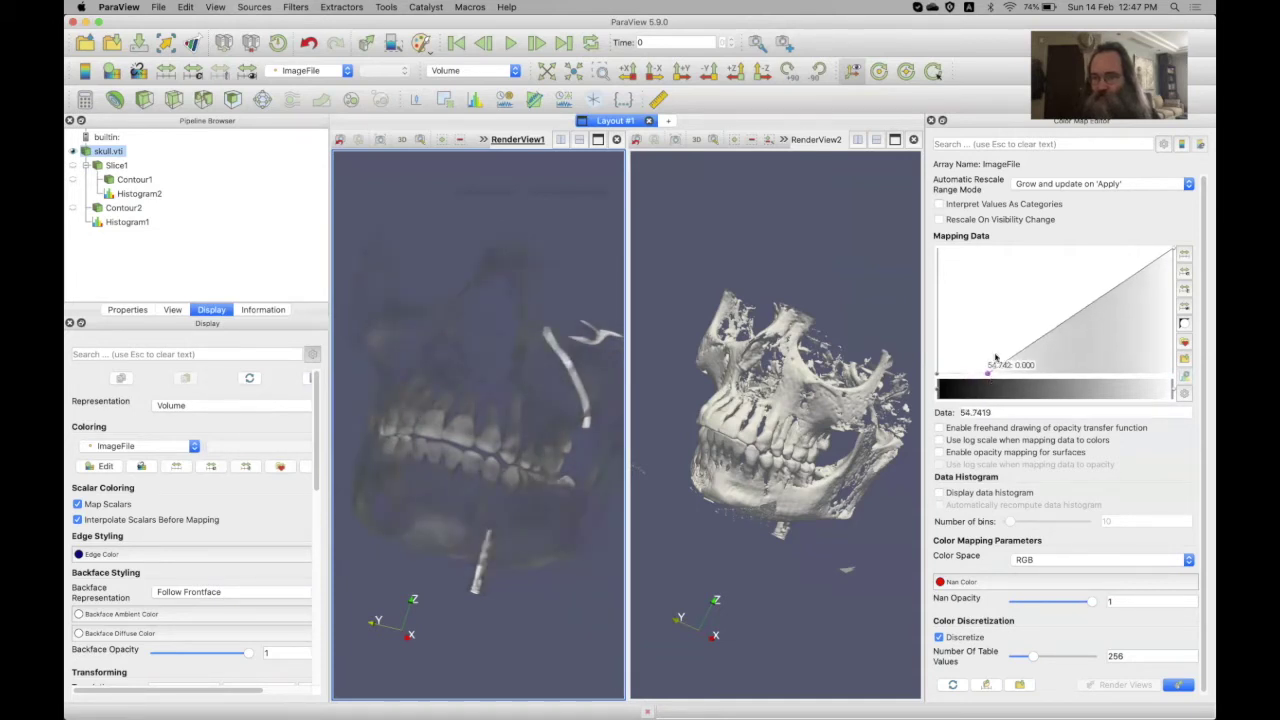
drag(1014, 264, 991, 243)
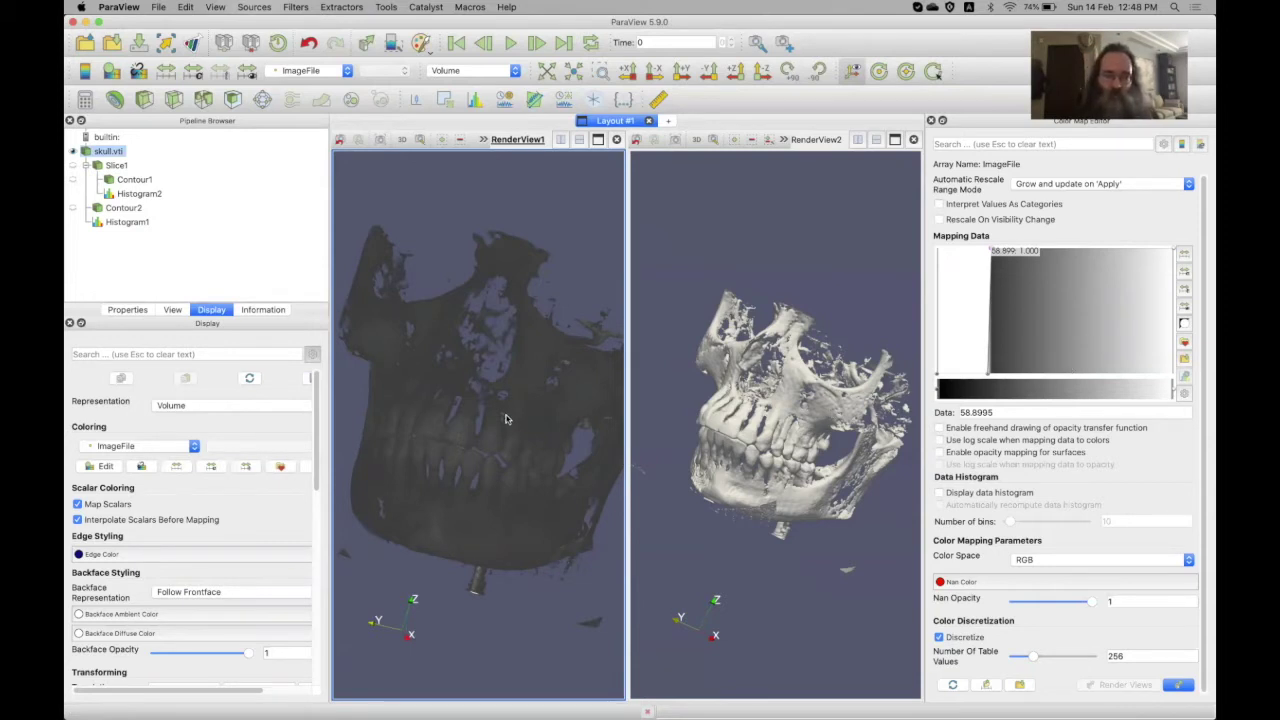
drag(735, 408, 748, 413)
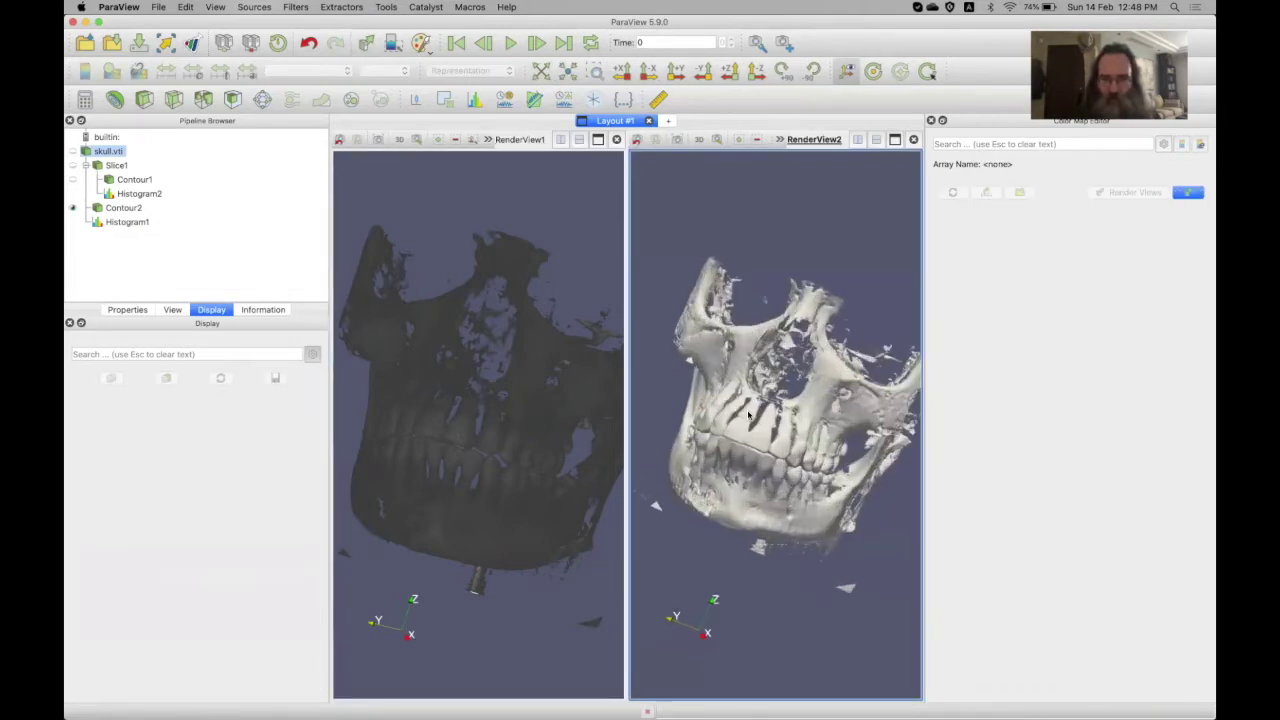
Enable Shade in the Volume Rendering settings of skull.vti in RenderView1
click(520, 432)
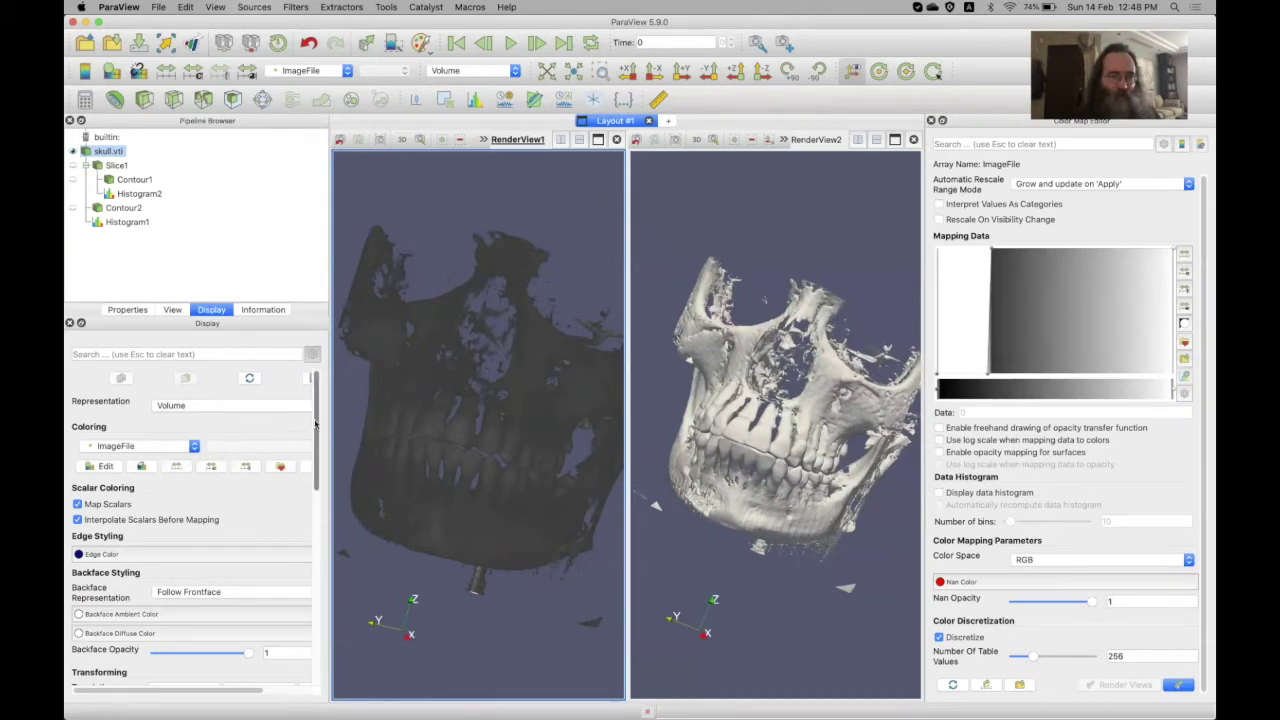
scroll(315, 425, down, 10)
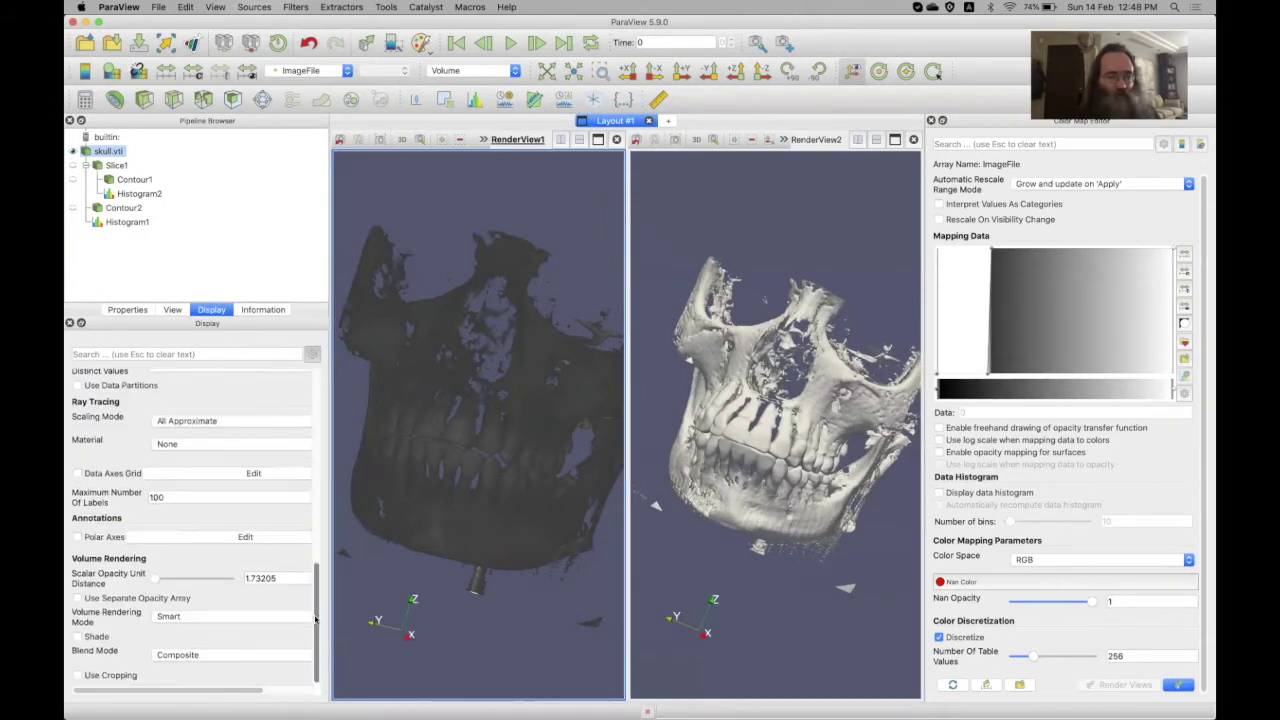
click(78, 637)
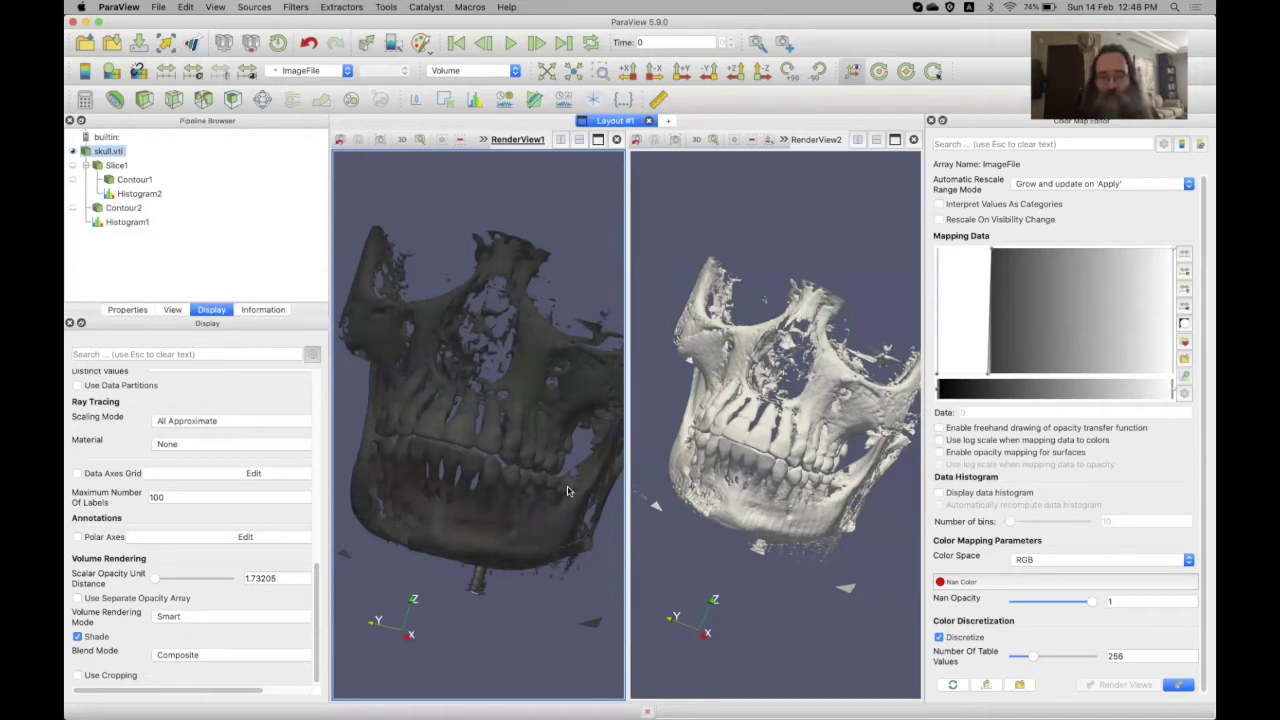
Color Contour2 by ImageFile in RenderView2 and align its view with the shaded volume for comparison
click(686, 467)
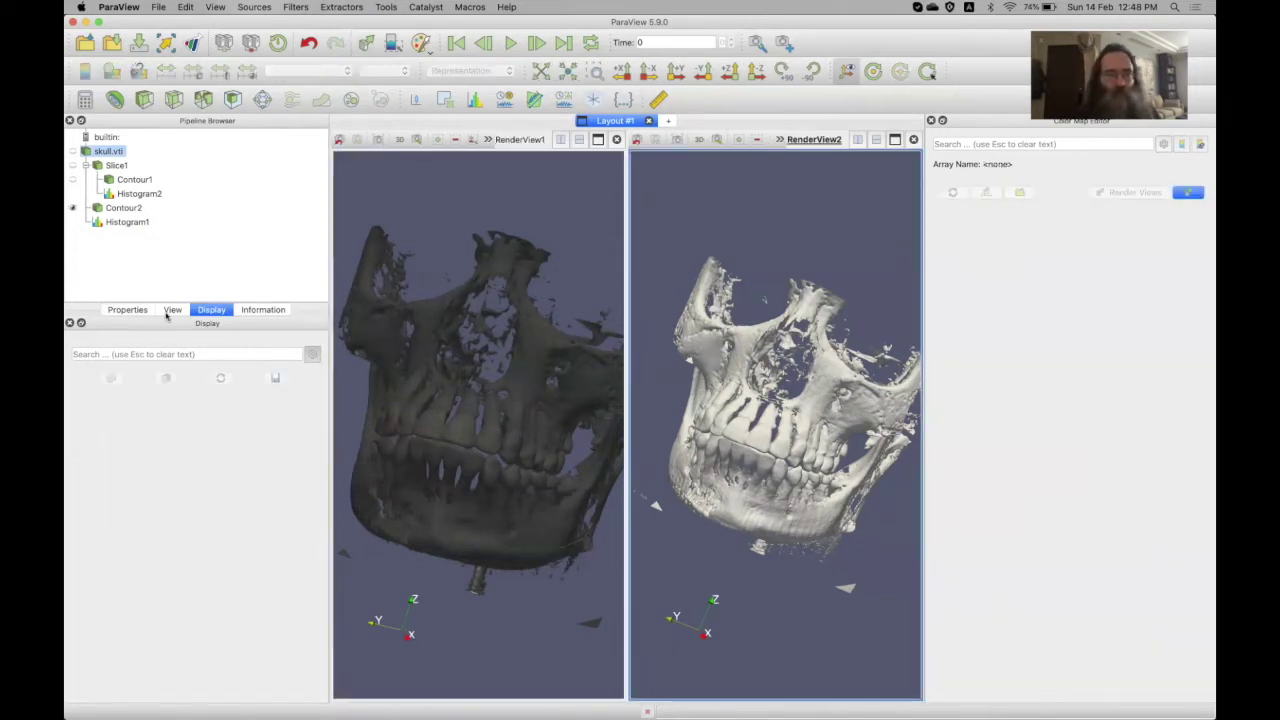
click(130, 311)
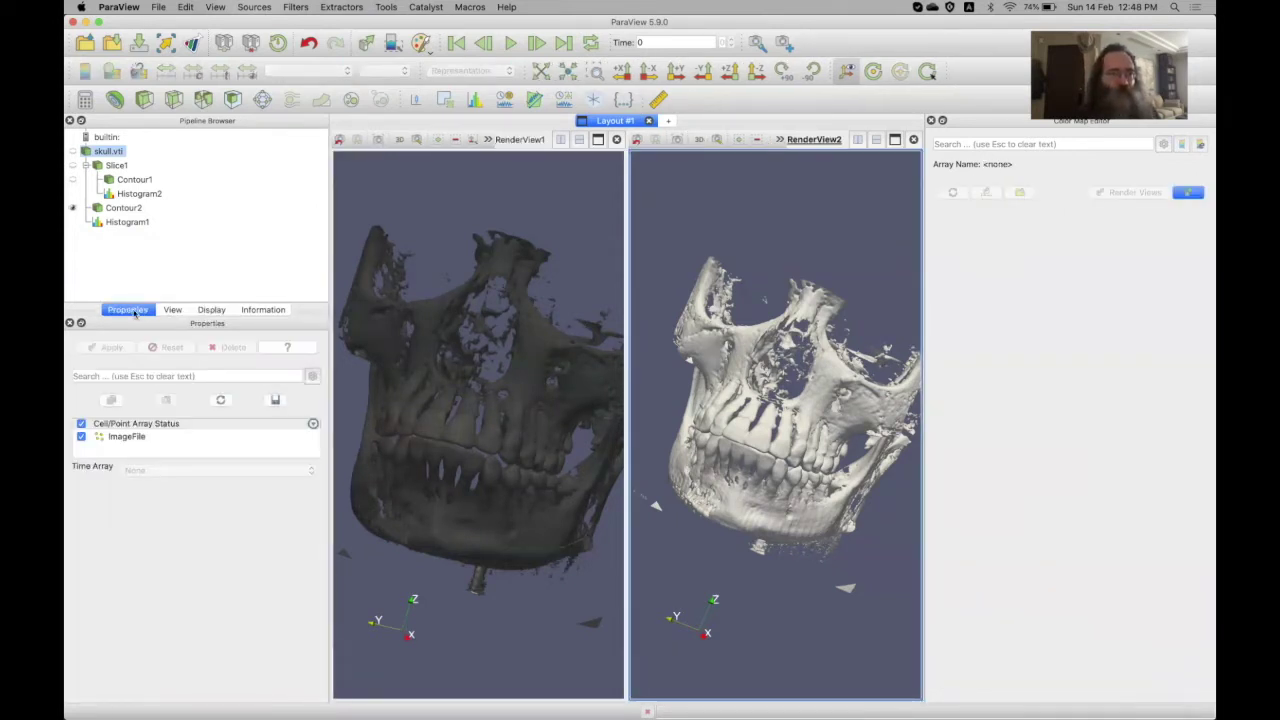
click(211, 310)
click(124, 208)
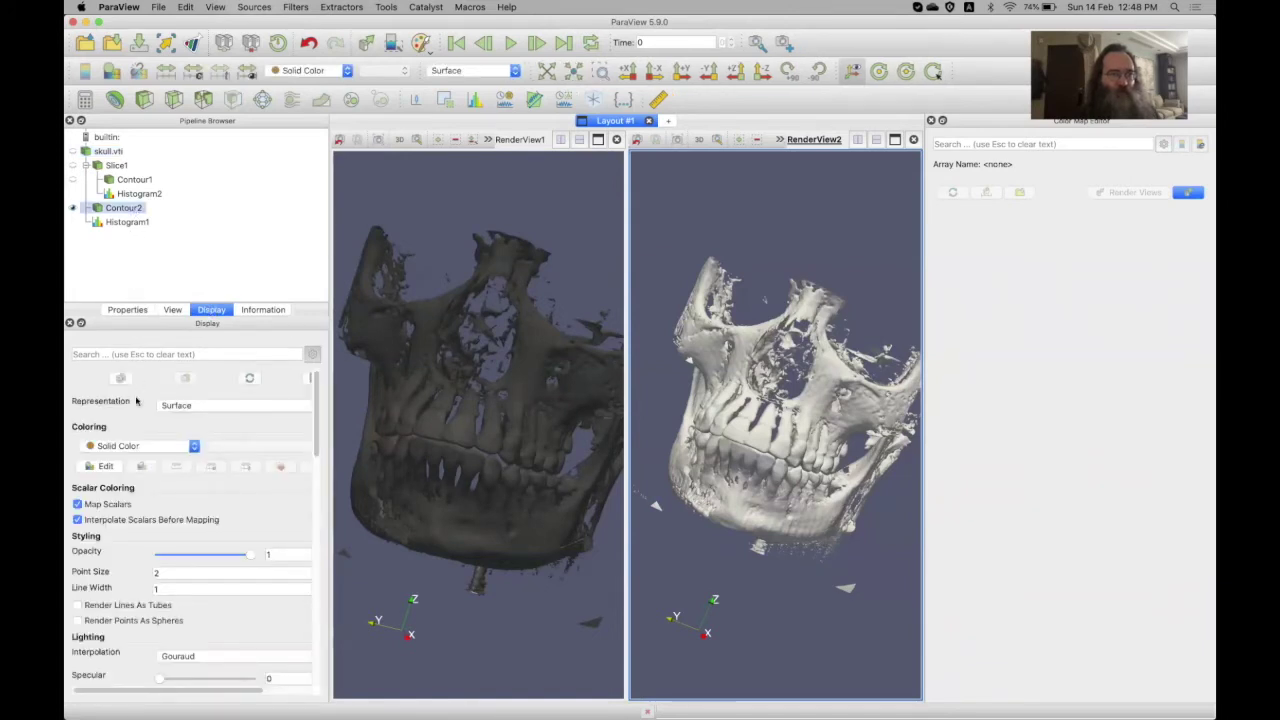
click(128, 446)
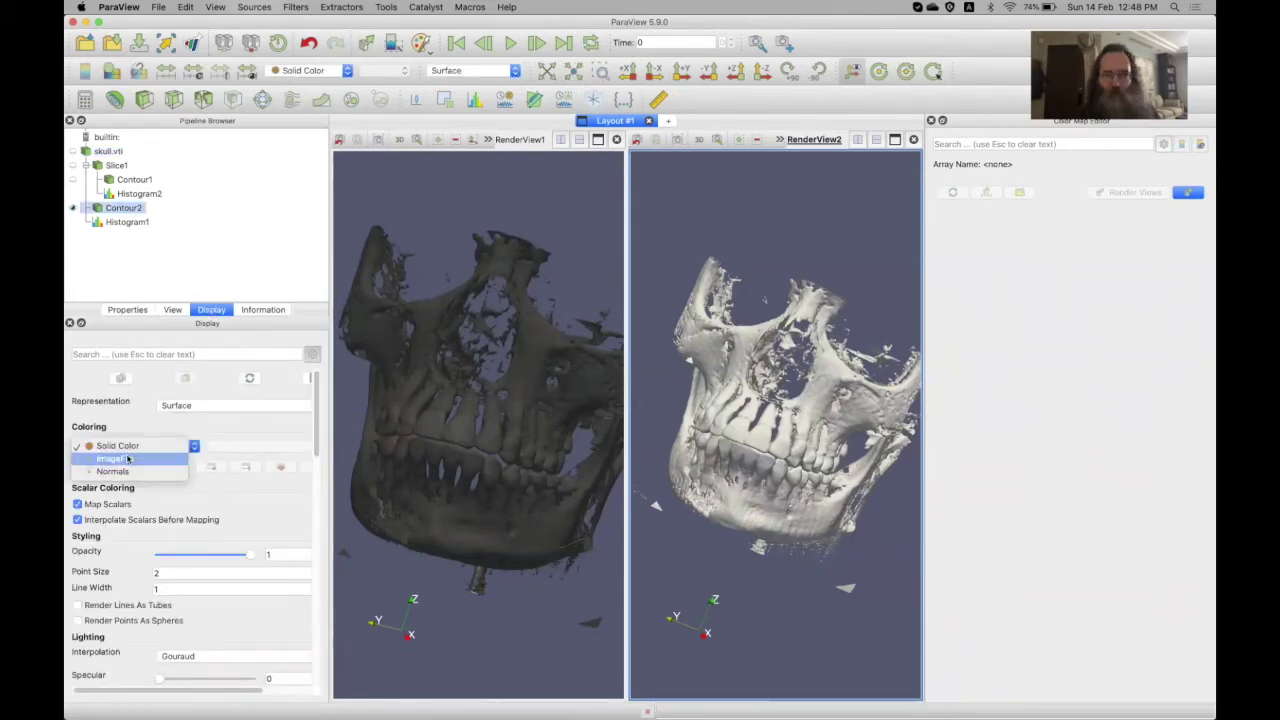
click(127, 458)
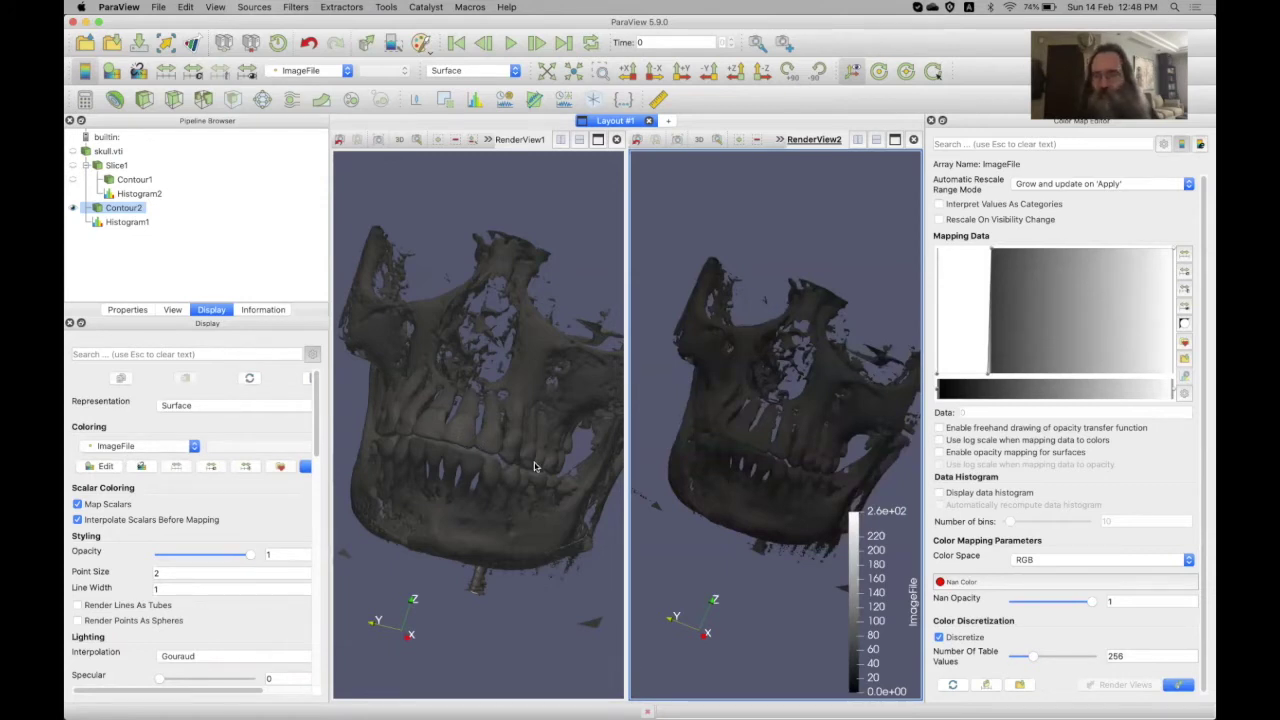
drag(768, 462, 771, 460)
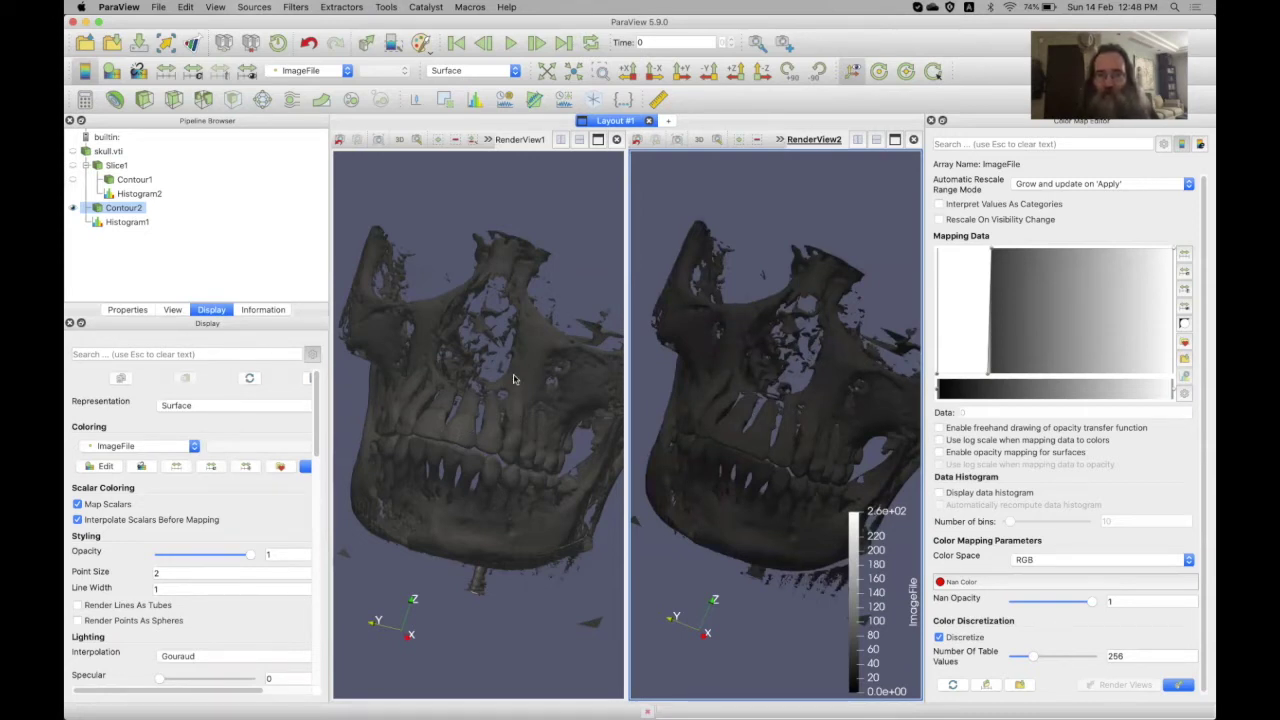
Close RenderView2, select skull.vti and inspect the shaded volume from the side
click(913, 141)
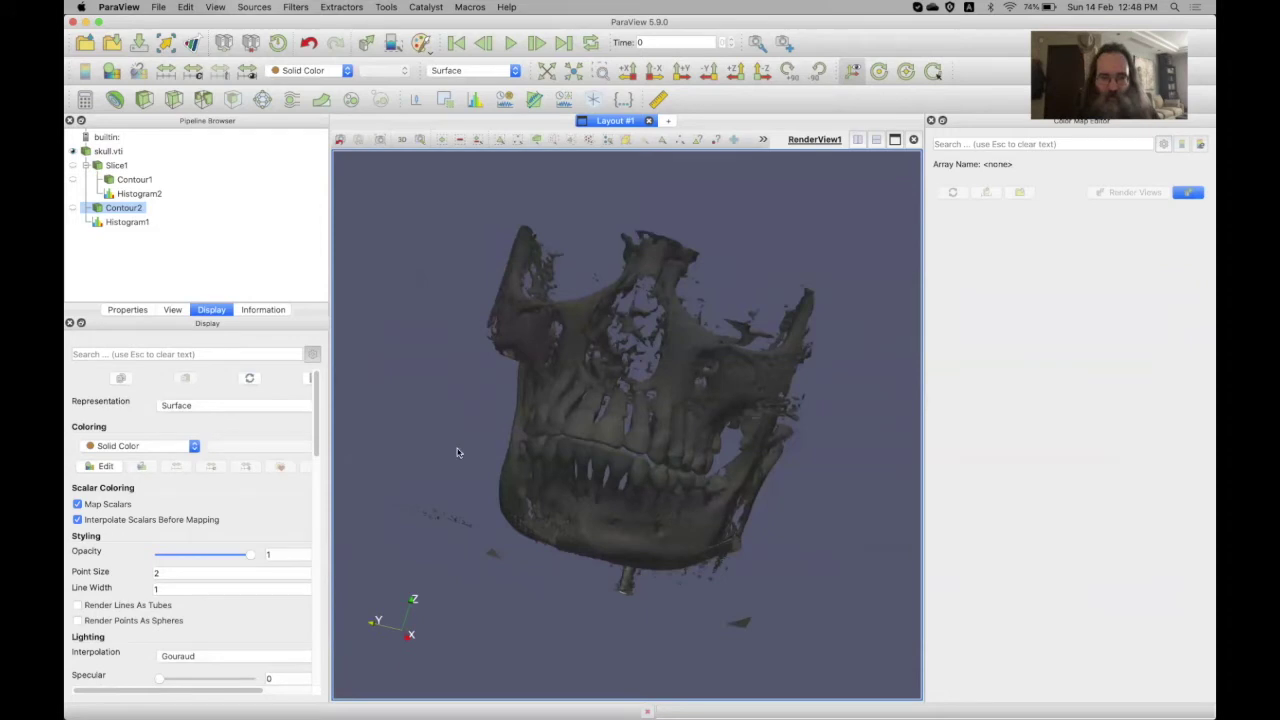
drag(457, 453, 434, 451)
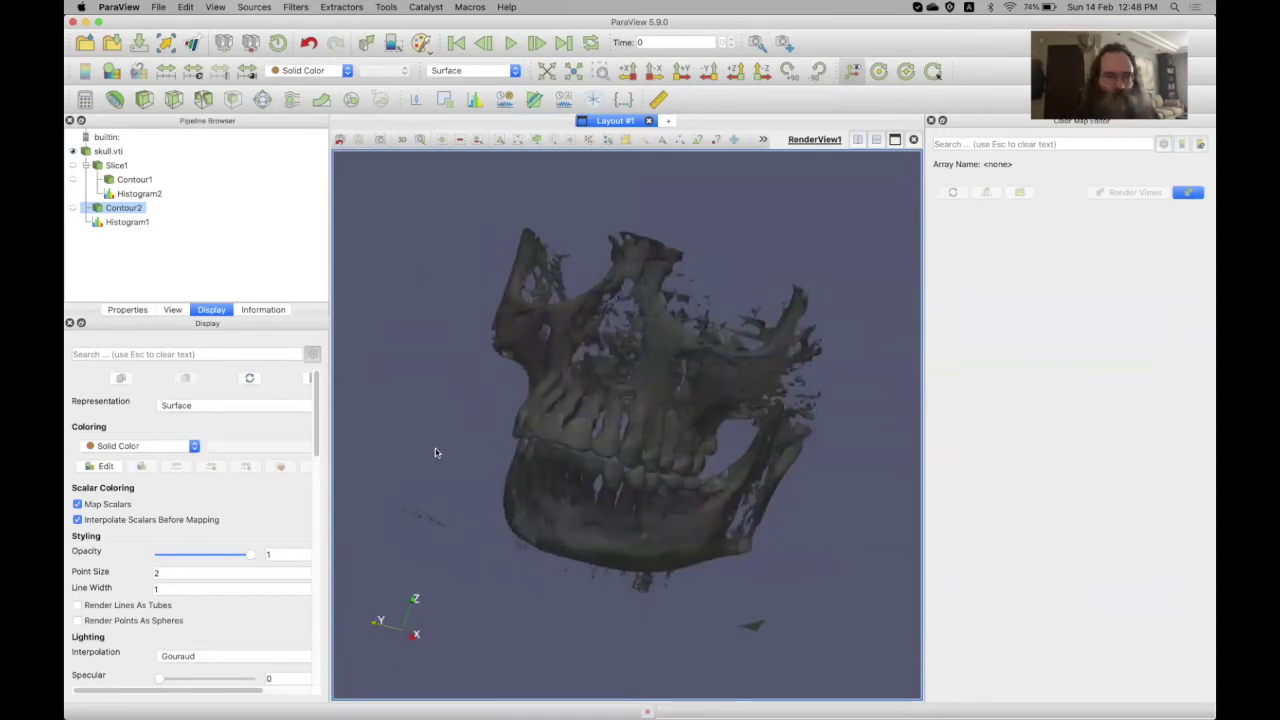
click(109, 151)
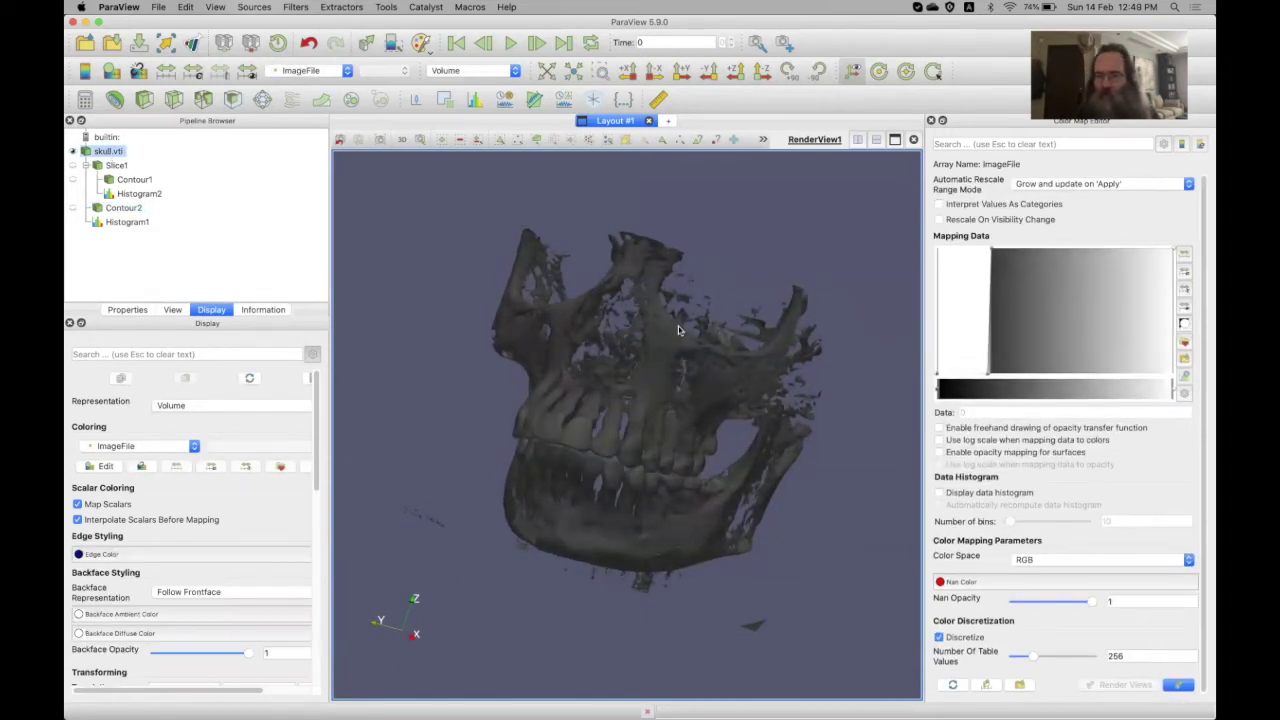
drag(750, 409, 716, 410)
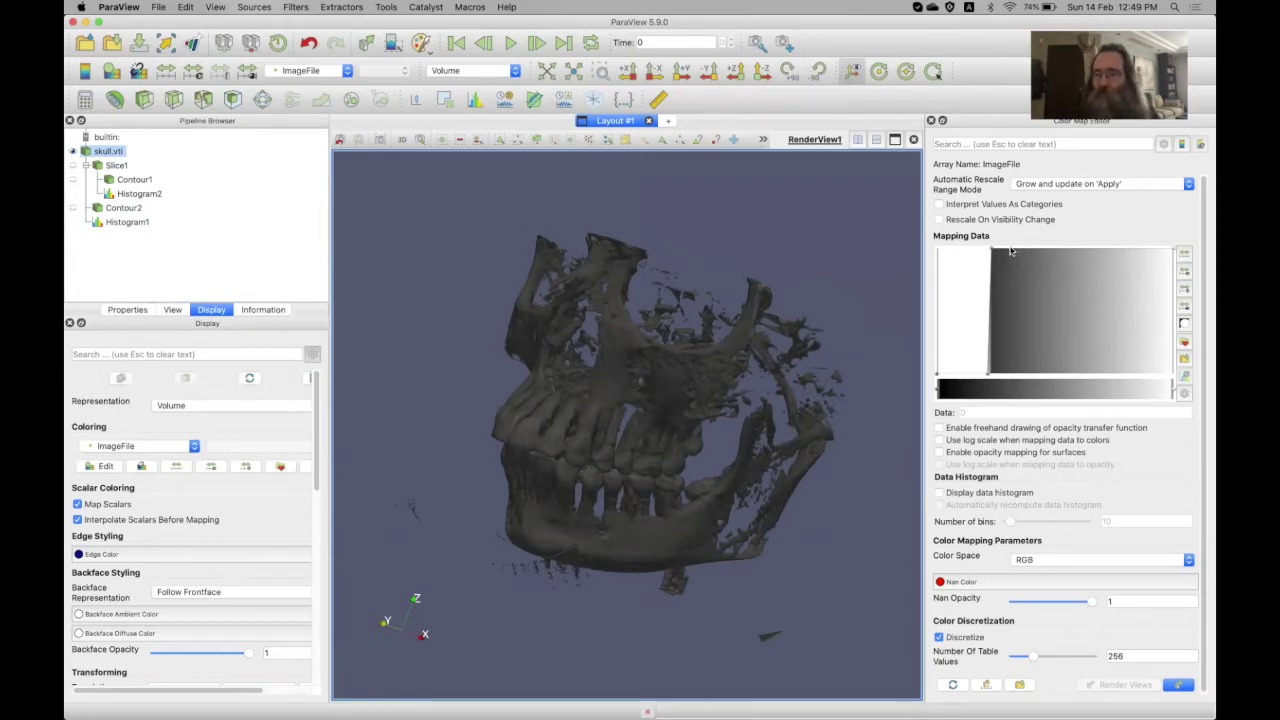
Move the full-opacity point to a data value of about 229 and the zero-opacity point to about 202, isolating the densest material
drag(991, 251, 1121, 240)
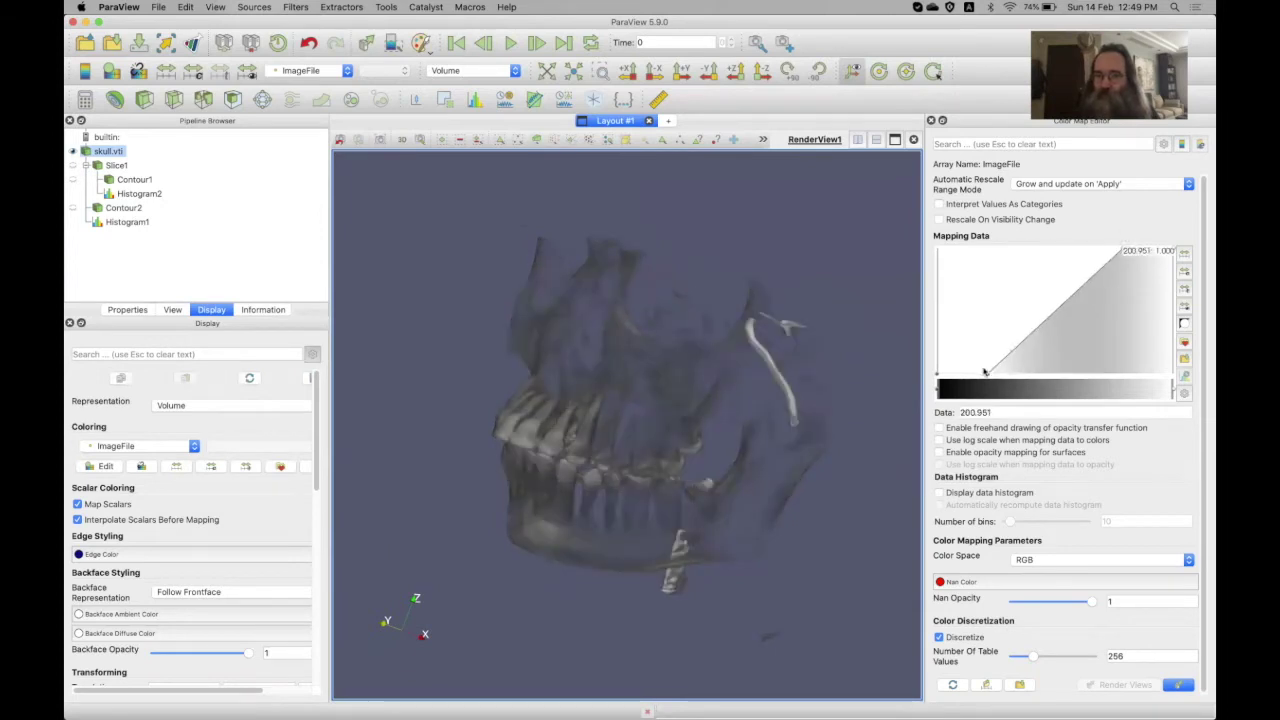
drag(989, 374, 1116, 390)
drag(1124, 252, 1155, 249)
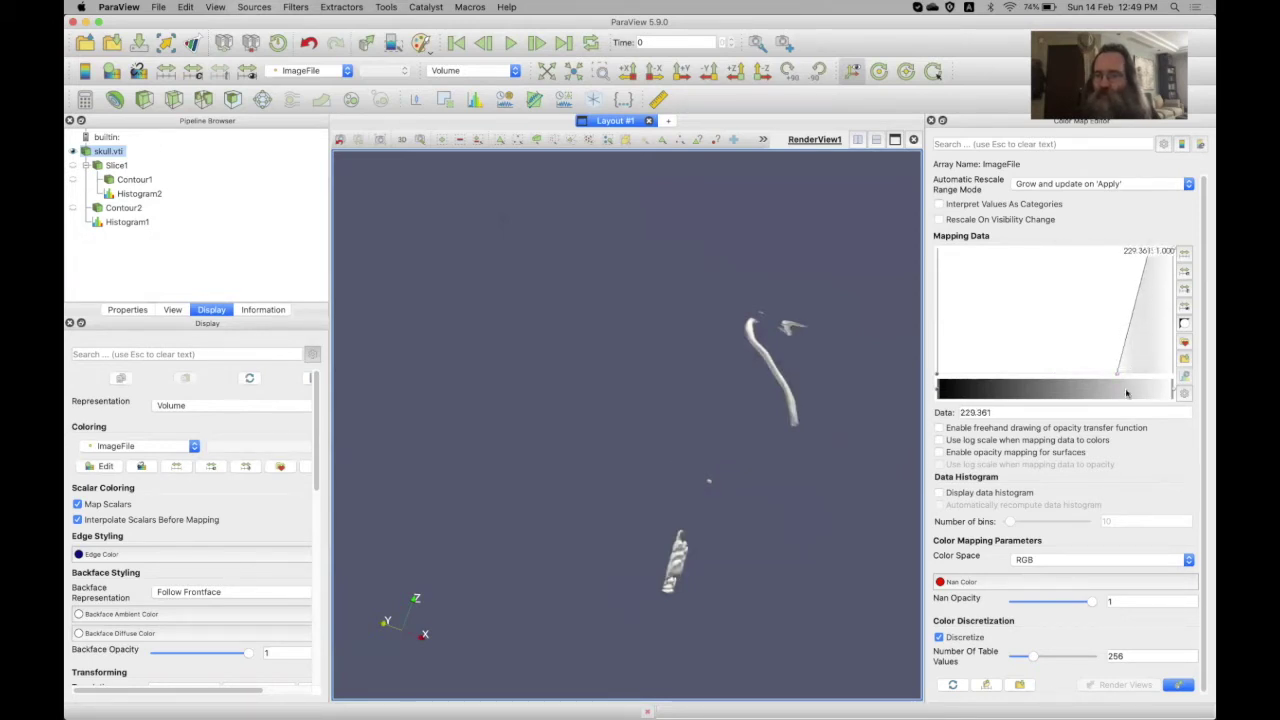
drag(1118, 377, 1123, 382)
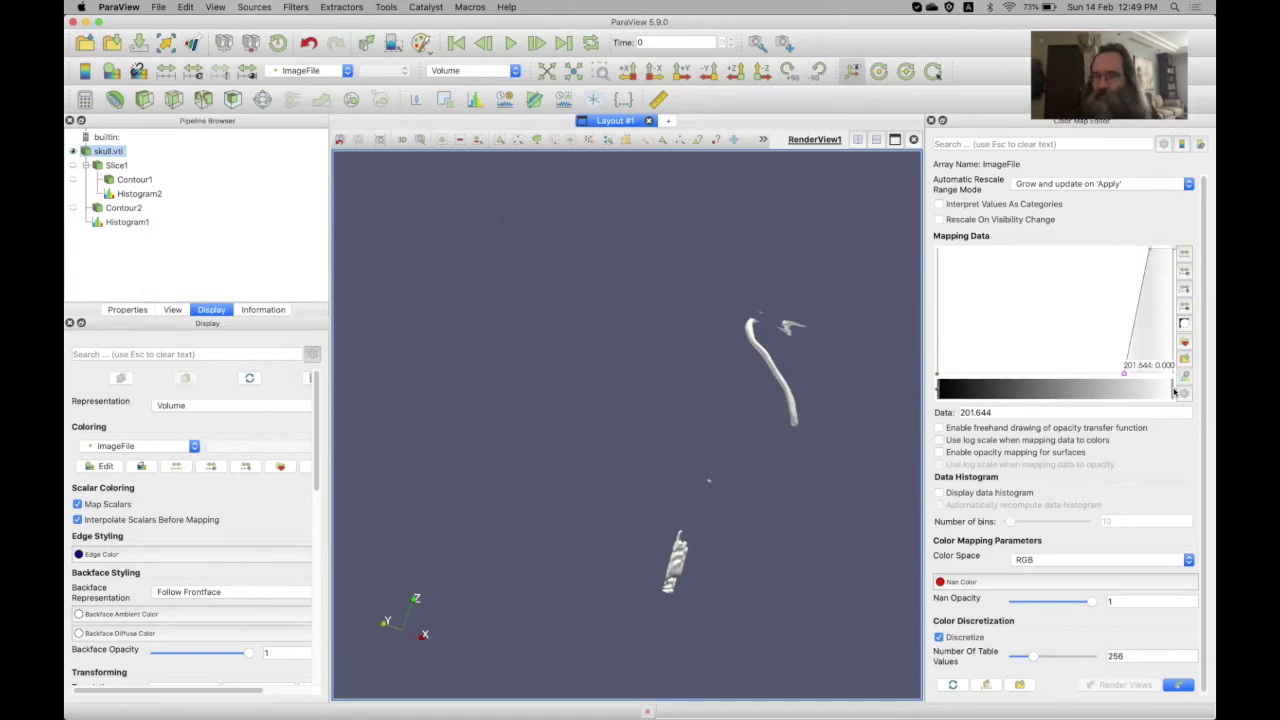
Set the color map's color at data value 255 to blue (#0000ff) and orbit the metal parts
double_click(1174, 392)
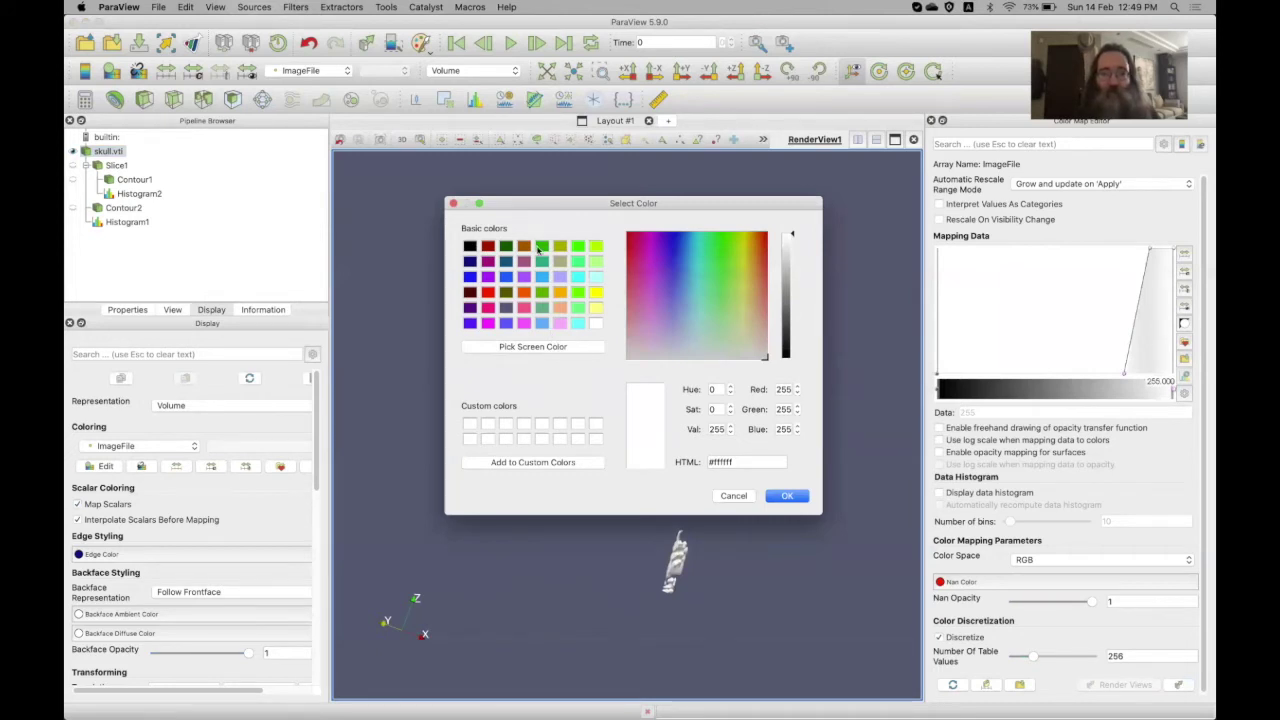
click(470, 277)
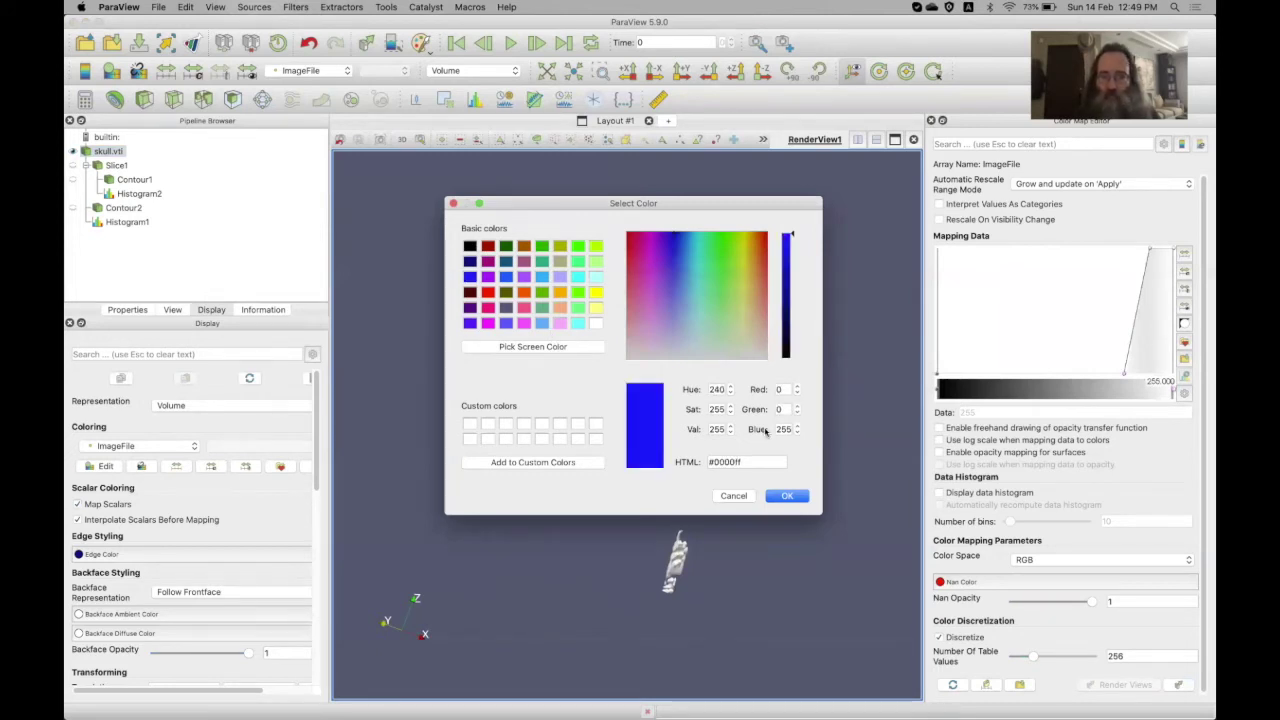
click(787, 496)
drag(700, 517, 685, 508)
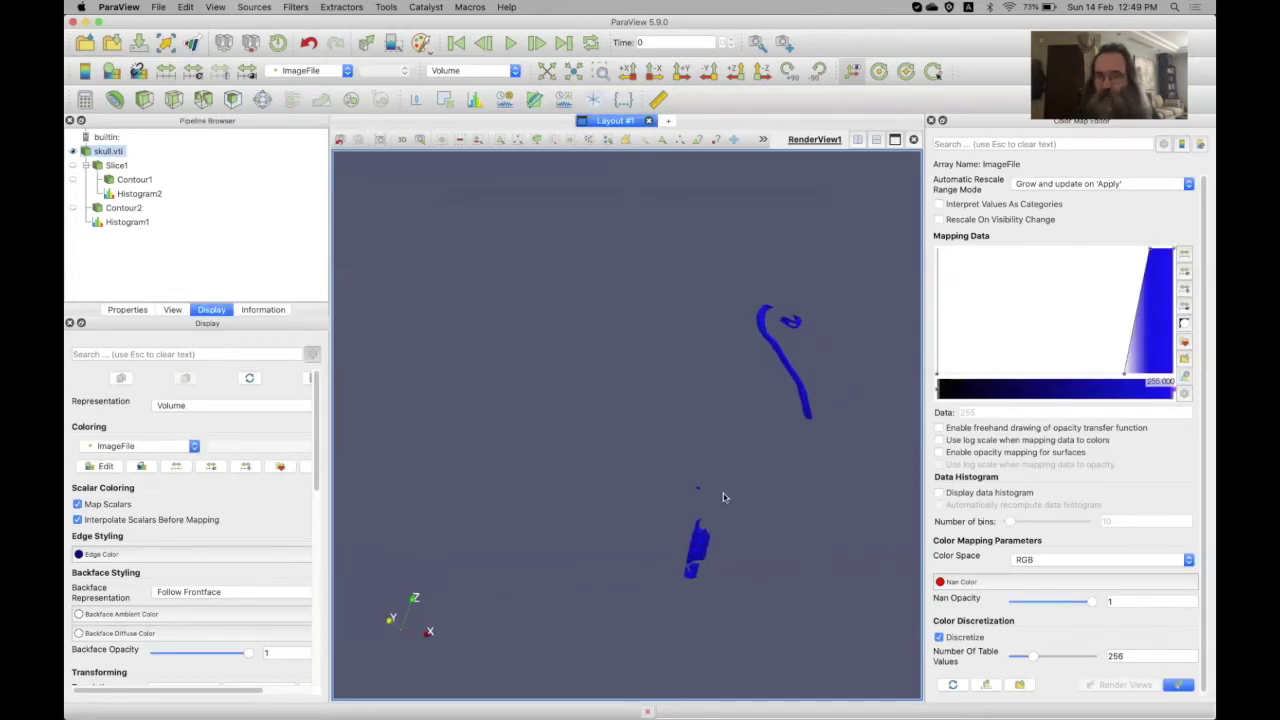
Add a small opacity peak of about 0.16 at data value 129, dropping to zero on both sides
click(1042, 372)
click(1053, 357)
click(1075, 373)
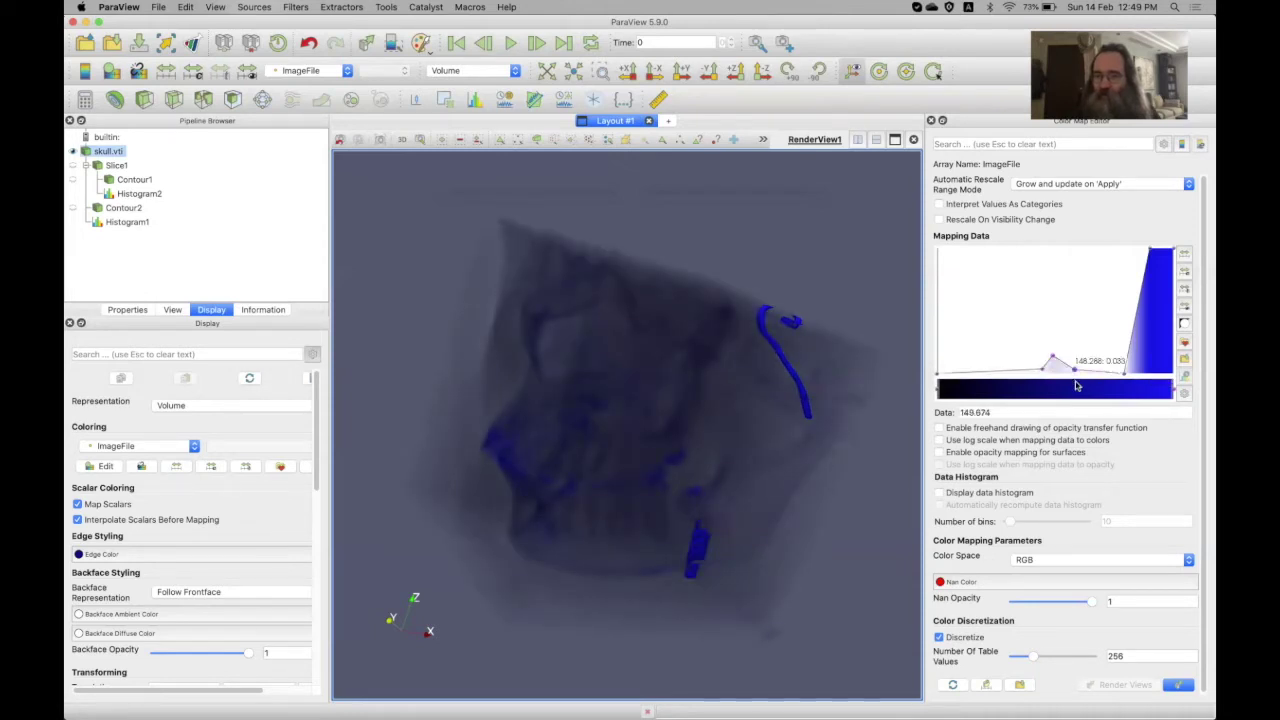
mouse_move(1043, 370)
mouse_down()
mouse_move(1047, 385)
mouse_move(1056, 354)
mouse_up()
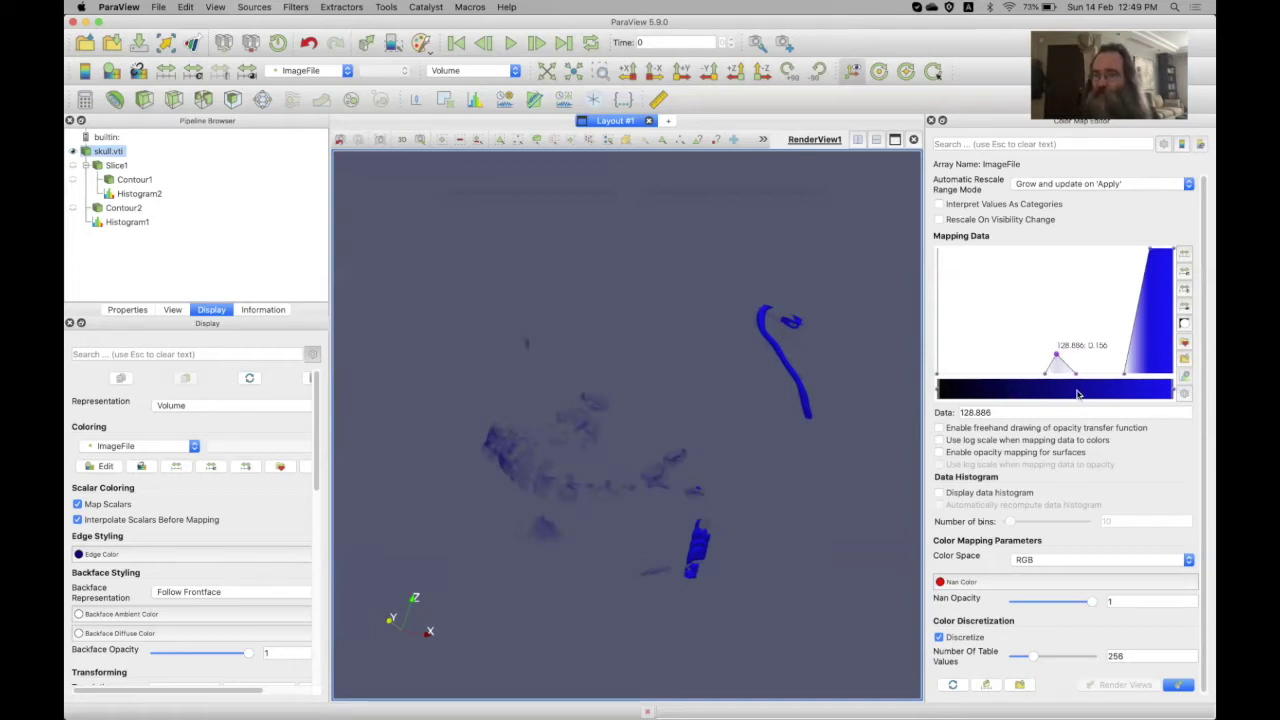
Add a color point at data value 137.2, set it to white and orbit the volume
click(1078, 391)
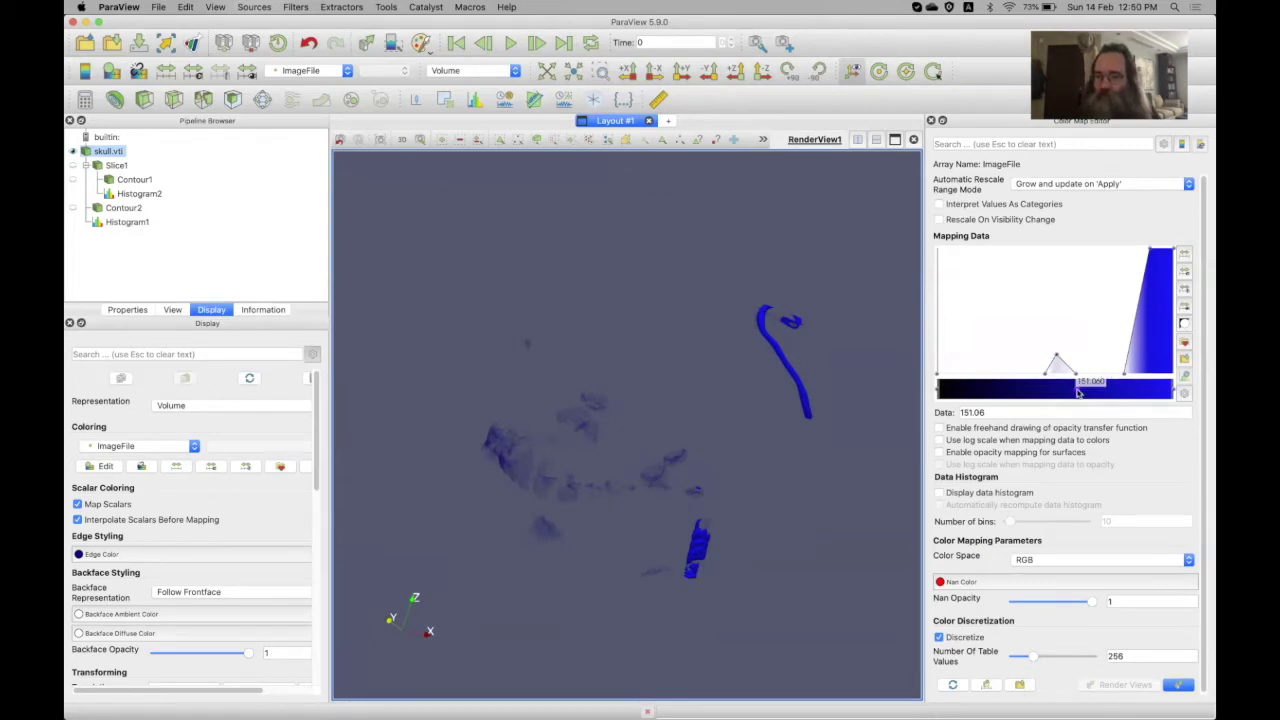
drag(1073, 392, 1065, 393)
double_click(1065, 393)
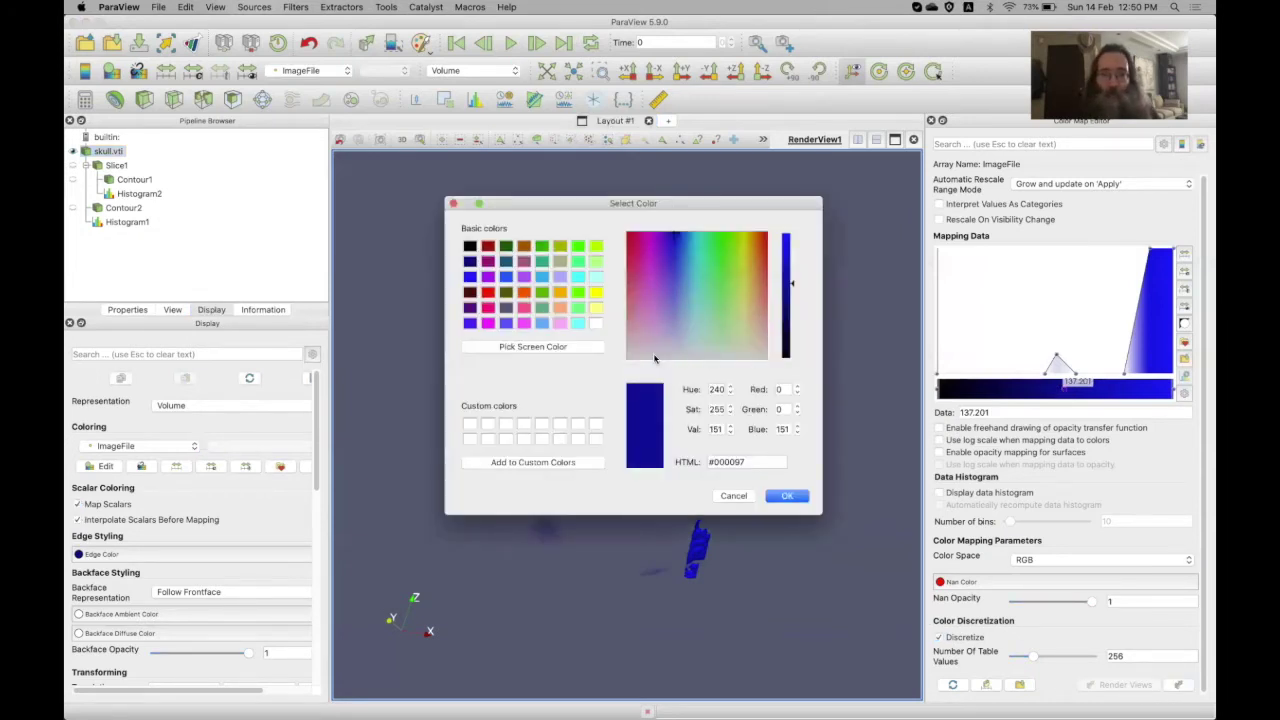
click(596, 324)
click(790, 496)
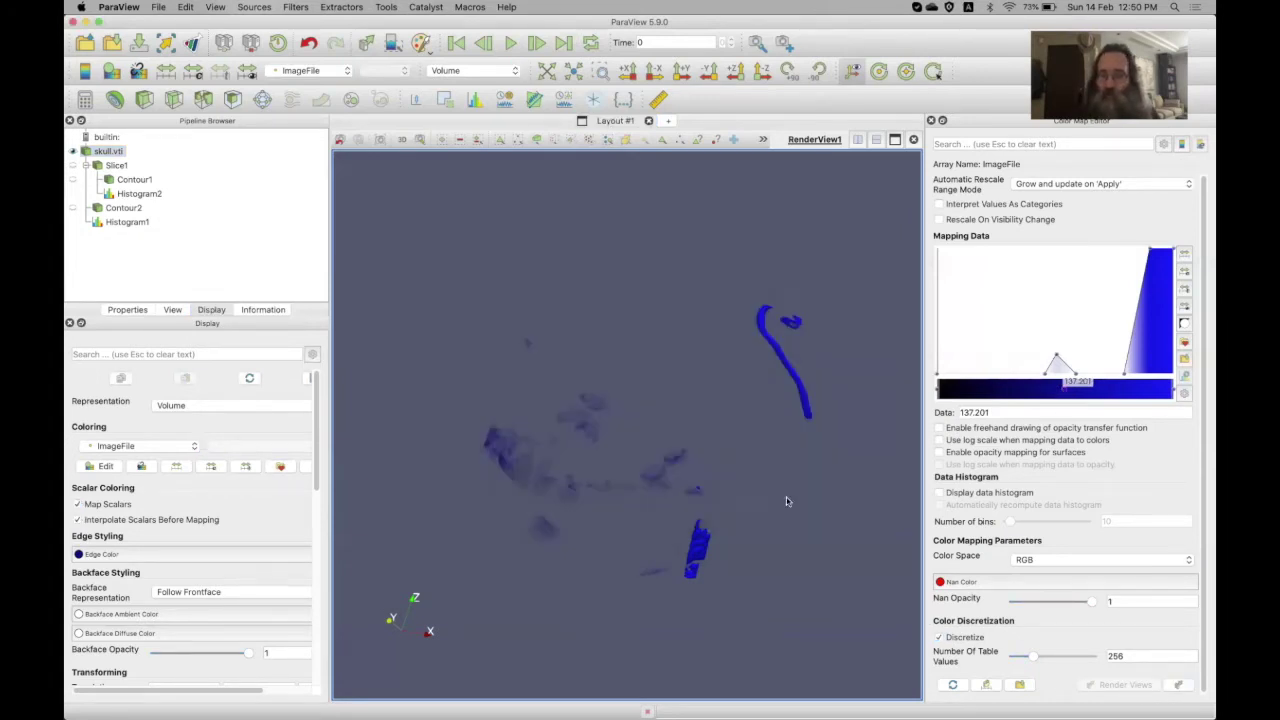
drag(747, 501, 791, 506)
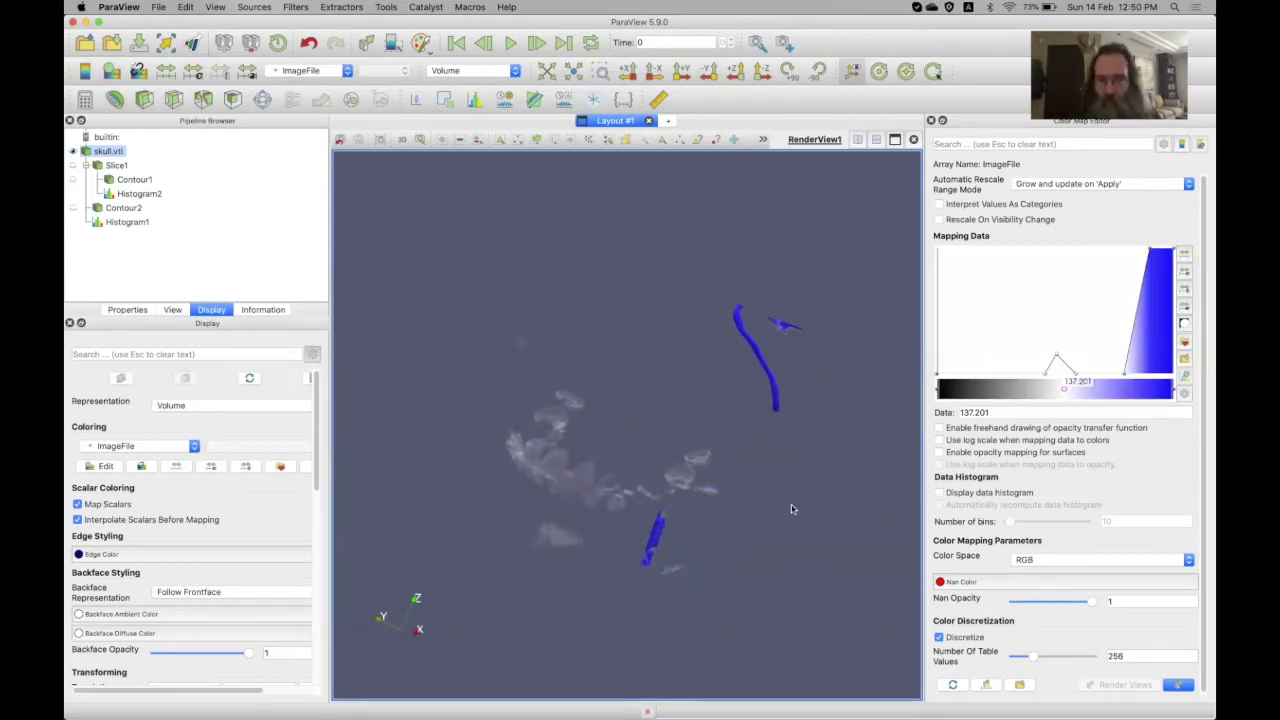
Add a second small opacity peak near data value 52, falling to zero at about 40 and 74
click(972, 368)
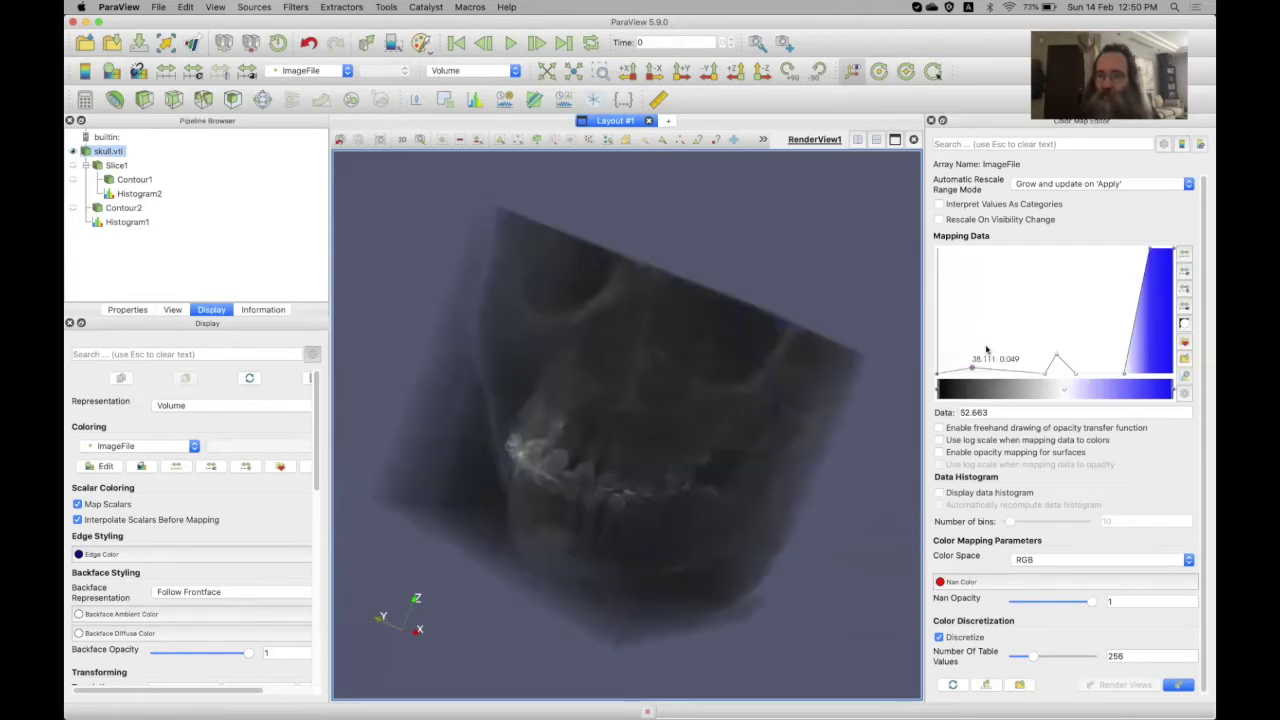
click(986, 347)
click(1006, 373)
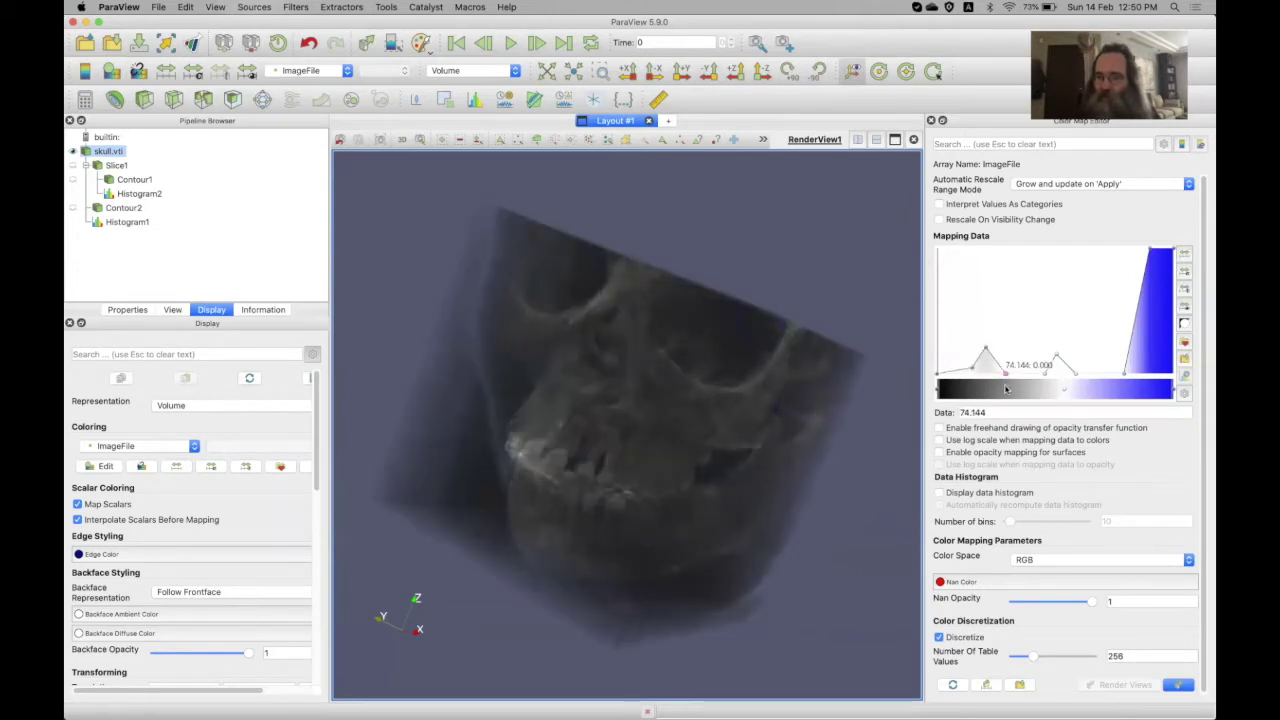
drag(972, 369, 975, 385)
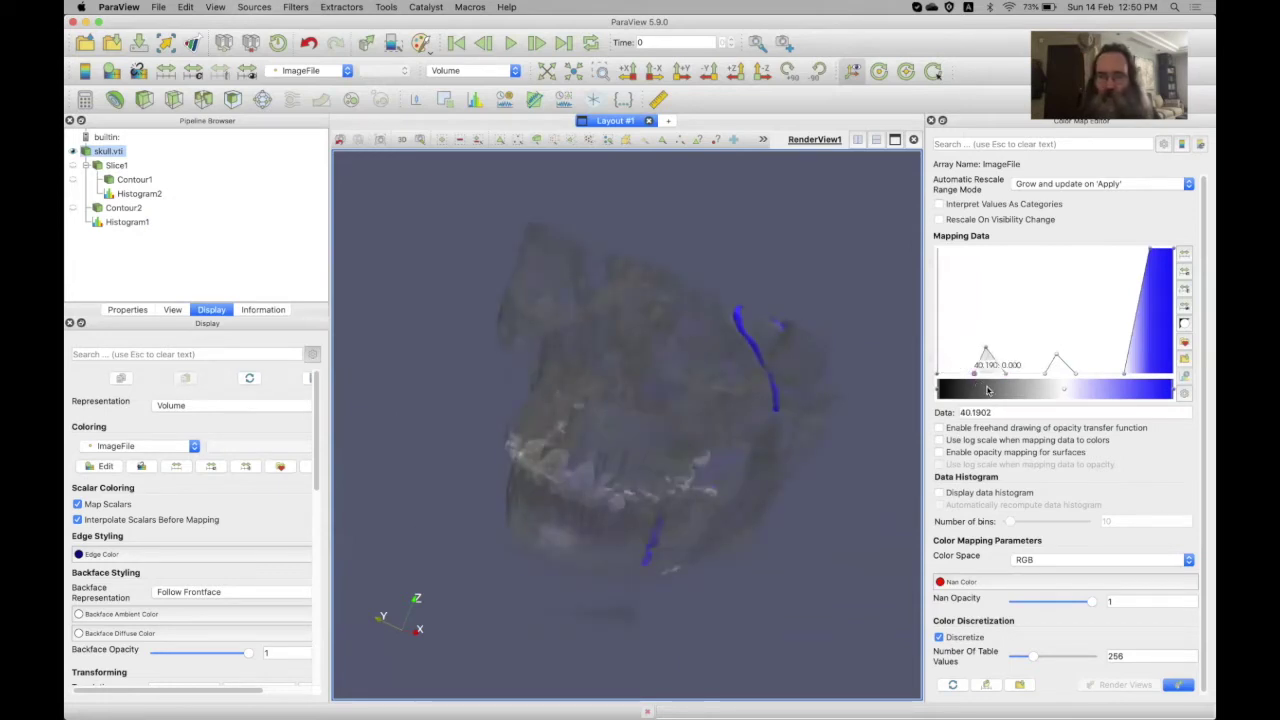
Add a color point at data value 56.1, set it to red and orbit the skull
click(989, 392)
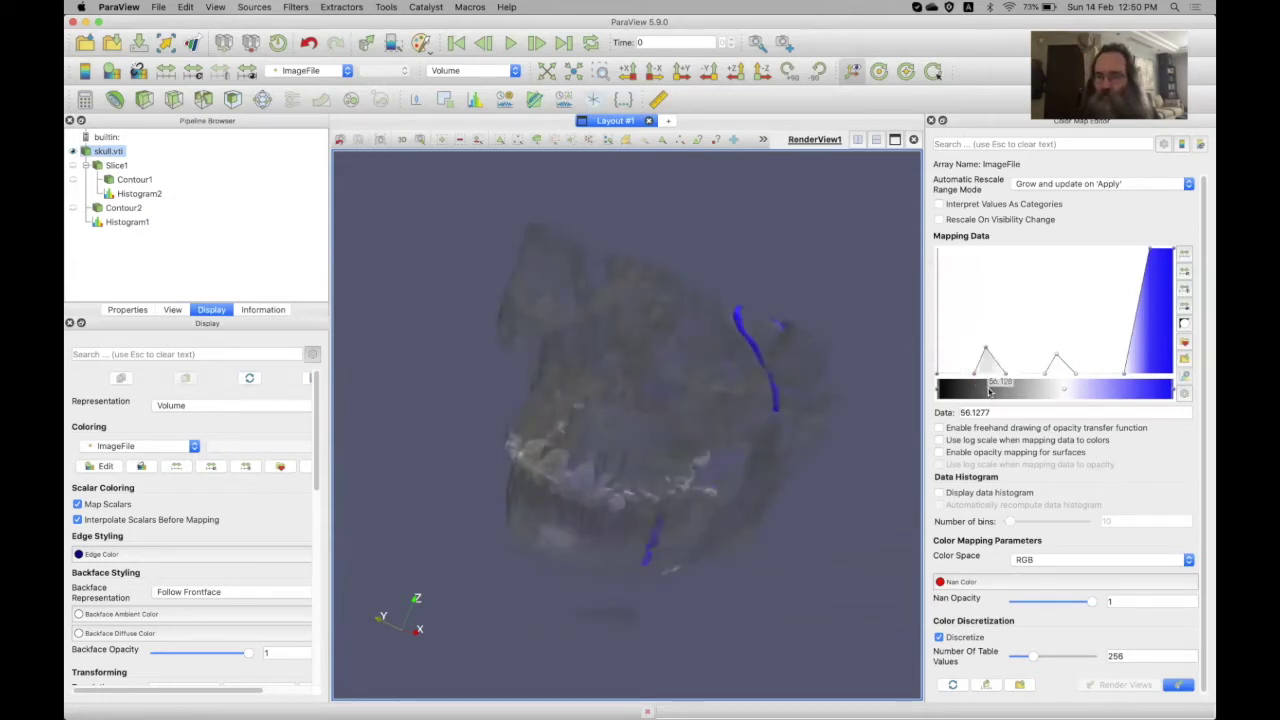
double_click(989, 392)
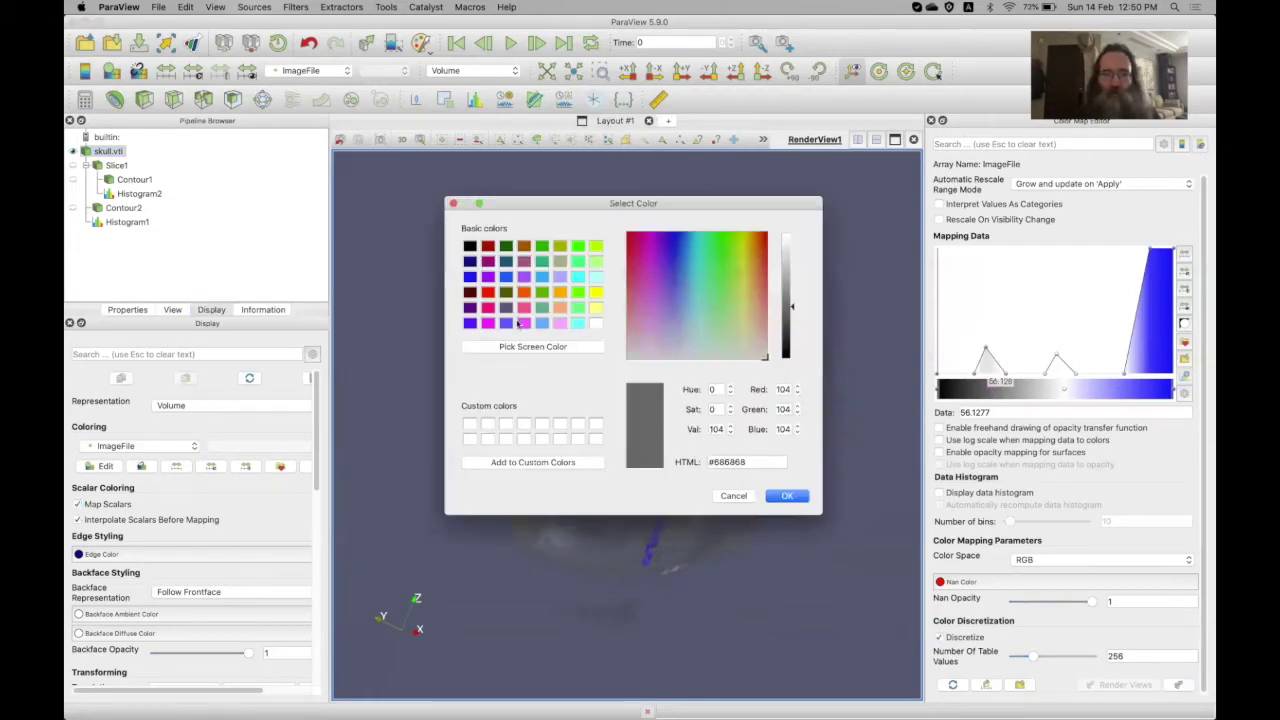
click(488, 292)
click(790, 496)
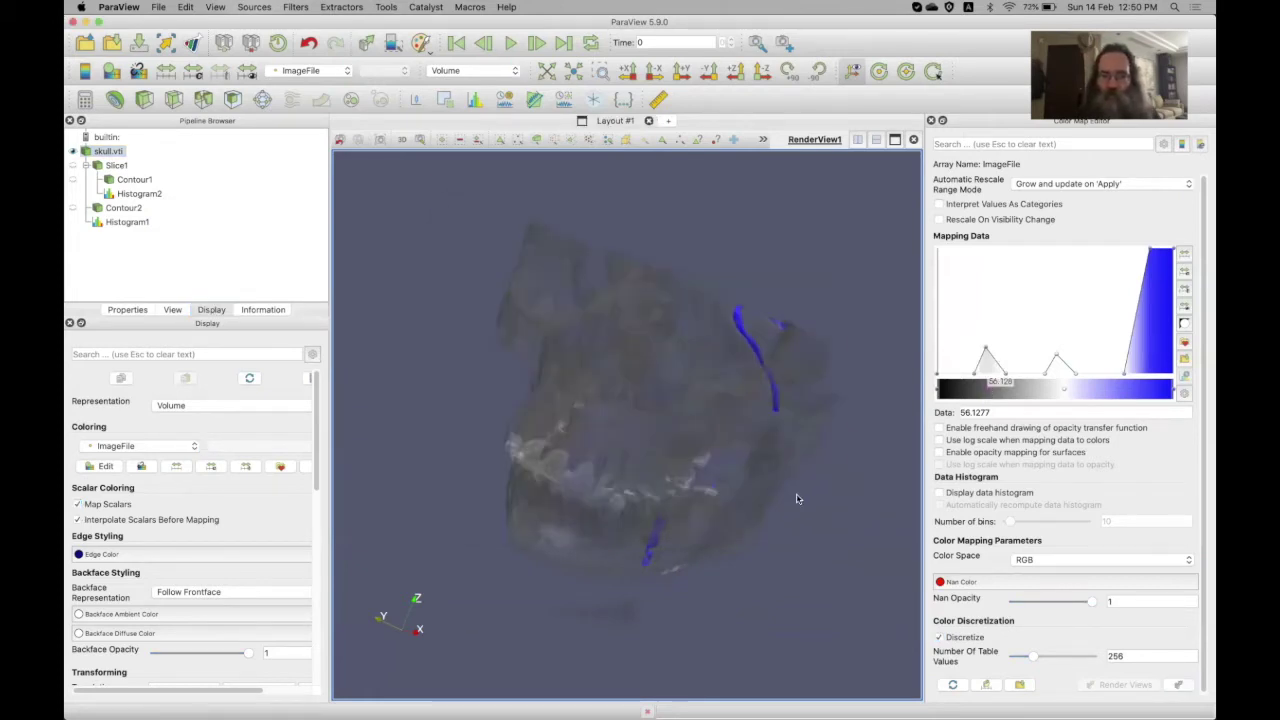
drag(797, 498, 790, 466)
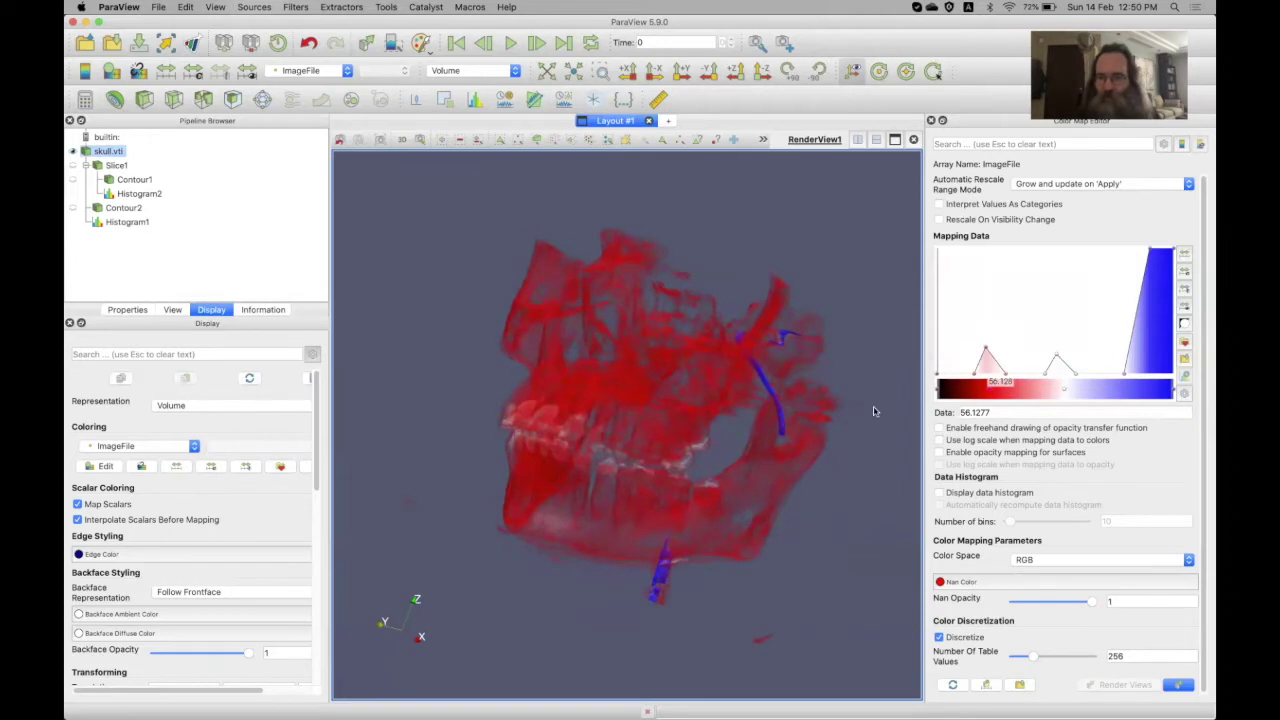
Lower the opacity peak in the red range to about 0.05, raise the whitish peak near data value 125 to 1 and orbit the teeth
drag(986, 348, 988, 371)
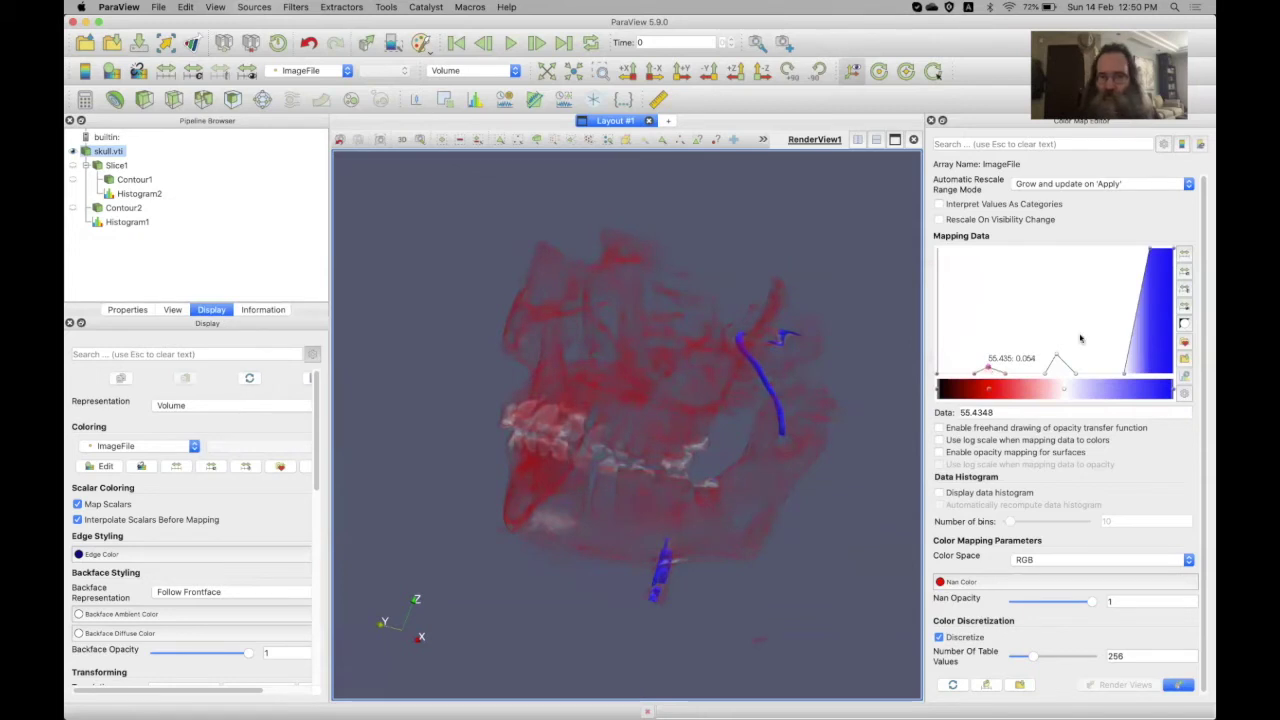
drag(1056, 358, 1054, 316)
drag(1061, 271, 1054, 250)
drag(608, 491, 705, 390)
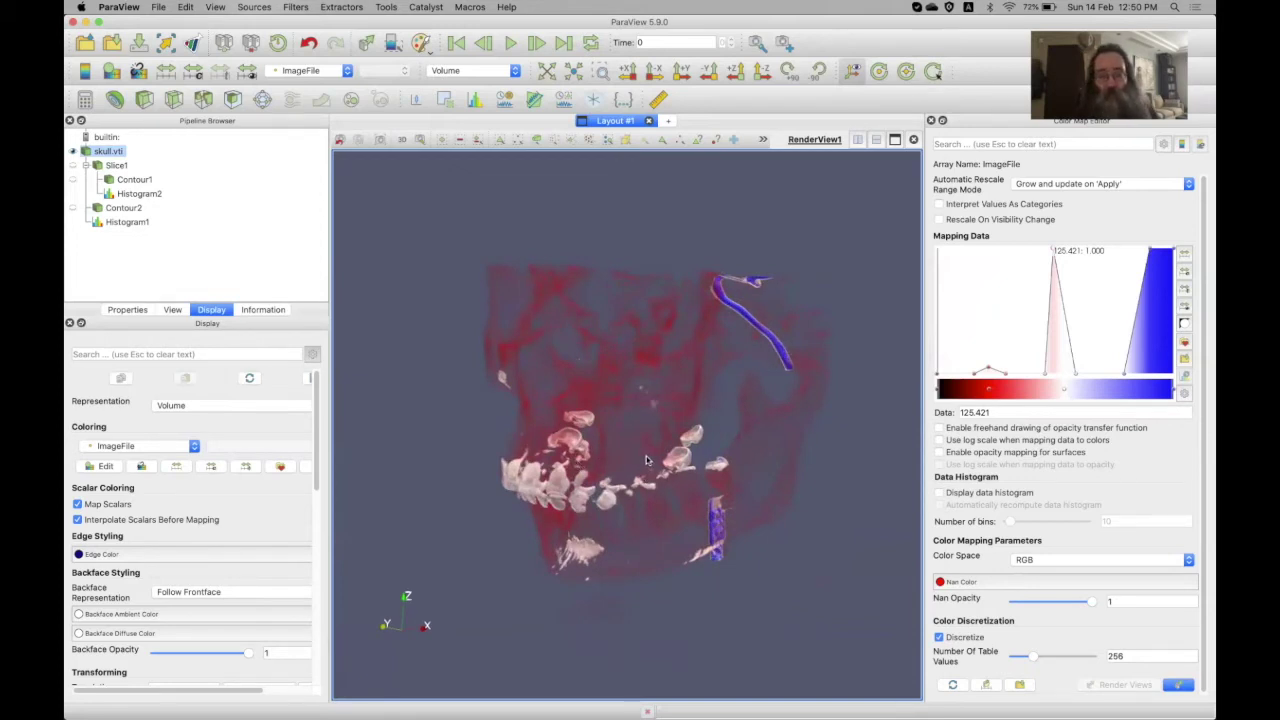
drag(646, 456, 667, 467)
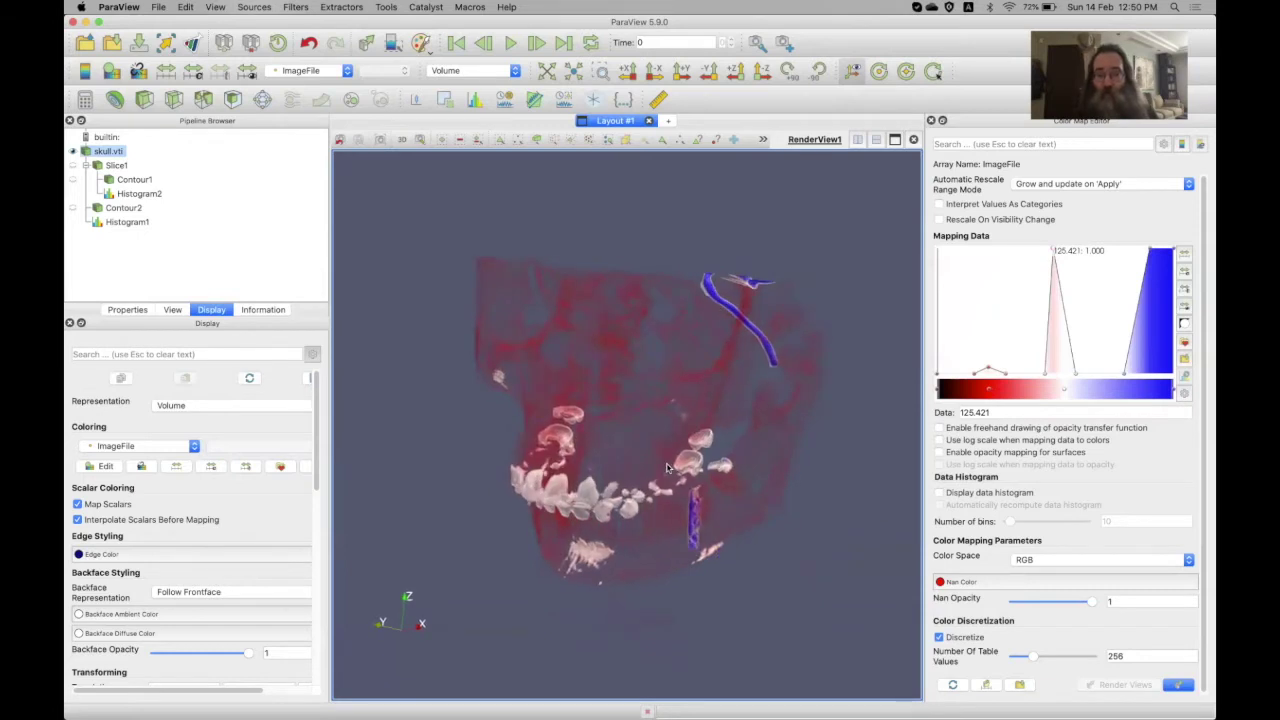
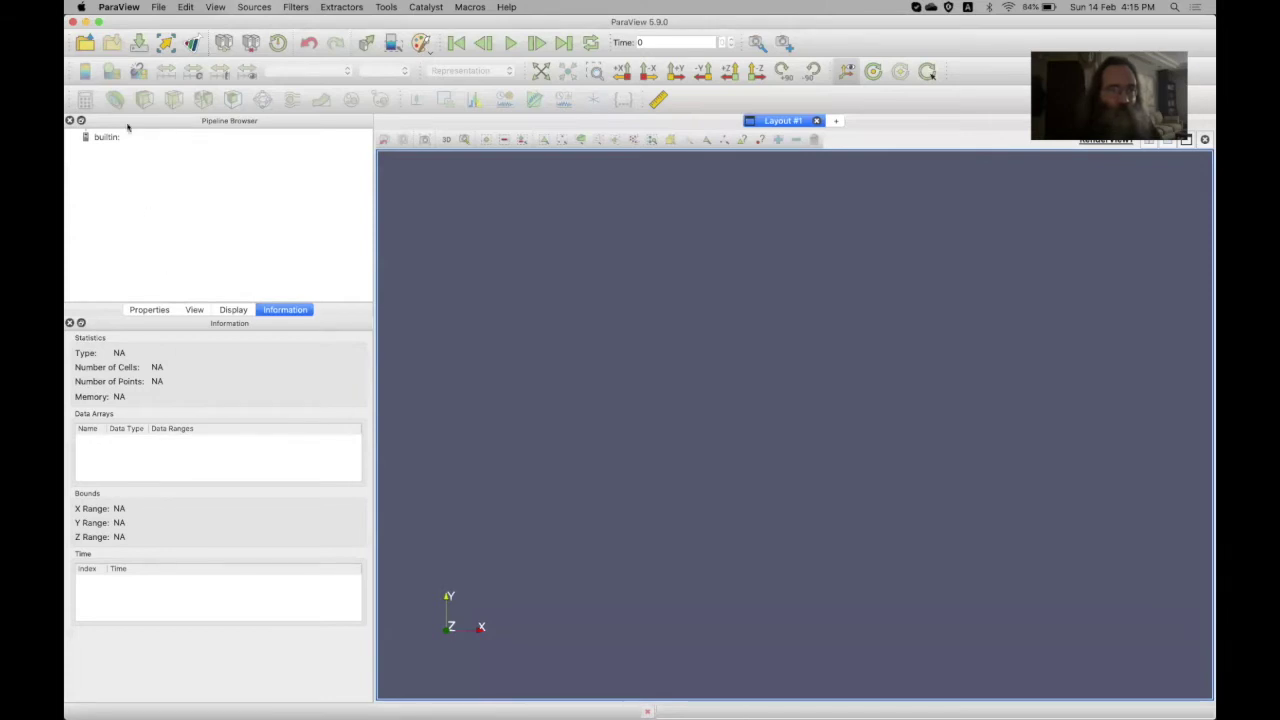
Open U.vtr, V.vtr and W.vtr together from the datasets folder
click(86, 43)
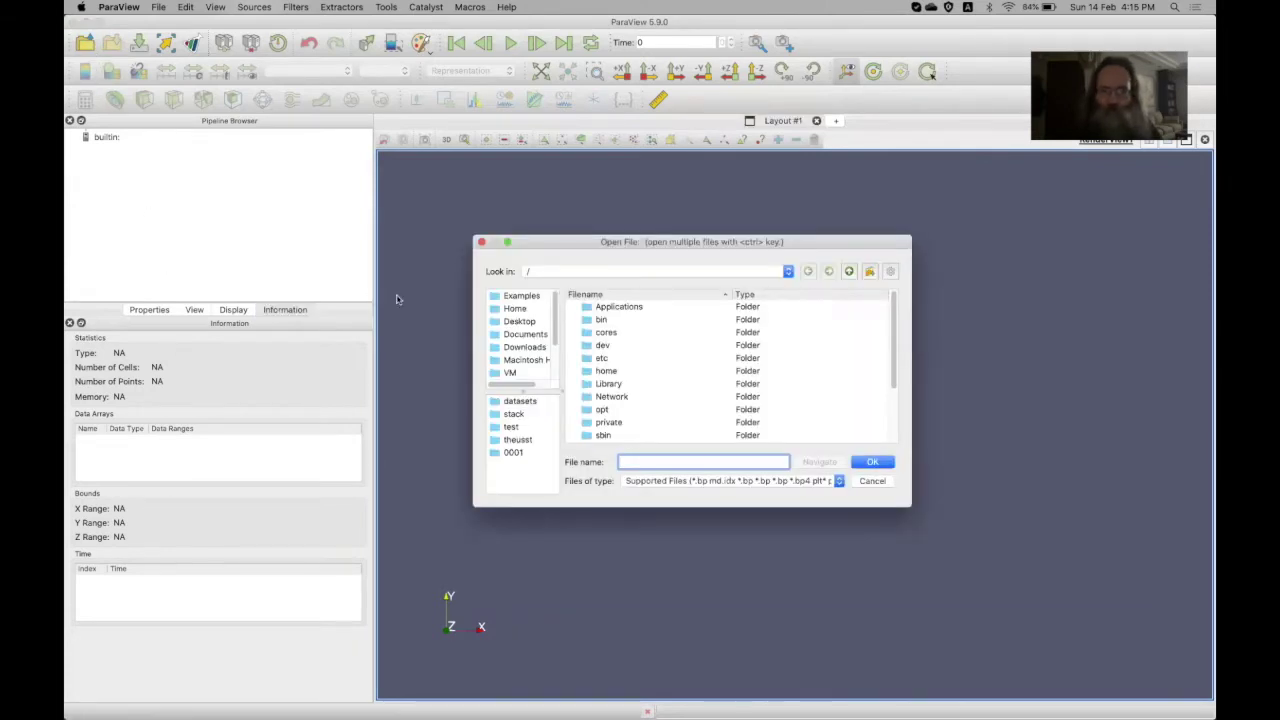
click(517, 401)
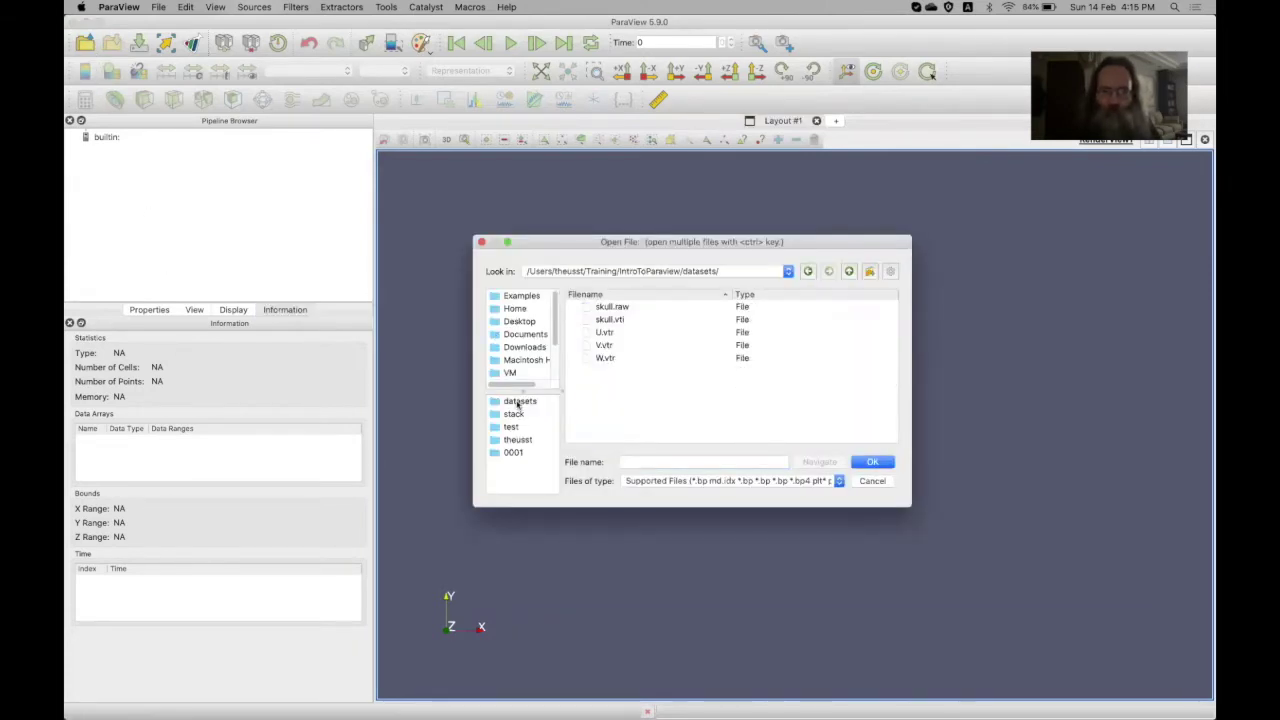
click(604, 332)
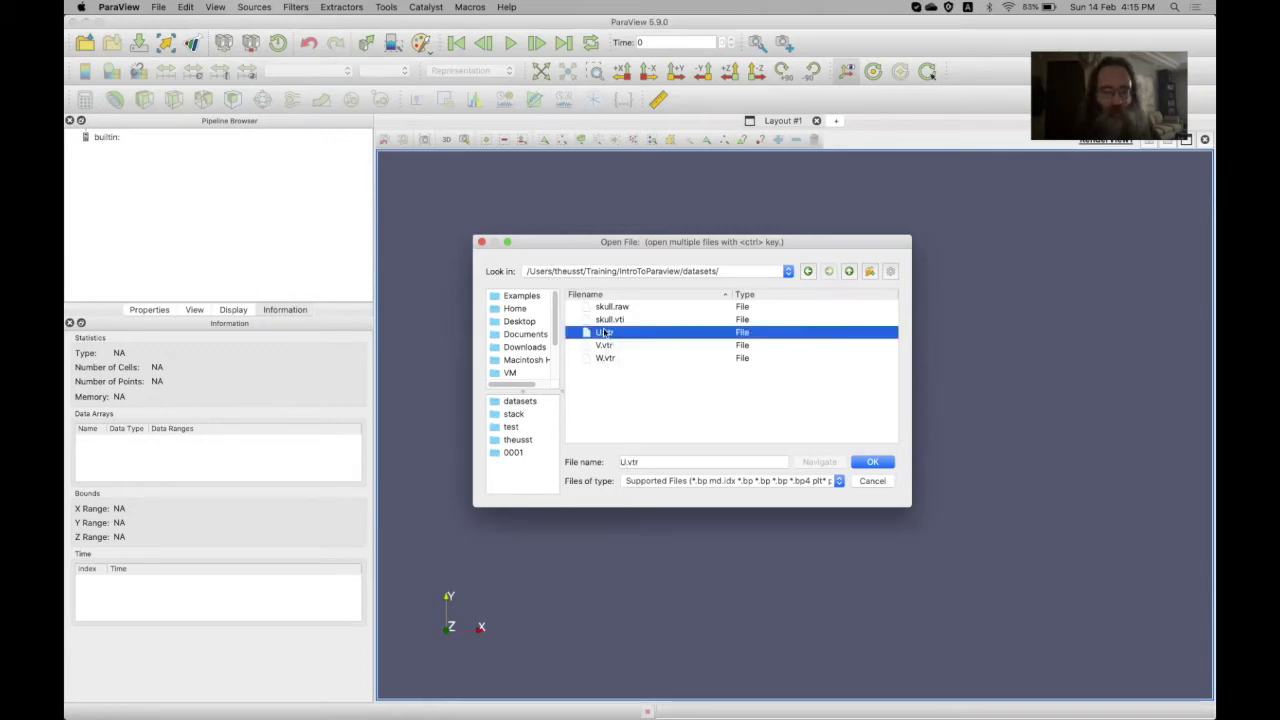
shift+click(604, 358)
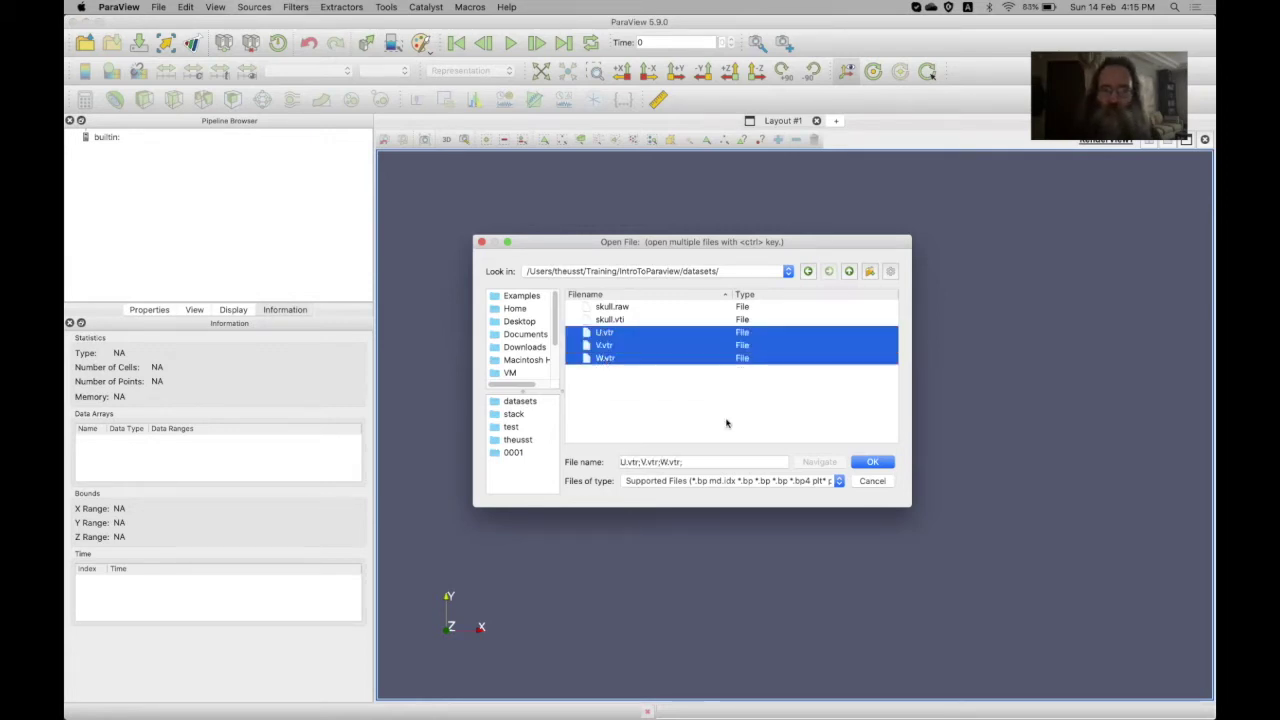
click(873, 462)
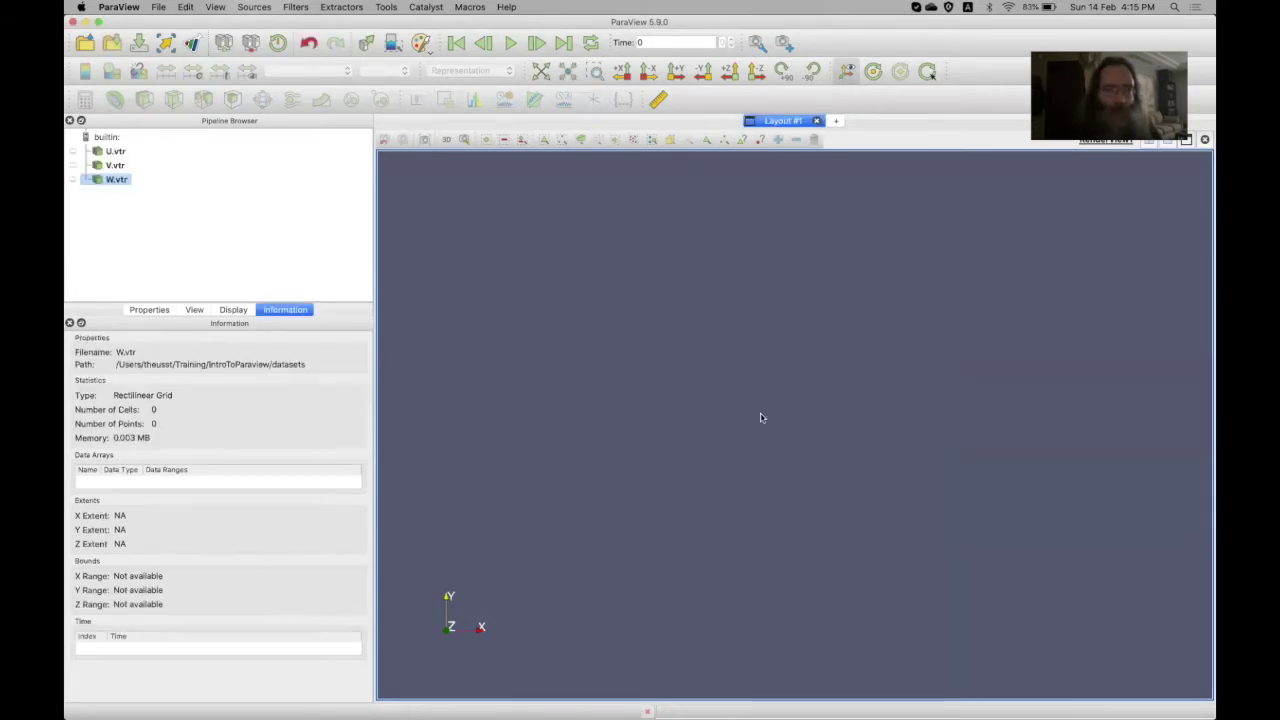
Check the arrays of the three .vtr sources, load them all and tilt the view of their outline
click(116, 165)
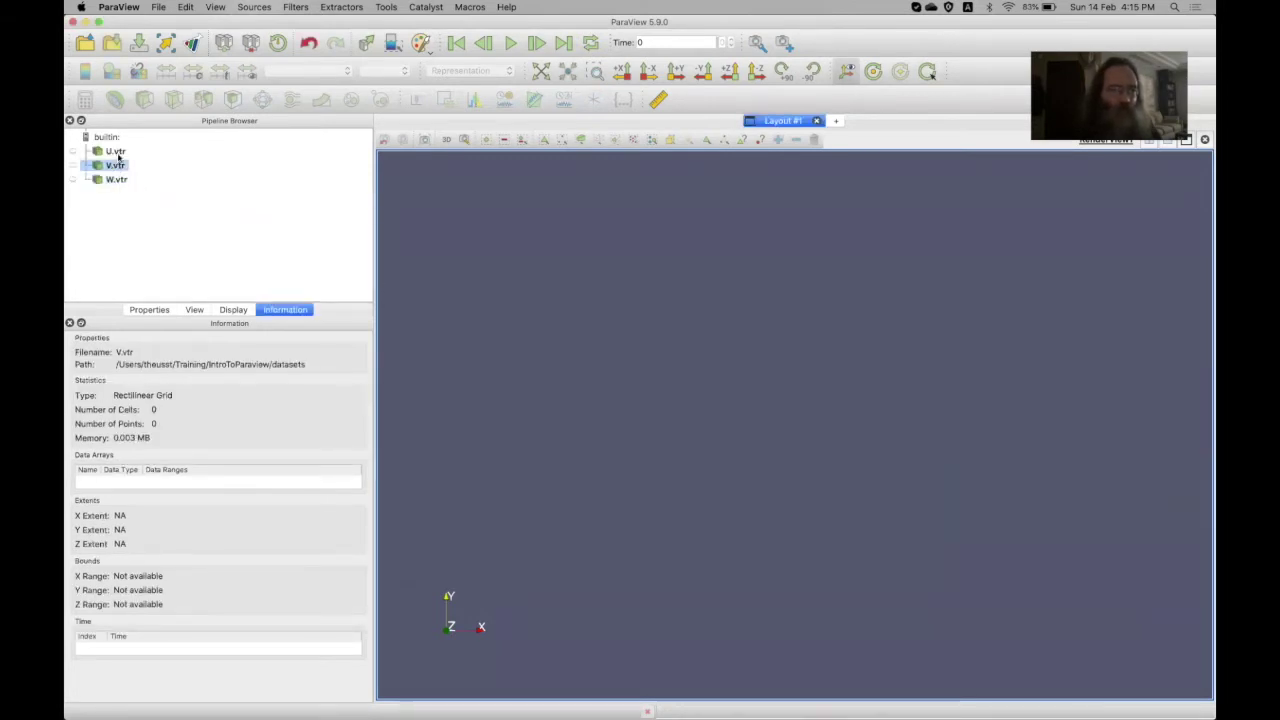
click(118, 152)
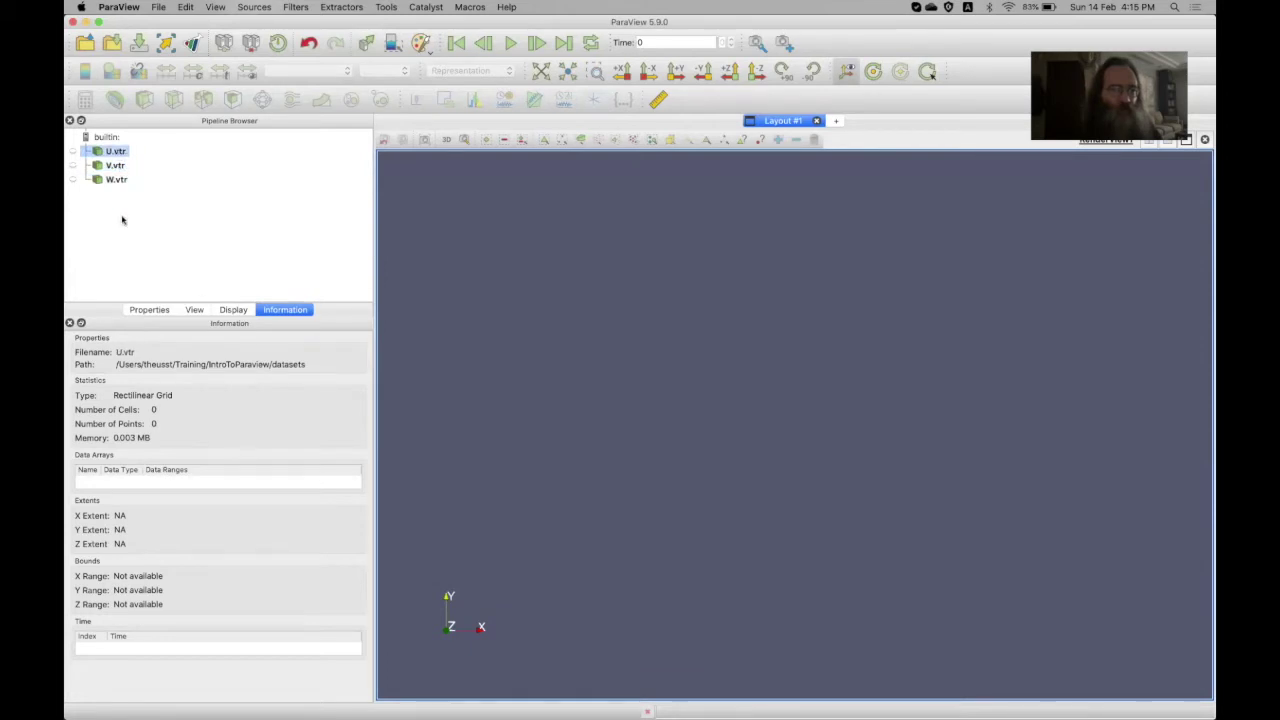
click(151, 310)
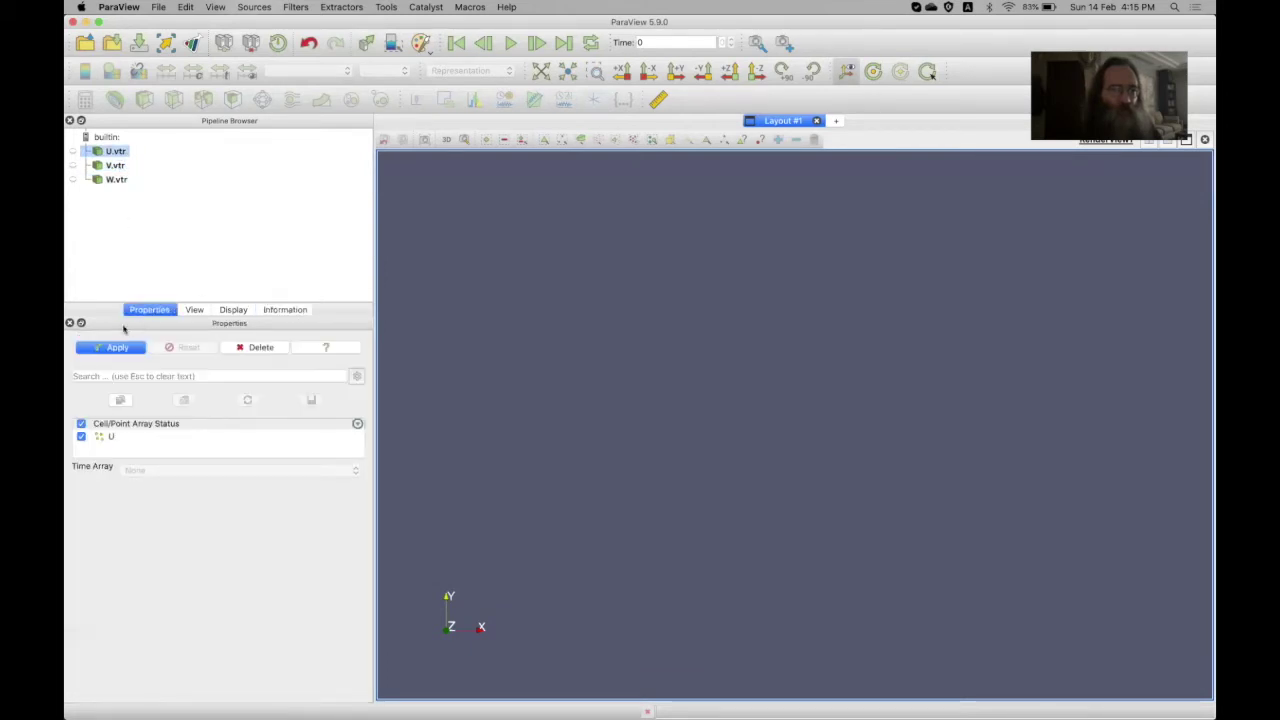
click(117, 166)
click(117, 180)
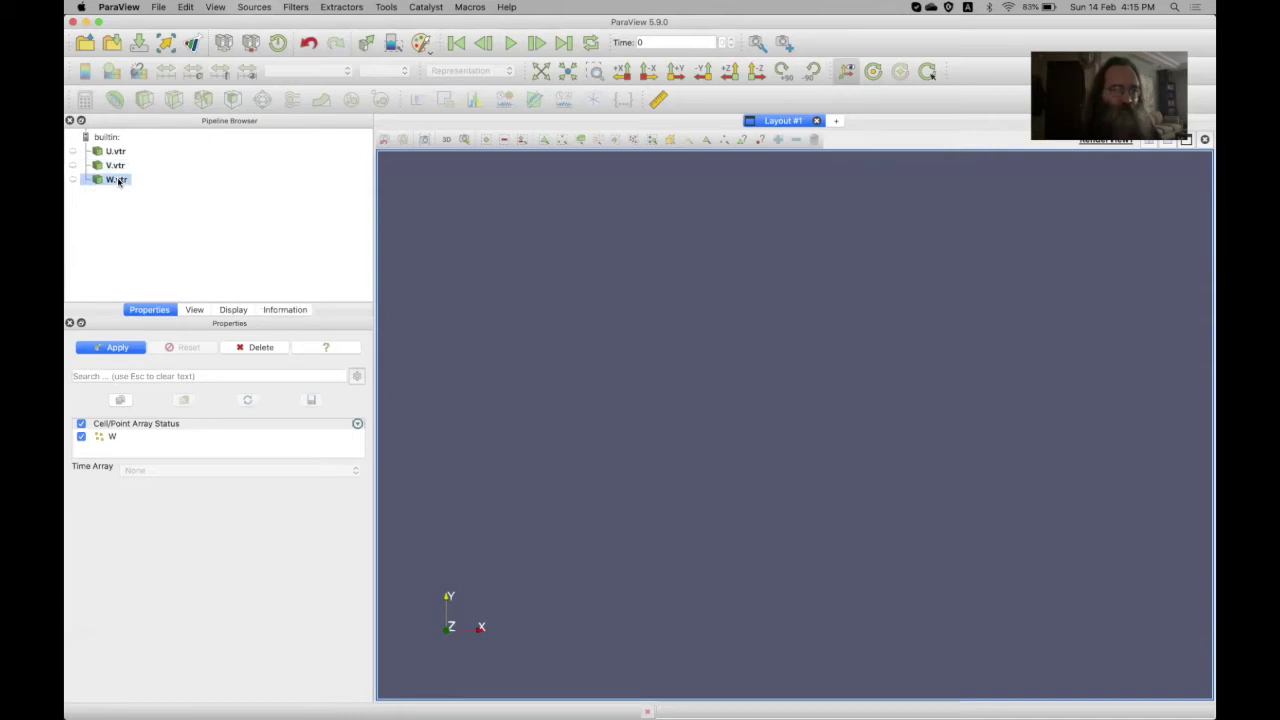
click(117, 347)
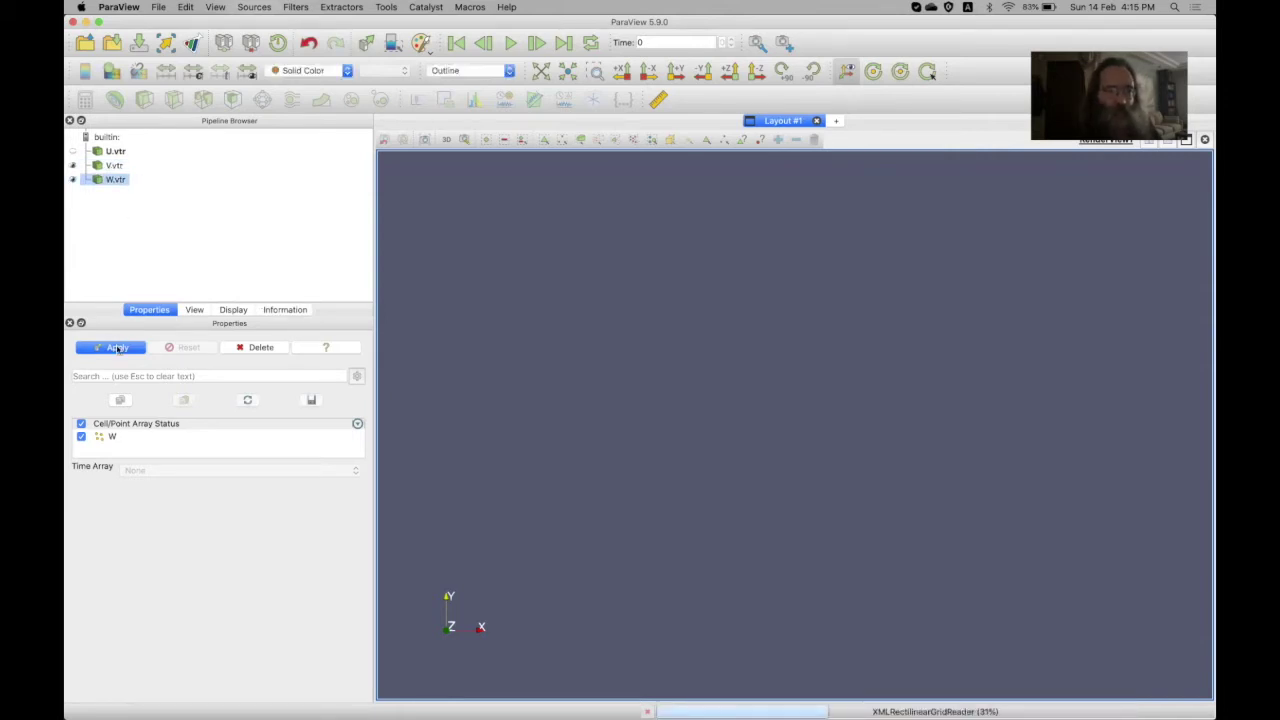
drag(527, 412, 531, 334)
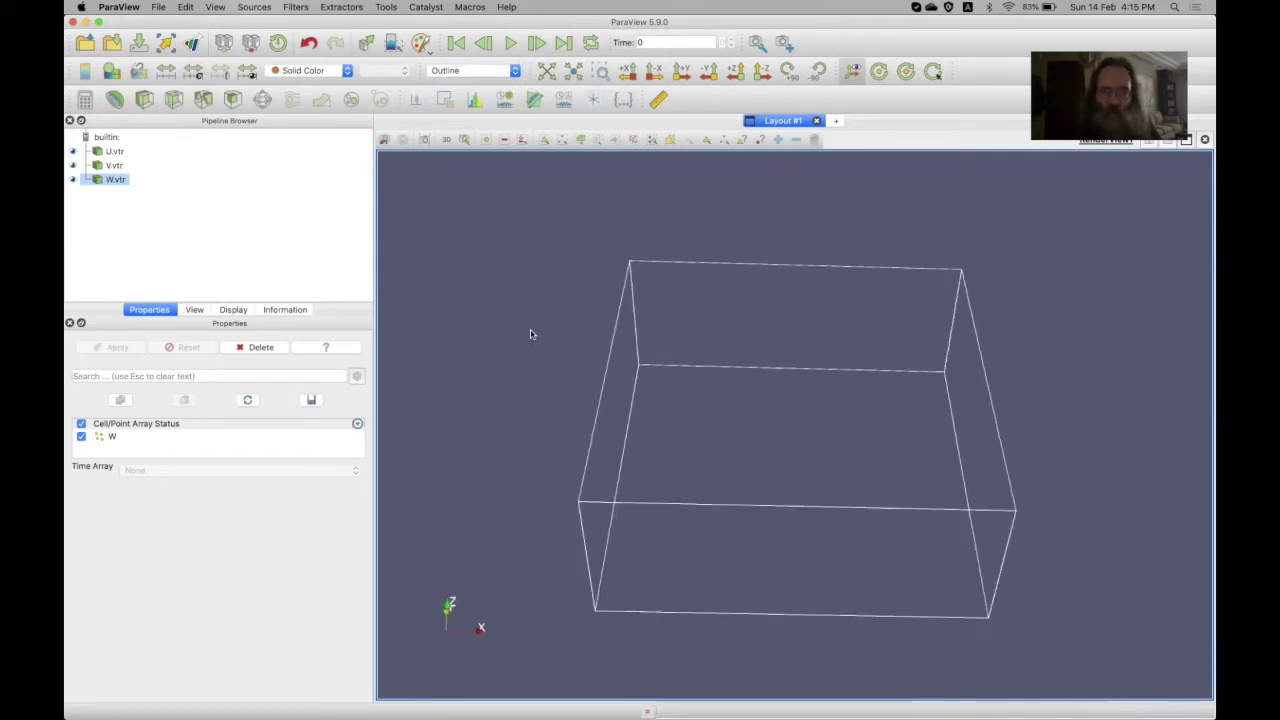
Examine the data ranges, extents and bounds of W.vtr, V.vtr and U.vtr
click(283, 310)
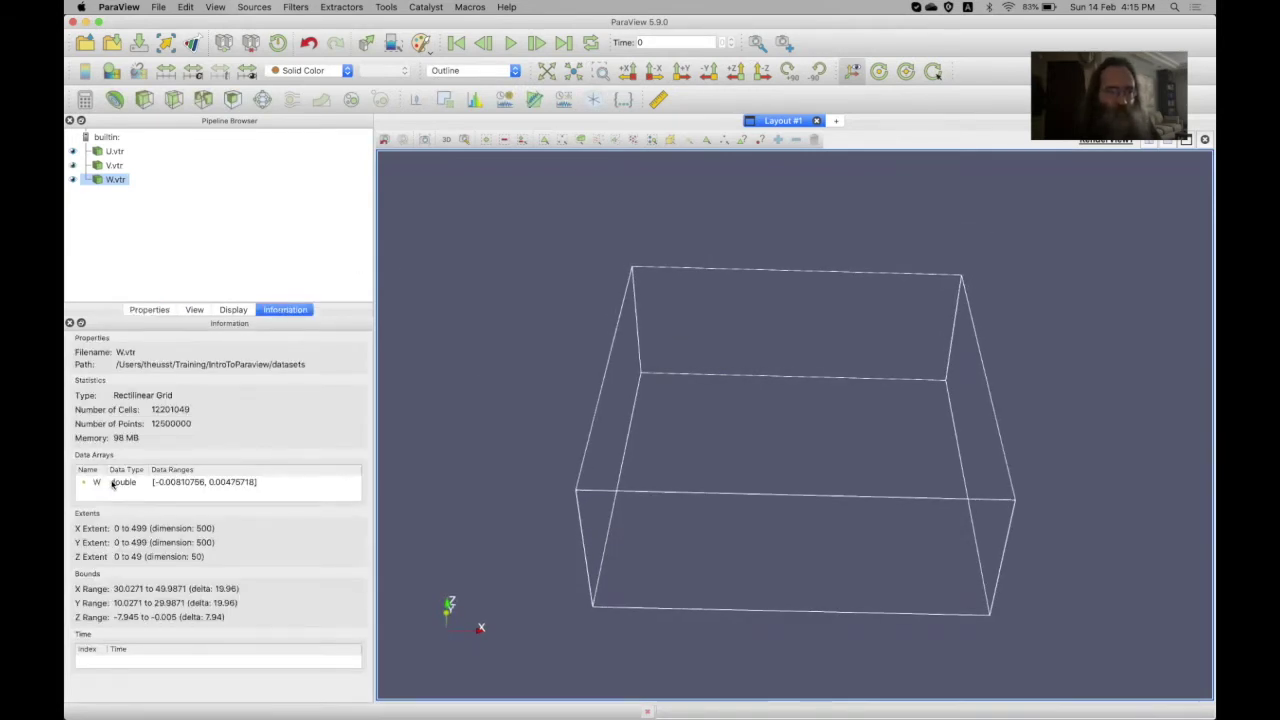
click(120, 166)
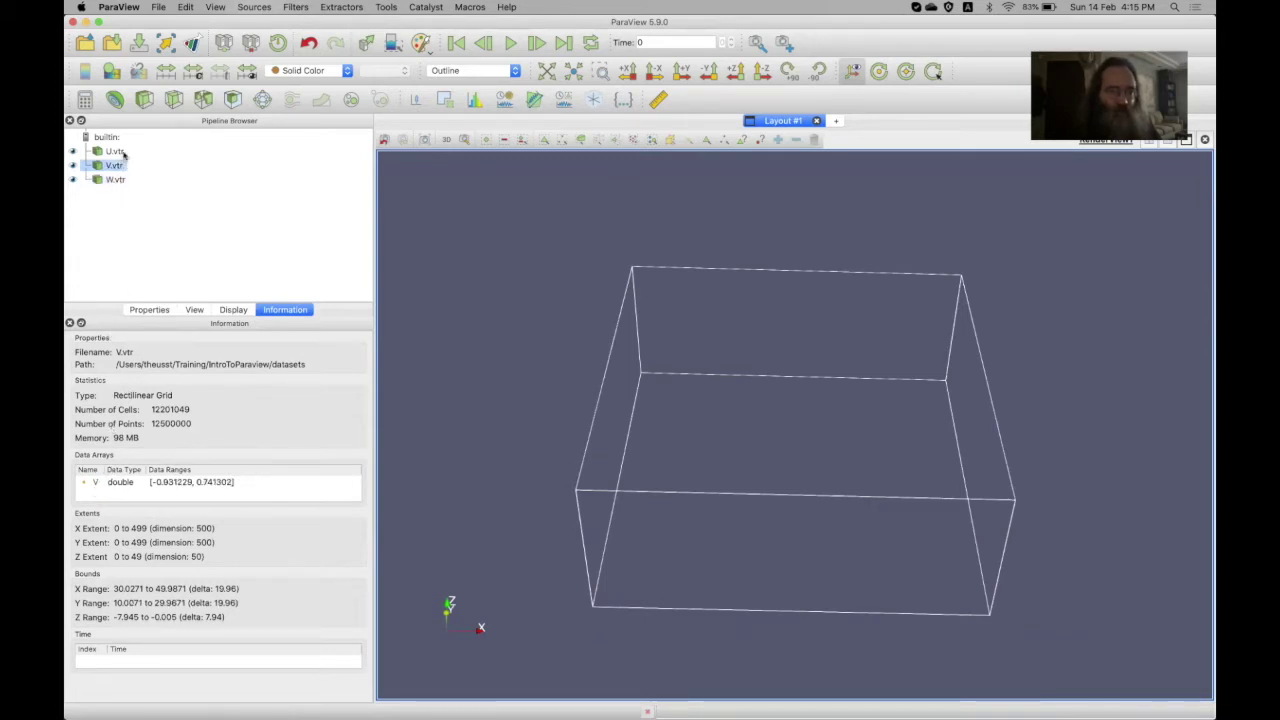
click(120, 152)
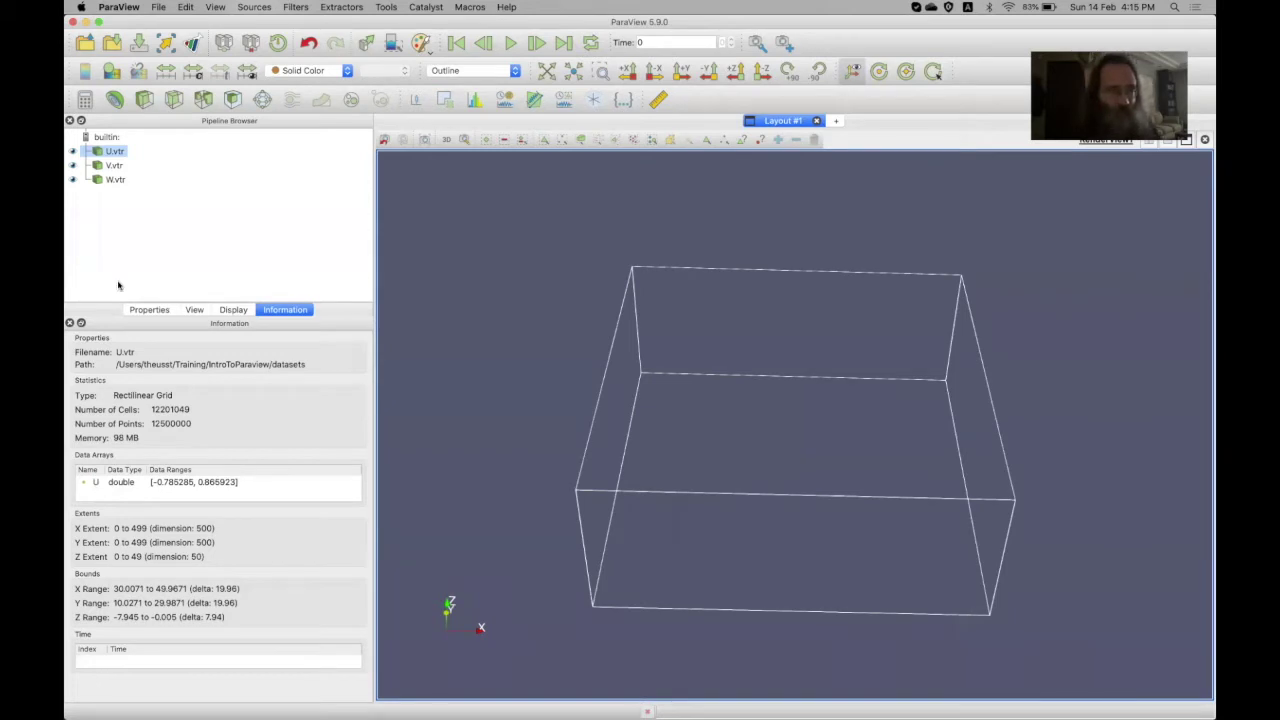
Combine U.vtr, V.vtr and W.vtr with the Append Attributes filter, apply it and inspect the combined data arrays
shift+click(118, 182)
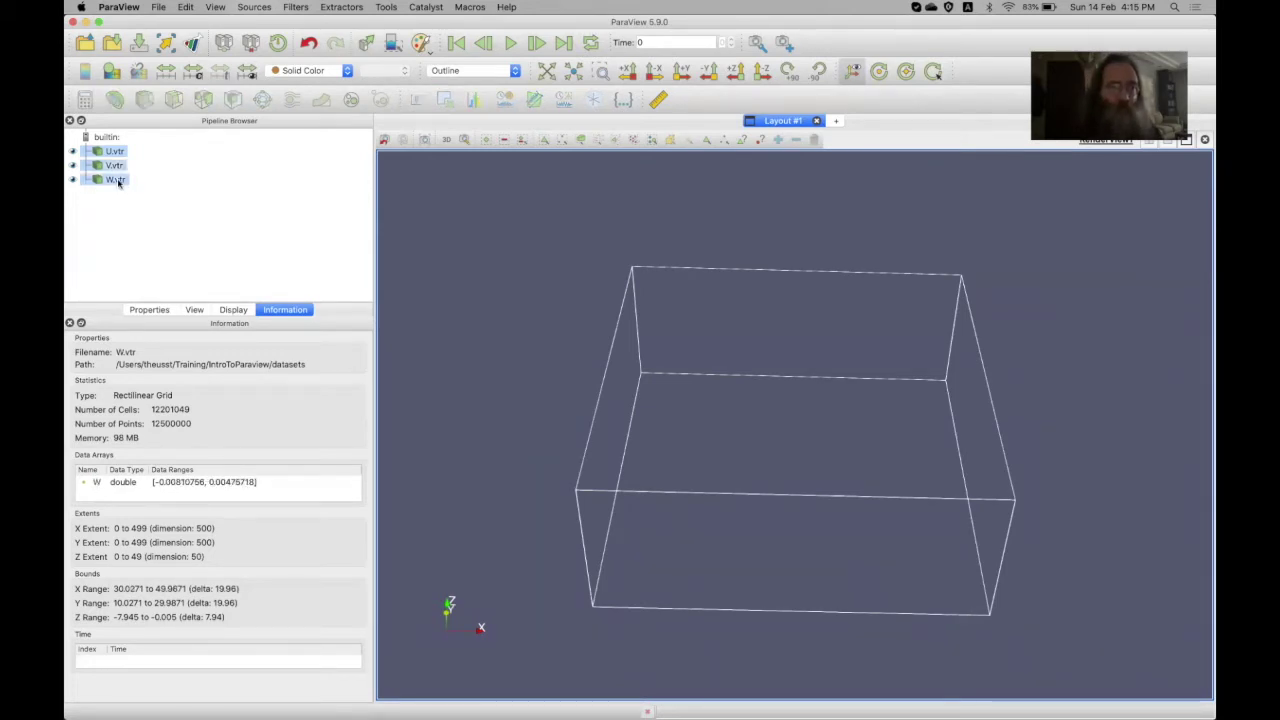
click(297, 8)
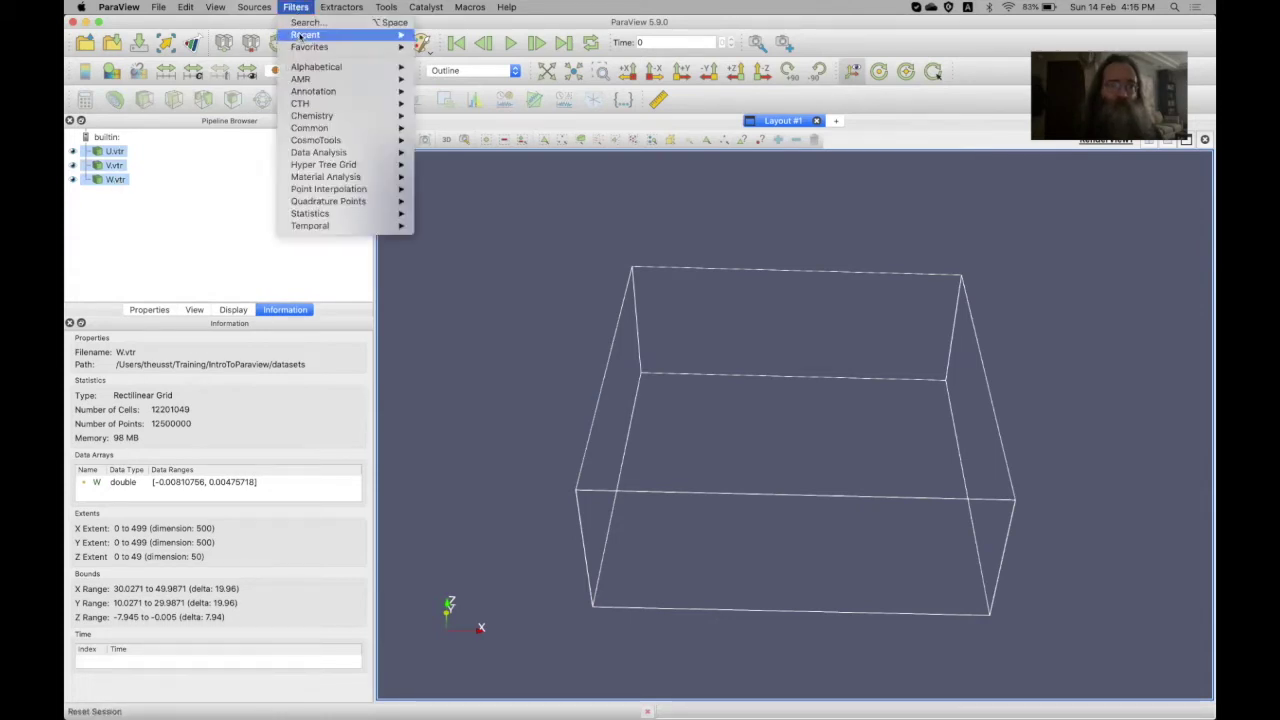
mouse_move(304, 67)
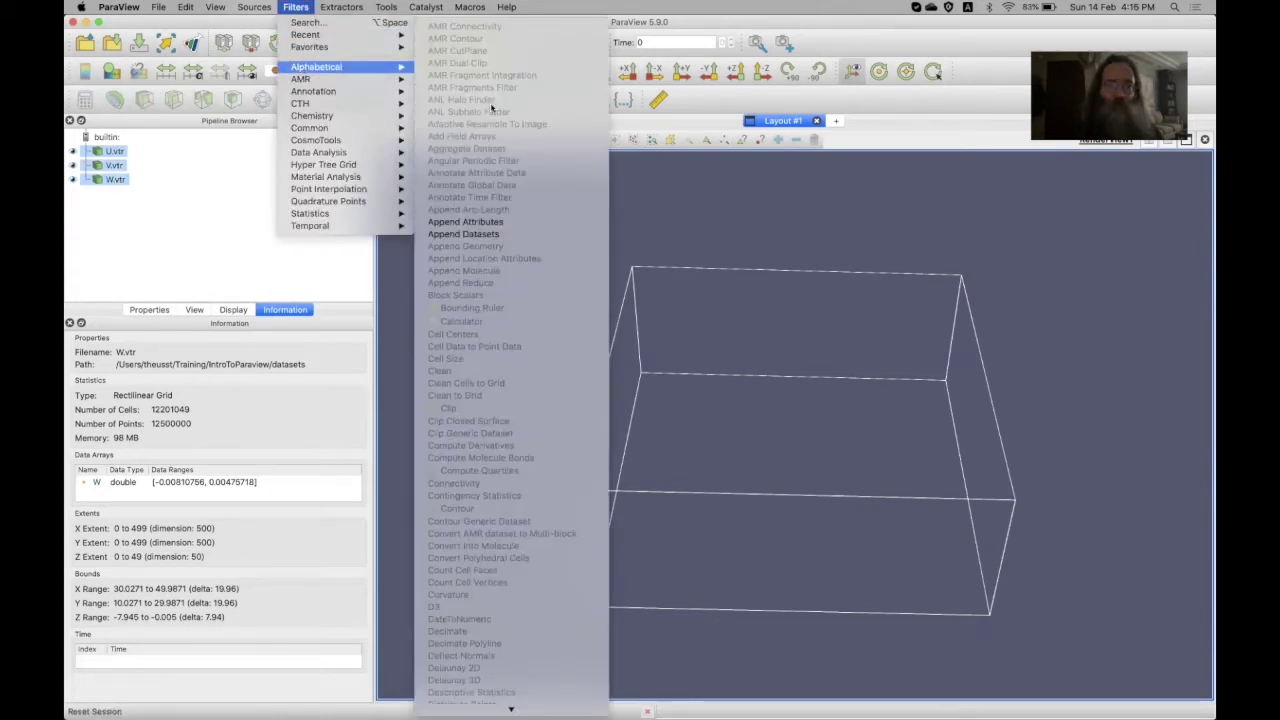
click(476, 223)
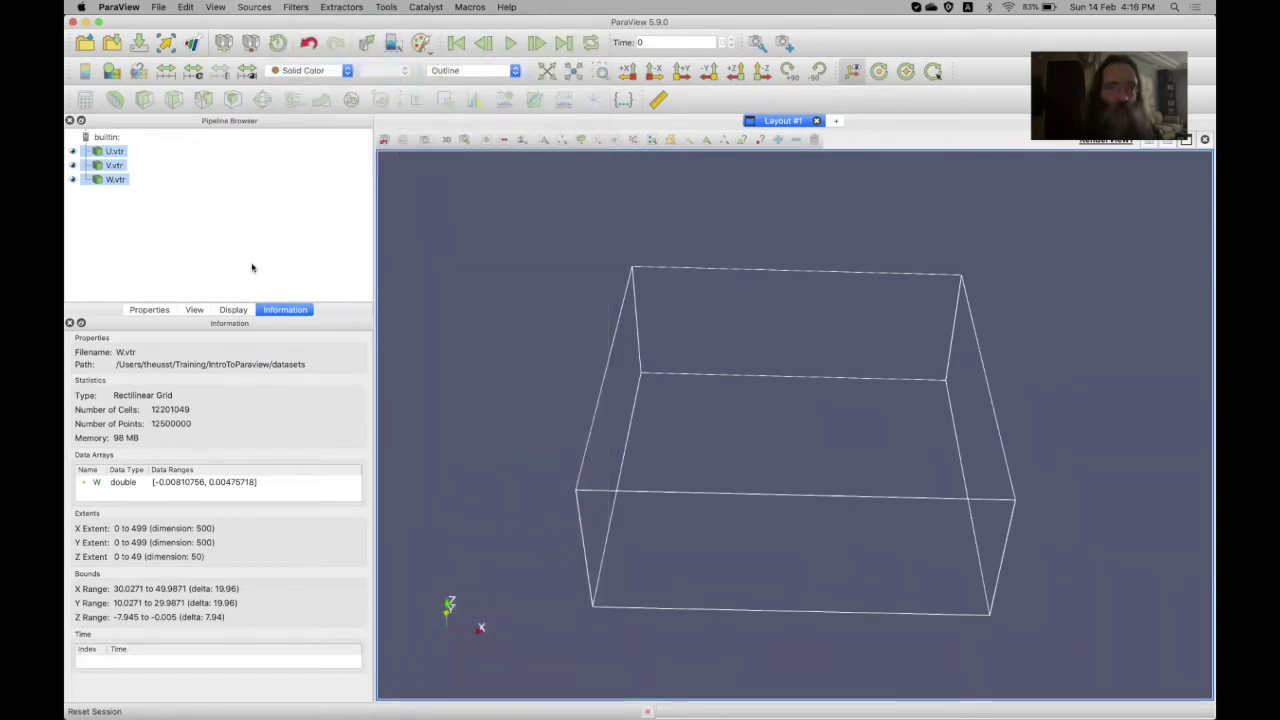
click(150, 310)
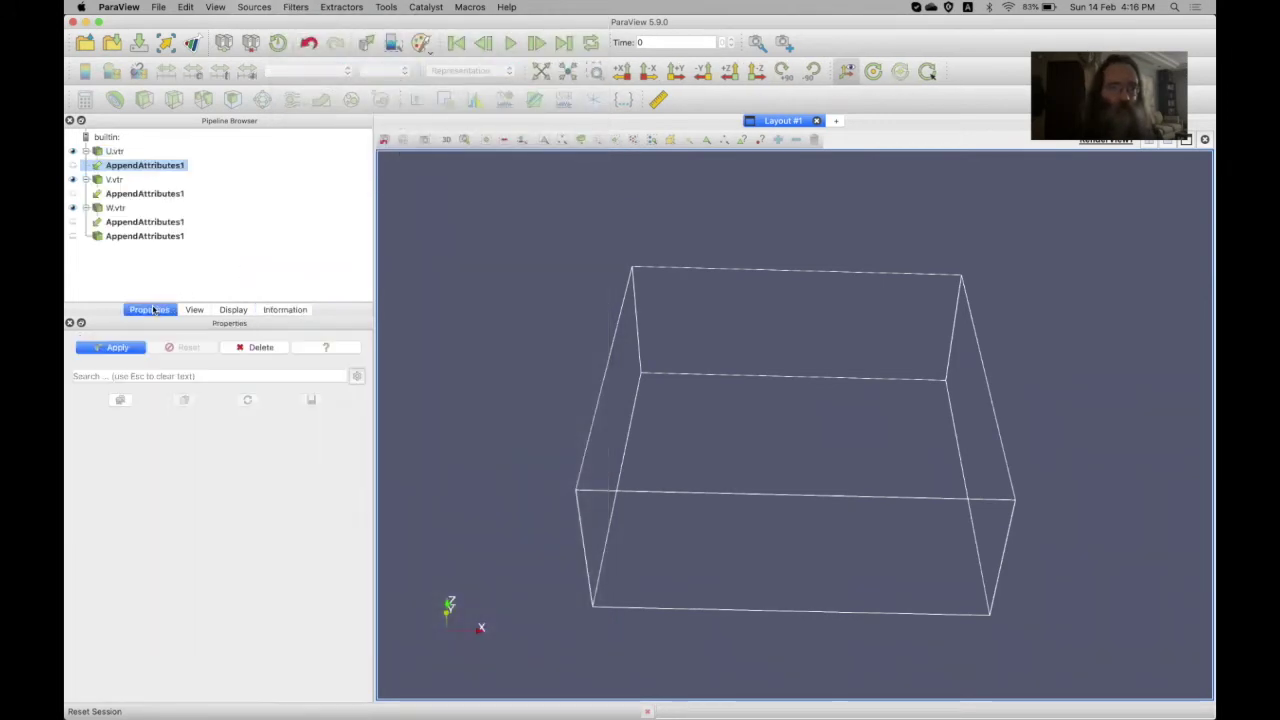
click(116, 348)
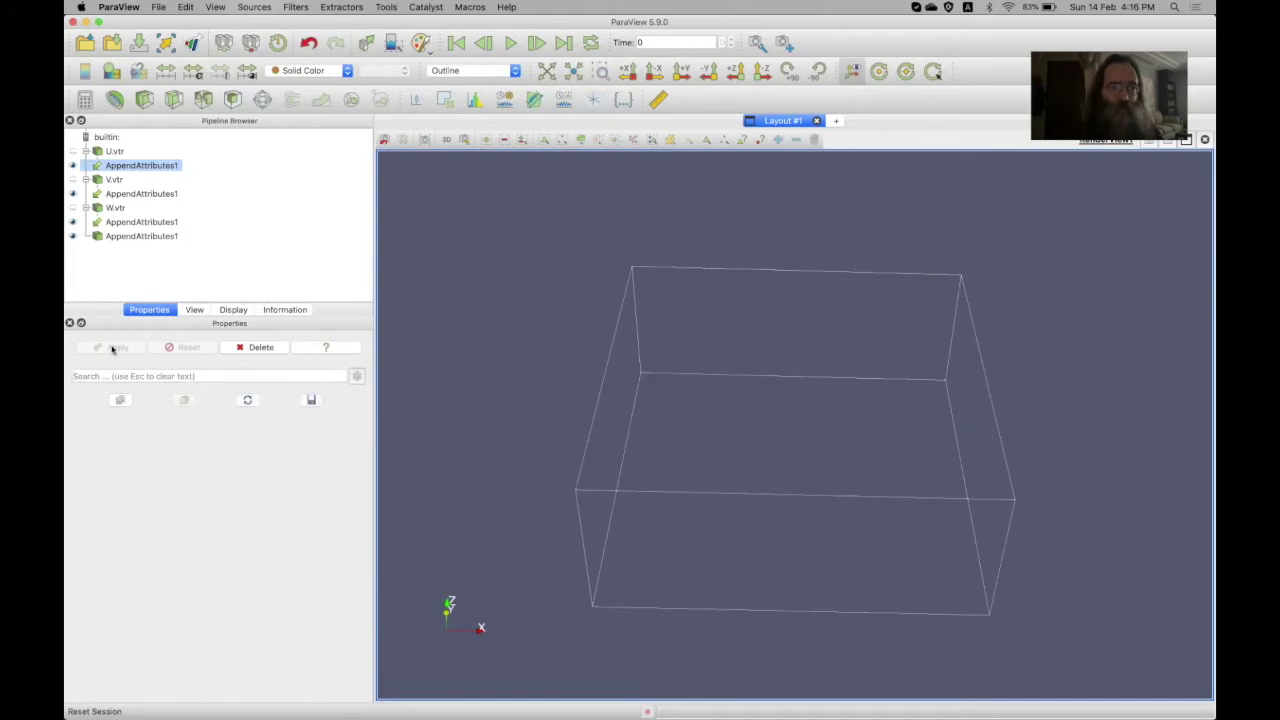
click(282, 311)
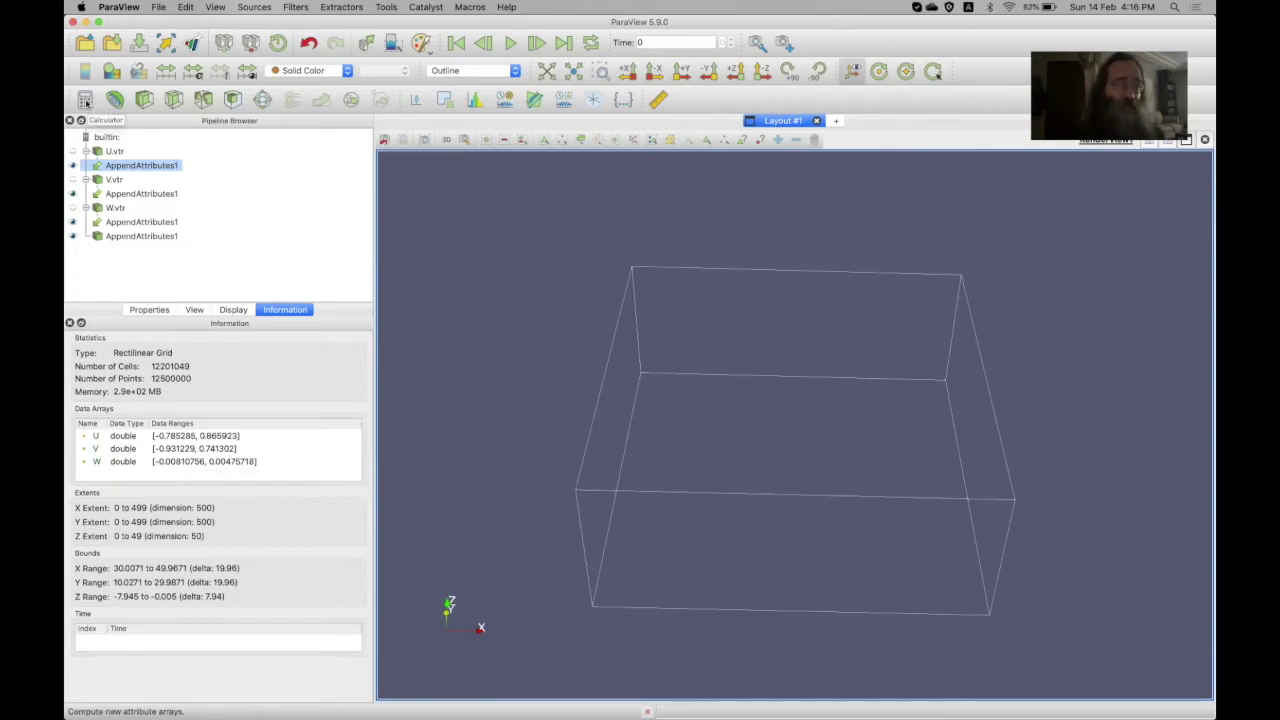
Add a Calculator filter to the appended dataset and name its result array UVW
click(86, 102)
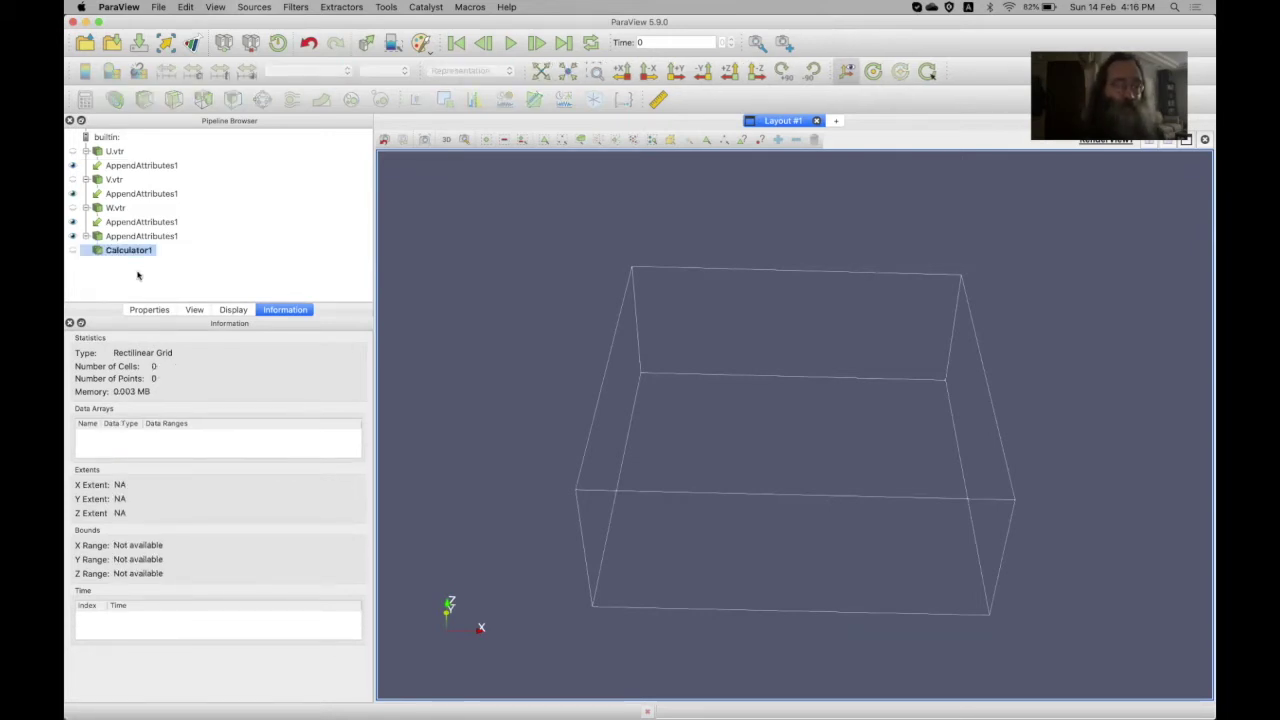
click(149, 310)
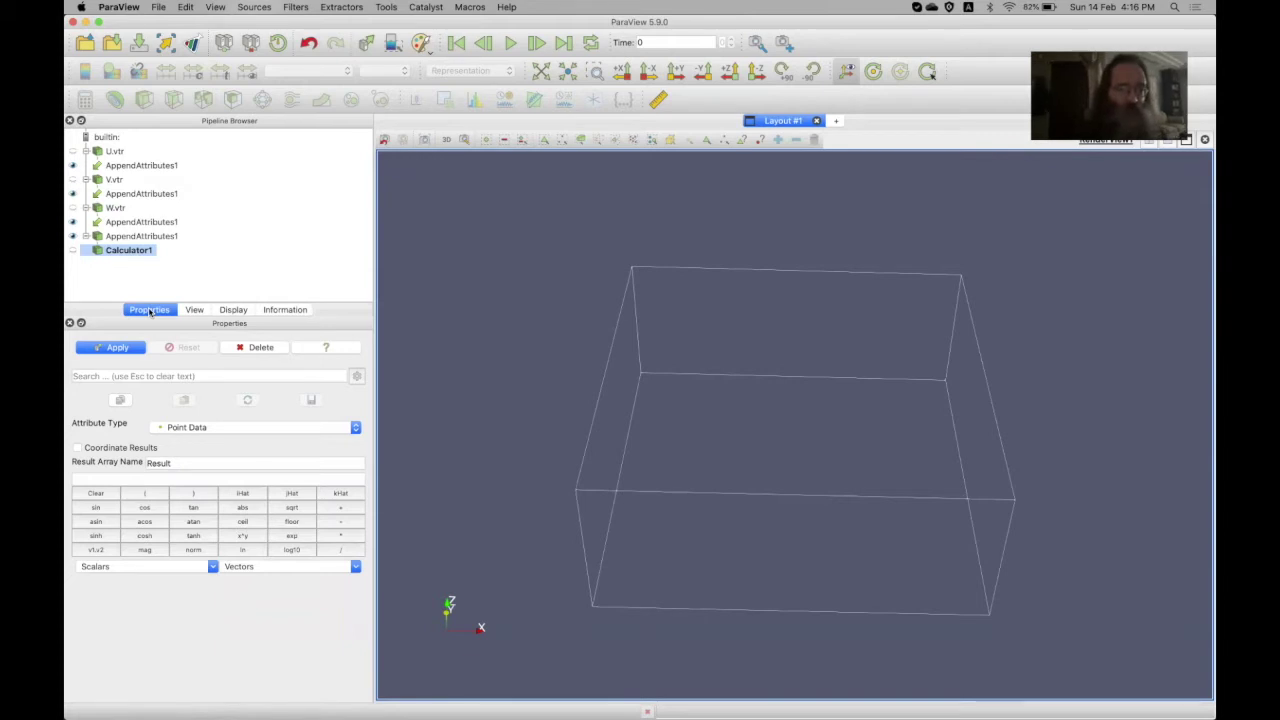
double_click(179, 462)
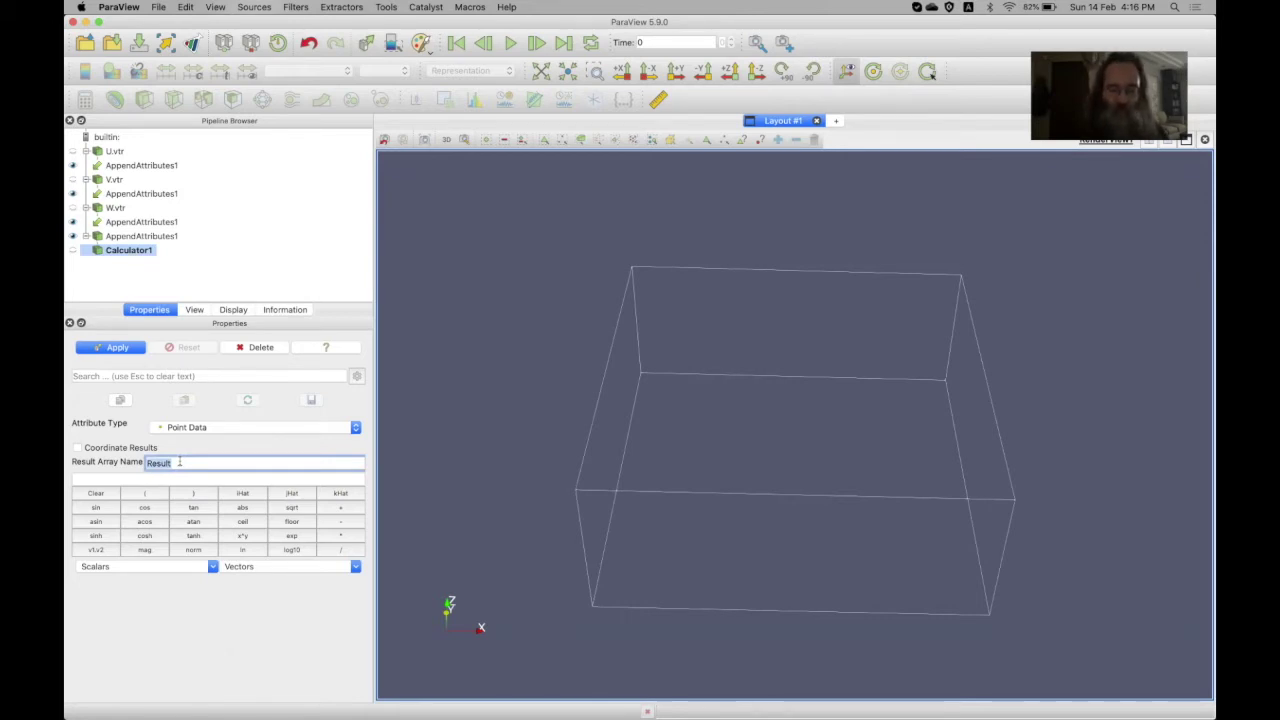
text(UVW)
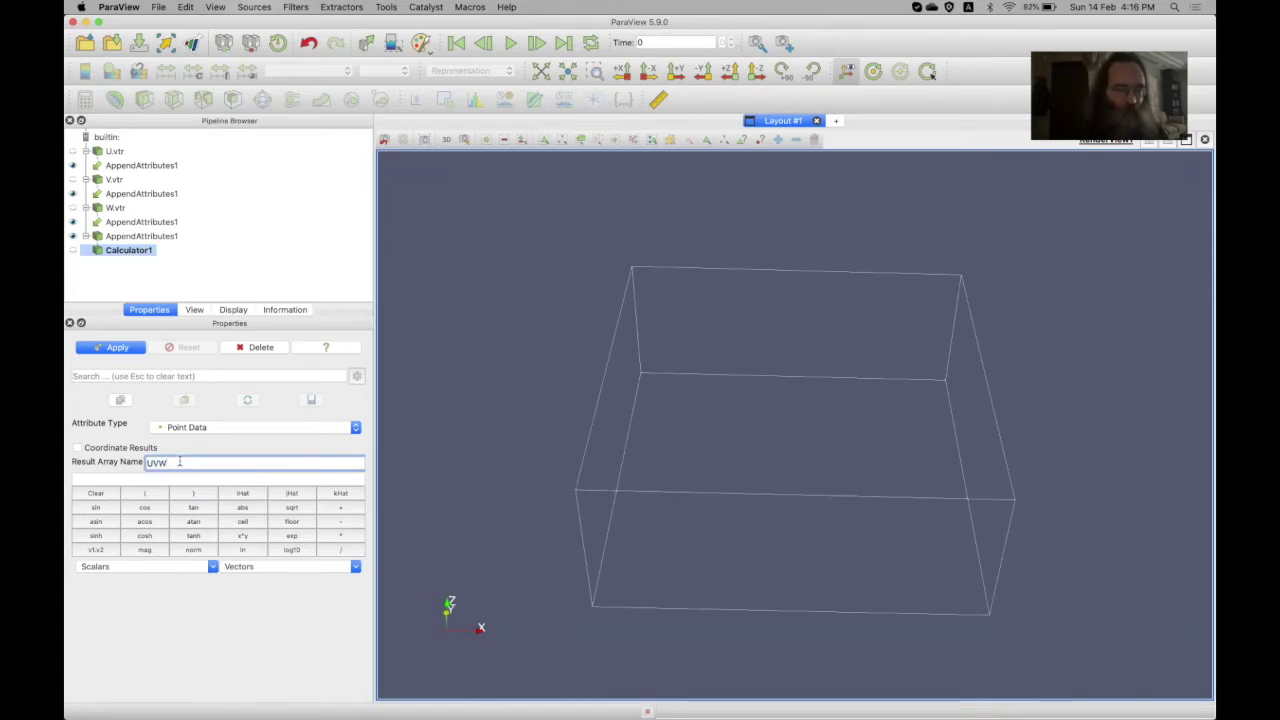
Set the calculator expression to U*iHat + V*jHat + W*kHat, apply it and inspect the resulting arrays
click(115, 480)
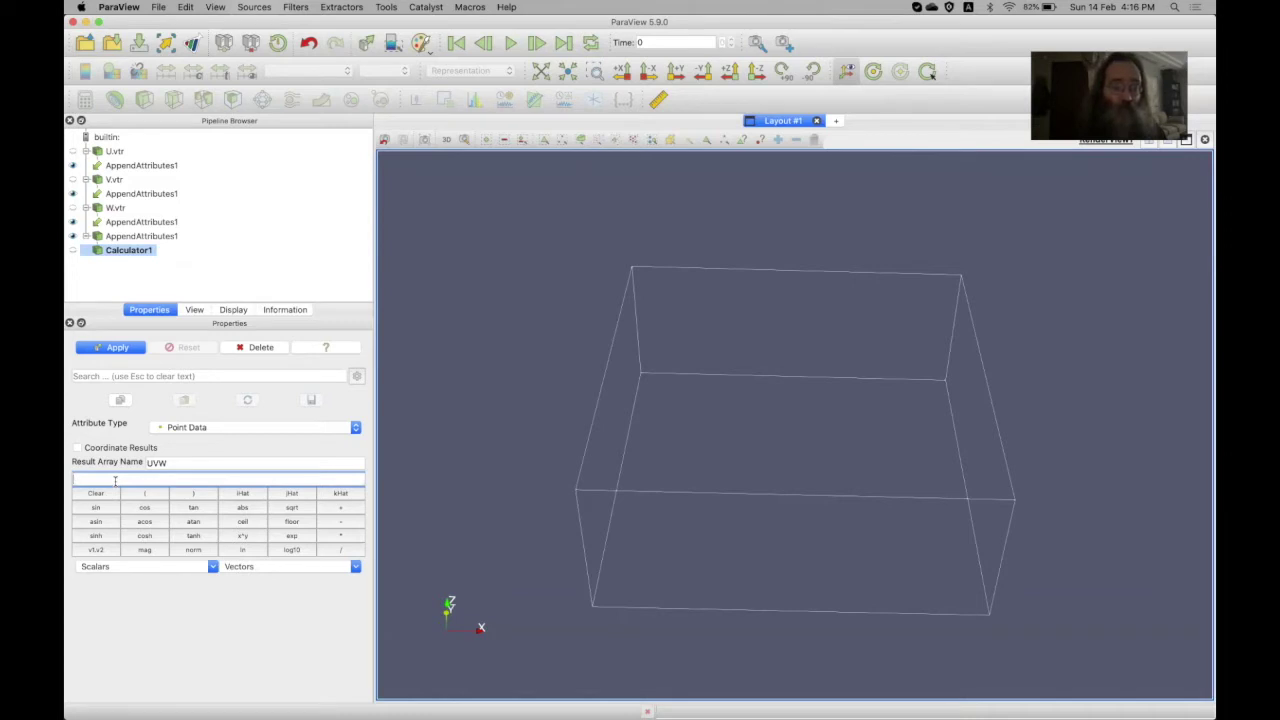
click(115, 567)
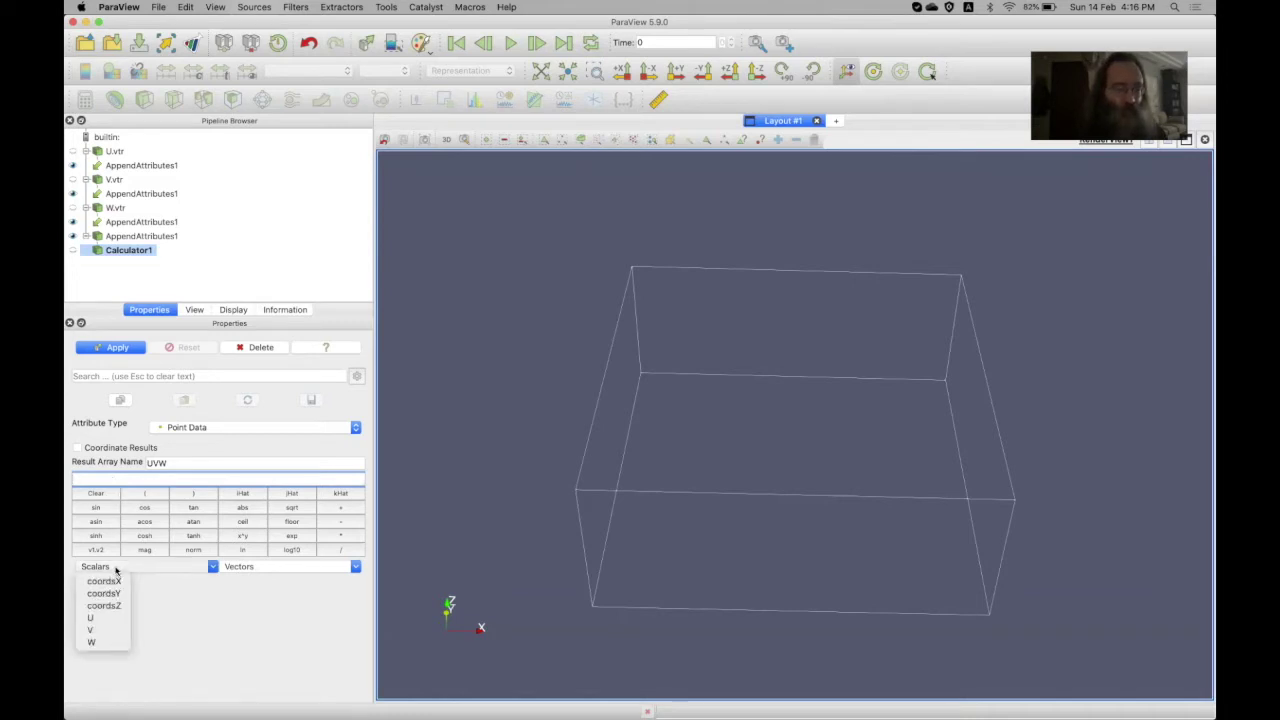
click(100, 618)
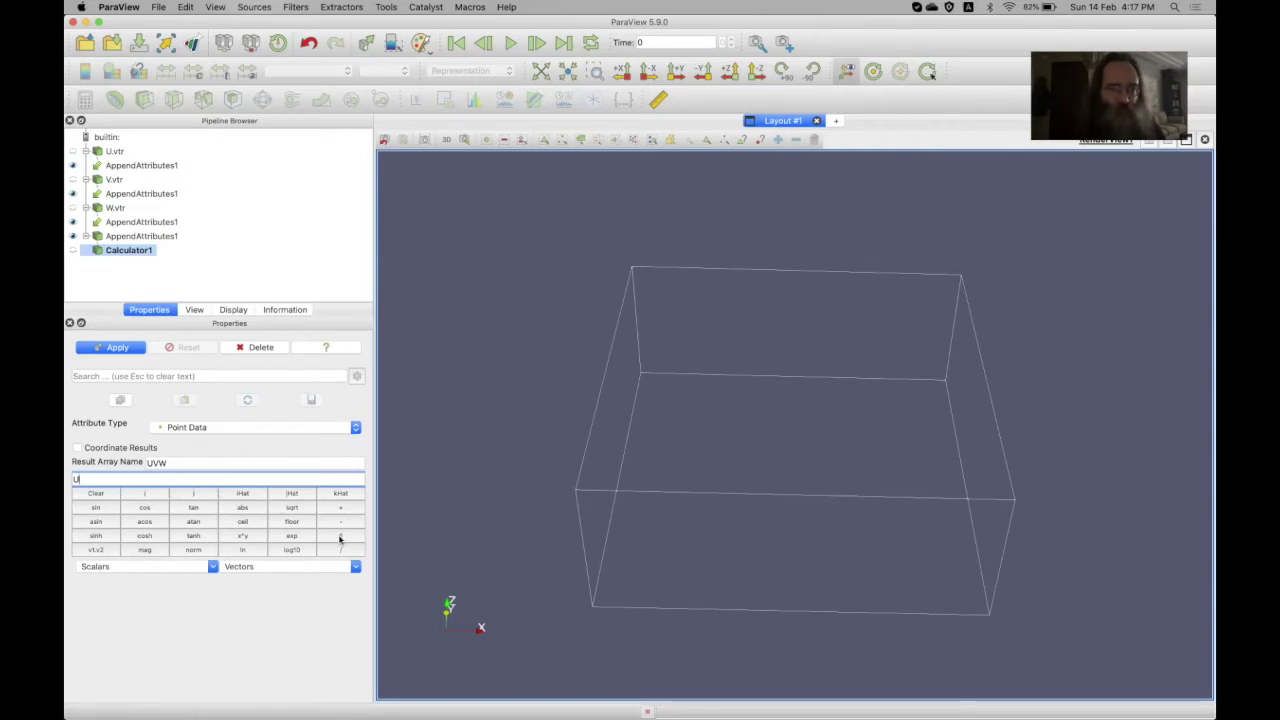
click(246, 495)
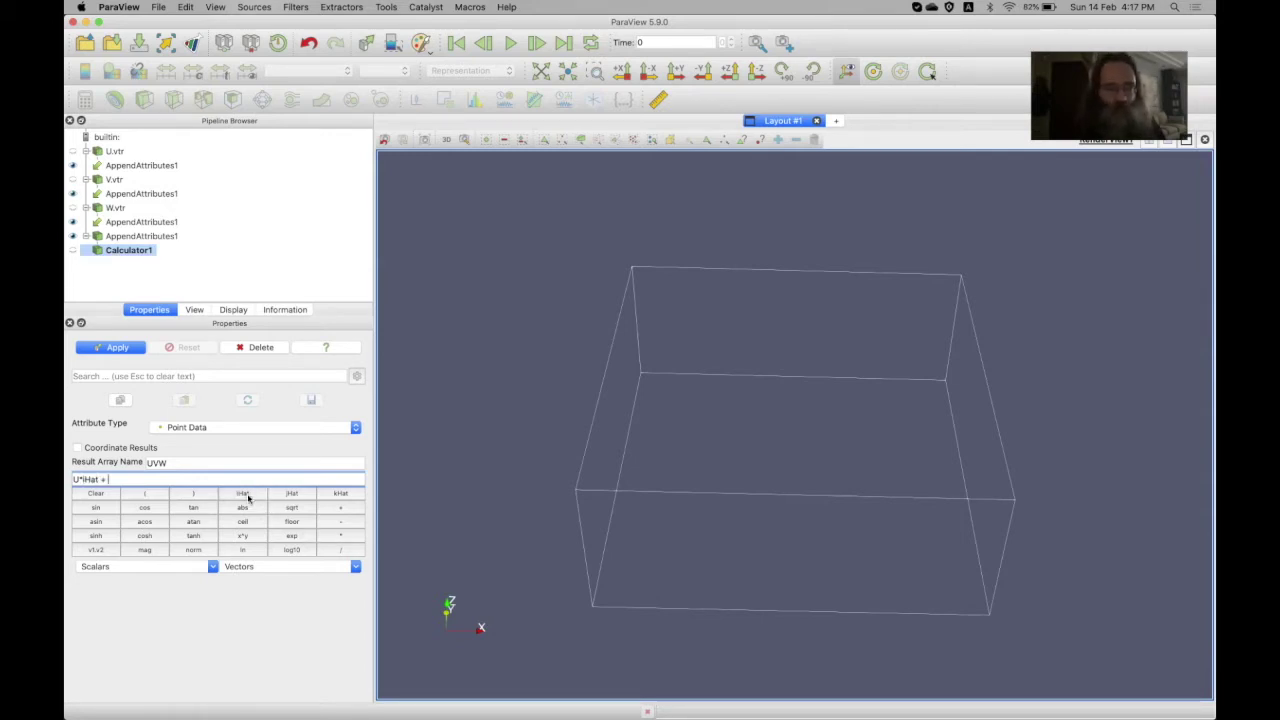
text(V)
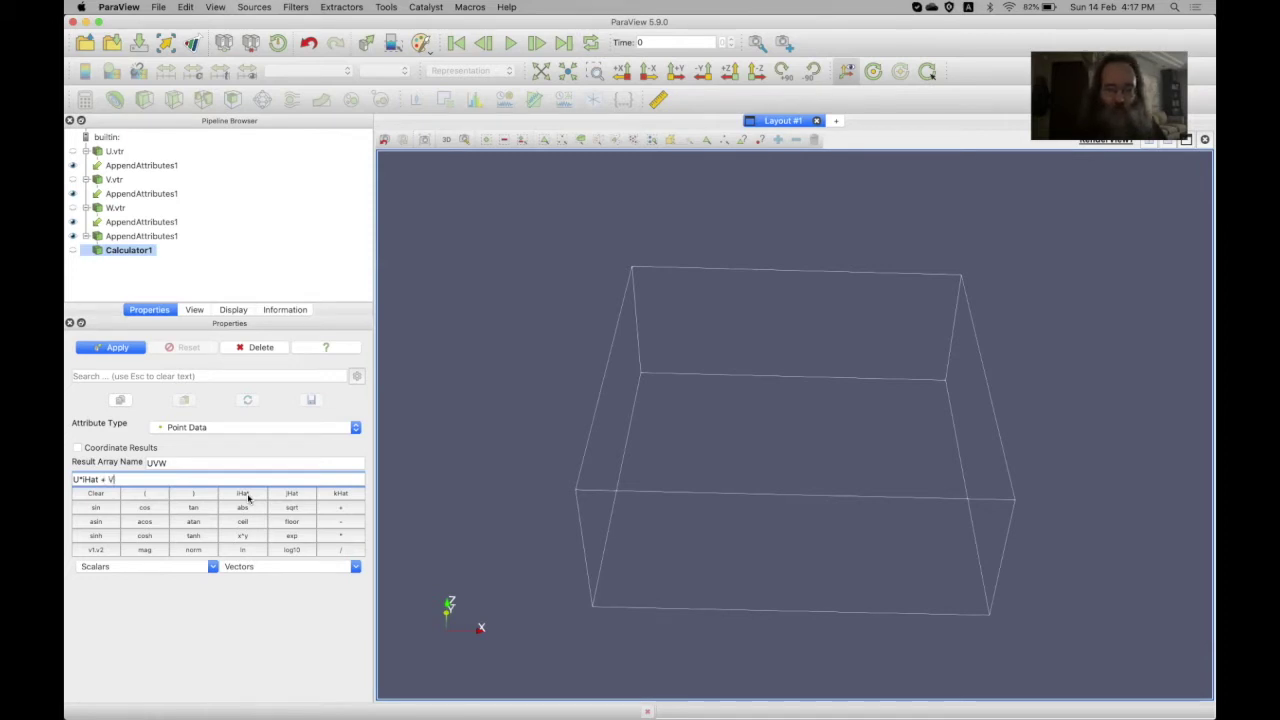
text(*jHat)
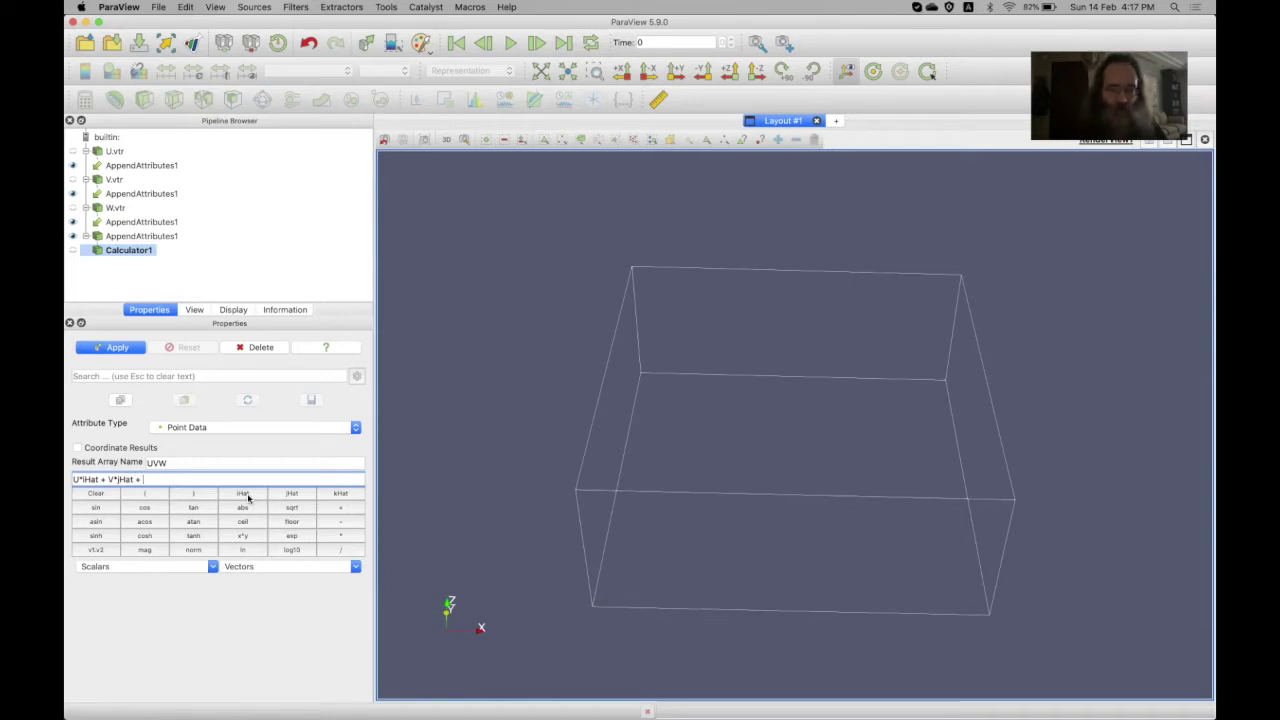
text(+ W*kHat)
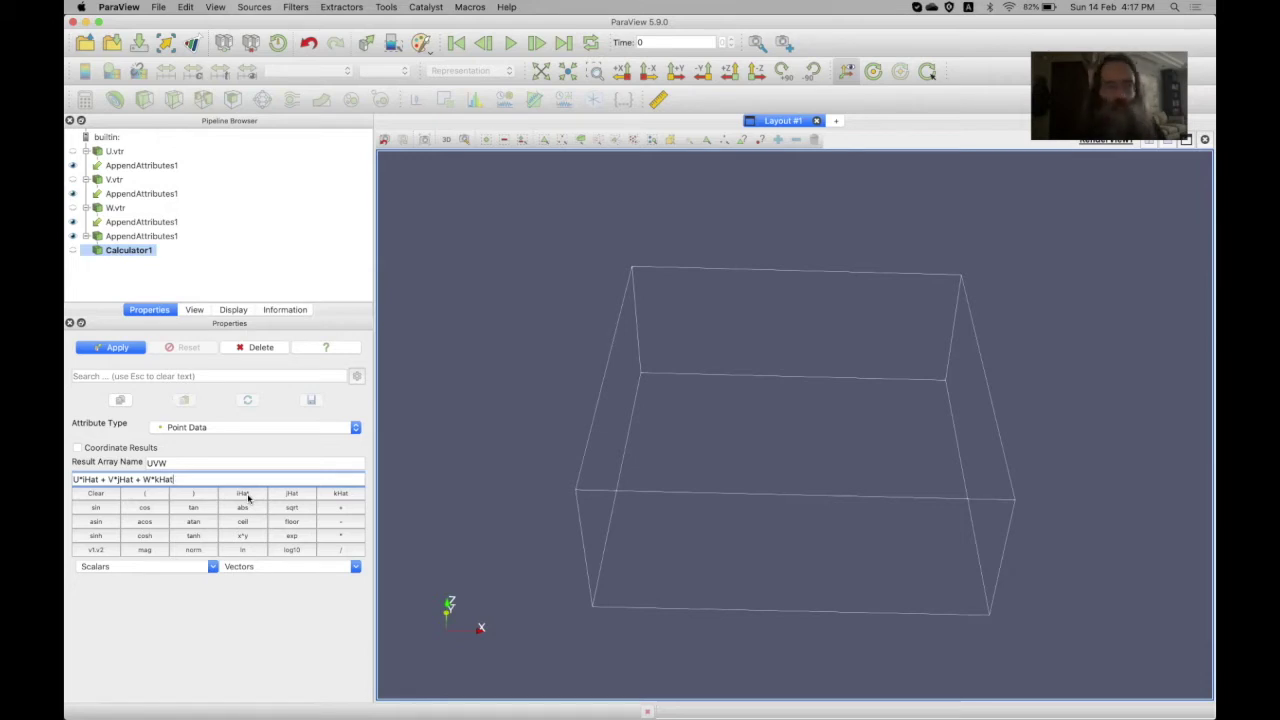
click(118, 347)
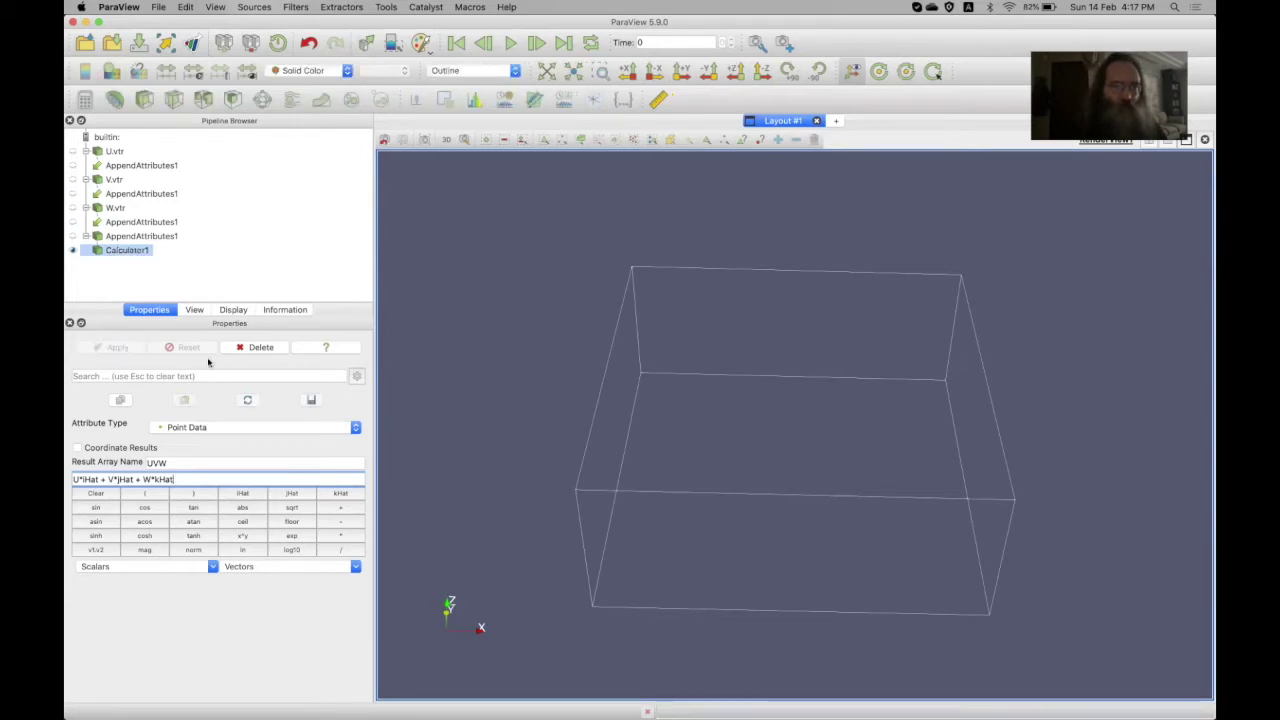
click(286, 311)
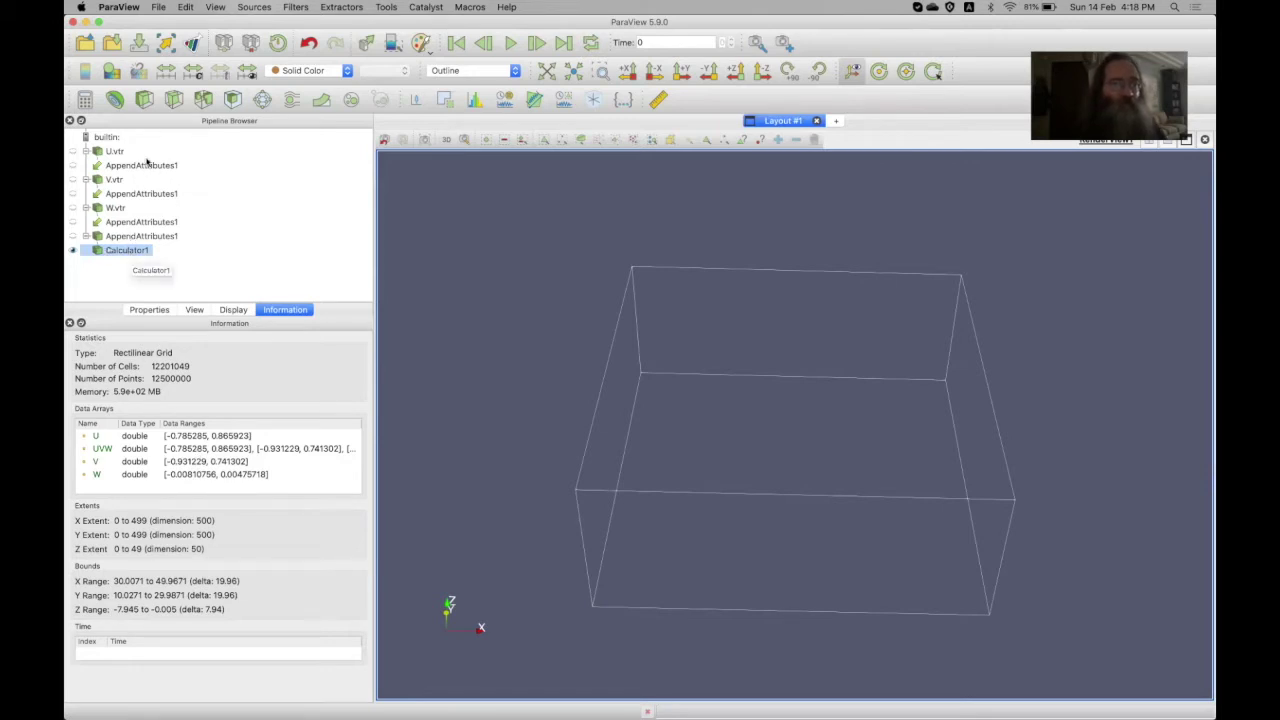
Save the calculator output in the datasets folder as UVW in VTK RectilinearGrid (*.vtr) format with the default writer settings
click(132, 237)
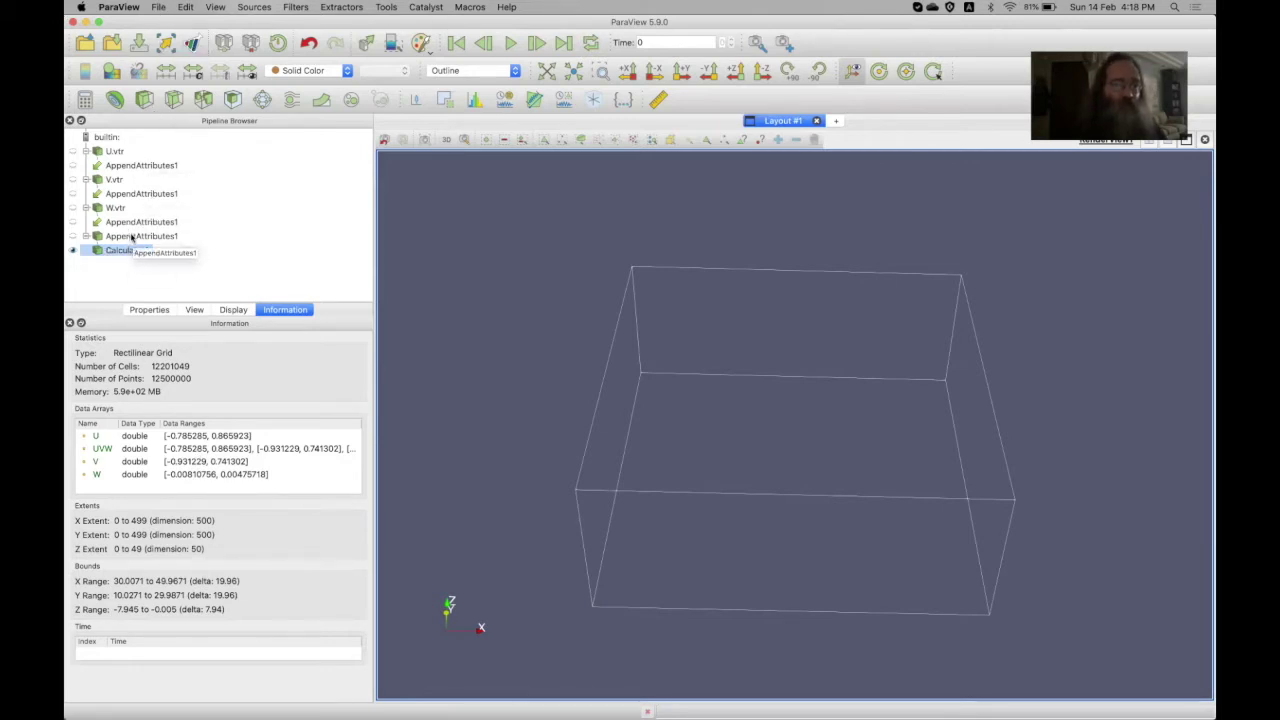
click(127, 251)
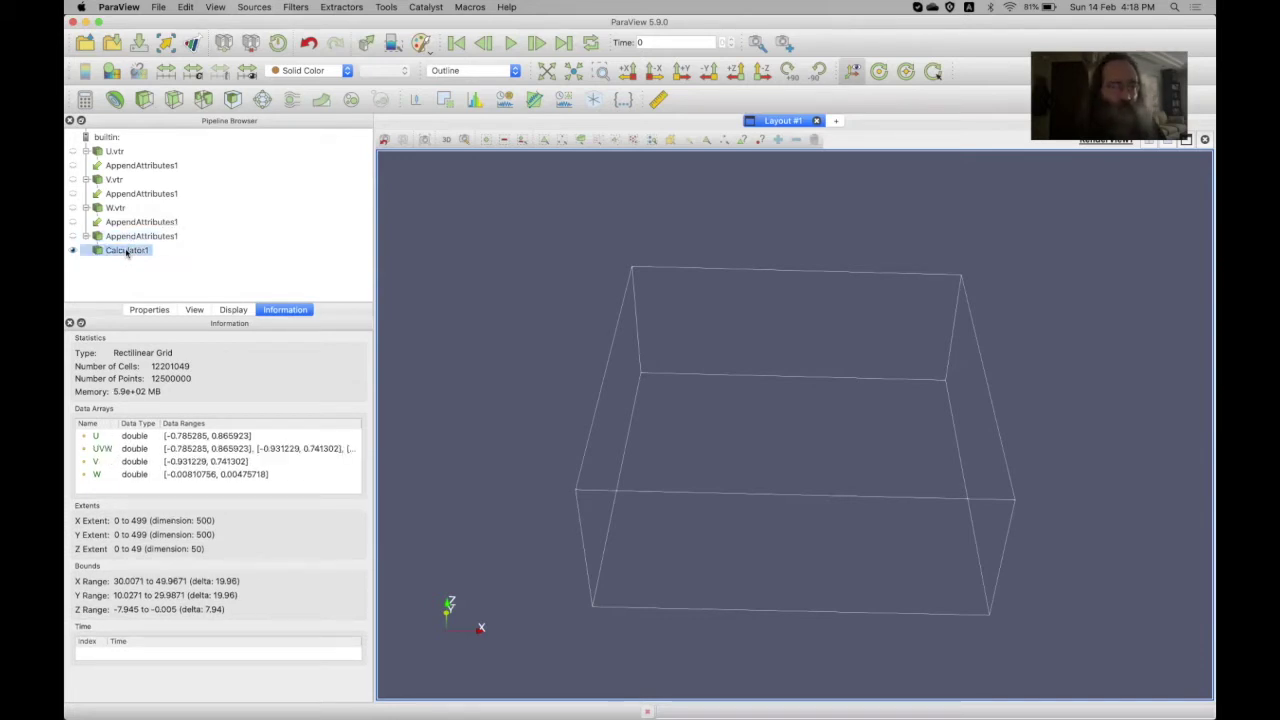
click(159, 8)
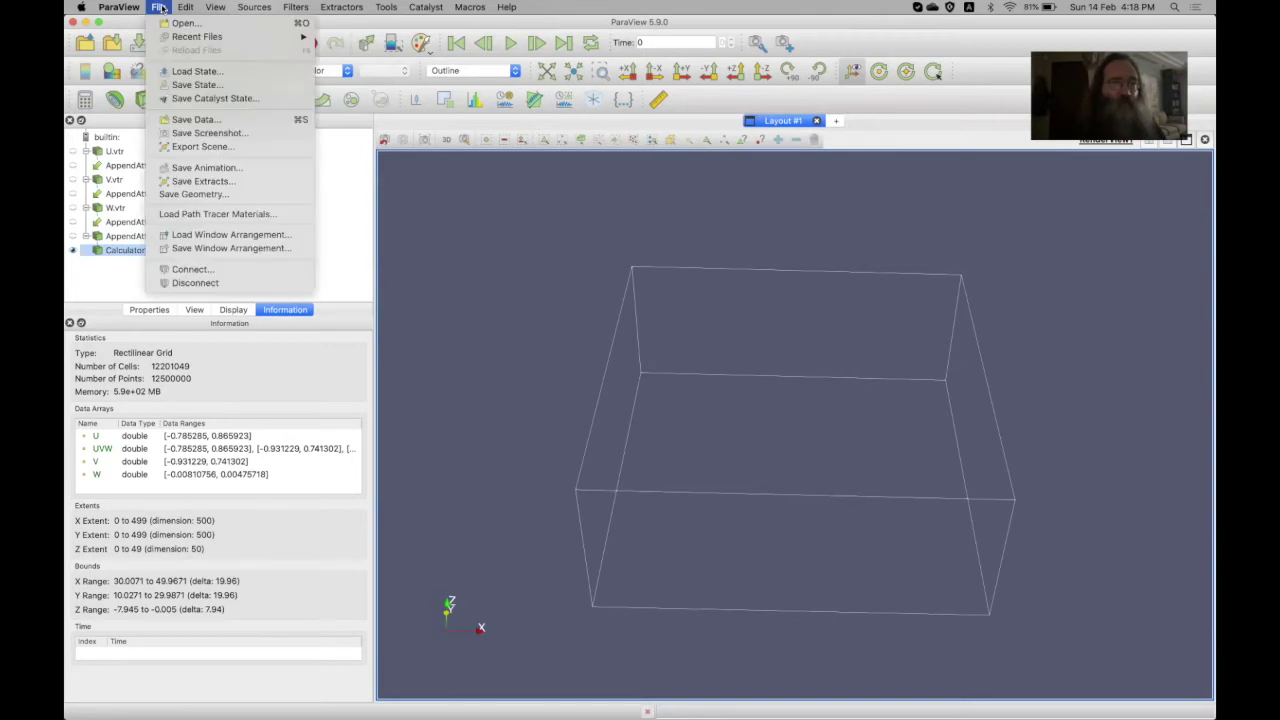
click(182, 120)
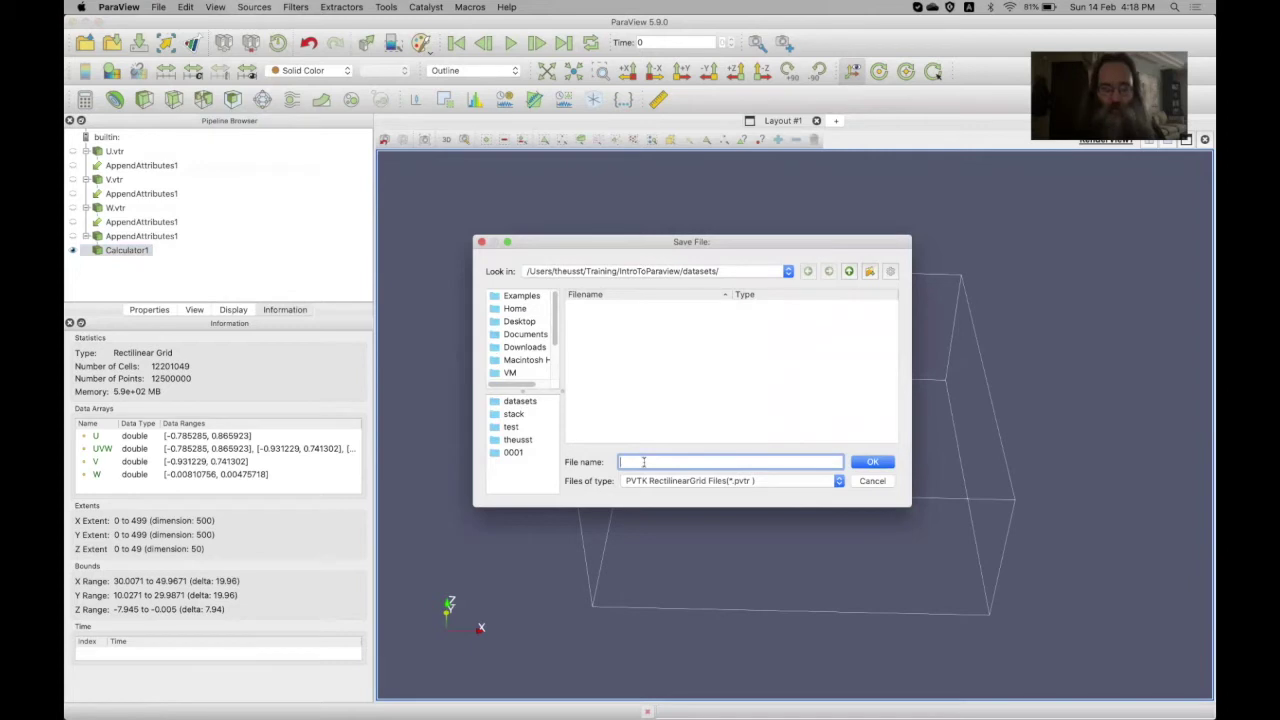
text(U)
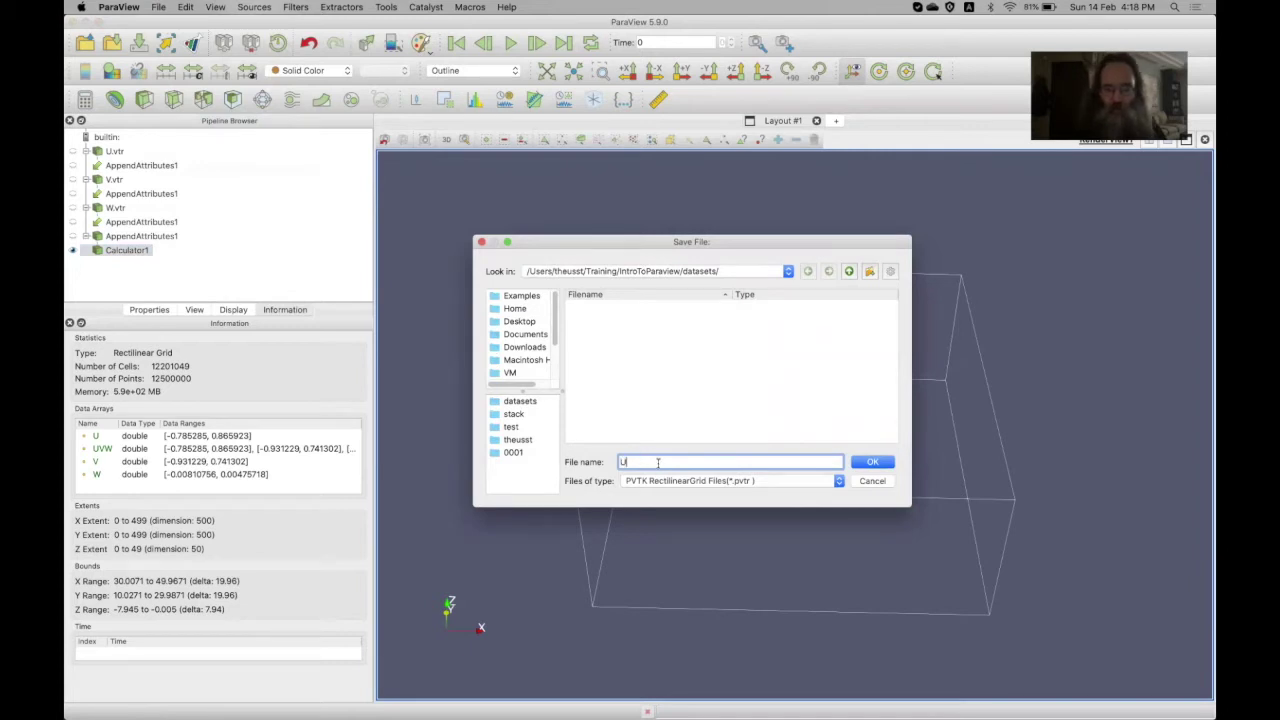
text(VW)
click(672, 482)
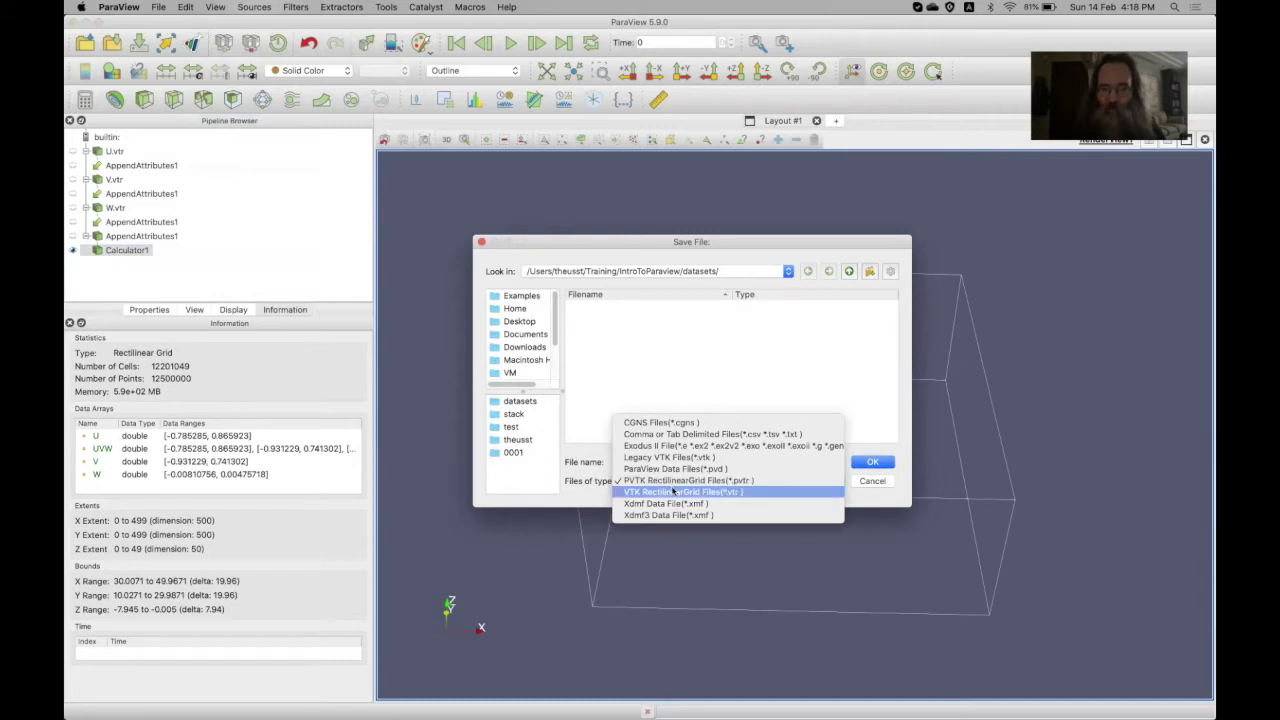
click(674, 492)
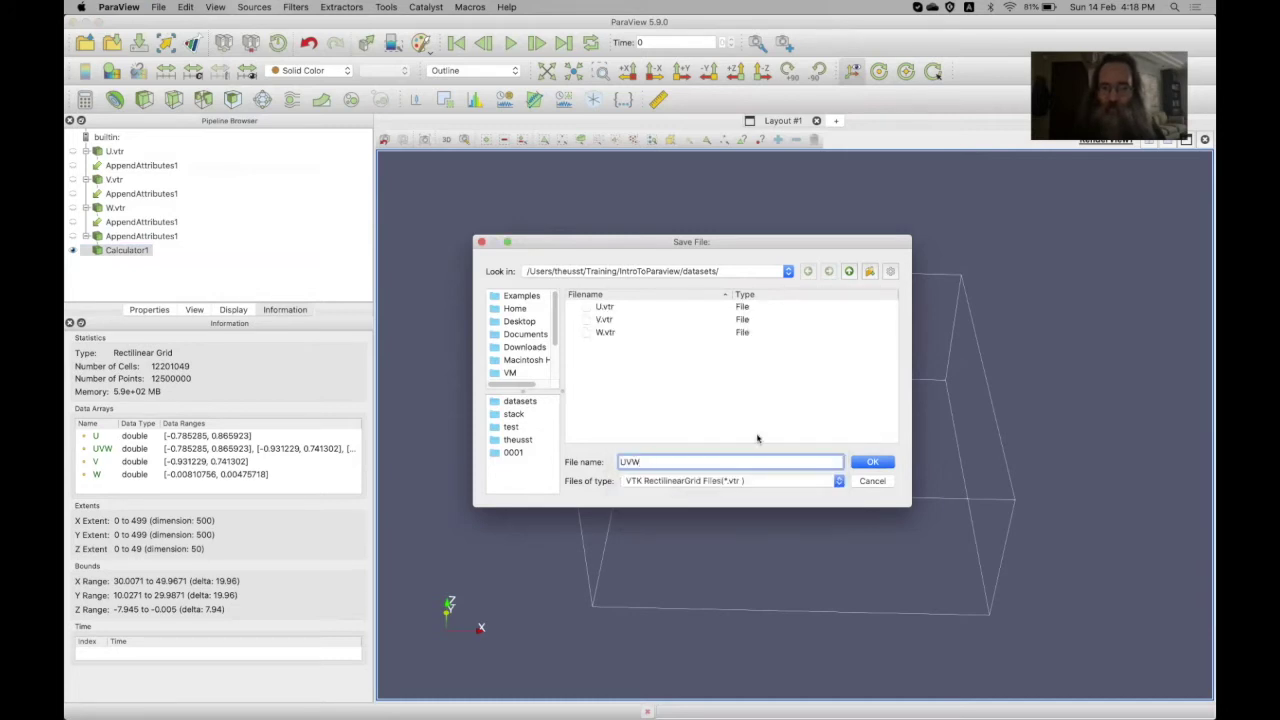
click(872, 463)
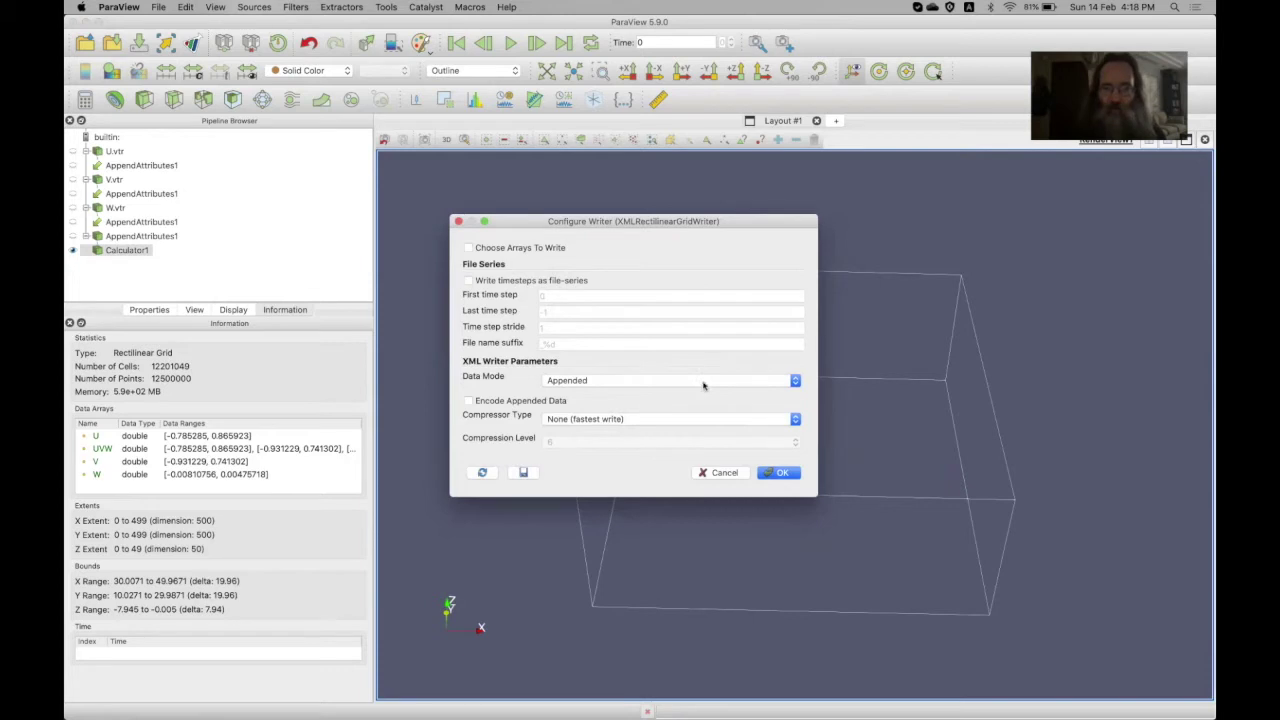
click(779, 473)
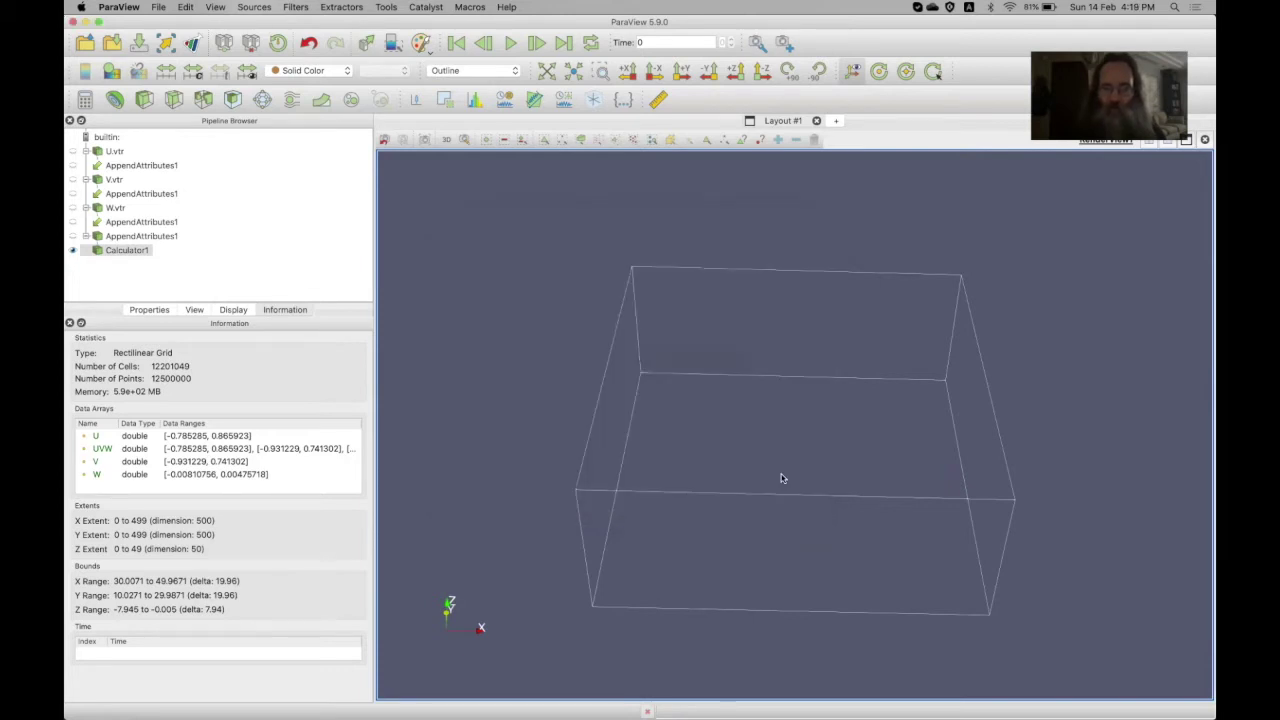
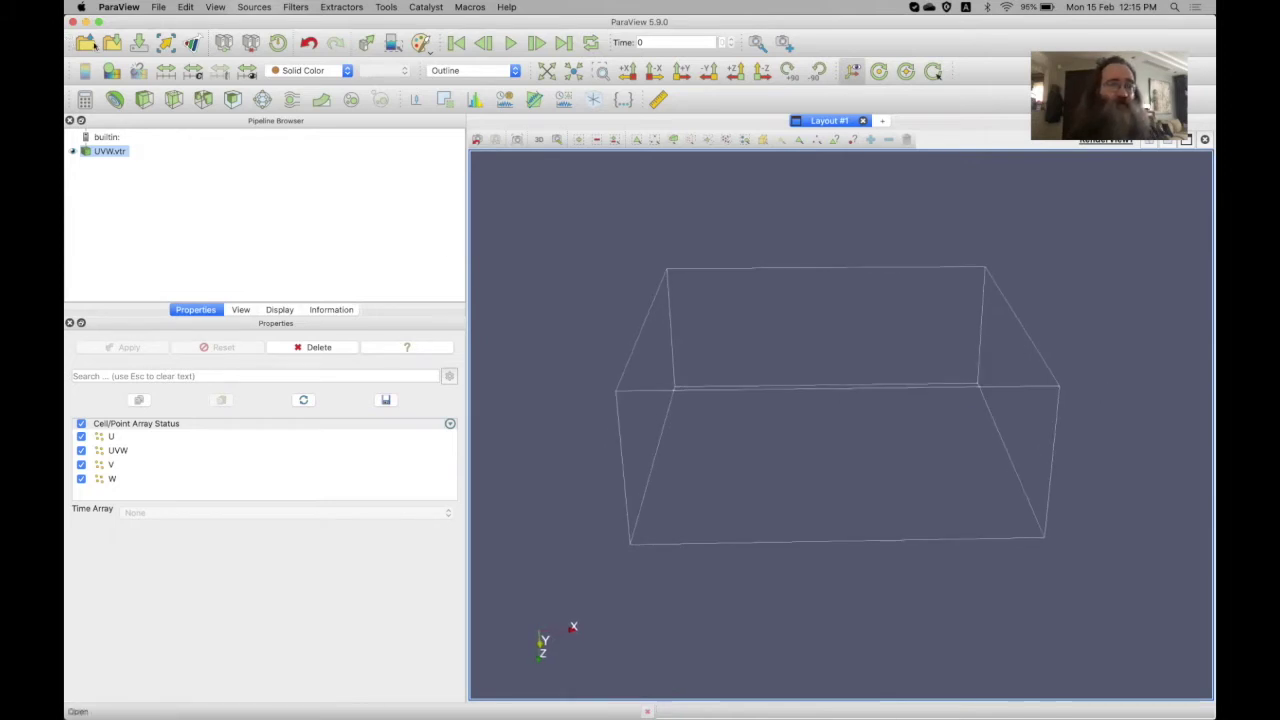
Open and load bathymetry.vtp from the datasets folder, and orbit to see the terrain surface from above
click(87, 41)
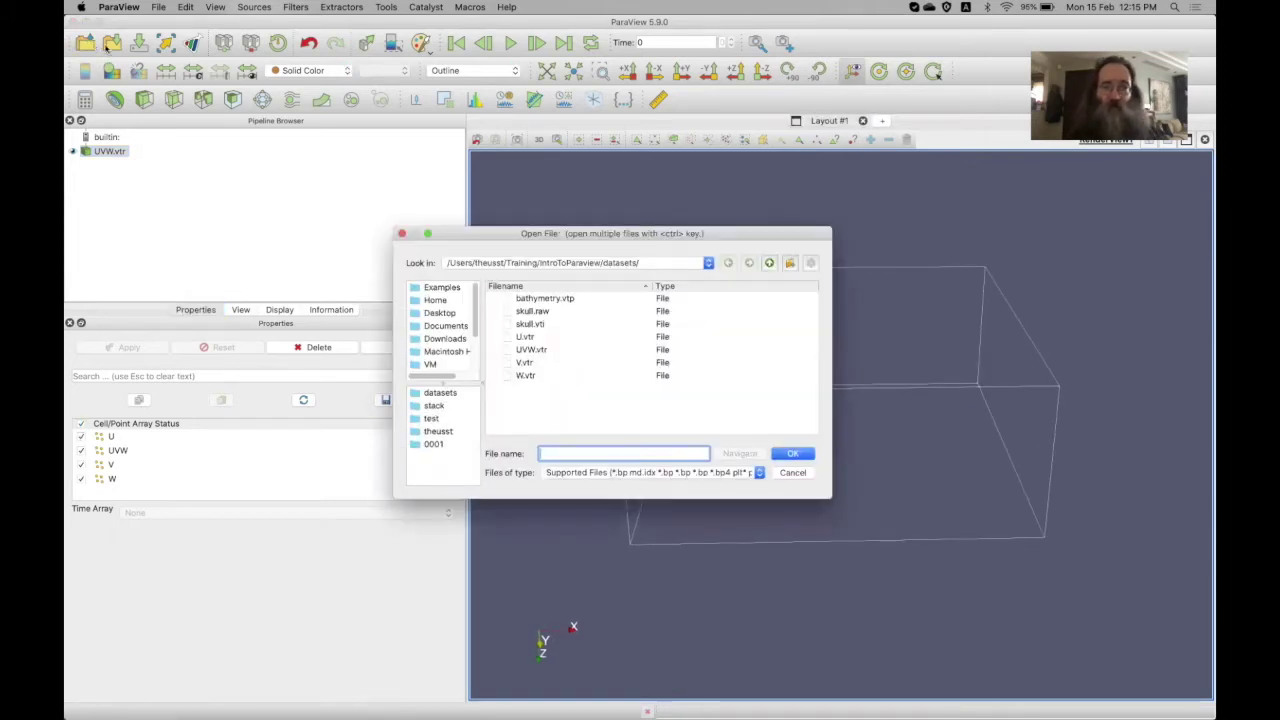
click(548, 299)
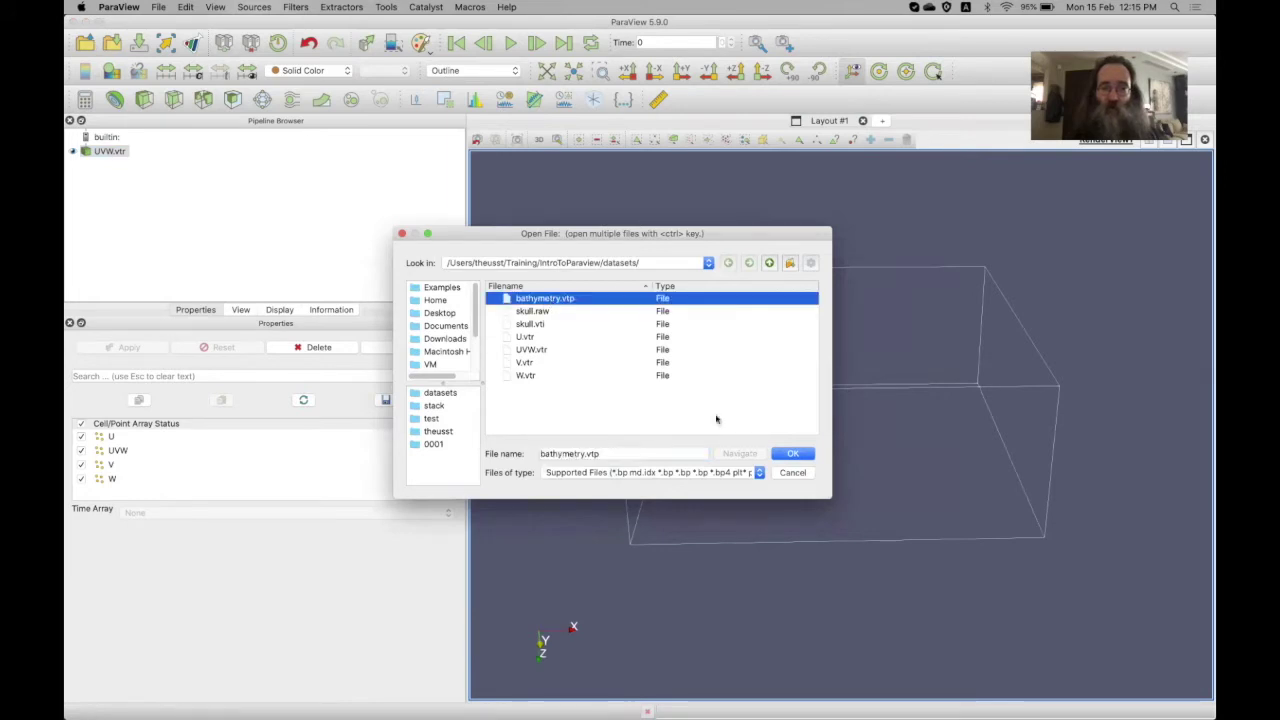
click(793, 454)
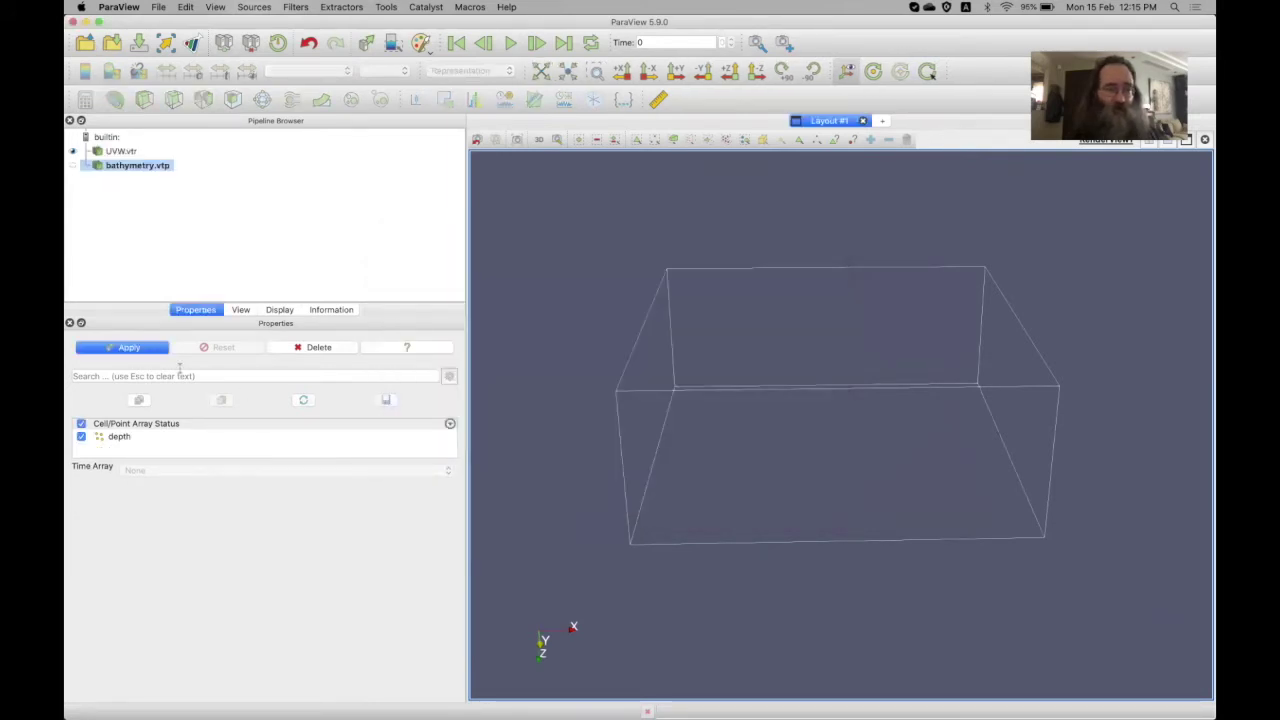
click(128, 347)
drag(752, 482, 754, 299)
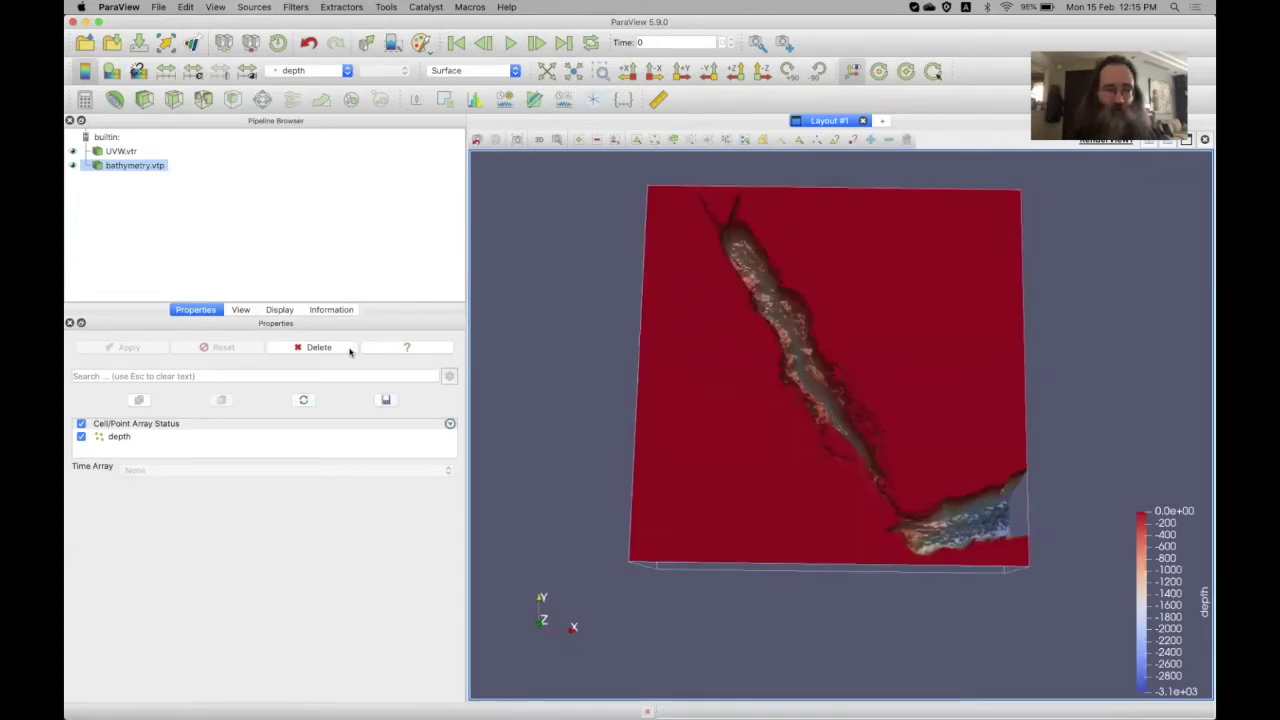
Examine the display settings of the bathymetry surface and the arrays offered for coloring it
click(284, 311)
click(150, 446)
key(Escape)
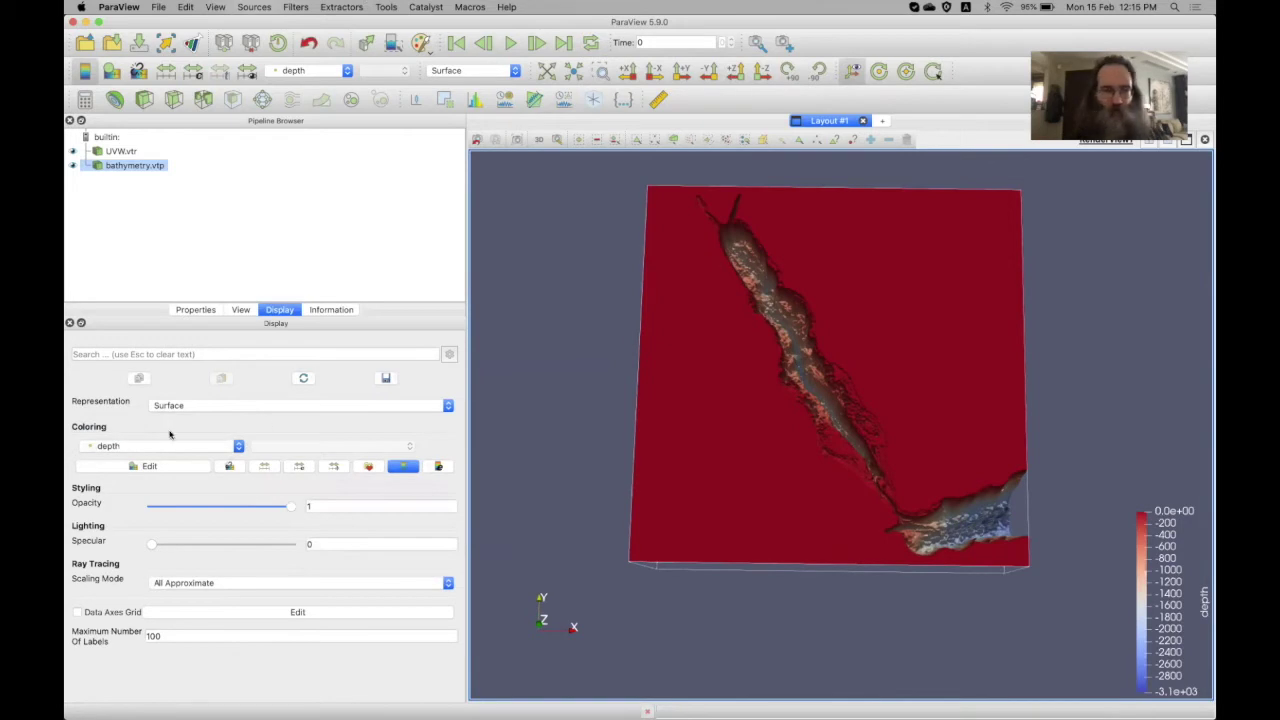
Color the bathymetry.vtp surface with Solid Color instead of depth, and hide it from the render view
click(131, 446)
click(118, 432)
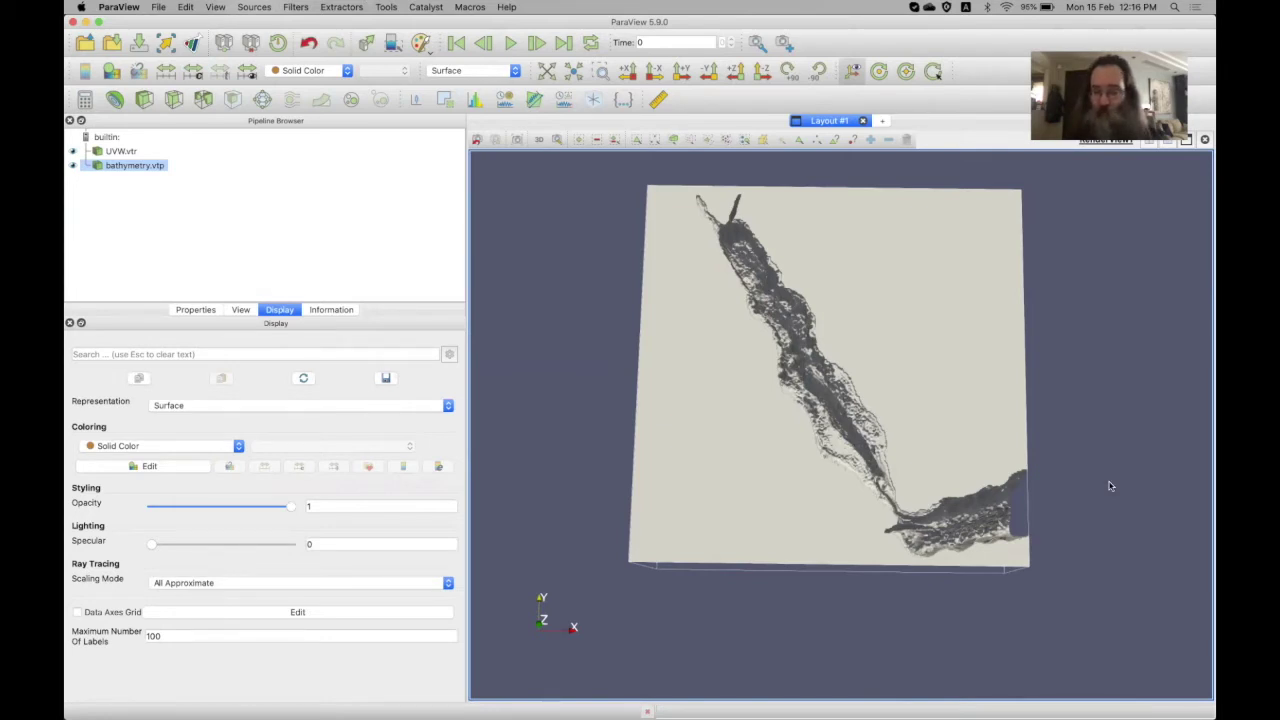
drag(1110, 486, 1110, 466)
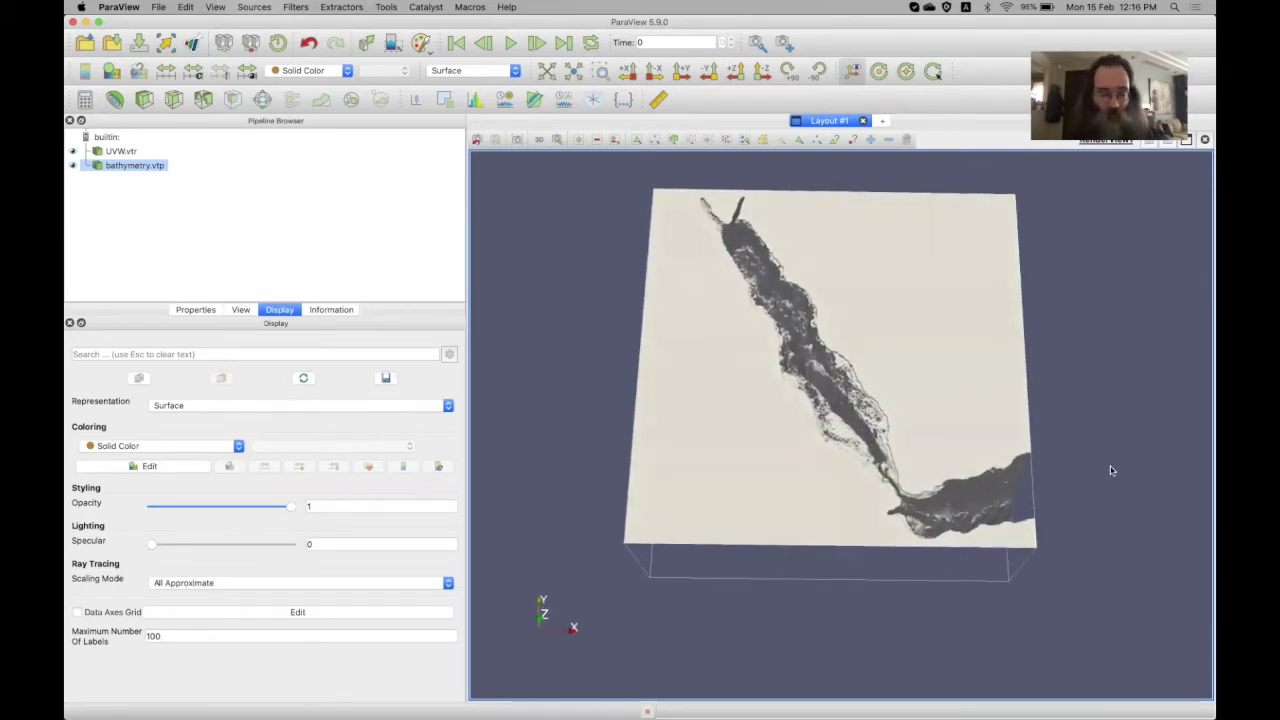
drag(1110, 466, 1110, 460)
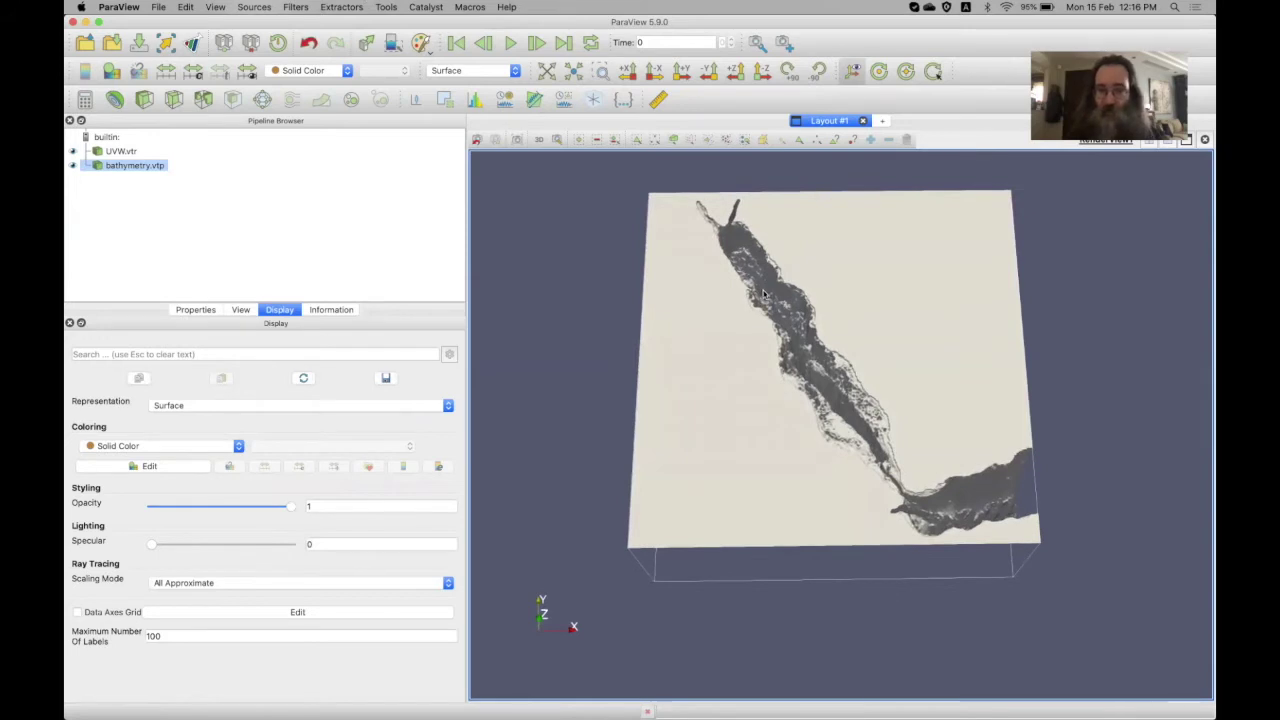
click(72, 166)
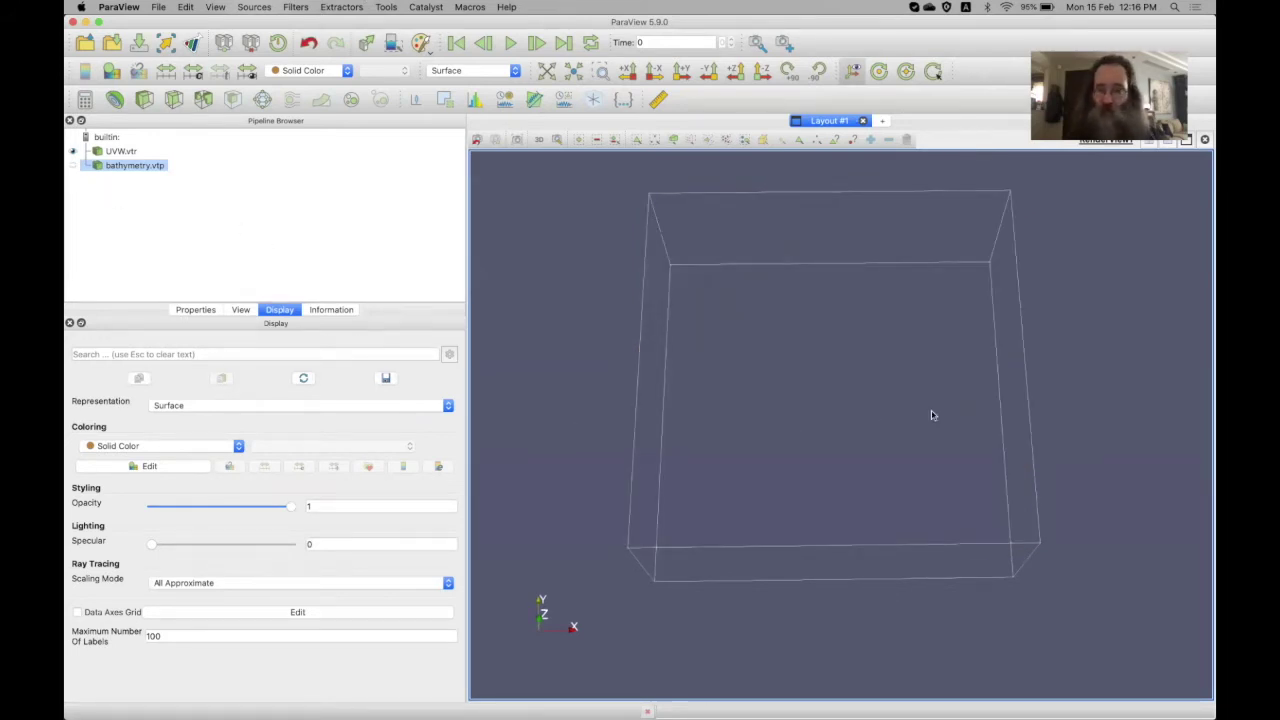
mouse_move(1069, 391)
mouse_down()
mouse_move(1077, 426)
mouse_move(1077, 414)
mouse_up()
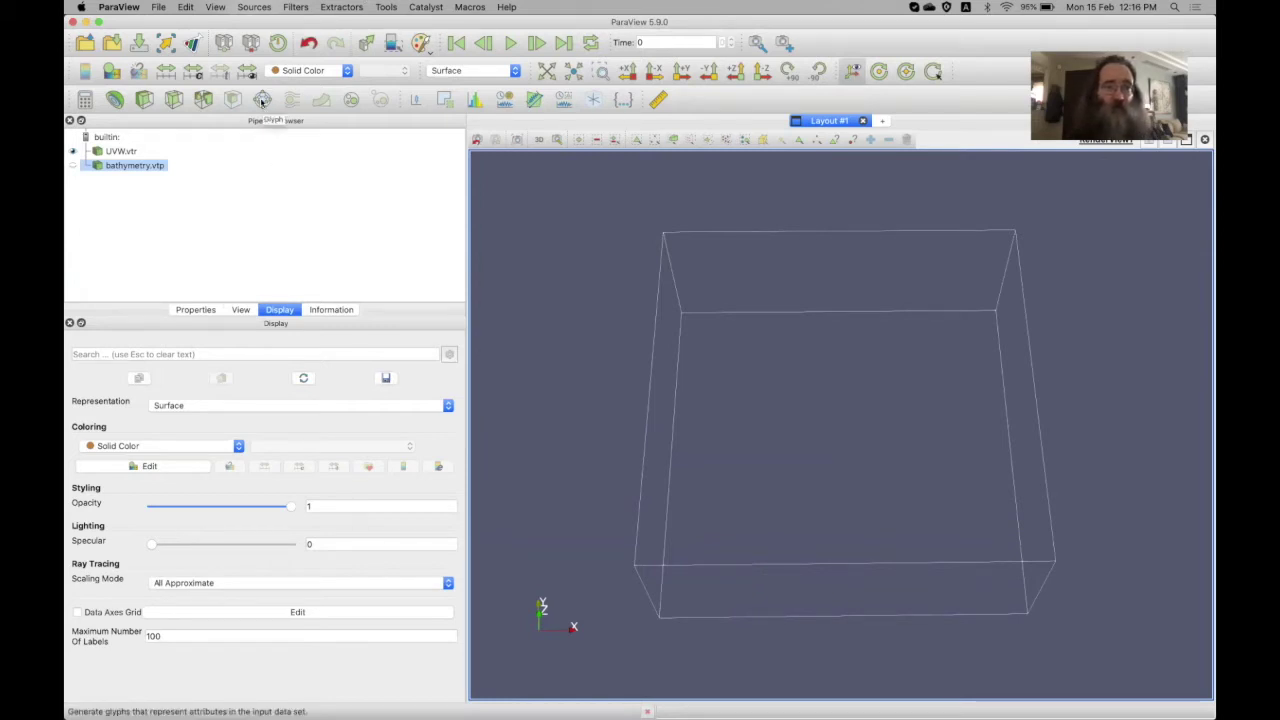
Apply a Glyph filter to UVW.vtr with Arrow glyphs, UVW as orientation array and Uniform Spatial Distribution (Bounds Based) mode
click(121, 152)
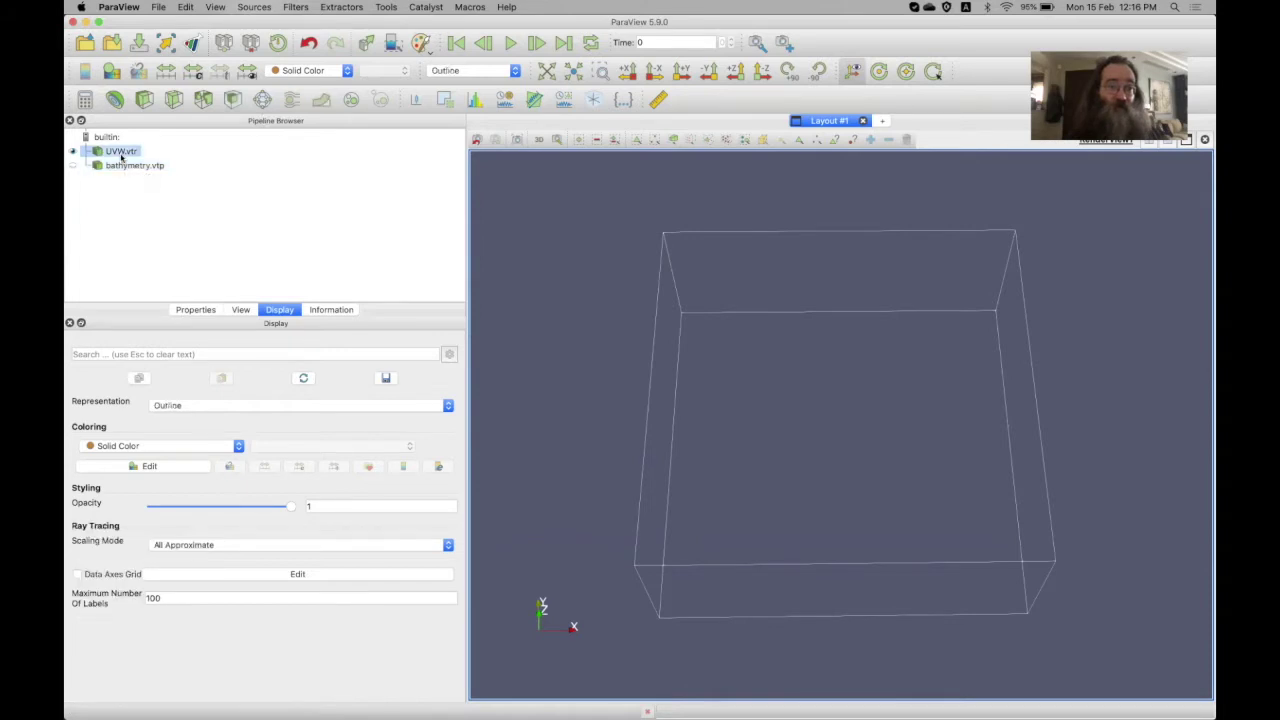
click(262, 99)
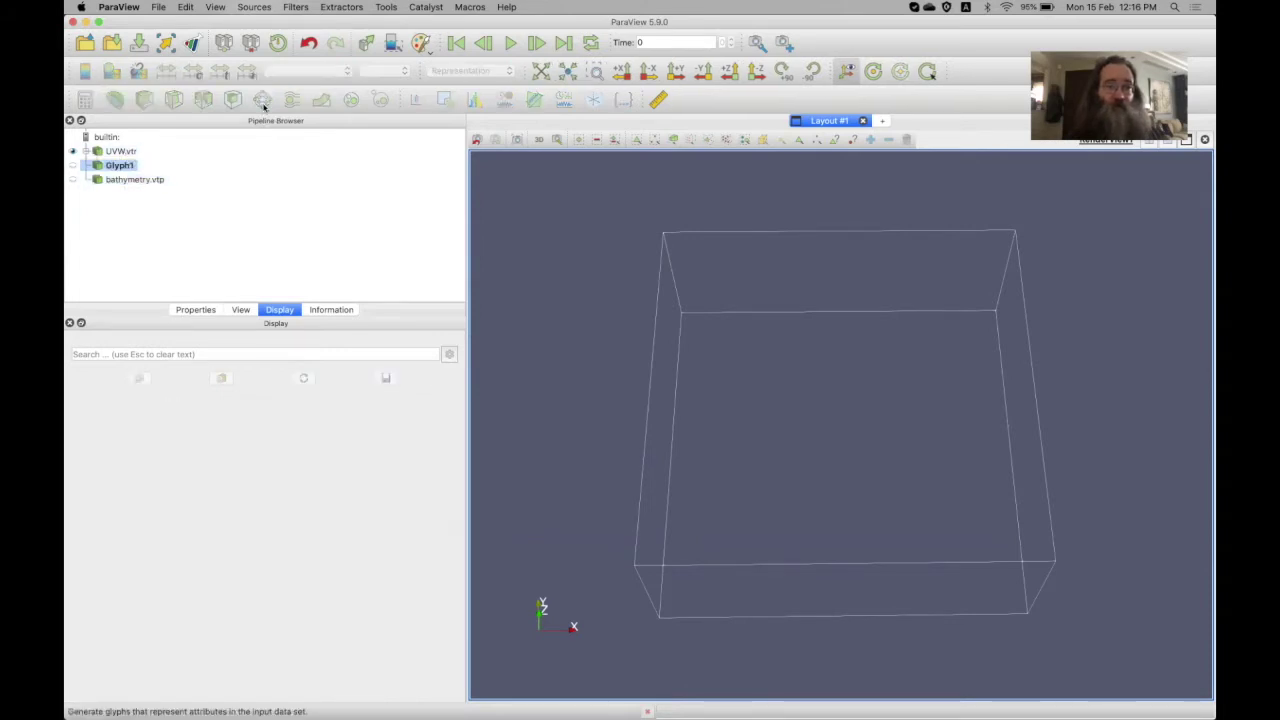
click(198, 309)
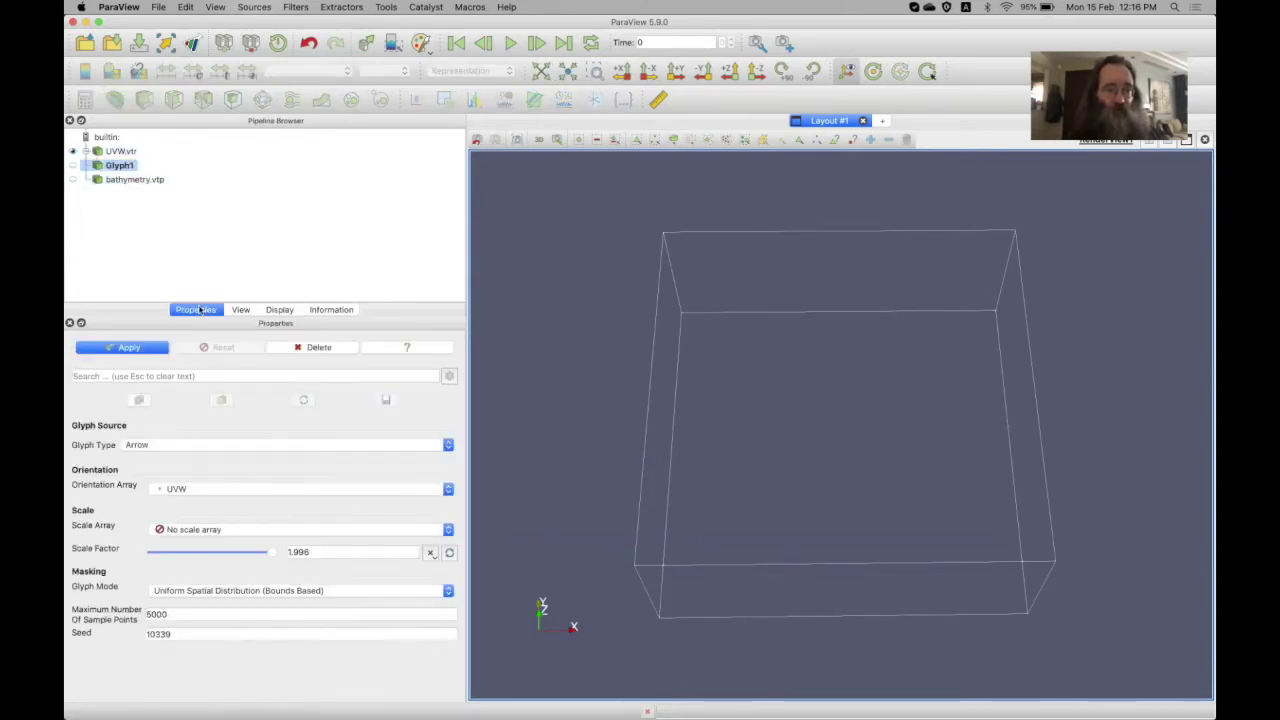
click(152, 446)
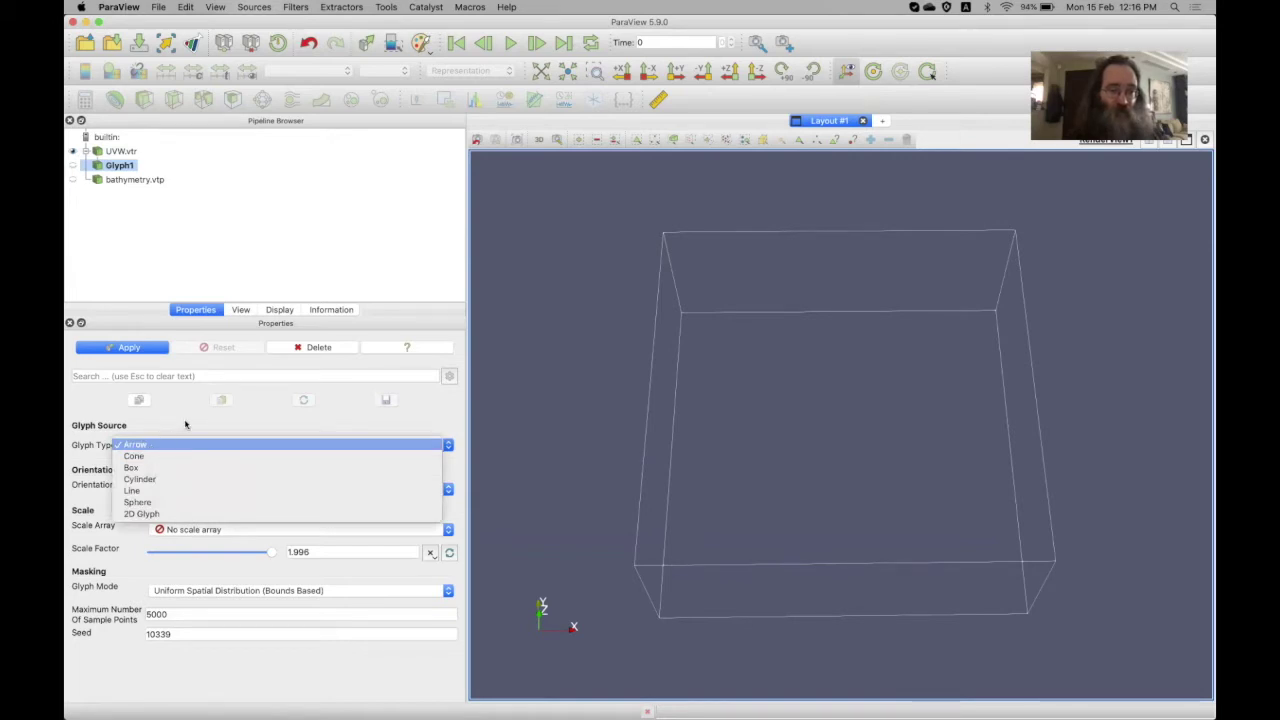
click(185, 425)
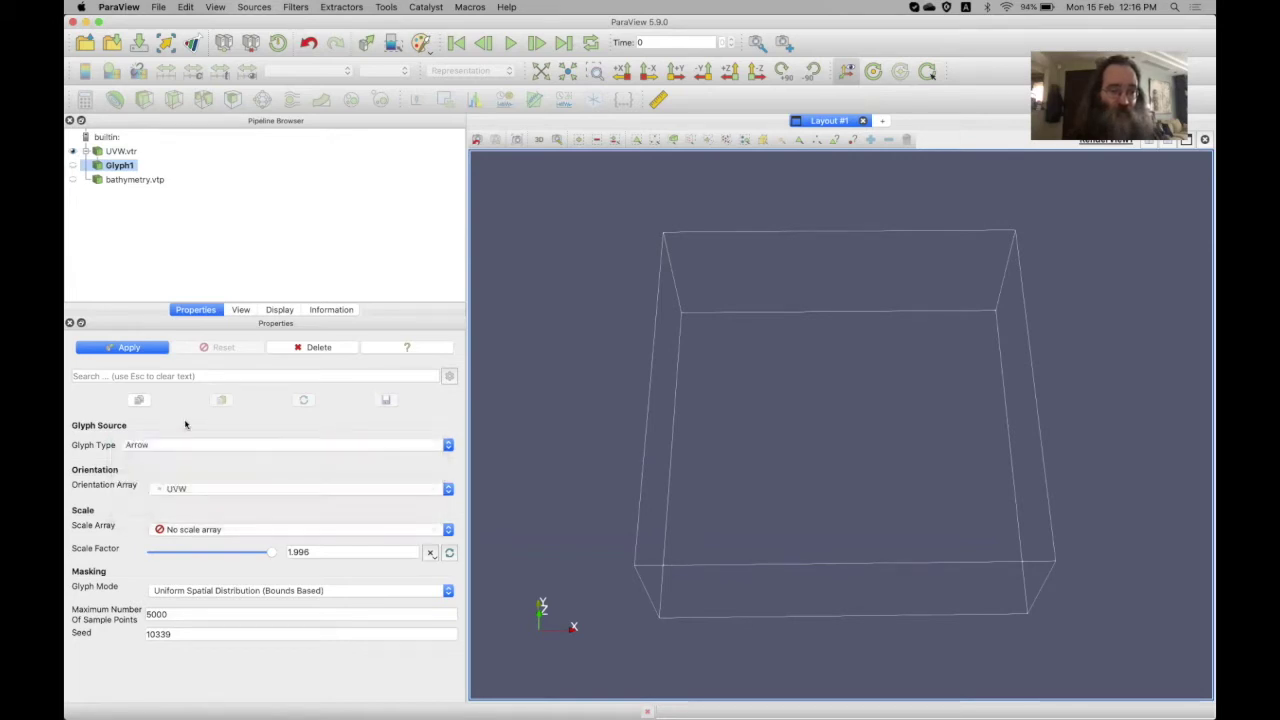
click(203, 490)
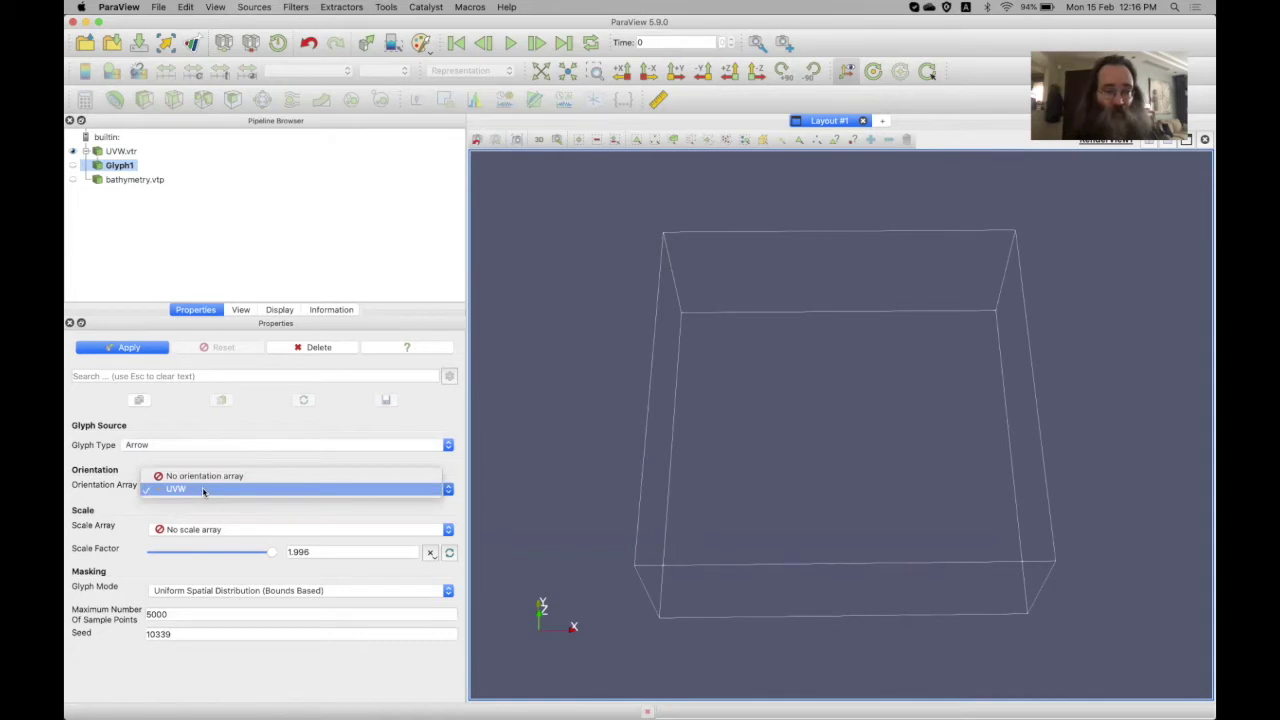
click(189, 462)
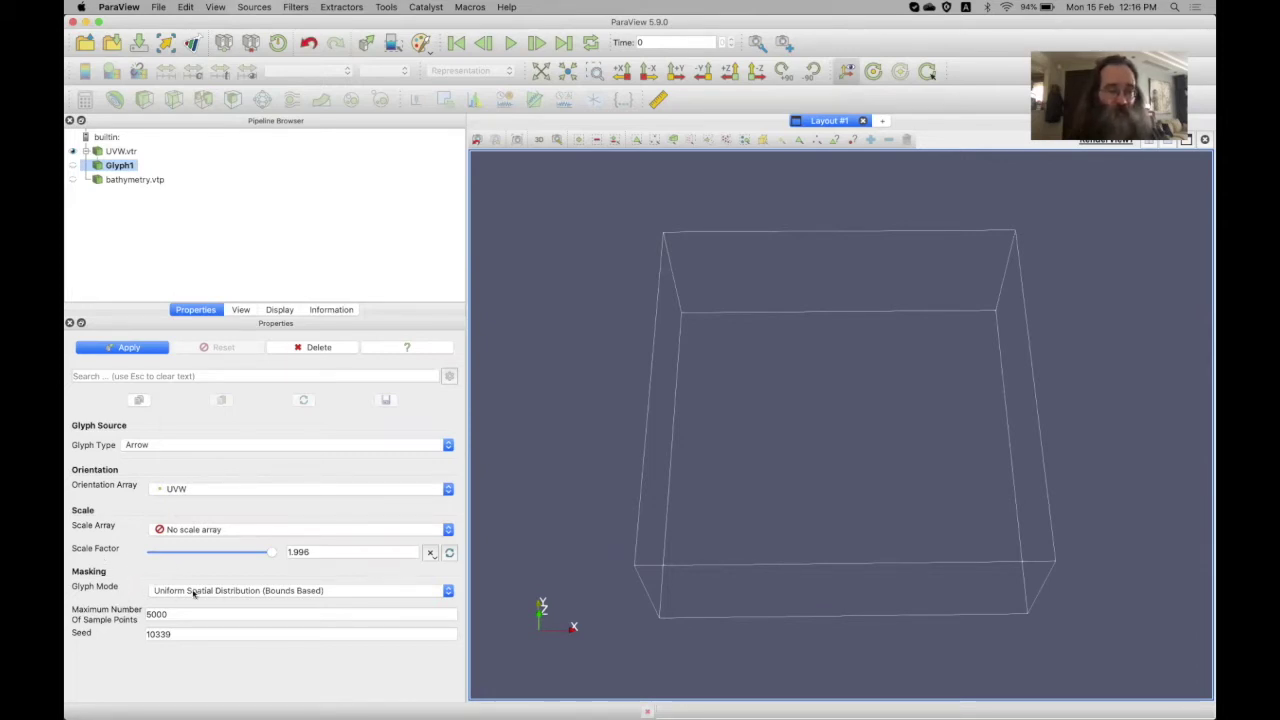
click(227, 592)
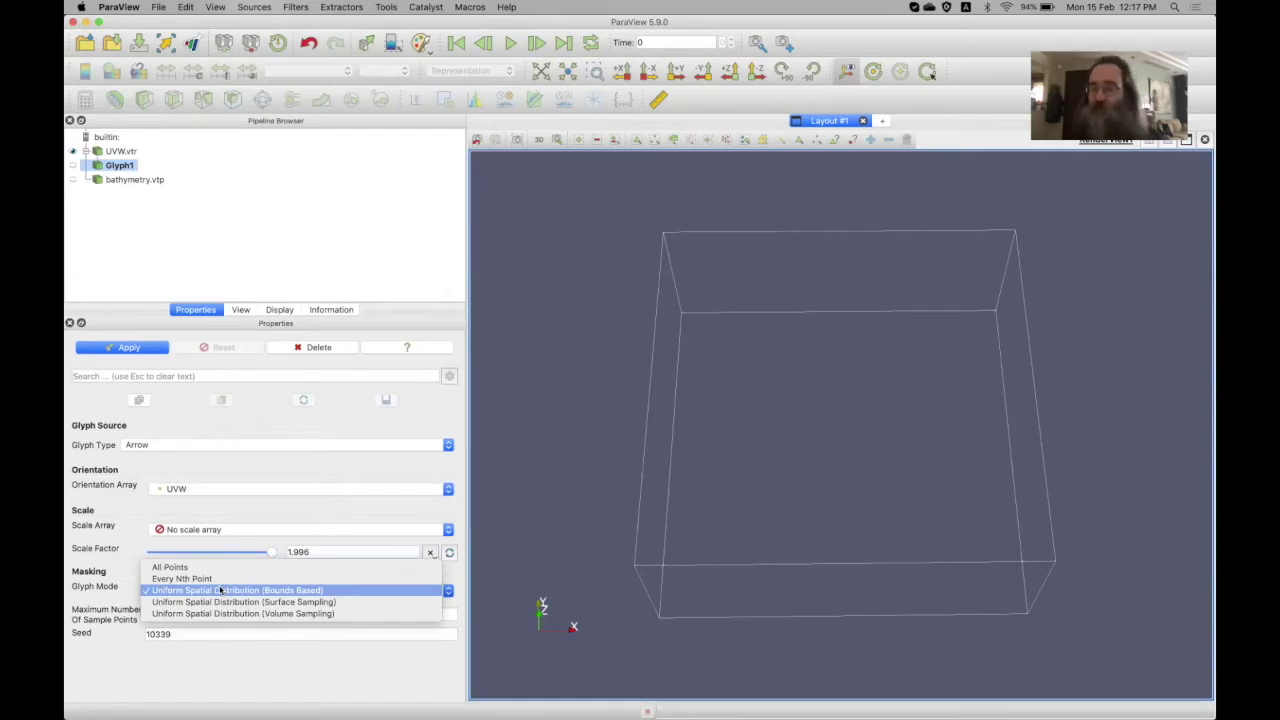
click(220, 590)
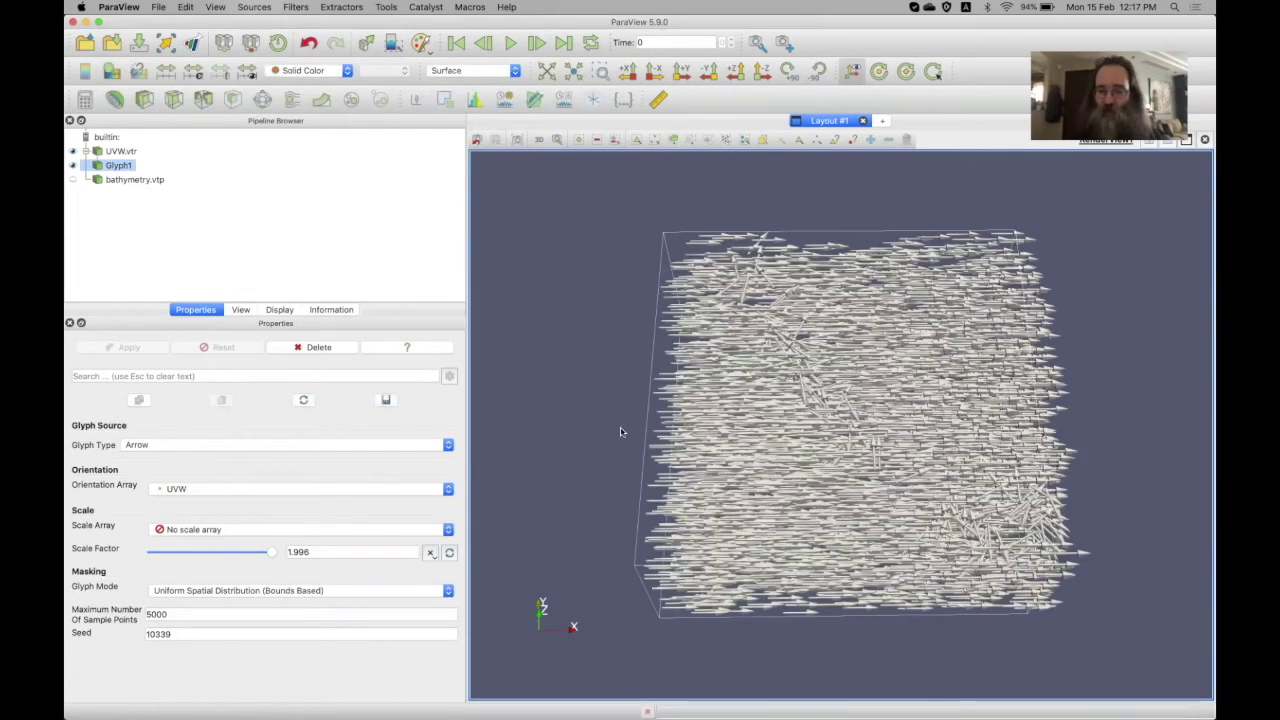
Examine the arrow glyphs from the side and from above, temporarily showing the bathymetry surface among them
drag(614, 466, 616, 388)
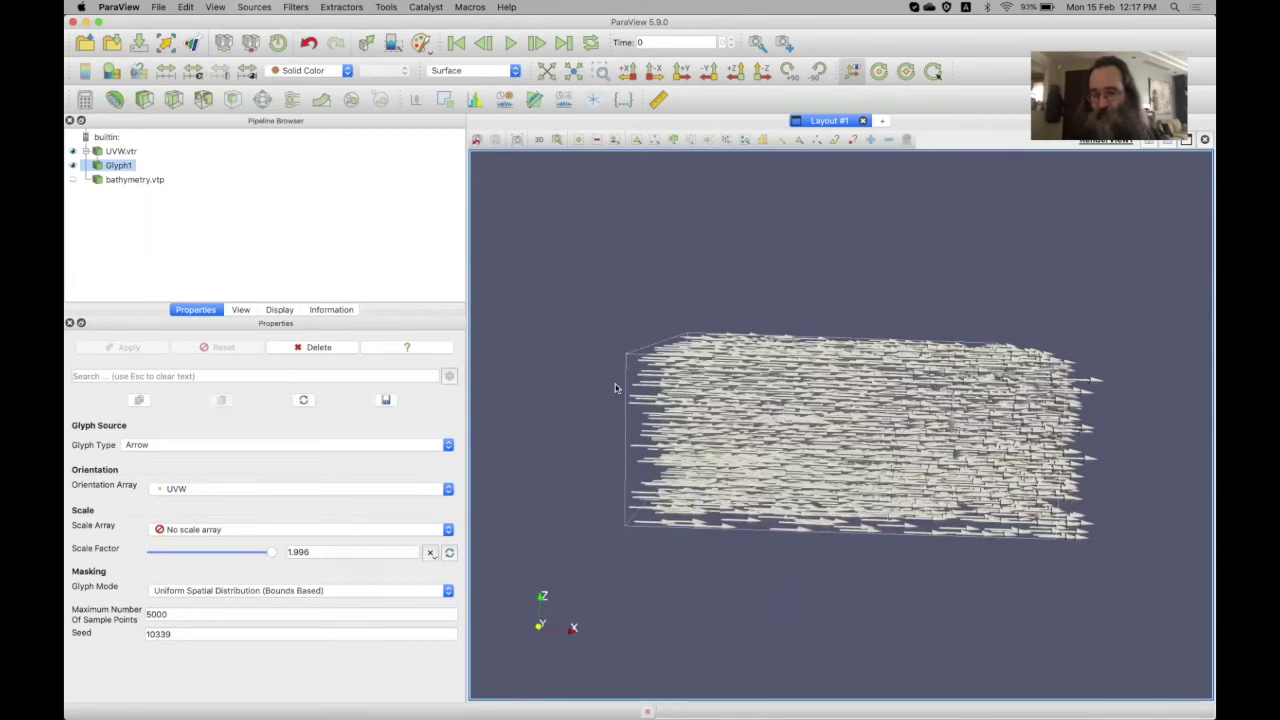
drag(616, 388, 624, 425)
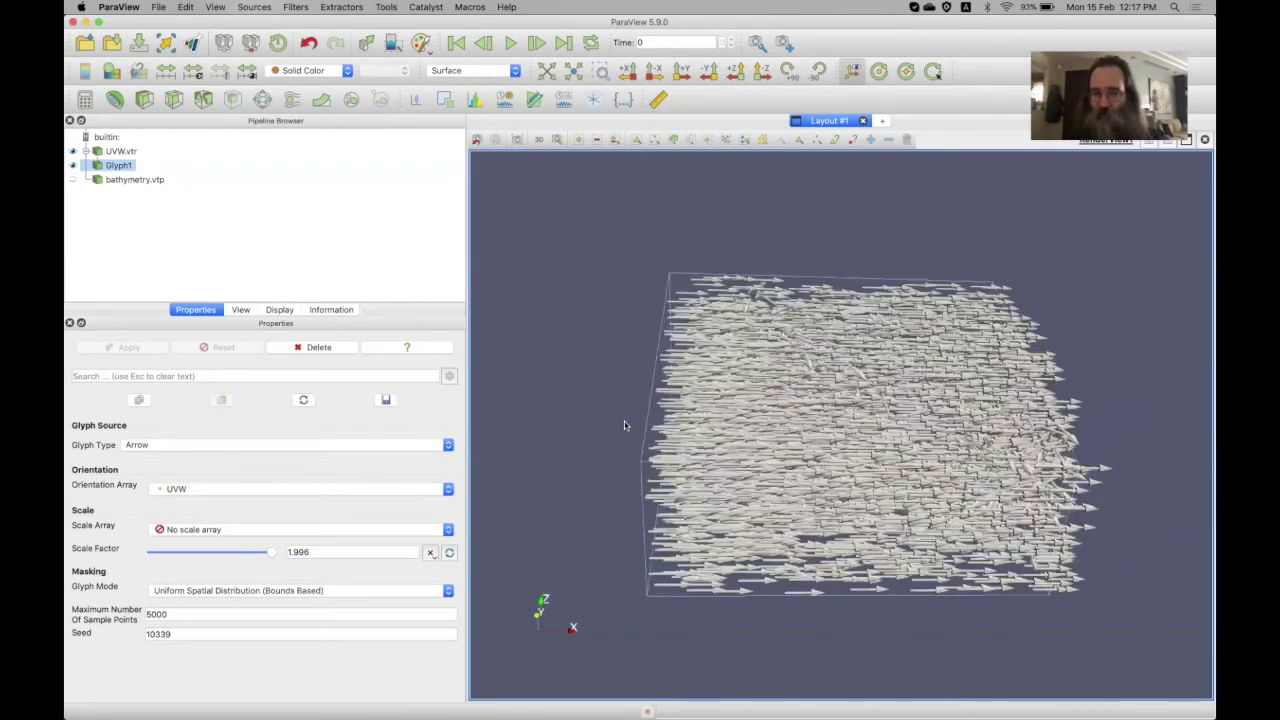
click(73, 180)
drag(614, 338, 766, 389)
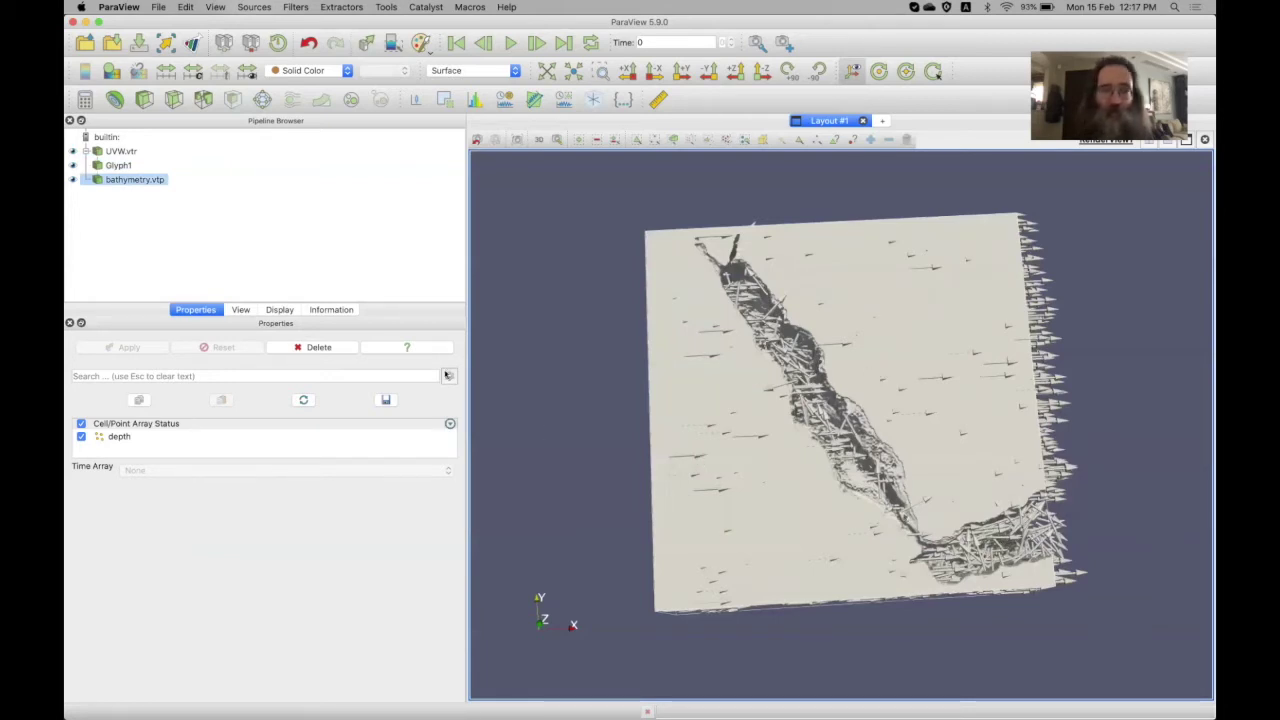
click(72, 181)
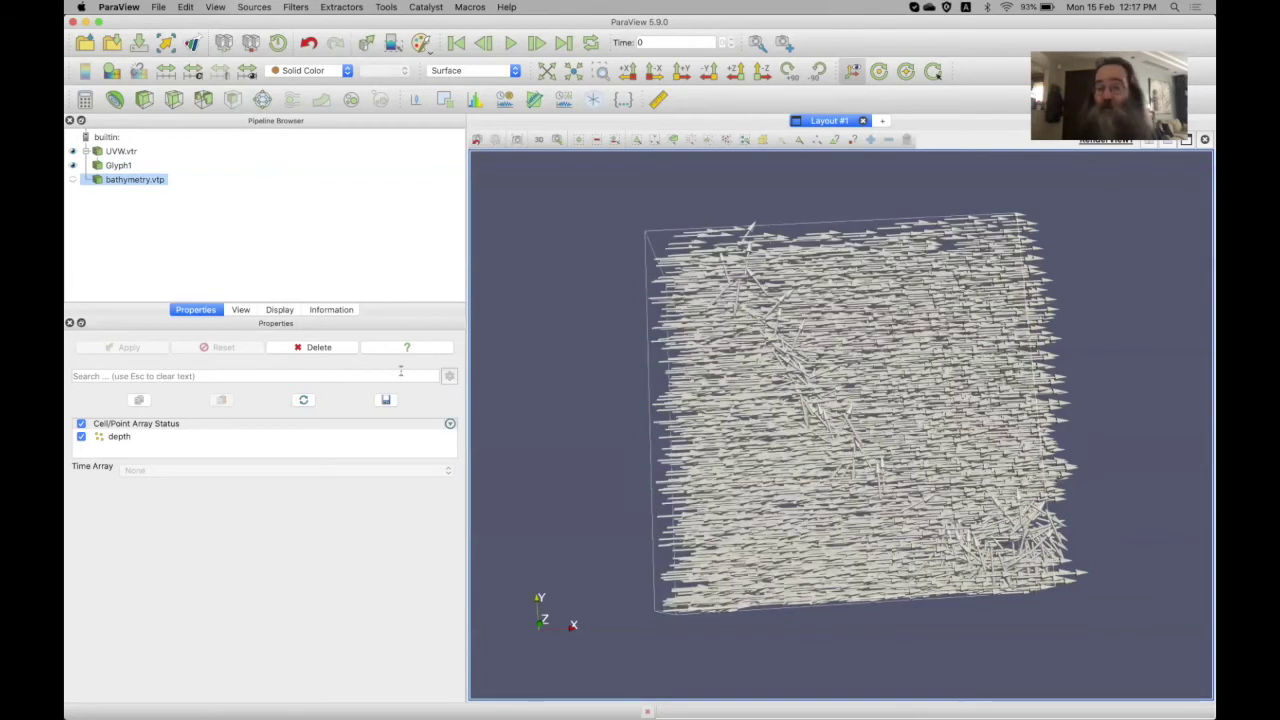
drag(598, 423, 494, 380)
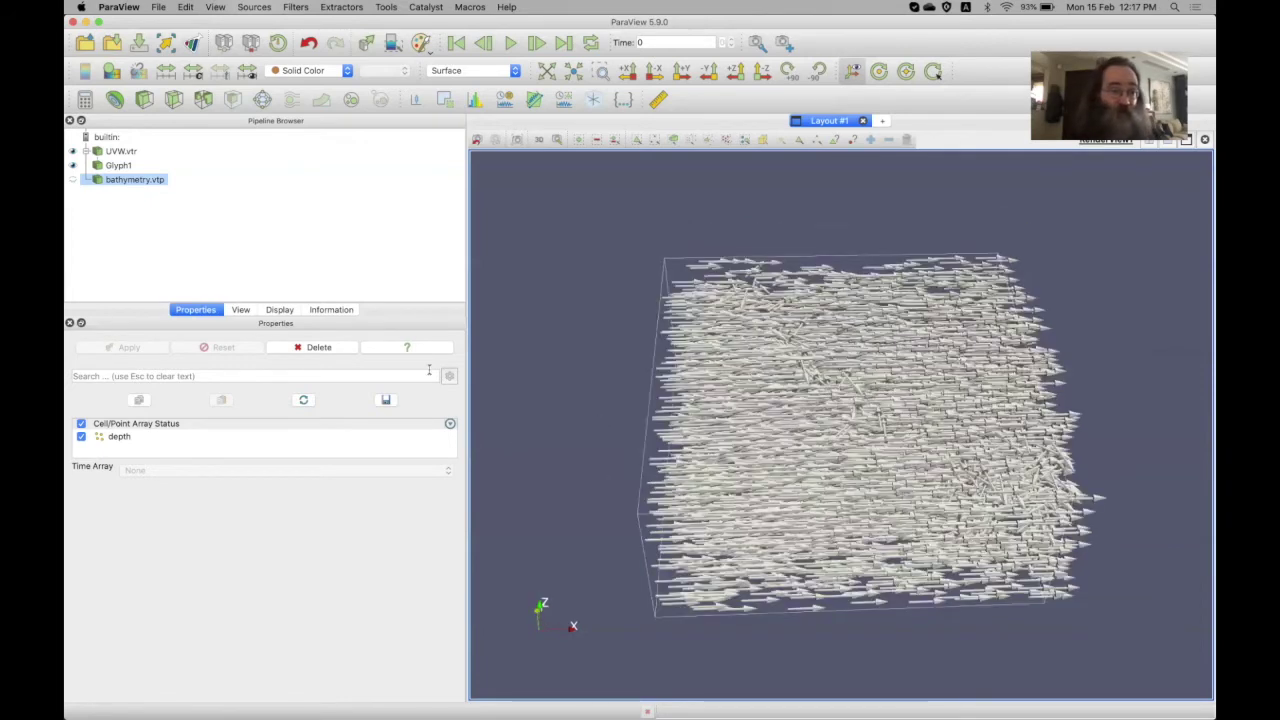
Set the scale array of Glyph1 to UVW, scaled by magnitude, and apply the change
click(118, 166)
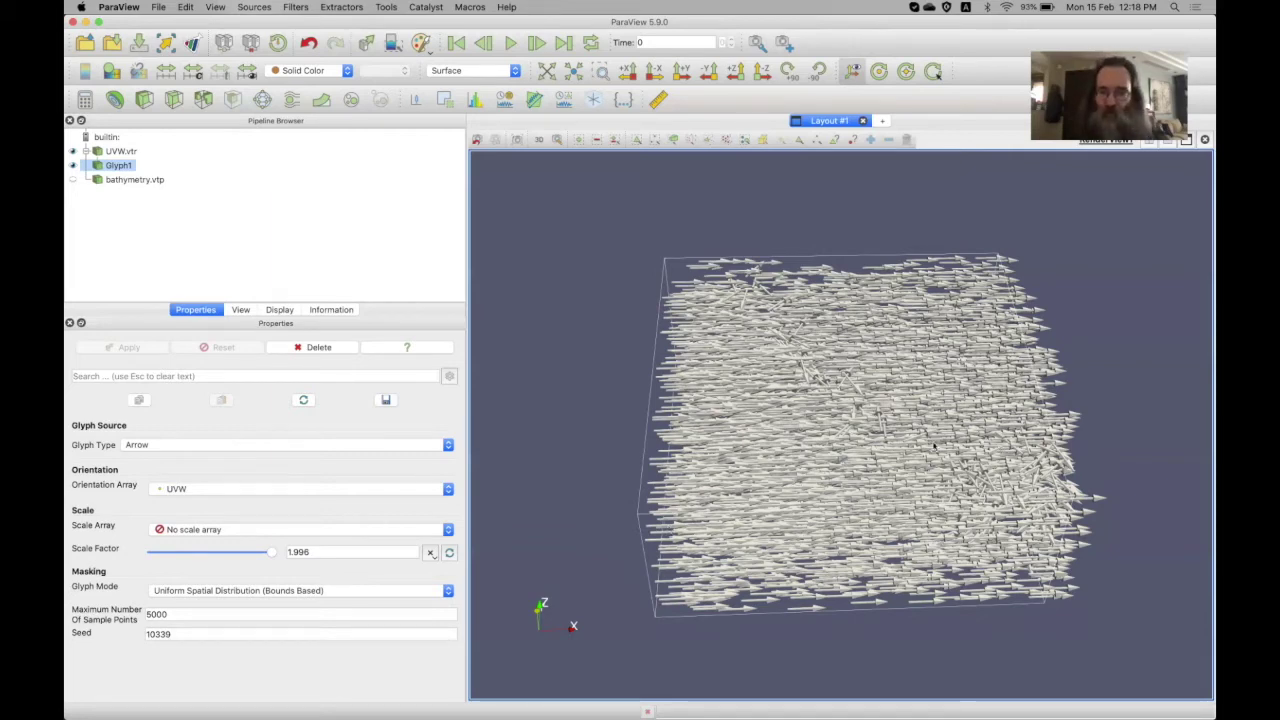
drag(772, 446, 771, 471)
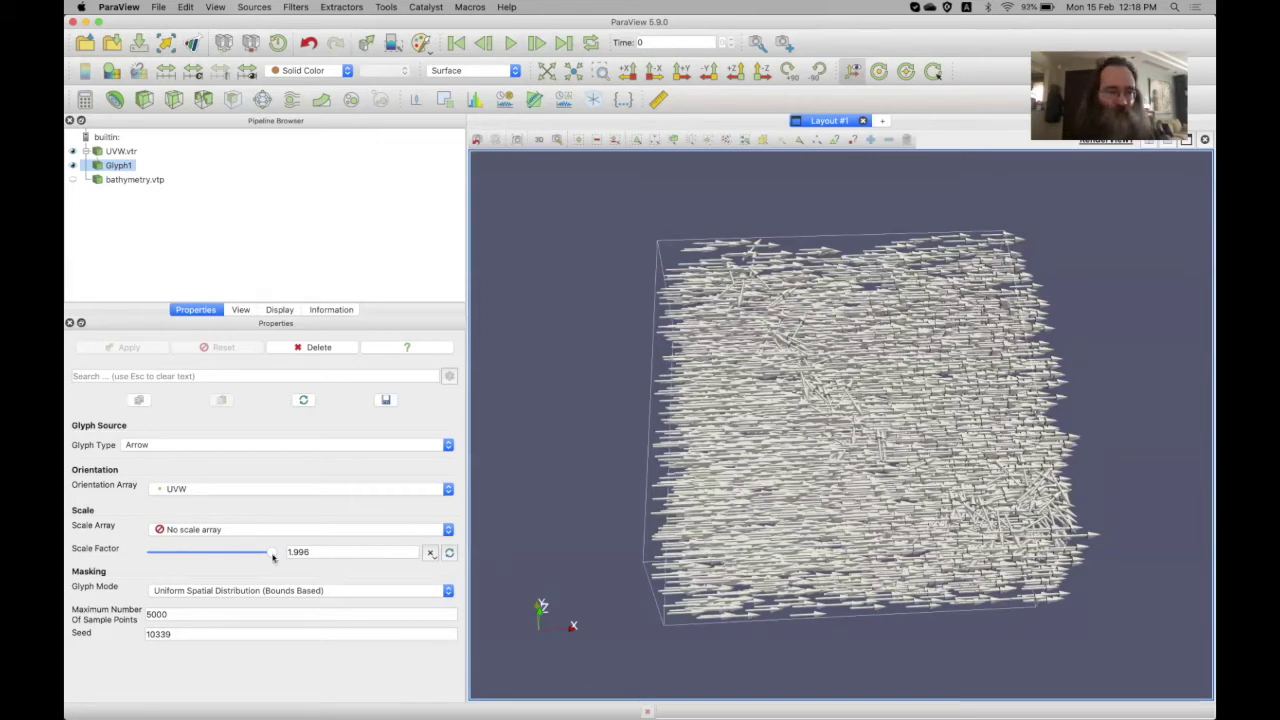
click(213, 532)
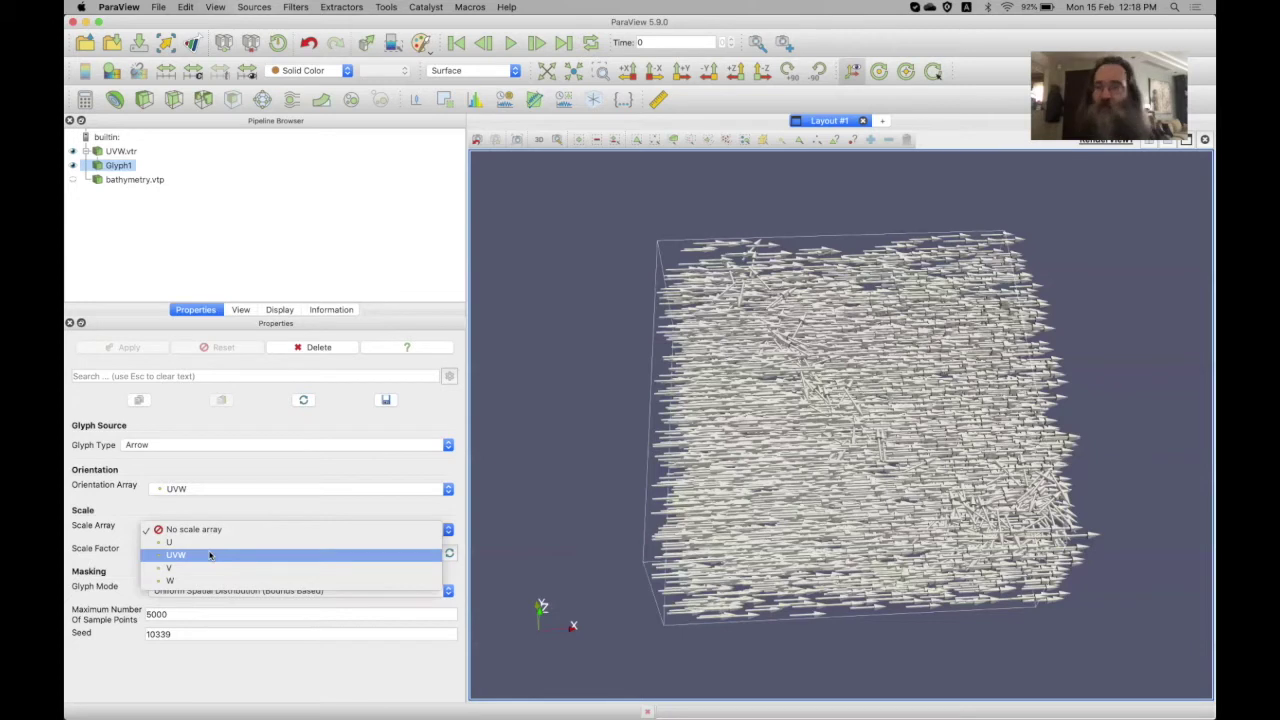
click(209, 555)
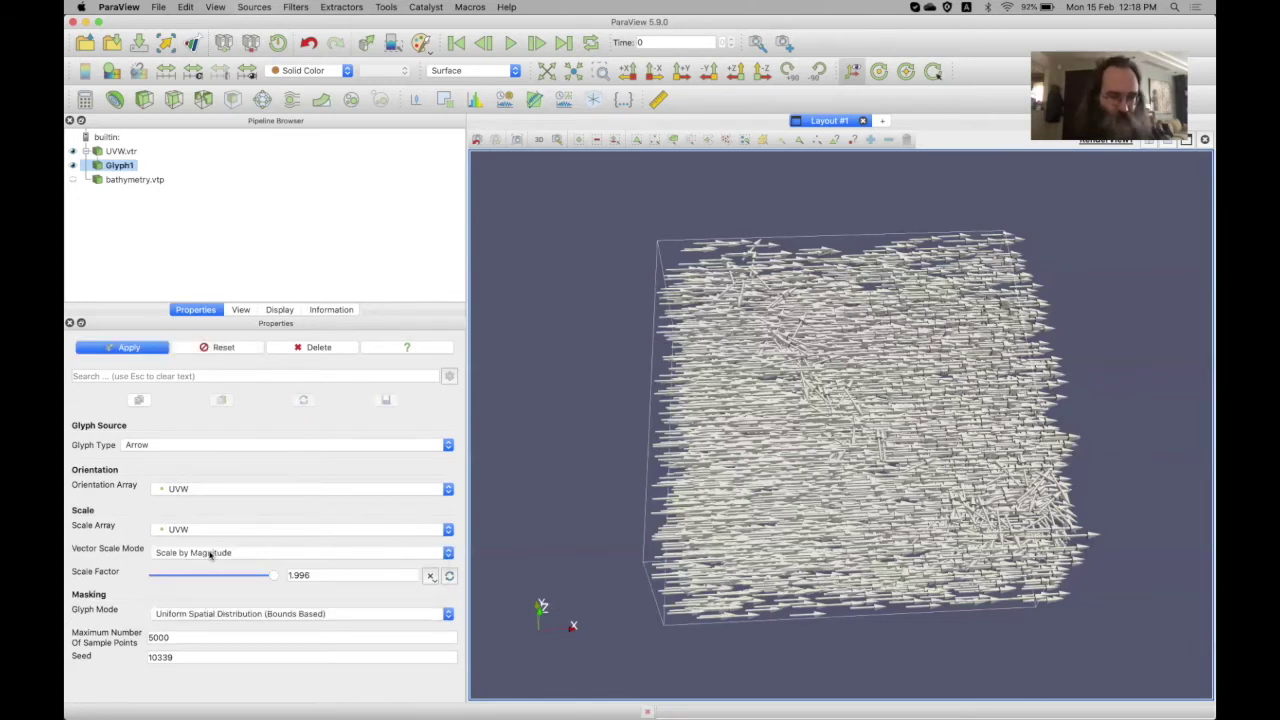
click(123, 347)
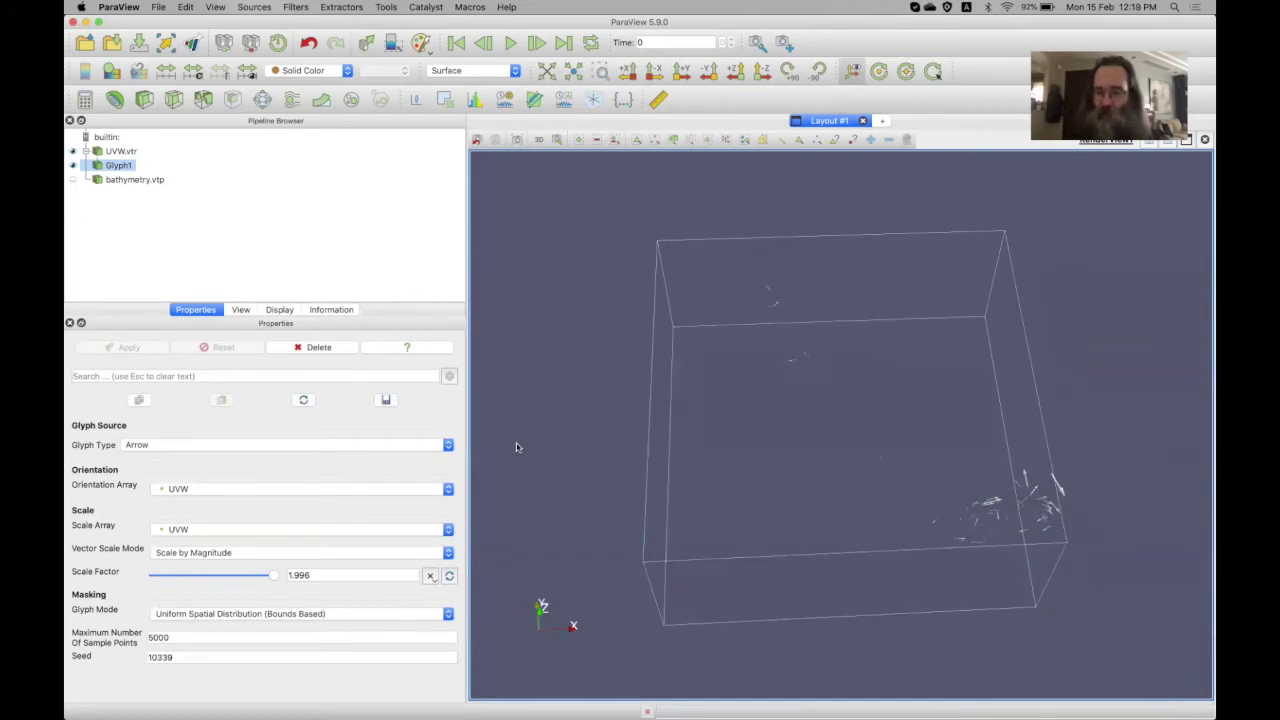
Set the maximum number of sample points of Glyph1 to 100000 and apply it
drag(1058, 484, 1075, 541)
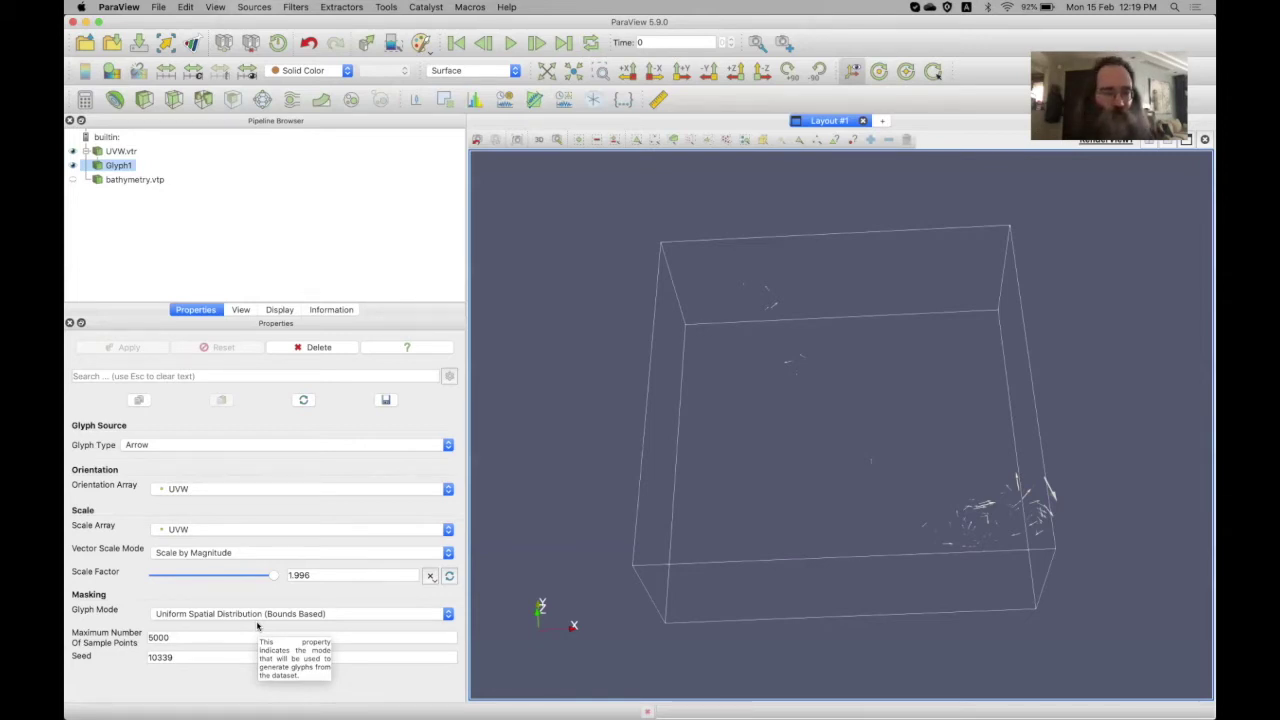
click(192, 636)
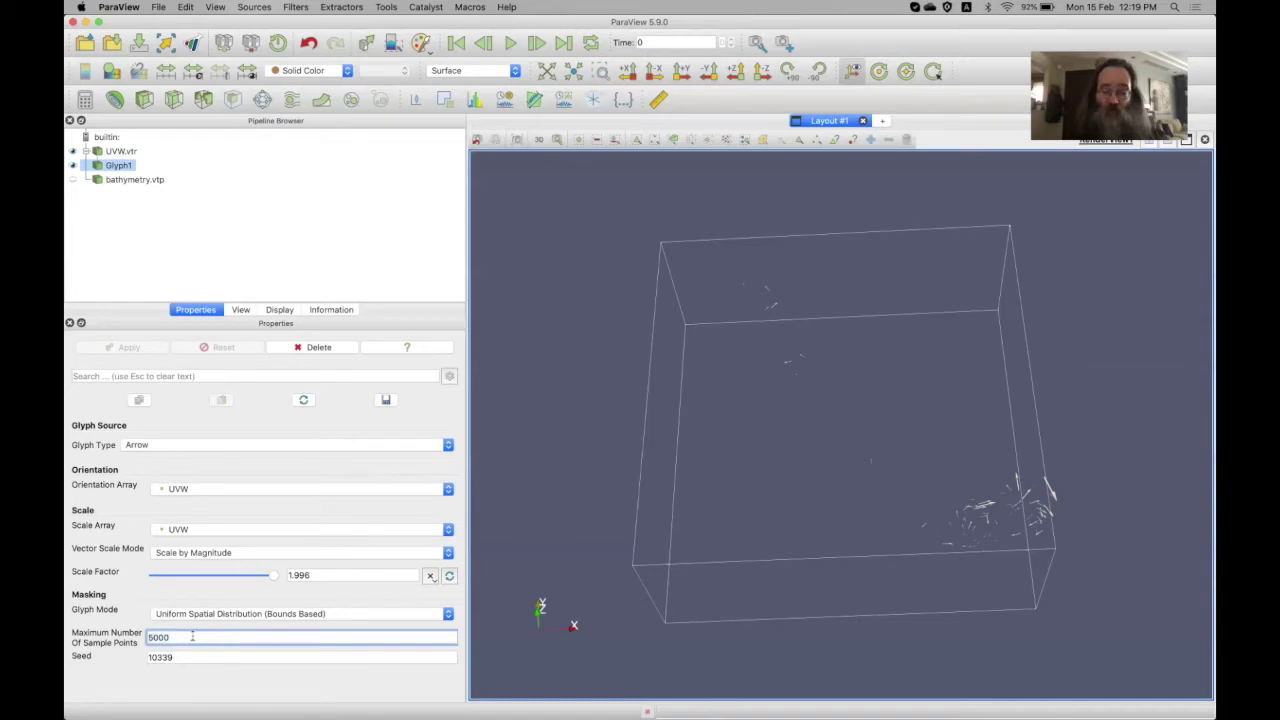
text(0)
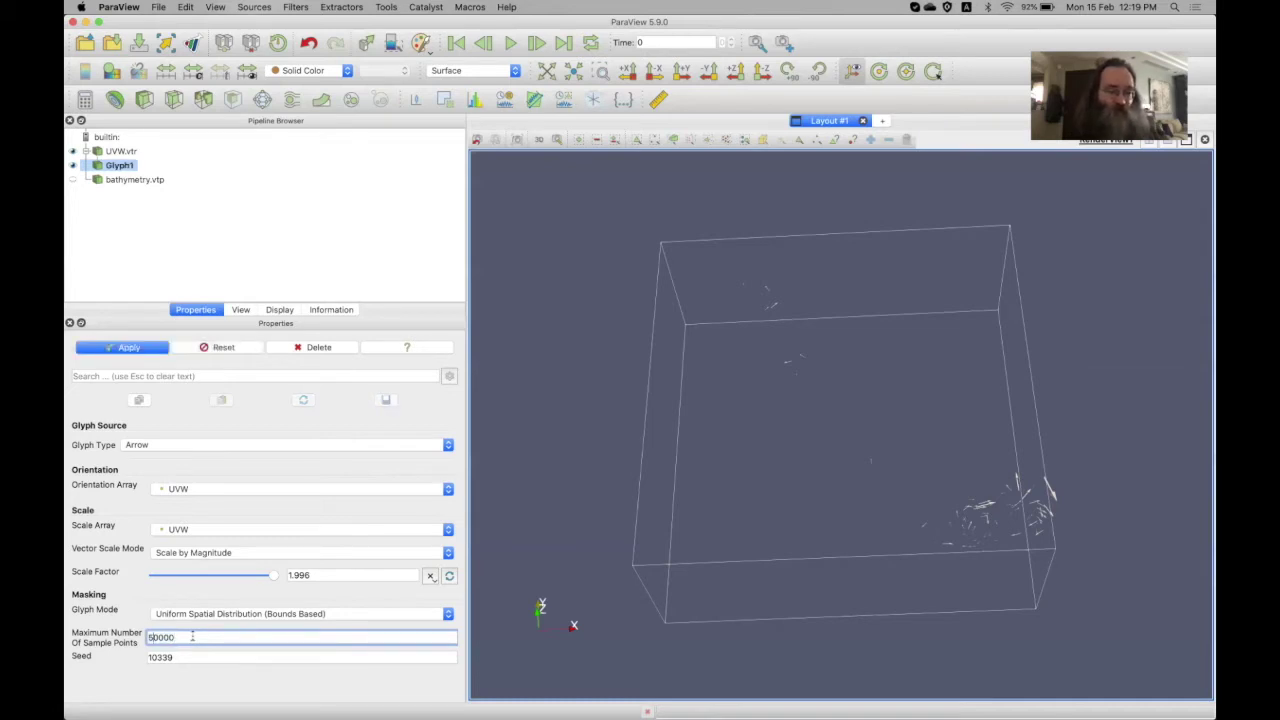
text(10)
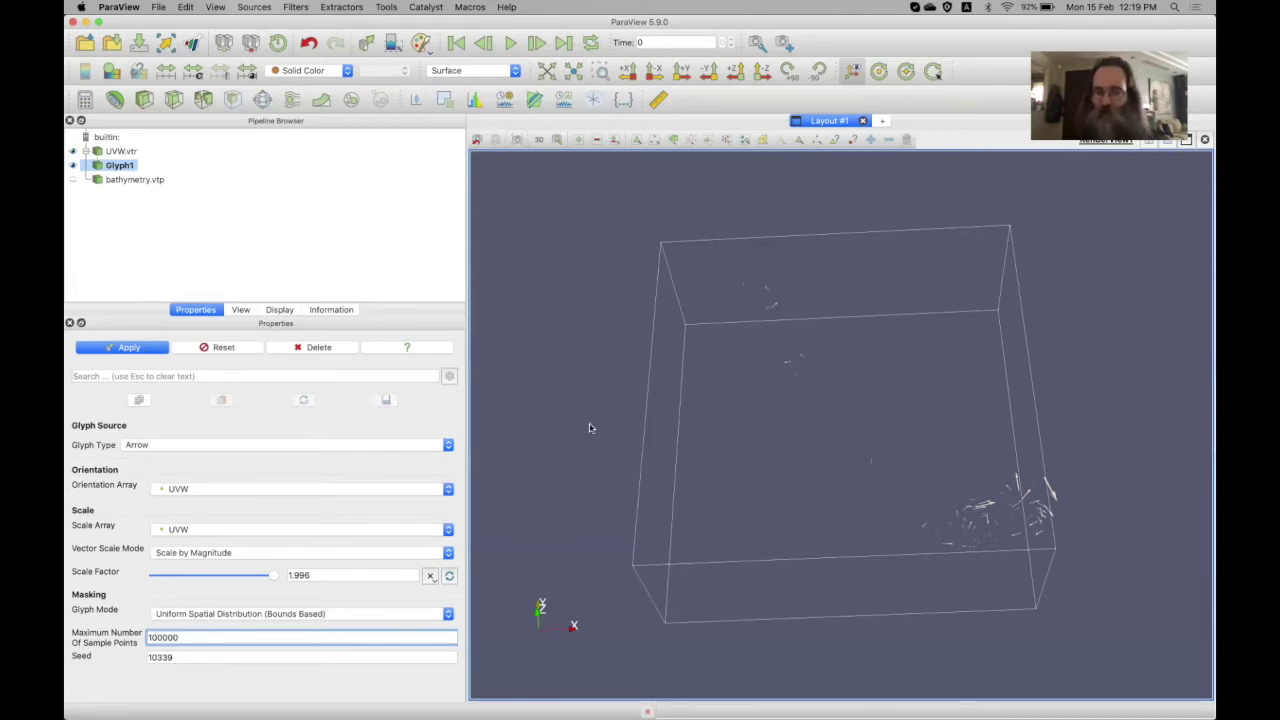
key(Return)
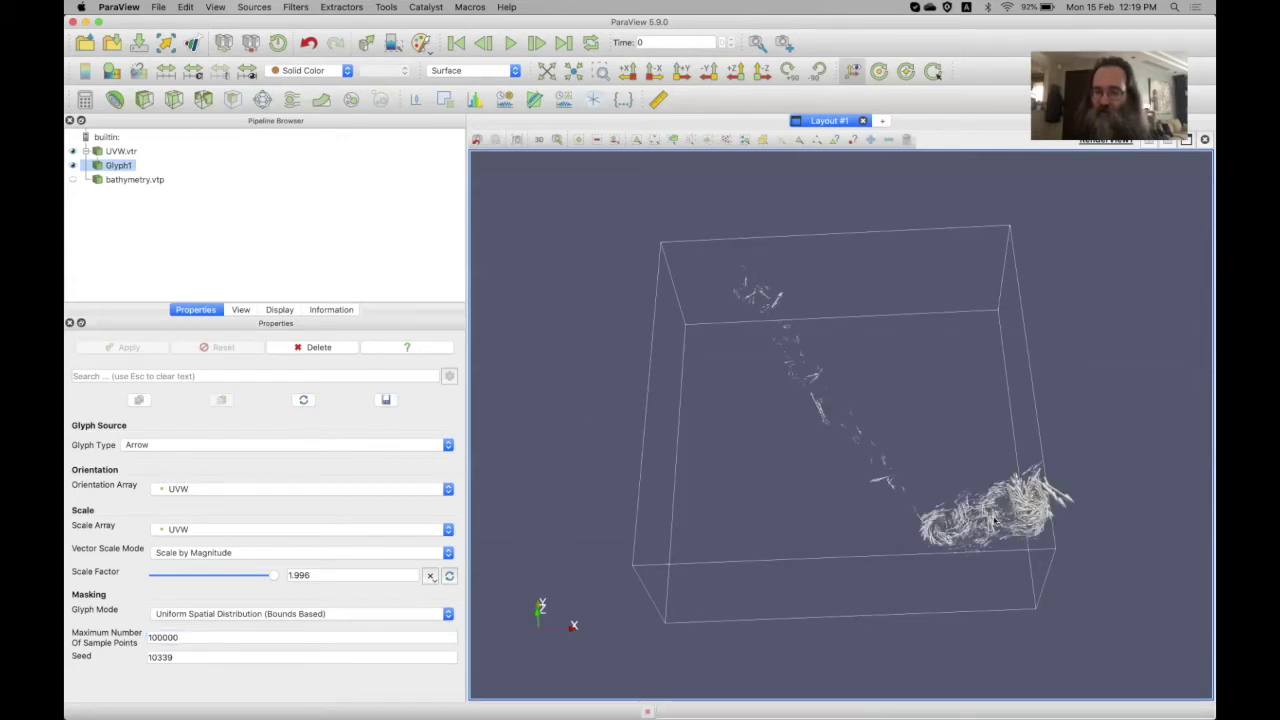
Show the bathymetry surface together with the arrow glyphs and reduce its opacity to 0.18
scroll(1015, 600, up, 5)
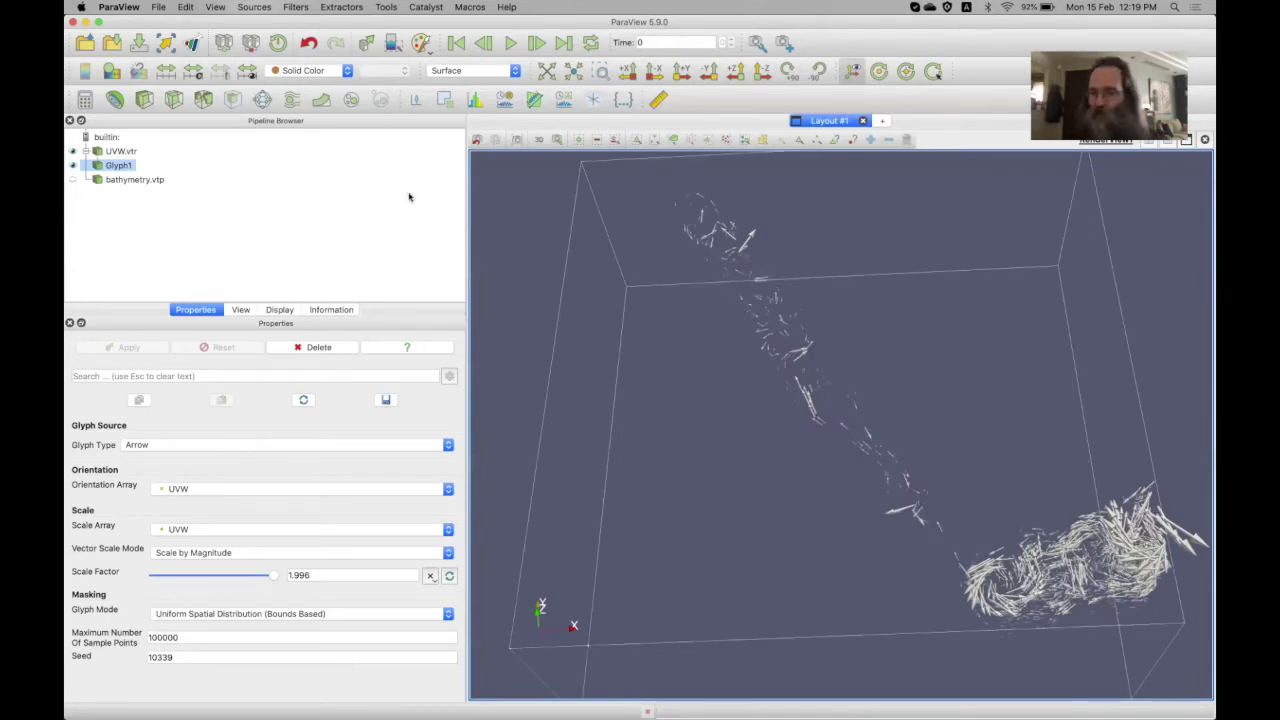
drag(772, 460, 781, 381)
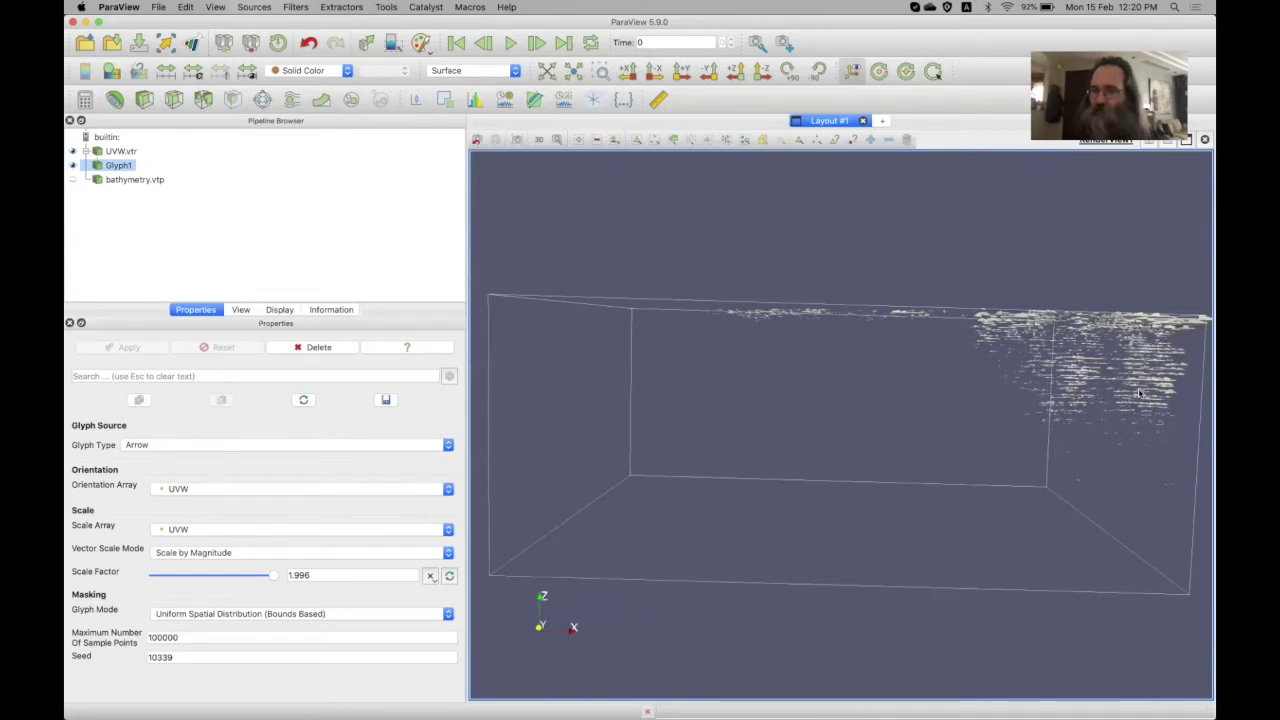
mouse_move(1138, 395)
mouse_down()
mouse_move(1110, 430)
mouse_move(1063, 391)
mouse_move(1136, 394)
mouse_up()
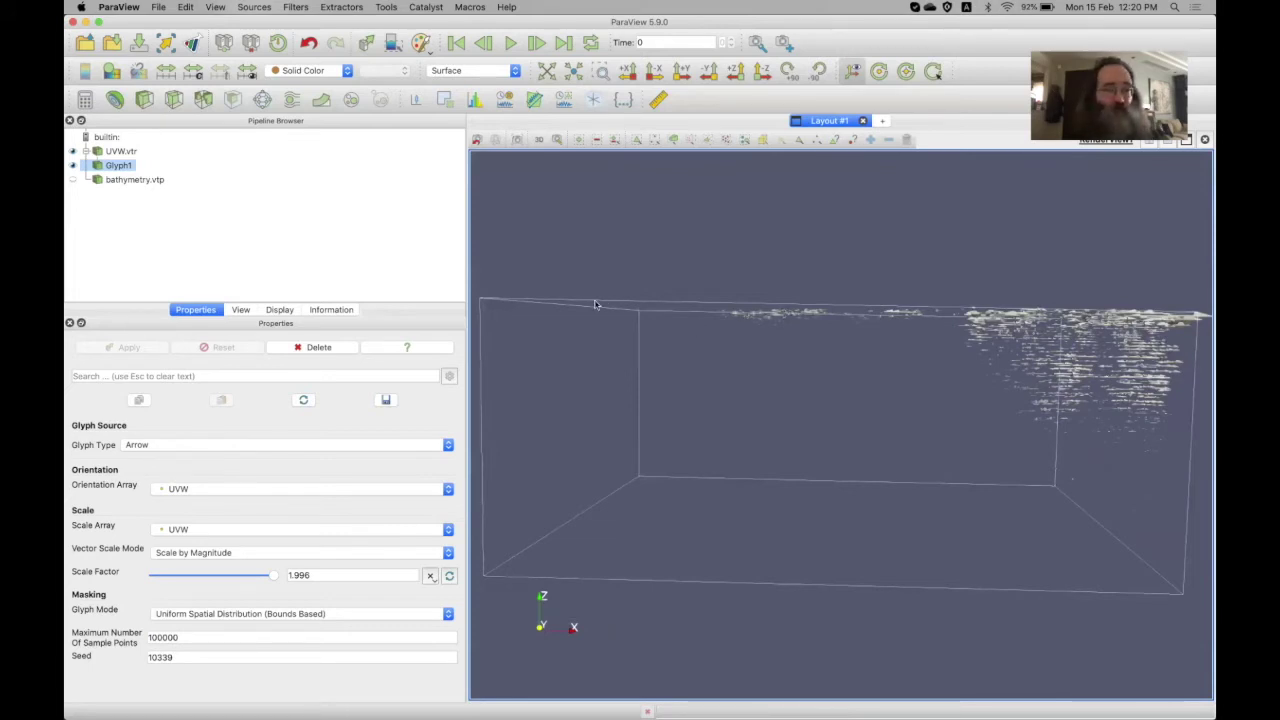
drag(803, 349, 720, 300)
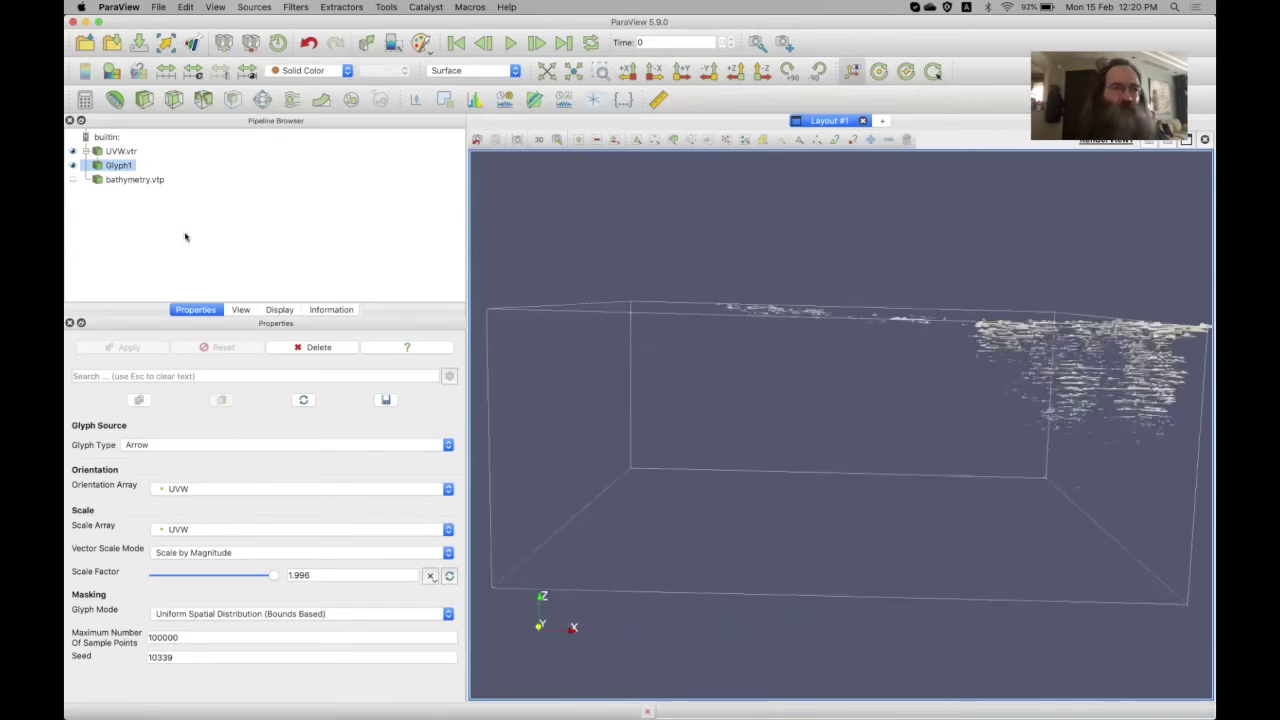
click(72, 179)
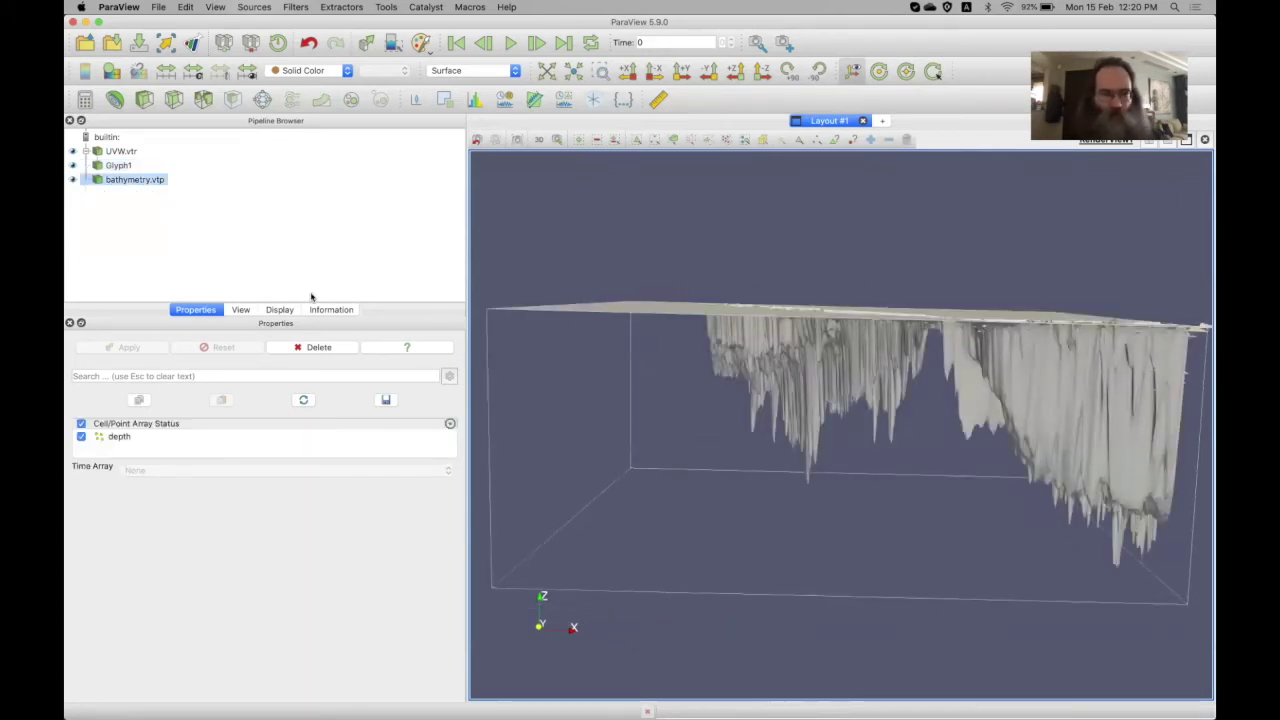
click(280, 310)
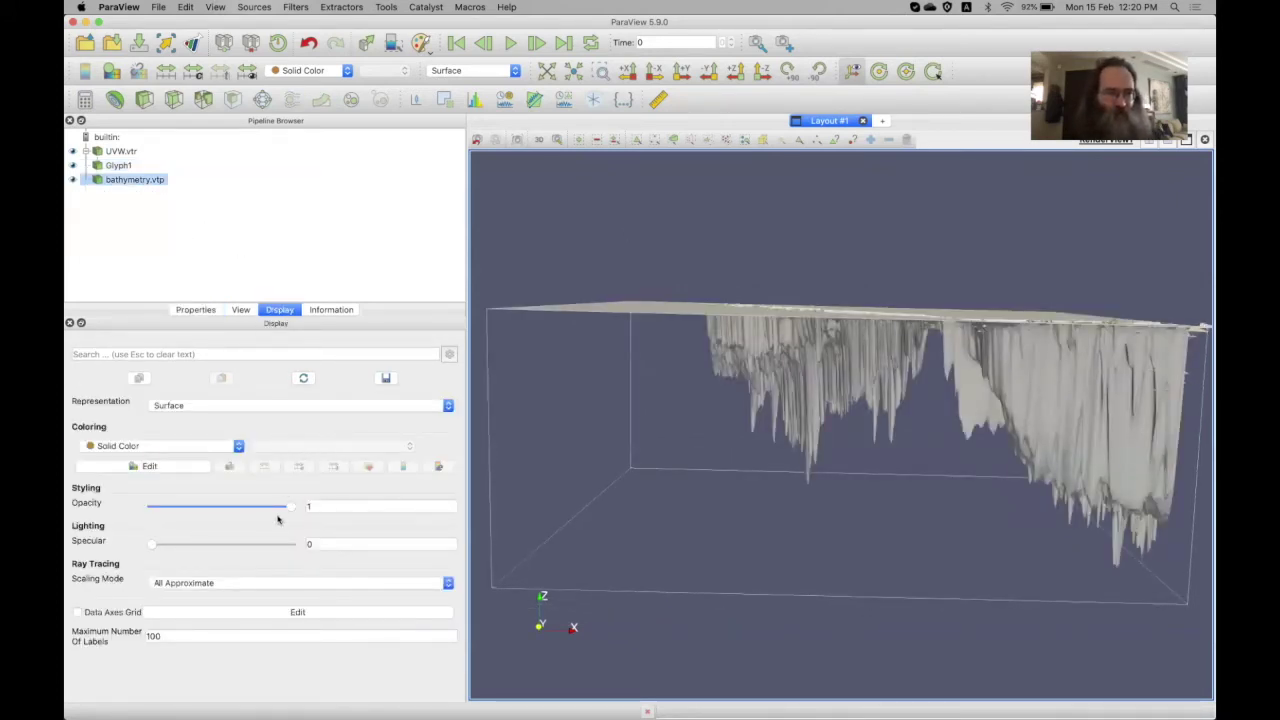
drag(290, 510, 192, 505)
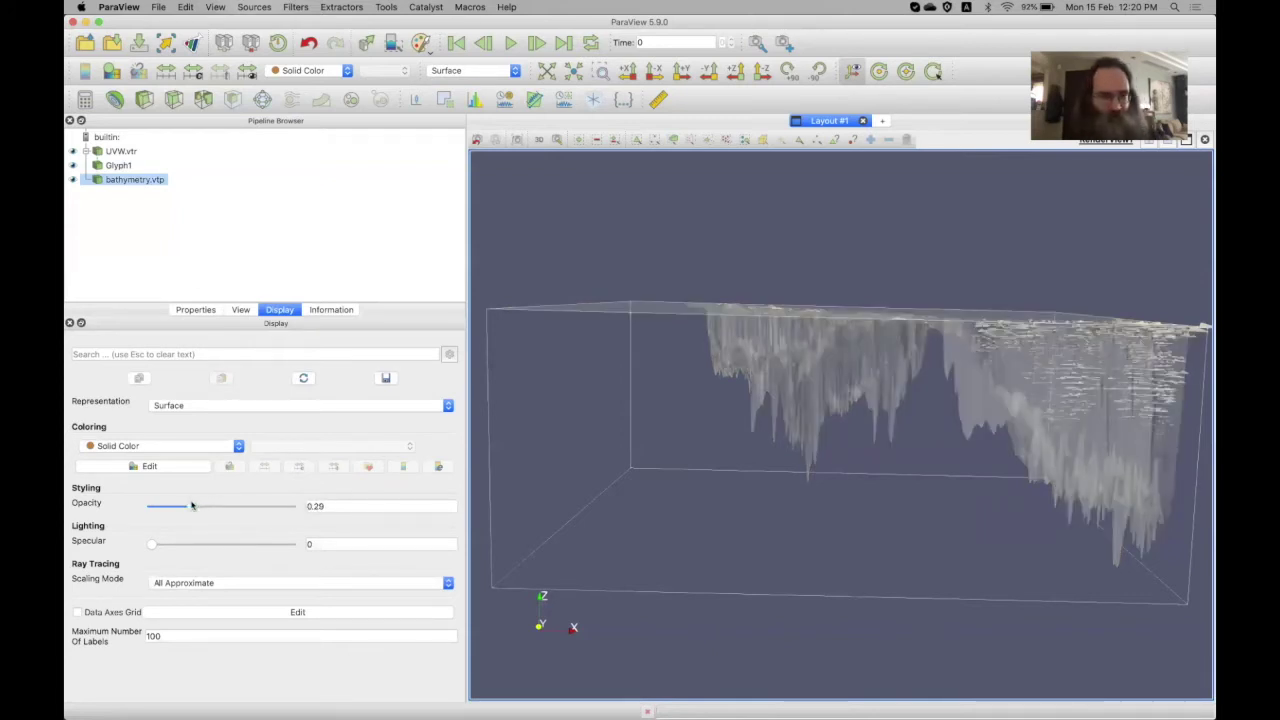
drag(192, 507, 177, 506)
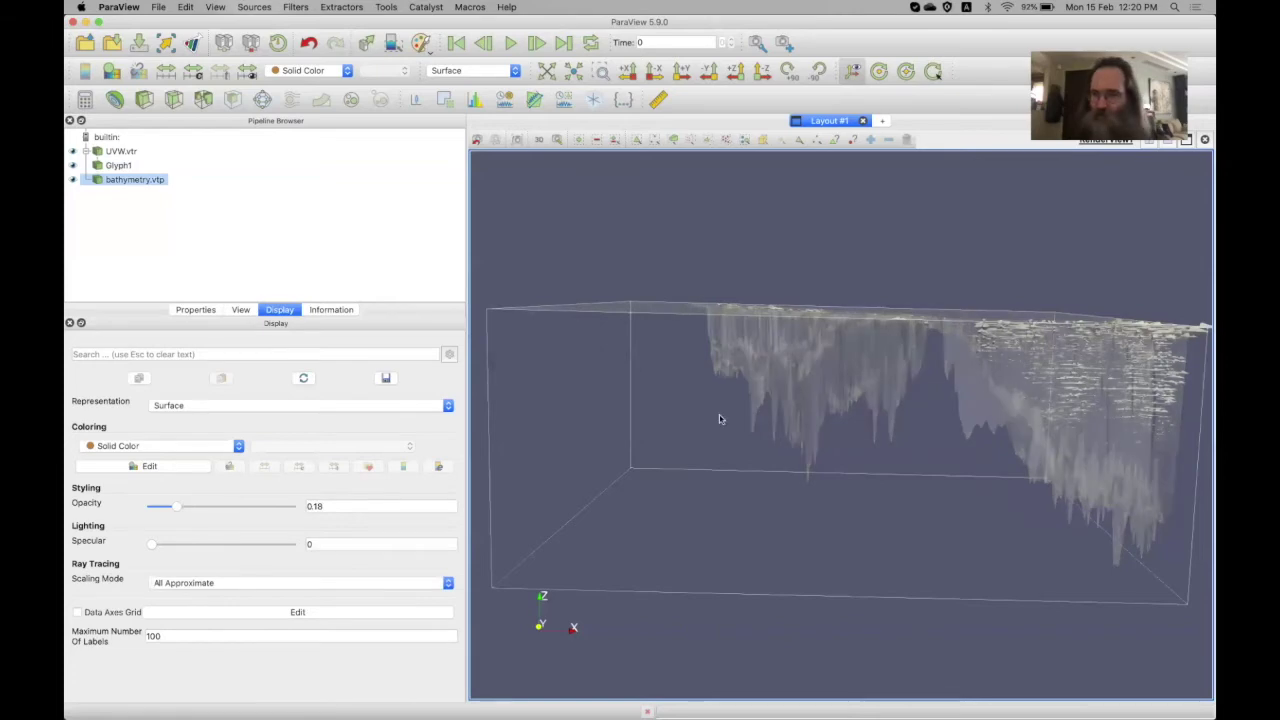
Check the arrow glyphs inside the translucent bathymetry from the side and above, and hide the bathymetry surface
mouse_move(1104, 406)
mouse_down()
mouse_move(1094, 488)
mouse_move(1084, 408)
mouse_up()
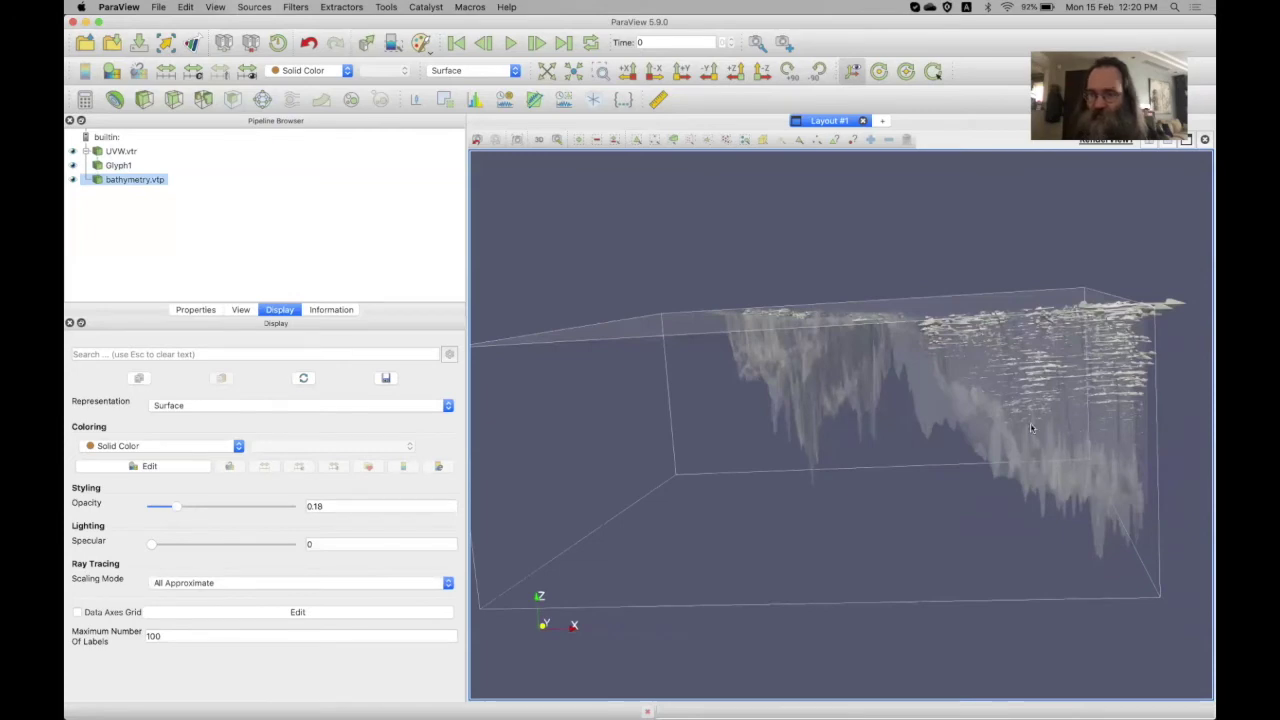
drag(988, 407, 924, 482)
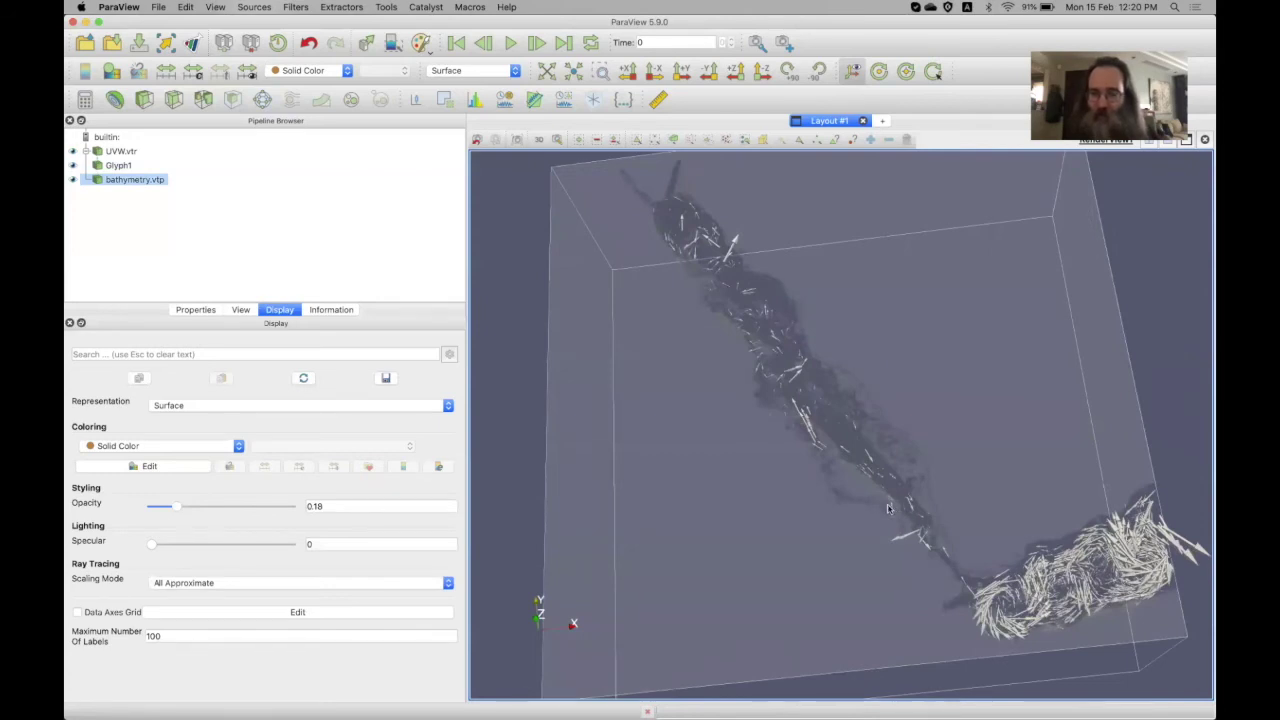
drag(863, 460, 640, 330)
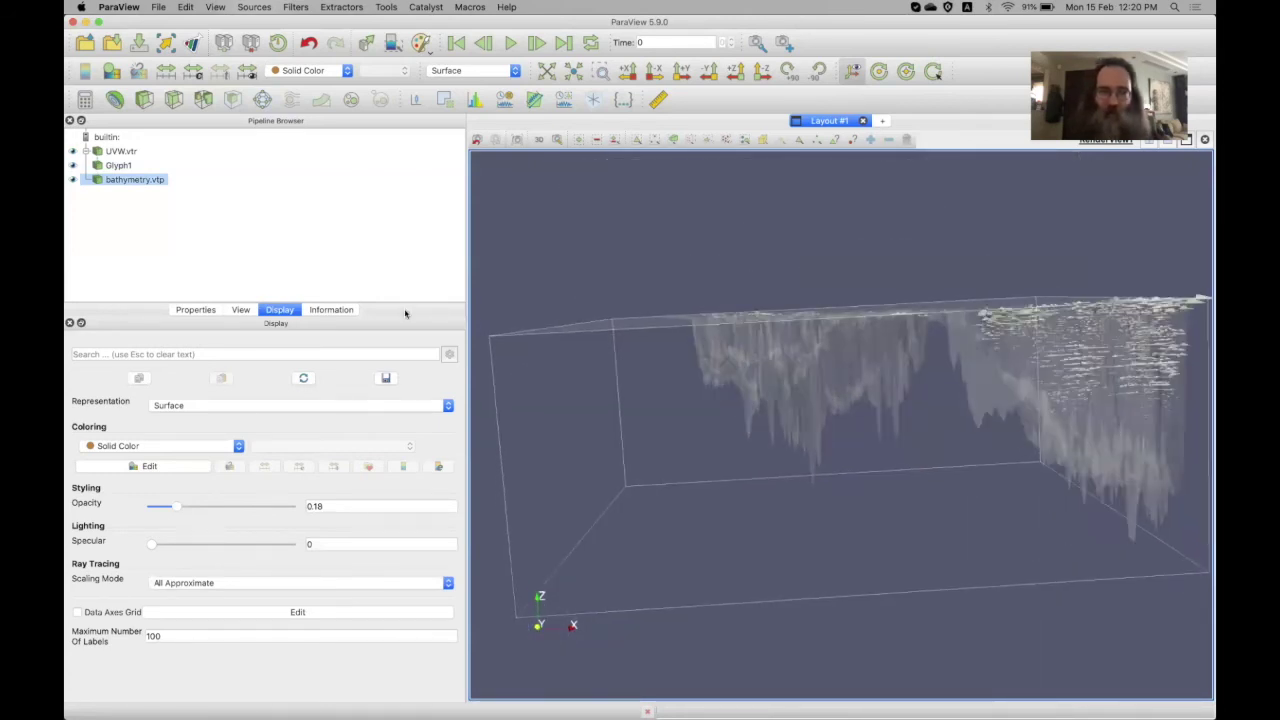
click(73, 179)
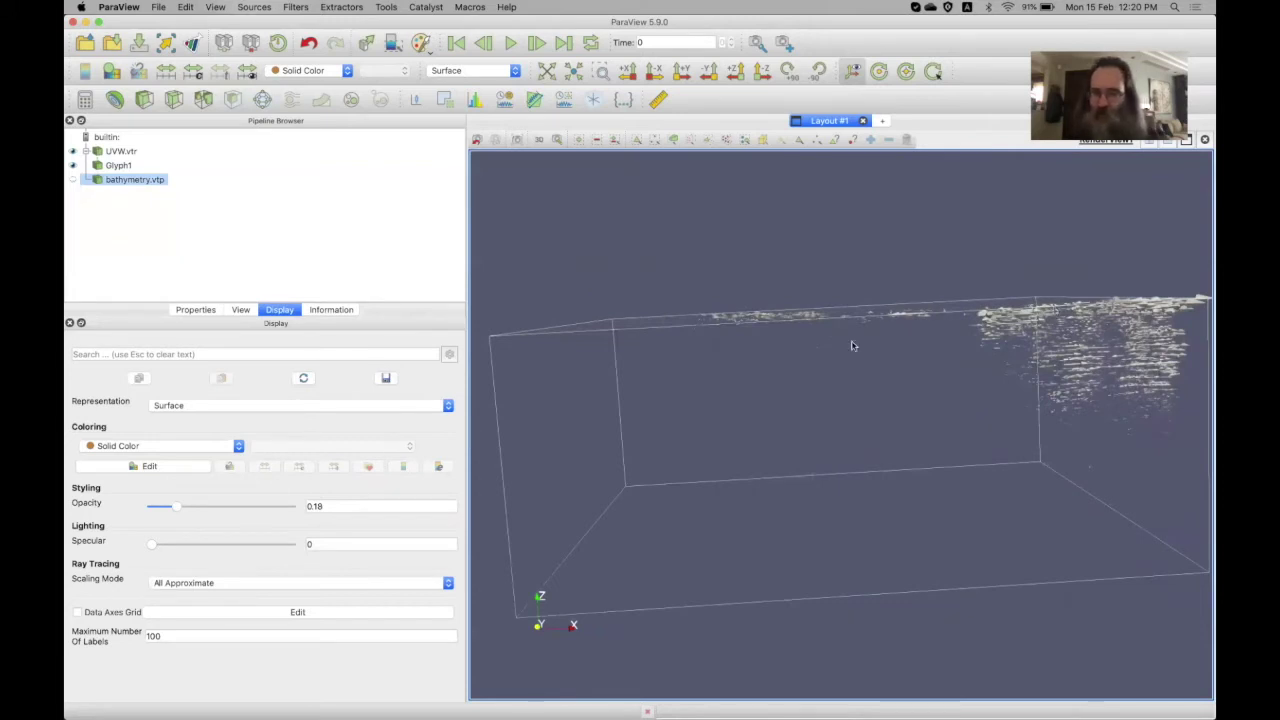
Examine the arrow glyphs near the top of the volume up close from the side and from above
scroll(851, 346, up, 5)
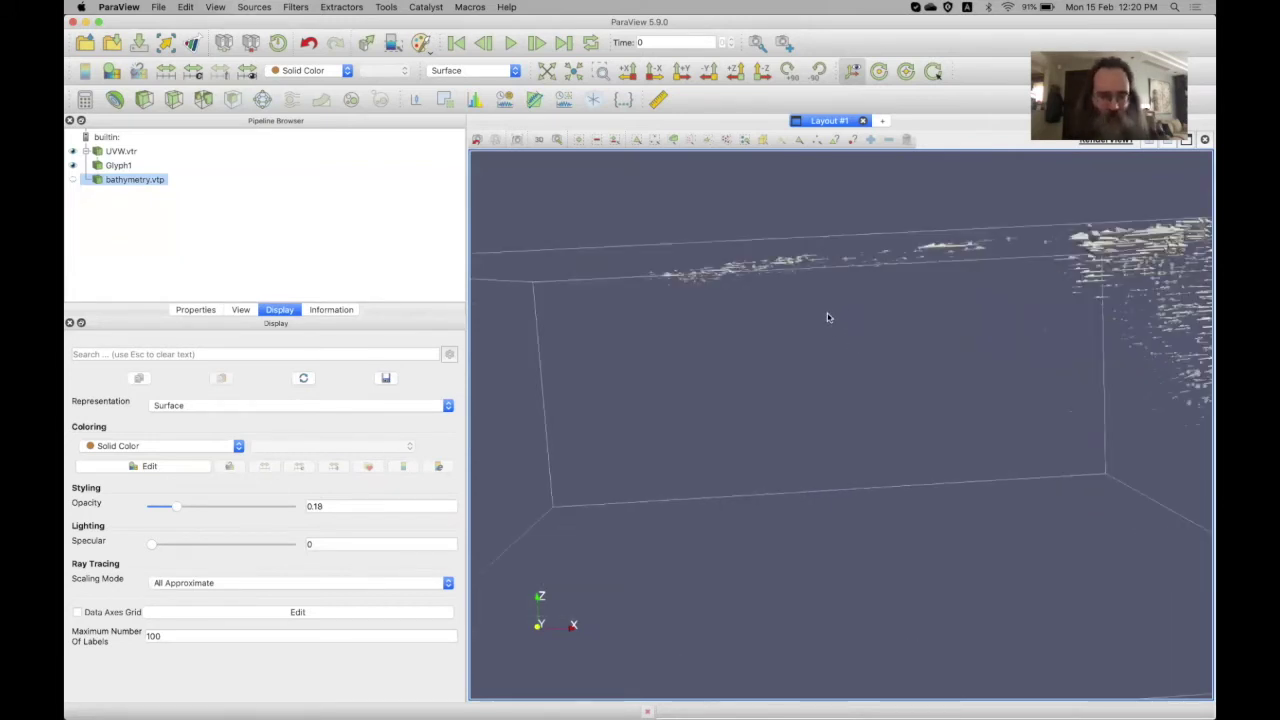
scroll(857, 360, up, 8)
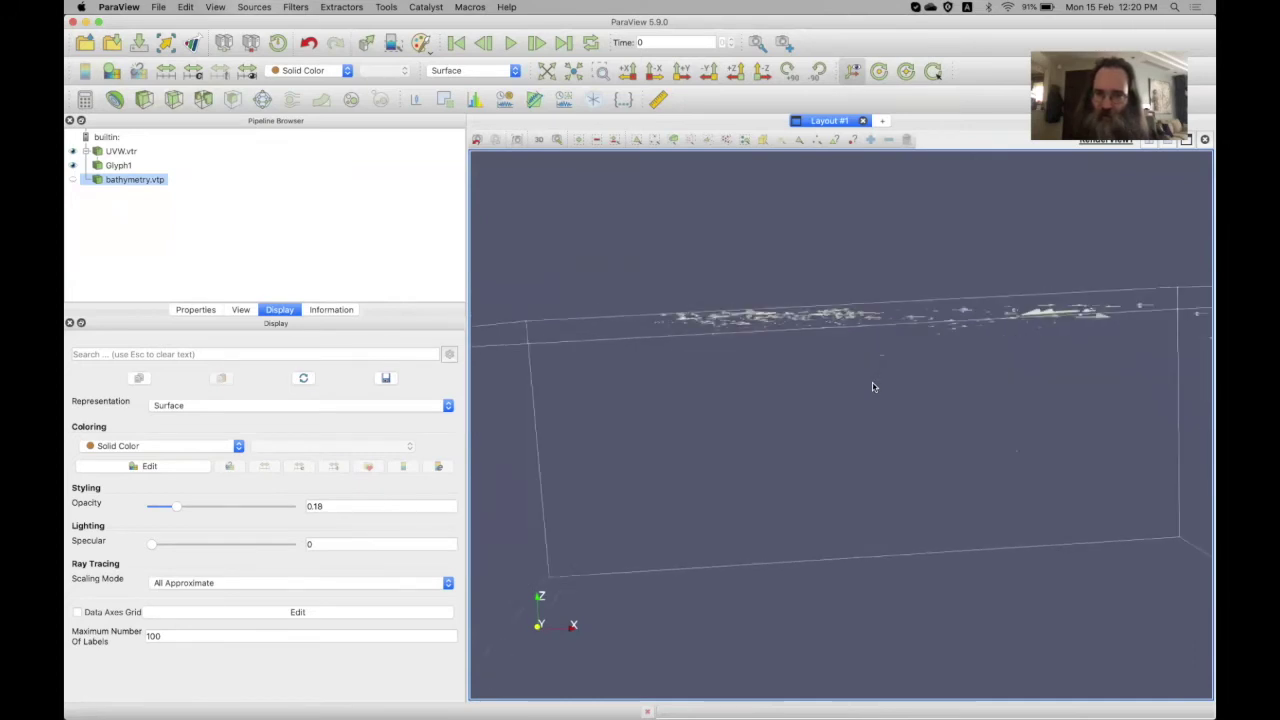
scroll(873, 387, up, 3)
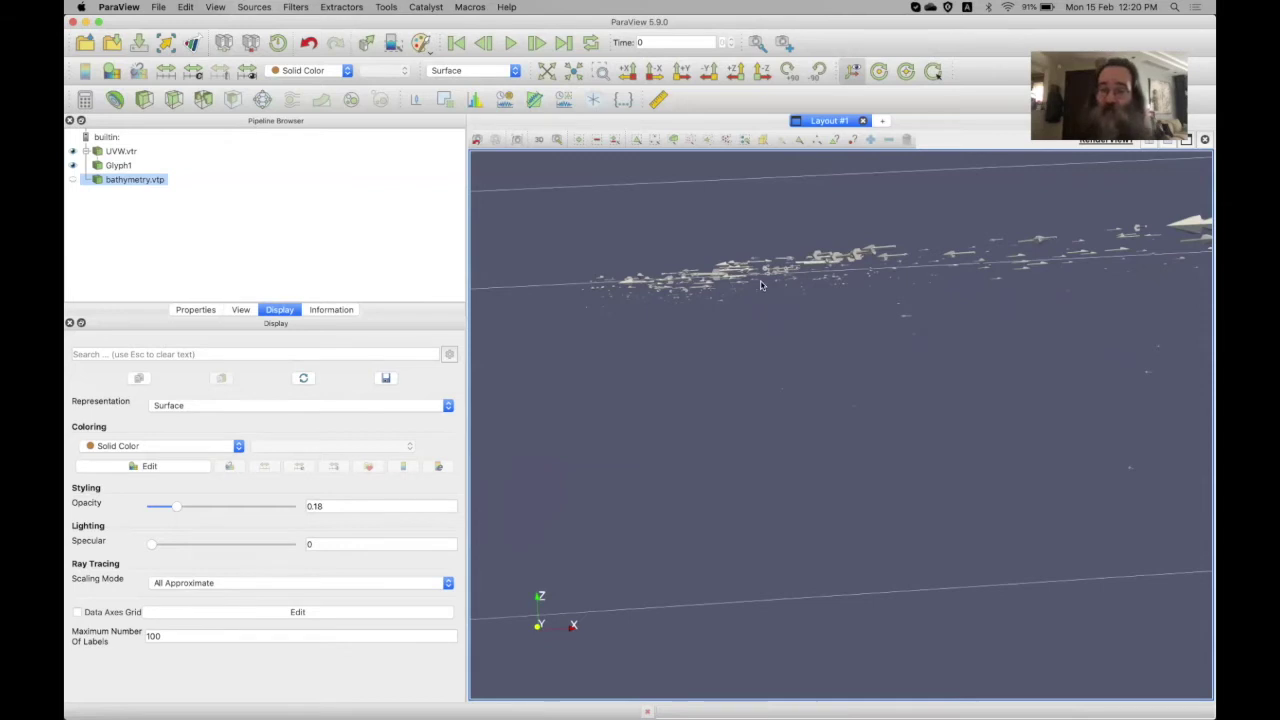
mouse_move(776, 283)
mouse_down()
mouse_move(781, 293)
mouse_move(781, 281)
mouse_up()
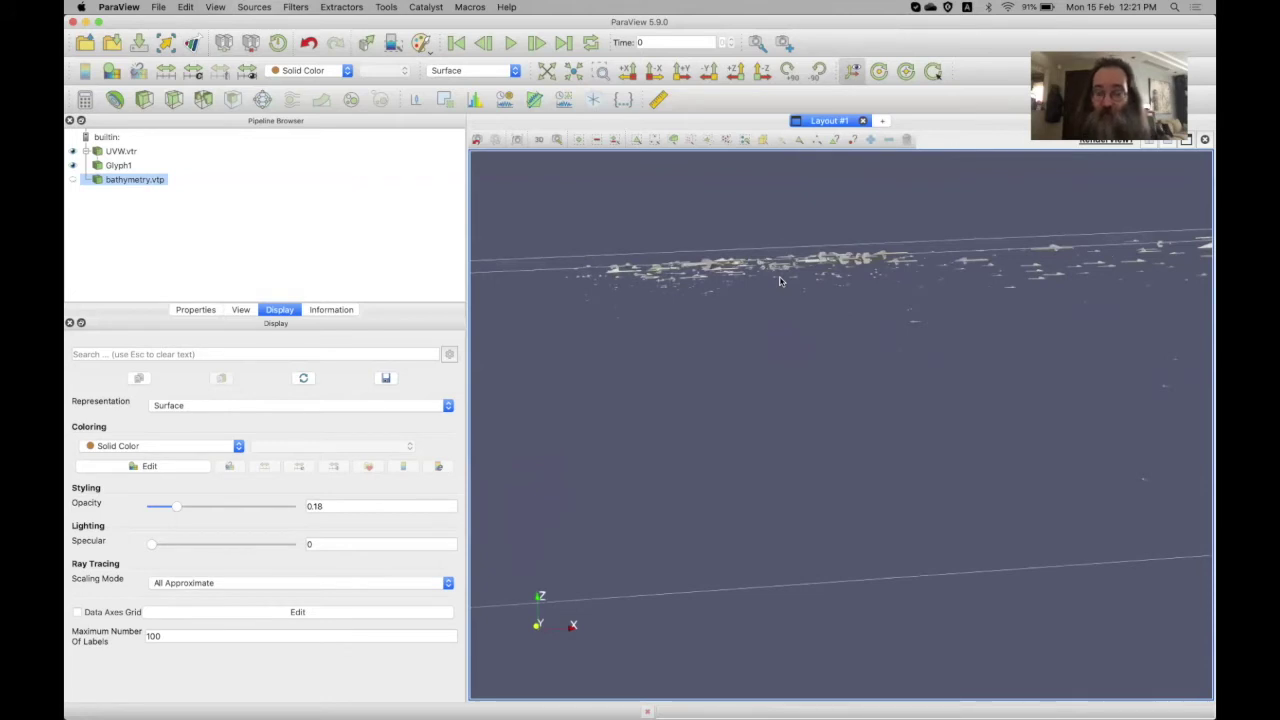
drag(780, 281, 779, 297)
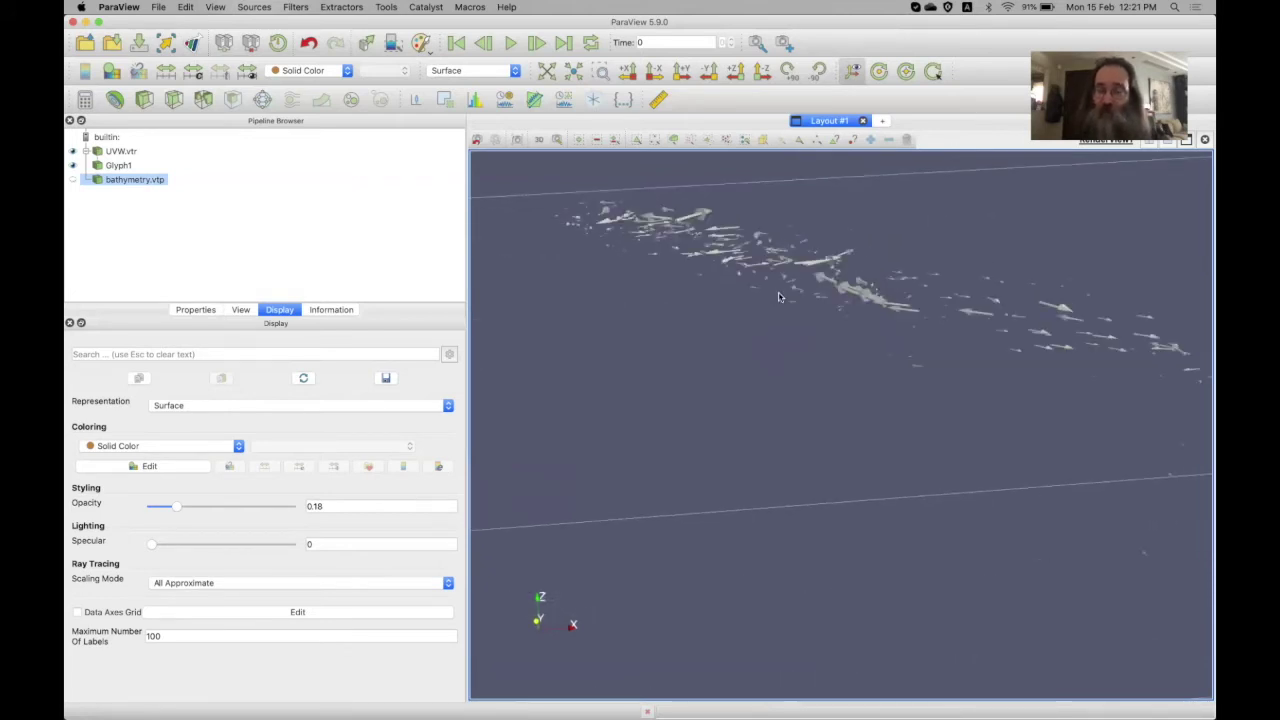
scroll(779, 297, down, 3)
drag(779, 297, 770, 342)
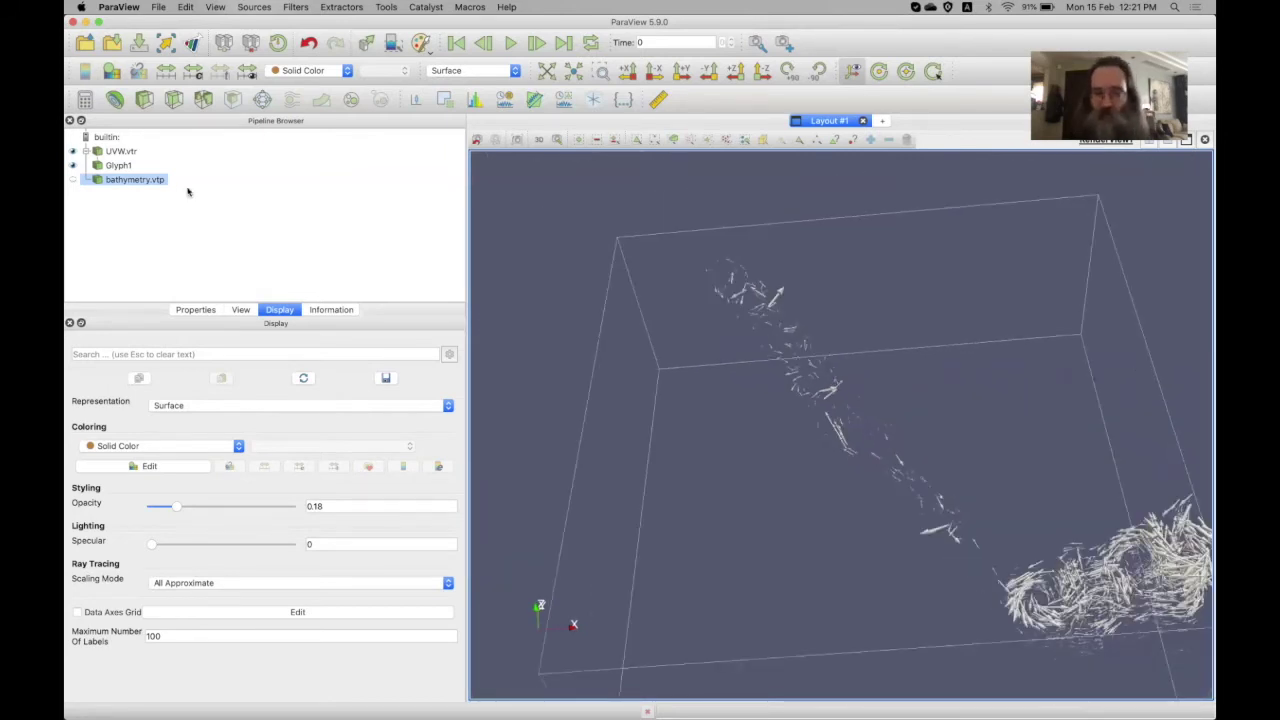
Color the Glyph1 arrows by UVW magnitude
click(120, 166)
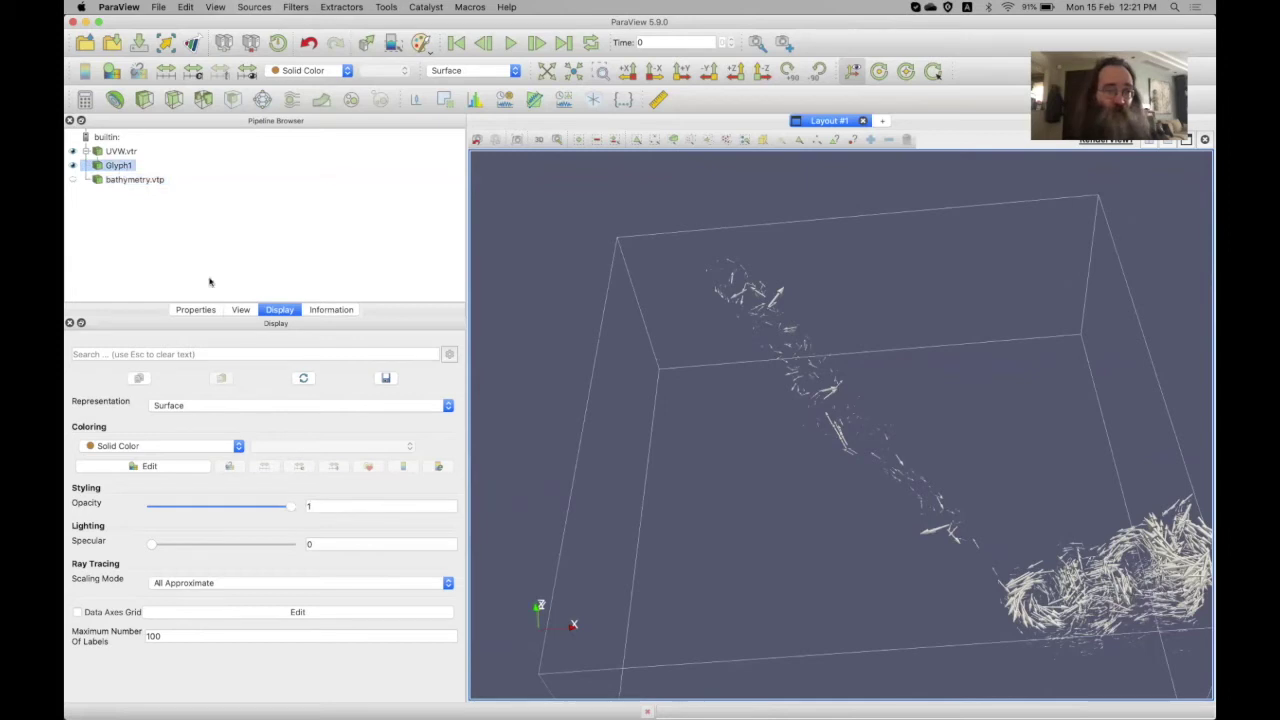
click(180, 447)
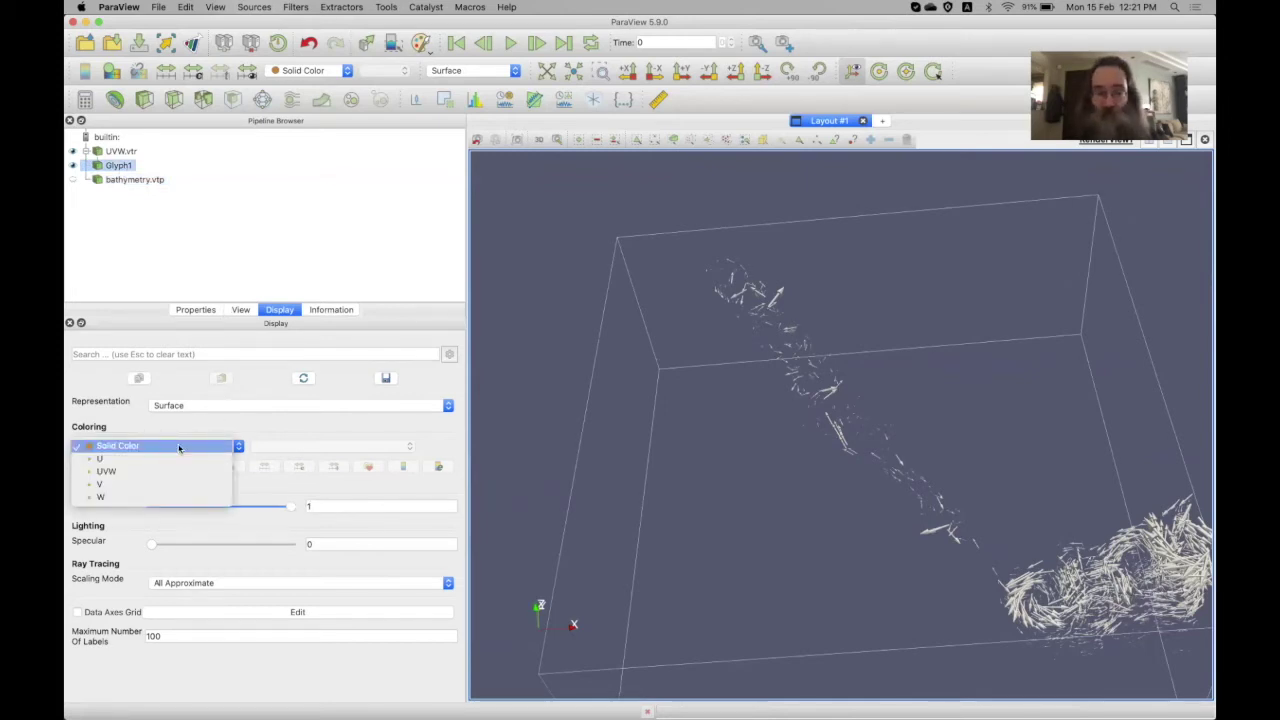
click(161, 471)
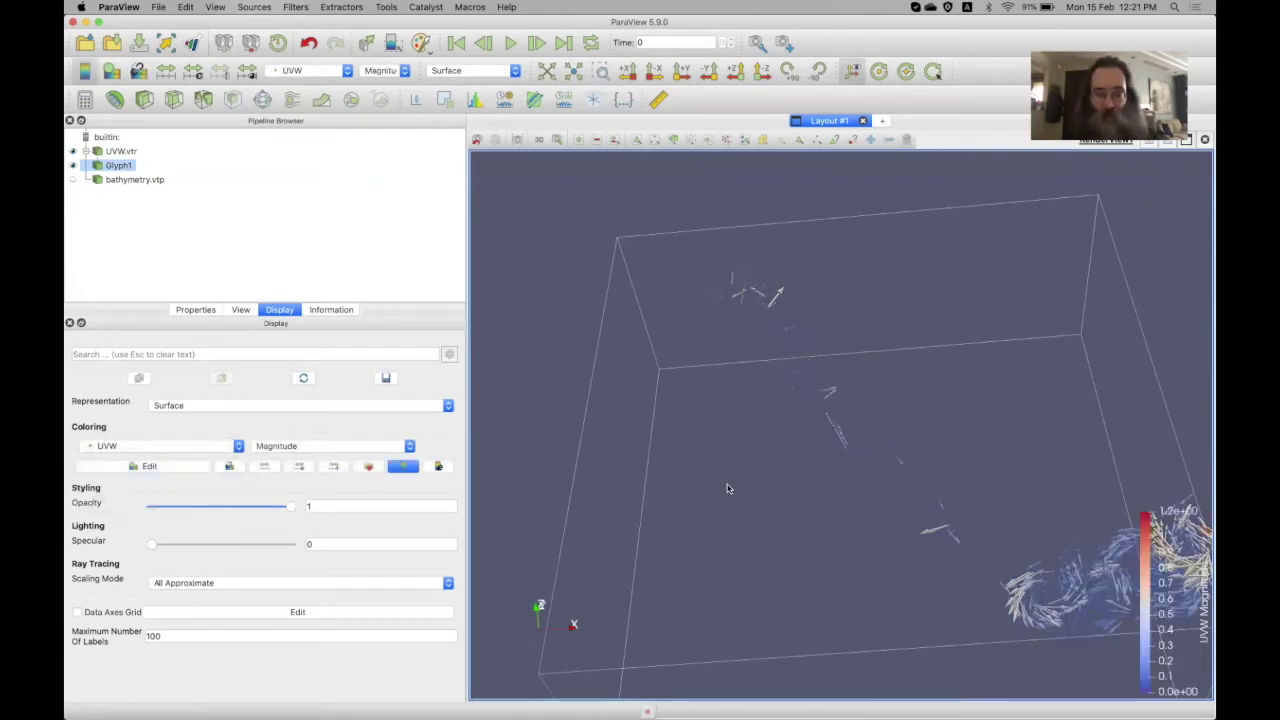
Examine the colored arrows from oblique angles to compare velocity magnitudes across the channel and with depth
middle_drag(677, 457, 636, 424)
drag(737, 449, 757, 469)
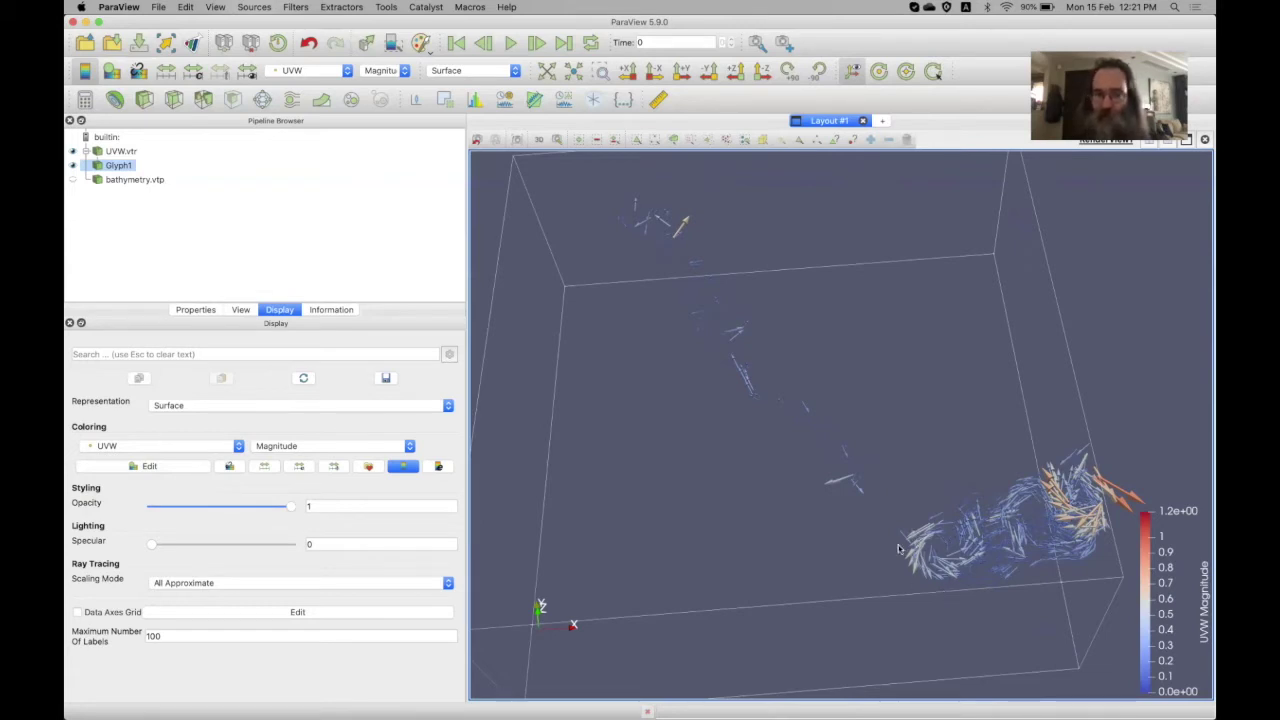
drag(900, 548, 720, 416)
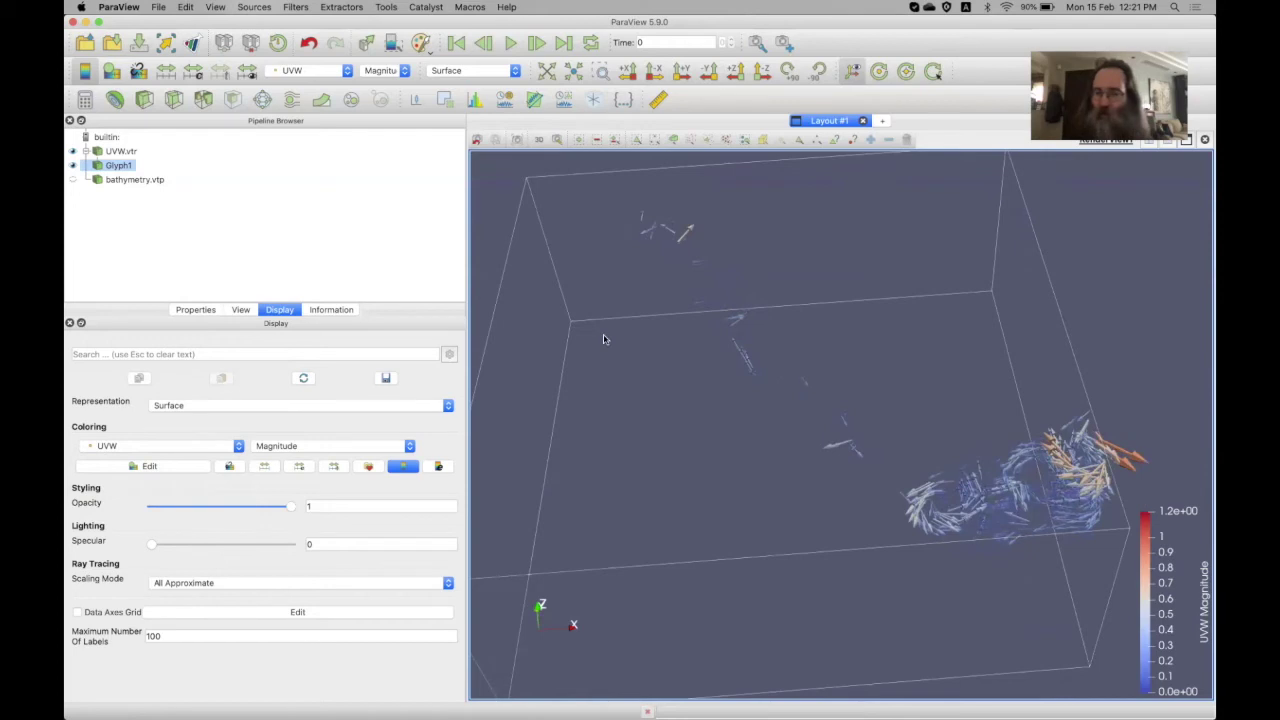
drag(731, 460, 724, 407)
mouse_move(831, 423)
mouse_down()
mouse_move(818, 424)
mouse_move(828, 445)
mouse_up()
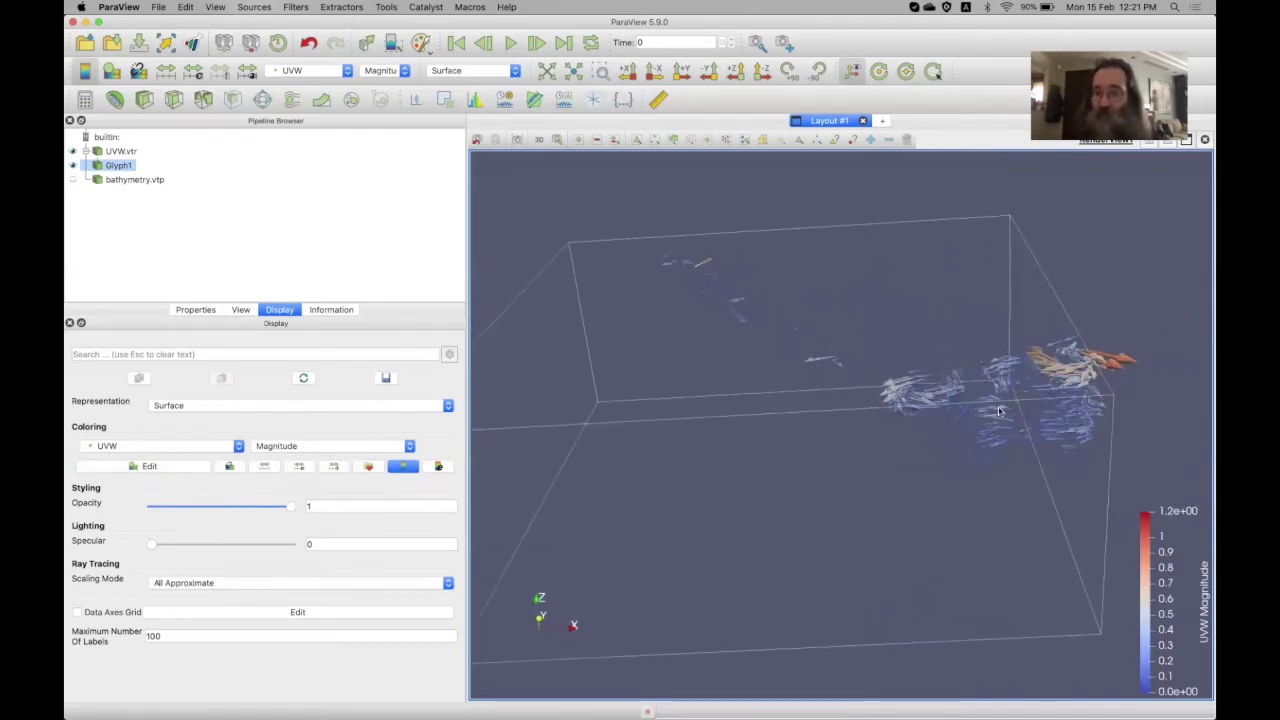
drag(998, 410, 968, 423)
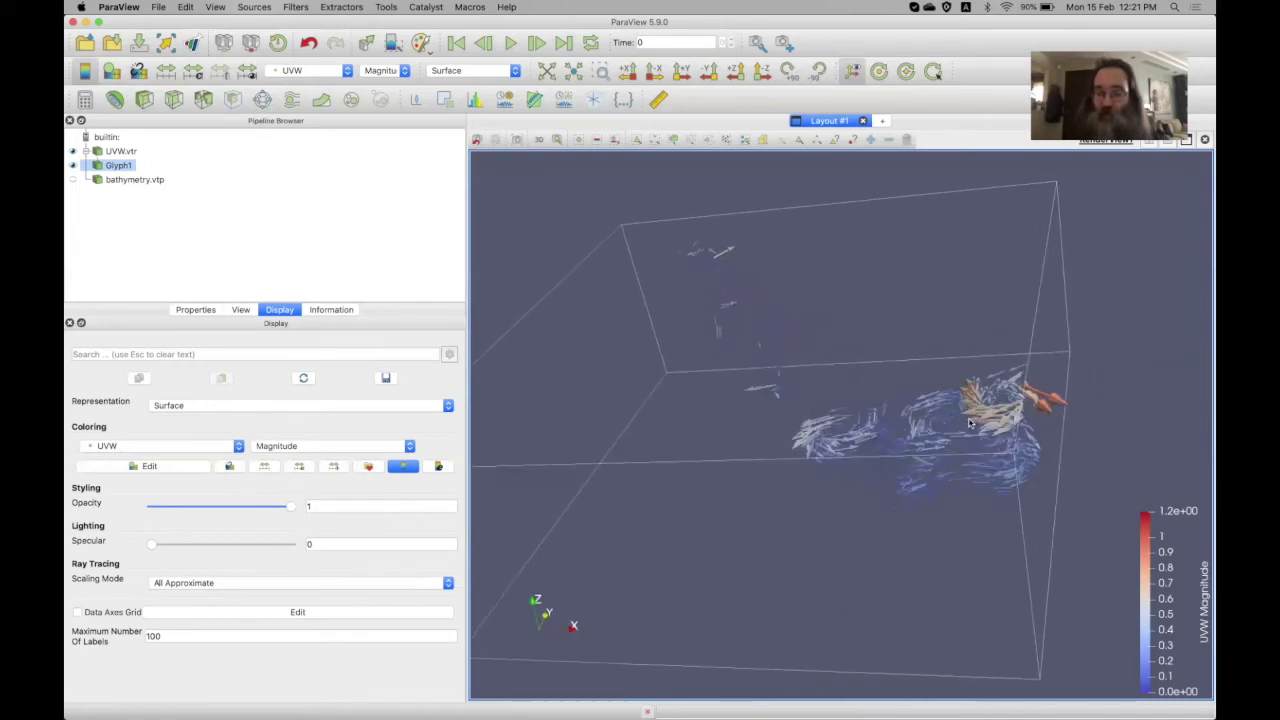
drag(826, 375, 858, 398)
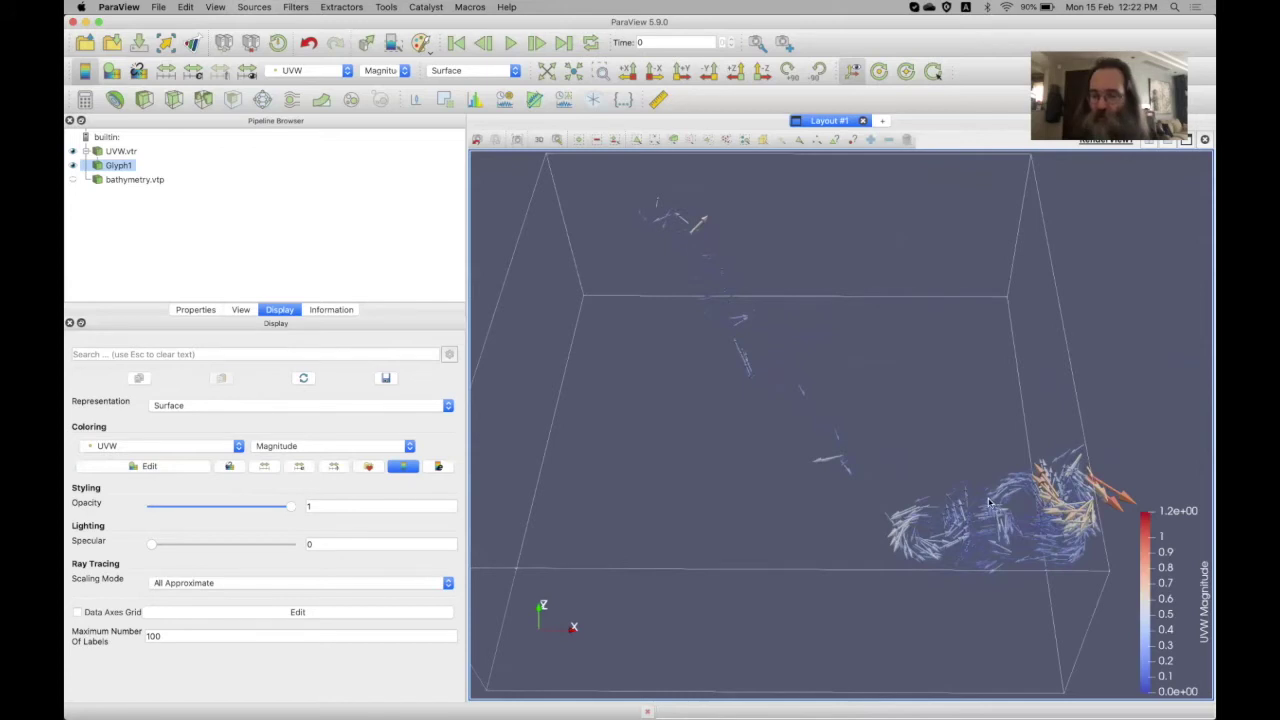
Look along -Z and inspect the swirling arrows in the wide part of the channel up close and from oblique angles
click(764, 77)
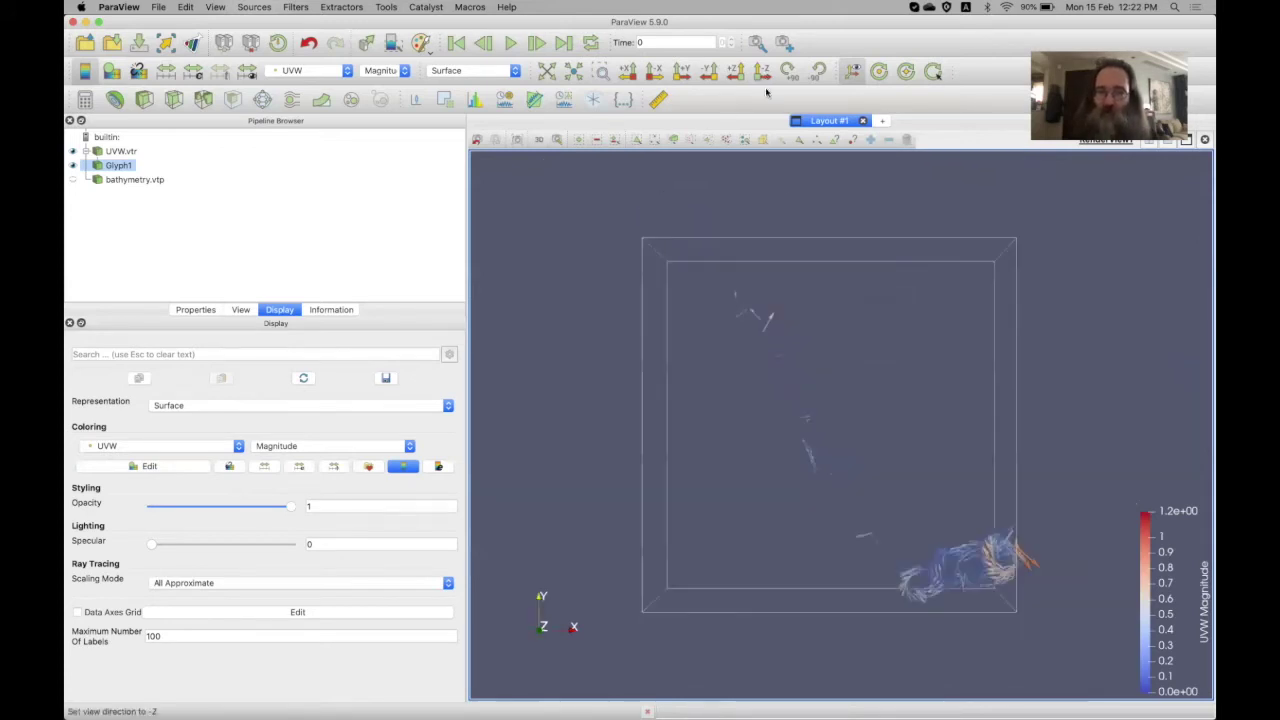
scroll(898, 488, down, 10)
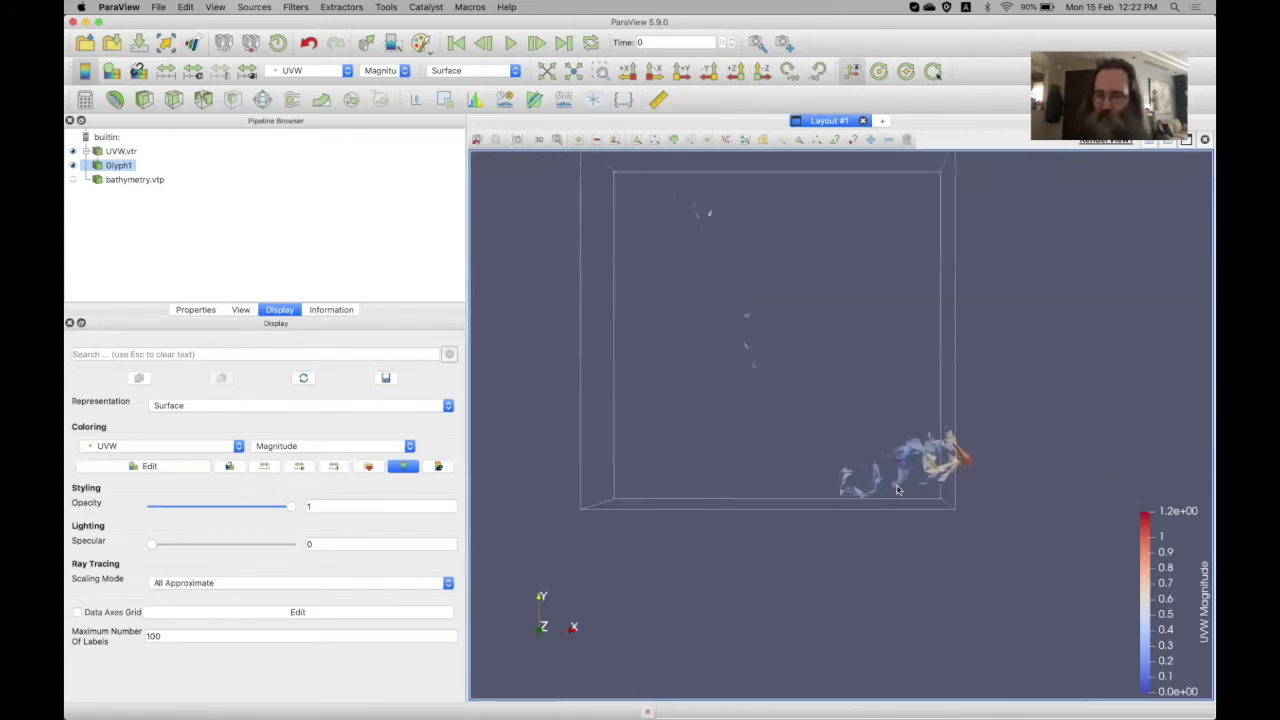
scroll(898, 488, down, 3)
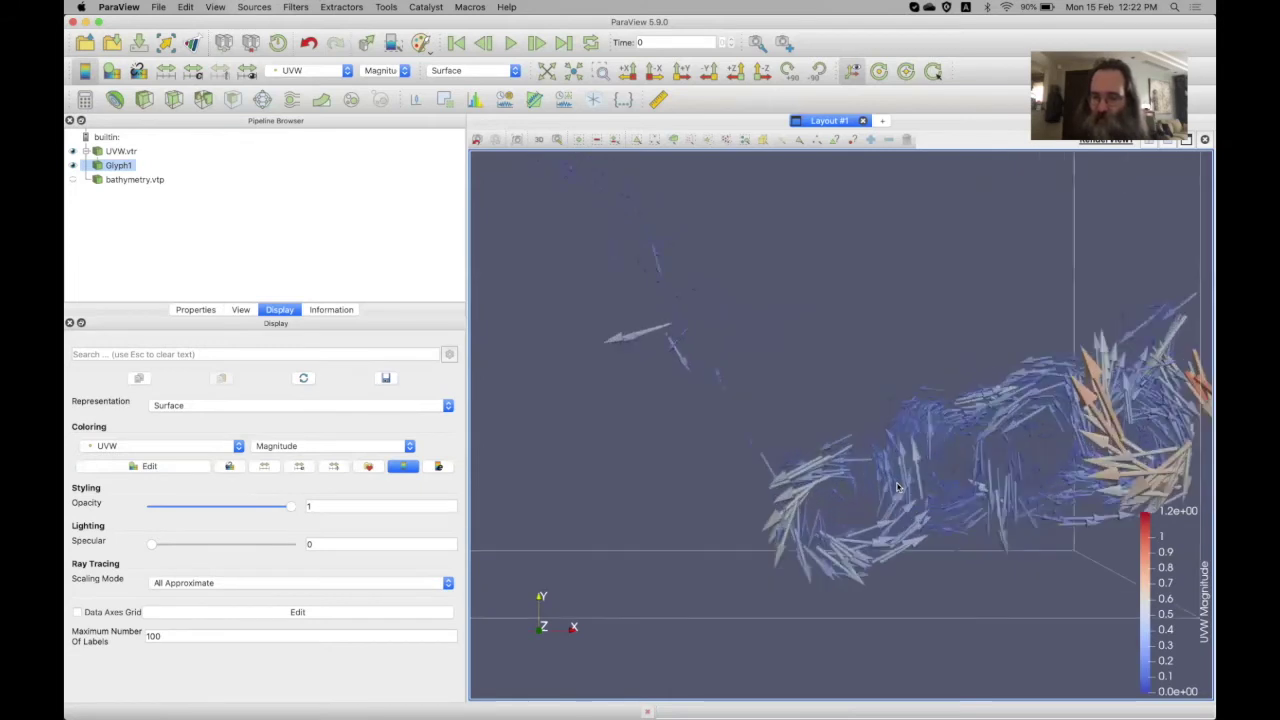
scroll(905, 500, down, 3)
scroll(905, 500, up, 5)
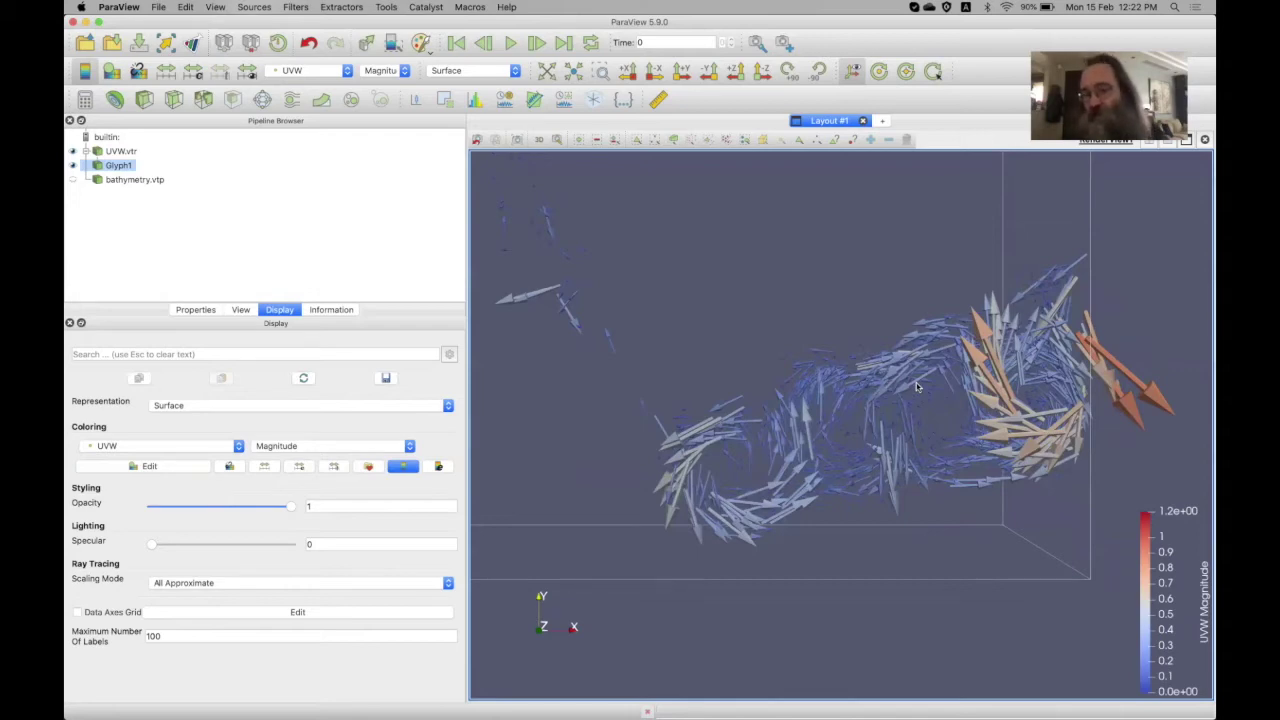
click(940, 459)
drag(940, 459, 943, 428)
click(943, 429)
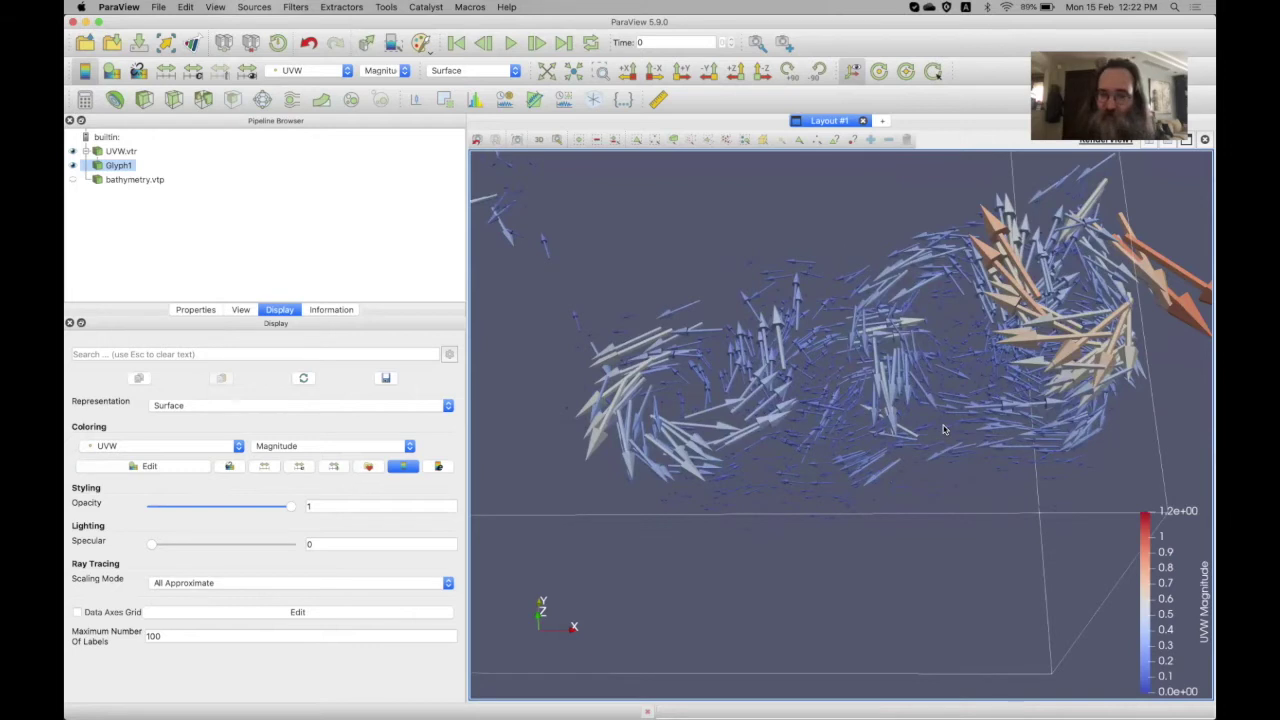
scroll(943, 429, down, 3)
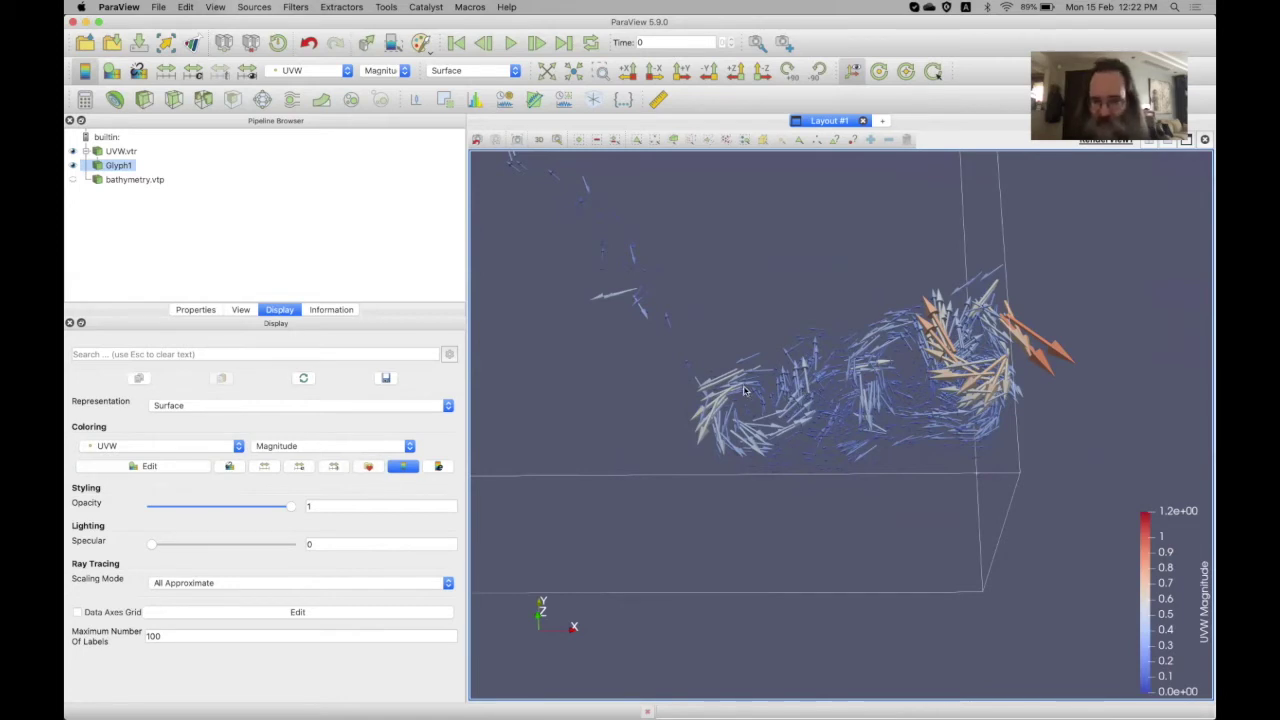
drag(744, 390, 834, 440)
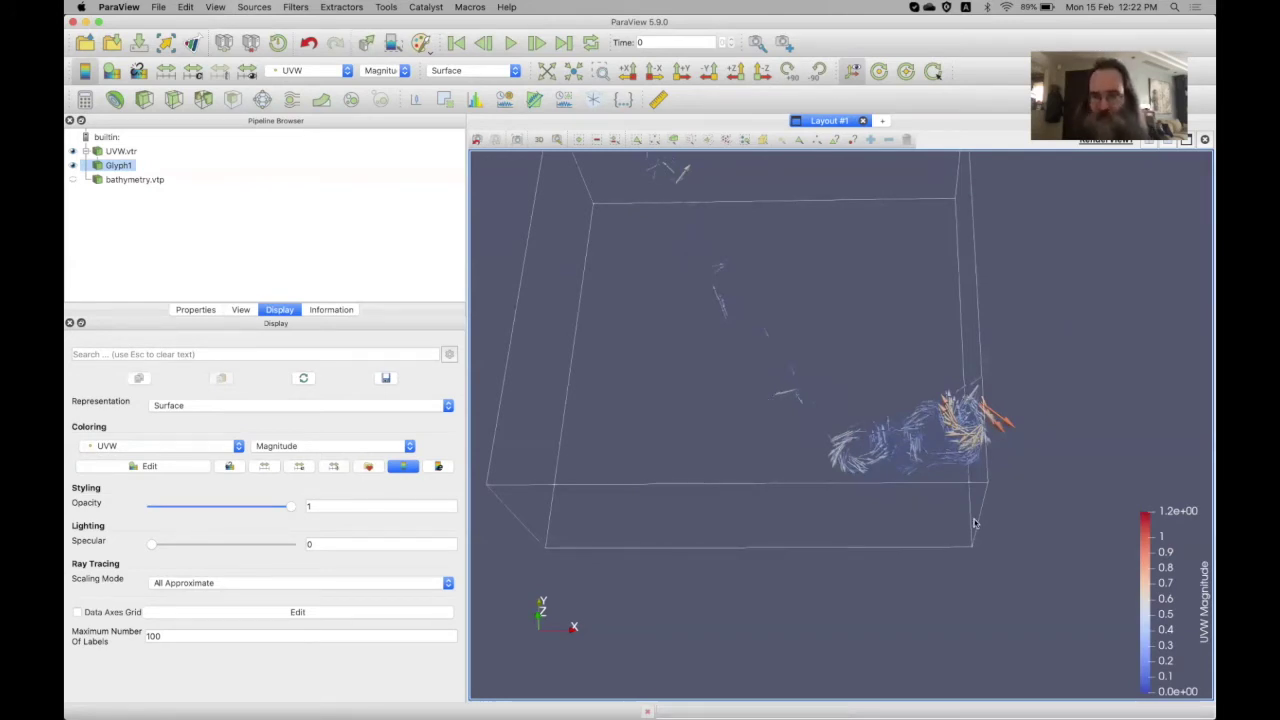
drag(975, 525, 1026, 509)
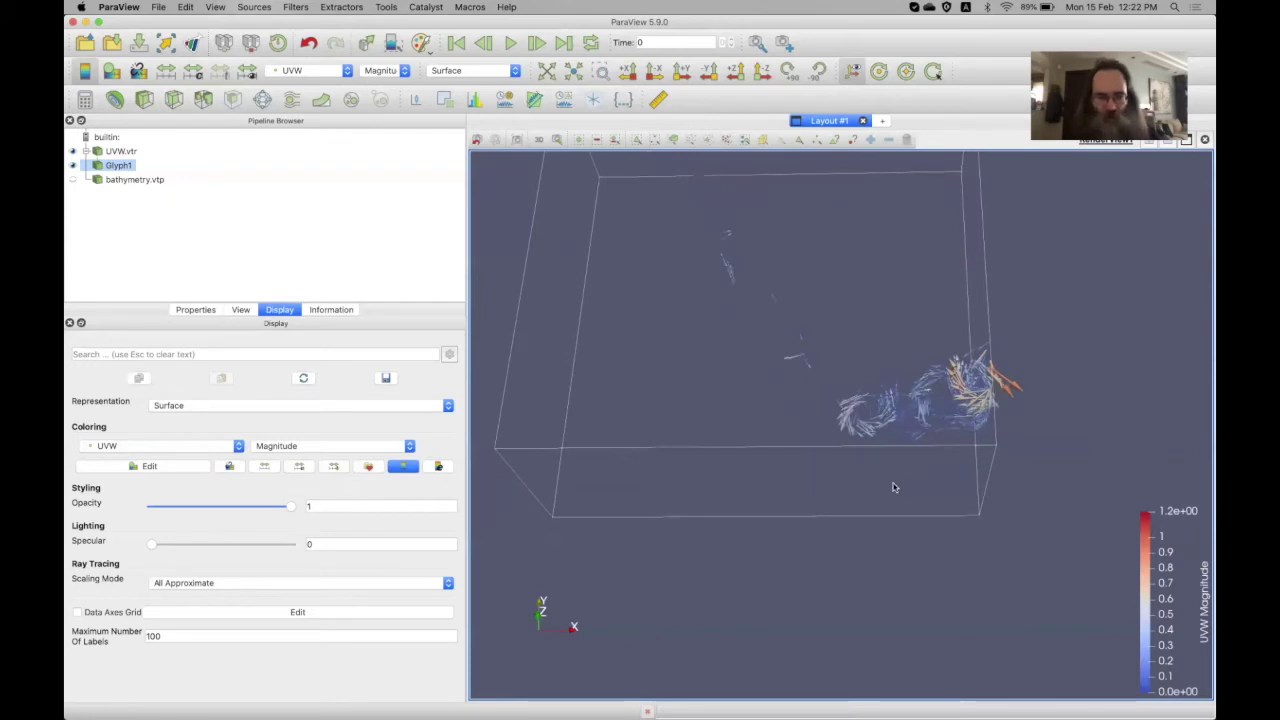
drag(796, 458, 890, 484)
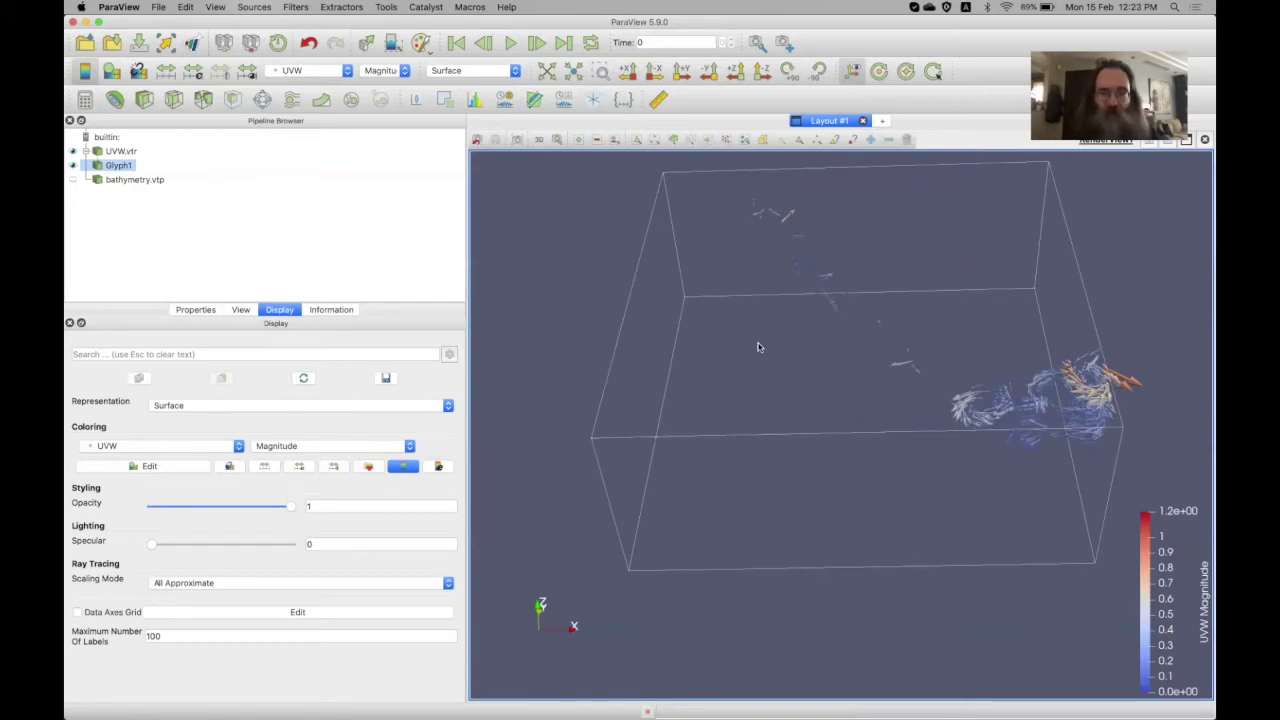
Add a Slice filter to UVW.vtr with its plane normal to the Z axis
click(117, 151)
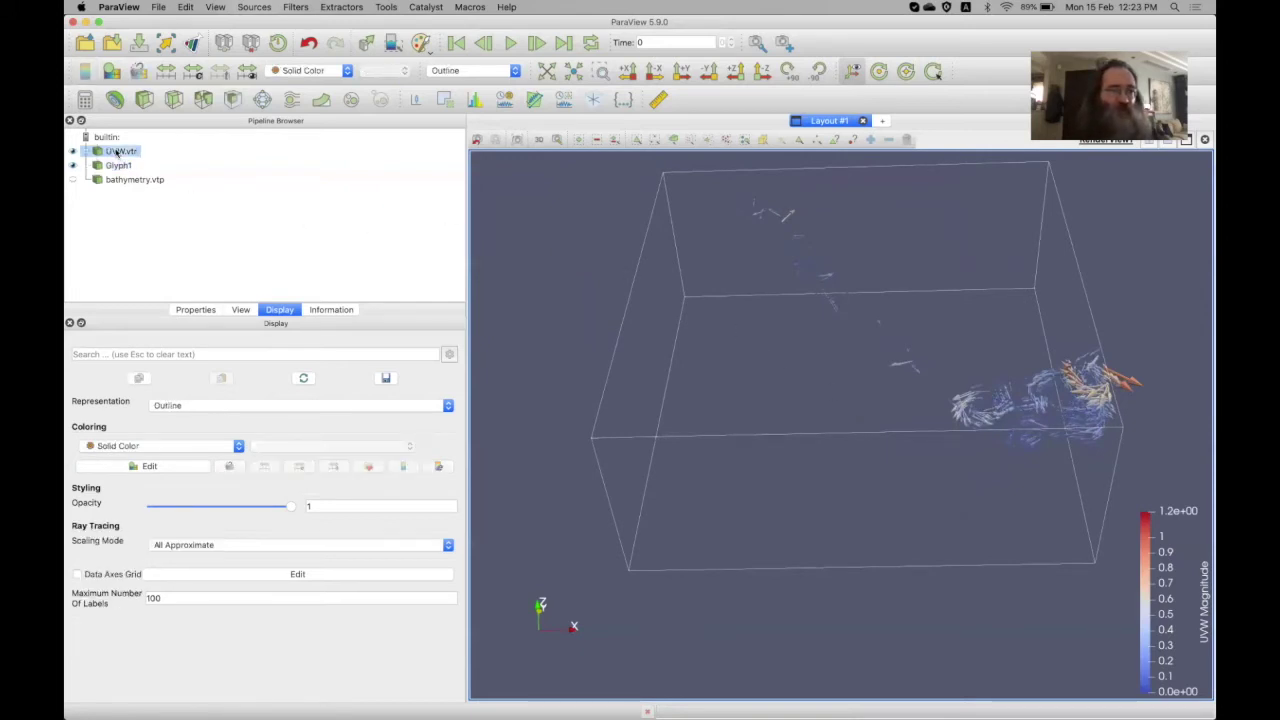
click(173, 101)
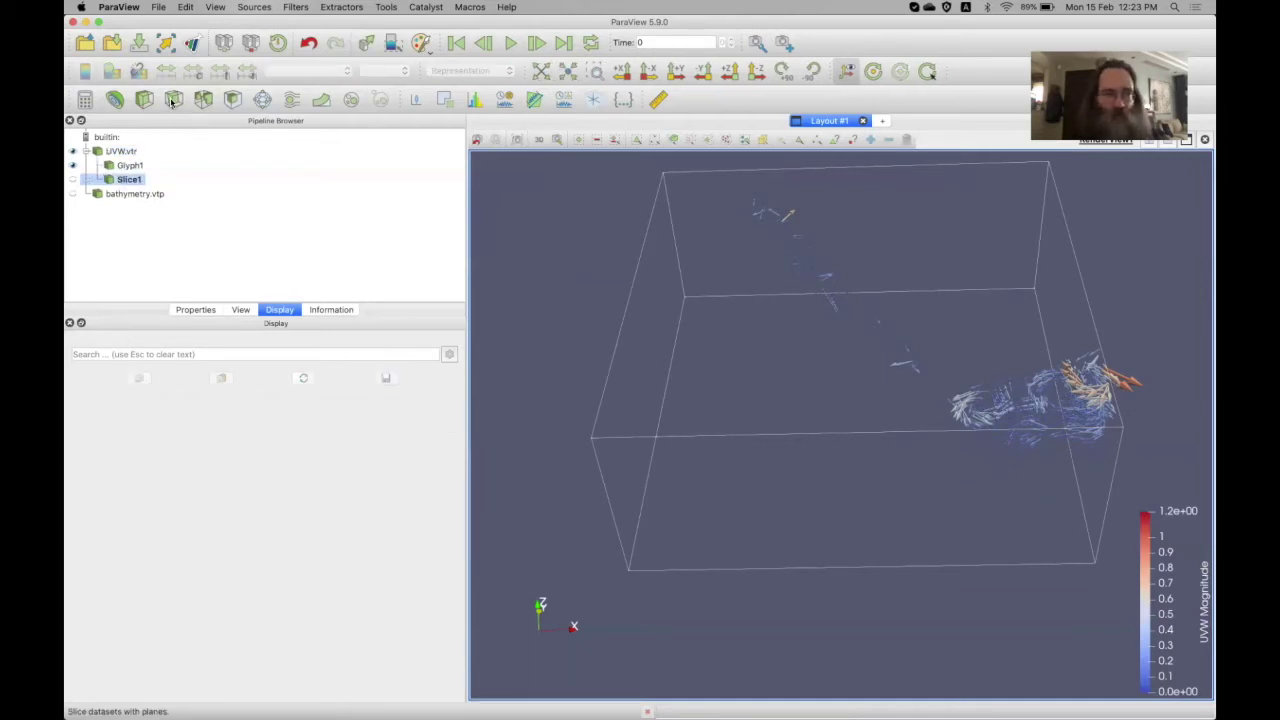
click(195, 310)
click(168, 551)
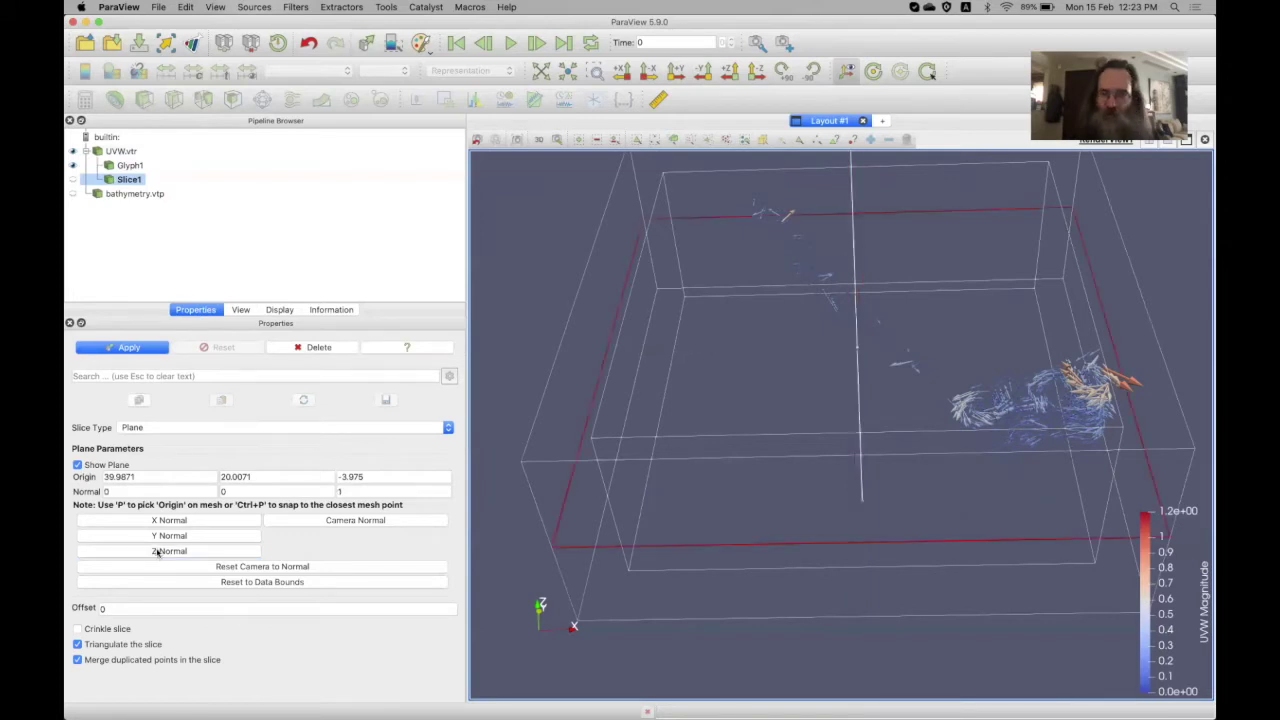
Check the Z bounds of UVW.vtr, set the slice plane's origin Z to -0.005 and apply the slice
triple_click(386, 477)
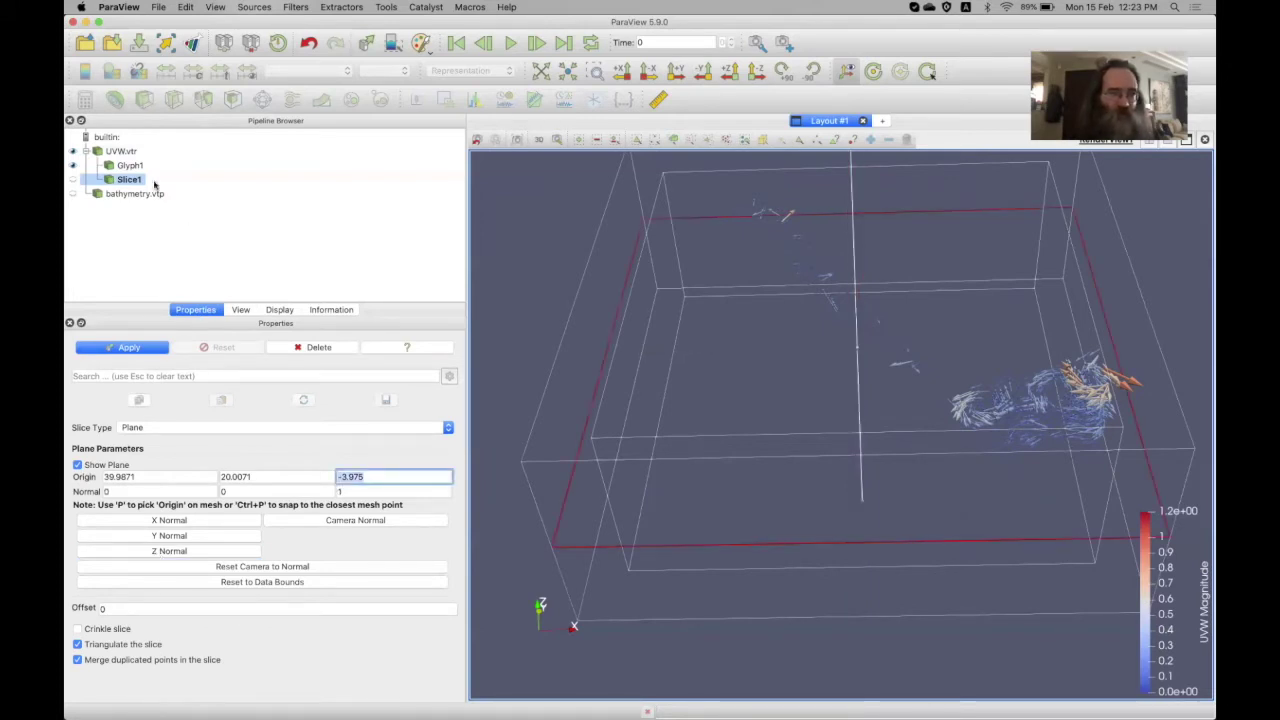
click(122, 152)
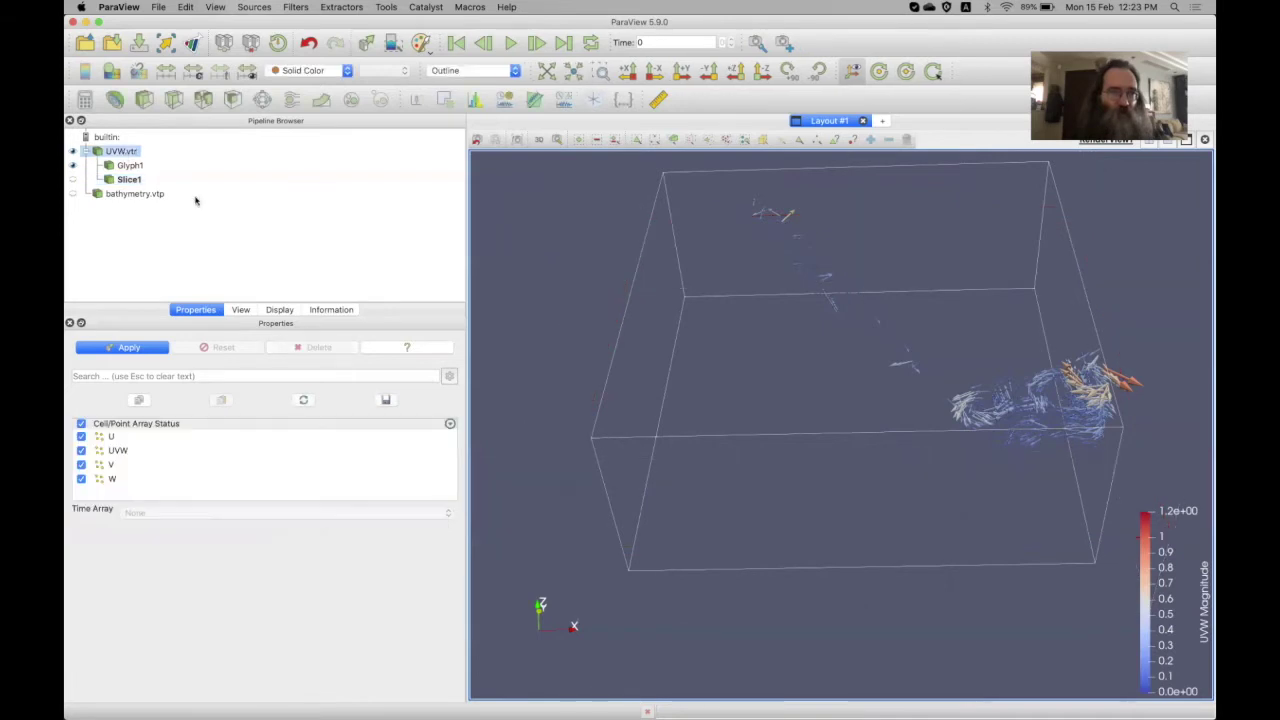
click(331, 310)
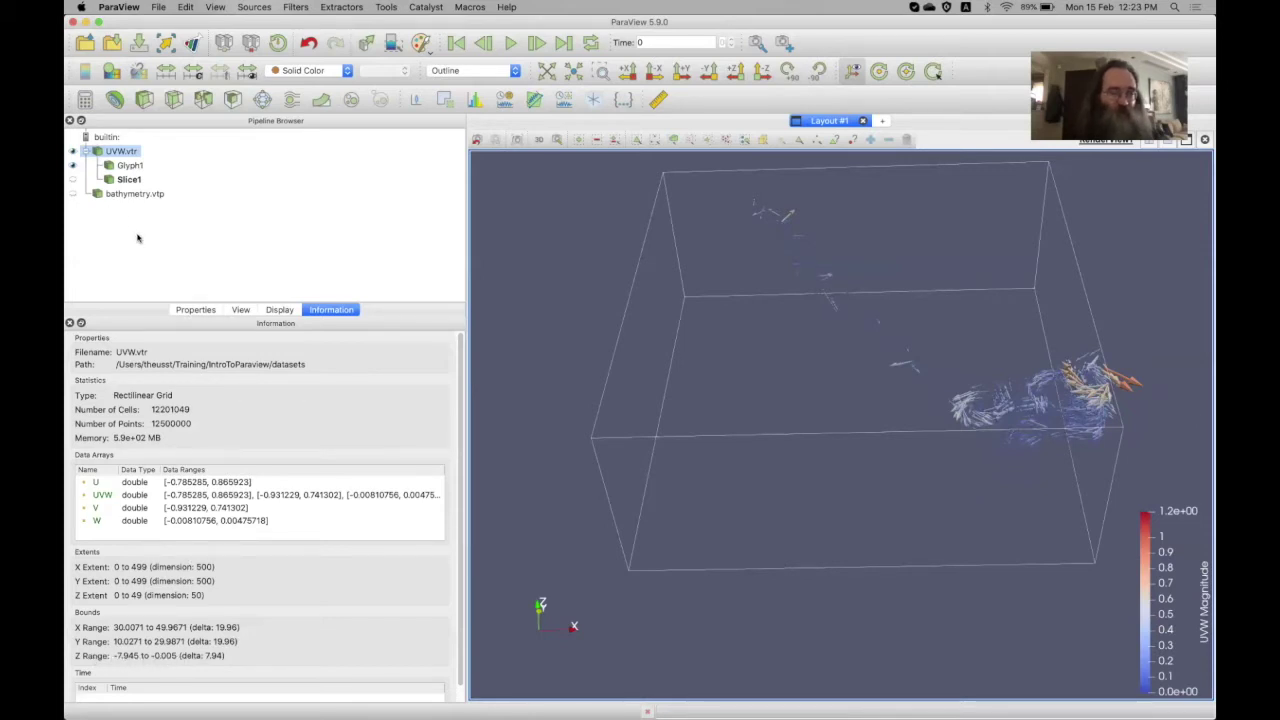
click(133, 179)
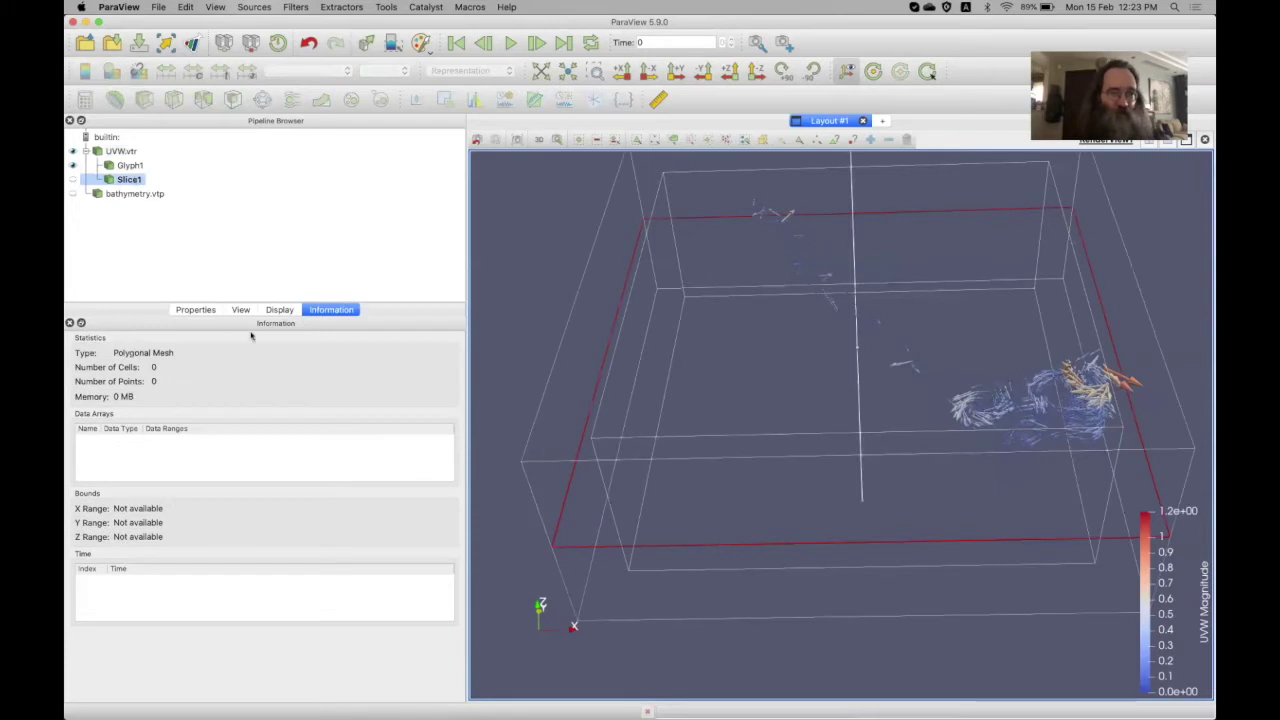
click(196, 310)
right_click(385, 479)
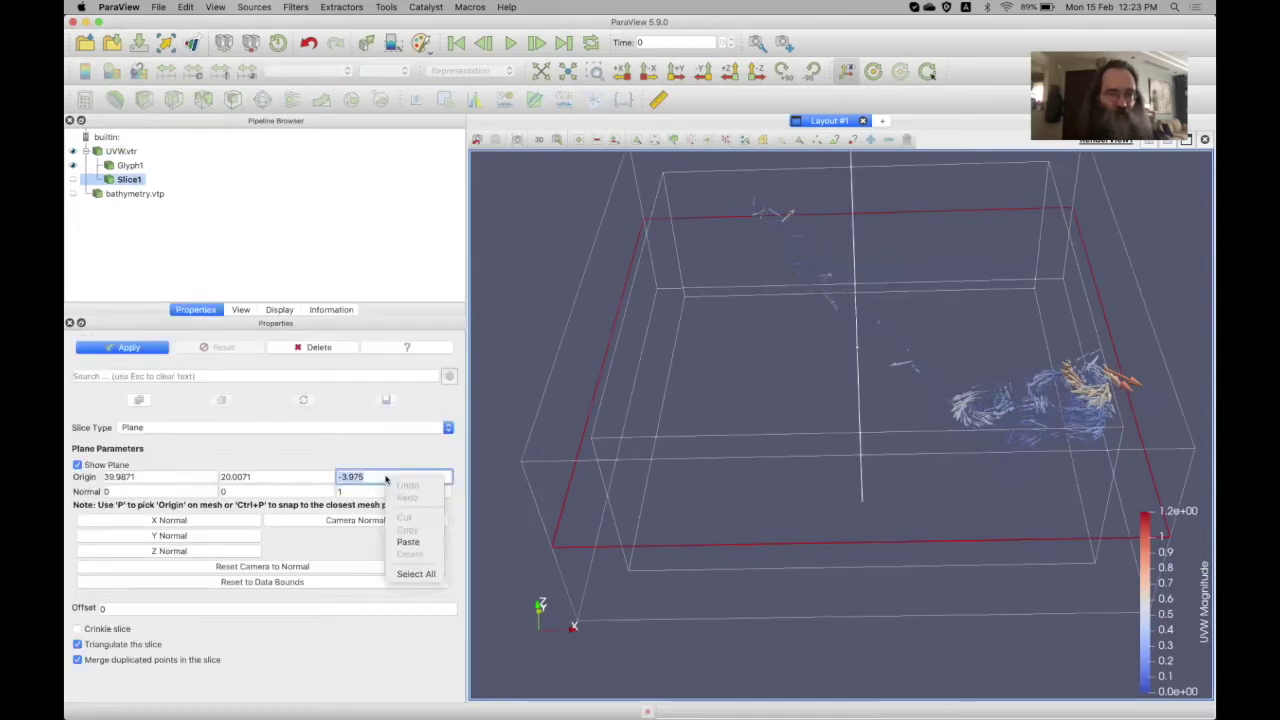
key(Escape)
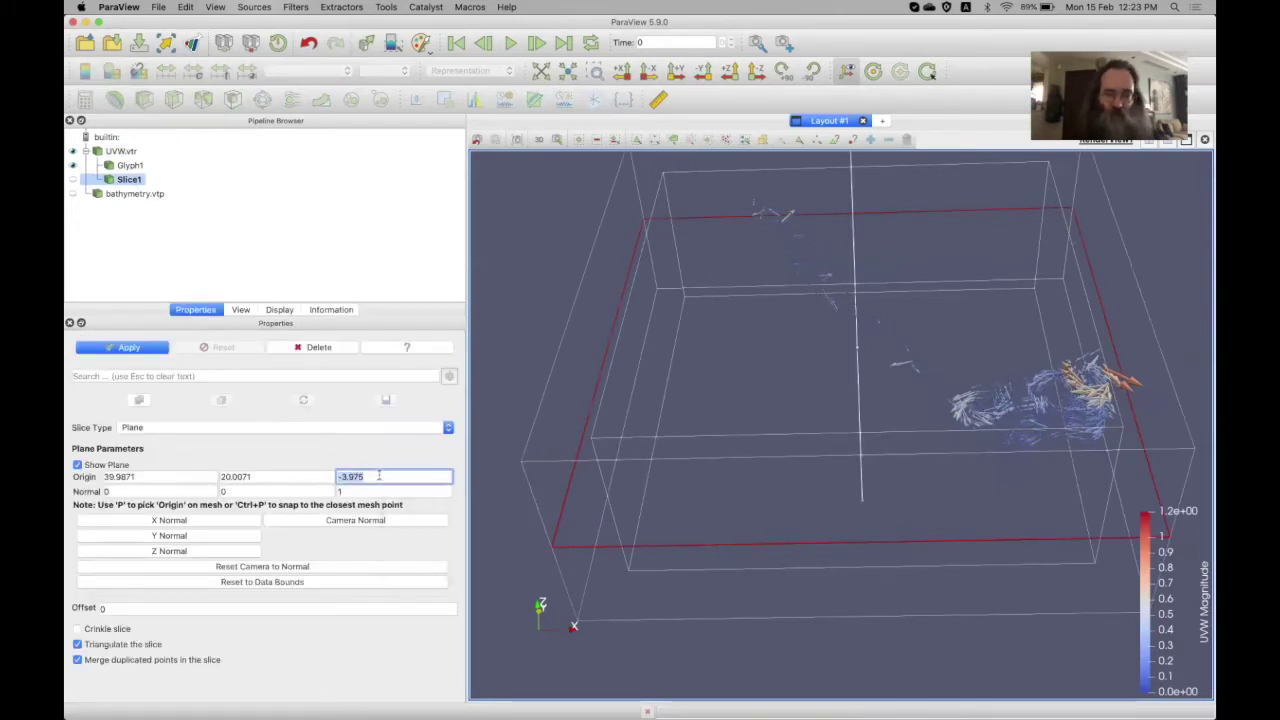
text(-0.005)
key(Tab)
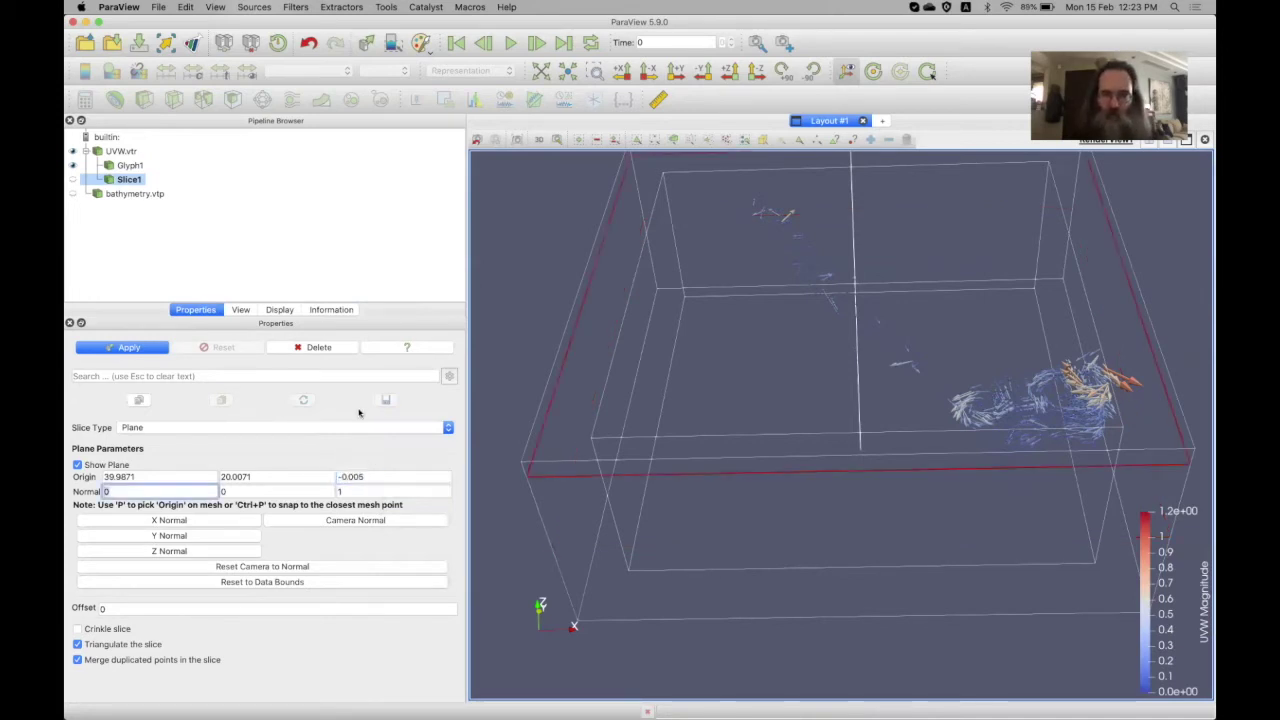
click(128, 347)
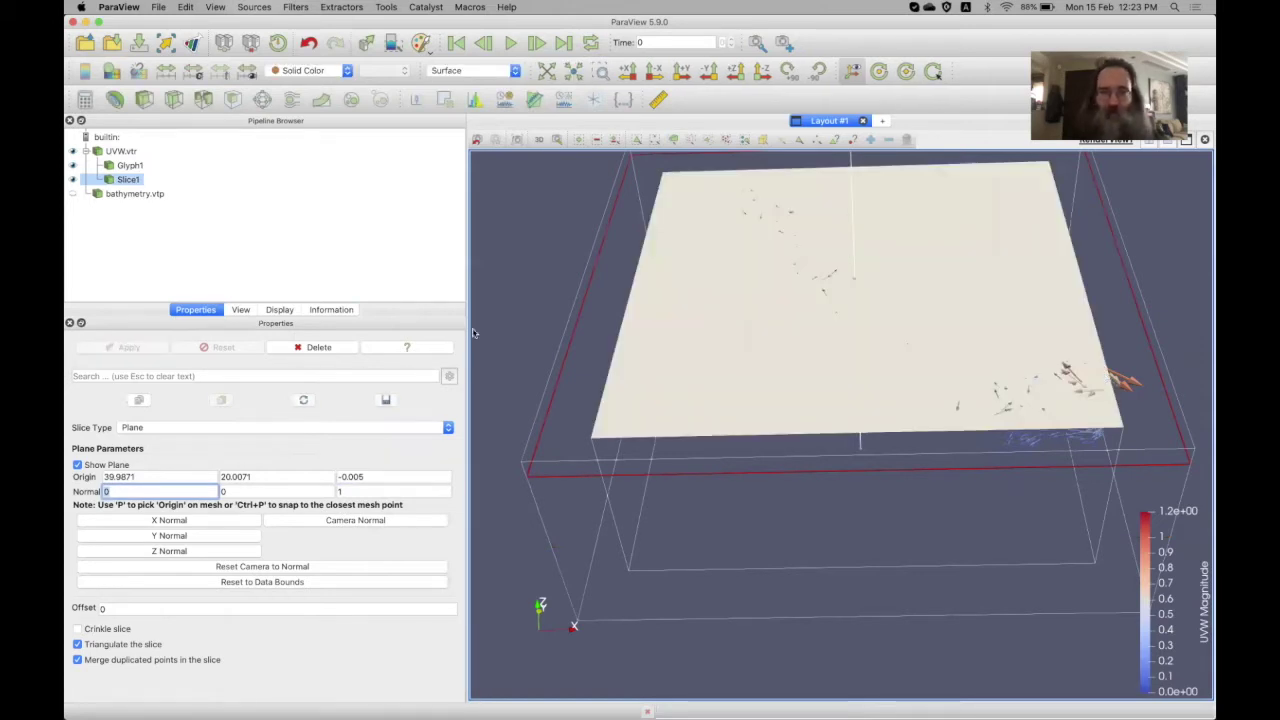
Color Slice1 by UVW magnitude
click(281, 310)
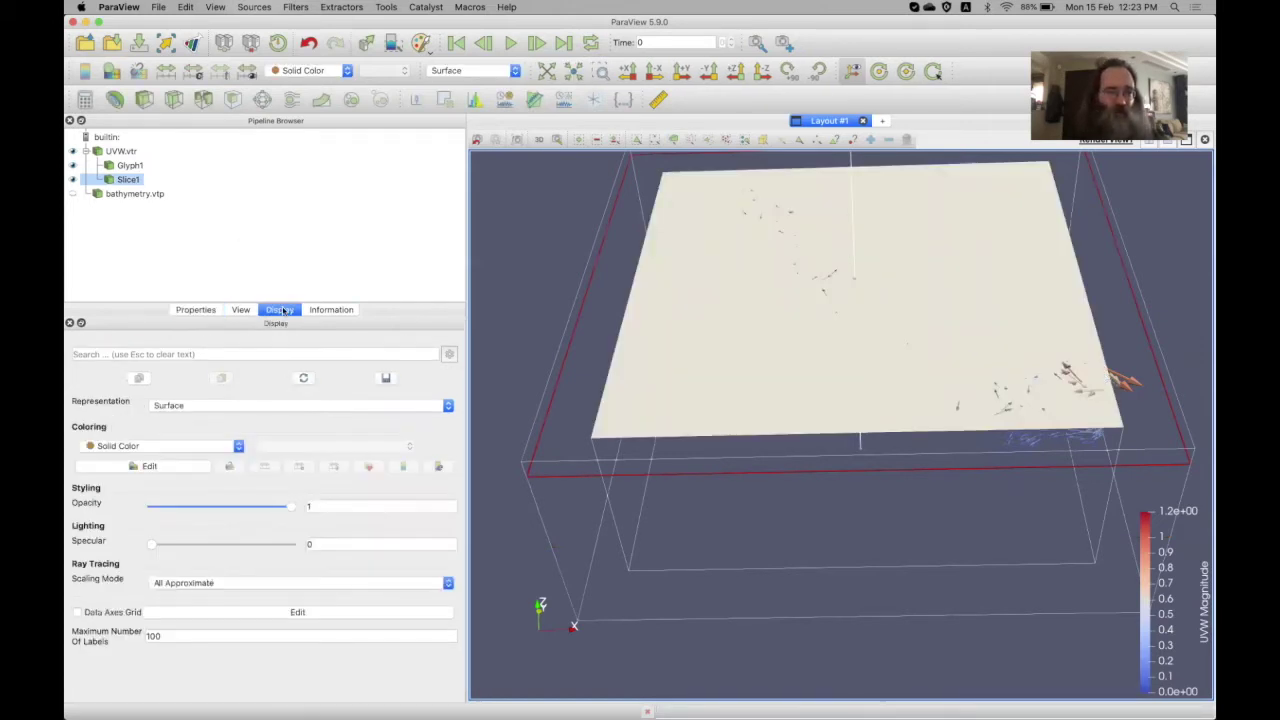
click(156, 447)
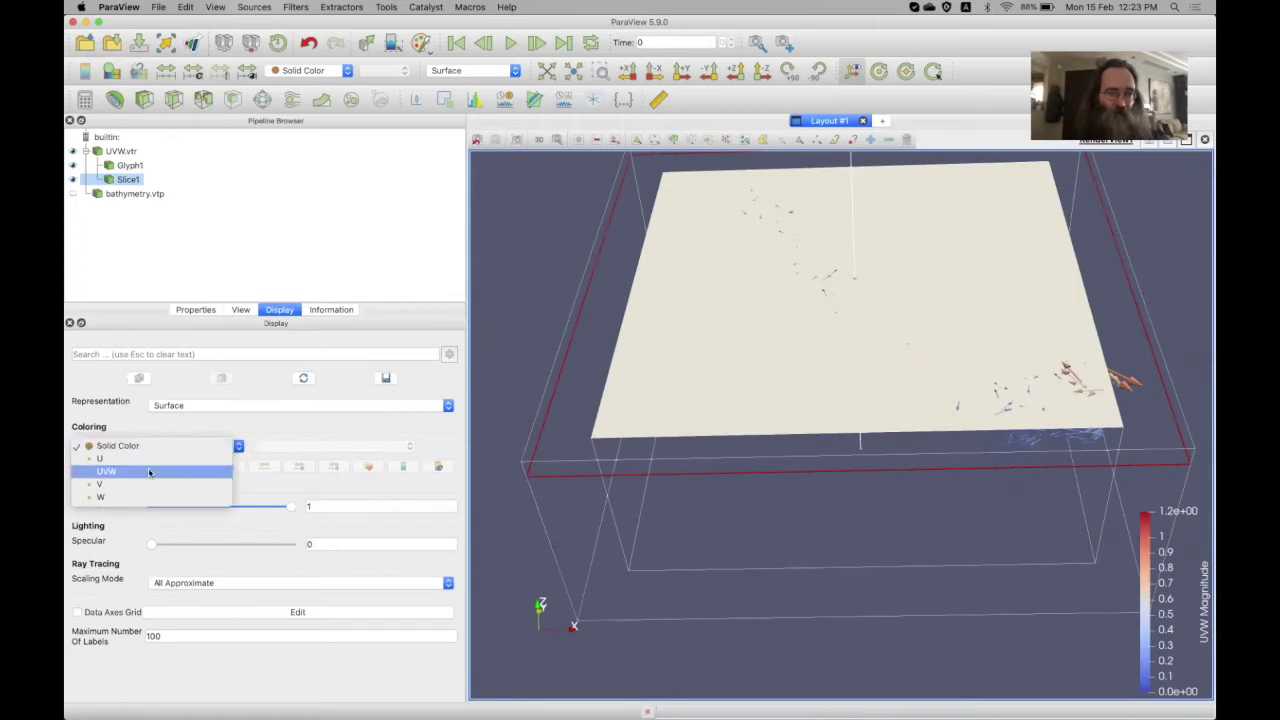
click(150, 472)
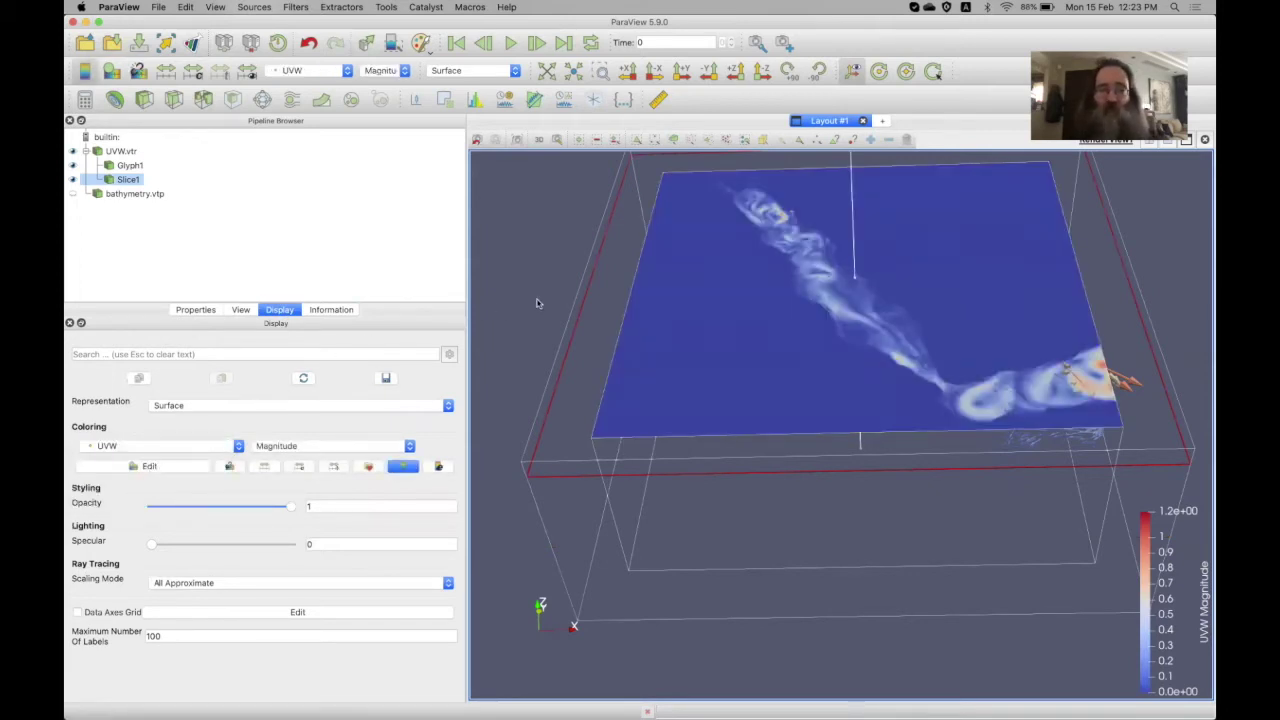
Turn off the slice's plane widget and look at the colored slice from above
click(195, 310)
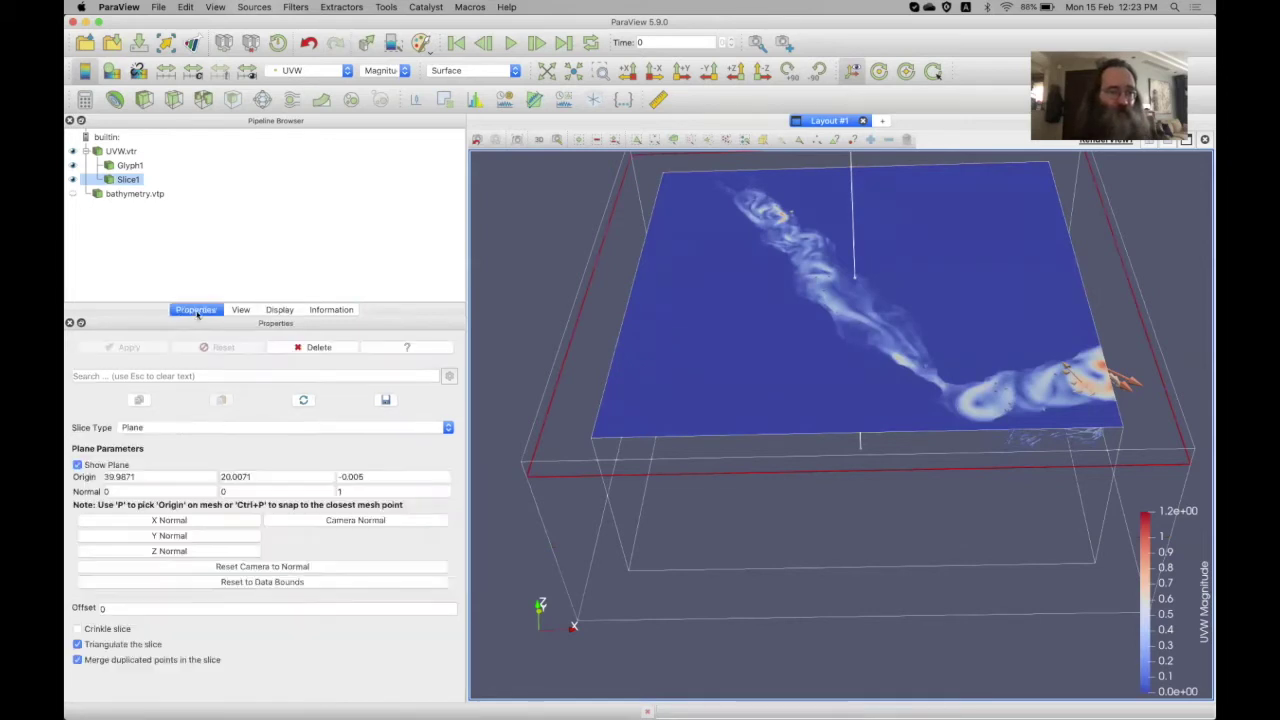
click(97, 465)
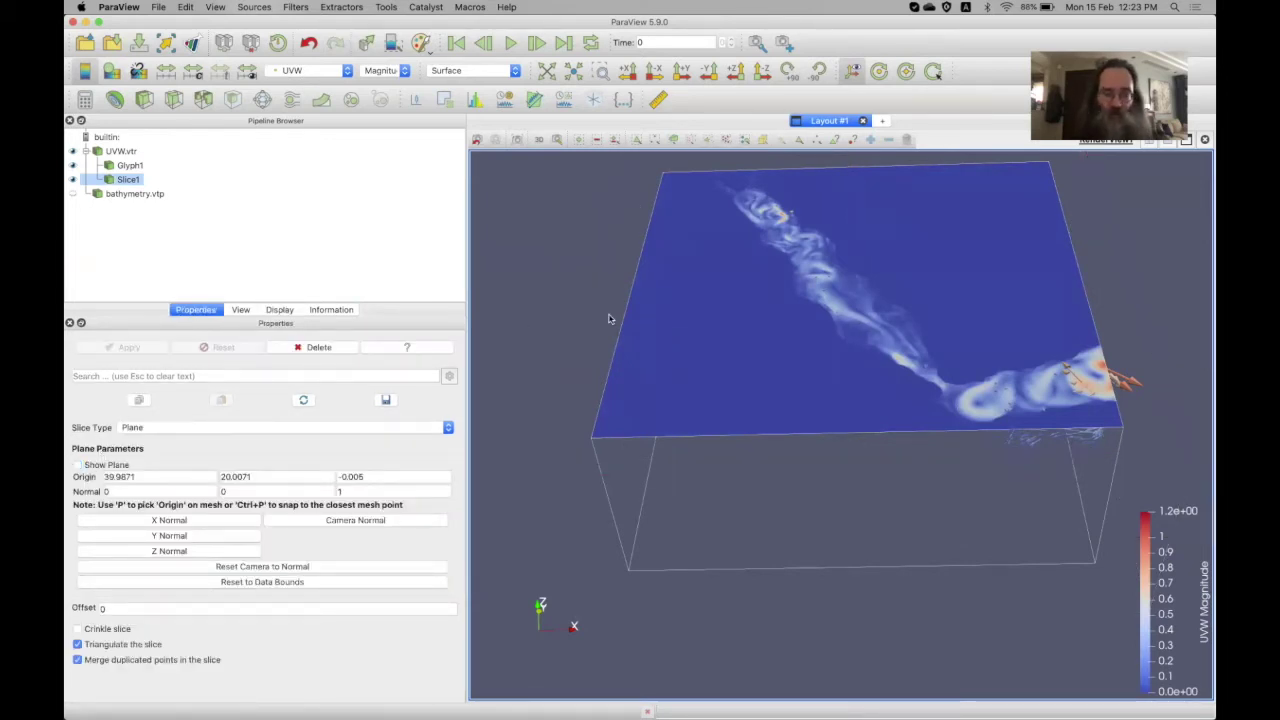
drag(606, 320, 607, 373)
drag(711, 369, 709, 419)
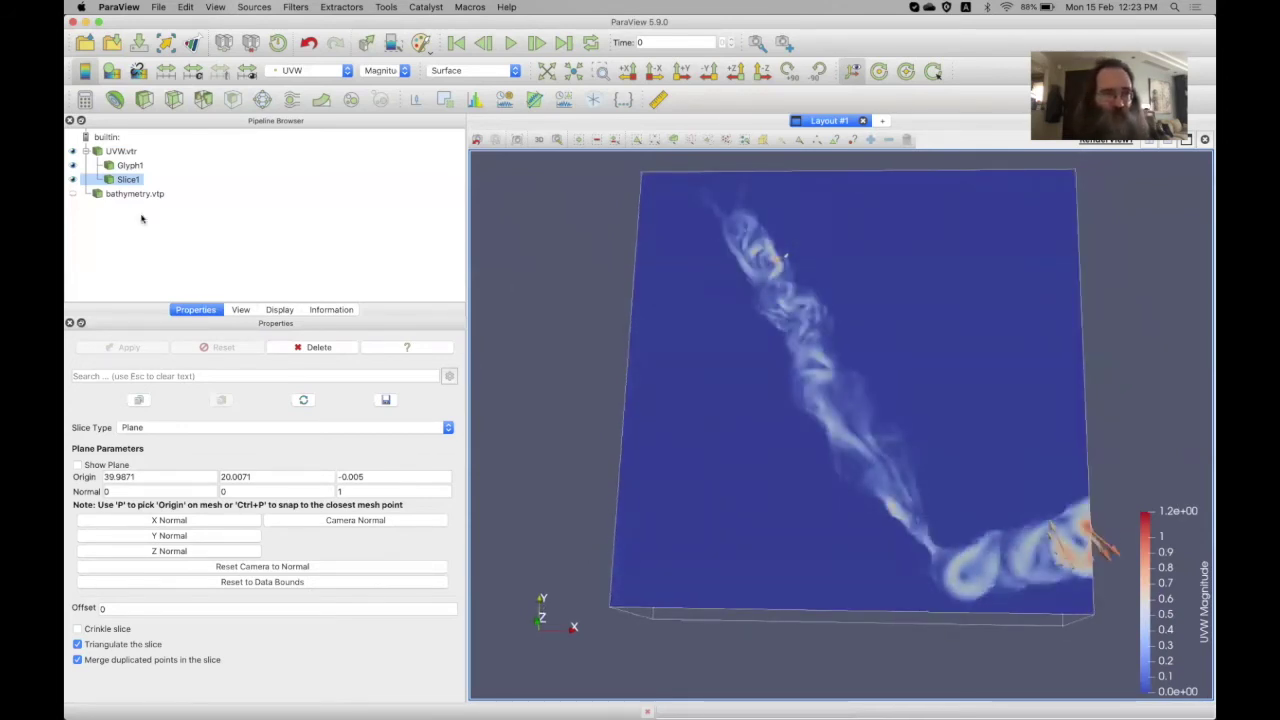
Hide Slice1 and Glyph1 so that only the UVW.vtr outline is displayed, keeping Slice1 selected
click(73, 180)
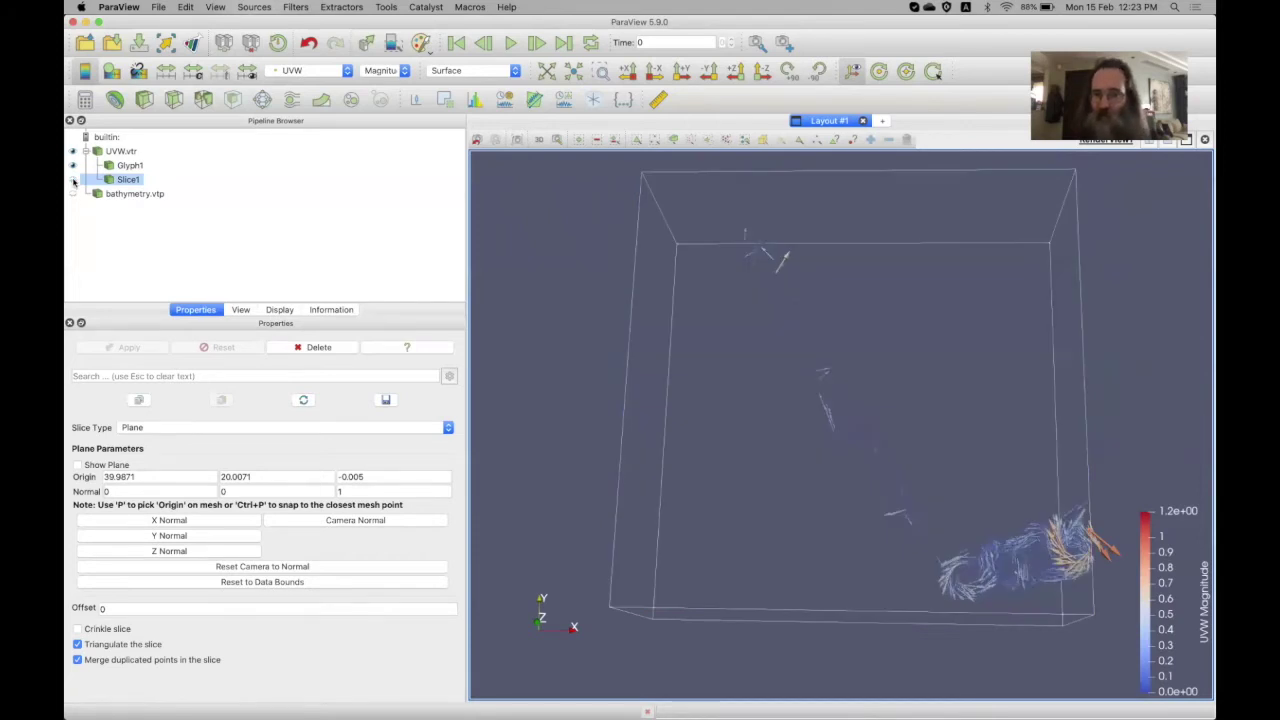
drag(551, 482, 559, 407)
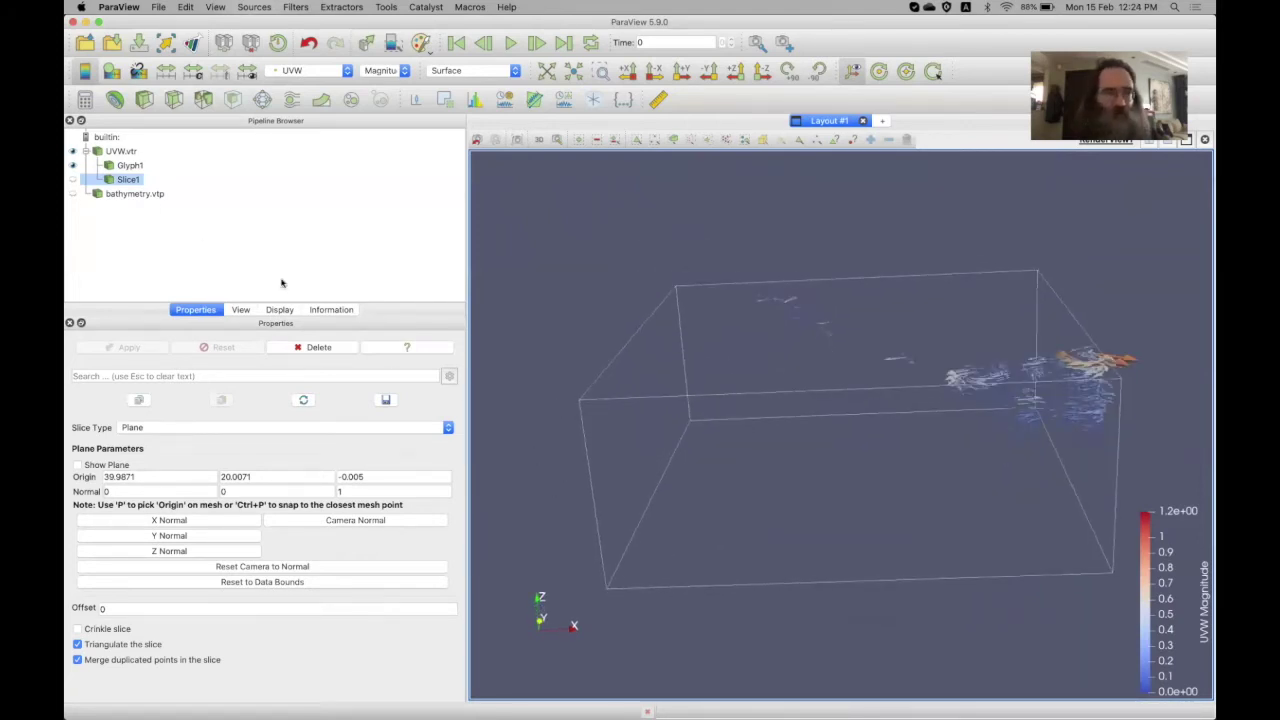
click(72, 165)
double_click(131, 179)
key(Return)
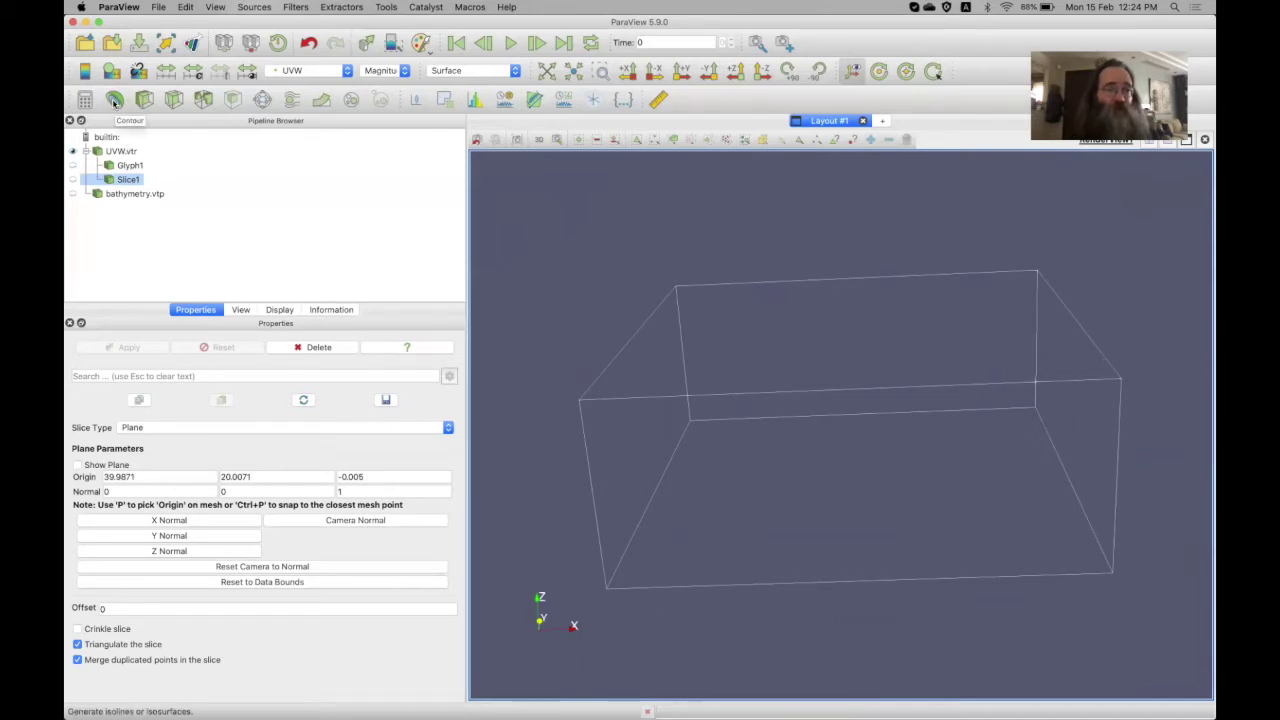
Discard a trial Contour filter and add arrow glyphs to Slice1, oriented by UVW and scaled by UVW magnitude
click(114, 101)
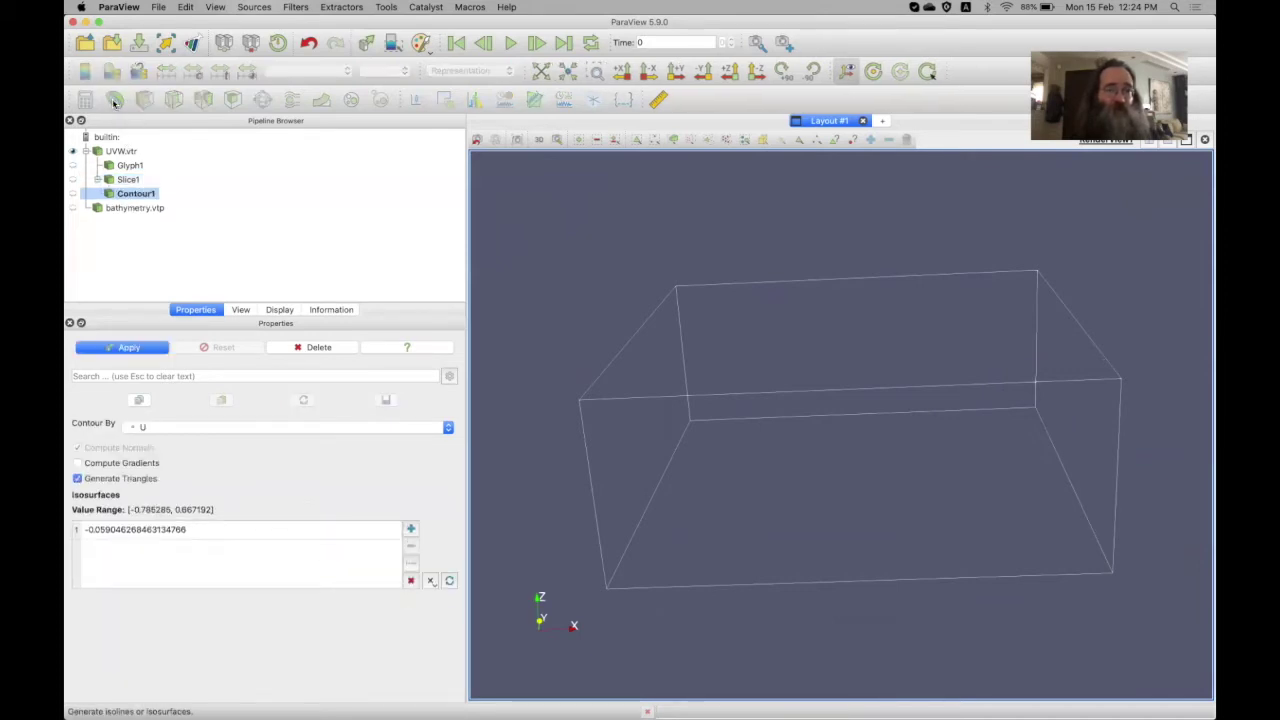
click(313, 347)
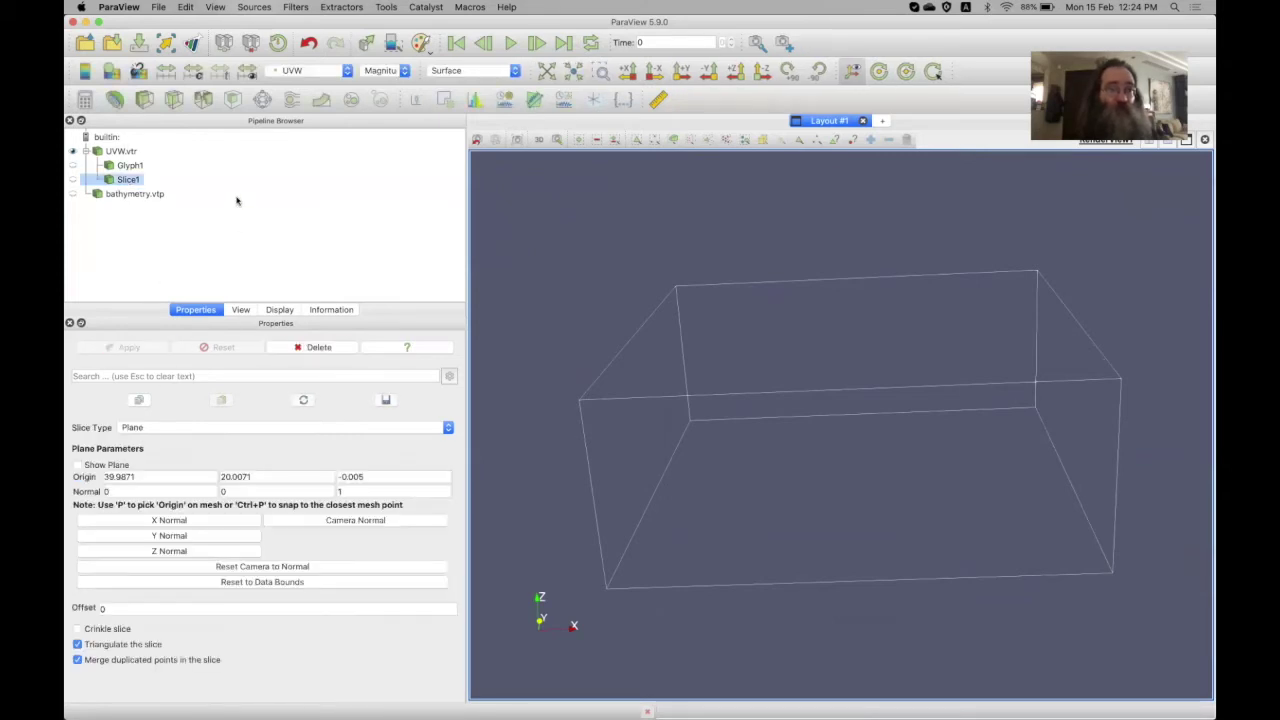
click(262, 100)
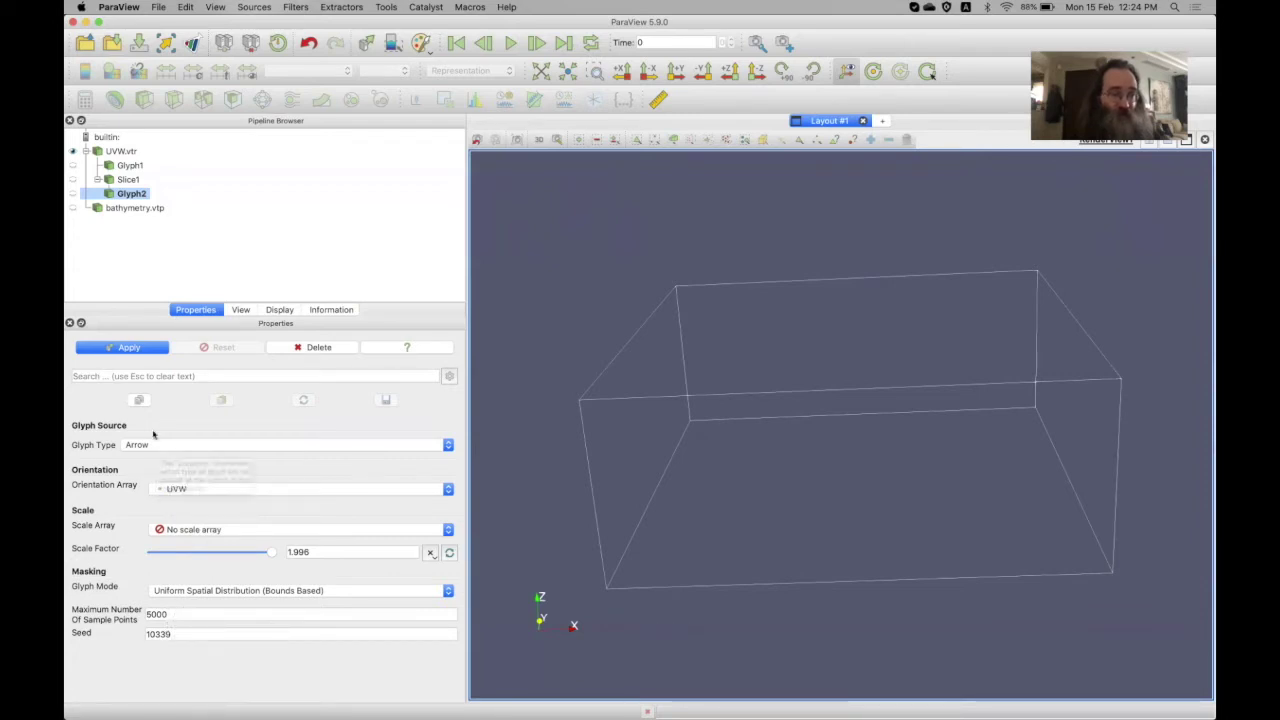
click(185, 530)
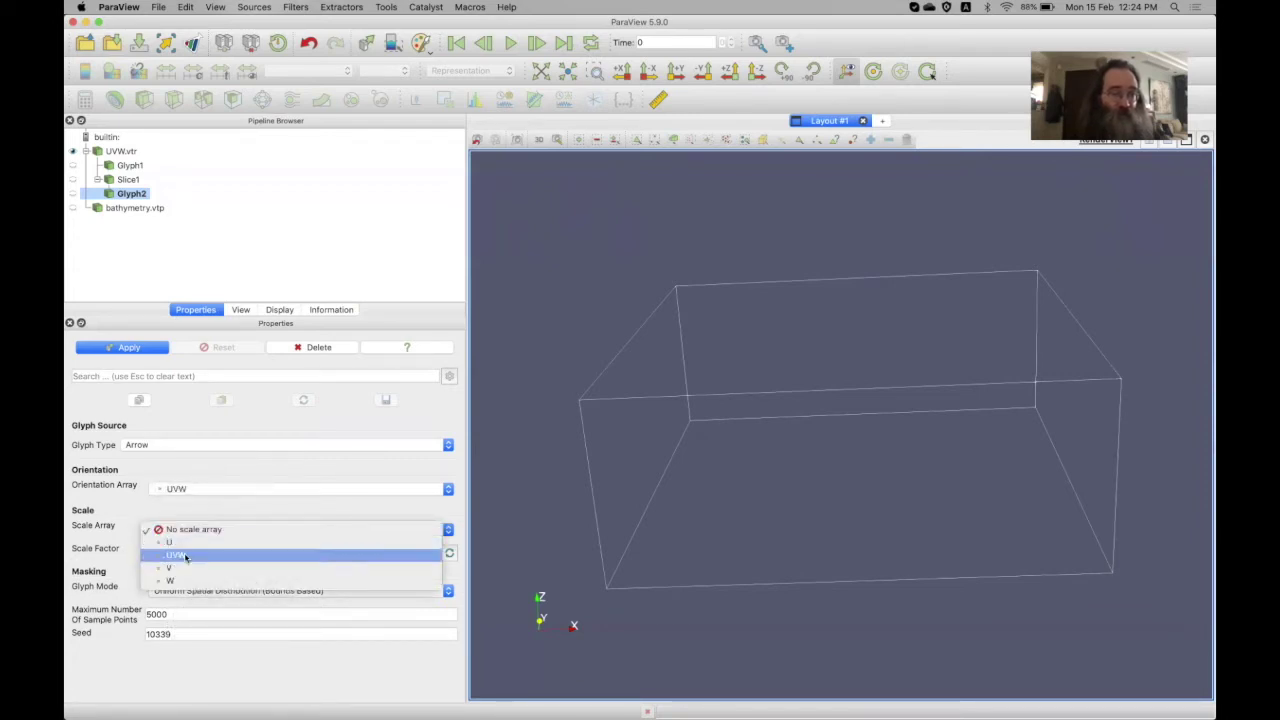
click(185, 557)
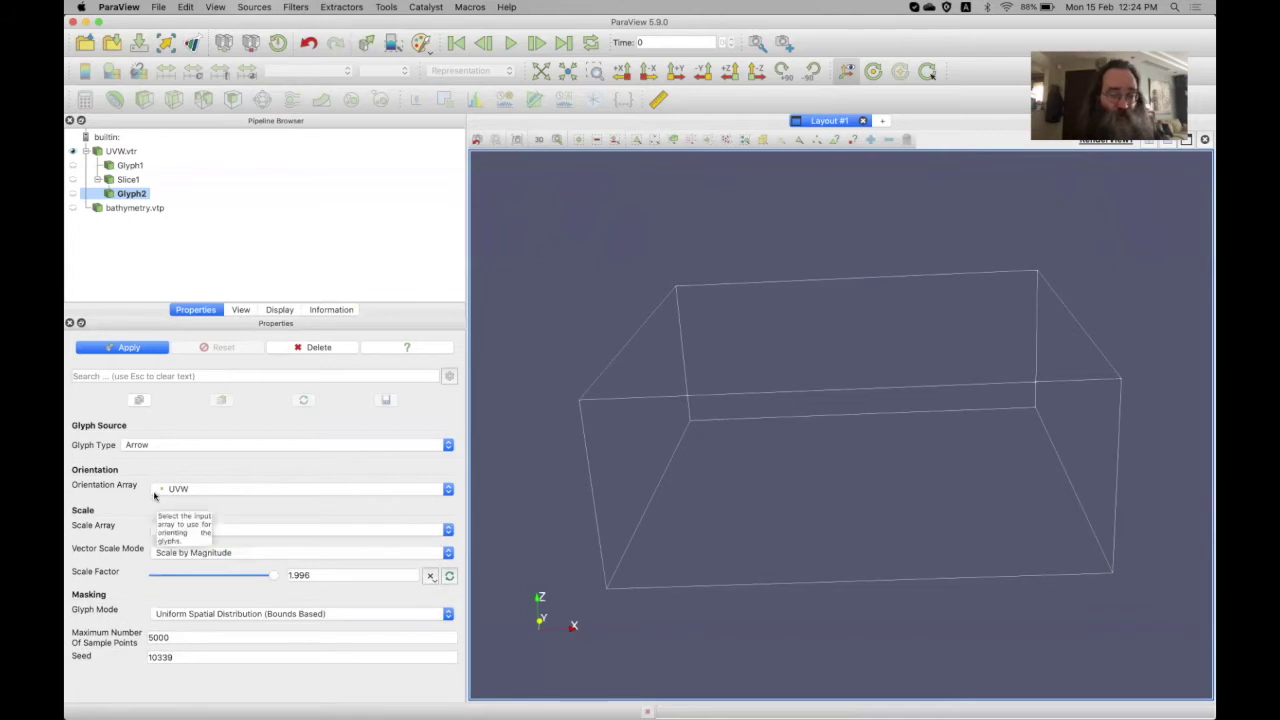
click(124, 347)
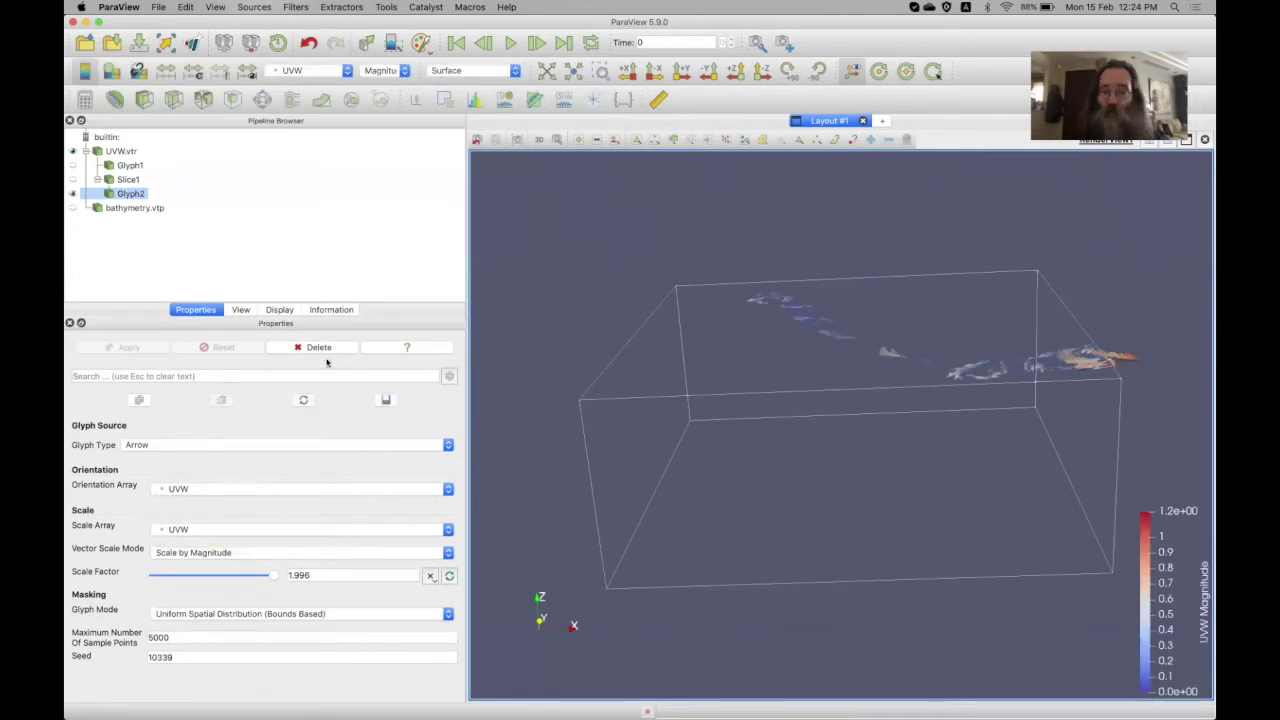
Look along -Z at the slice's arrows, show bathymetry.vtp with them and lower its opacity to 0.08
middle_drag(855, 518, 769, 521)
drag(769, 521, 850, 470)
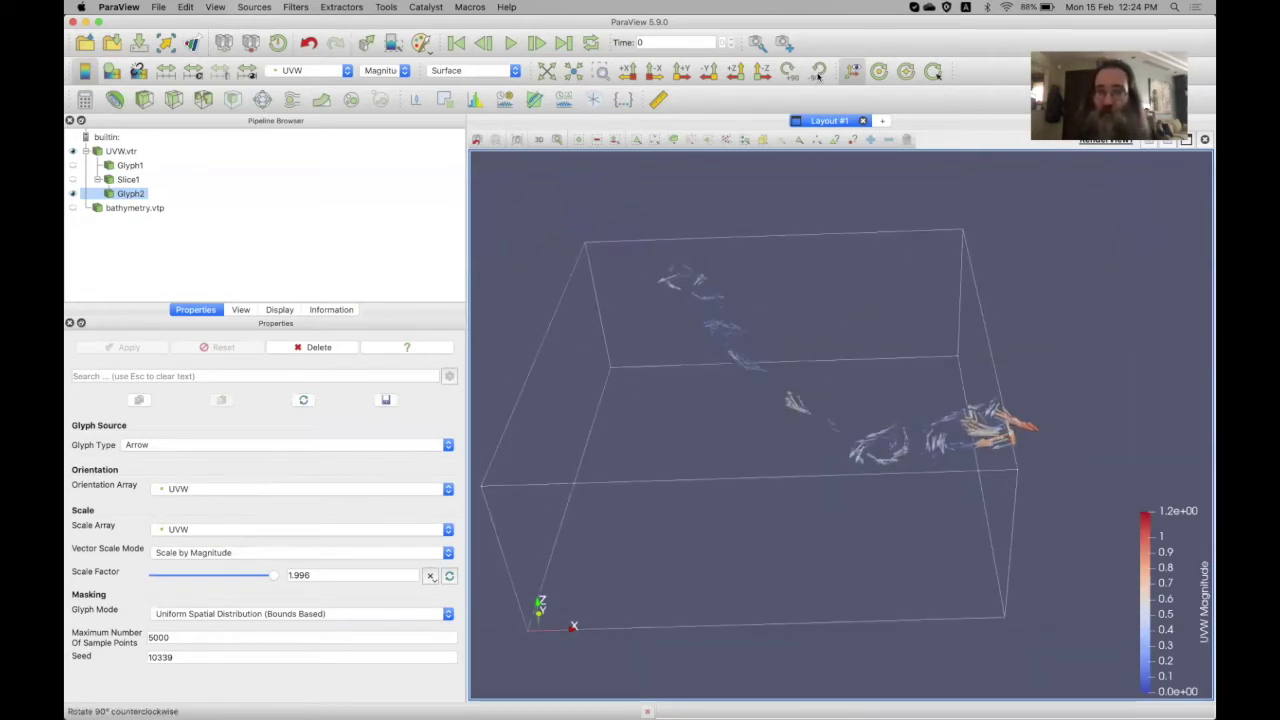
click(762, 72)
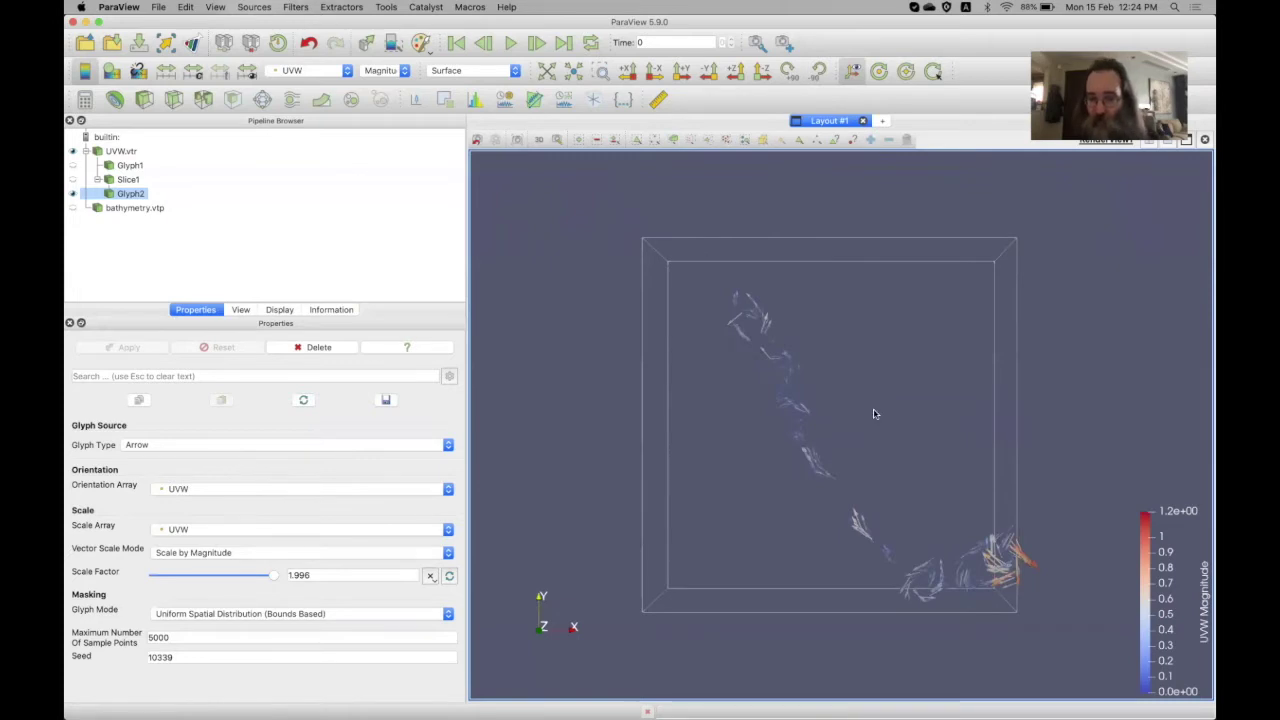
scroll(873, 413, up, 3)
middle_drag(908, 549, 895, 495)
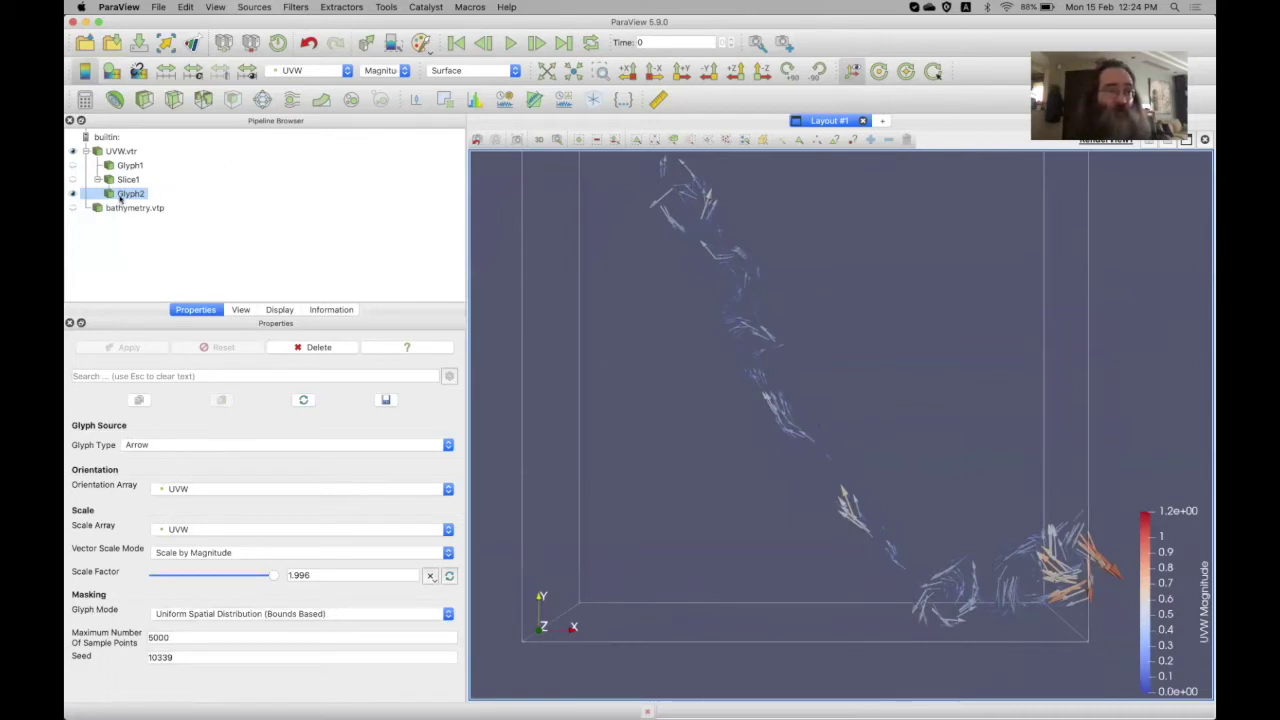
click(72, 208)
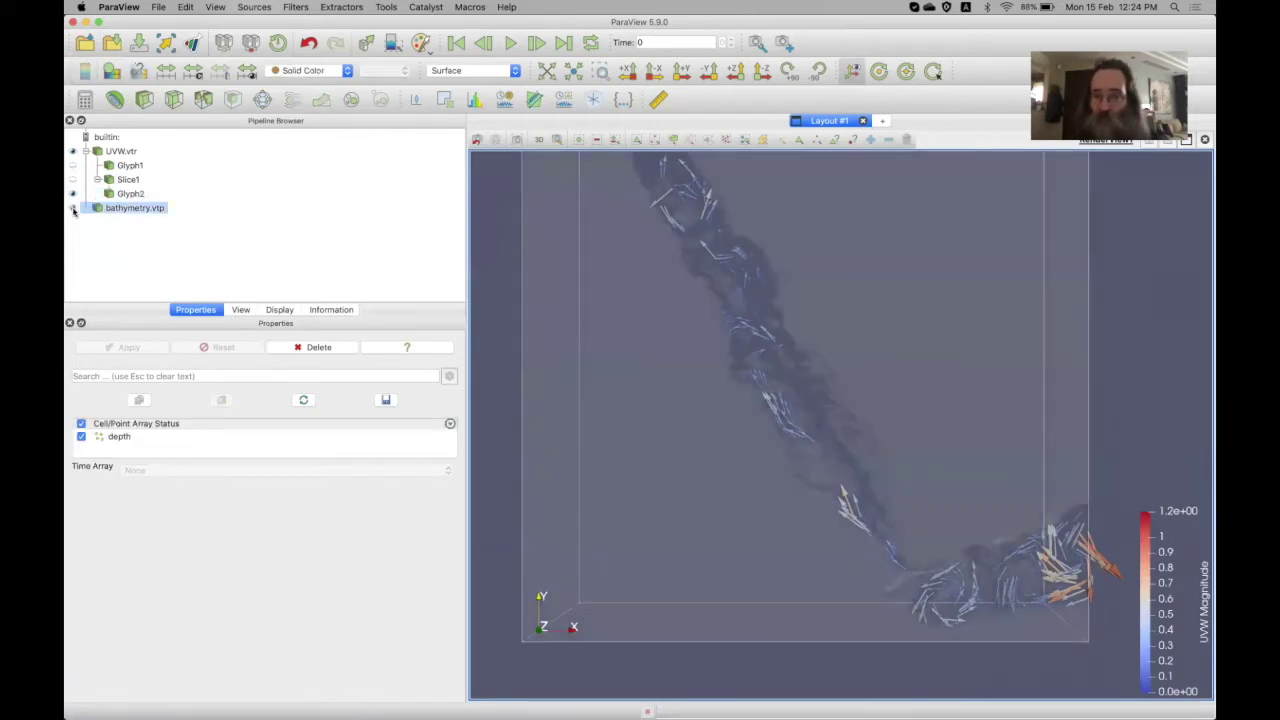
click(282, 310)
drag(177, 507, 166, 507)
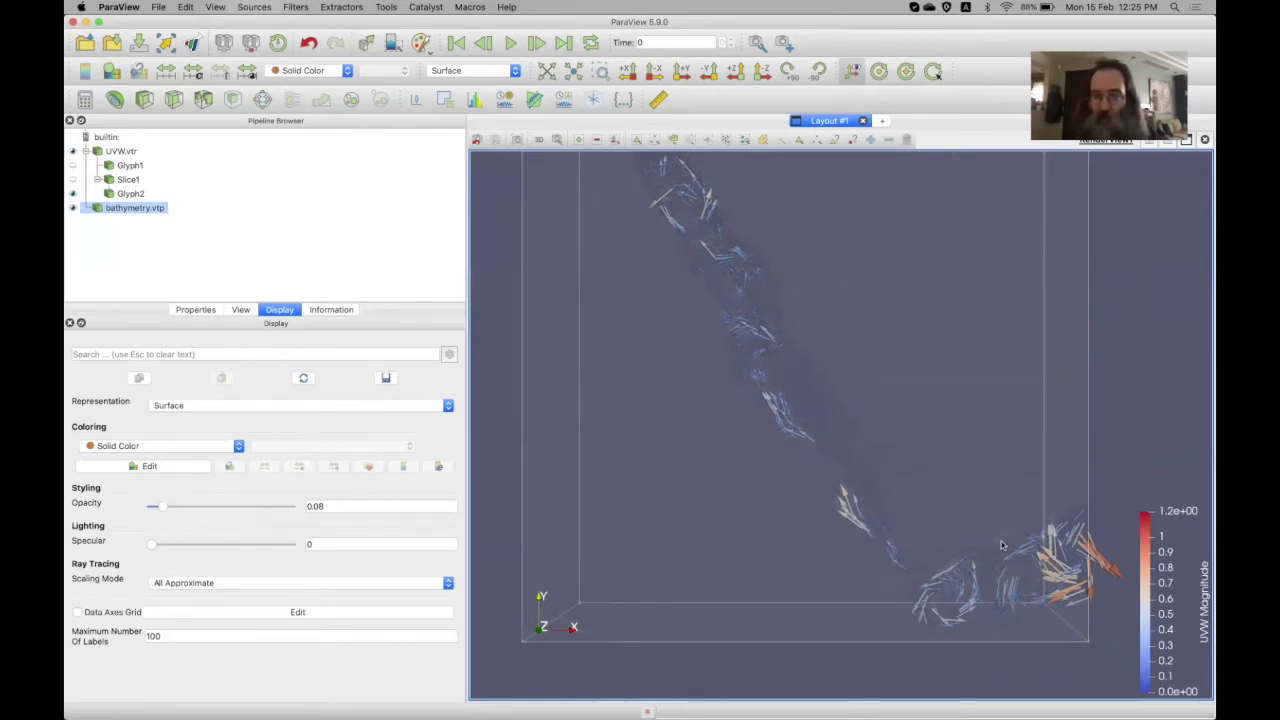
drag(964, 365, 969, 403)
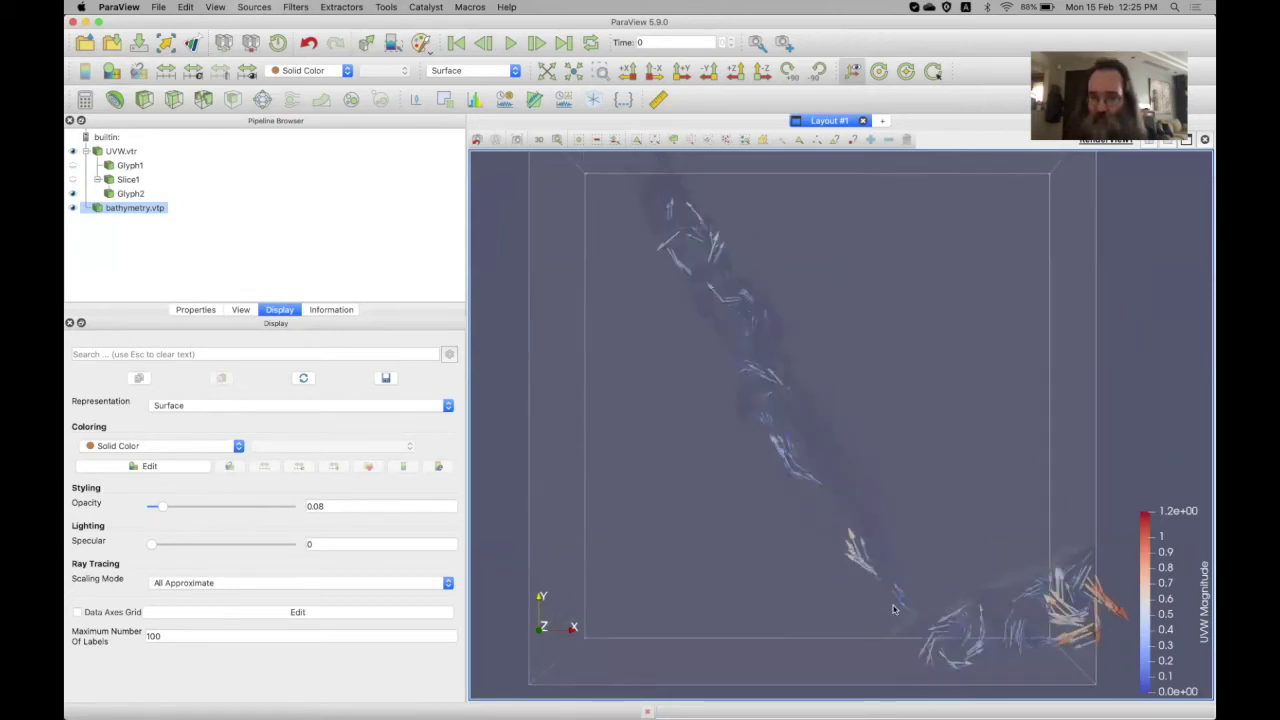
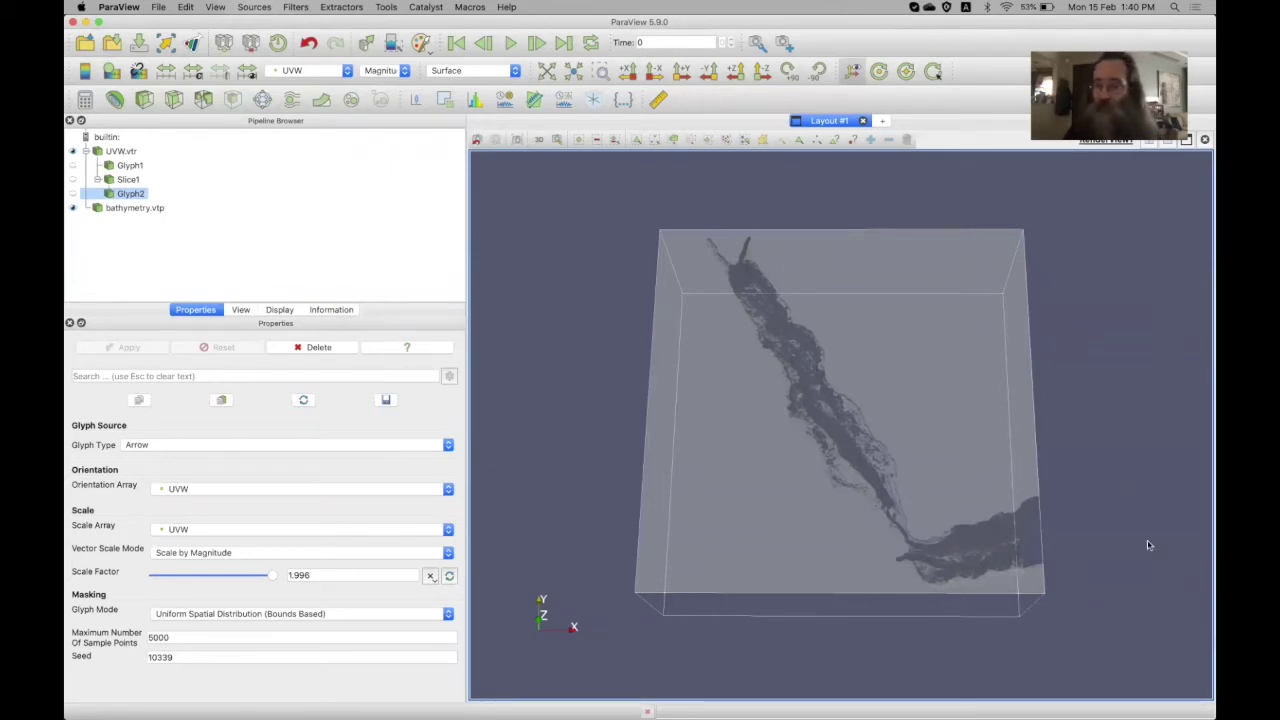
Examine the depth profile of the translucent bathymetry surface from low oblique angles
drag(1134, 531, 980, 508)
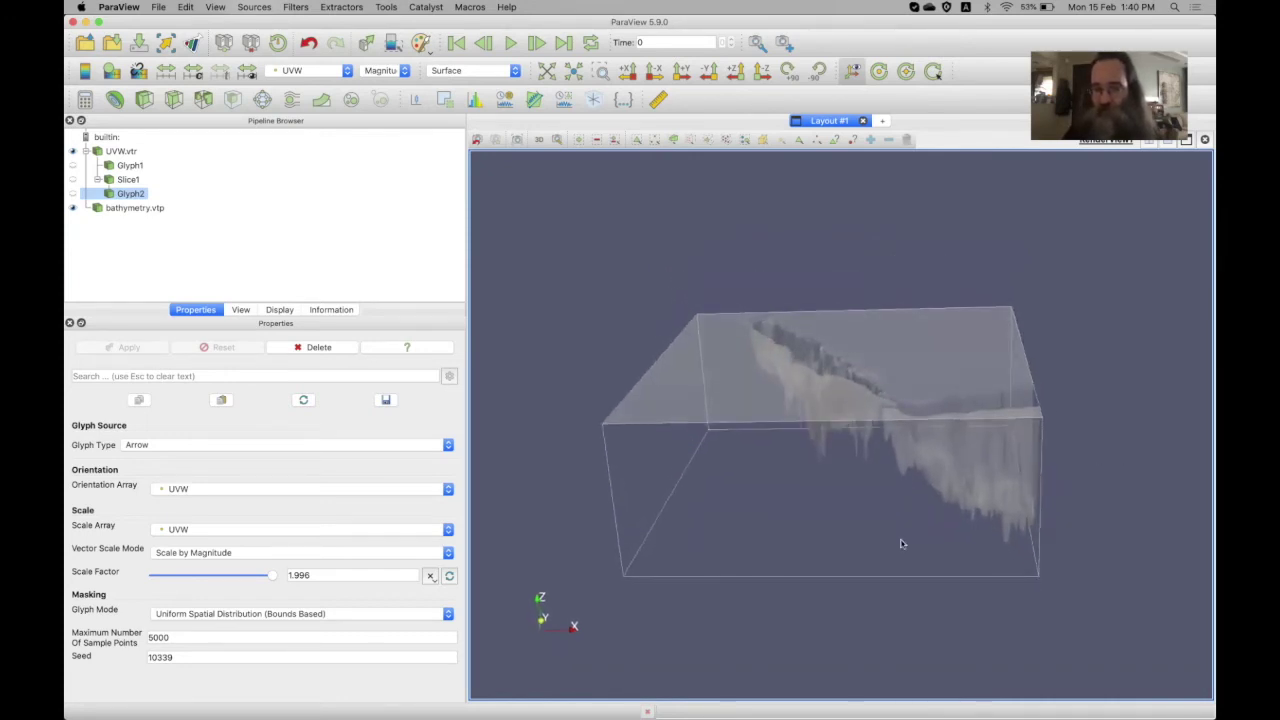
drag(838, 603, 874, 589)
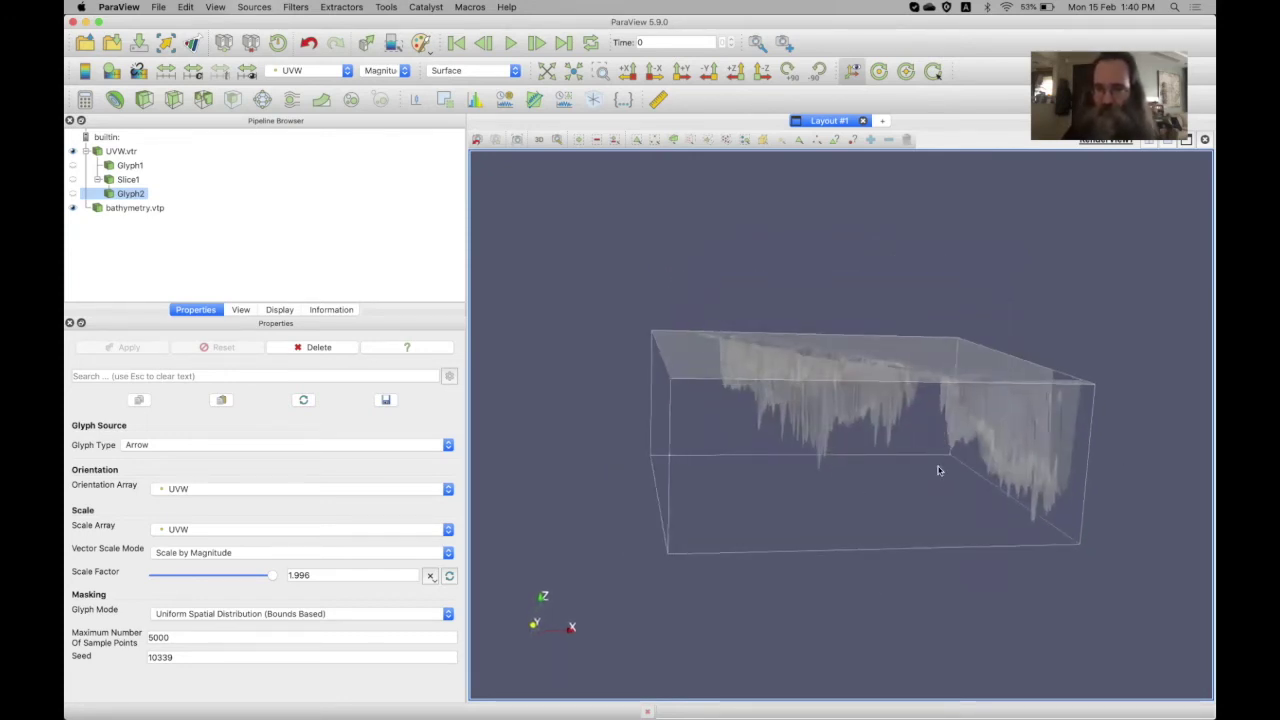
Try flattening bathymetry.vtp by applying a Transform filter with a Z scale of 0.1
drag(1150, 438, 1120, 451)
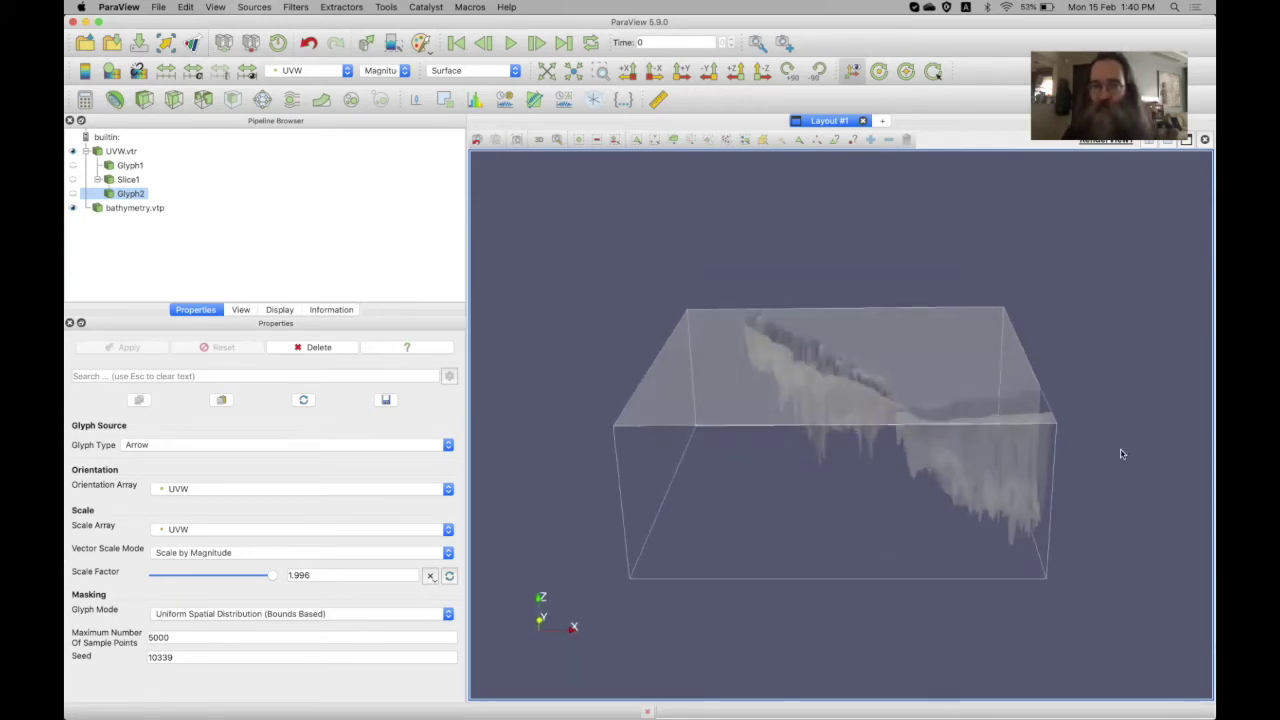
drag(1122, 471, 1120, 466)
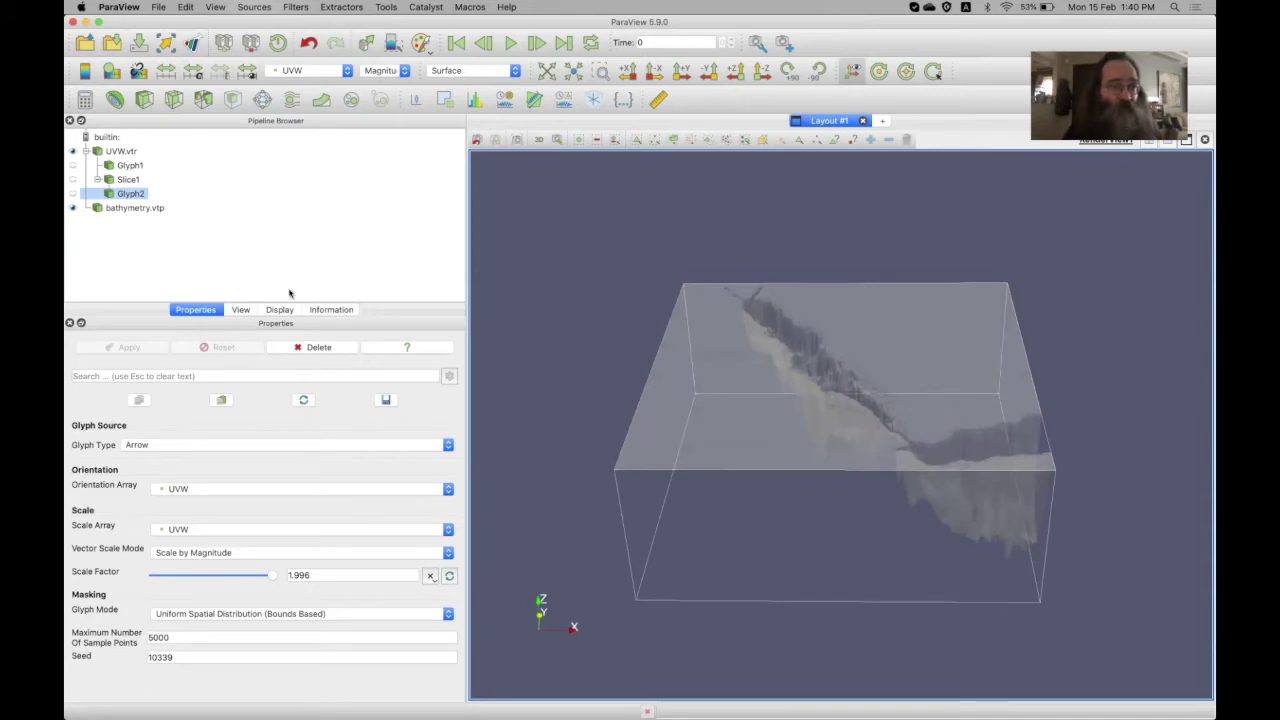
click(139, 209)
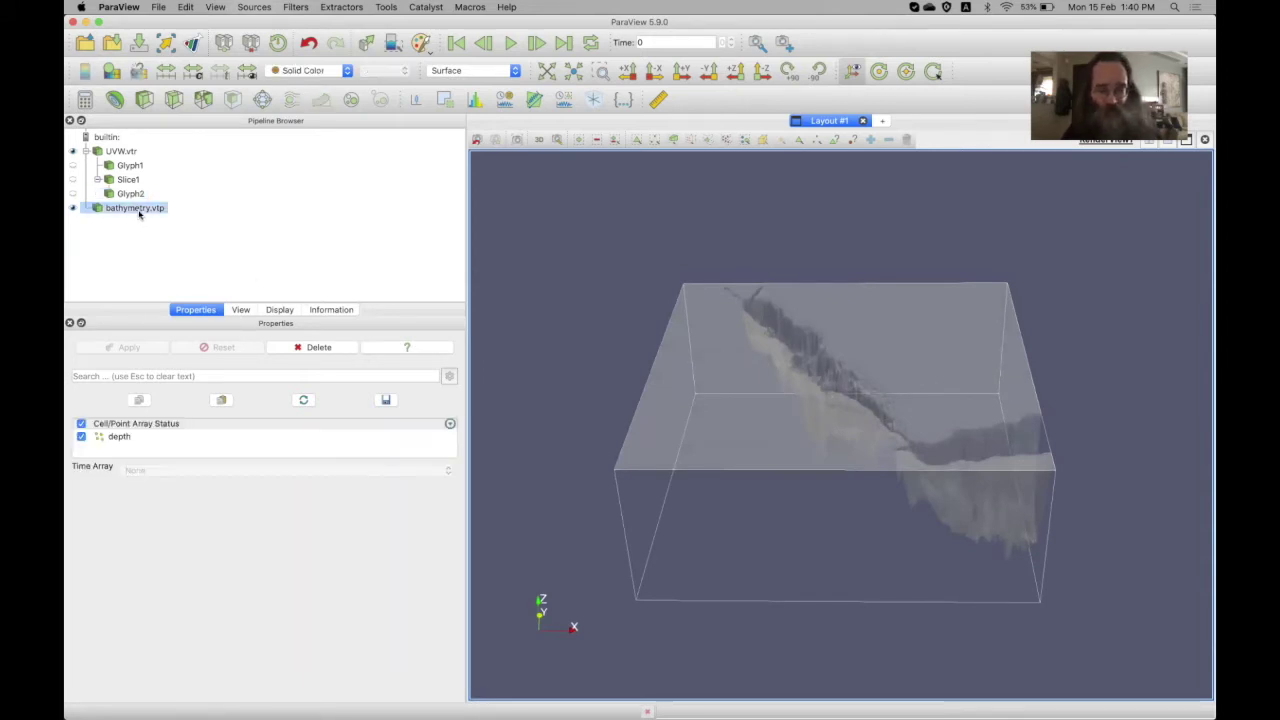
key(ctrl+space)
text(trans)
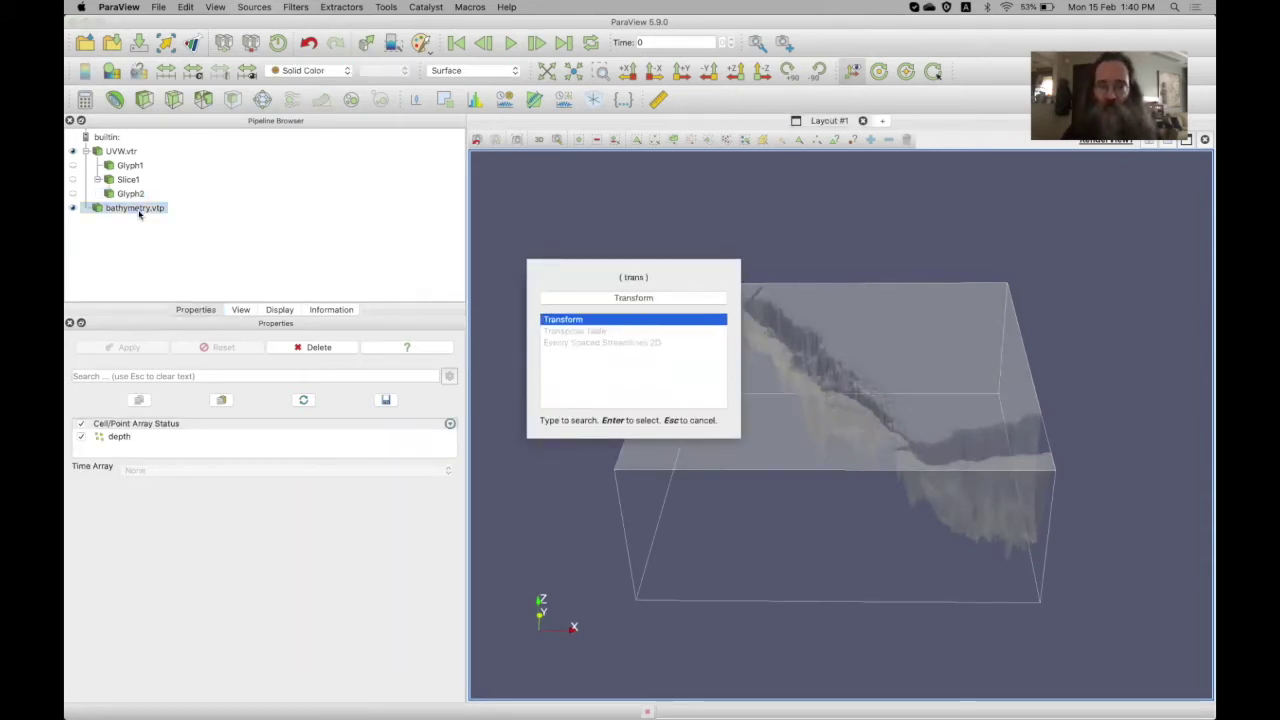
key(Return)
double_click(347, 488)
text(0.1)
key(Return)
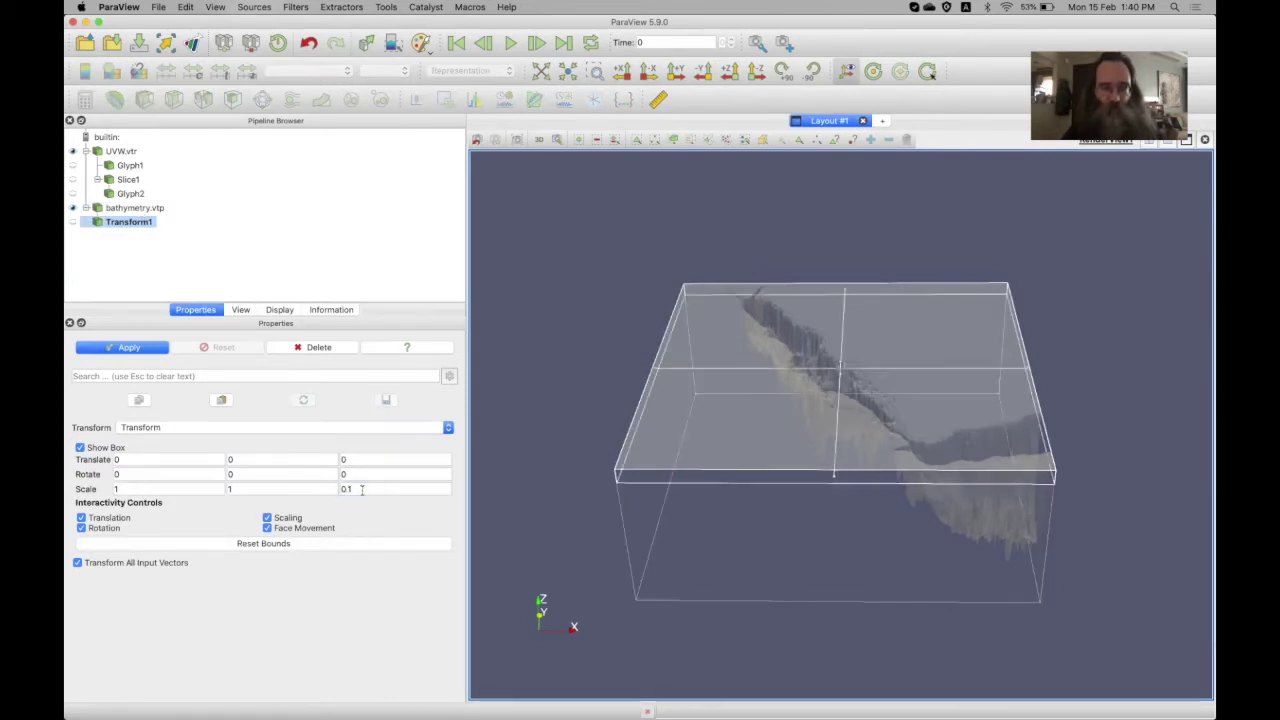
click(152, 349)
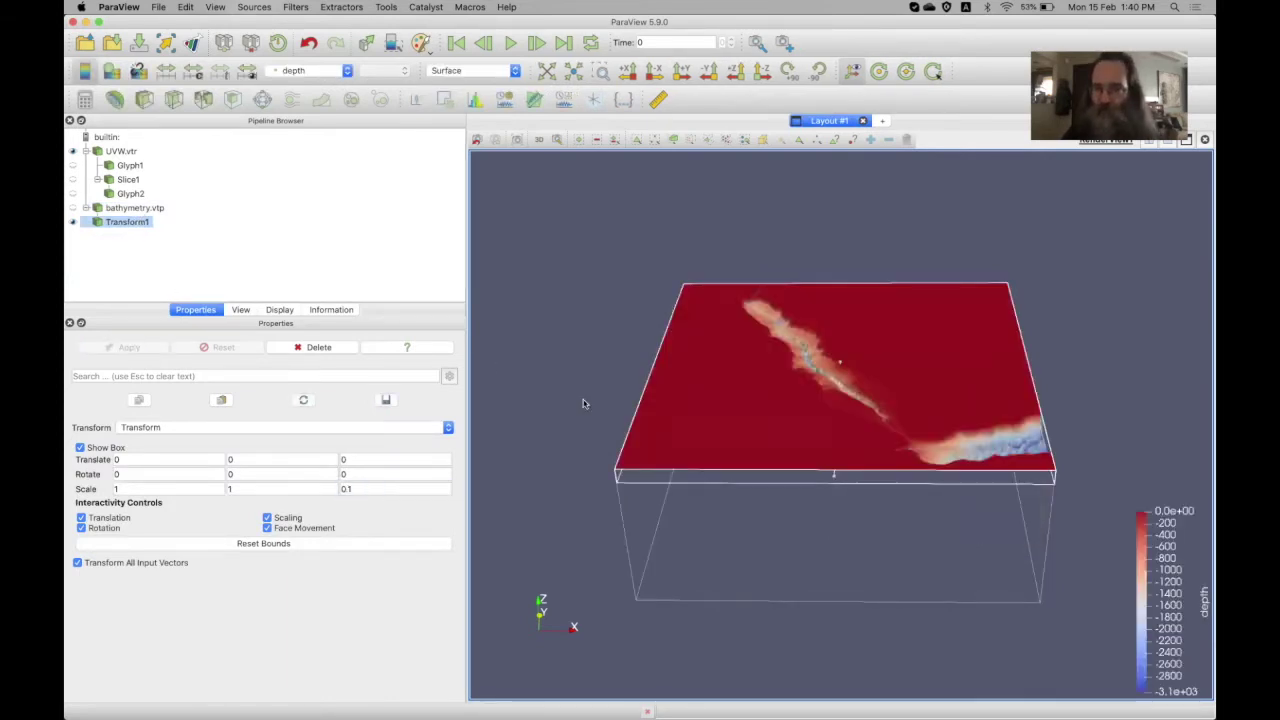
Hide the transform box and examine the flattened bathymetry channel up close and from oblique angles
drag(1090, 458, 883, 427)
scroll(883, 427, up, 3)
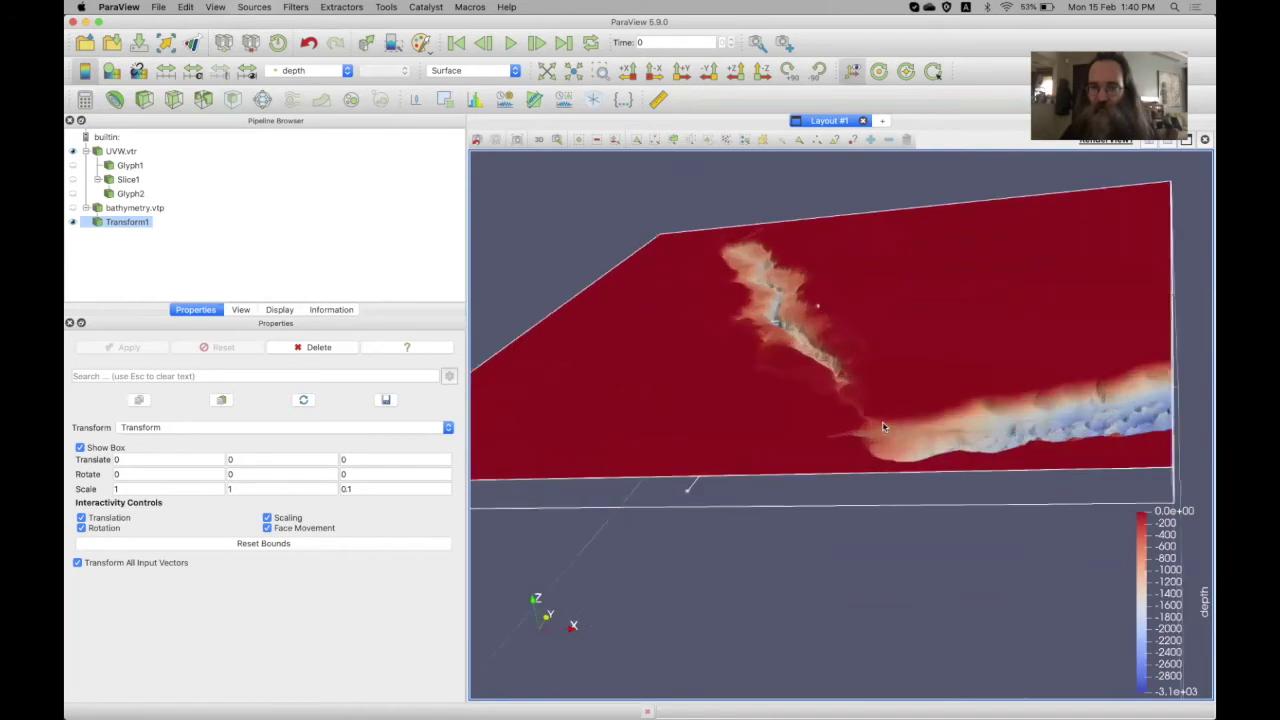
scroll(883, 427, up, 3)
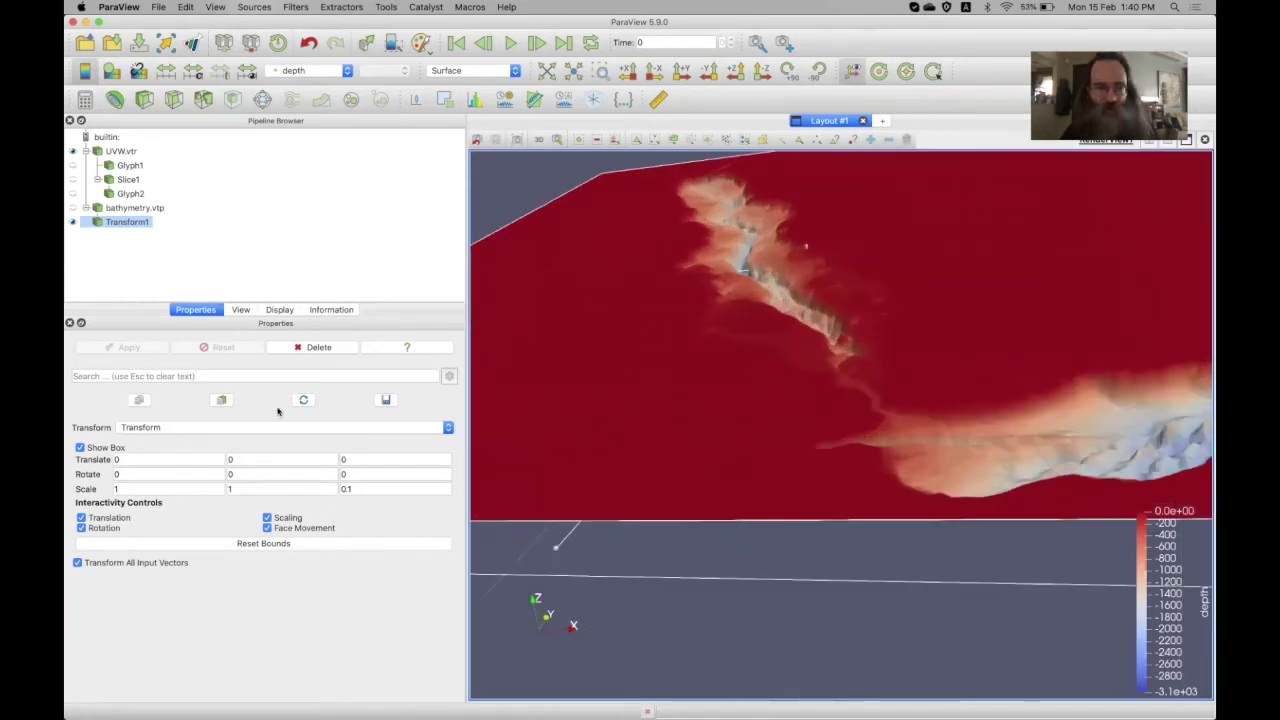
click(97, 452)
mouse_move(900, 323)
mouse_down()
mouse_move(869, 354)
mouse_move(858, 325)
mouse_move(889, 338)
mouse_up()
scroll(888, 338, down, 3)
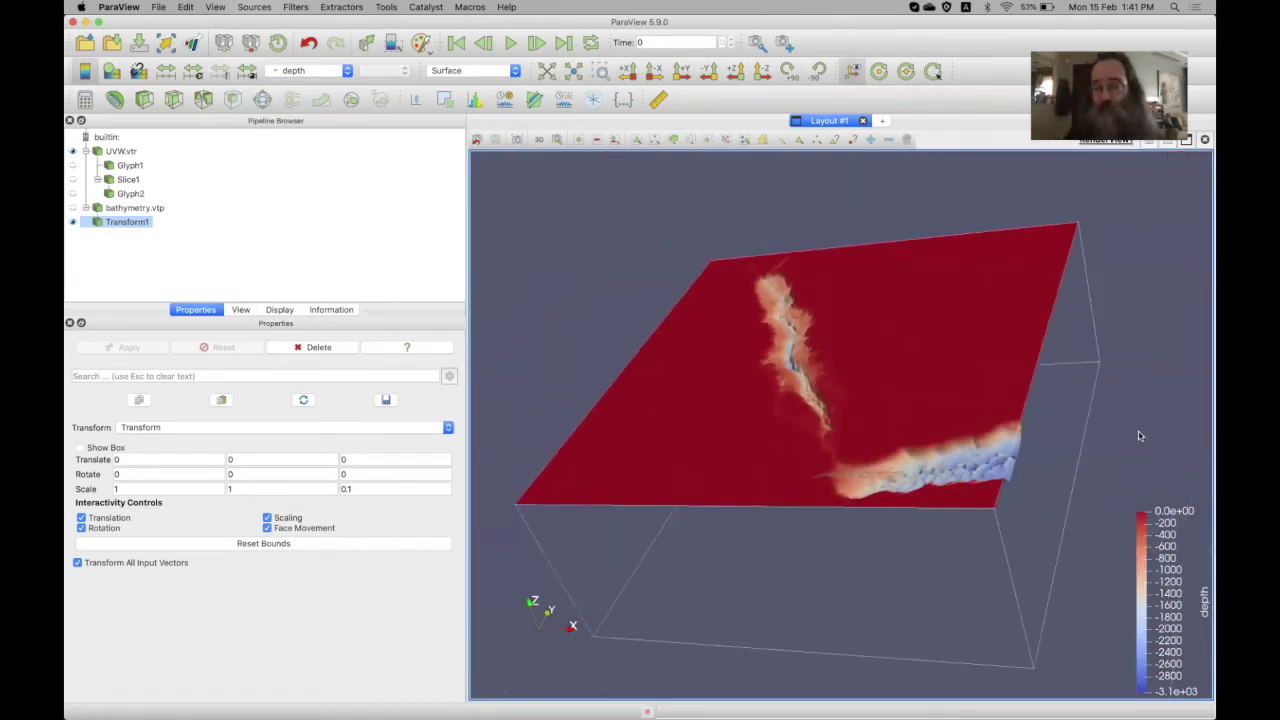
drag(1140, 438, 1147, 450)
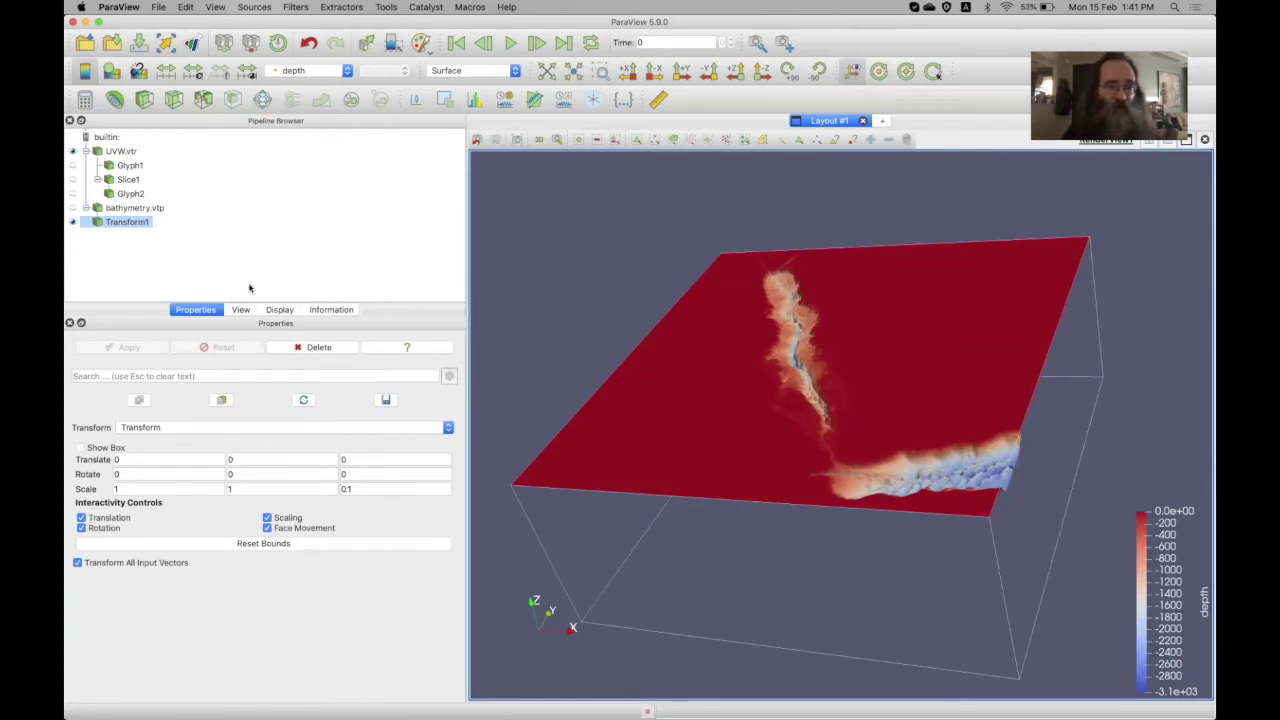
Delete the Transform filter and view the original translucent bathymetry surface from an oblique angle
click(310, 348)
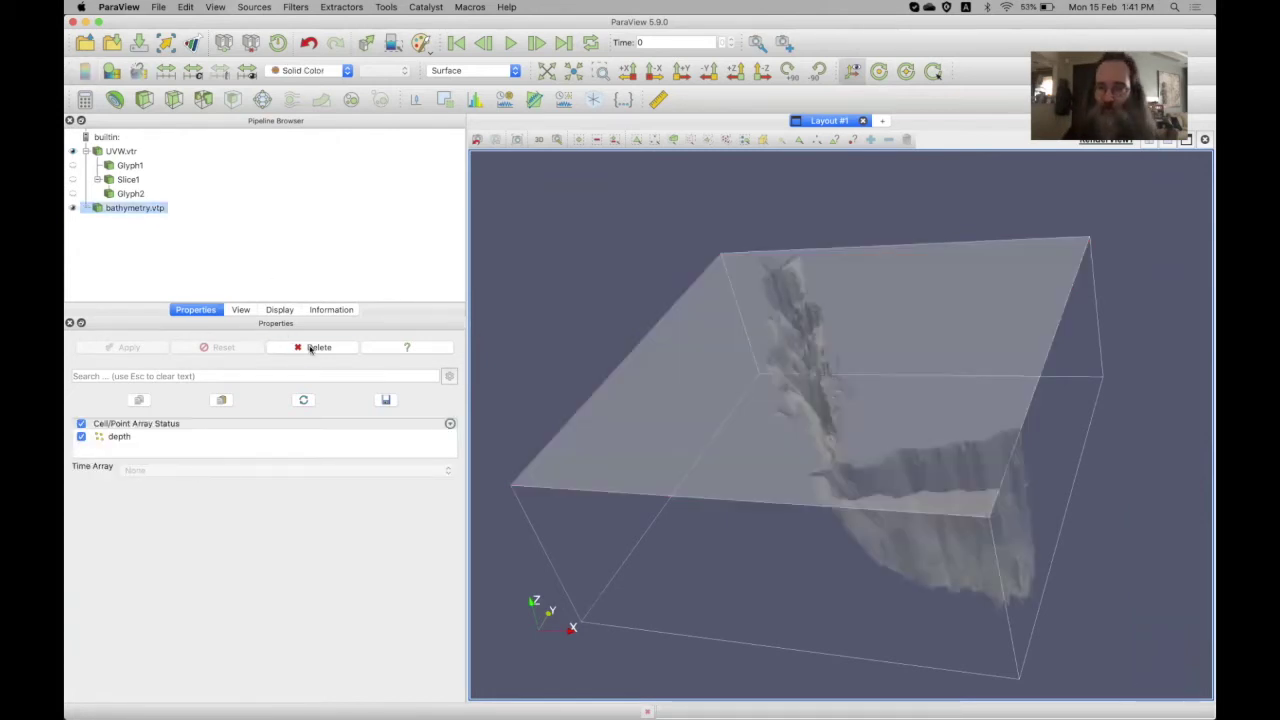
drag(1134, 486, 1194, 477)
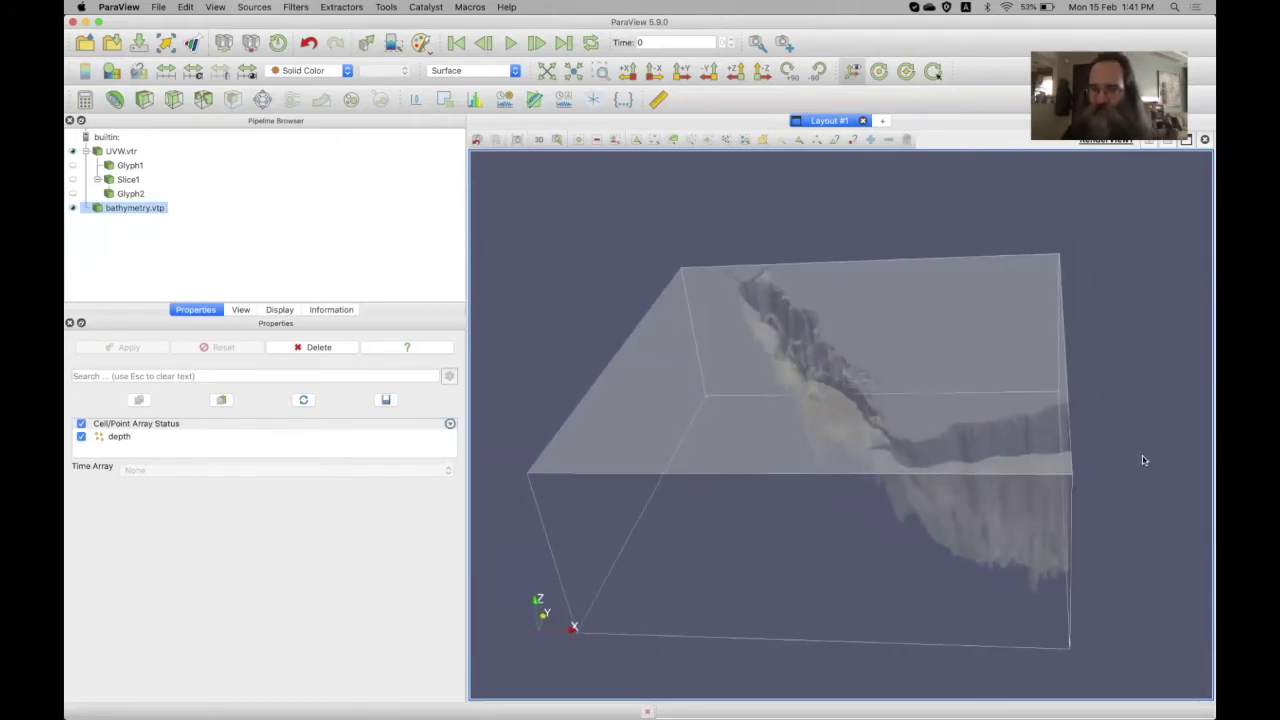
drag(1136, 459, 1146, 460)
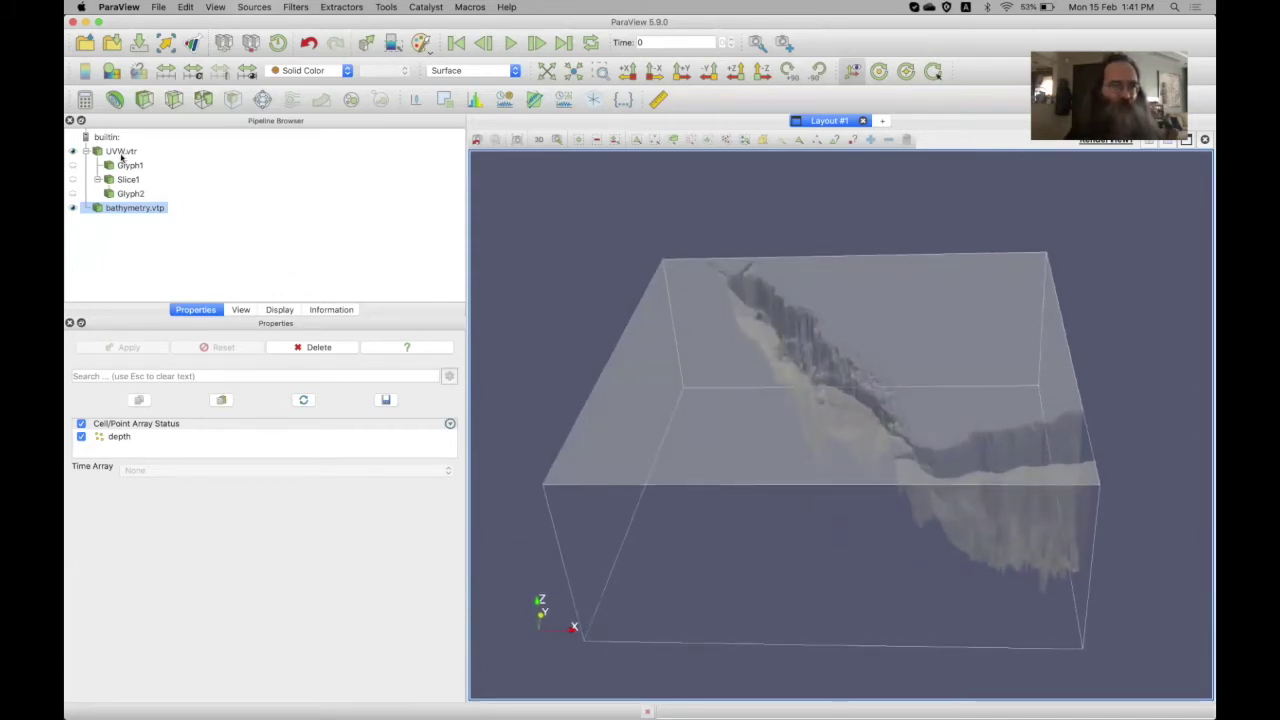
Start a Stream Tracer filter on UVW.vtr, keeping UVW vectors, BOTH integration directions and the Runge-Kutta 4-5 integrator
click(121, 151)
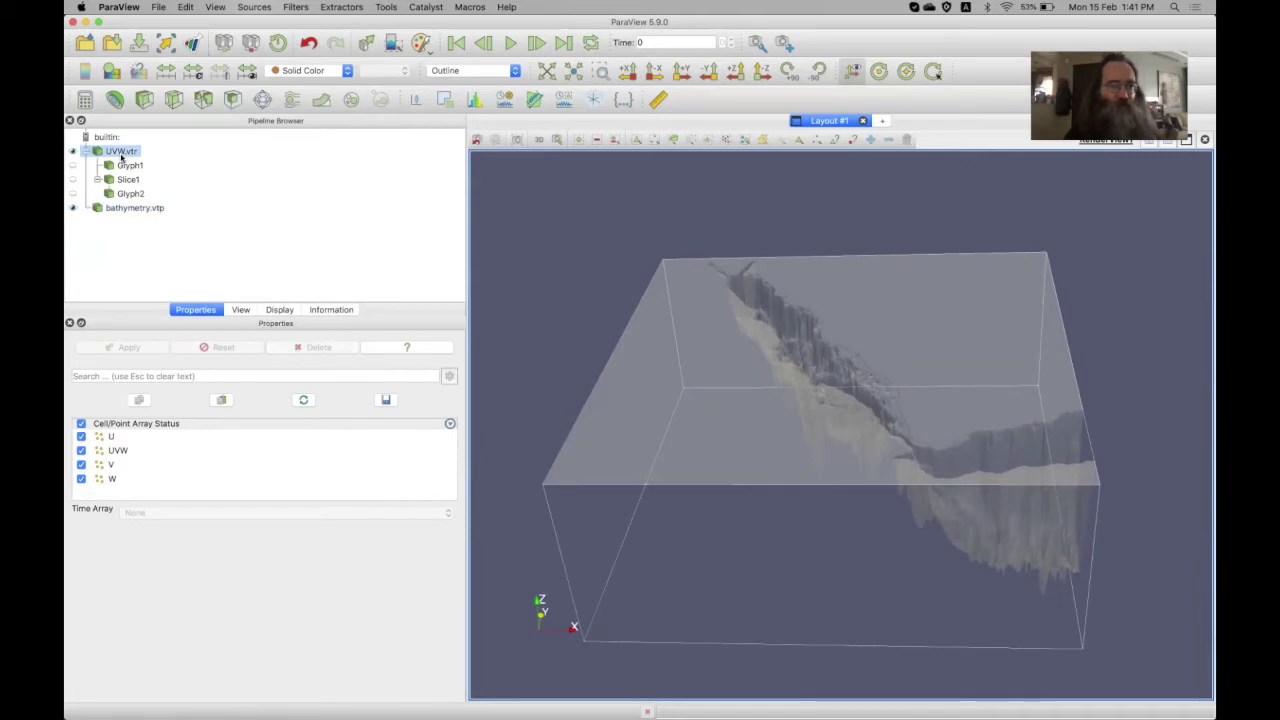
click(291, 100)
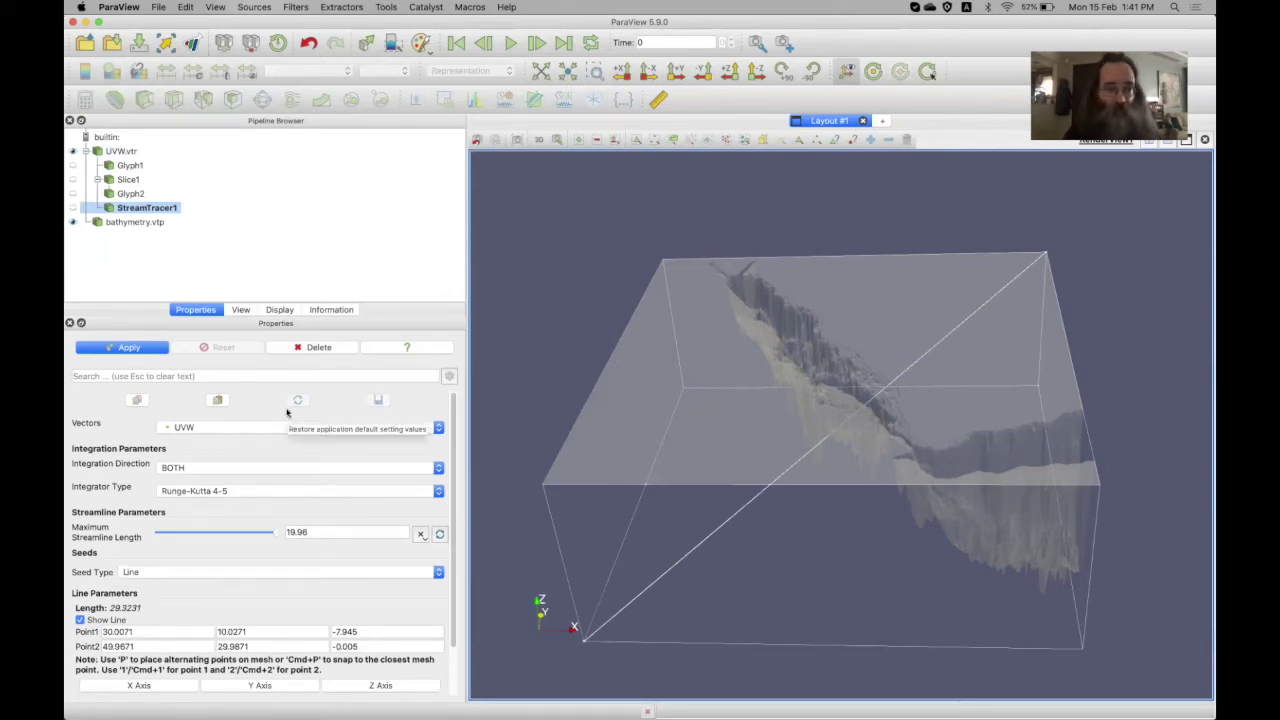
click(206, 428)
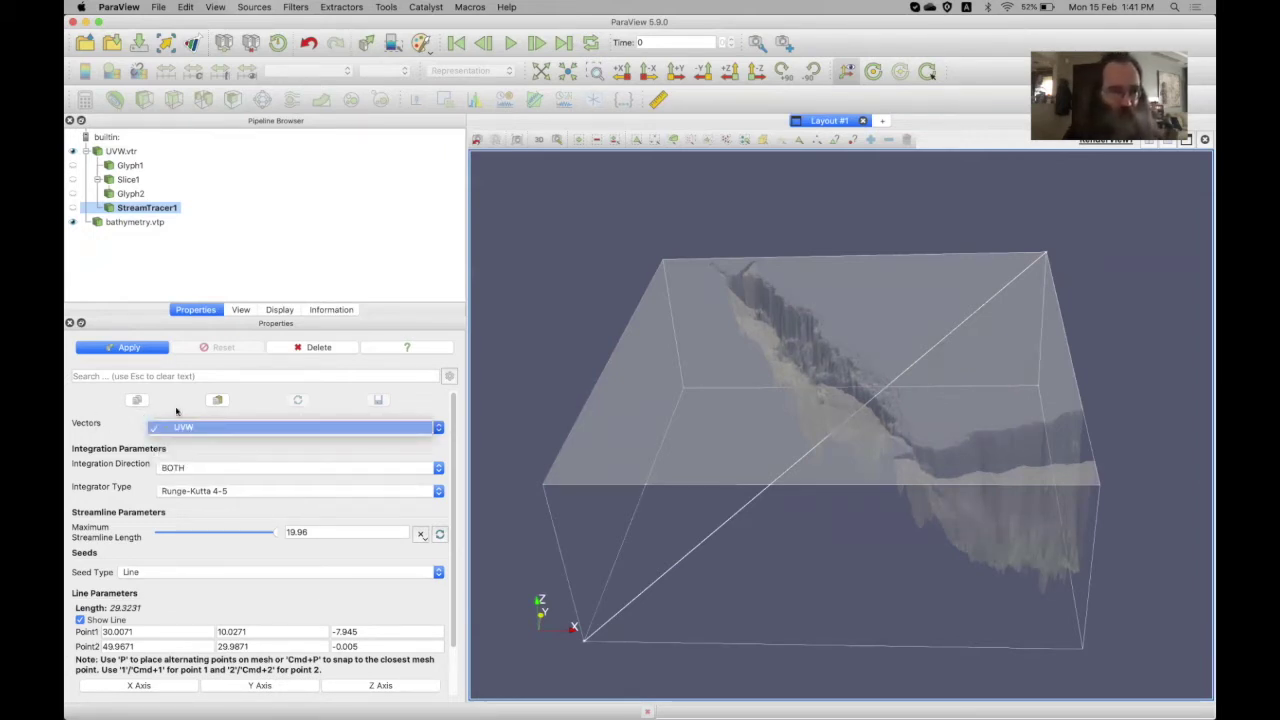
click(176, 411)
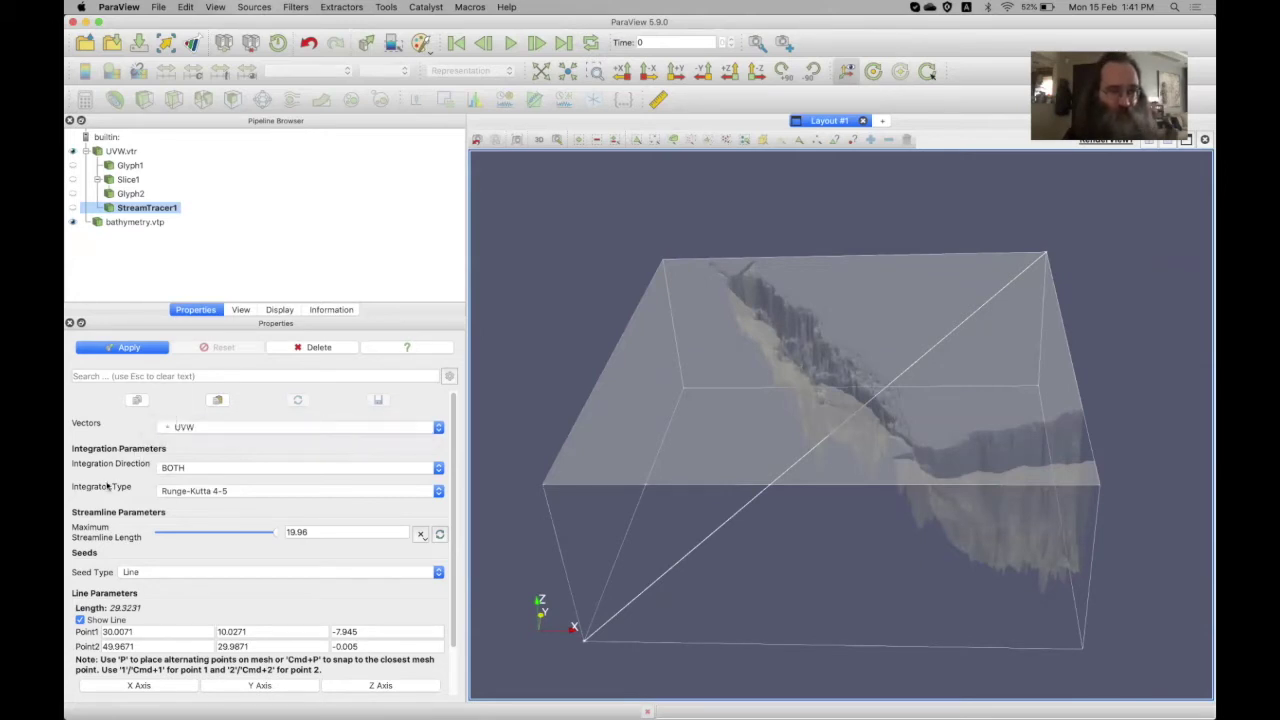
click(182, 470)
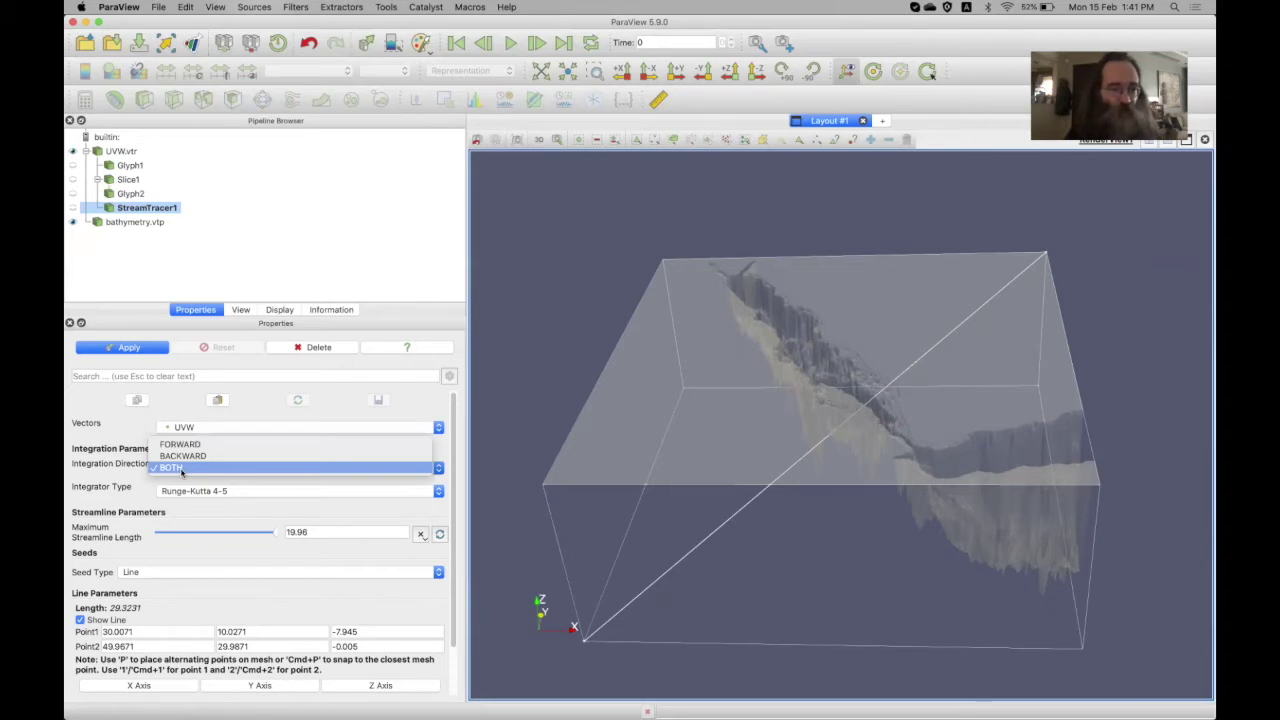
click(135, 487)
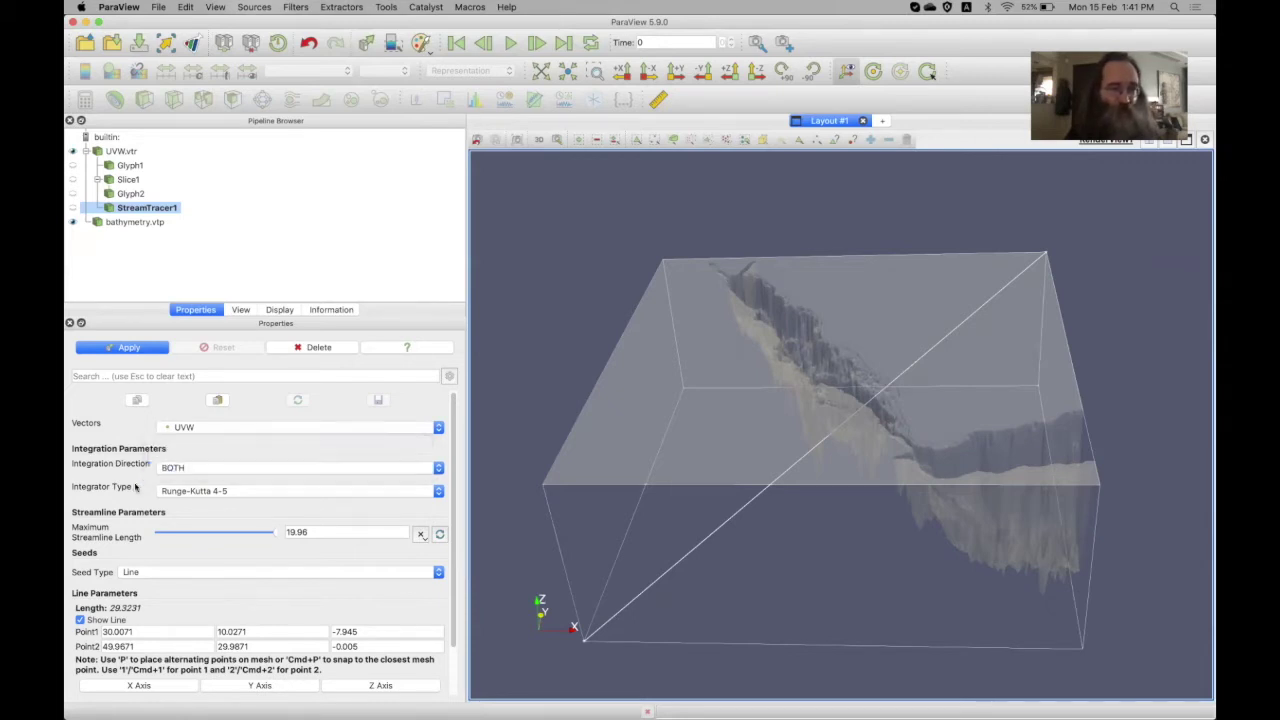
click(203, 492)
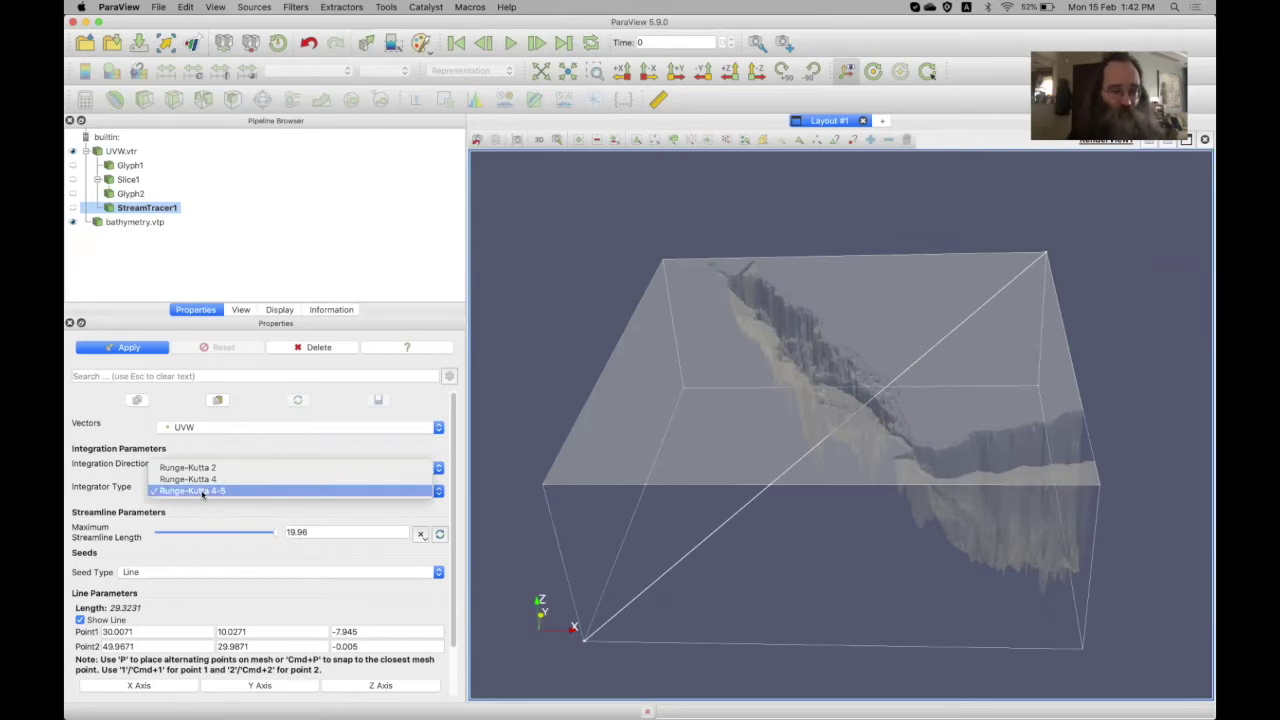
click(129, 505)
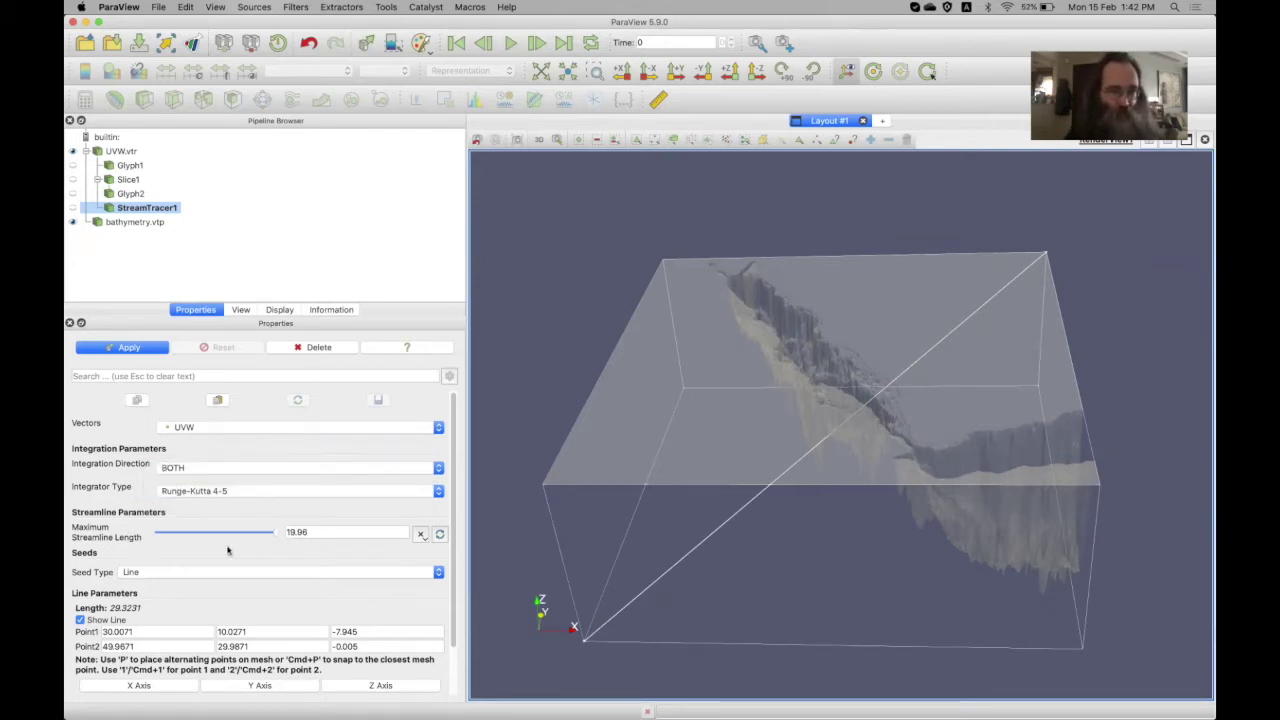
Try the Point Cloud seed type, inspect its sphere with bathymetry.vtp temporarily hidden, and return to the Line seed type
scroll(207, 543, down, 2)
scroll(207, 543, down, 1)
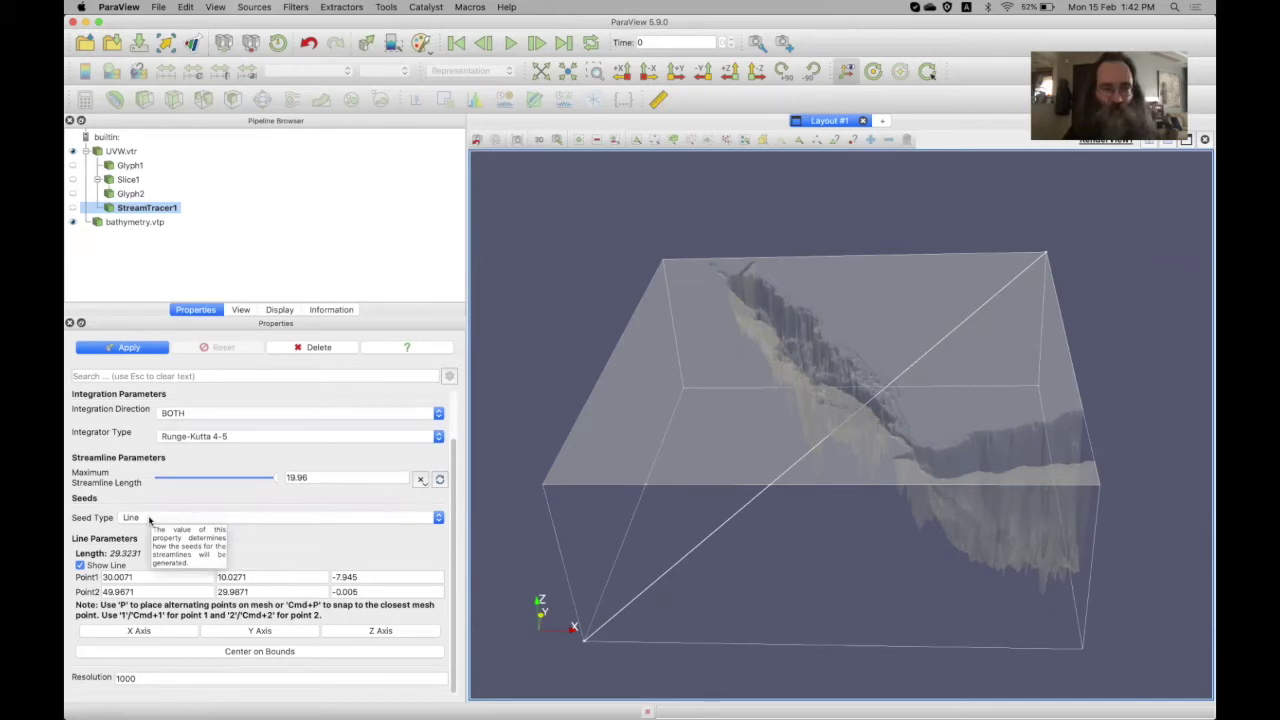
click(193, 518)
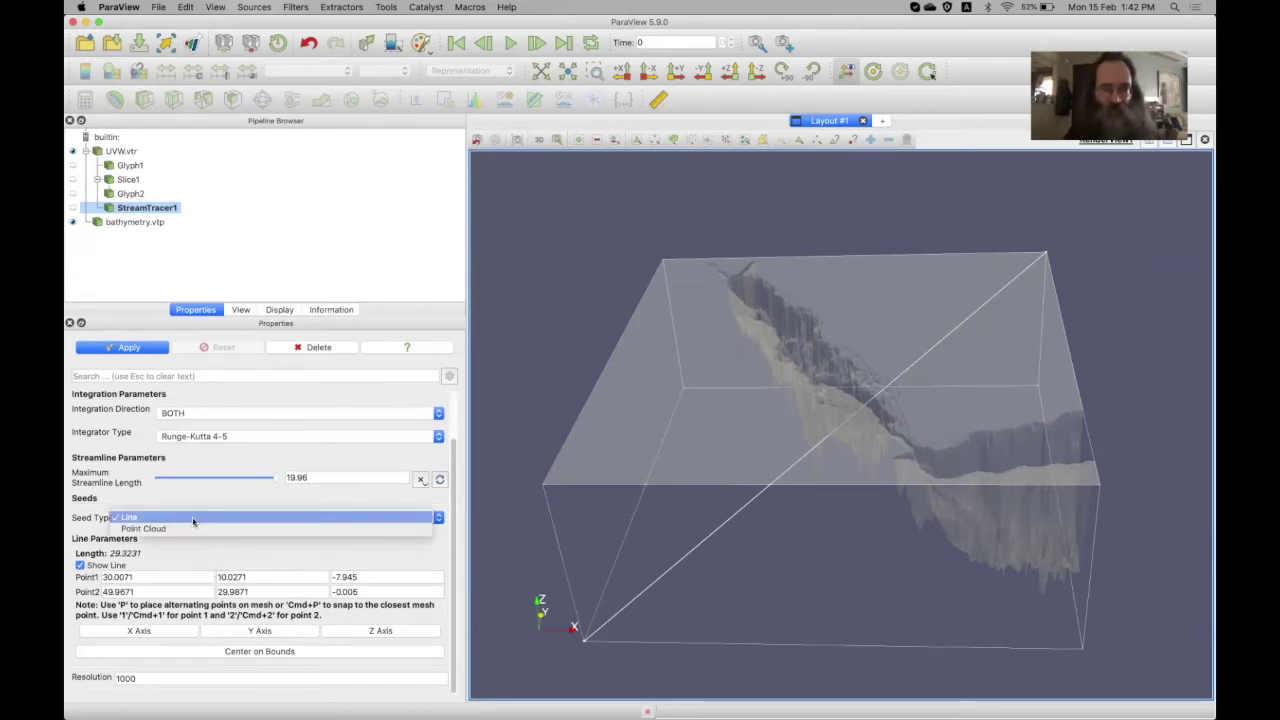
click(201, 515)
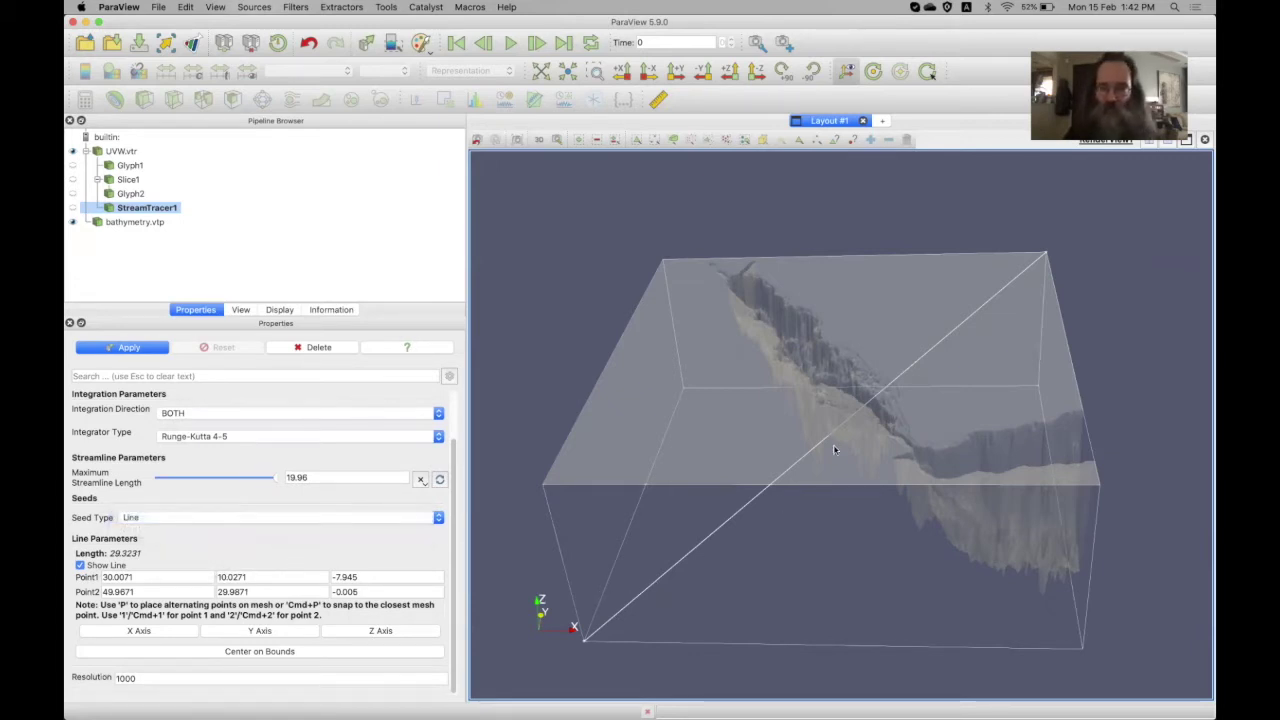
click(187, 518)
click(182, 528)
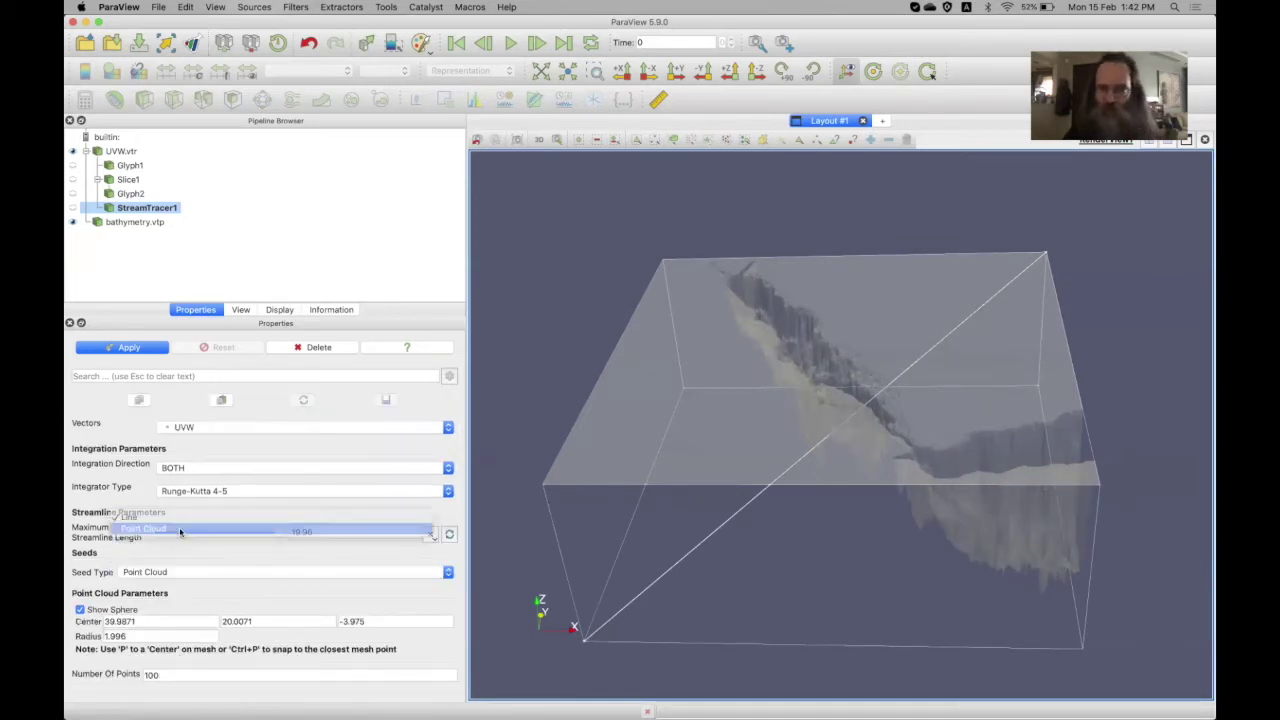
click(73, 222)
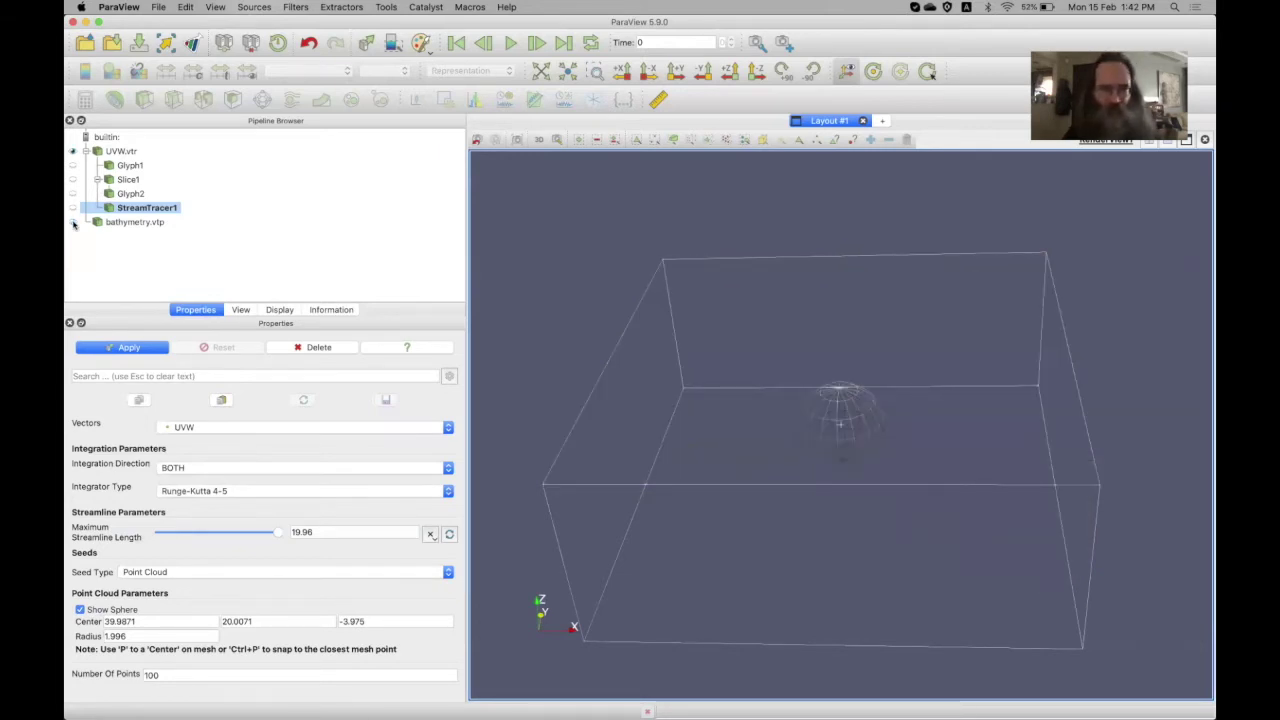
click(73, 223)
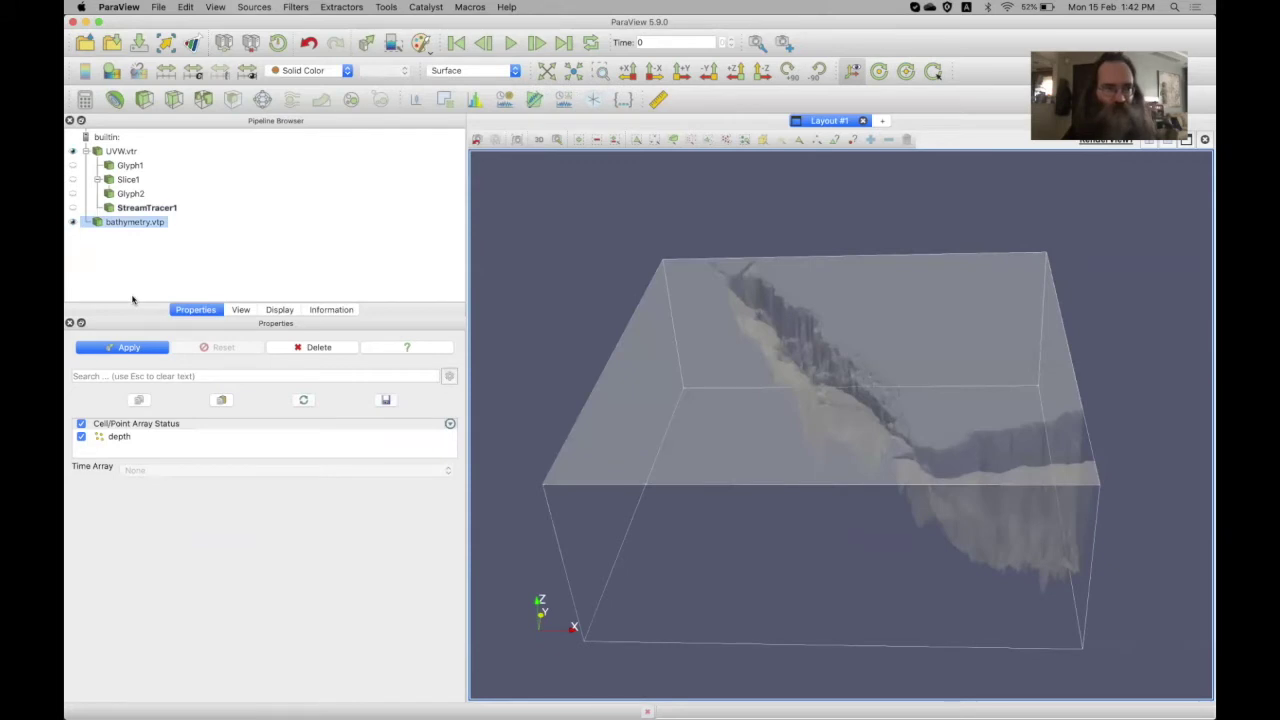
click(148, 208)
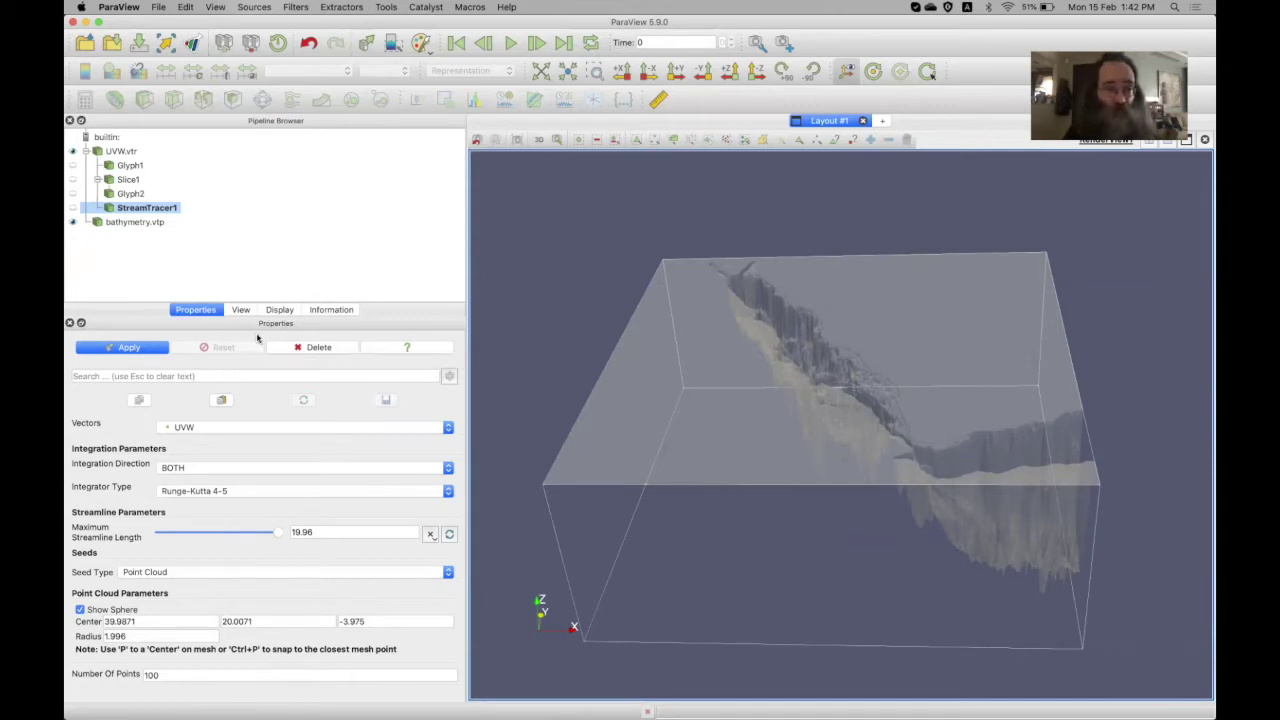
click(170, 571)
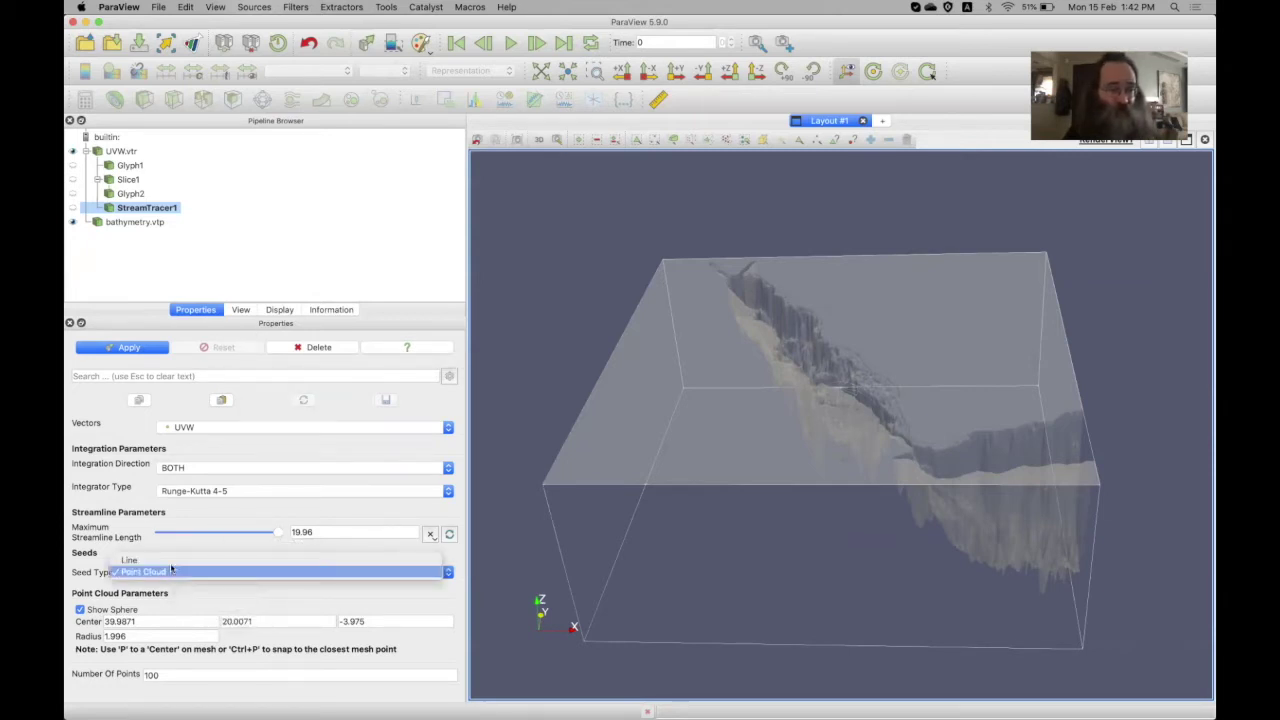
click(170, 561)
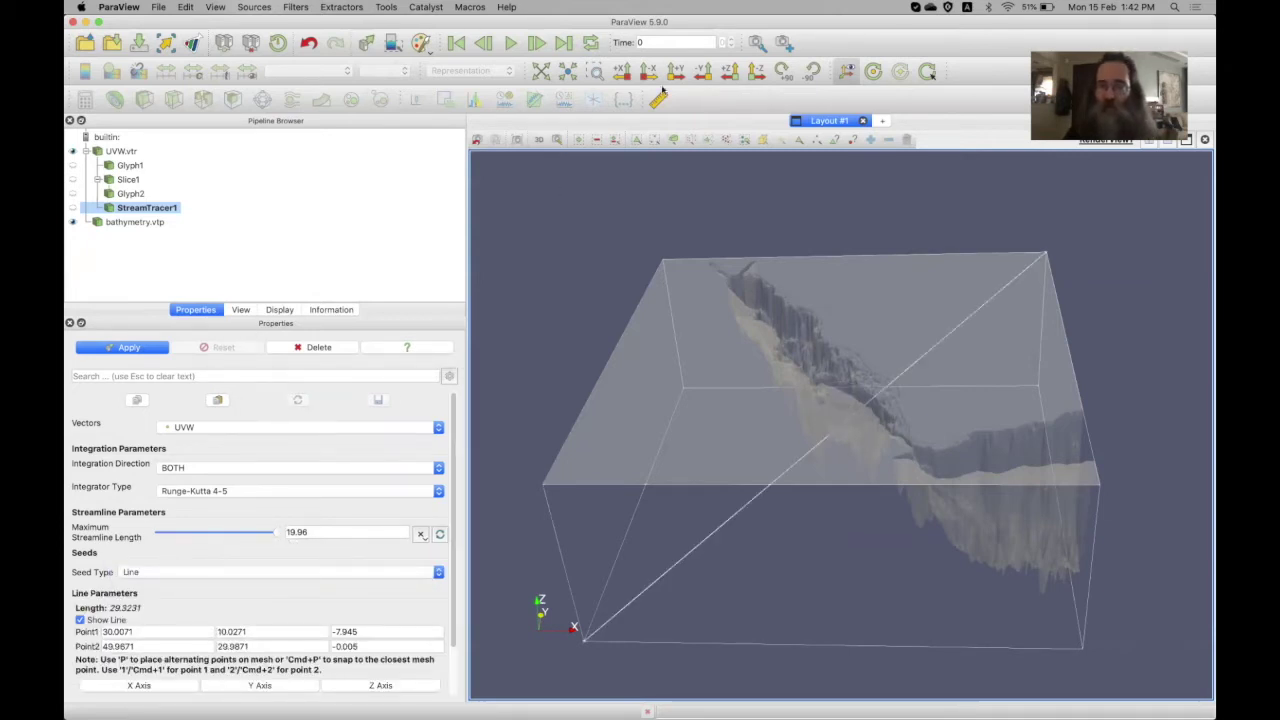
Look along -Z and lay the seed line along the channel, from about X 33.9, Y 28.3 to about X 44.4, Y 10.9
click(756, 71)
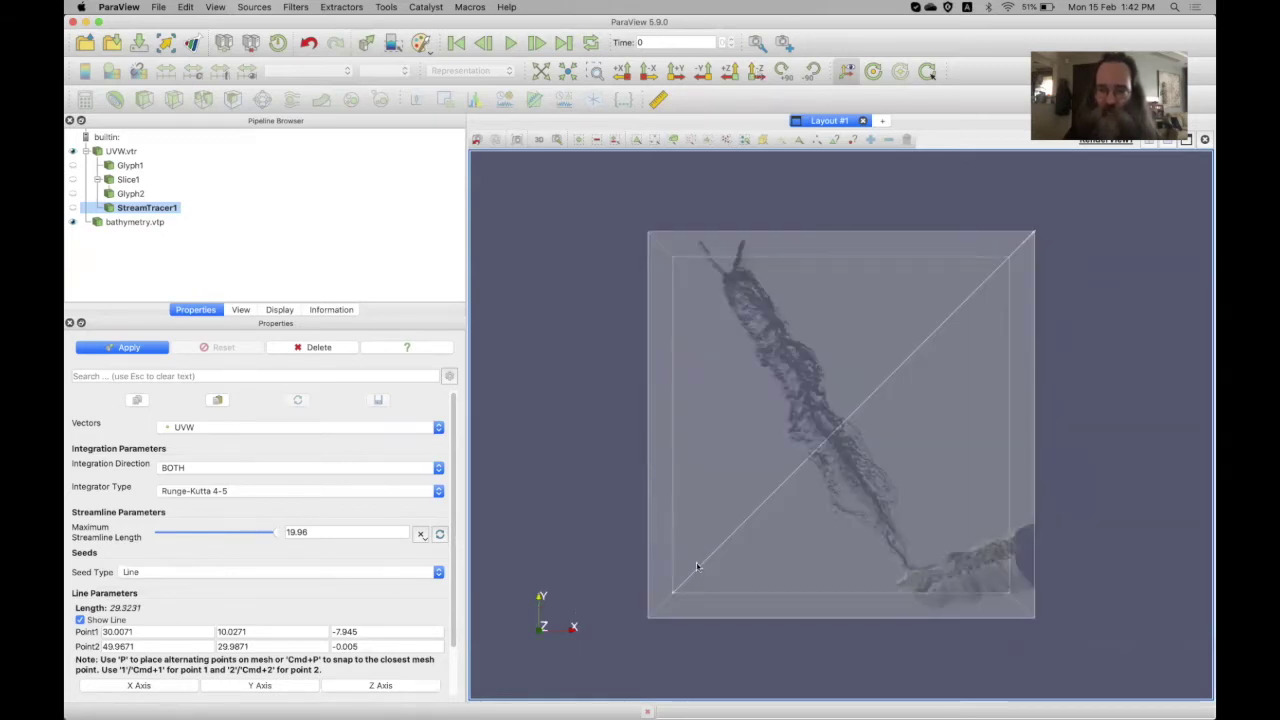
key(p)
key(p)
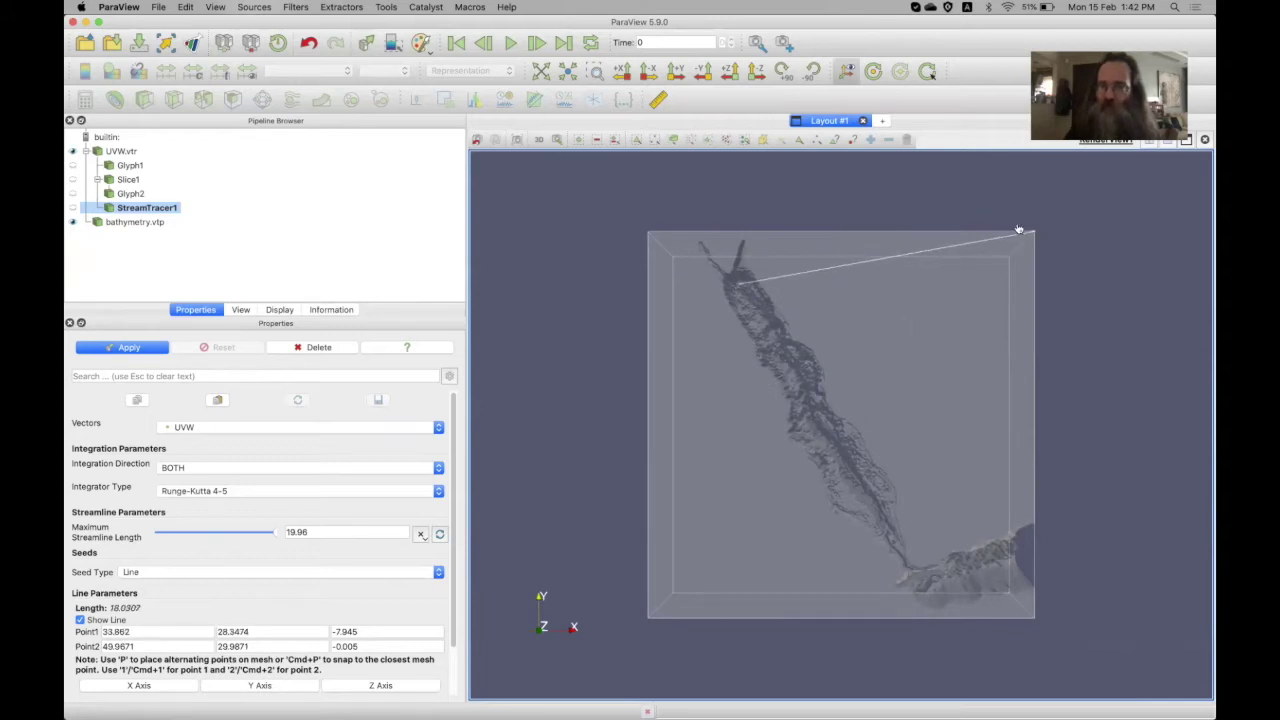
drag(1036, 235, 928, 603)
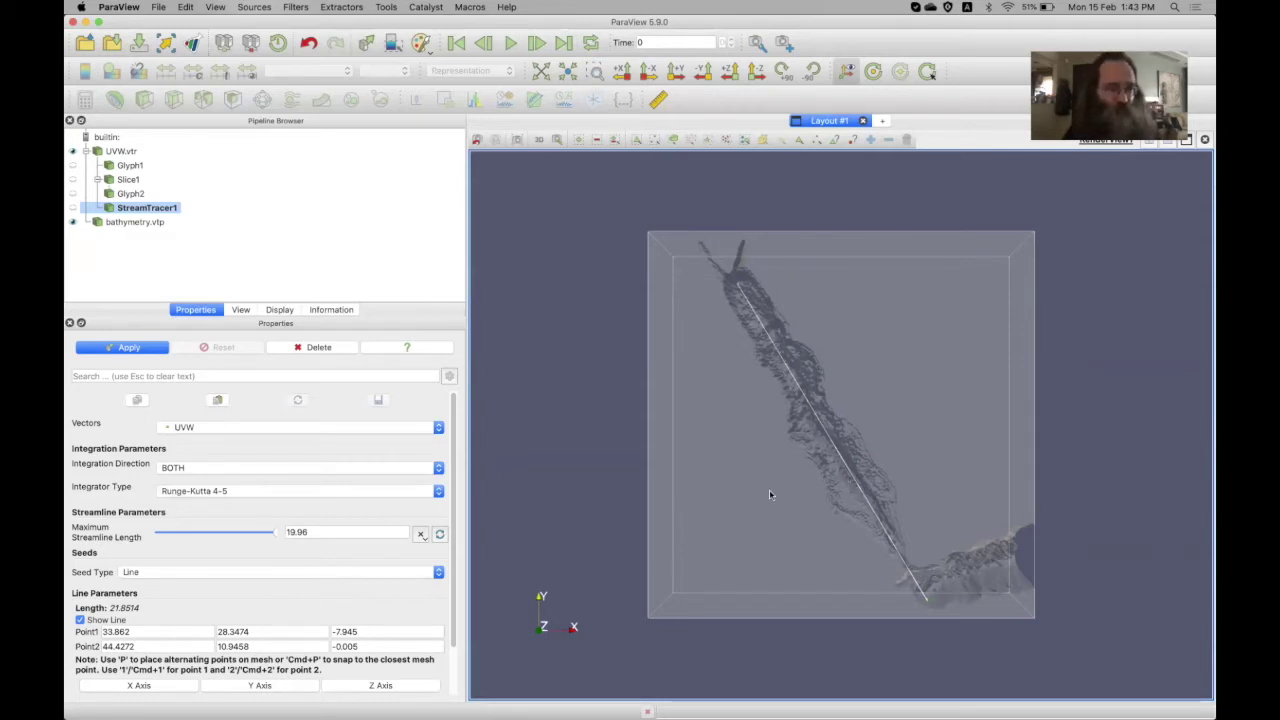
Set the seed line's first point to Z -0.005 and move it along the channel to about X 34.7, Y 27.2
click(378, 631)
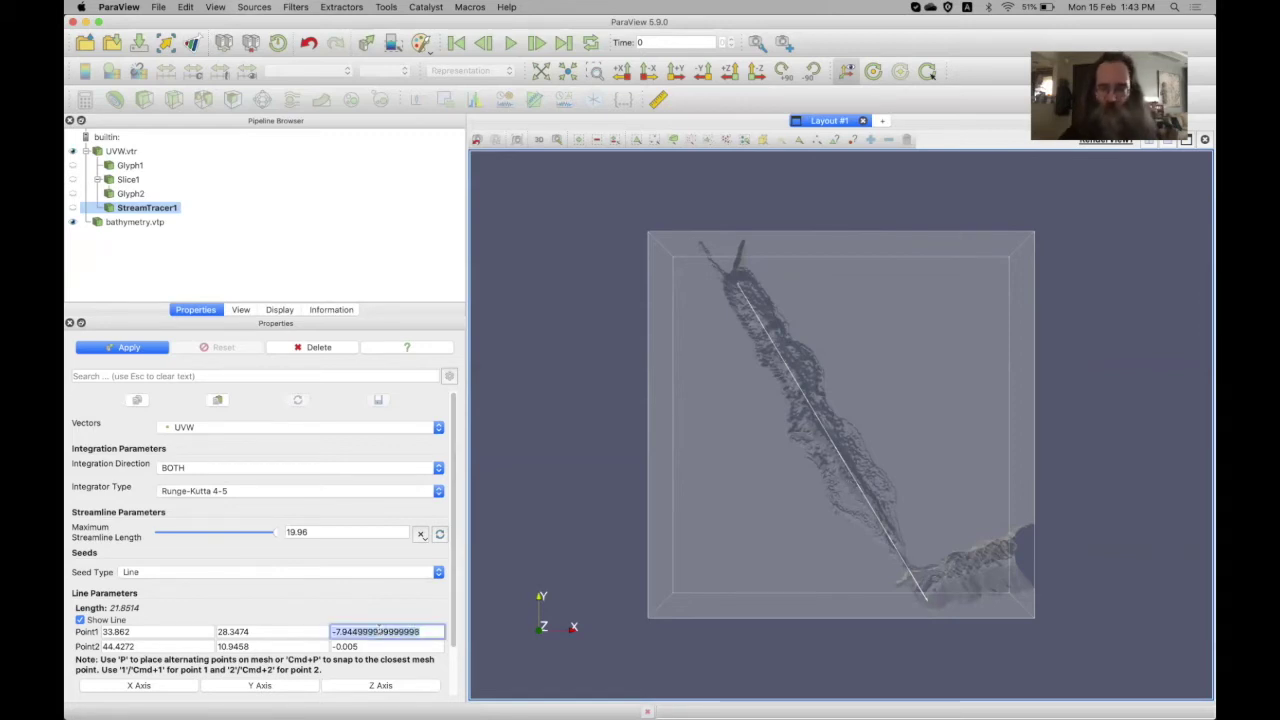
key(BackSpace)
text(-0.00)
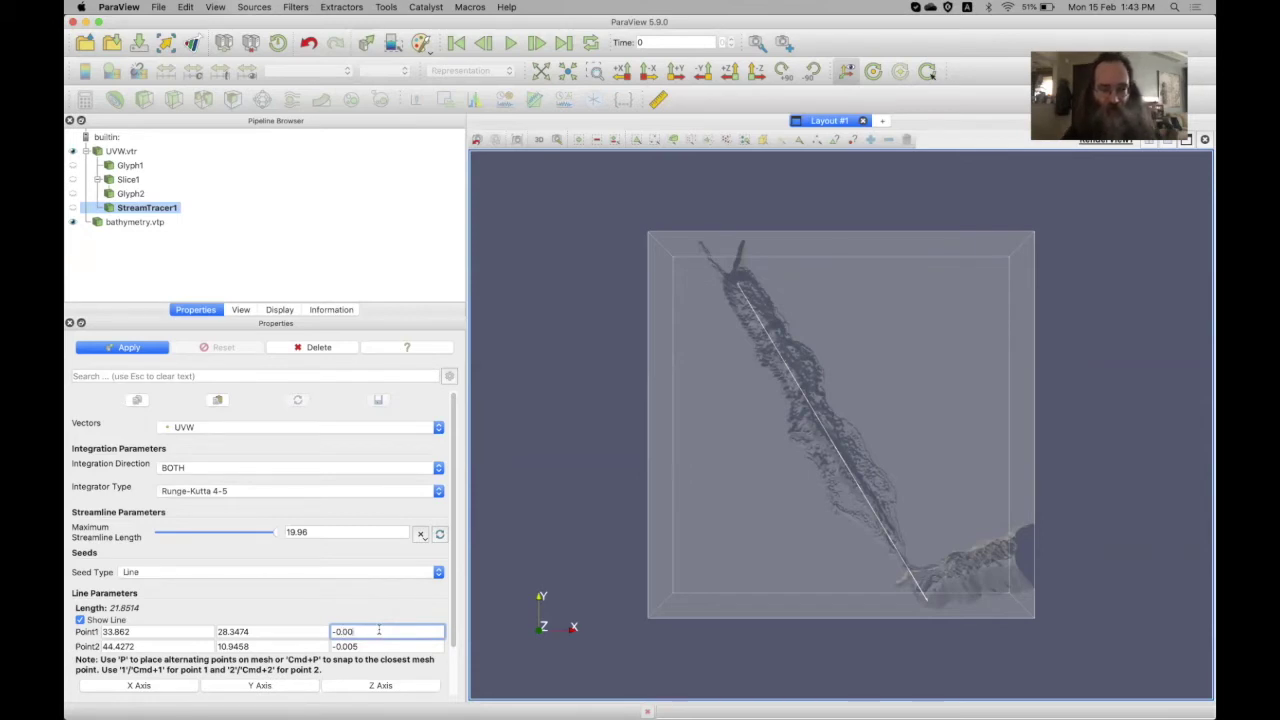
text(5)
key(Tab)
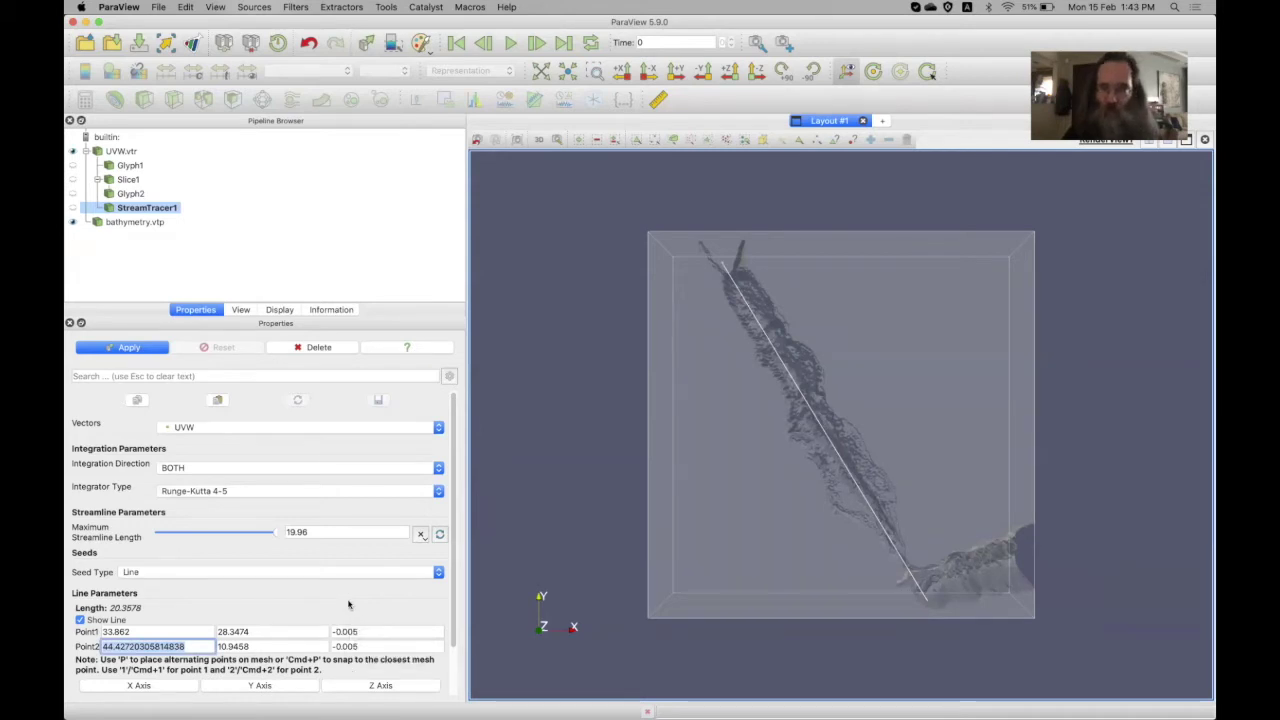
click(678, 276)
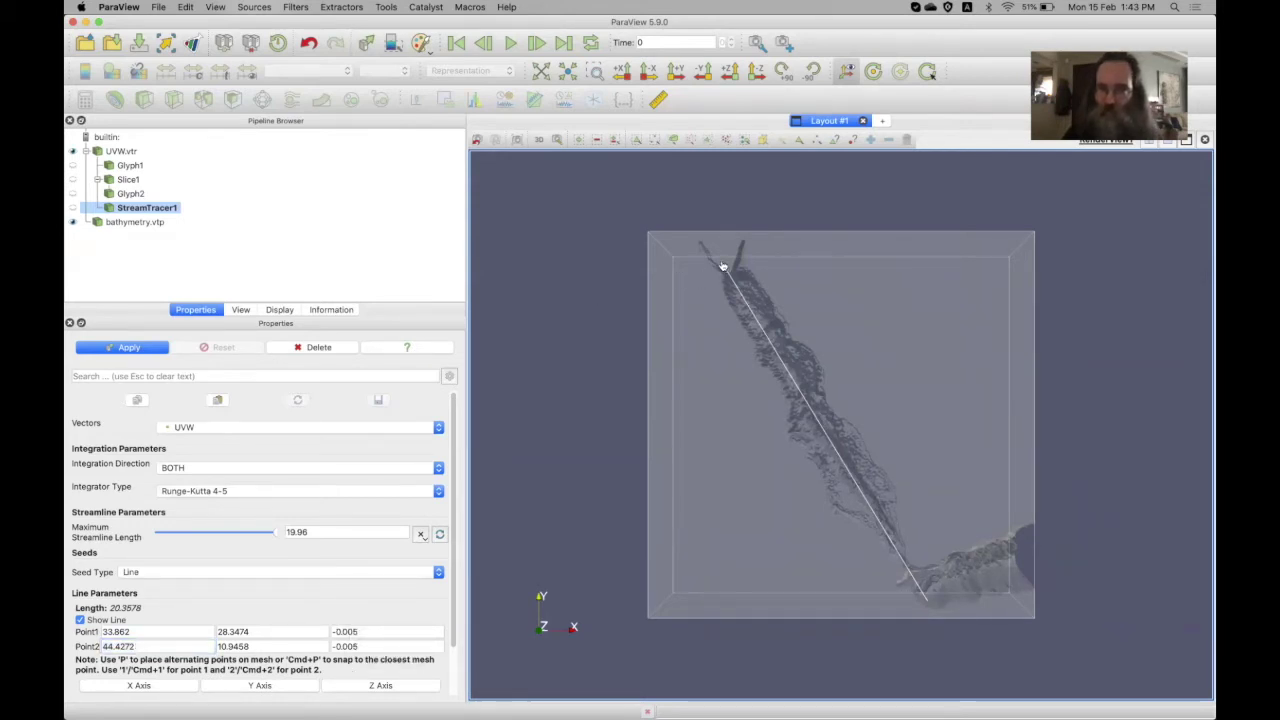
drag(724, 266, 739, 289)
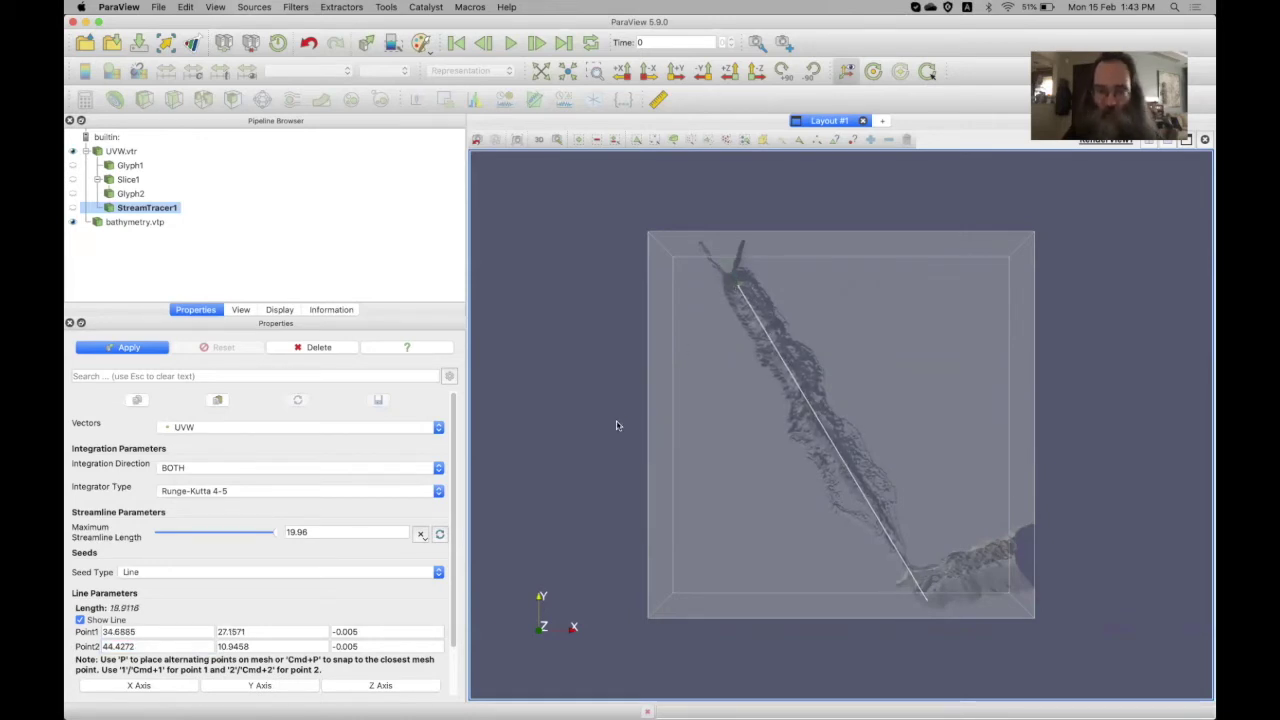
Set the seed line resolution to 10, apply the Stream Tracer, and check the output's data statistics
scroll(320, 572, down, 2)
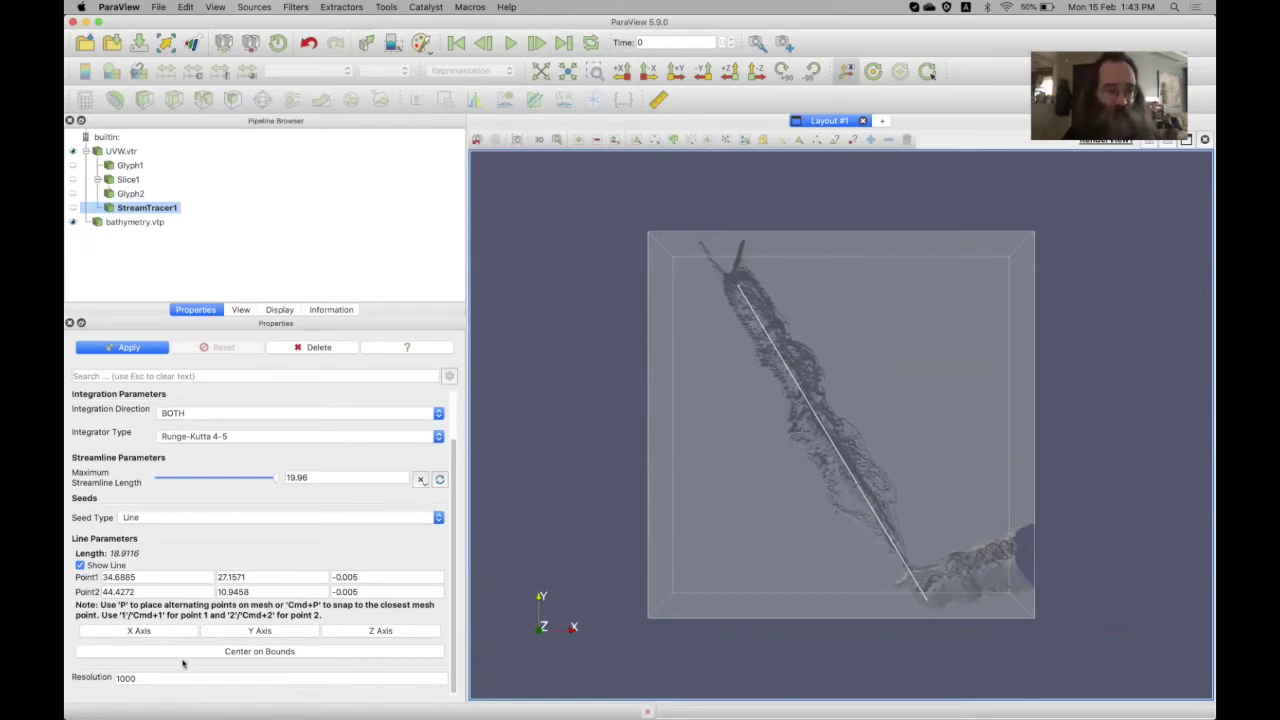
double_click(158, 678)
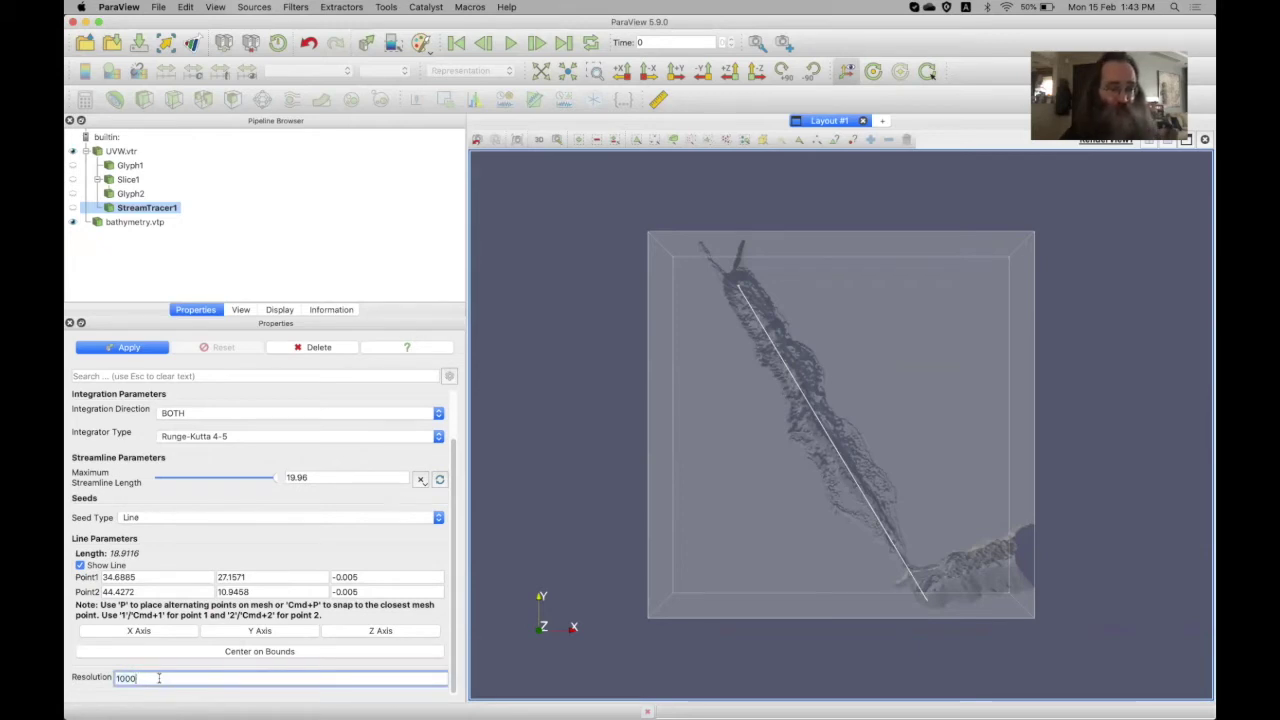
key(Return)
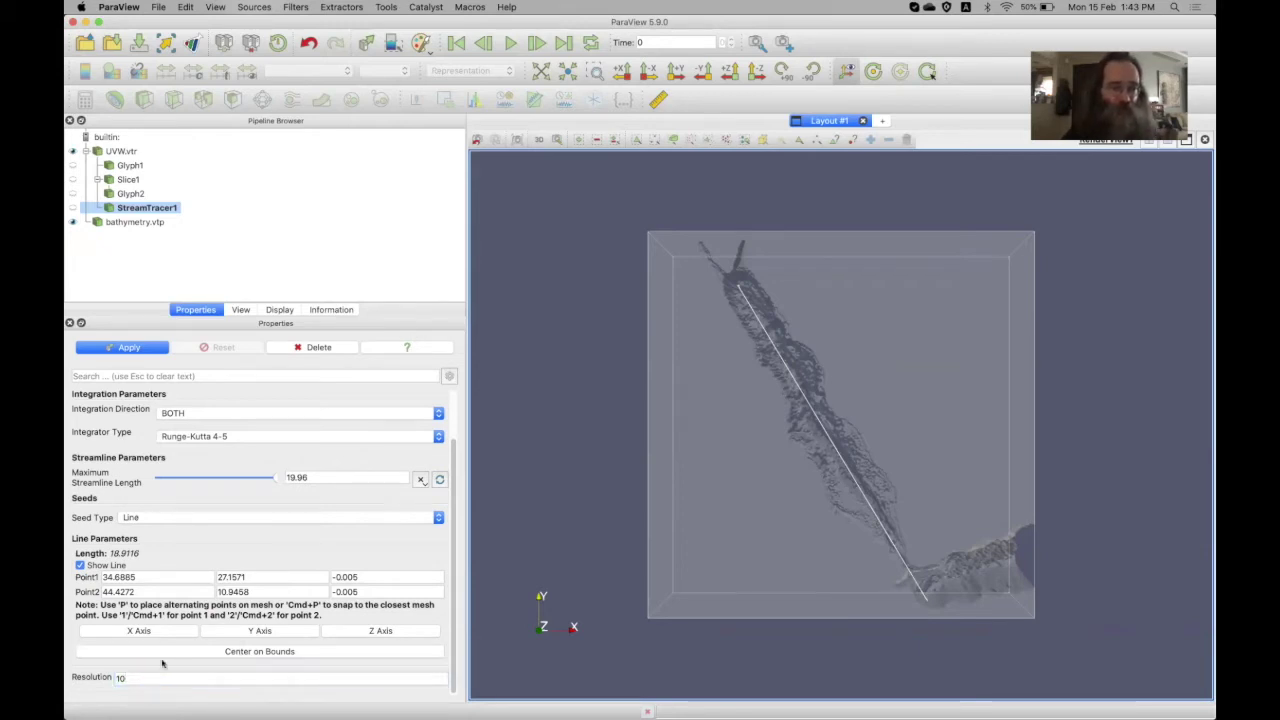
click(132, 348)
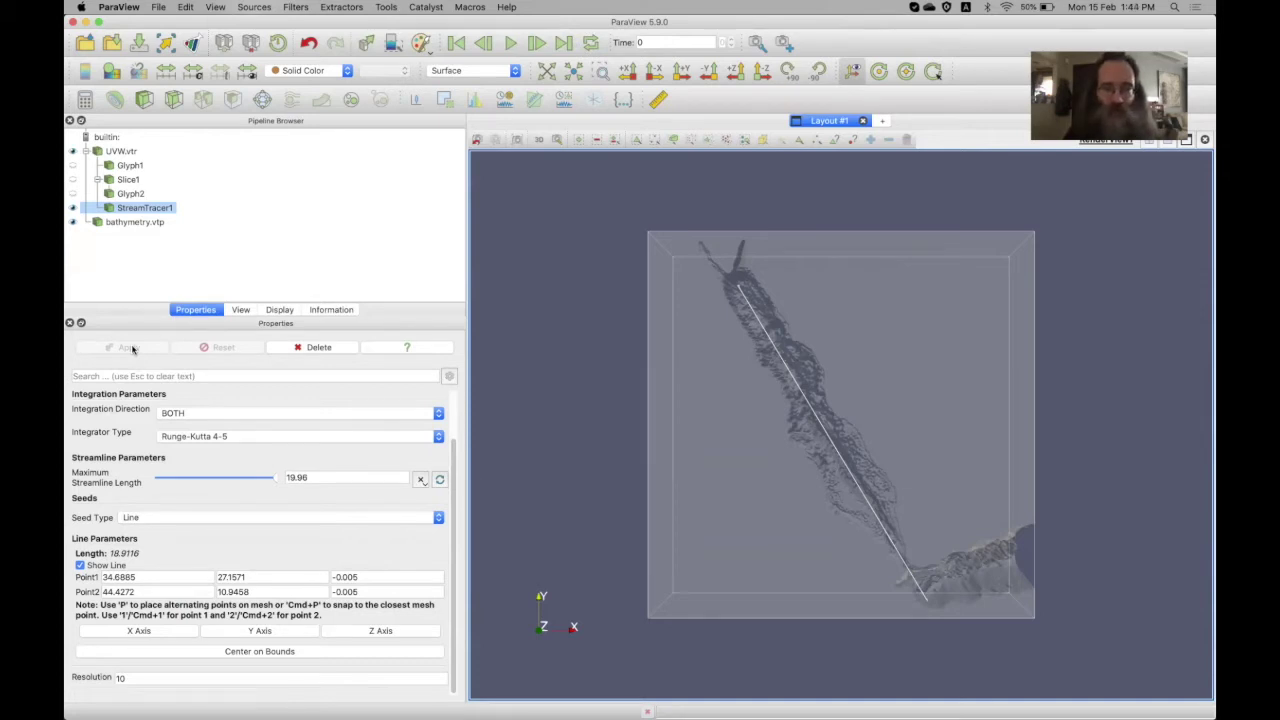
click(333, 310)
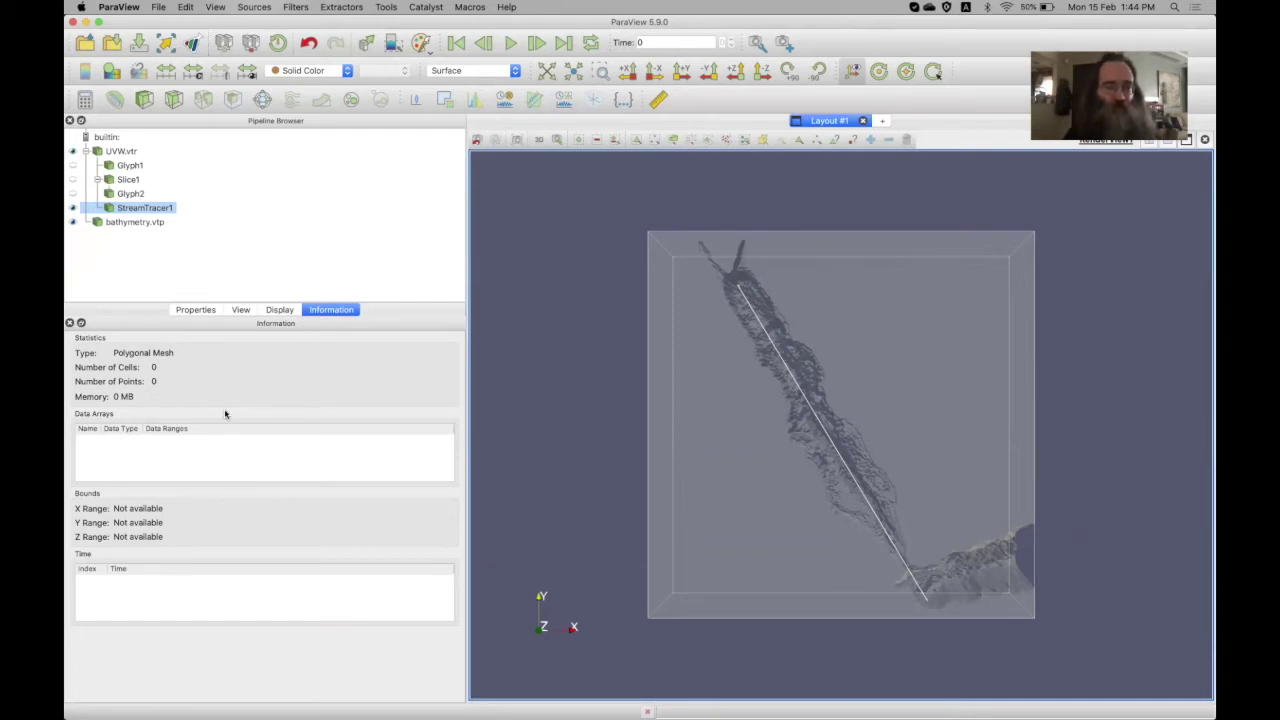
click(203, 311)
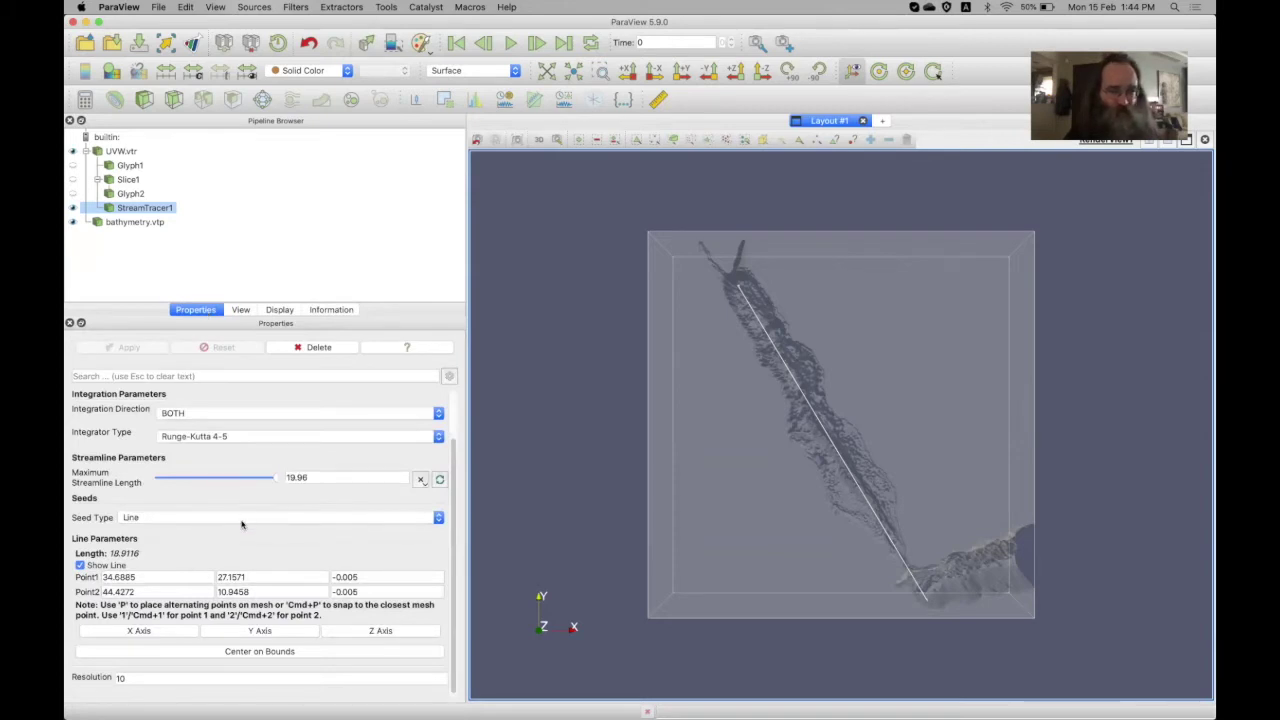
Set the Z coordinate of both seed line points to -0.0051 and recompute the streamlines
double_click(381, 578)
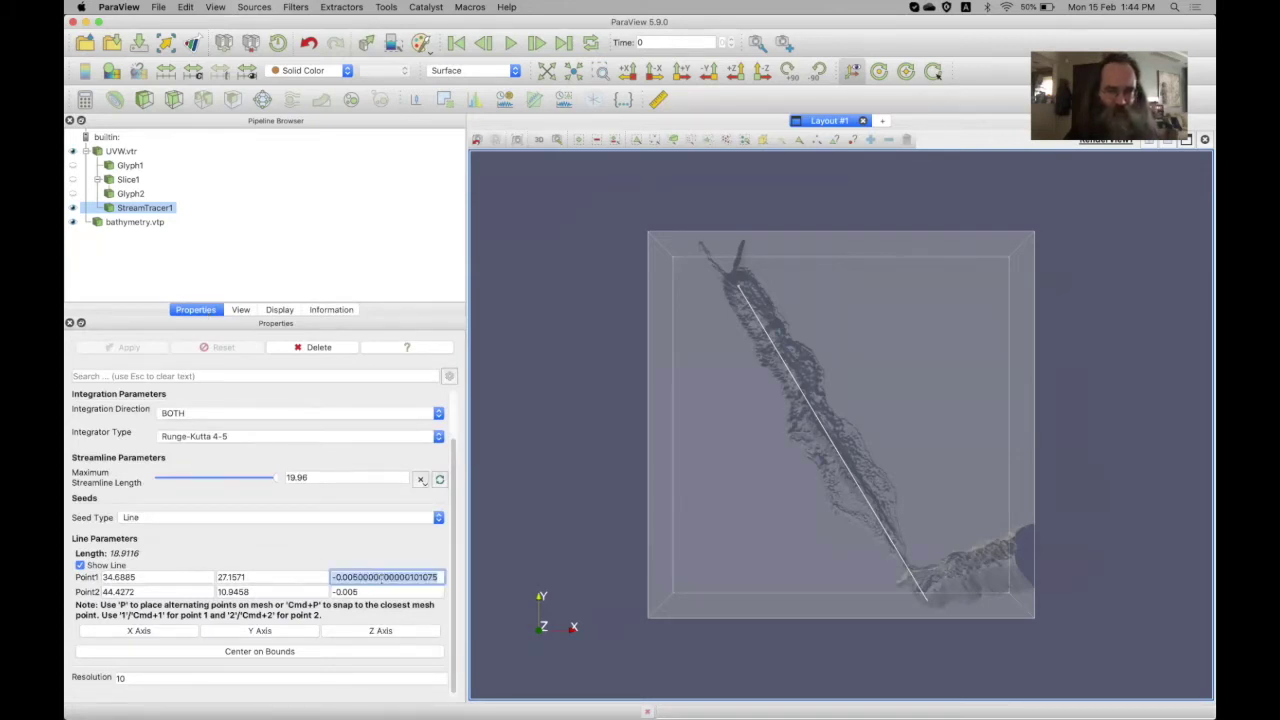
click(381, 578)
key(BackSpace)
key(BackSpace)
key(BackSpace)
key(BackSpace)
key(BackSpace)
key(BackSpace)
key(BackSpace)
key(BackSpace)
key(BackSpace)
key(BackSpace)
key(BackSpace)
key(BackSpace)
key(BackSpace)
key(BackSpace)
key(BackSpace)
key(BackSpace)
key(BackSpace)
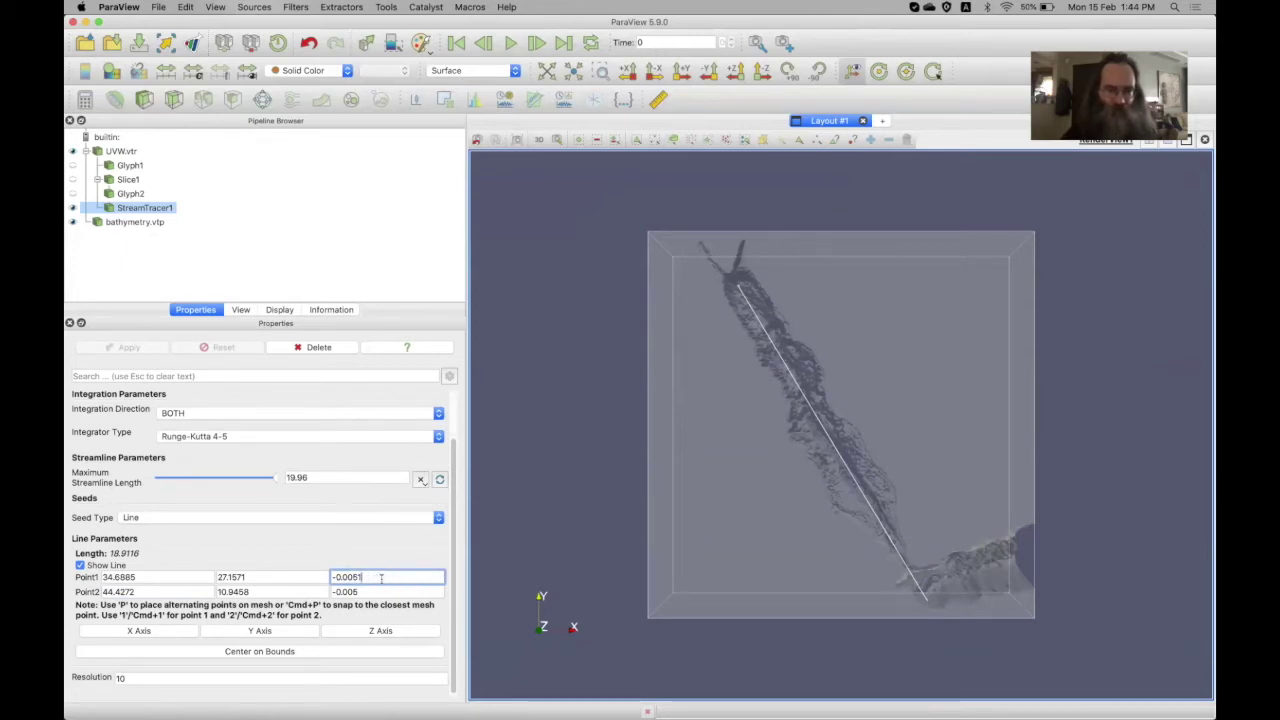
text(1)
key(Tab)
key(Tab)
key(Tab)
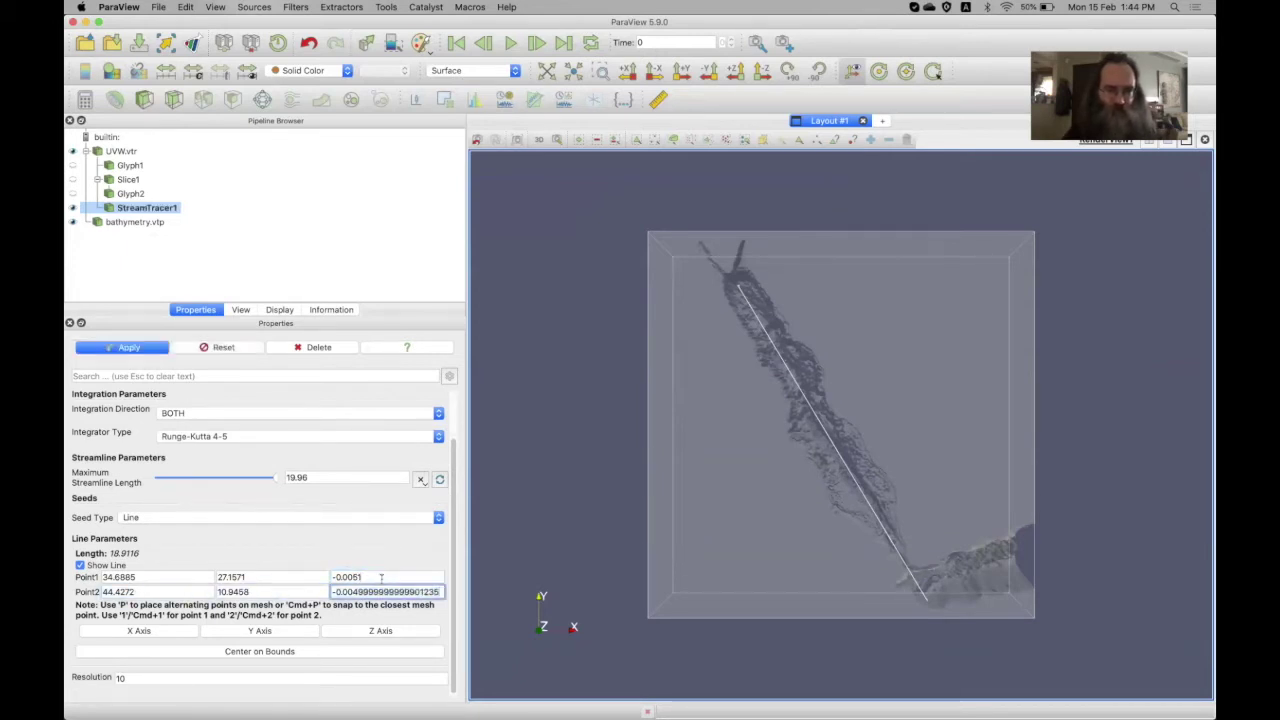
key(BackSpace)
key(BackSpace)
key(BackSpace)
key(BackSpace)
key(BackSpace)
key(BackSpace)
key(BackSpace)
key(BackSpace)
key(BackSpace)
key(BackSpace)
key(BackSpace)
key(BackSpace)
key(BackSpace)
key(BackSpace)
key(BackSpace)
text(1)
key(Tab)
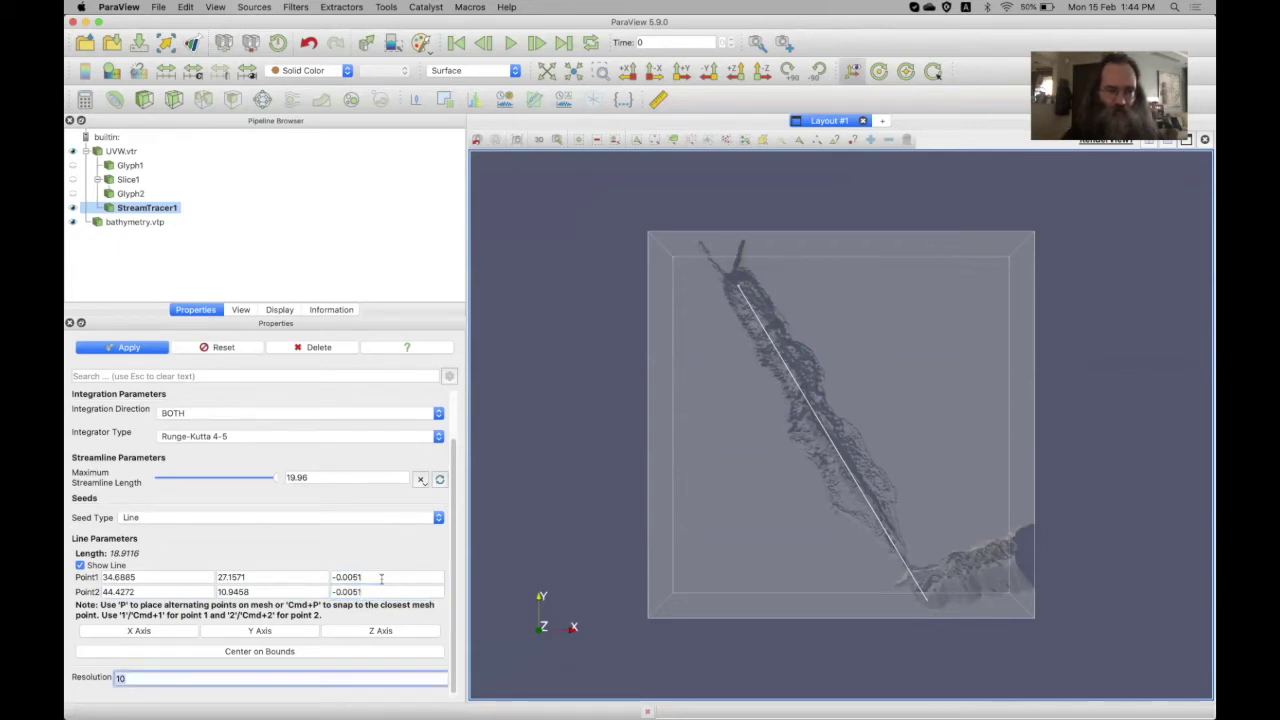
click(129, 347)
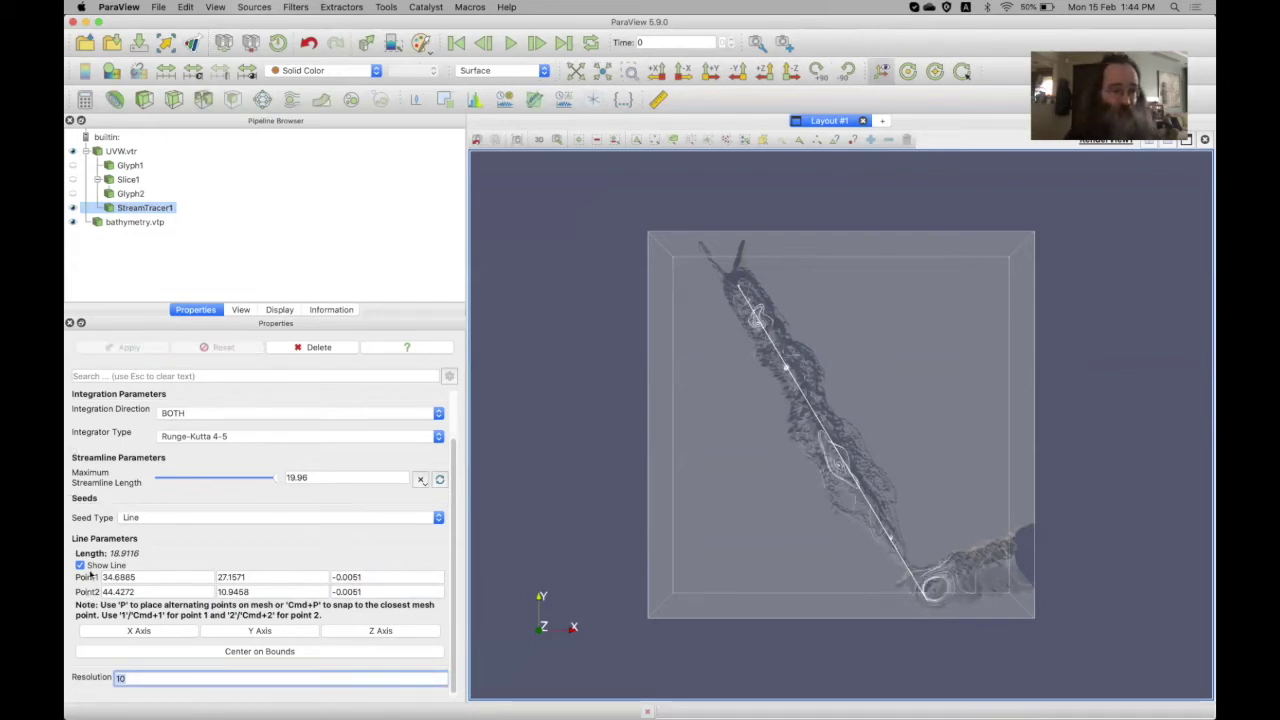
Hide the seed line and bathymetry.vtp, and view the streamlines up close from an oblique angle
click(88, 567)
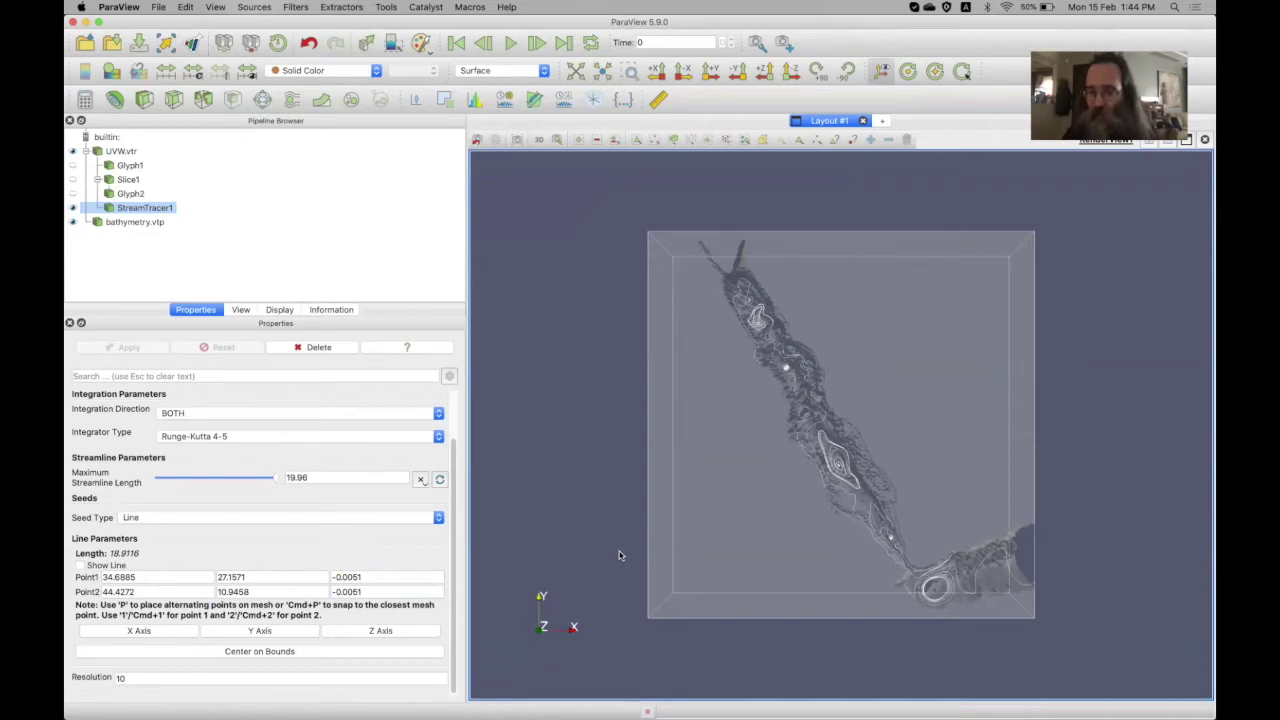
drag(617, 514, 663, 423)
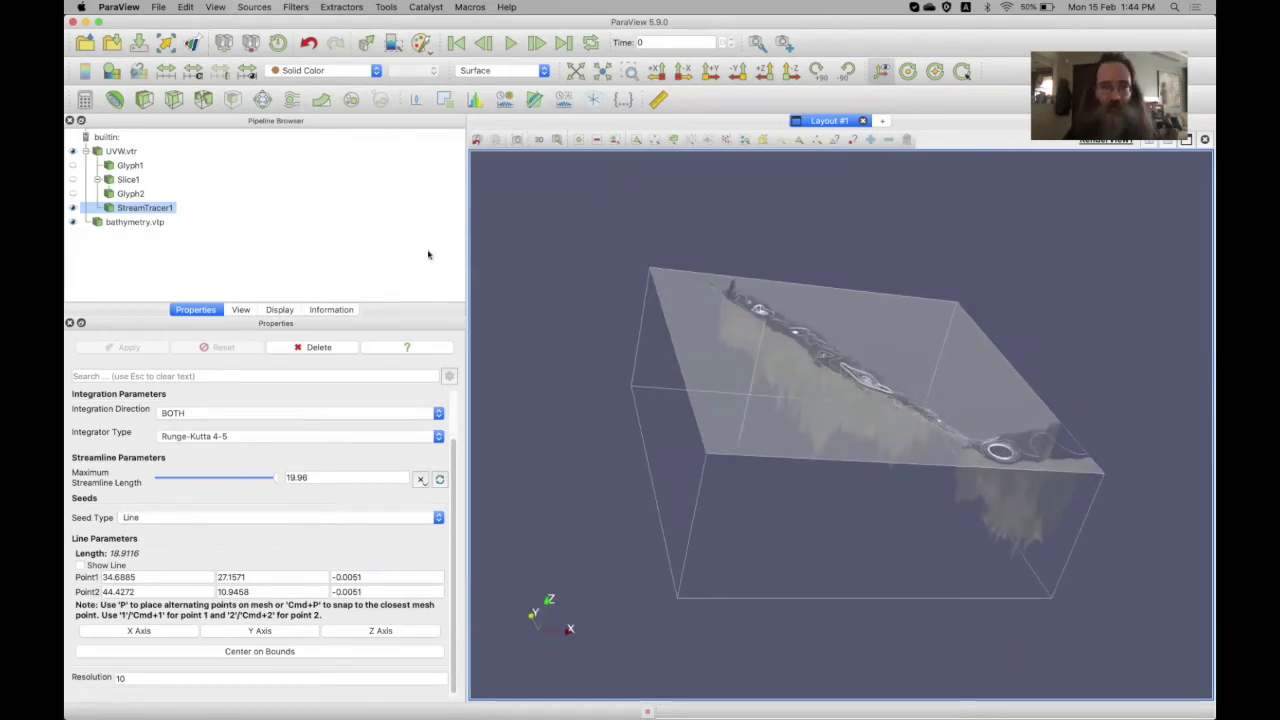
click(73, 222)
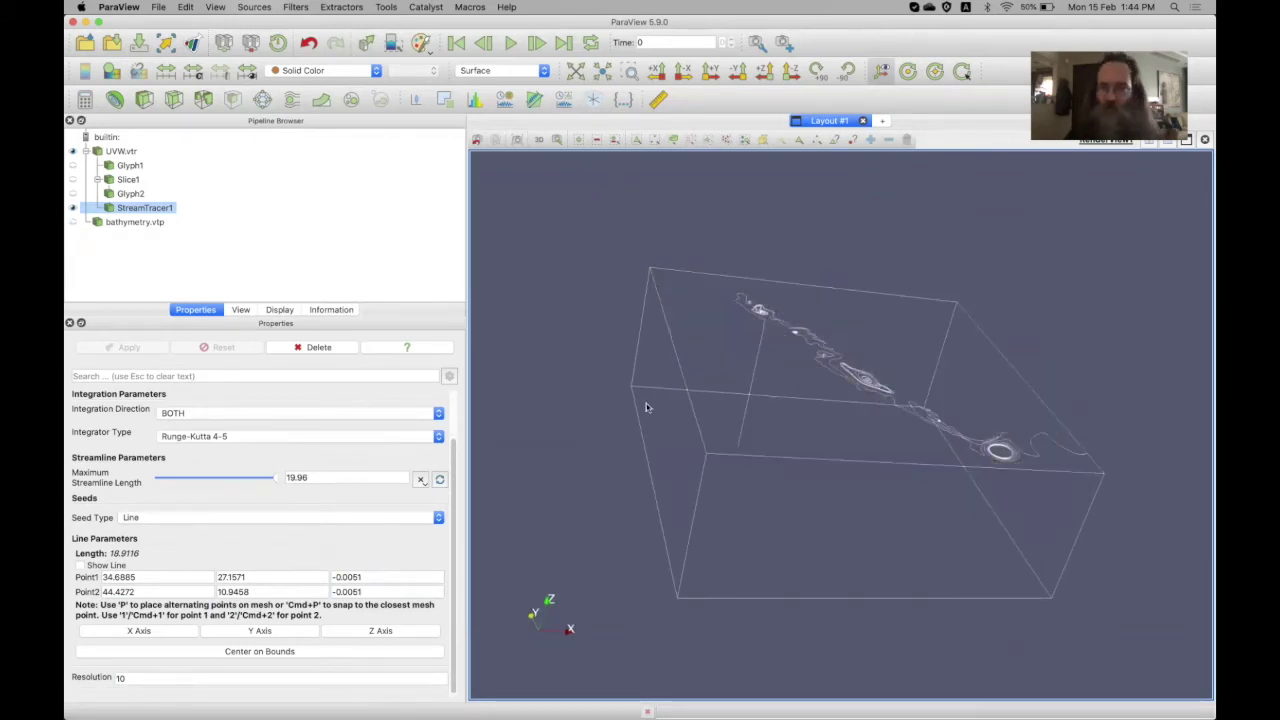
drag(1010, 496, 897, 472)
scroll(796, 464, up, 3)
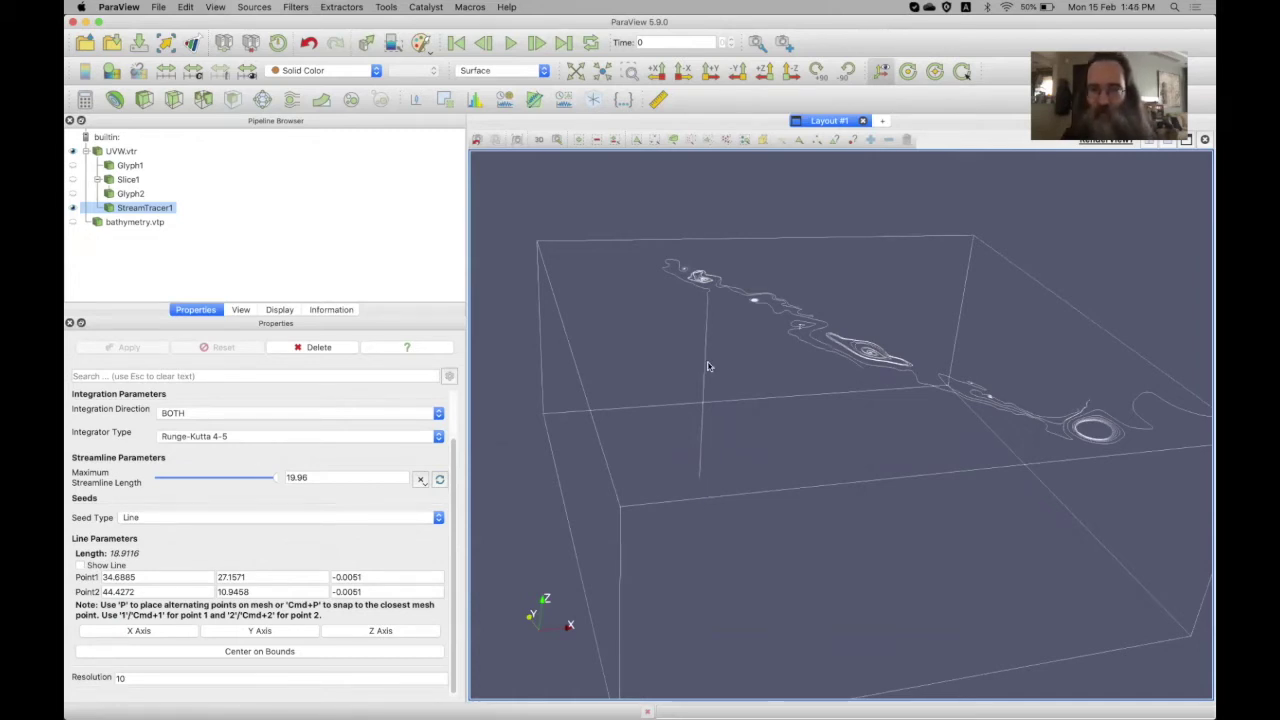
drag(707, 366, 689, 363)
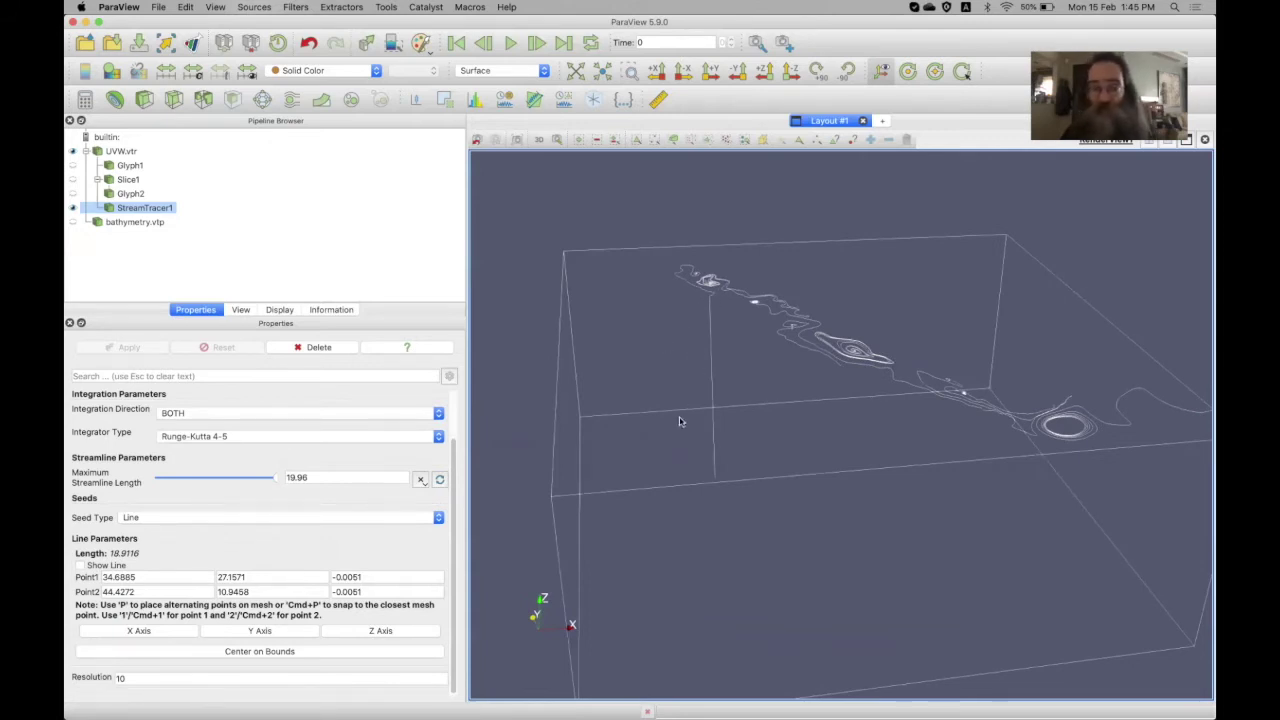
Reveal the Stream Tracer's advanced properties, set its terminal speed to 1e-4, and recompute the streamlines
click(449, 376)
scroll(453, 460, down, 5)
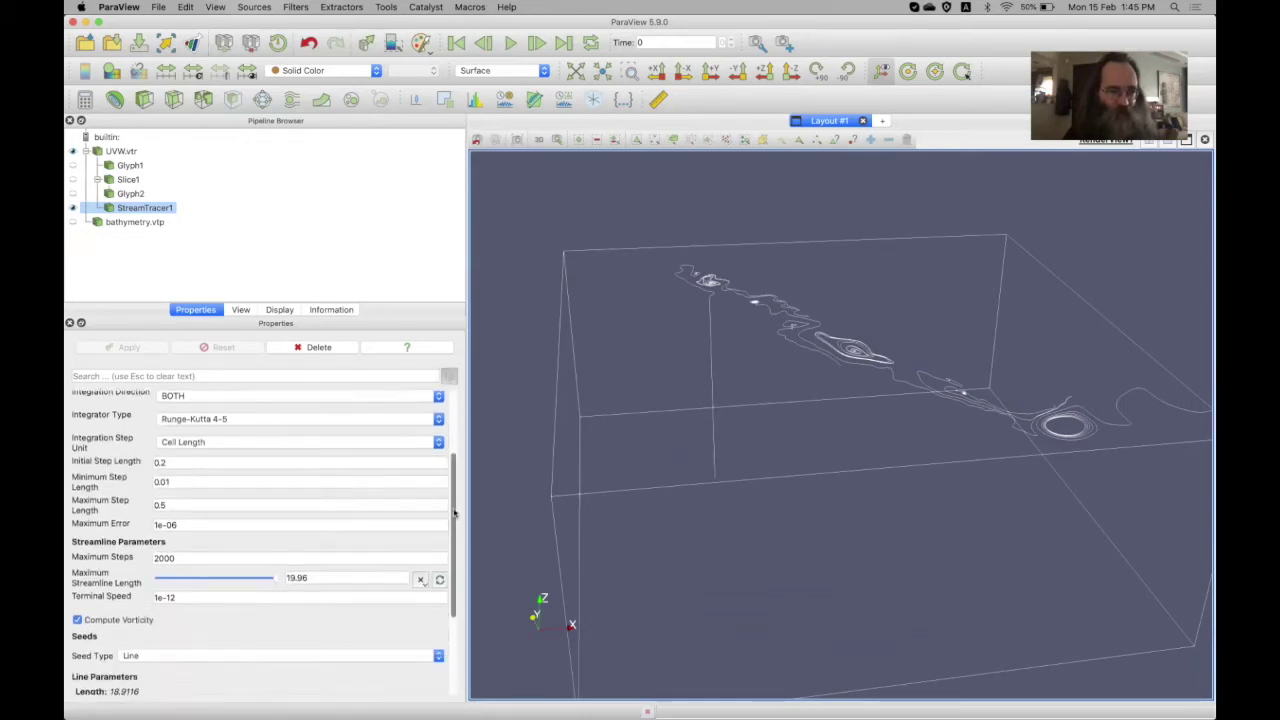
click(196, 525)
click(196, 525)
key(BackSpace)
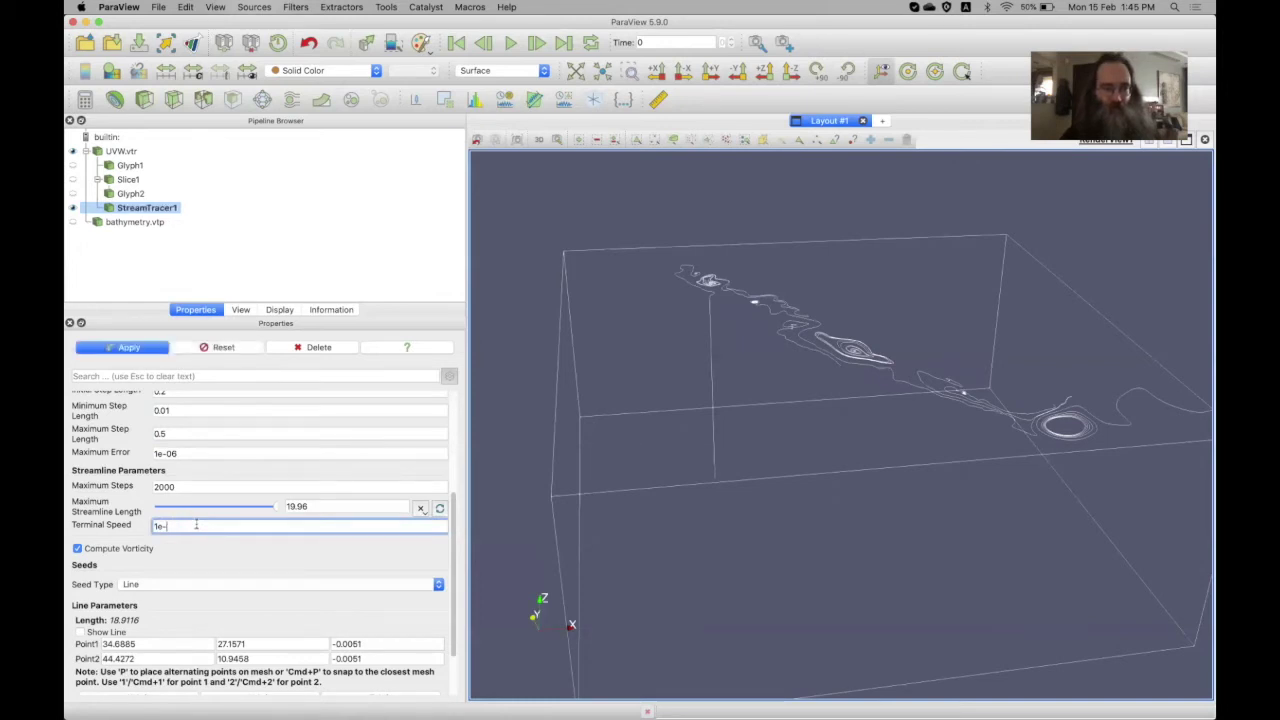
text(4)
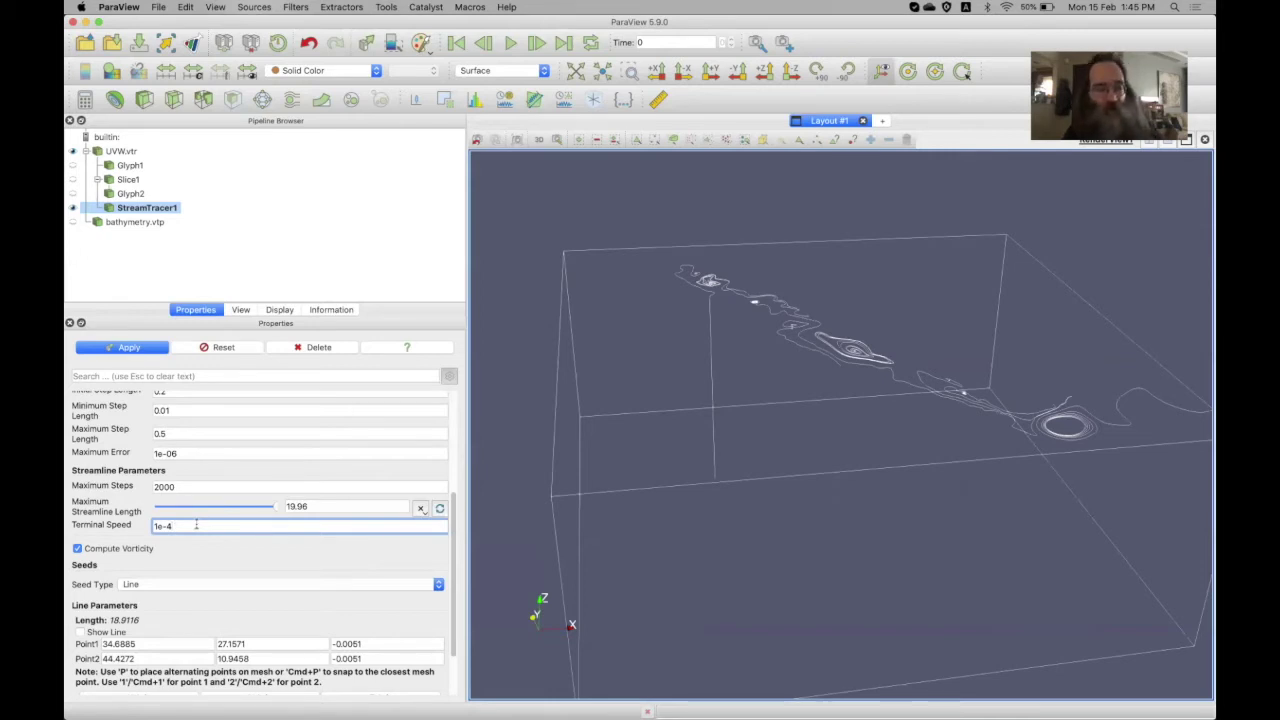
key(Tab)
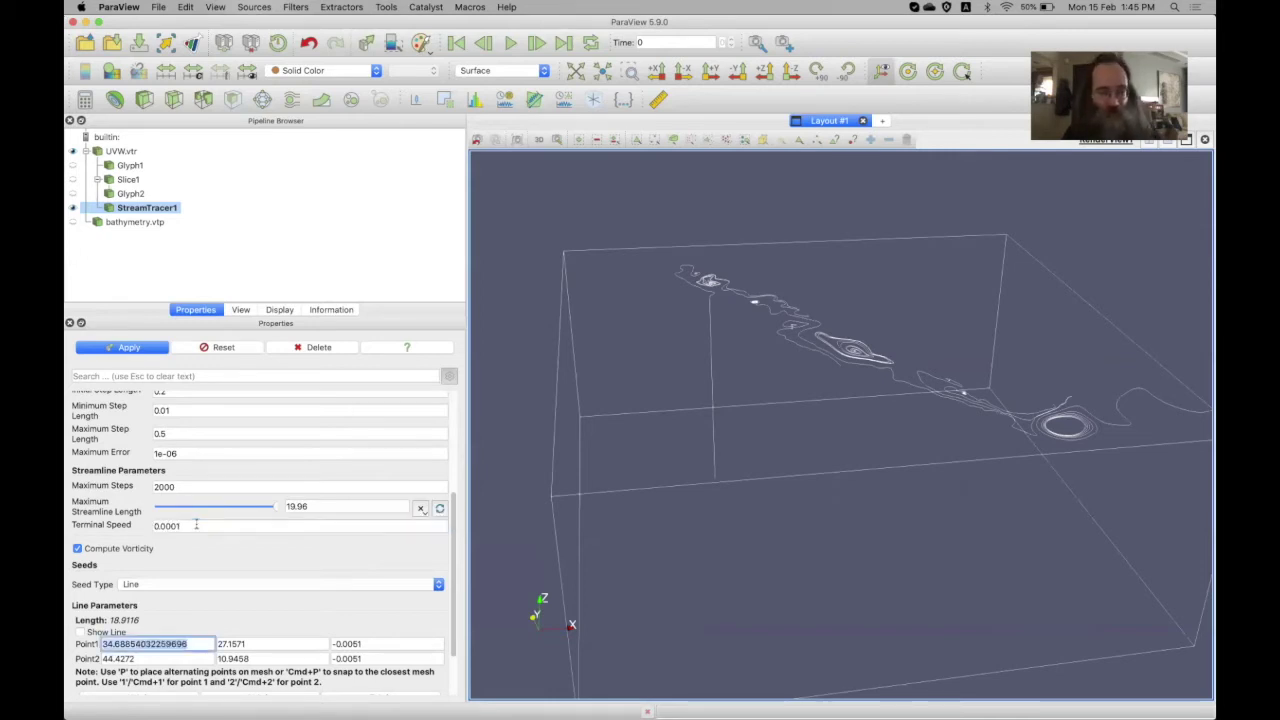
click(128, 348)
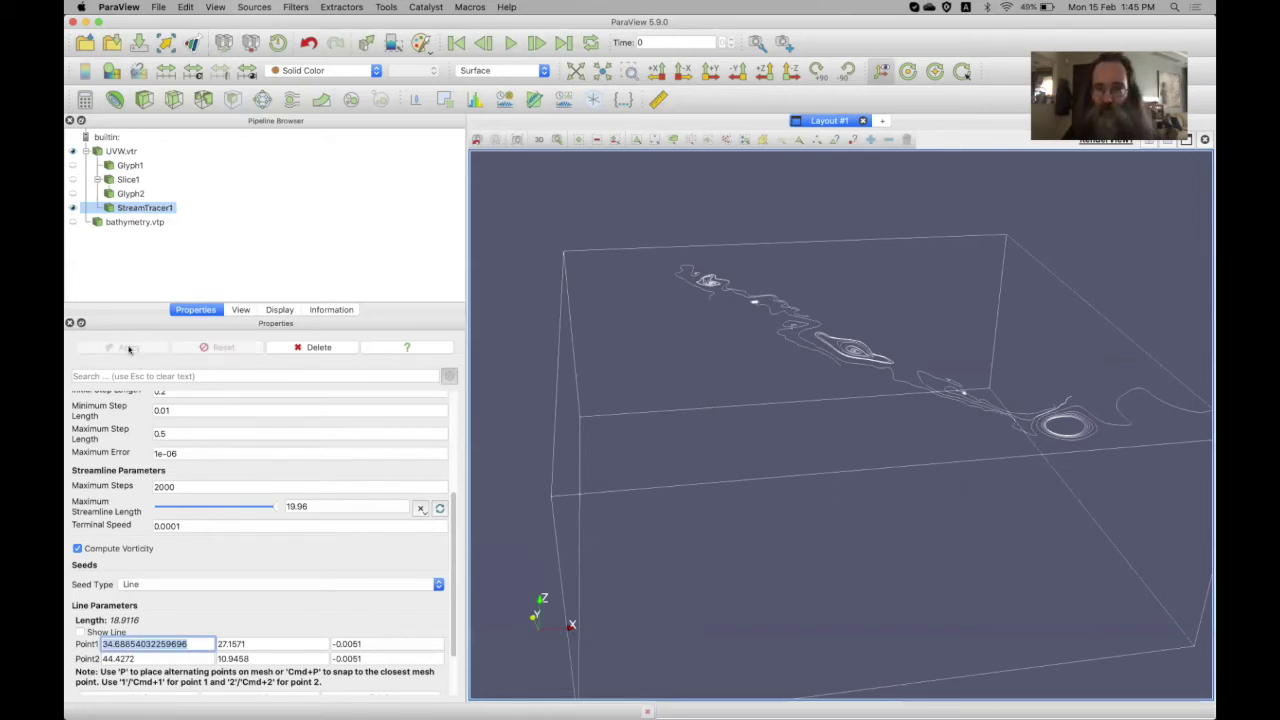
Show bathymetry.vtp again and view the streamlines within the translucent channel from a higher oblique angle
mouse_move(729, 392)
mouse_down()
mouse_move(717, 440)
mouse_move(735, 427)
mouse_move(713, 404)
mouse_up()
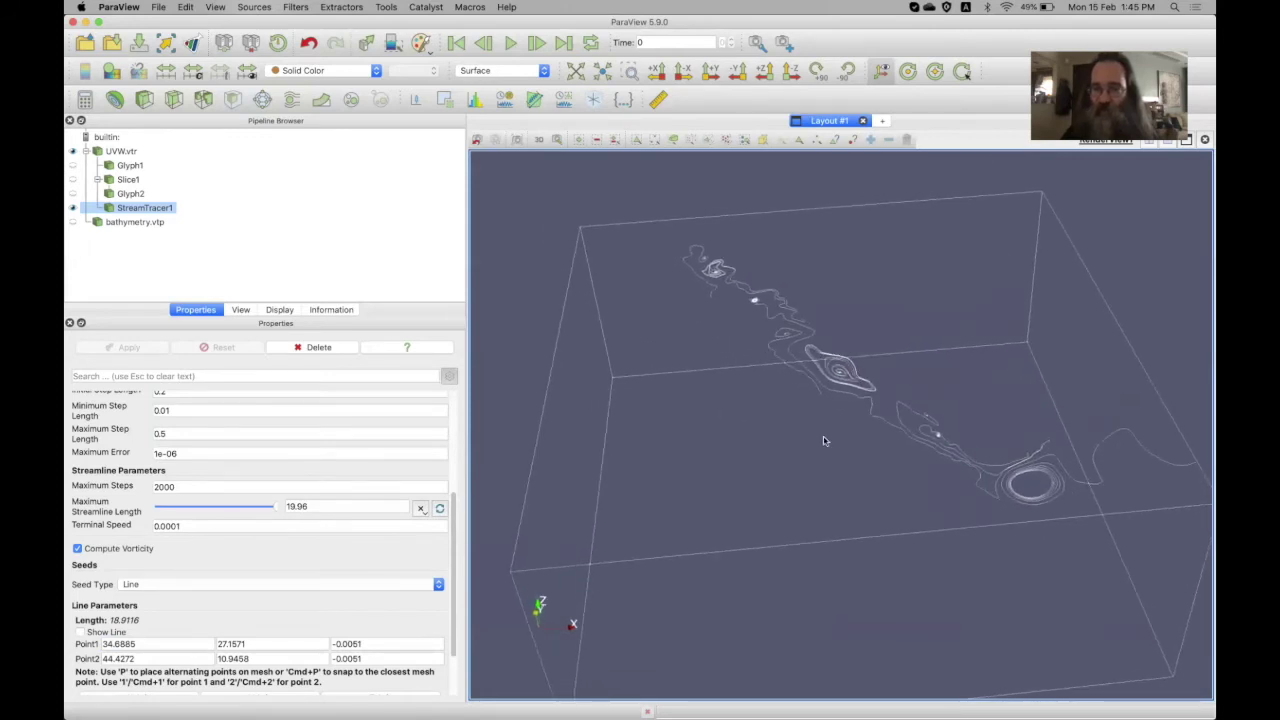
drag(905, 452, 711, 322)
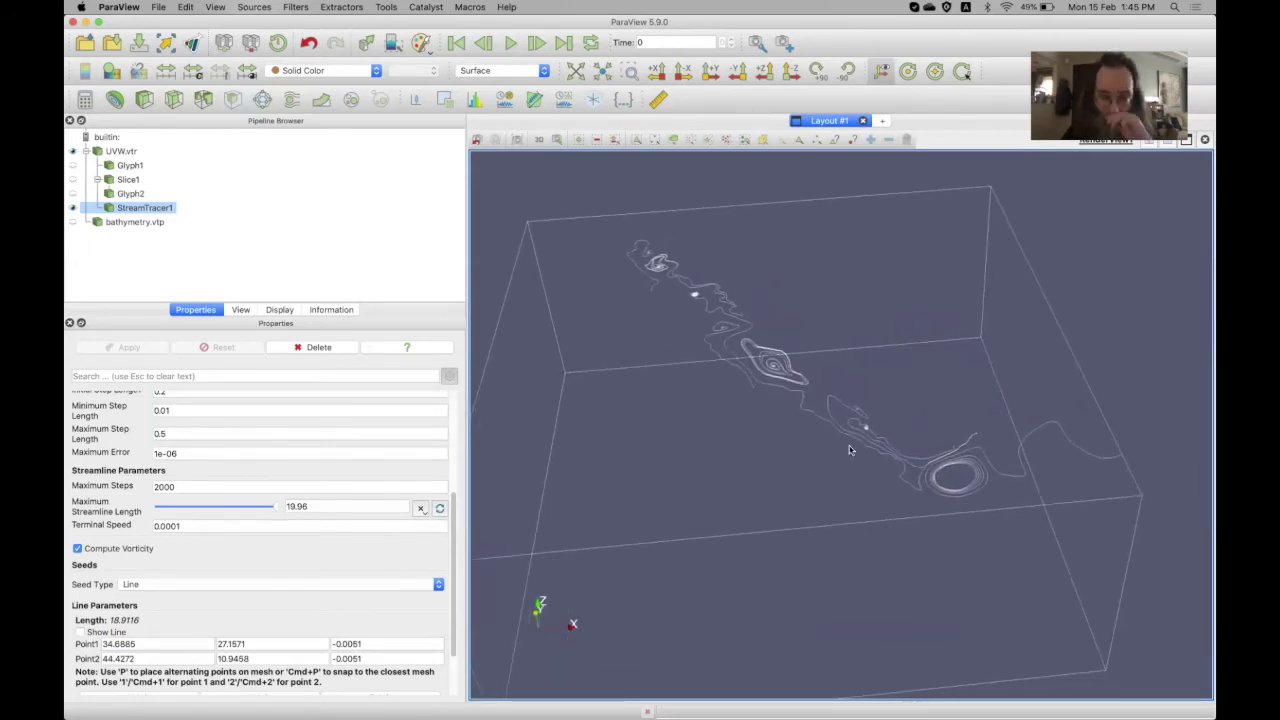
click(73, 222)
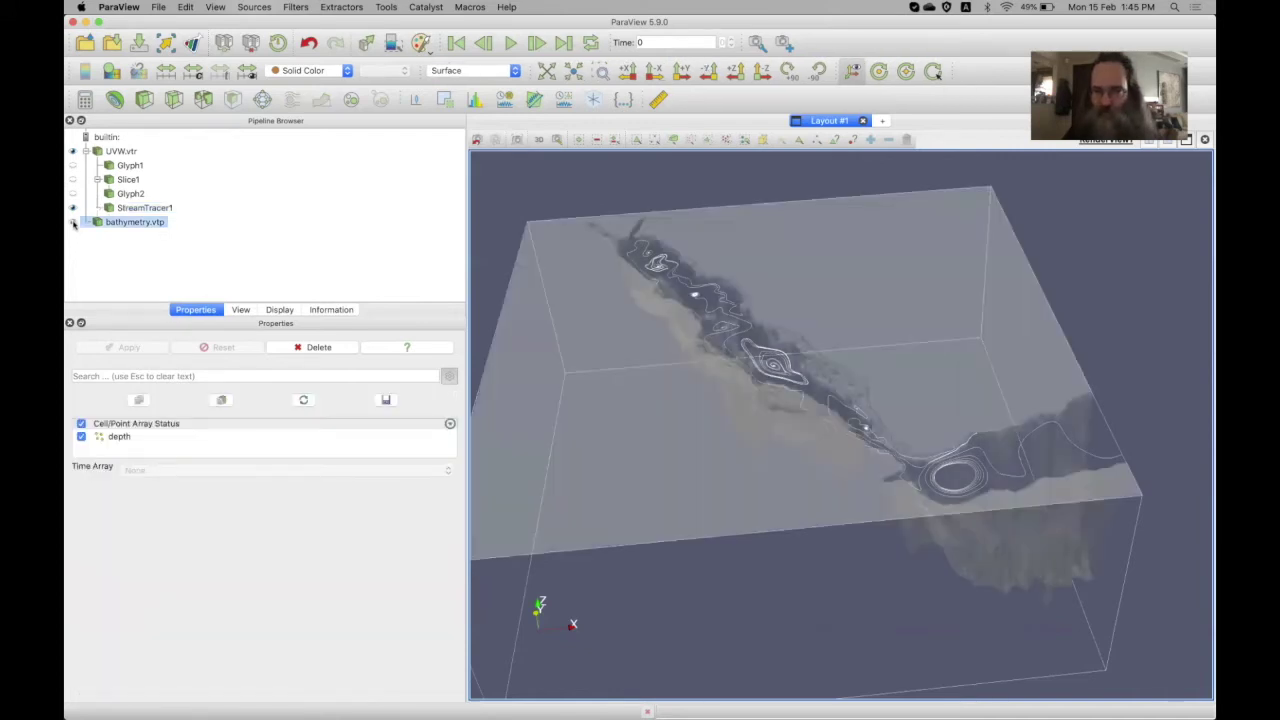
drag(807, 396, 762, 400)
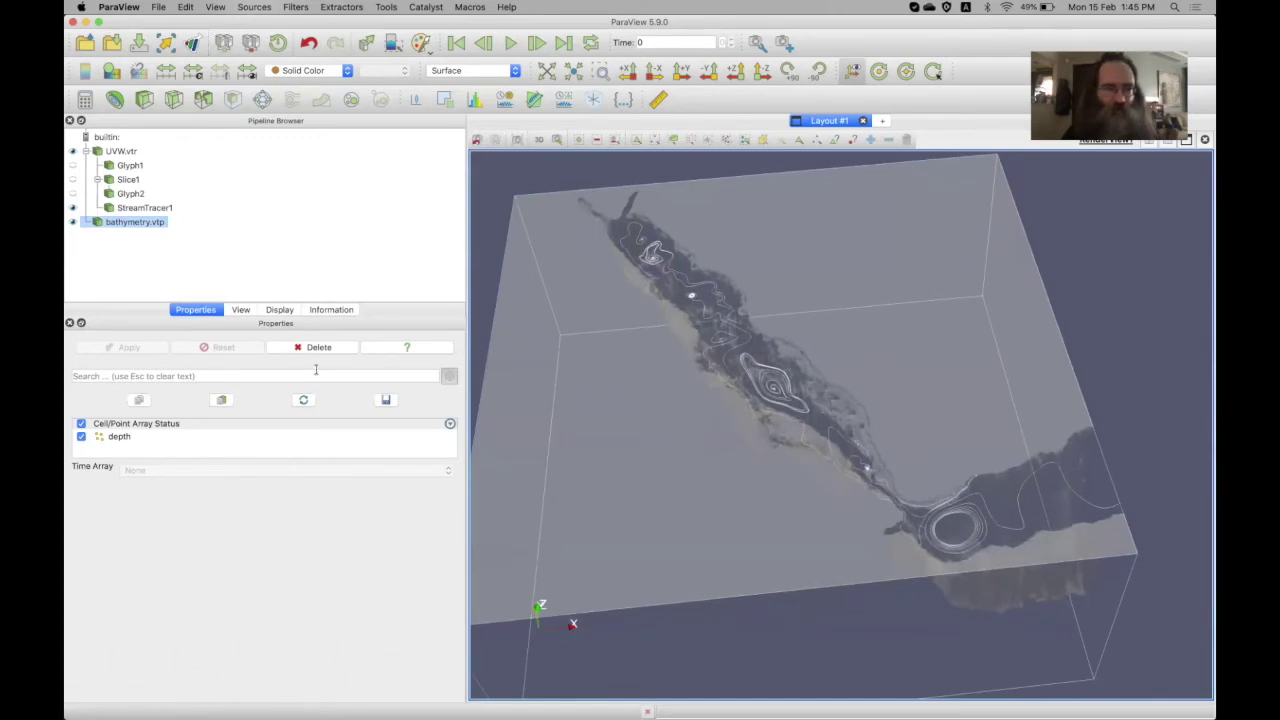
Reveal bathymetry.vtp's advanced display properties and render its lines as tubes with a line width of 5
click(278, 311)
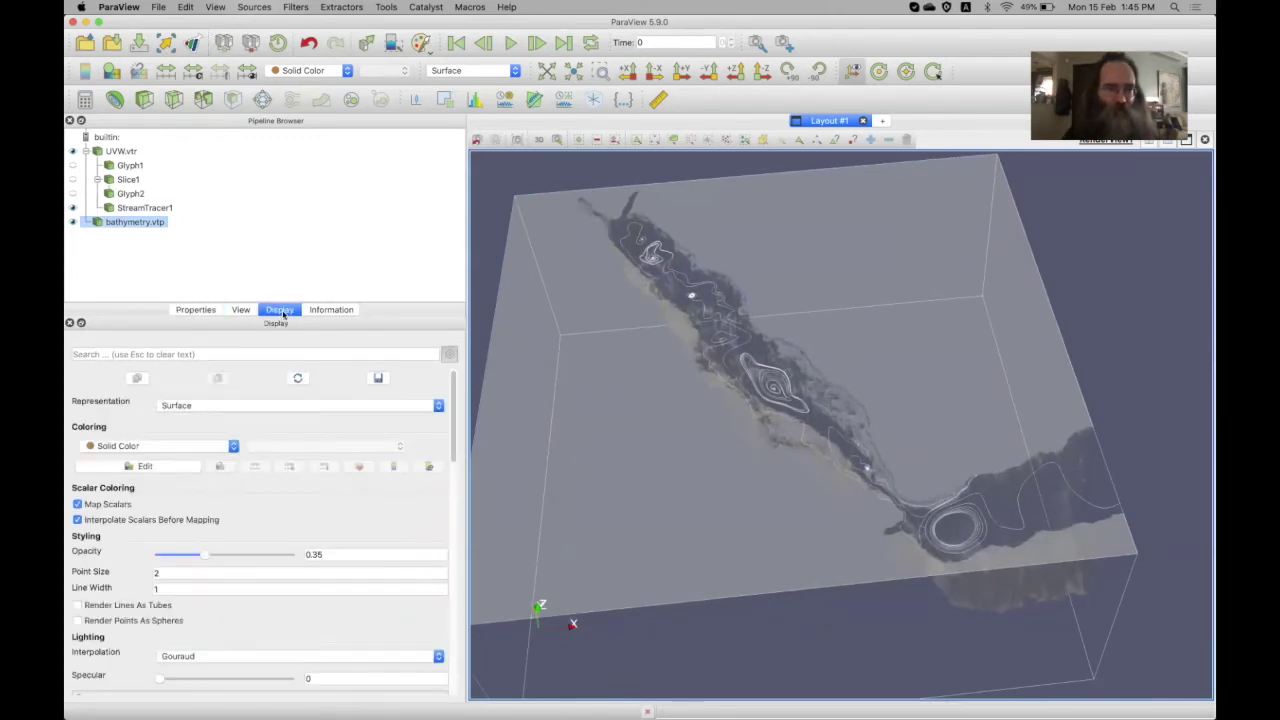
click(448, 355)
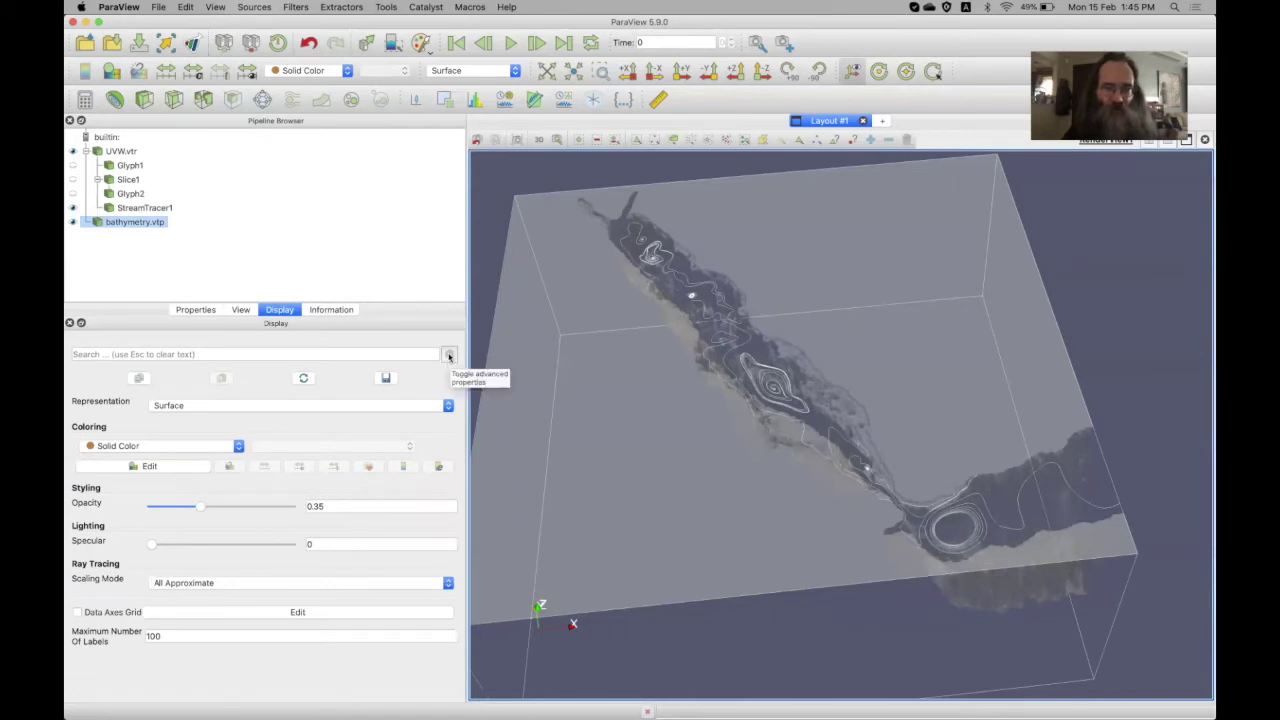
click(448, 355)
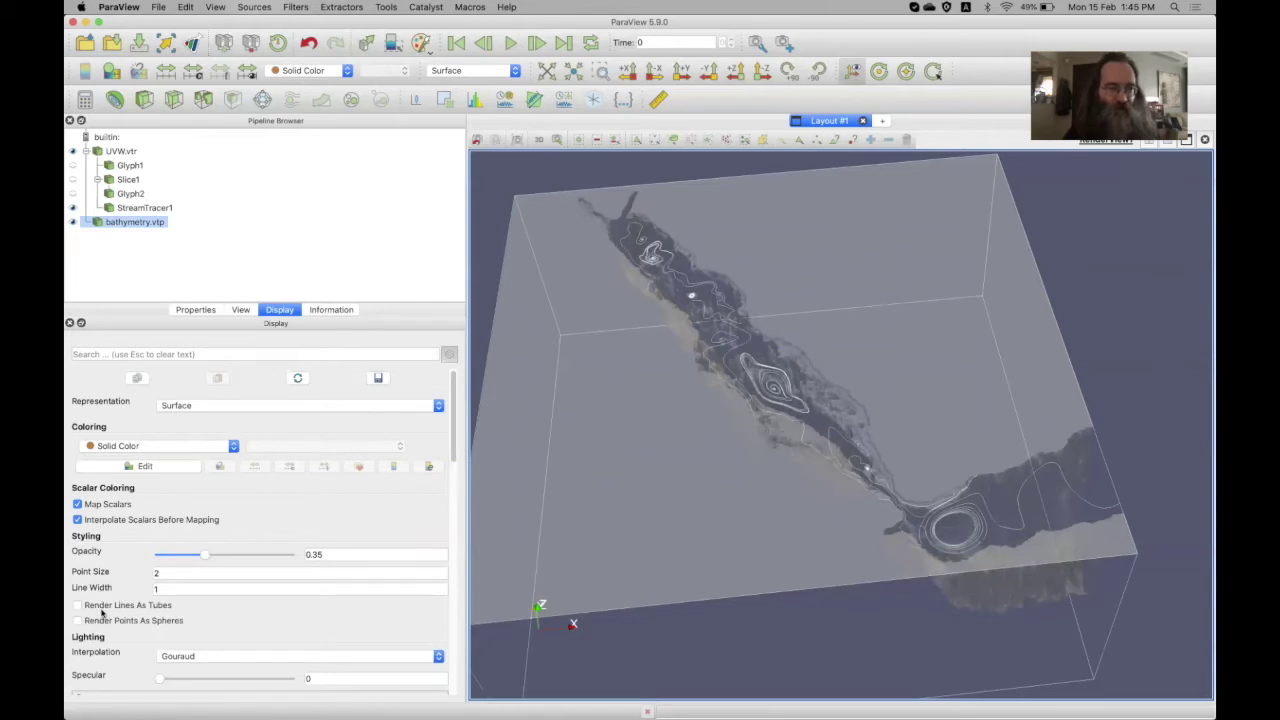
click(100, 608)
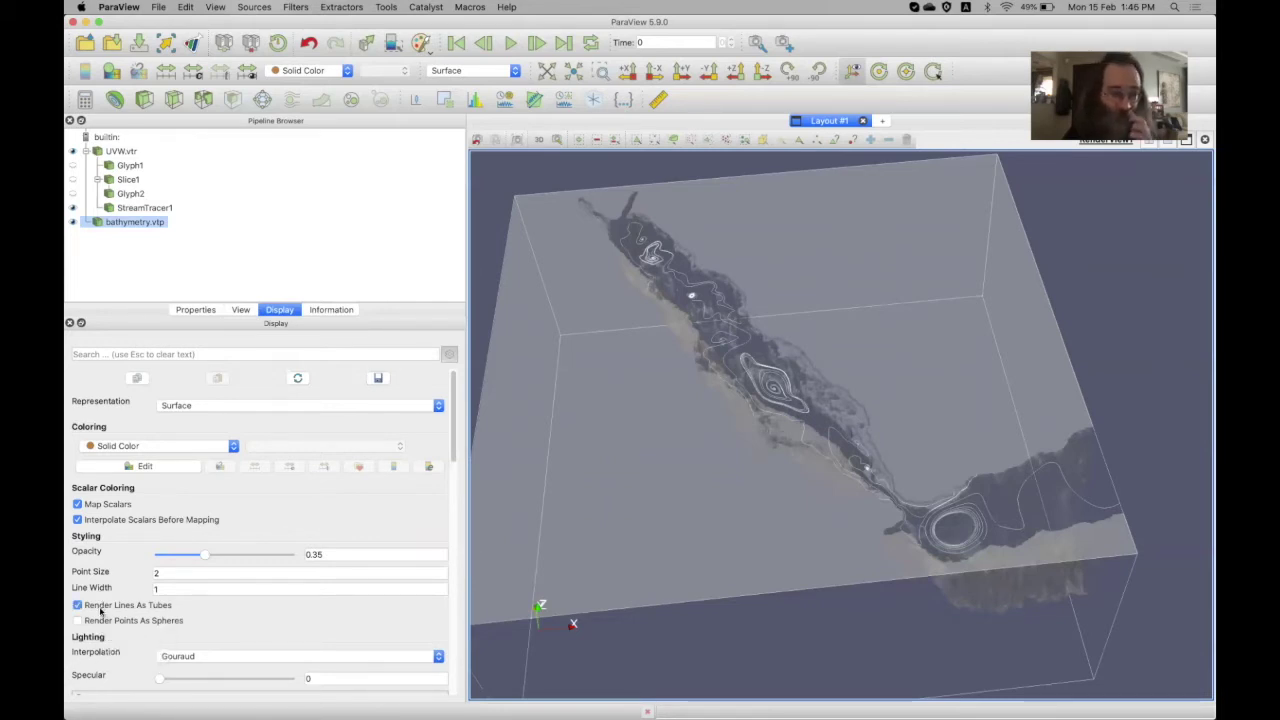
click(178, 588)
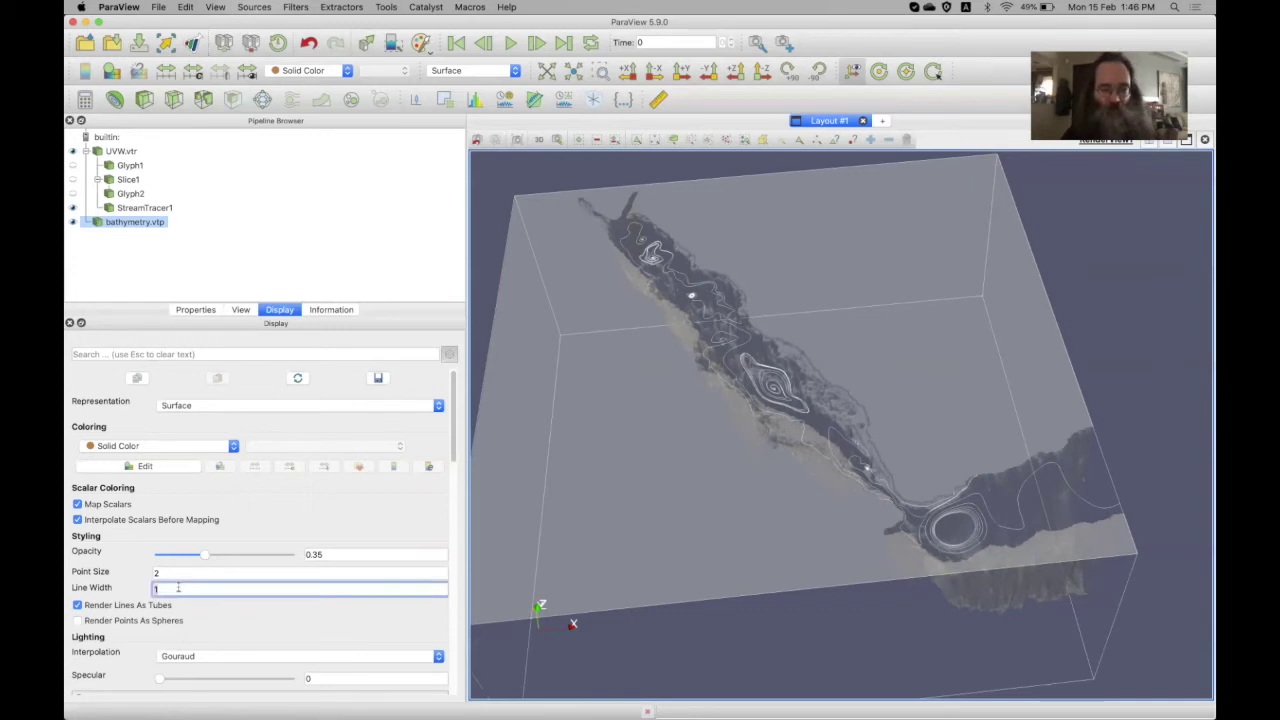
key(BackSpace)
text(5)
key(Tab)
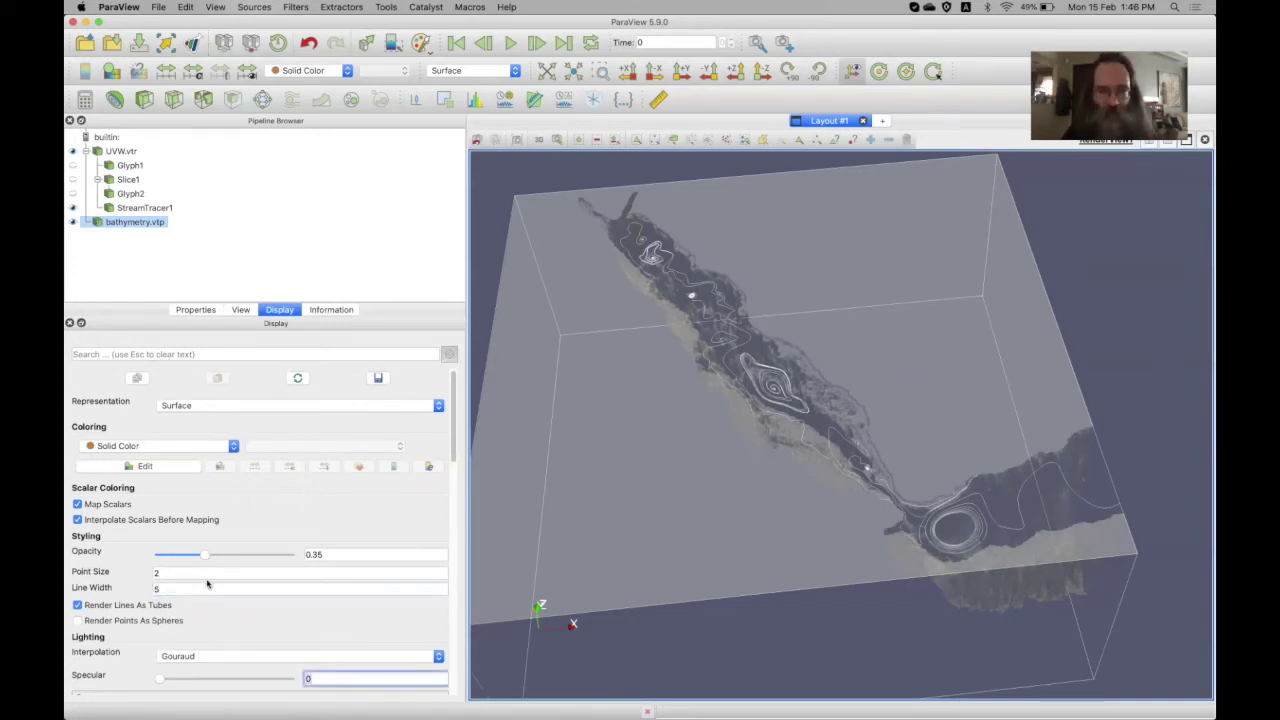
Set bathymetry.vtp's line width to 10 and turn off tube rendering for its lines
scroll(800, 366, up, 2)
scroll(800, 366, up, 3)
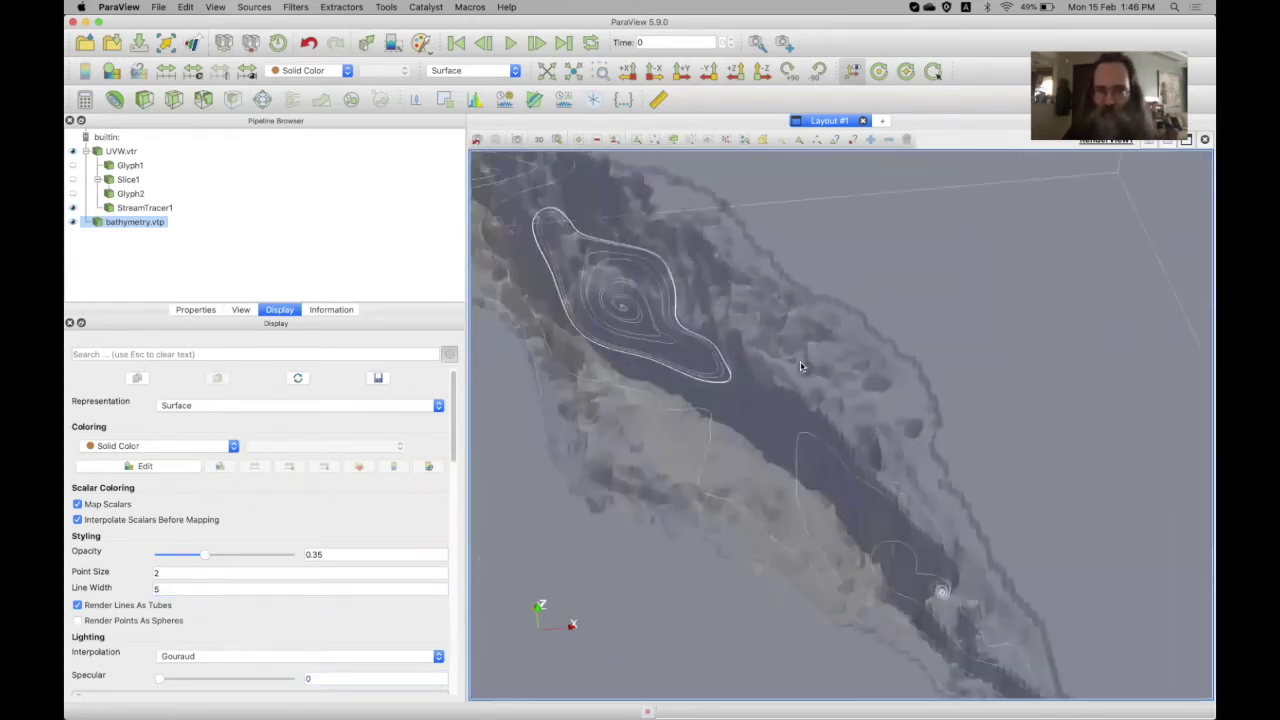
middle_drag(722, 376, 828, 436)
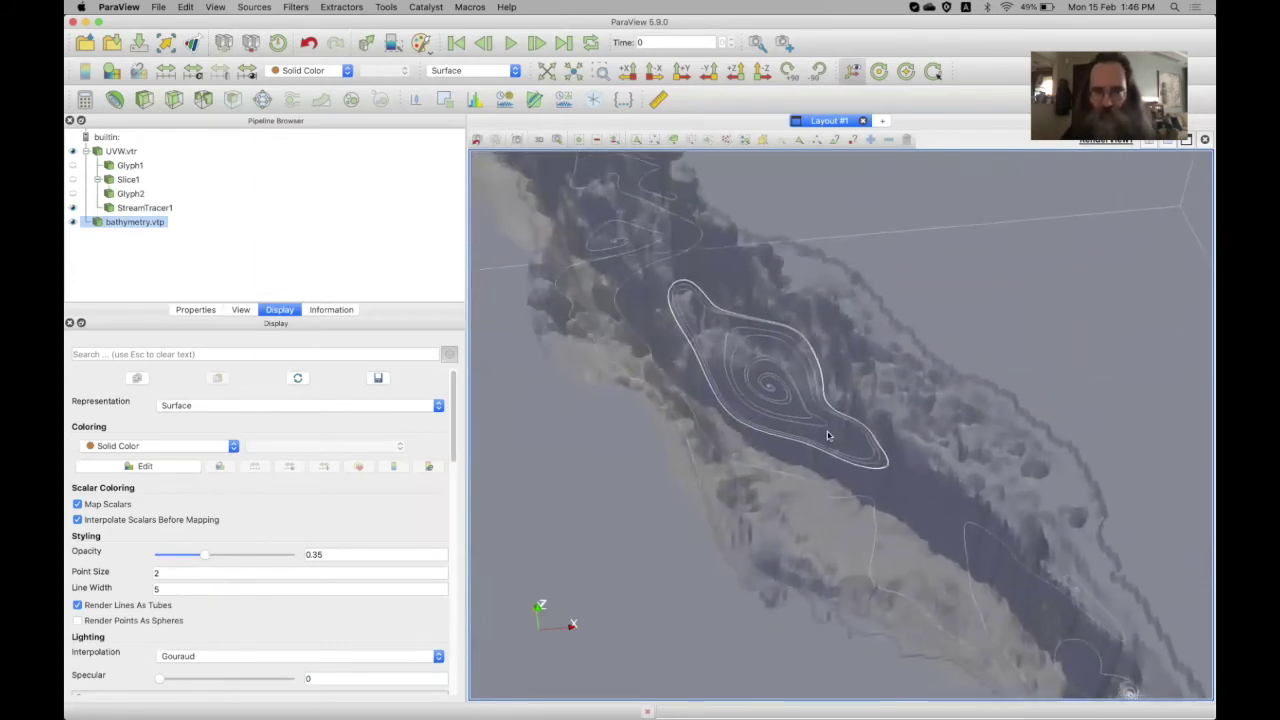
scroll(828, 436, up, 2)
click(197, 587)
text(10)
key(Tab)
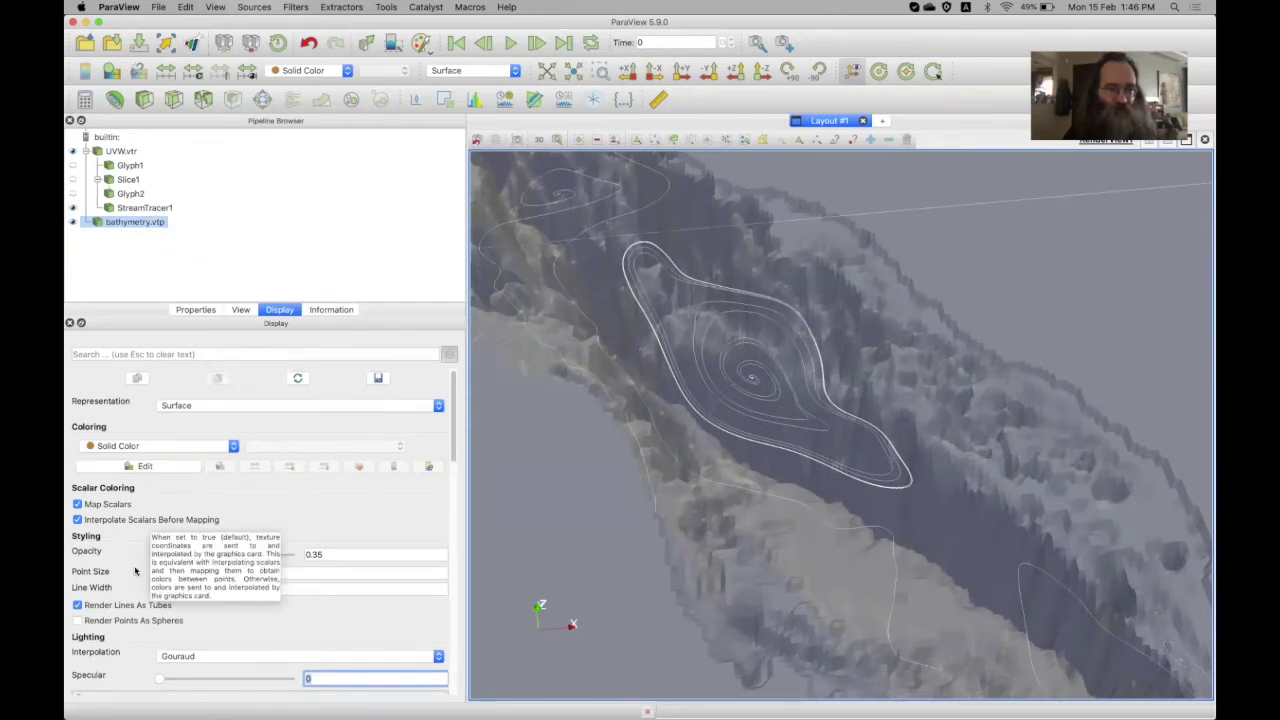
click(111, 605)
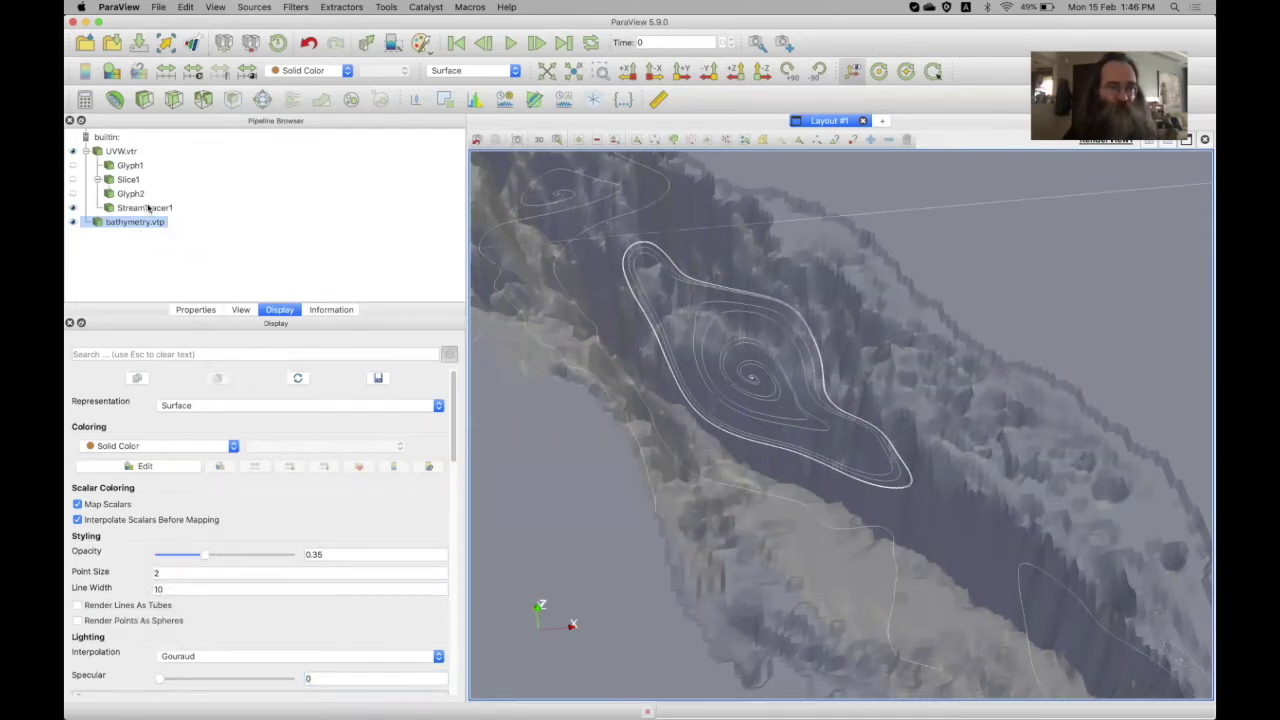
Render StreamTracer1's lines as tubes with a line width of 5
click(148, 208)
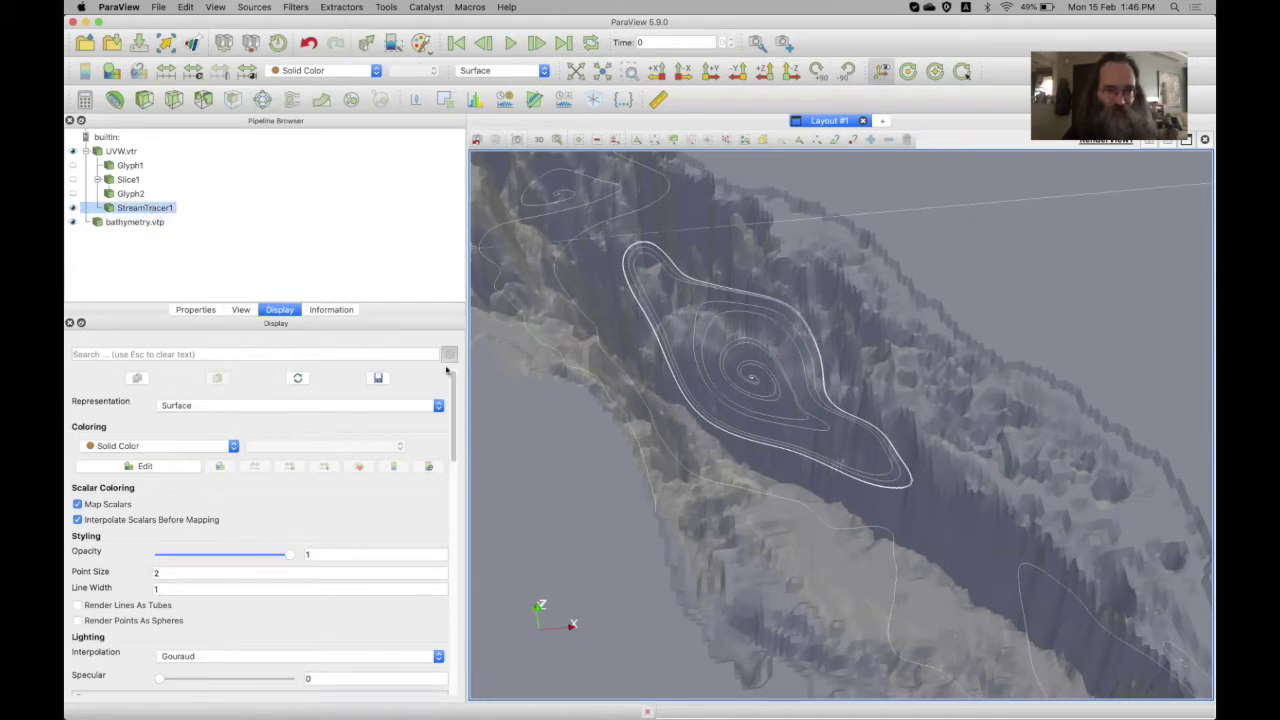
click(110, 607)
click(181, 588)
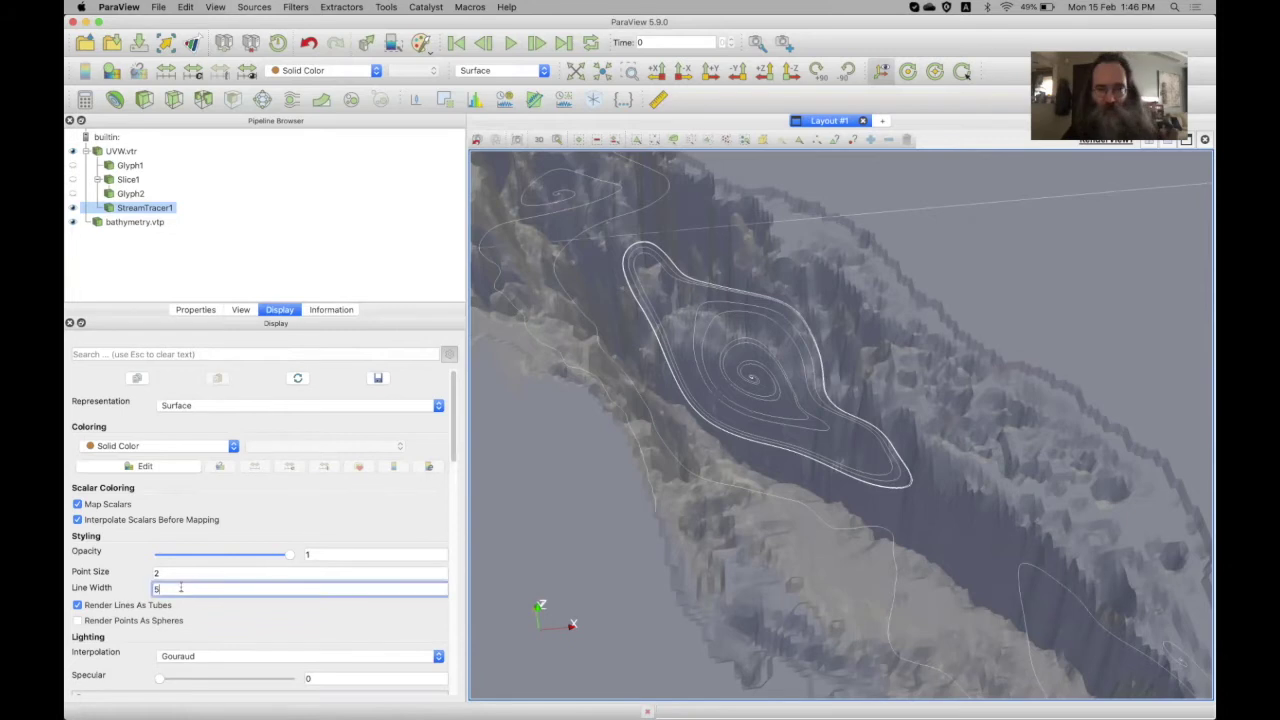
text(5)
key(Tab)
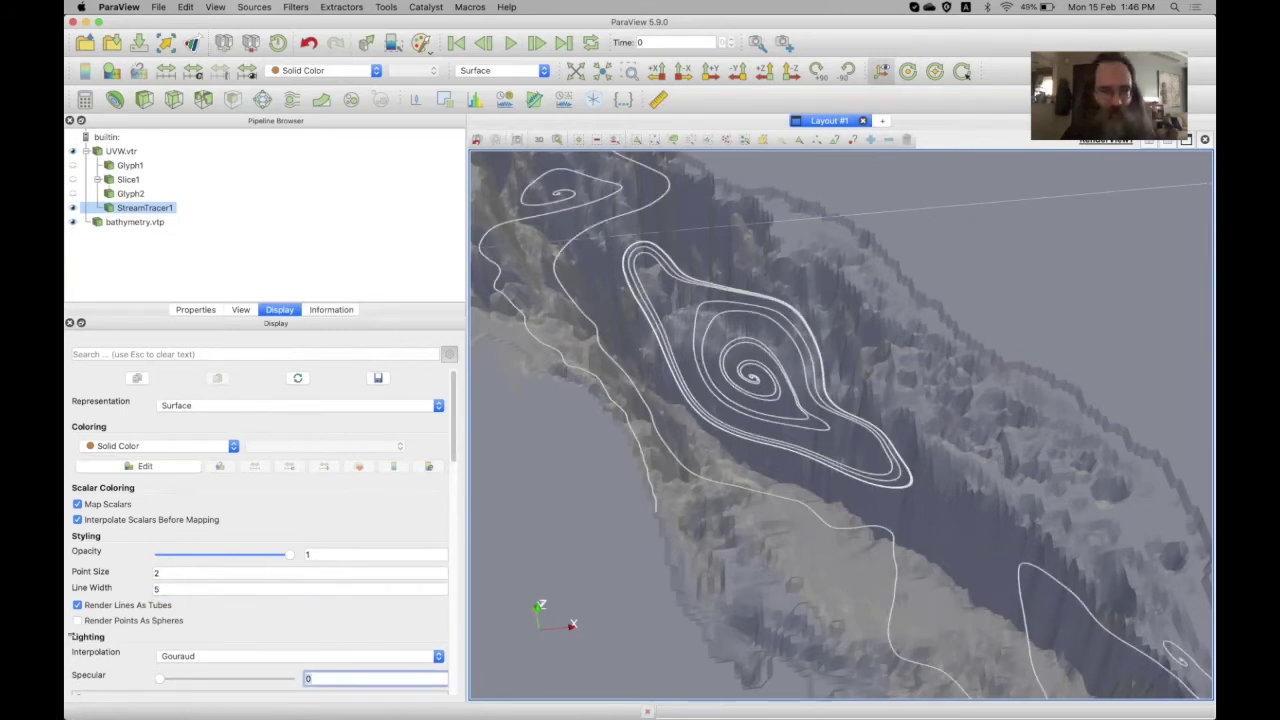
Compare StreamTracer1's streamlines without and with tube rendering, and examine the tubes along the whole channel
click(118, 606)
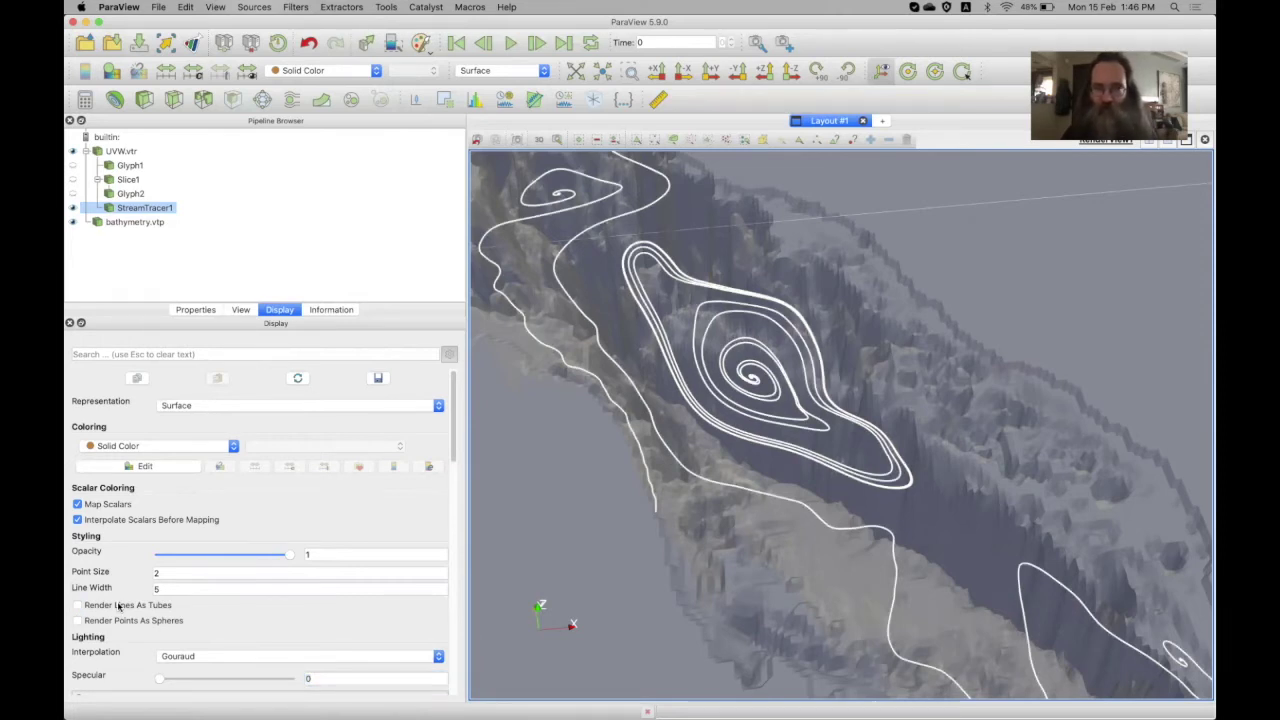
click(118, 606)
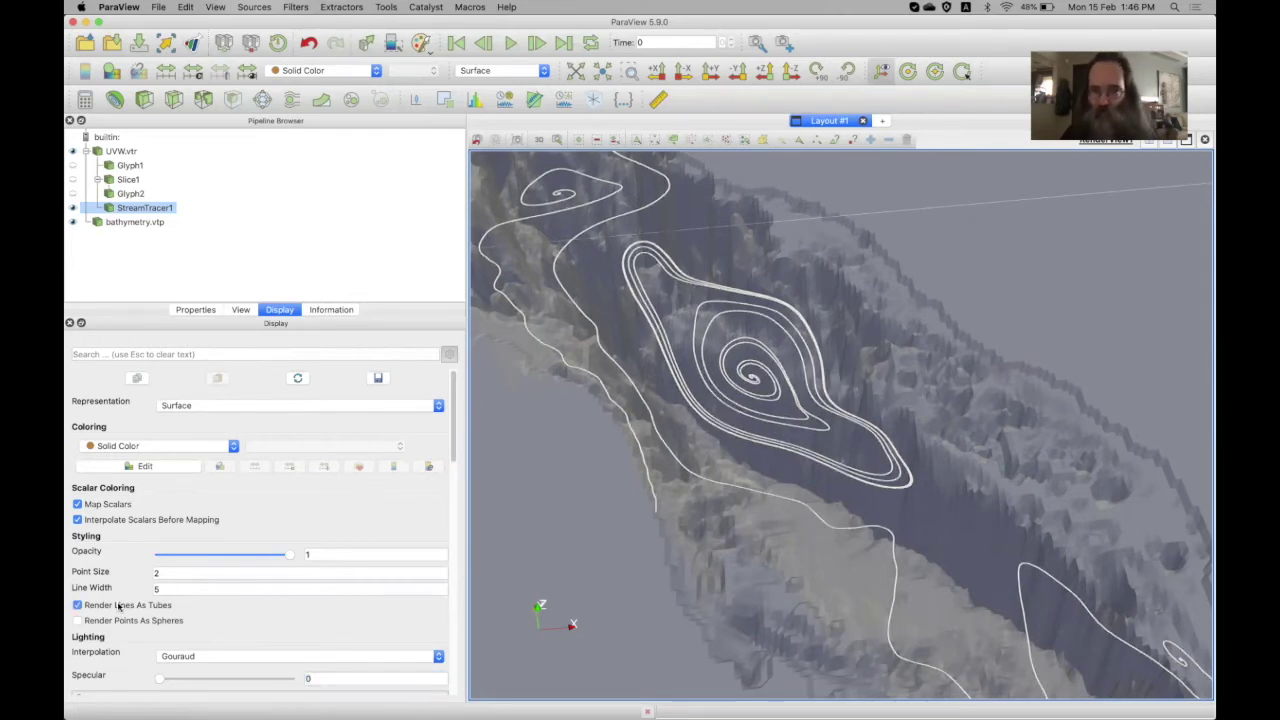
scroll(705, 505, down, 10)
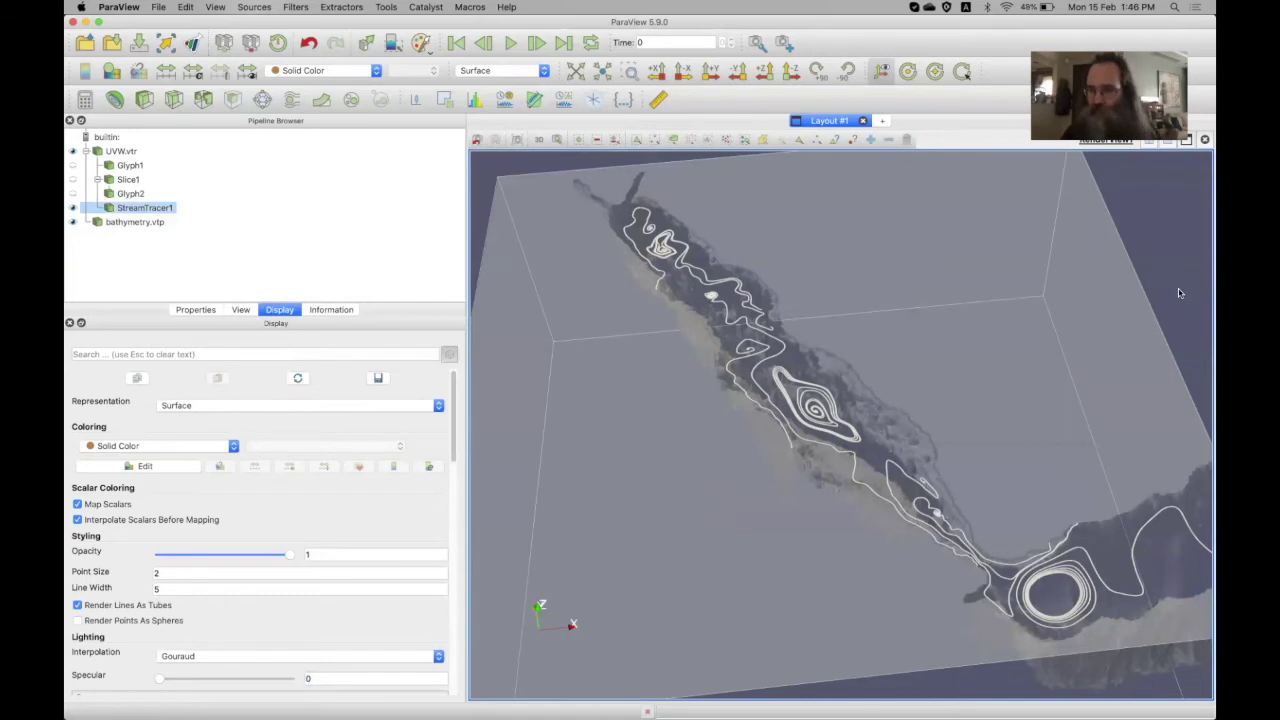
drag(1189, 308, 1188, 320)
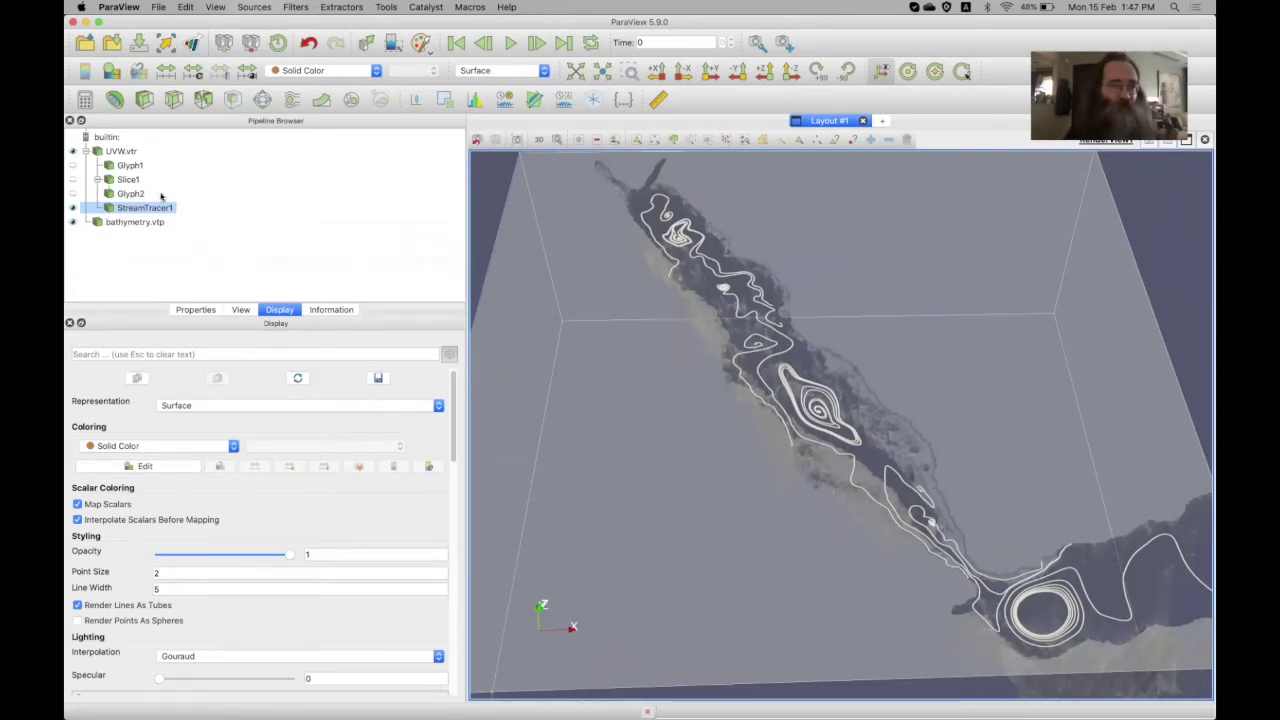
Add a second Stream Tracer to UVW.vtr and give it the properties copied from StreamTracer1
click(197, 309)
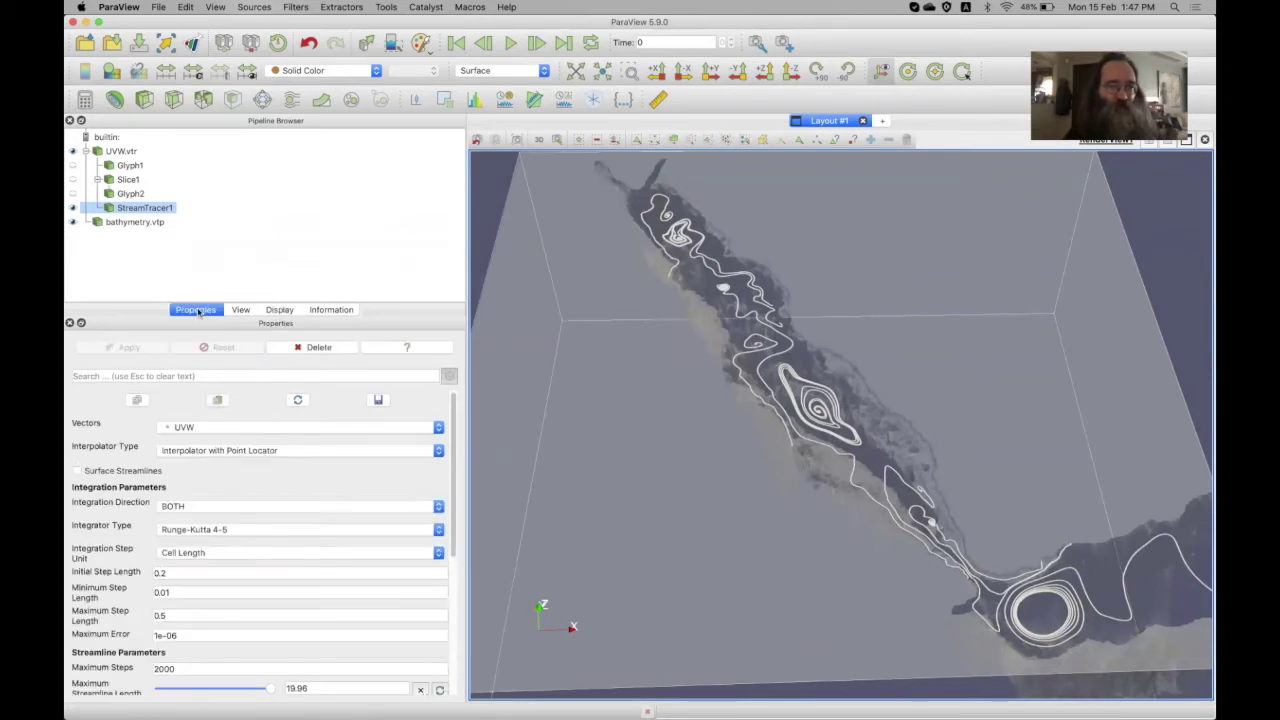
click(138, 401)
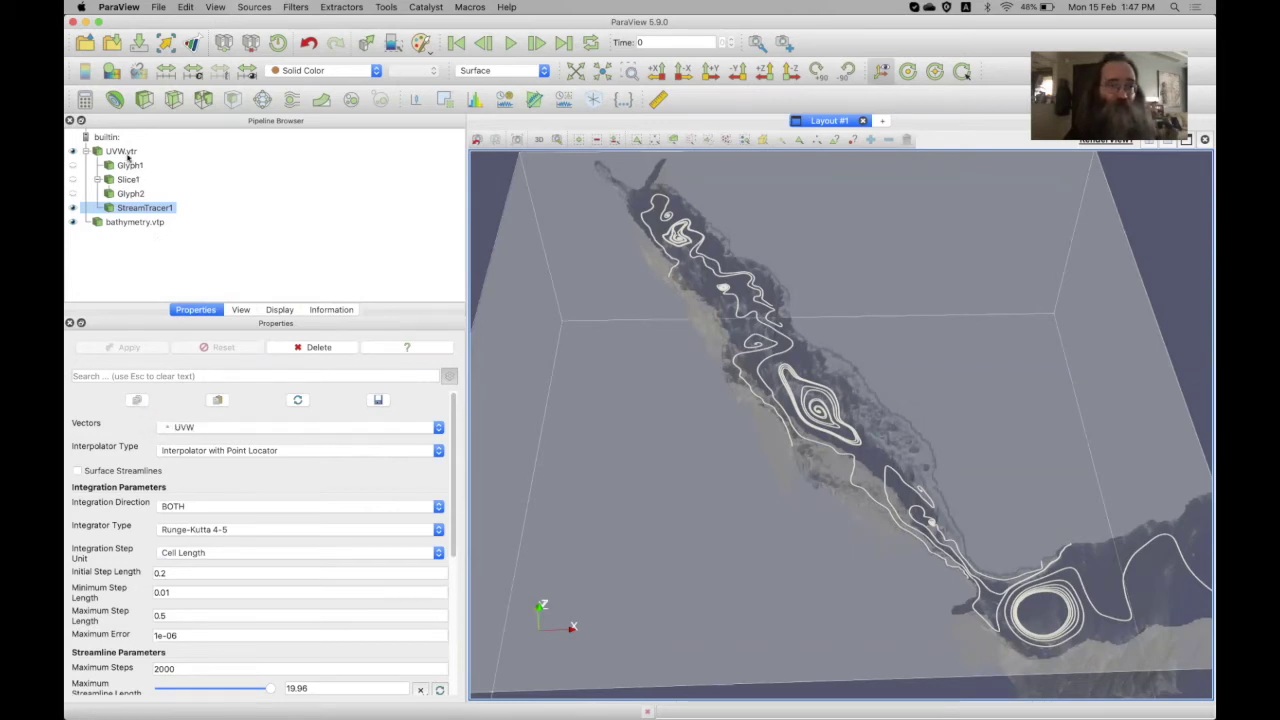
click(123, 151)
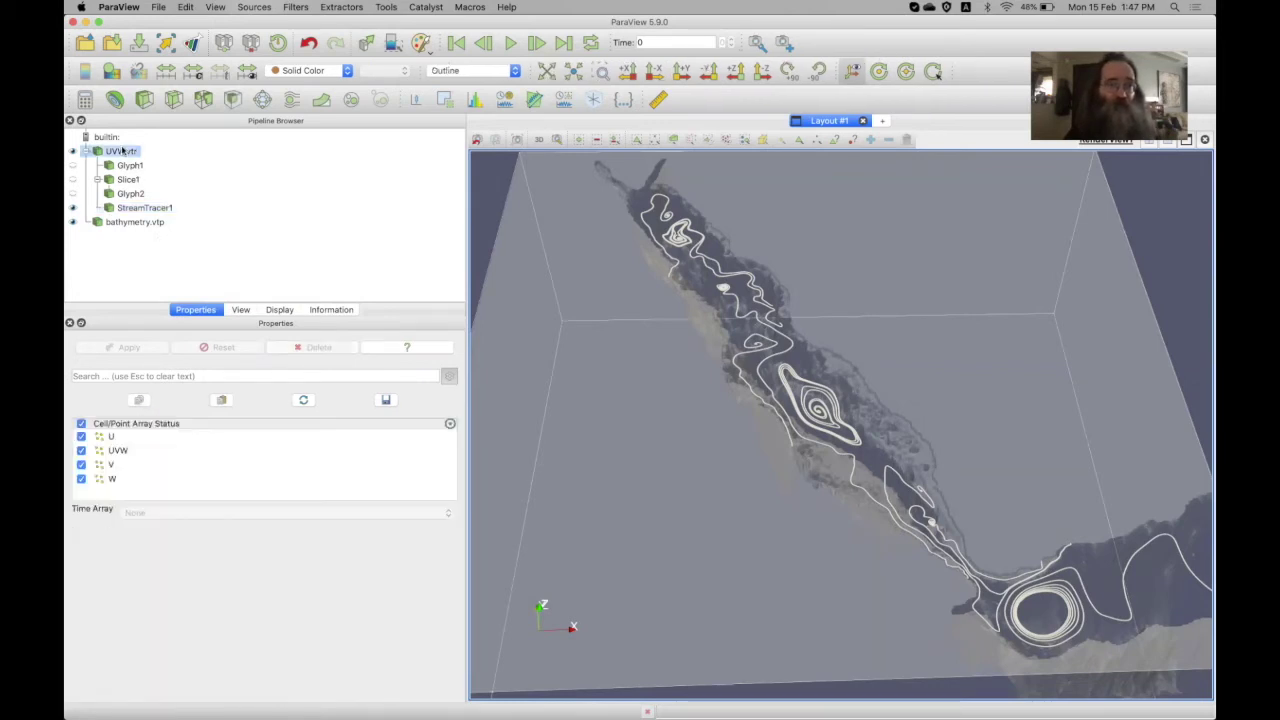
click(291, 104)
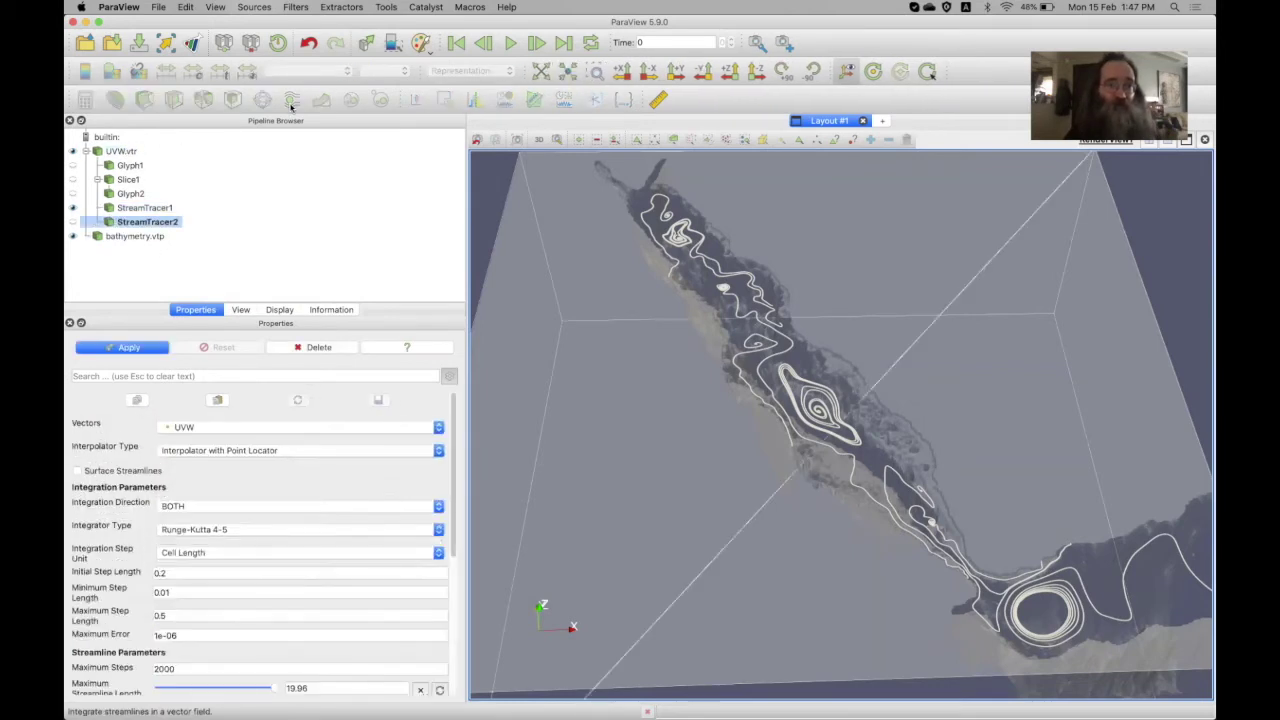
click(219, 402)
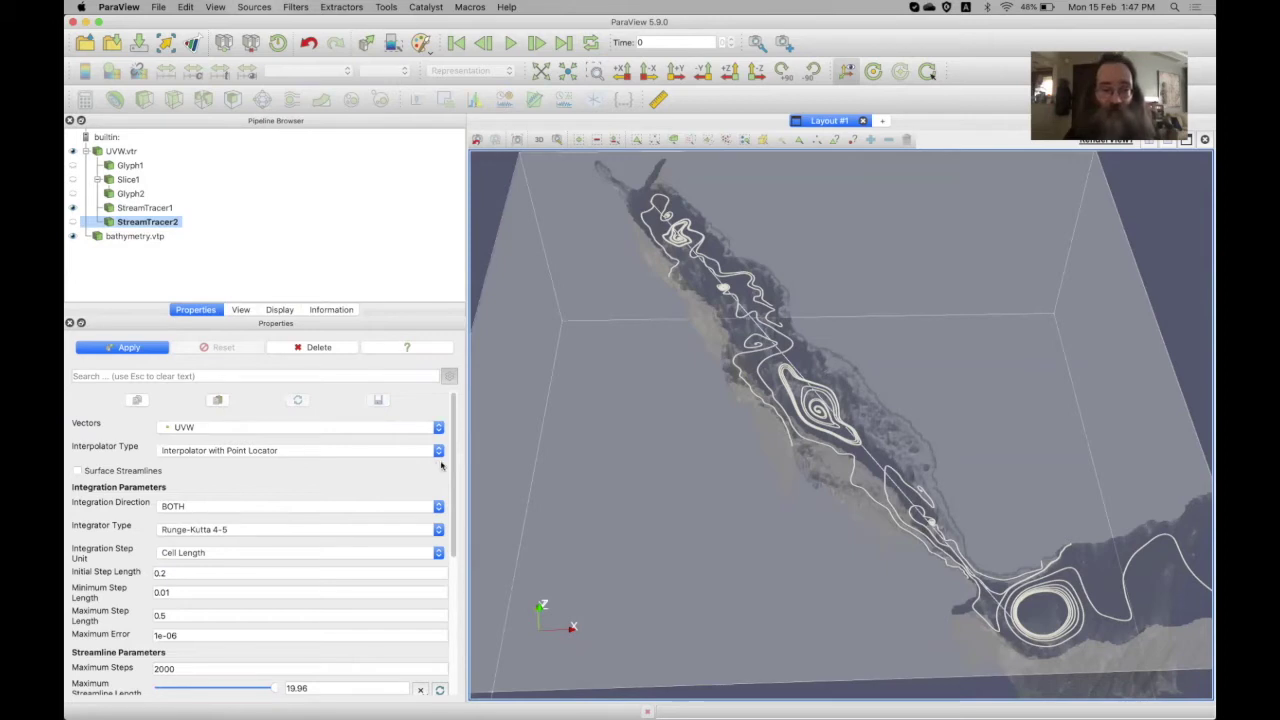
Hide the new Stream Tracer's advanced properties and set the Z coordinate of both seed line points to -1
scroll(454, 511, down, 2)
scroll(454, 511, down, 3)
scroll(453, 450, up, 5)
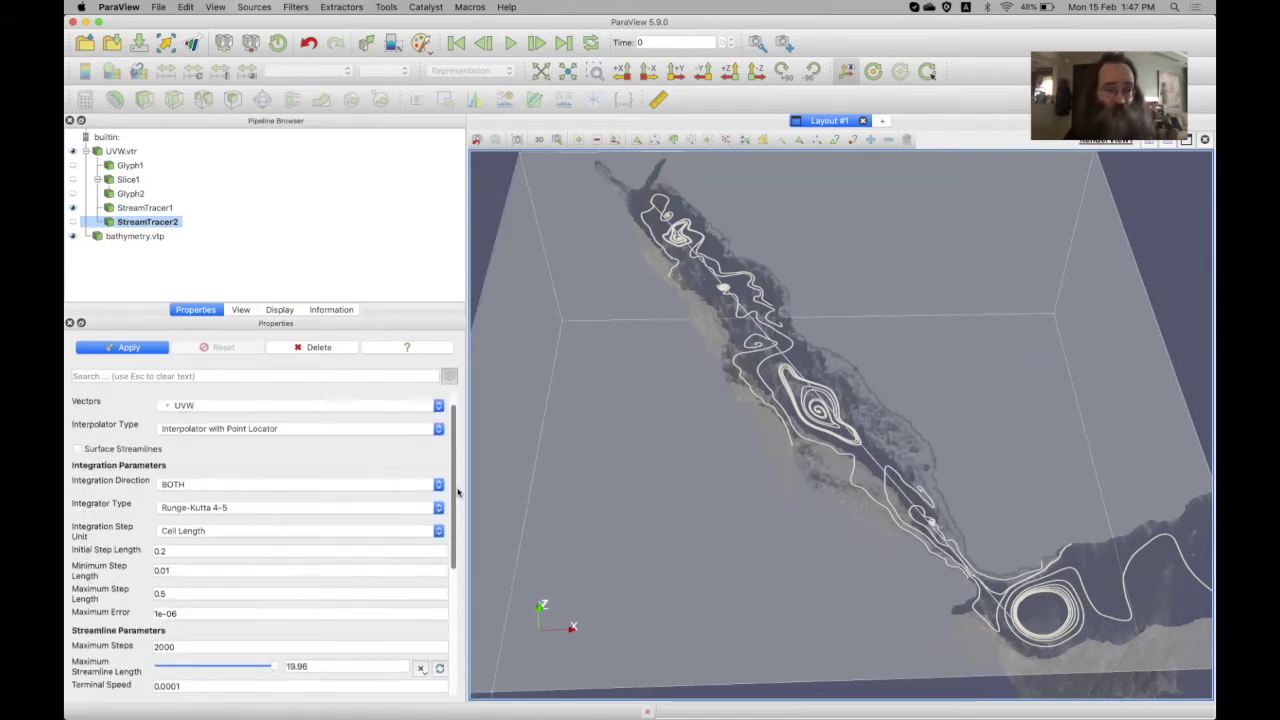
click(449, 375)
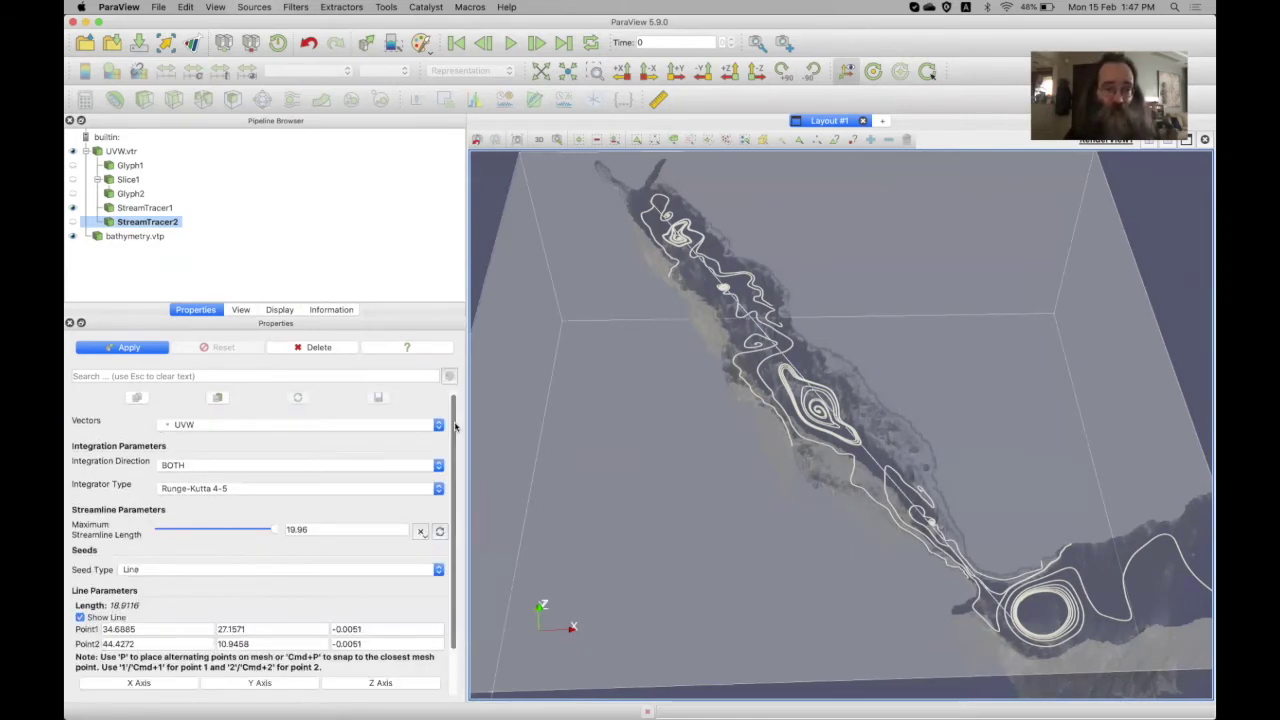
scroll(435, 560, down, 2)
click(406, 577)
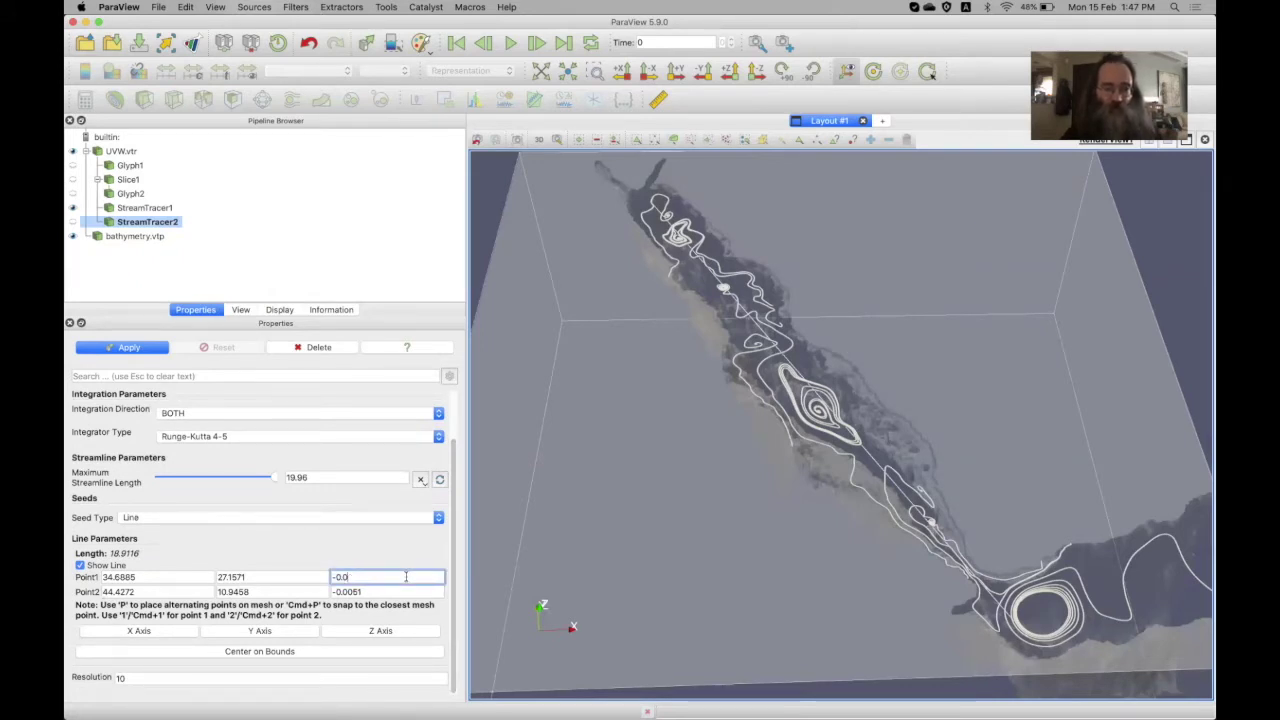
text(-1)
key(Tab)
key(Tab)
key(Tab)
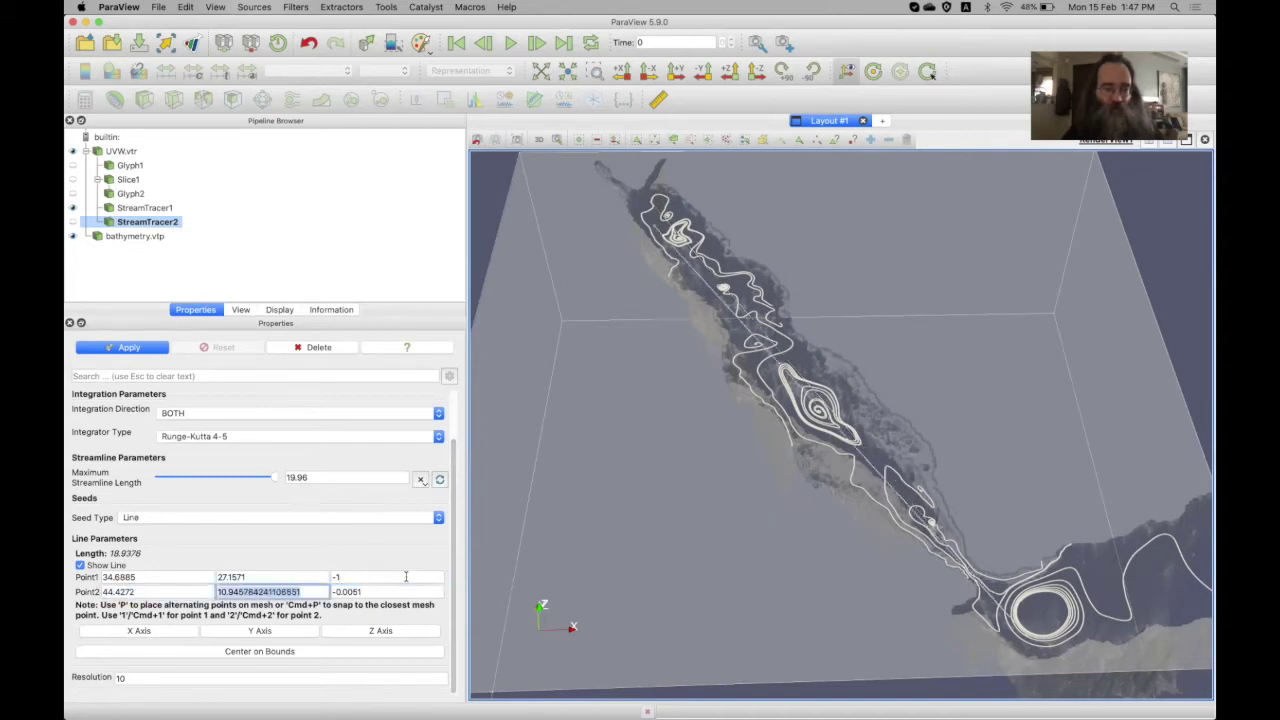
text(-1)
key(Tab)
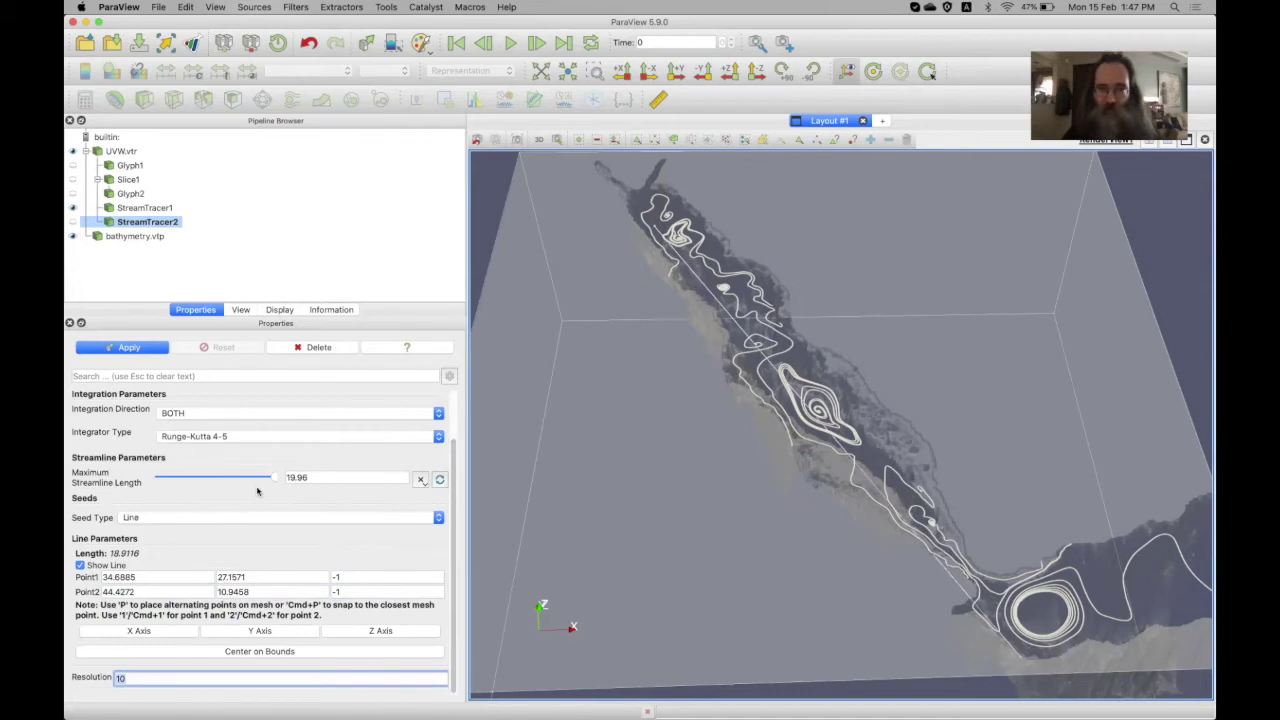
Compute the second Stream Tracer's streamlines and hide its seed line
click(123, 349)
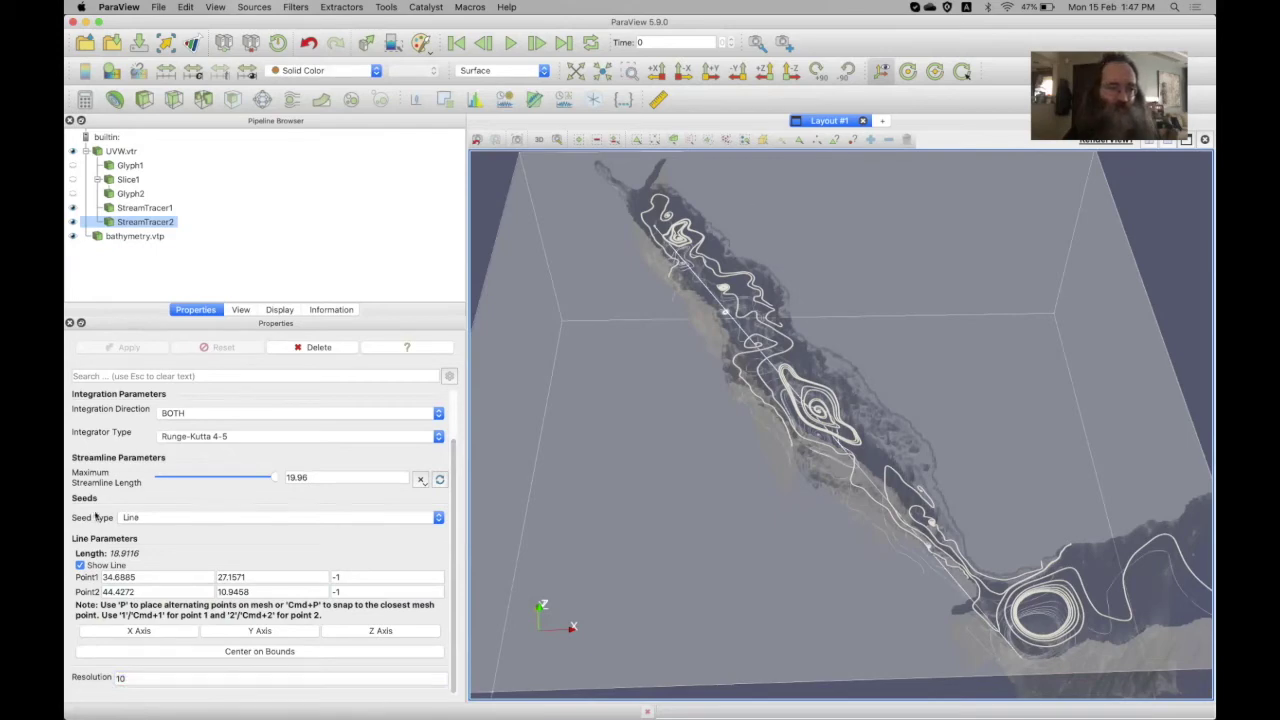
click(91, 570)
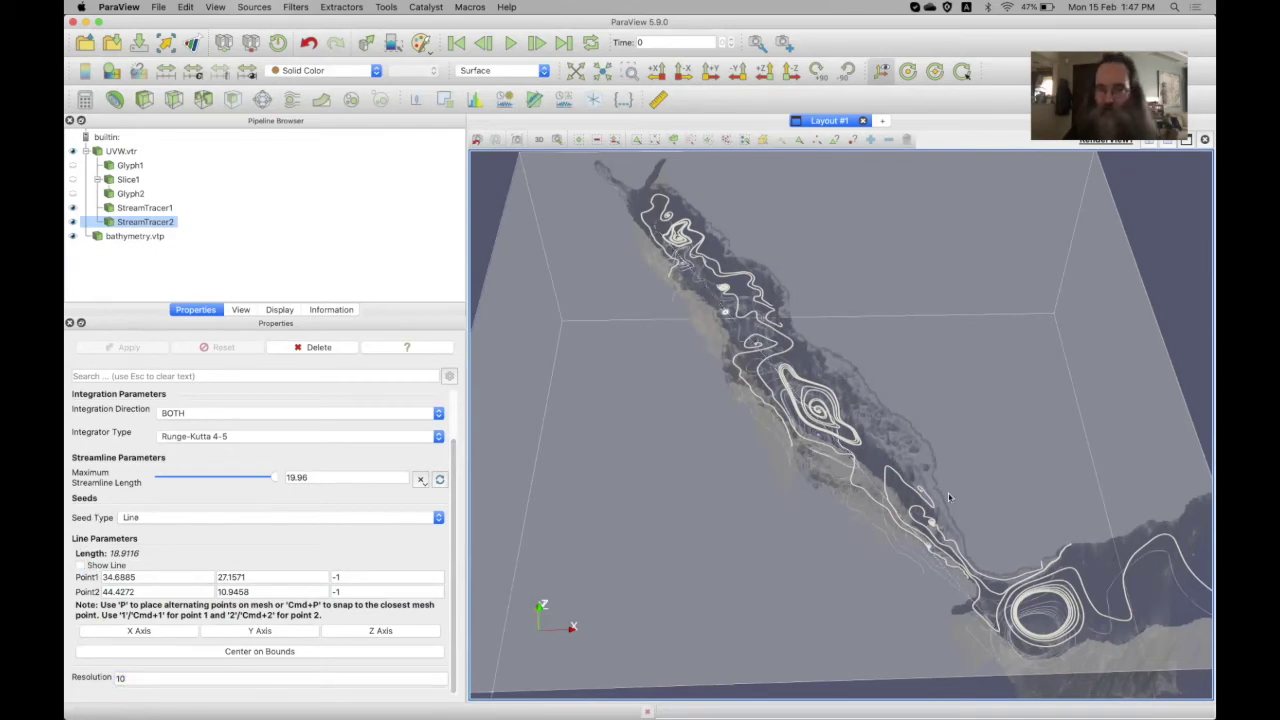
drag(985, 466, 997, 419)
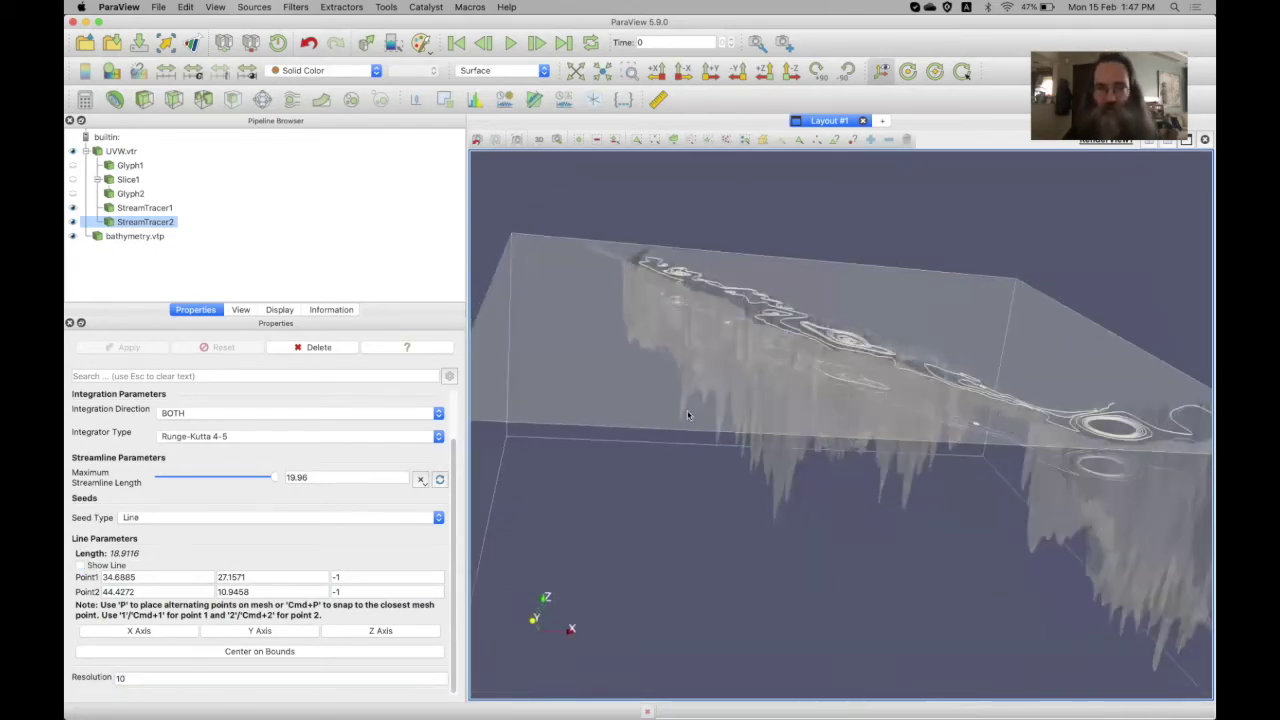
Render StreamTracer2's lines as tubes with a line width of 5
click(279, 310)
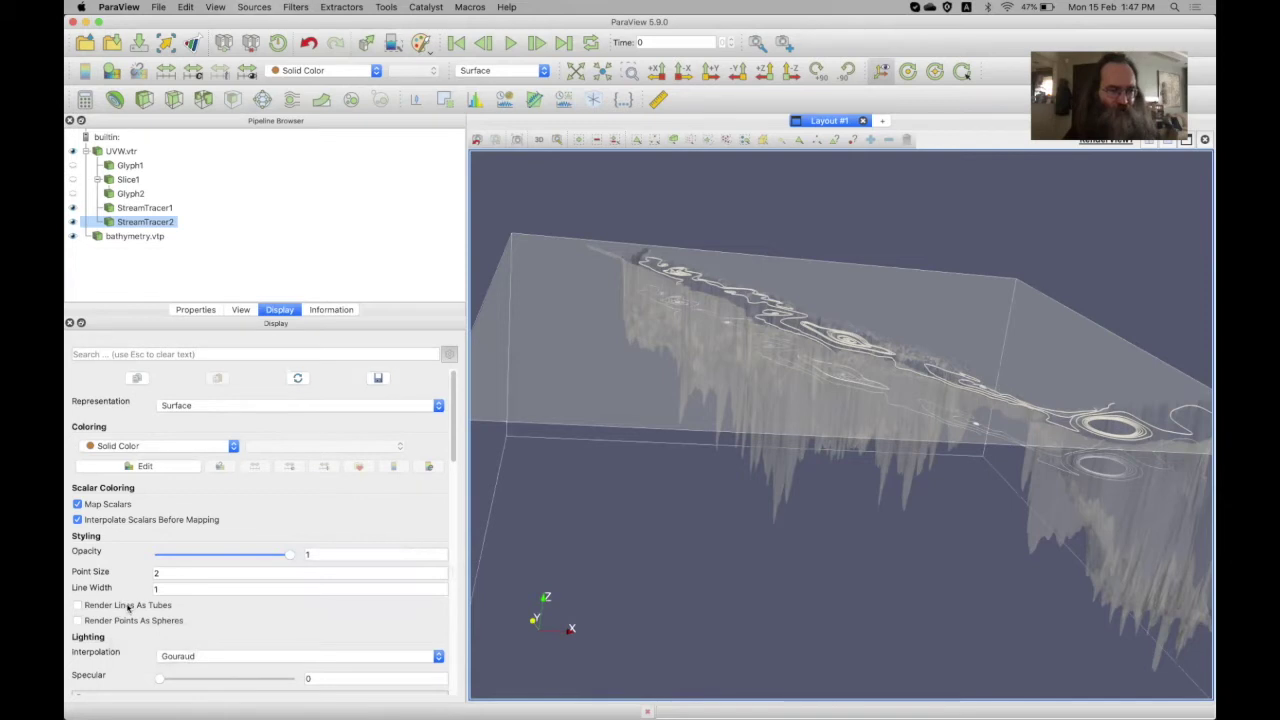
click(78, 606)
double_click(192, 587)
text(5)
key(Tab)
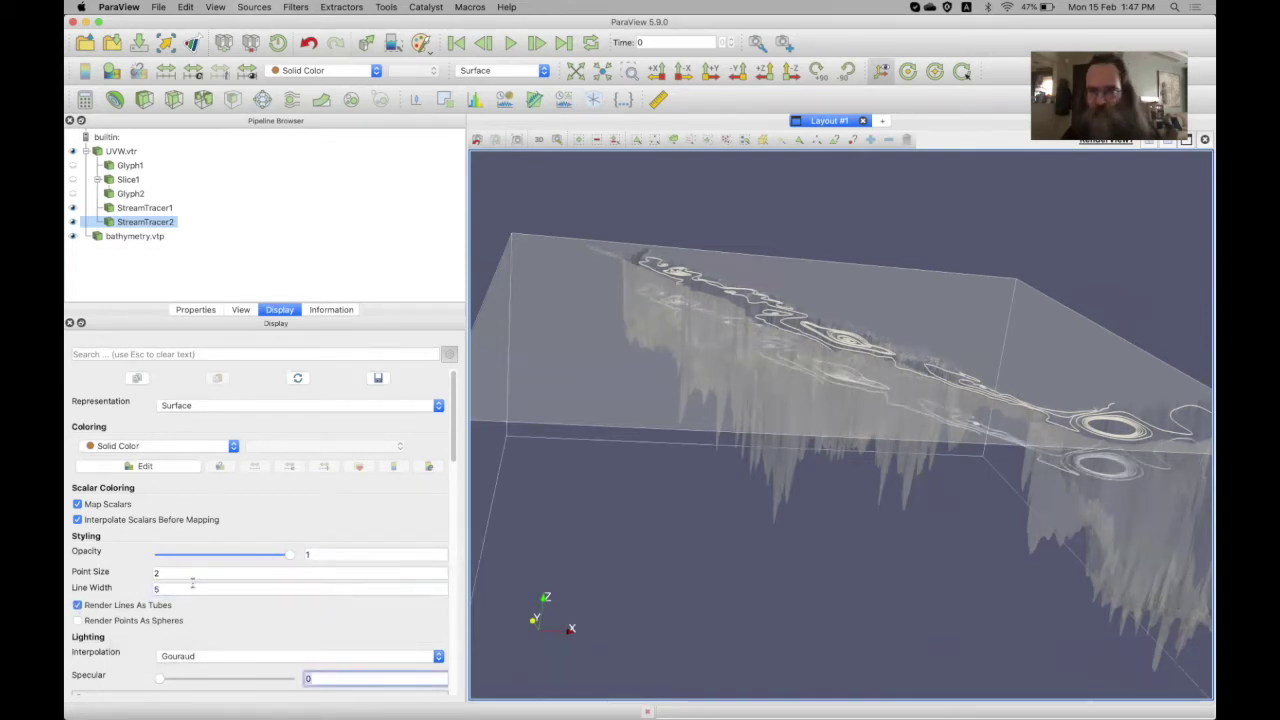
mouse_move(655, 505)
mouse_down()
mouse_move(727, 455)
mouse_move(766, 459)
mouse_move(766, 472)
mouse_move(765, 460)
mouse_up()
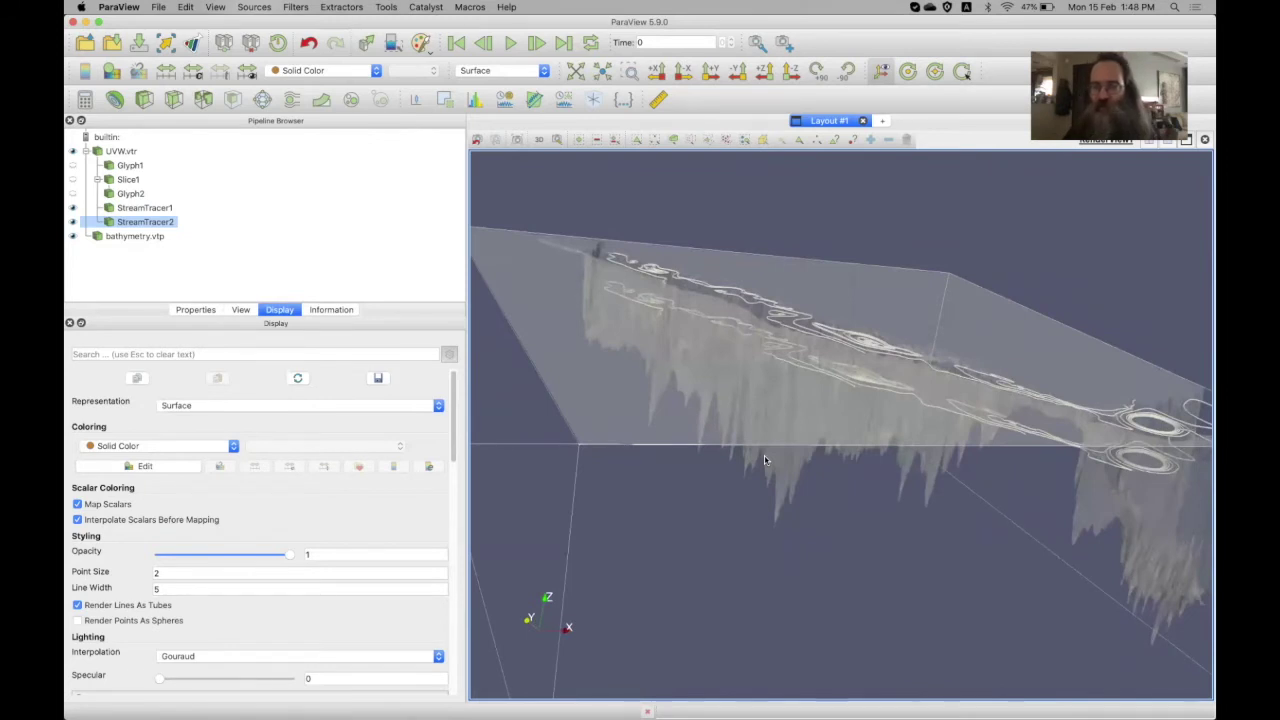
mouse_move(858, 401)
mouse_down()
mouse_move(852, 430)
mouse_move(845, 402)
mouse_up()
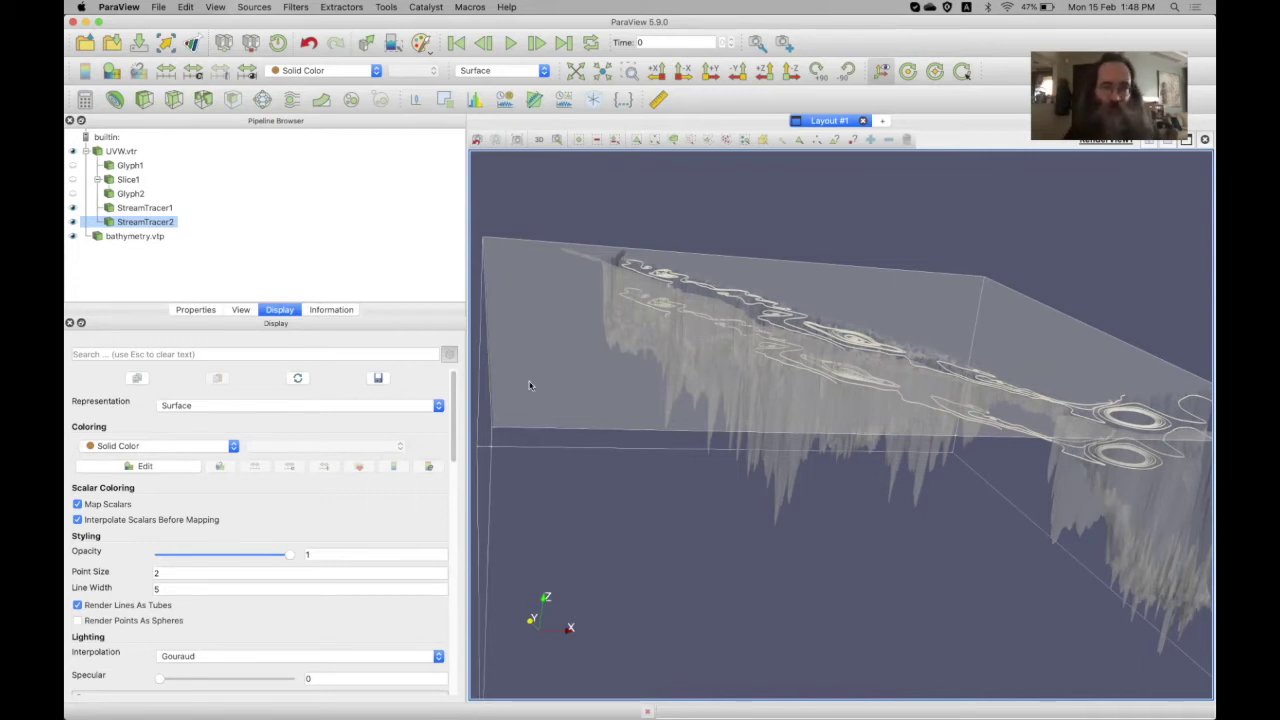
Add a third Stream Tracer to UVW.vtr and give it the properties copied from StreamTracer1
click(122, 152)
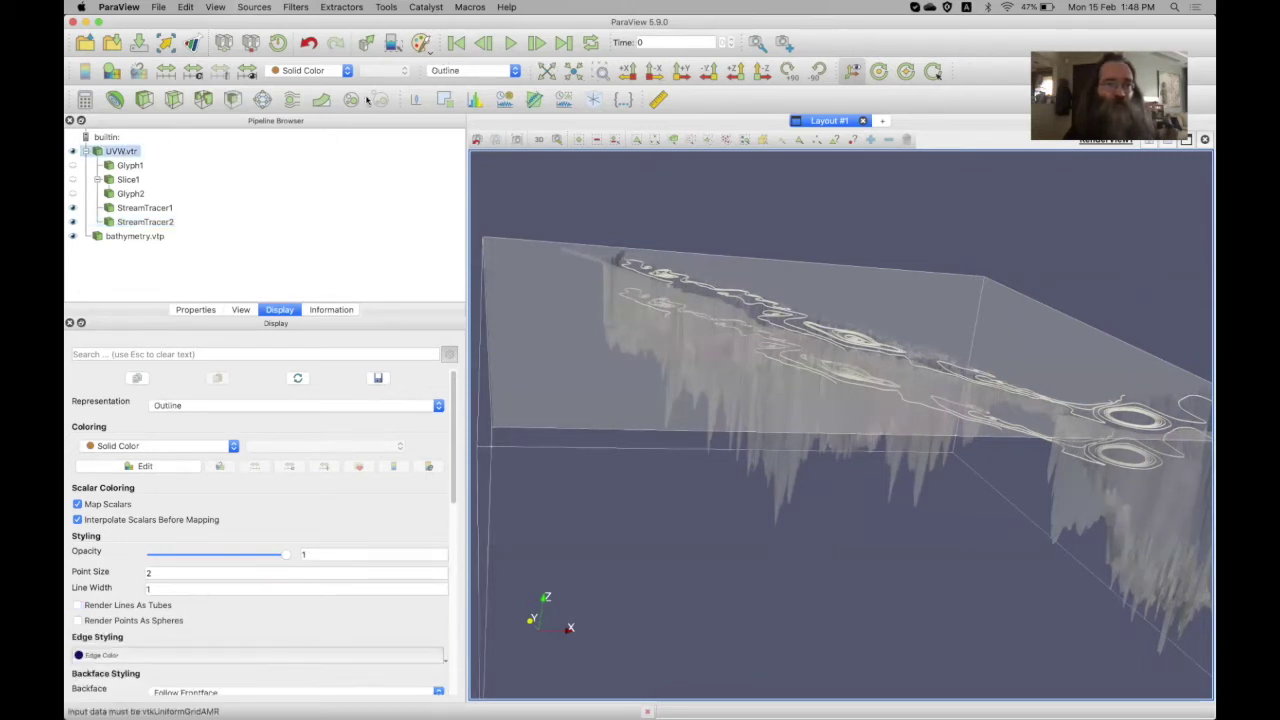
click(291, 99)
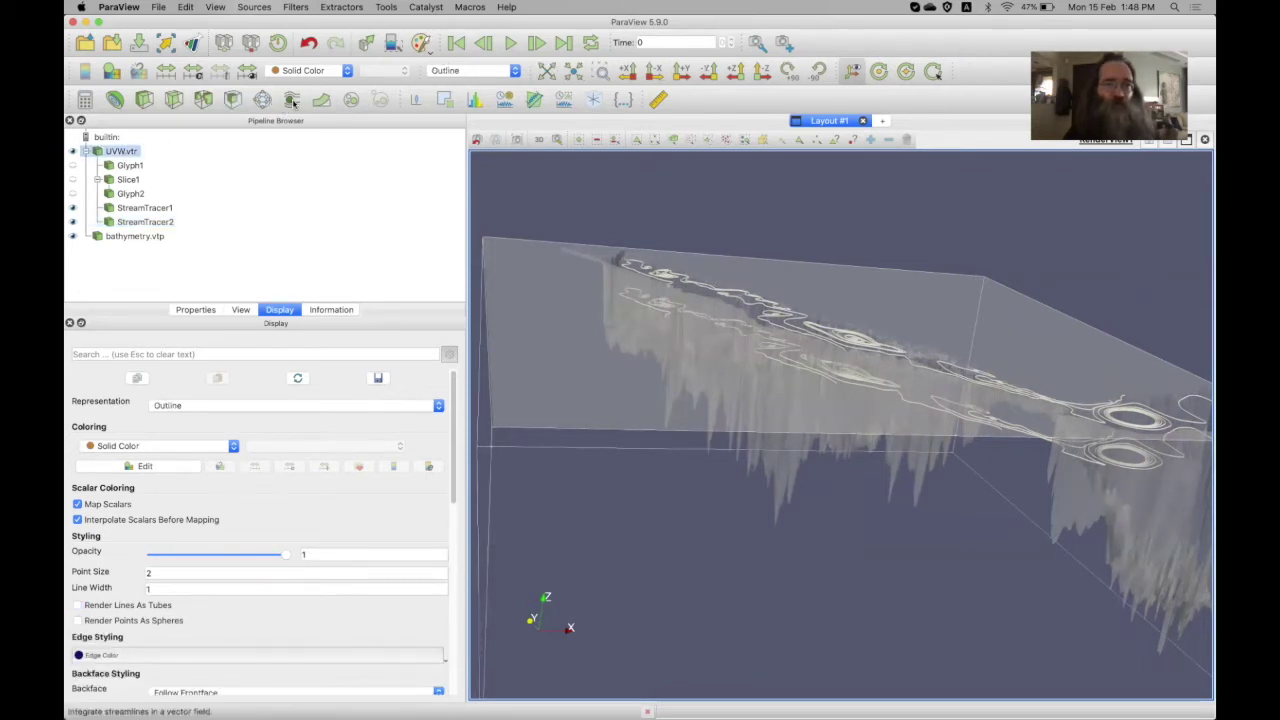
click(192, 310)
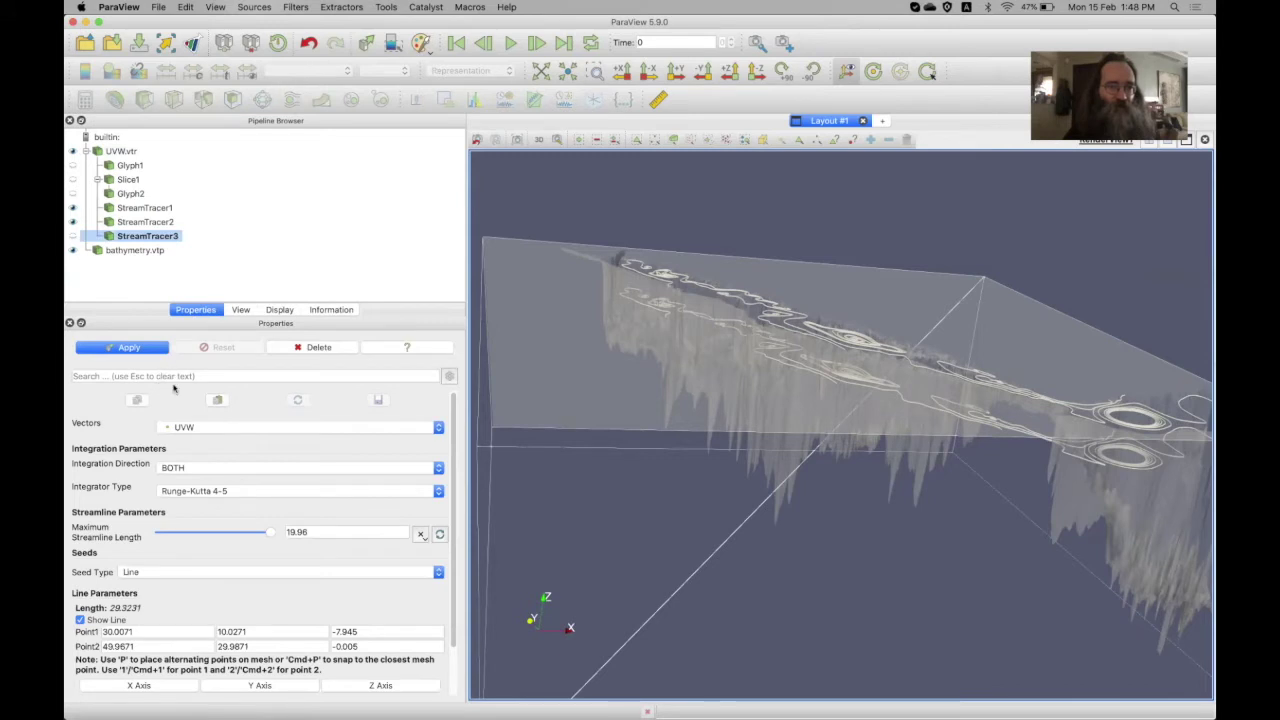
Set the Z coordinate of both seed line points to -2 and compute the third Stream Tracer's streamlines
click(386, 632)
text(-2)
key(Tab)
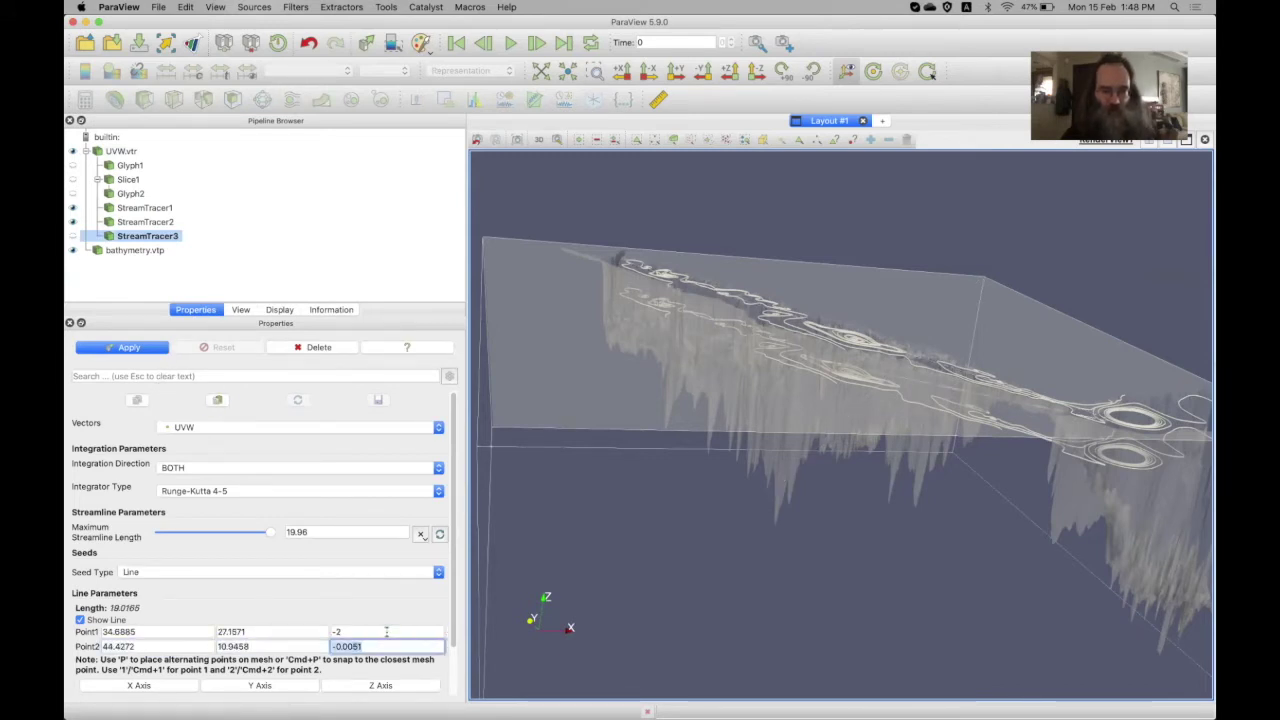
text(-2)
key(Tab)
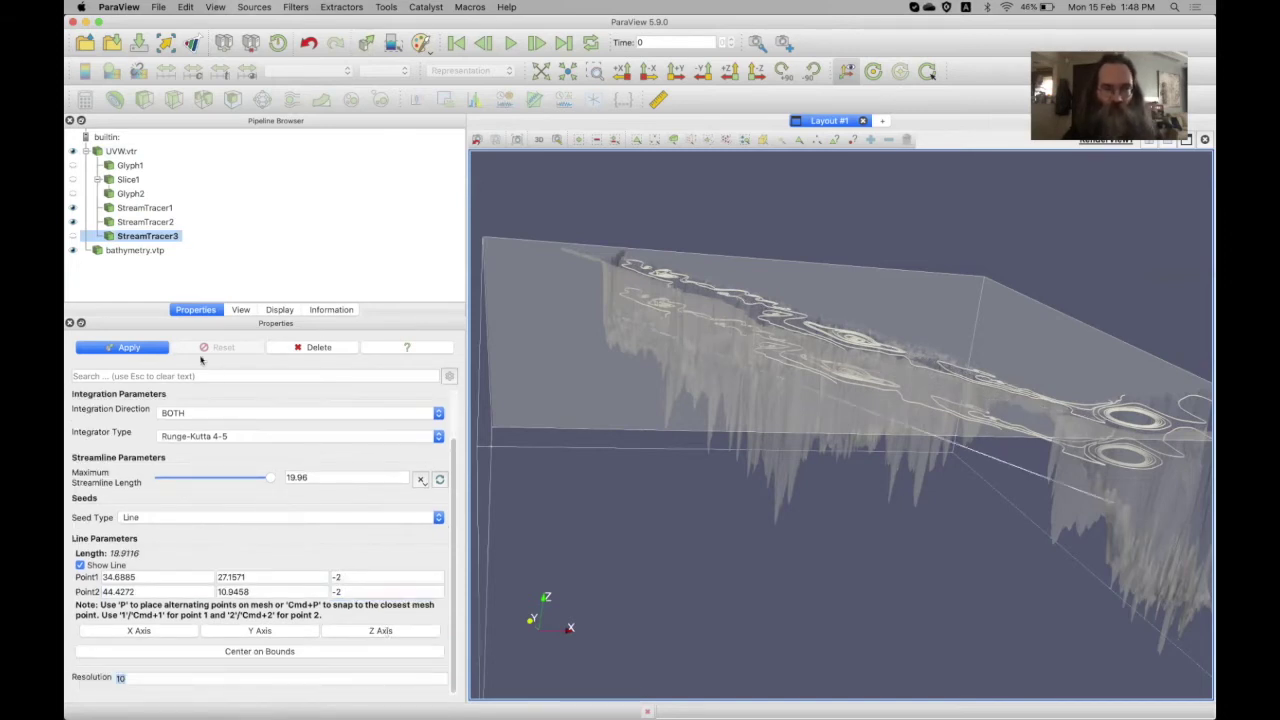
click(130, 347)
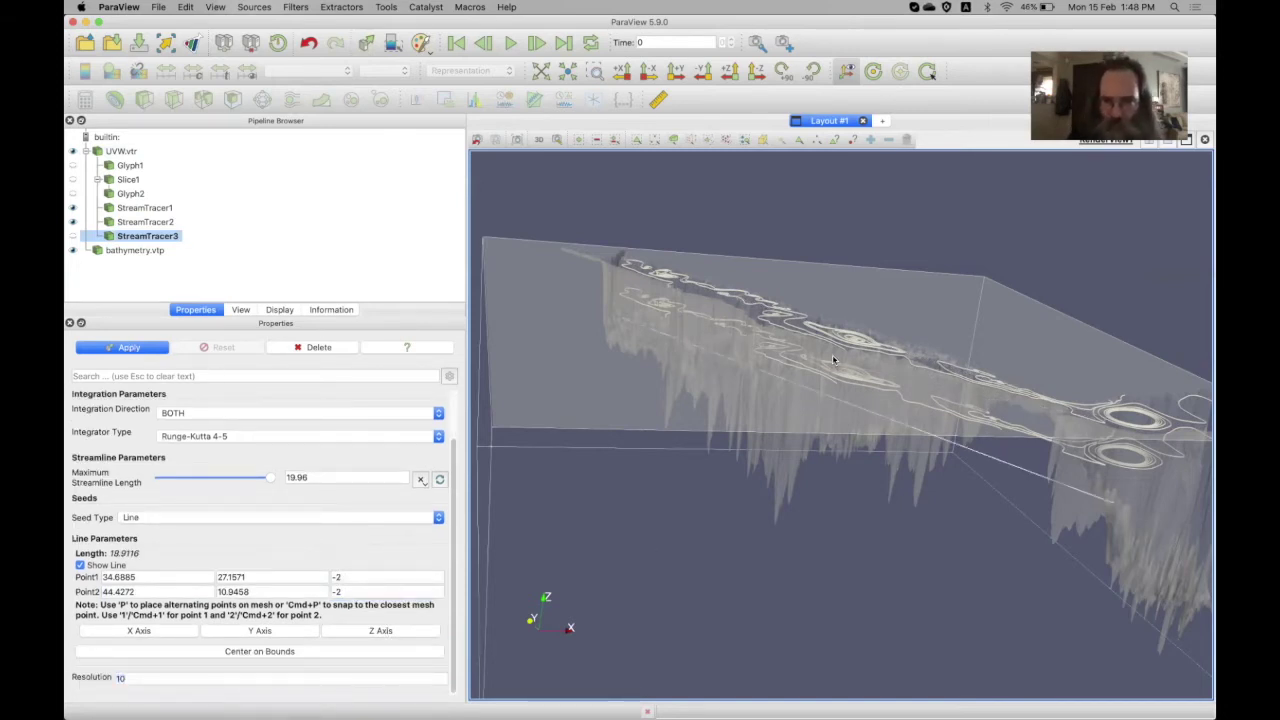
click(130, 348)
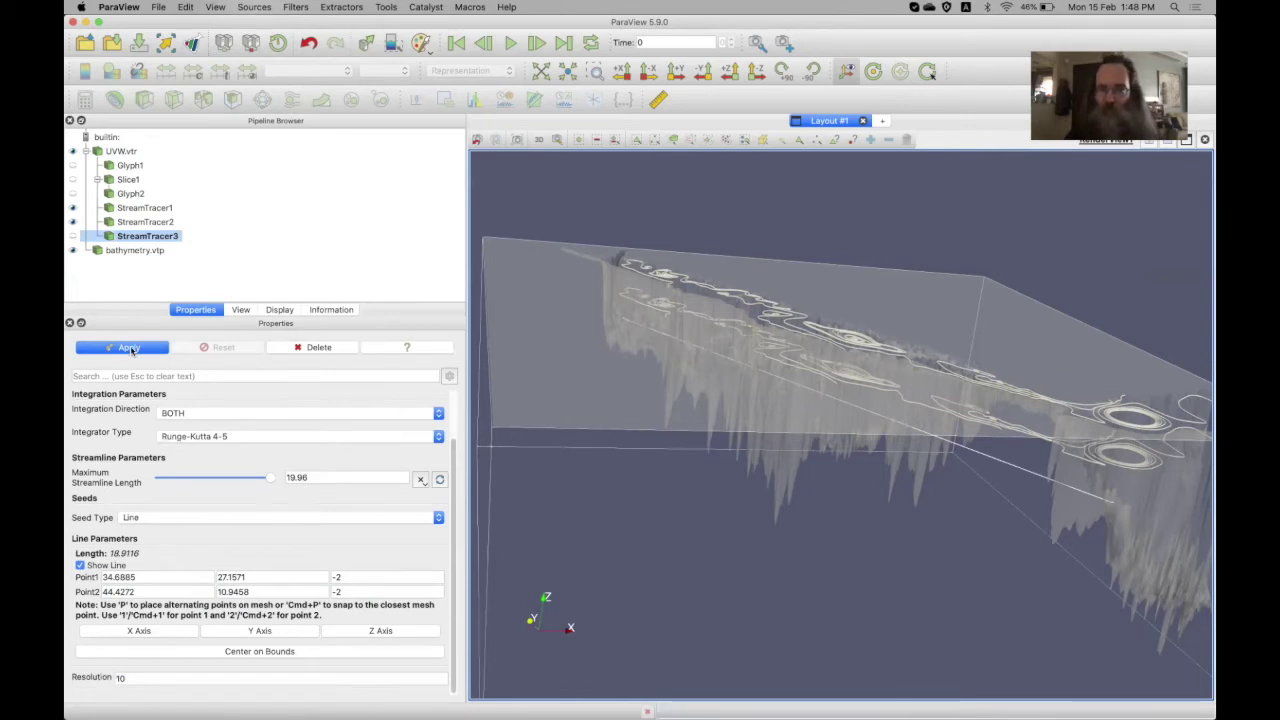
Render StreamTracer3's lines as tubes with a line width of 5
click(280, 310)
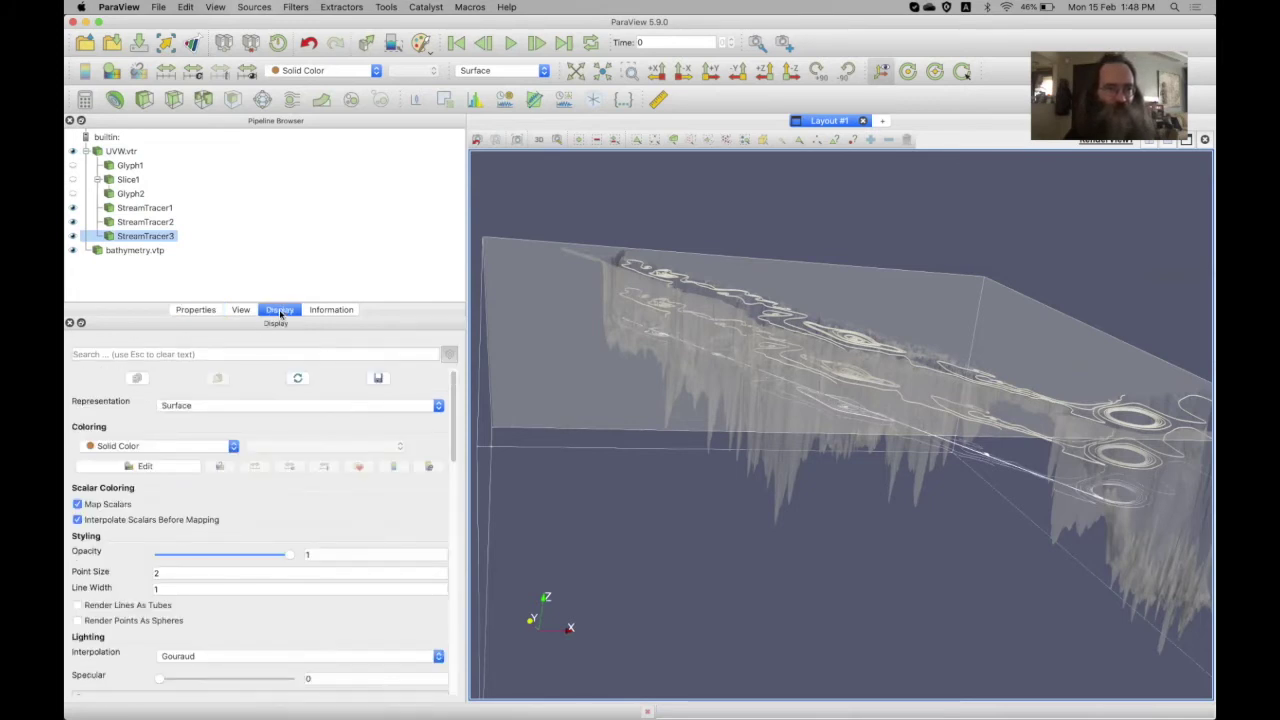
click(110, 605)
click(192, 589)
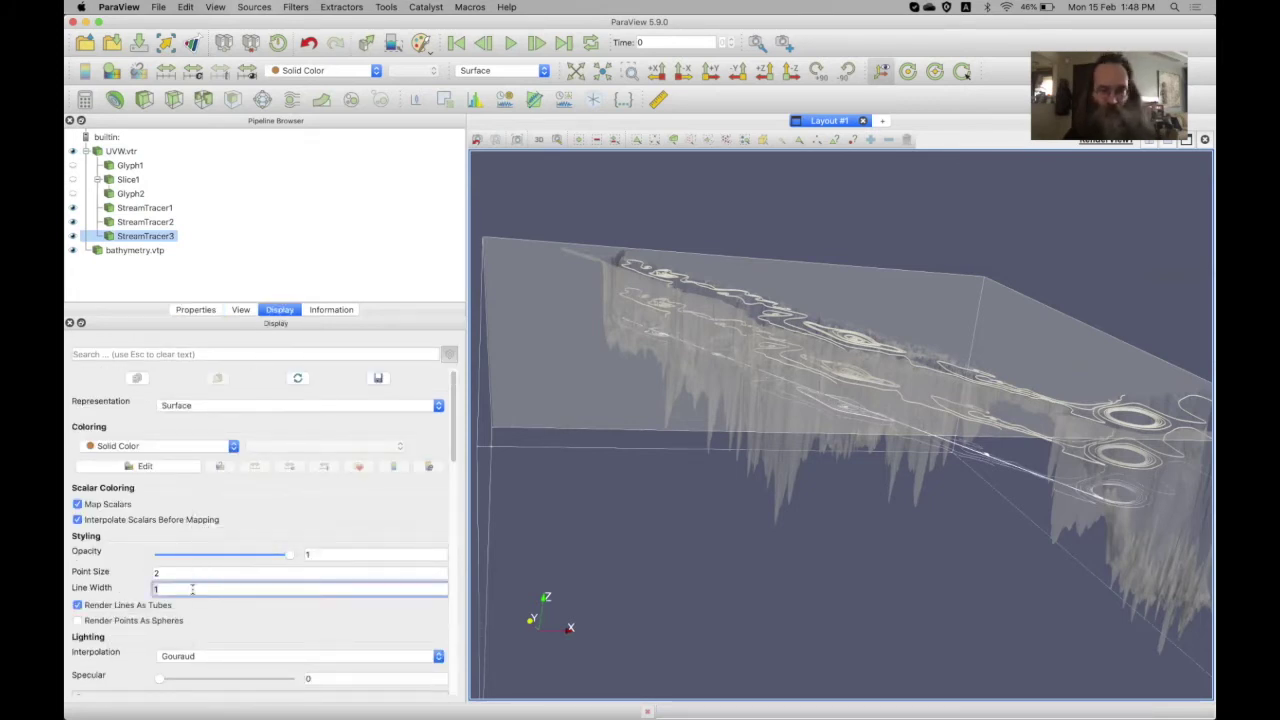
key(BackSpace)
text(5)
key(Return)
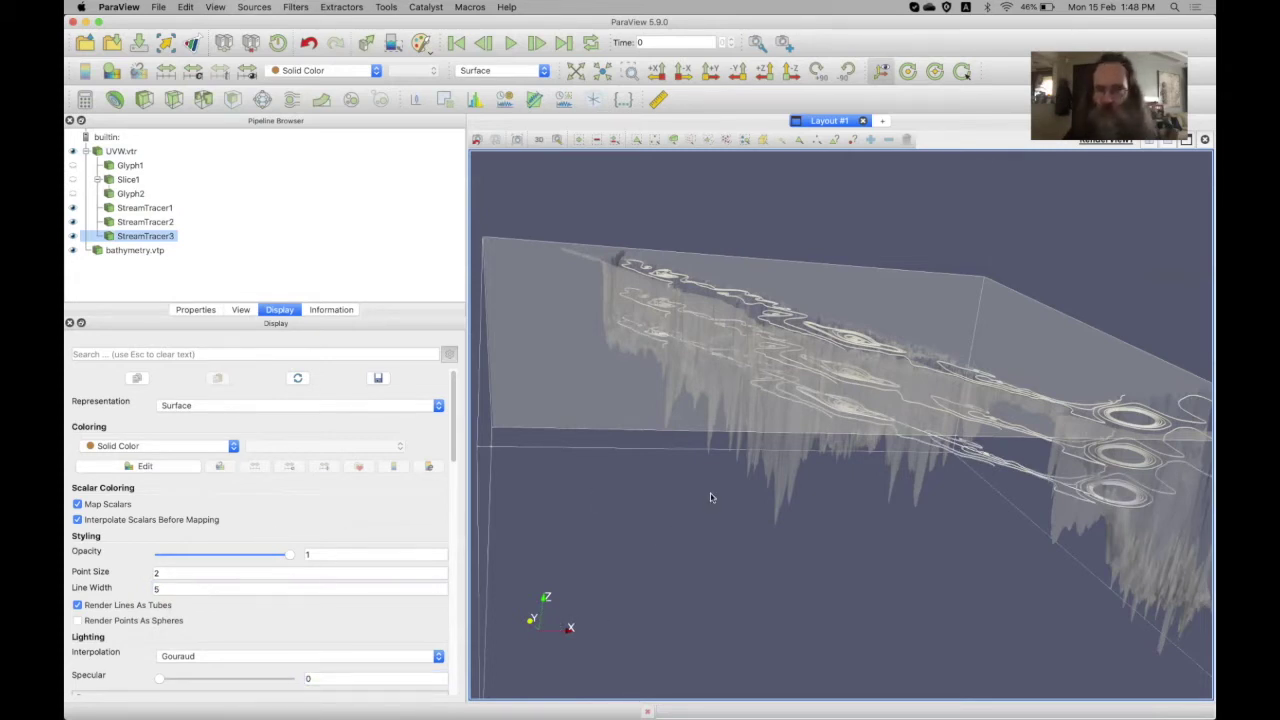
Discard the pending seed line change on StreamTracer3 and hide its seed line
drag(905, 483, 898, 455)
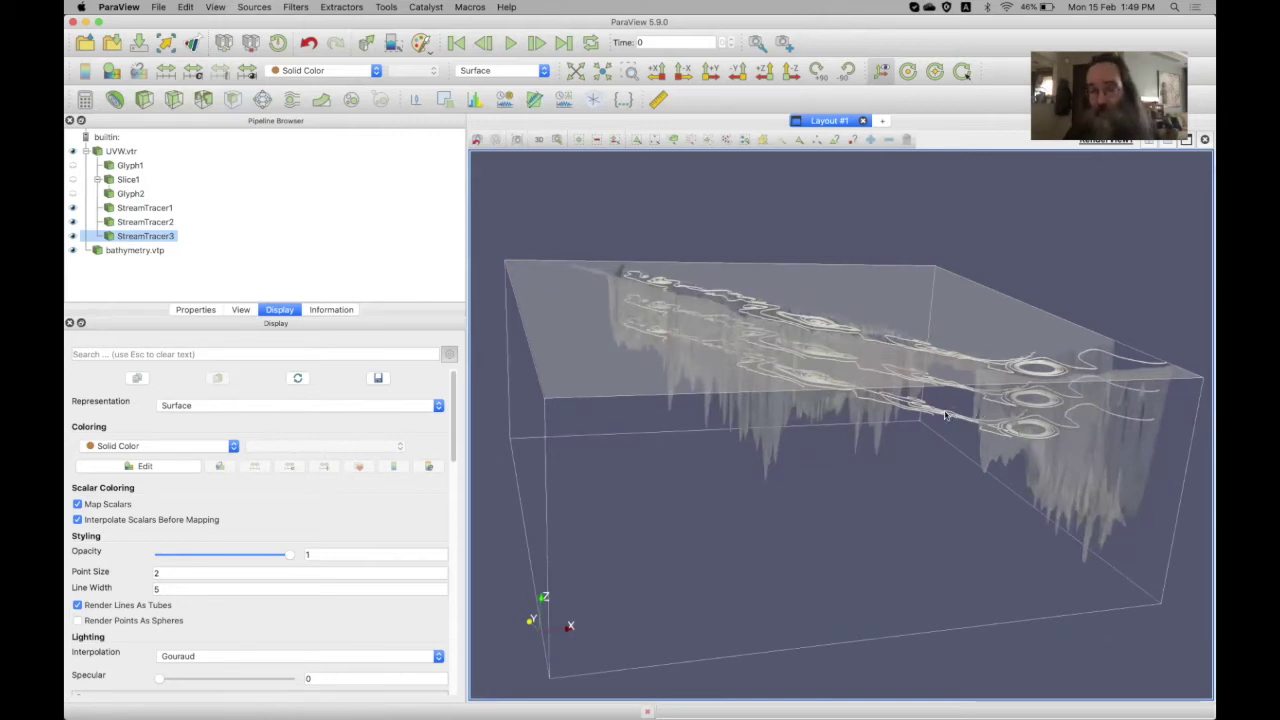
drag(945, 416, 908, 418)
click(195, 311)
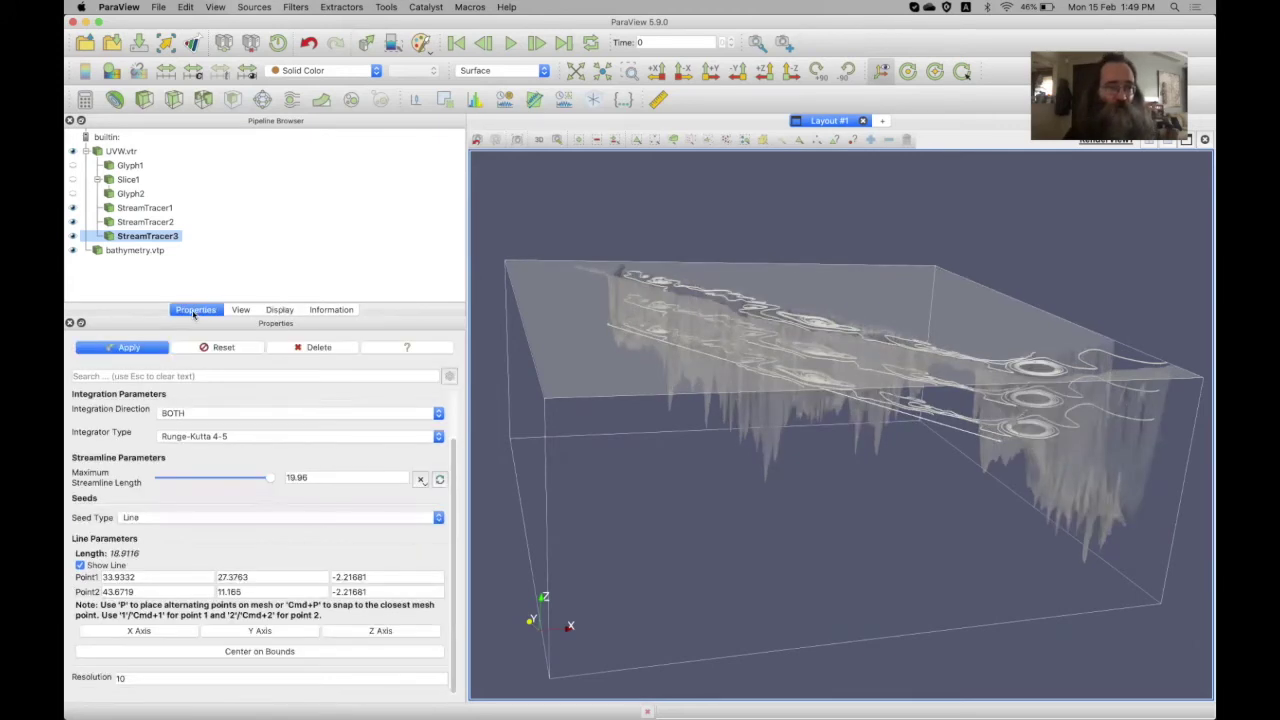
click(212, 347)
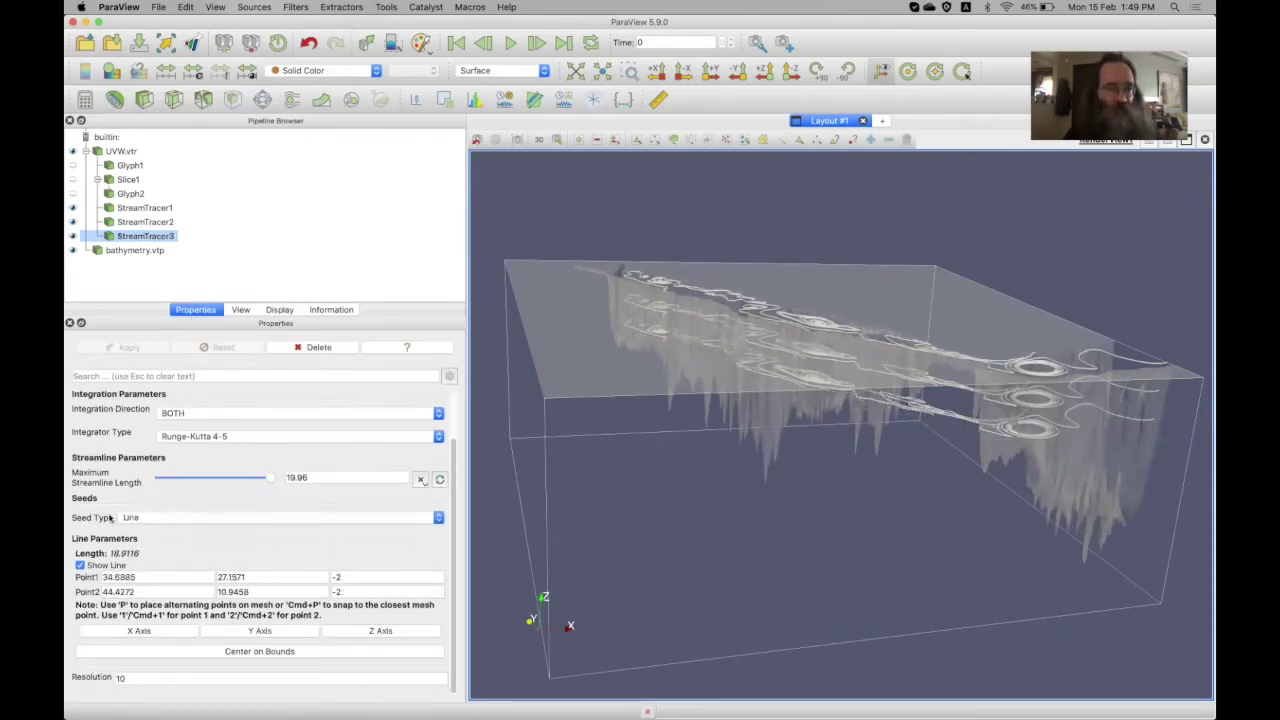
drag(850, 470, 876, 390)
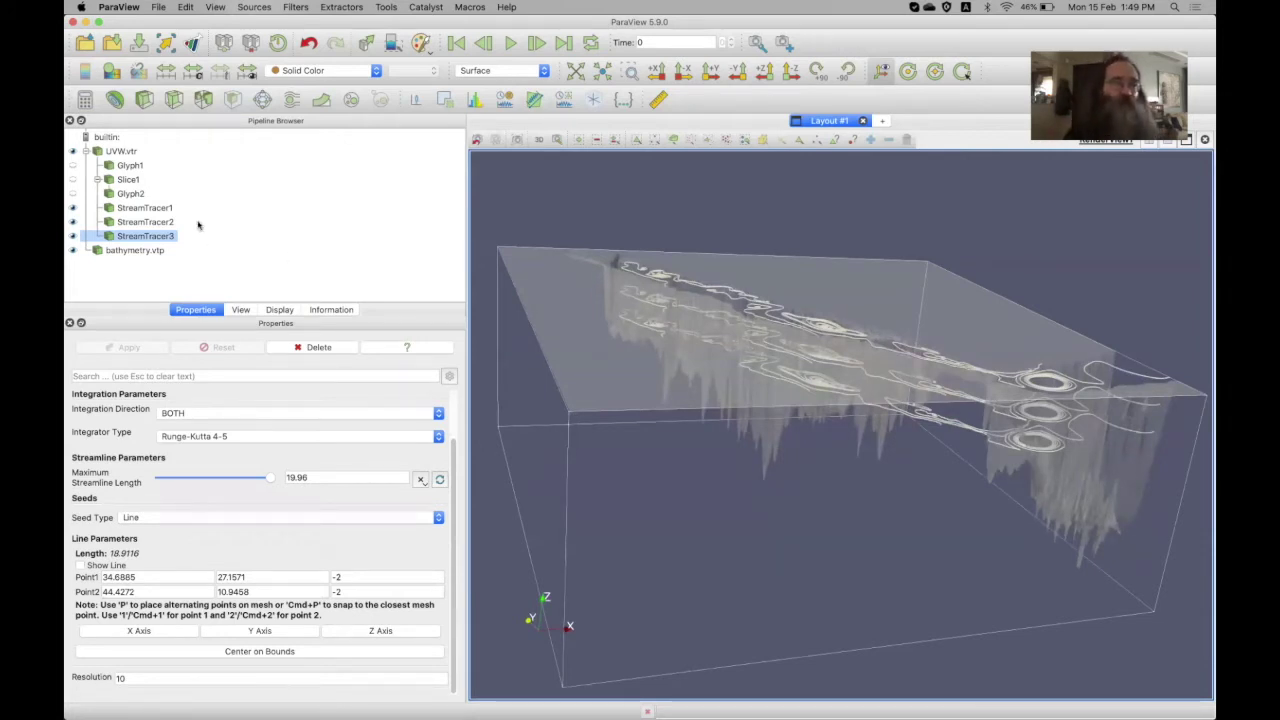
Examine UVW.vtr's data information and view the streamline layers inside the bathymetry from the side
click(121, 151)
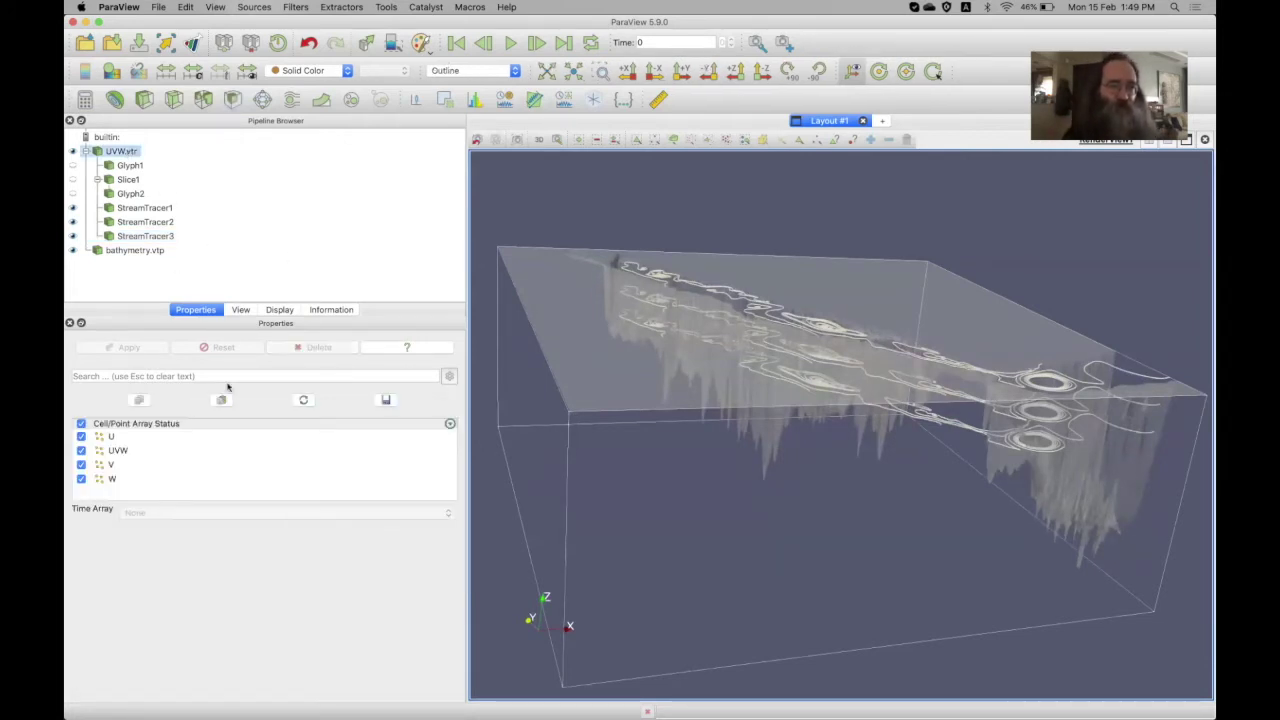
click(331, 310)
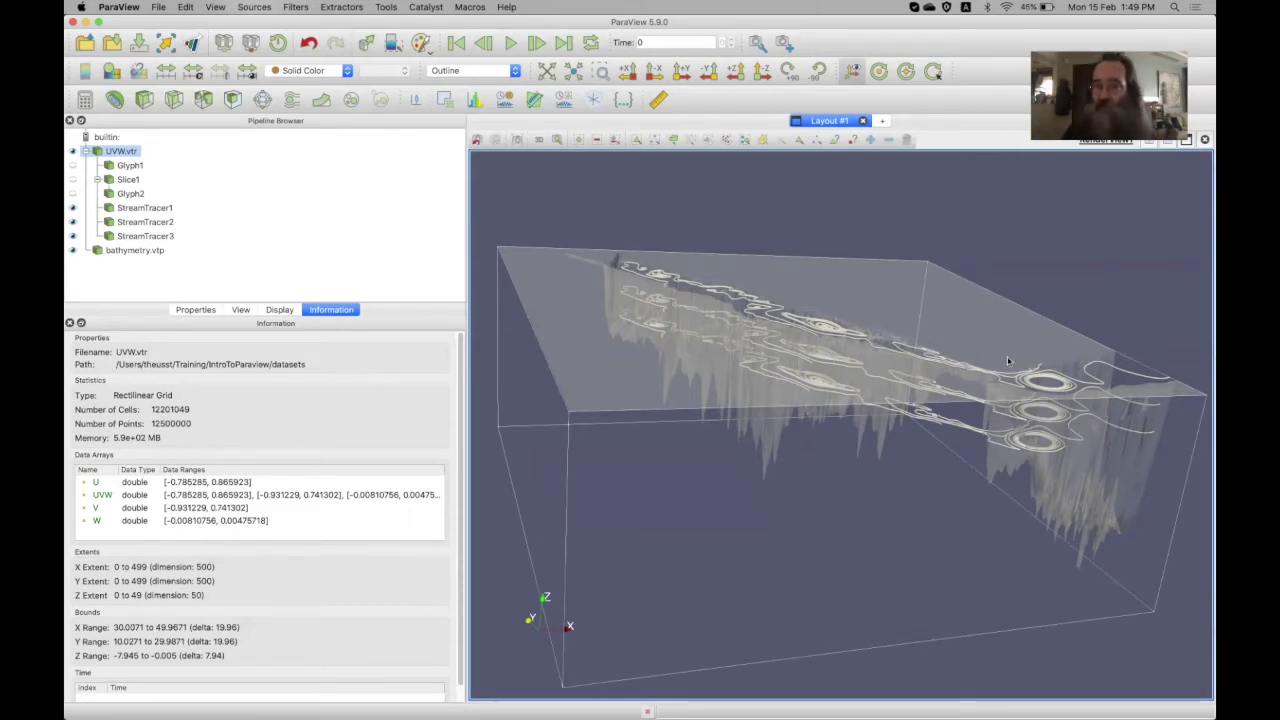
drag(1077, 375, 965, 388)
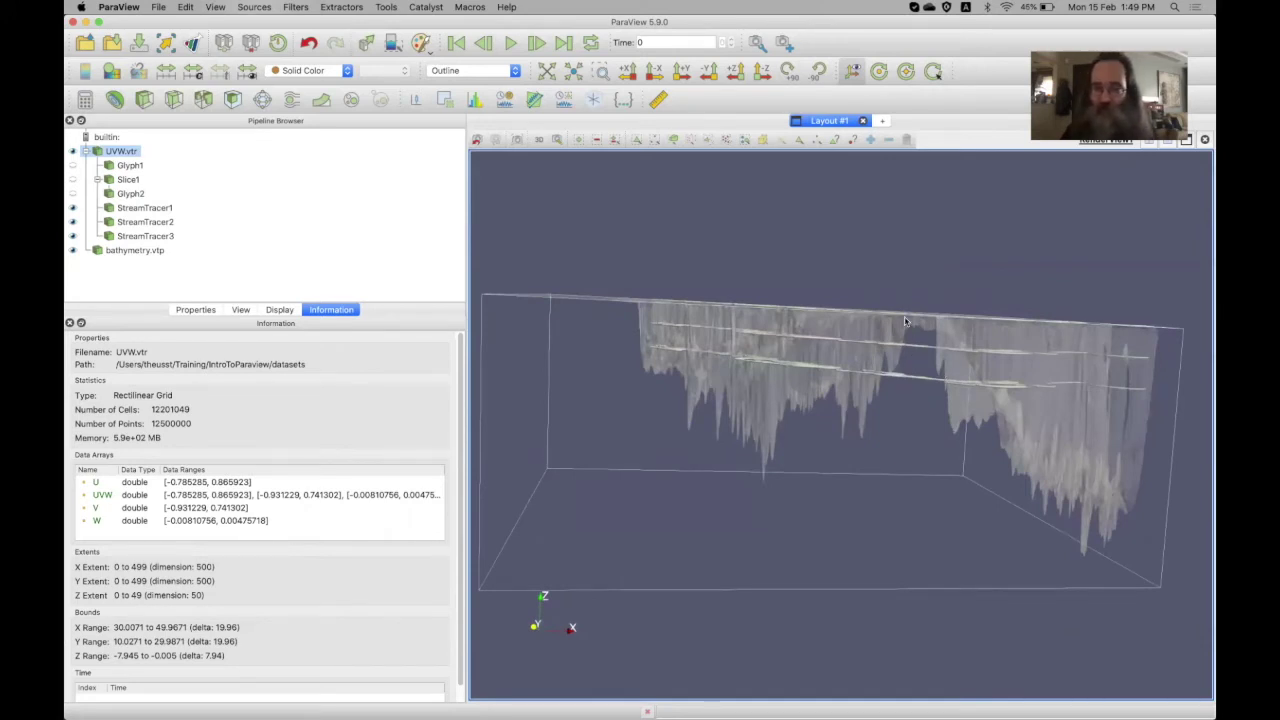
drag(905, 323, 903, 352)
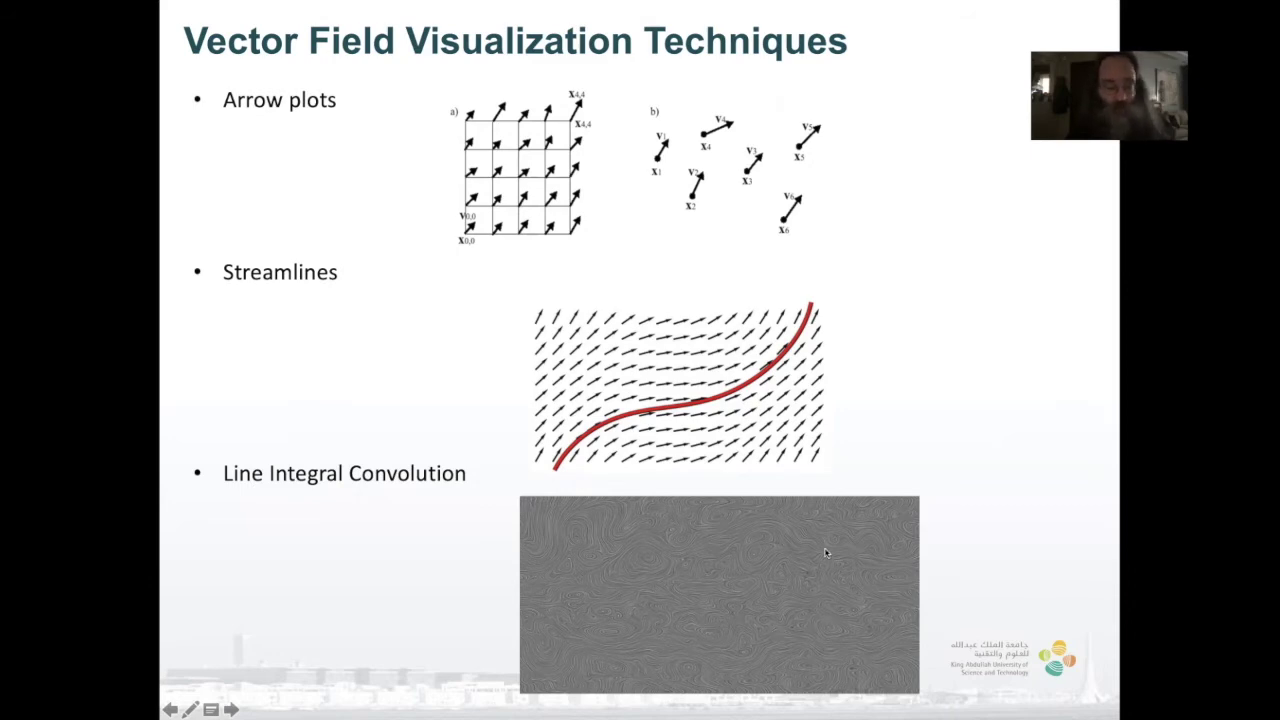
Switch from the slides back to ParaView and hide StreamTracer3, StreamTracer2 and StreamTracer1
key(super+Tab)
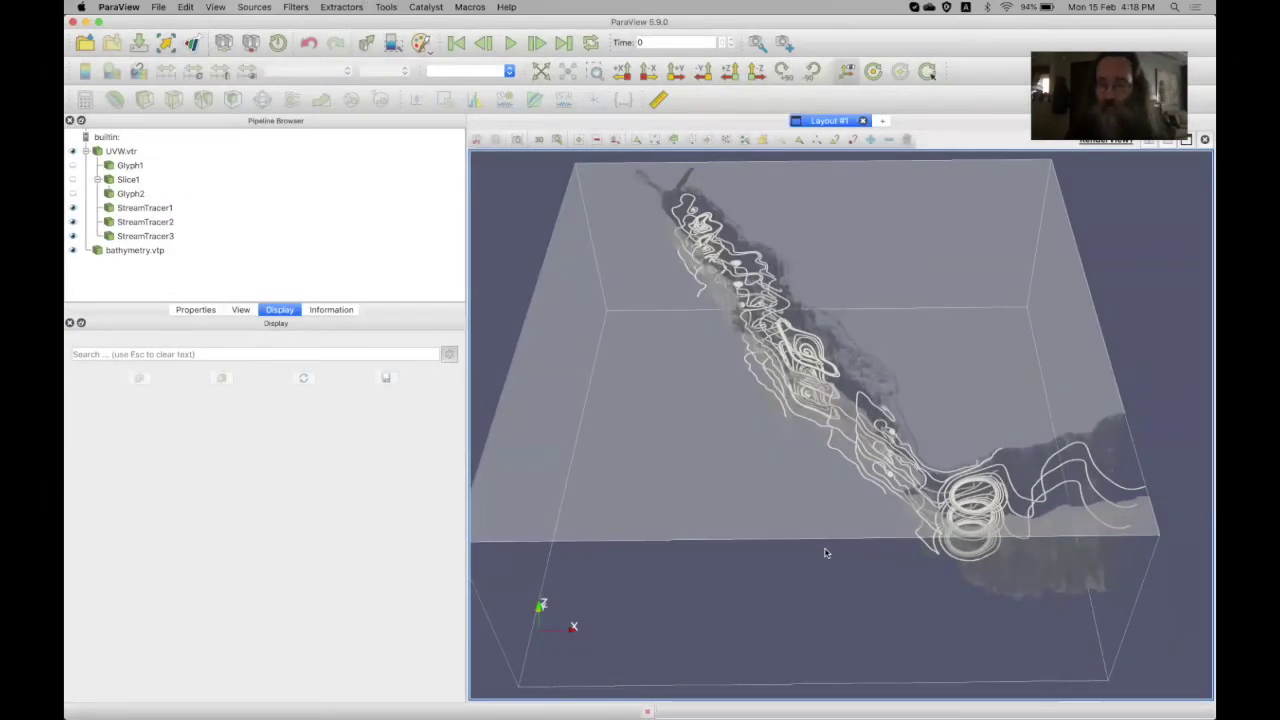
click(72, 236)
click(72, 222)
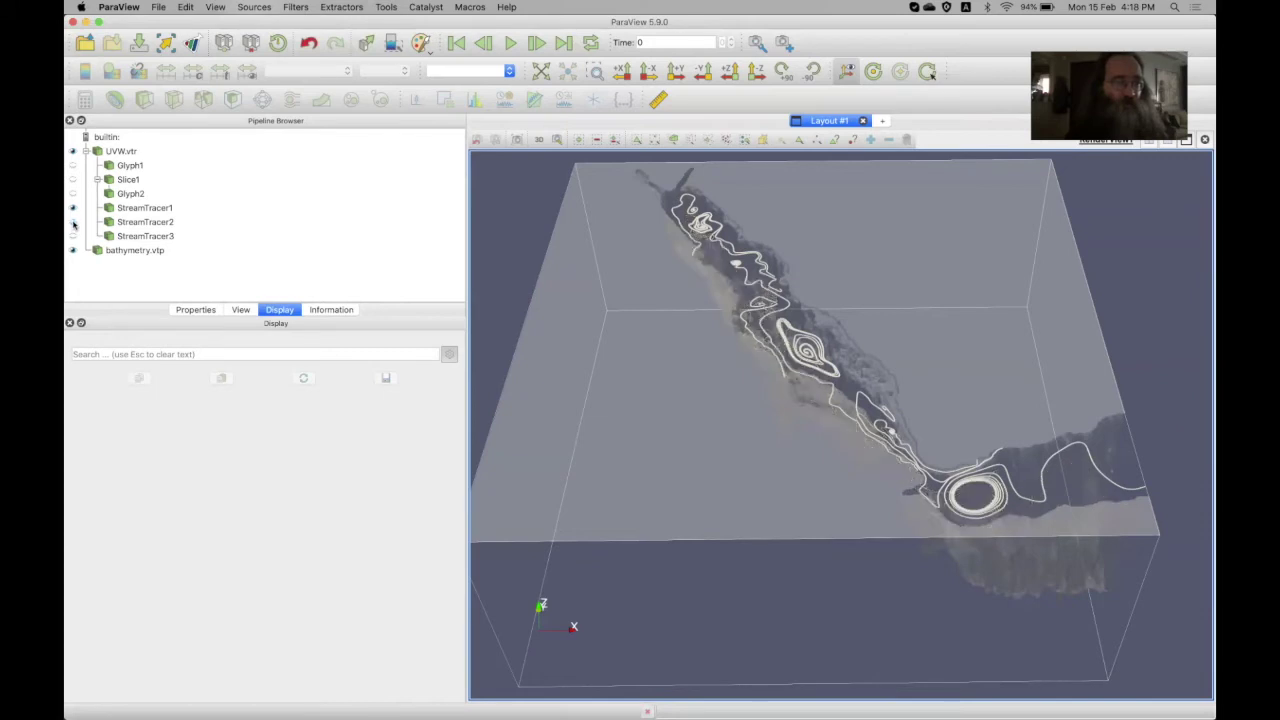
click(72, 209)
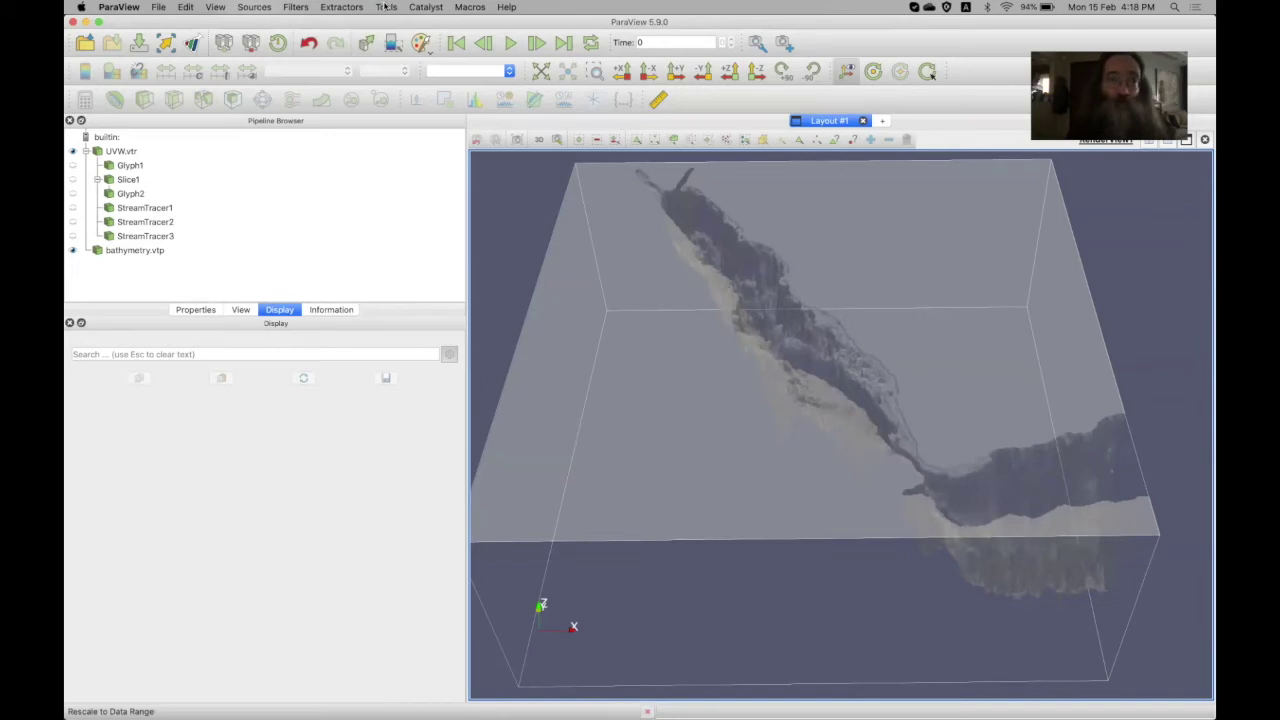
Load the local SurfaceLIC plugin in the Plugin Manager
click(386, 7)
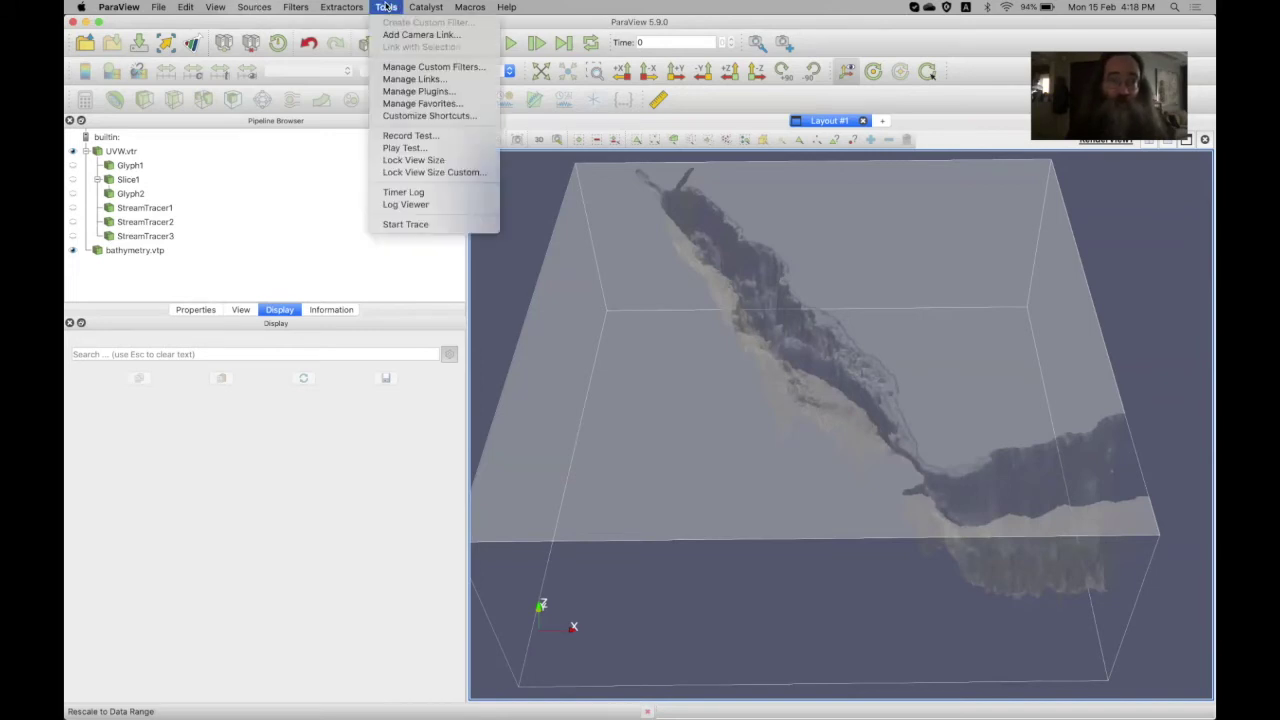
click(400, 92)
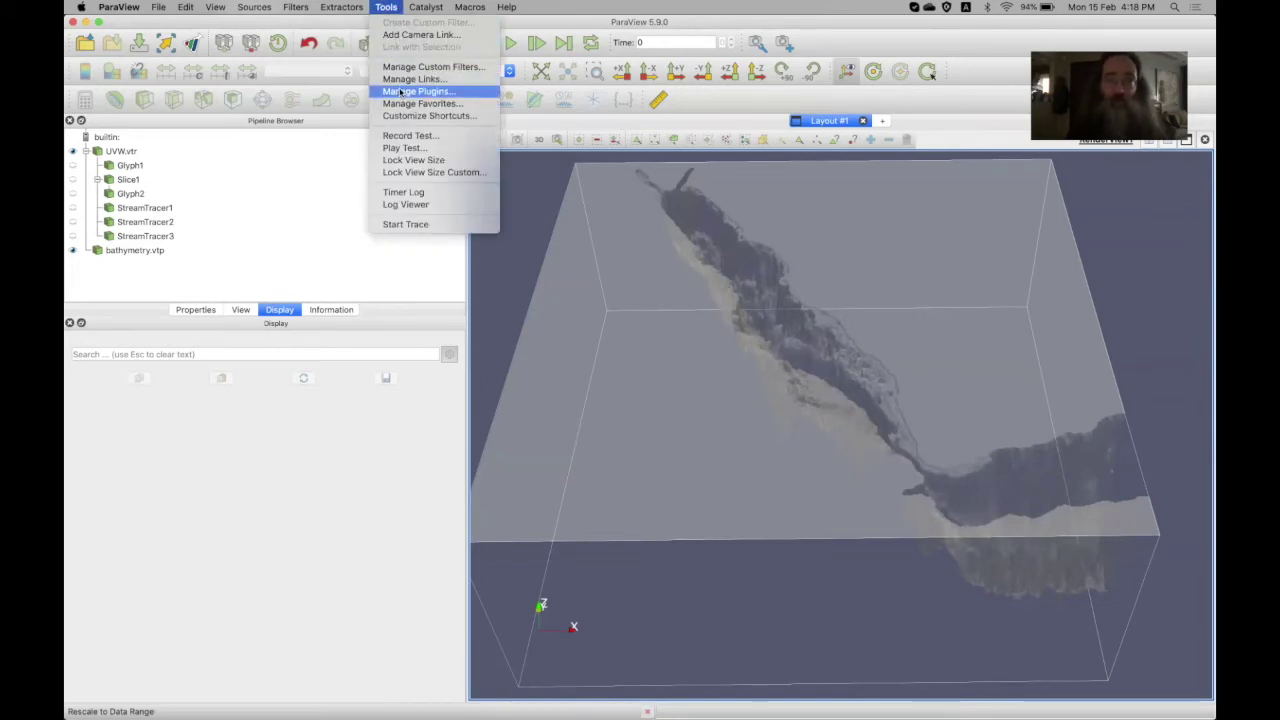
scroll(760, 342, down, 5)
scroll(760, 342, up, 5)
scroll(760, 342, down, 5)
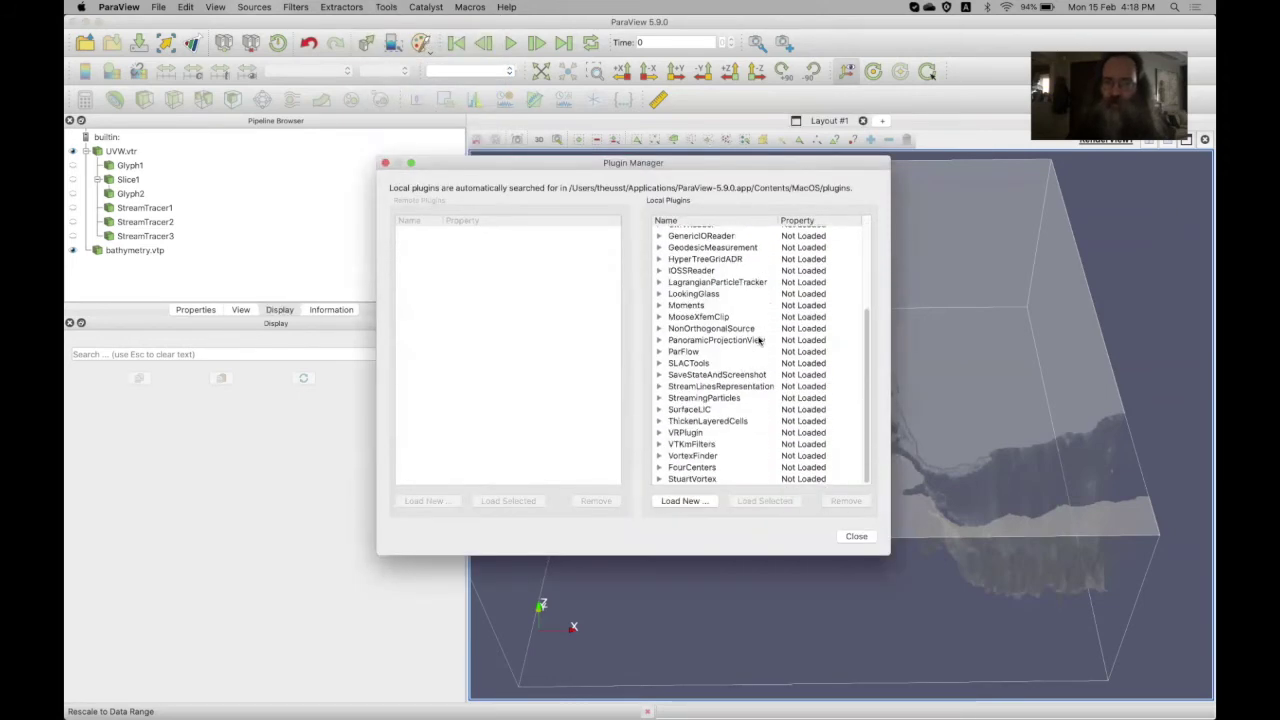
click(689, 410)
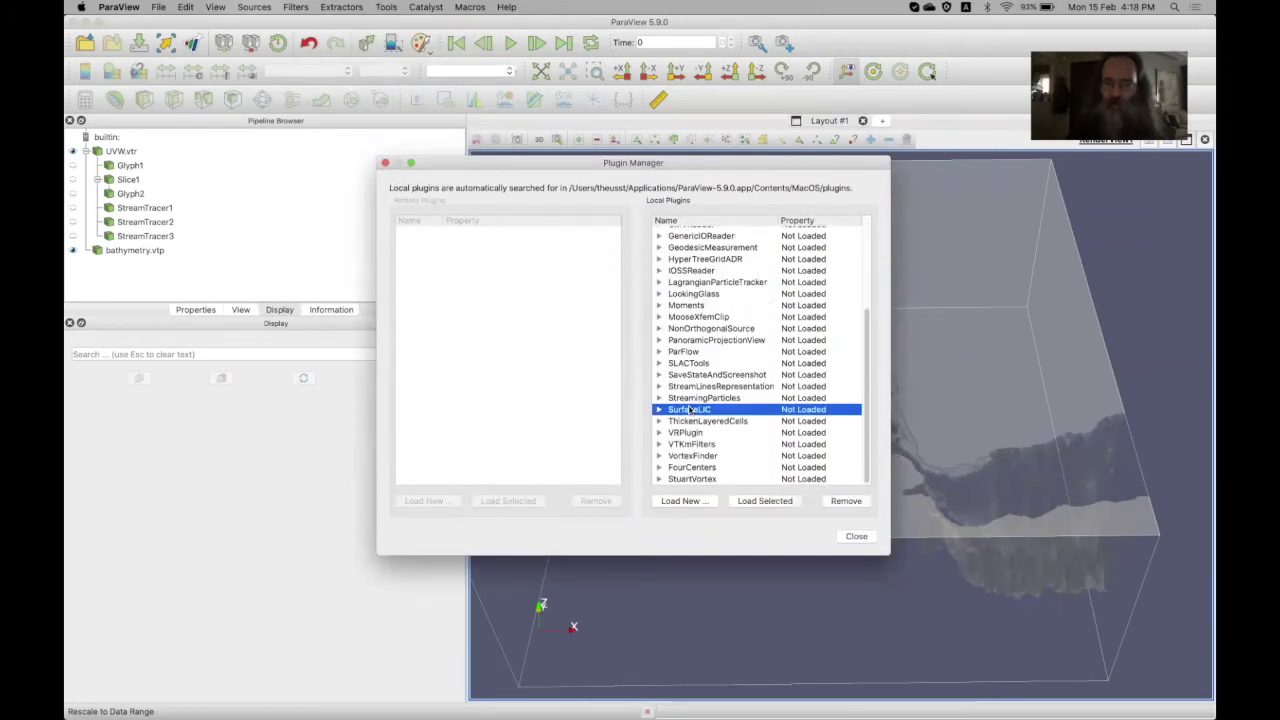
click(768, 502)
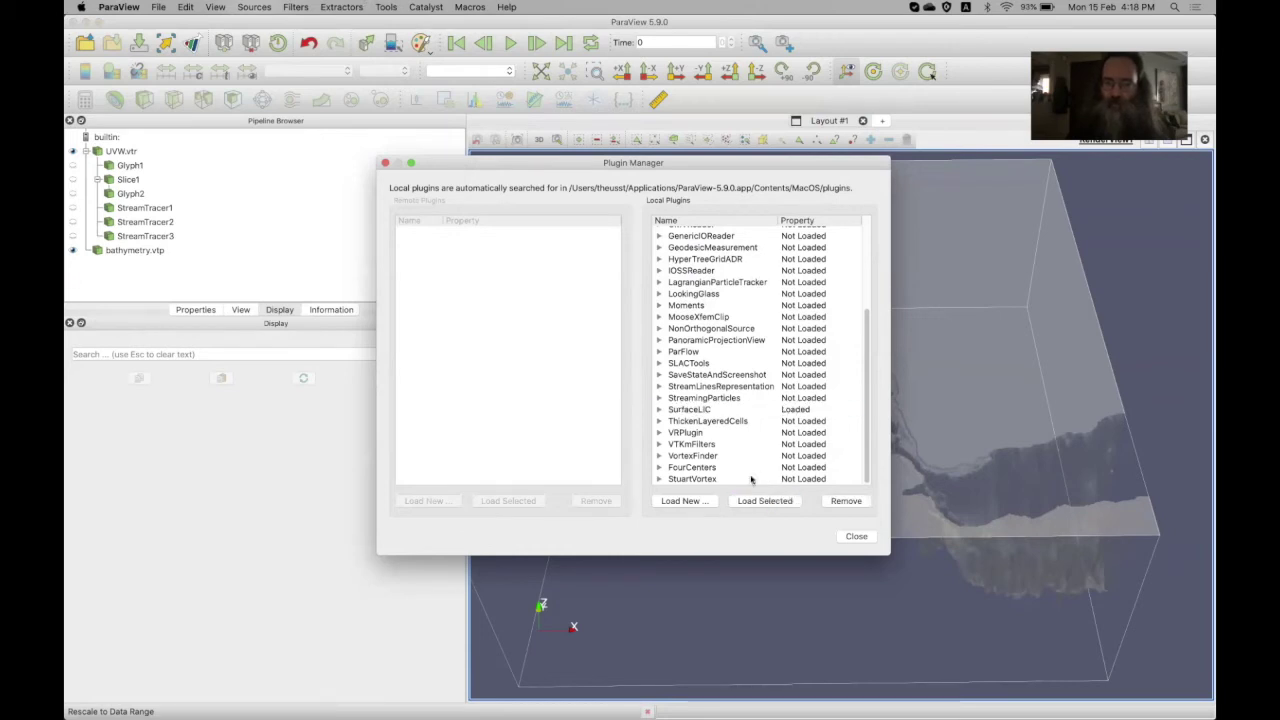
Enable Auto Load for the SurfaceLIC plugin and close the Plugin Manager
click(659, 410)
scroll(660, 412, down, 3)
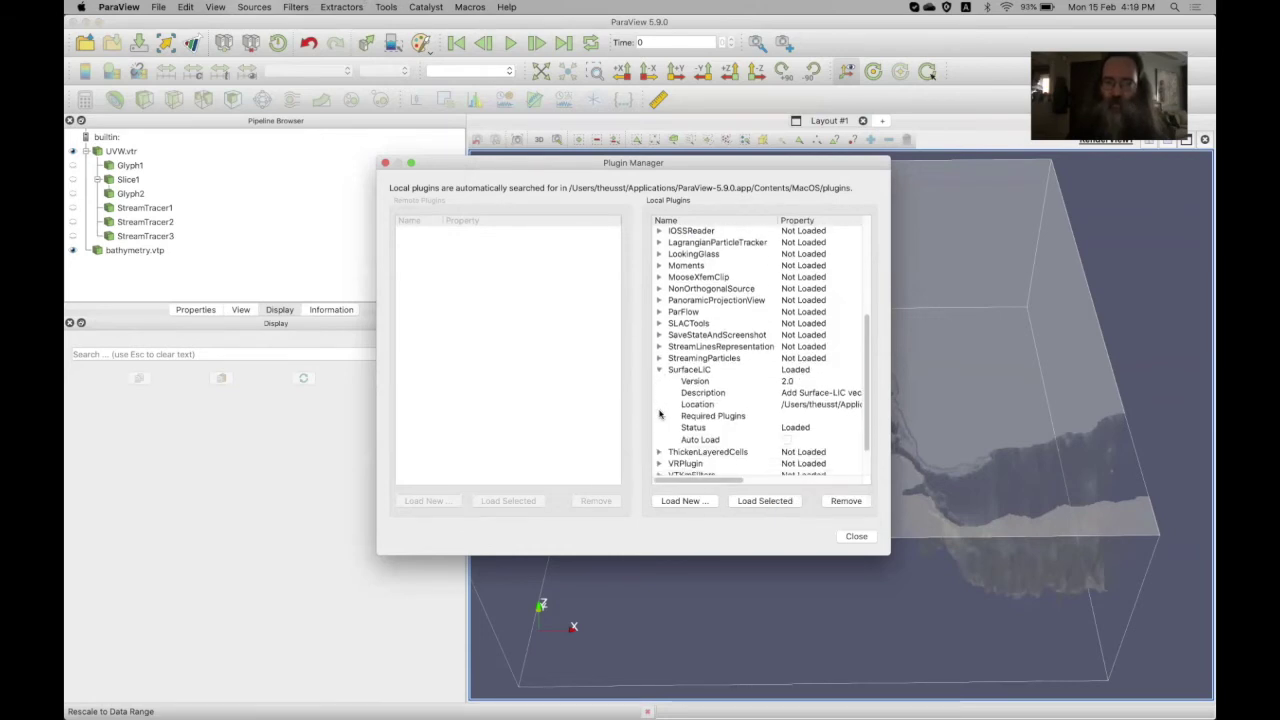
click(787, 440)
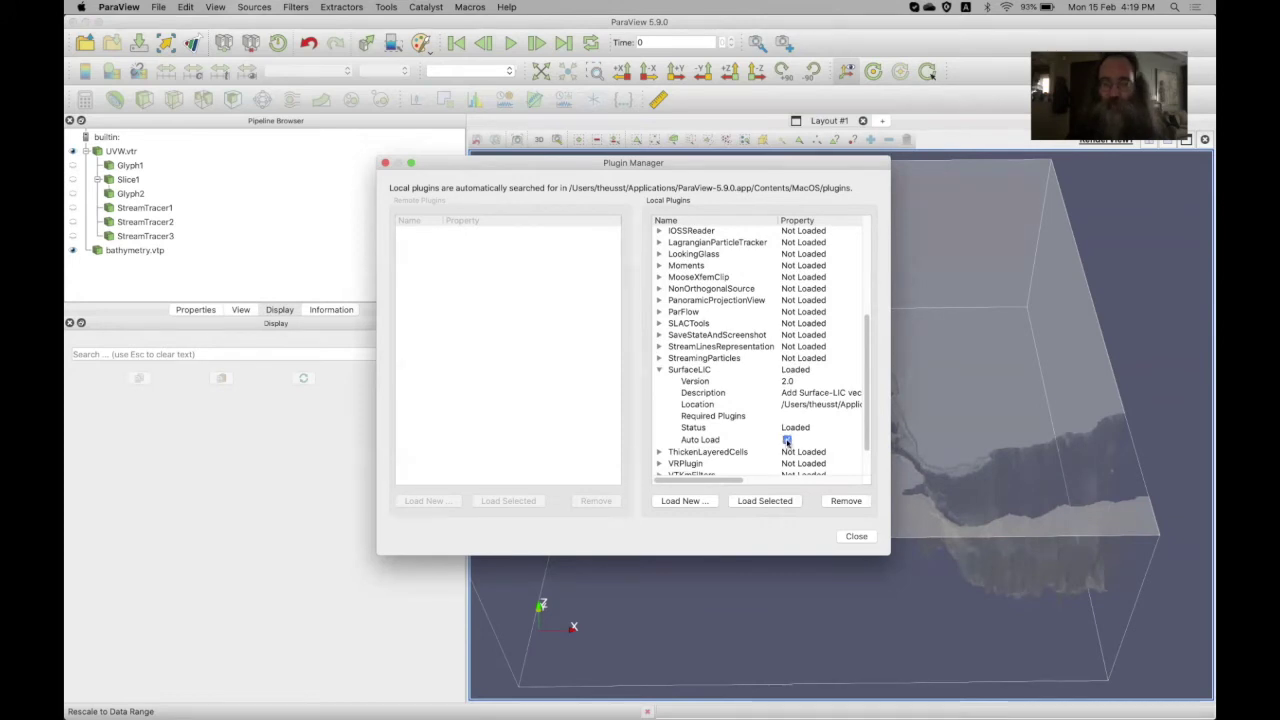
click(856, 537)
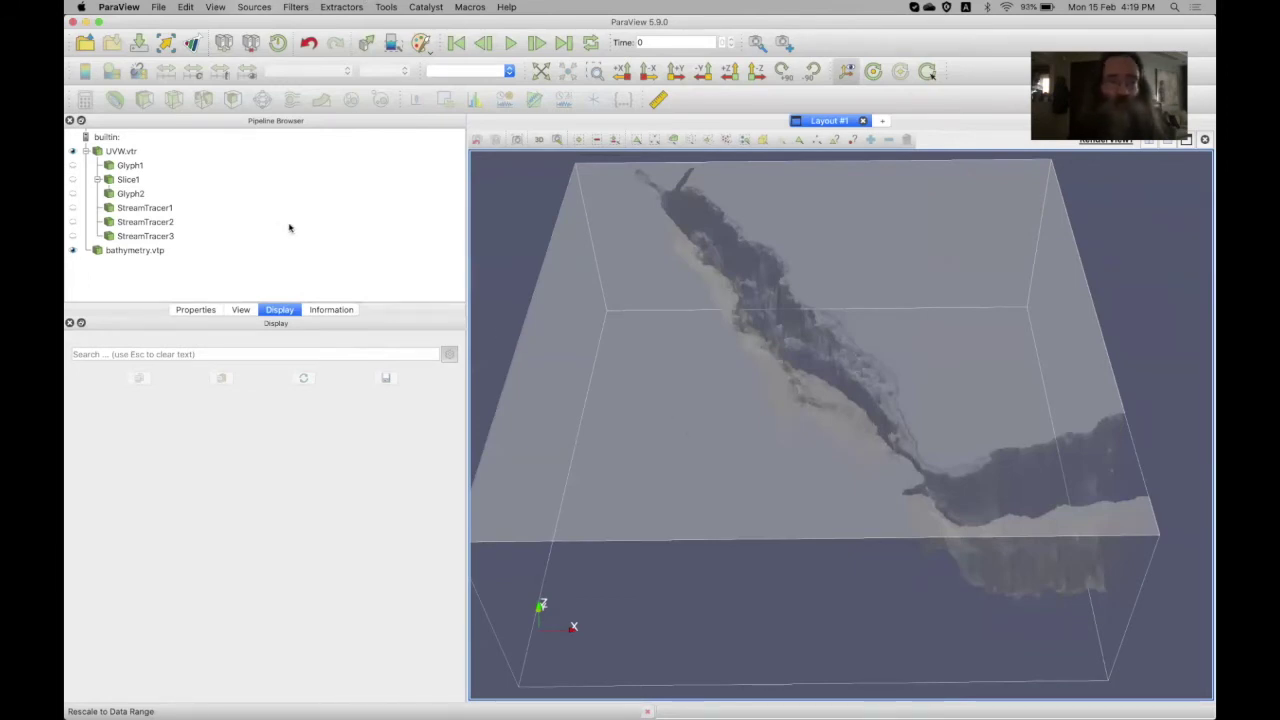
Check which representation options are available for Slice1
click(131, 179)
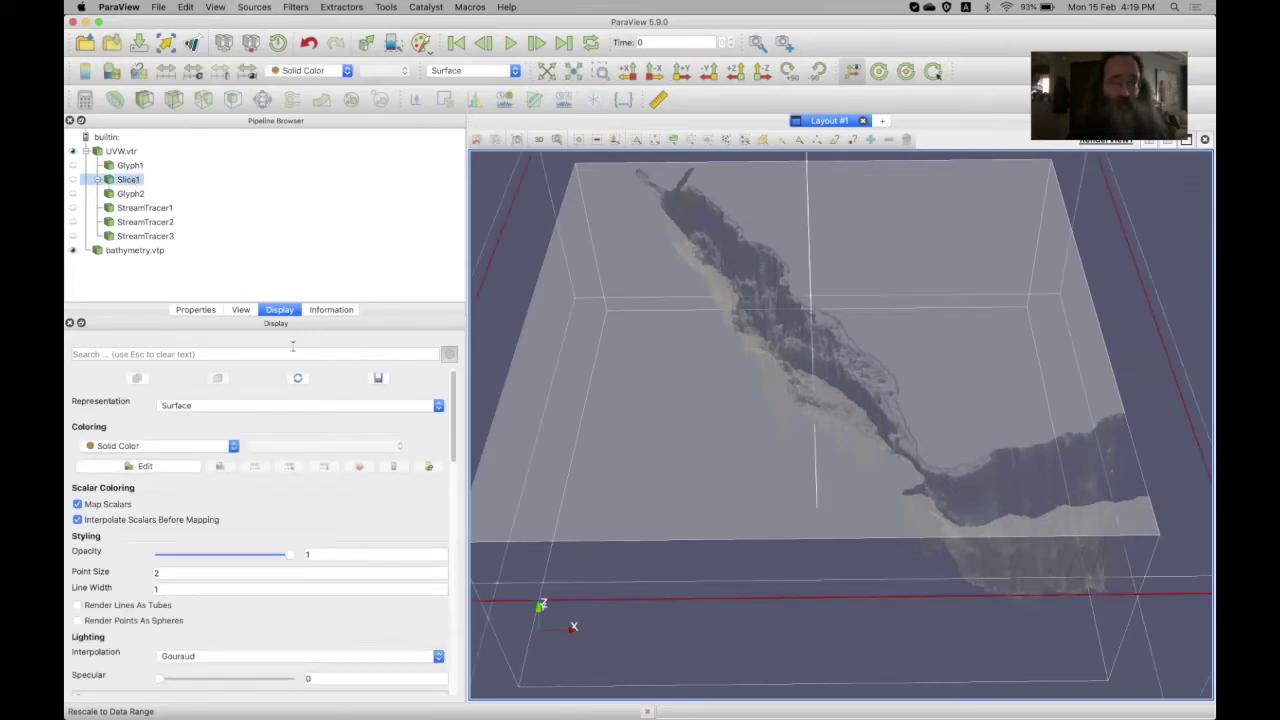
click(266, 406)
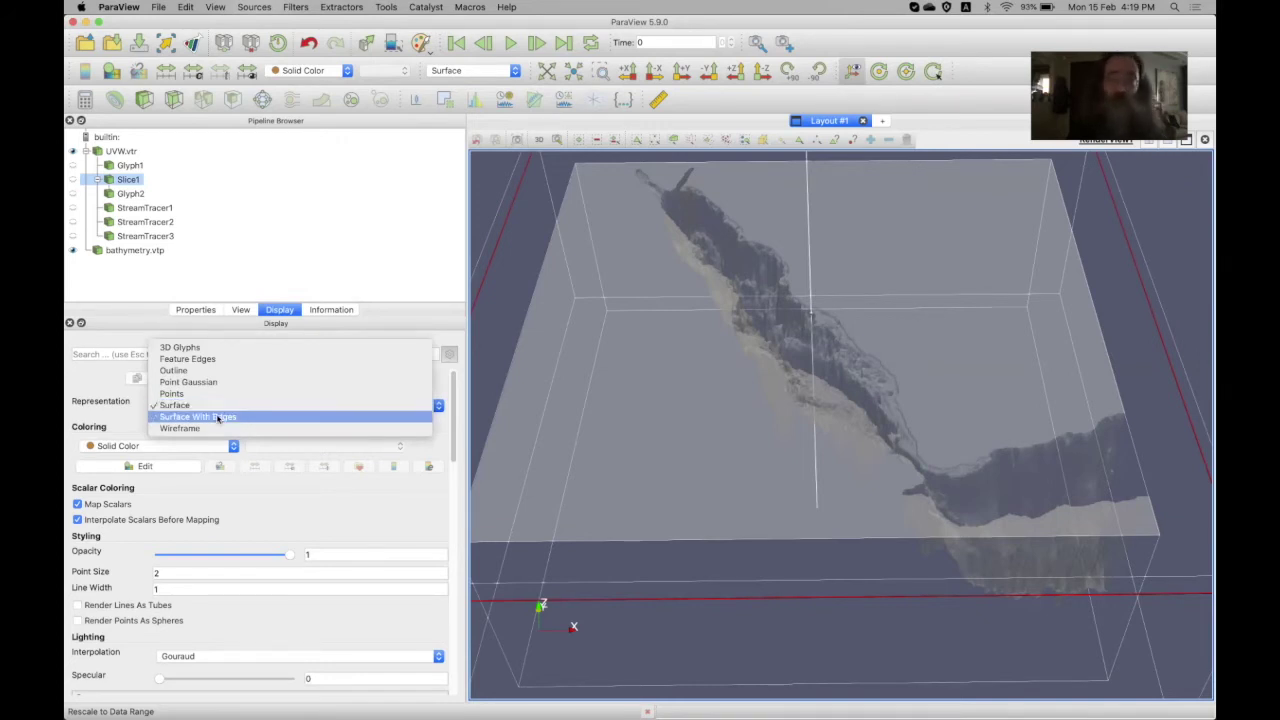
click(103, 385)
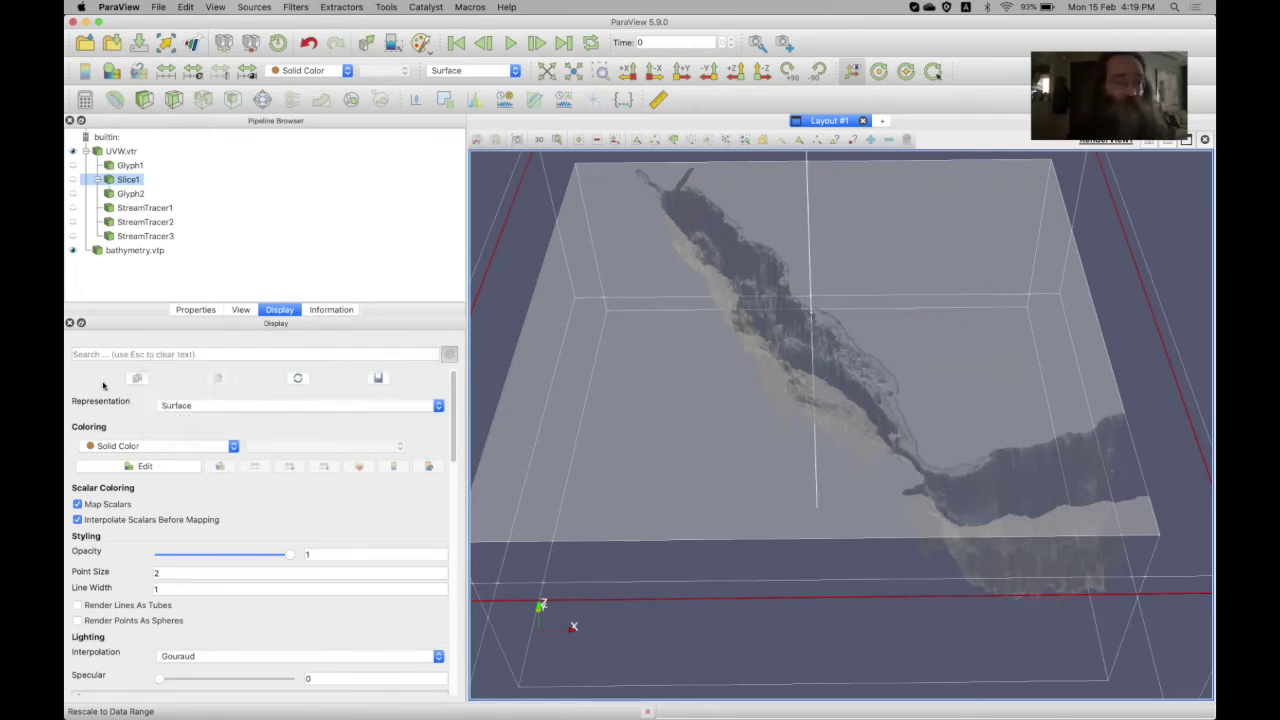
Copy Slice1's properties and apply them to a new Slice filter added to UVW.vtr
click(195, 310)
click(138, 401)
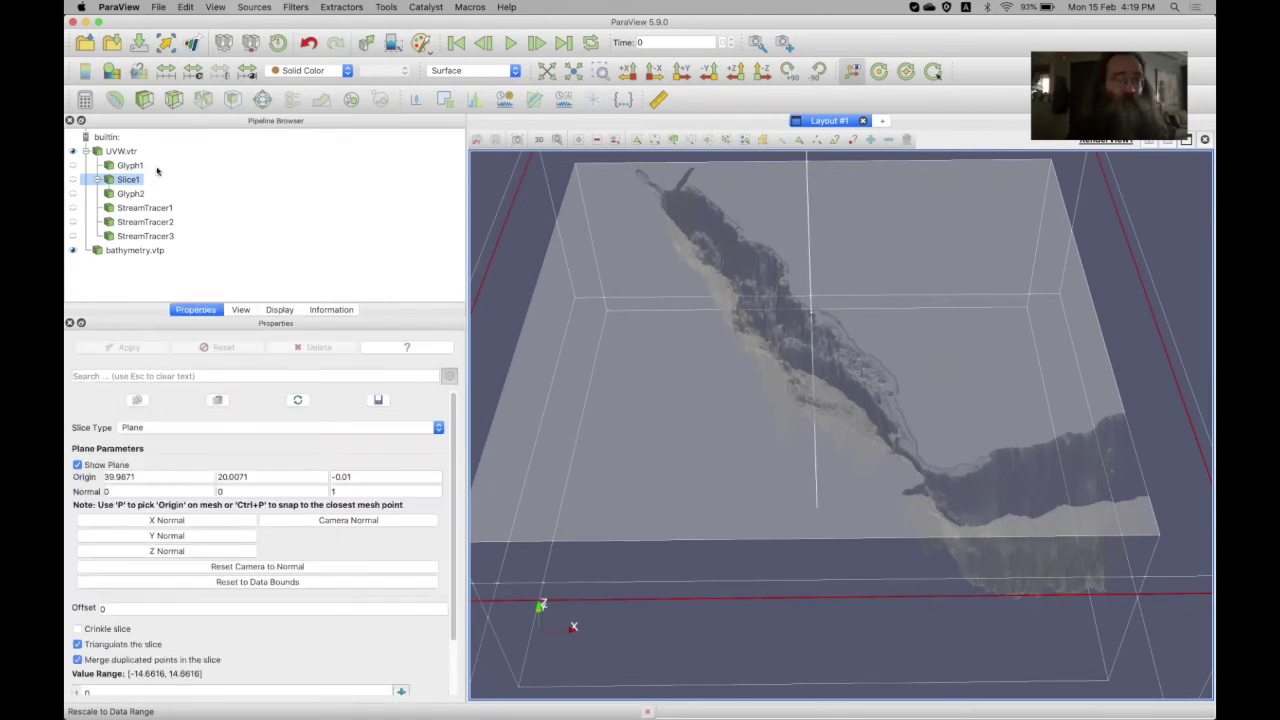
click(130, 153)
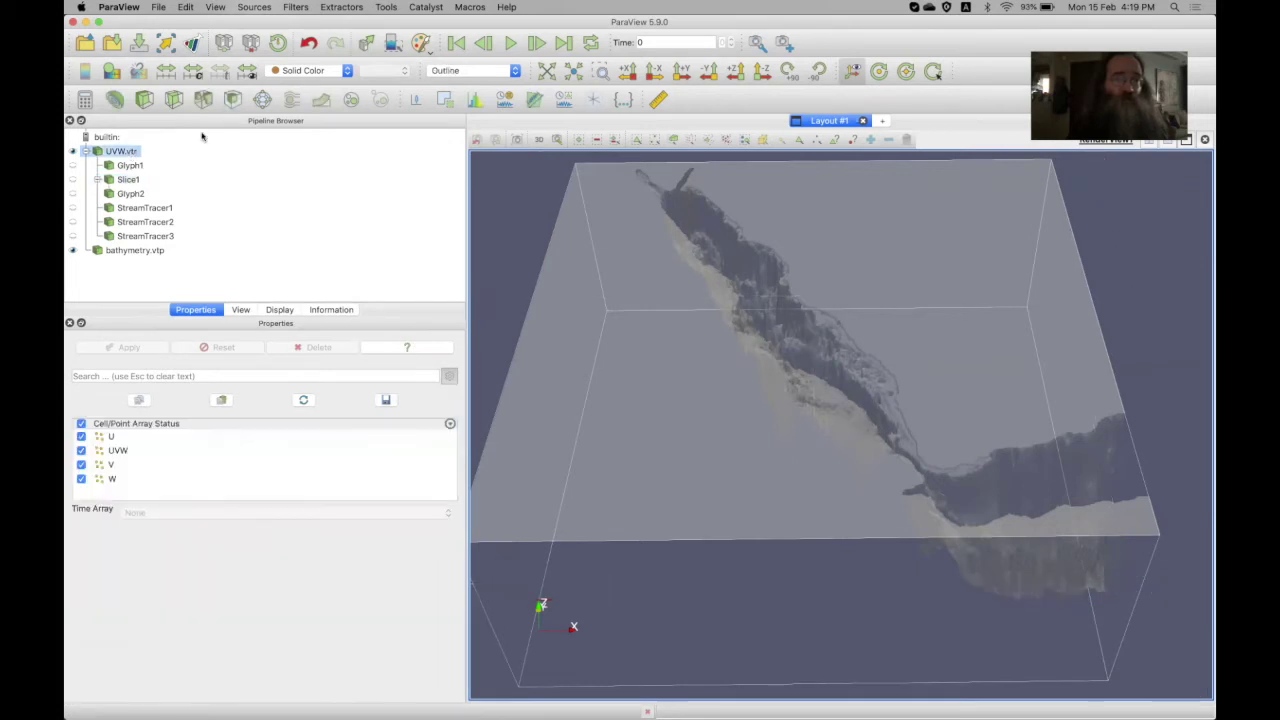
click(173, 99)
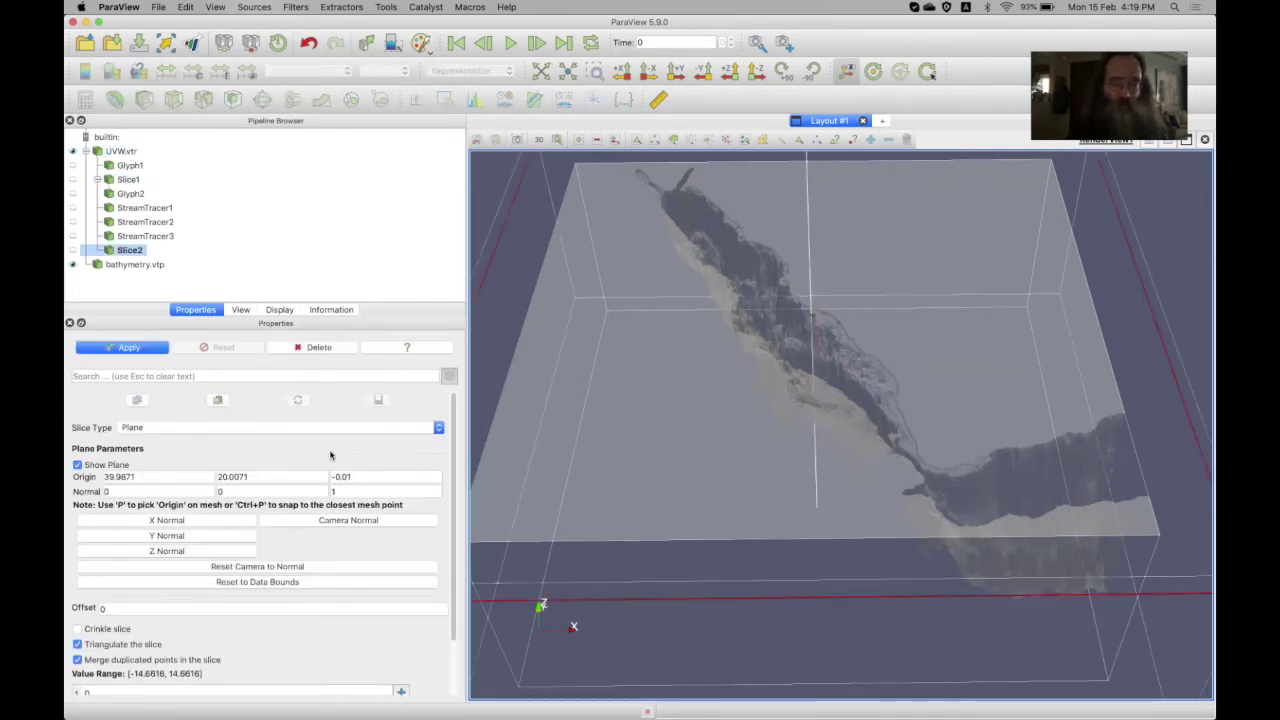
Set the Z origin of the Slice2 plane to -0.052, apply the filter and hide the plane widget
triple_click(367, 476)
click(367, 476)
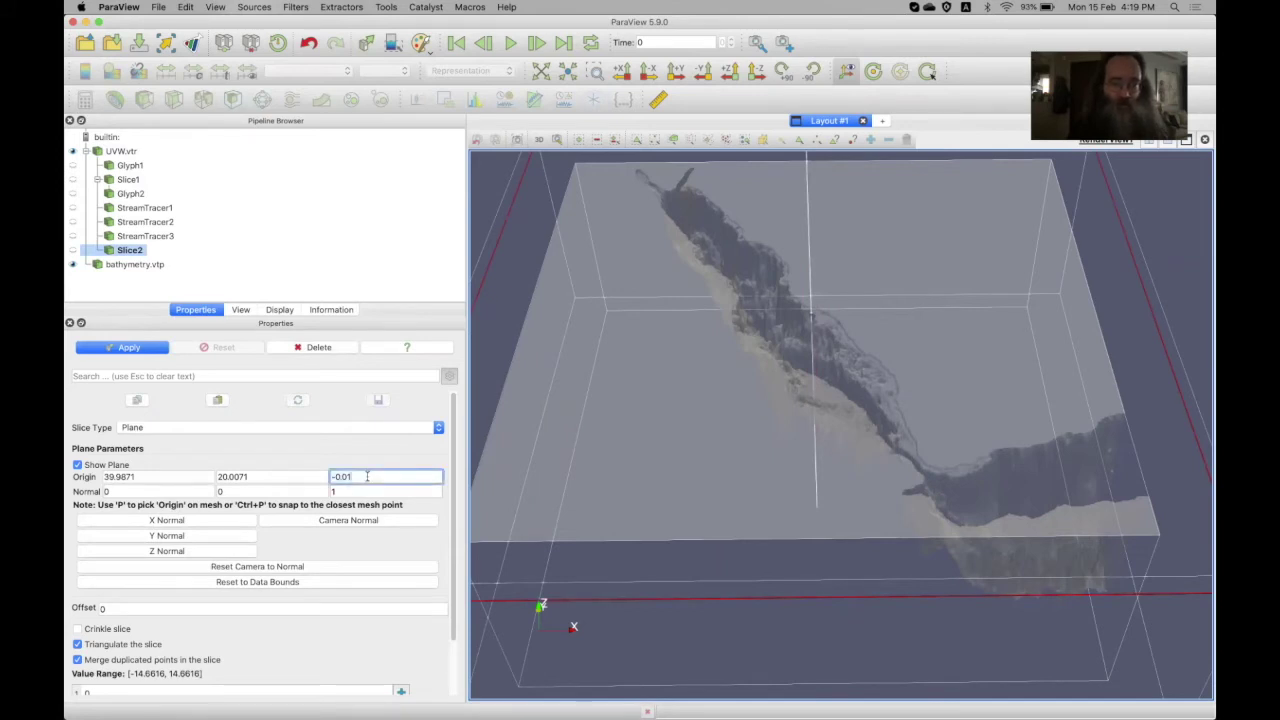
text(52)
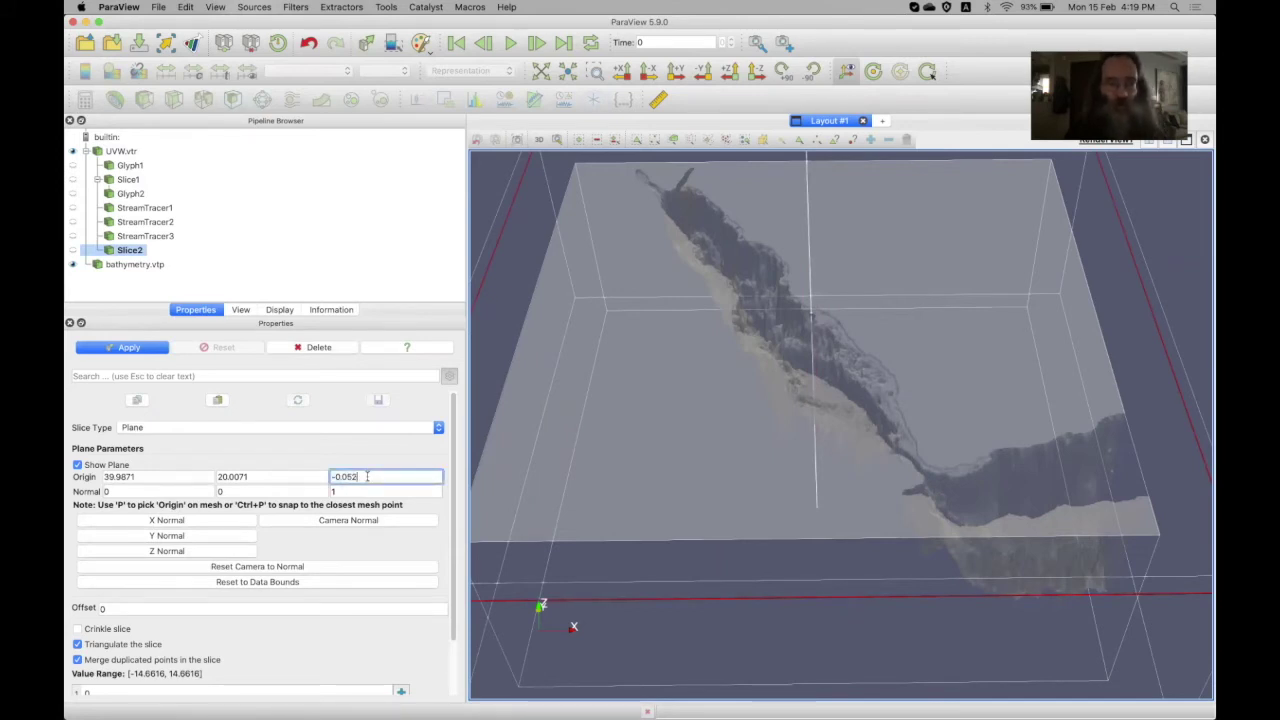
click(130, 347)
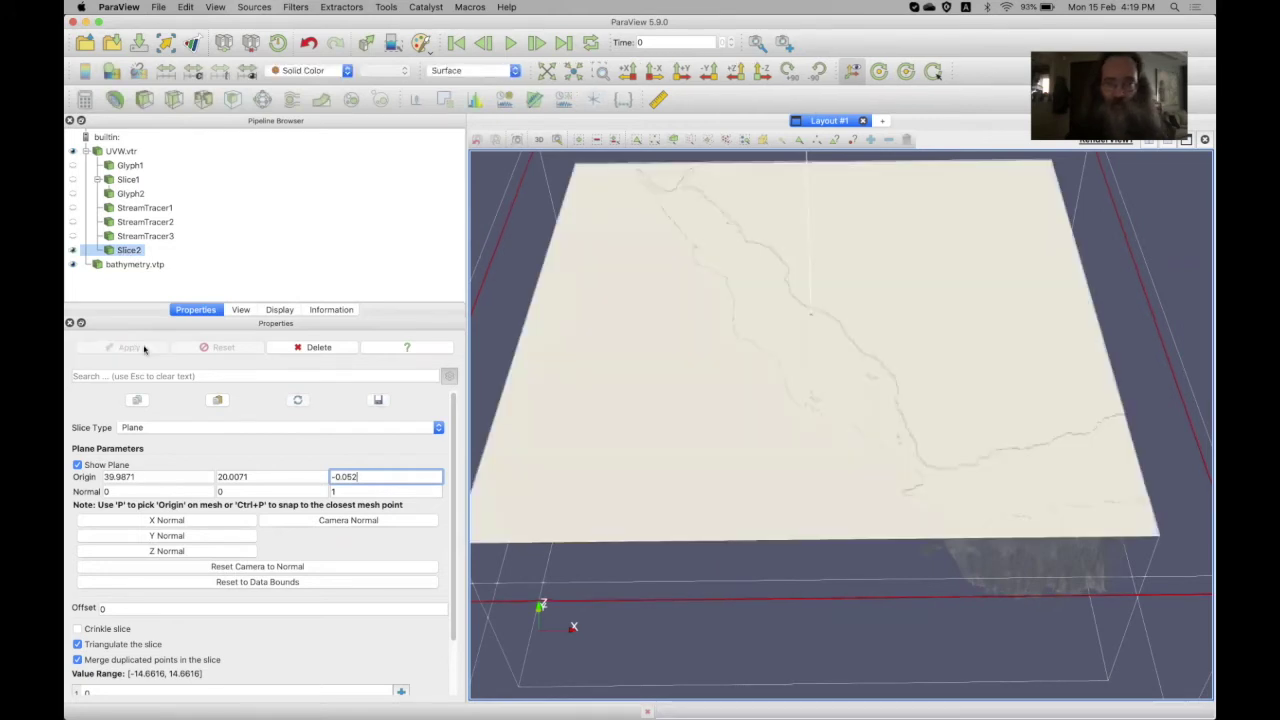
click(108, 466)
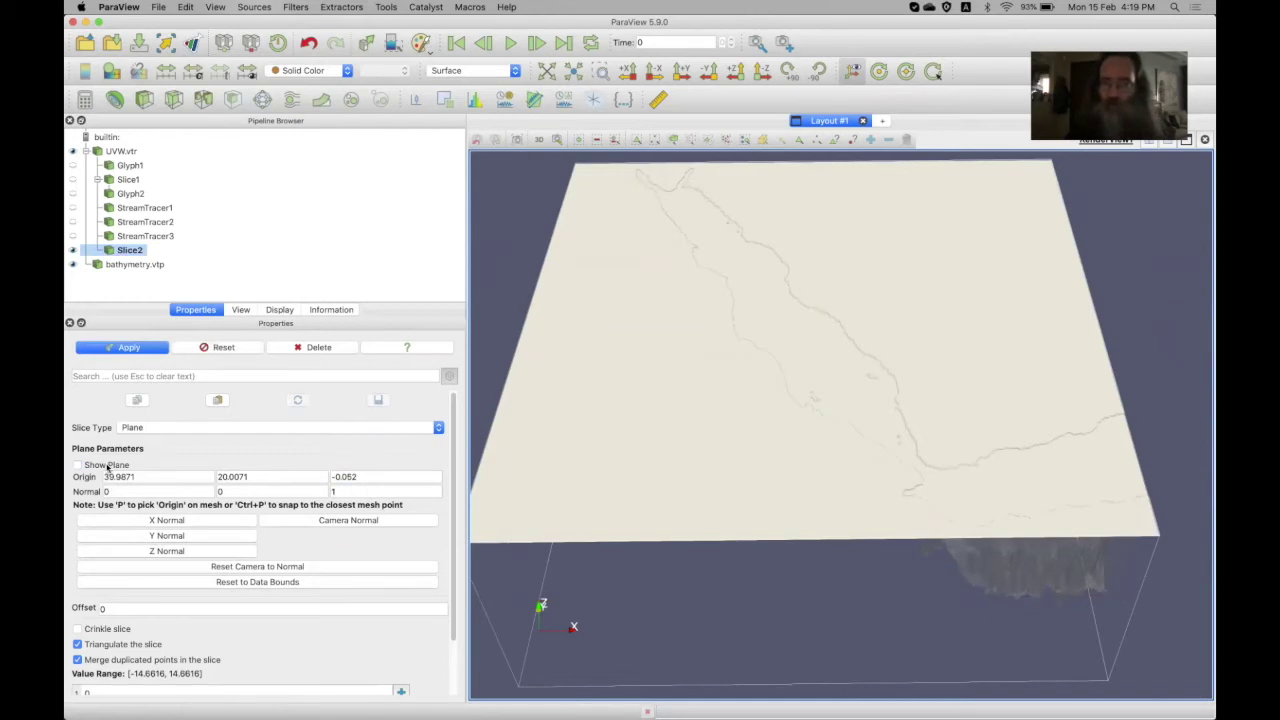
Change the representation of Slice2 from Surface to Surface LIC
click(280, 311)
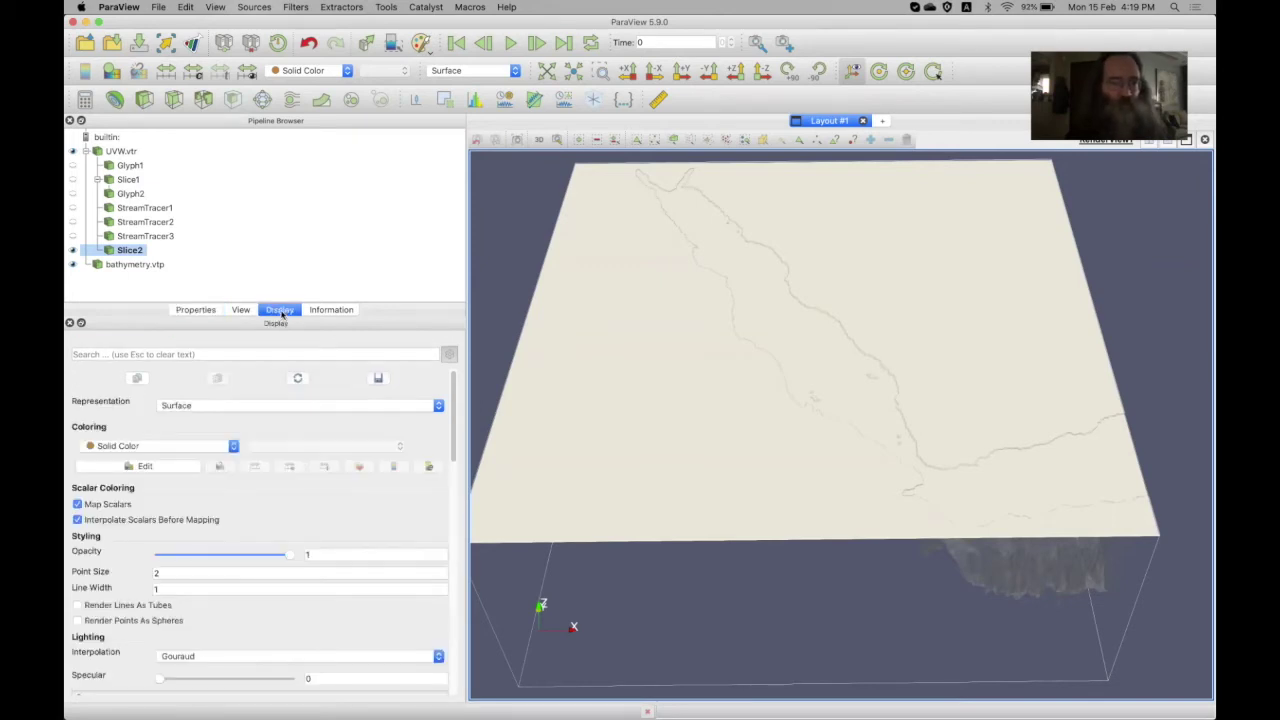
click(237, 412)
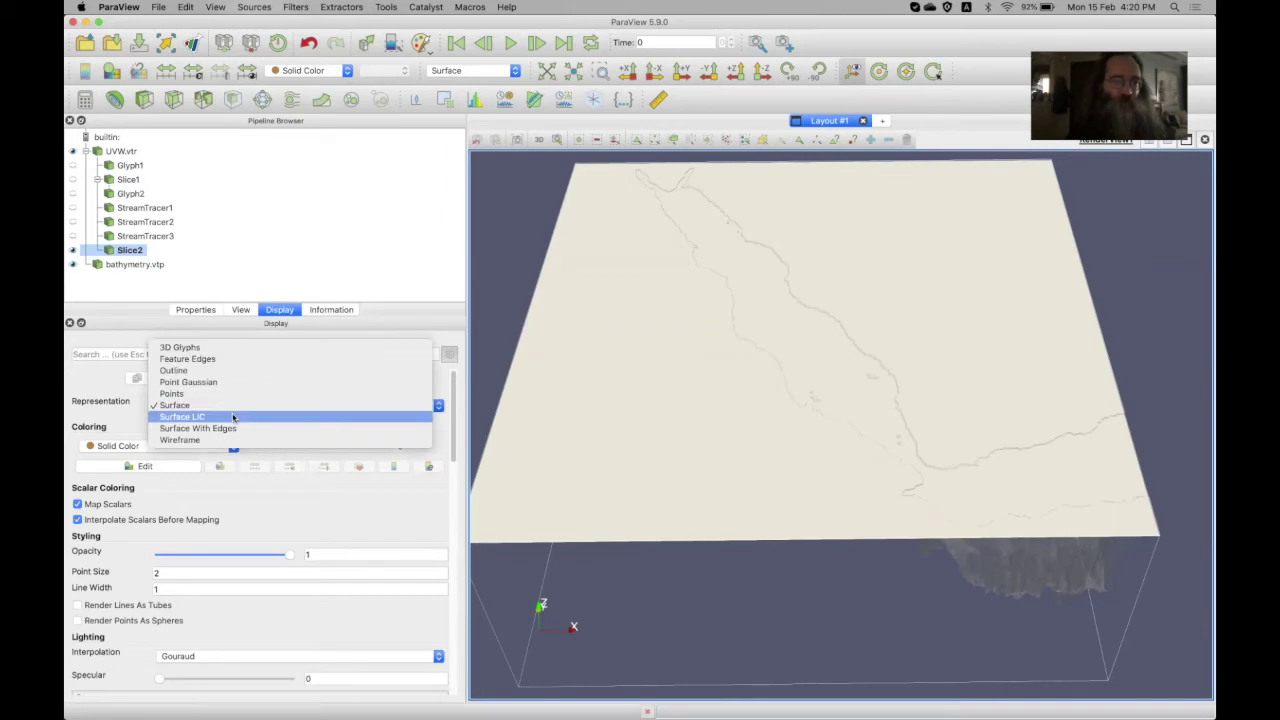
click(233, 417)
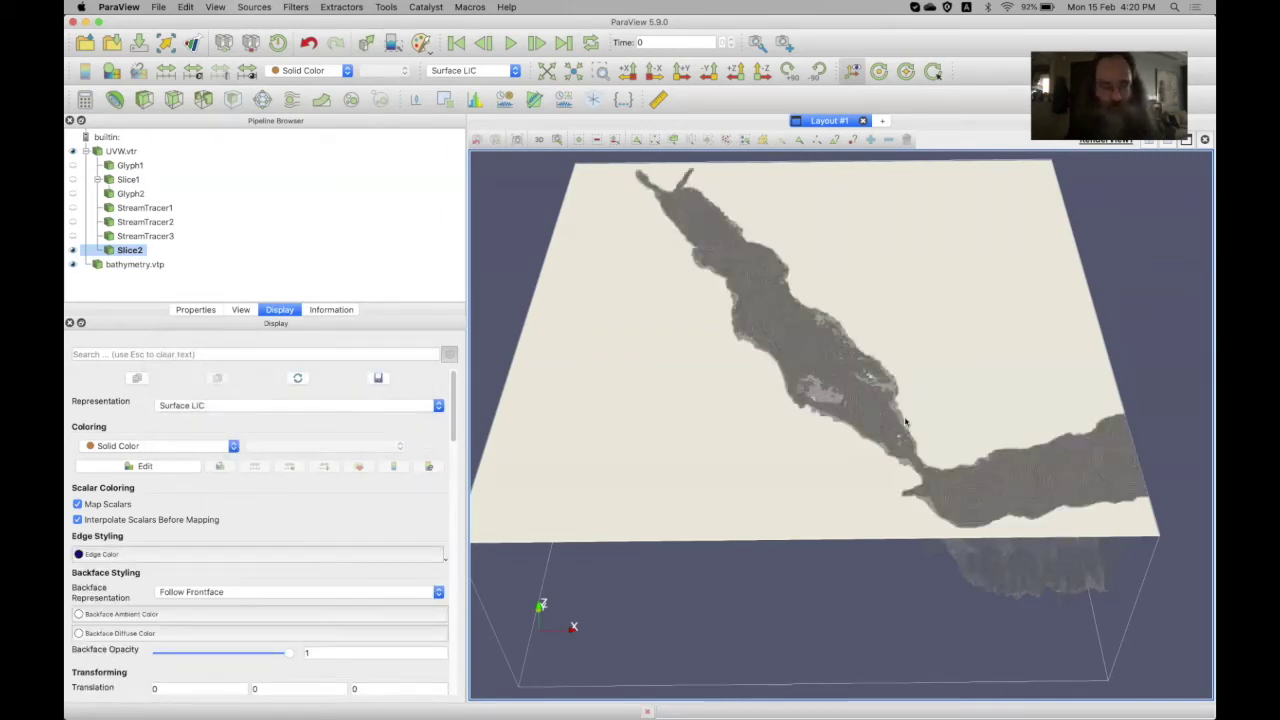
Examine the line integral convolution texture on Slice2 along the channel, both close up and from farther away
drag(948, 443, 844, 445)
drag(845, 498, 837, 429)
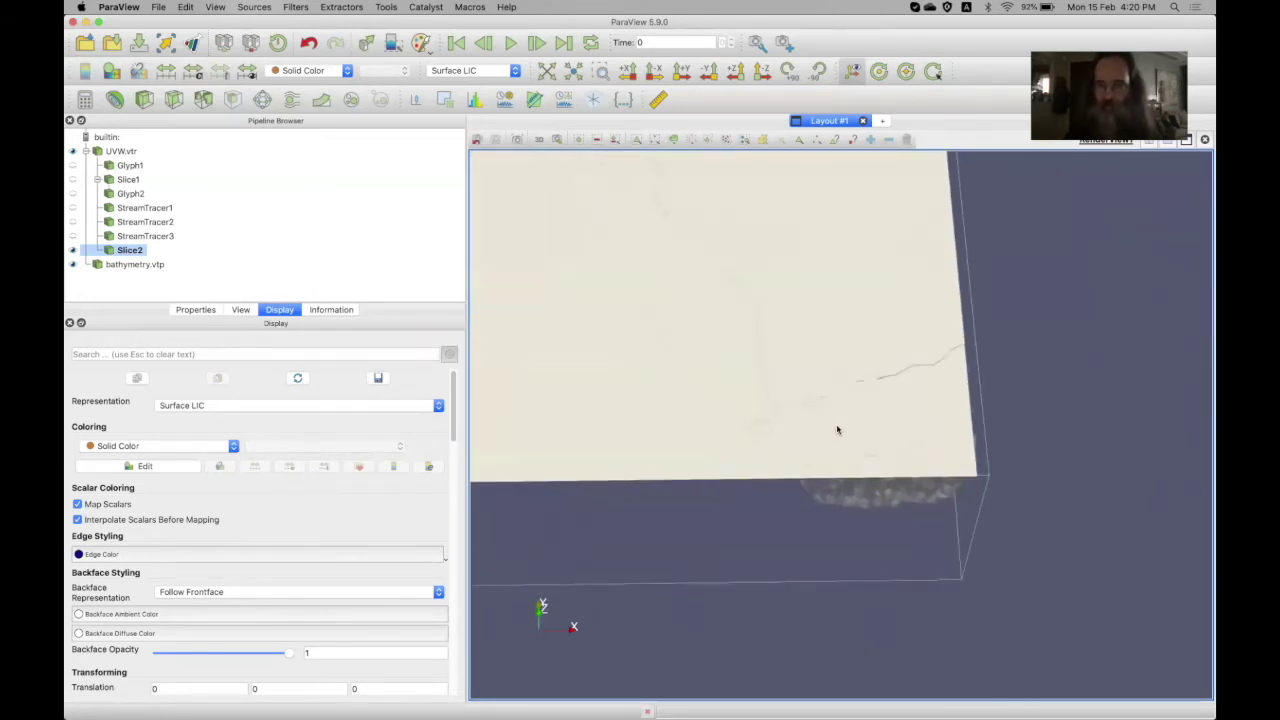
scroll(840, 430, up, 2)
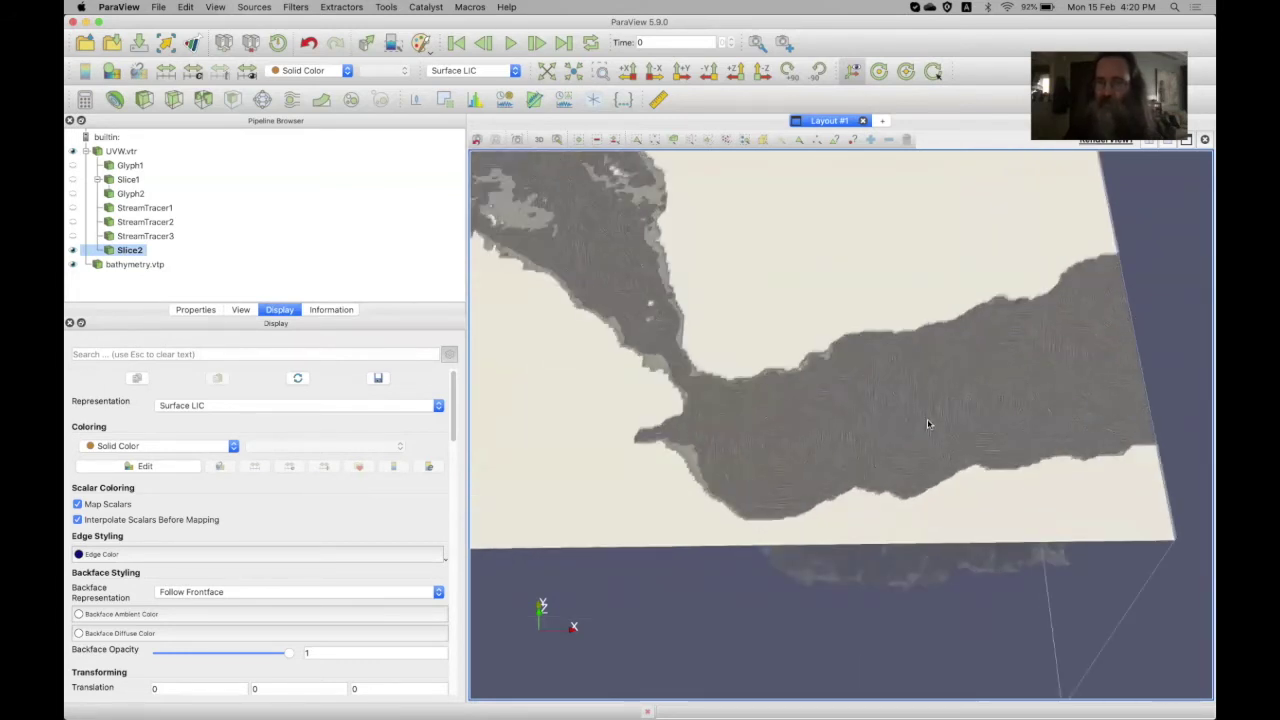
mouse_move(700, 300)
mouse_down()
mouse_move(663, 289)
mouse_move(774, 386)
mouse_move(677, 286)
mouse_move(696, 315)
mouse_up()
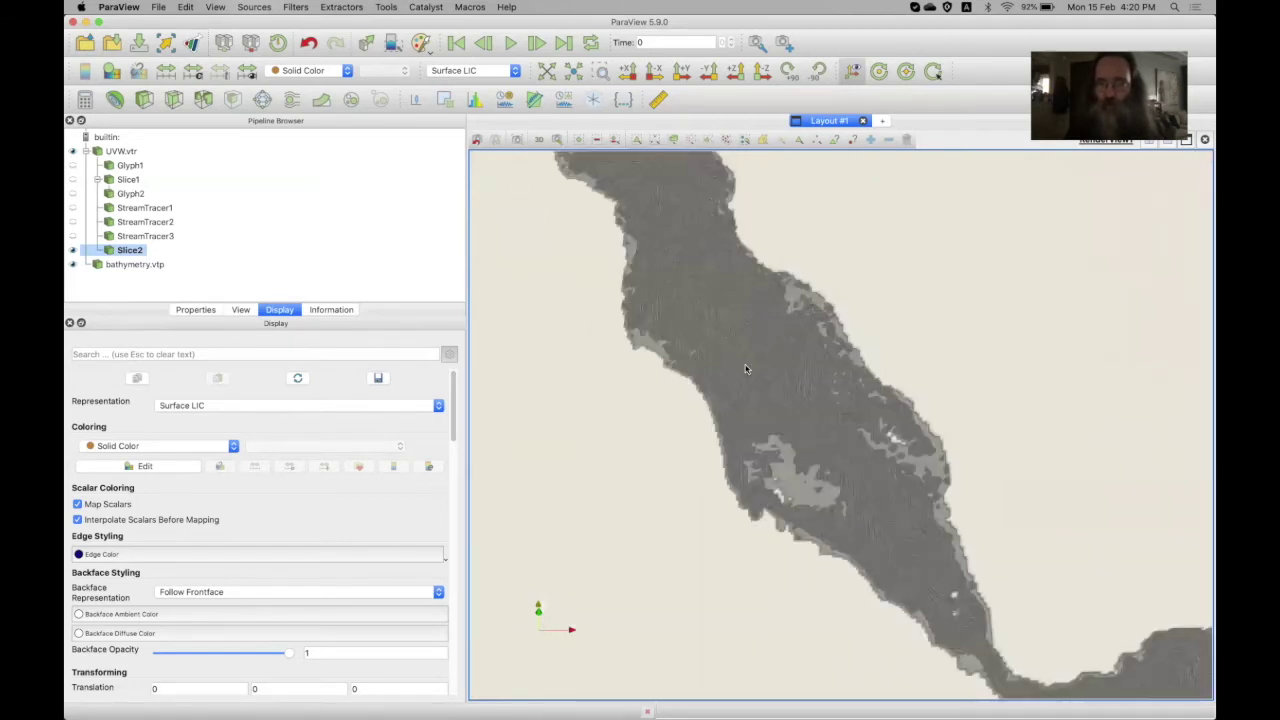
scroll(745, 369, down, 2)
scroll(745, 369, down, 2)
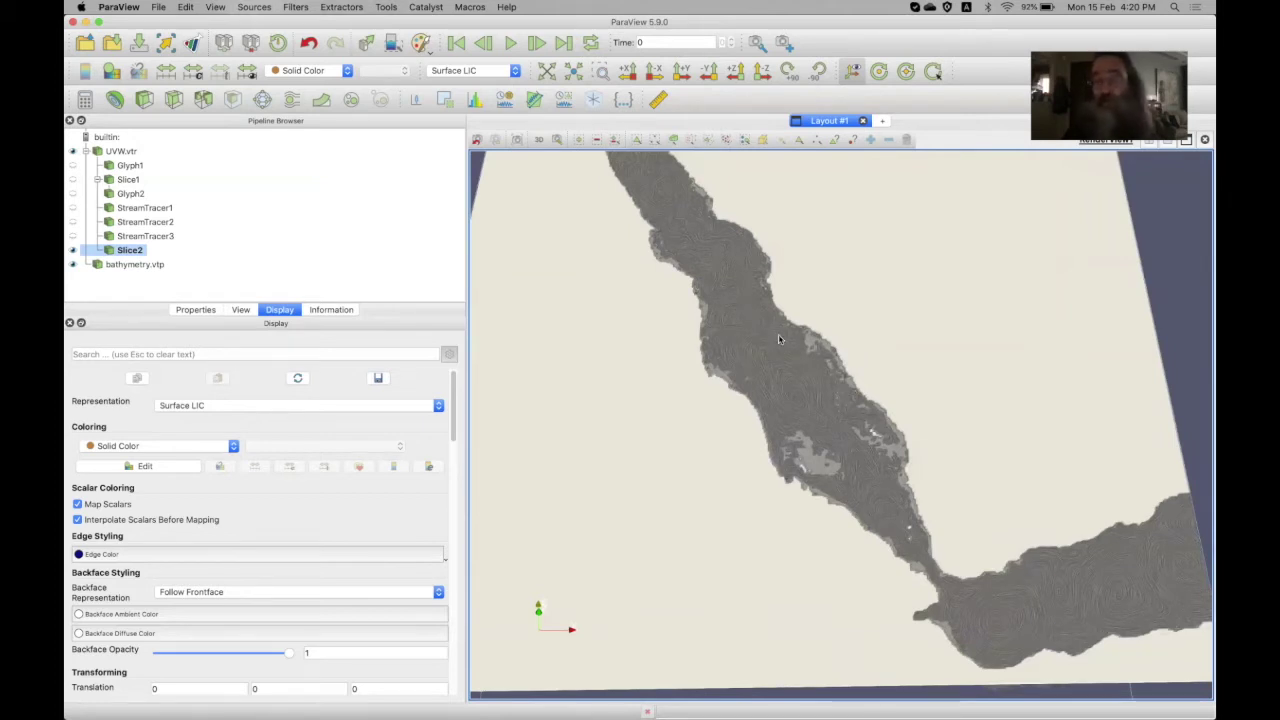
scroll(780, 338, up, 8)
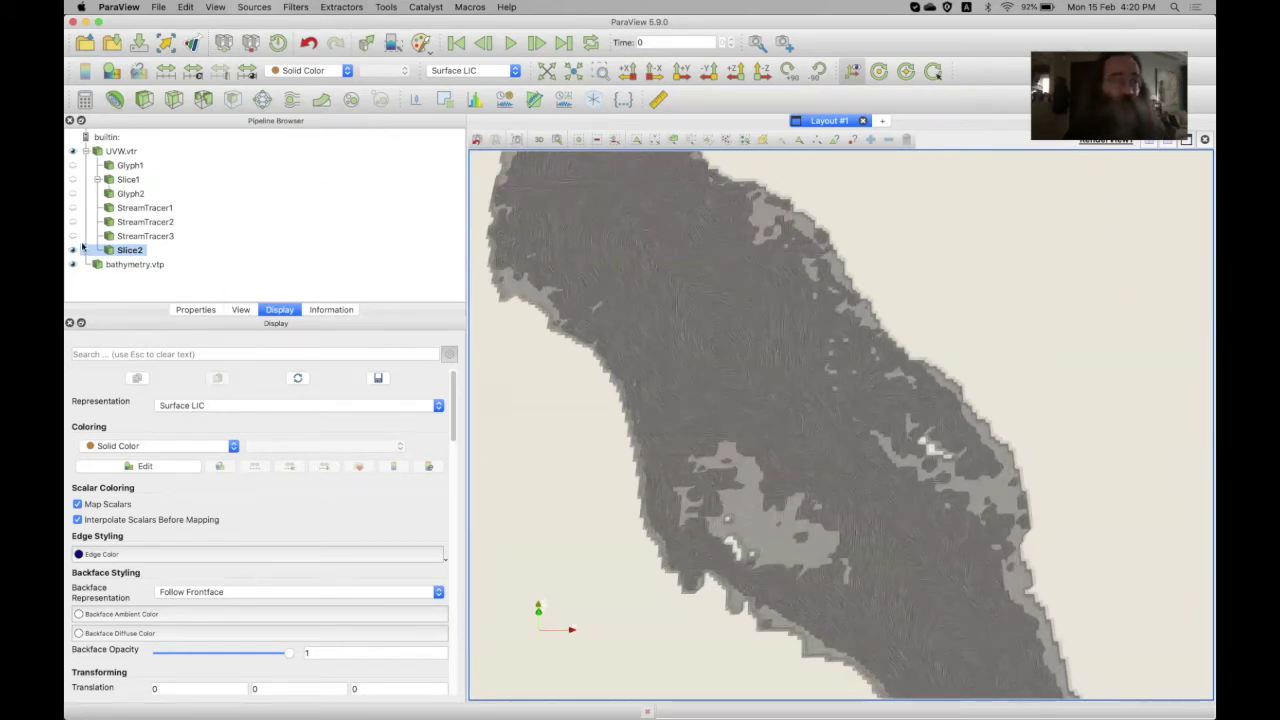
Show the StreamTracer1 streamlines over the LIC slice and compare them with the flow texture
click(73, 208)
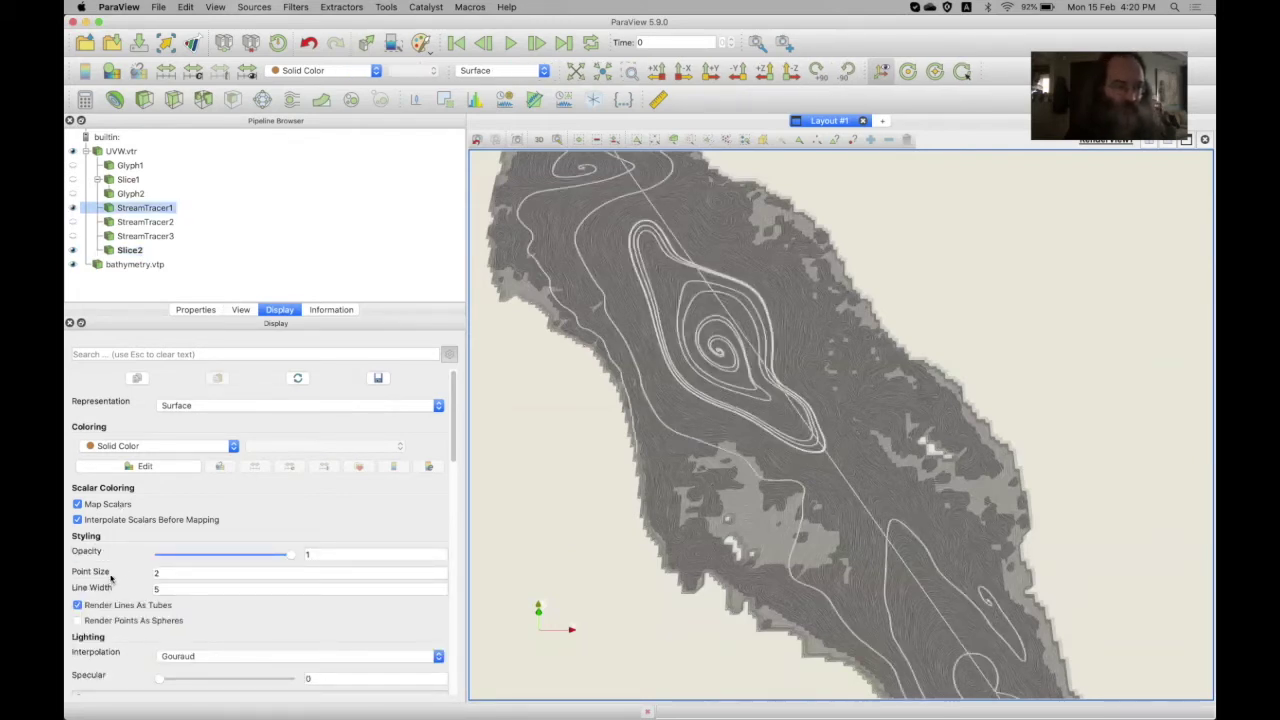
scroll(111, 577, down, 3)
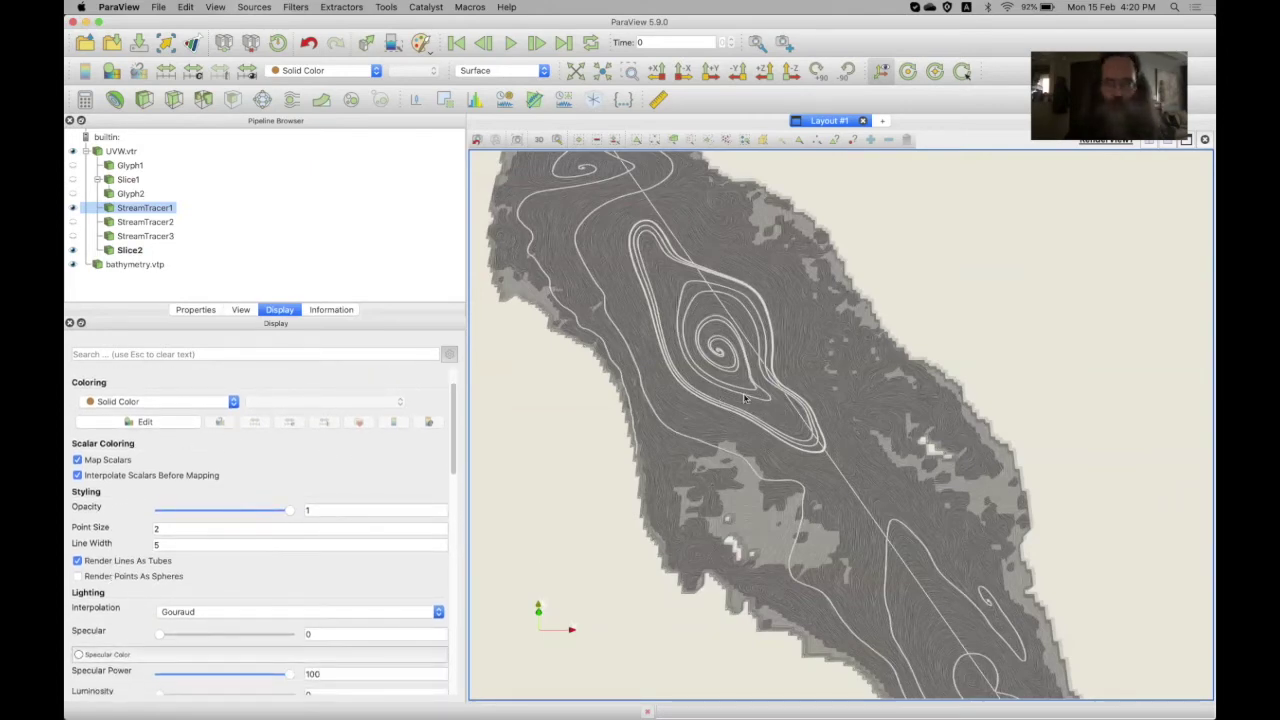
scroll(744, 398, up, 10)
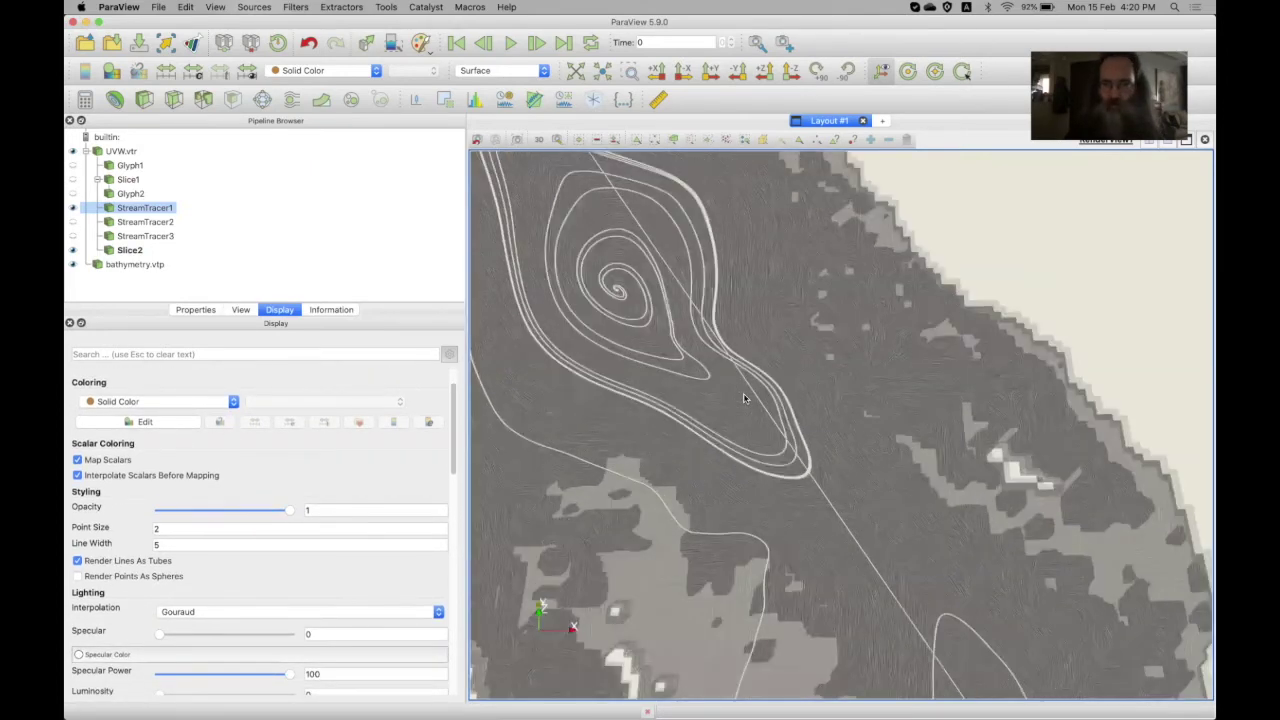
scroll(744, 398, down, 3)
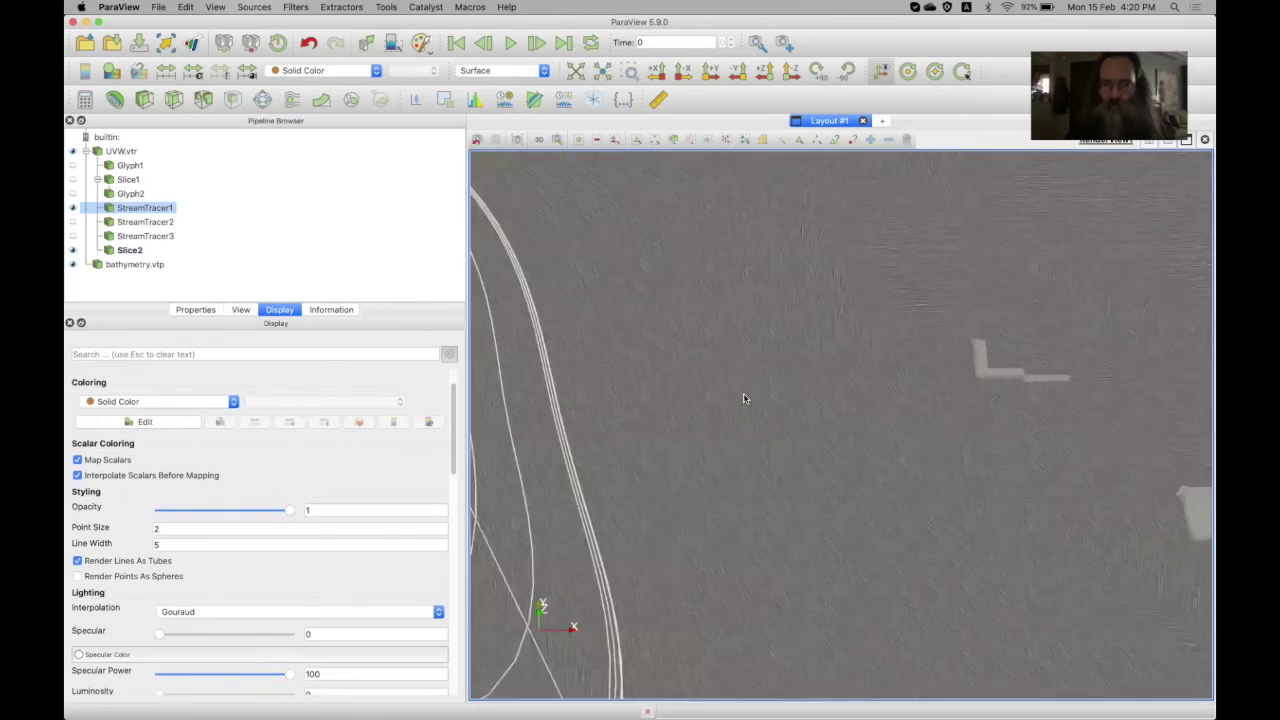
scroll(744, 398, down, 8)
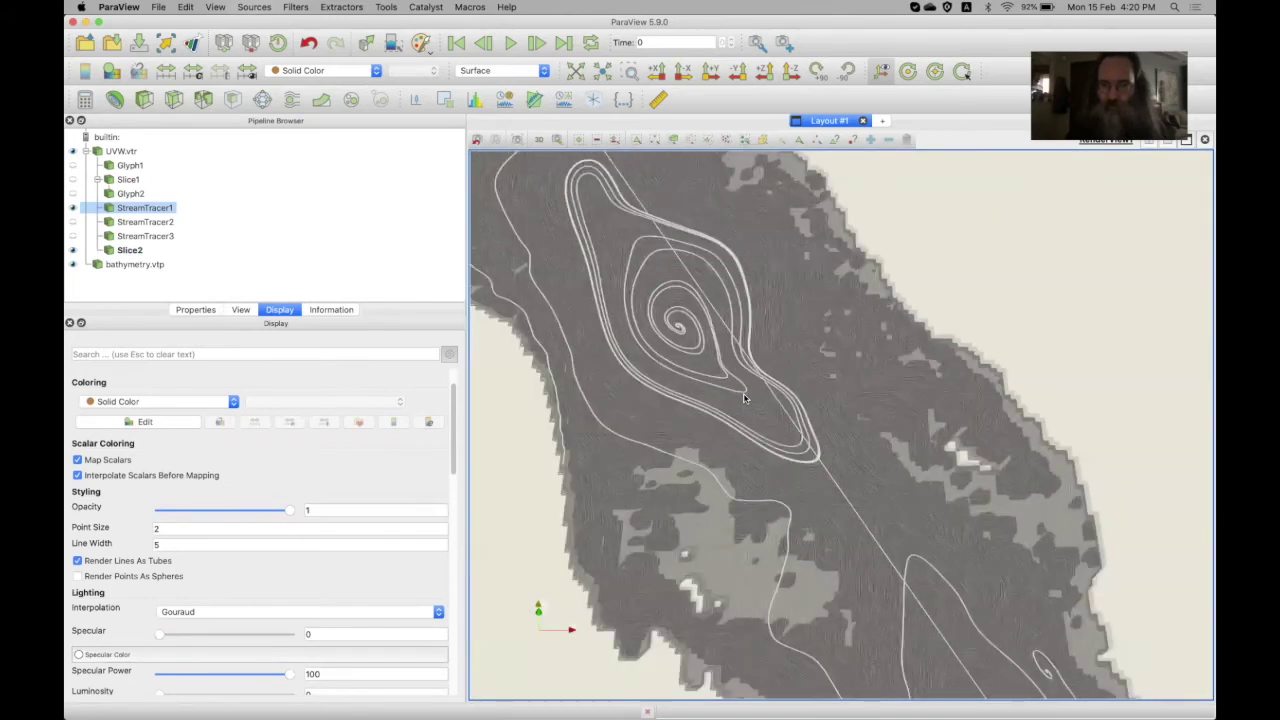
scroll(744, 398, down, 10)
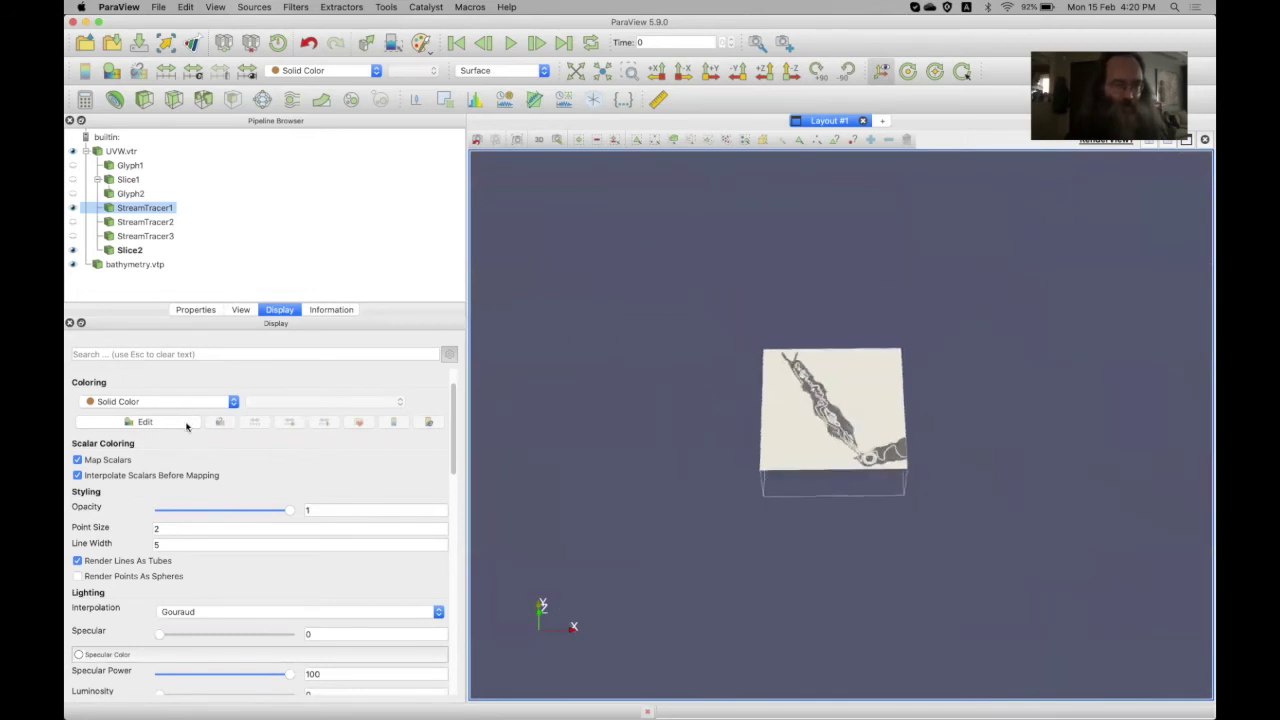
scroll(656, 393, up, 5)
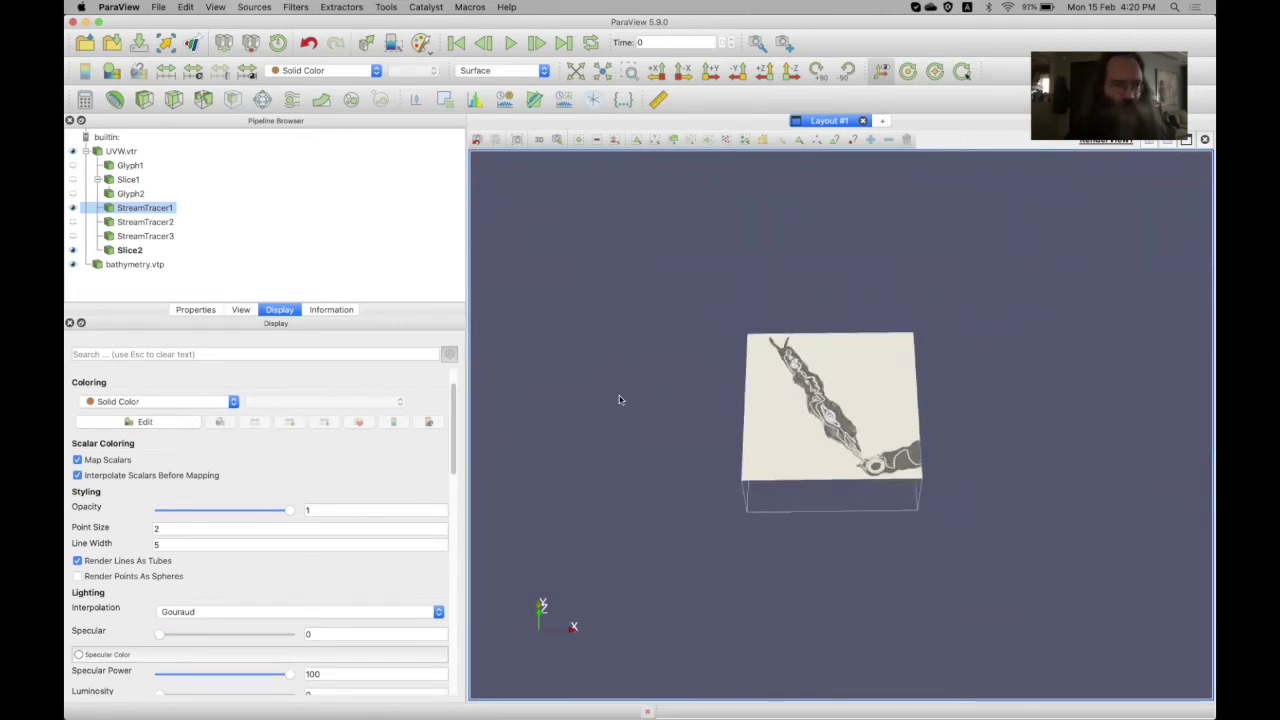
Hide the advanced properties of StreamTracer1 and turn off the display of its seed line
click(195, 310)
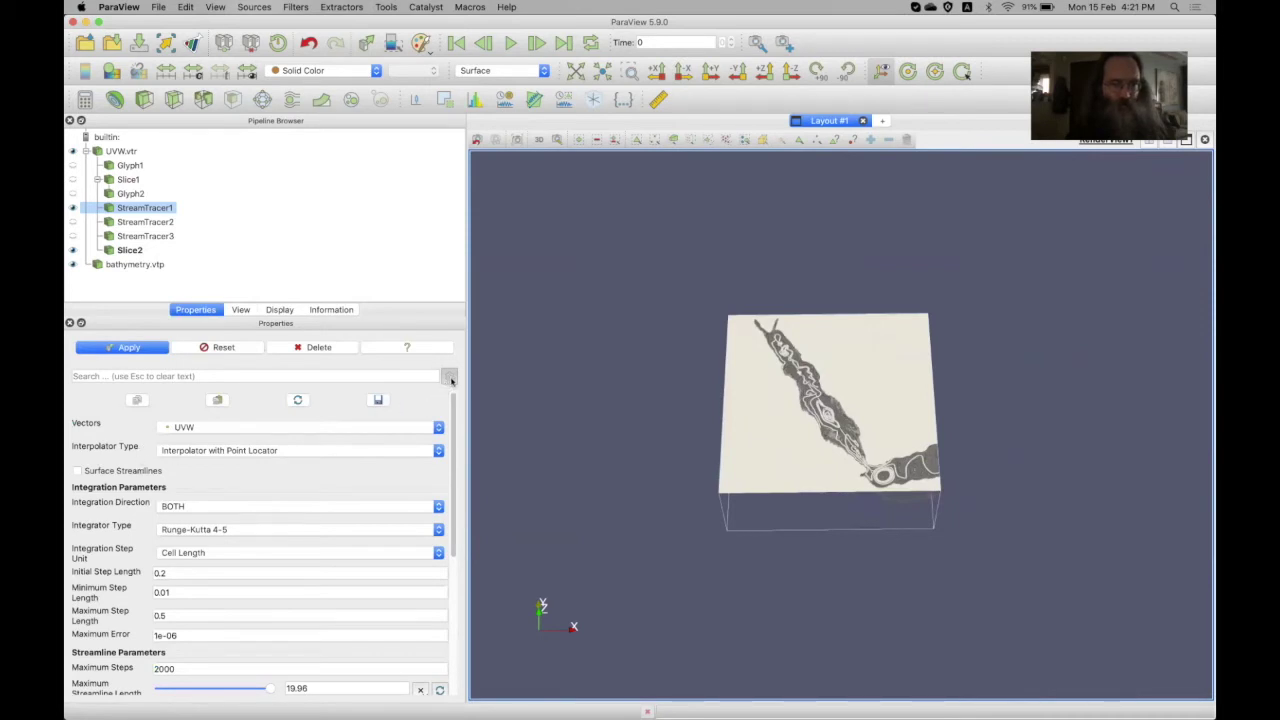
click(449, 377)
click(107, 624)
scroll(921, 400, down, 3)
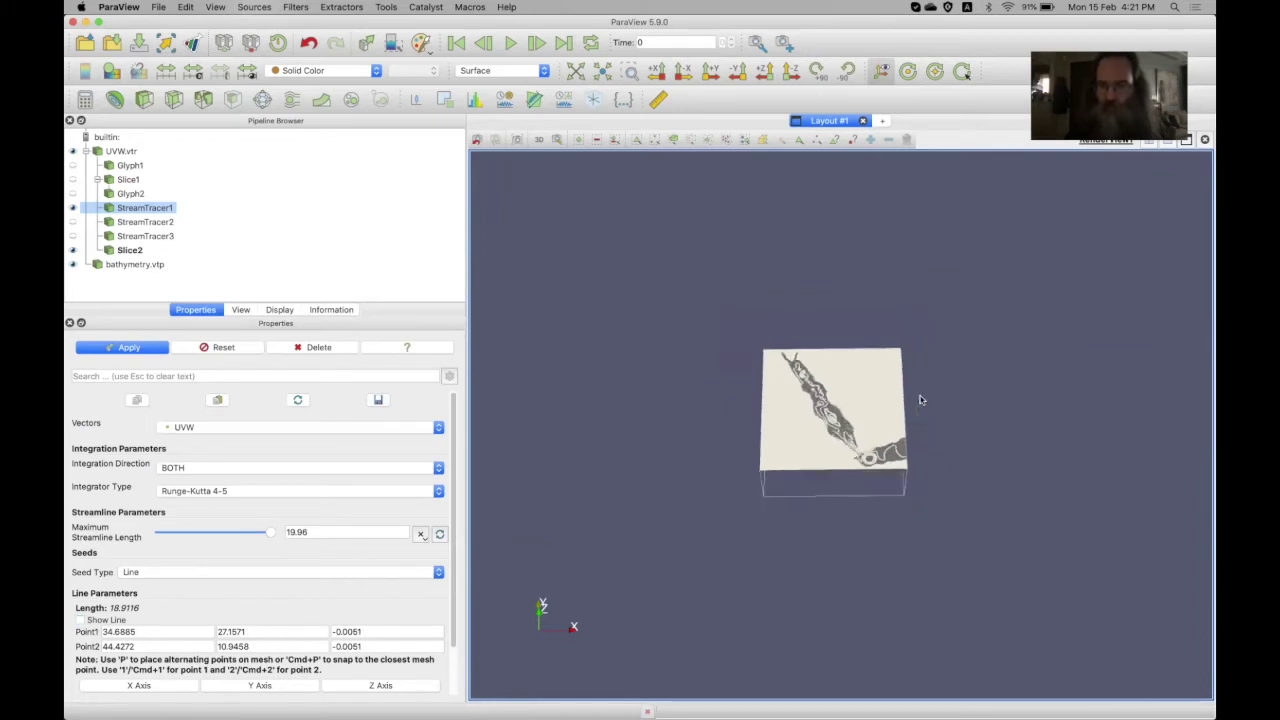
Show the Glyph2 velocity arrows together with the streamlines around the spiral eddy on the LIC slice
scroll(921, 400, up, 10)
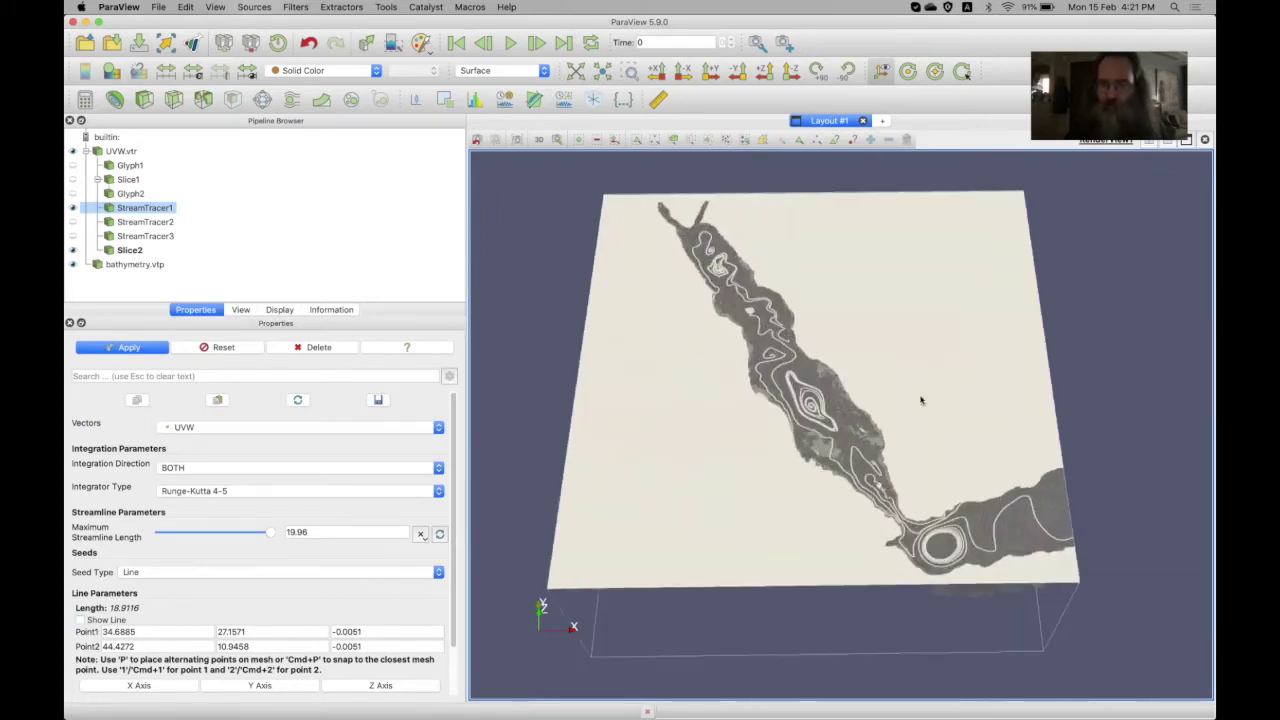
scroll(921, 400, up, 8)
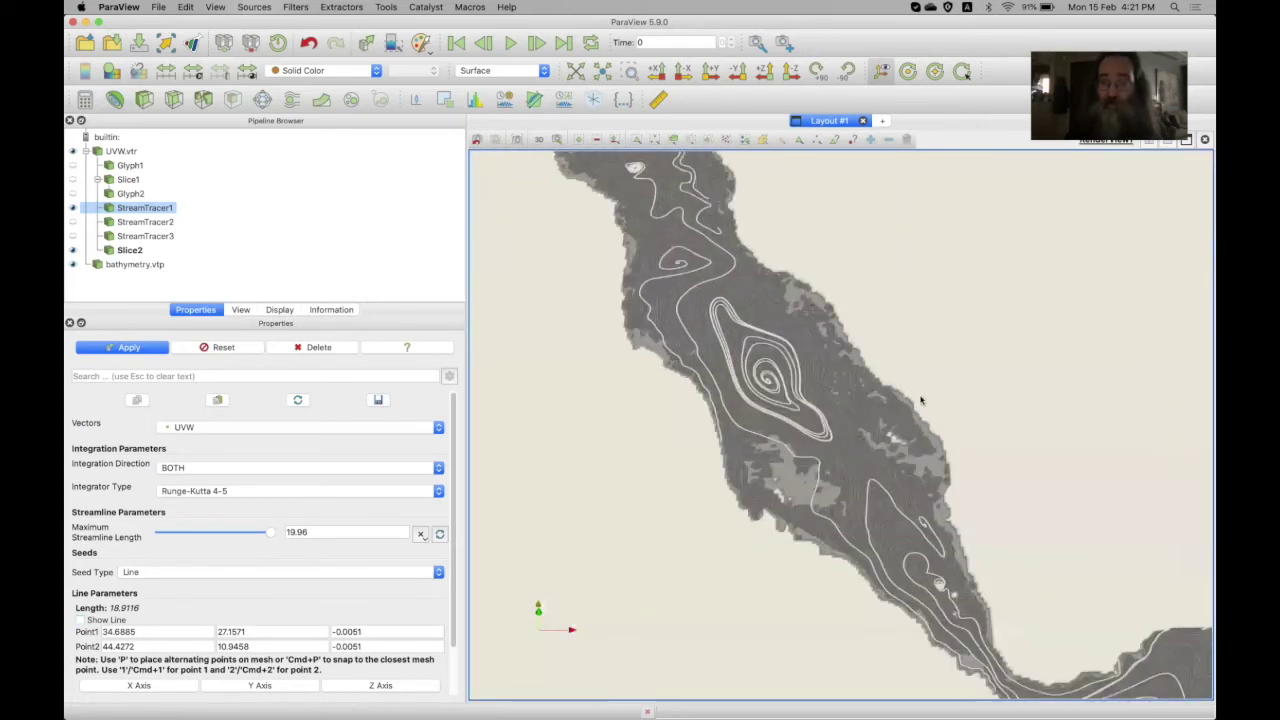
scroll(921, 400, up, 2)
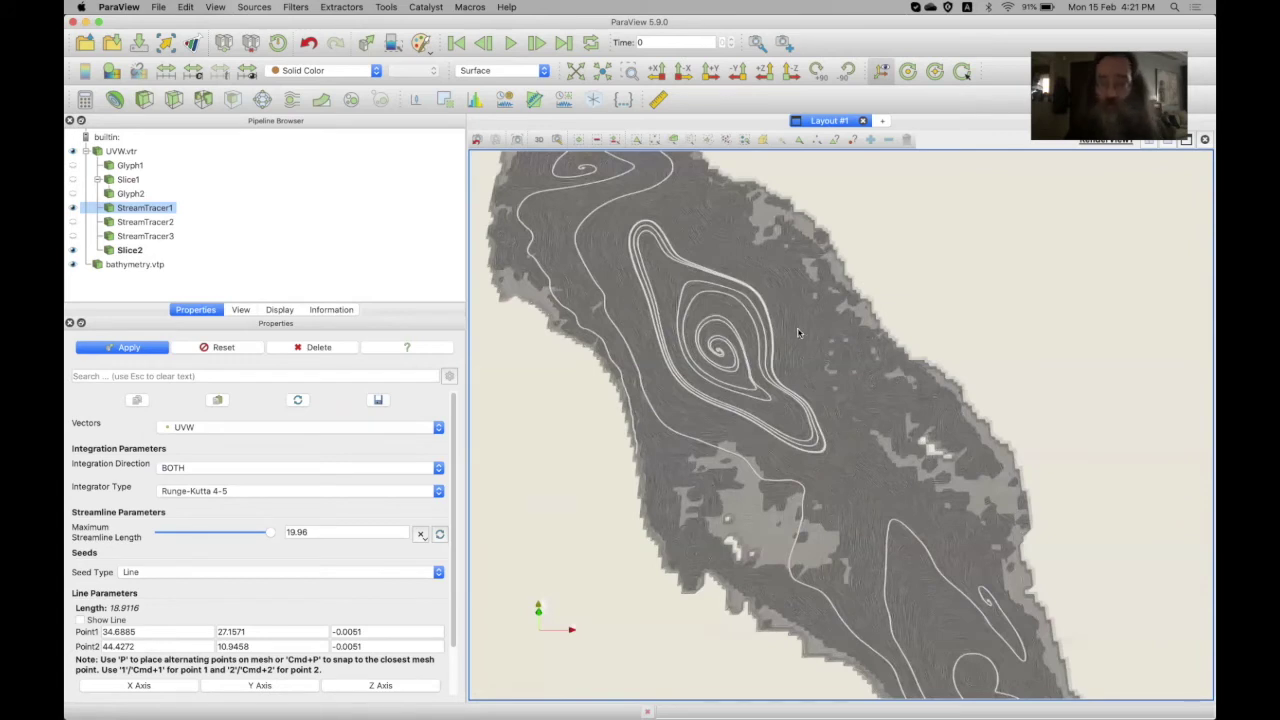
middle_drag(798, 360, 833, 380)
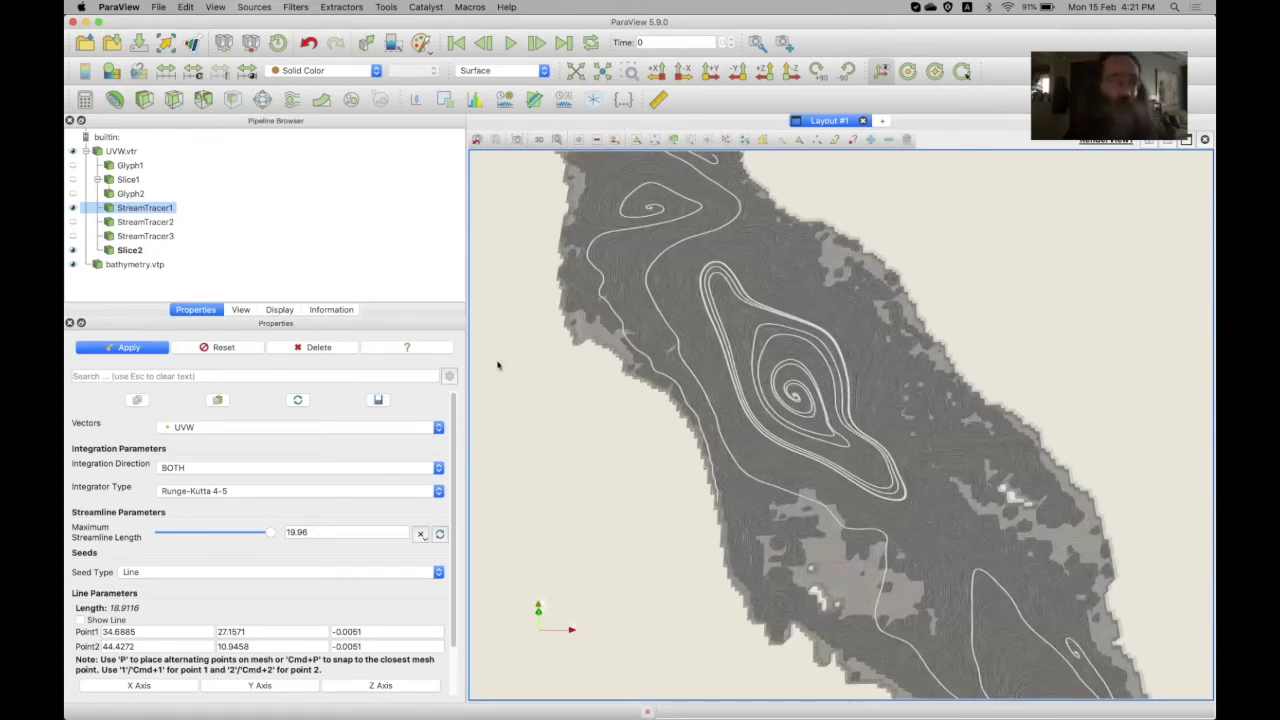
click(74, 194)
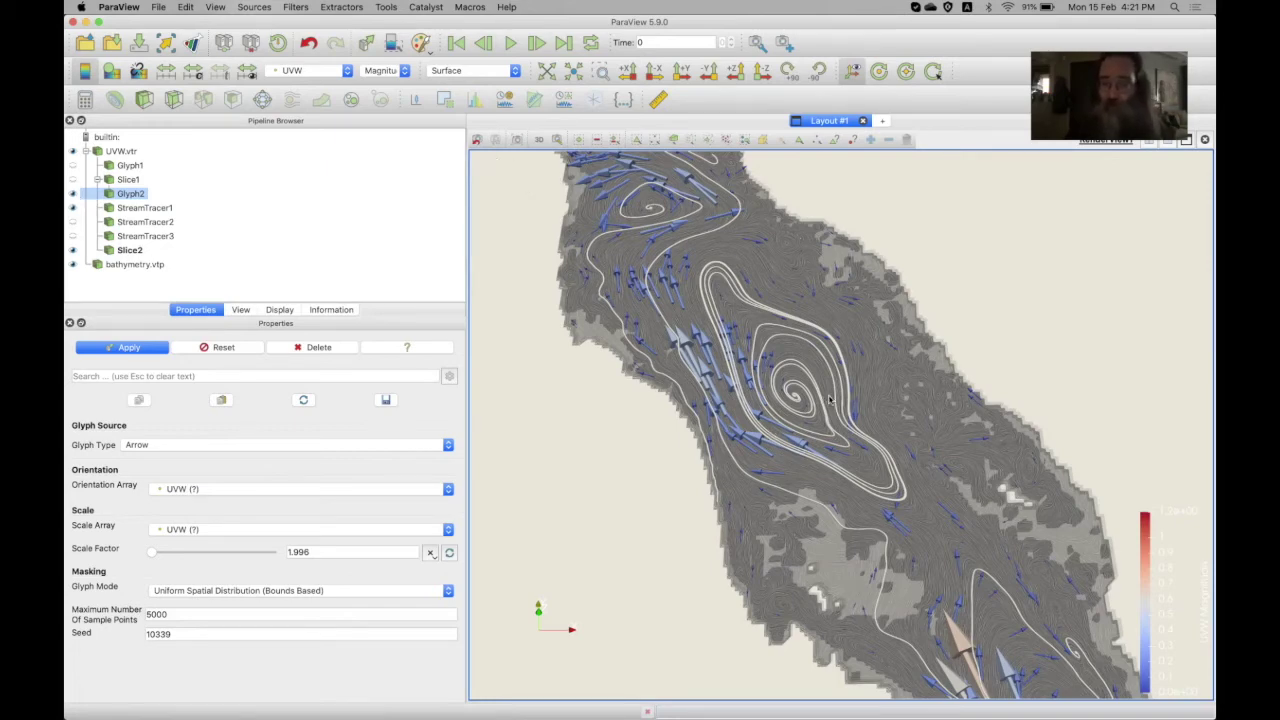
Show the deeper StreamTracer2 and StreamTracer3 streamlines beneath the slice in a tilted overview of the whole domain
scroll(829, 399, down, 10)
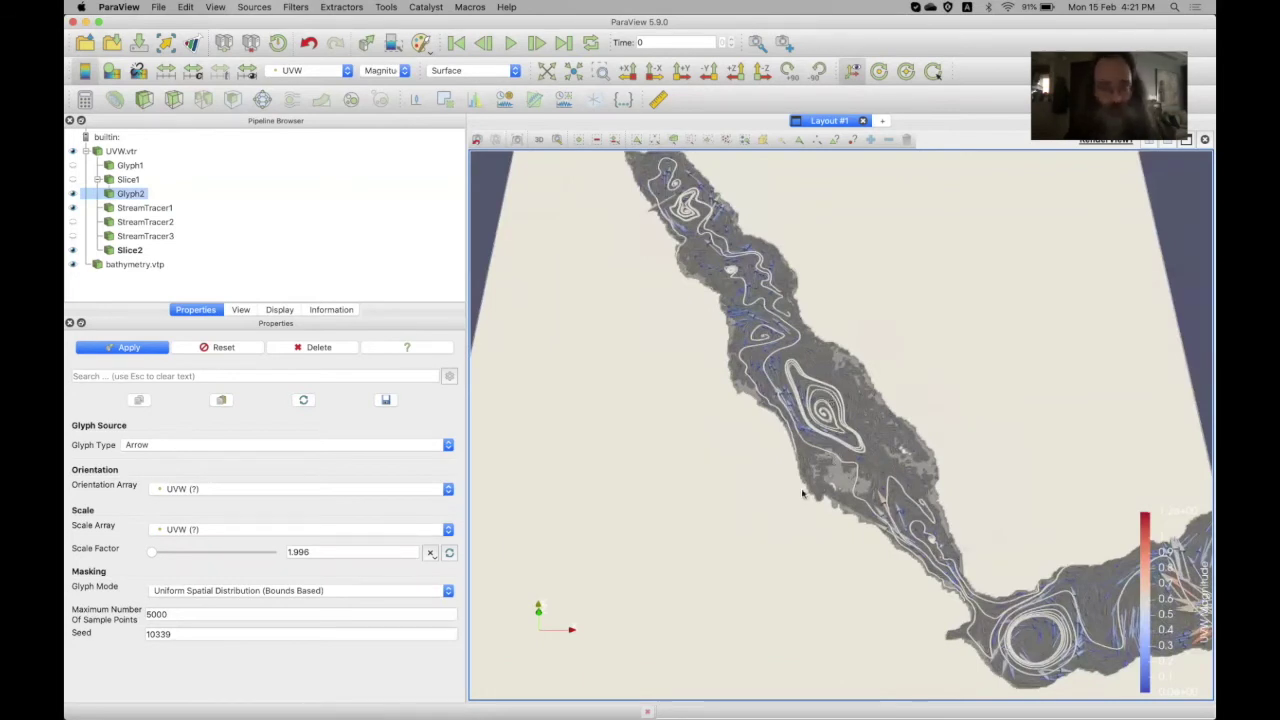
drag(802, 492, 784, 486)
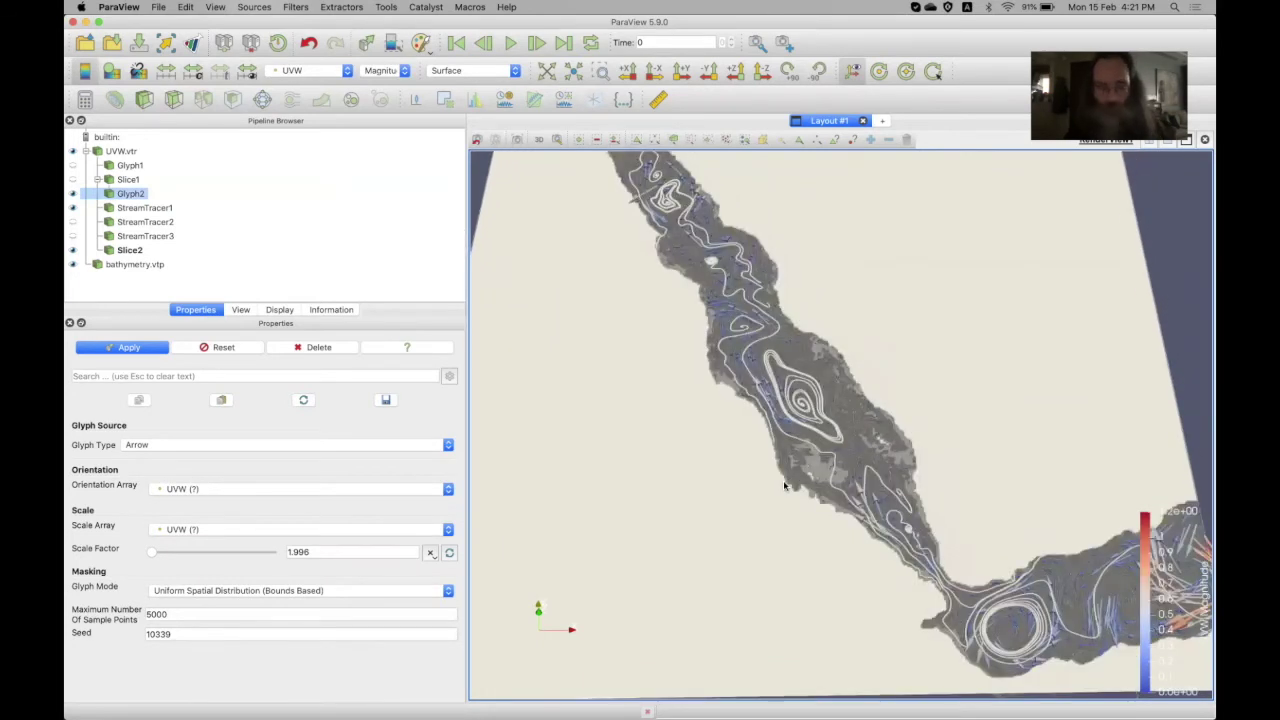
scroll(783, 486, down, 3)
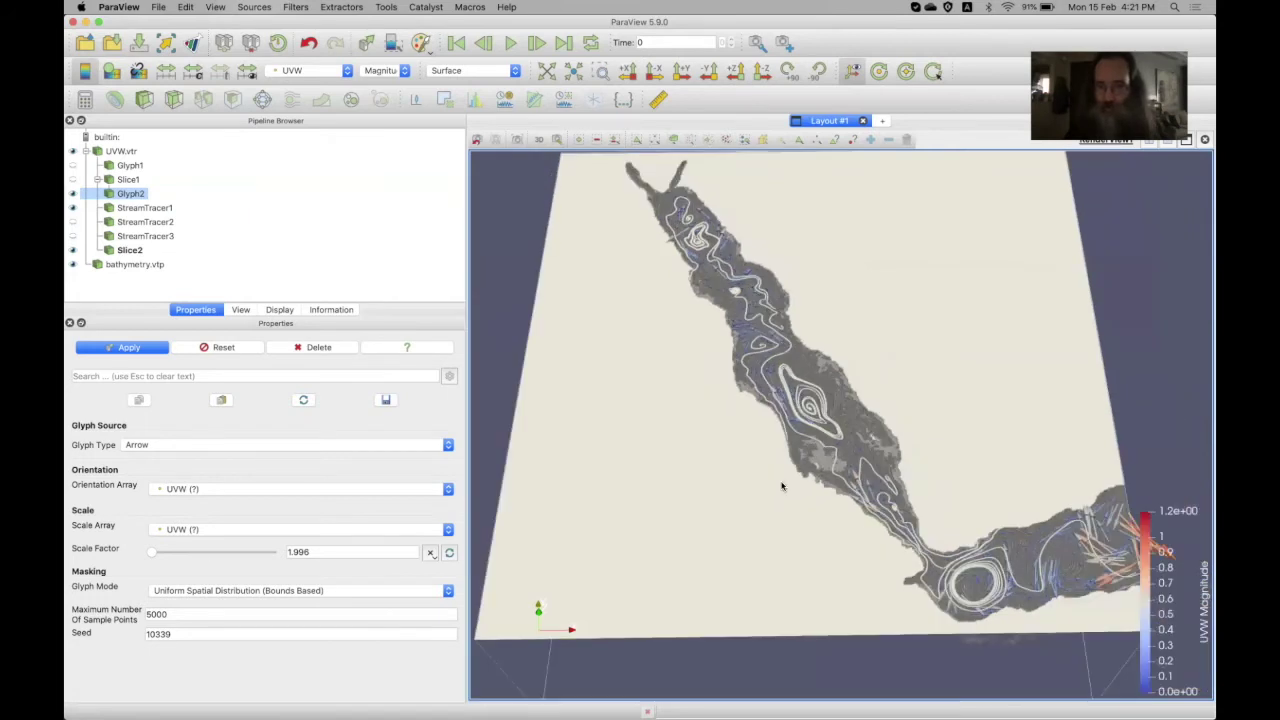
drag(1134, 375, 1134, 344)
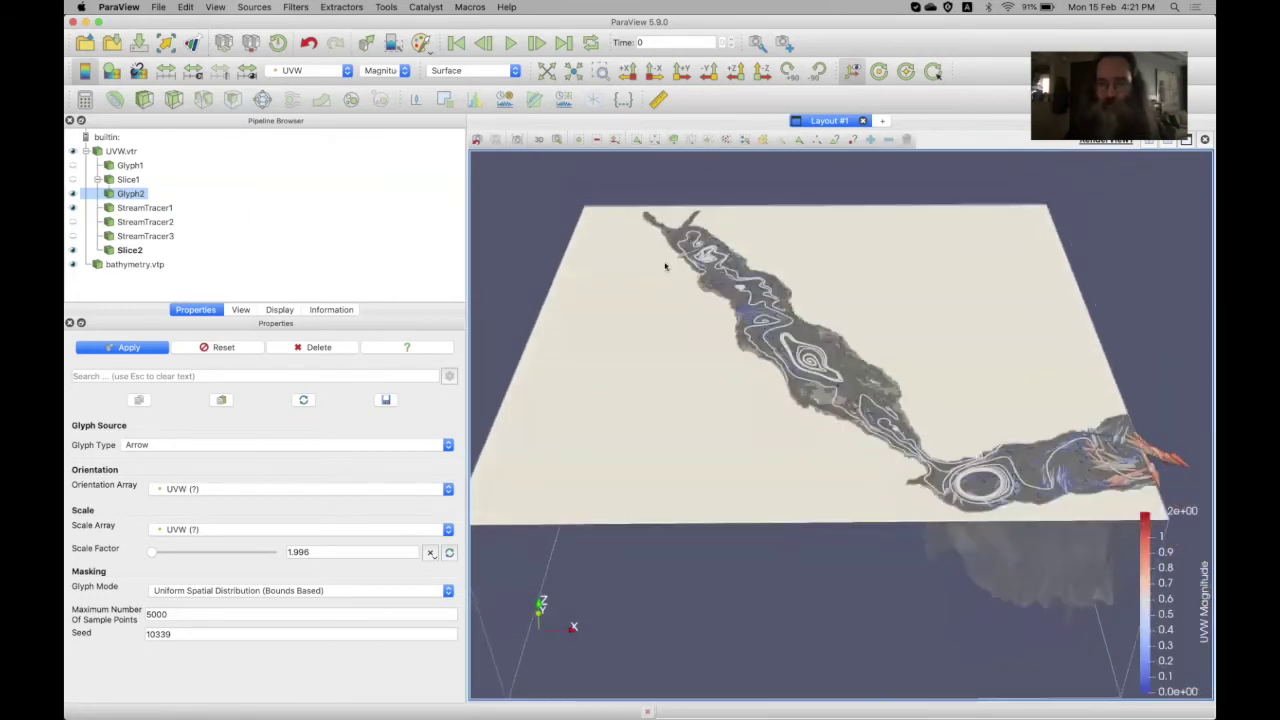
click(72, 222)
click(73, 236)
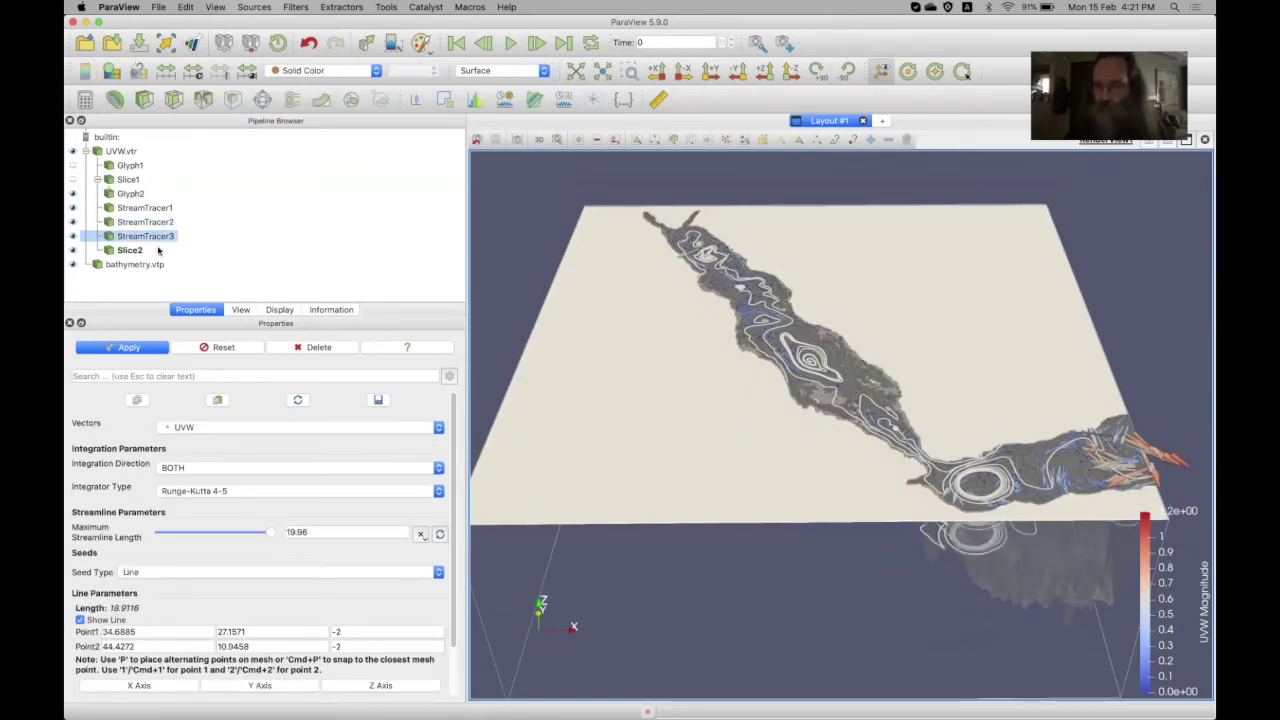
drag(670, 533, 696, 560)
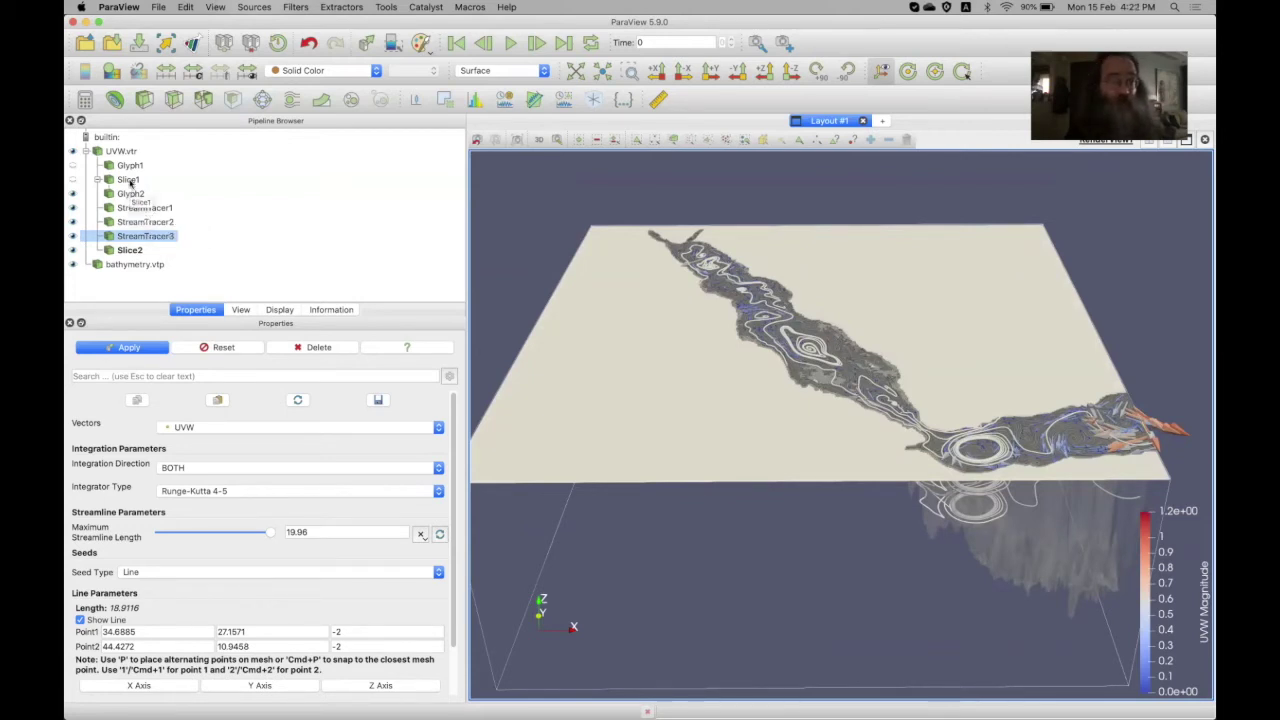
Apply the pending changes to Slice2 and review its Surface LIC representation, coloring and styling display settings
click(130, 250)
click(131, 348)
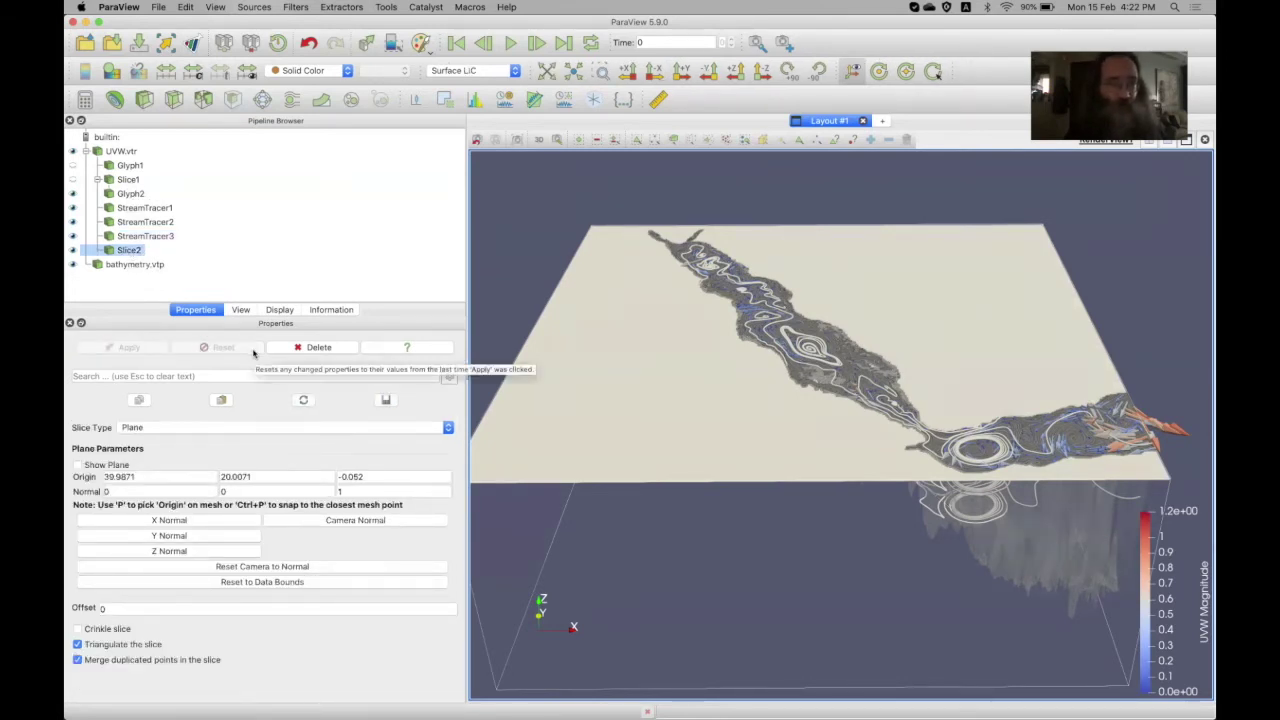
click(282, 310)
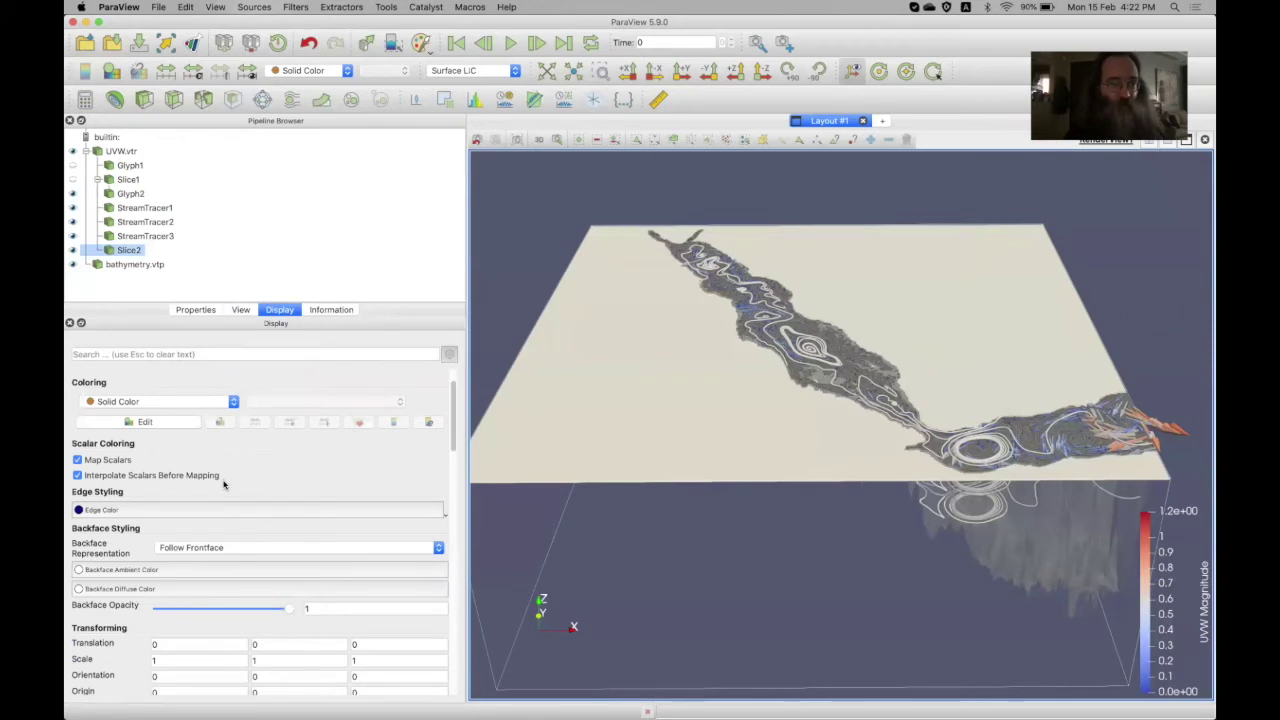
scroll(287, 440, up, 2)
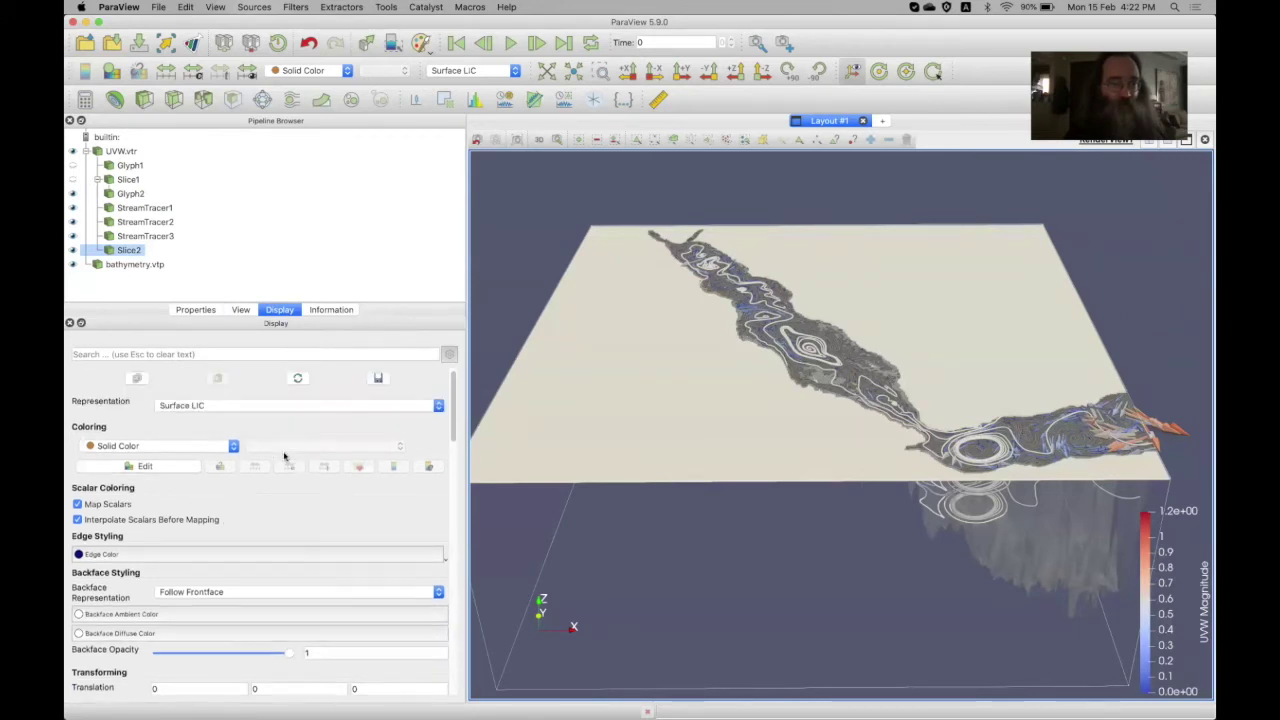
scroll(258, 504, down, 2)
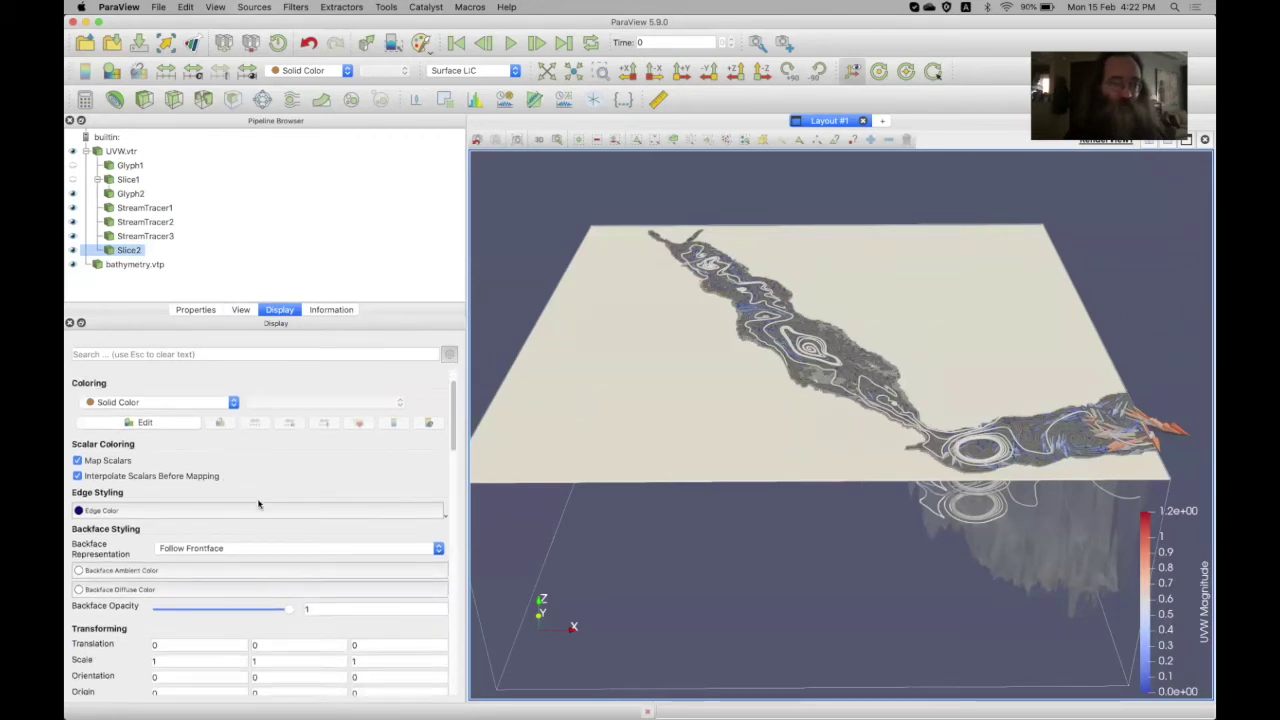
scroll(258, 504, up, 2)
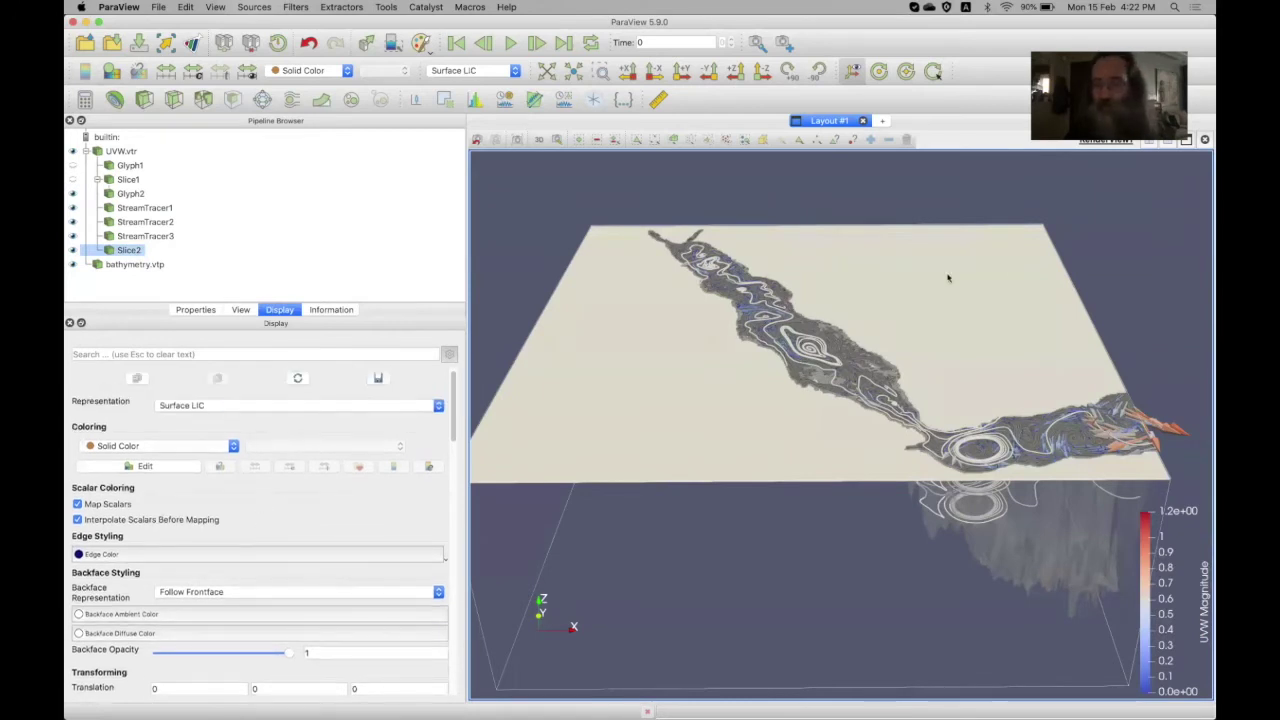
Move the UVW Magnitude color legend from its vertical position to a horizontal one along the upper edge of a close-up of the eddies
mouse_move(1147, 277)
mouse_down()
mouse_move(1145, 266)
mouse_move(1145, 284)
mouse_move(1126, 279)
mouse_up()
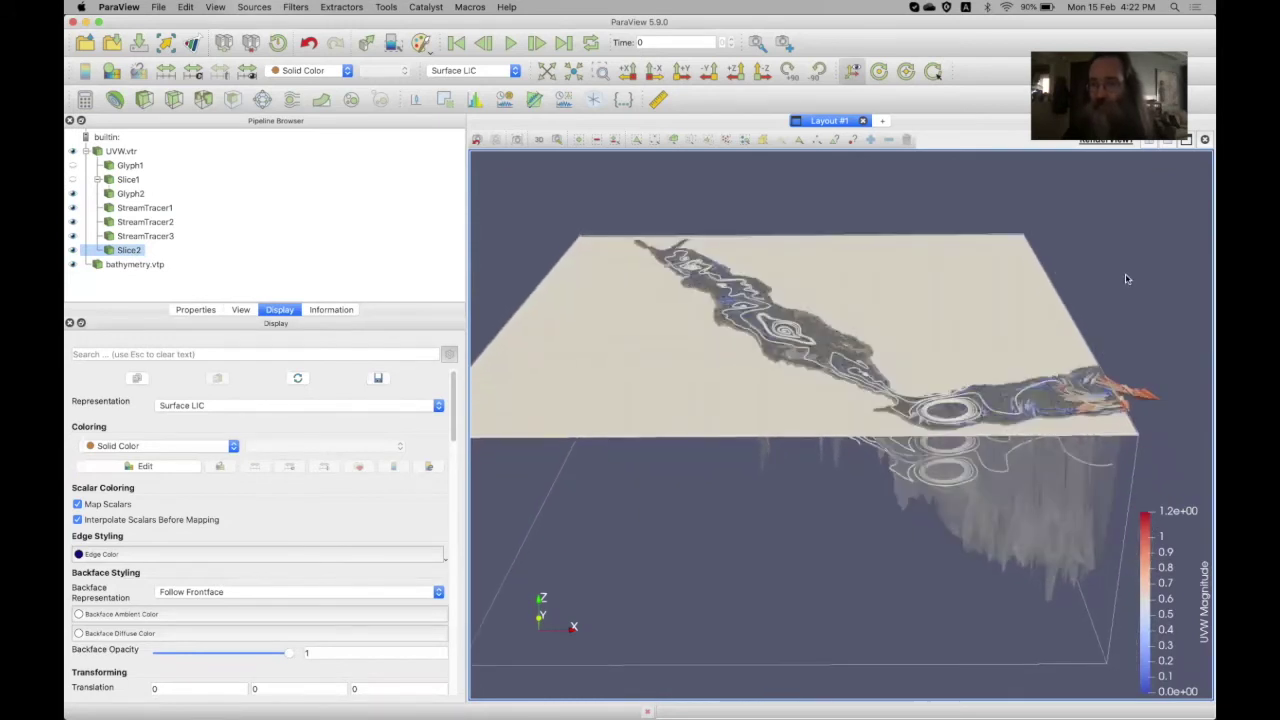
scroll(1126, 279, down, 5)
scroll(1126, 279, up, 5)
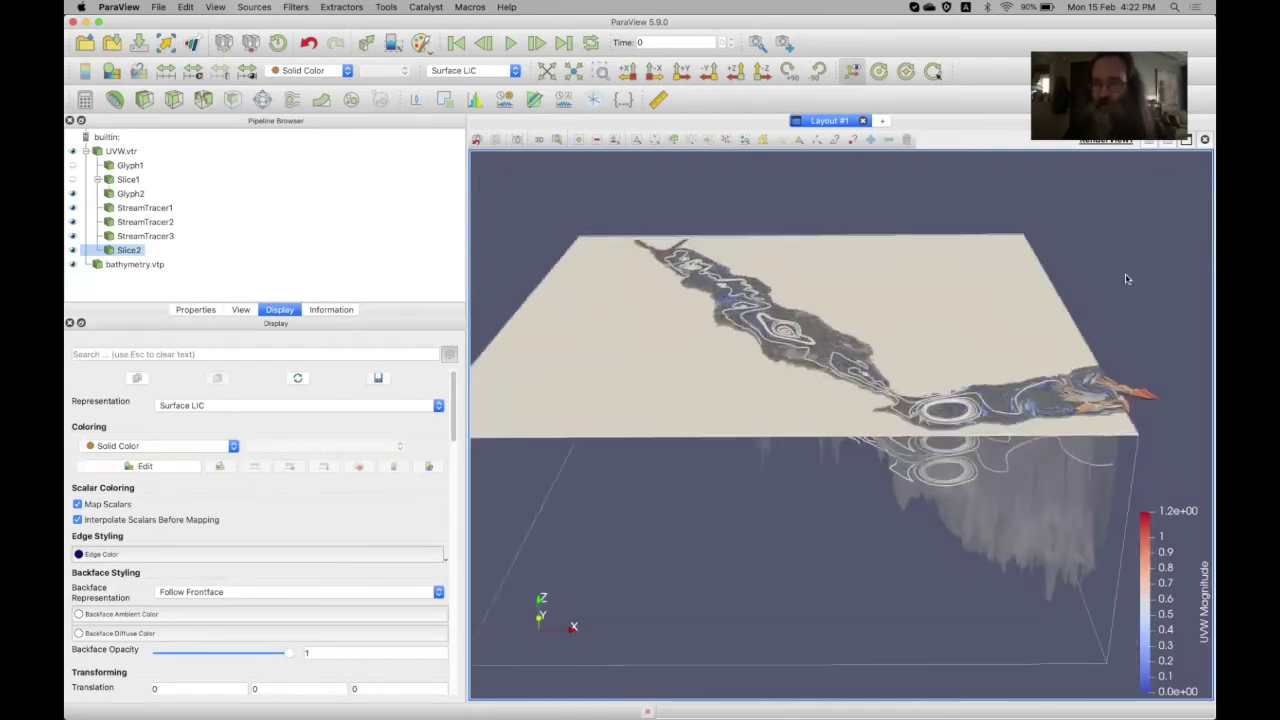
scroll(1126, 279, up, 2)
scroll(1125, 273, up, 2)
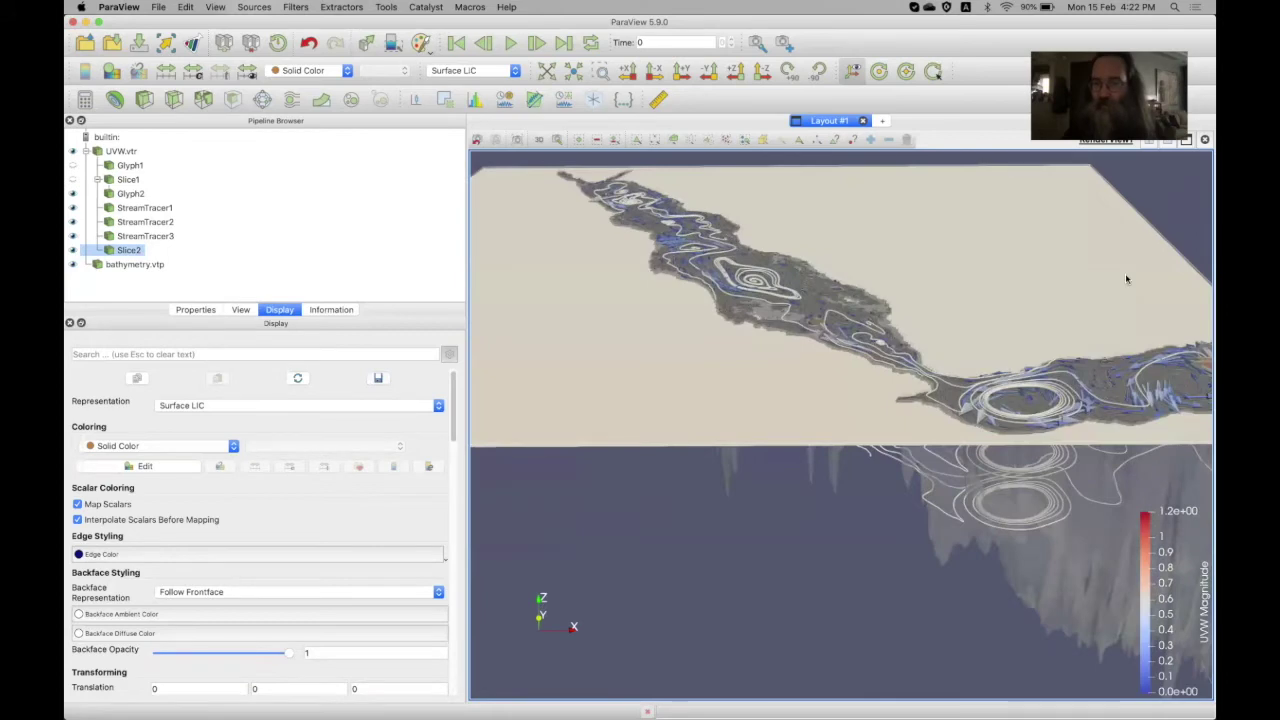
scroll(1100, 288, up, 3)
drag(1071, 299, 1080, 483)
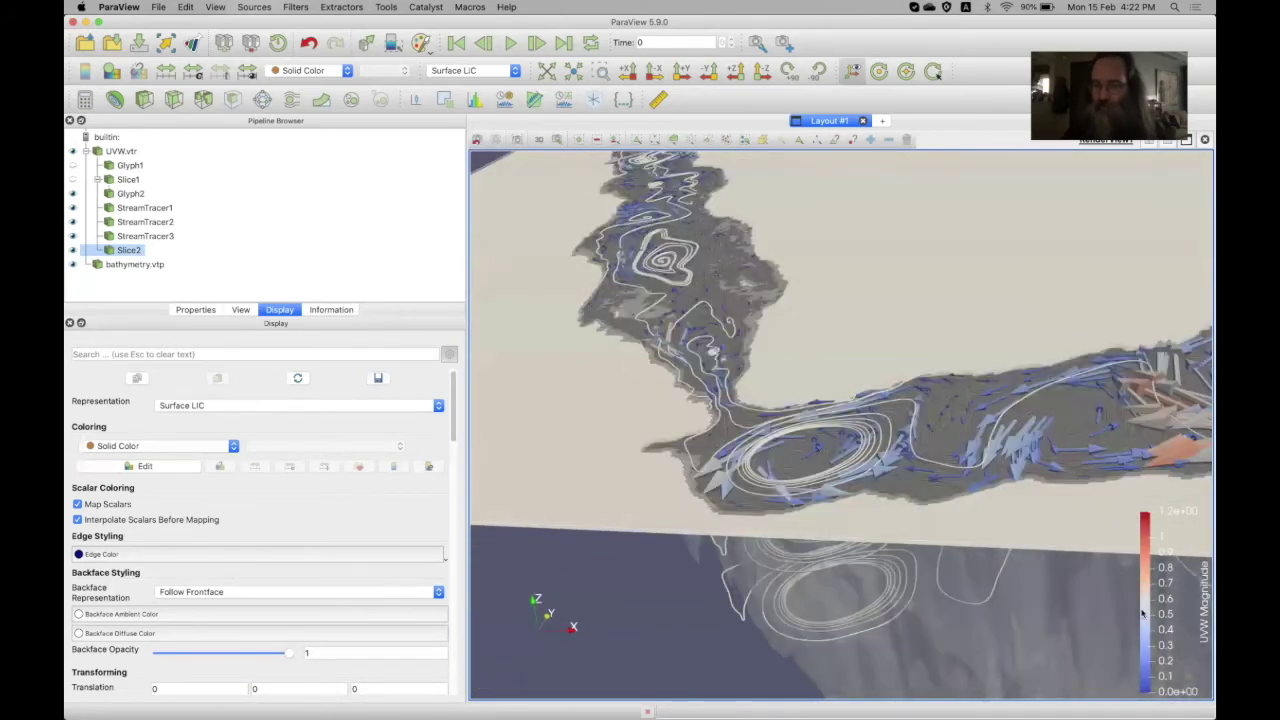
drag(1145, 610, 988, 185)
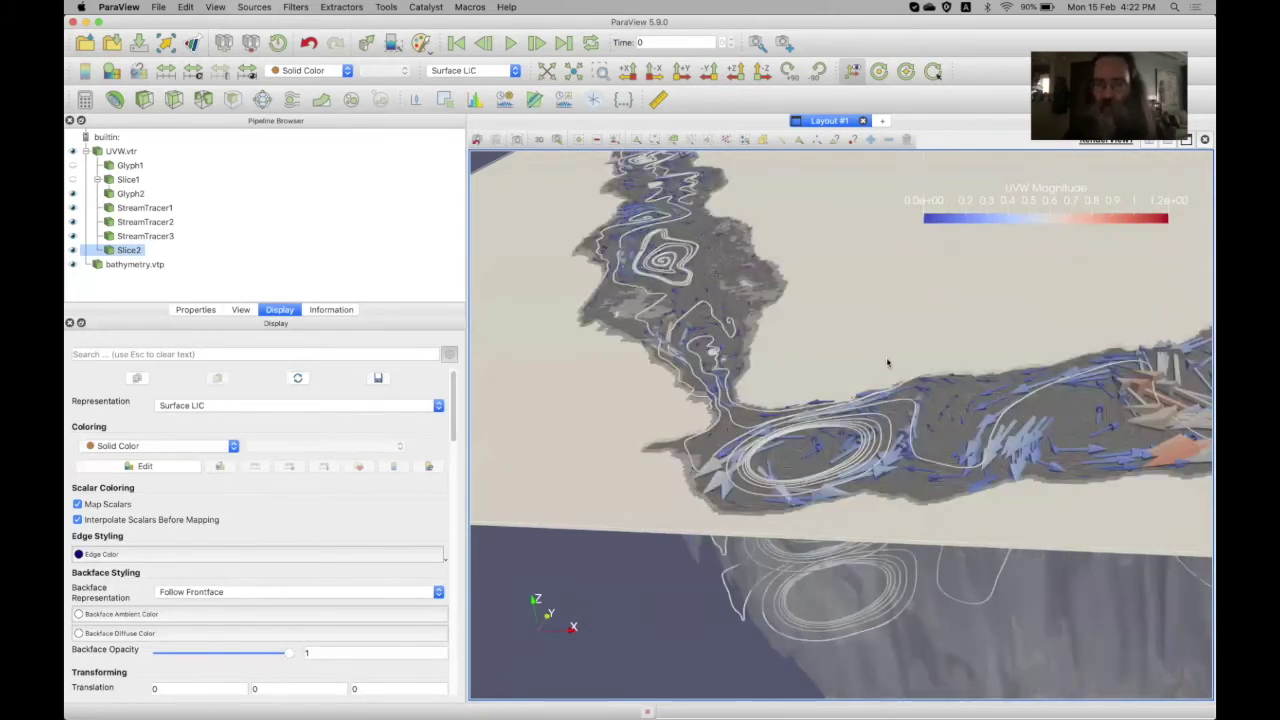
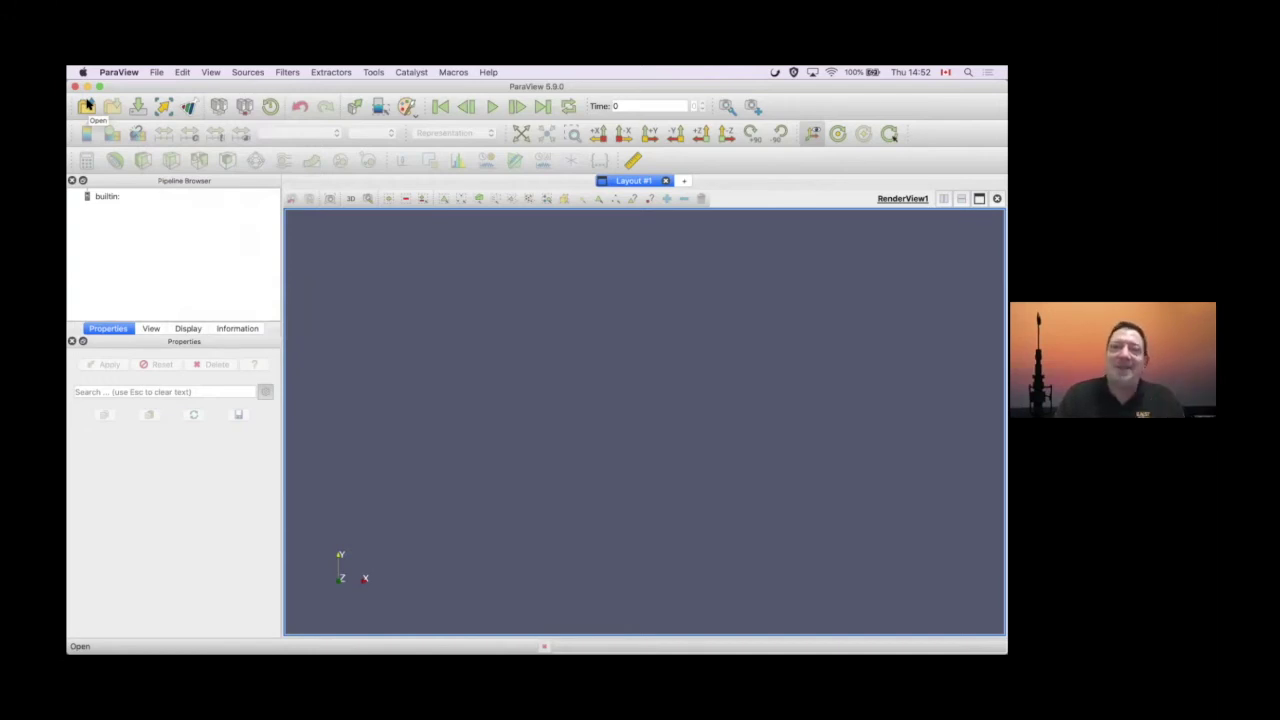
Load headsq.vti from the datasets in the ParaView-Training download folder with its Scalars_ array enabled
right_click(104, 196)
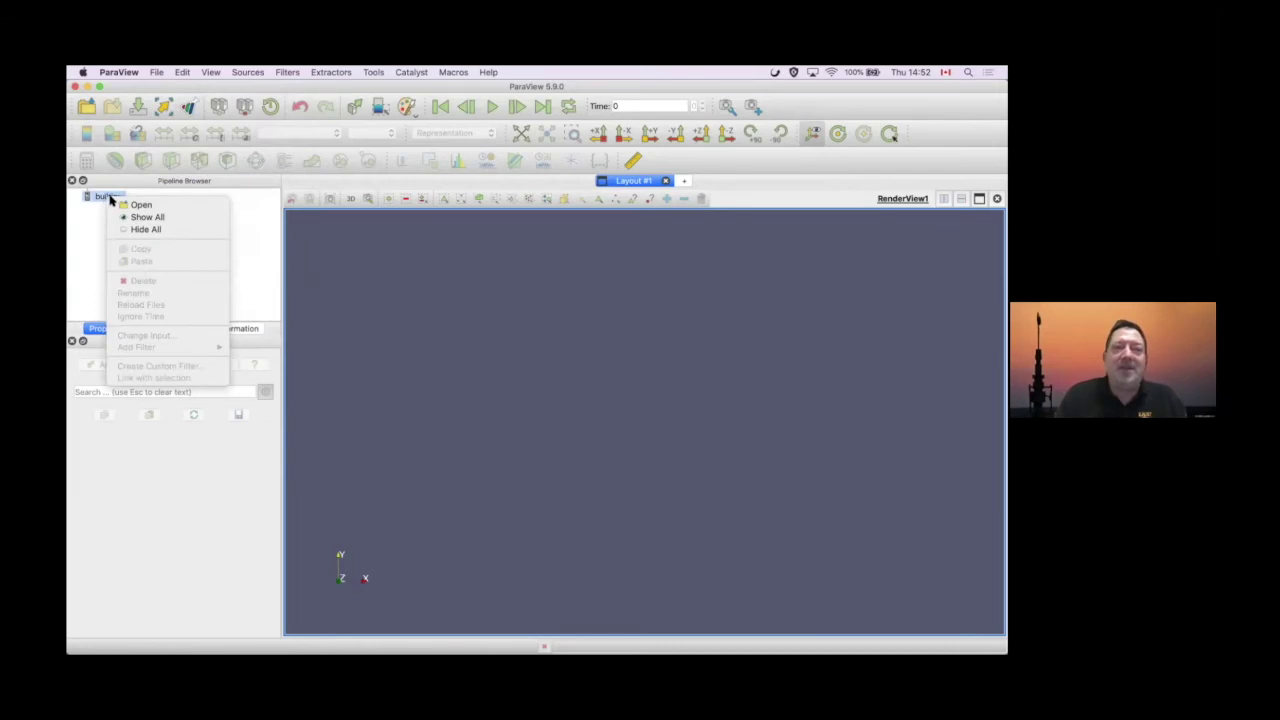
click(87, 228)
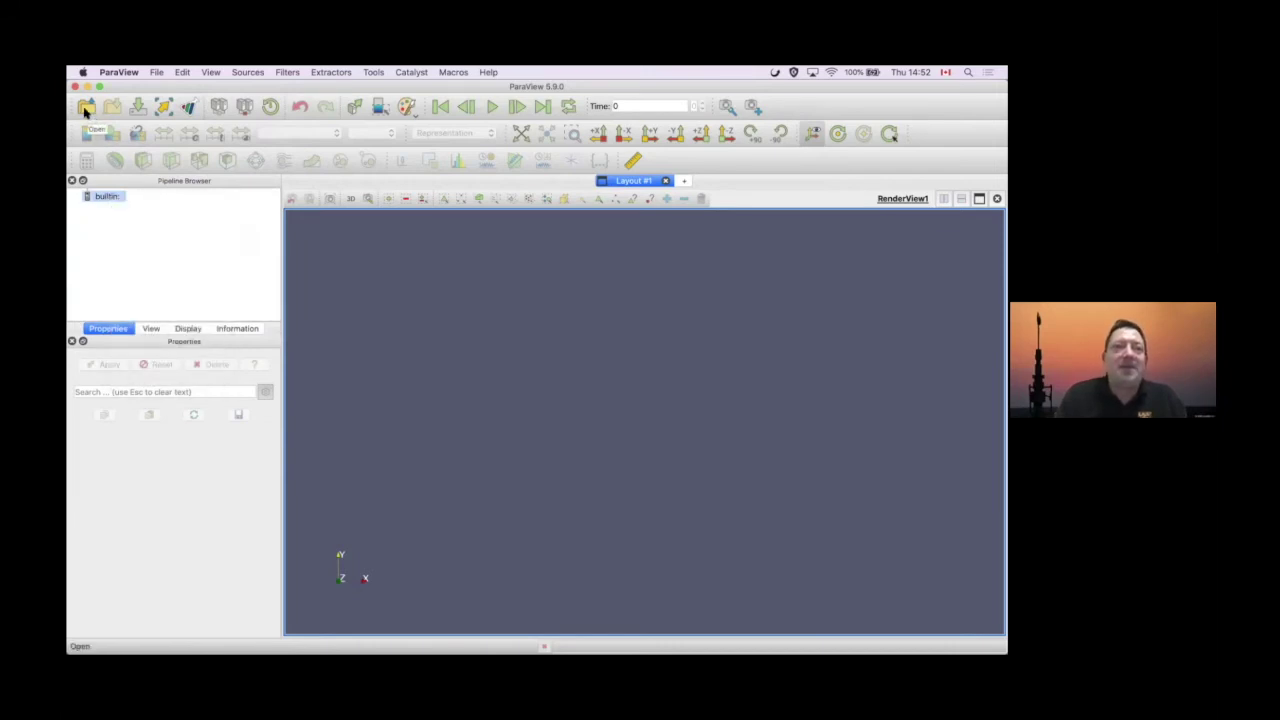
click(86, 108)
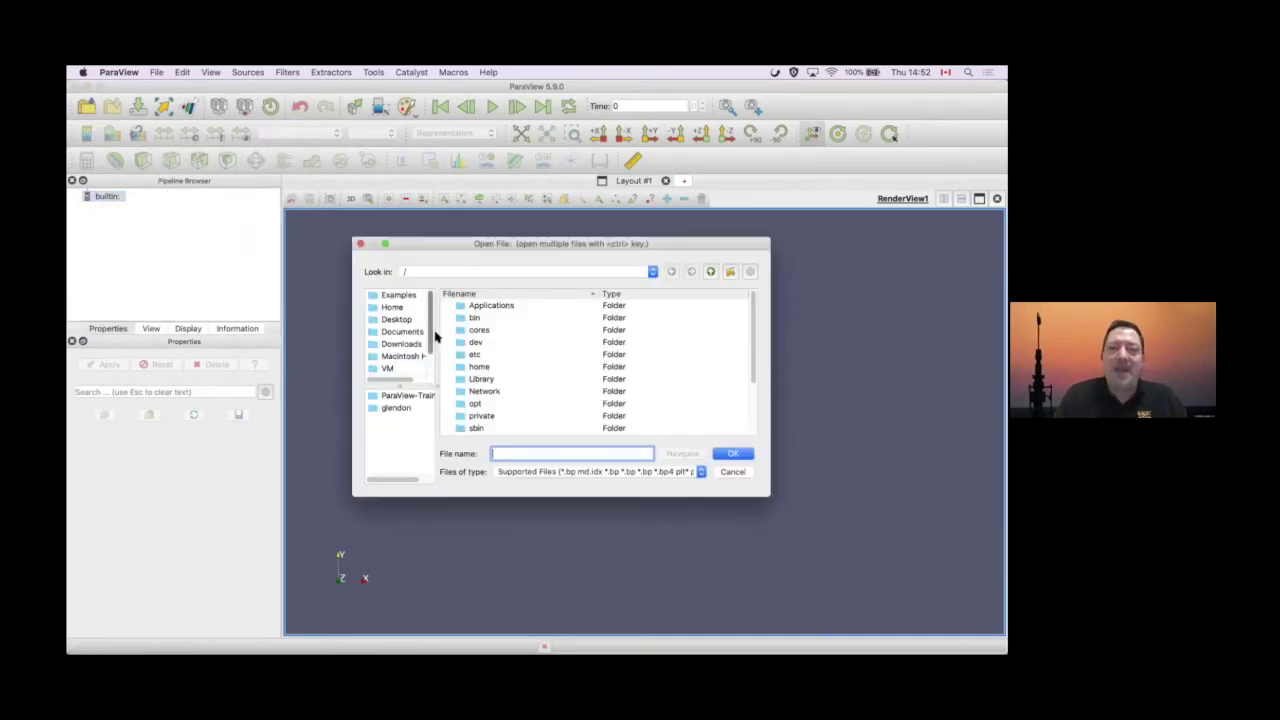
click(402, 344)
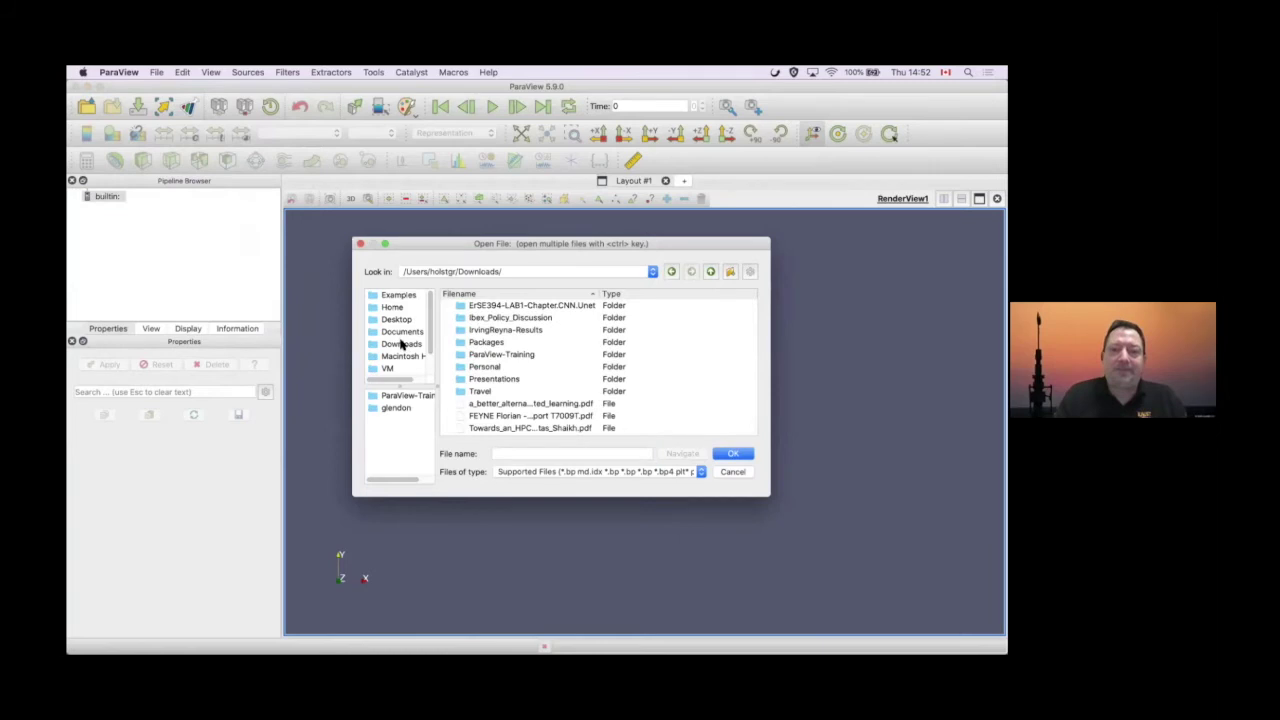
double_click(514, 356)
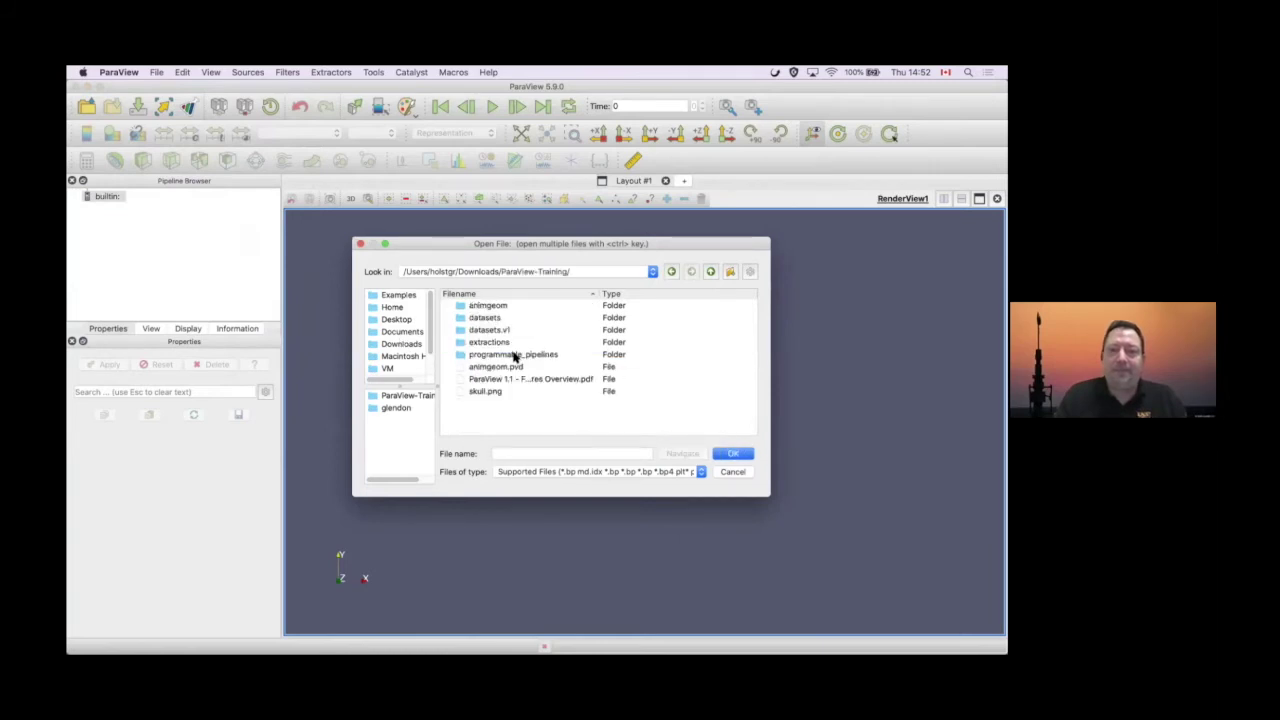
click(494, 319)
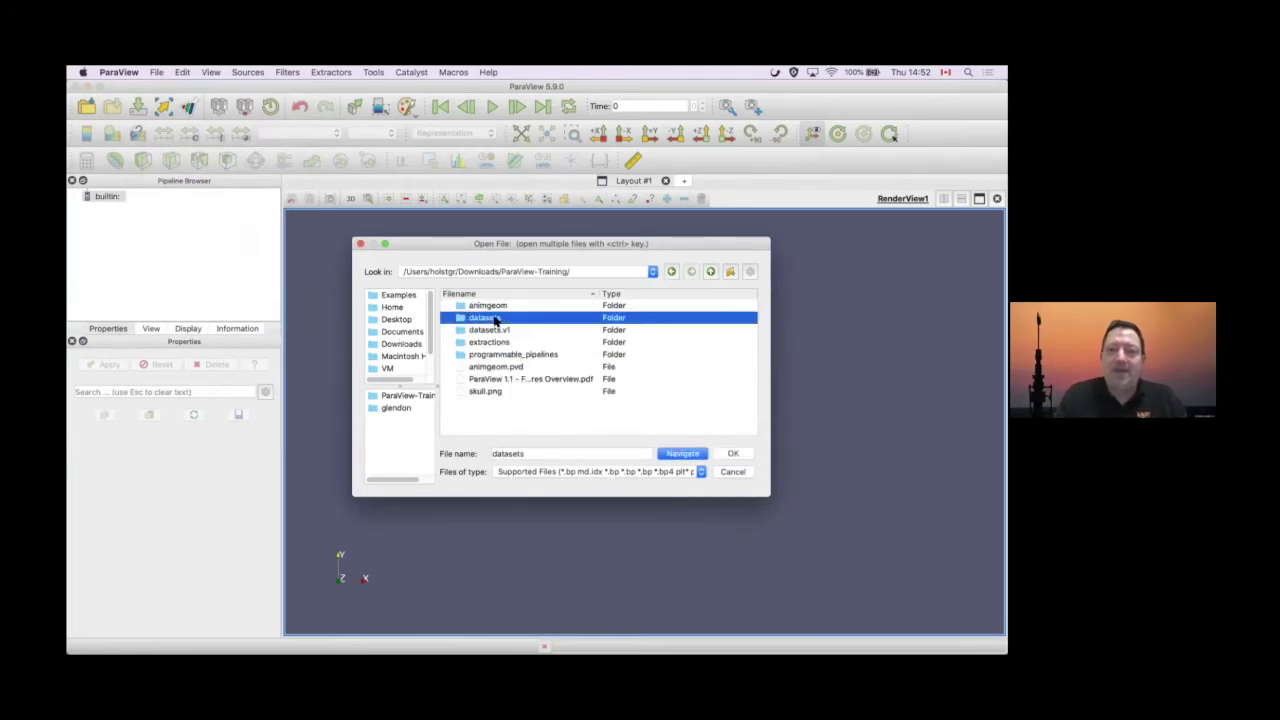
double_click(494, 319)
double_click(490, 306)
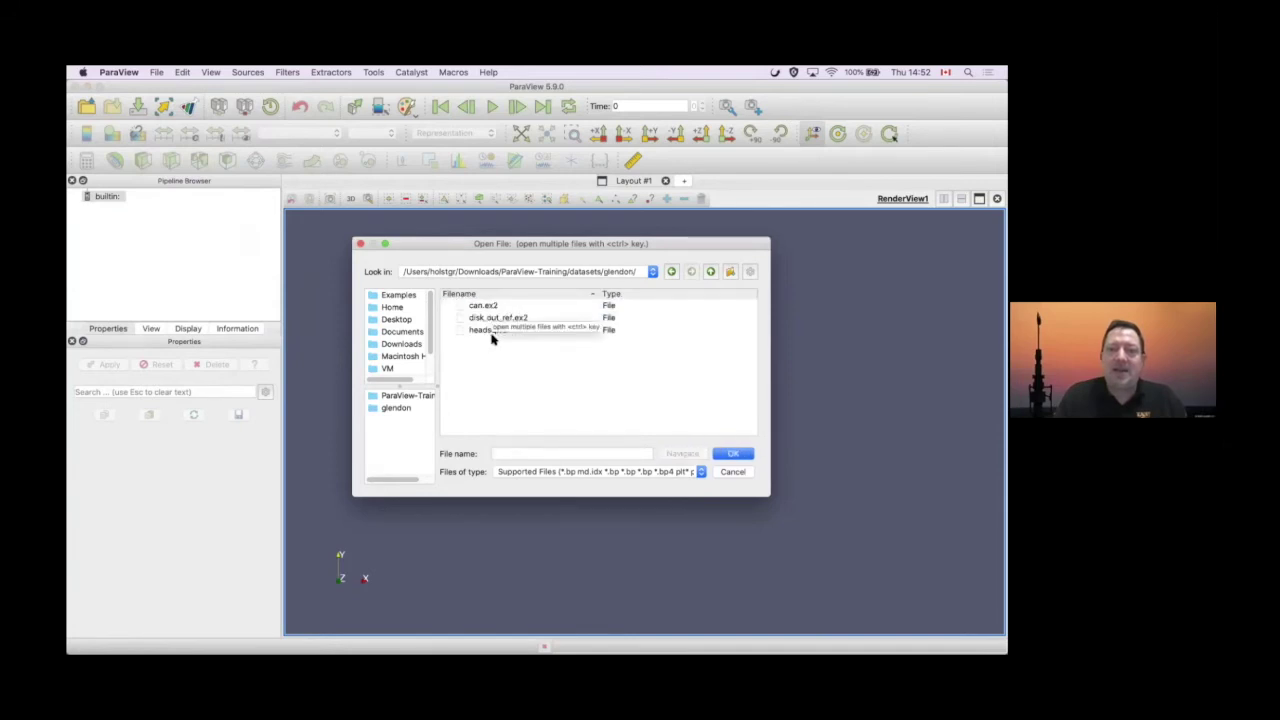
click(490, 332)
click(731, 454)
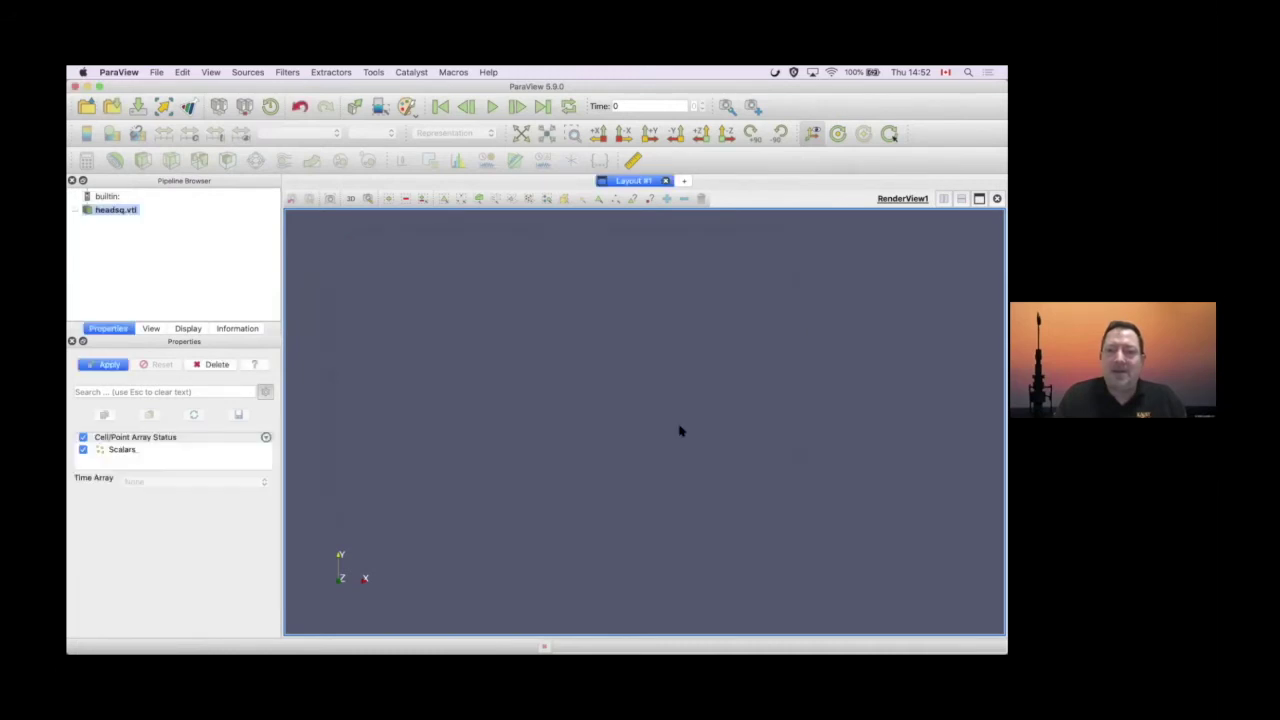
click(118, 365)
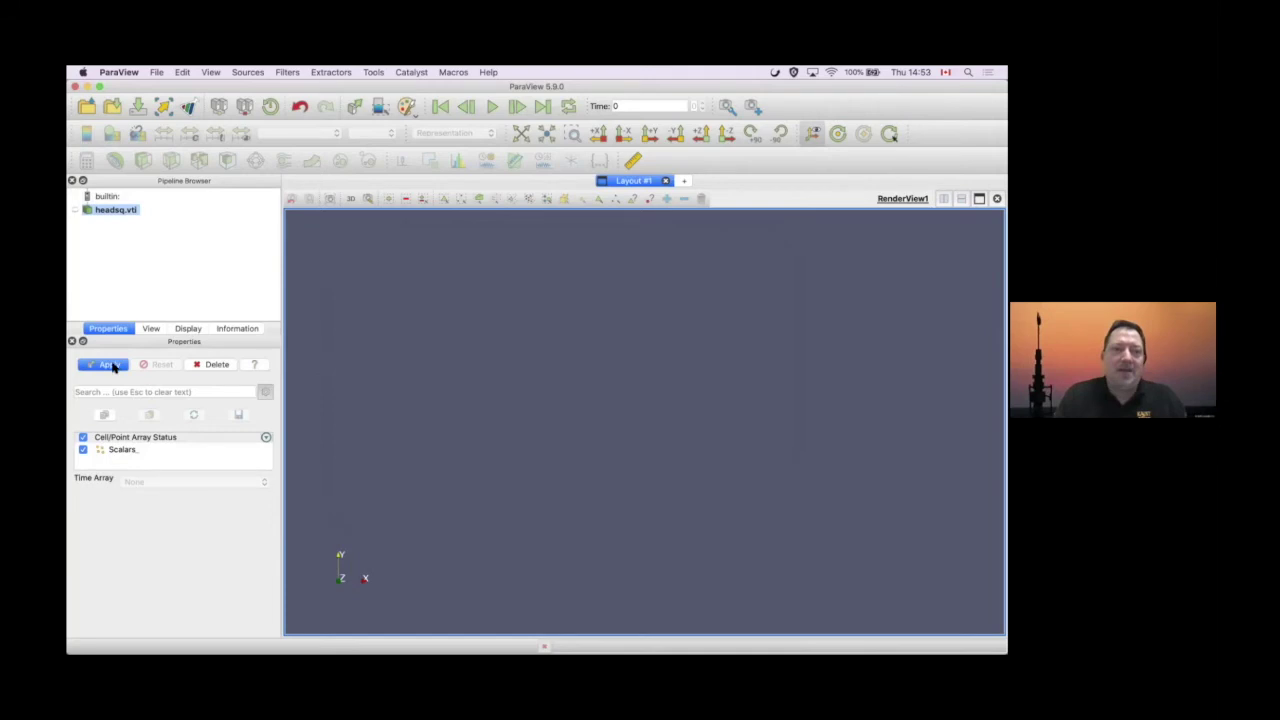
Display headsq.vti with the Volume representation and inspect the rendered head from several angles
drag(601, 412, 560, 403)
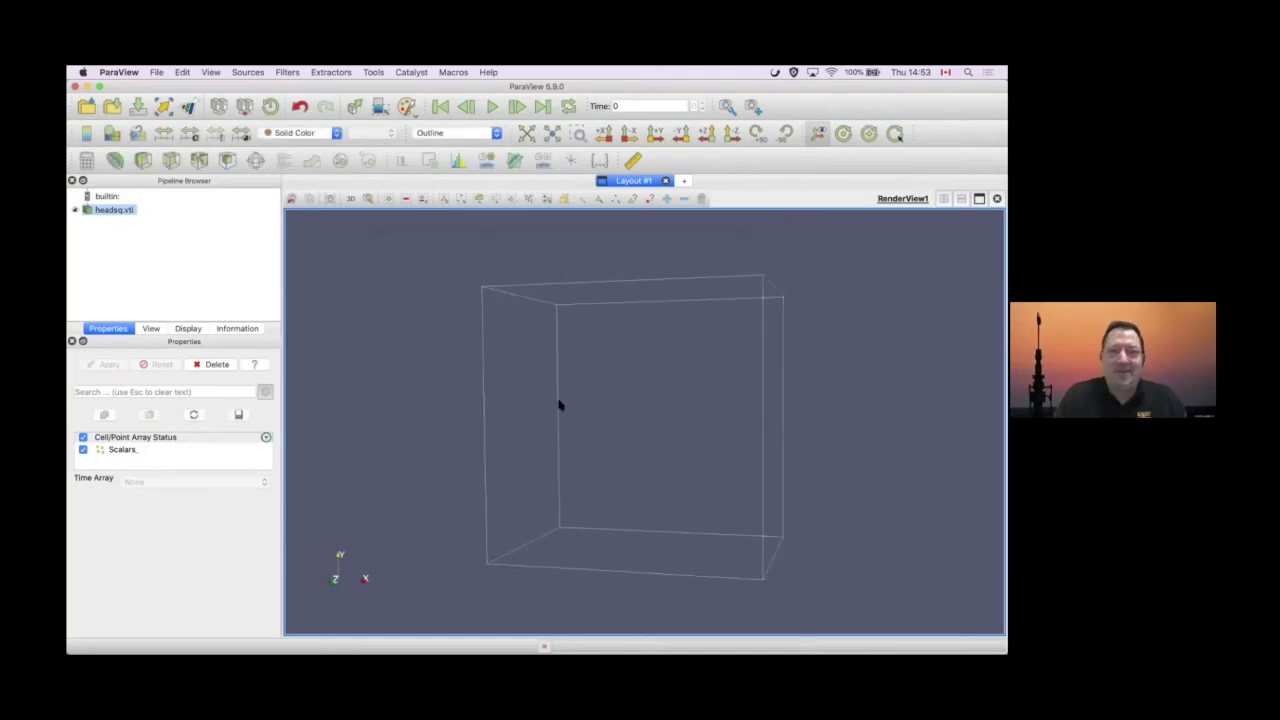
click(463, 132)
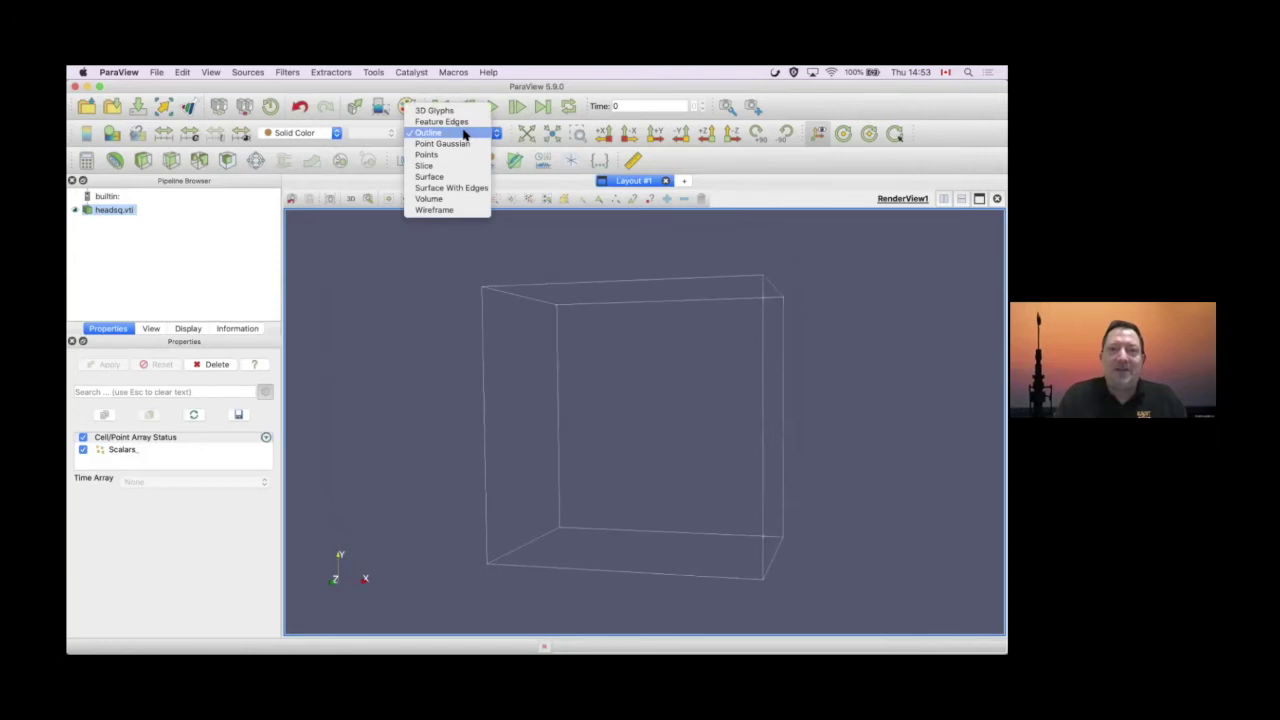
click(451, 199)
click(630, 388)
drag(657, 467, 574, 563)
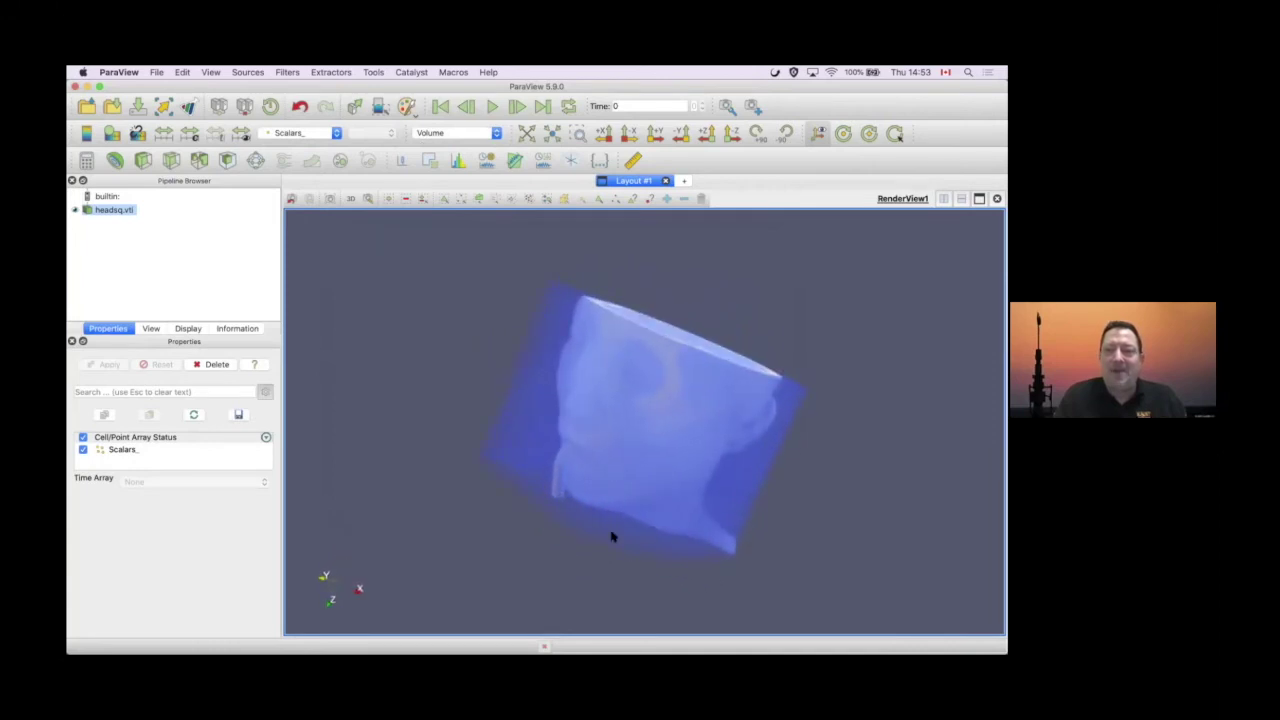
mouse_move(660, 466)
mouse_down()
mouse_move(611, 503)
mouse_move(618, 470)
mouse_move(672, 450)
mouse_up()
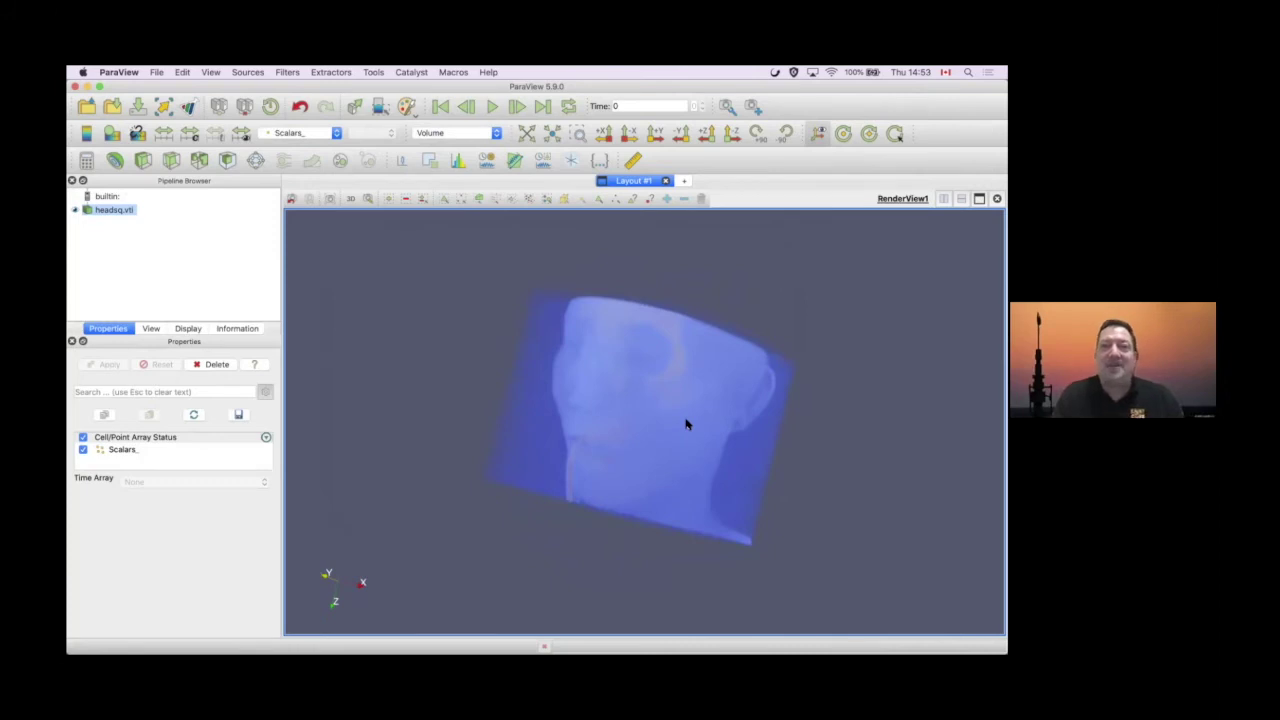
drag(420, 355, 597, 391)
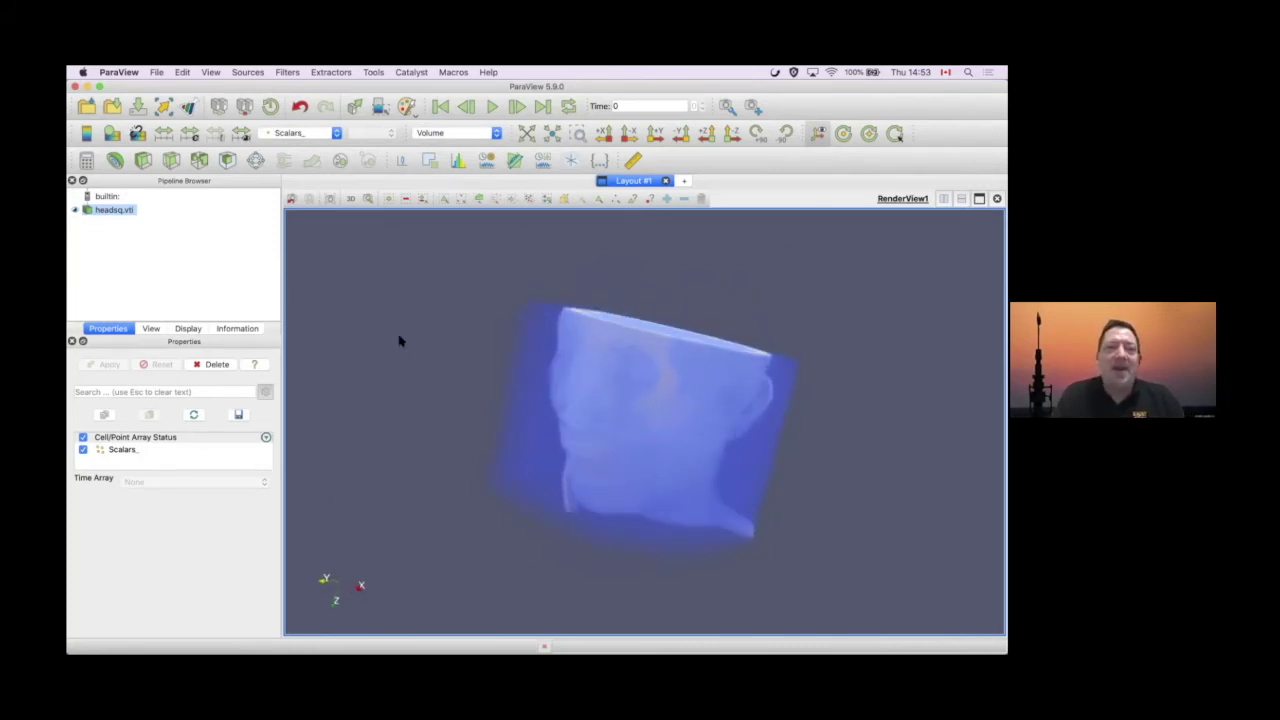
Open the can.ex2 file from the same dataset folder as headsq.vti
click(157, 72)
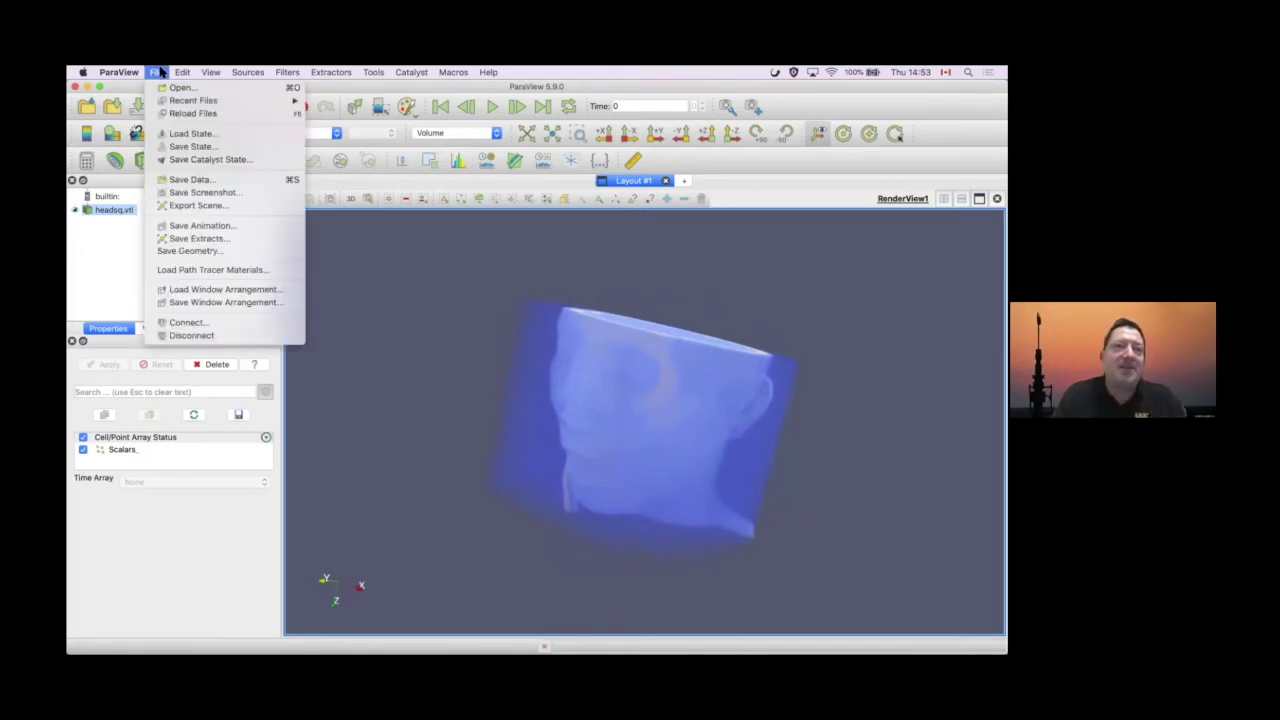
click(178, 88)
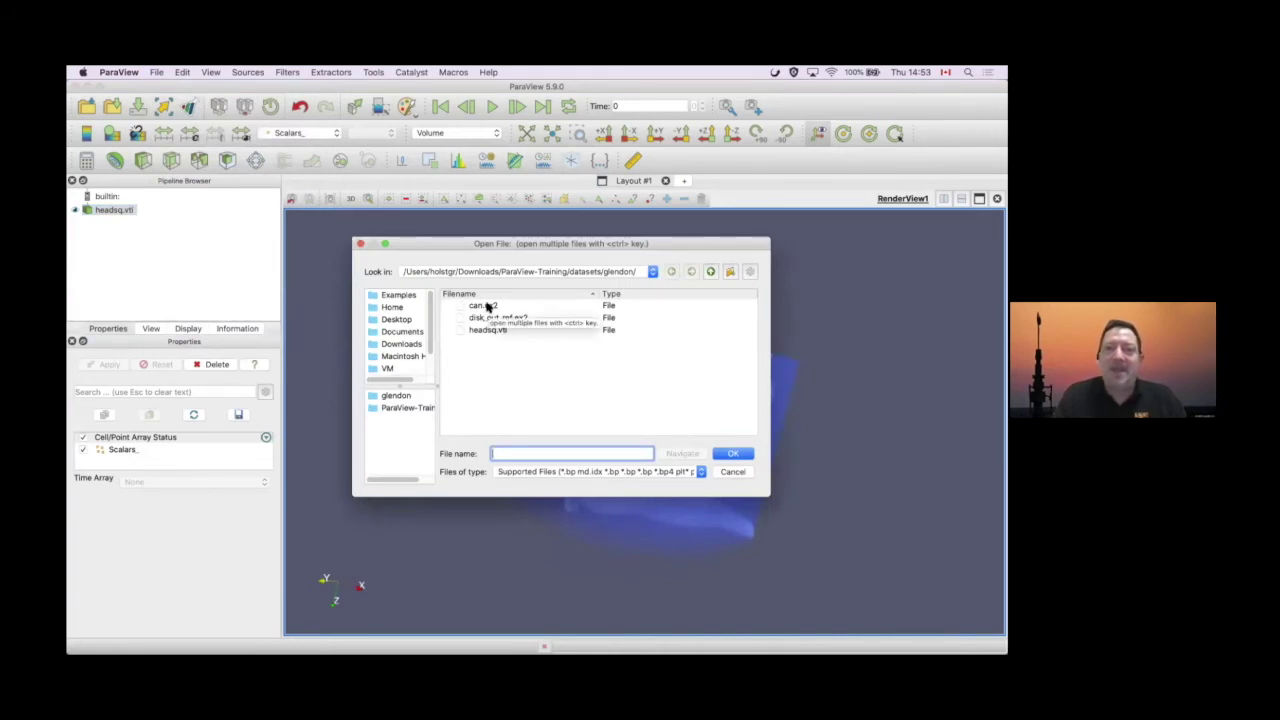
double_click(487, 306)
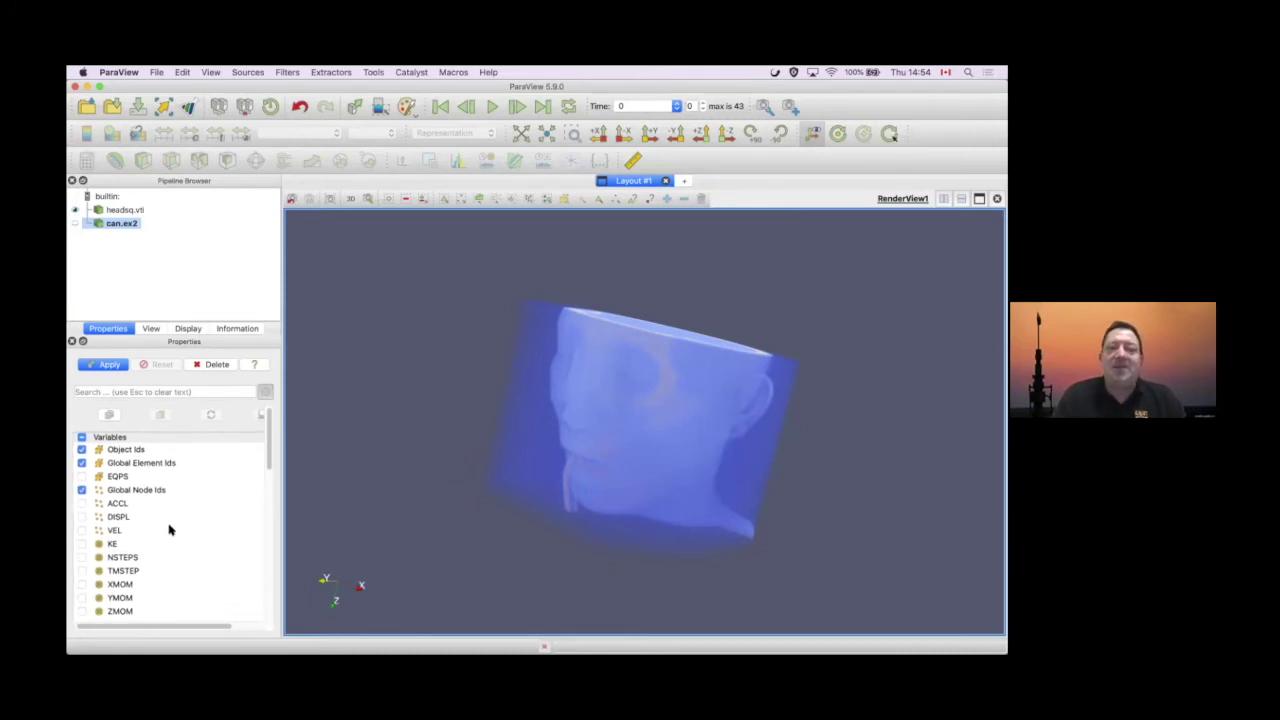
Enable all variables of can.ex2 and apply its reader settings to load the data
scroll(169, 530, down, 5)
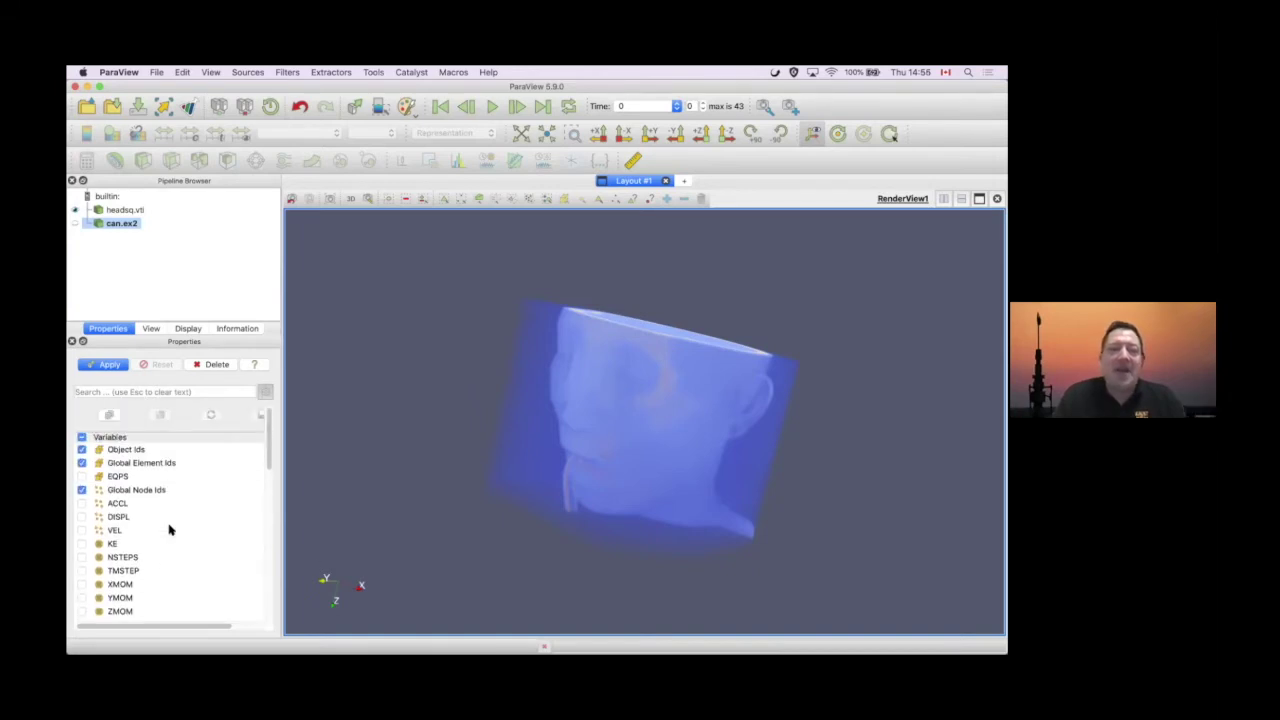
click(81, 438)
click(81, 438)
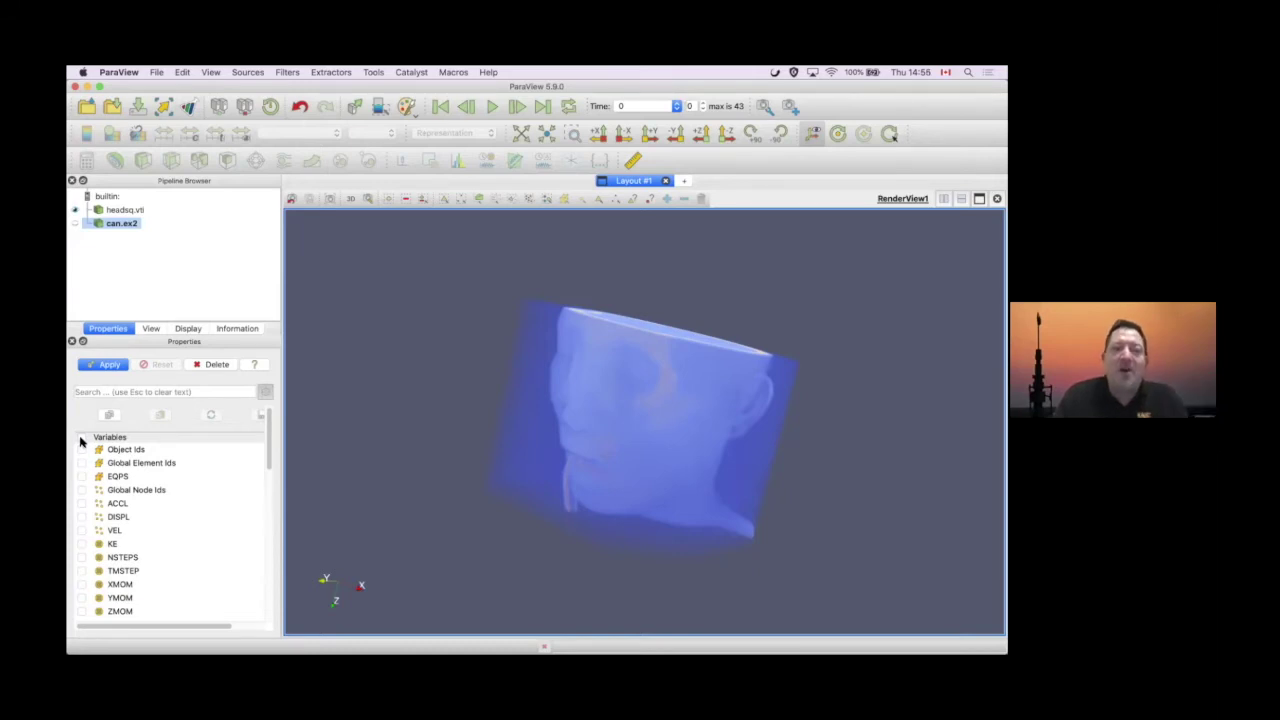
click(81, 438)
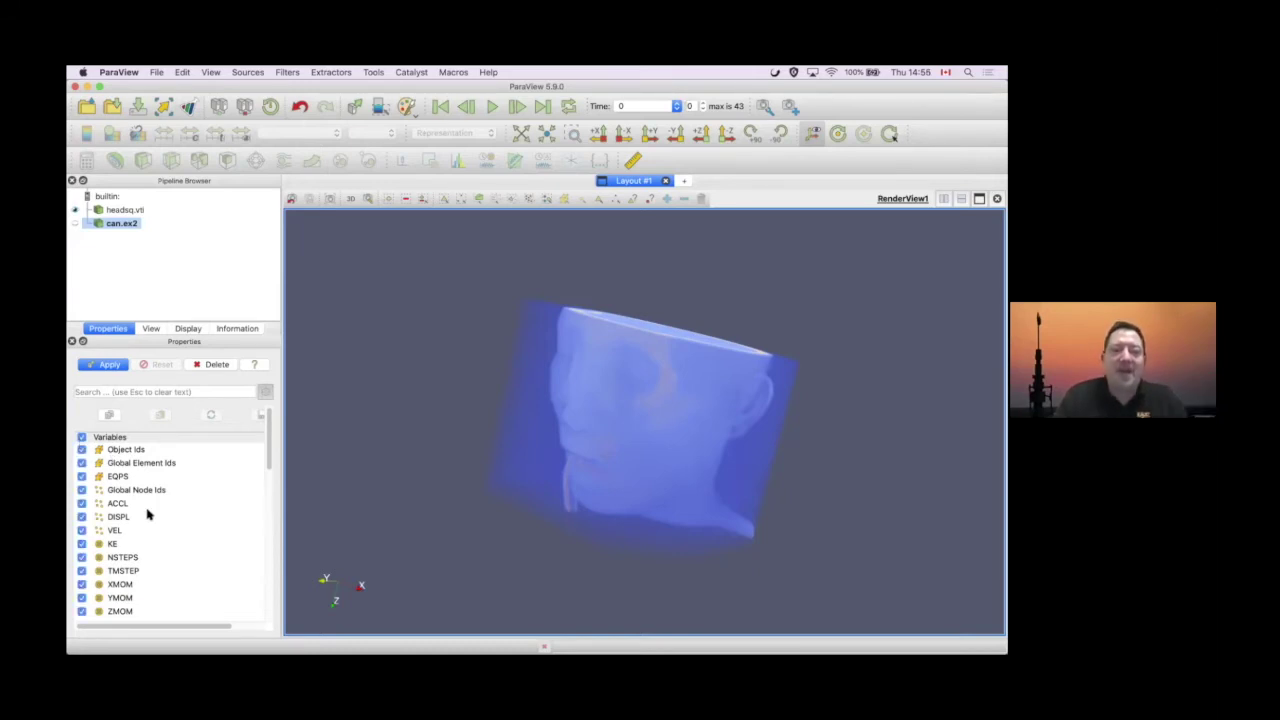
scroll(147, 514, down, 5)
scroll(150, 512, up, 5)
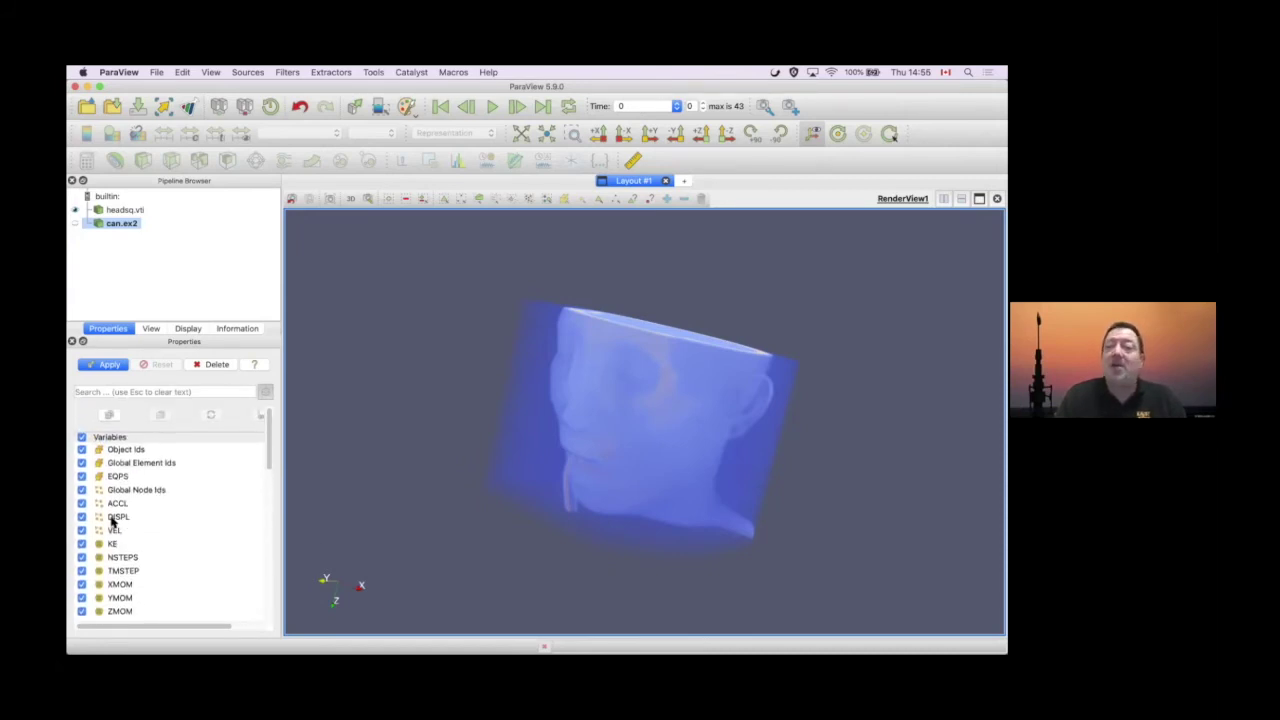
click(100, 366)
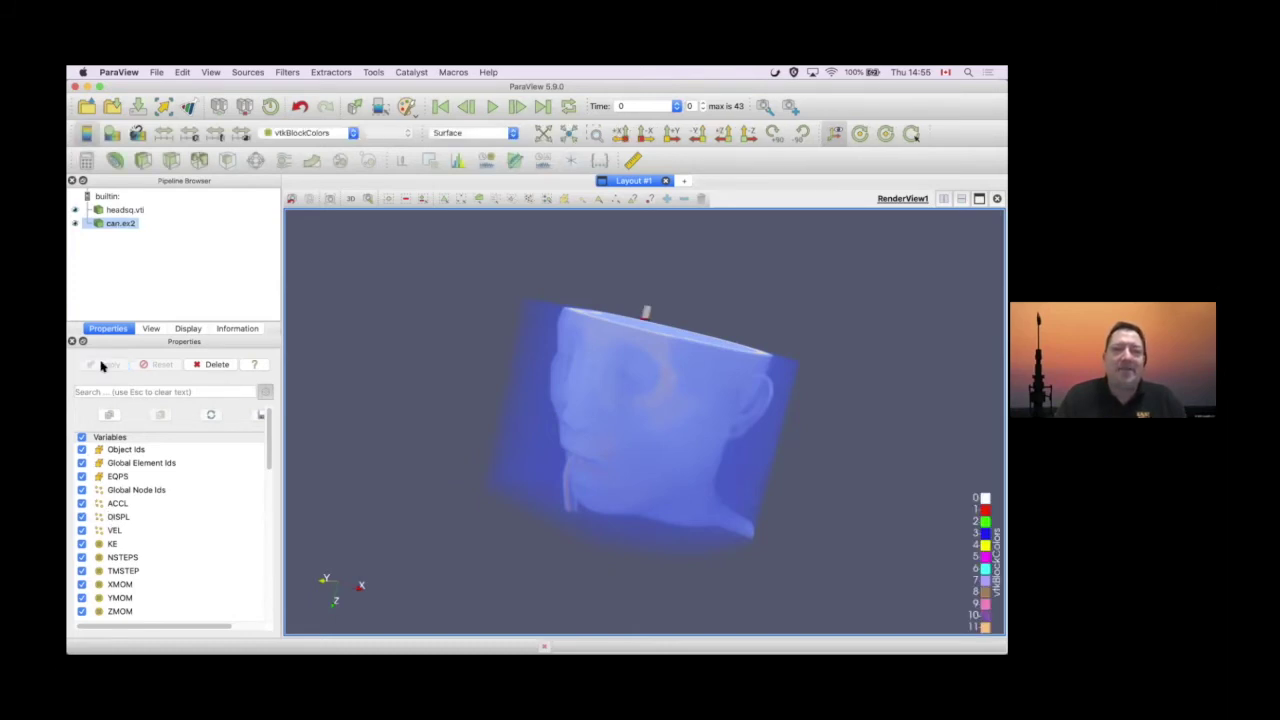
Hide headsq.vti and reset the camera so can.ex2 fills the render view
click(75, 210)
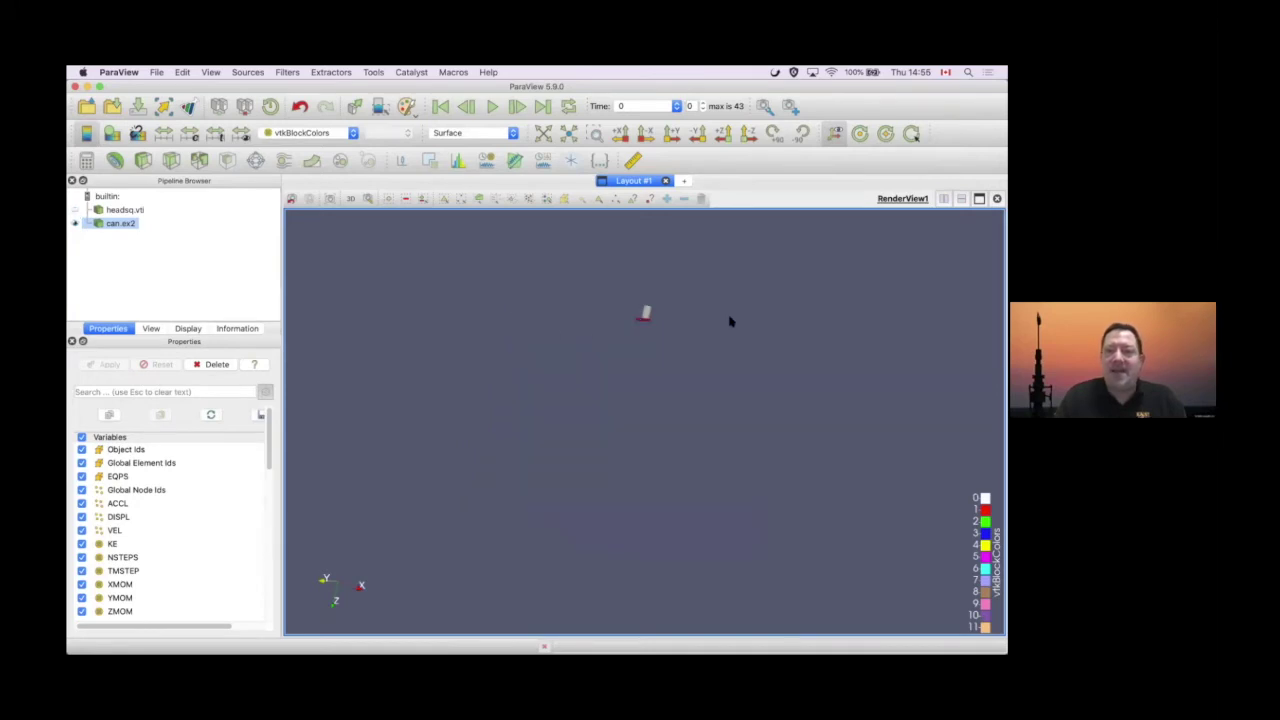
scroll(730, 321, down, 3)
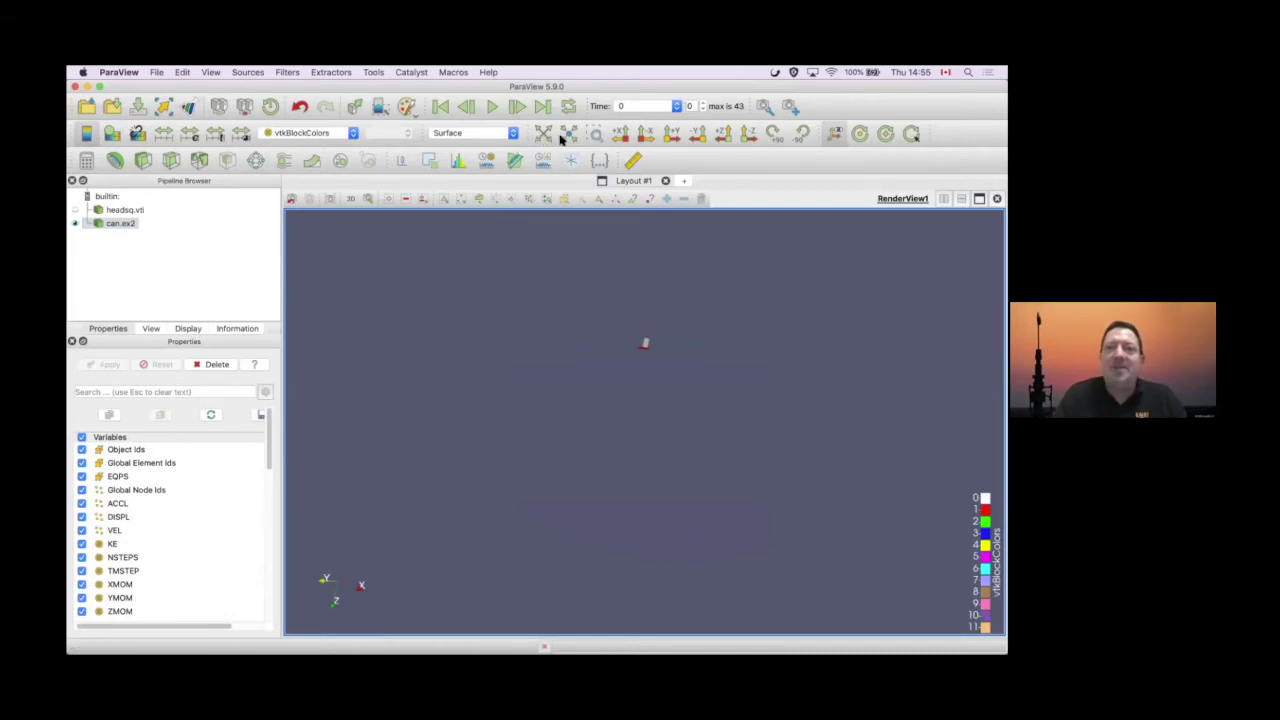
click(552, 136)
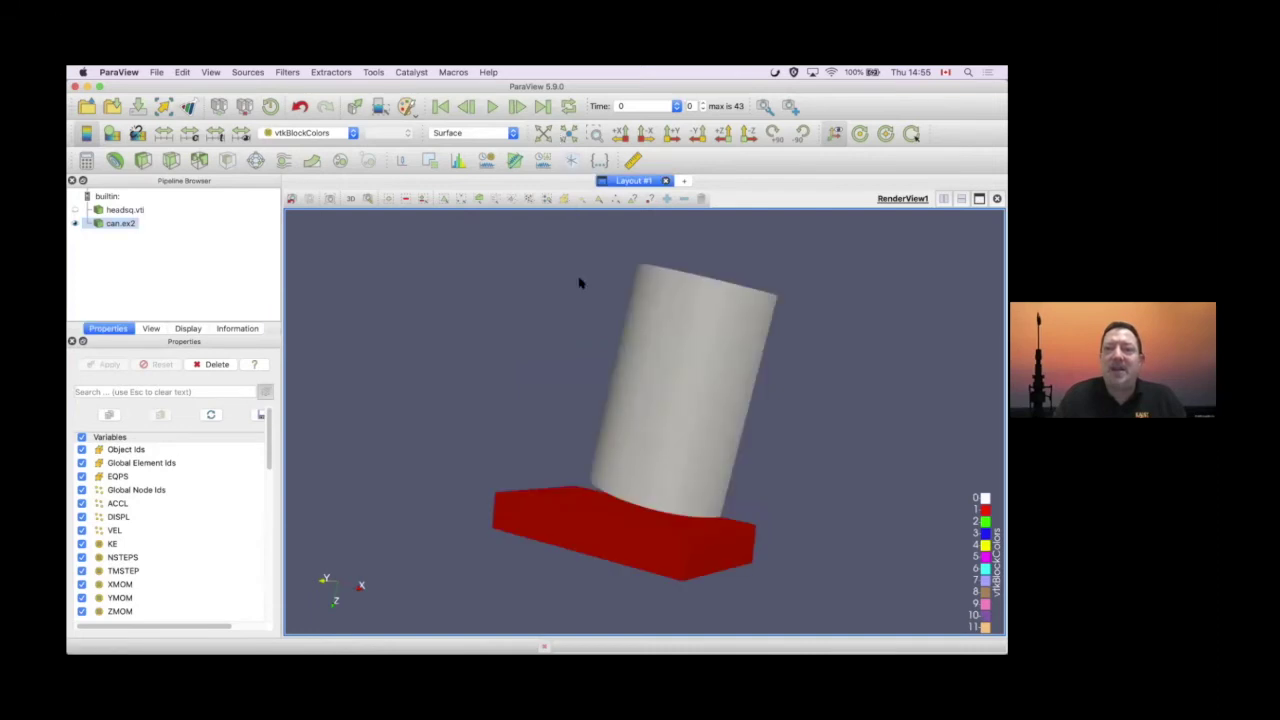
Play the can.ex2 animation through all its time steps from an angled view and return to the first frame
drag(654, 463, 489, 457)
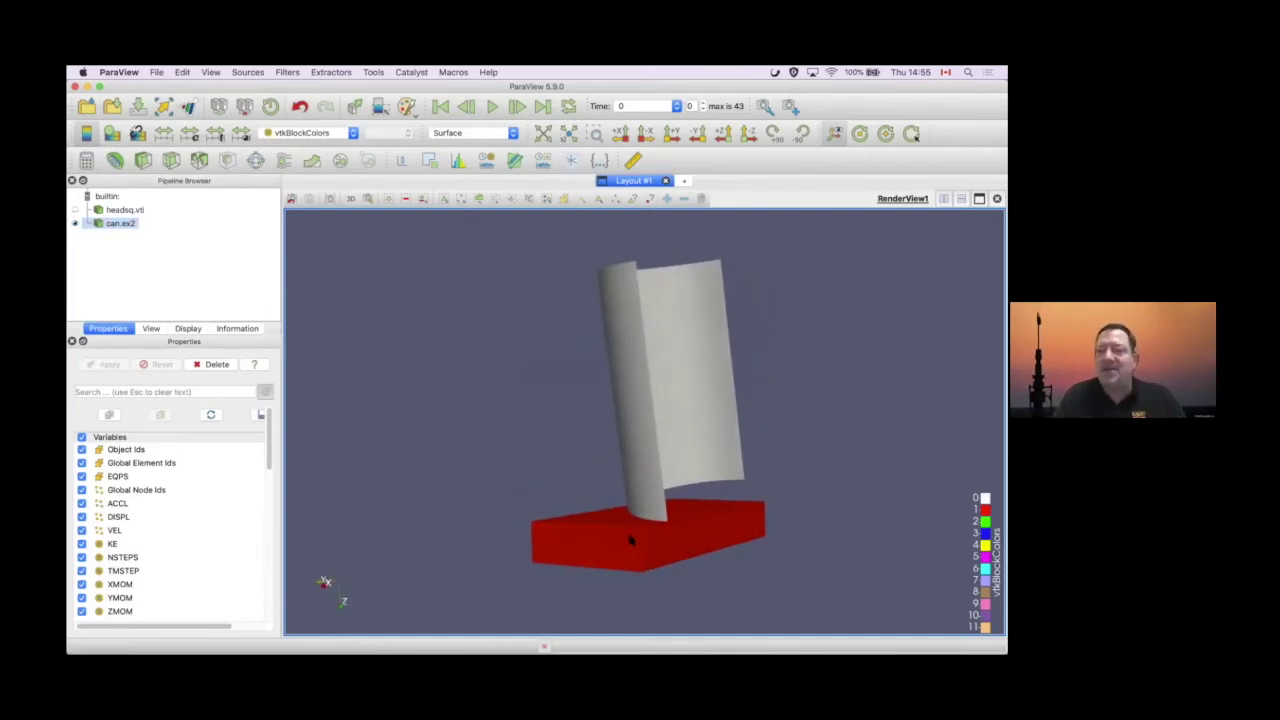
drag(670, 543, 708, 552)
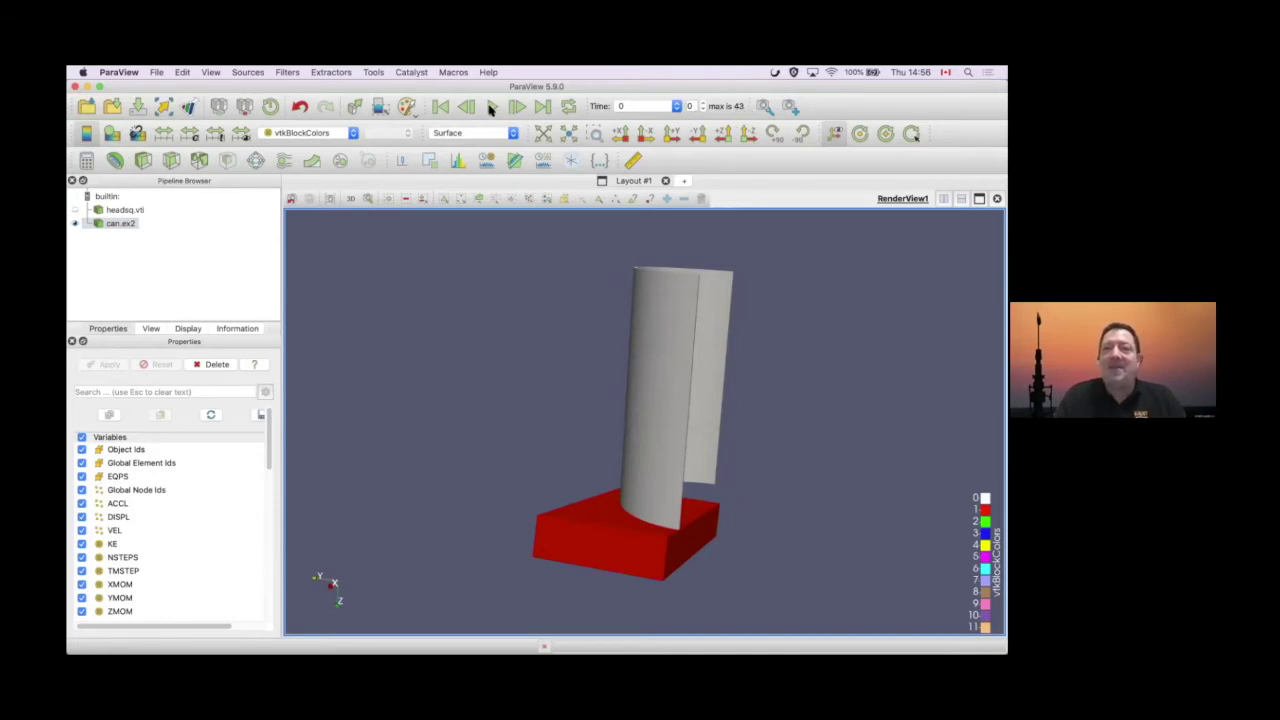
click(491, 107)
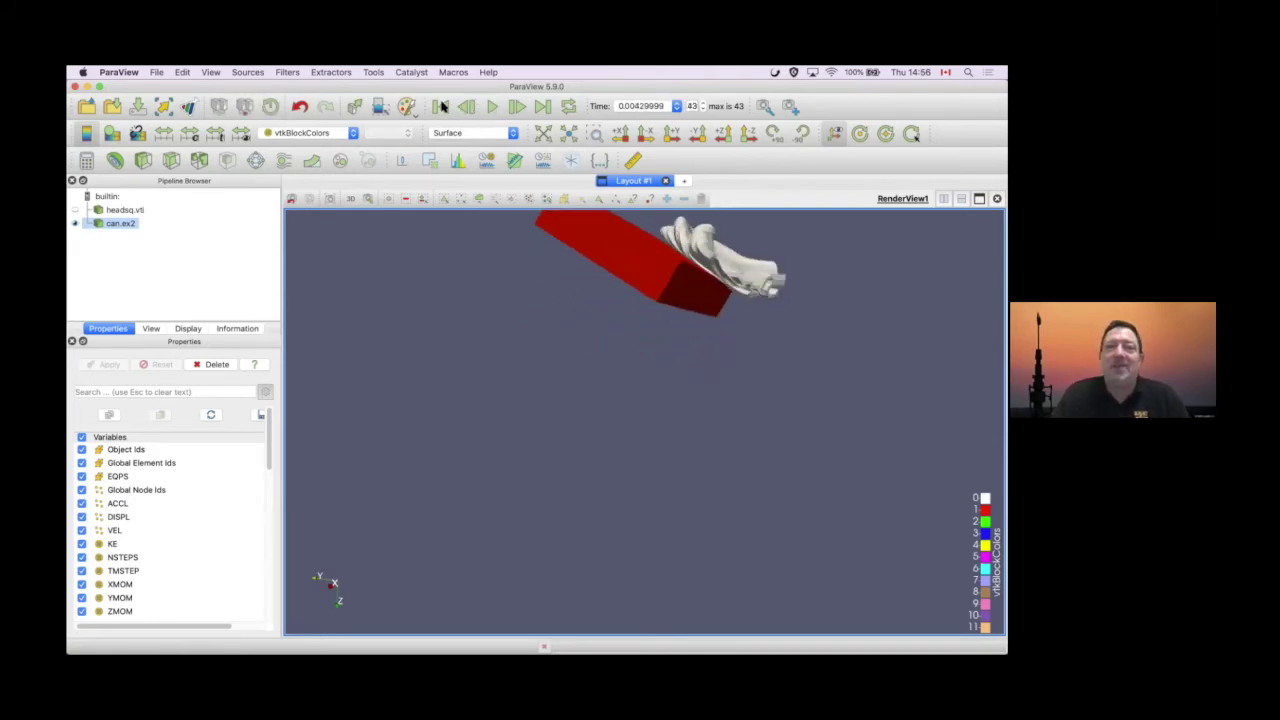
click(442, 107)
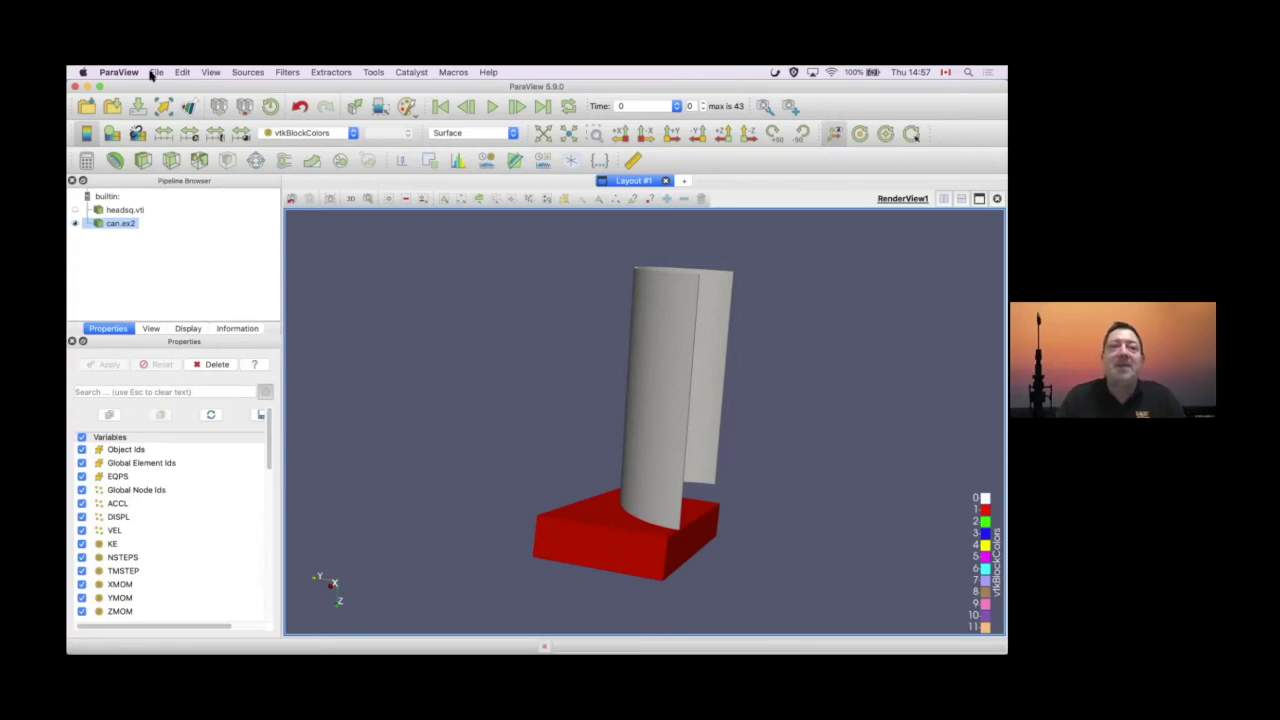
Open the application preferences and examine the General settings, including the advanced options
click(120, 72)
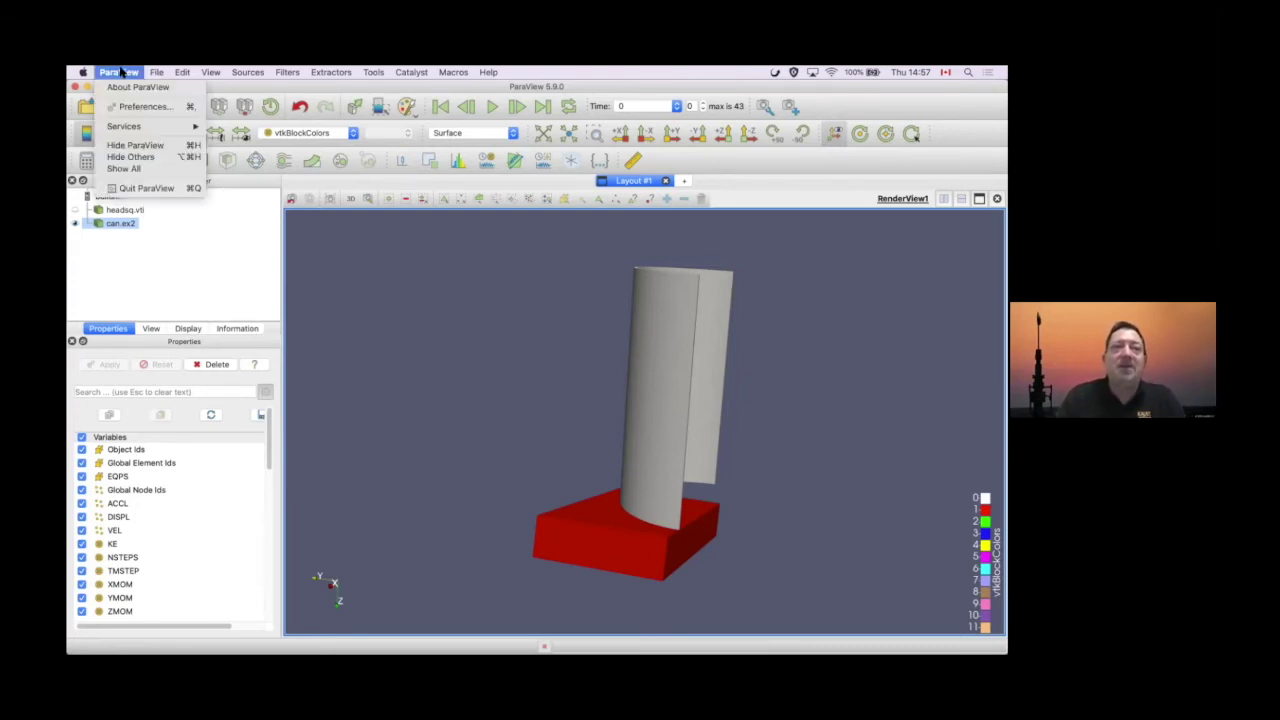
click(128, 107)
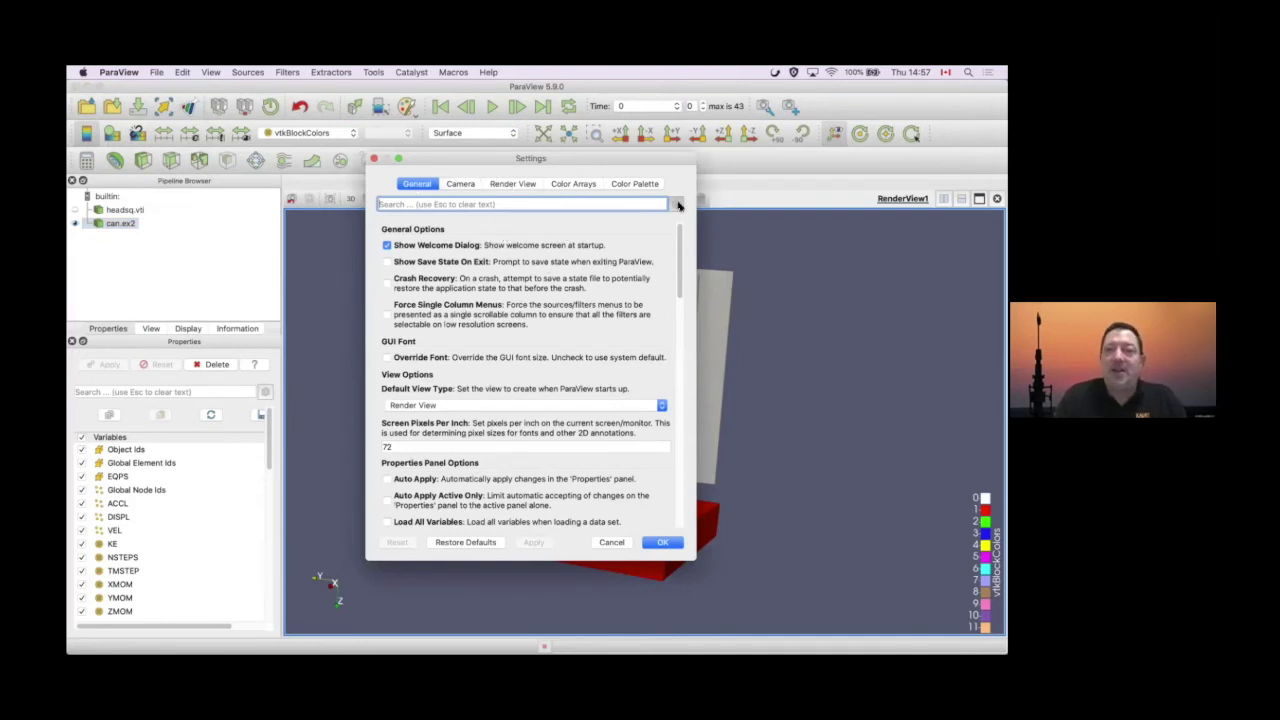
scroll(614, 250, down, 5)
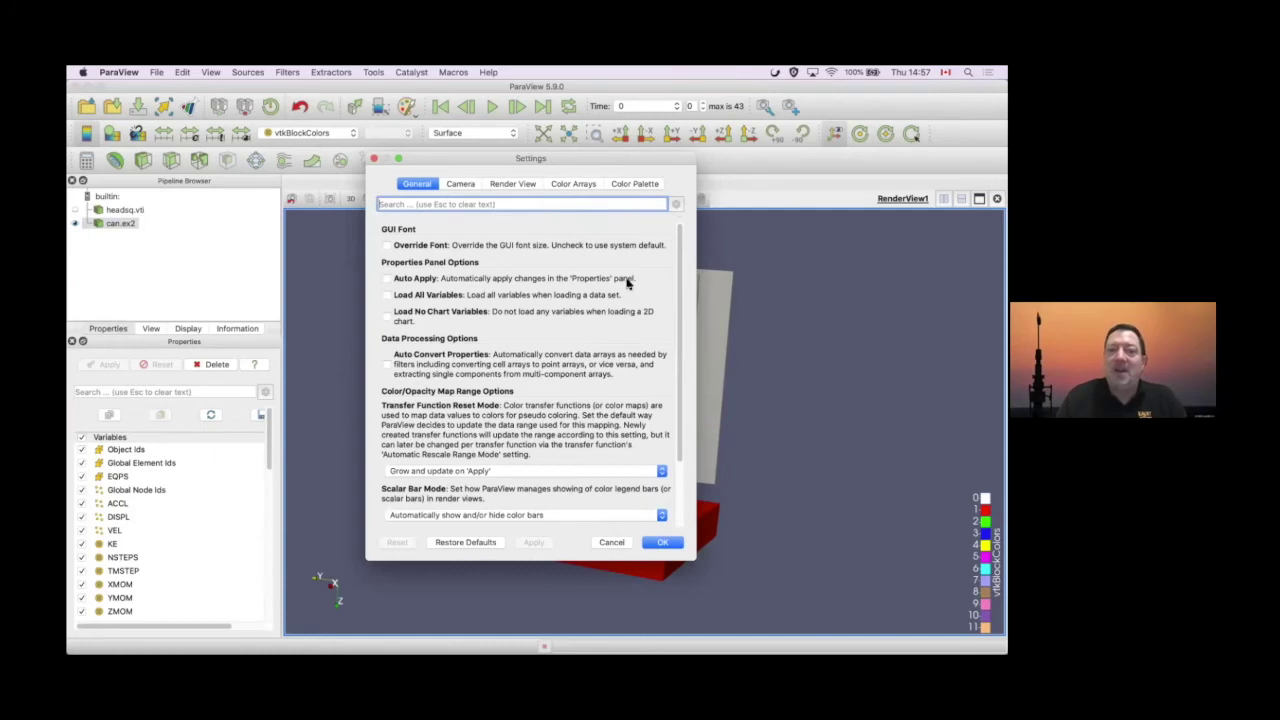
scroll(628, 283, down, 4)
scroll(628, 283, up, 4)
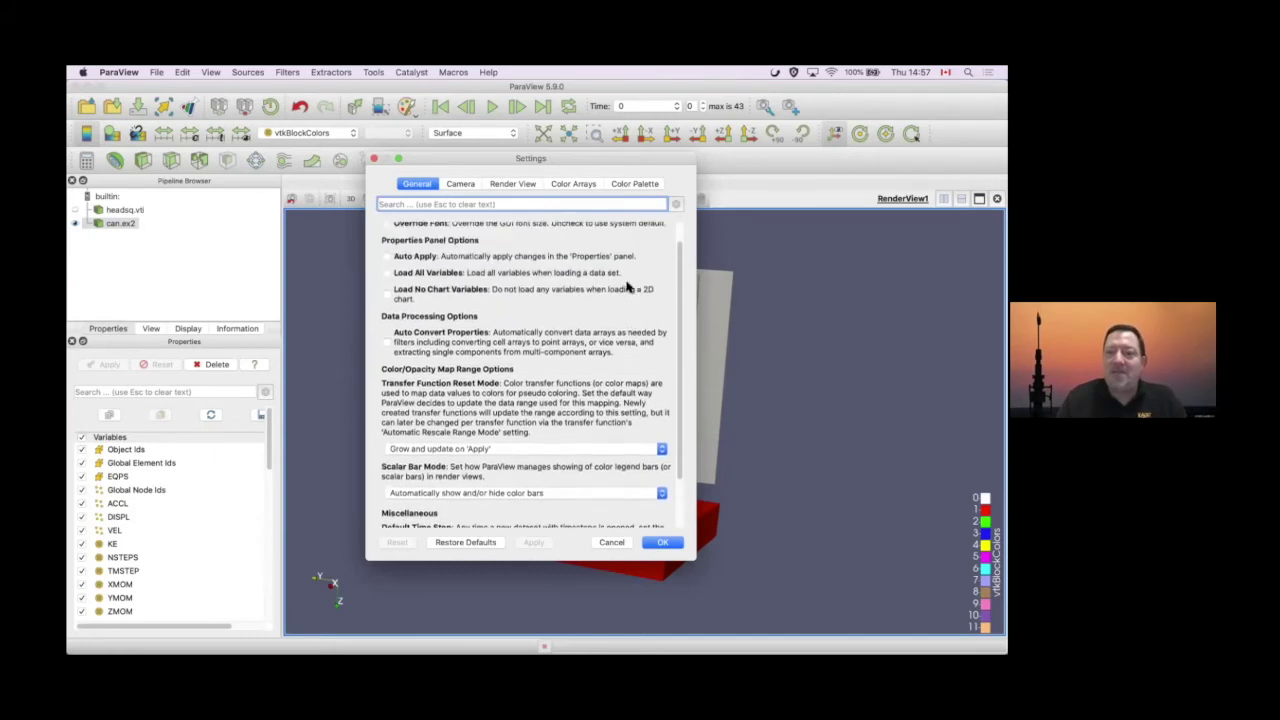
click(676, 206)
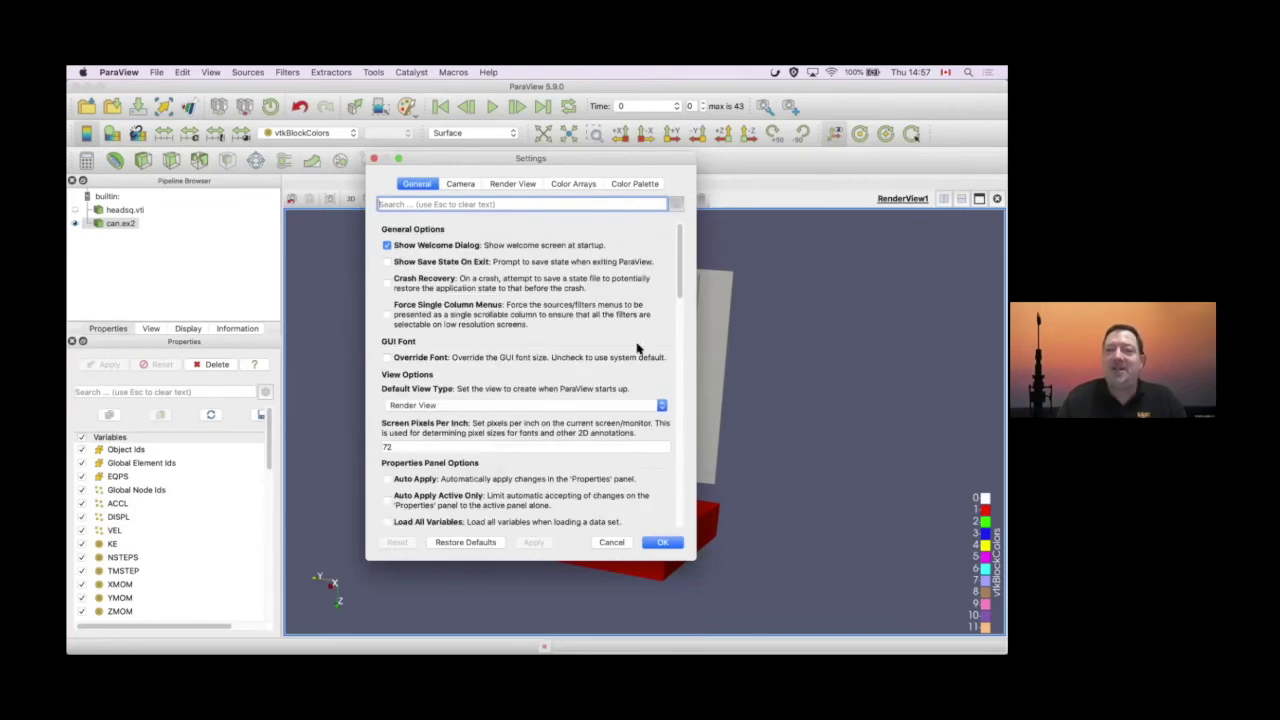
scroll(642, 352, down, 8)
scroll(637, 348, down, 10)
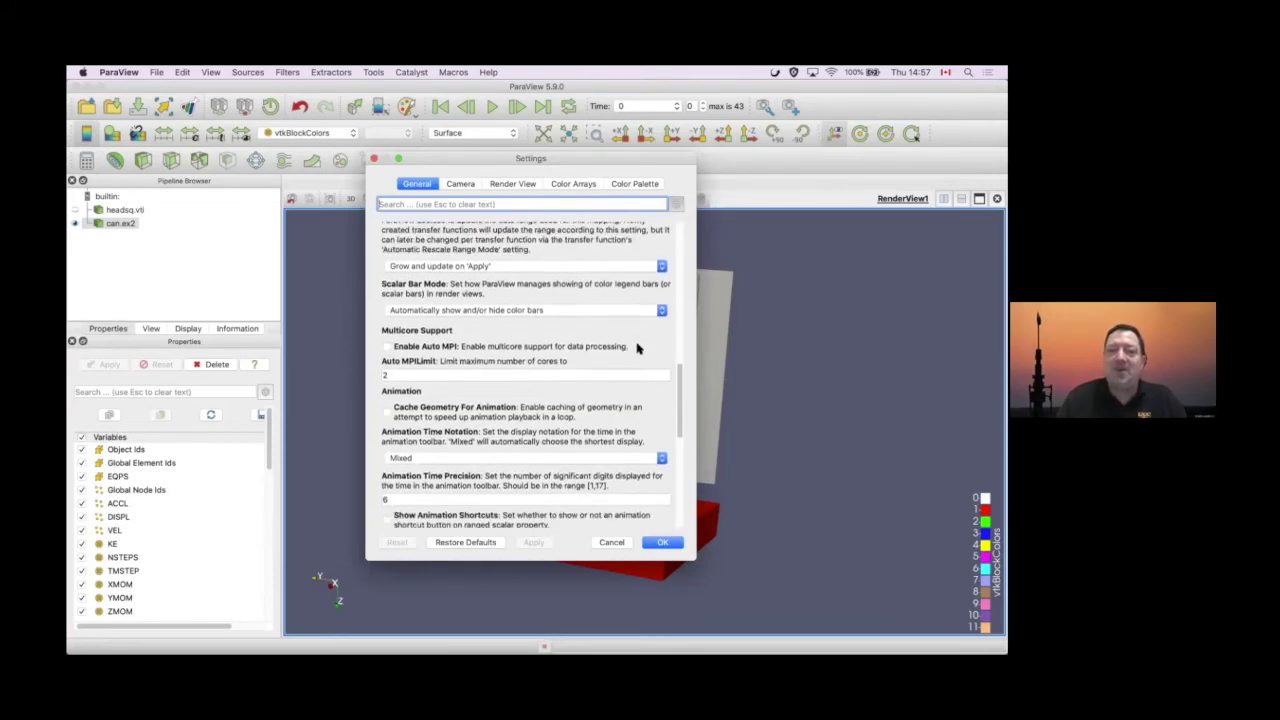
scroll(637, 348, down, 5)
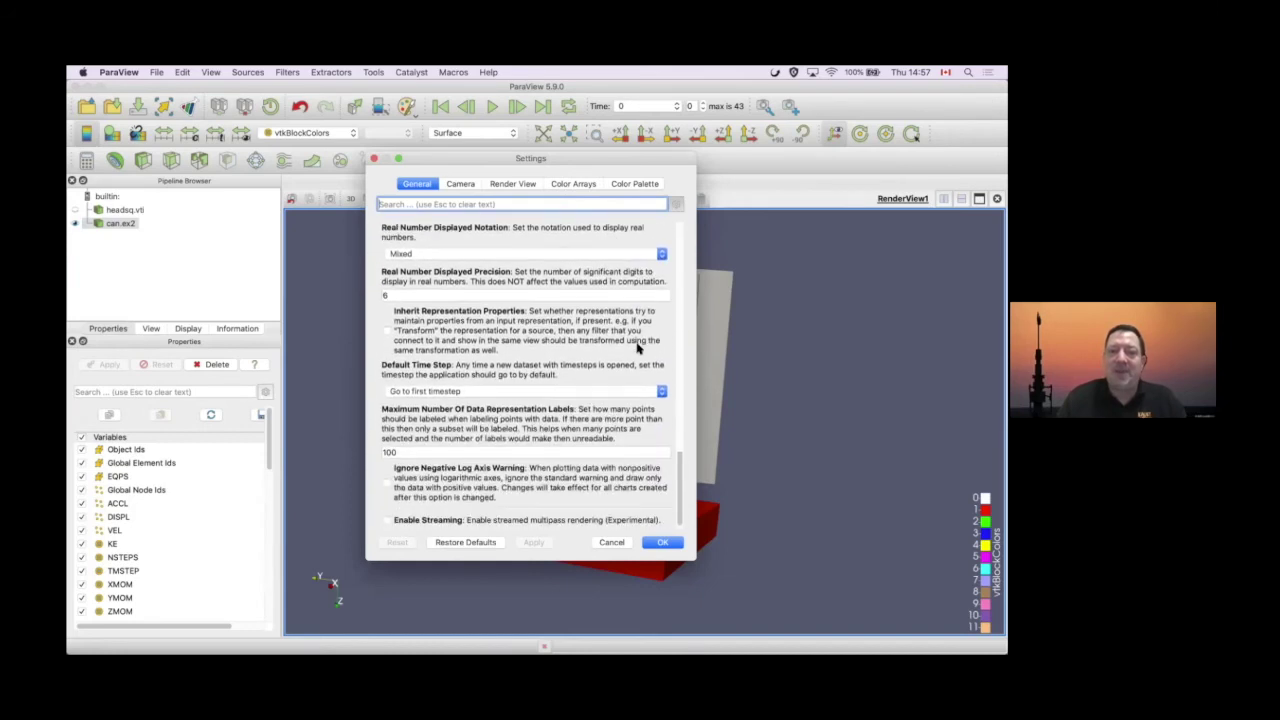
scroll(595, 337, up, 6)
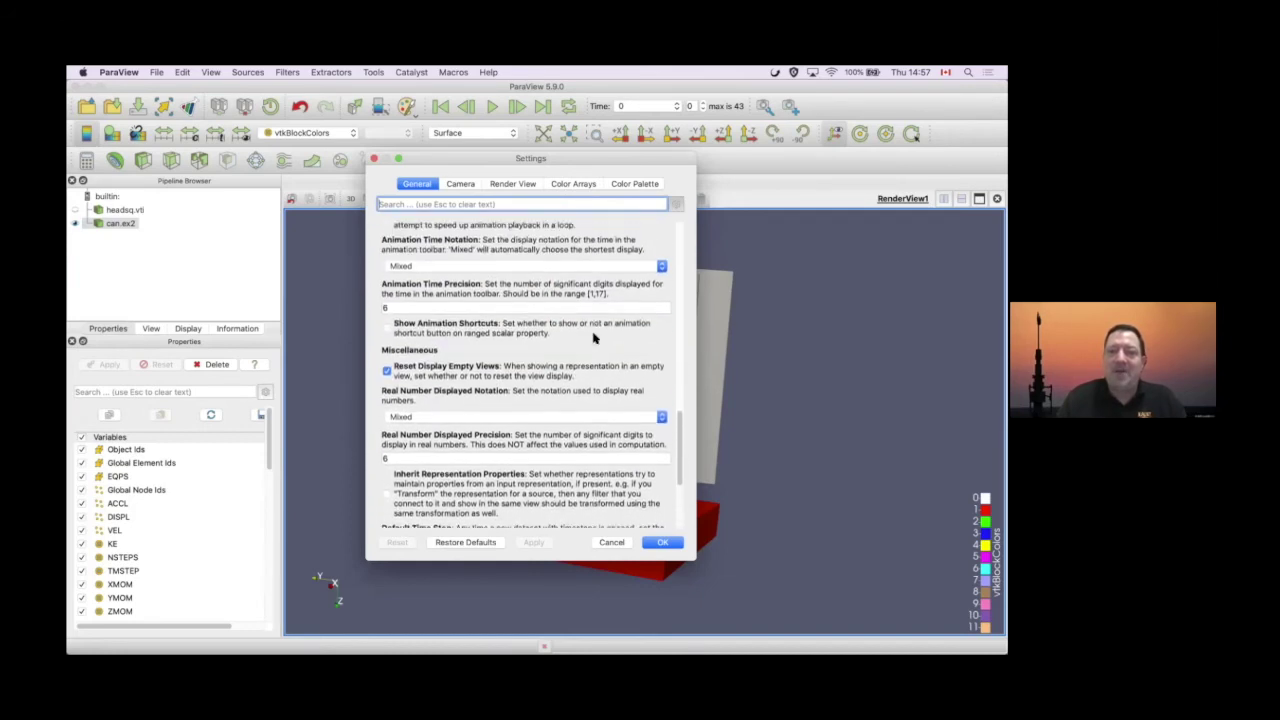
scroll(593, 338, up, 5)
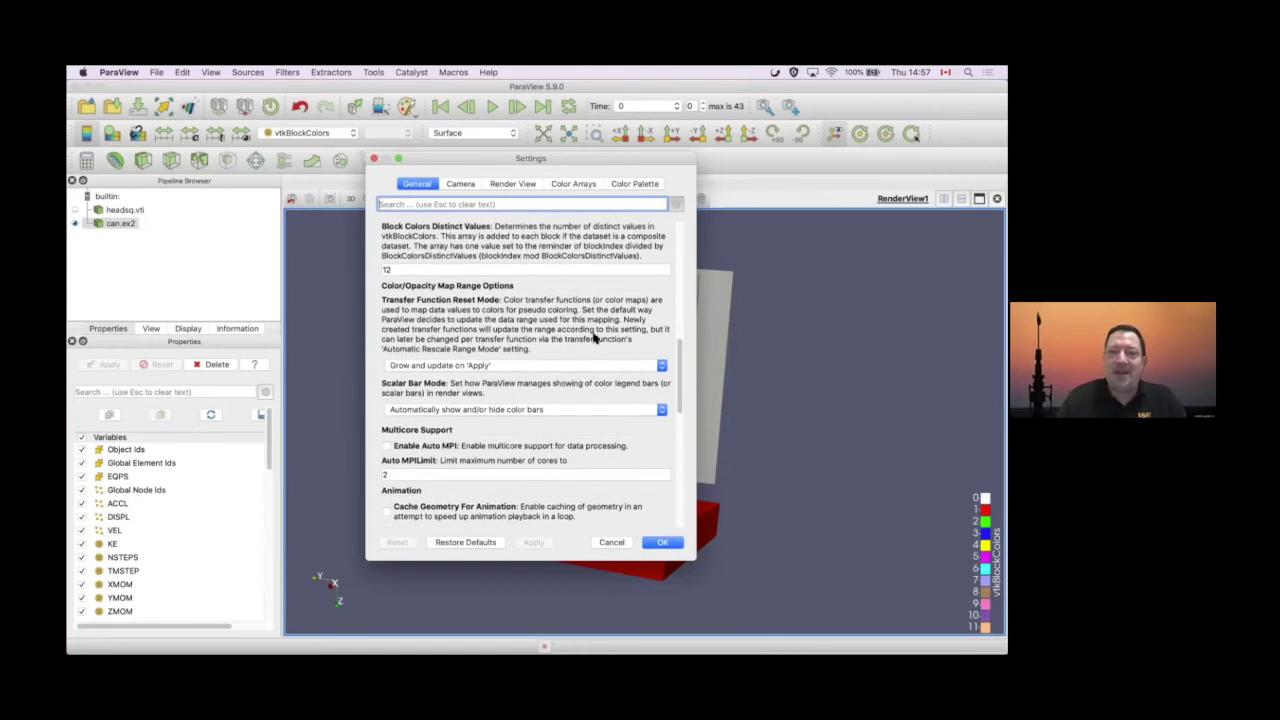
scroll(593, 338, up, 5)
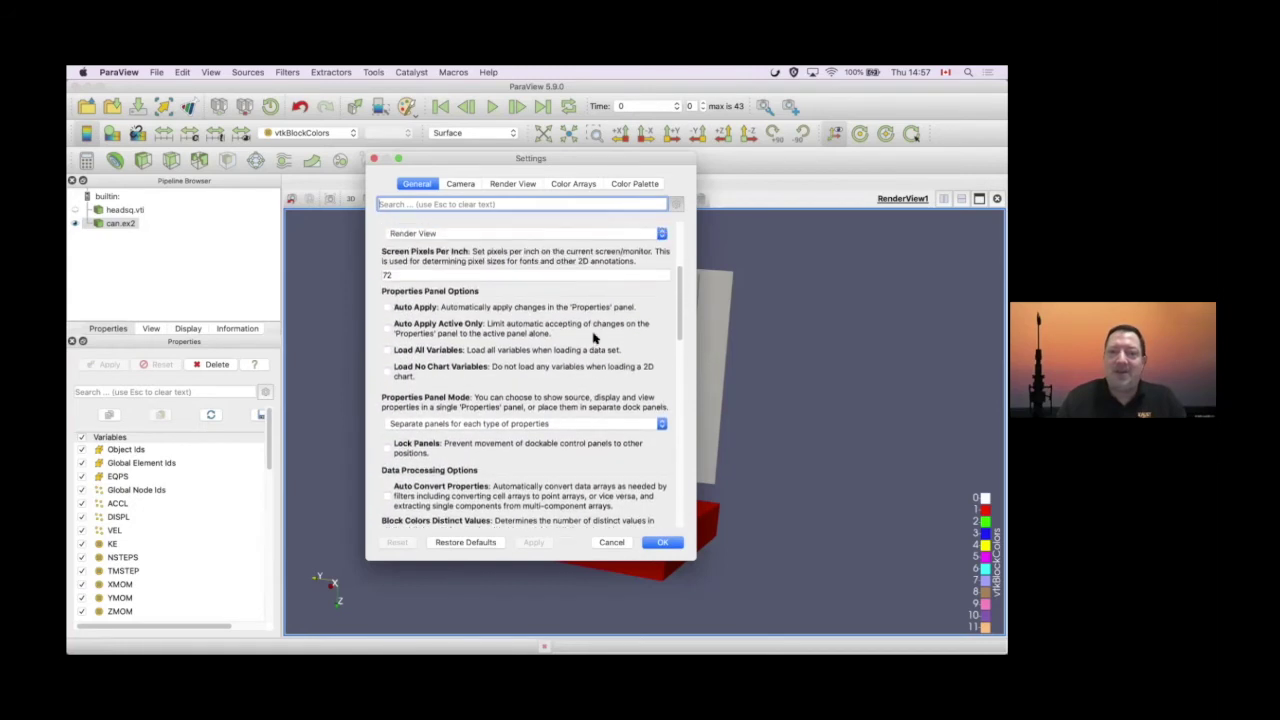
scroll(593, 338, up, 3)
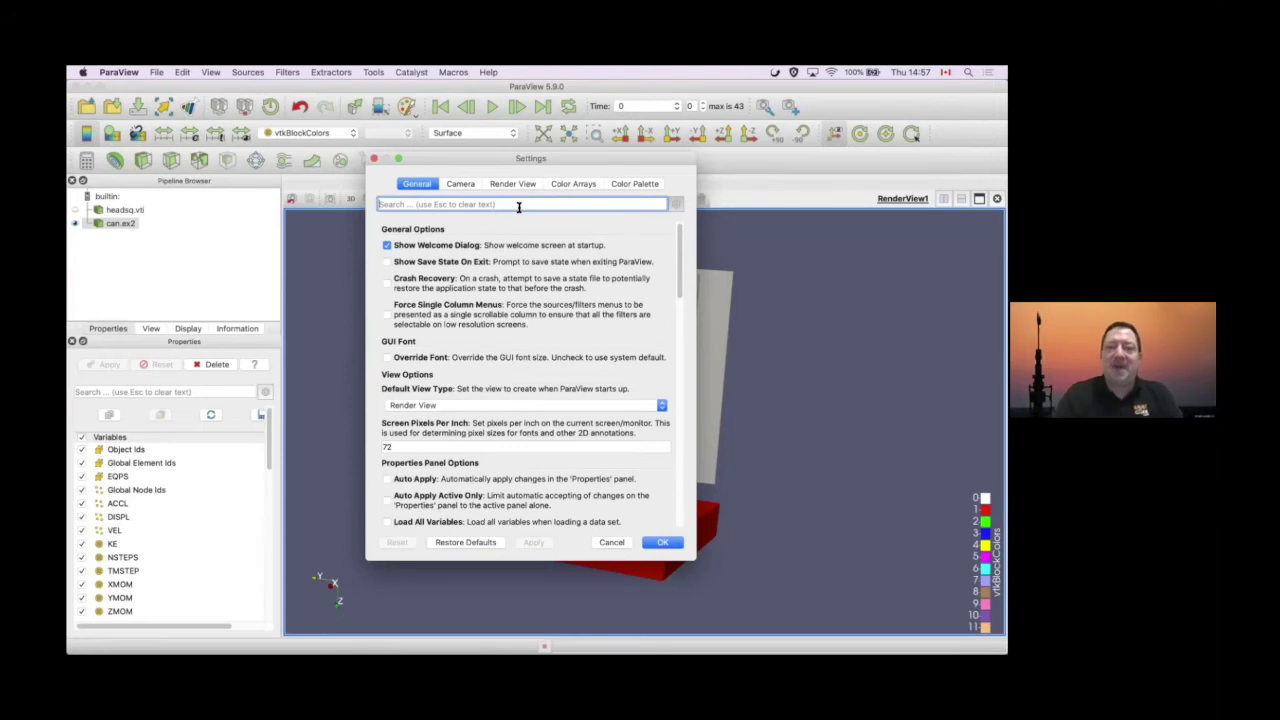
Search the settings for "panel", review the Properties Panel Mode choices, and cancel the dialog
text(panel)
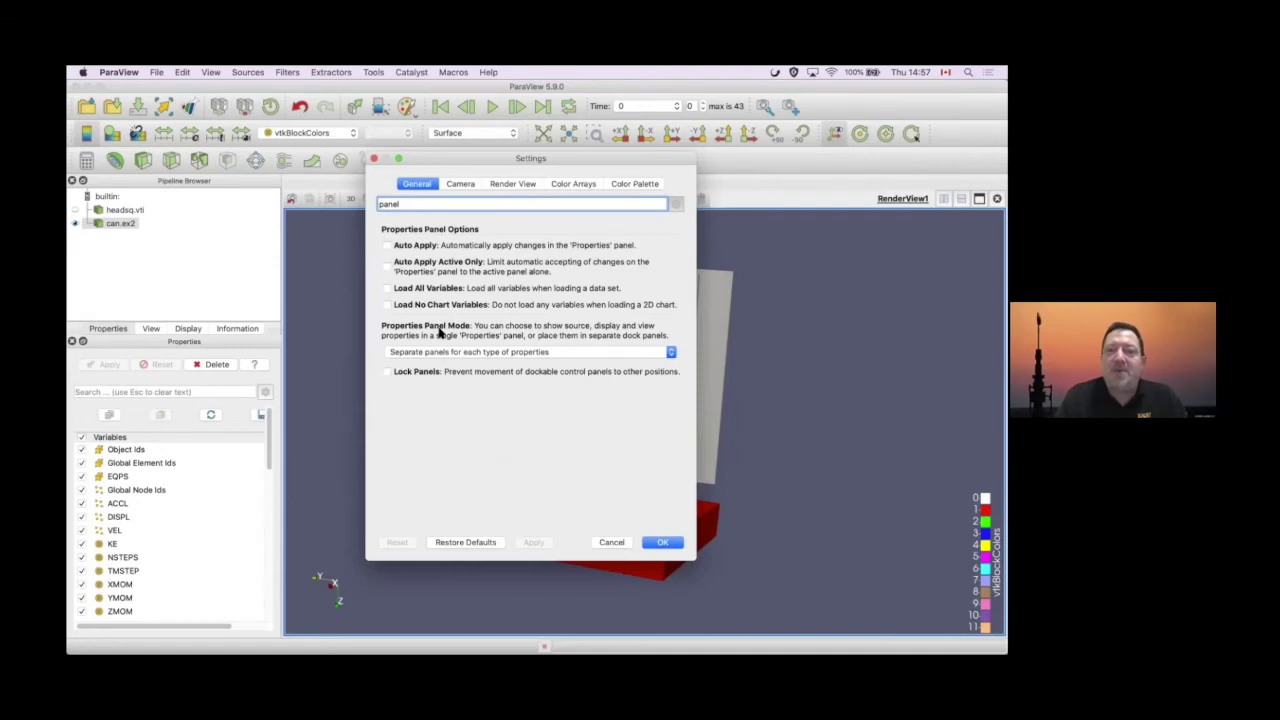
click(493, 352)
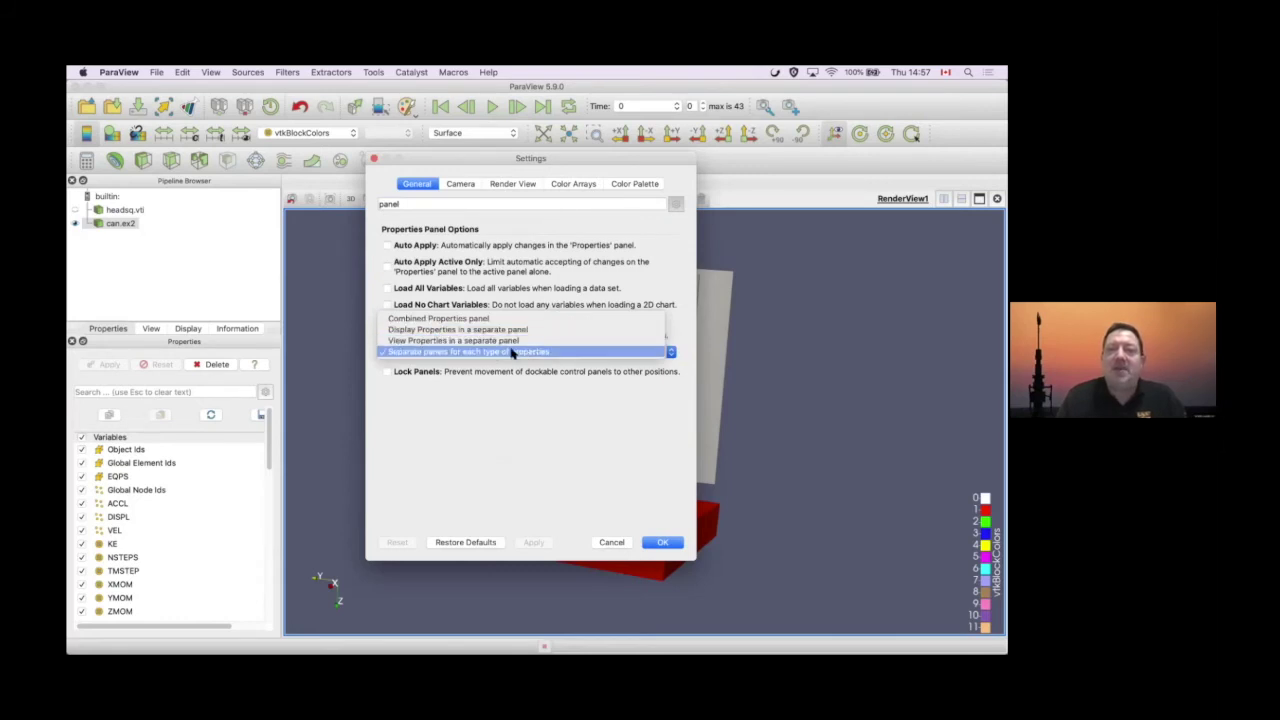
click(604, 449)
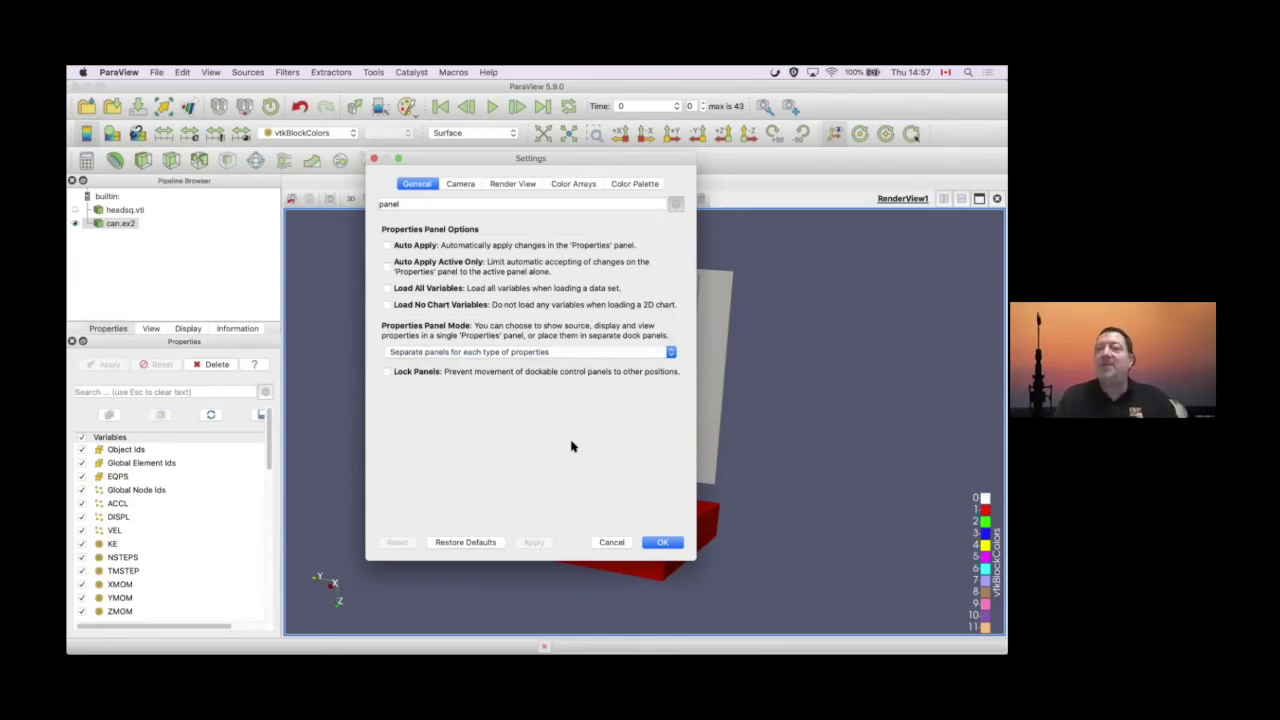
click(615, 544)
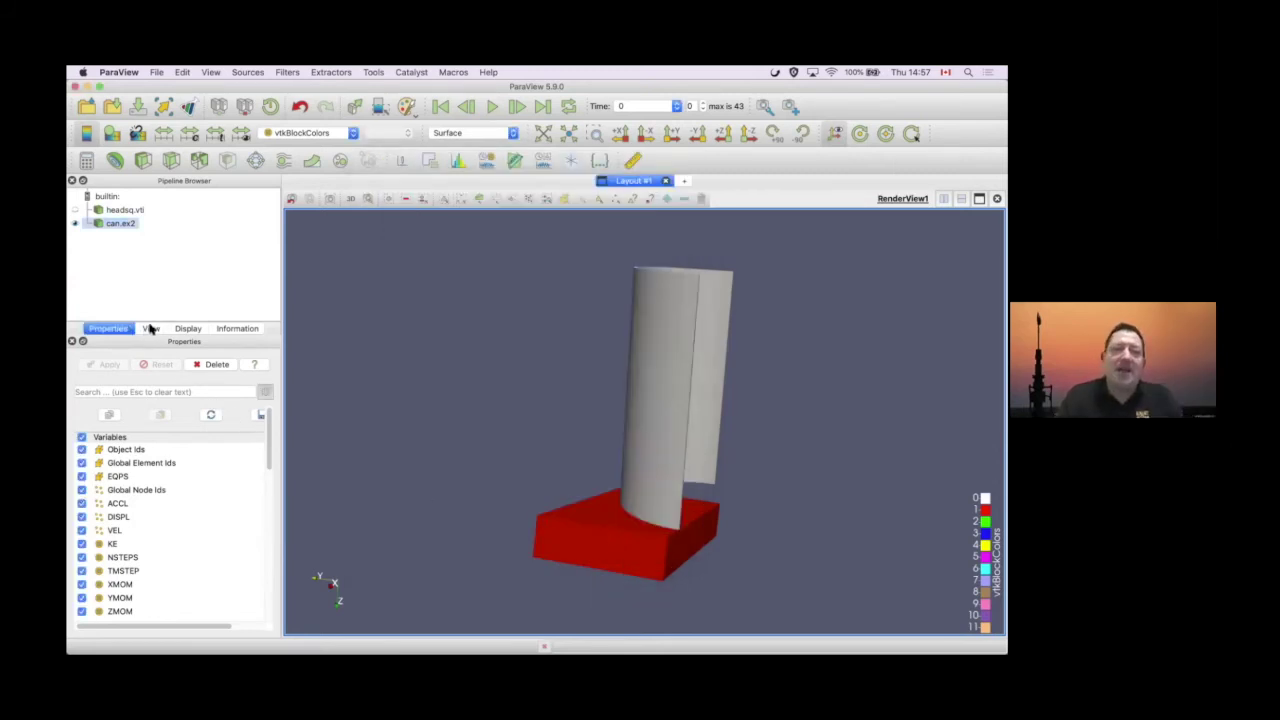
Show the dataset information for can.ex2 and switch its representation to Wireframe
click(223, 330)
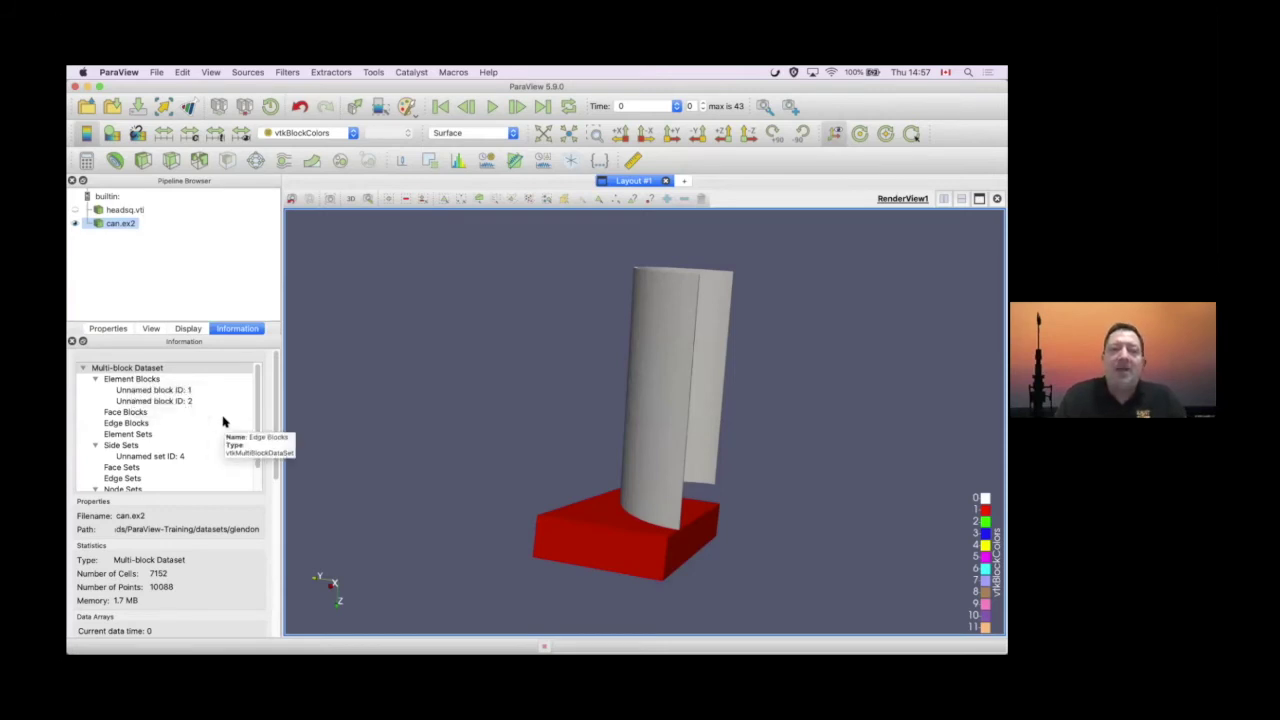
click(507, 134)
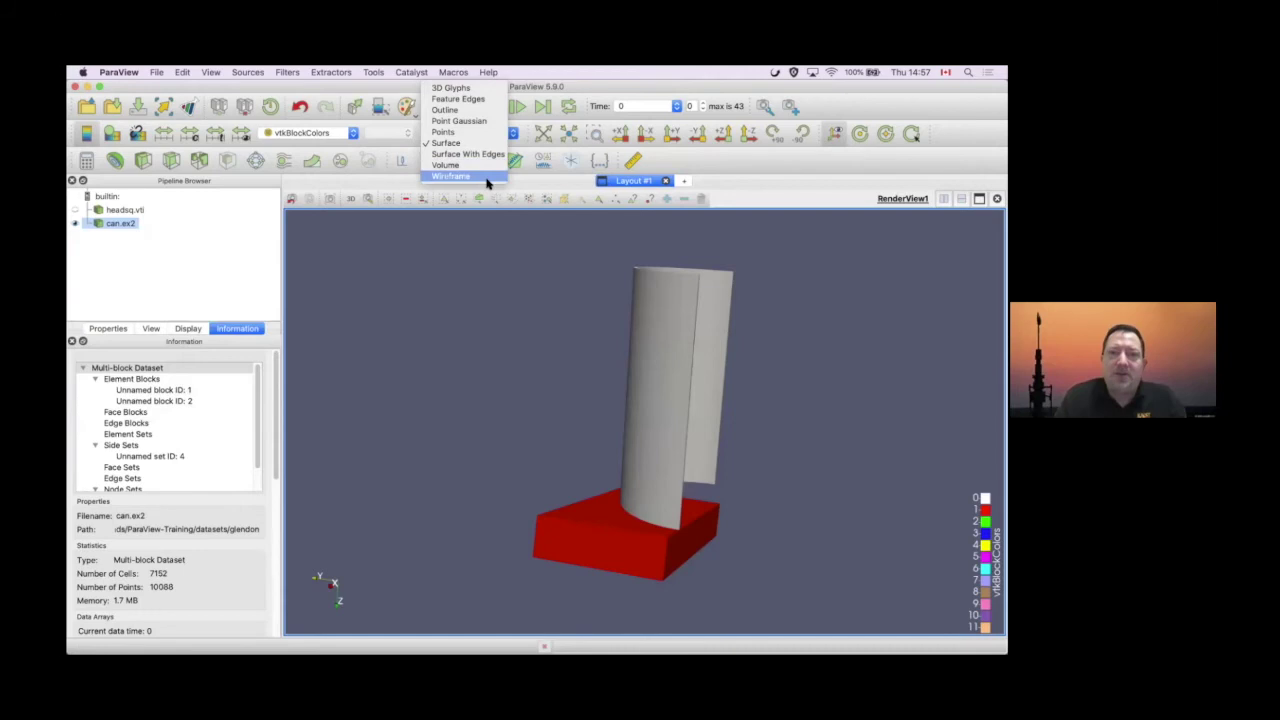
click(489, 177)
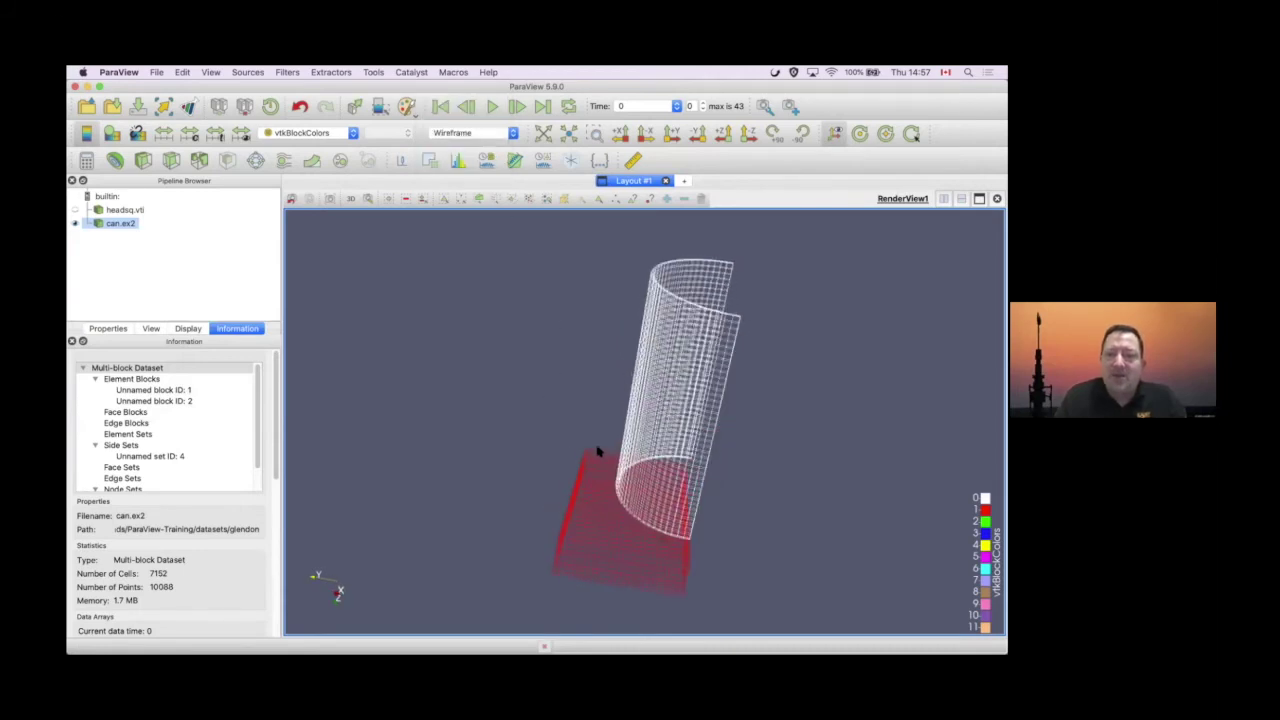
drag(597, 451, 555, 422)
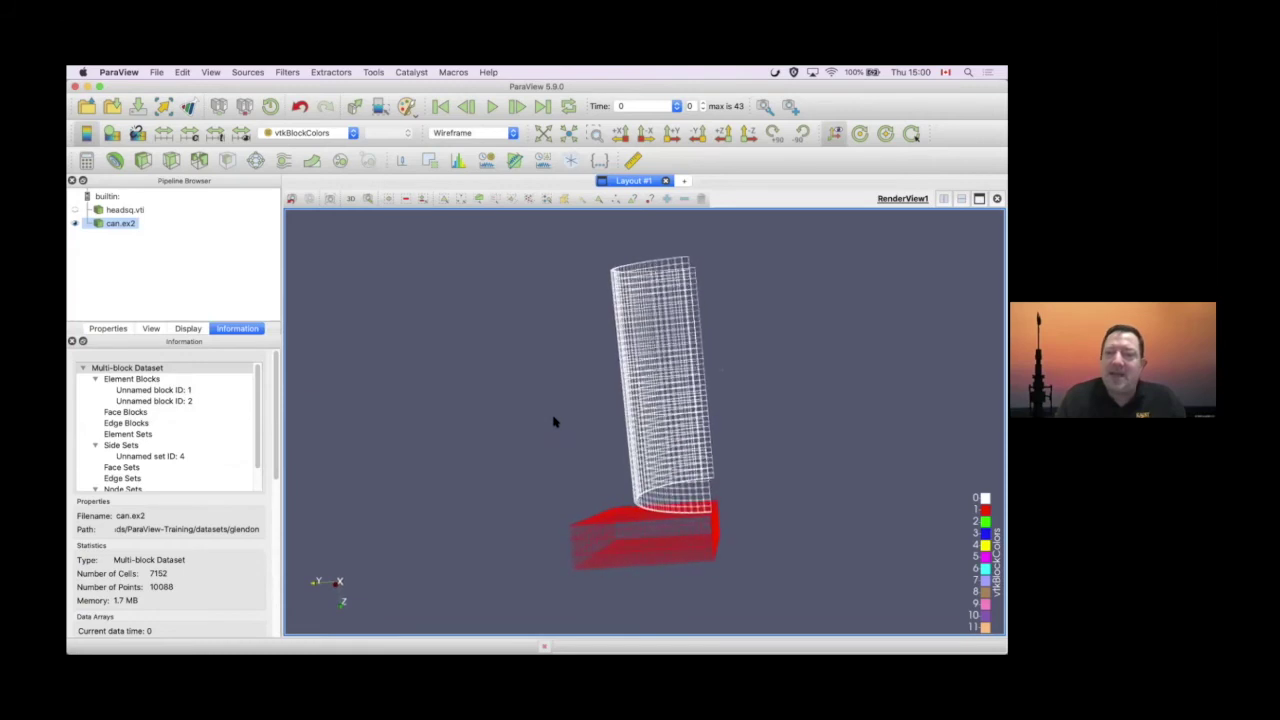
Examine the multi-block hierarchy of can.ex2, including its element blocks, side sets and node sets
click(255, 452)
scroll(255, 452, down, 1)
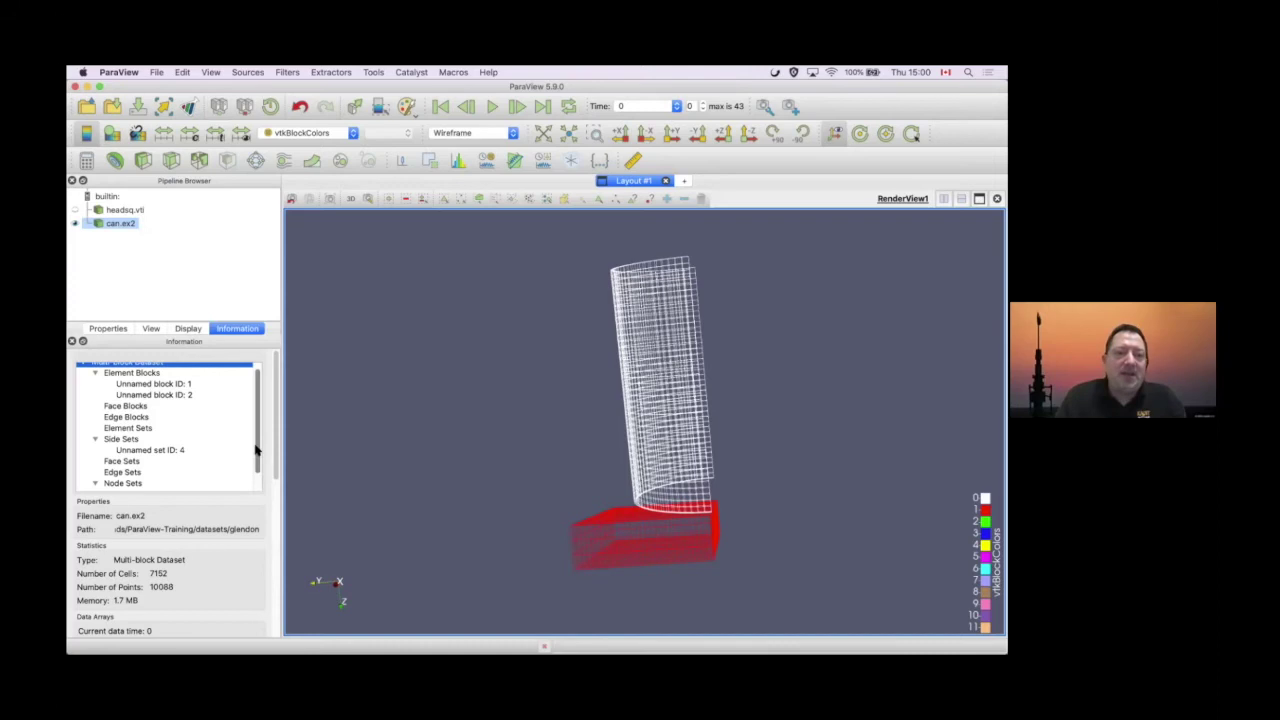
scroll(255, 445, up, 1)
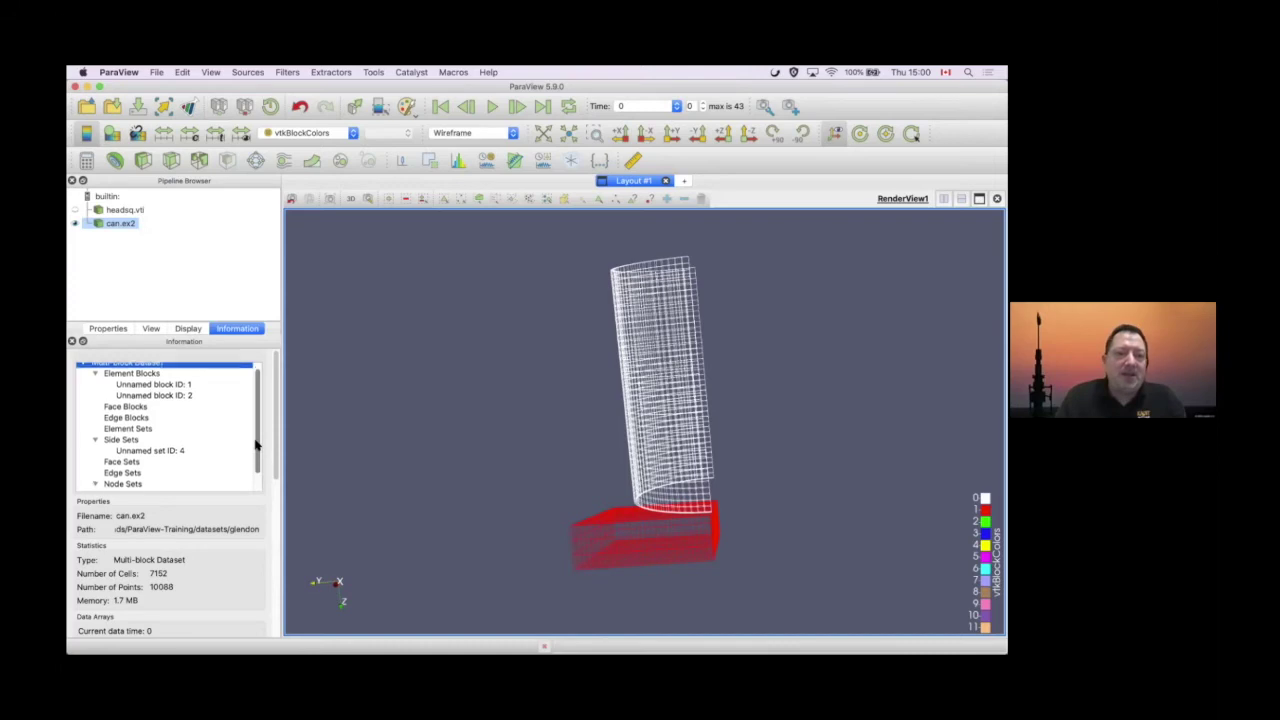
click(95, 379)
click(95, 379)
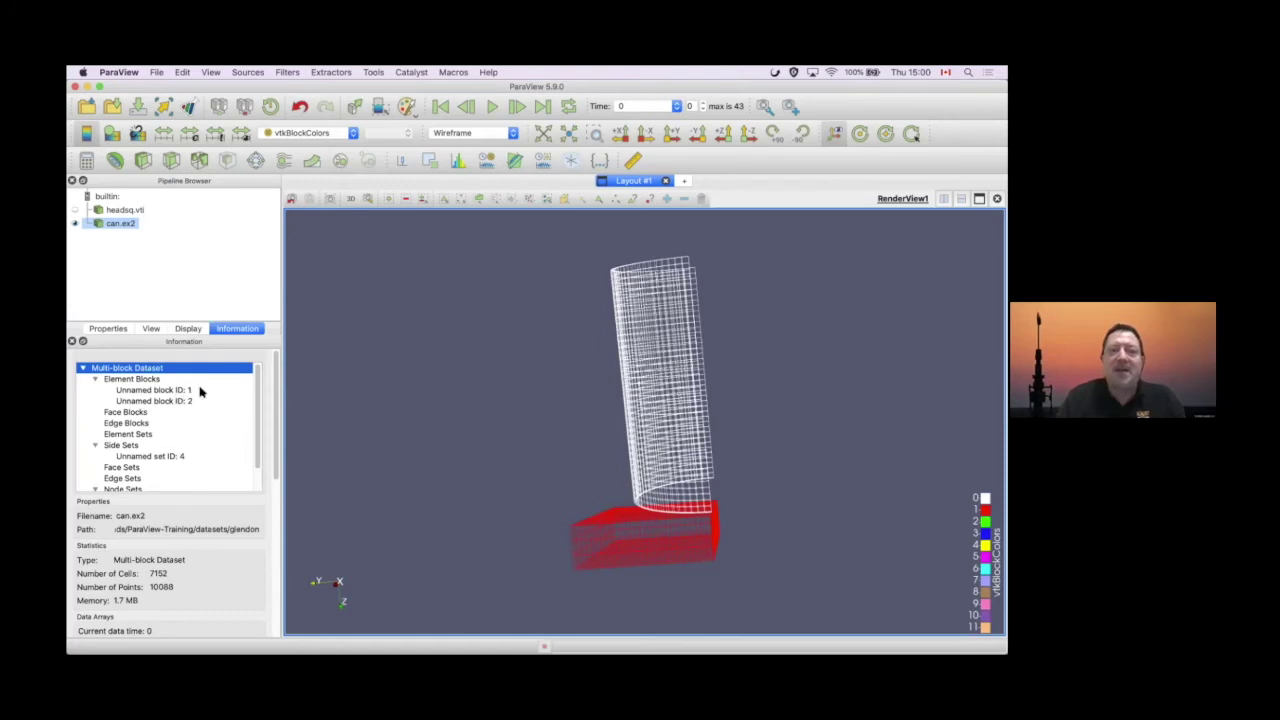
scroll(190, 403, down, 2)
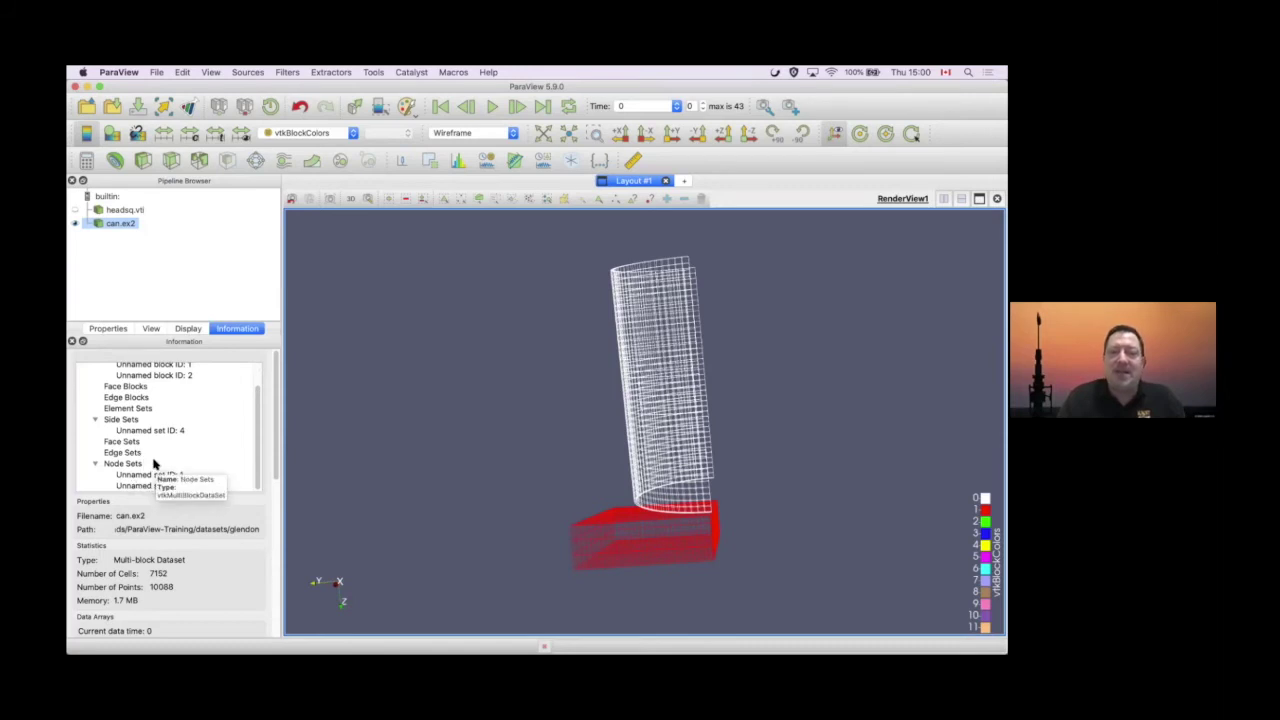
scroll(154, 463, up, 2)
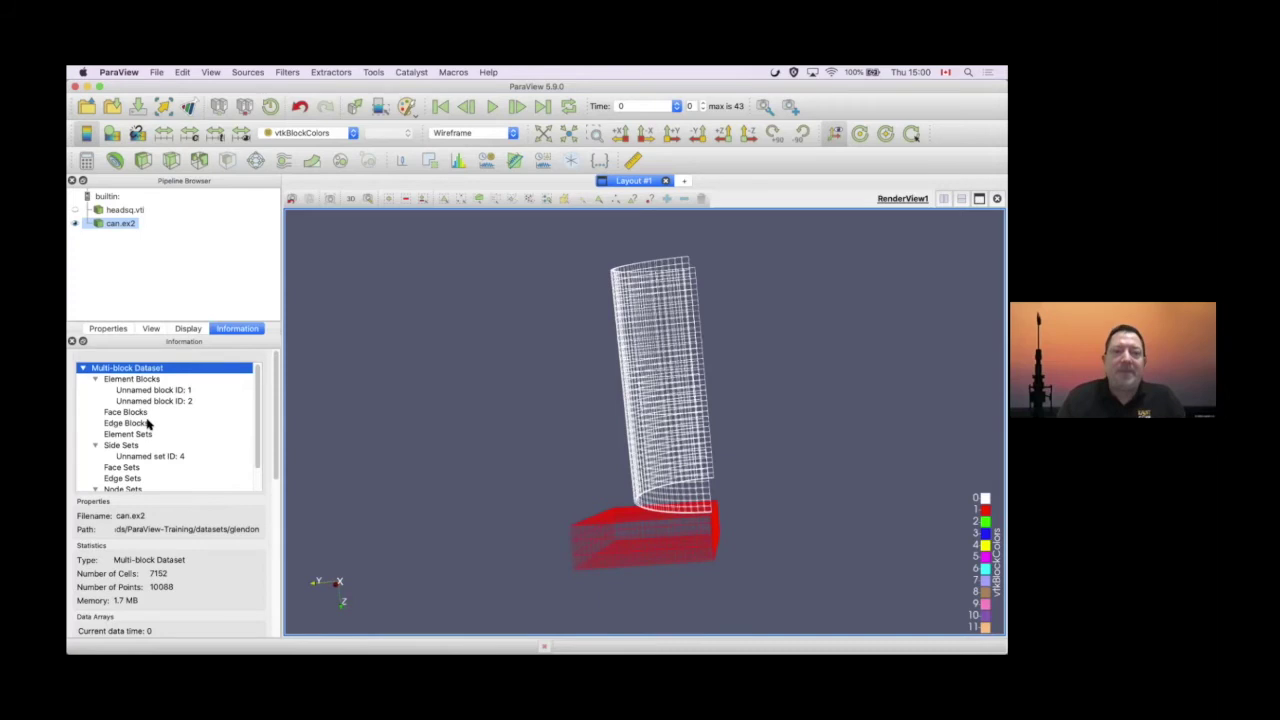
scroll(147, 424, down, 2)
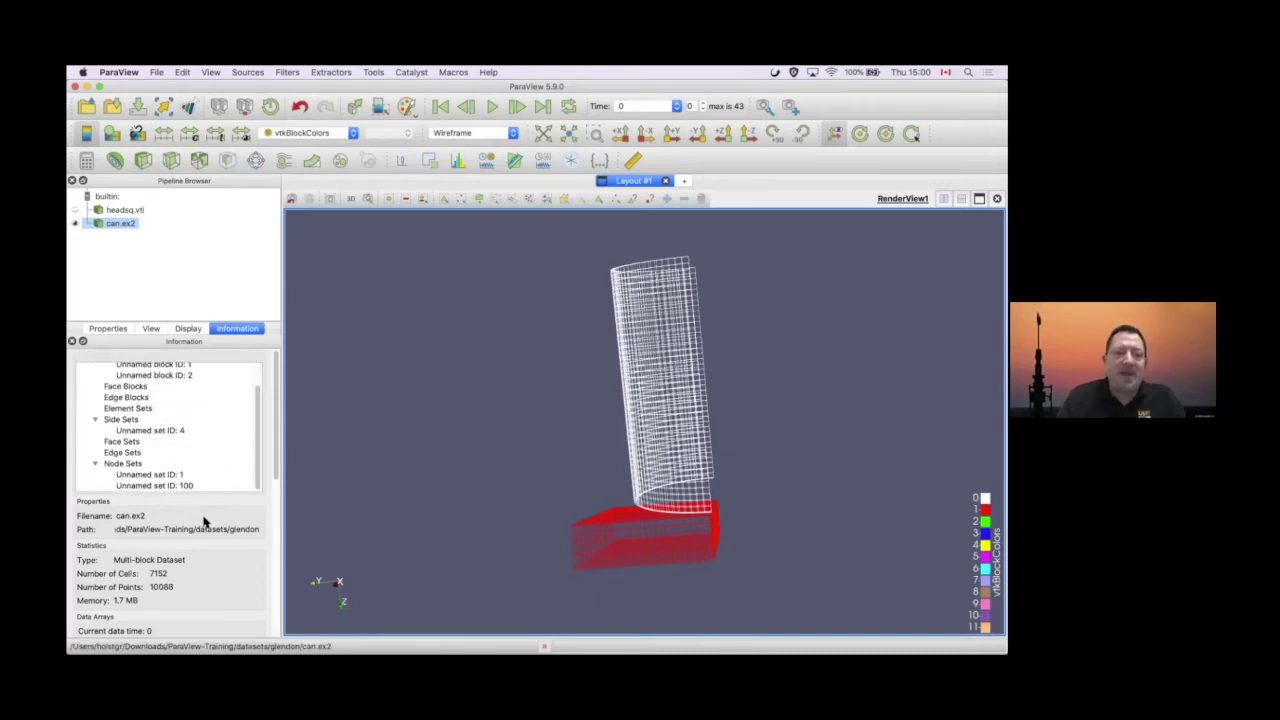
Review the statistics and data arrays of can.ex2, widening the information area to read the full data ranges
scroll(245, 570, down, 3)
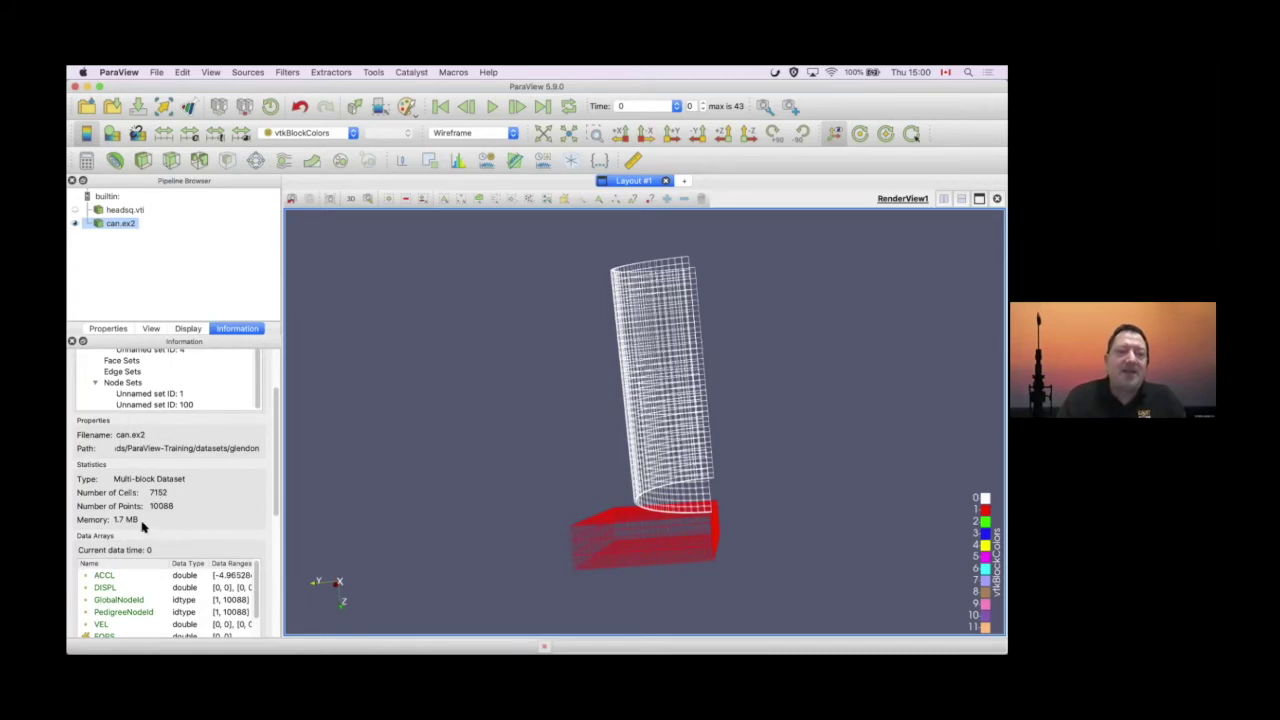
scroll(230, 515, down, 1)
scroll(232, 515, down, 4)
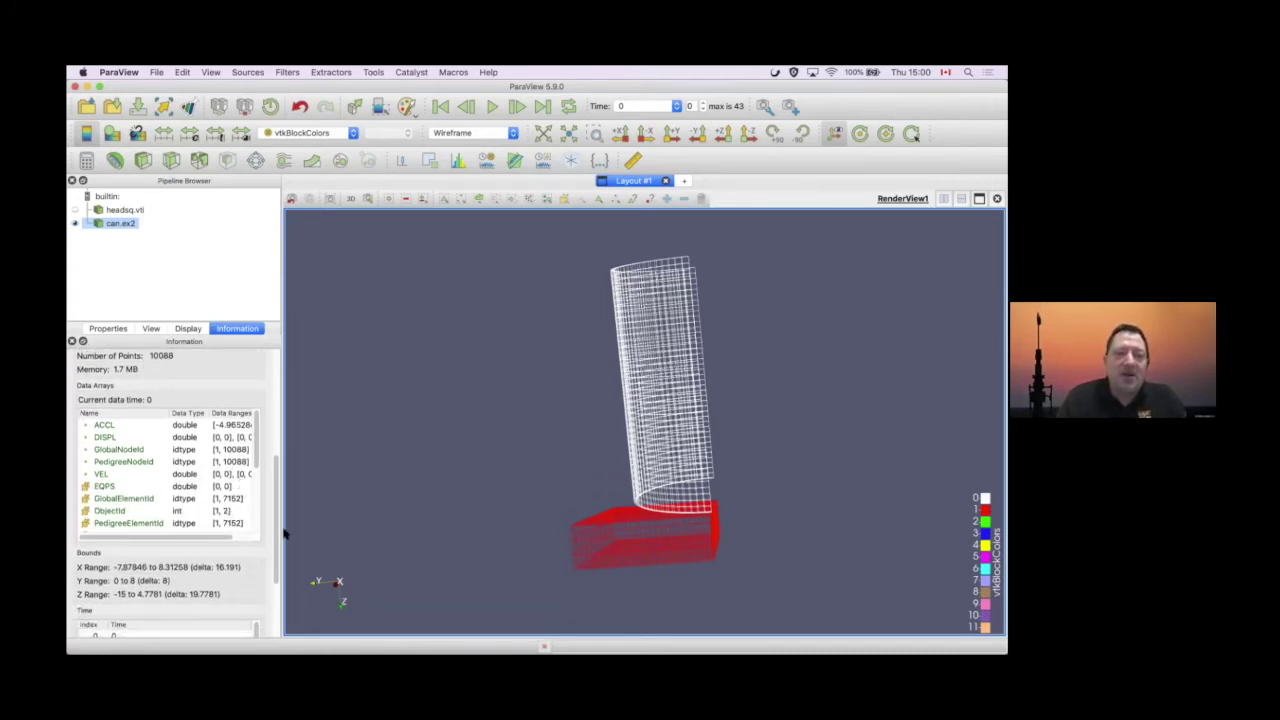
drag(283, 531, 602, 540)
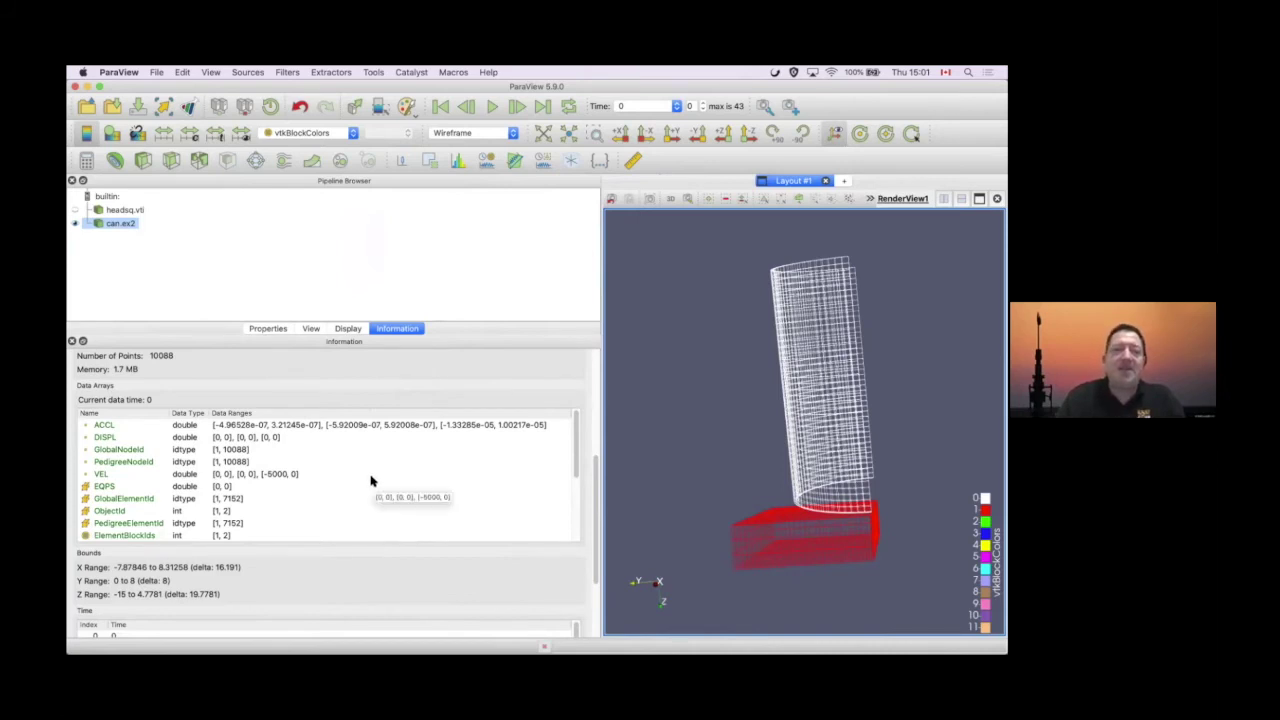
Examine the data ranges of can.ex2's point and cell arrays together with its spatial bounds
scroll(370, 481, down, 2)
scroll(371, 480, up, 1)
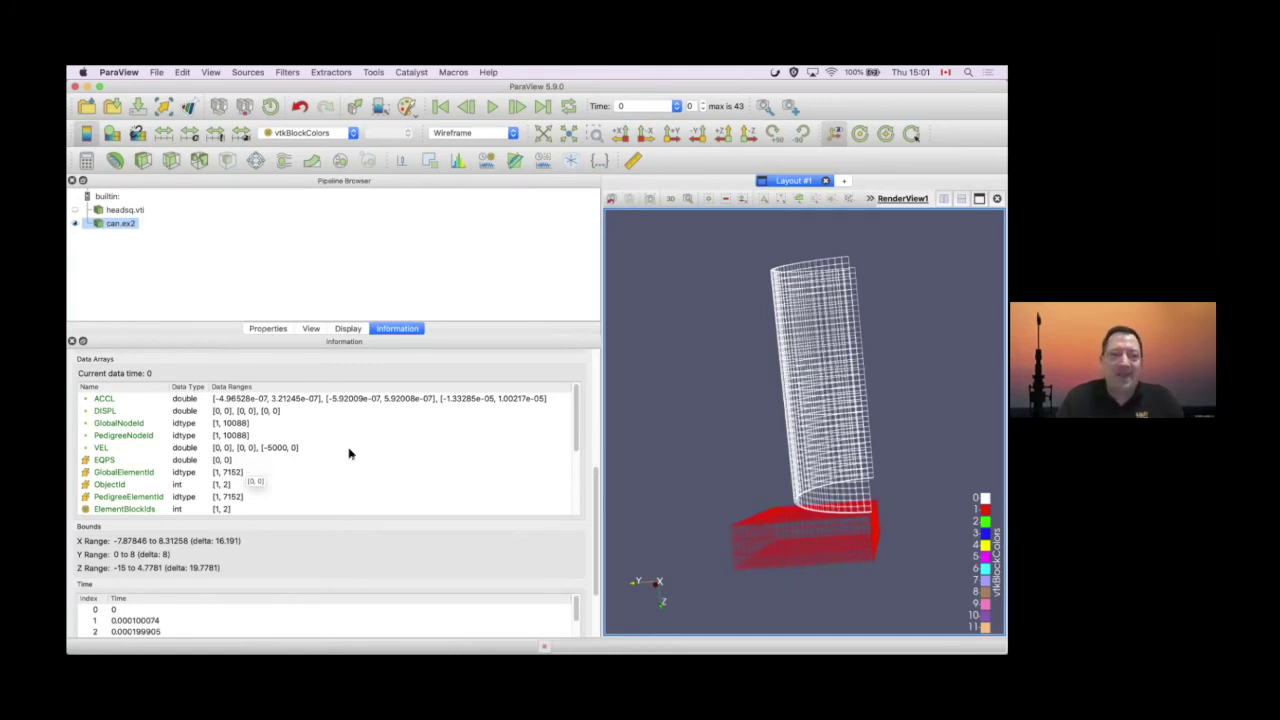
scroll(385, 426, up, 2)
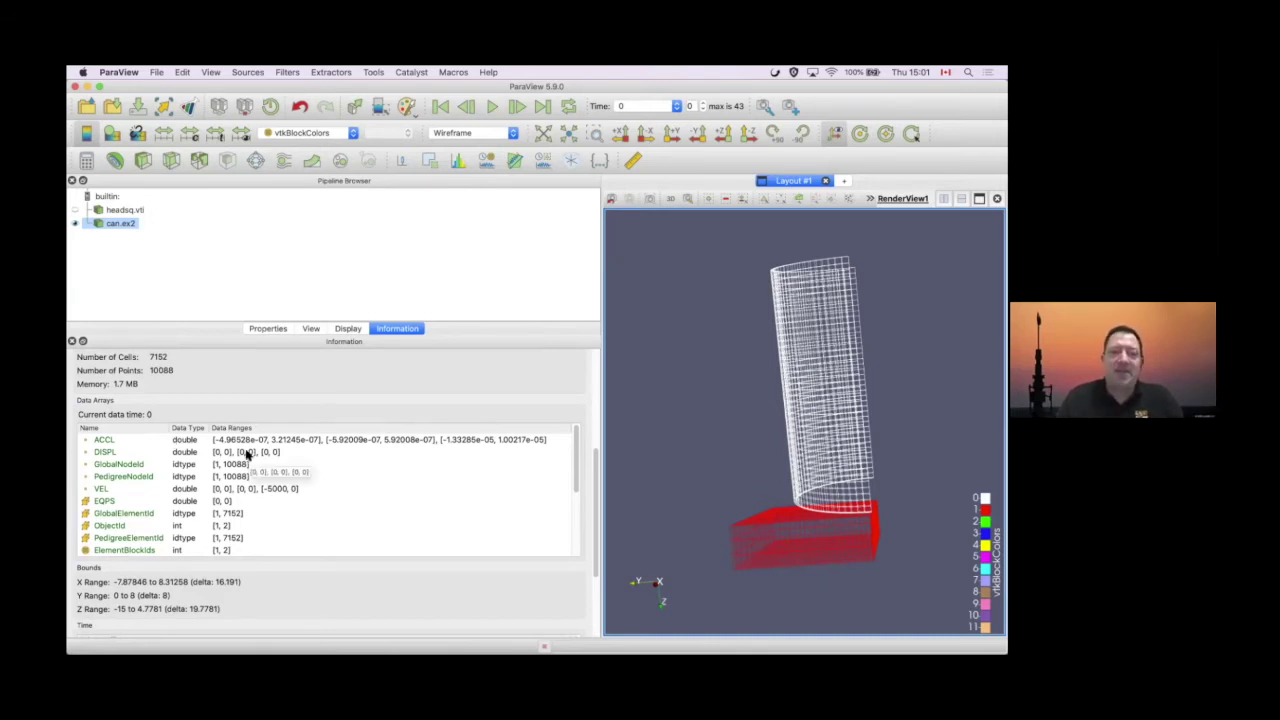
scroll(393, 467, down, 2)
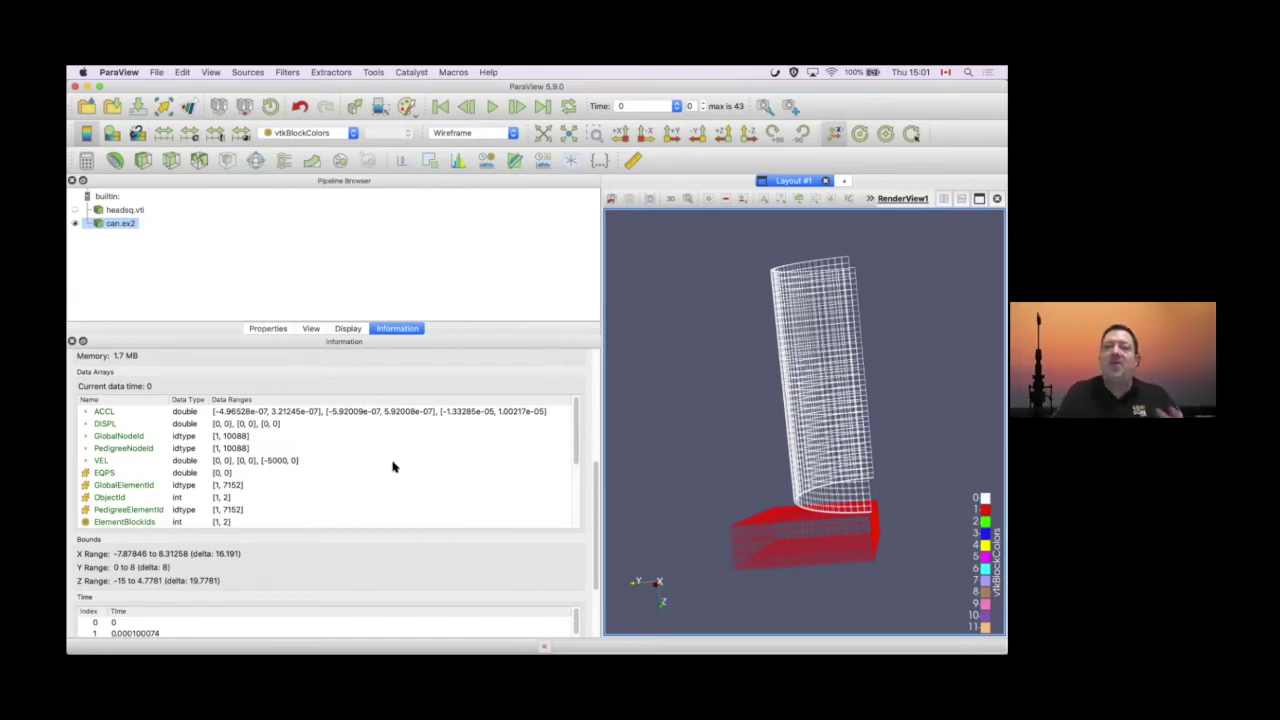
Narrow the information area to enlarge the render view, and review the list of time steps of can.ex2
drag(599, 314, 237, 288)
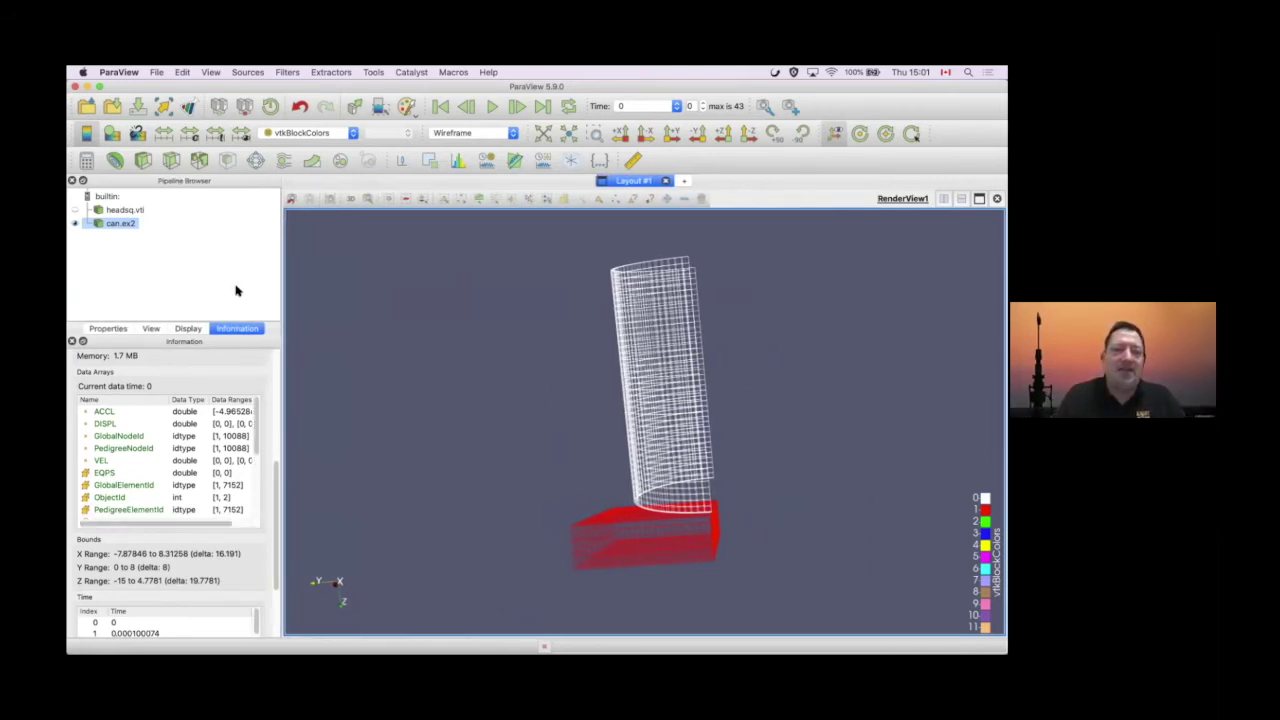
scroll(240, 560, down, 5)
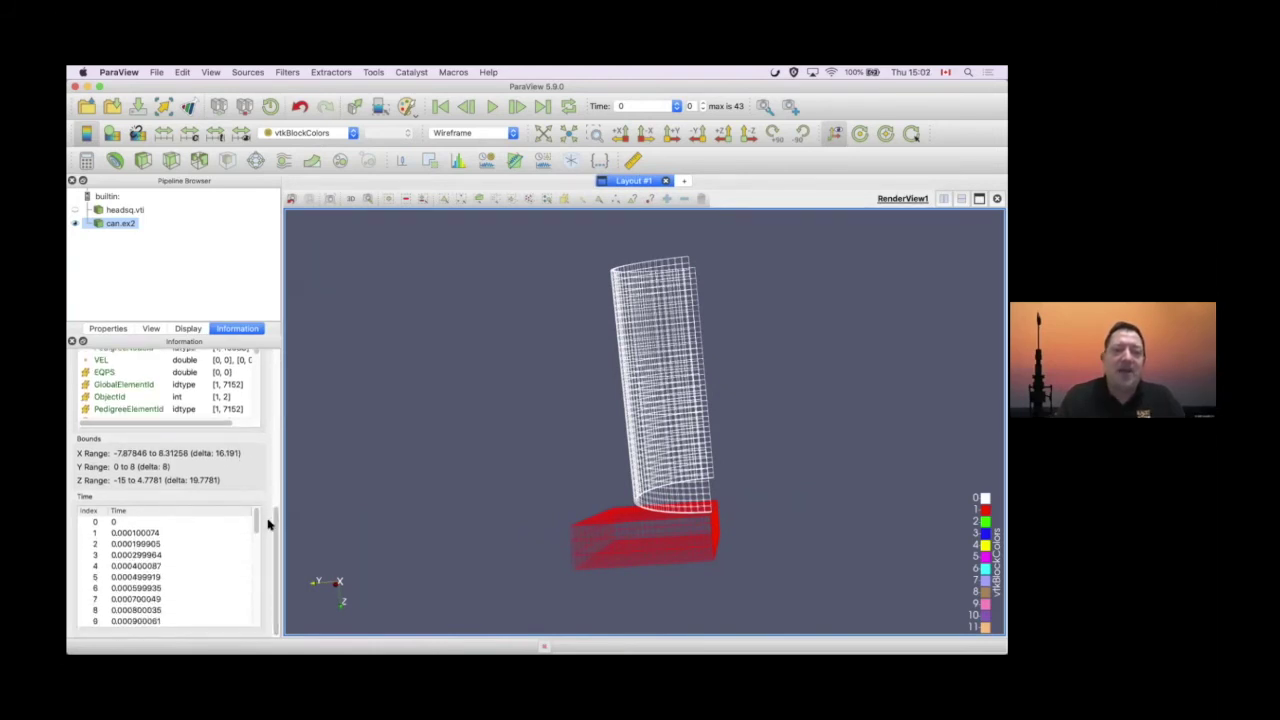
drag(255, 527, 249, 479)
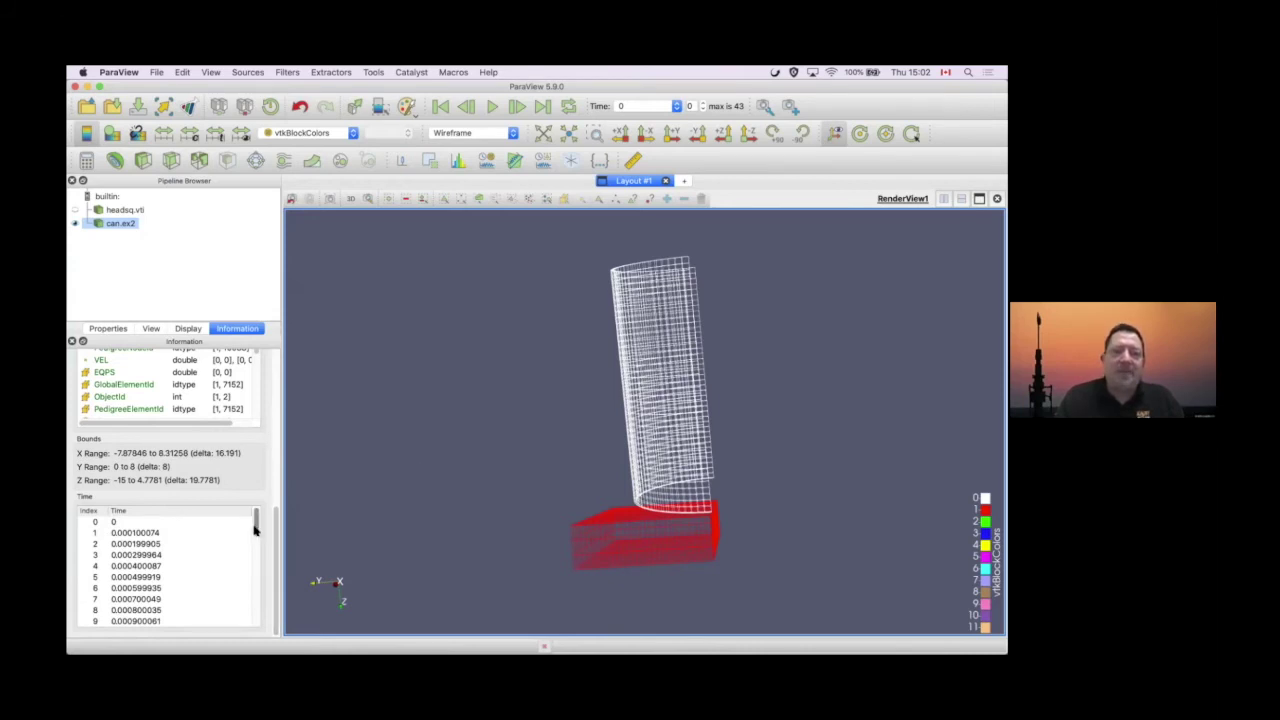
Examine the time values of can.ex2 through the end of the list, advance two time steps, and return to the first one
drag(254, 530, 254, 640)
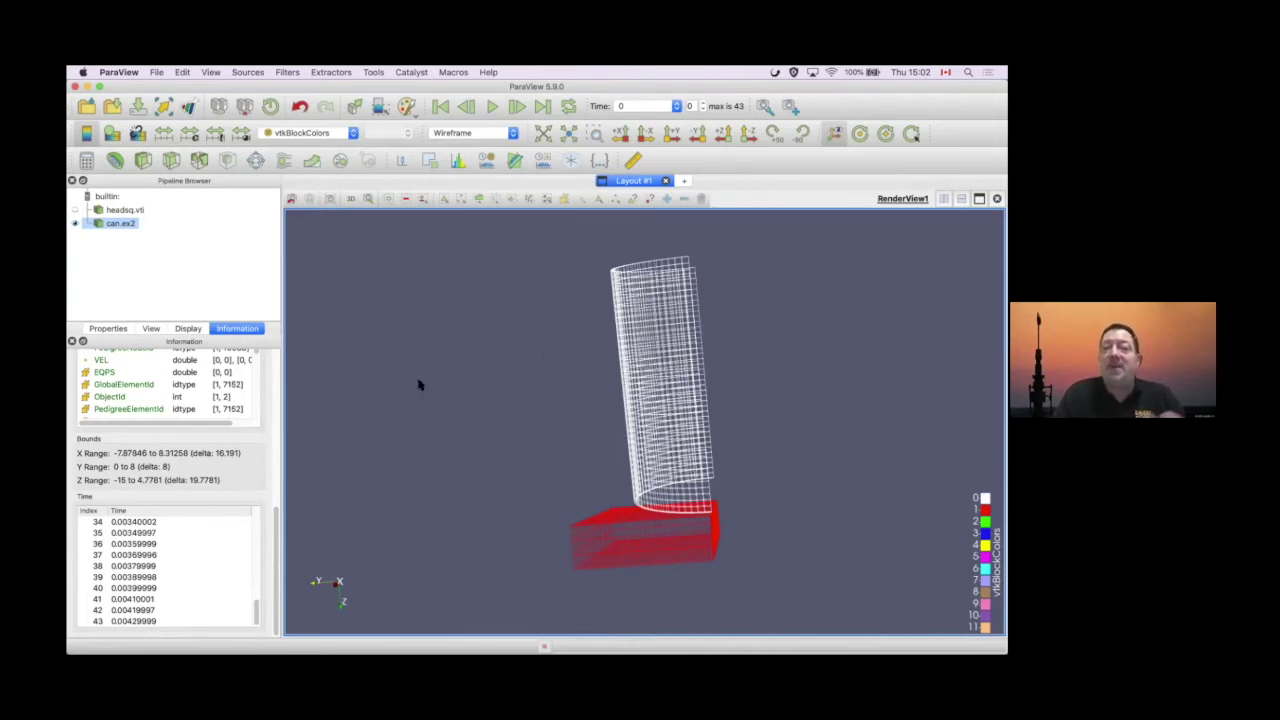
click(518, 108)
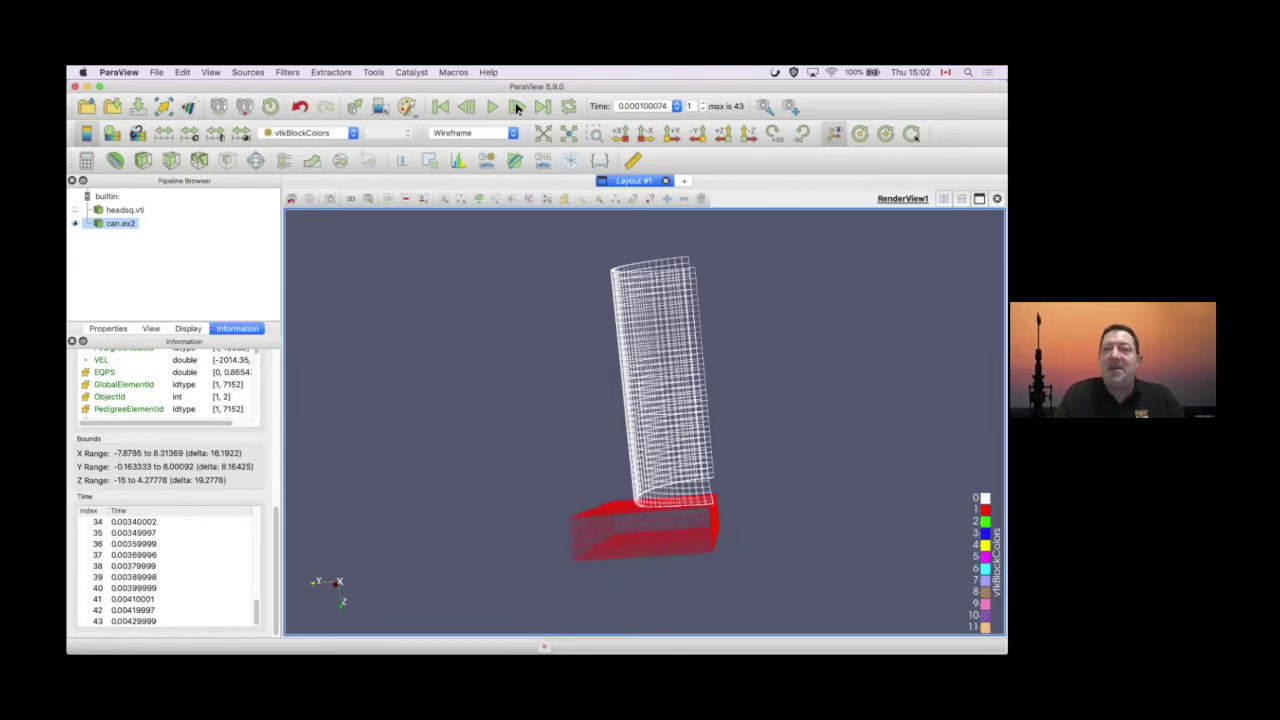
click(518, 108)
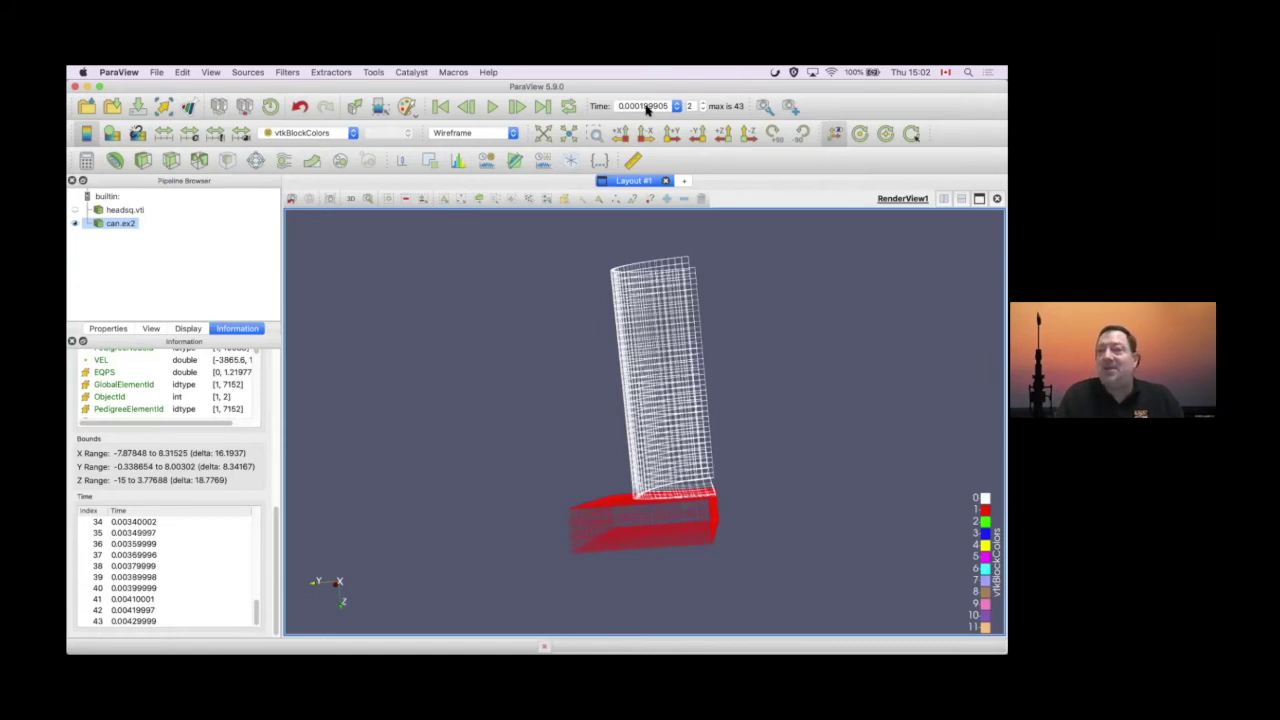
click(440, 108)
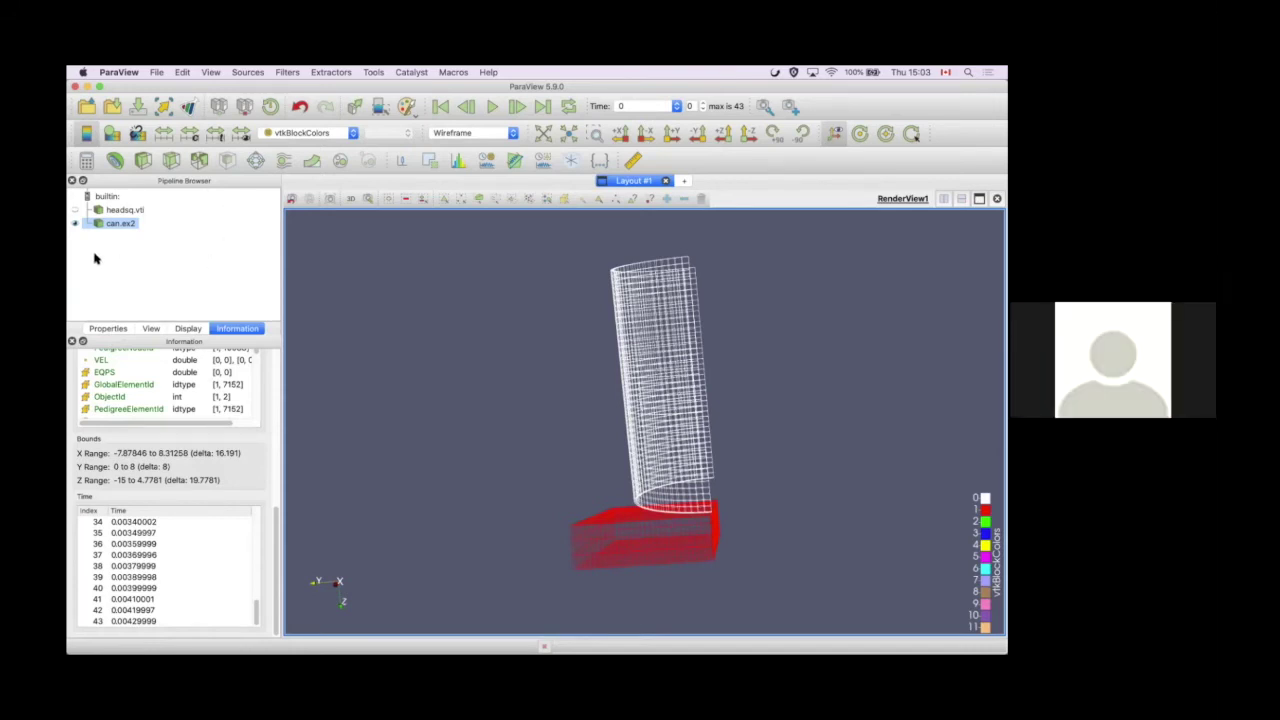
Hide can.ex2 and create a Sphere source with its default parameters
click(76, 224)
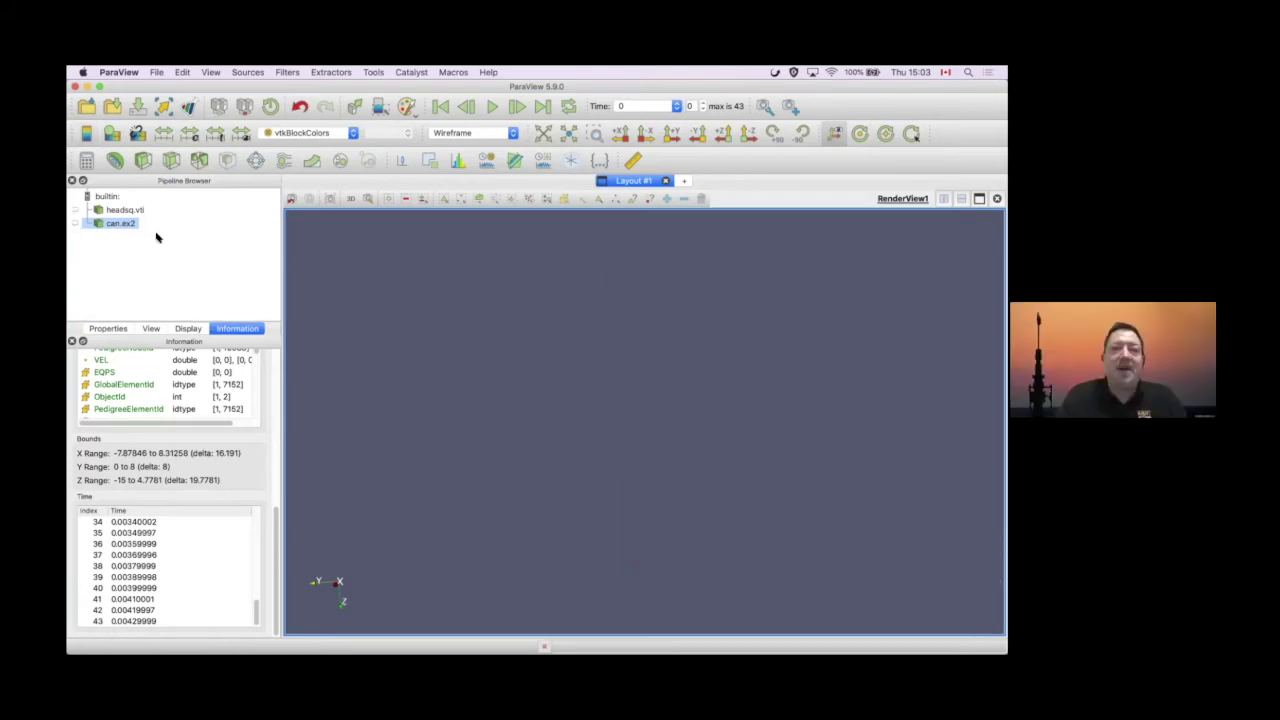
click(243, 73)
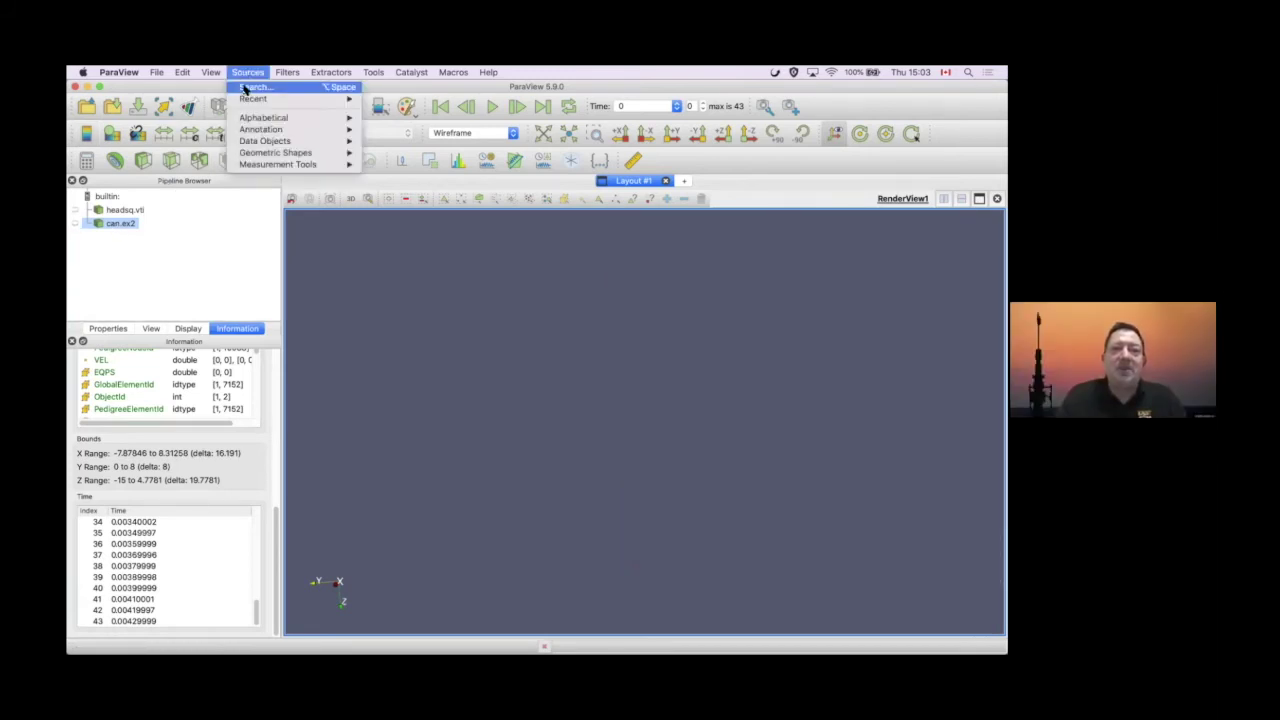
mouse_move(250, 120)
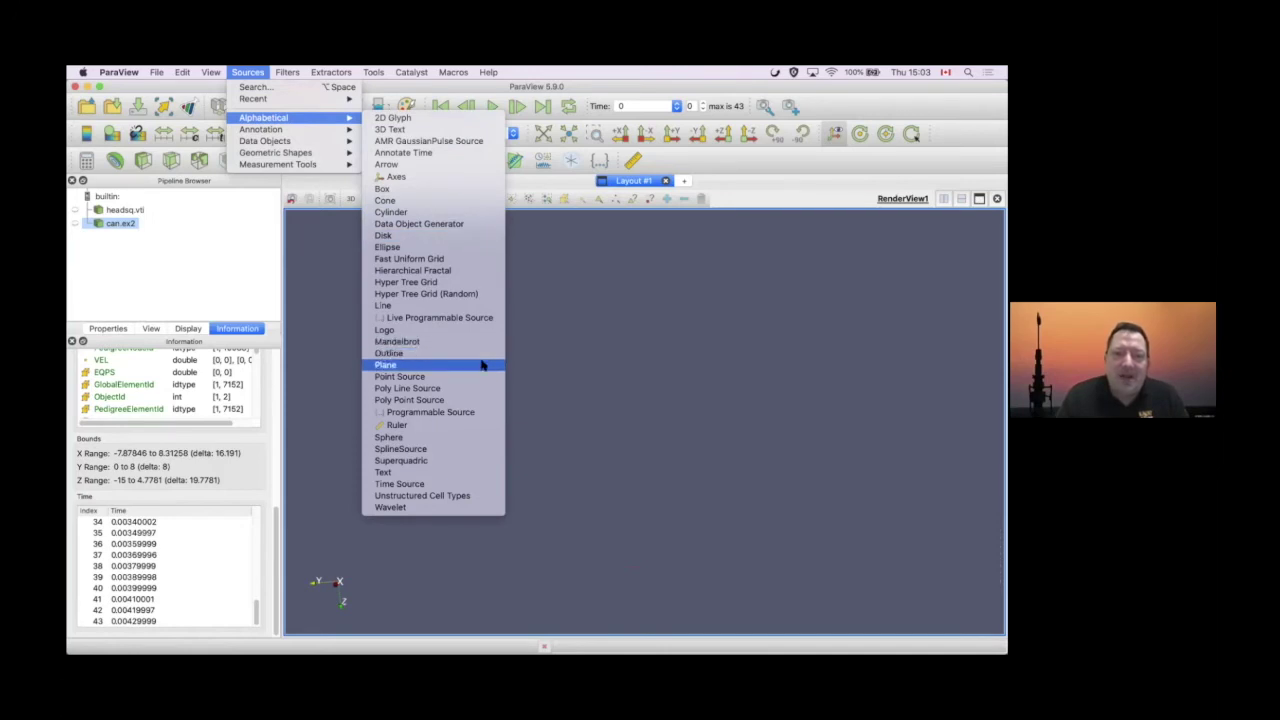
click(463, 438)
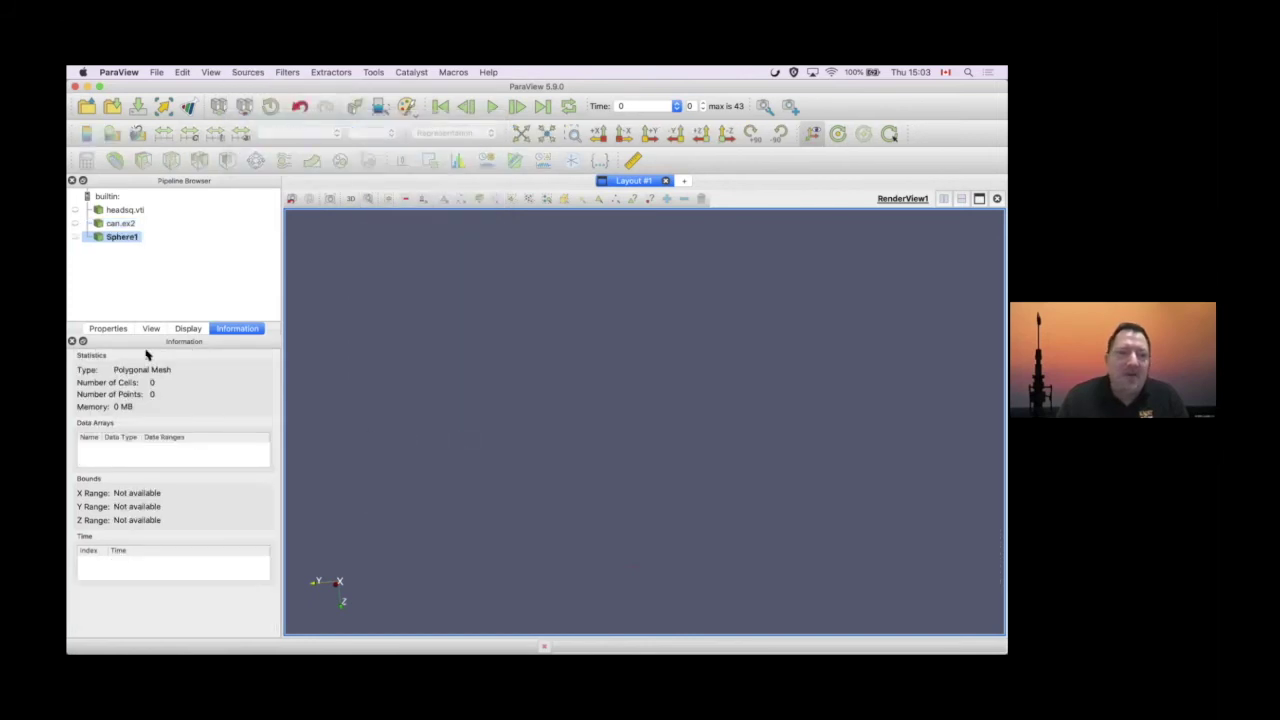
click(110, 330)
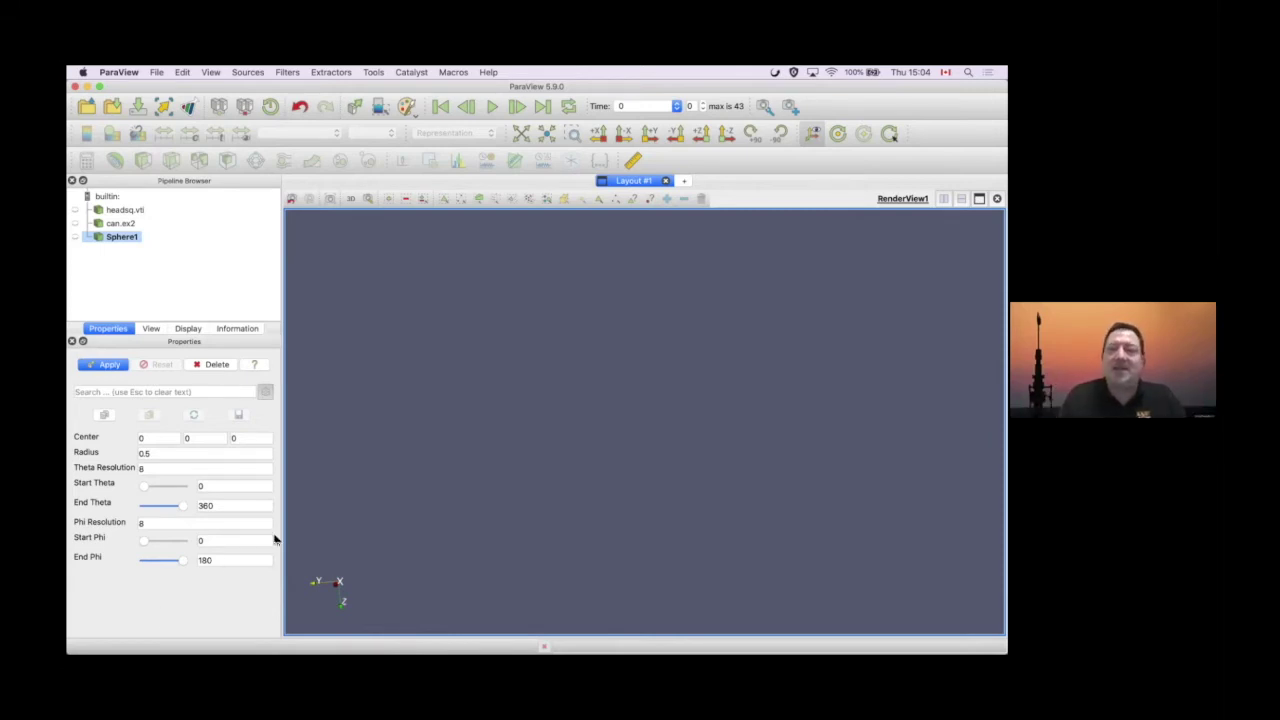
click(110, 365)
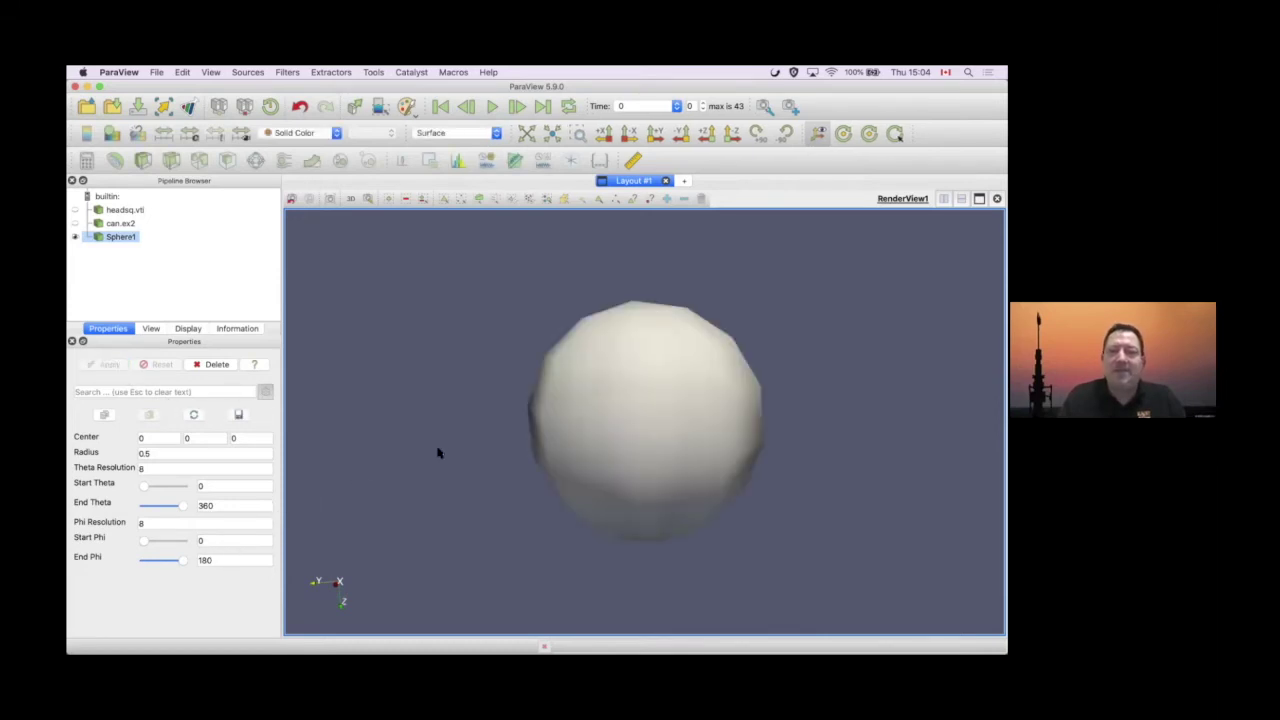
Display the sphere in the Wireframe representation
mouse_move(620, 446)
mouse_down()
mouse_move(690, 492)
mouse_move(649, 554)
mouse_move(666, 491)
mouse_up()
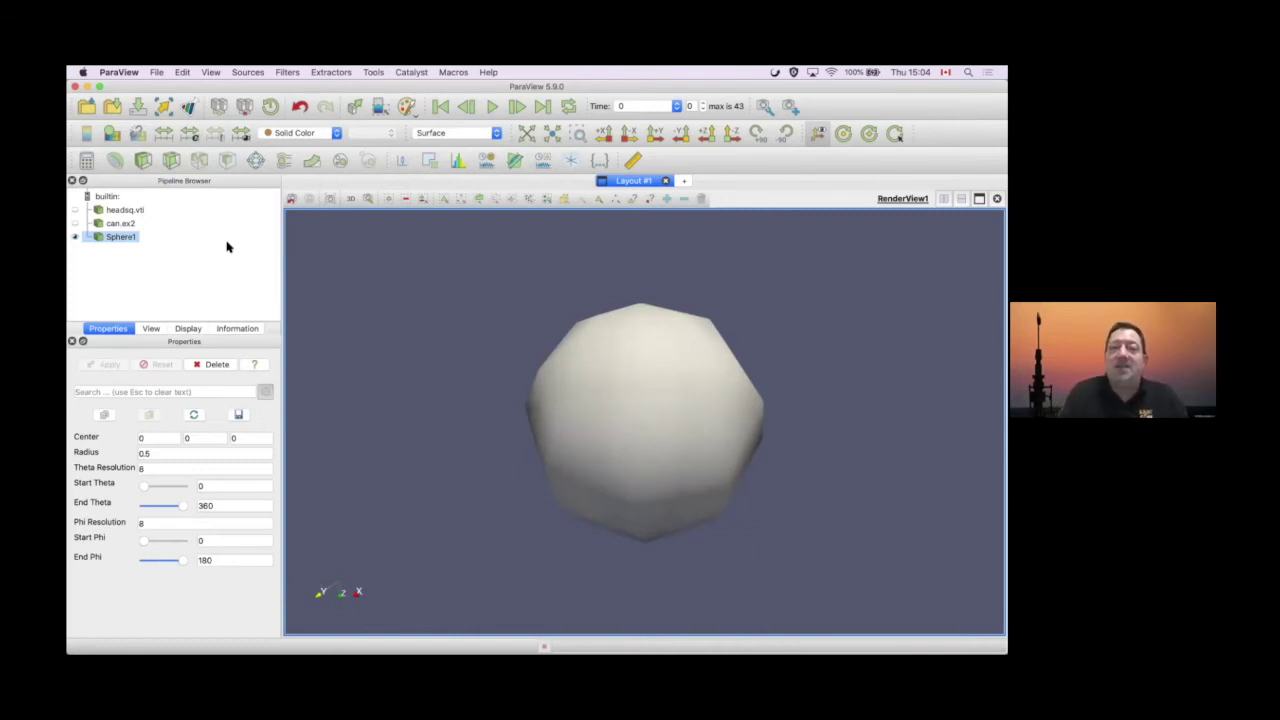
click(492, 134)
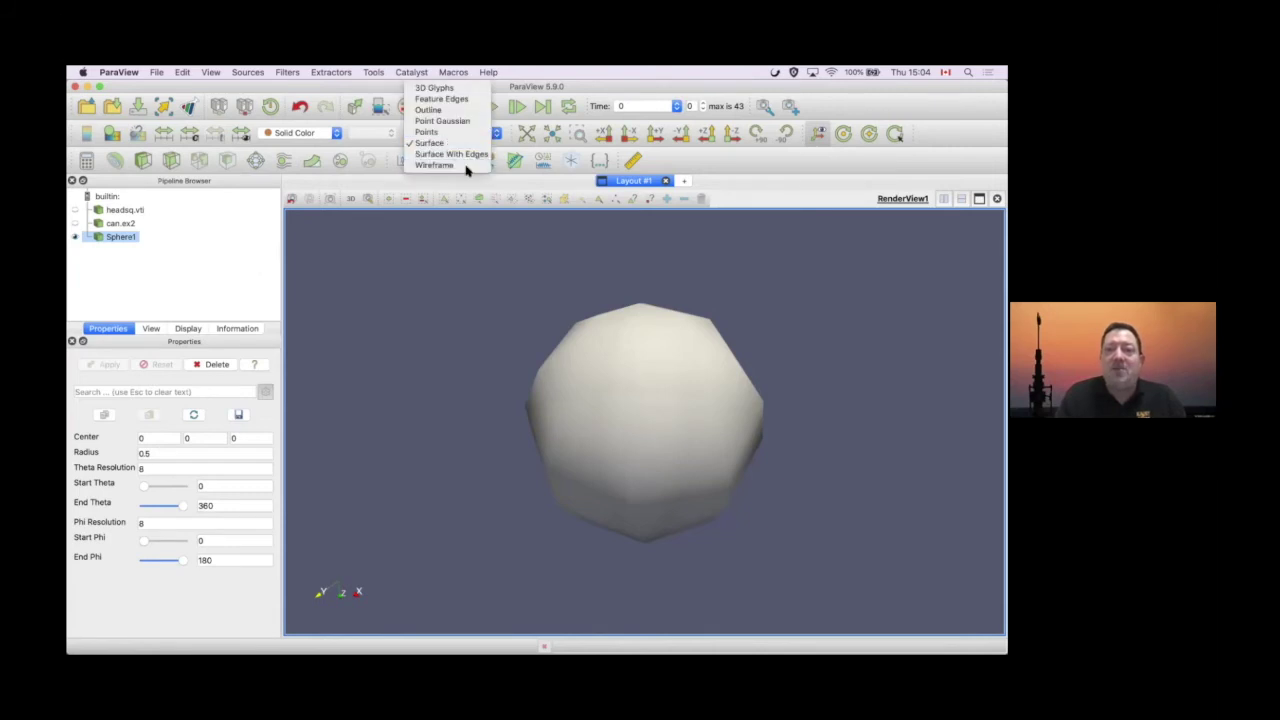
click(466, 166)
drag(634, 397, 780, 427)
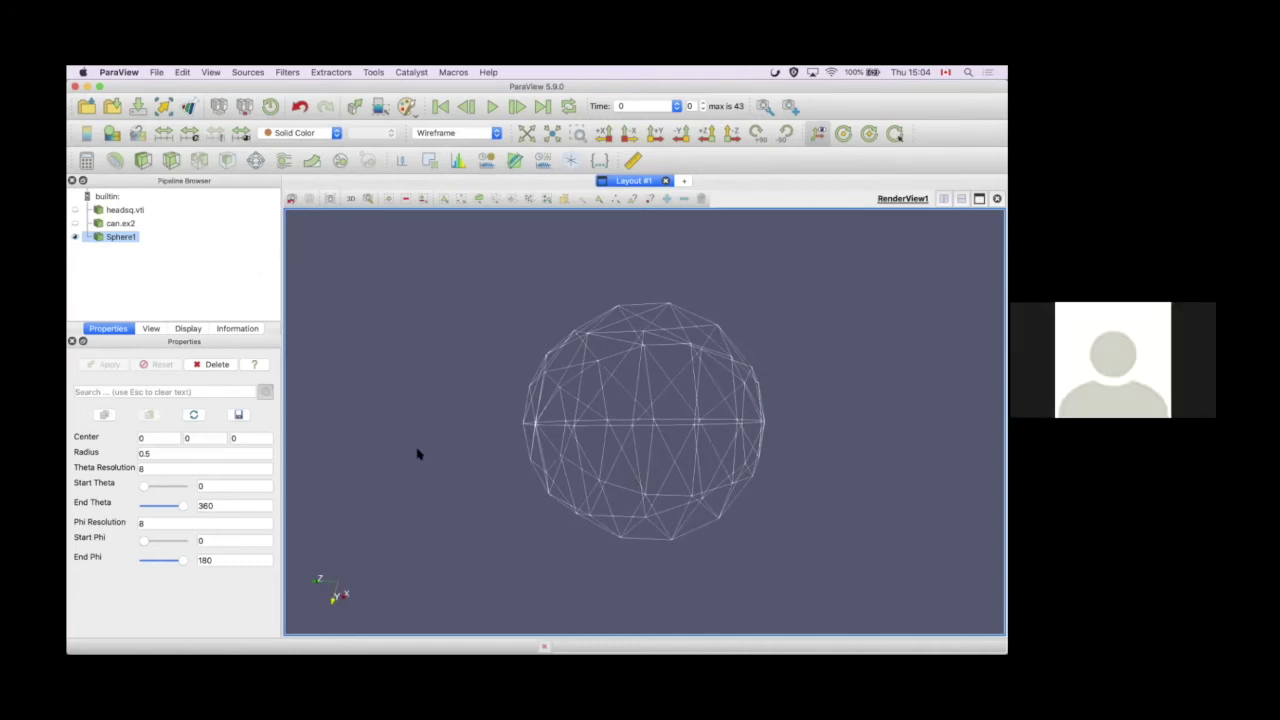
Set the sphere's Theta Resolution and Phi Resolution to 16 and apply the changes
click(153, 470)
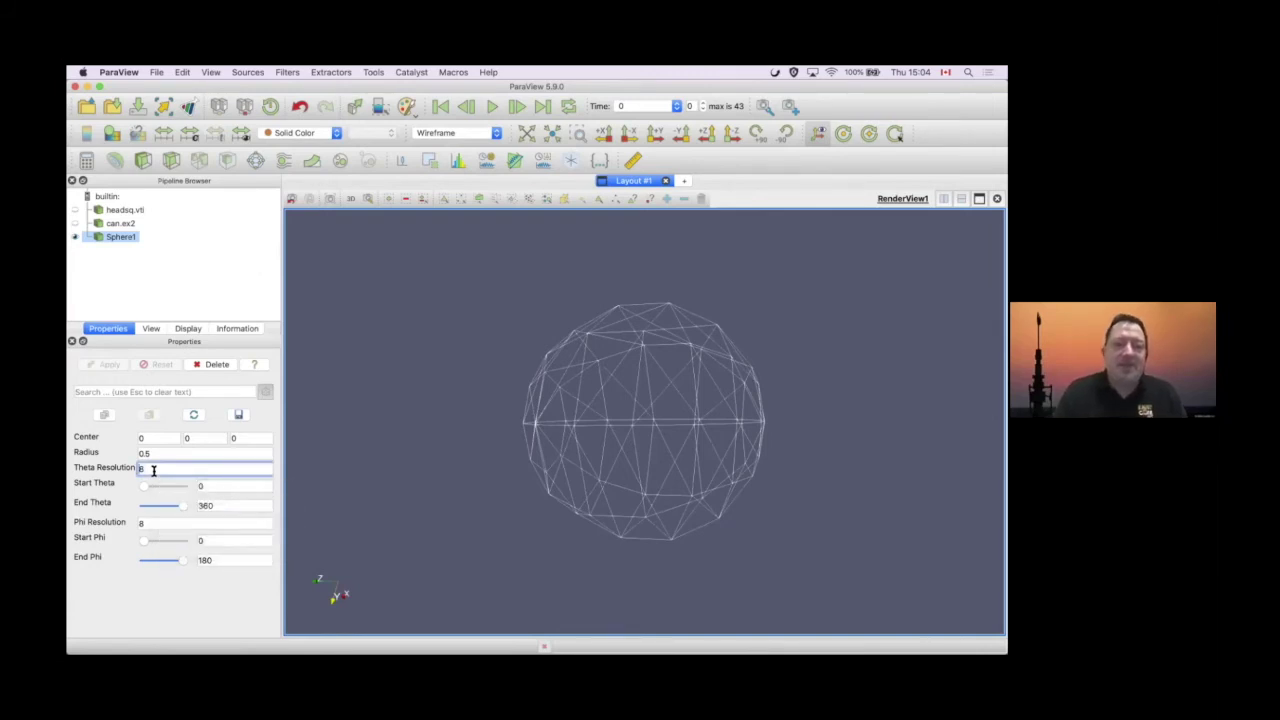
text(18)
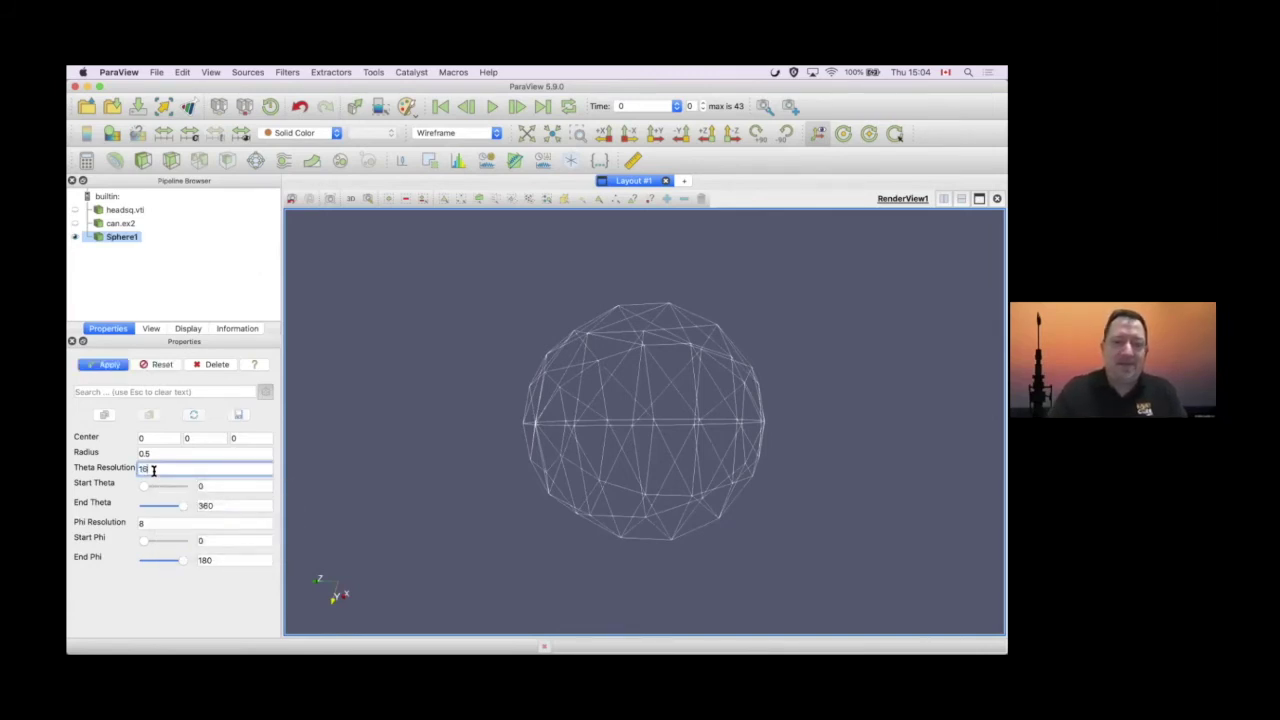
click(161, 522)
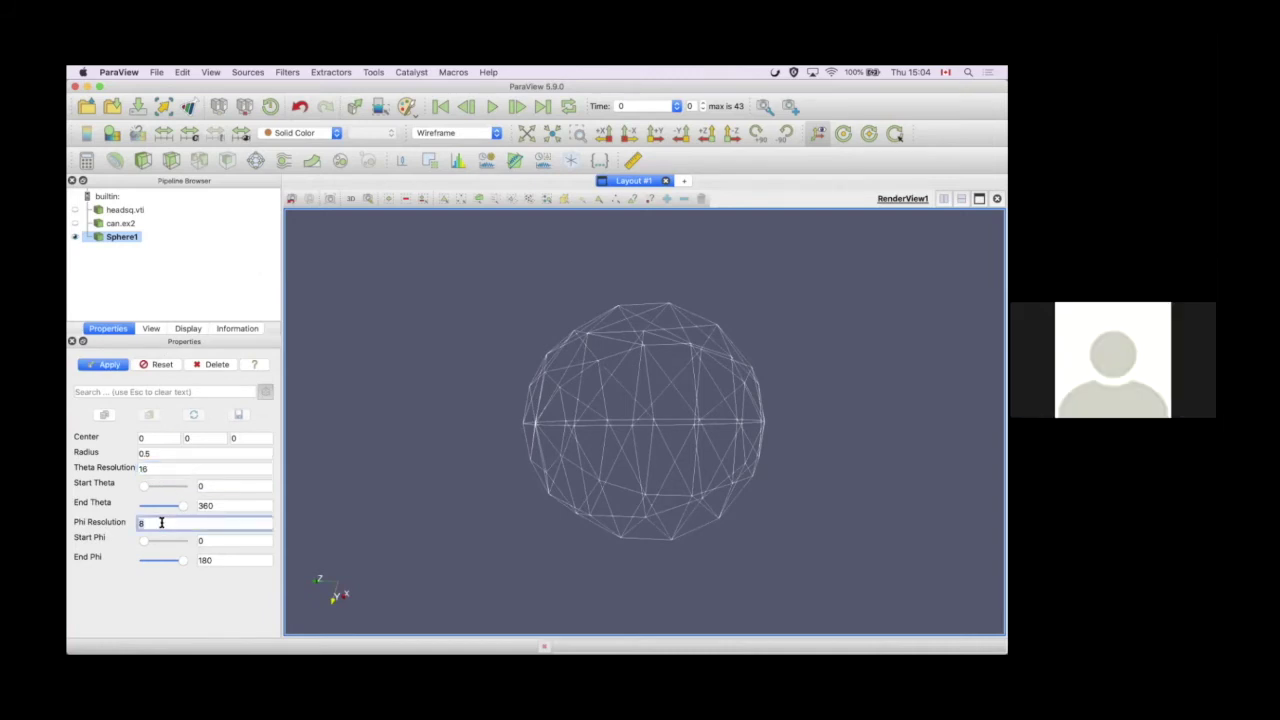
text(16)
click(96, 366)
drag(666, 423, 602, 503)
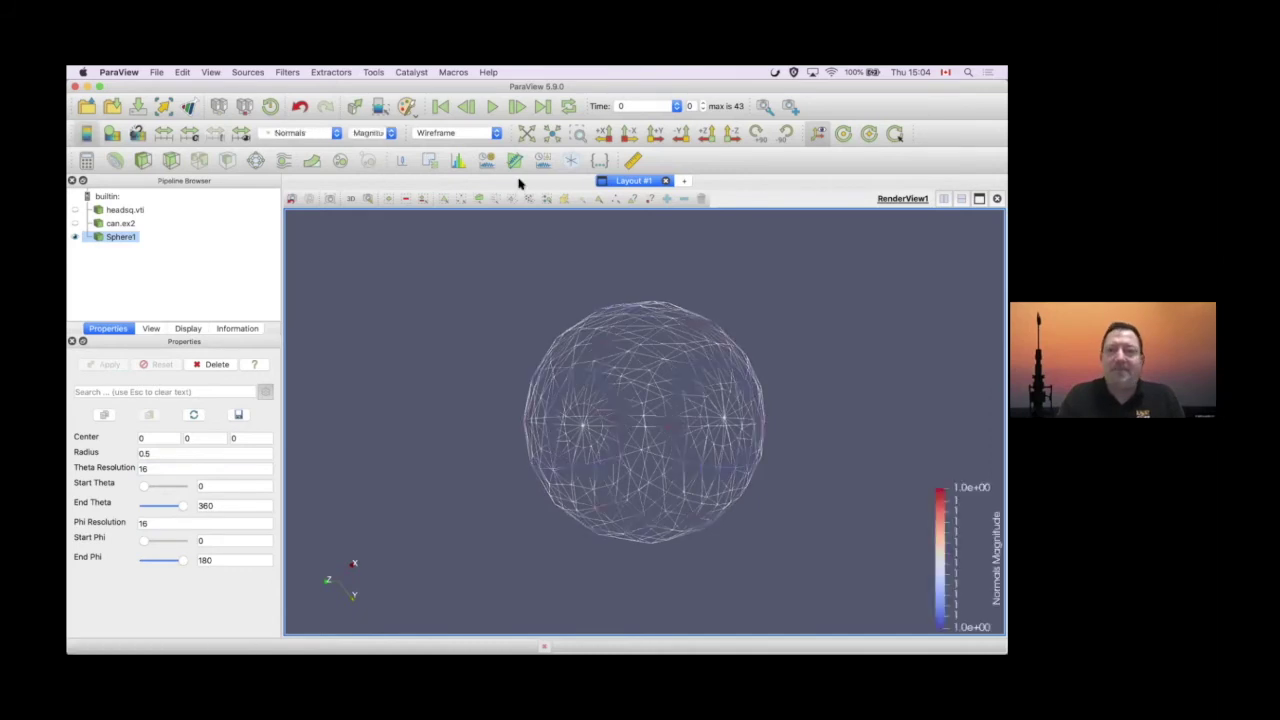
Change the sphere's representation to Surface With Edges
click(492, 132)
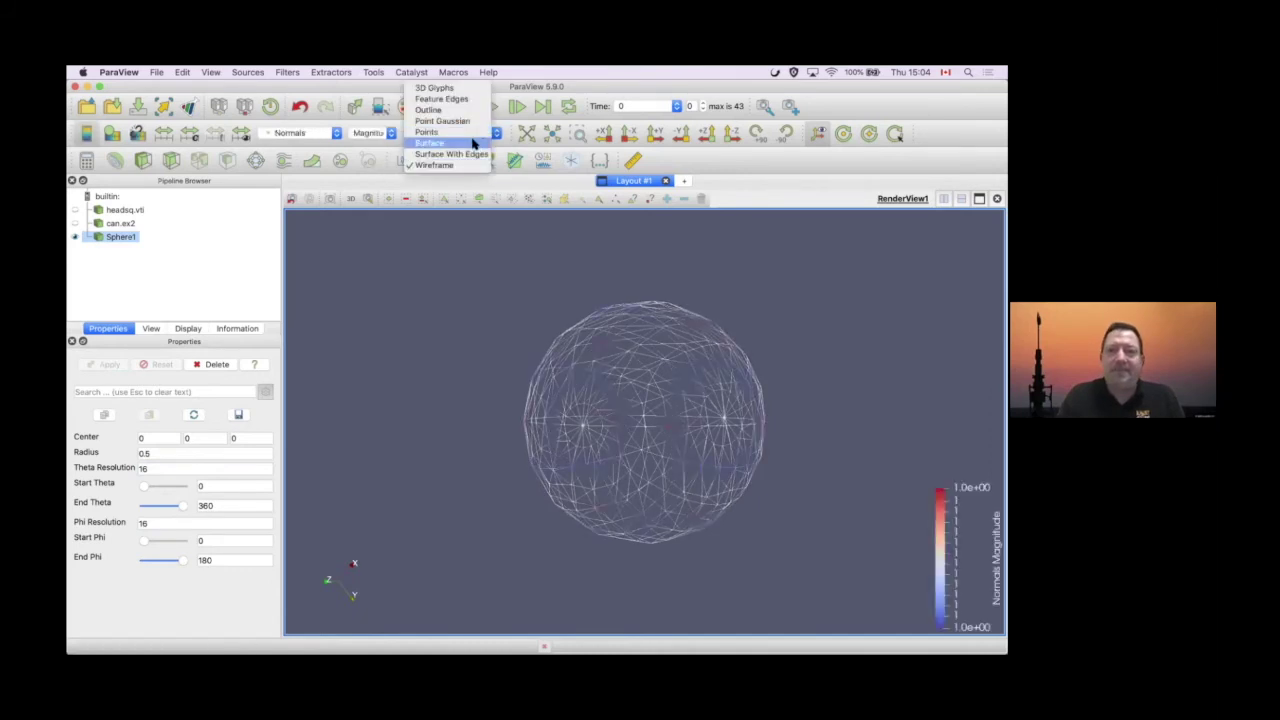
click(475, 154)
drag(586, 314, 648, 280)
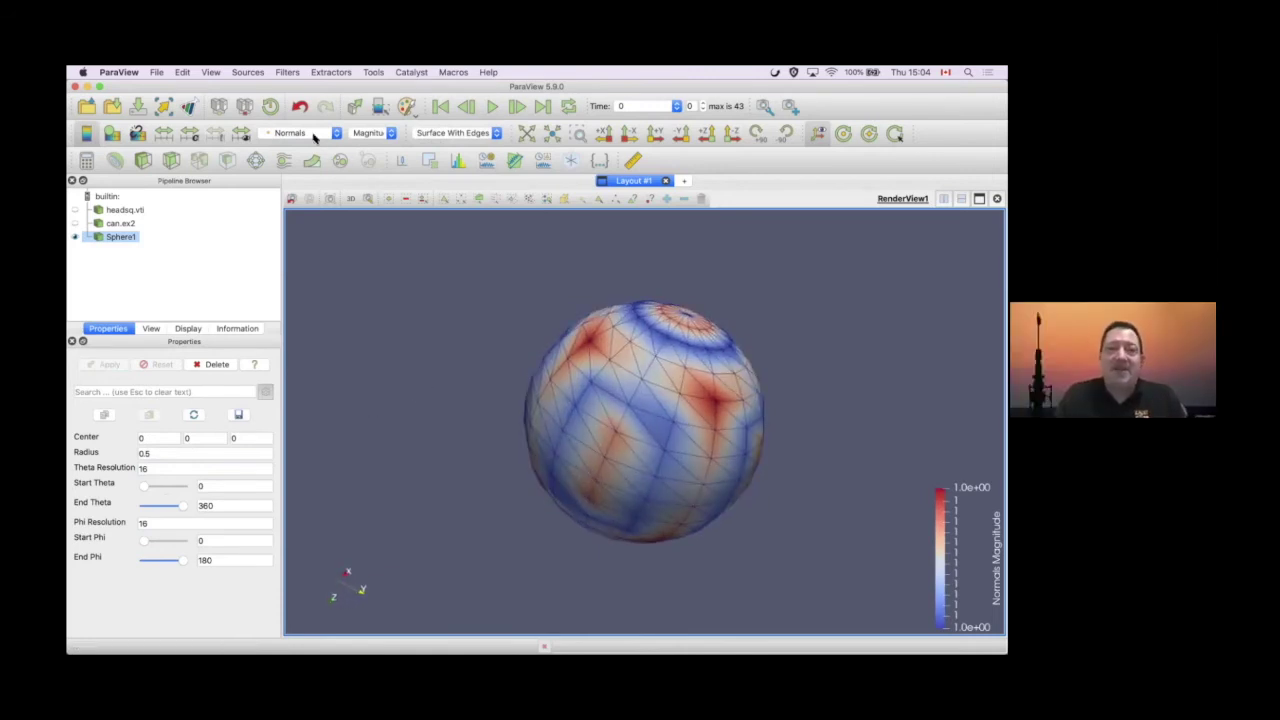
Add a Programmable Source to the pipeline, dismissing the output messages window, and hide Sphere1
click(250, 73)
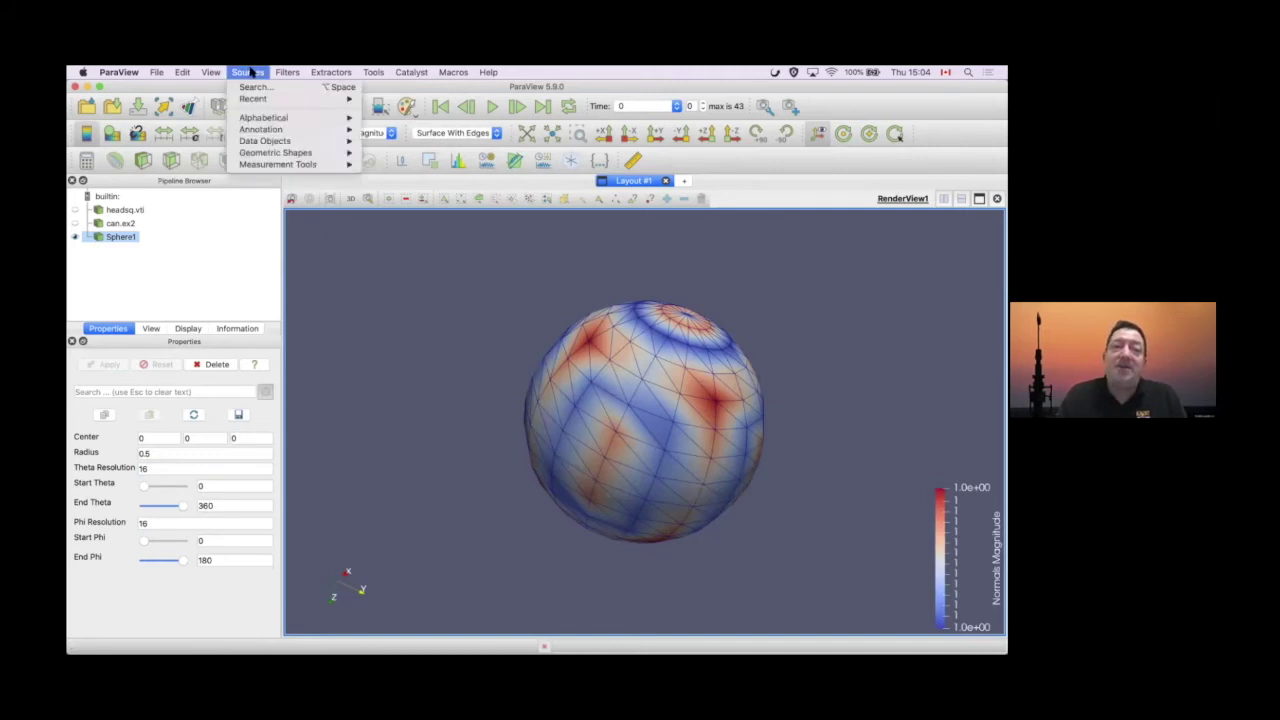
mouse_move(270, 134)
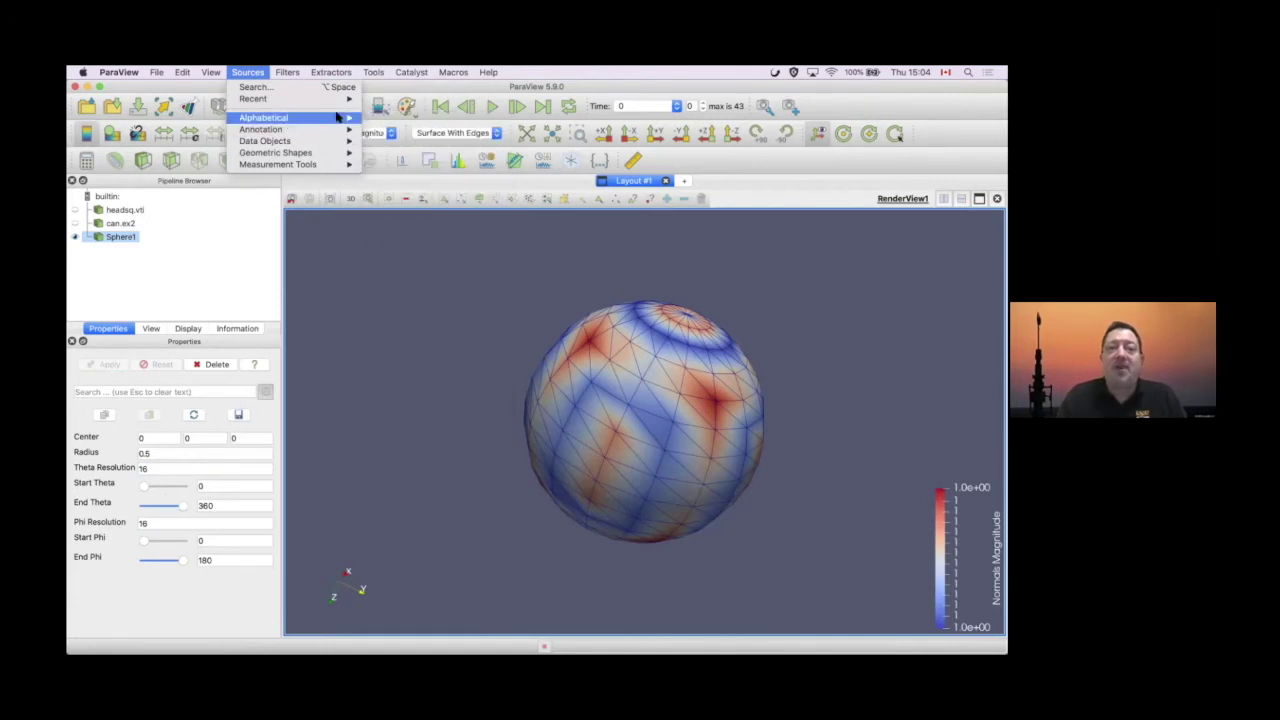
mouse_move(338, 118)
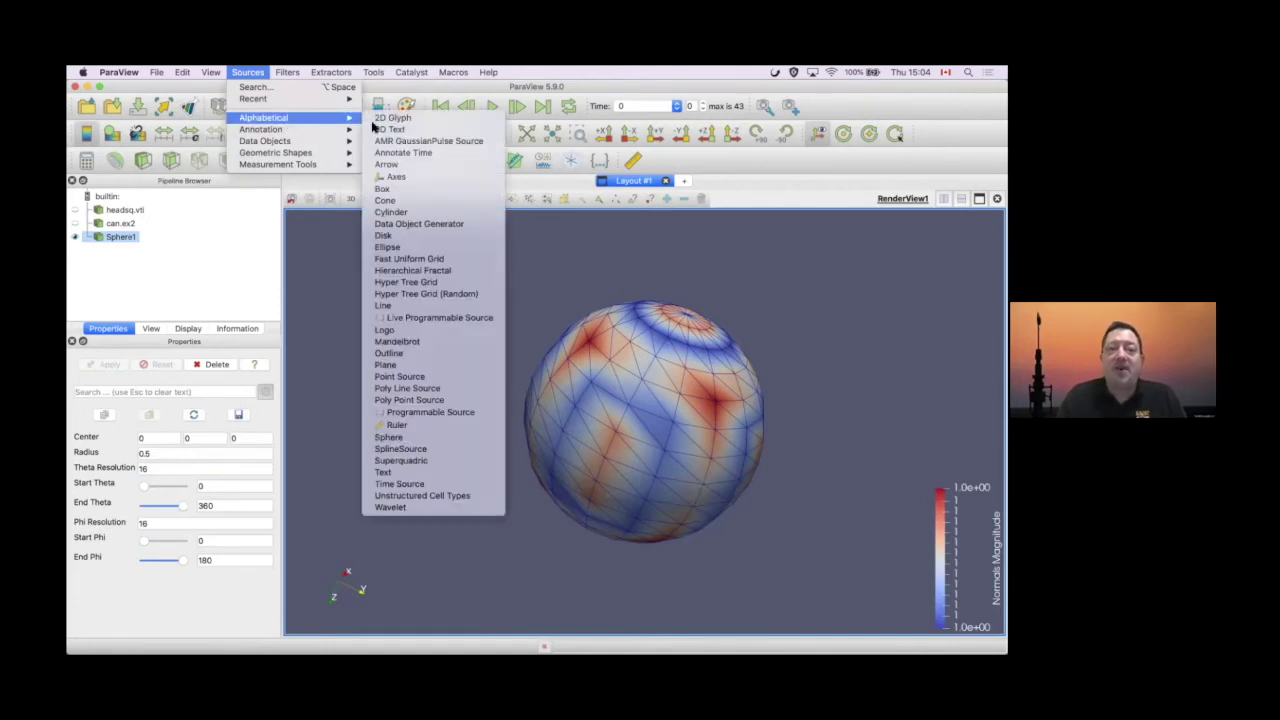
click(447, 412)
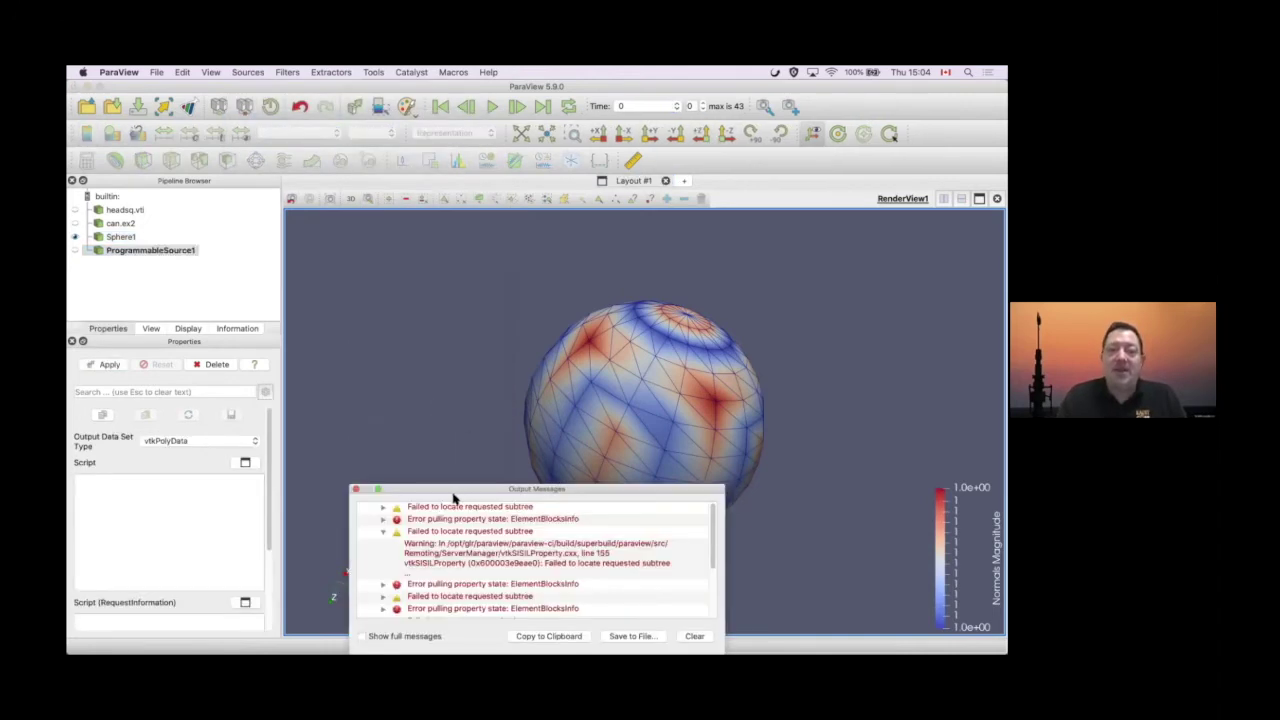
click(356, 489)
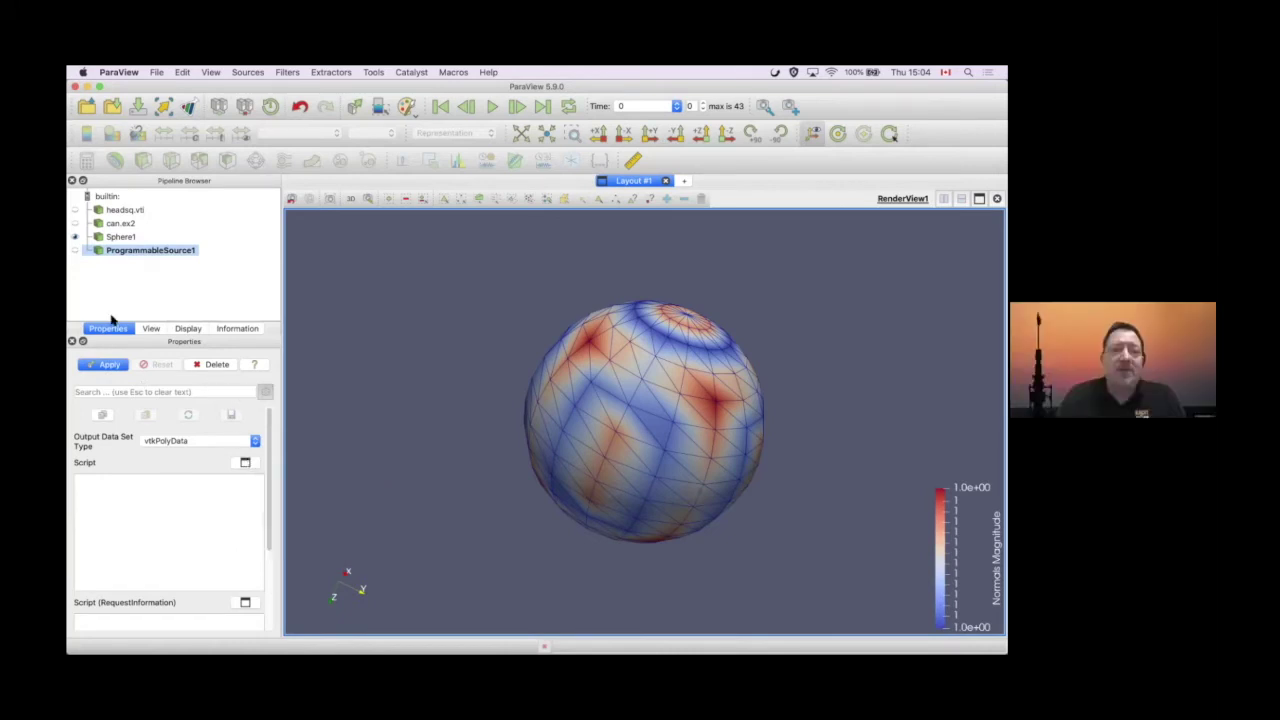
click(75, 236)
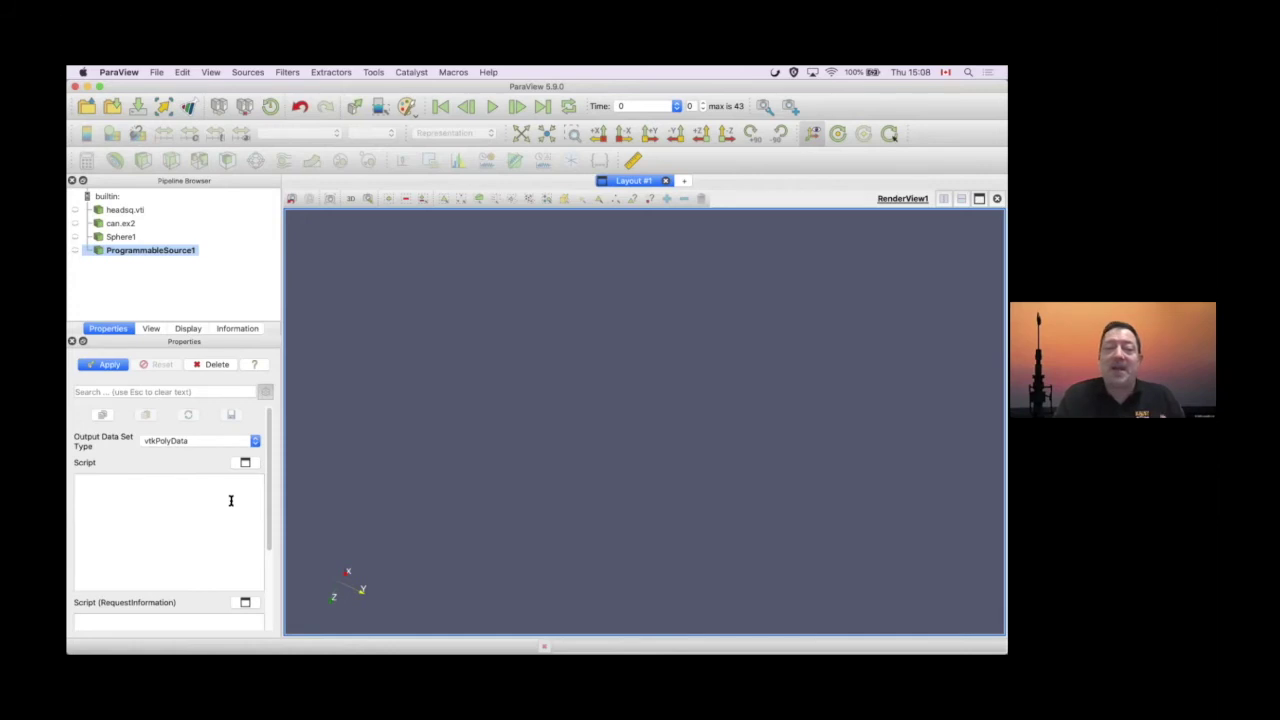
Switch to TextEdit and copy the entire contents of helix.py
key(super+Tab)
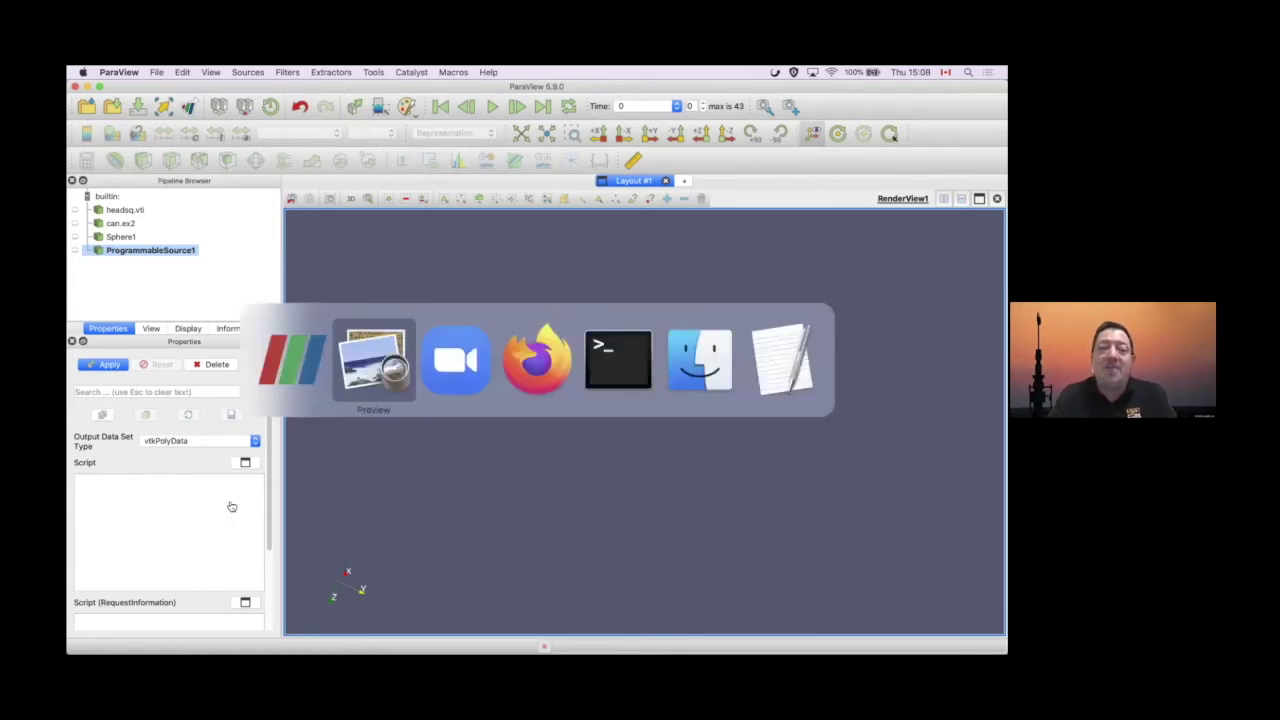
key(super+Tab)
key(super+Tab)
key(super+Tab)
key(super+Tab)
key(super+Tab)
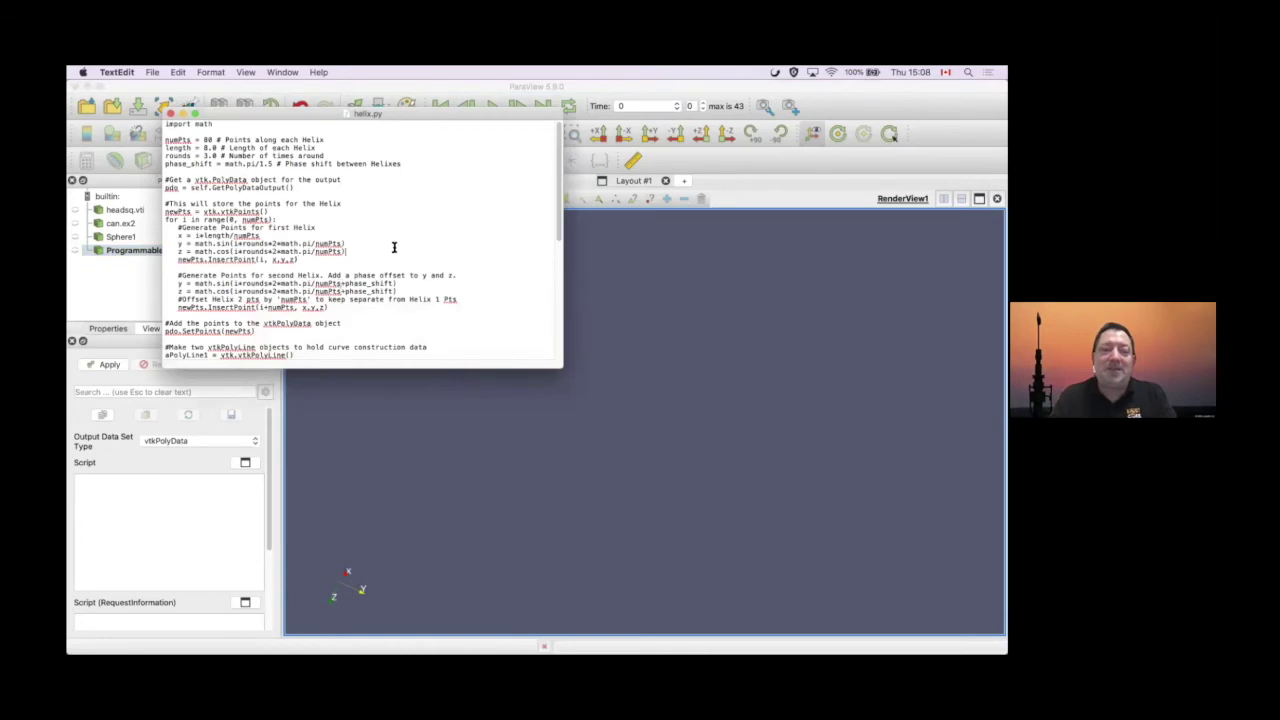
key(super+a)
key(super+c)
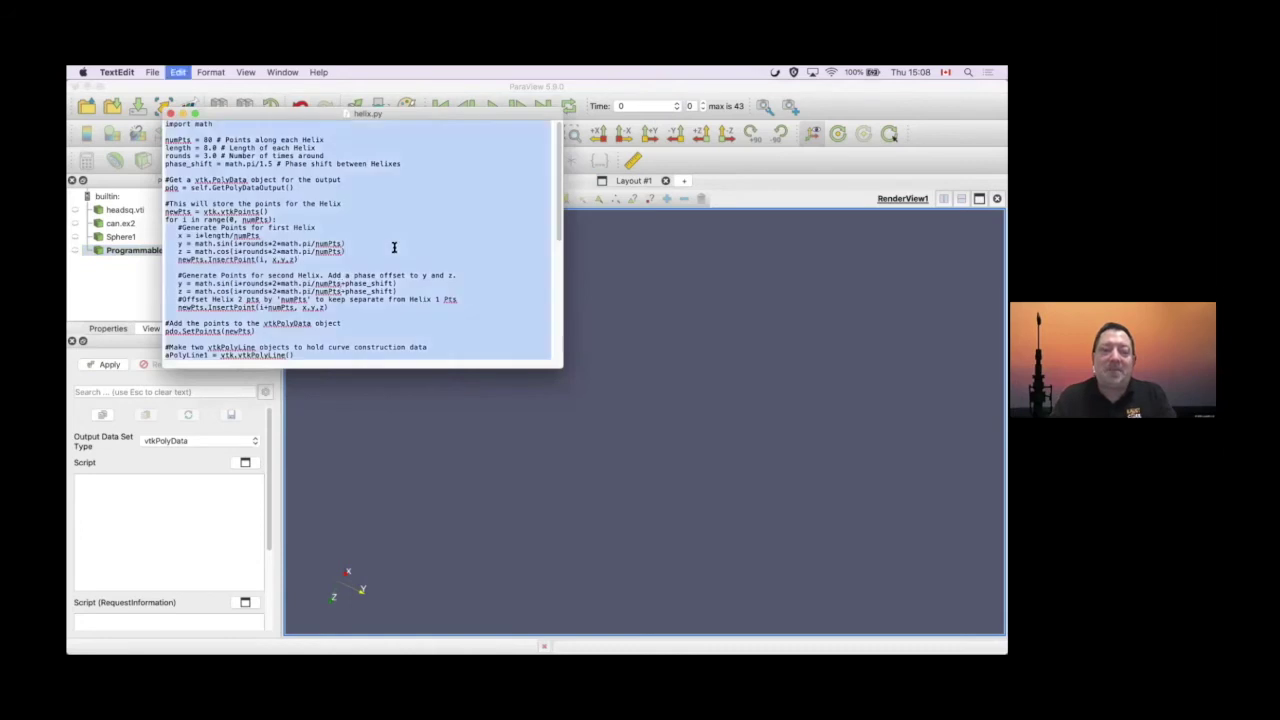
Return to ParaView and paste the copied helix code into the Programmable Source's Script using its separate editor window
click(150, 521)
click(245, 462)
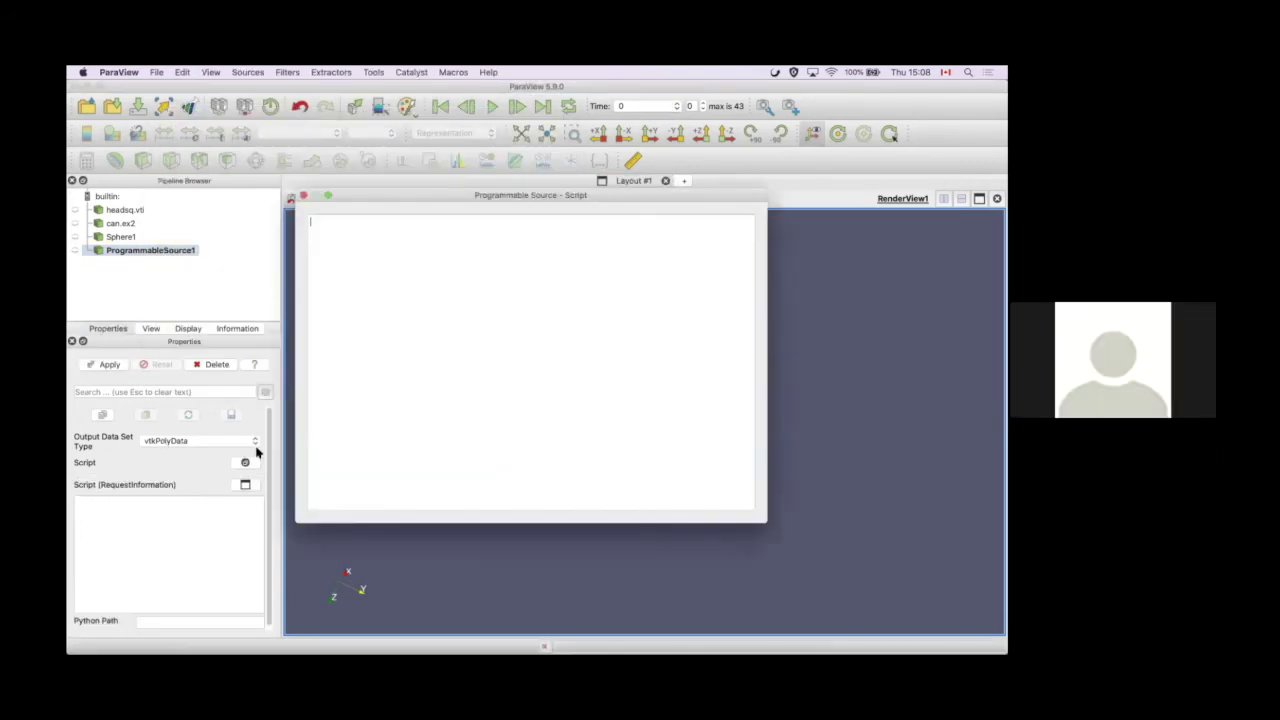
key(super+v)
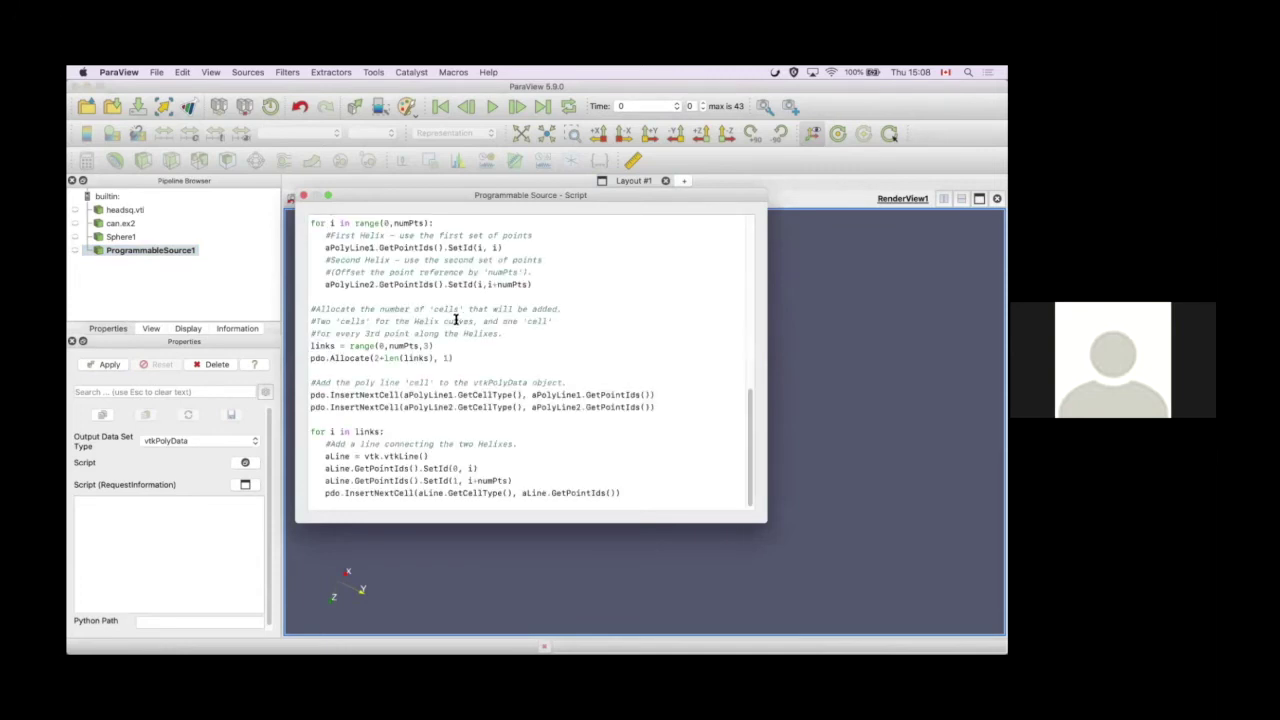
Enlarge the script editor window and examine the parameters, point generation and polyline code of the helix script
scroll(666, 443, up, 10)
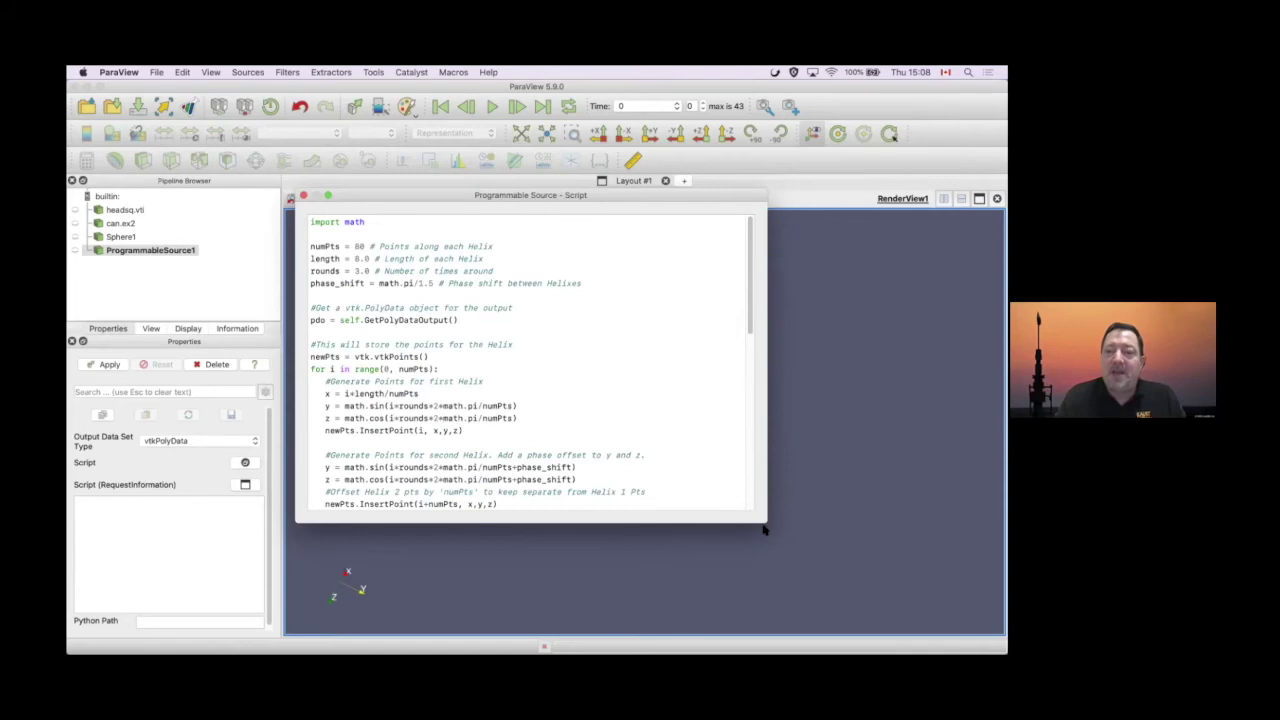
drag(763, 528, 838, 592)
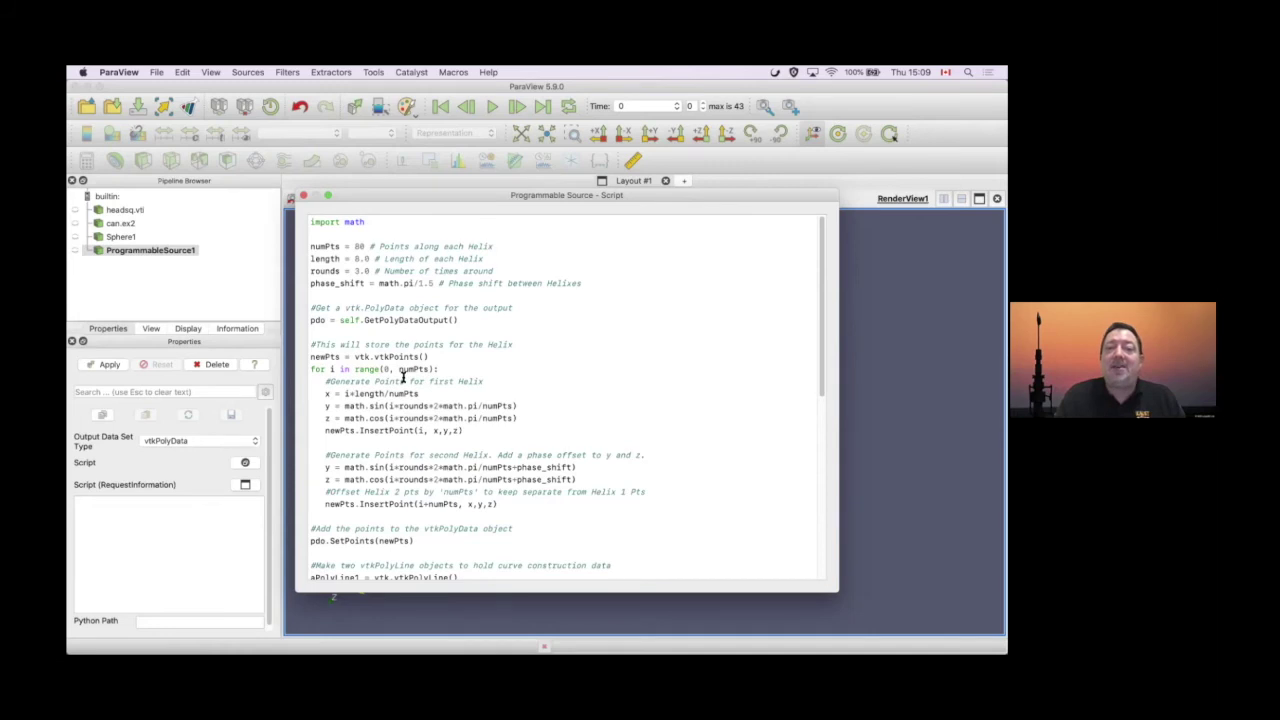
scroll(403, 376, down, 1)
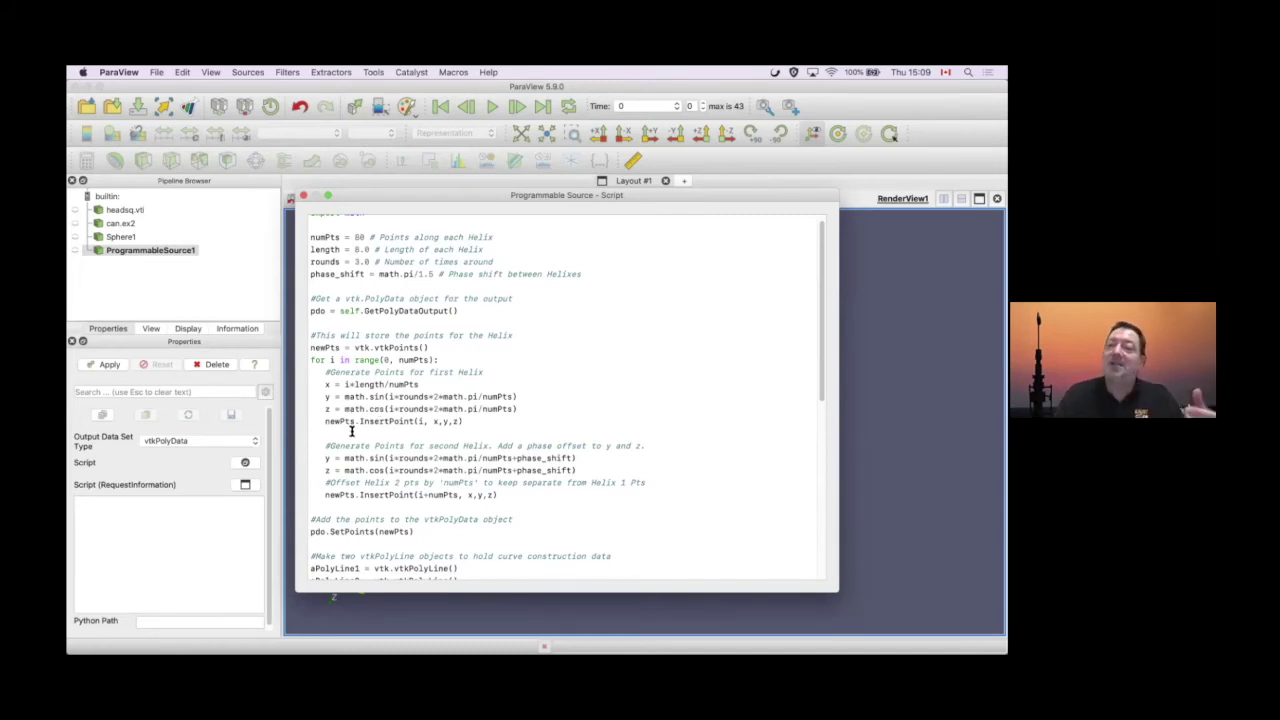
scroll(444, 402, down, 3)
scroll(444, 402, down, 3)
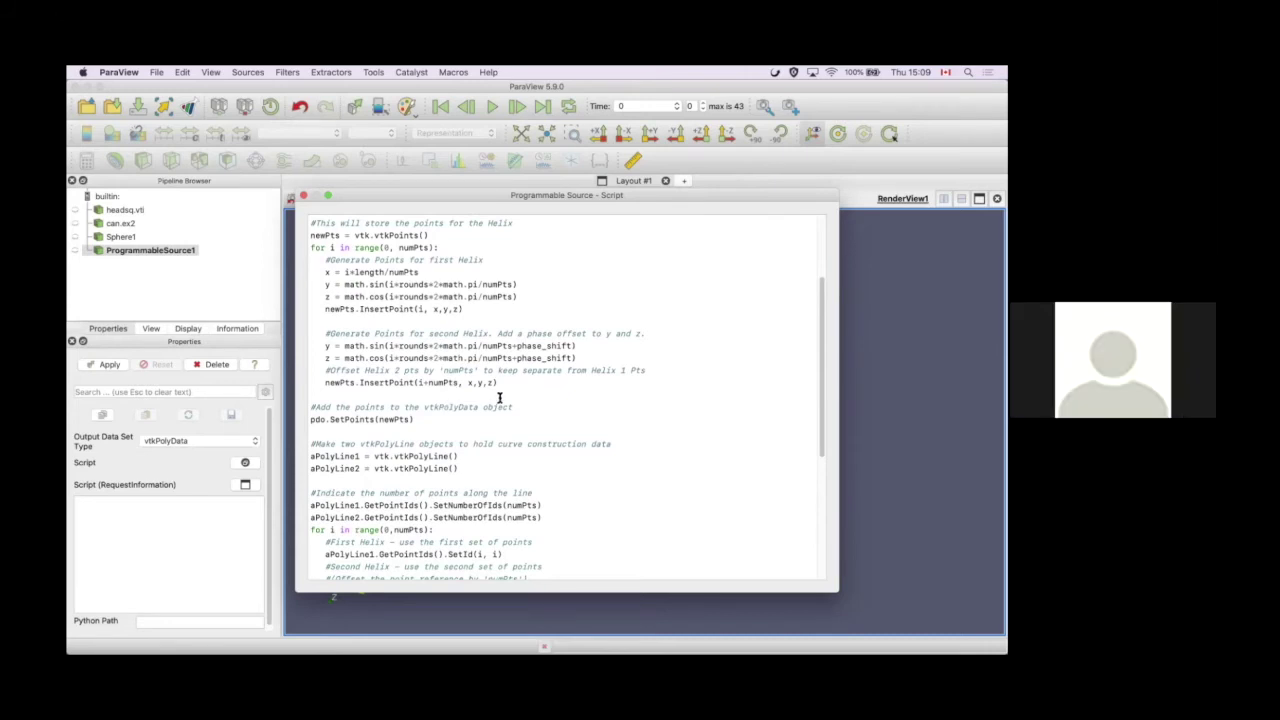
scroll(378, 436, up, 2)
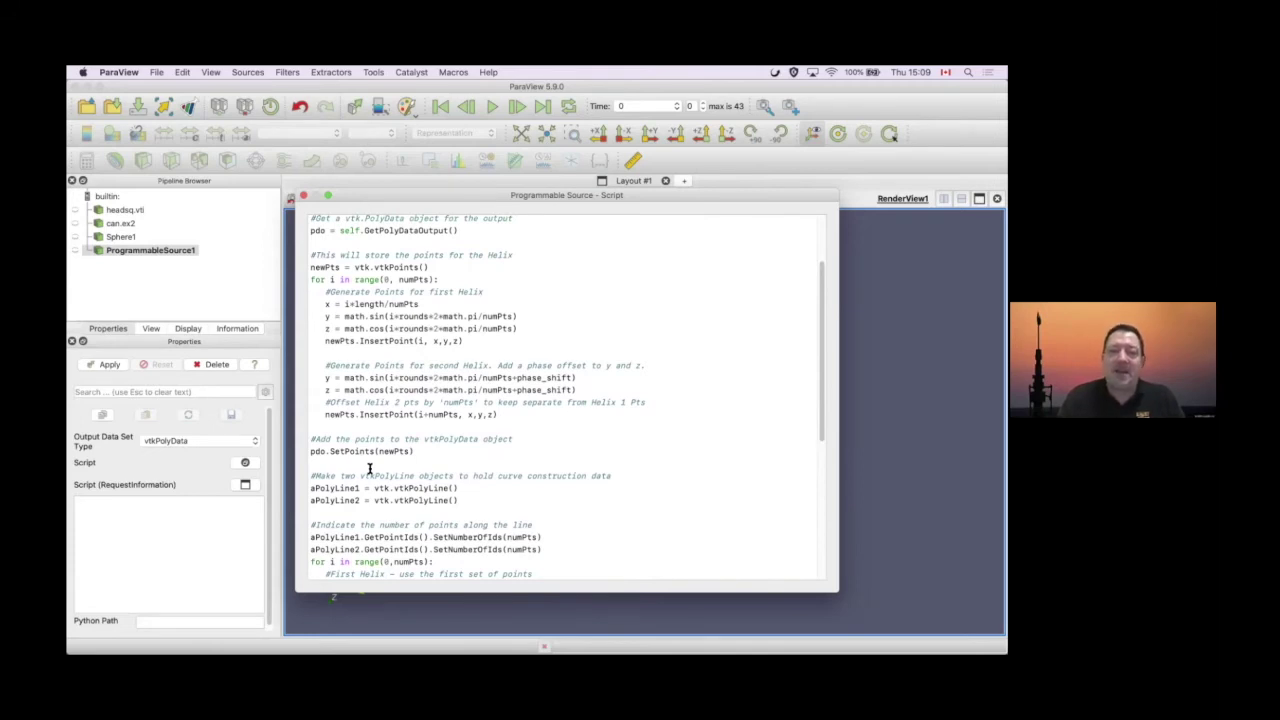
Close the helix script's editor window and apply the Programmable Source to generate the double helix
scroll(415, 444, down, 3)
scroll(415, 444, down, 10)
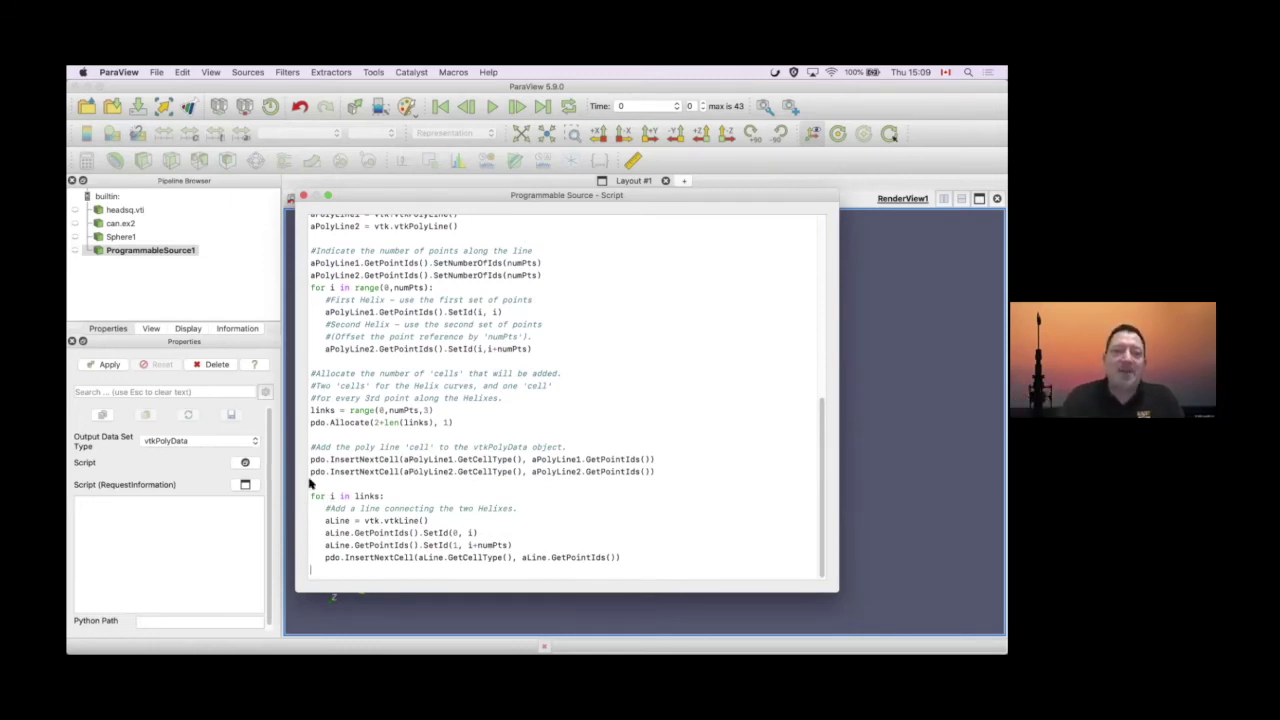
click(302, 196)
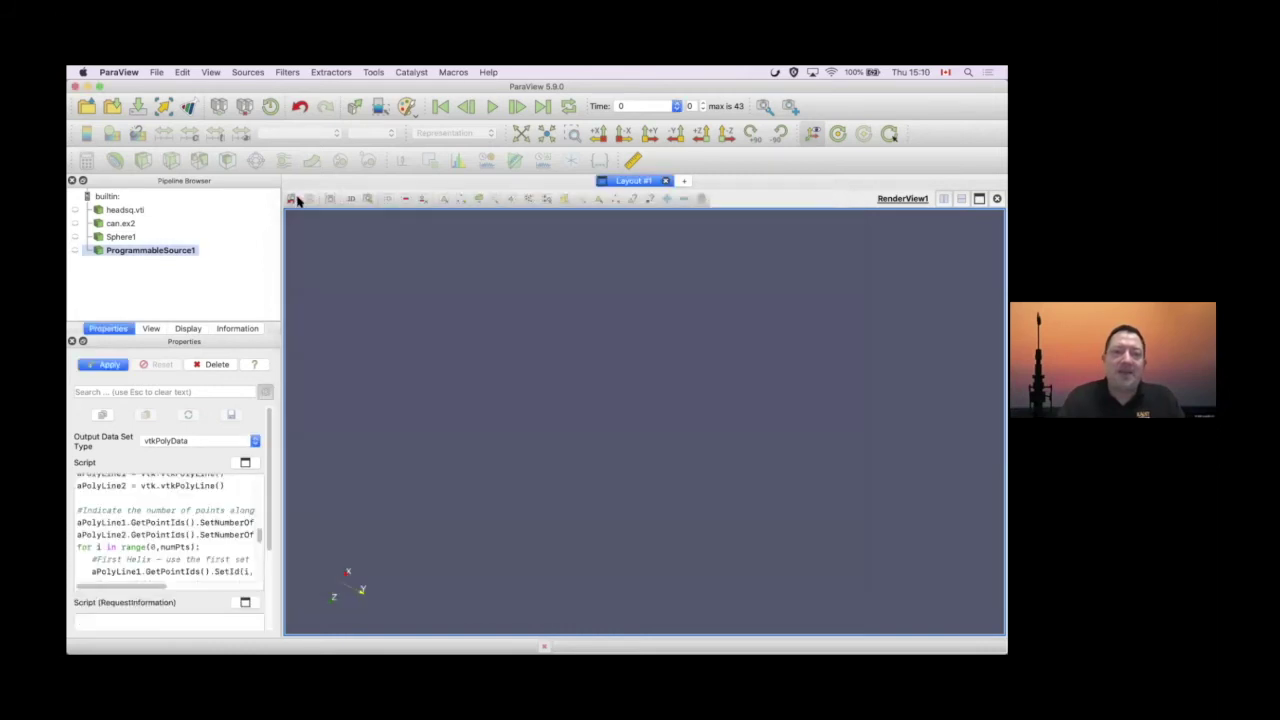
click(110, 366)
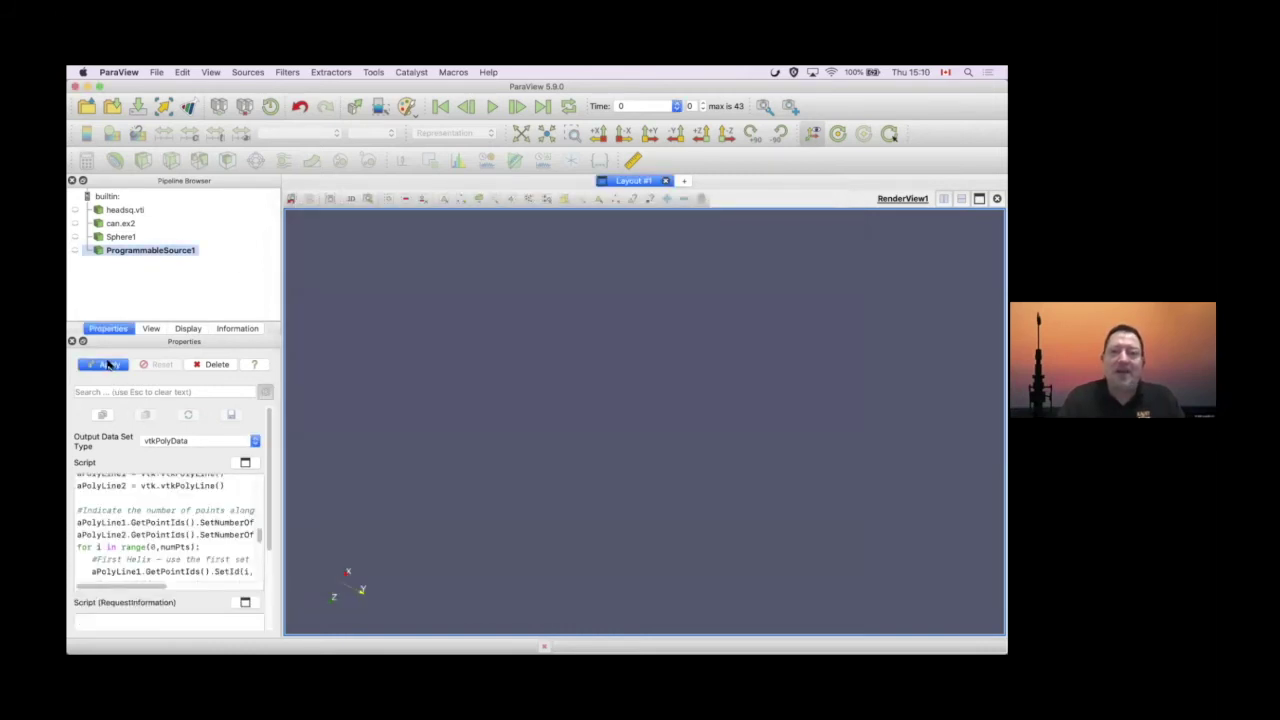
drag(597, 463, 564, 456)
drag(559, 464, 540, 410)
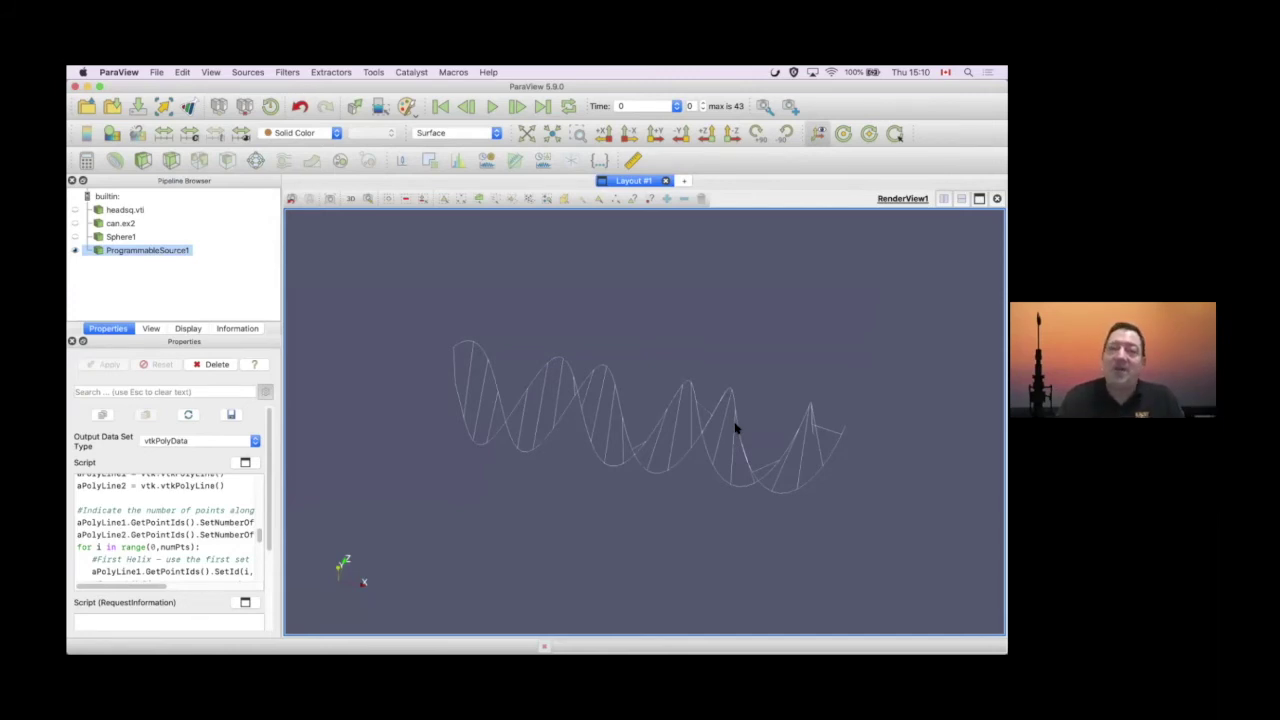
click(246, 72)
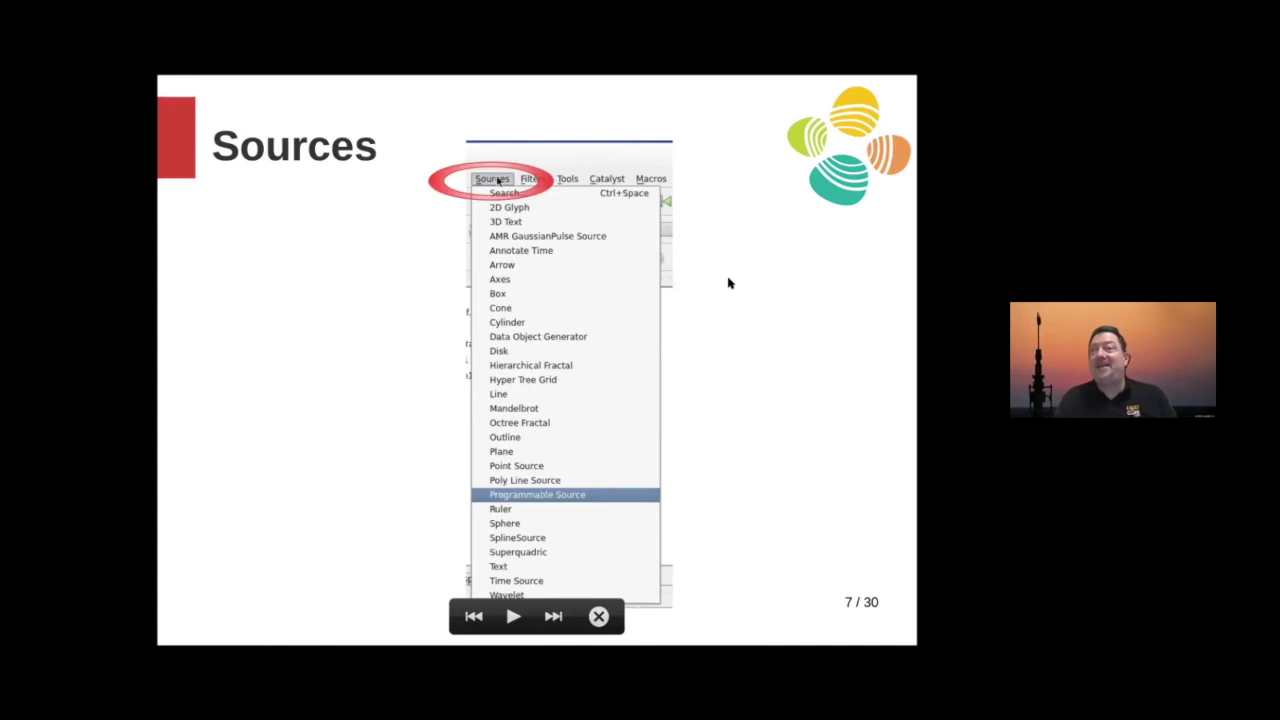
key(Right)
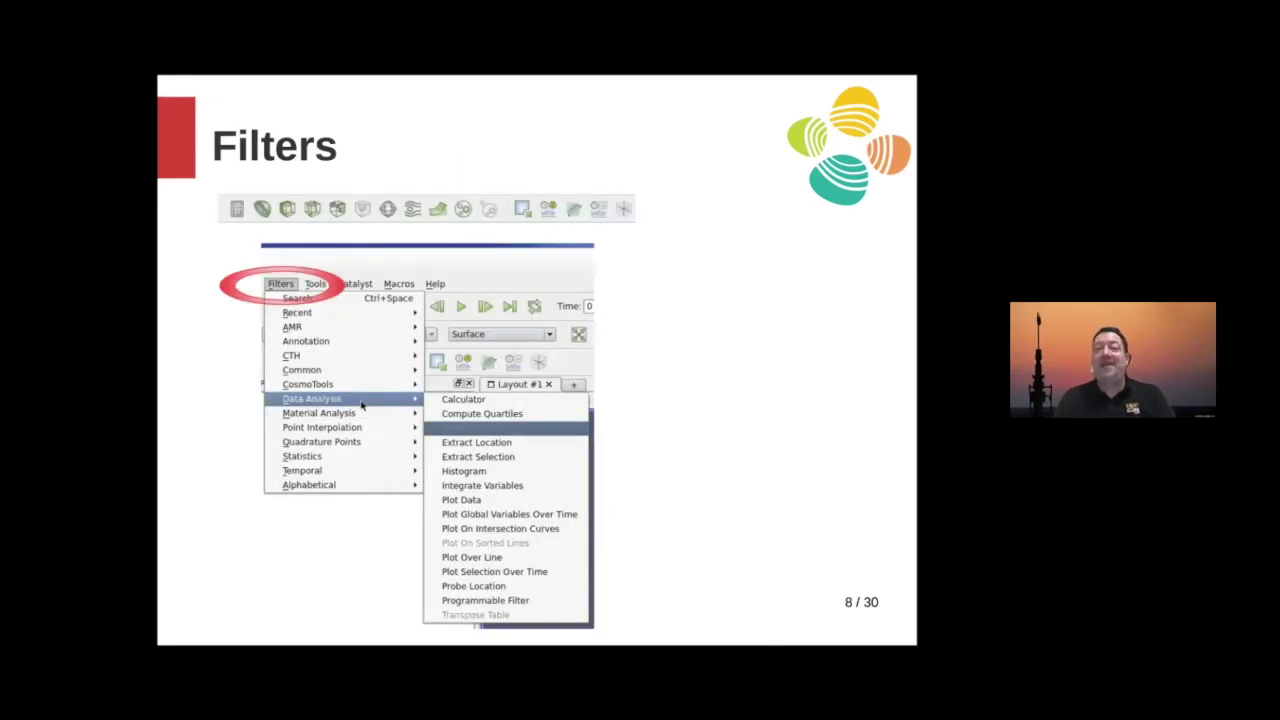
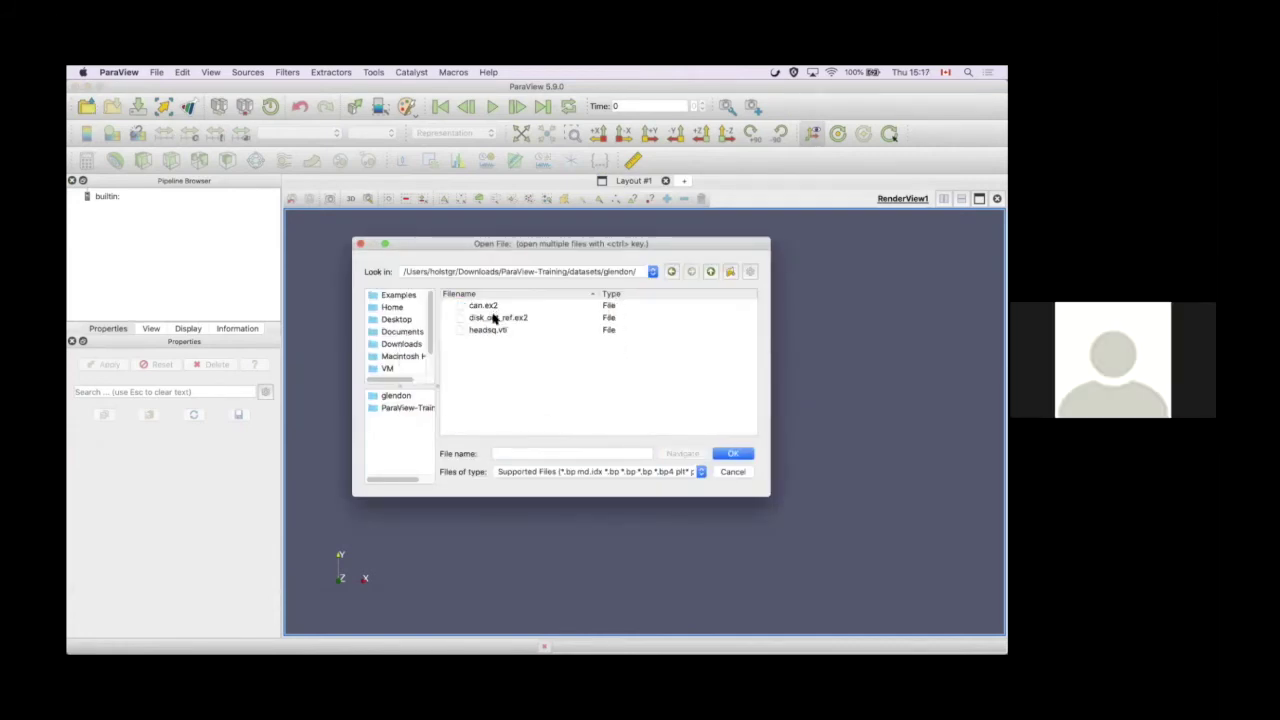
Open disk_out_ref.ex2 from the glendon datasets folder and load it with all variables enabled
double_click(495, 318)
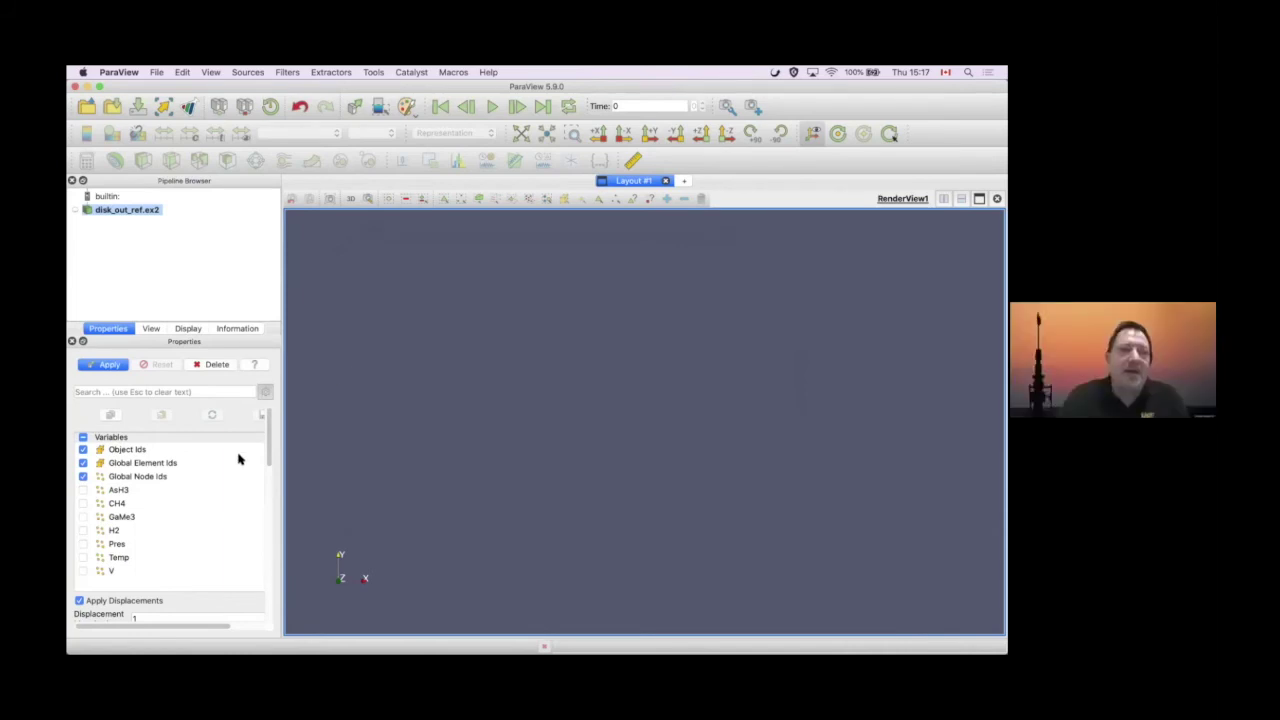
click(83, 490)
click(83, 503)
click(83, 437)
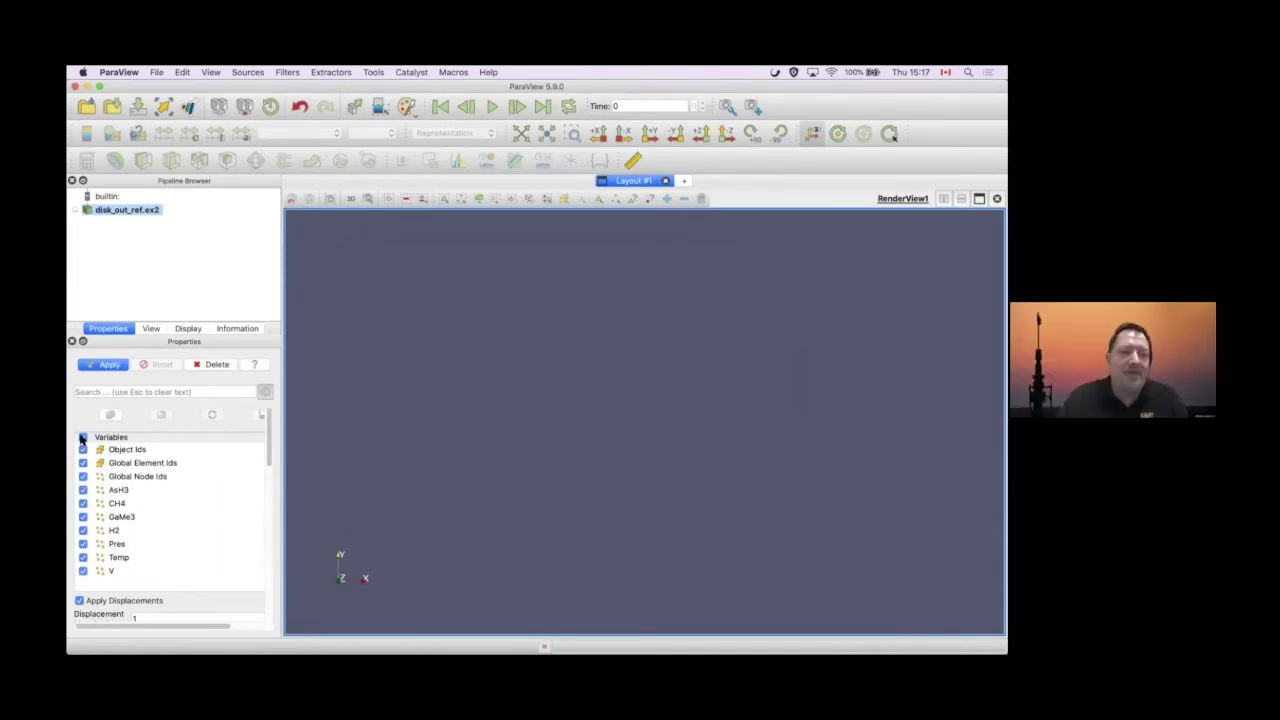
click(100, 365)
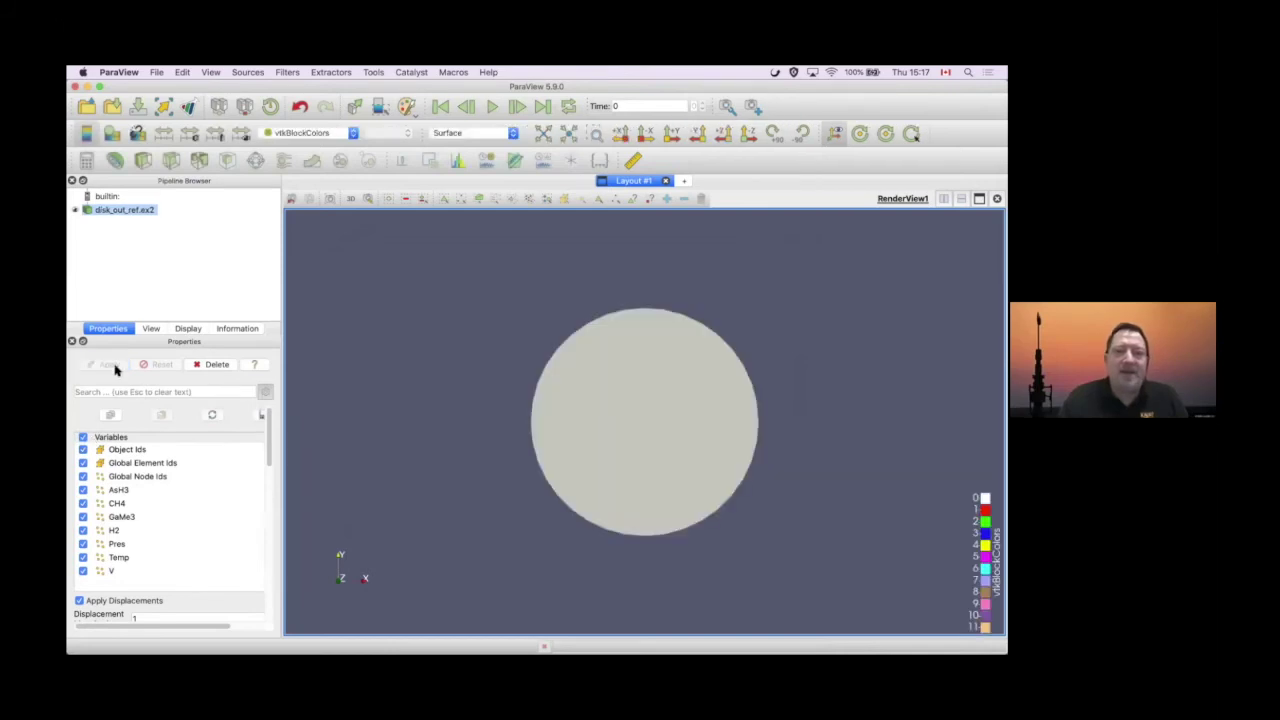
drag(649, 394, 738, 491)
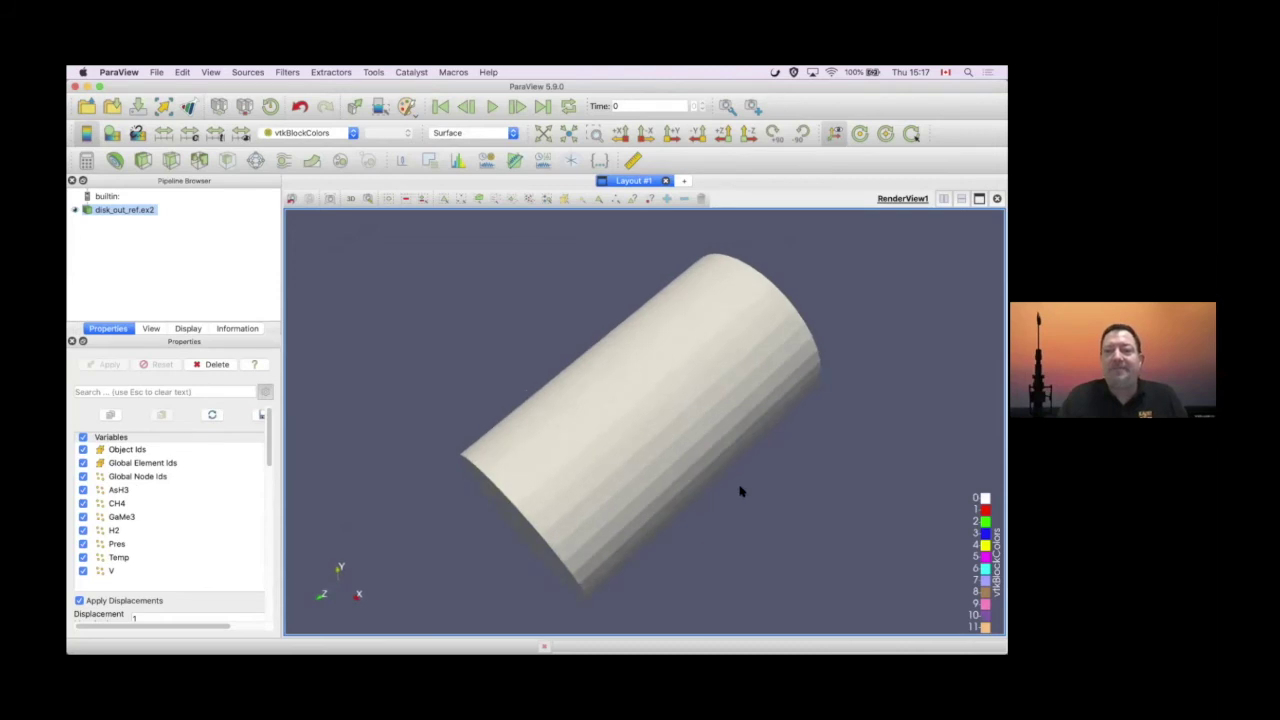
drag(538, 459, 569, 541)
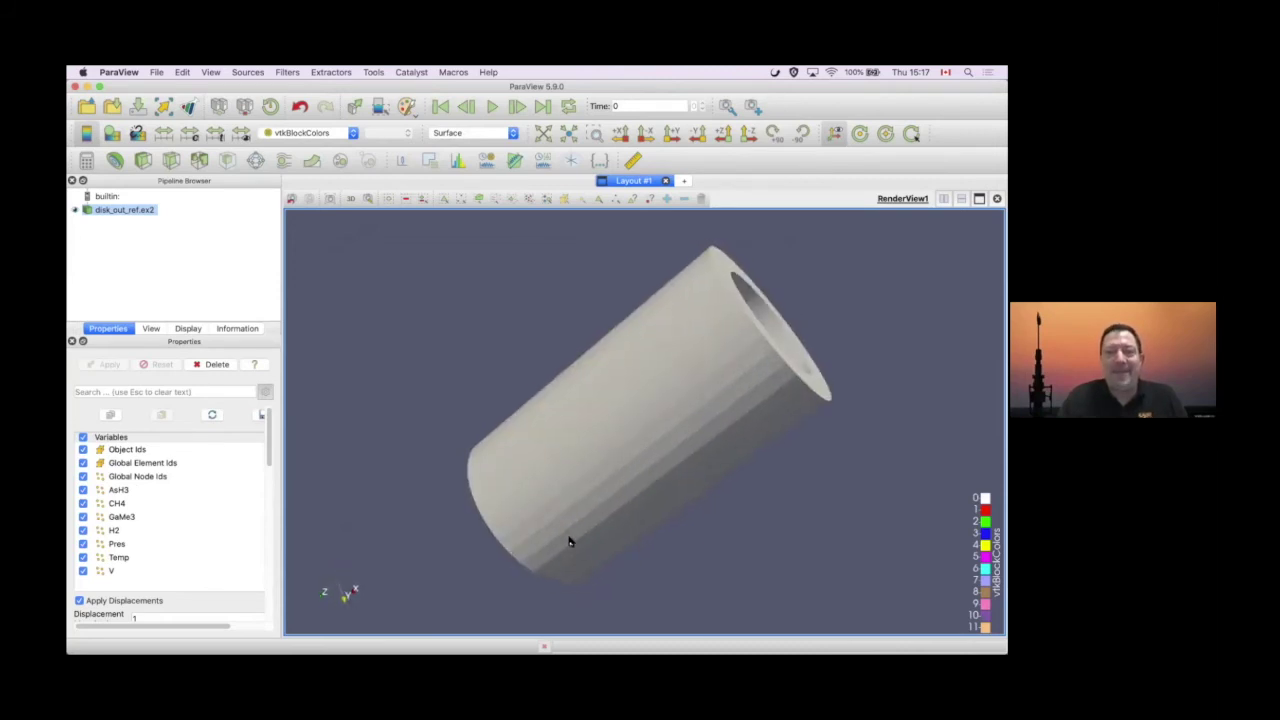
drag(713, 414, 306, 123)
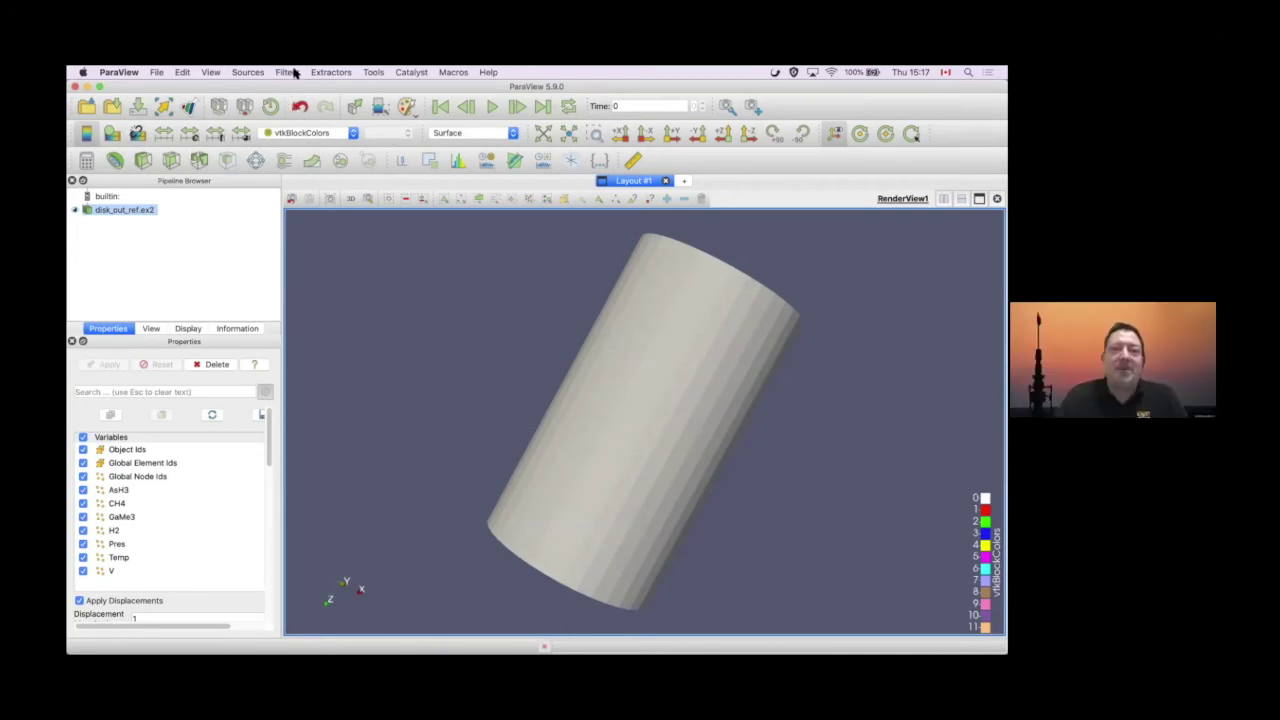
Examine the complete alphabetical list of filters available for disk_out_ref.ex2, without applying one
click(293, 72)
mouse_move(306, 130)
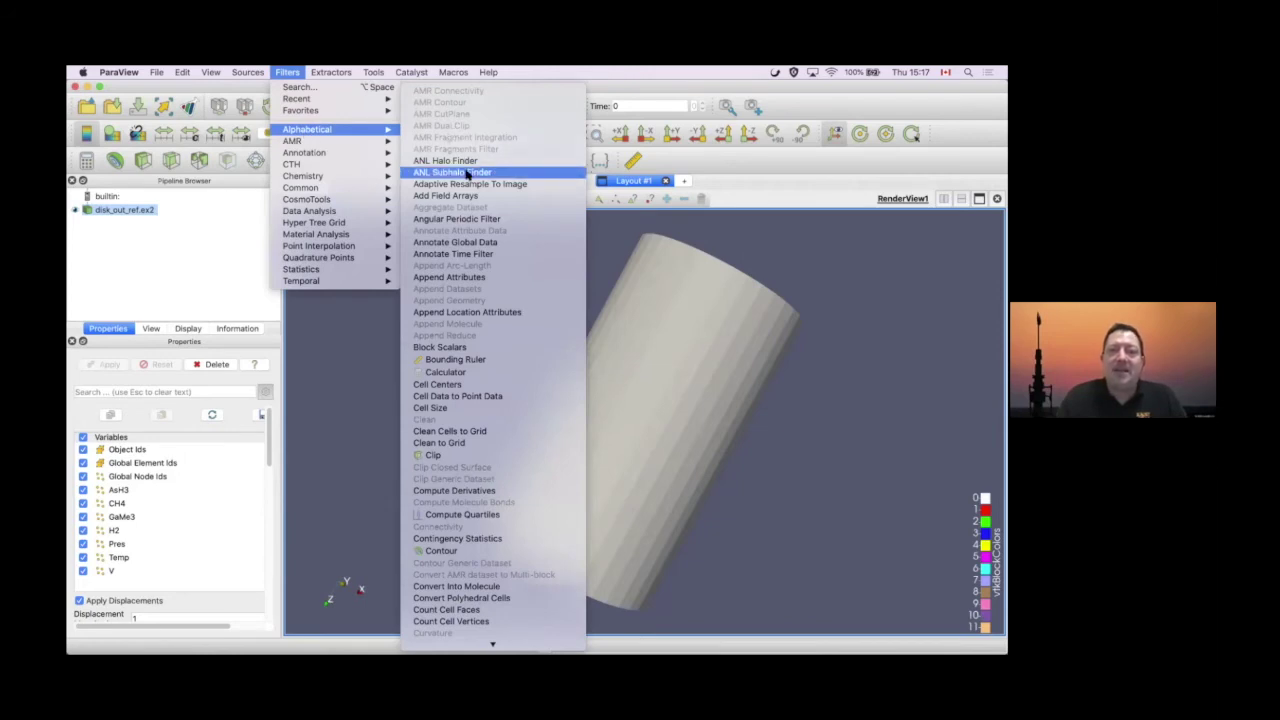
scroll(466, 174, down, 4)
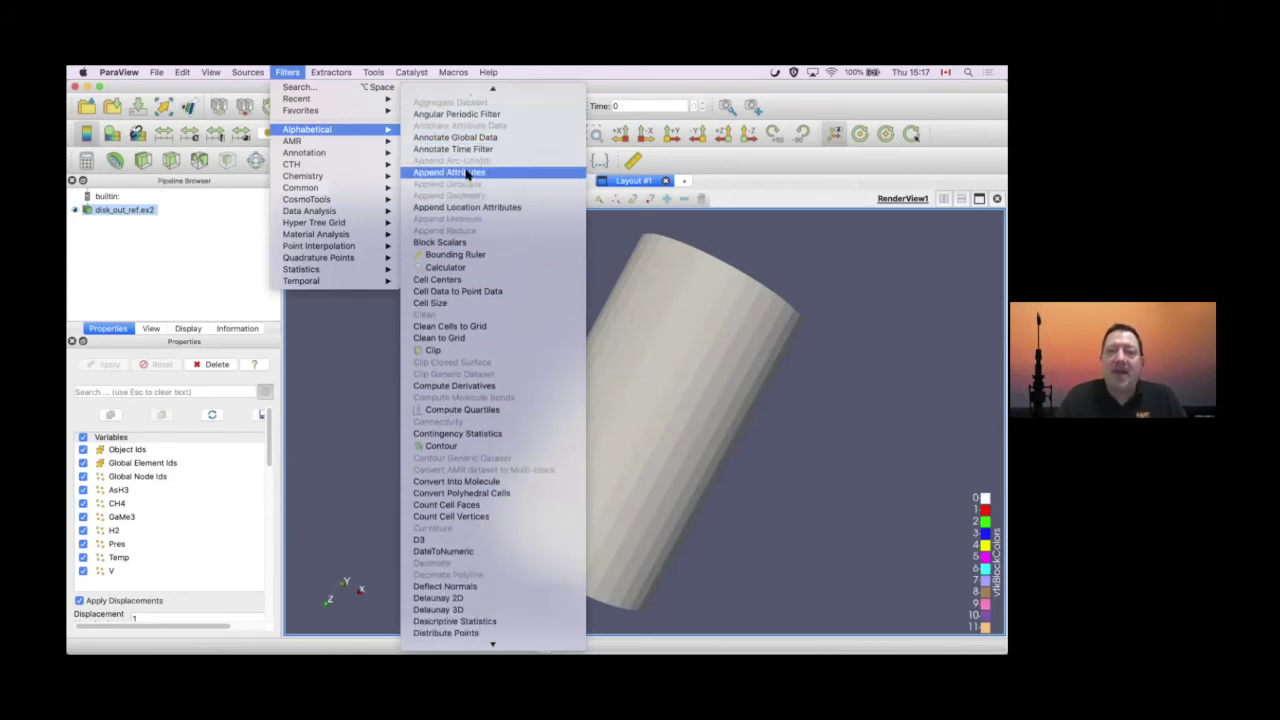
scroll(466, 174, down, 5)
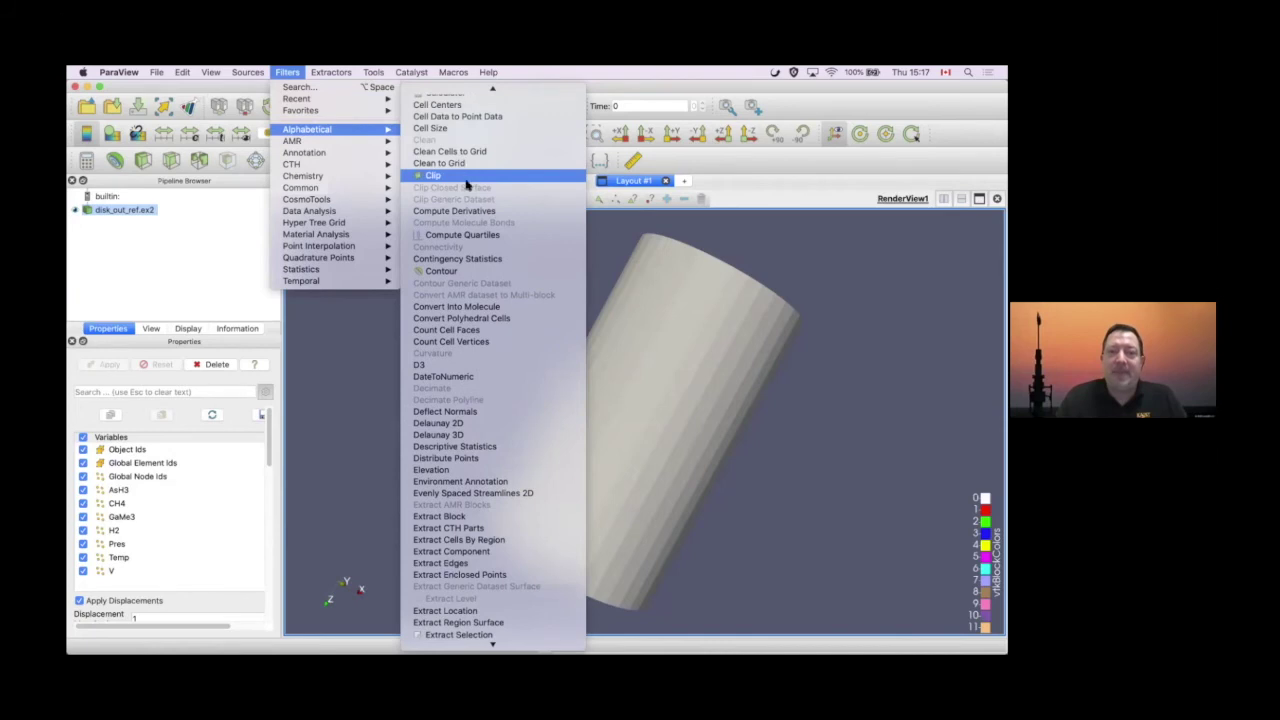
scroll(480, 258, down, 2)
scroll(480, 260, down, 1)
scroll(480, 262, down, 3)
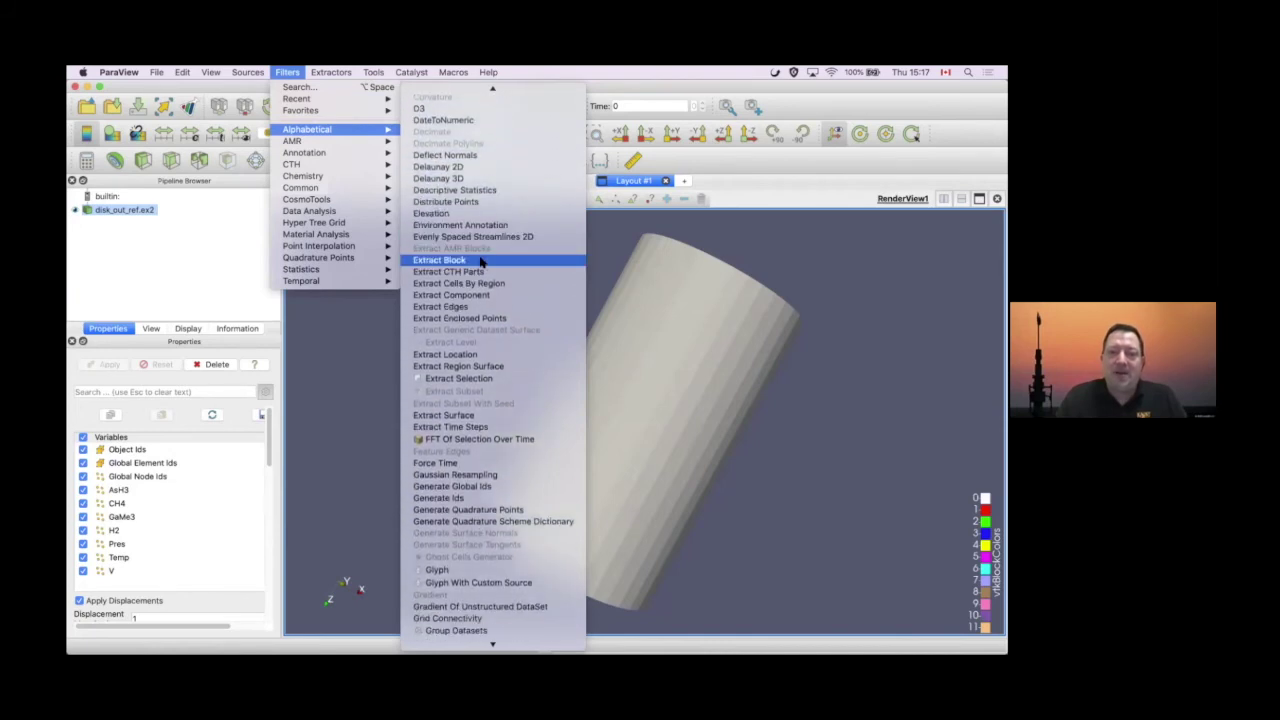
scroll(480, 260, down, 5)
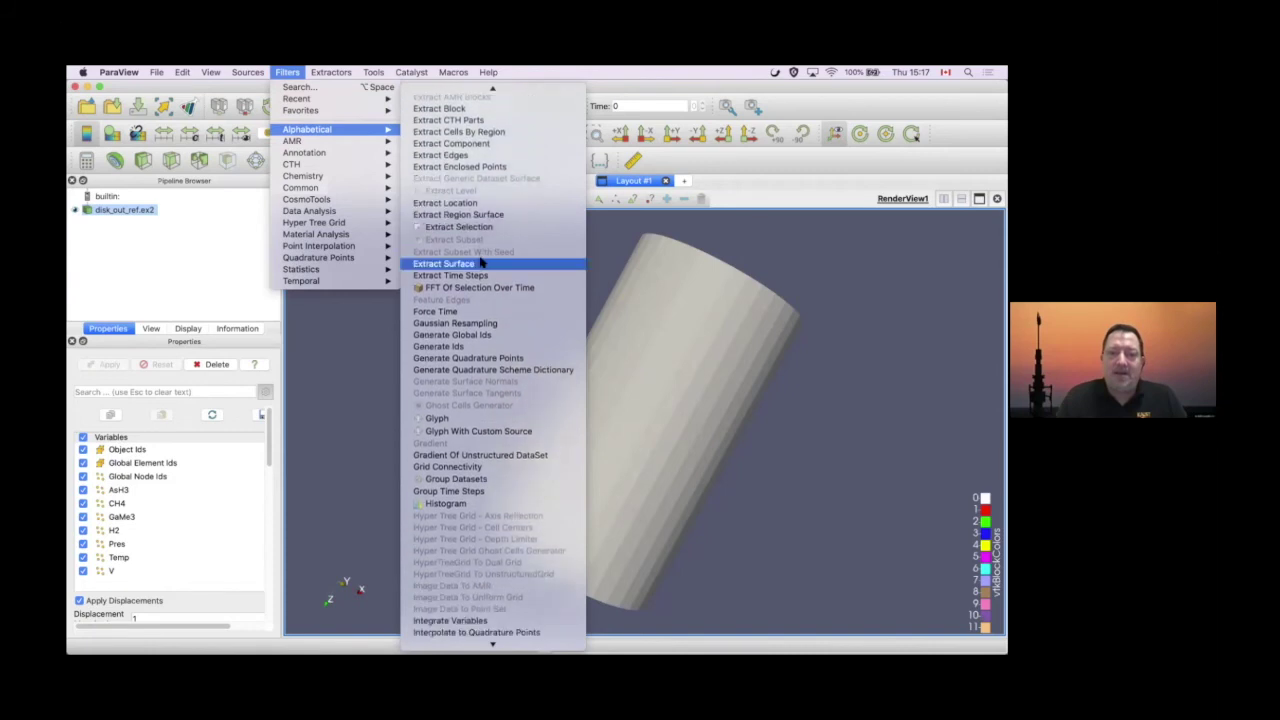
scroll(480, 262, down, 3)
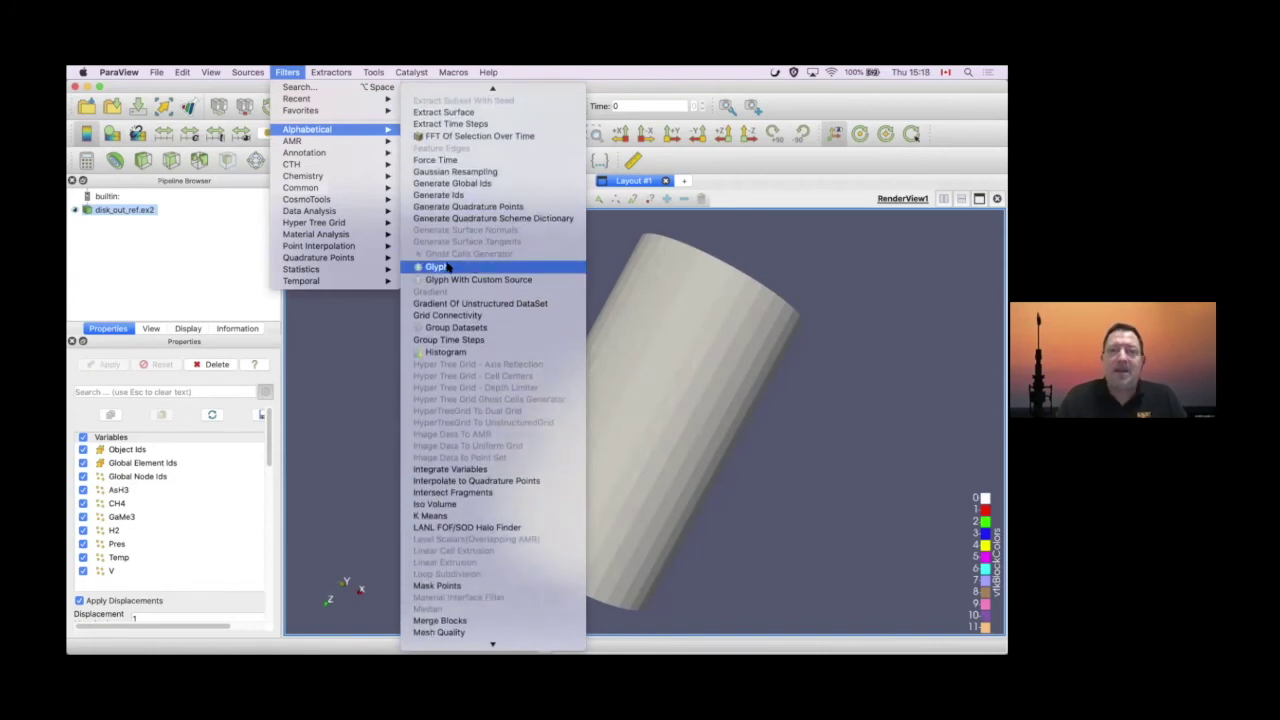
scroll(447, 300, down, 6)
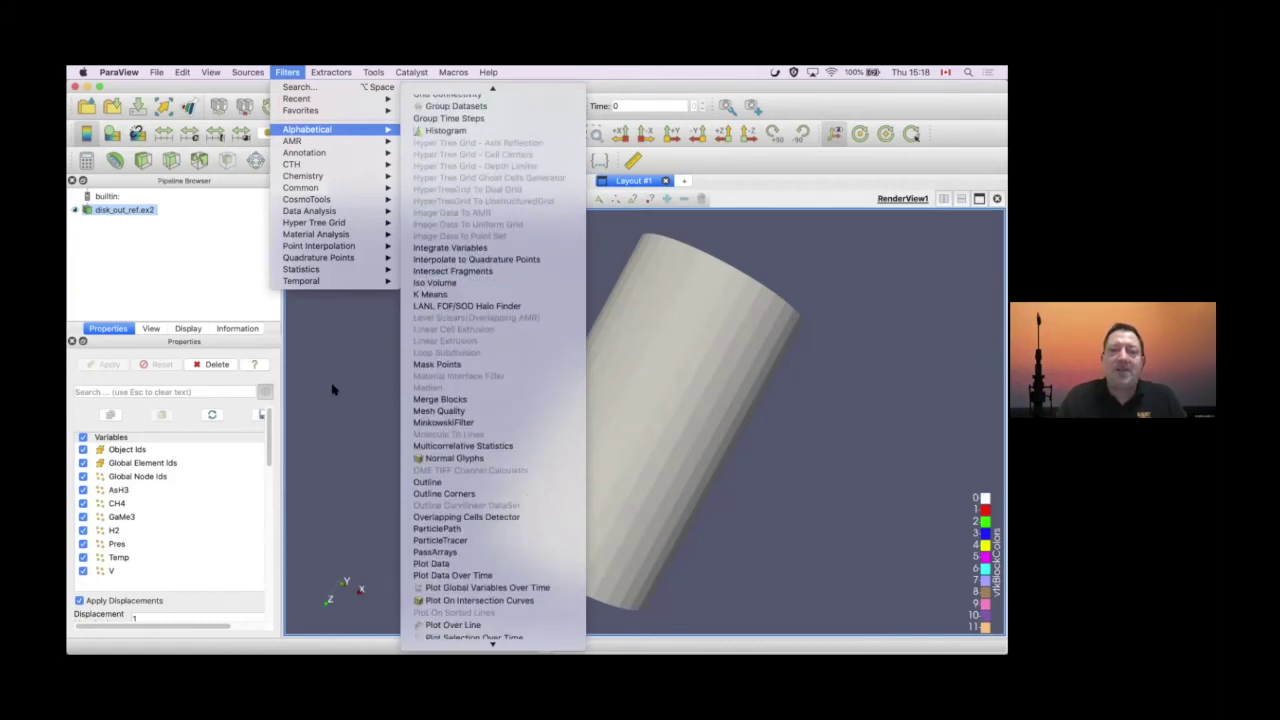
scroll(423, 371, down, 8)
scroll(423, 371, down, 15)
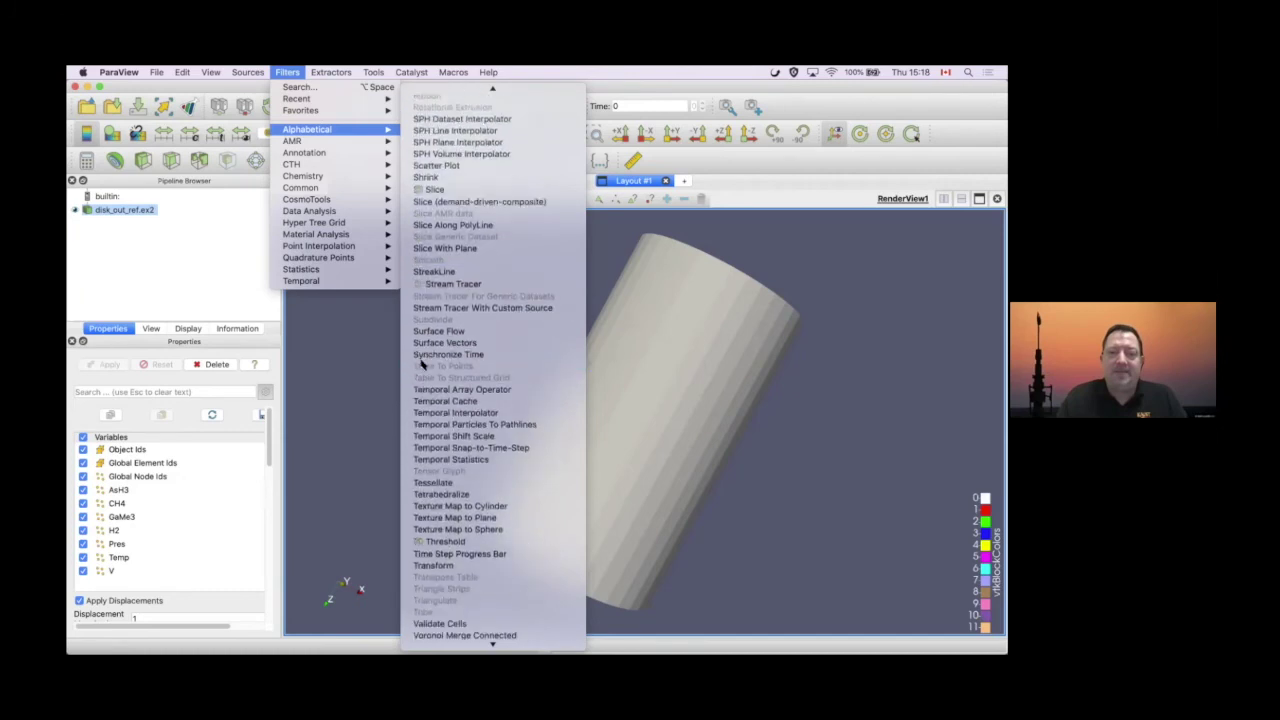
scroll(423, 365, down, 2)
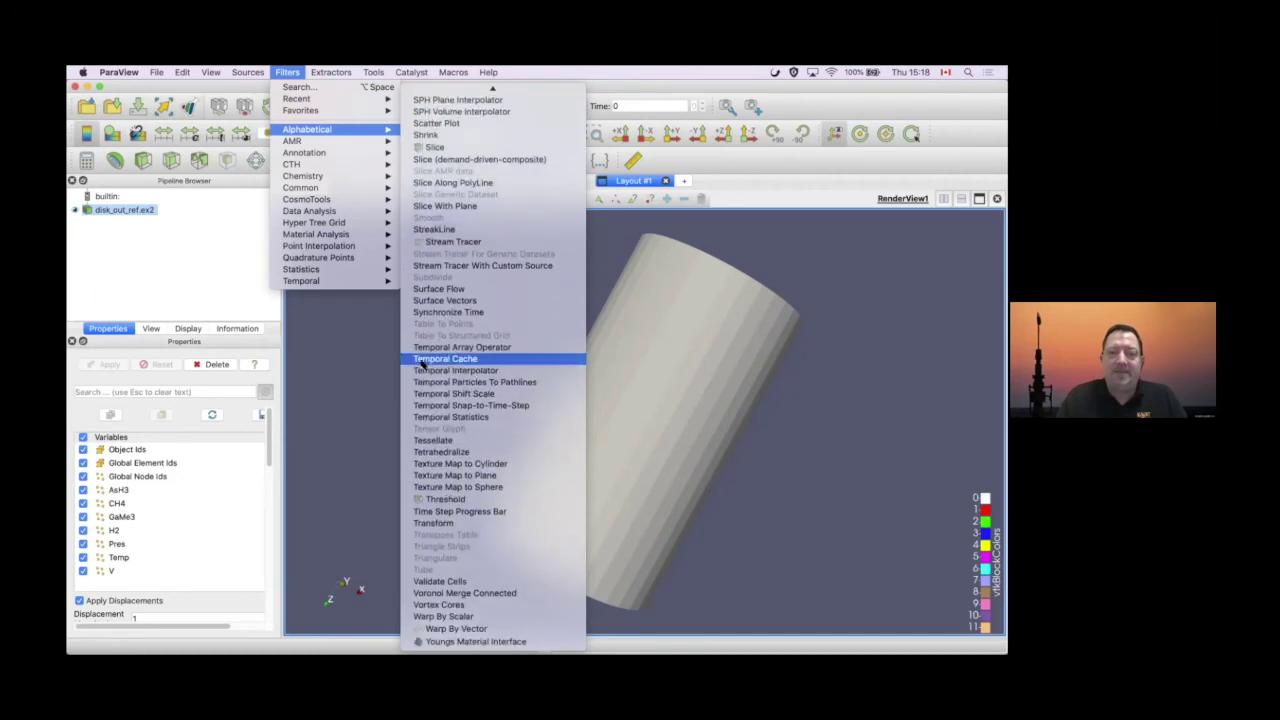
click(361, 403)
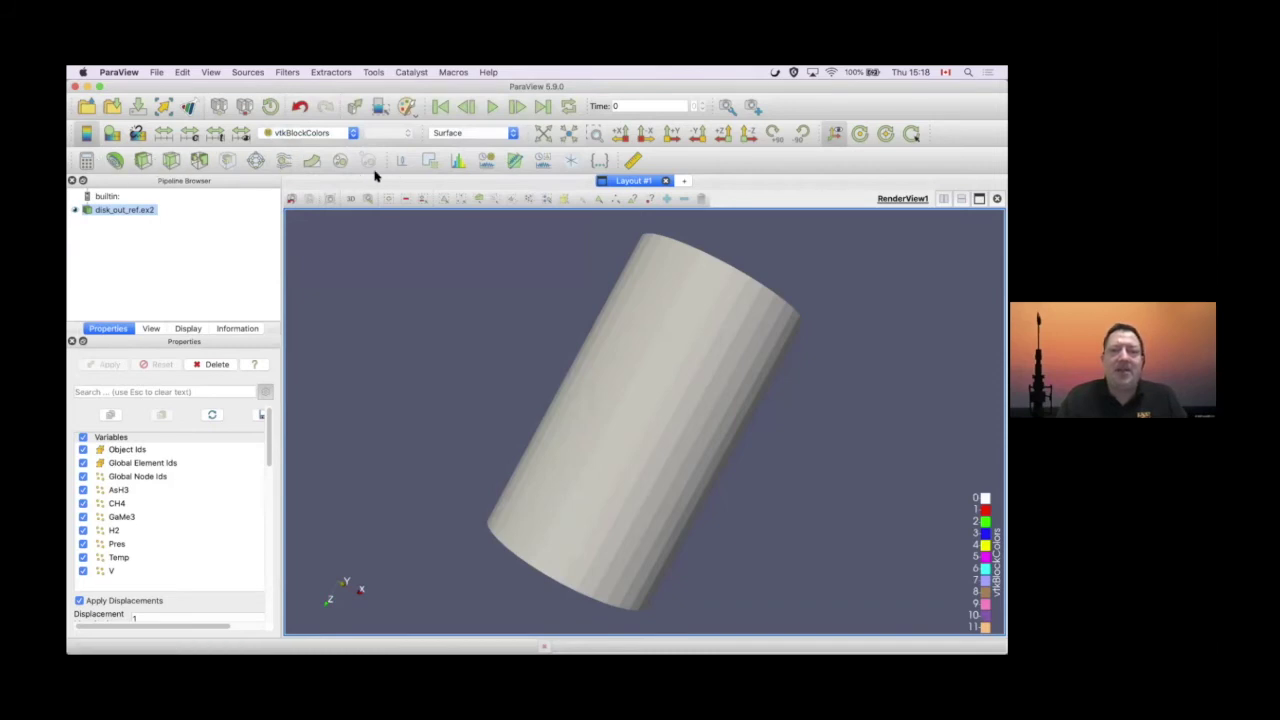
Clip disk_out_ref.ex2 with the default X-normal plane and colour the clipped half by V magnitude
click(143, 162)
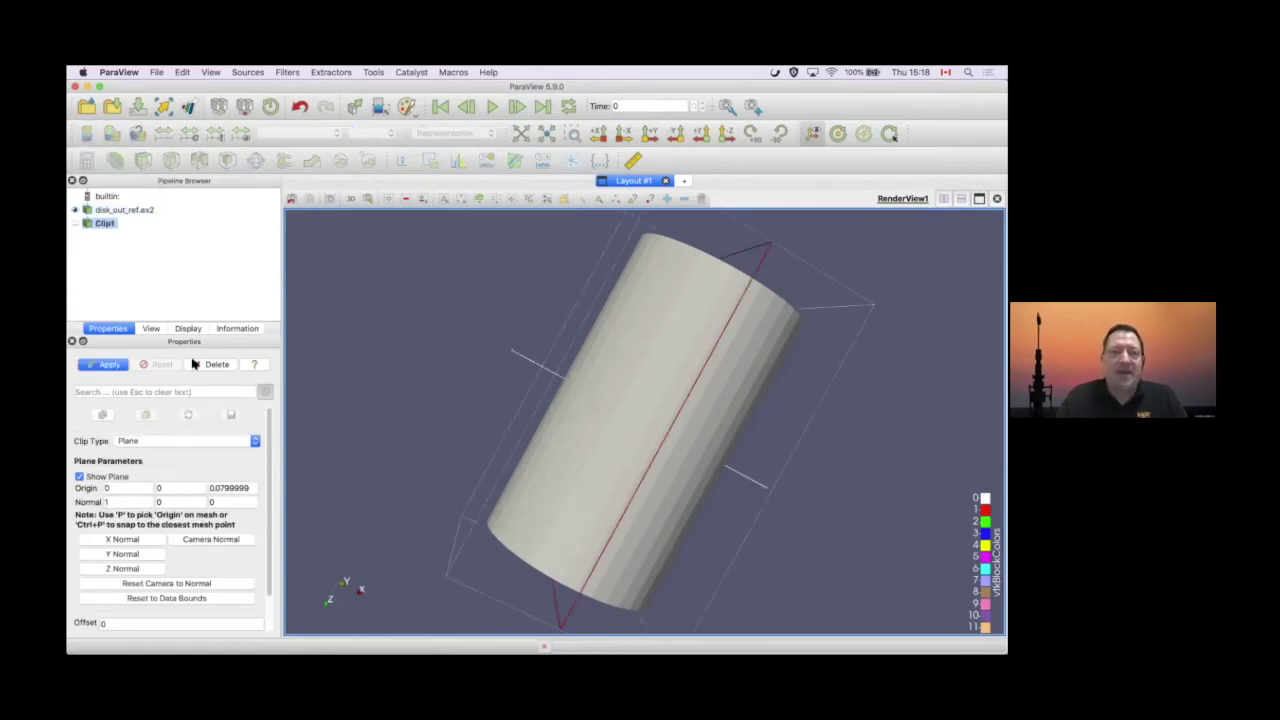
click(110, 365)
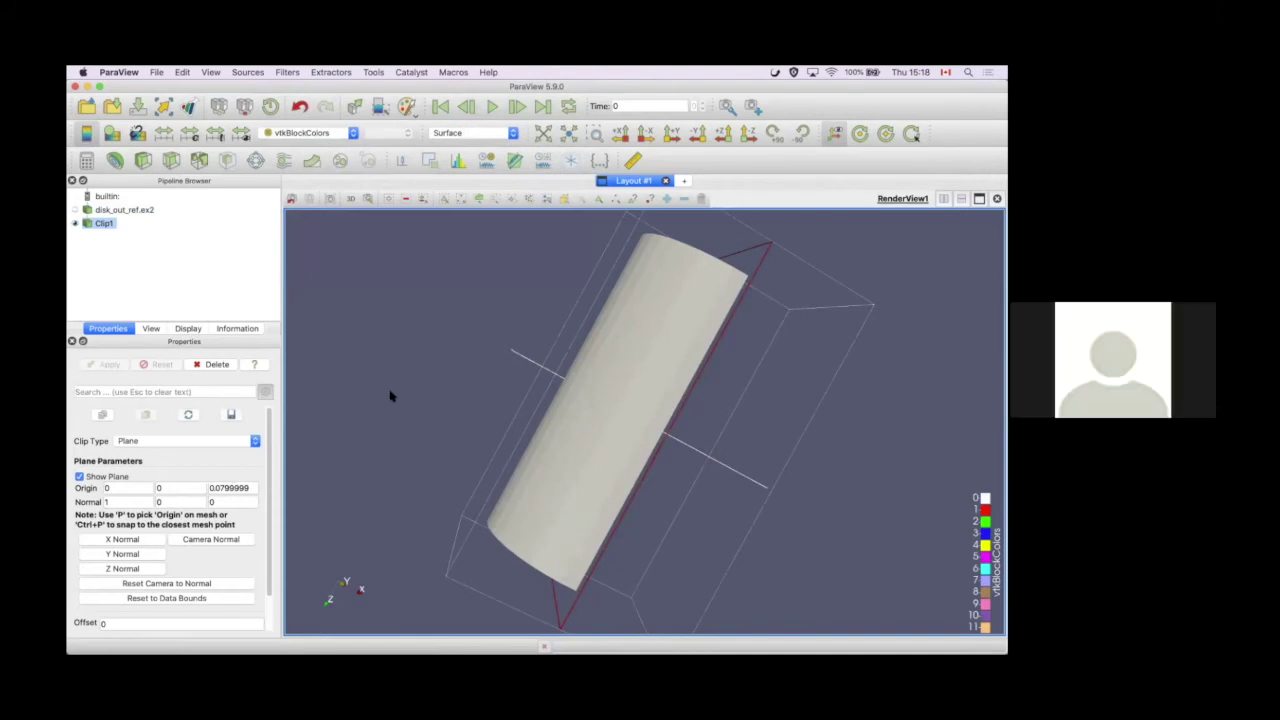
drag(390, 396, 183, 352)
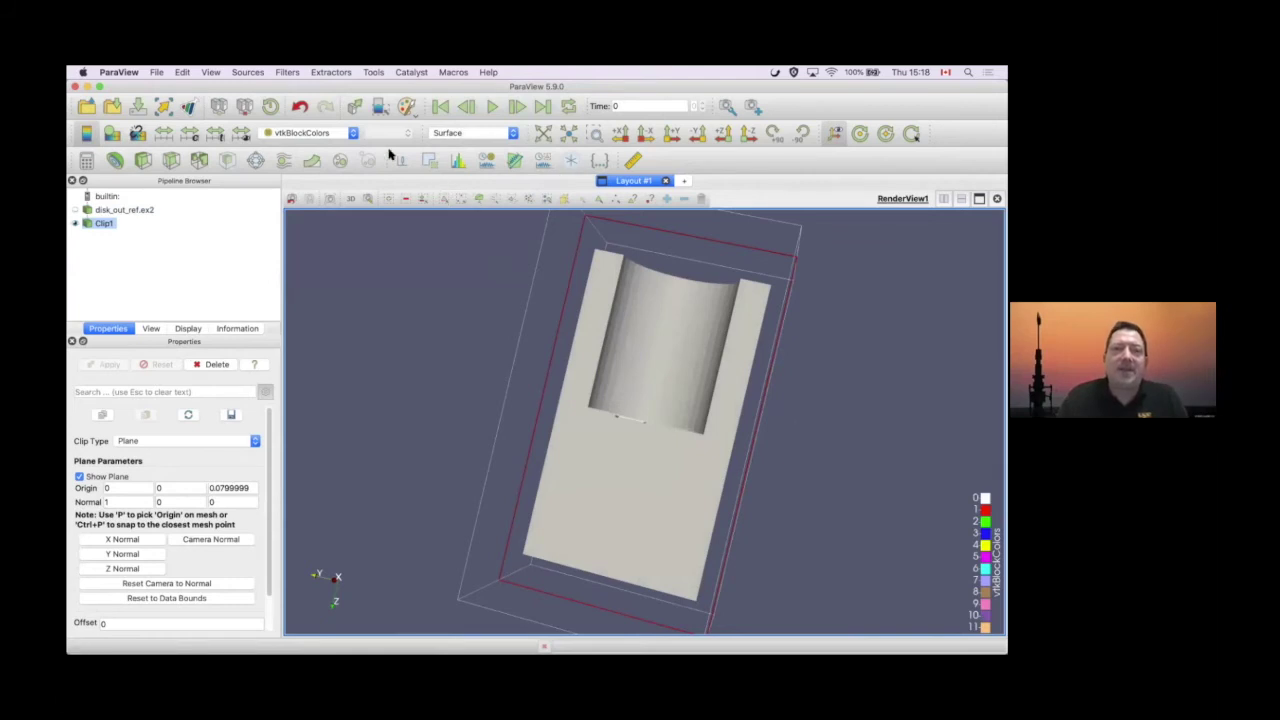
click(349, 137)
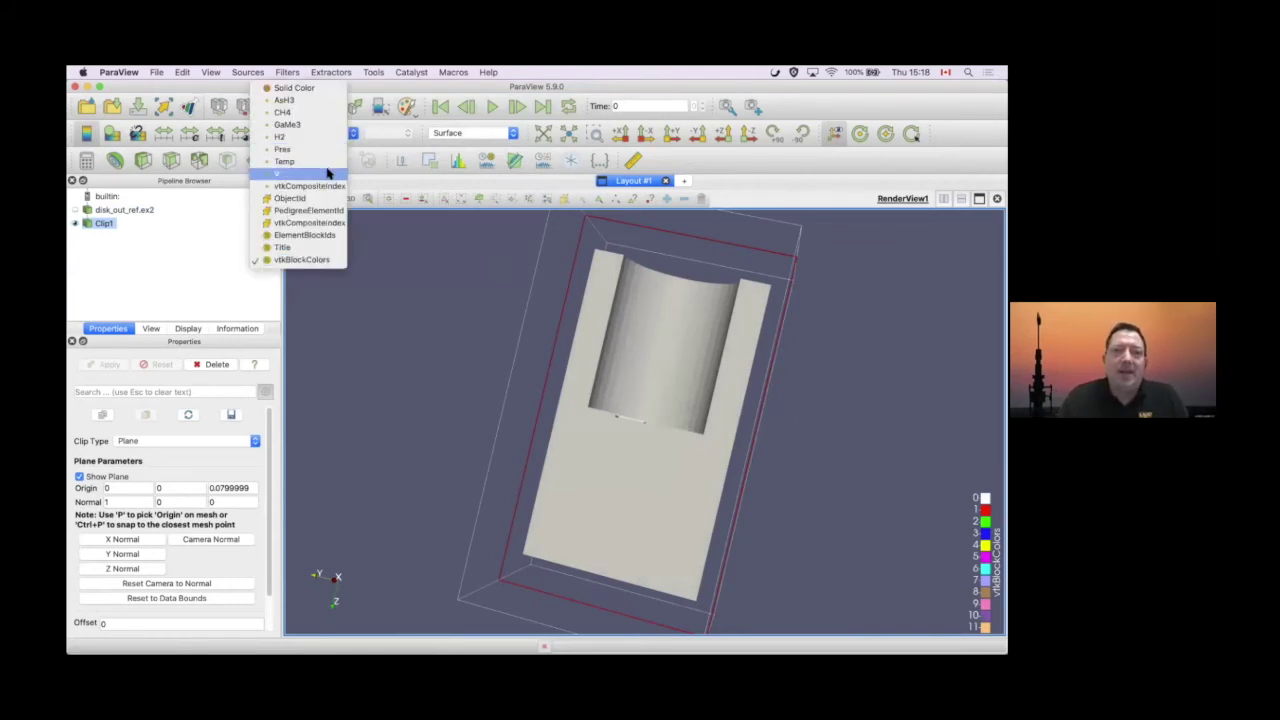
click(327, 173)
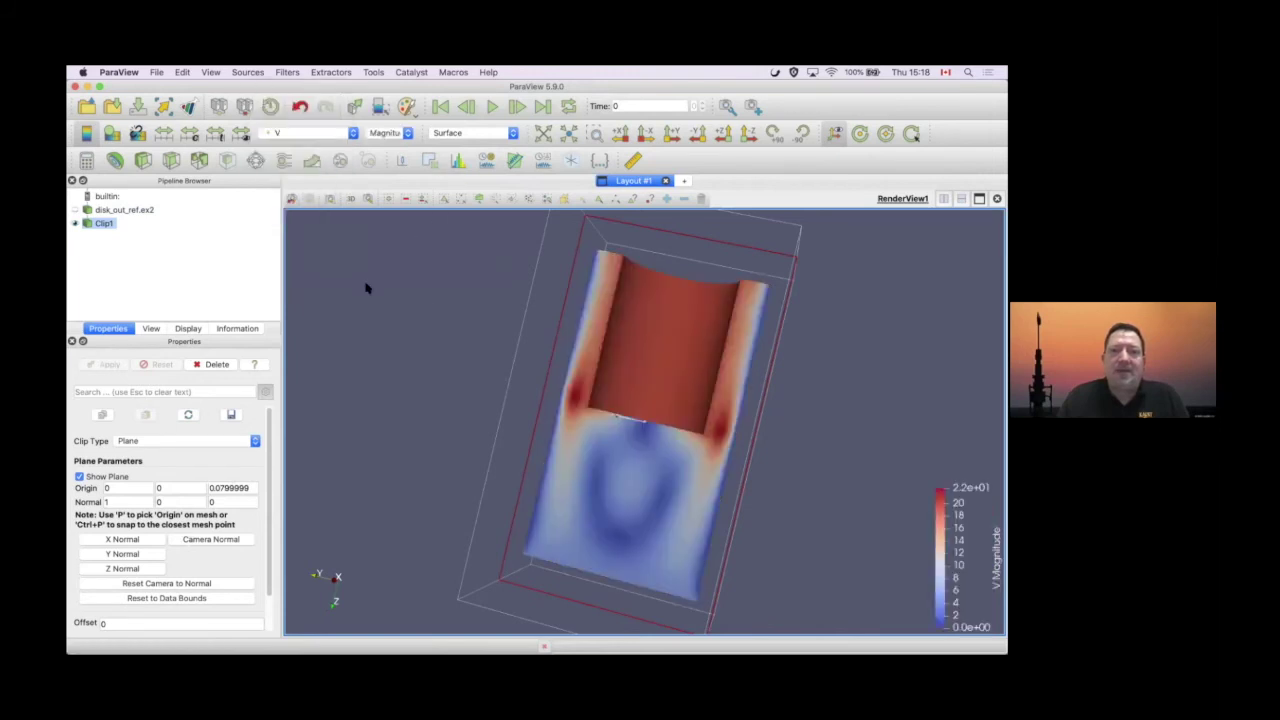
Select disk_out_ref.ex2 and search the filters for "gl", closing the search without adding a filter
click(115, 210)
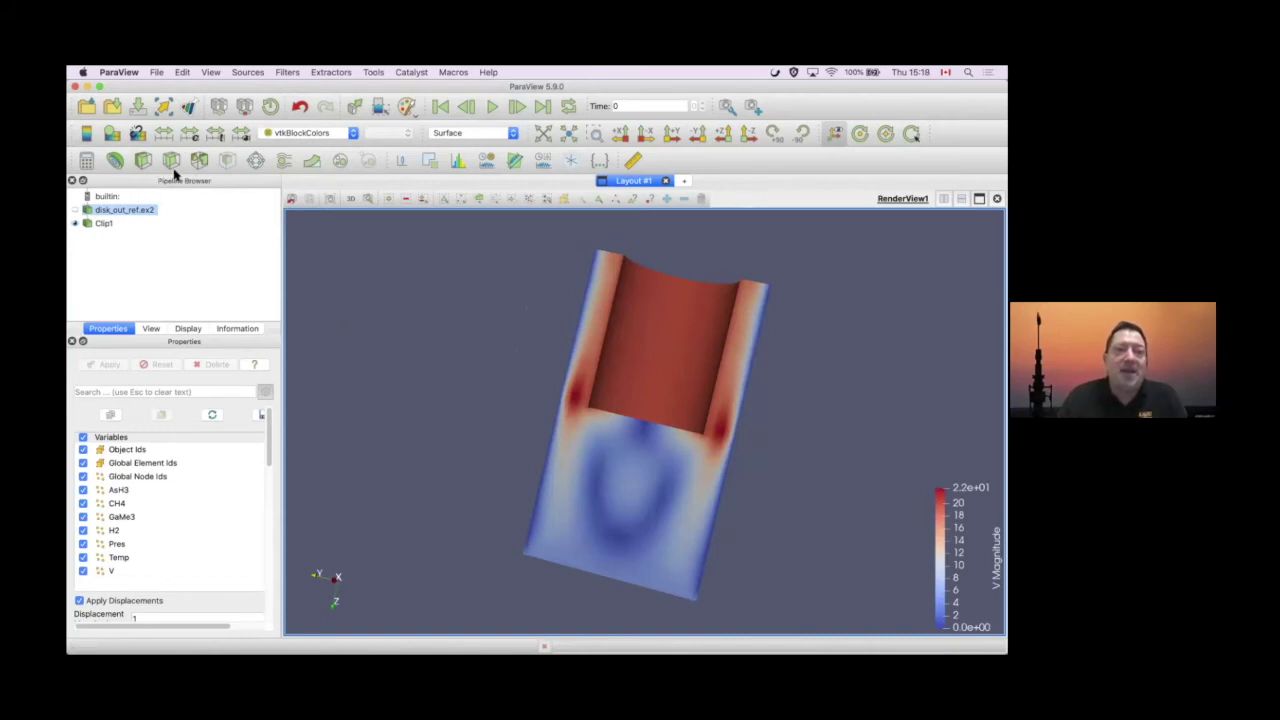
click(283, 72)
click(298, 87)
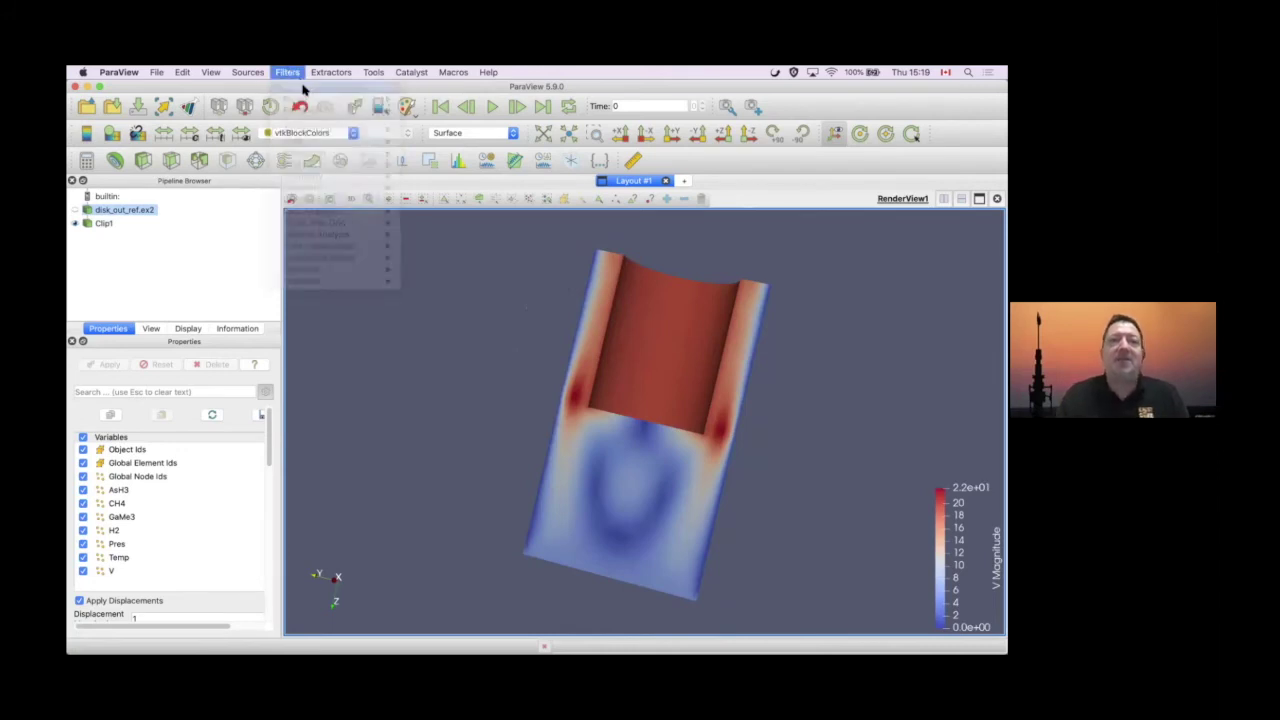
text(gl)
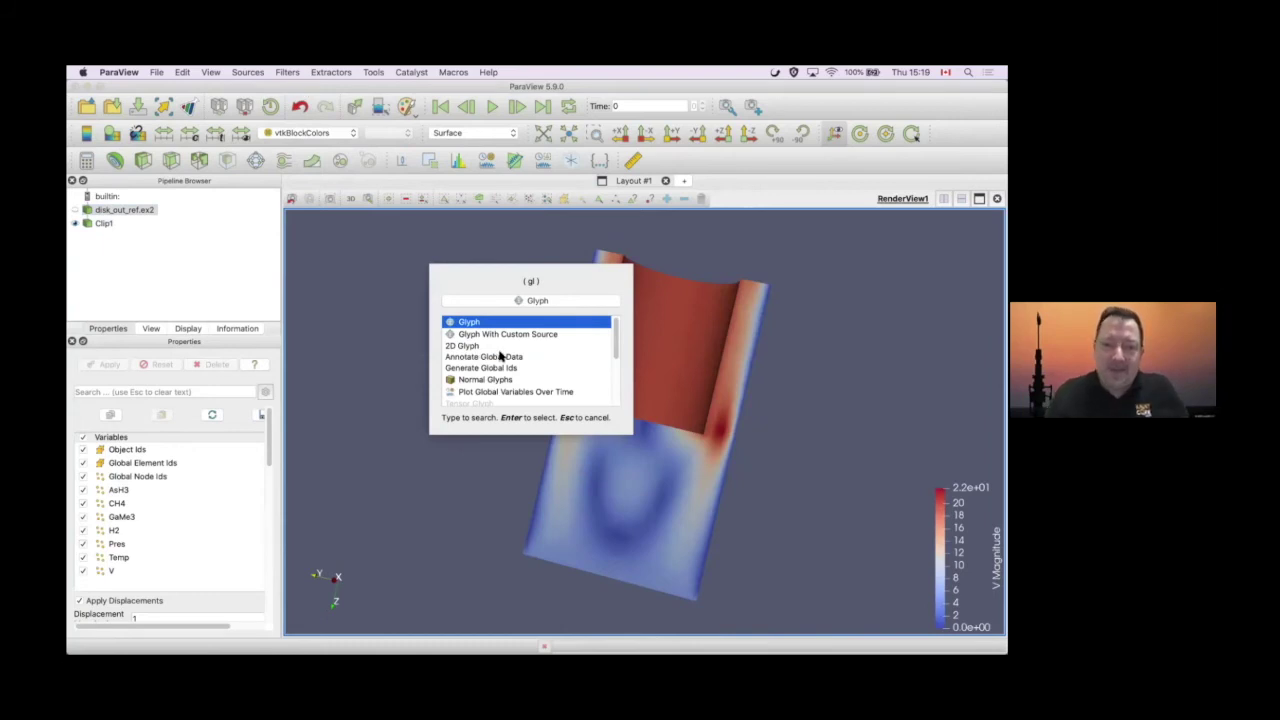
scroll(542, 357, down, 2)
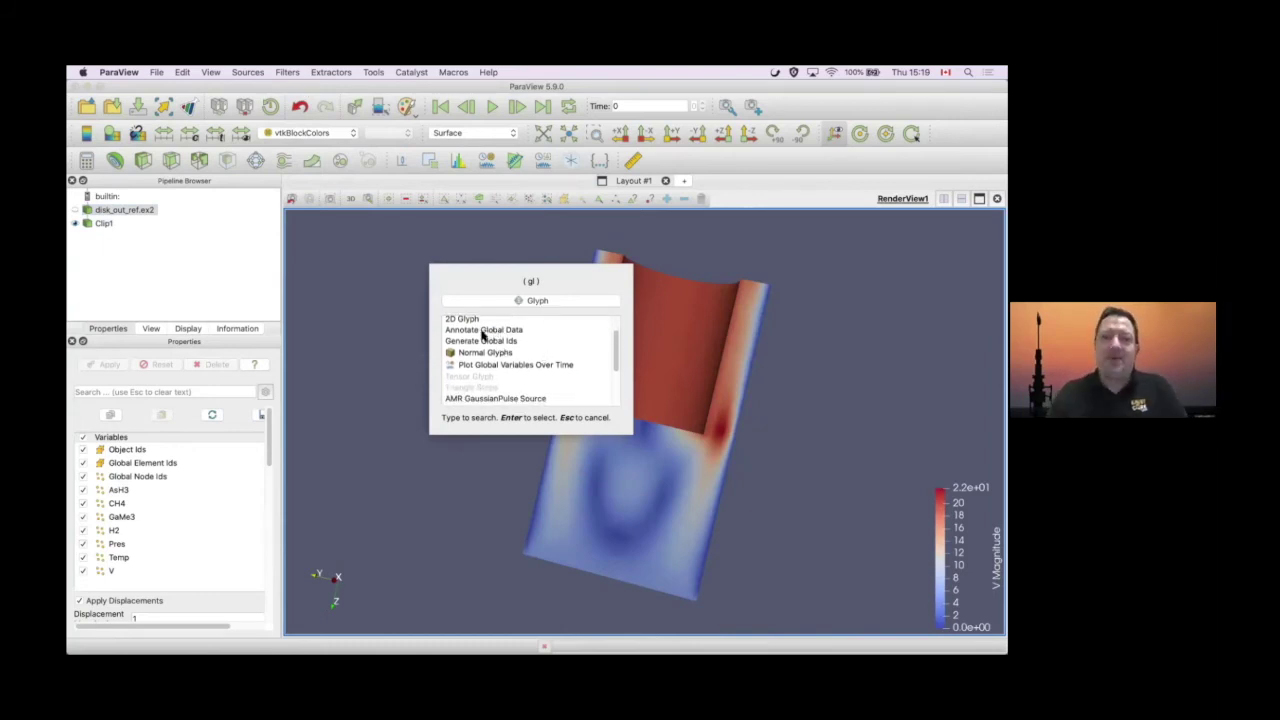
scroll(485, 335, up, 2)
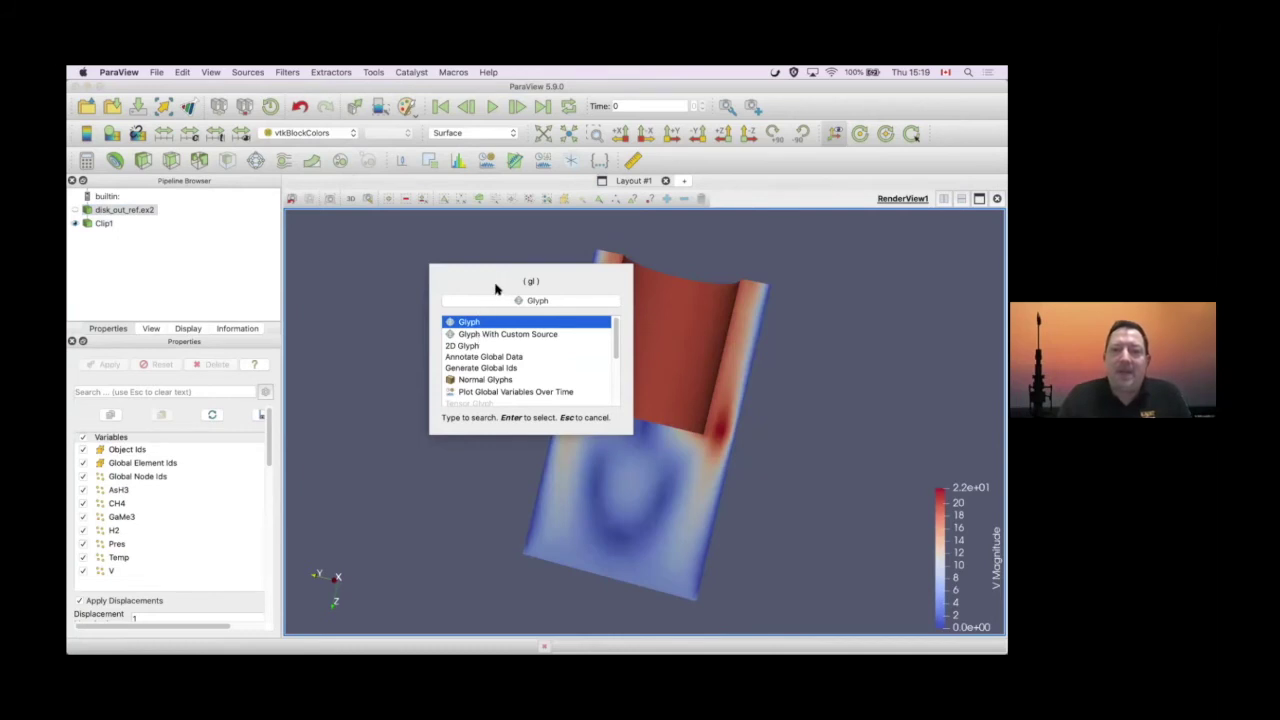
key(BackSpace)
key(BackSpace)
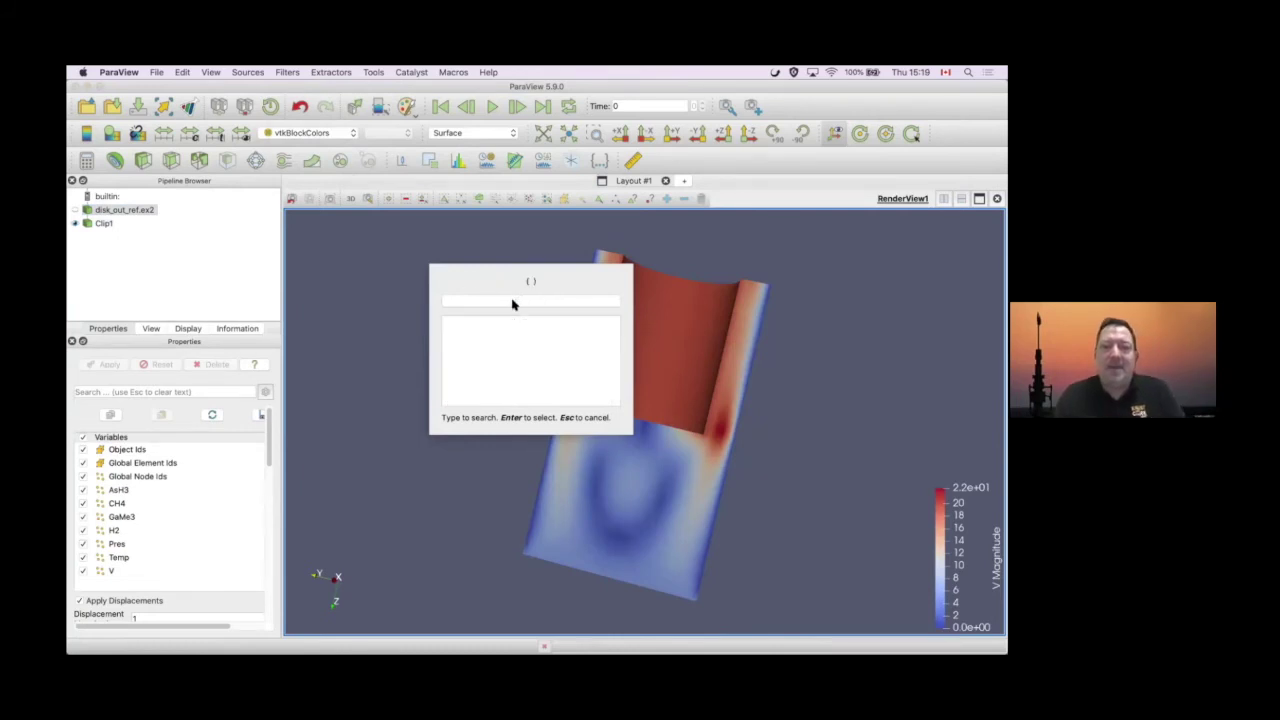
key(Escape)
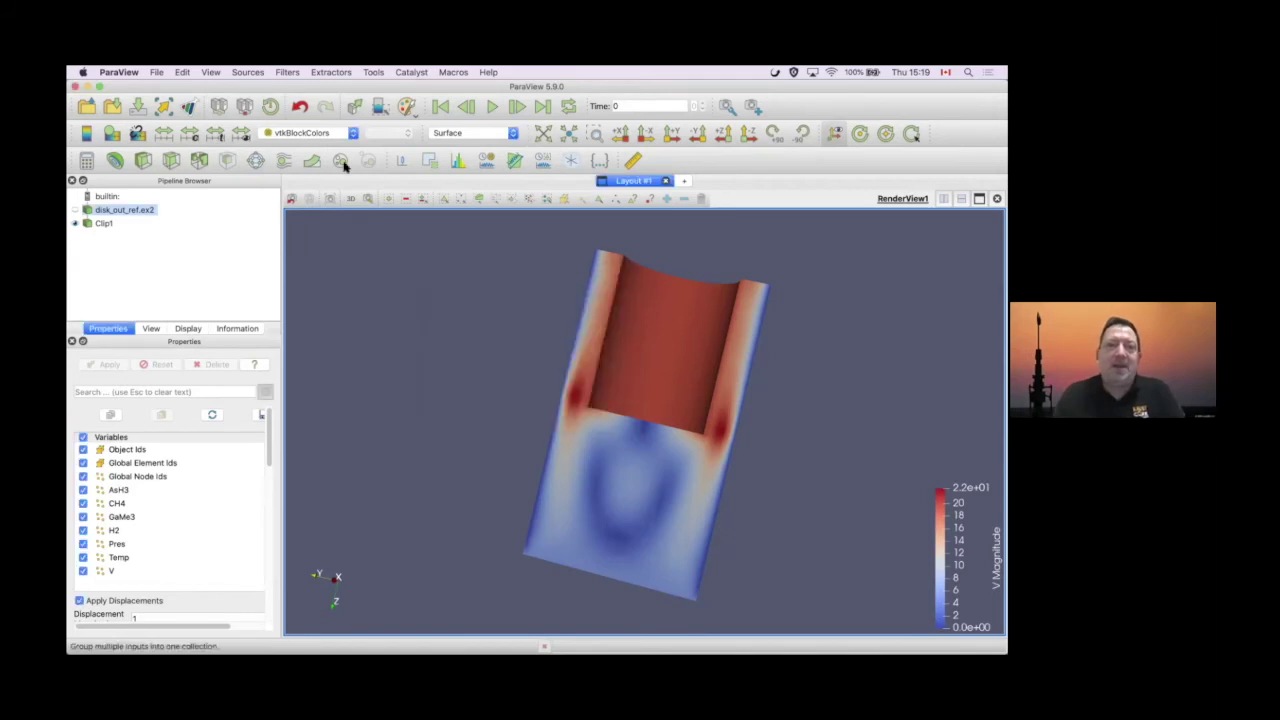
Add a Sphere source with its default settings and display it together with the clipped disk
click(248, 72)
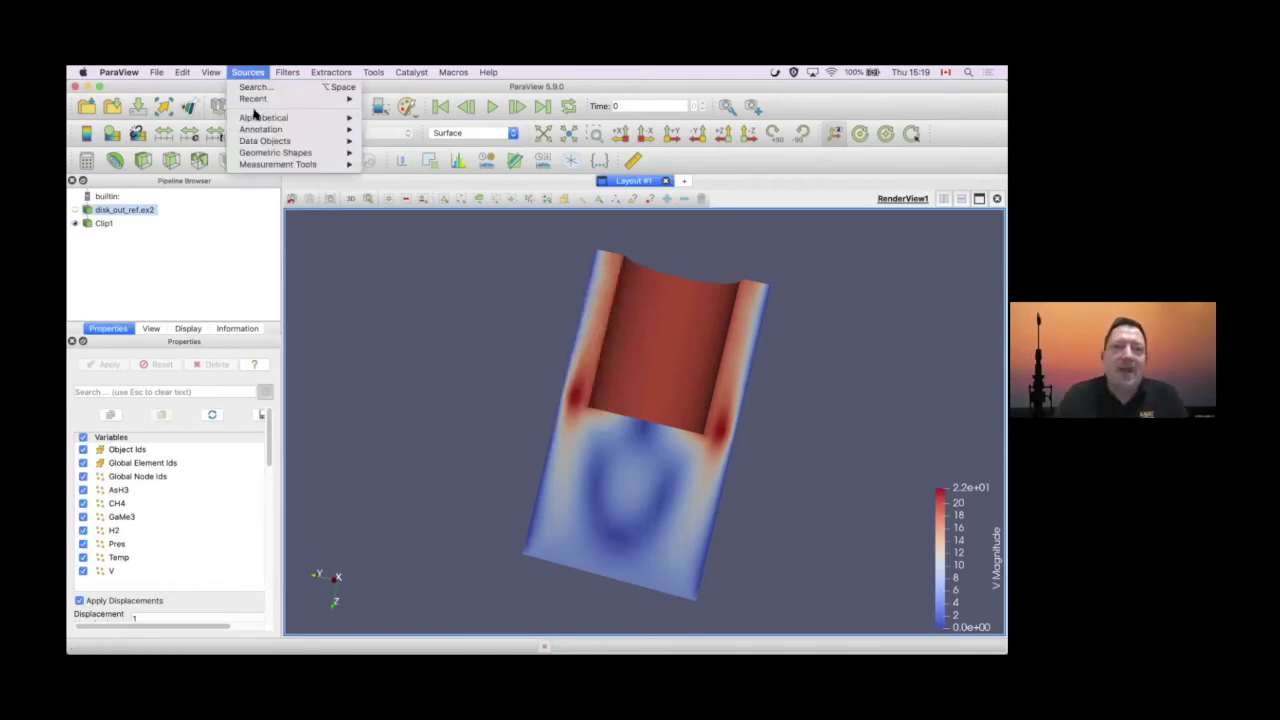
mouse_move(257, 122)
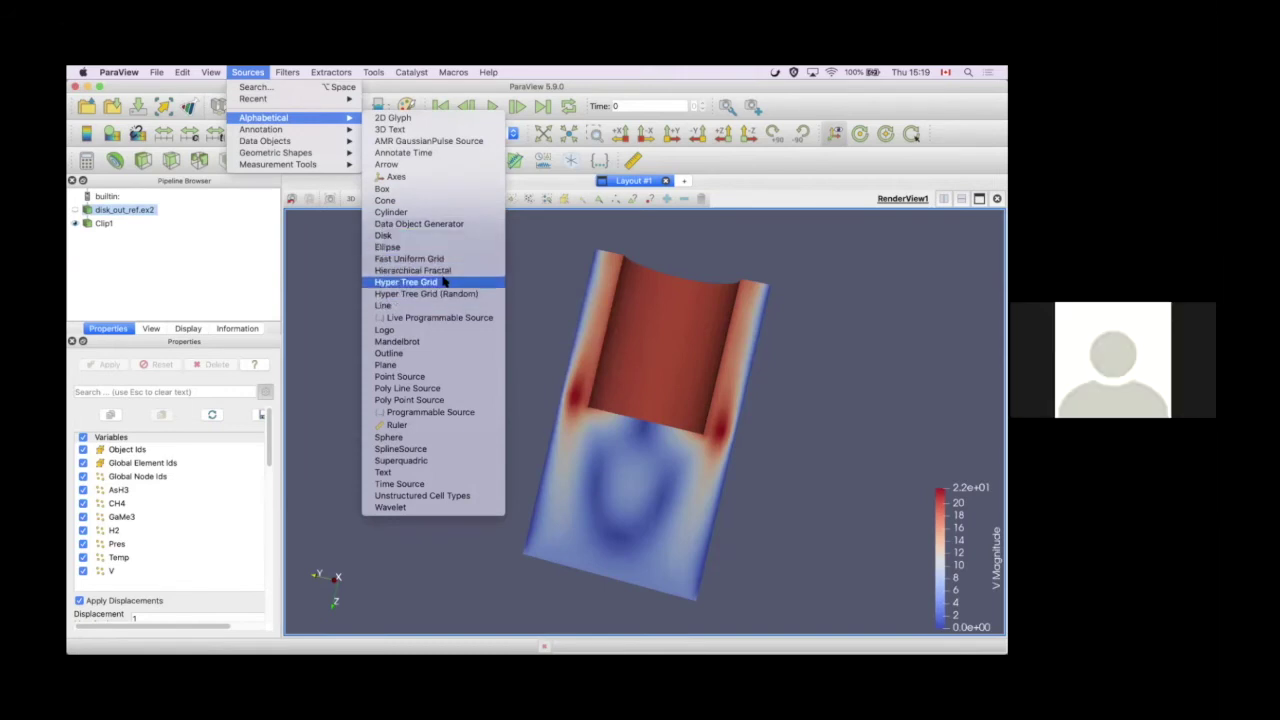
click(422, 437)
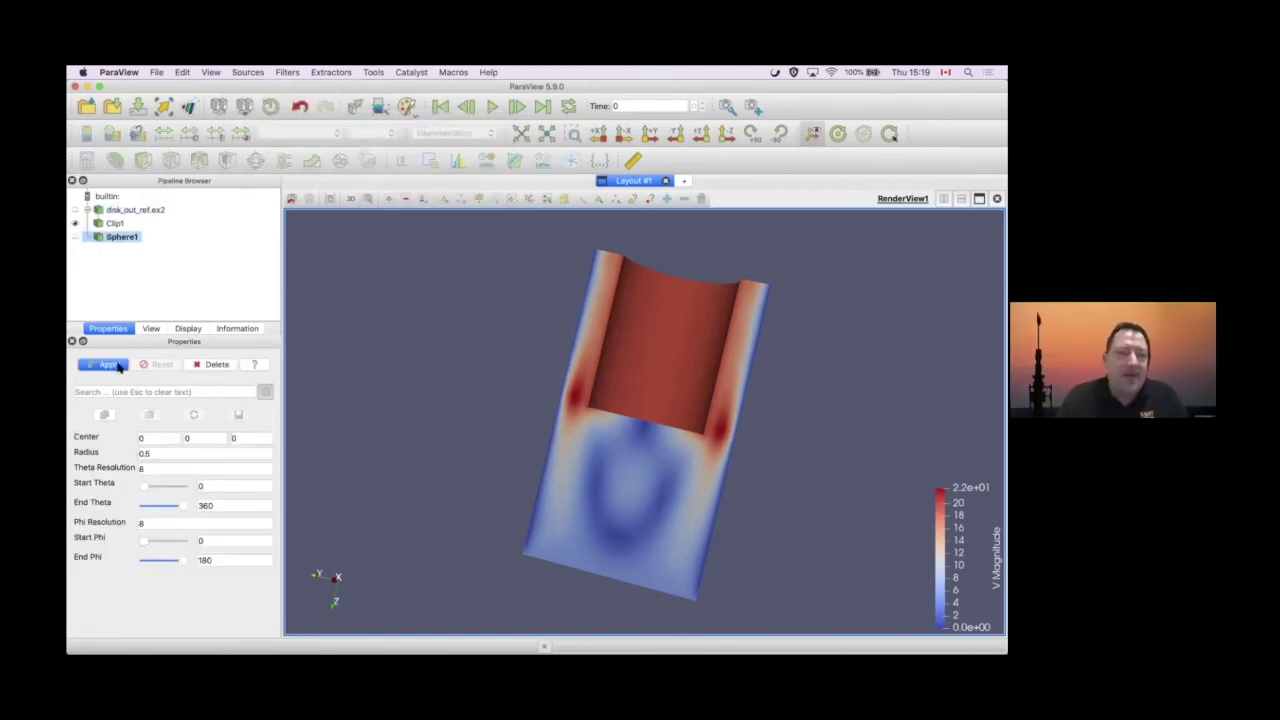
click(110, 365)
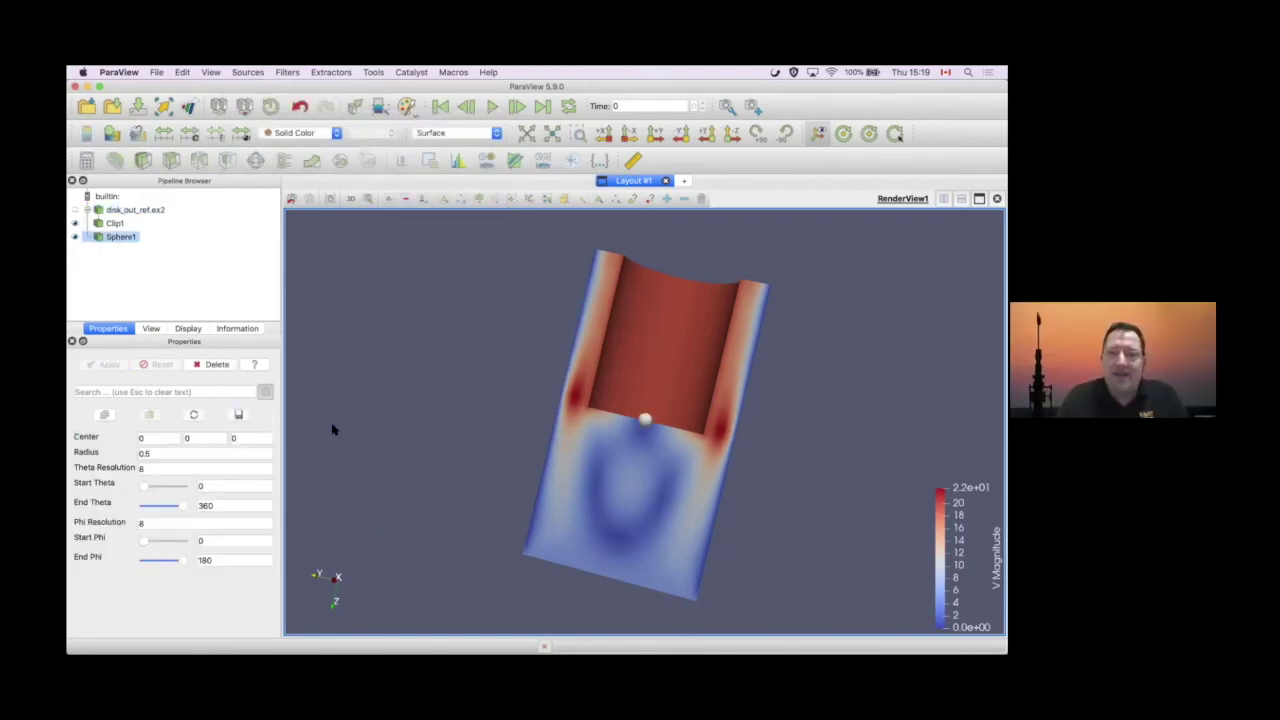
drag(429, 466, 460, 474)
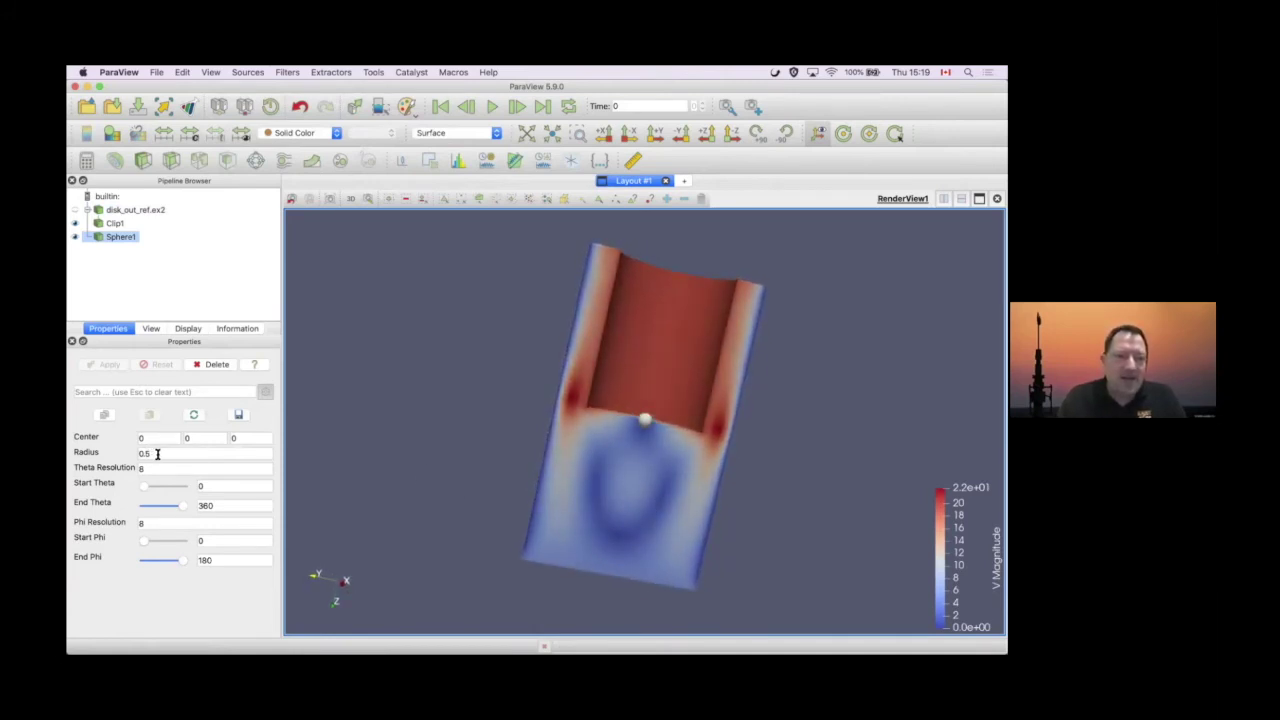
Try a sphere radius of 5, settle on 2.5, and inspect the sphere against the clipped disk
double_click(157, 453)
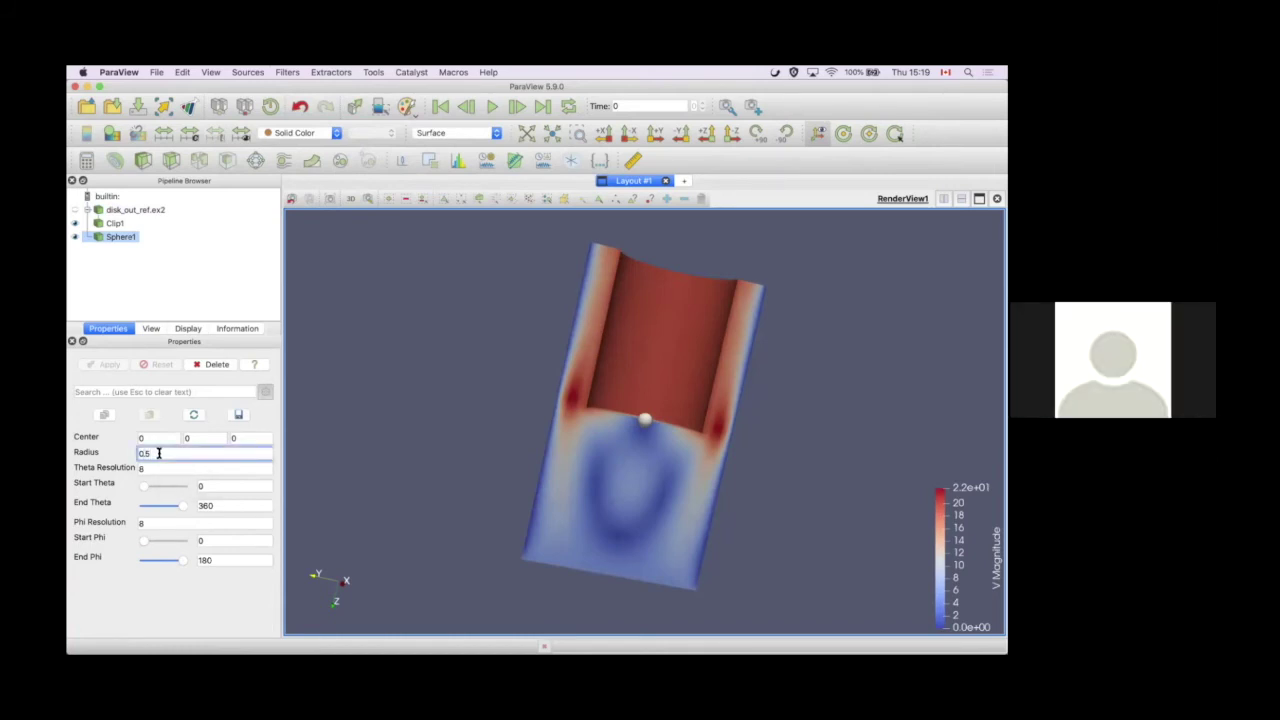
text(5)
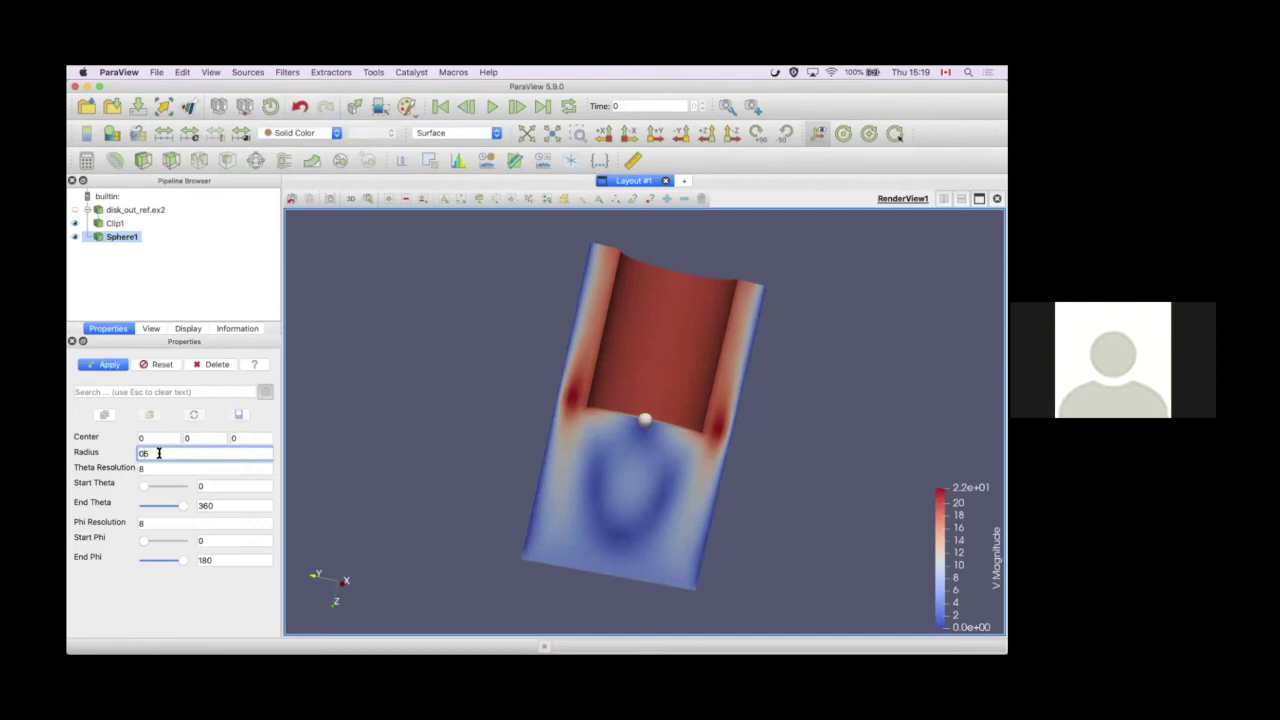
click(100, 366)
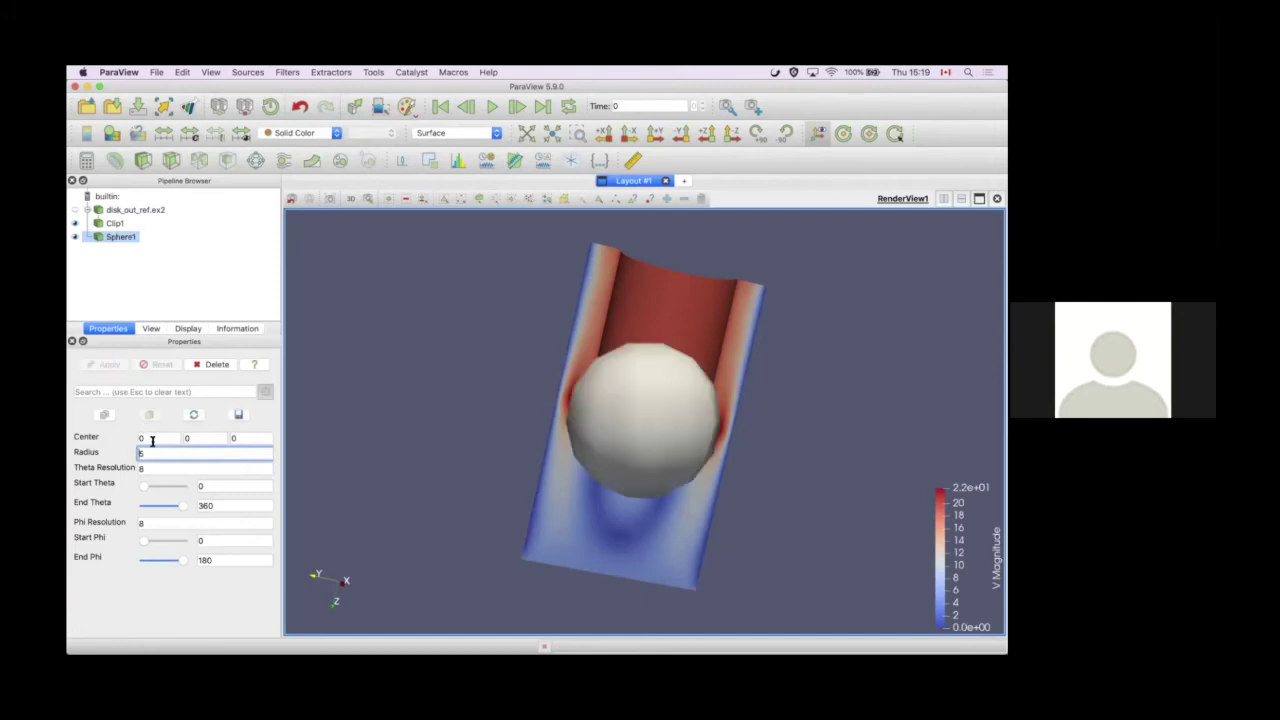
text(2.5)
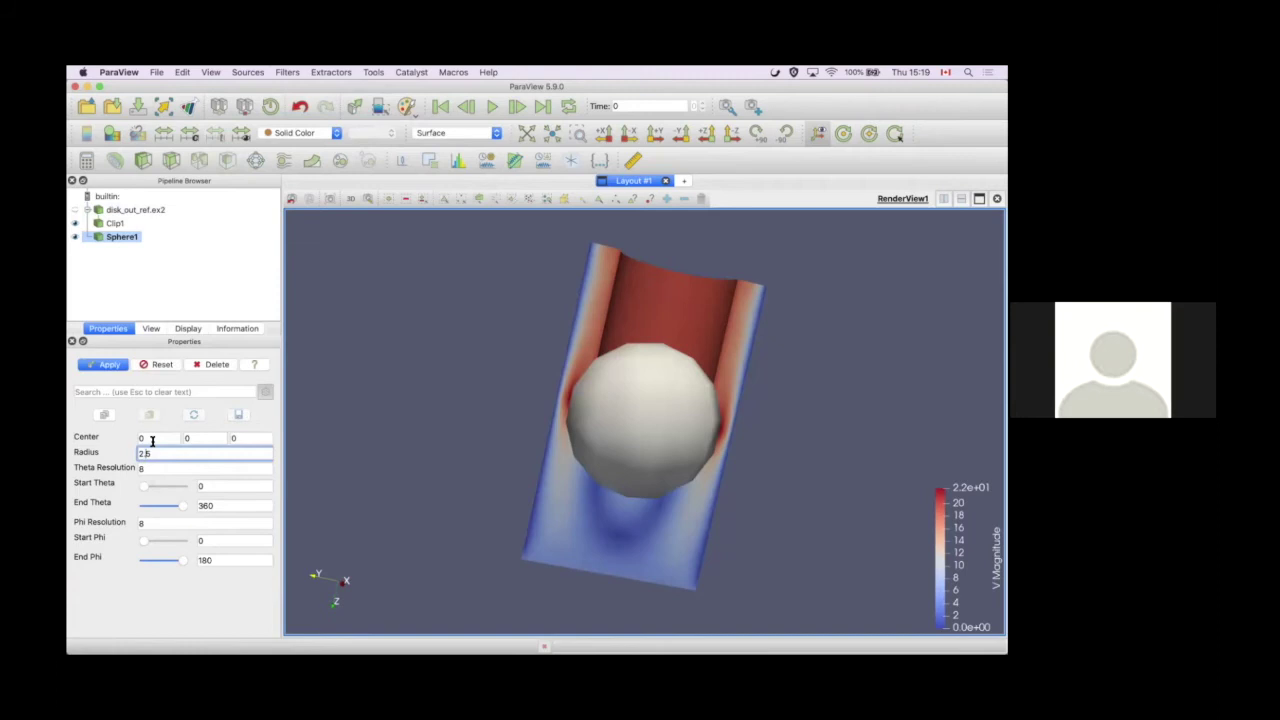
click(107, 366)
drag(560, 450, 747, 656)
drag(668, 521, 314, 582)
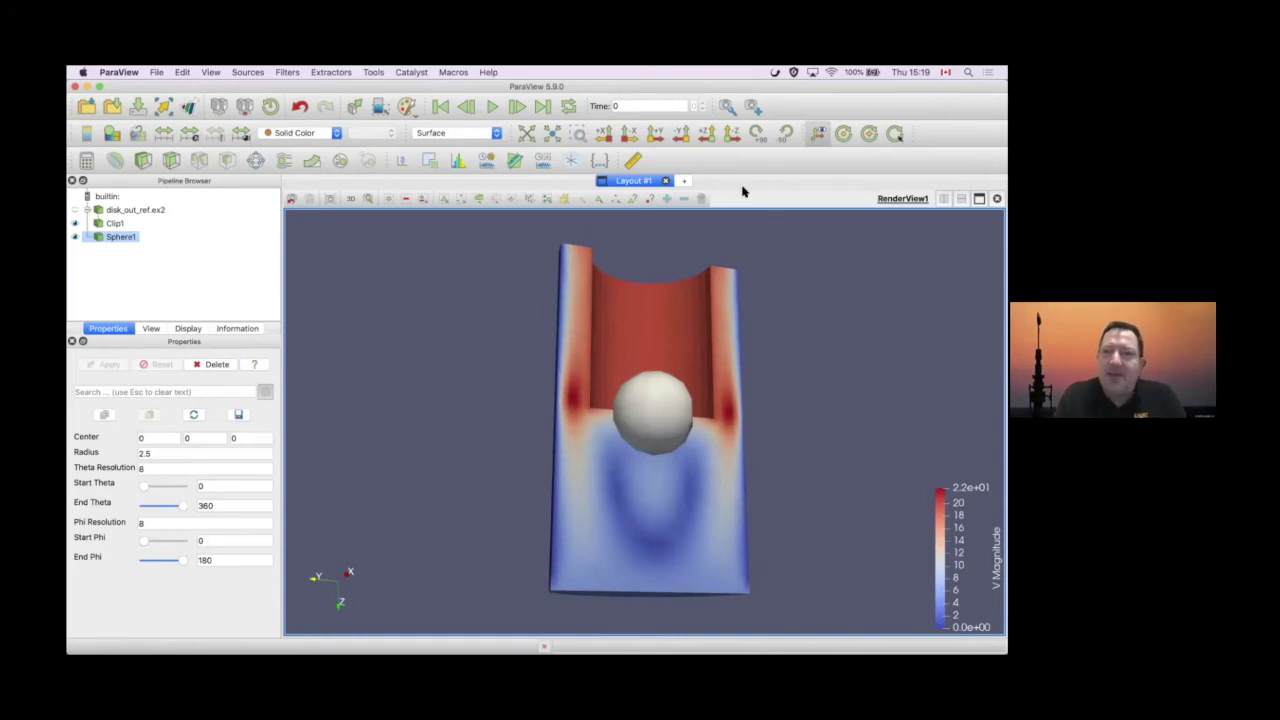
drag(690, 330, 595, 590)
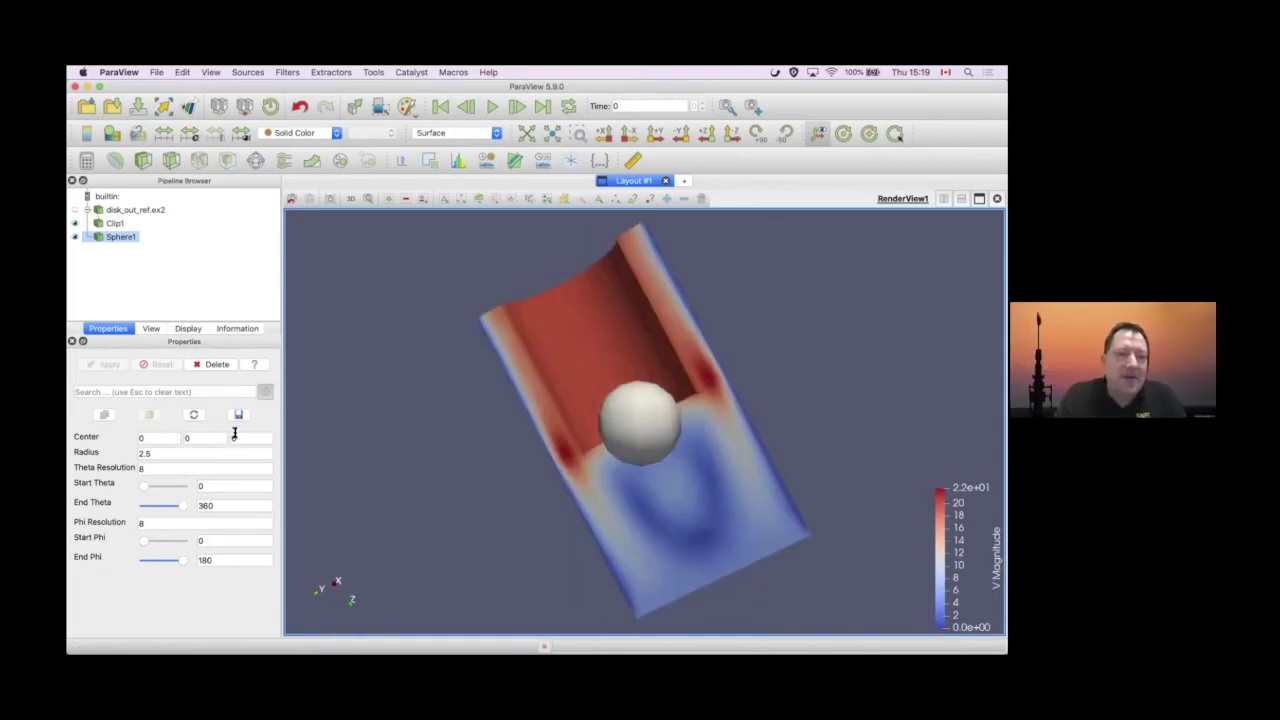
Set the Z coordinate of the sphere's center to 2.5 and apply the move
double_click(236, 437)
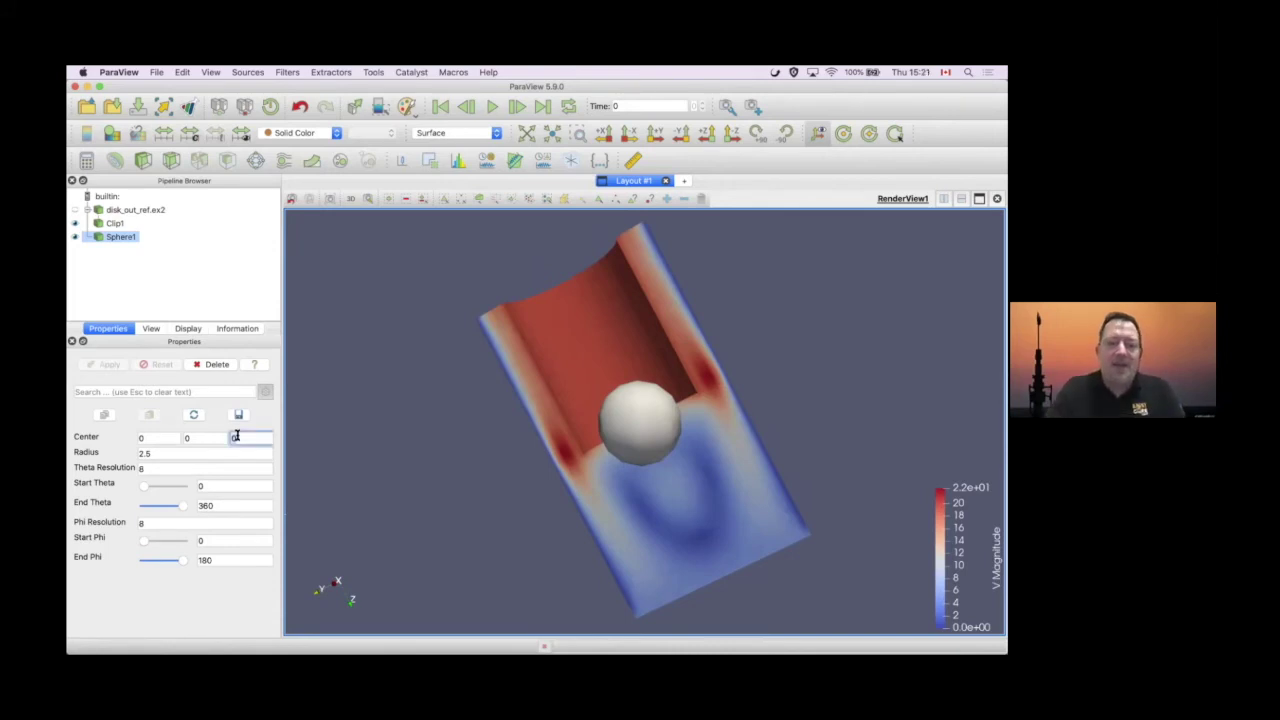
text(2.5)
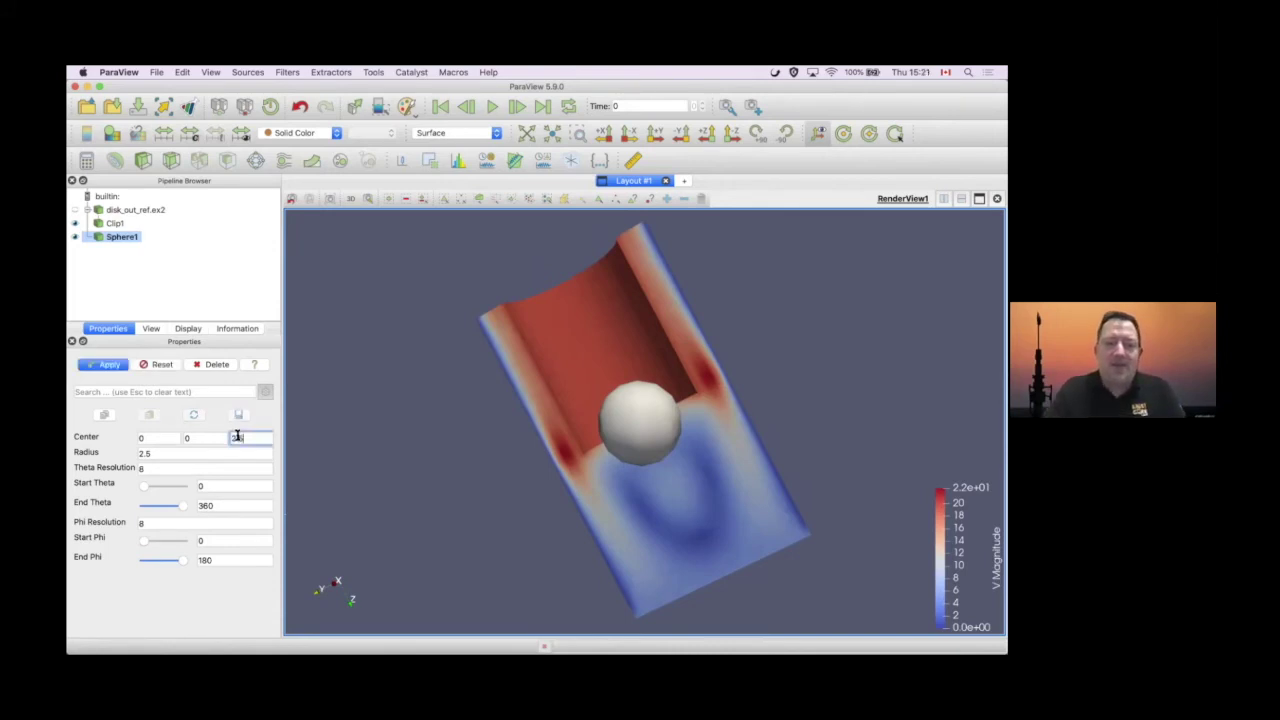
click(109, 366)
drag(451, 486, 728, 525)
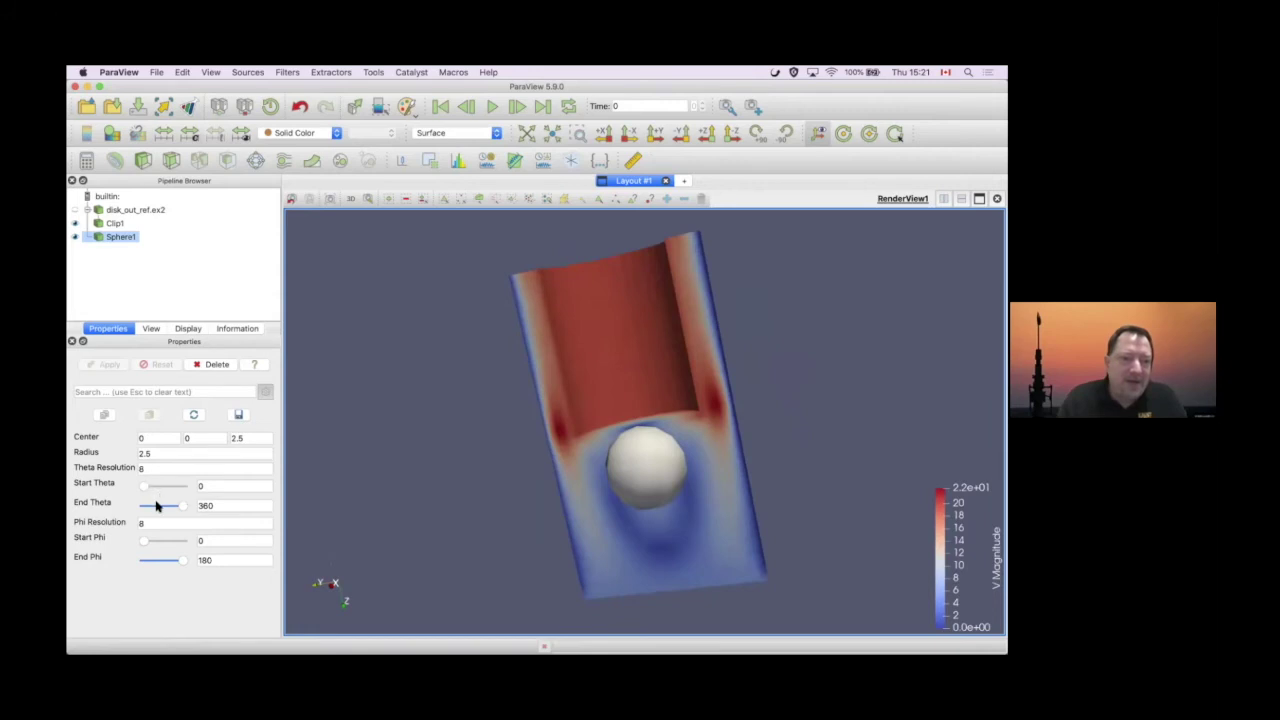
Set the sphere's Theta Resolution and Phi Resolution to 16 and apply the smoother shape
double_click(151, 470)
text(3)
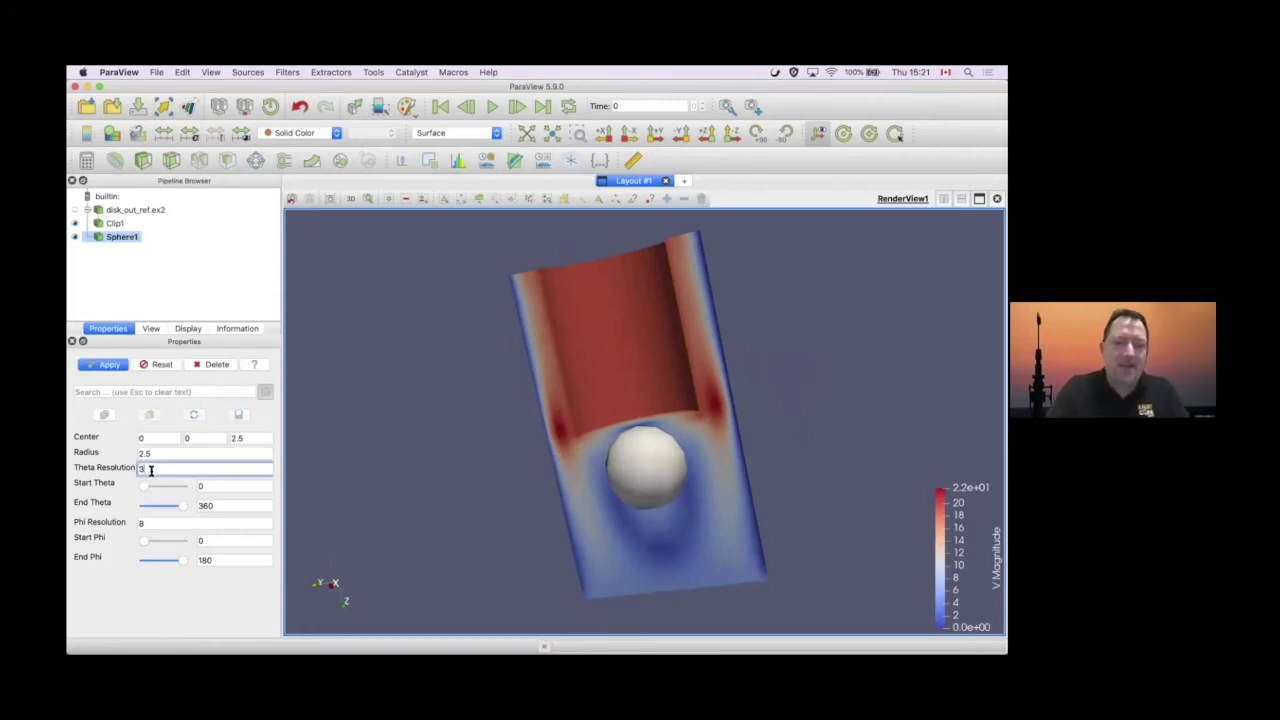
key(BackSpace)
text(16)
key(Tab)
key(Tab)
key(Tab)
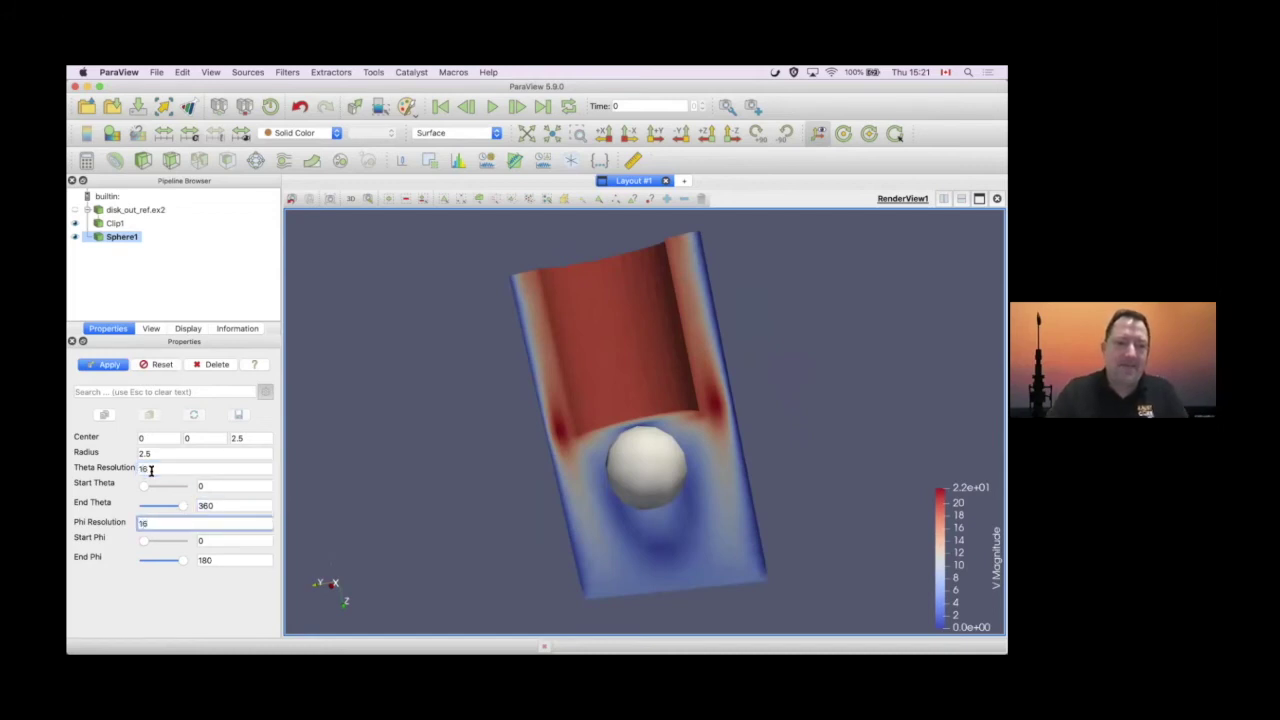
click(108, 366)
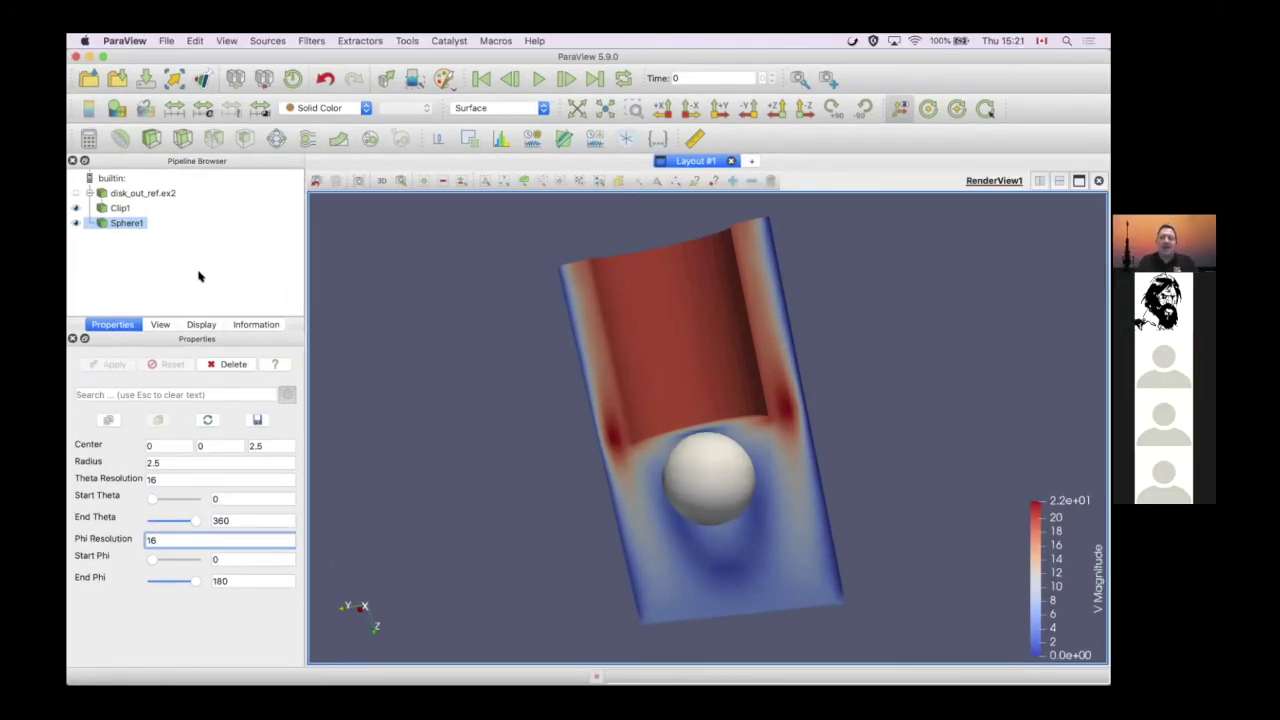
Hide the sphere in the render view and show it again
mouse_move(72, 195)
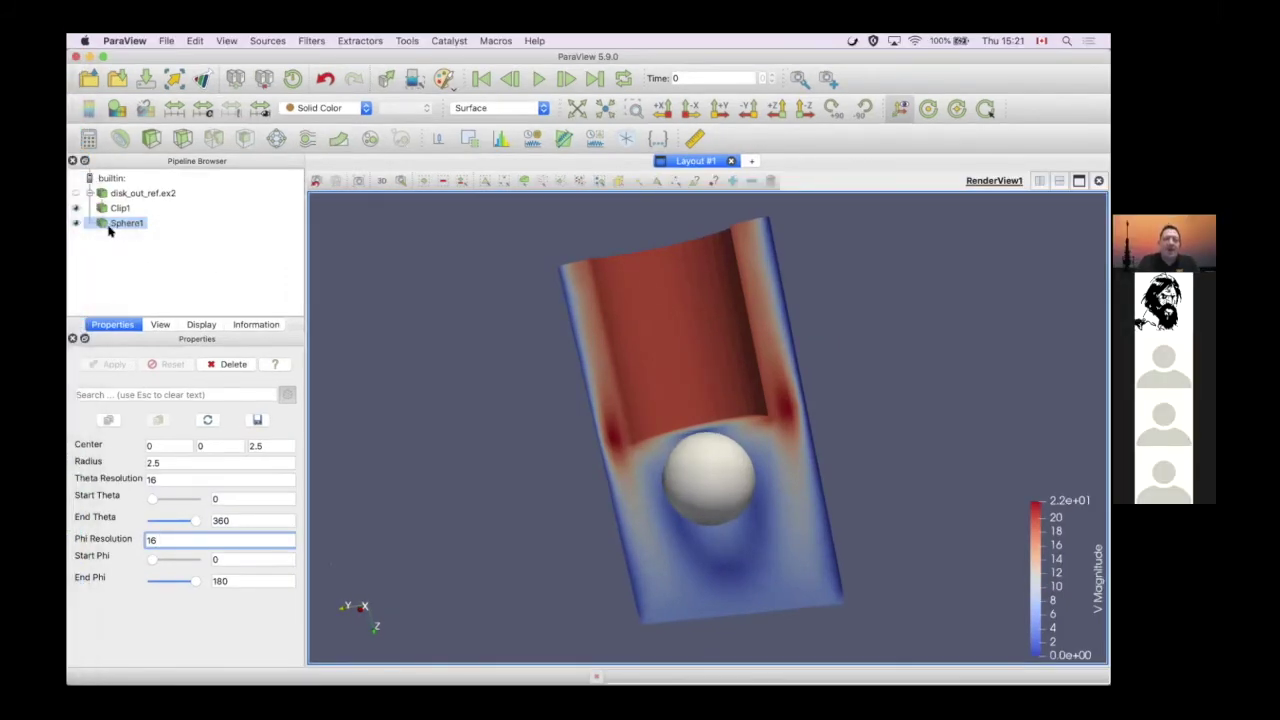
click(76, 223)
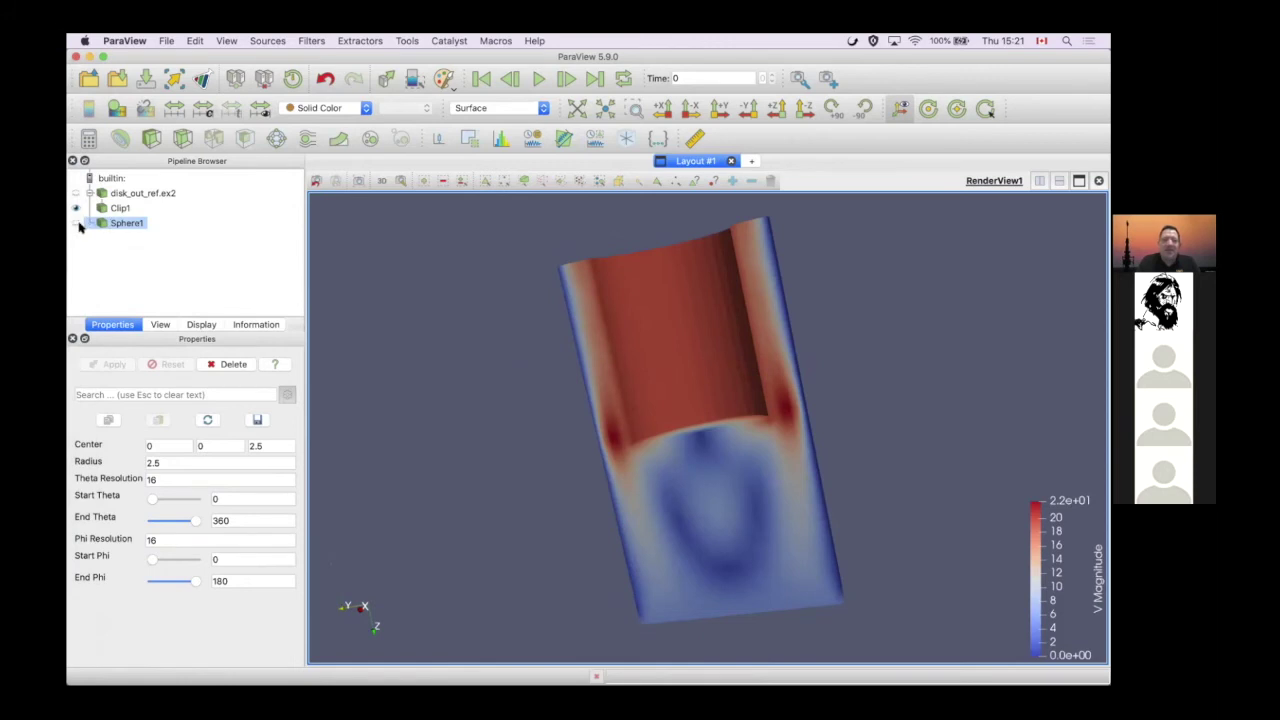
click(76, 223)
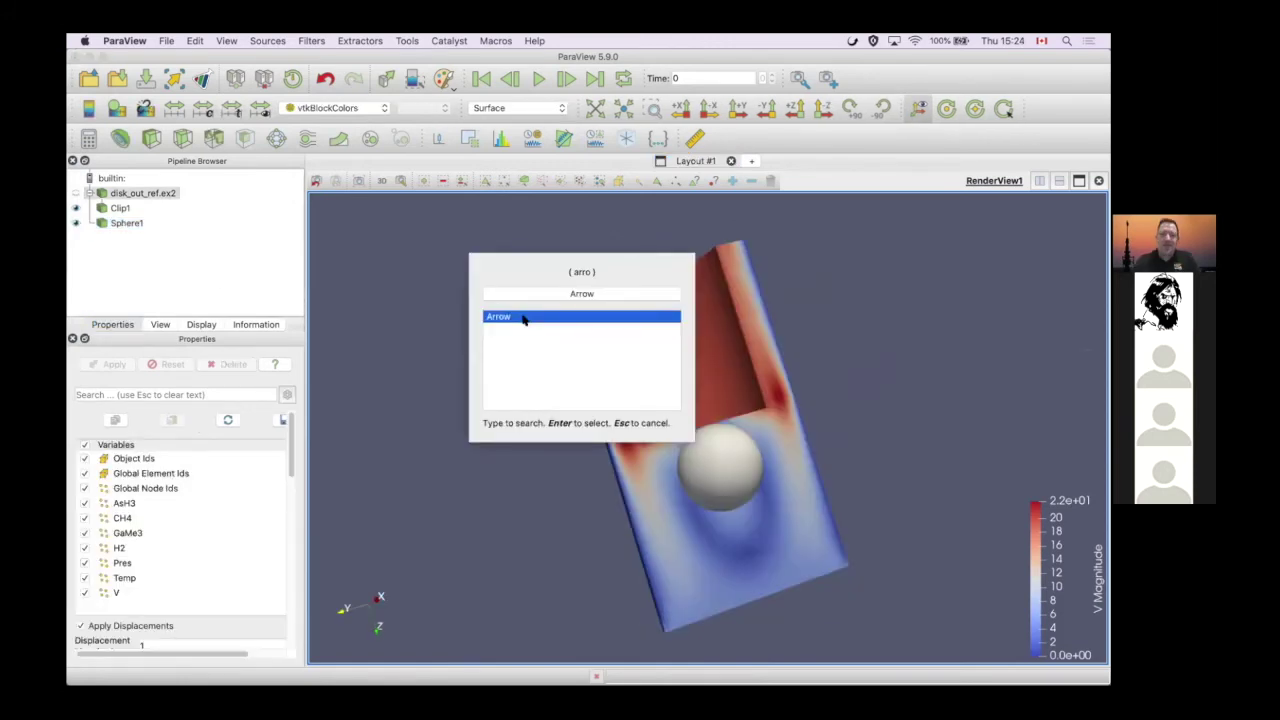
Add an Arrow source without applying it, read its help page, and close the help
key(Return)
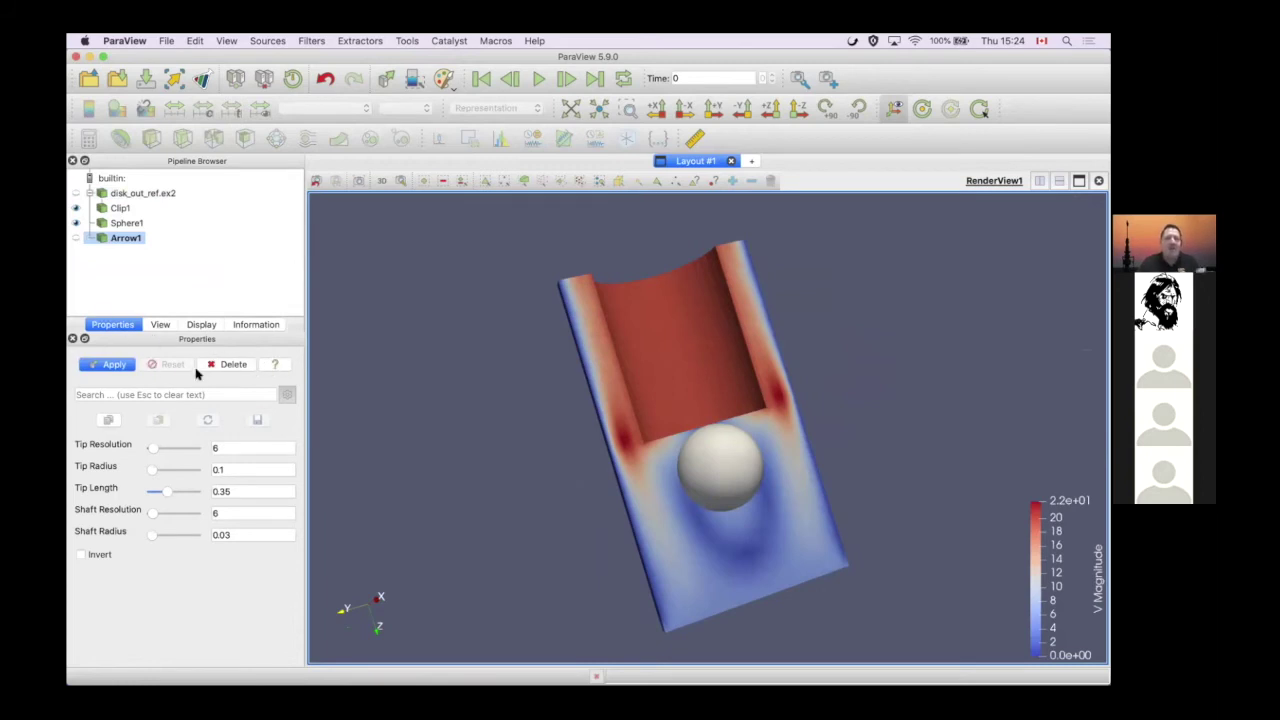
click(276, 366)
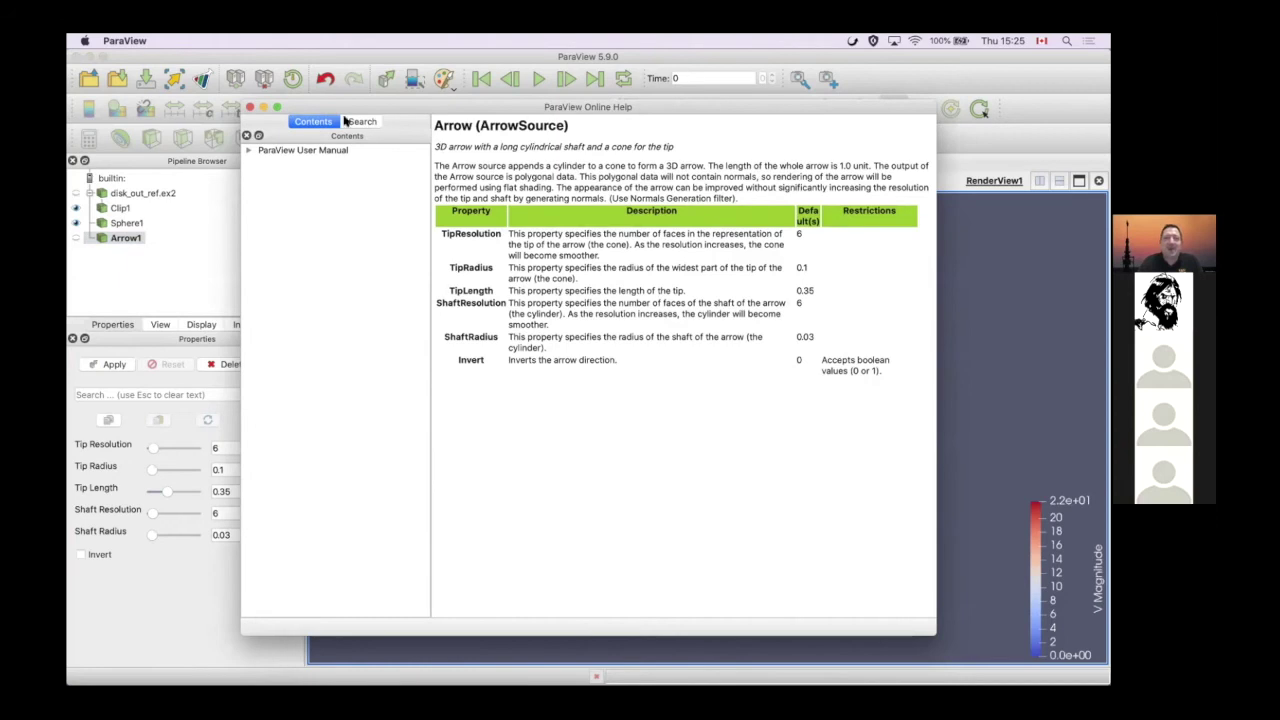
click(249, 107)
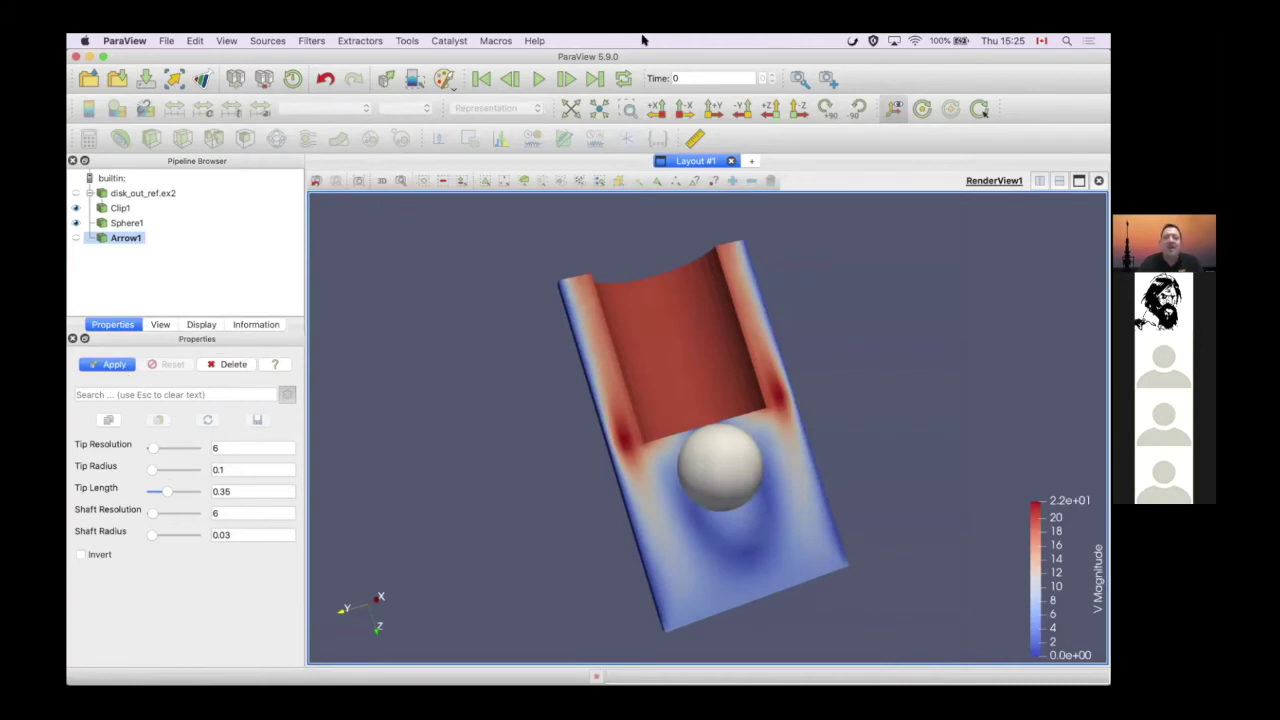
Look through the list of filters in the Reader, Filter, and Writer Reference and return to the main window
click(533, 41)
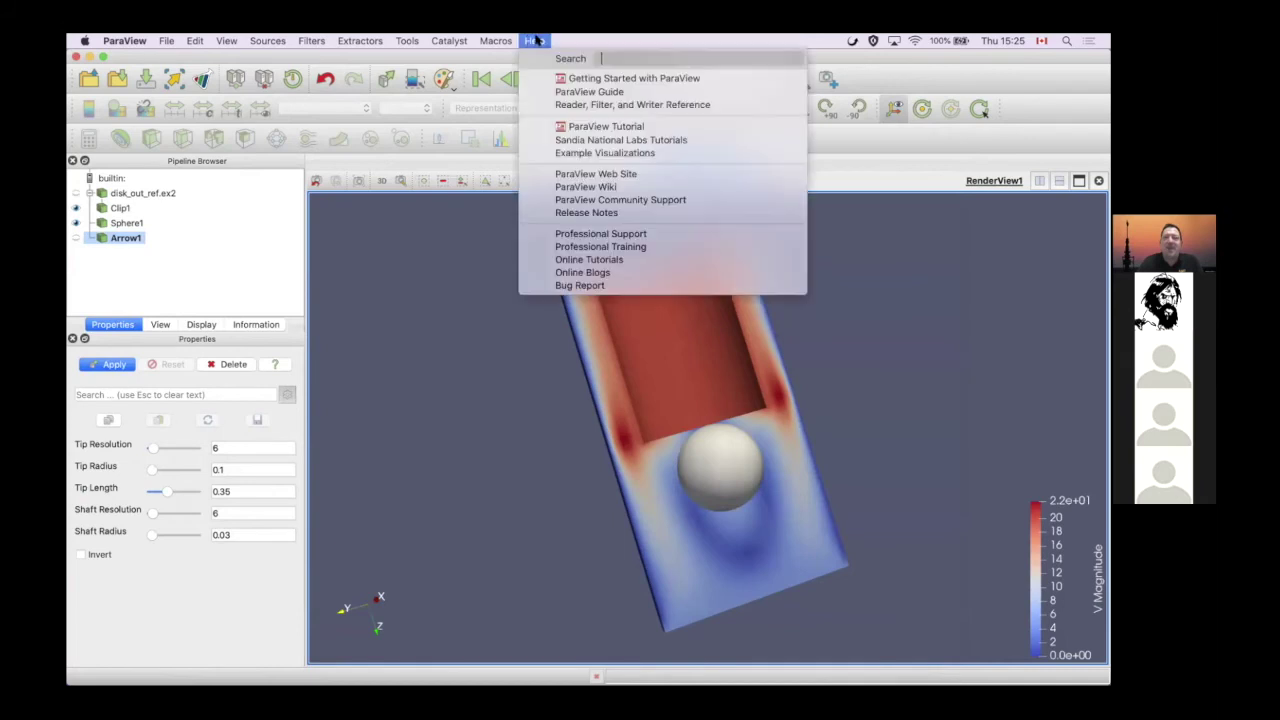
click(637, 105)
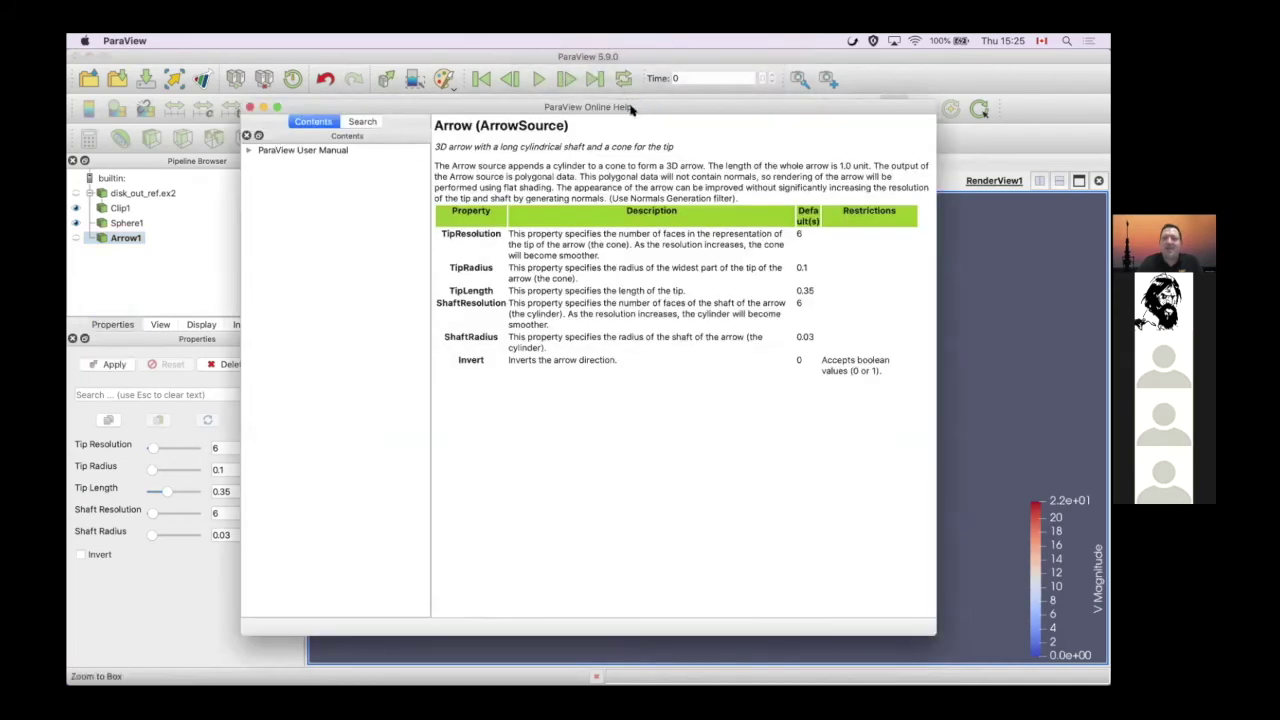
click(248, 149)
click(284, 175)
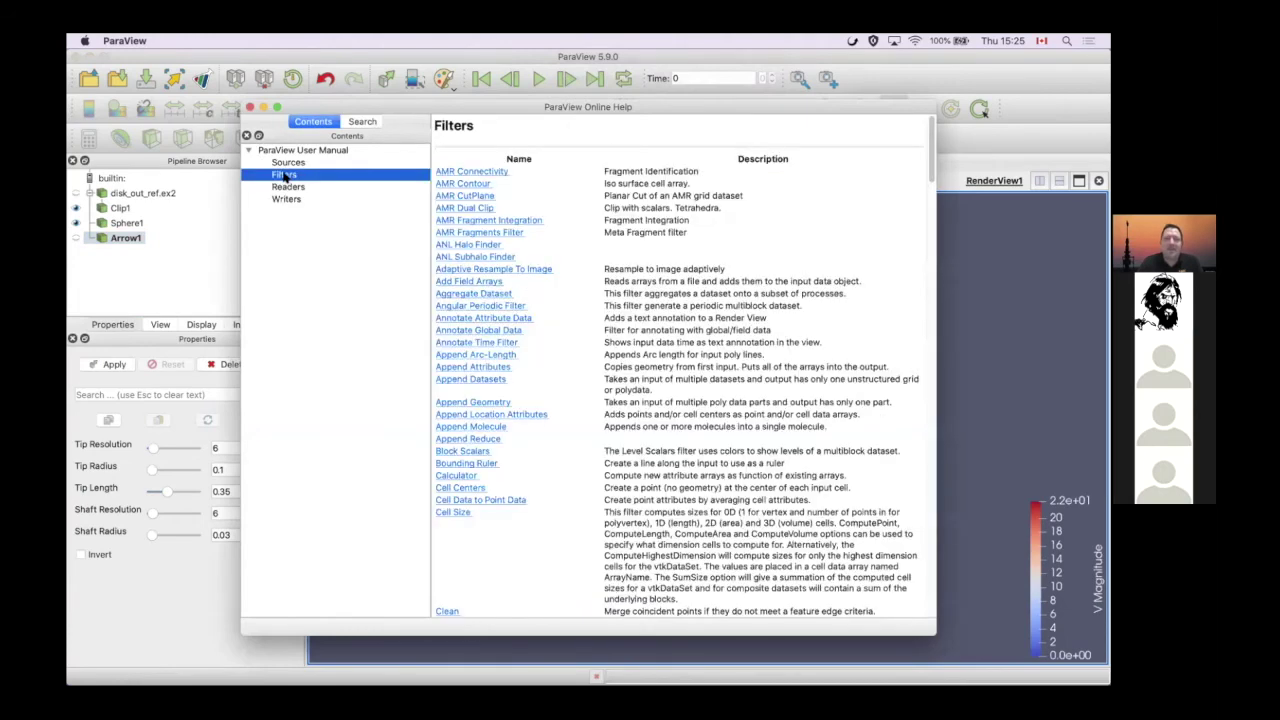
scroll(675, 224, down, 10)
scroll(675, 224, down, 14)
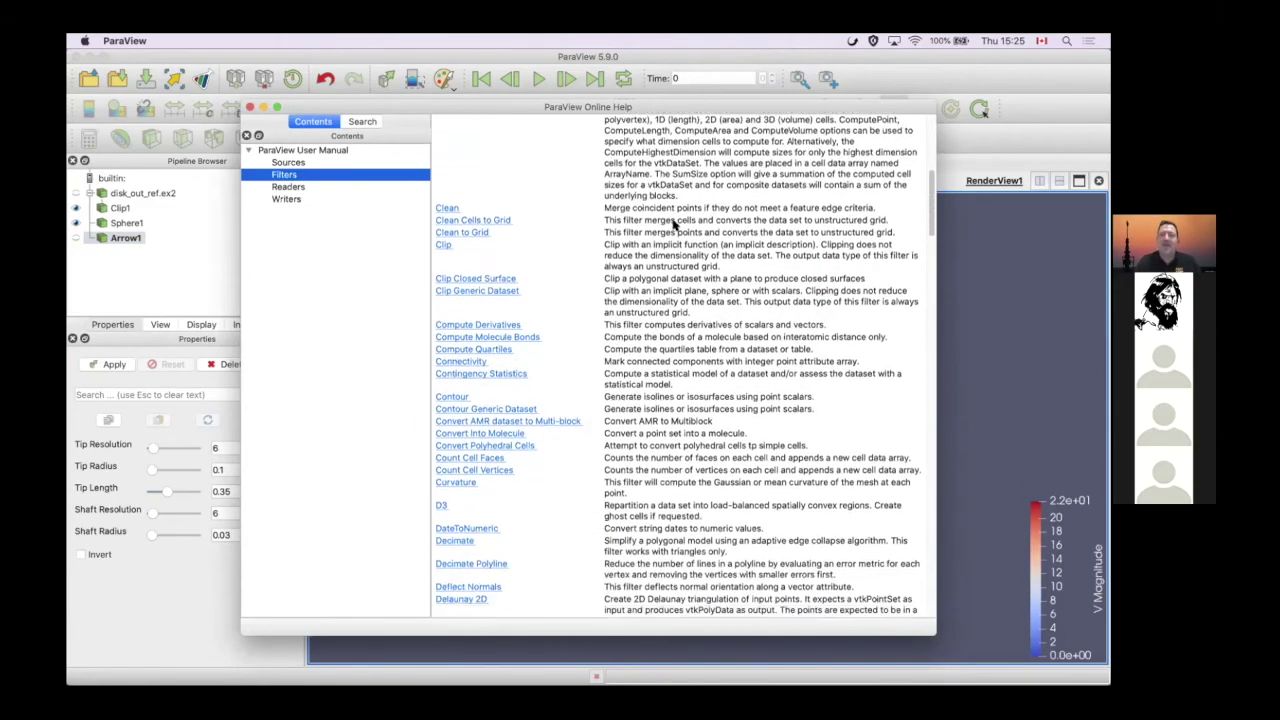
click(183, 280)
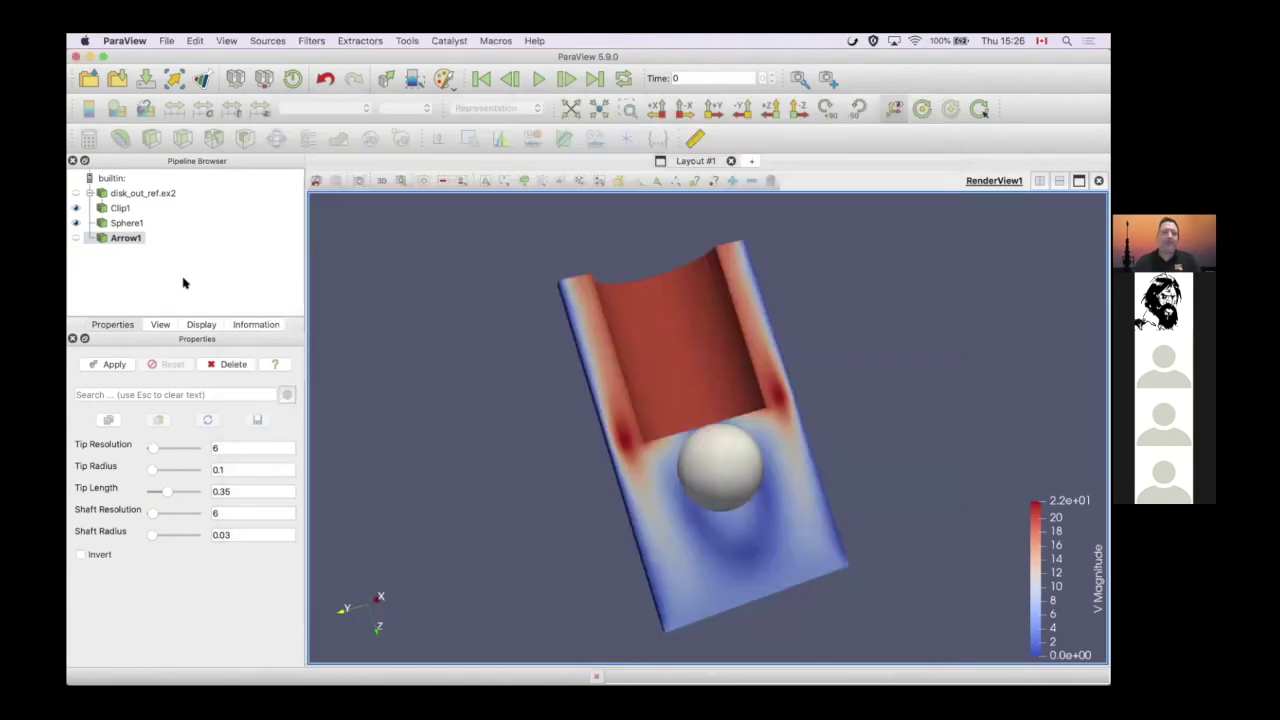
Delete the unapplied Arrow source and add the recently used Stream Tracer filter to disk_out_ref.ex2
click(226, 364)
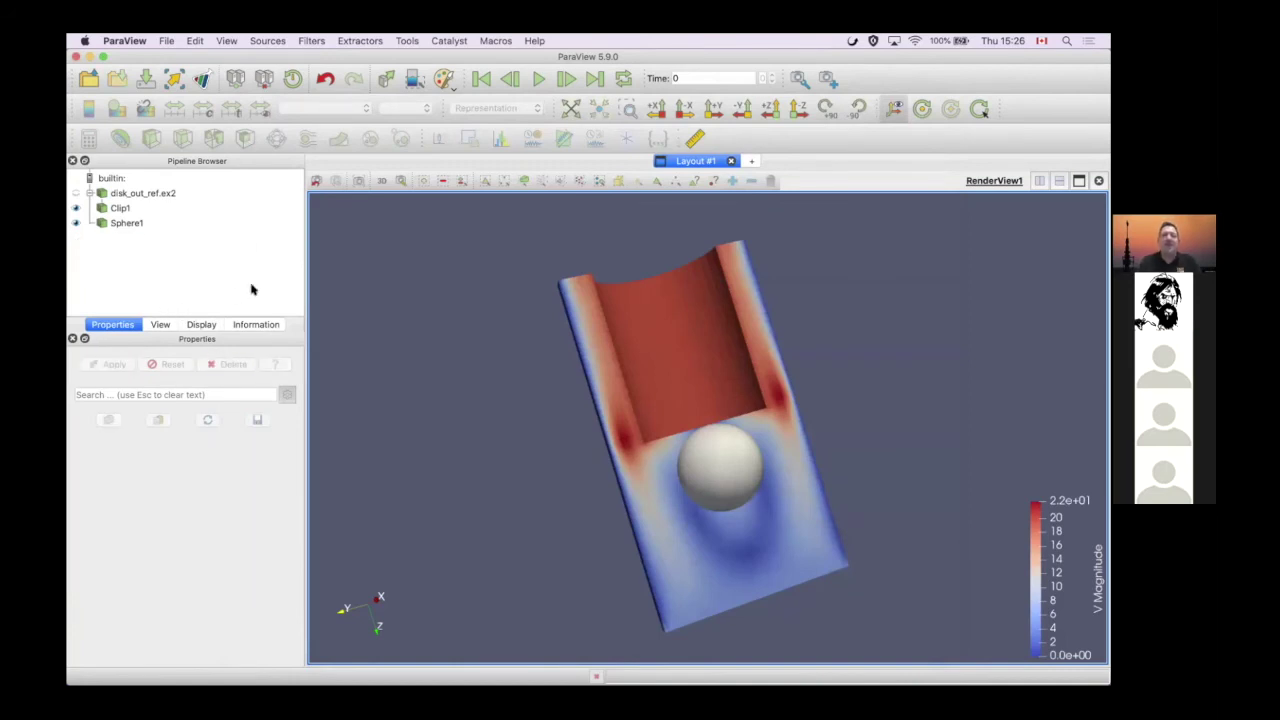
click(143, 193)
click(311, 40)
click(314, 70)
click(311, 41)
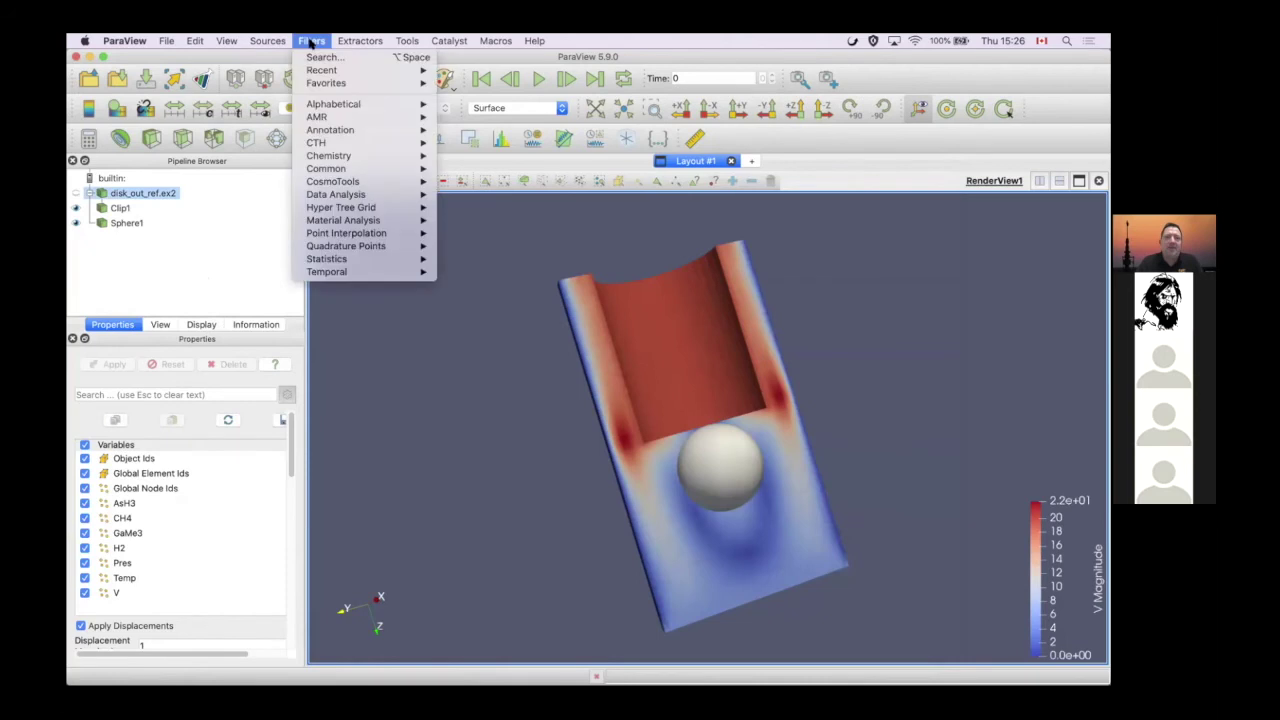
mouse_move(325, 70)
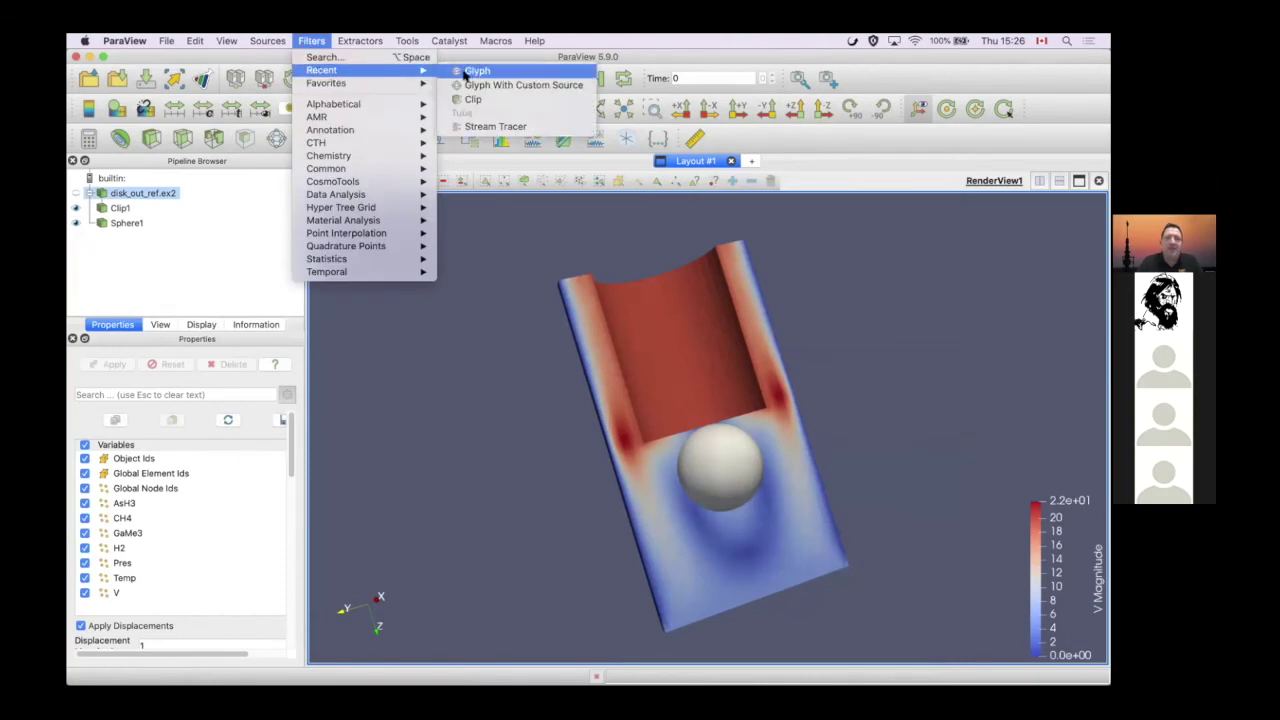
click(490, 126)
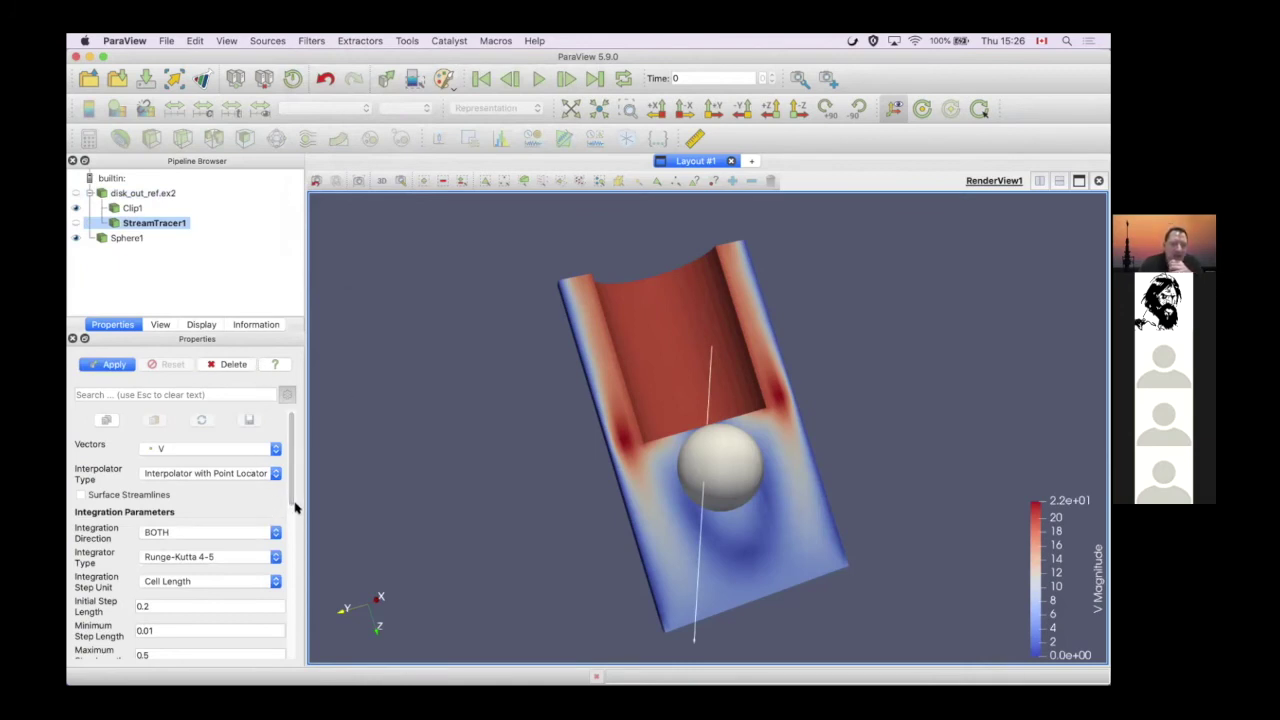
Check the Stream Tracer's seed type and line parameters, and briefly open the quick search without adding anything
drag(291, 493, 296, 617)
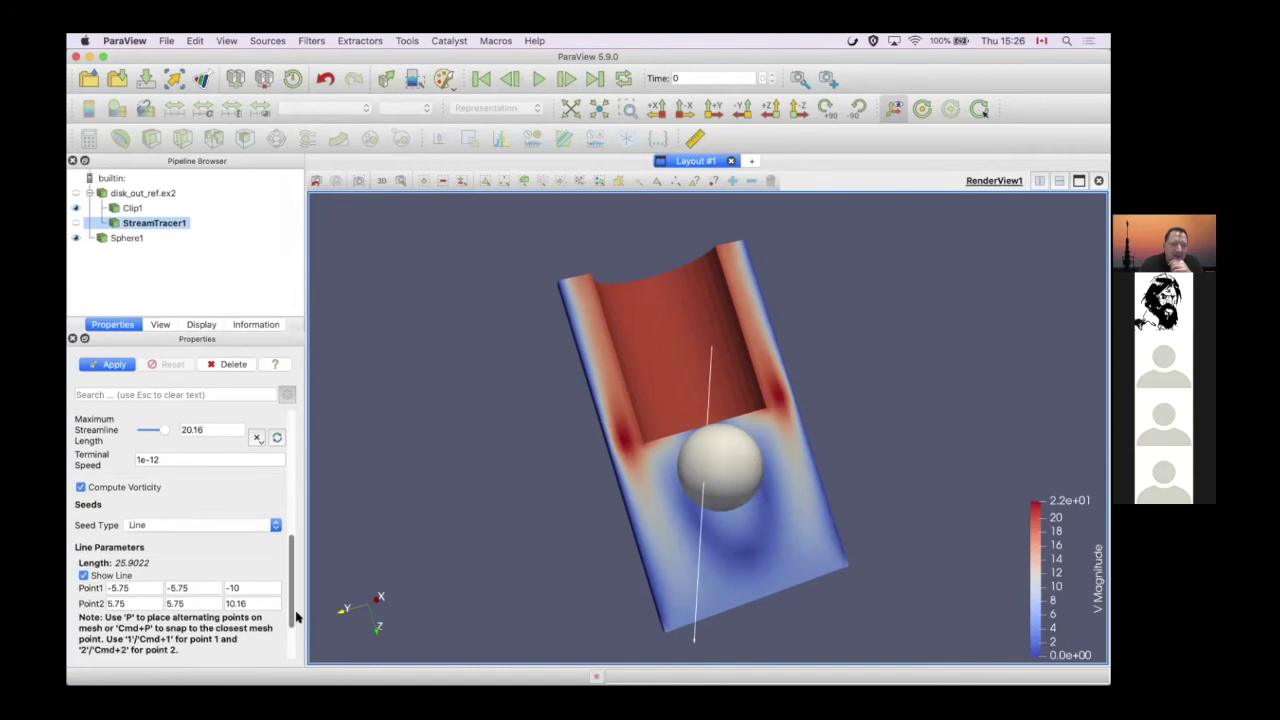
click(253, 520)
key(ctrl+space)
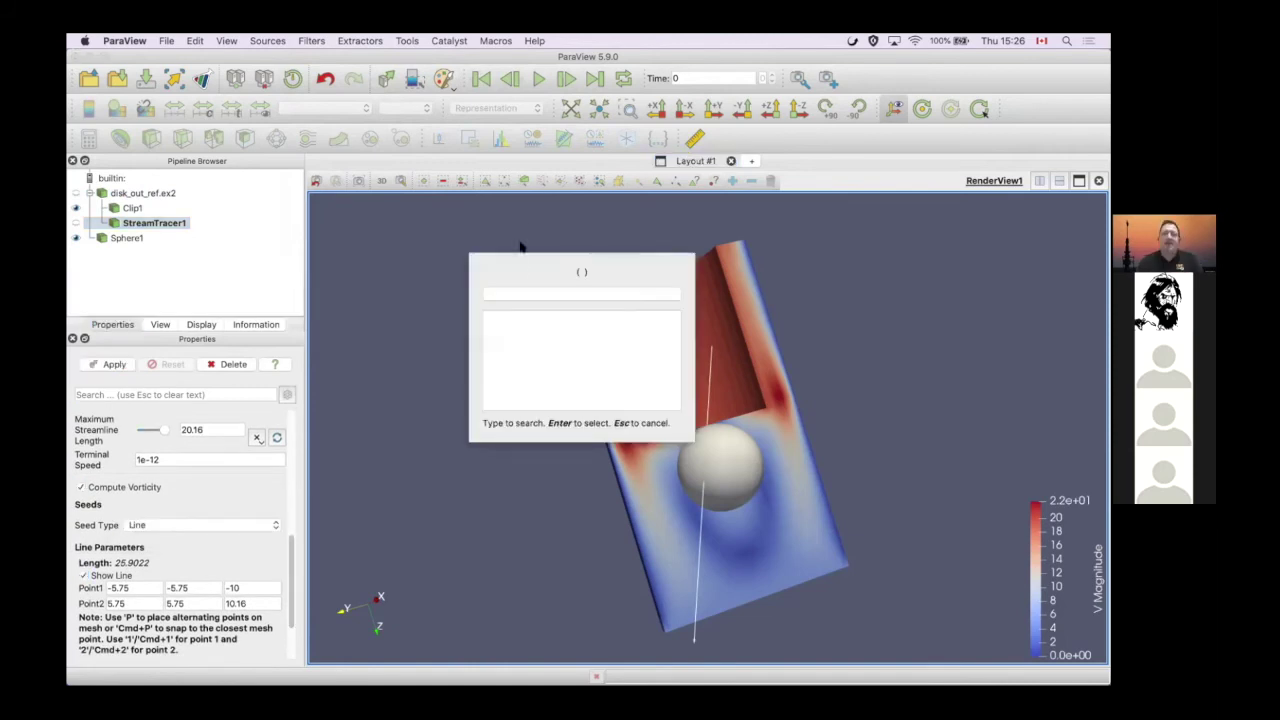
key(Escape)
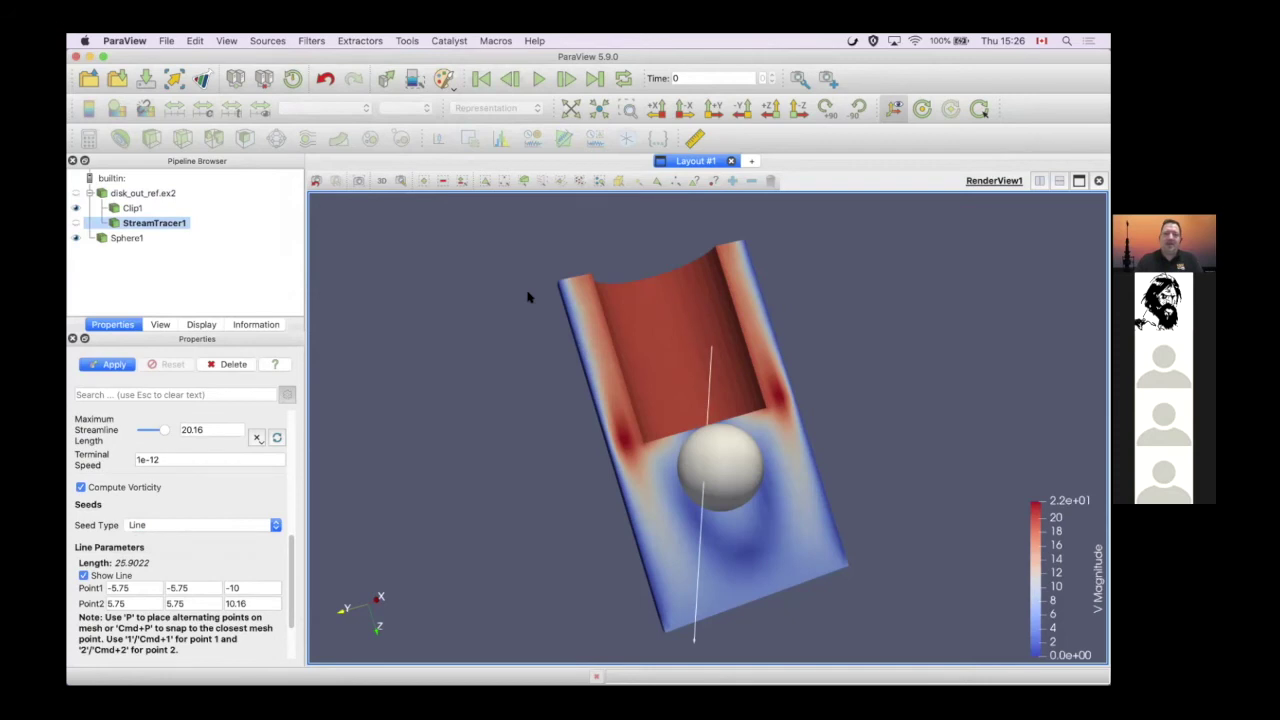
click(360, 40)
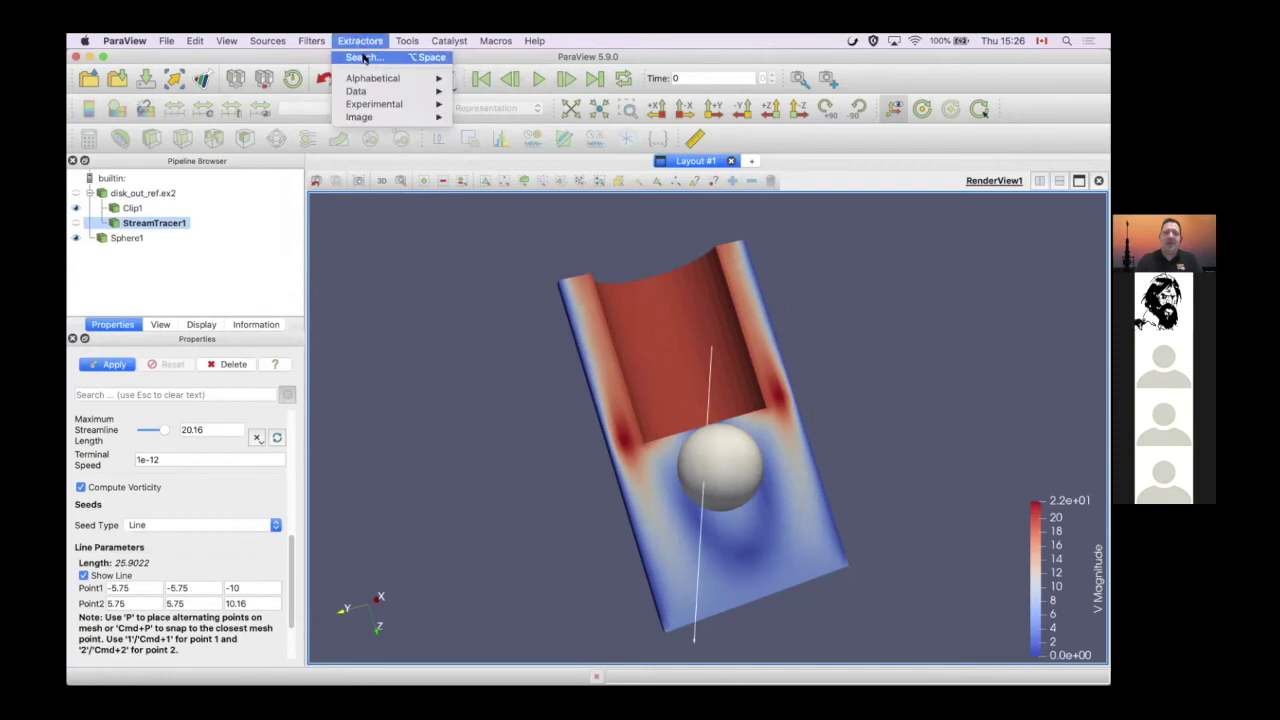
click(363, 55)
text(s)
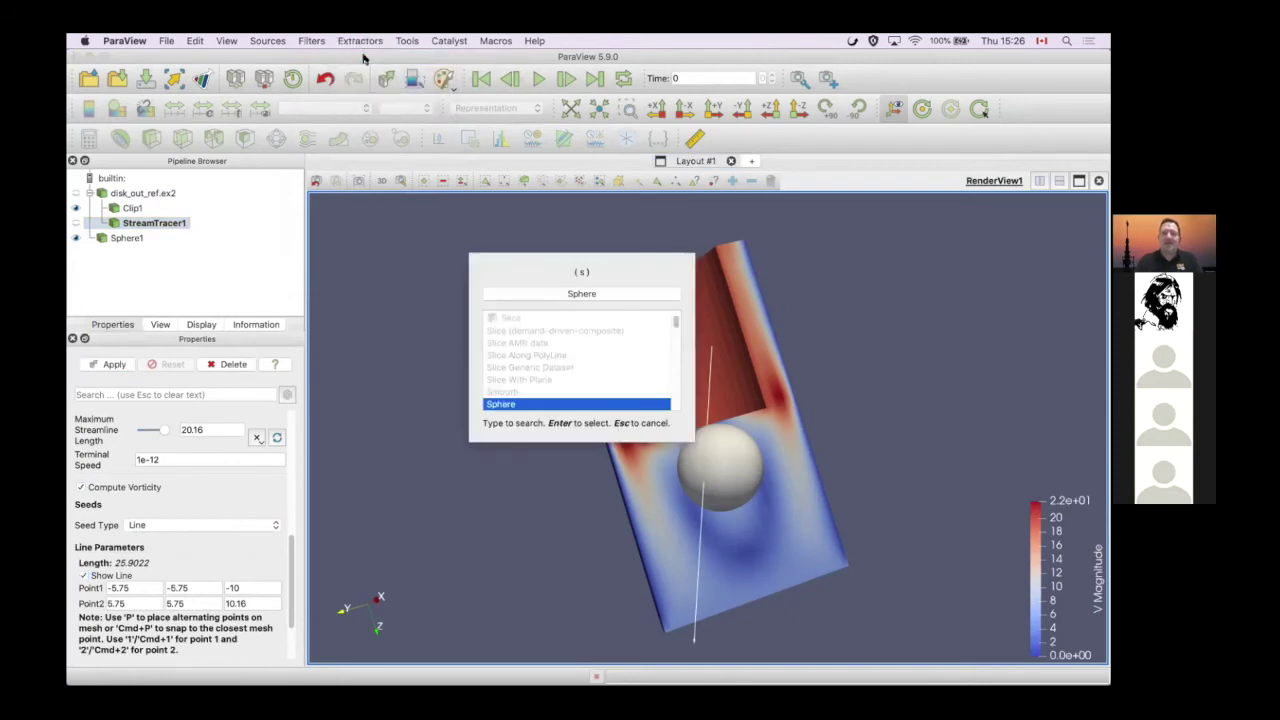
text(tream)
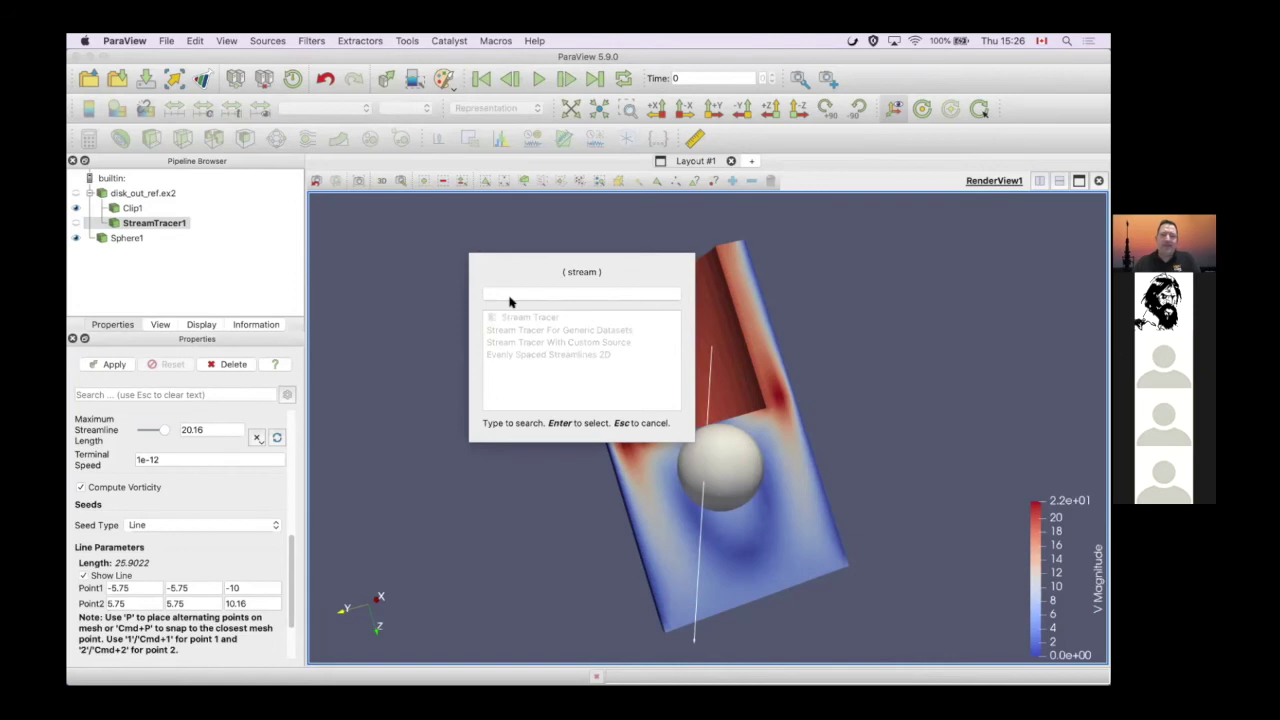
click(255, 252)
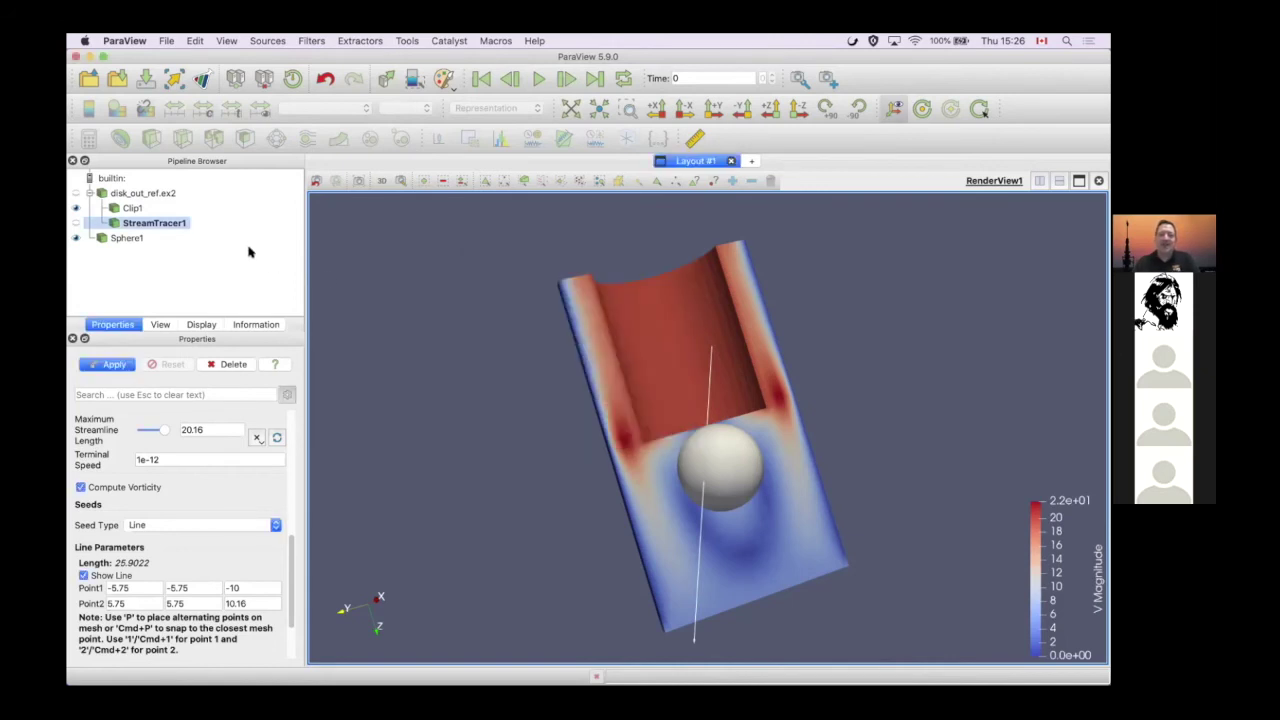
Delete the unapplied Stream Tracer and start adding the Stream Tracer With Custom Source filter to disk_out_ref.ex2
click(231, 364)
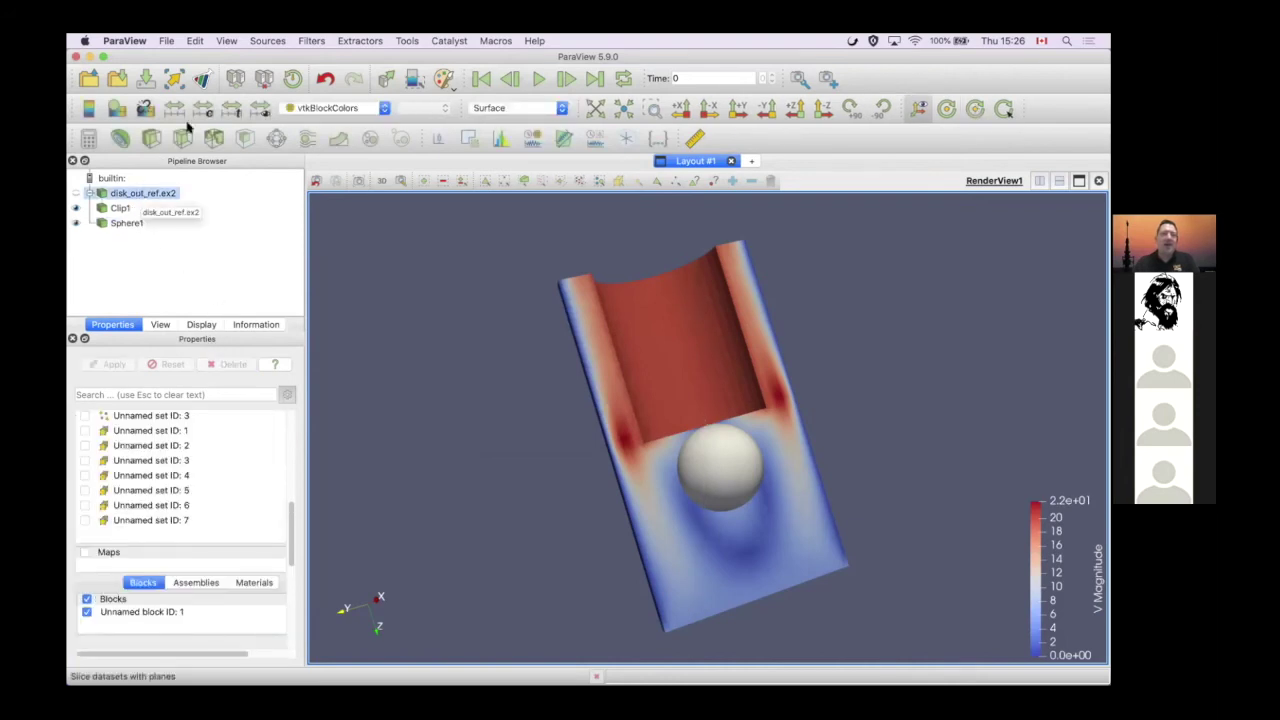
click(312, 41)
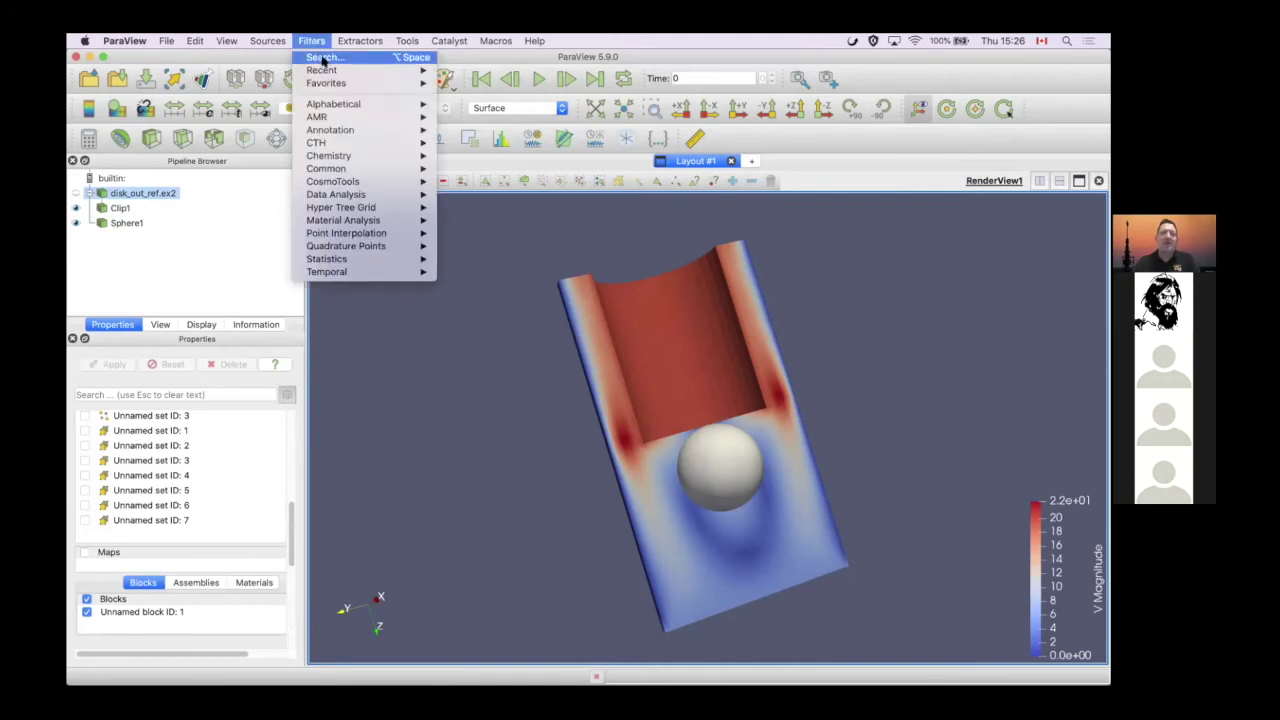
click(323, 60)
text(stream)
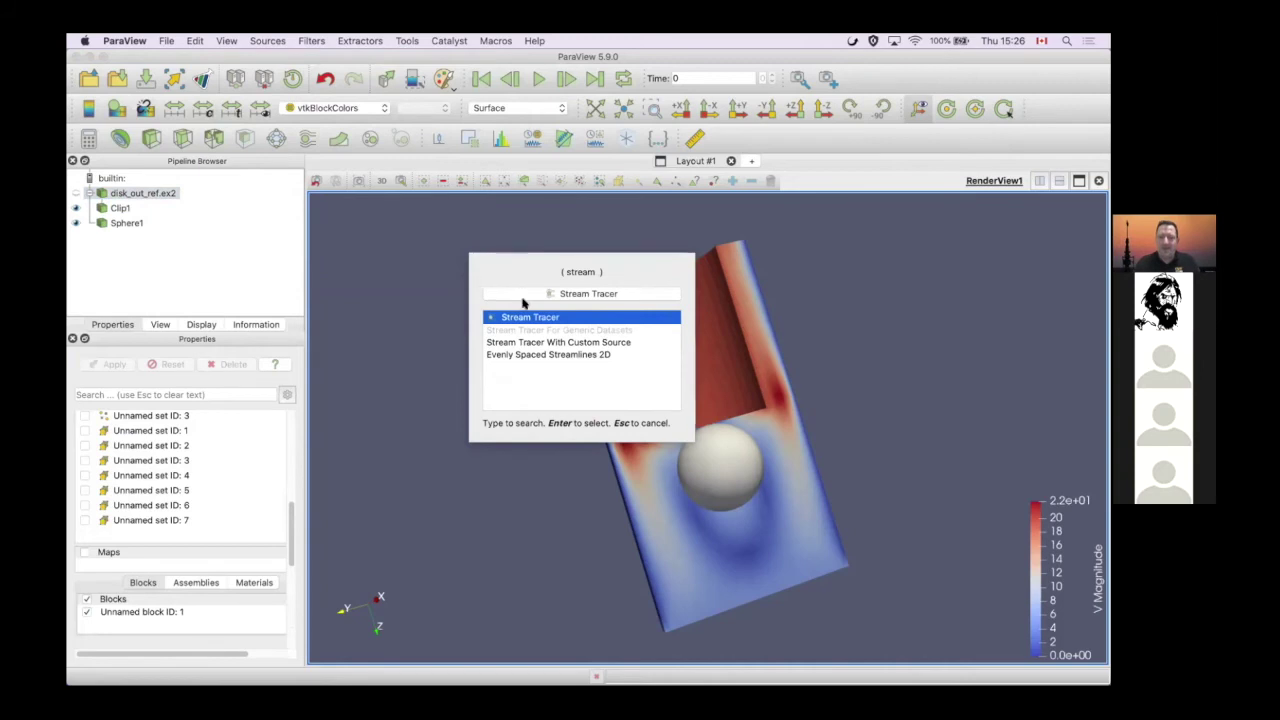
click(595, 342)
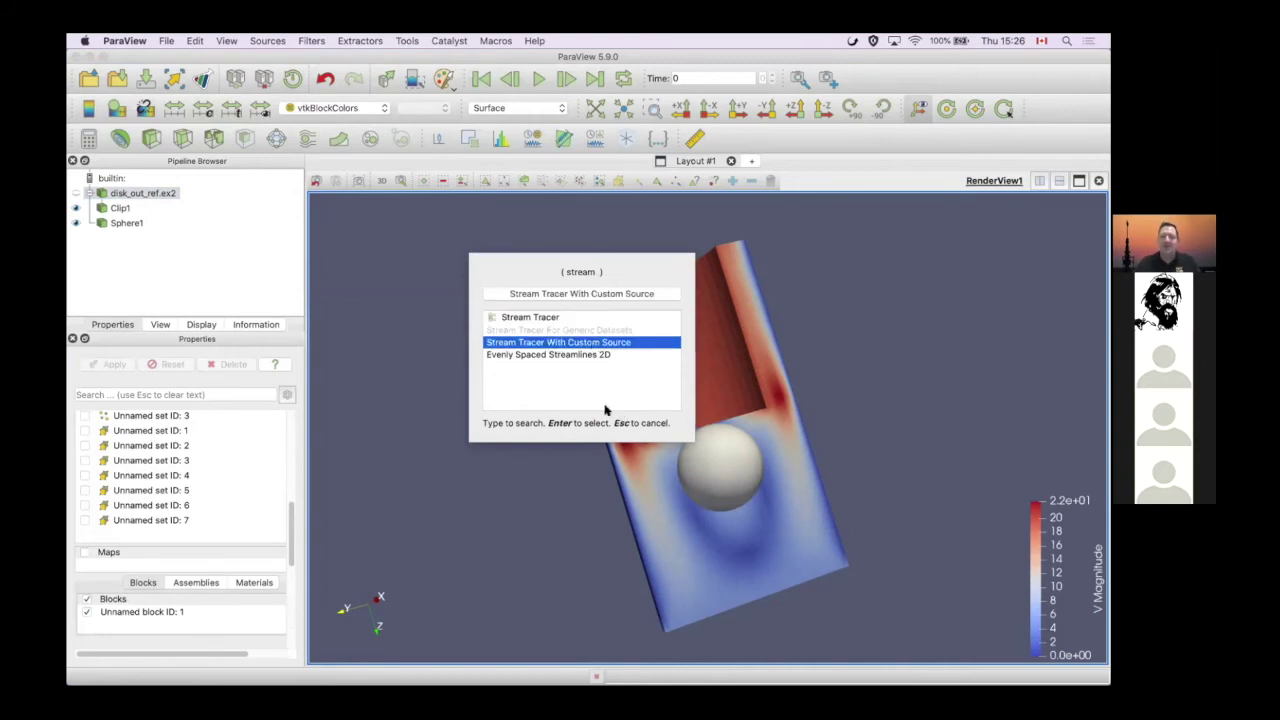
key(Return)
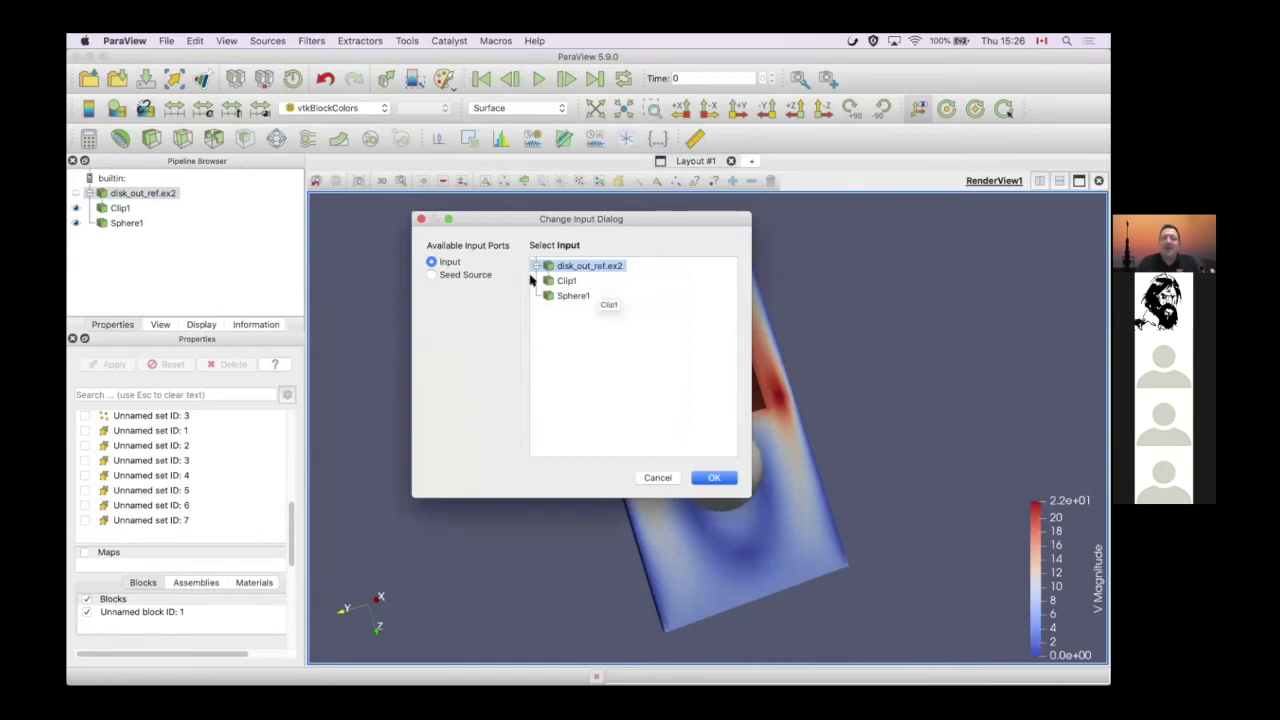
Choose Sphere1 as the seed source and apply the filter with its default settings to generate the streamlines
click(456, 275)
click(571, 297)
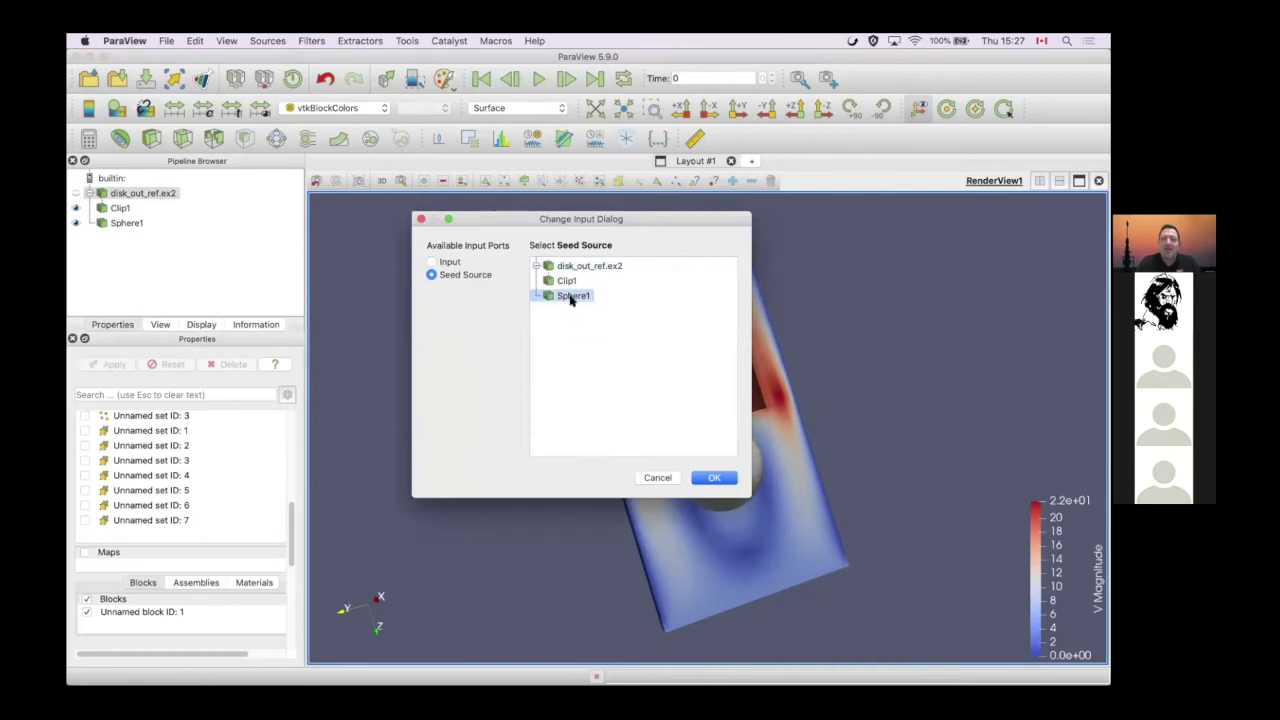
click(714, 478)
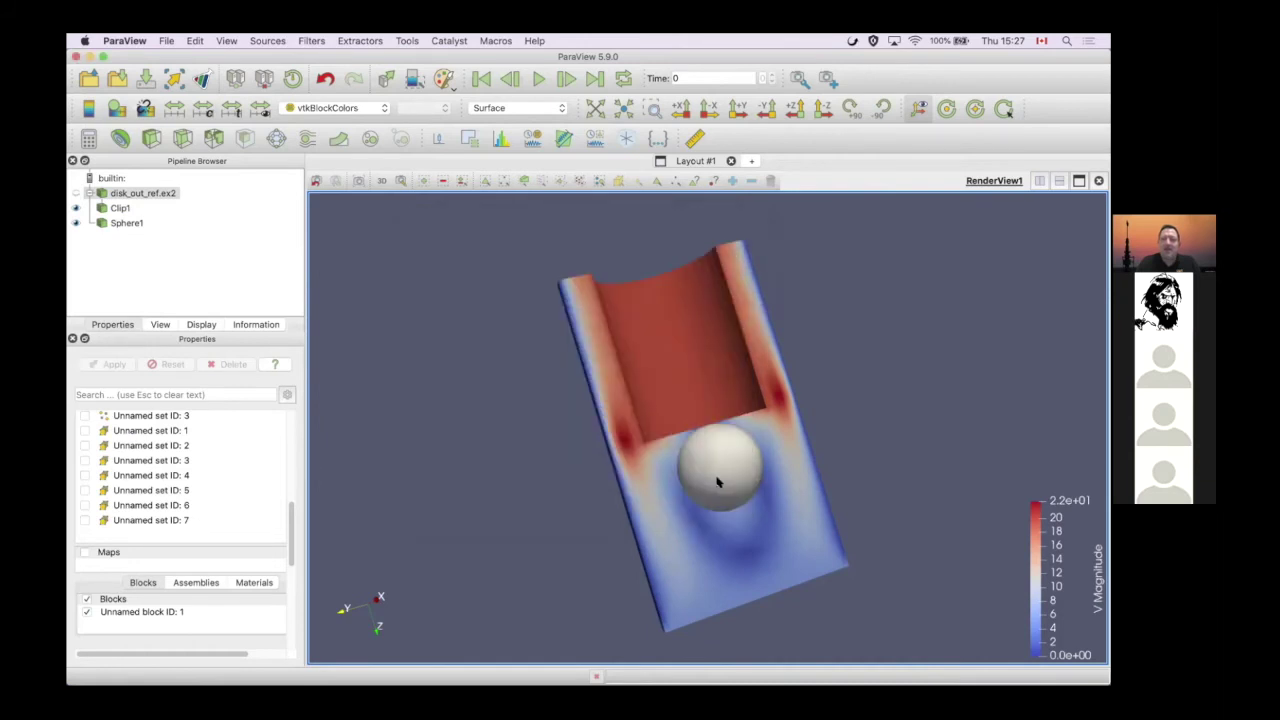
click(104, 364)
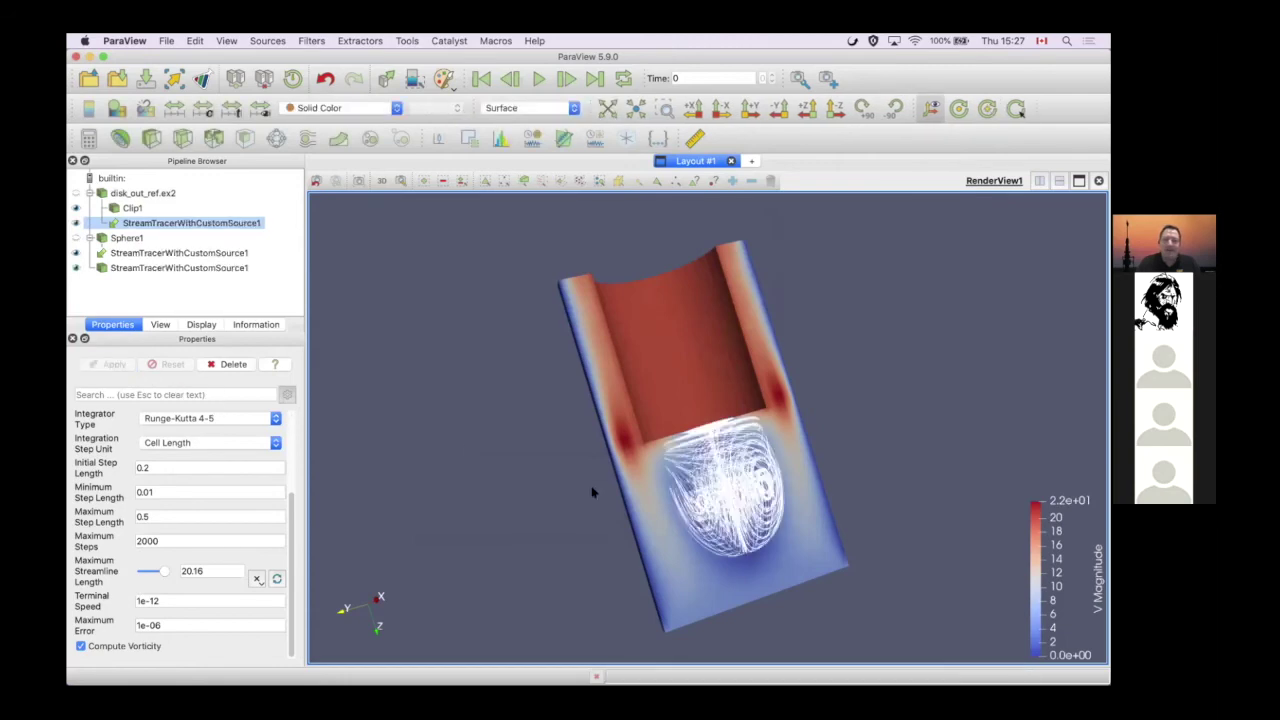
mouse_move(613, 540)
mouse_down()
mouse_move(517, 537)
mouse_move(557, 594)
mouse_move(600, 571)
mouse_move(591, 603)
mouse_move(597, 509)
mouse_move(603, 521)
mouse_up()
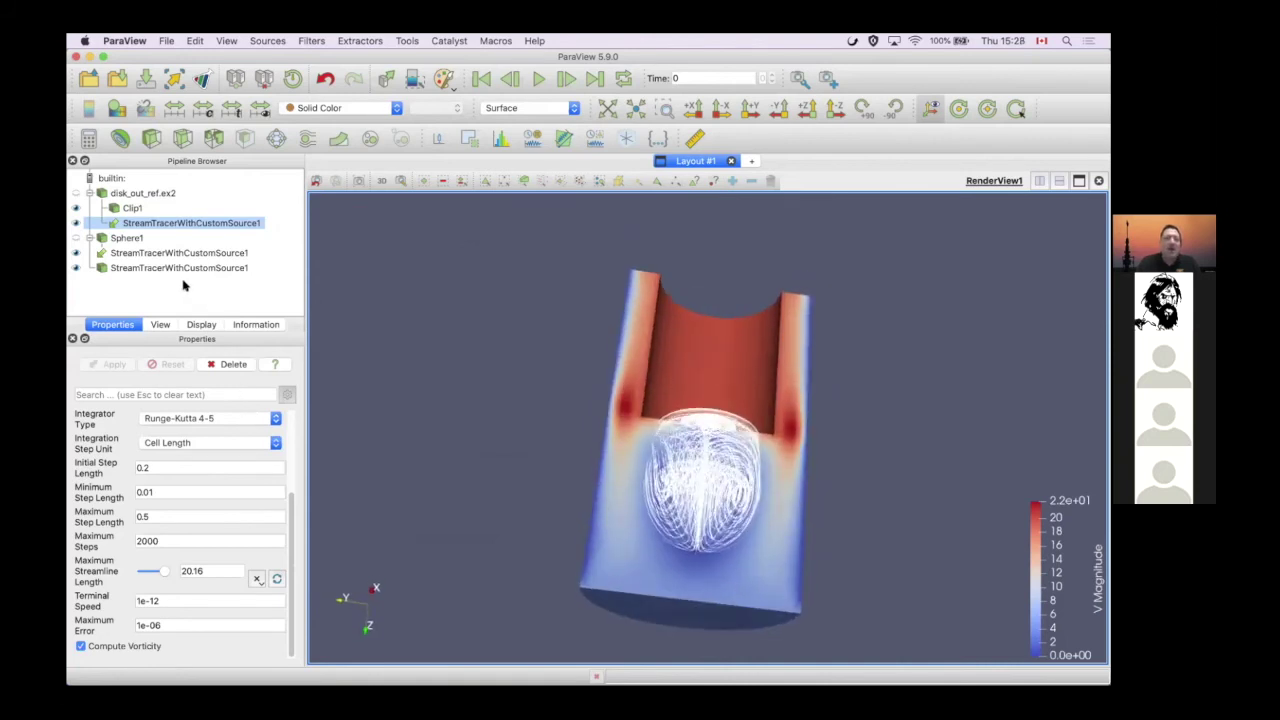
Add a Tube filter to the custom-source stream tracer output and apply it with the default radius and 6 sides
click(180, 268)
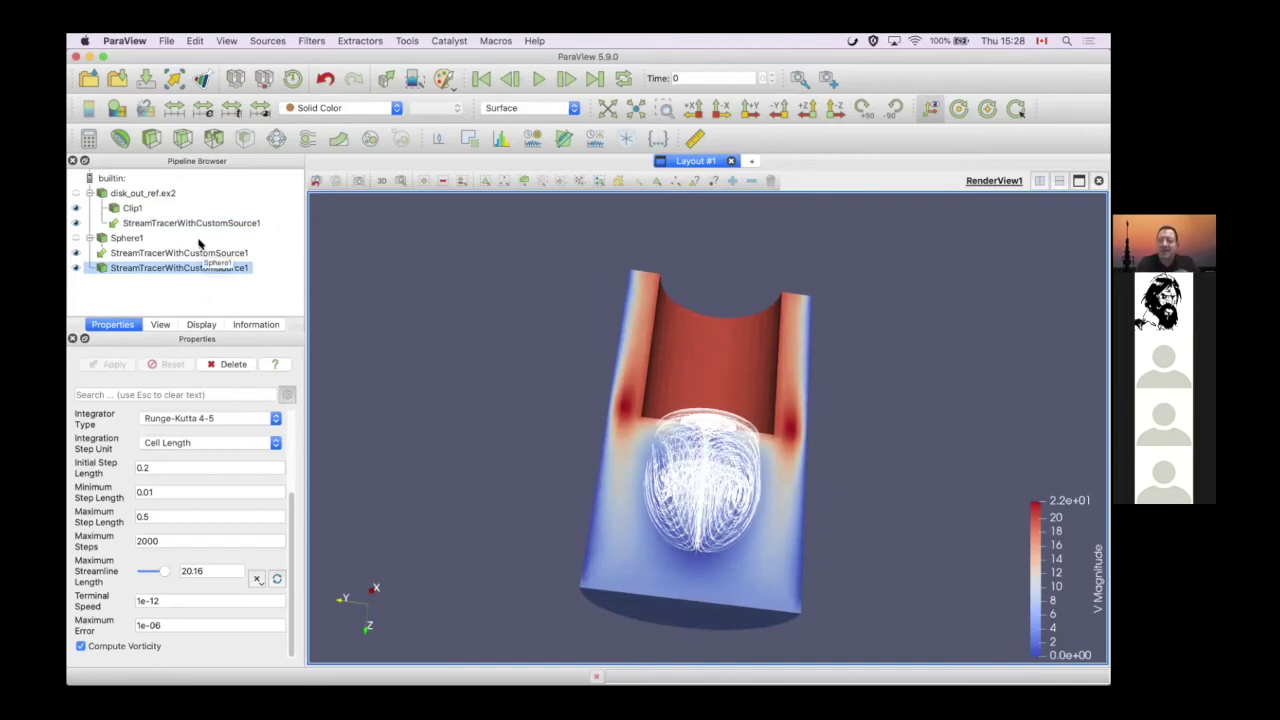
click(298, 40)
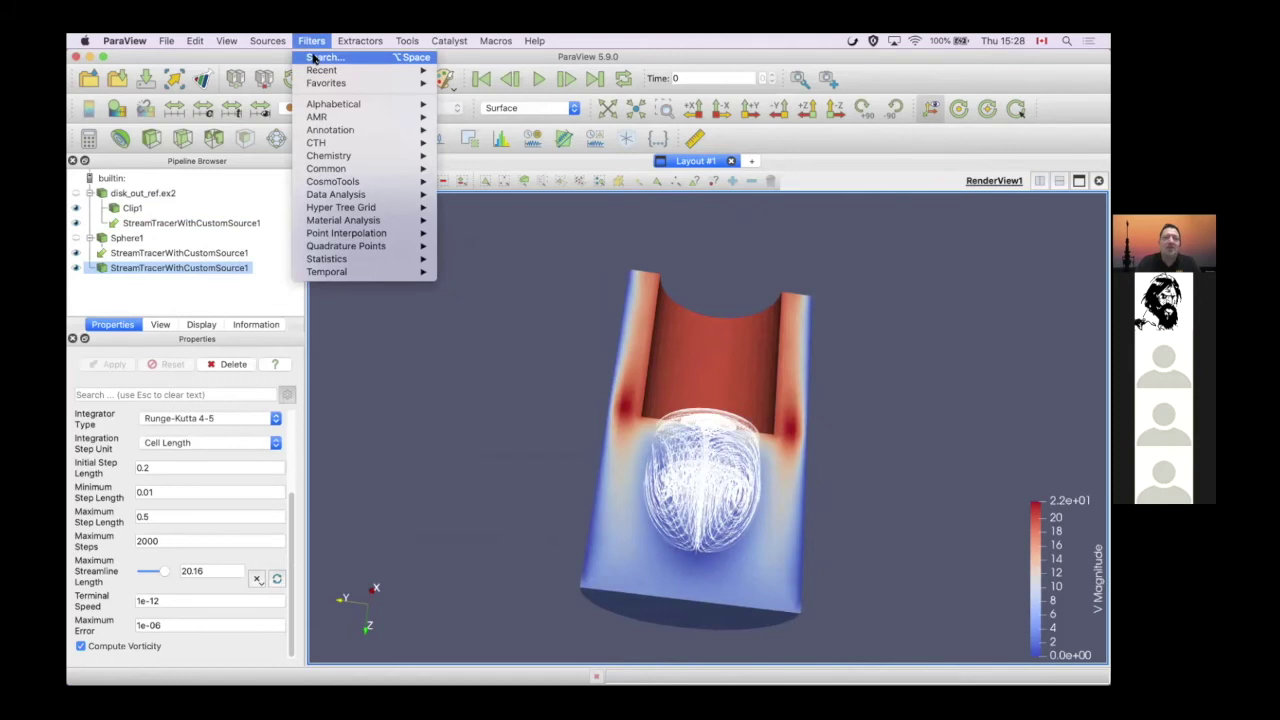
click(313, 57)
text(t)
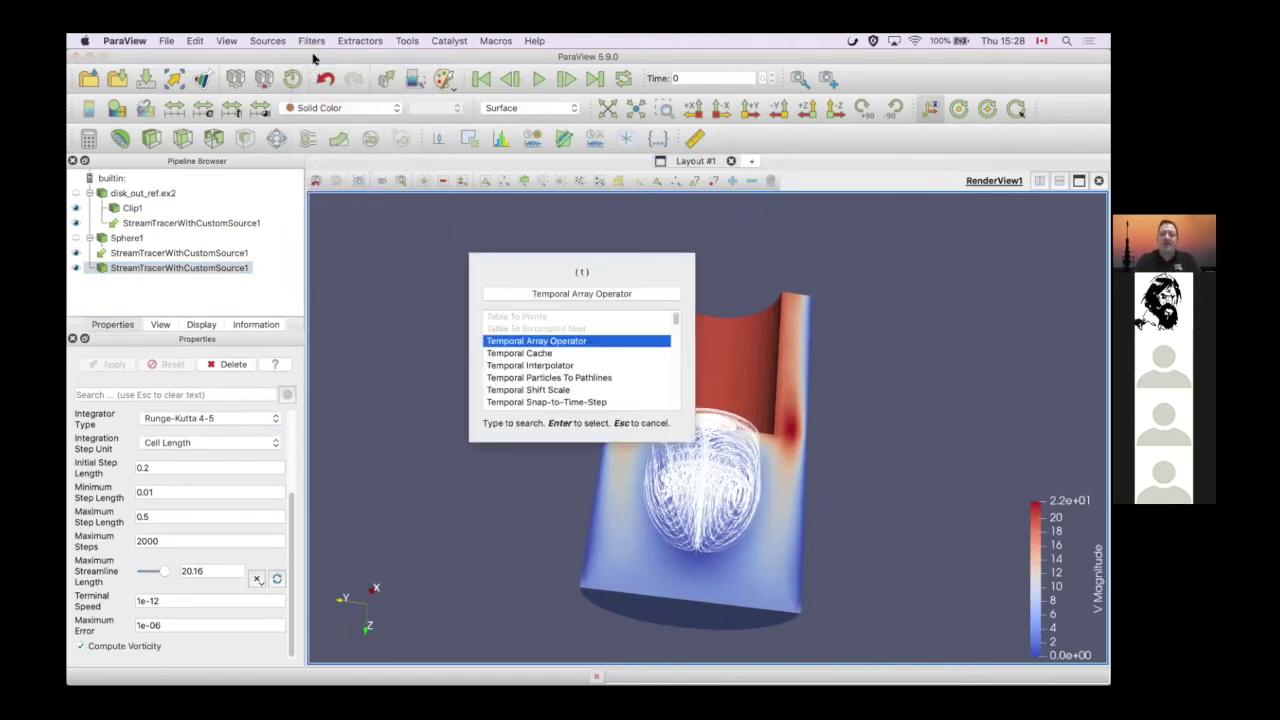
text(ube)
key(Return)
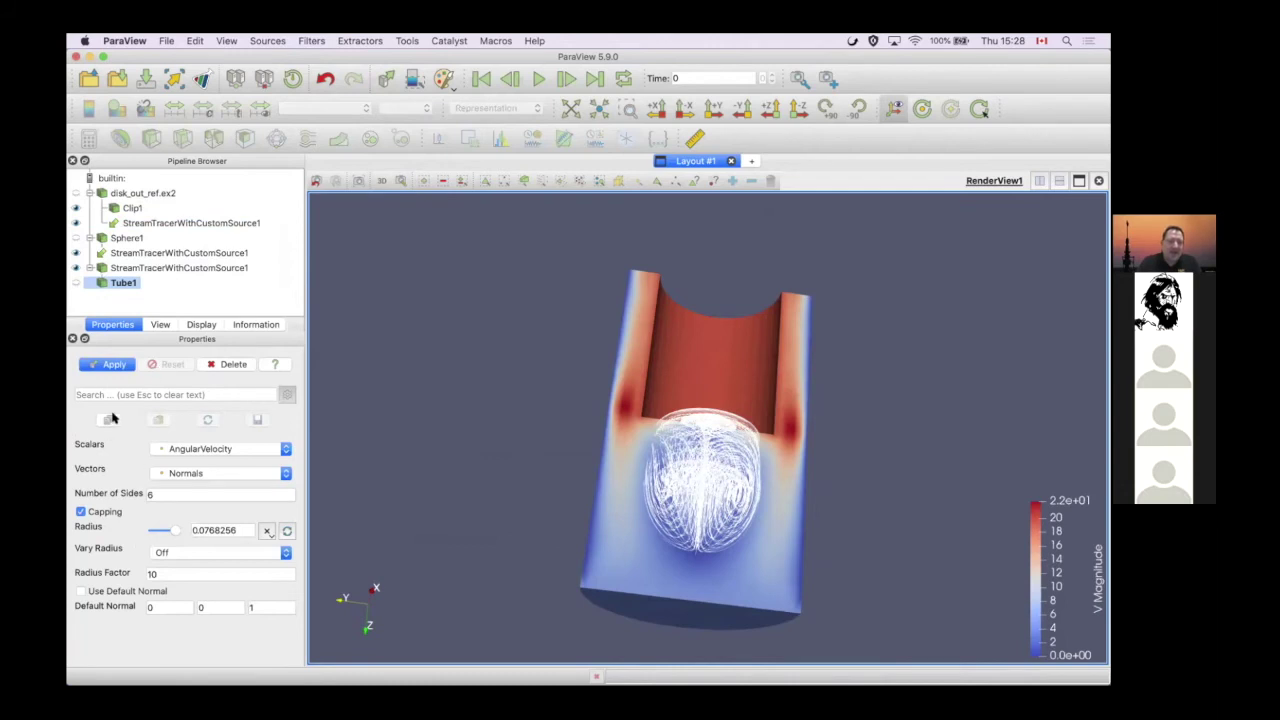
click(112, 364)
drag(675, 512, 678, 550)
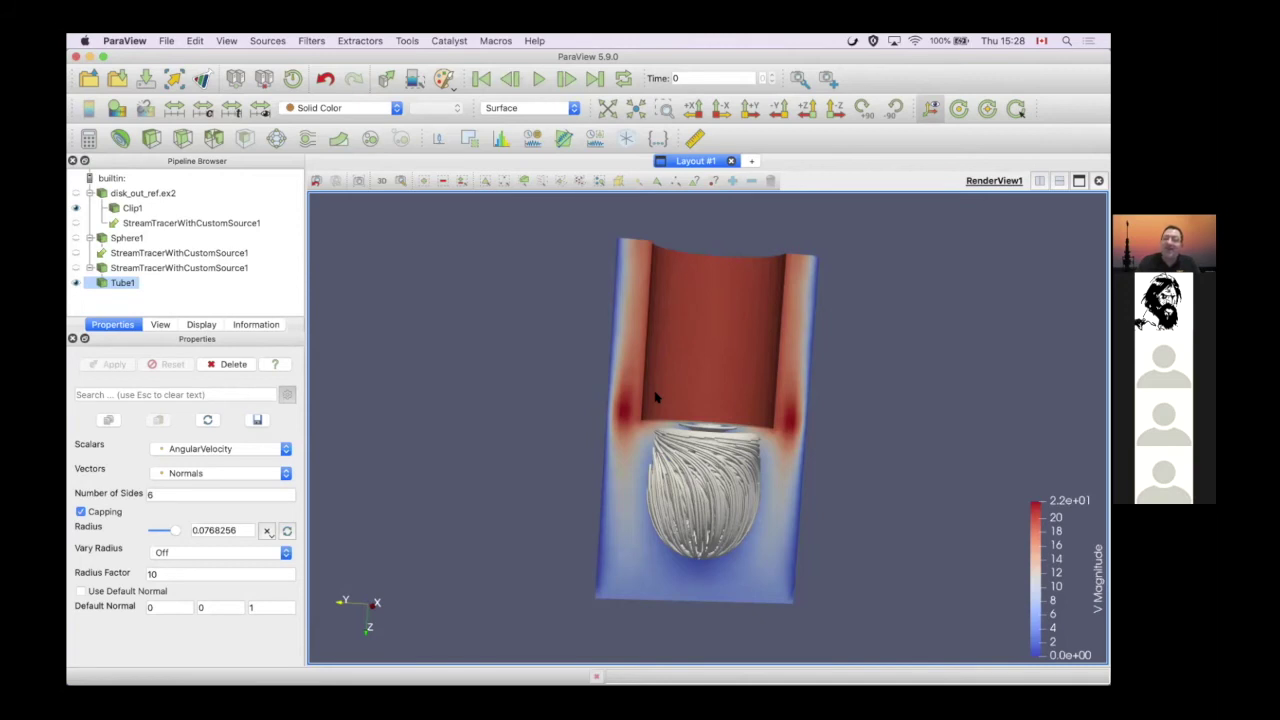
Try coloring the tubes by V magnitude and by AngularVelocity
click(385, 108)
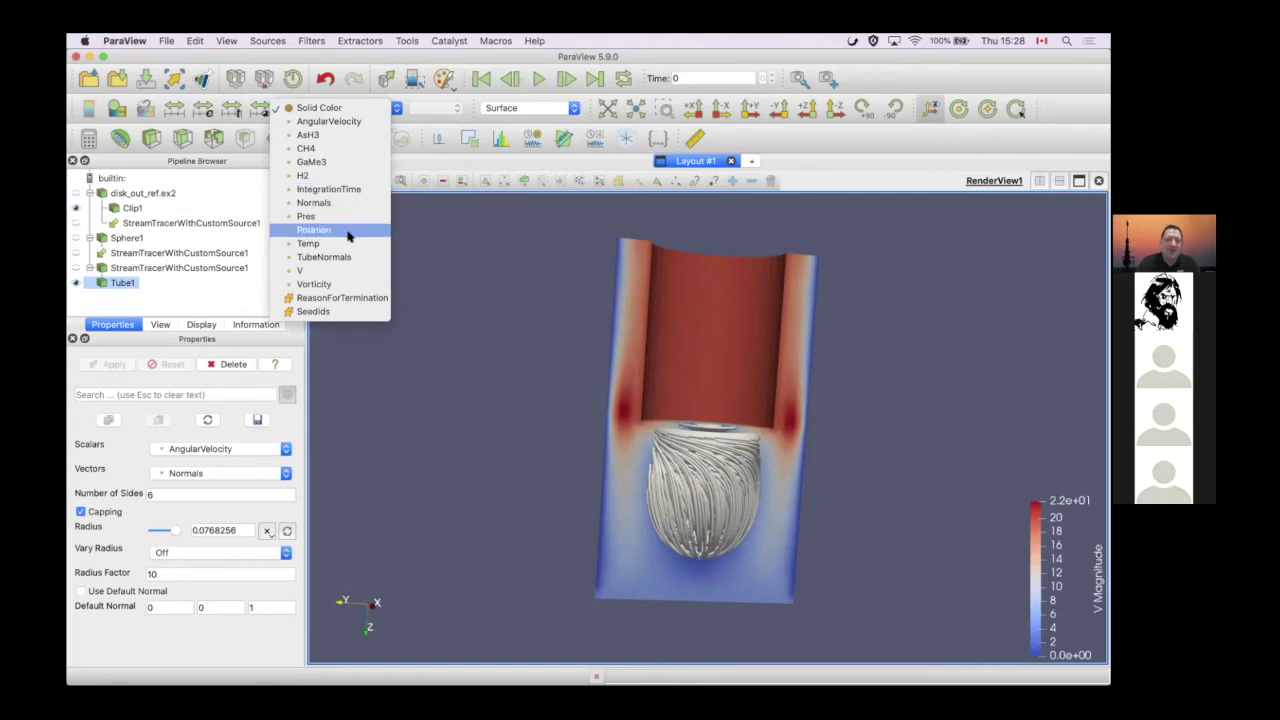
click(334, 272)
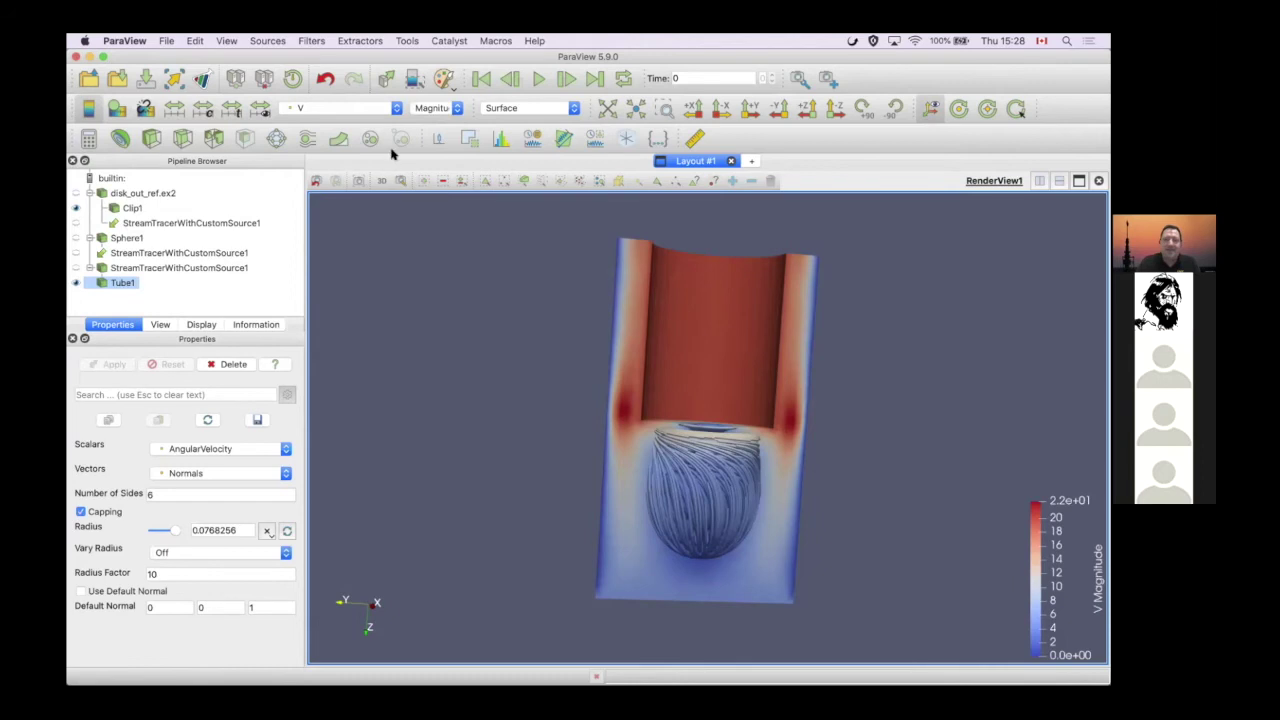
click(386, 109)
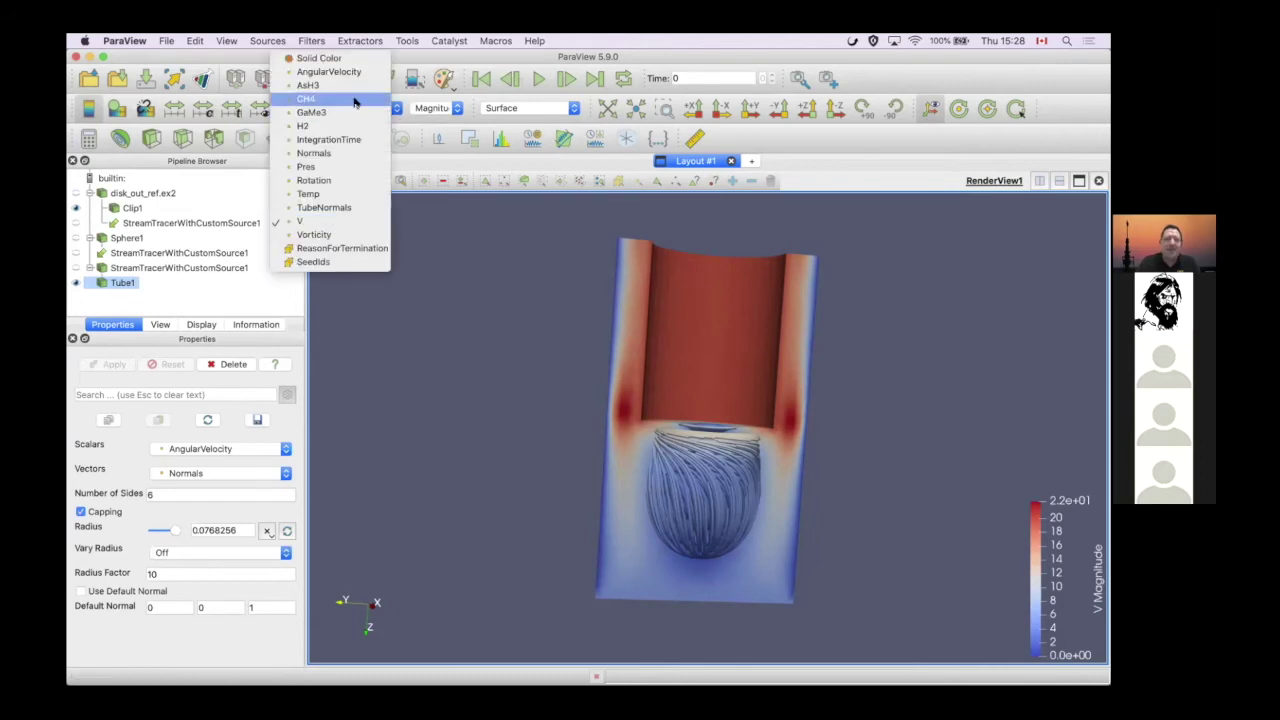
click(352, 73)
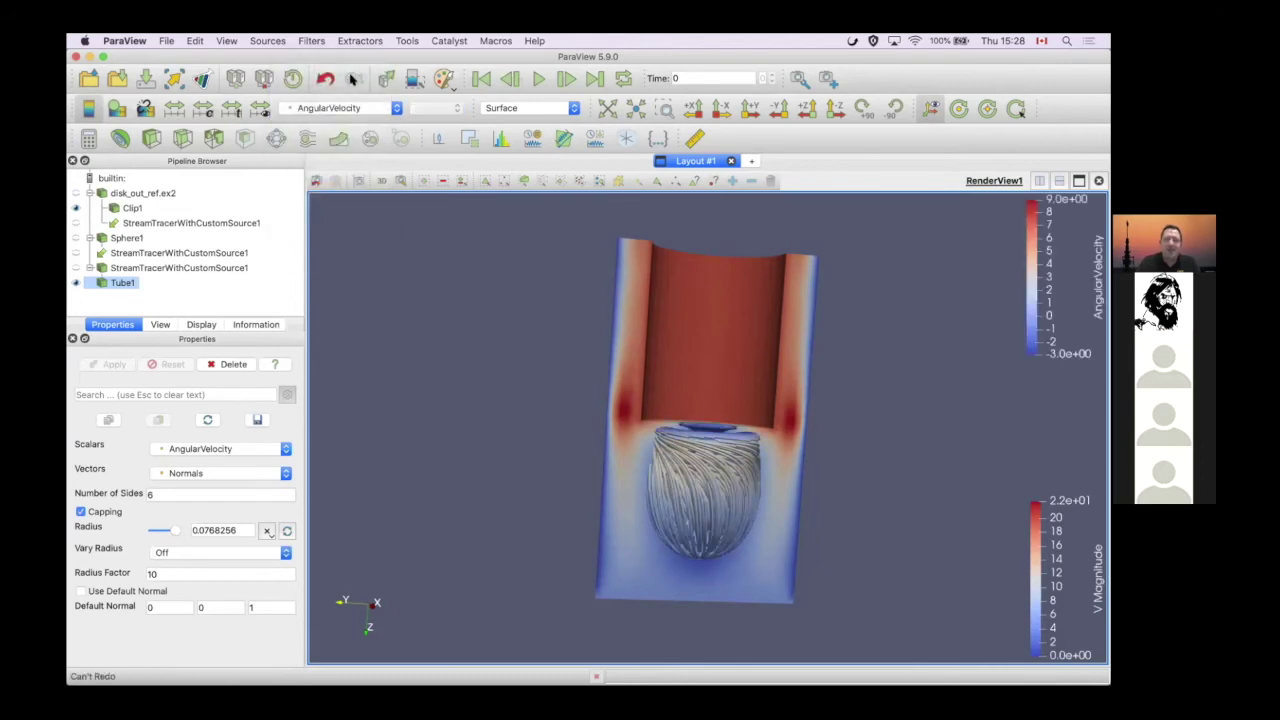
Color the tubes by the Temp array
click(356, 109)
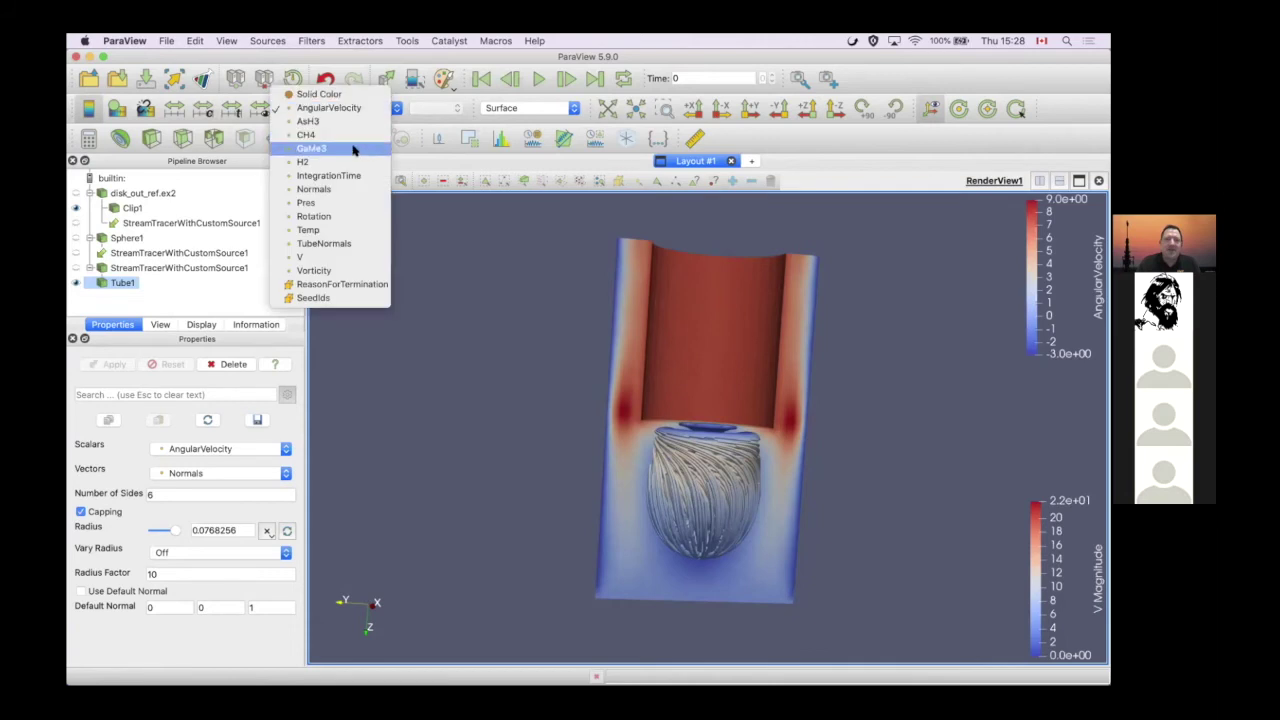
click(347, 231)
drag(730, 443, 668, 422)
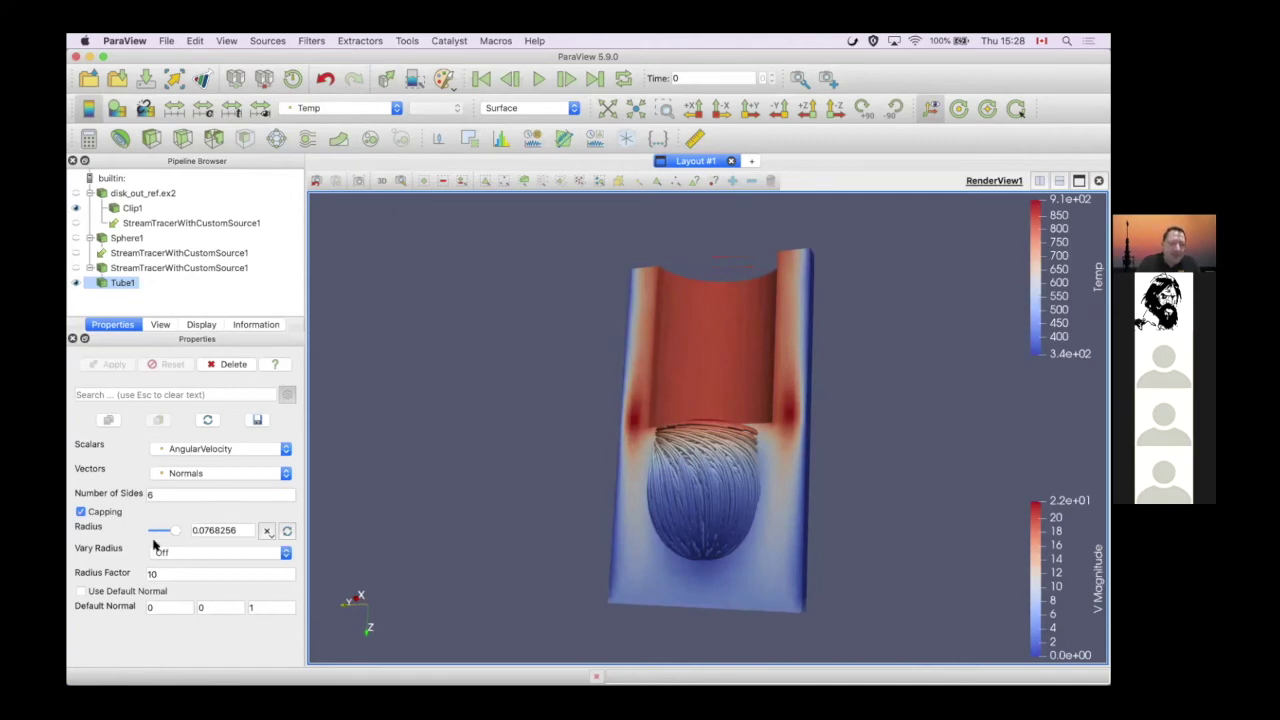
Read the Tube filter's help page, including its property descriptions, and close the help
click(281, 368)
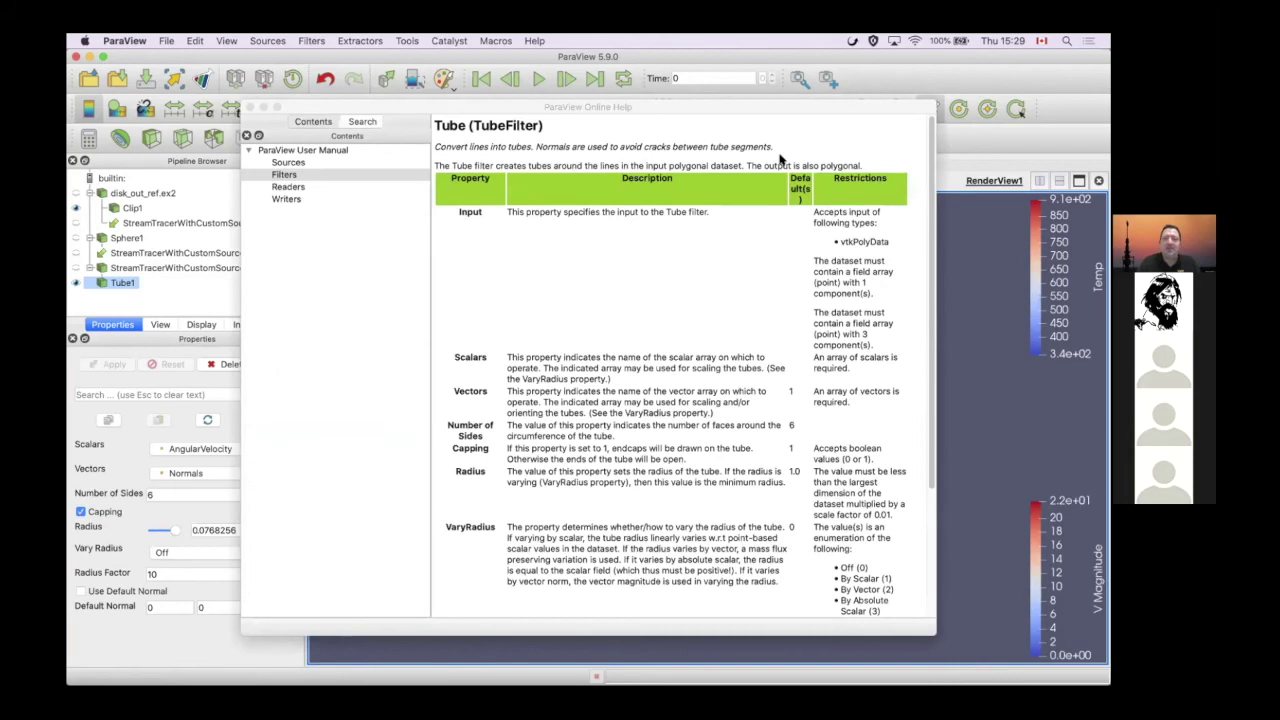
scroll(724, 247, down, 5)
key(super+w)
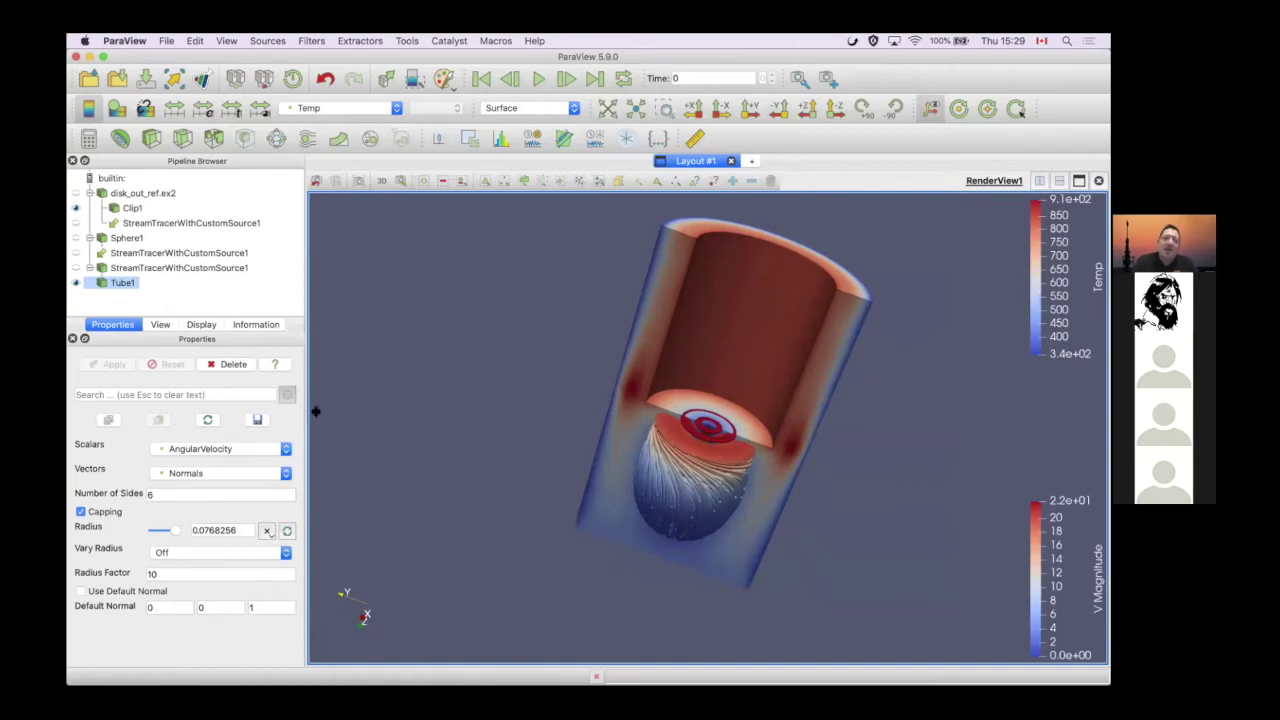
Hide Clip1 to view the tubes on their own and select the stream tracer output that feeds them
click(76, 208)
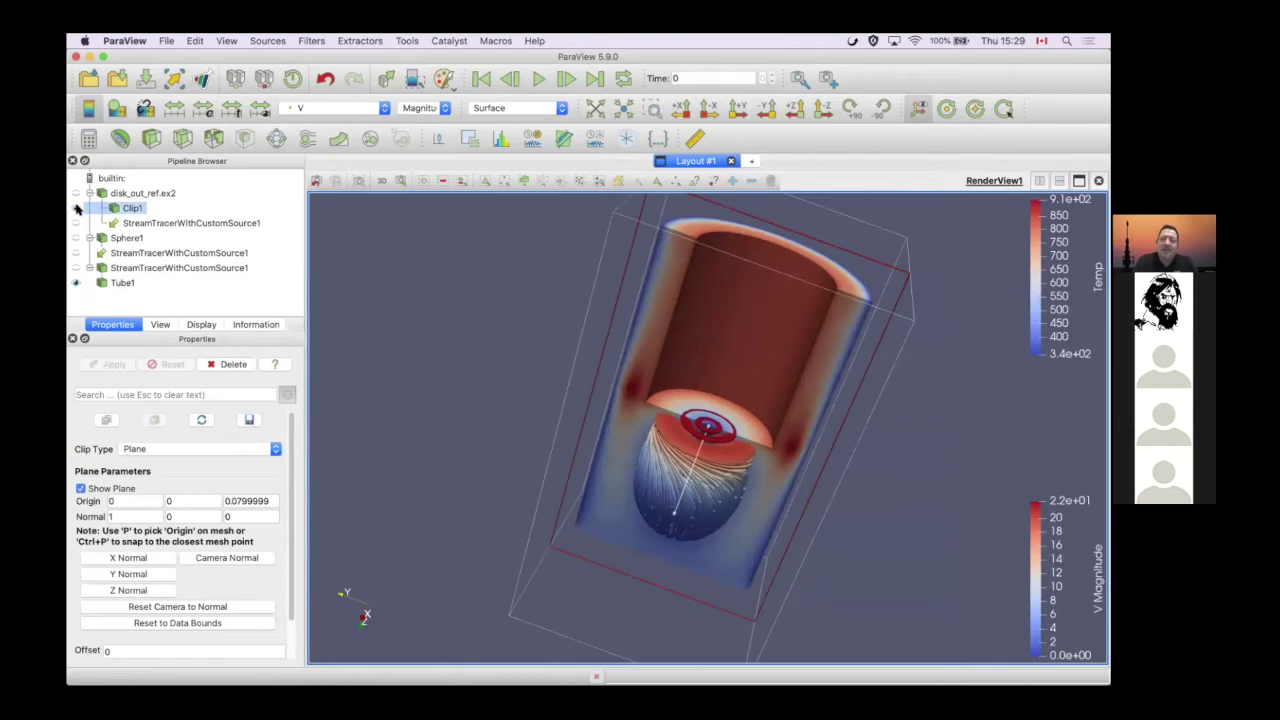
click(147, 270)
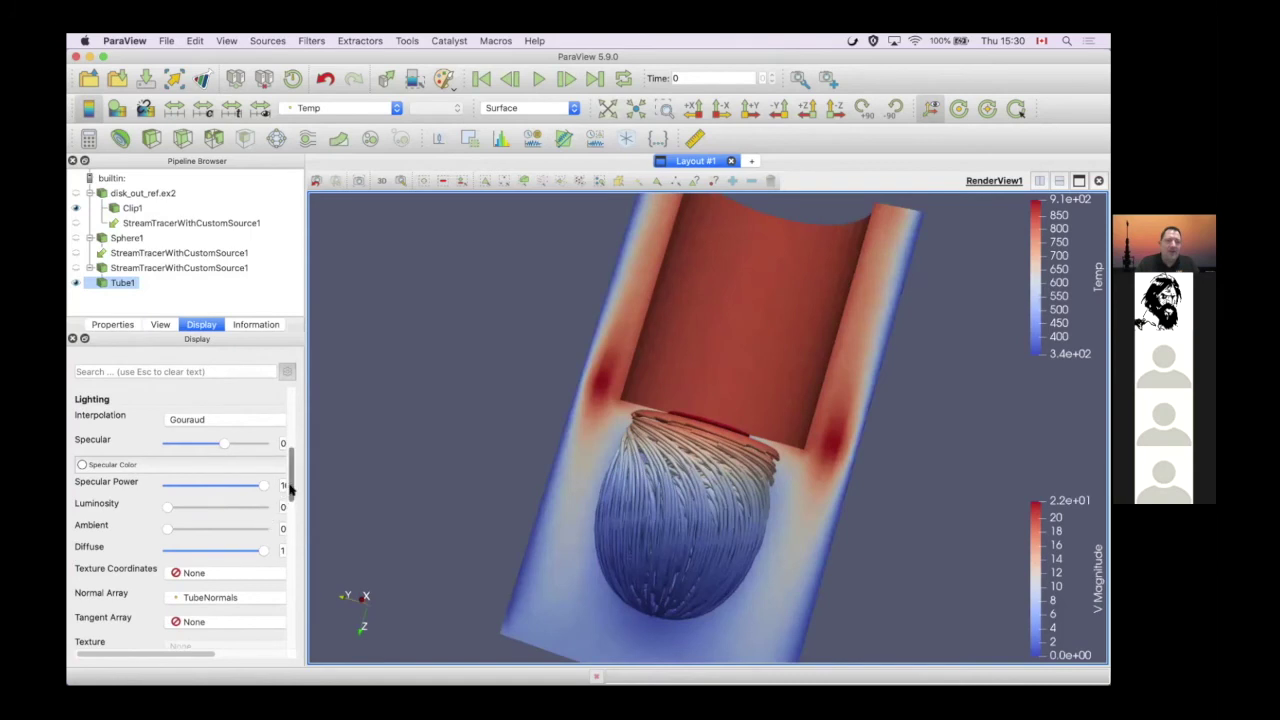
Adjust Tube1's display lighting: set ambient to about half, raise luminosity to its maximum, and lower the specular power
drag(291, 487, 290, 428)
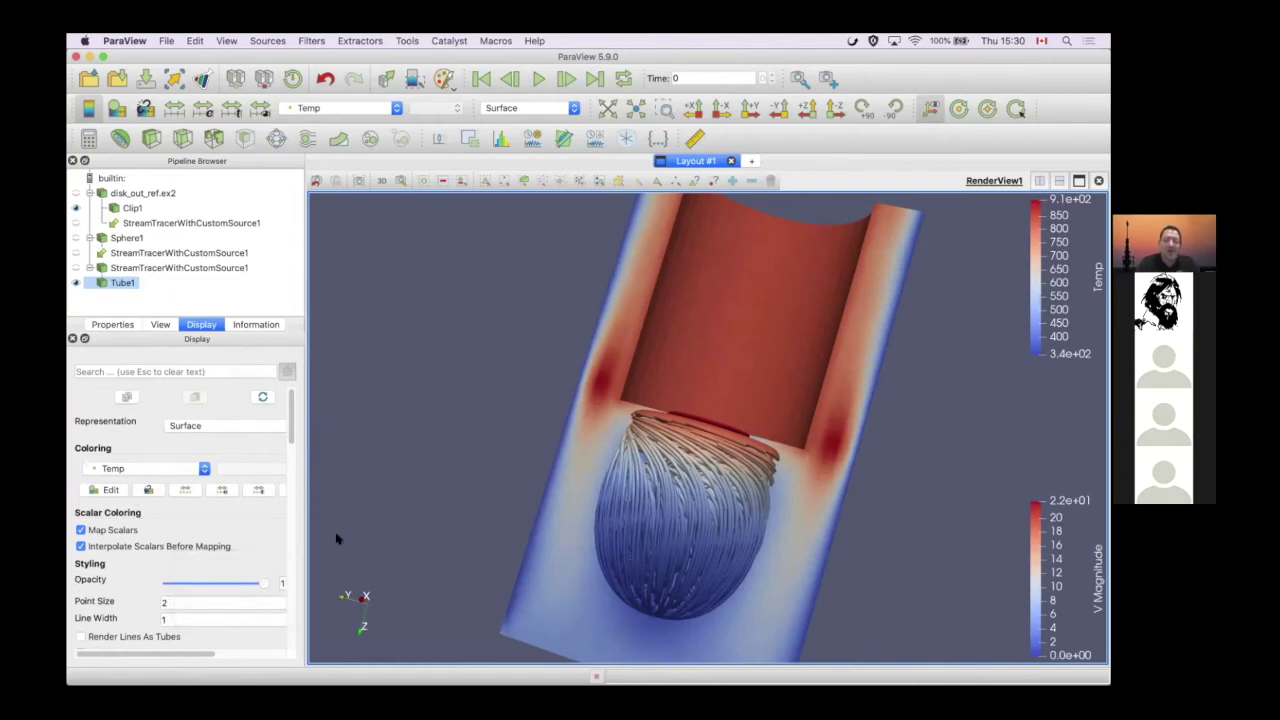
scroll(118, 584, down, 2)
scroll(118, 584, down, 6)
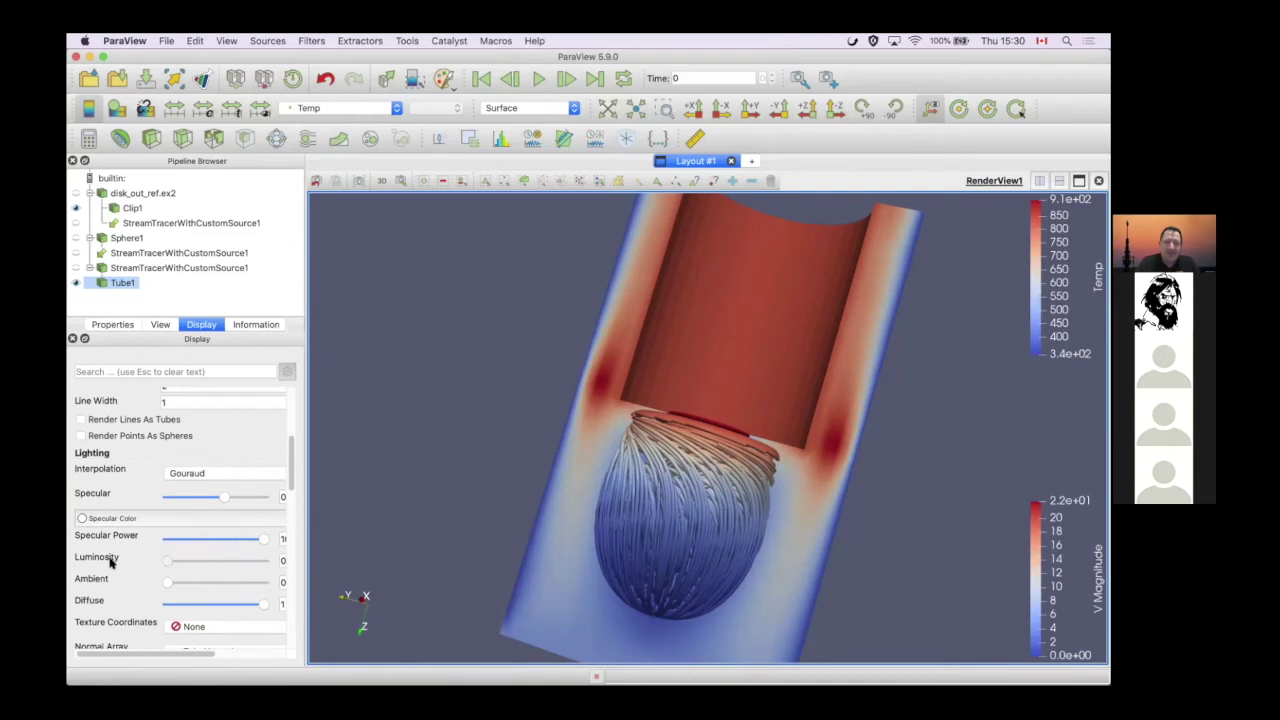
drag(169, 581, 258, 580)
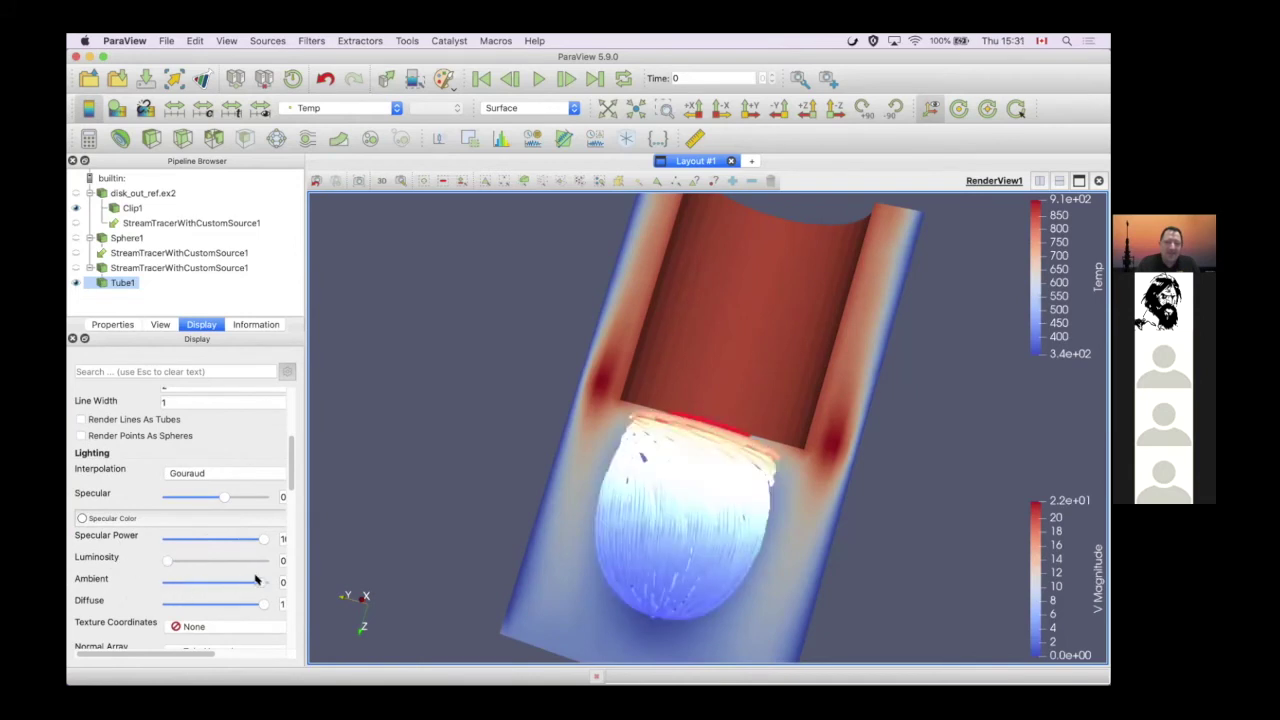
drag(255, 580, 213, 585)
drag(703, 481, 614, 491)
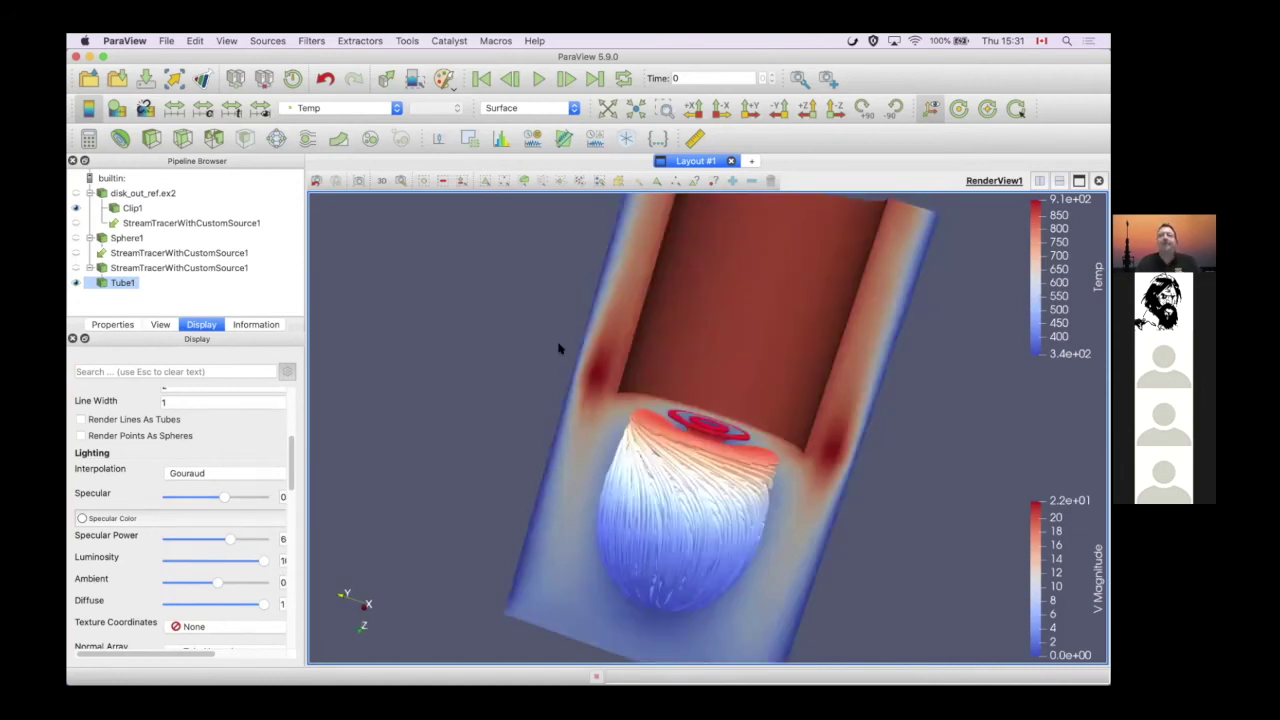
drag(565, 378, 403, 360)
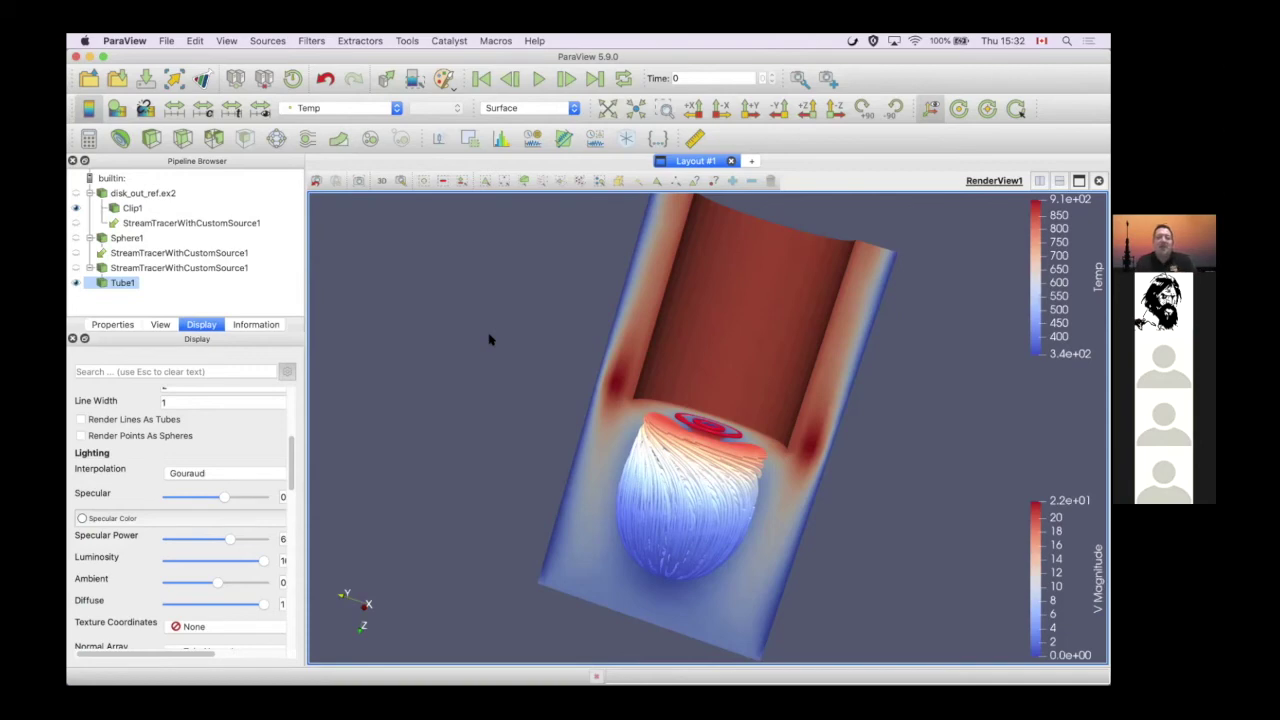
key(super+Tab)
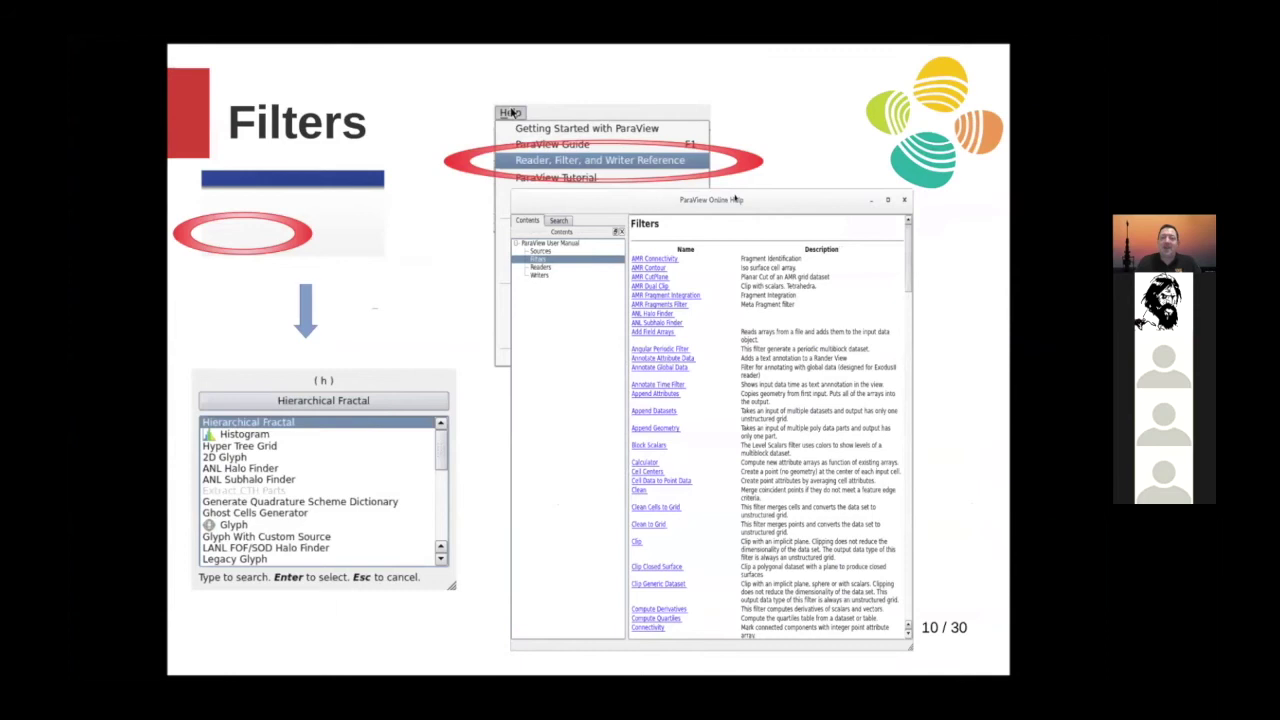
key(Right)
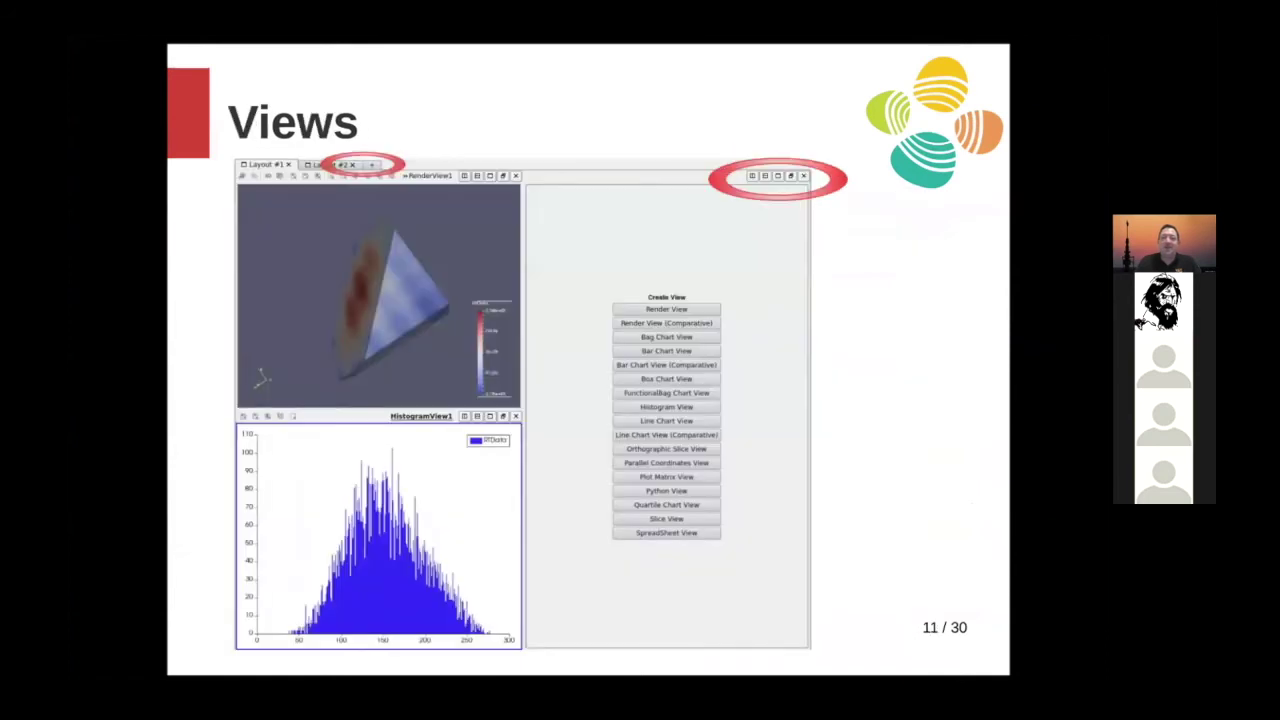
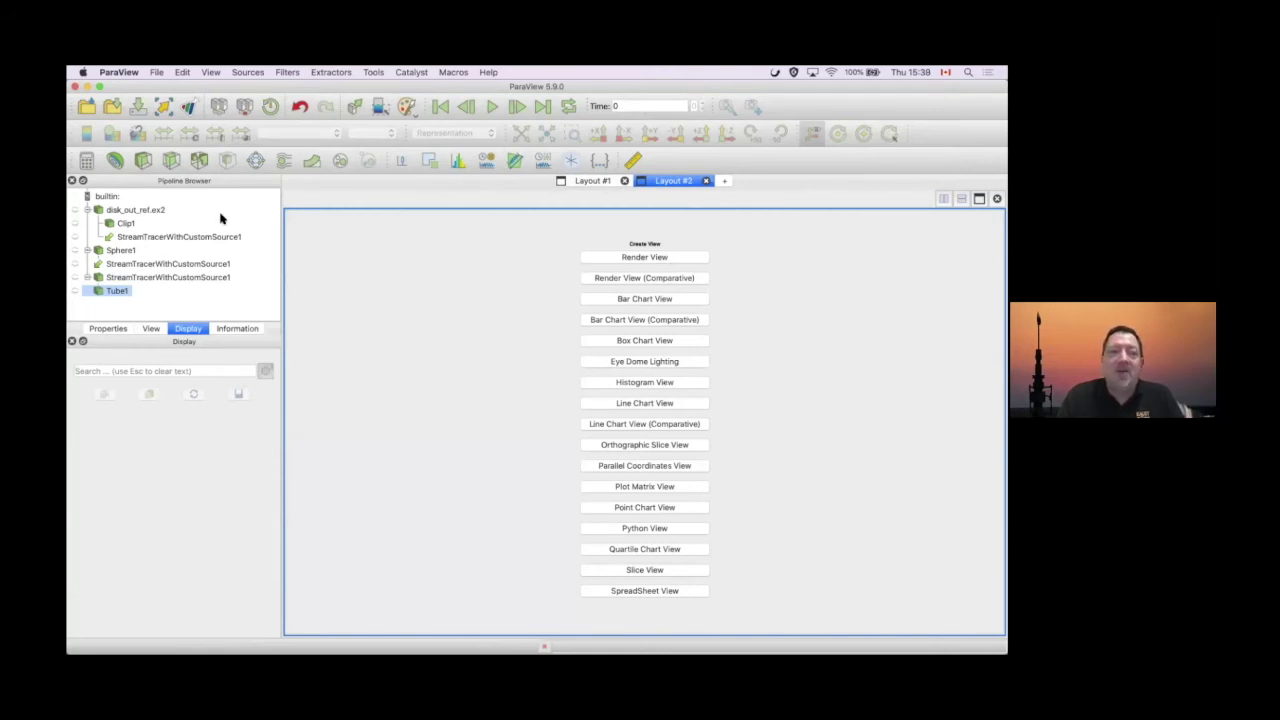
Create a Histogram View in Layout #2 and add the Histogram data analysis filter to disk_out_ref.ex2
click(646, 381)
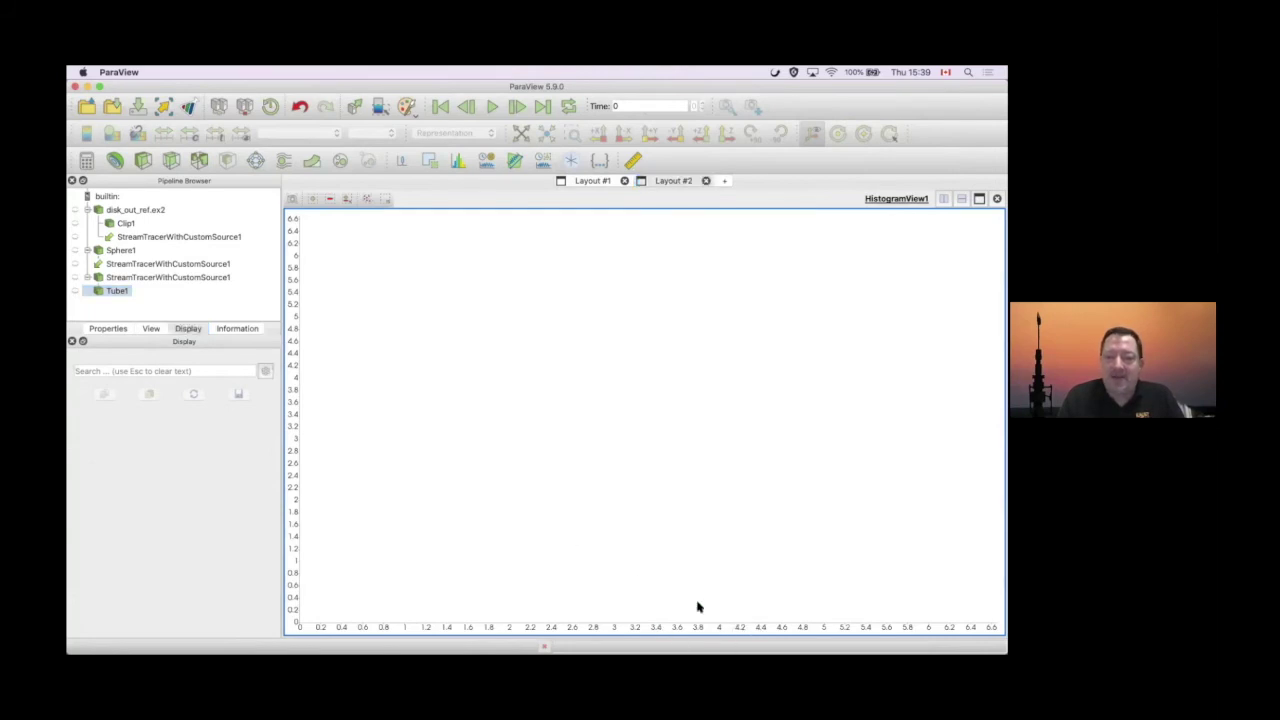
click(140, 210)
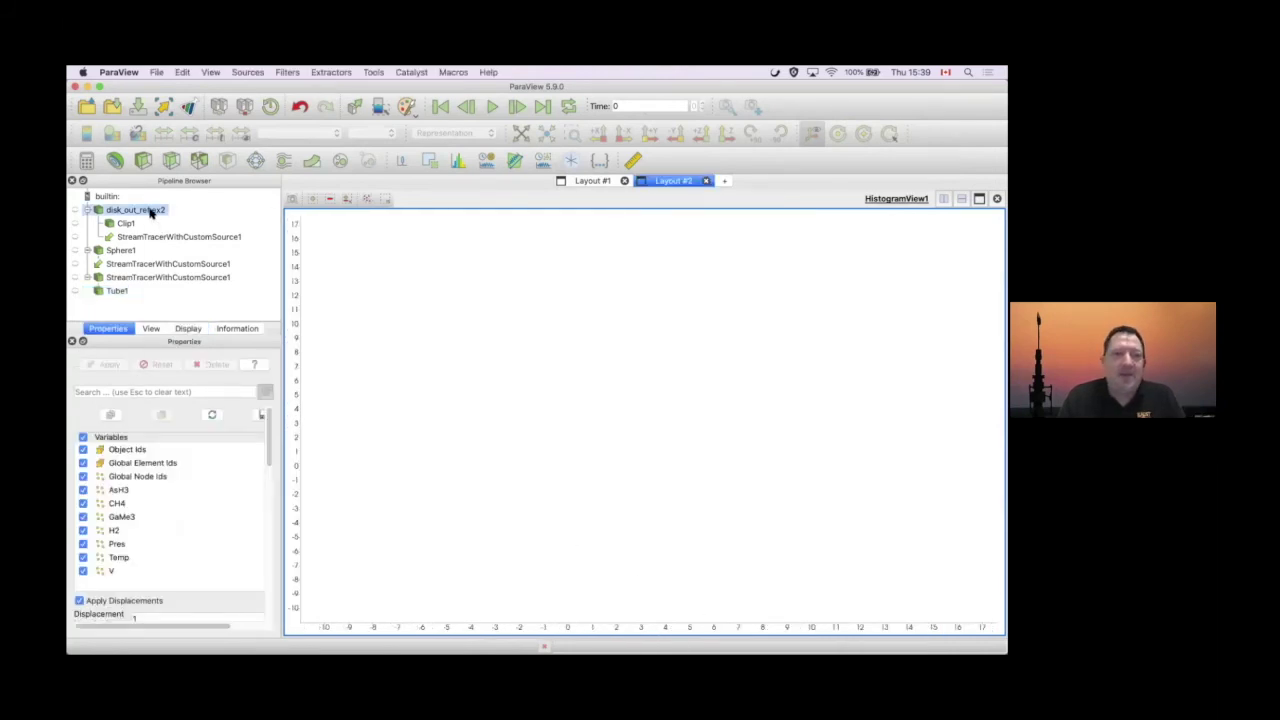
right_click(151, 212)
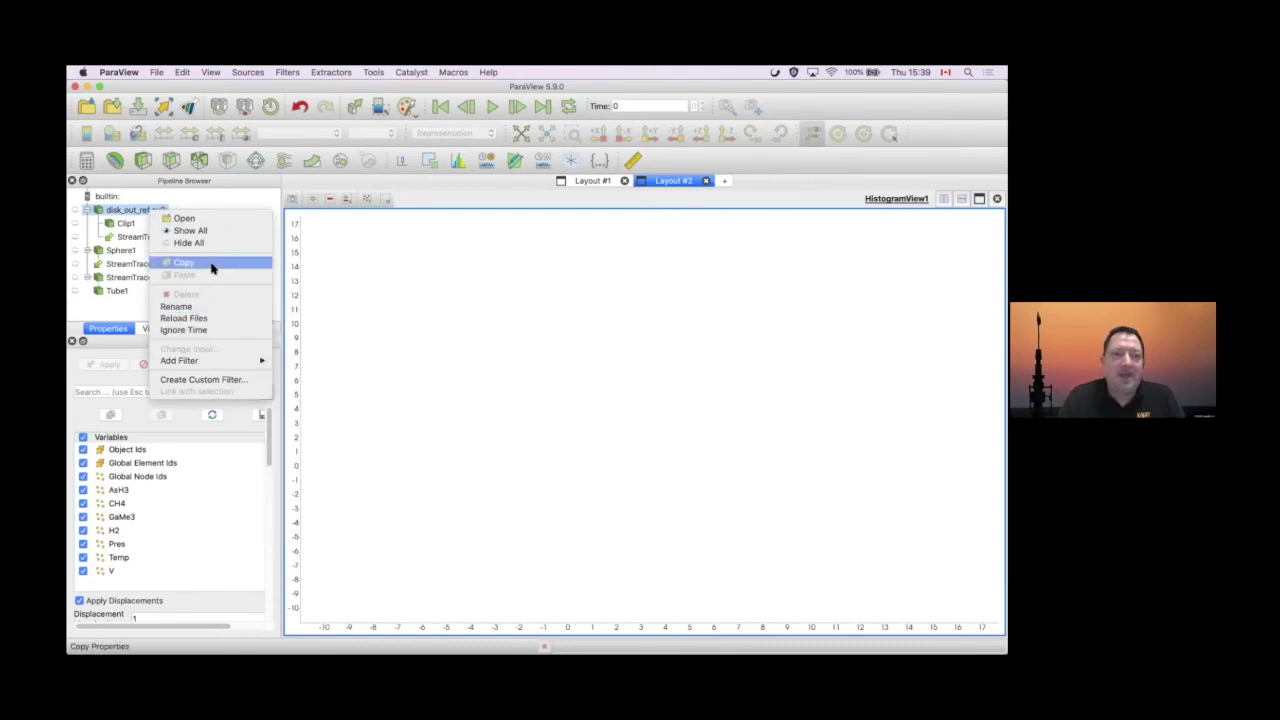
mouse_move(220, 358)
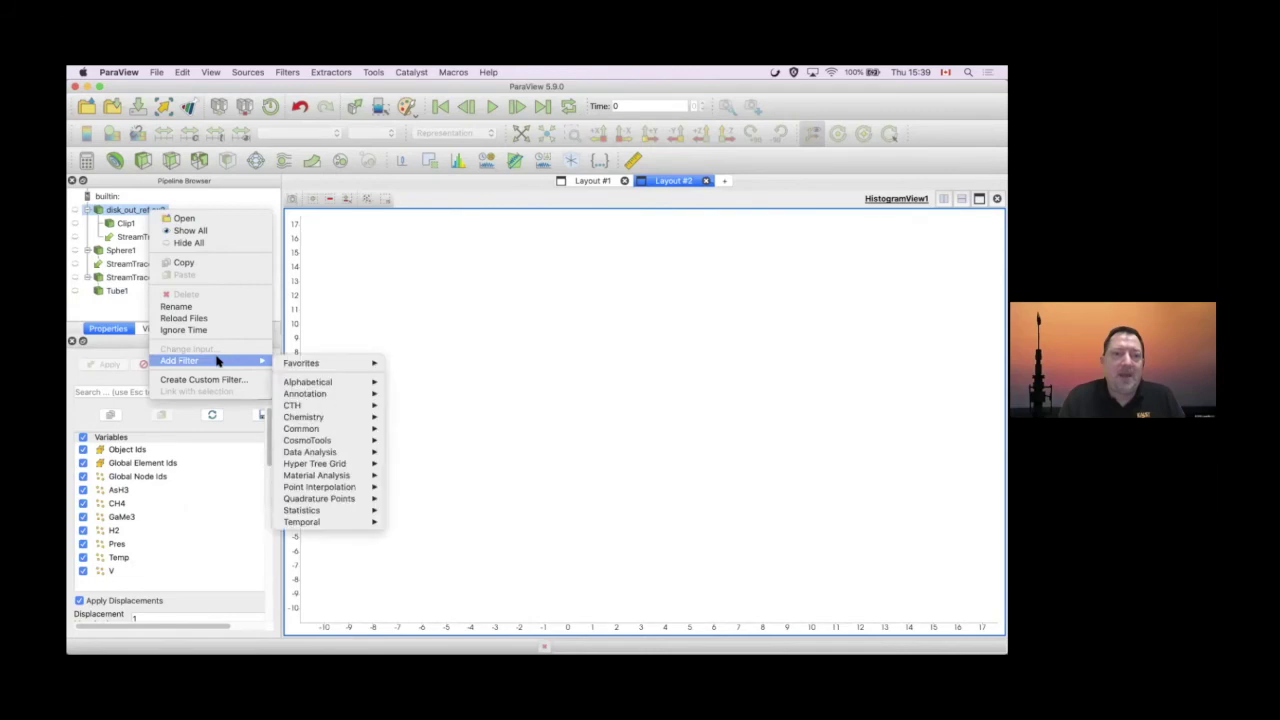
mouse_move(315, 367)
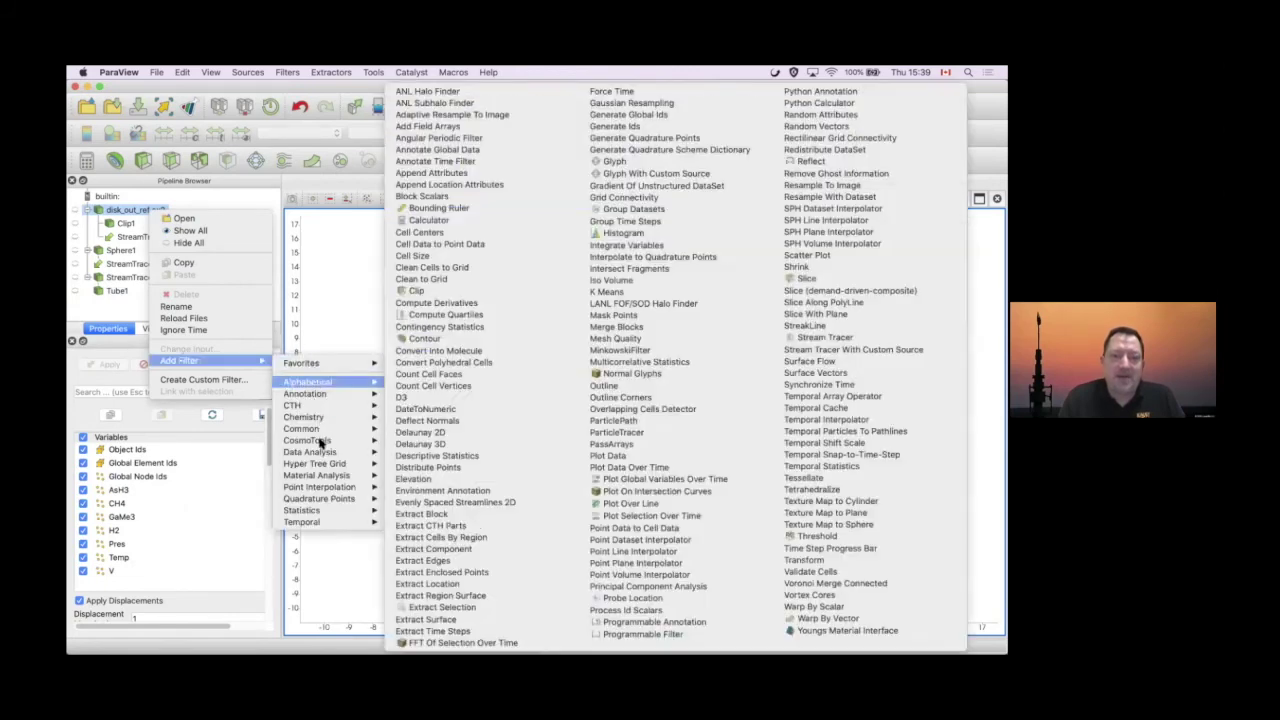
mouse_move(320, 452)
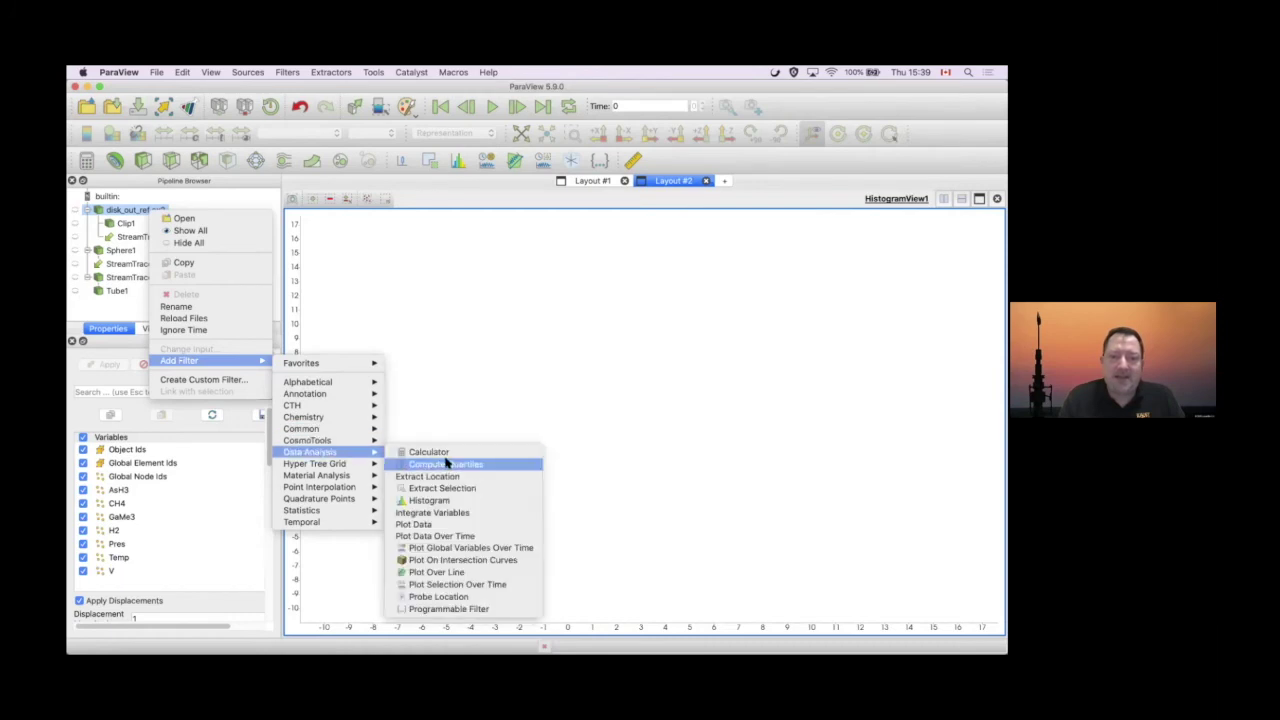
click(455, 502)
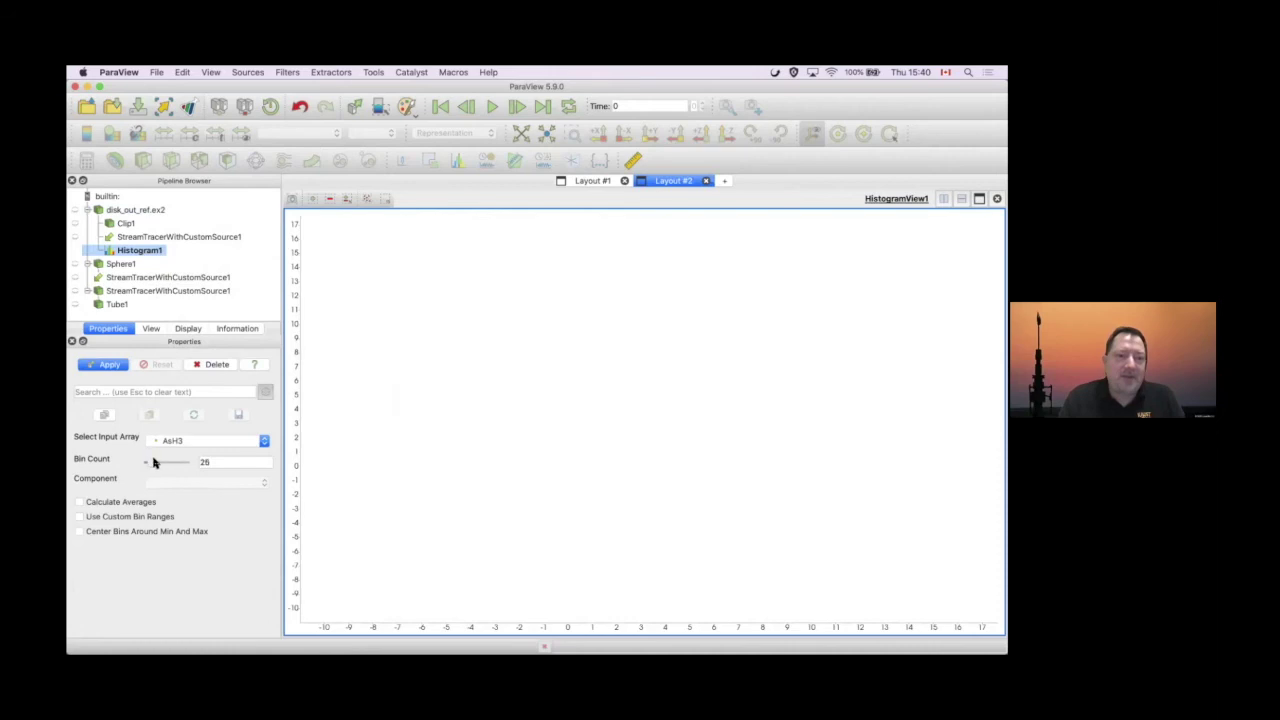
Generate the AsH3 histogram with a bin count of 100 and close the empty HistogramView1
drag(154, 462, 163, 461)
click(110, 365)
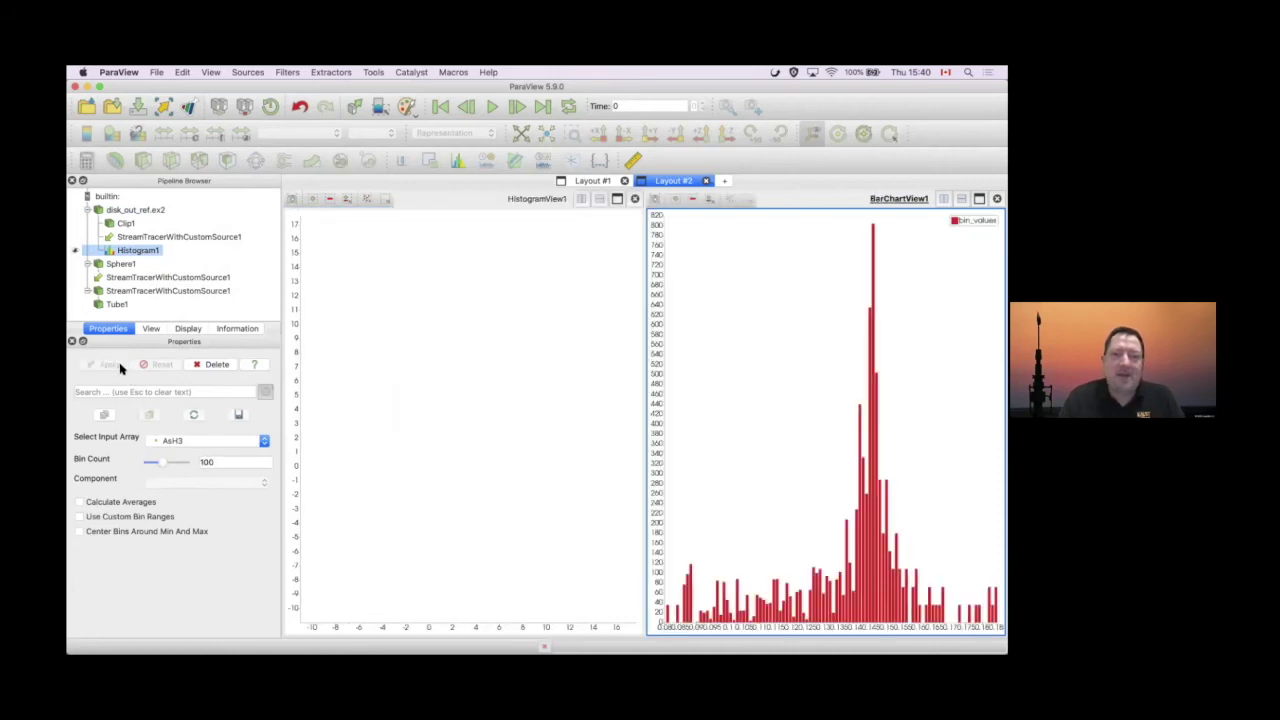
click(634, 199)
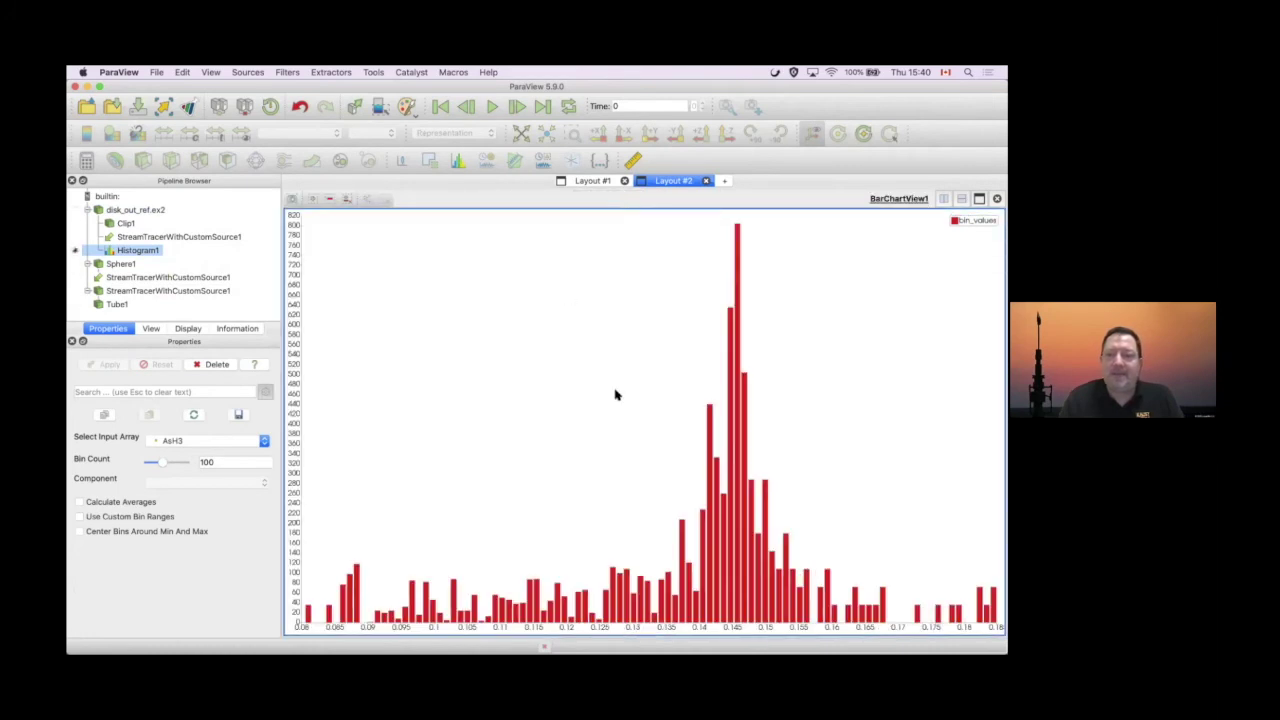
With Layout #1 displayed, apply a bin count of 162 to Histogram1 and return to its chart in Layout #2
click(592, 181)
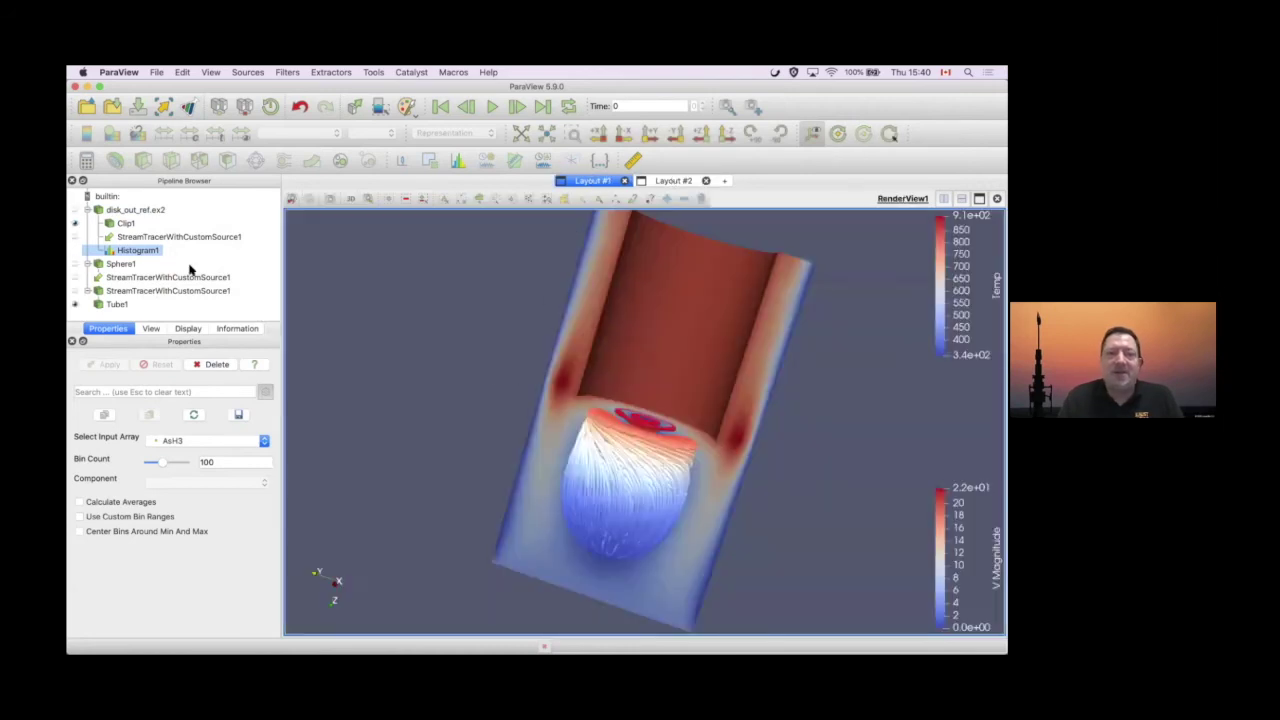
drag(164, 462, 171, 462)
click(104, 364)
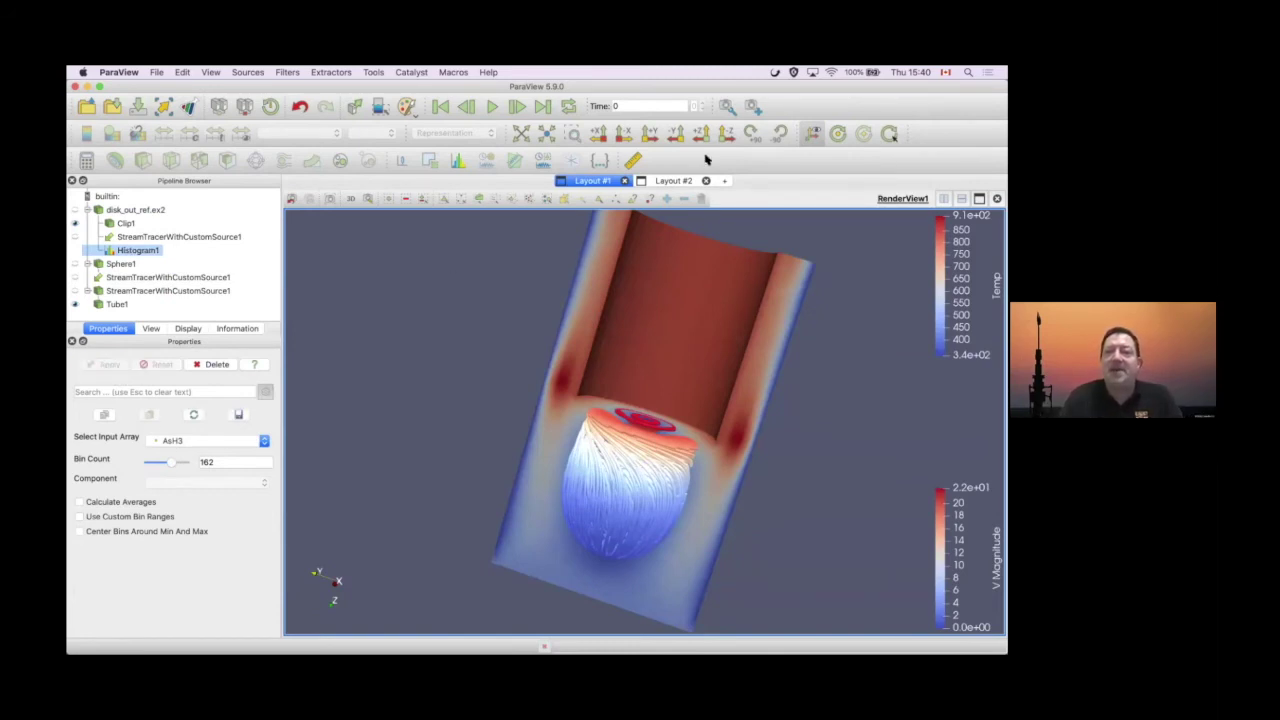
click(673, 181)
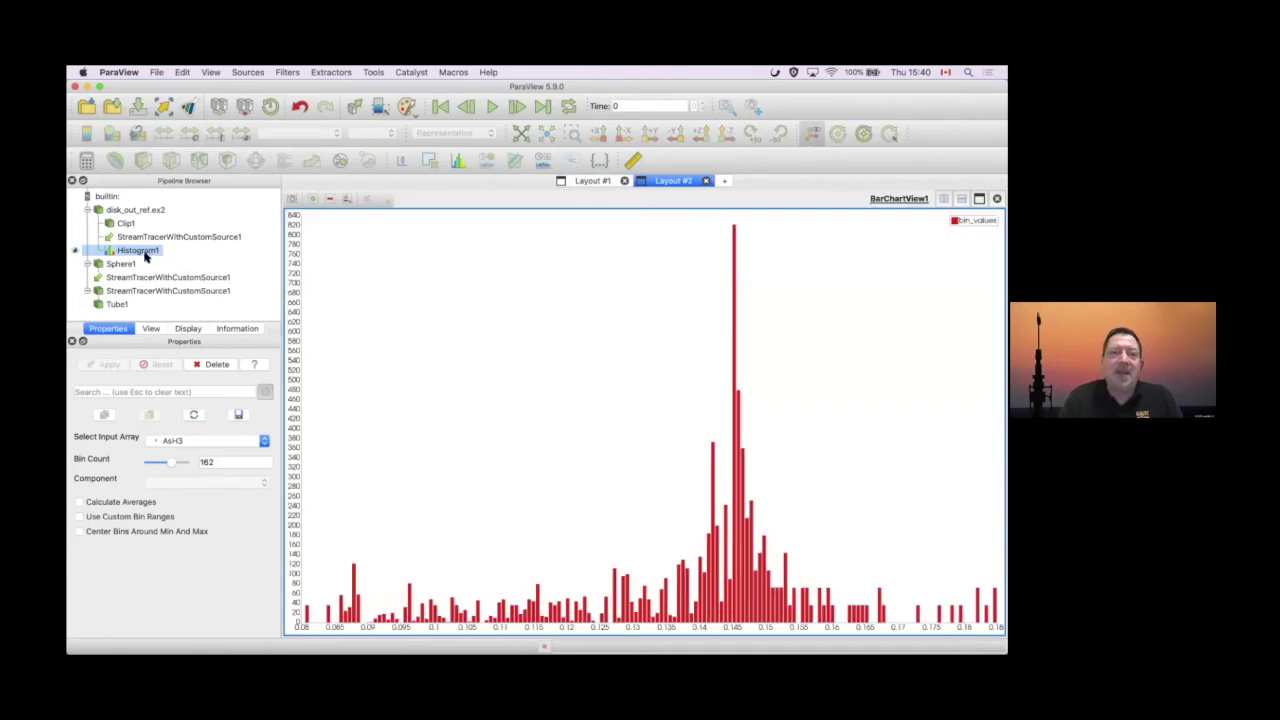
Open the headsq.vti dataset on the builtin server
click(116, 304)
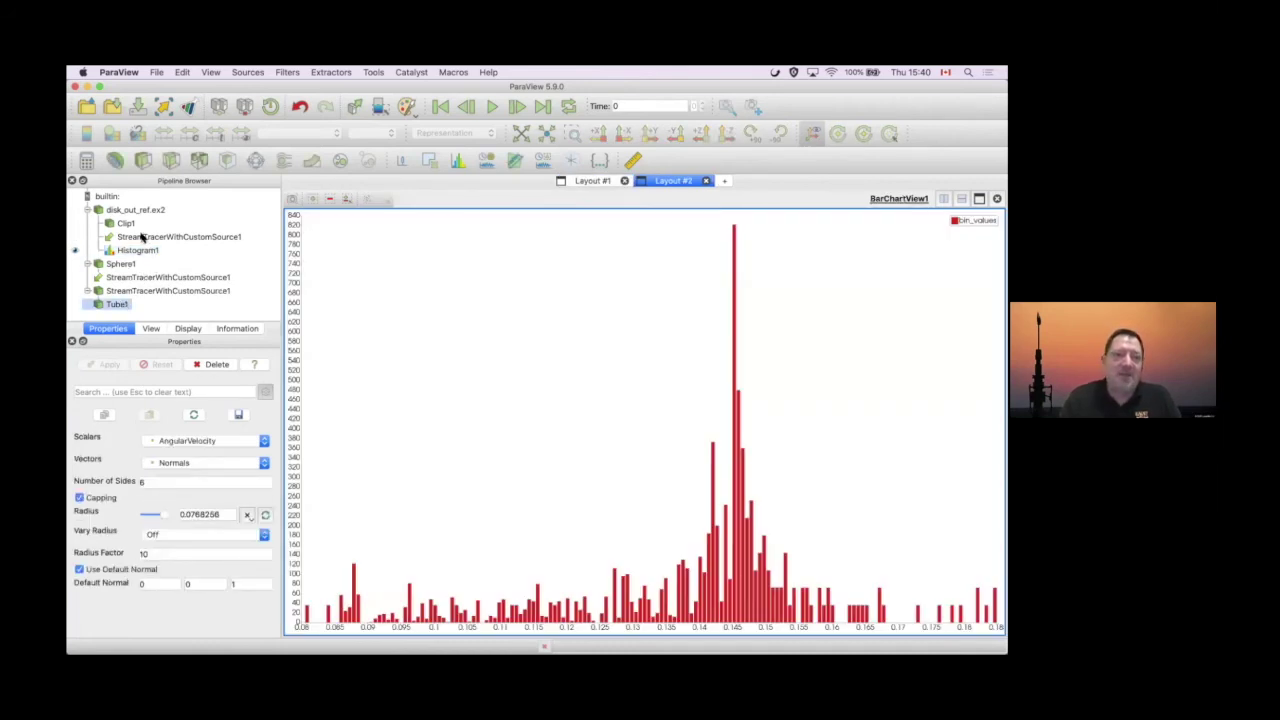
click(110, 198)
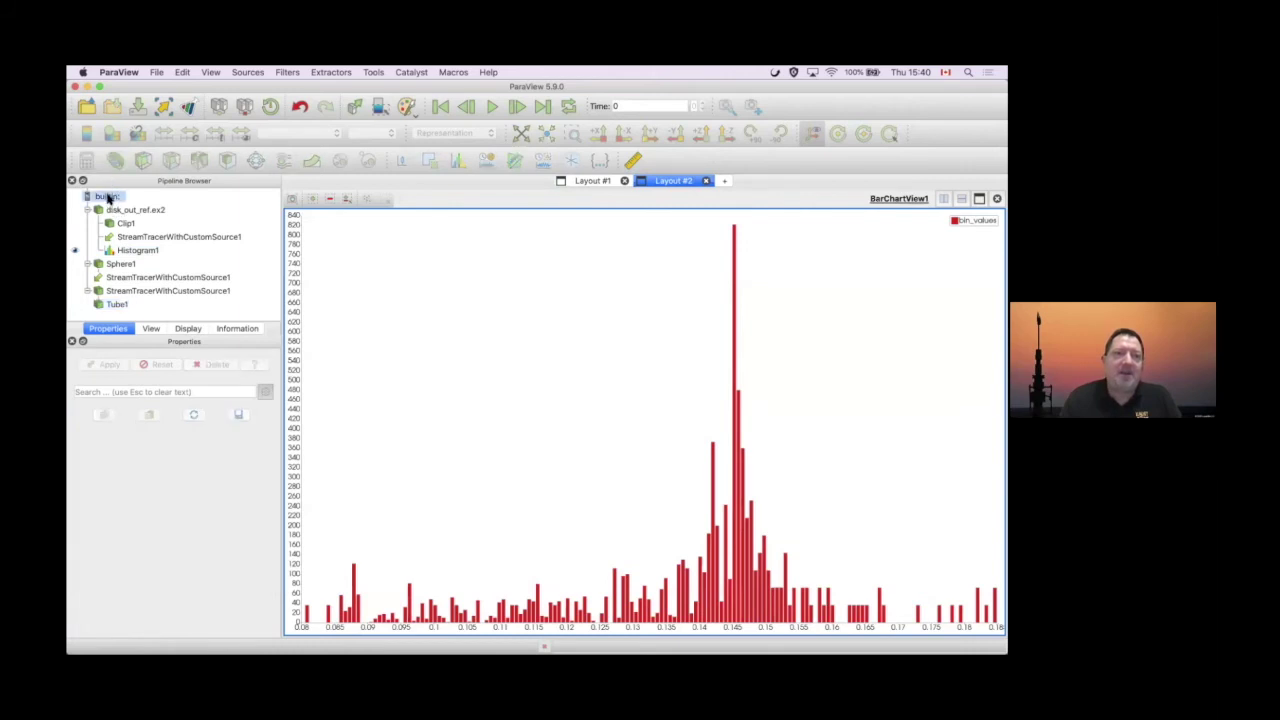
right_click(109, 198)
click(144, 208)
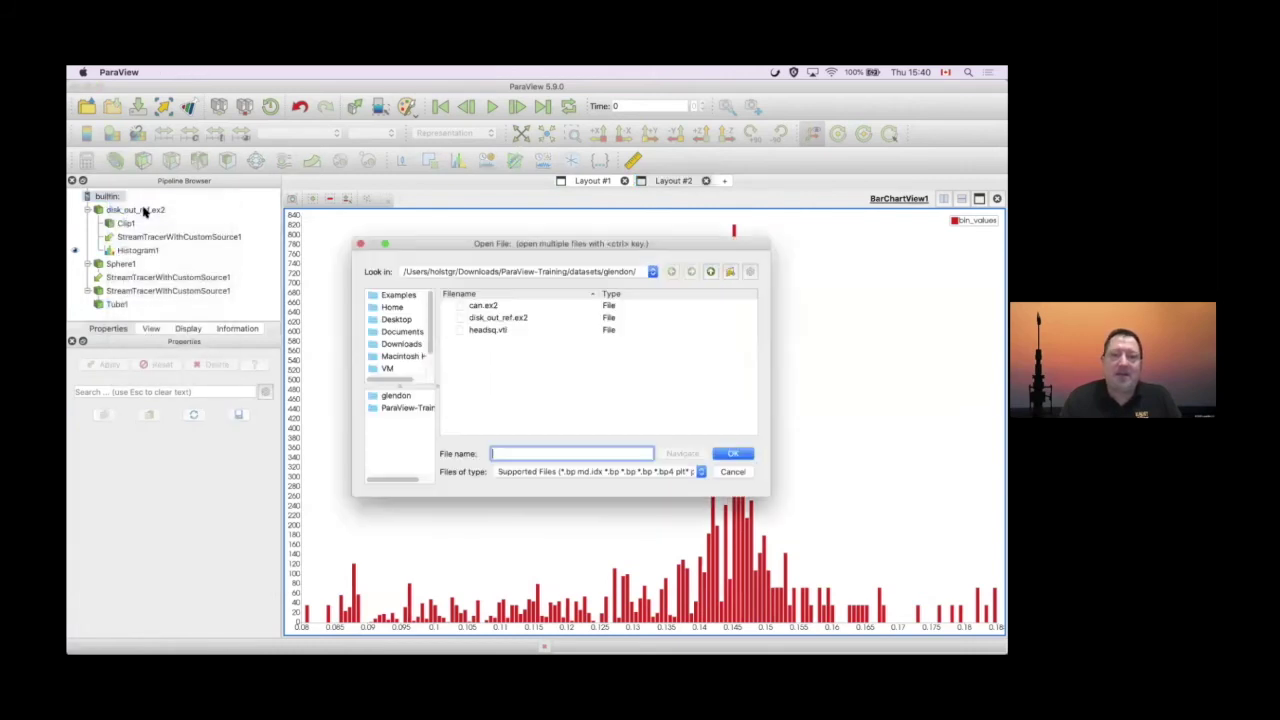
double_click(497, 332)
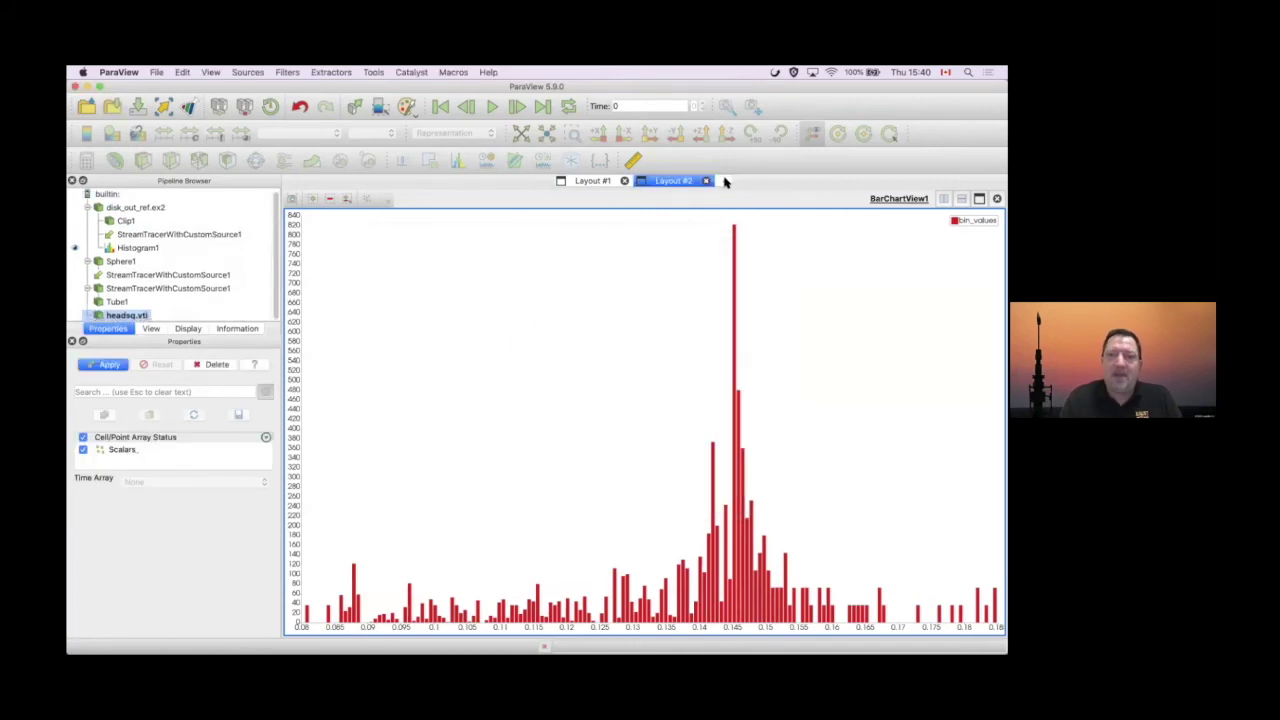
Add a third layout with a Render View and load headsq.vti into it
click(725, 181)
click(644, 258)
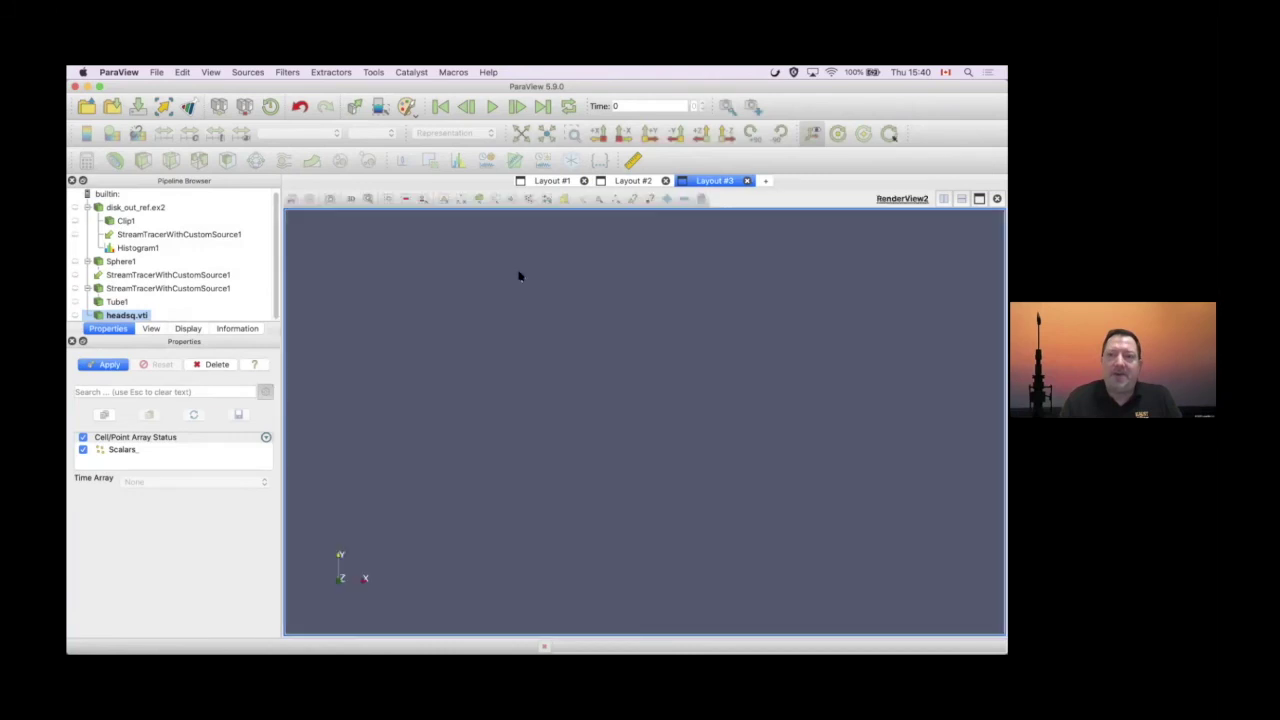
click(107, 365)
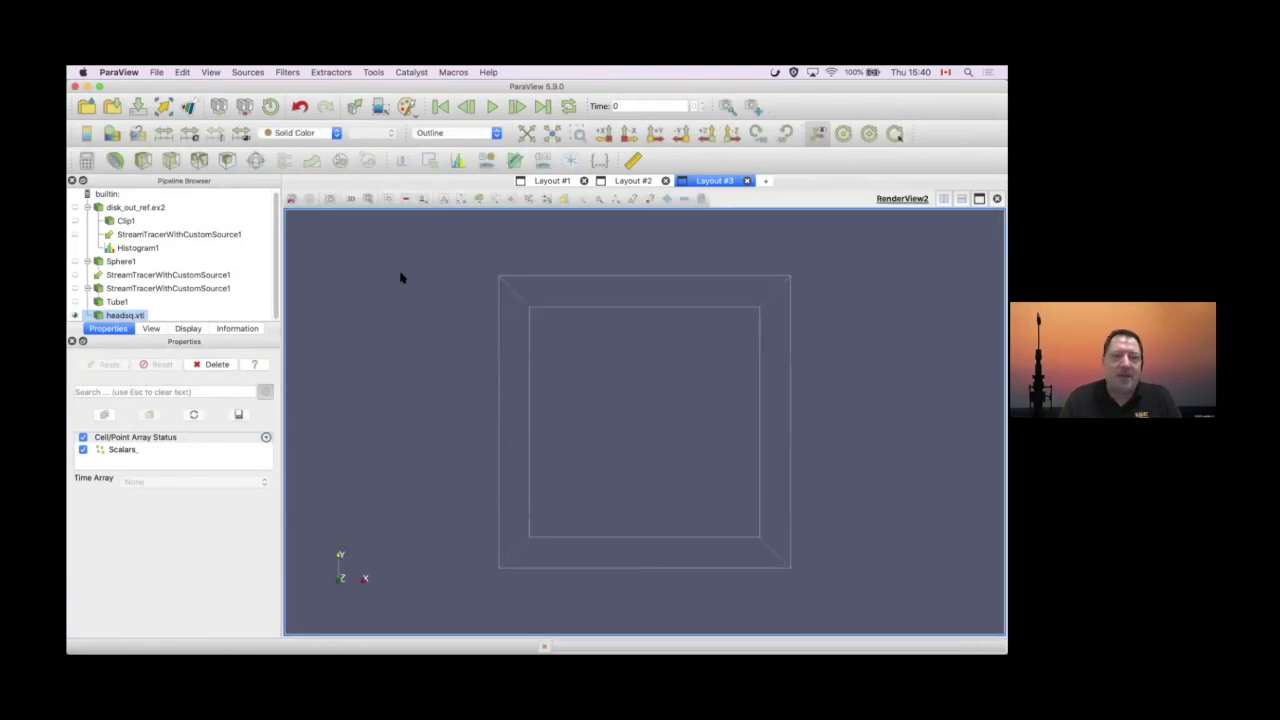
Represent headsq.vti as a Volume and rotate the head to inspect the rendering
click(453, 132)
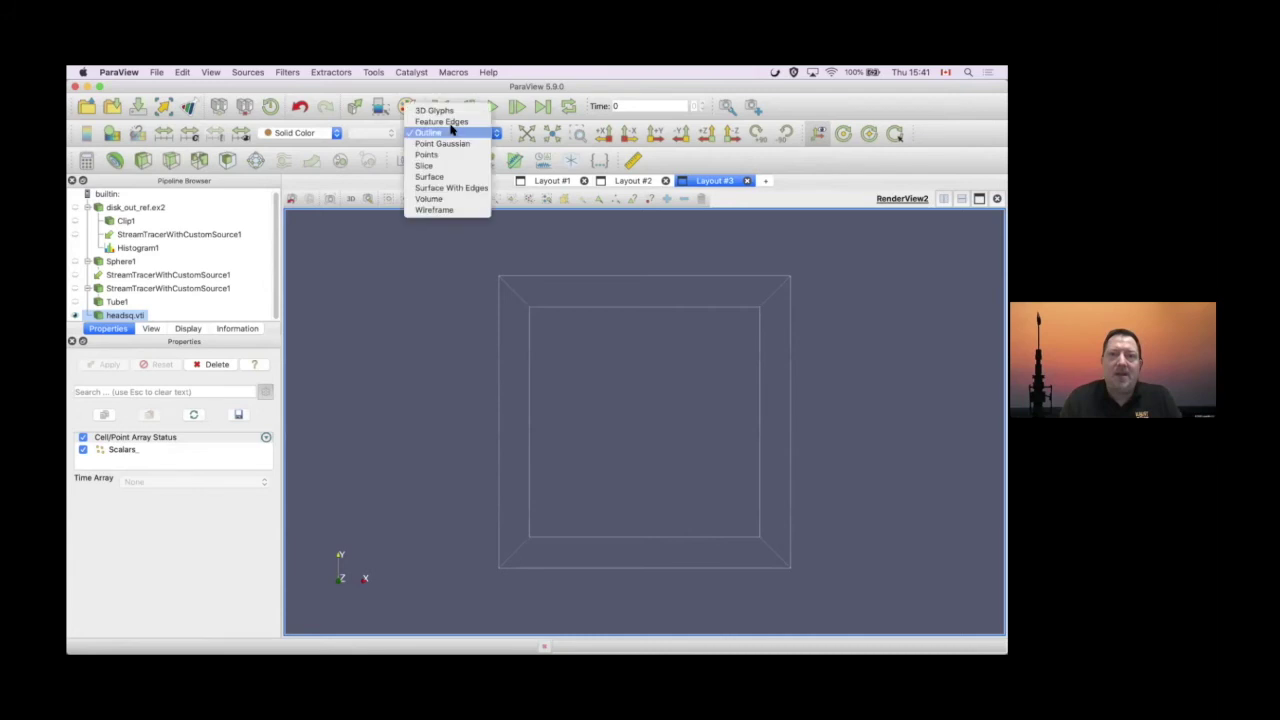
click(449, 198)
click(629, 389)
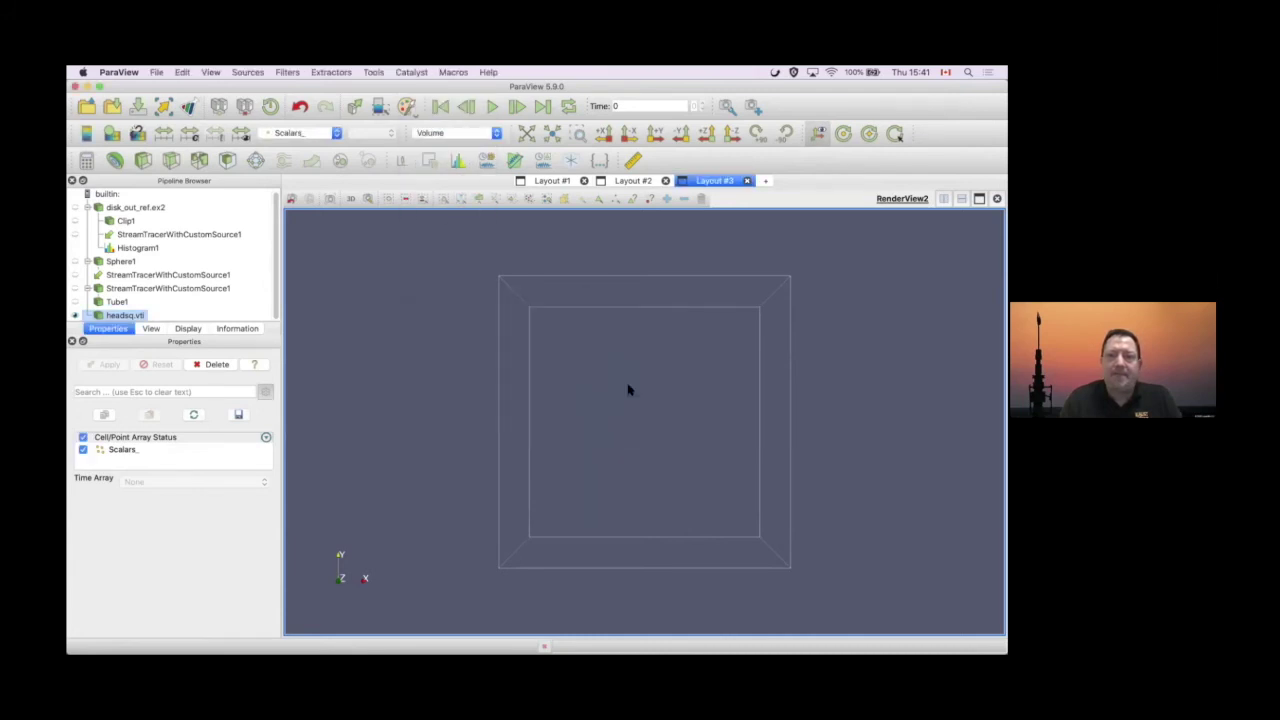
drag(590, 413, 577, 517)
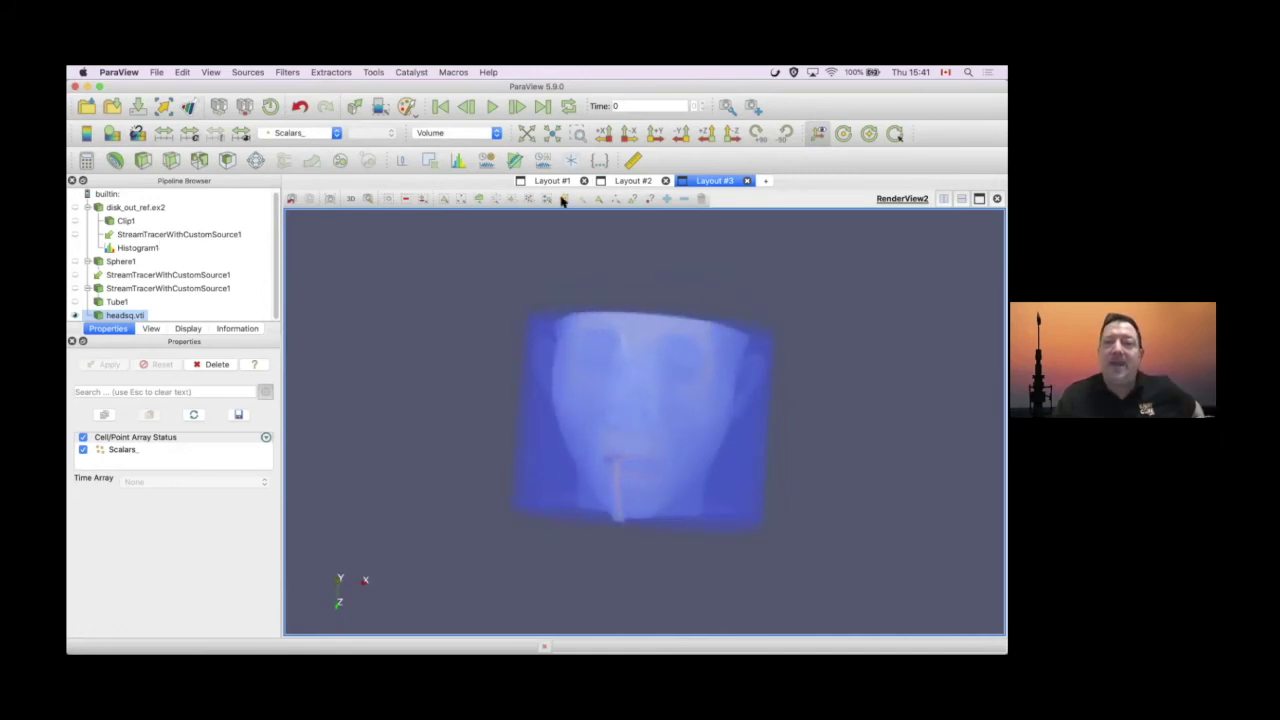
Revisit Layout #1, return to Layout #3, and show Tube1 there together with the headsq.vti volume
click(553, 181)
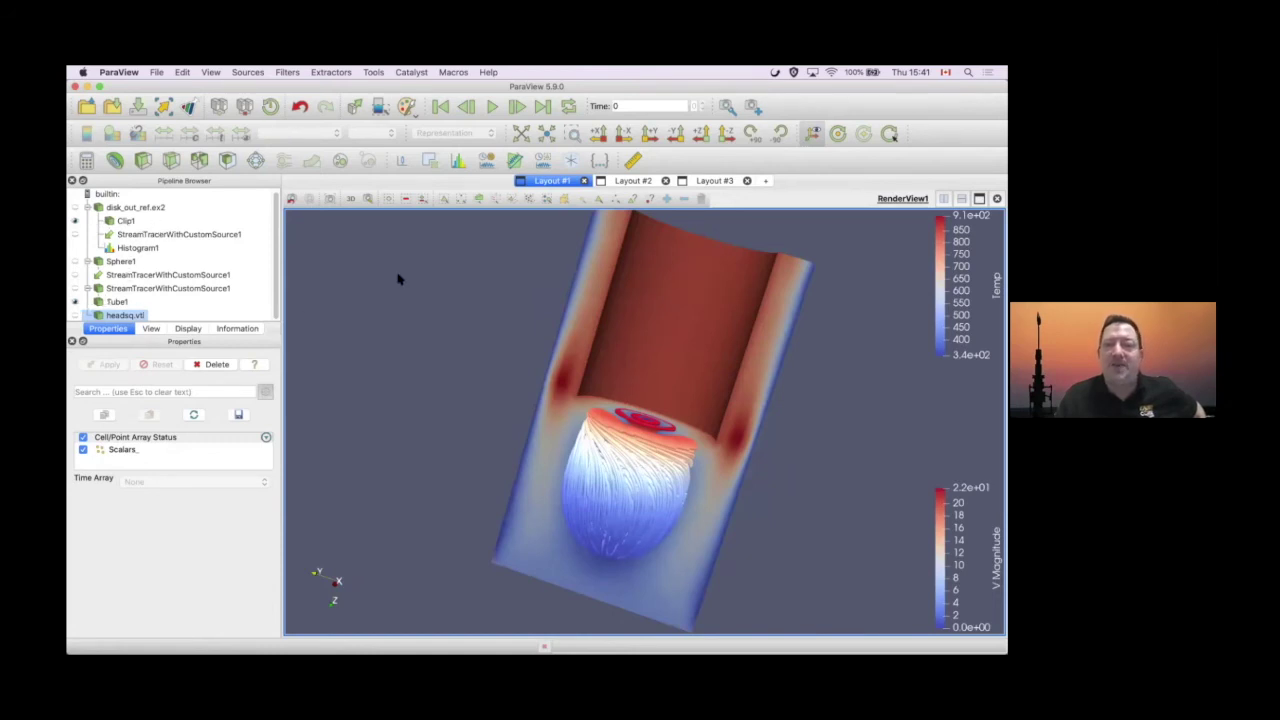
click(706, 180)
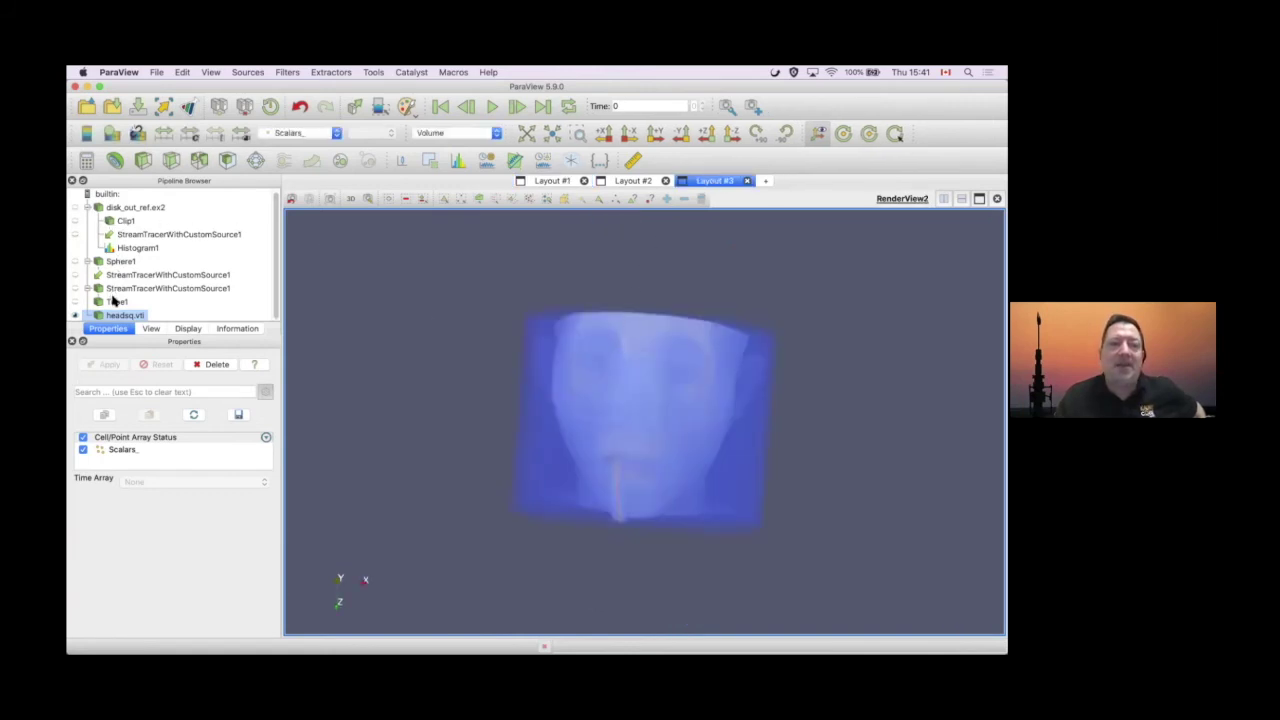
click(75, 302)
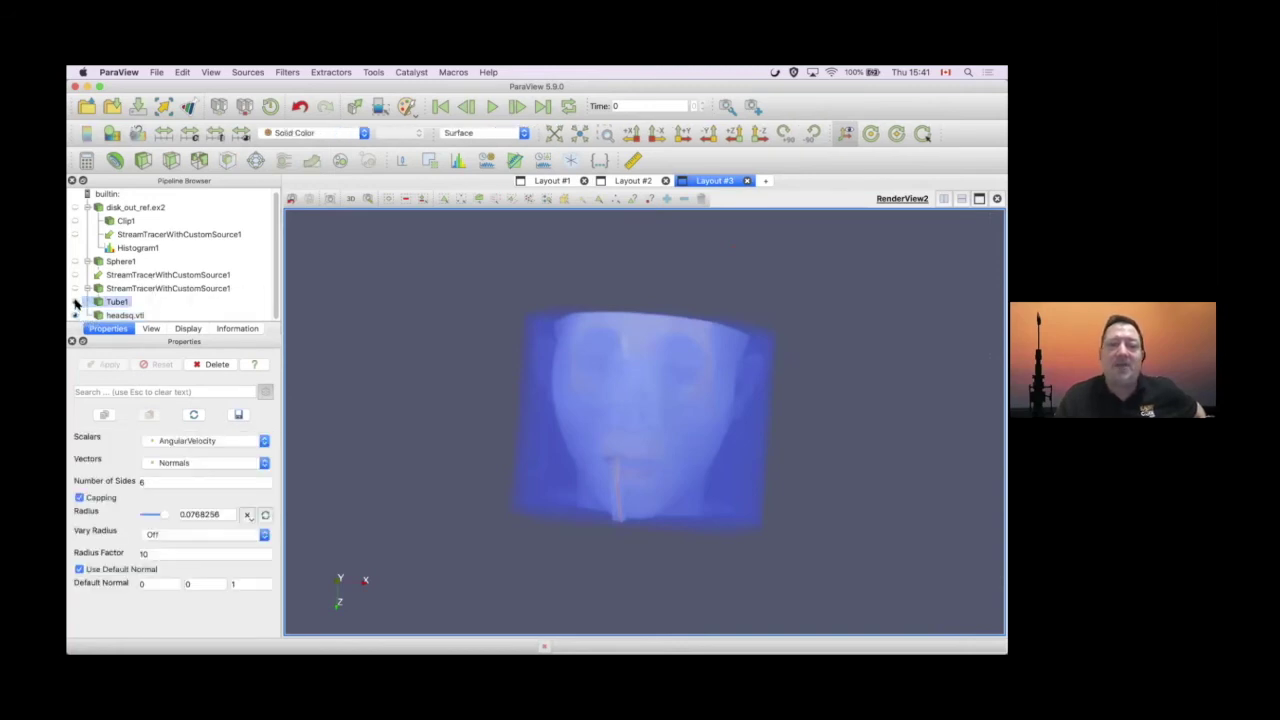
click(75, 315)
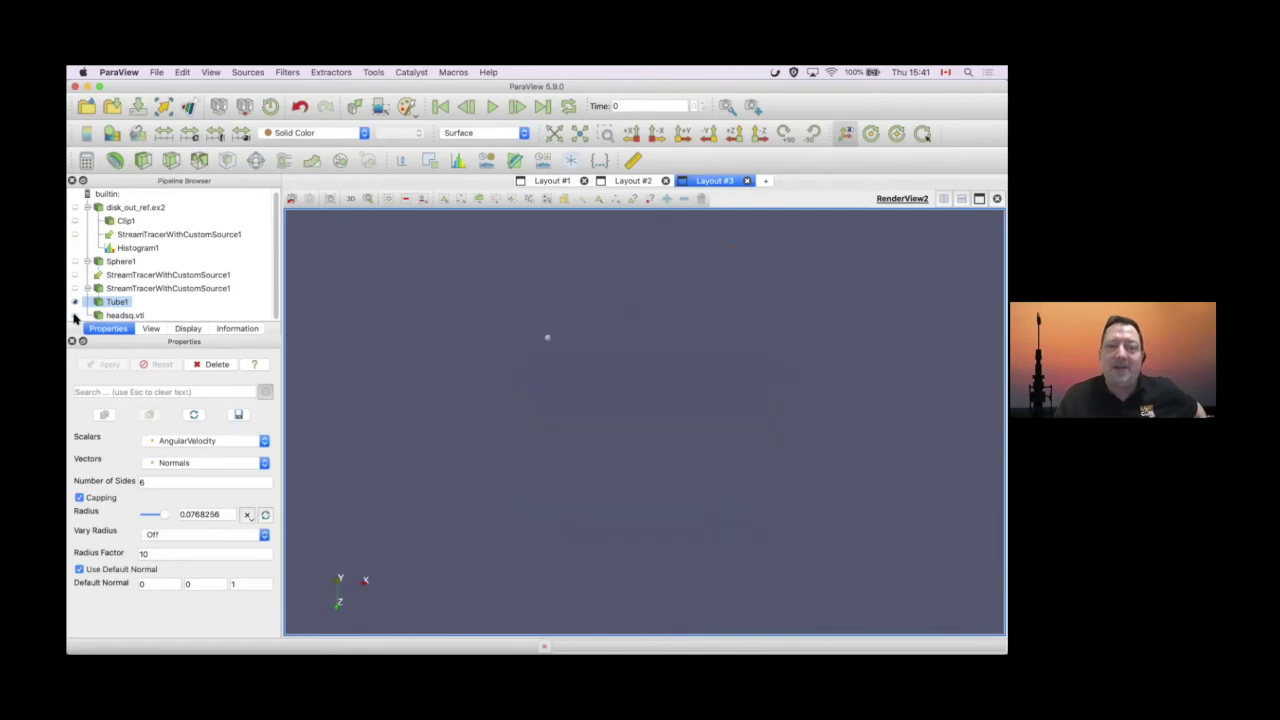
click(74, 315)
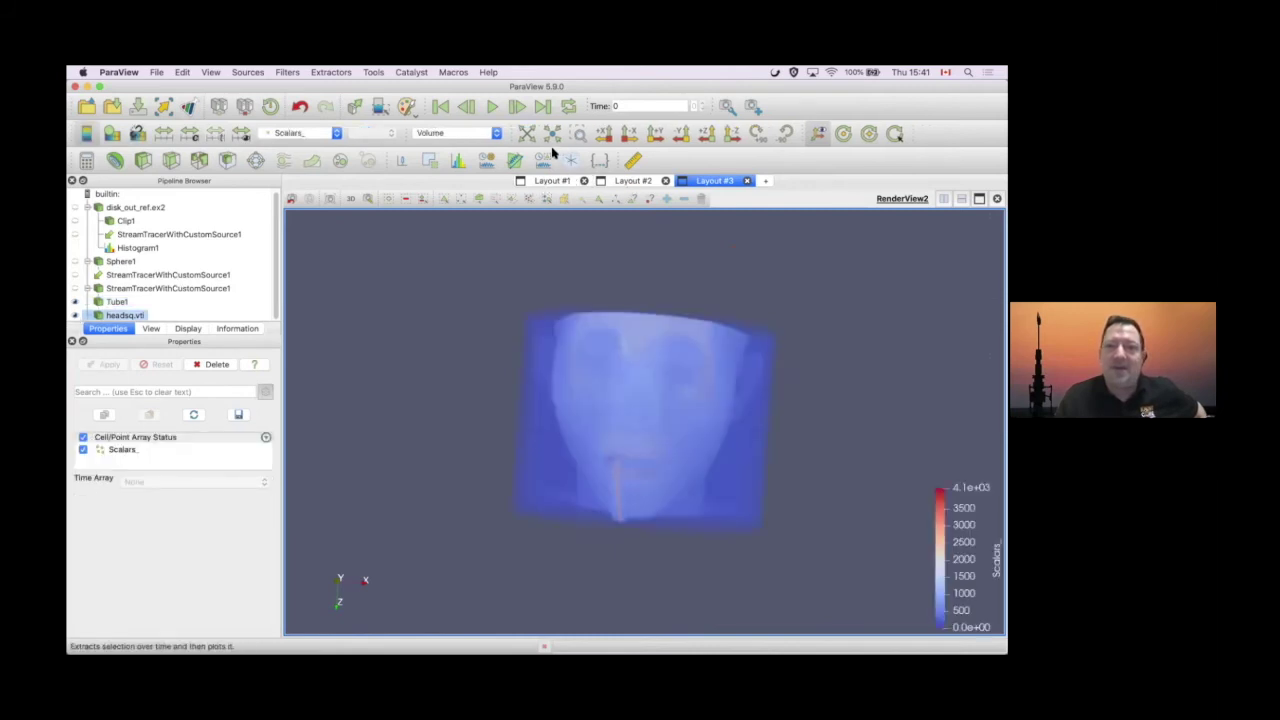
Zoom to Tube1 and back out until the whole head volume is in view to compare their sizes
super+click(150, 309)
click(118, 302)
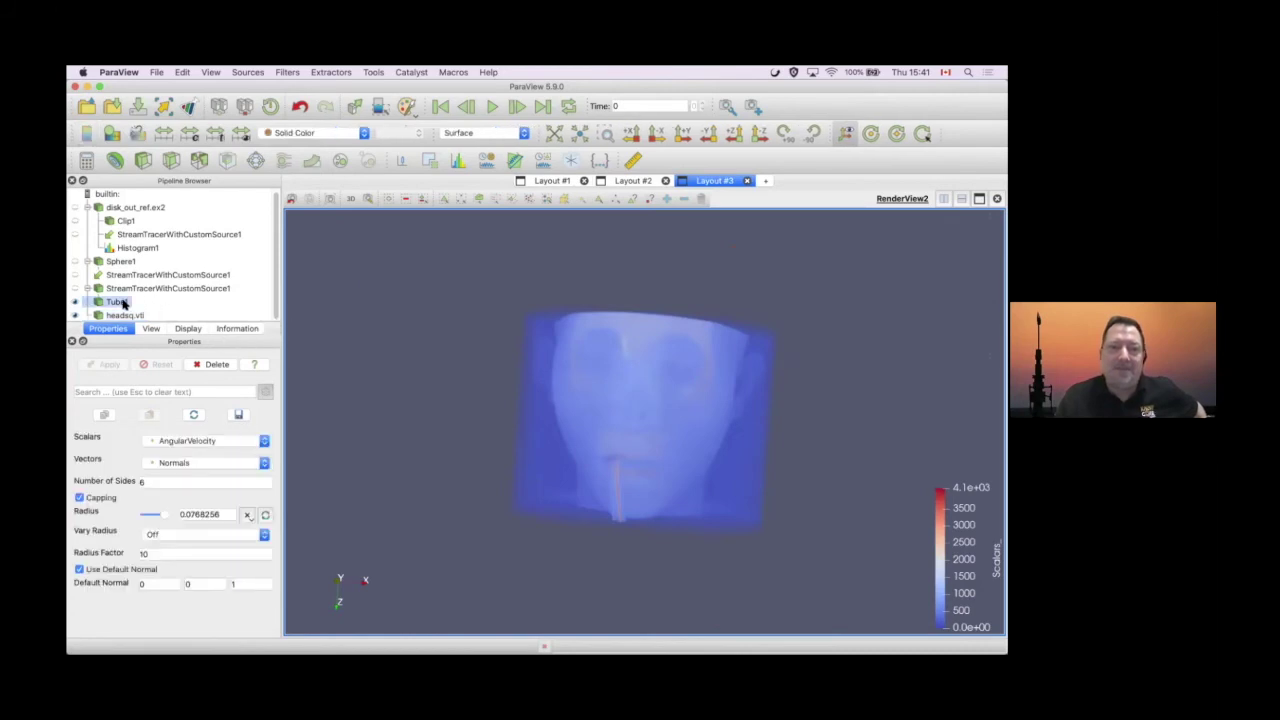
click(578, 134)
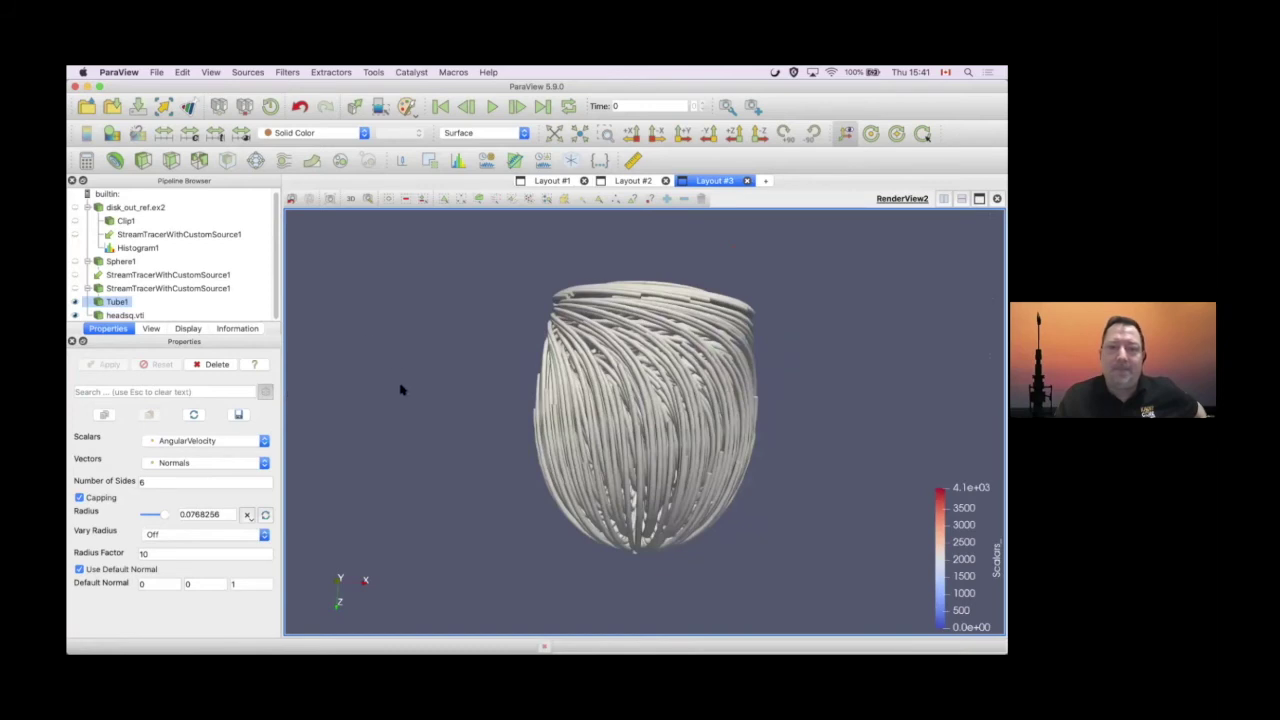
scroll(400, 390, down, 10)
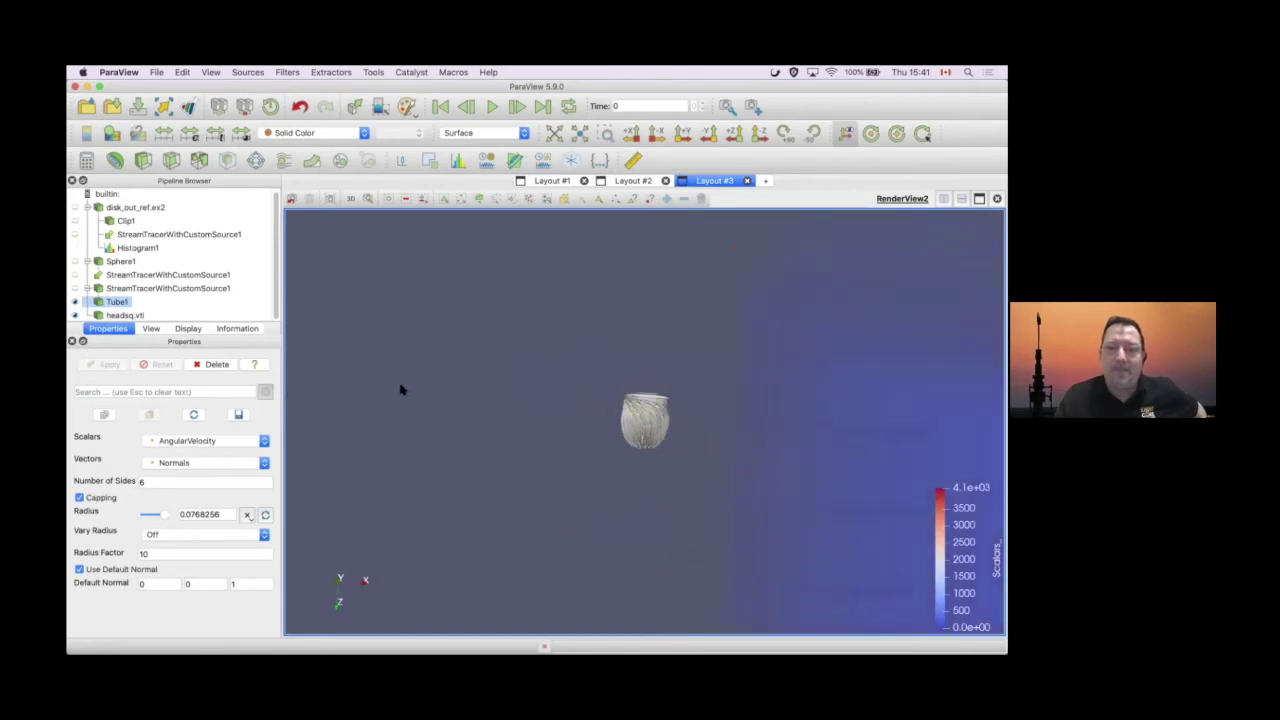
scroll(400, 390, down, 10)
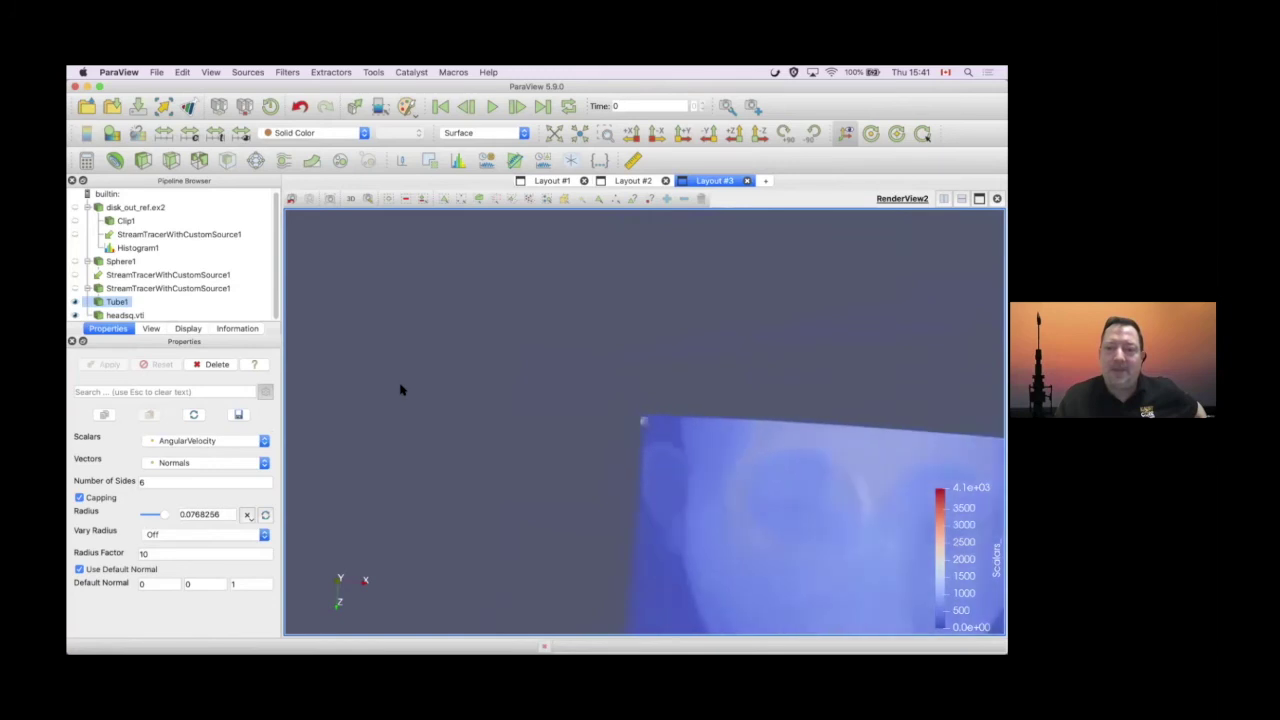
scroll(400, 390, down, 8)
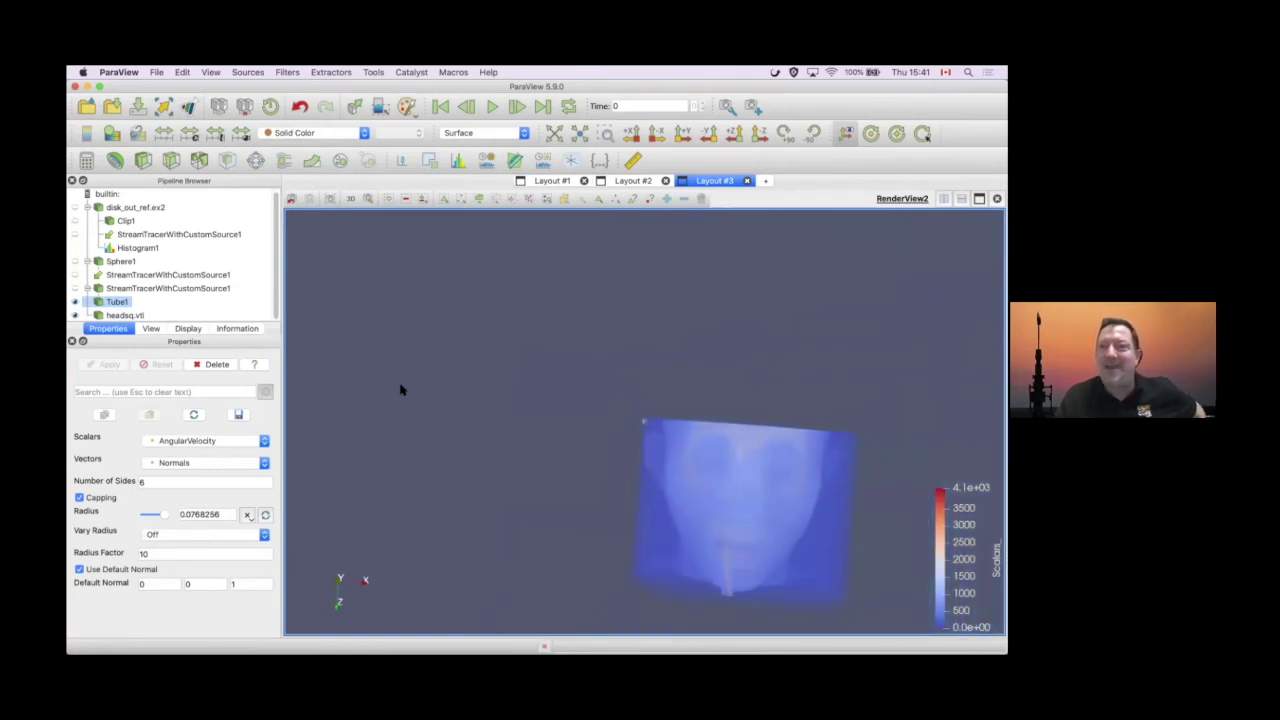
Hide headsq.vti in Layout #3 and show Clip1 with Tube1, viewing them from the open side of the clip
click(74, 315)
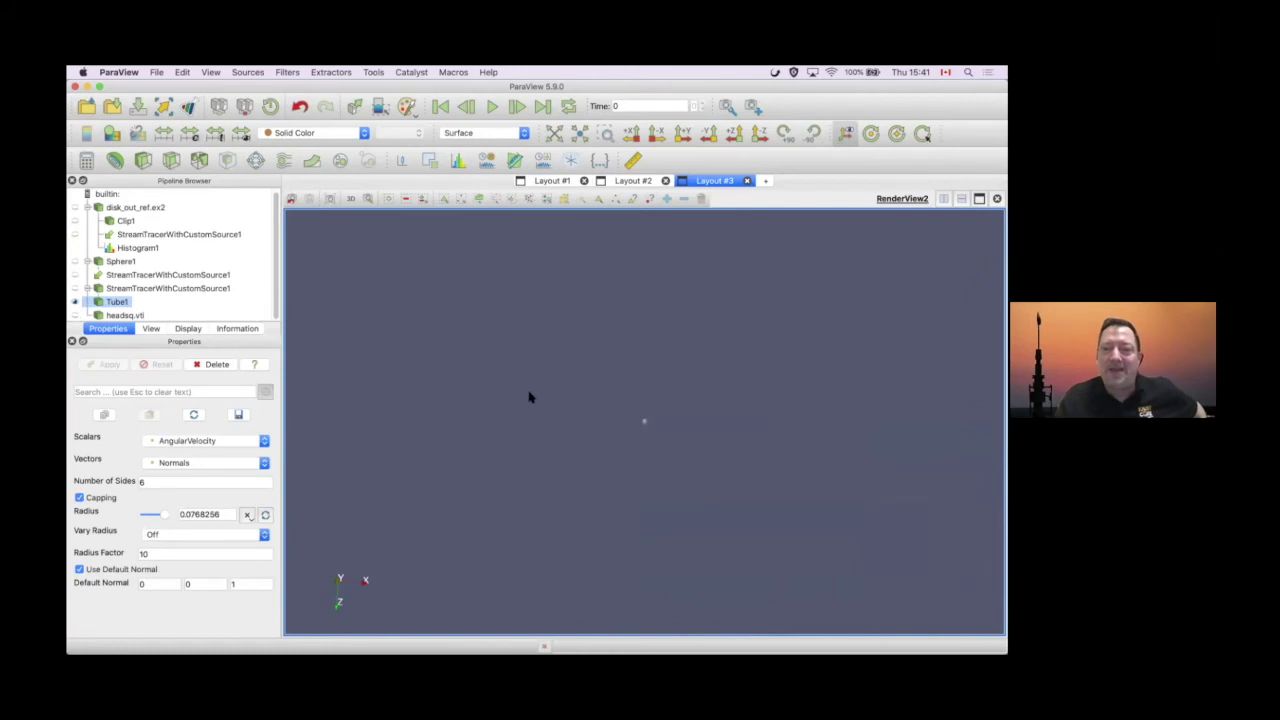
scroll(530, 397, up, 10)
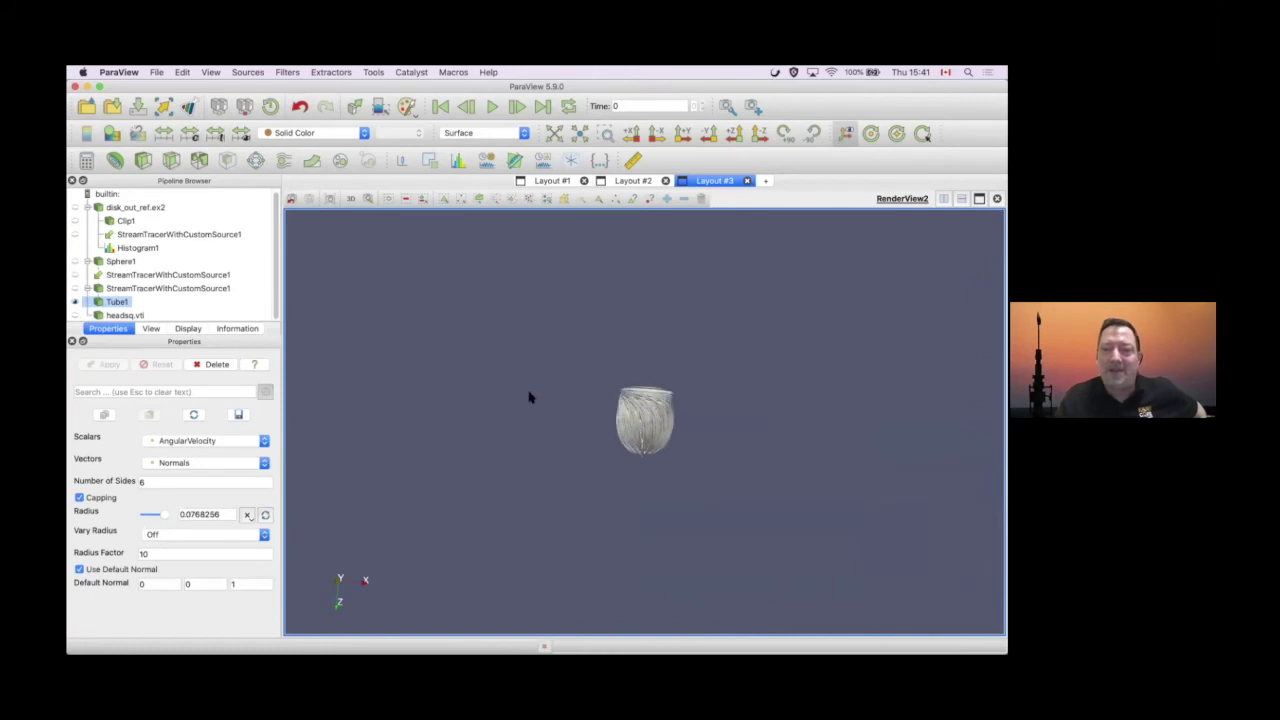
click(76, 221)
drag(566, 451, 426, 454)
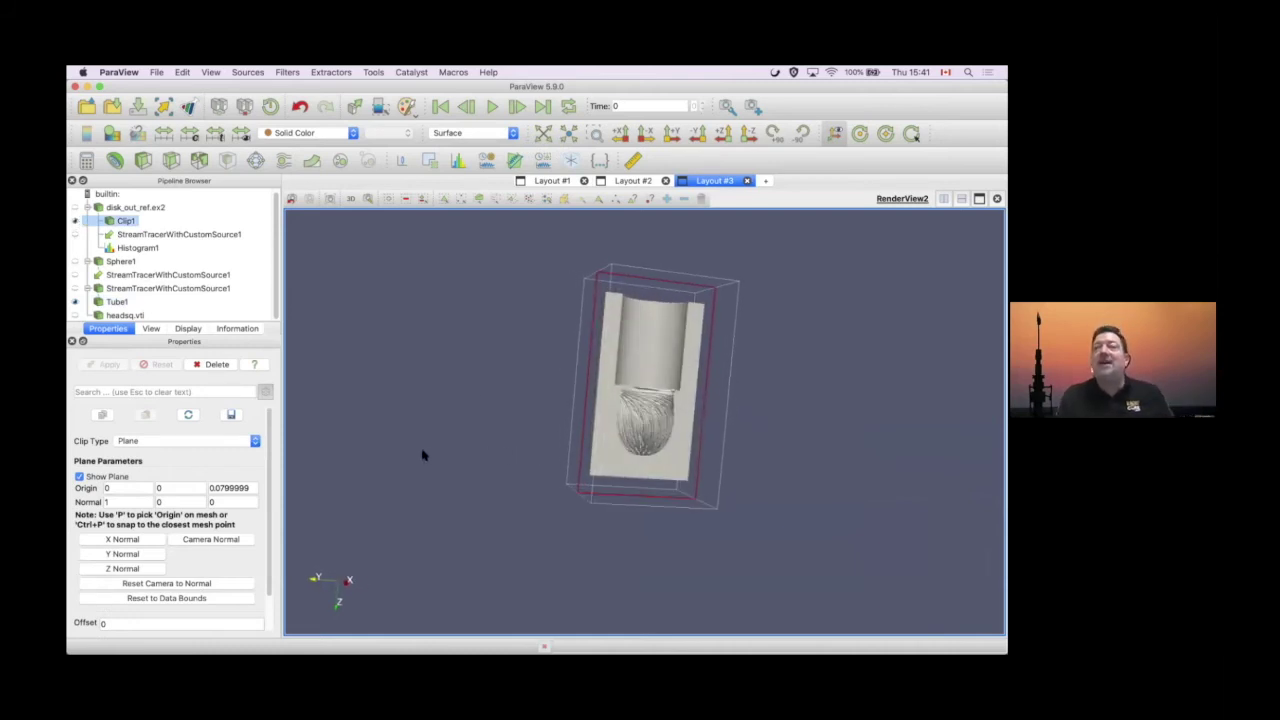
Compare the coloring of Clip1 and Tube1 between Layout #1 and Layout #3
click(551, 181)
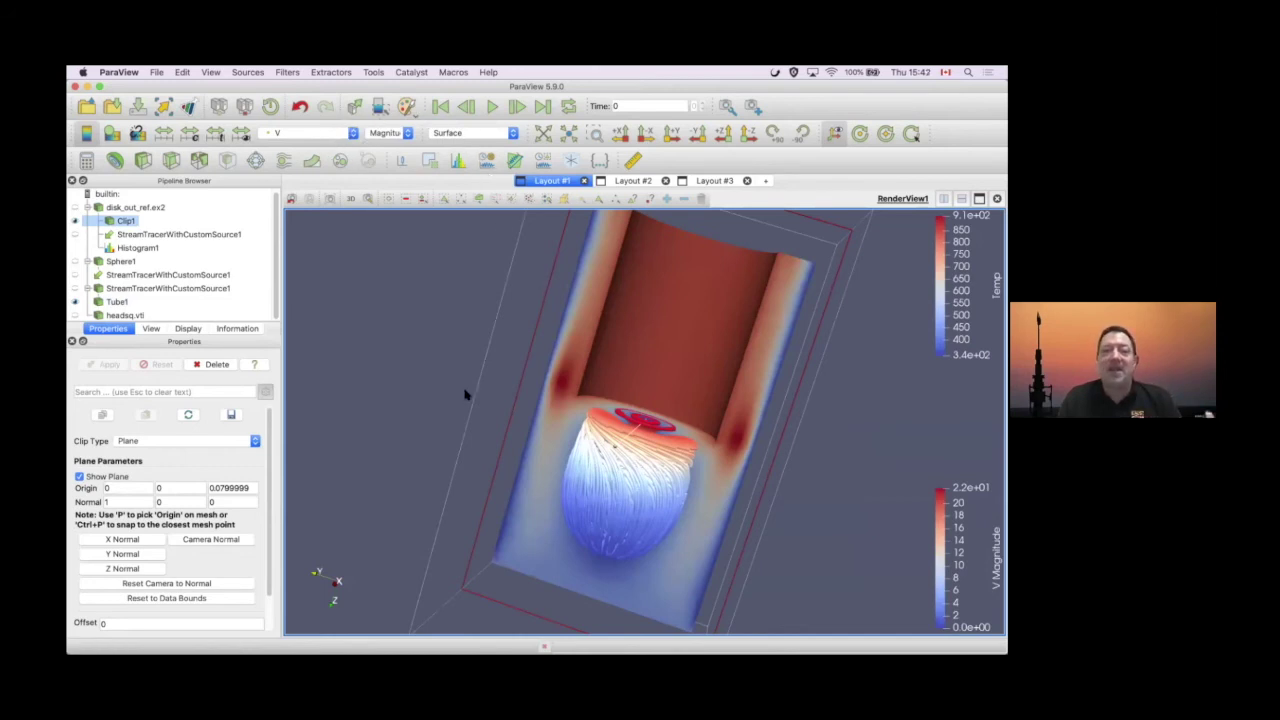
click(118, 302)
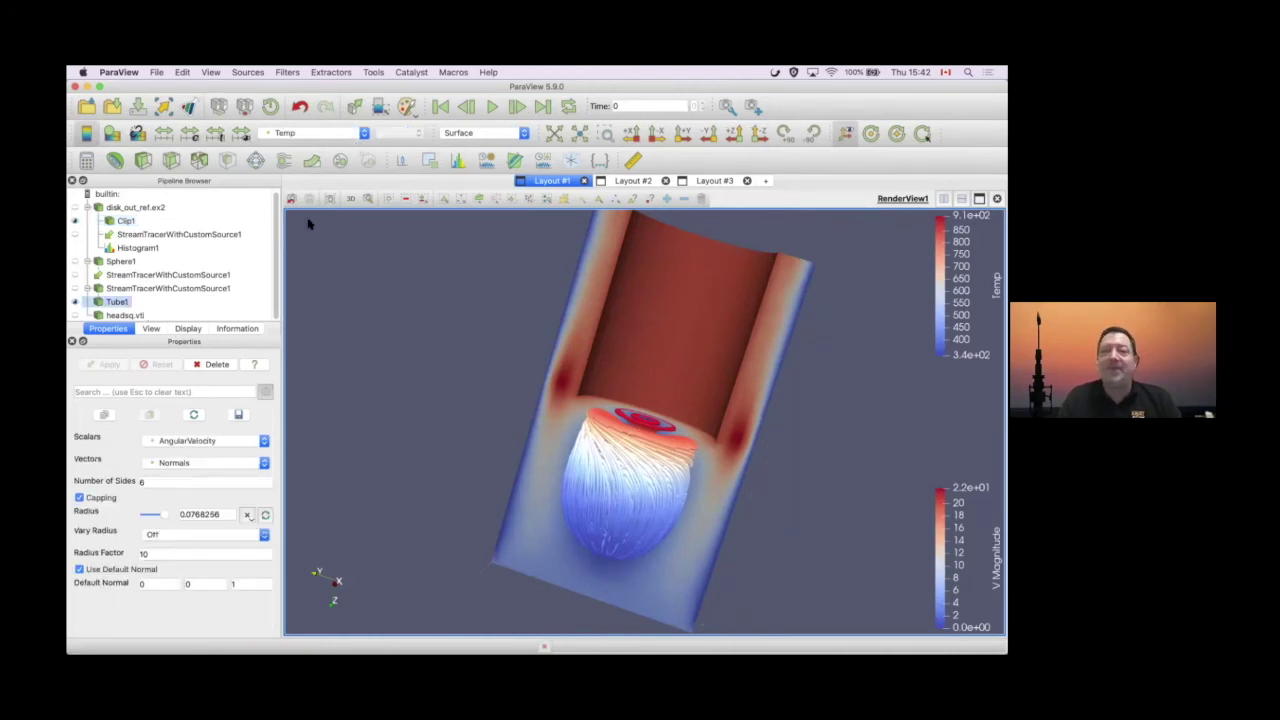
click(716, 181)
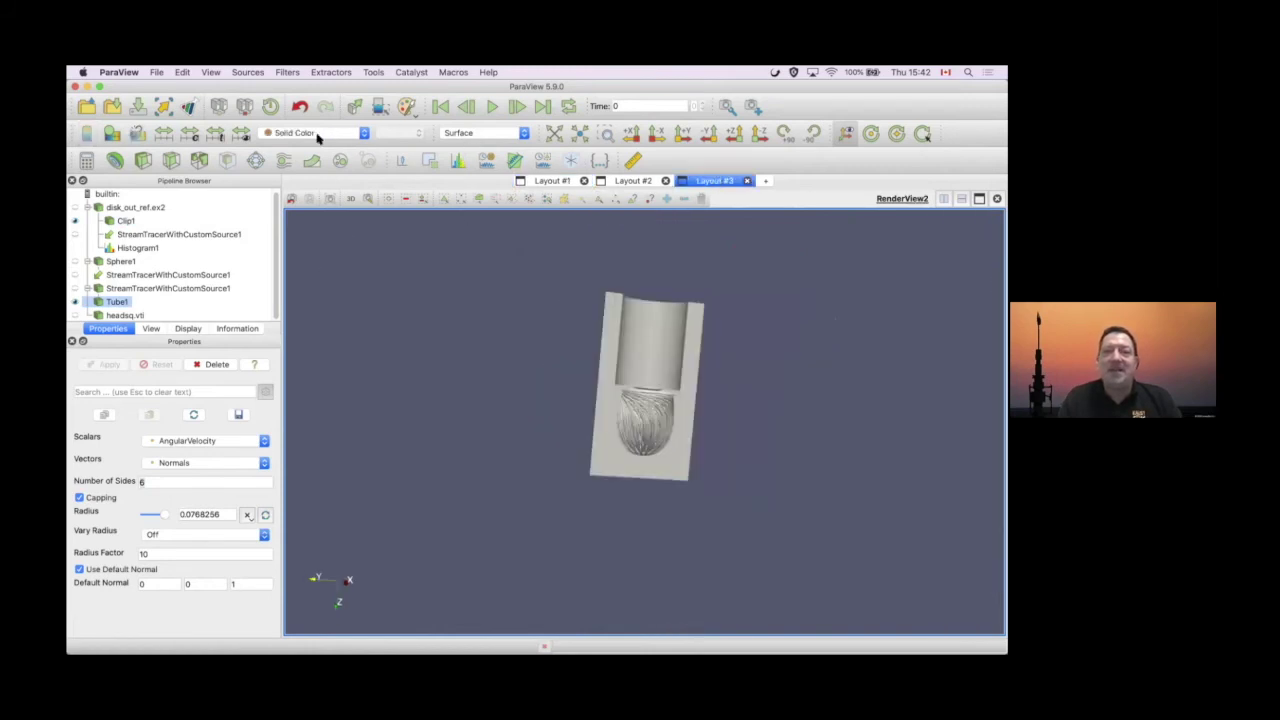
click(126, 221)
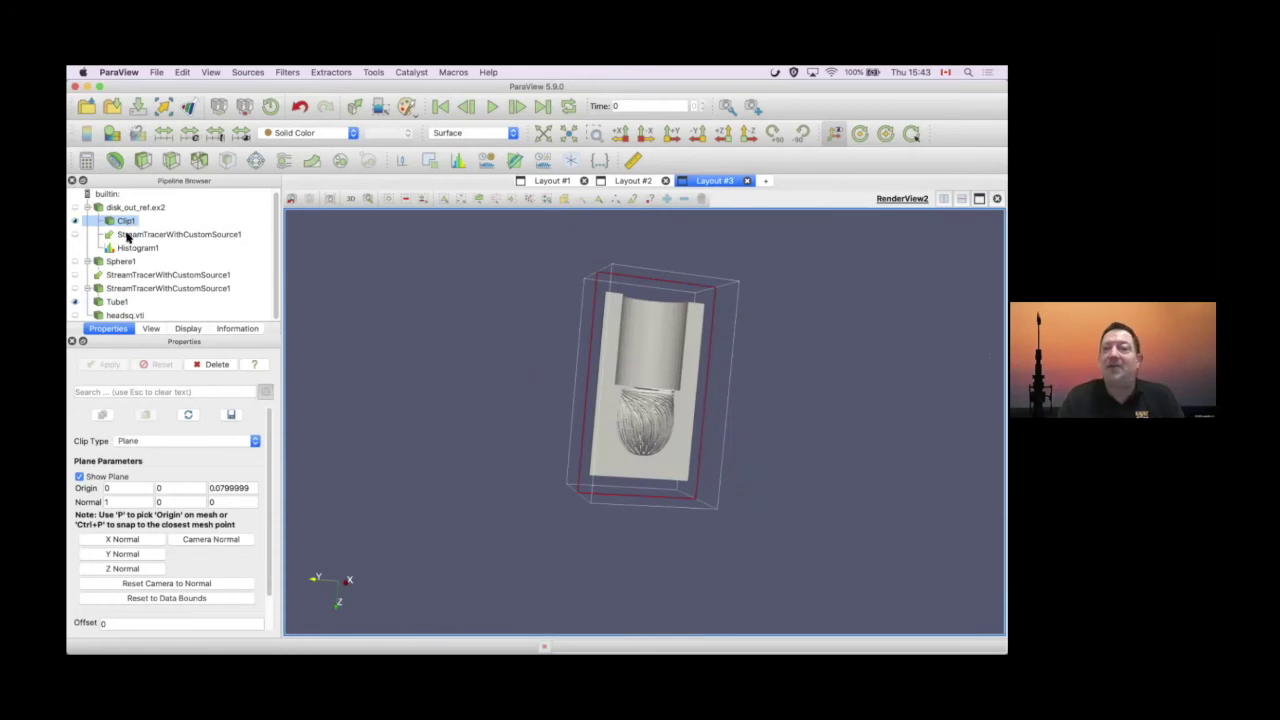
Show the headsq.vti volume in Layout #3, hide Clip1 and Tube1, and view the head from the side
click(75, 315)
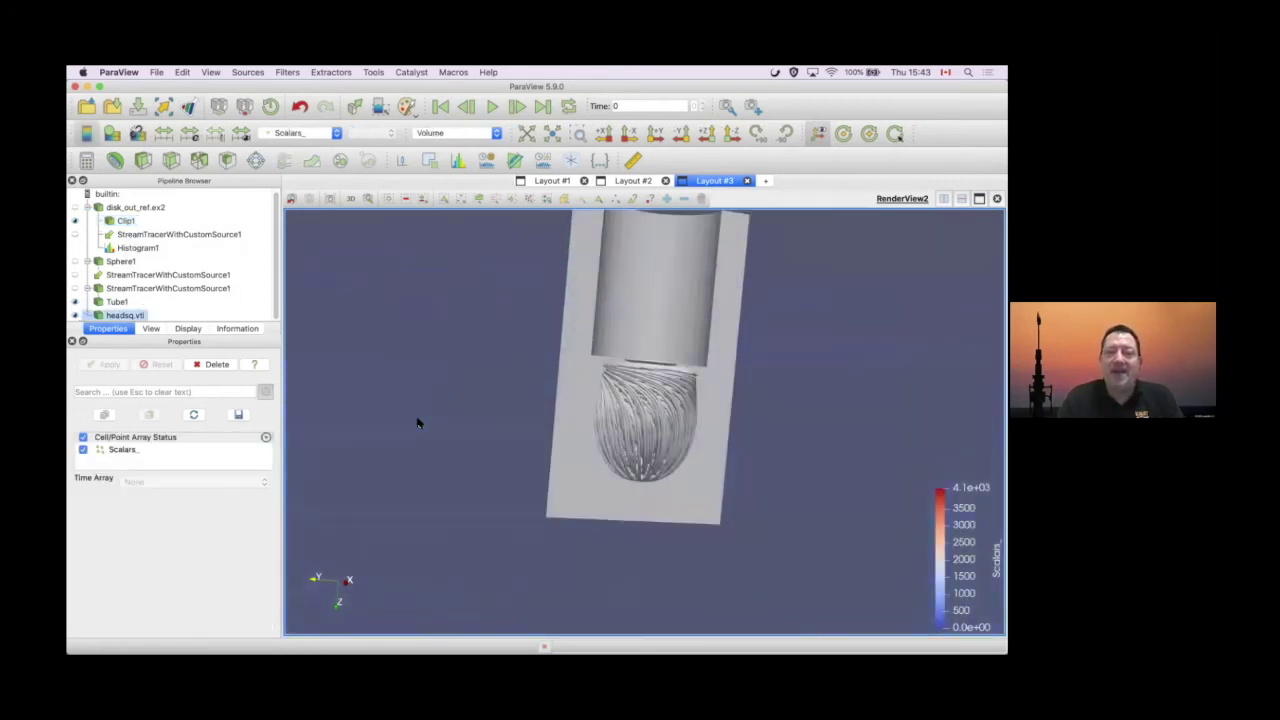
scroll(418, 423, down, 5)
scroll(418, 423, down, 5)
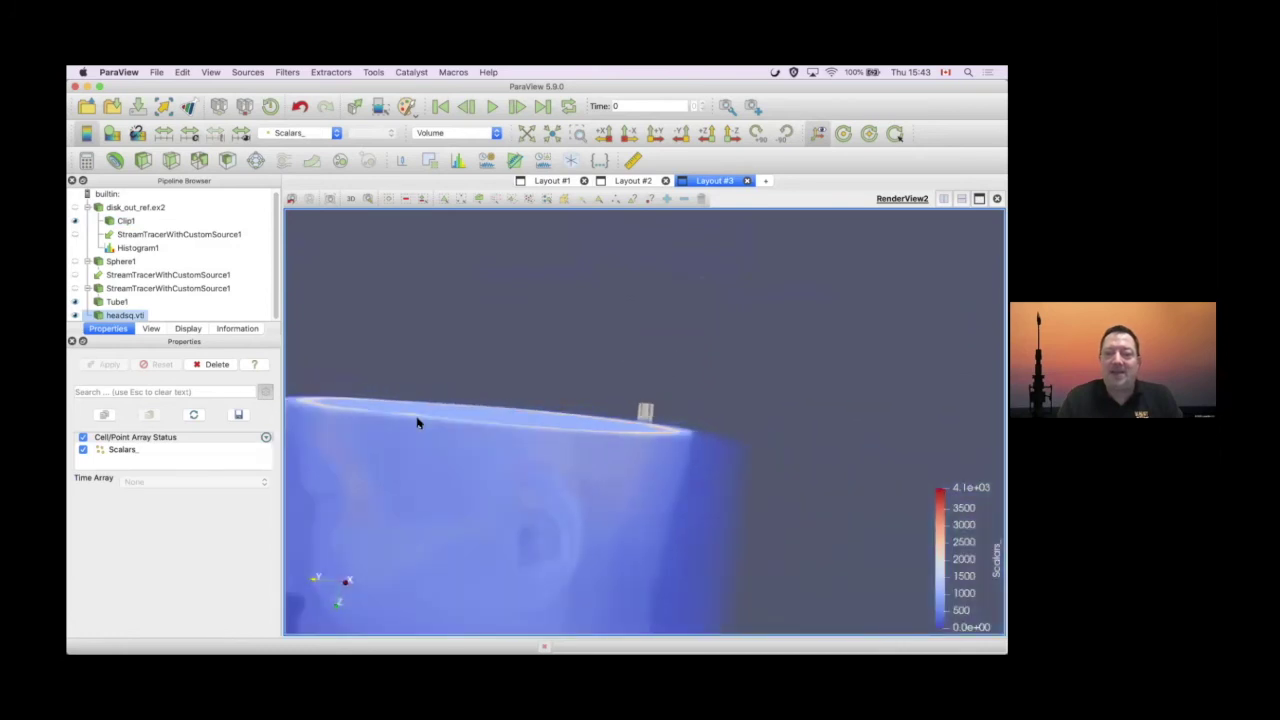
mouse_move(478, 509)
mouse_down()
mouse_move(554, 517)
mouse_move(551, 480)
mouse_move(479, 505)
mouse_up()
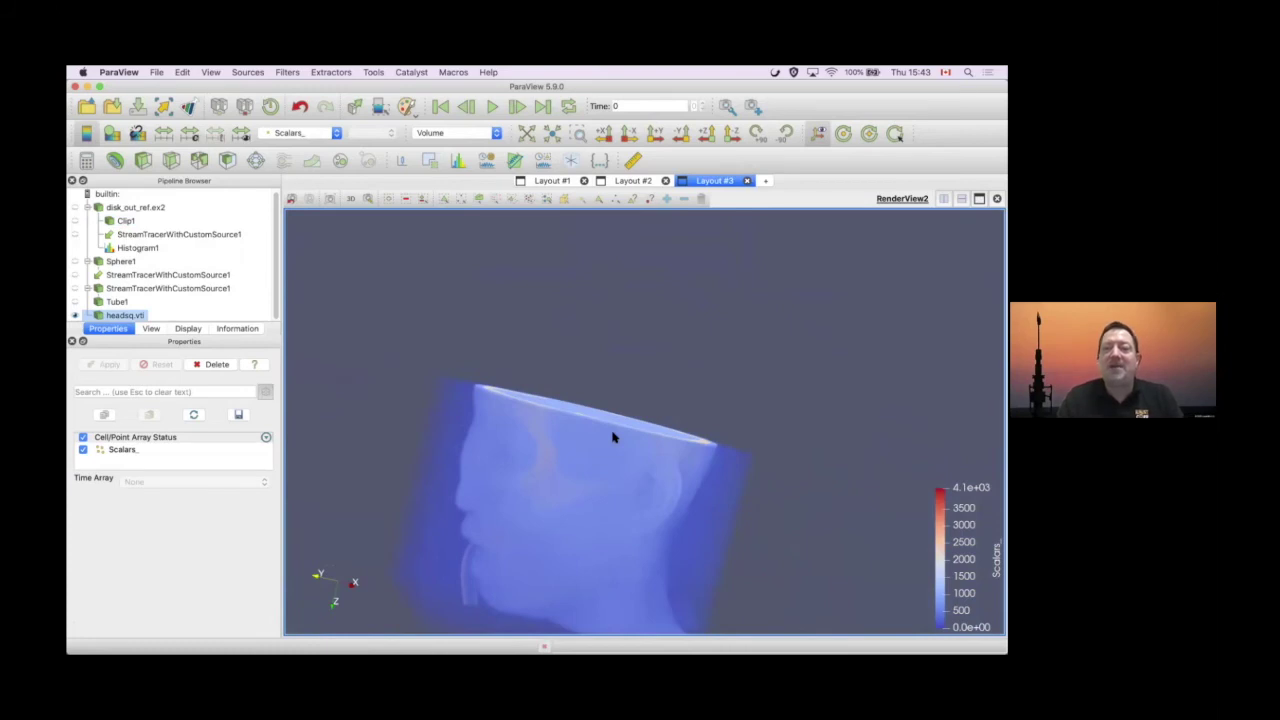
Review Histogram1 in Layout #2 and try to show headsq.vti in its bar chart view
click(633, 180)
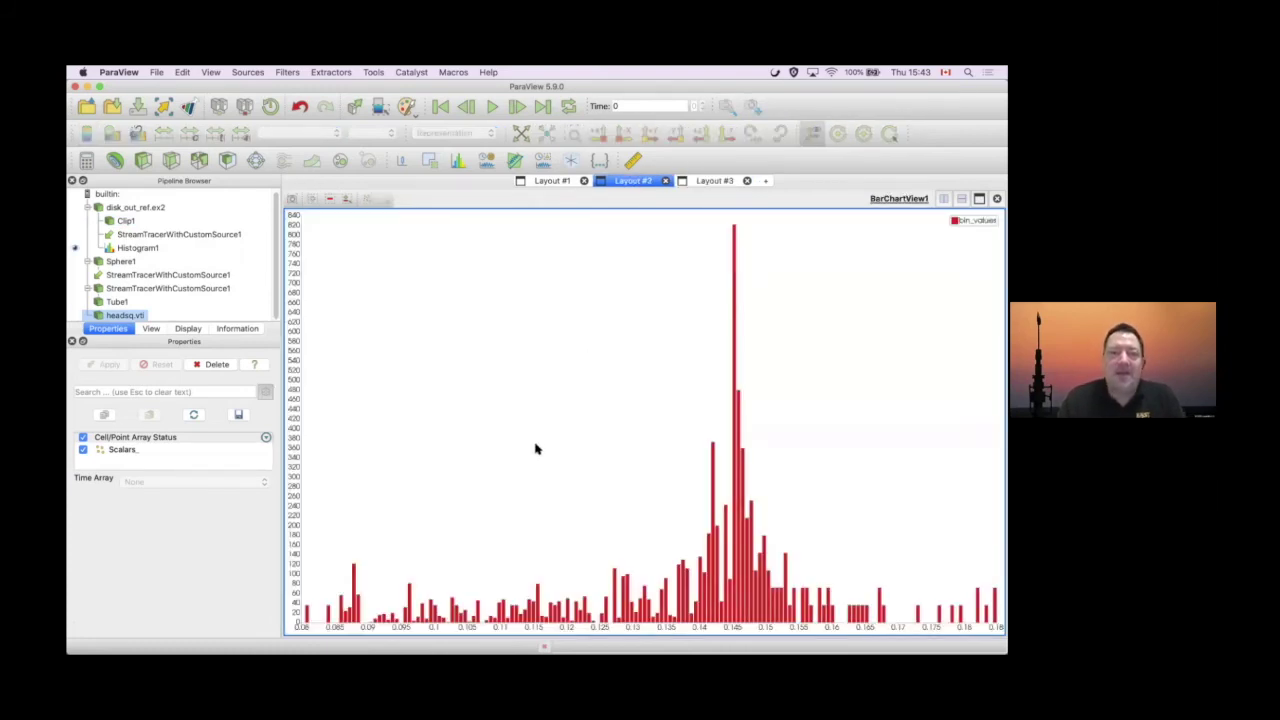
click(146, 246)
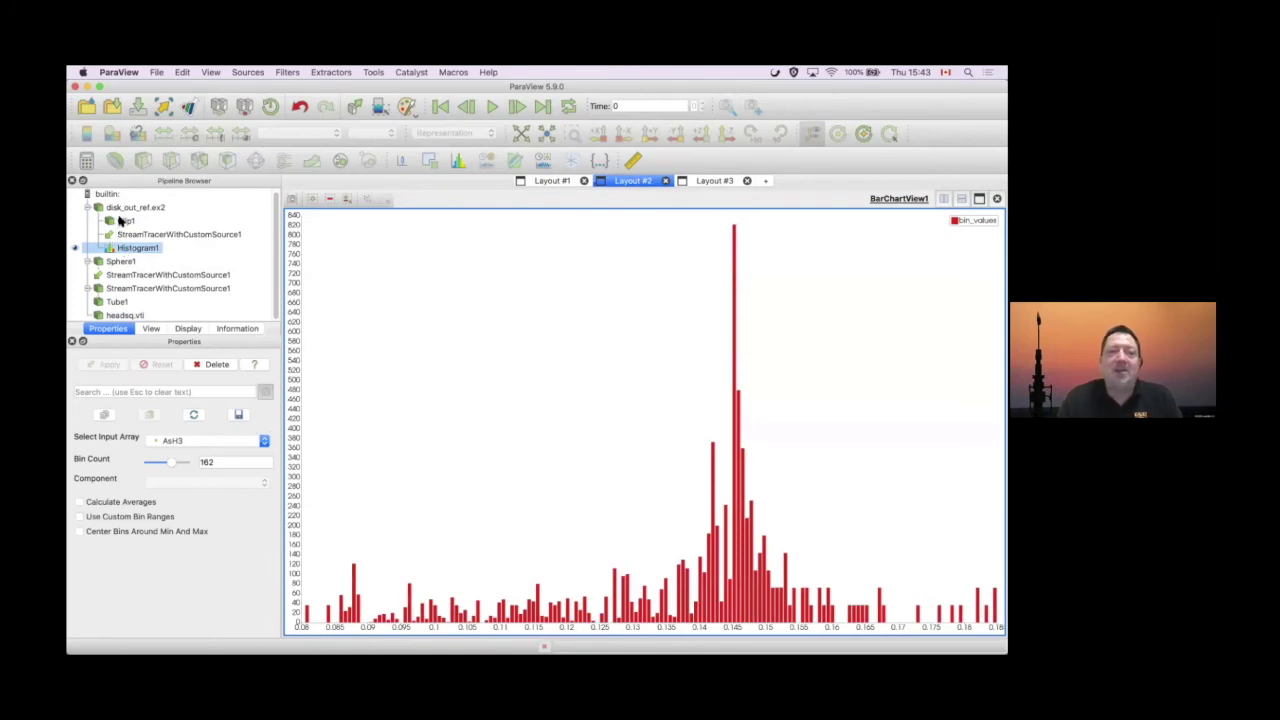
click(125, 315)
Switch to Preview, force quit ParaView from there, and close the Force Quit Applications window
key(super+Tab)
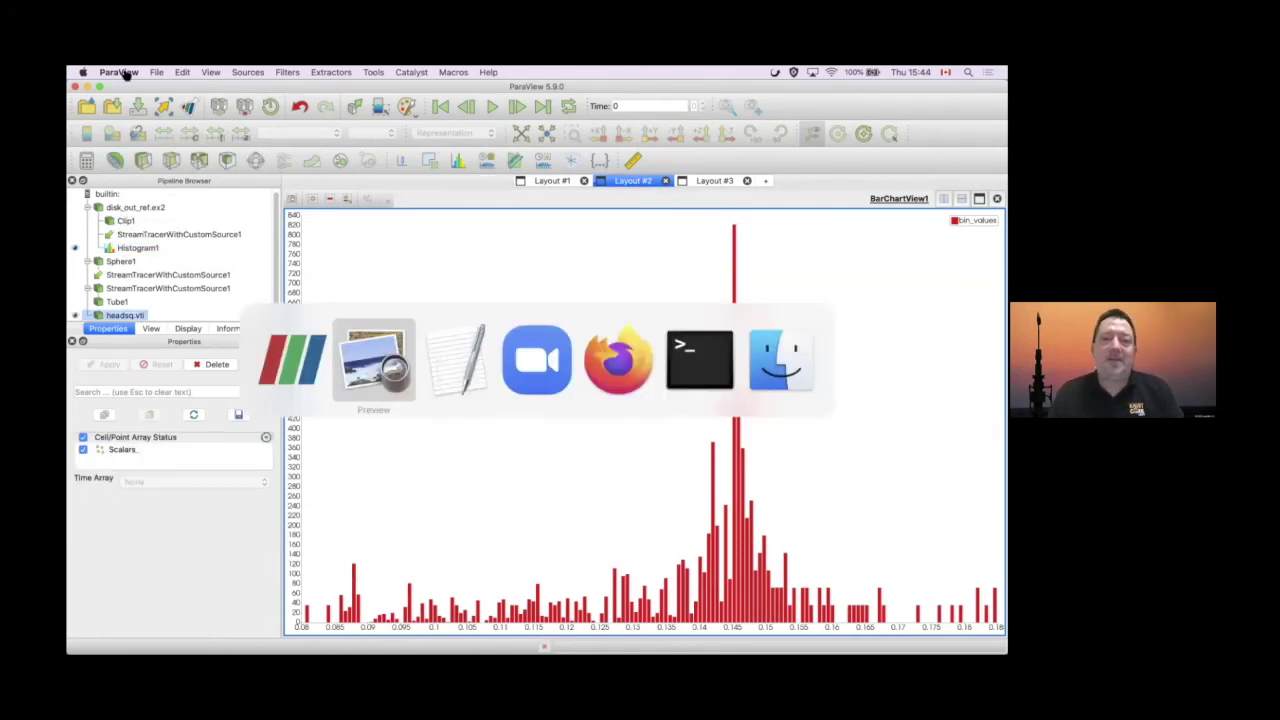
key(super+Tab)
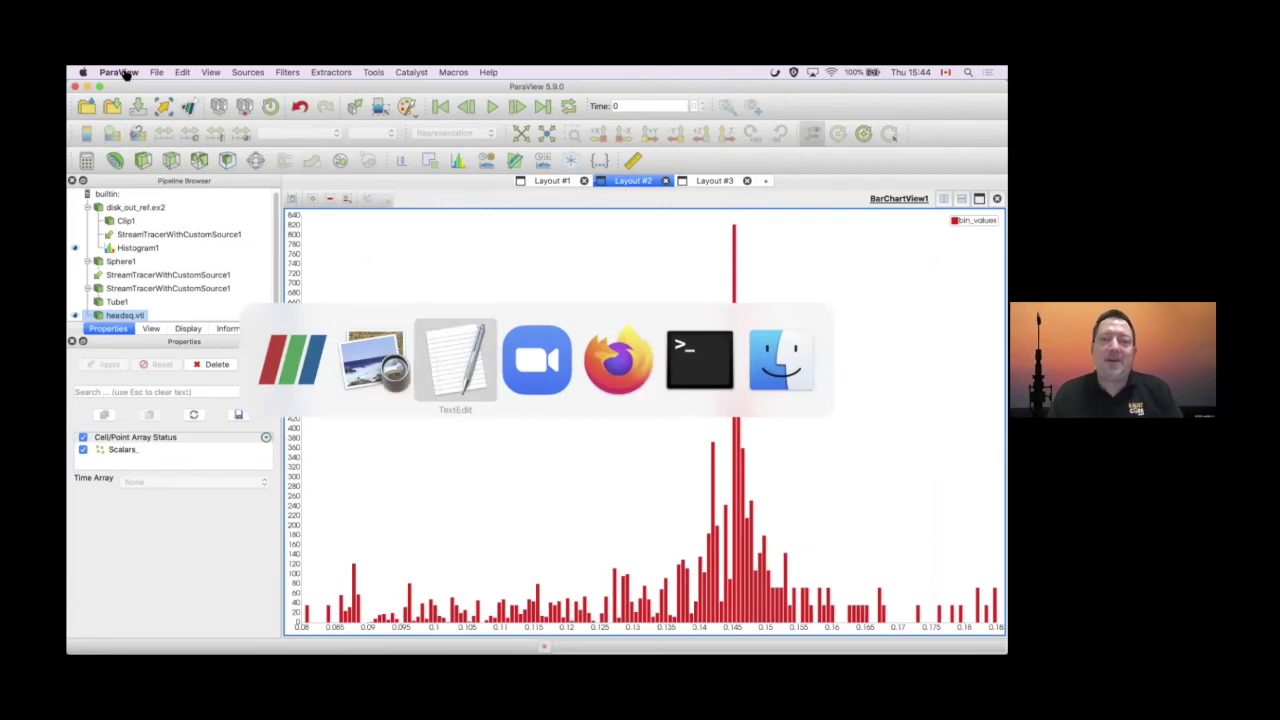
key(super+shift+Tab)
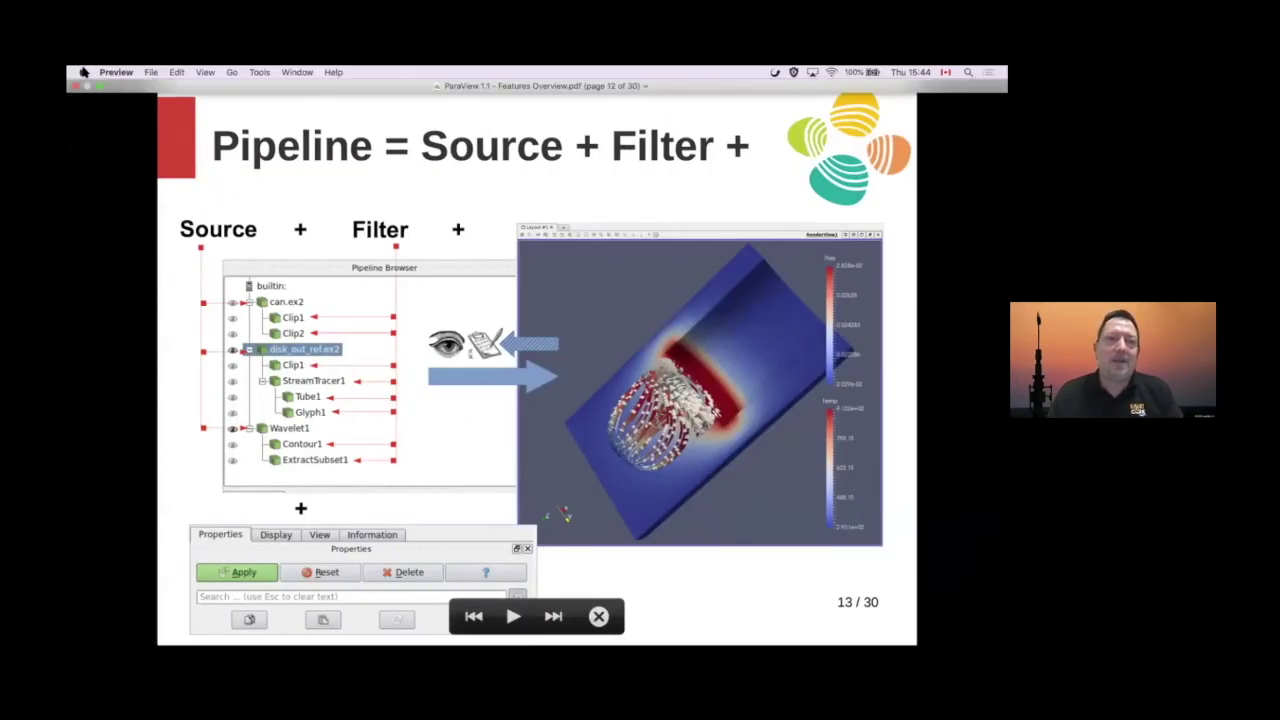
click(83, 72)
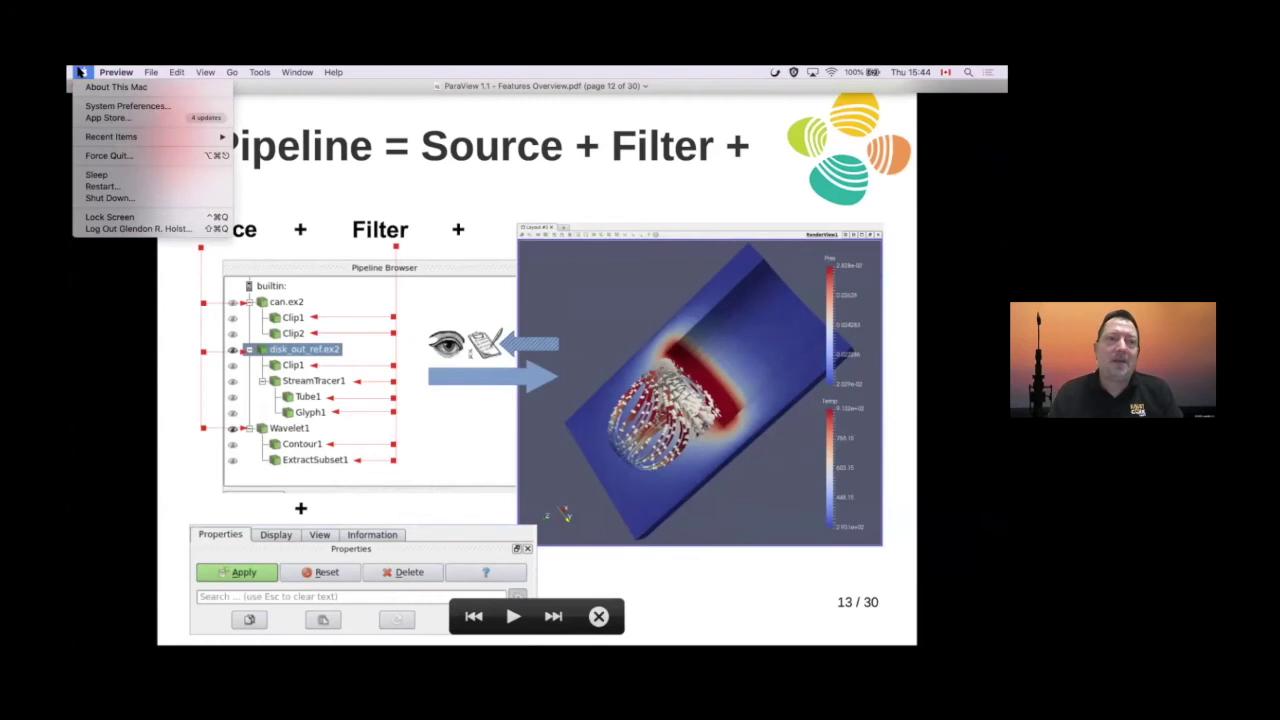
click(108, 155)
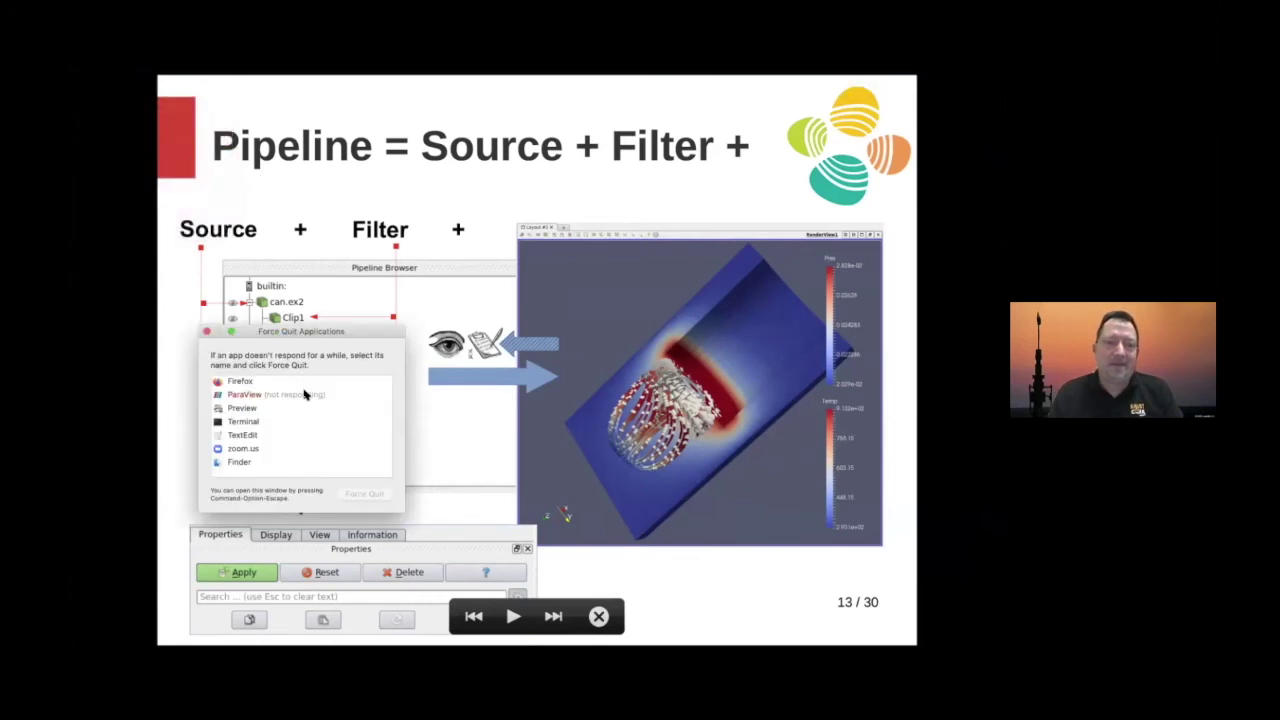
click(306, 394)
click(375, 497)
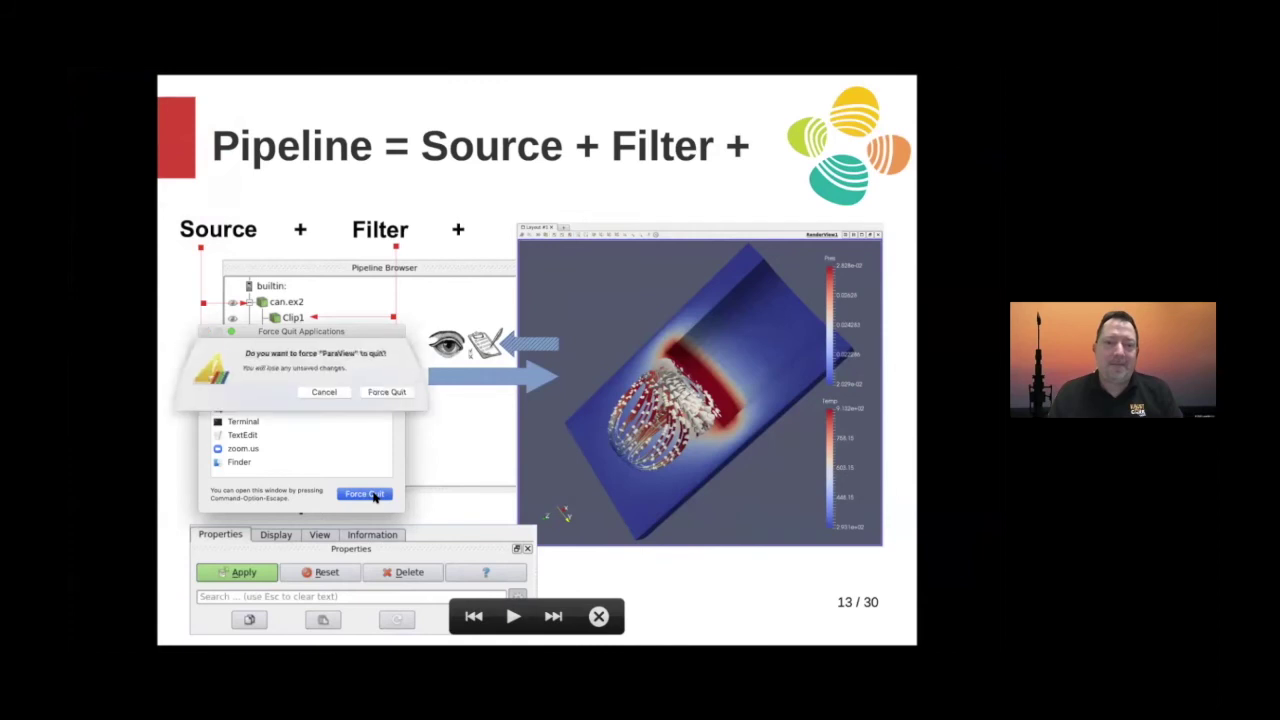
click(401, 392)
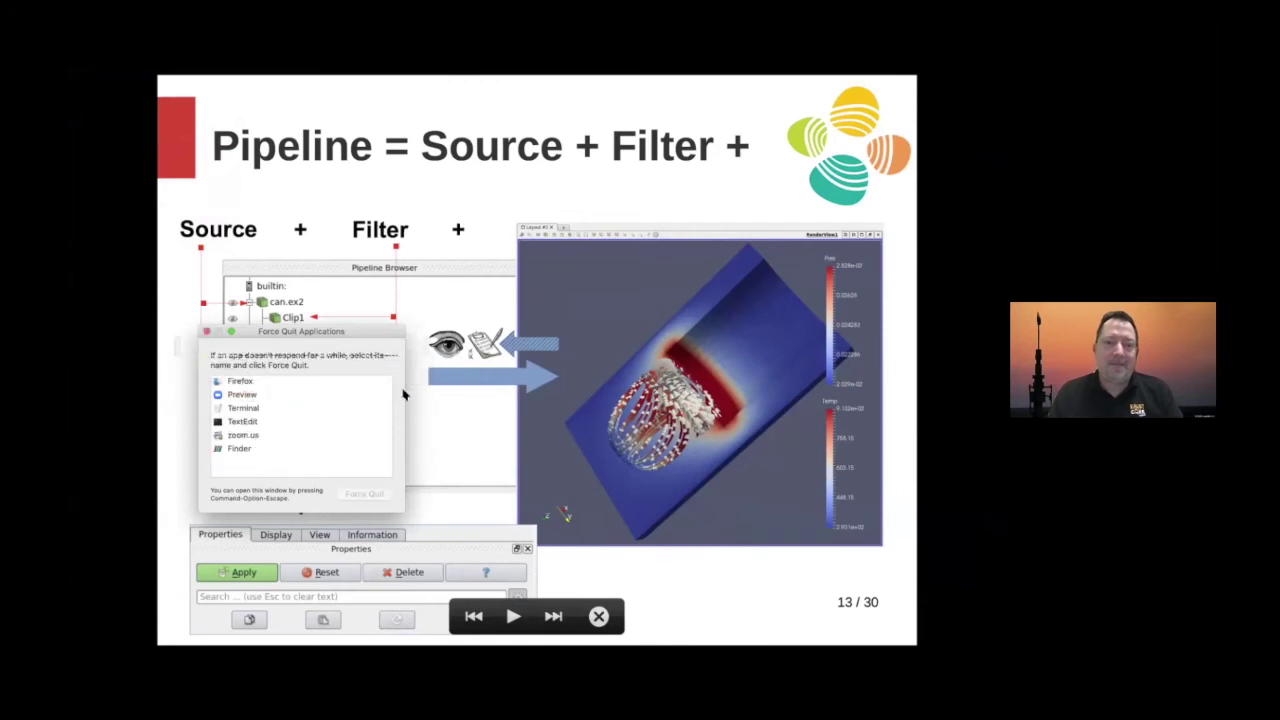
click(207, 332)
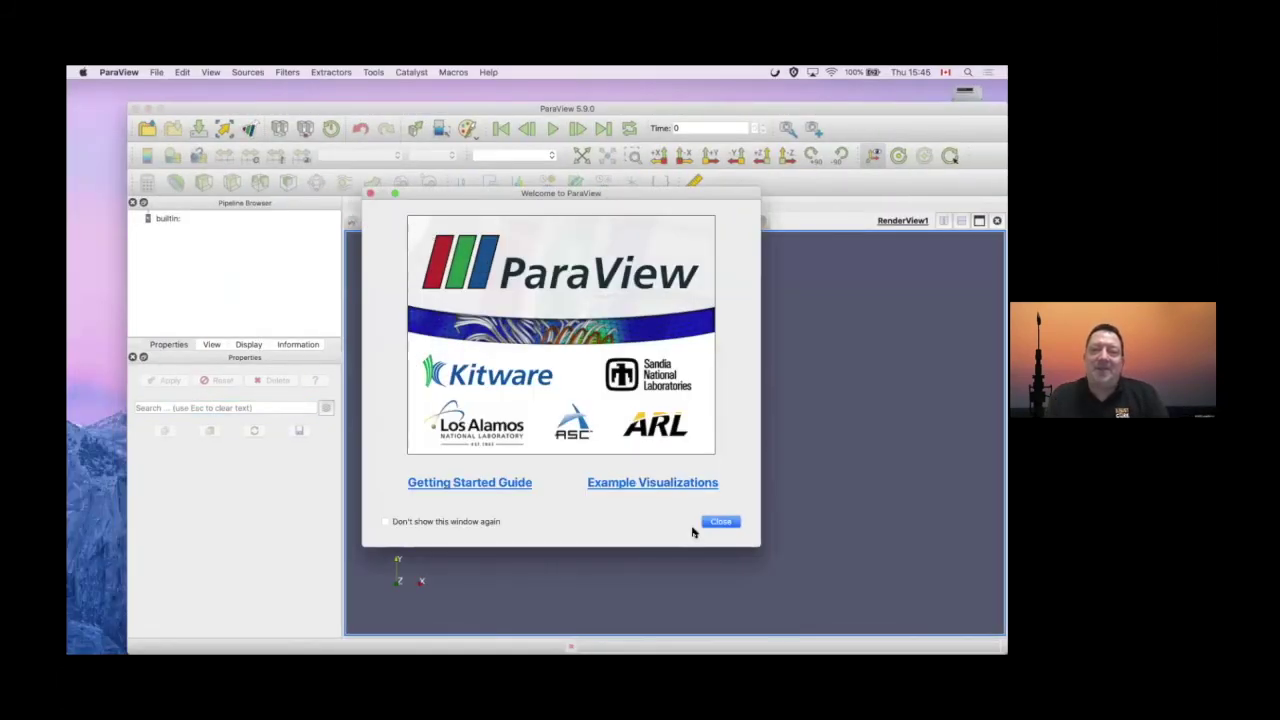
Load the Exodus II example visualization with Clip, Stream Tracer, Tube and Glyph filters, tilt its view, and maximize the ParaView window
click(658, 484)
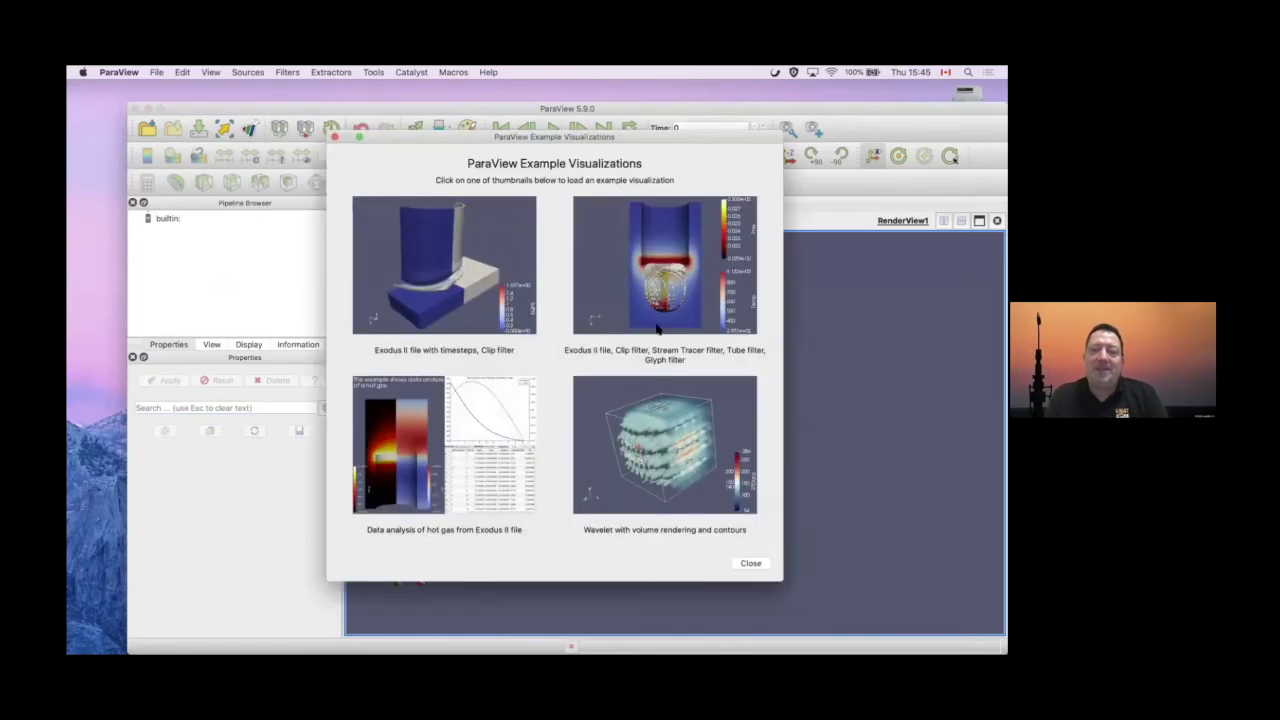
click(675, 298)
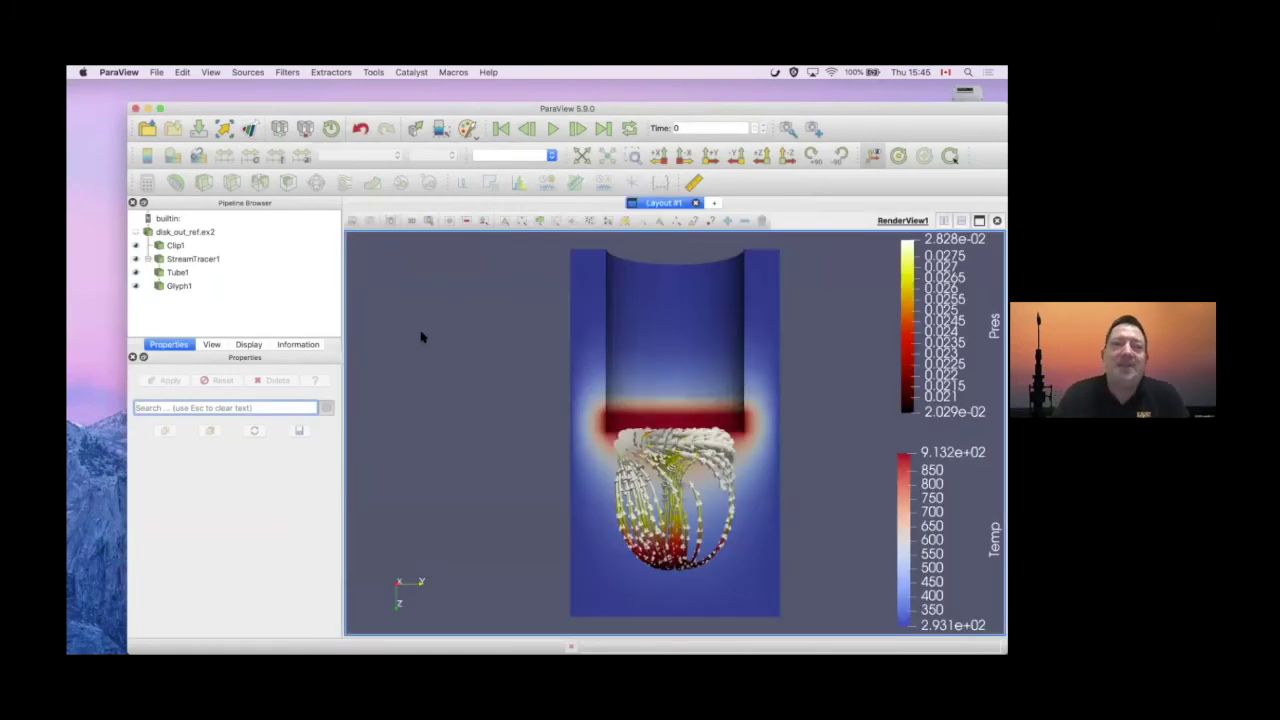
drag(423, 337, 576, 548)
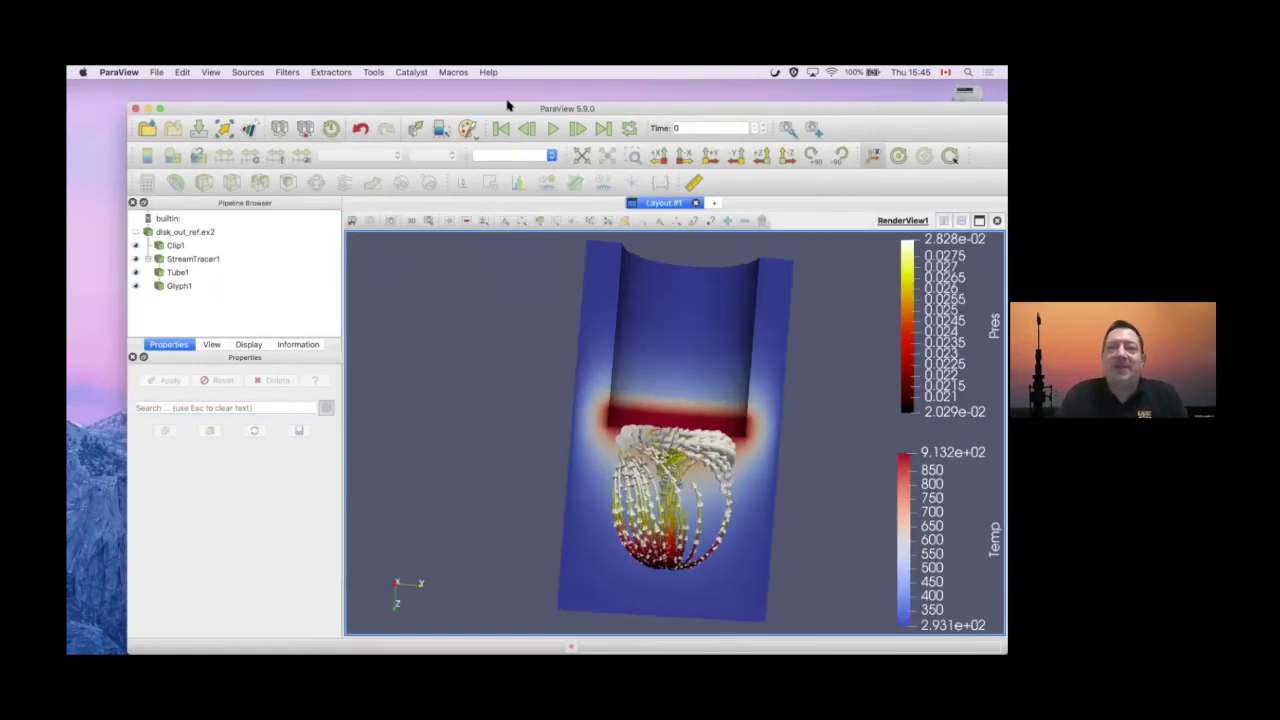
double_click(240, 109)
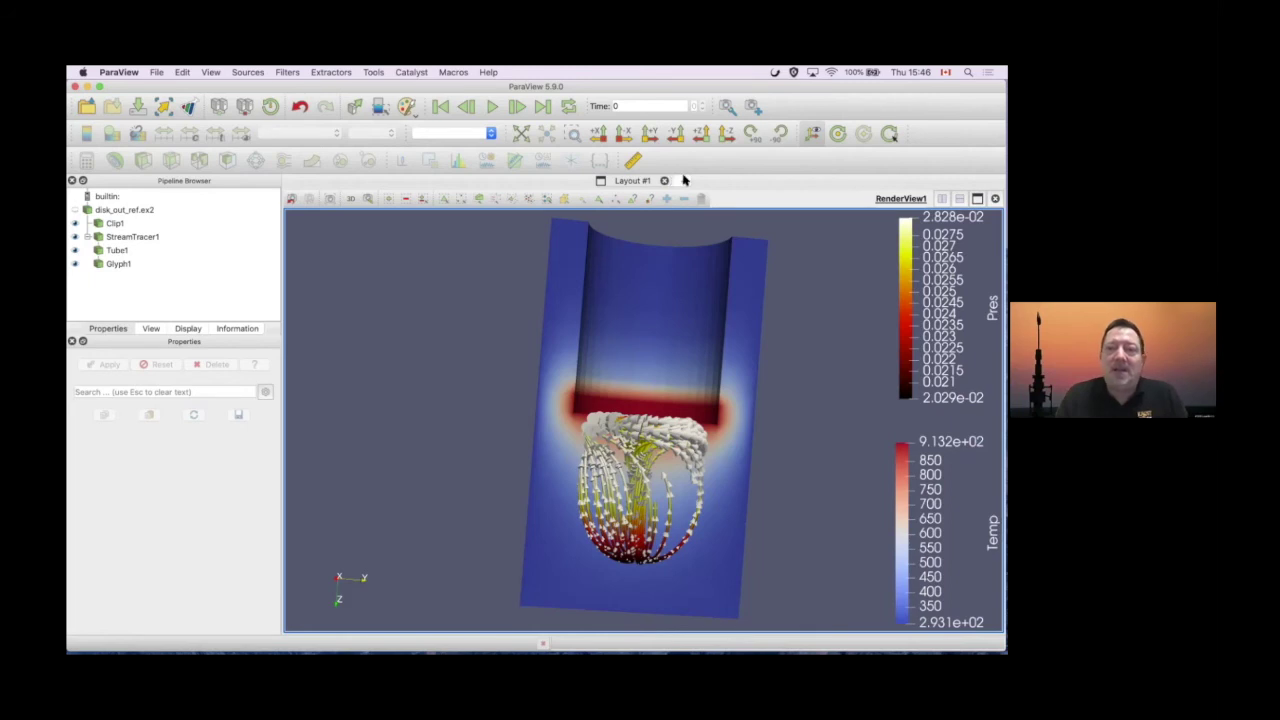
Load headsq.vti from the datasets folder, check its outline beside the disk model, and hide it in Layout #1
right_click(99, 198)
click(125, 203)
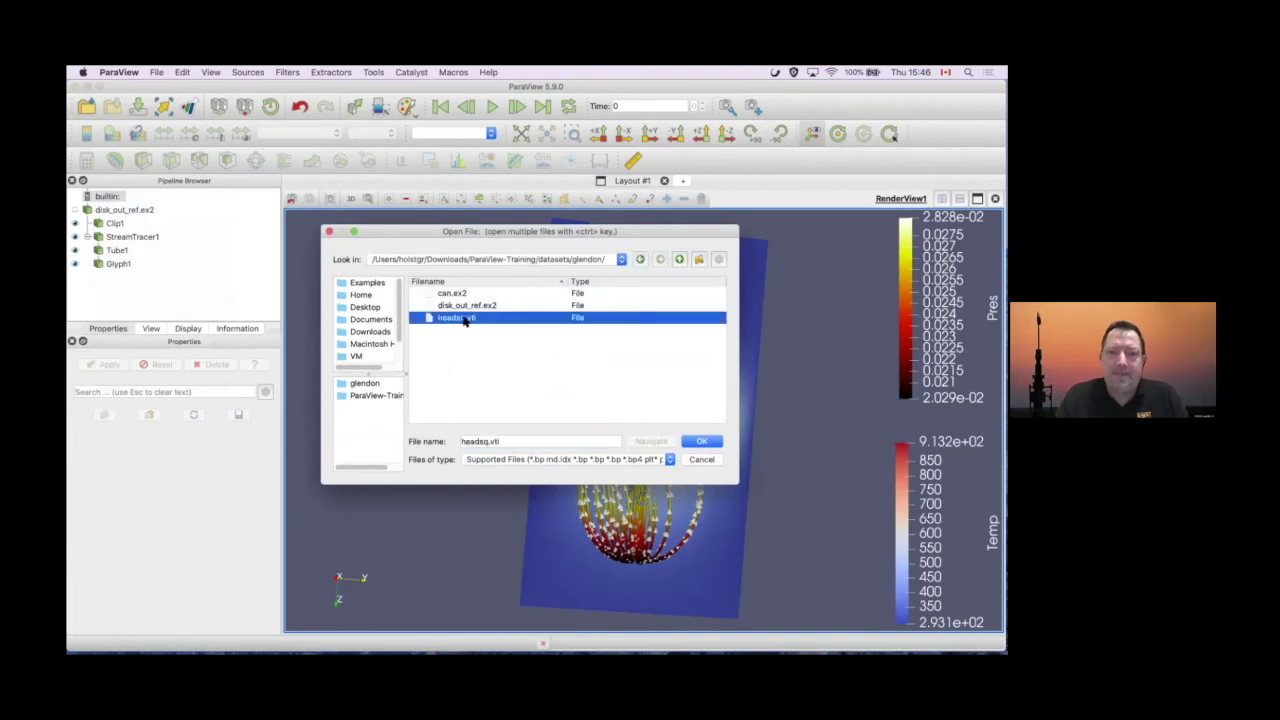
double_click(466, 318)
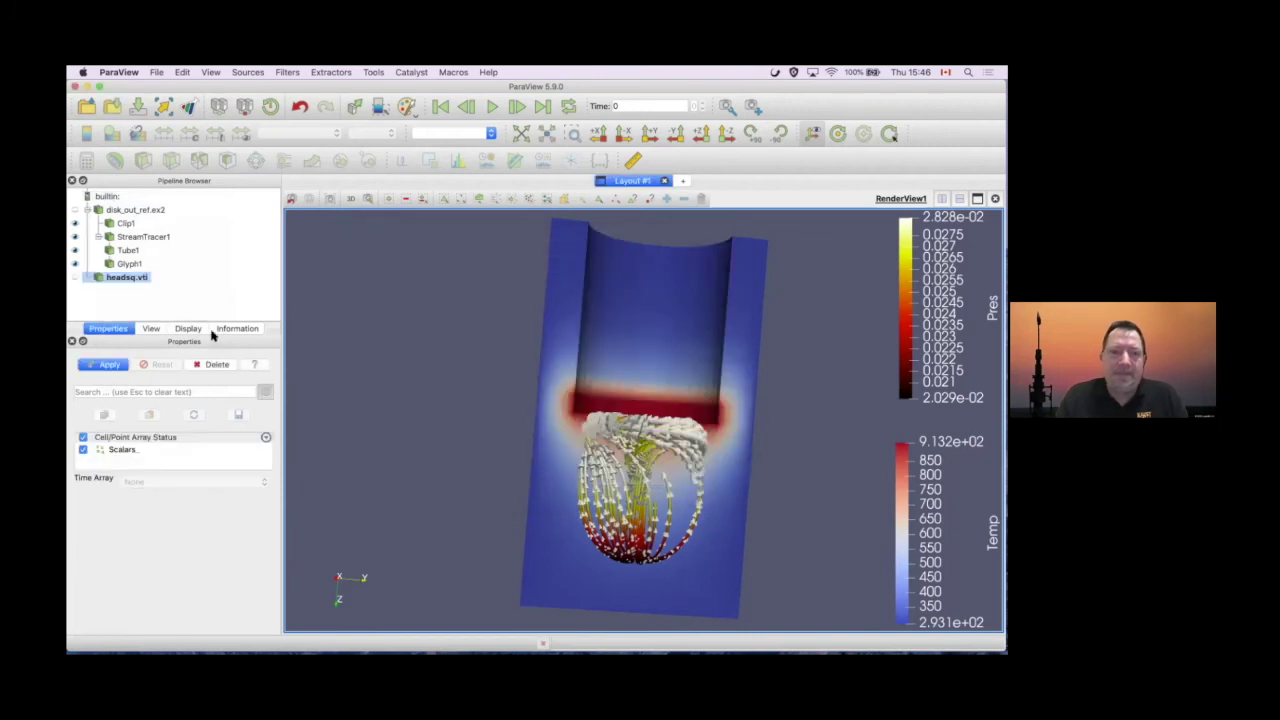
click(106, 364)
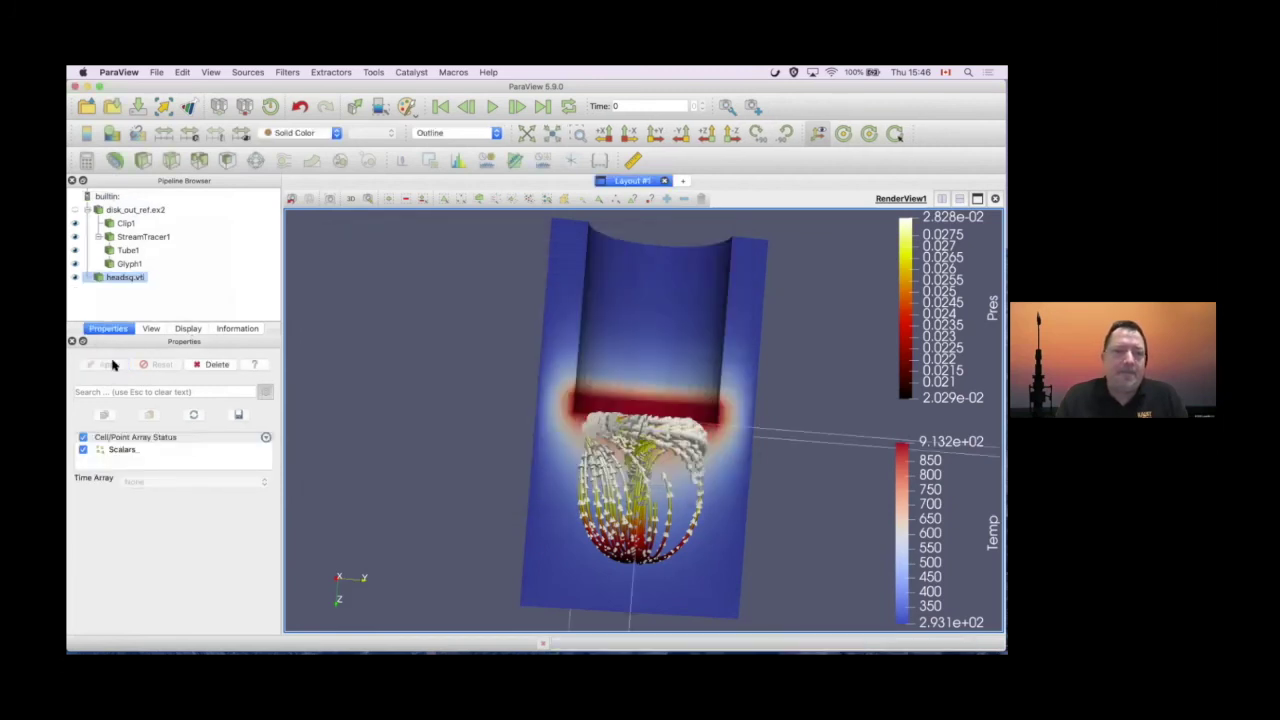
drag(384, 446, 331, 431)
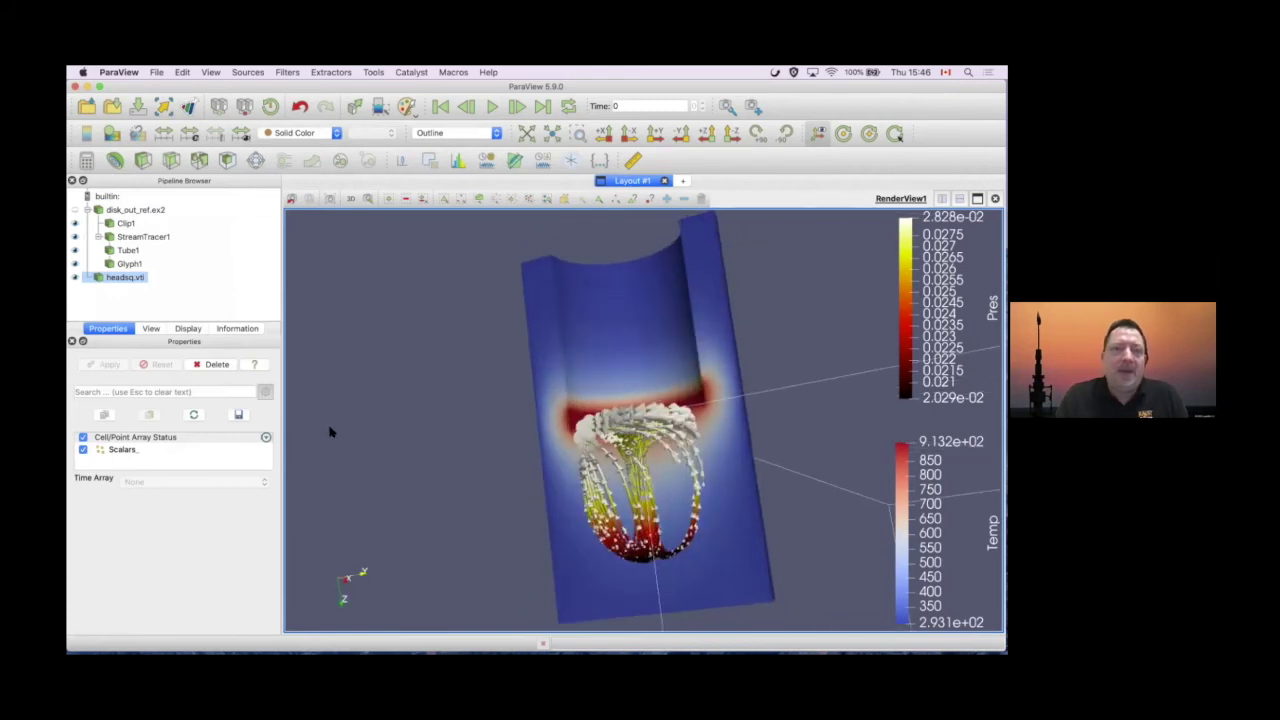
click(74, 278)
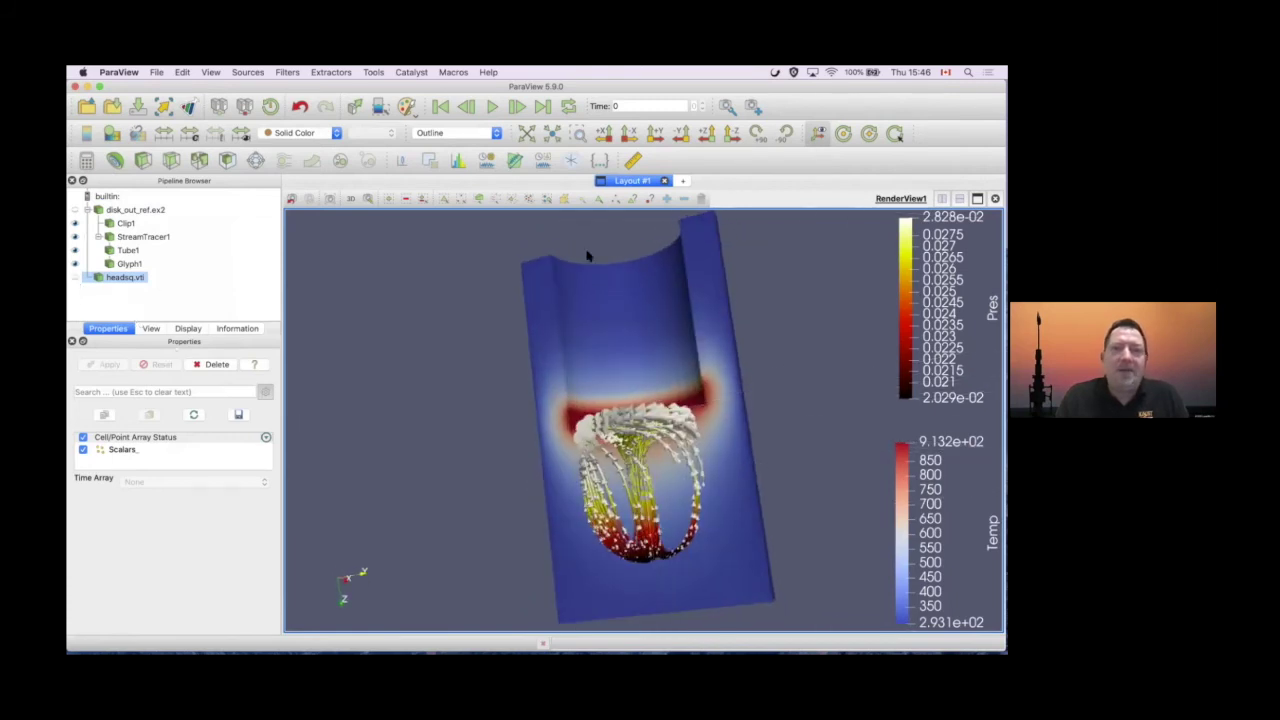
Create a second layout with a Histogram View and show headsq.vti in it
click(685, 180)
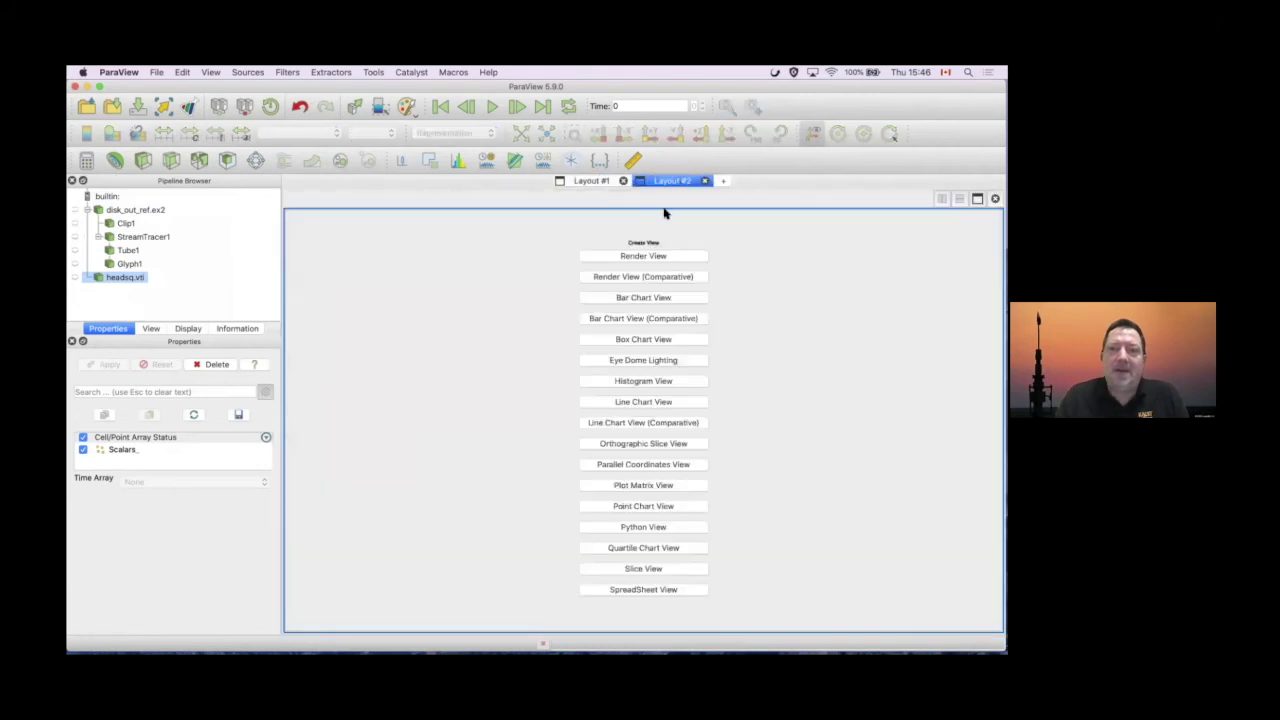
click(671, 381)
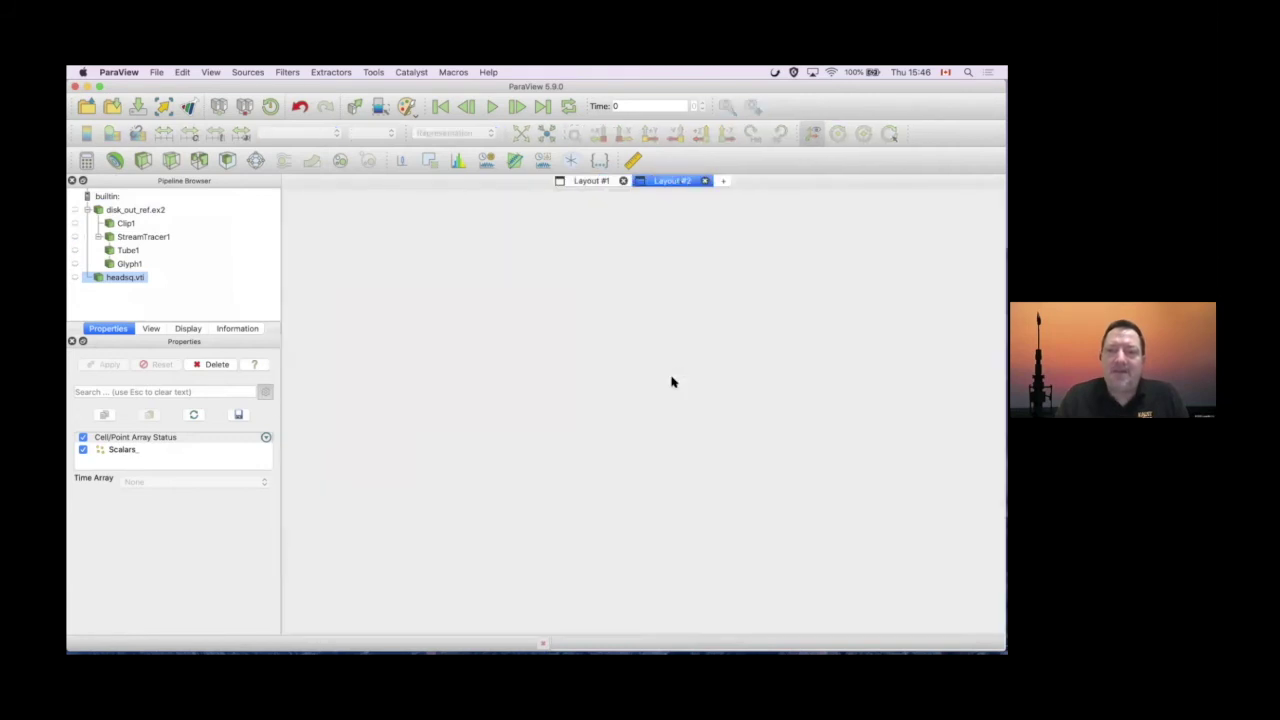
click(75, 277)
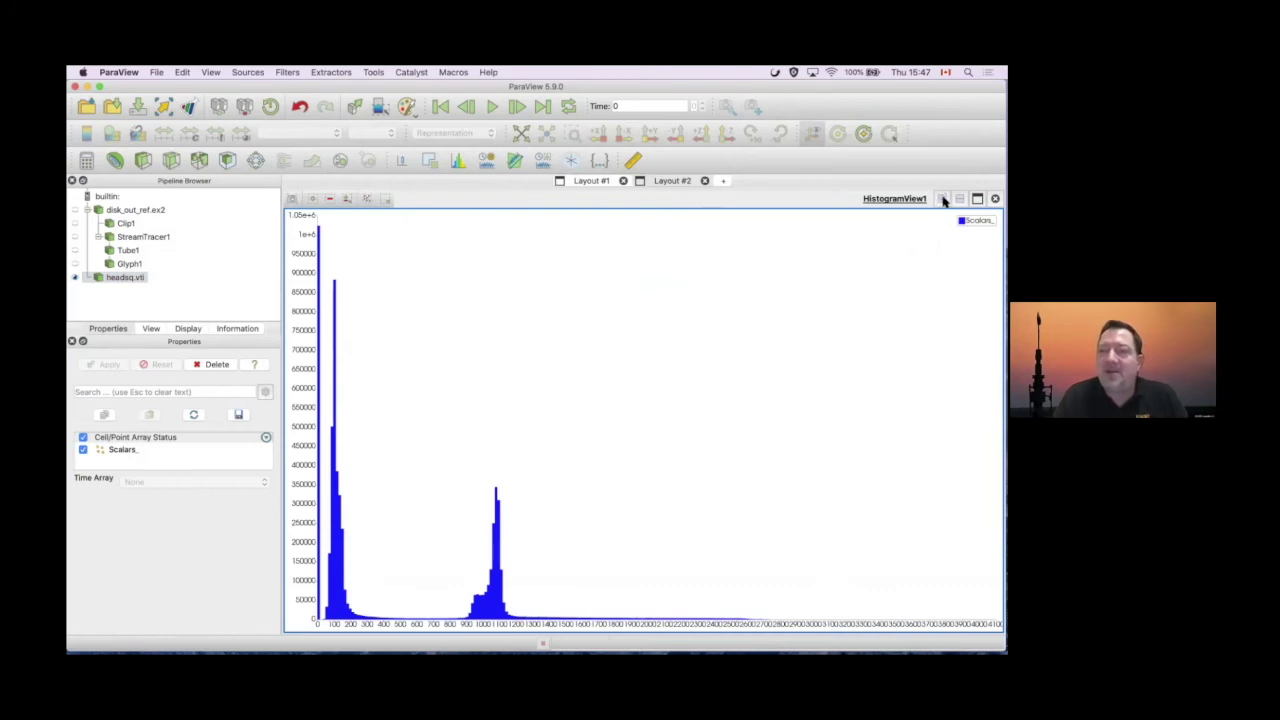
Split Layout #2 into upper and lower views and create a Histogram View in the lower half with disk_out_ref.ex2 selected
click(672, 180)
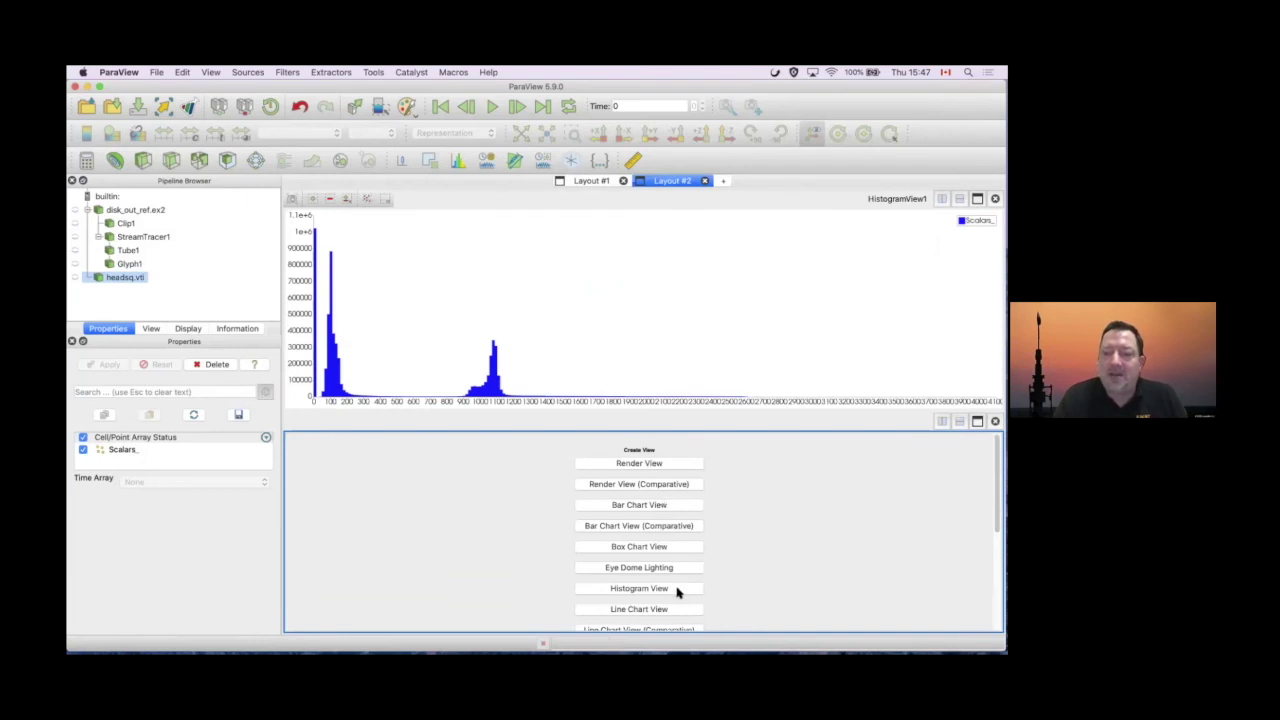
click(140, 210)
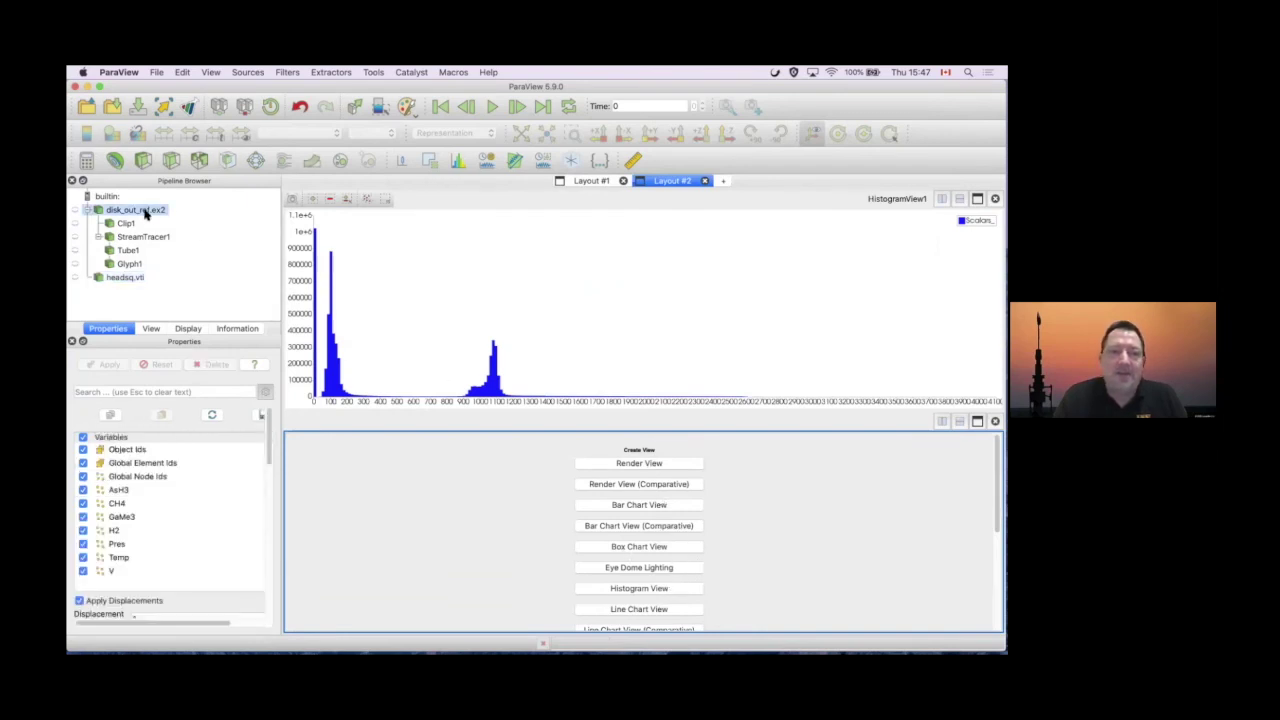
click(640, 588)
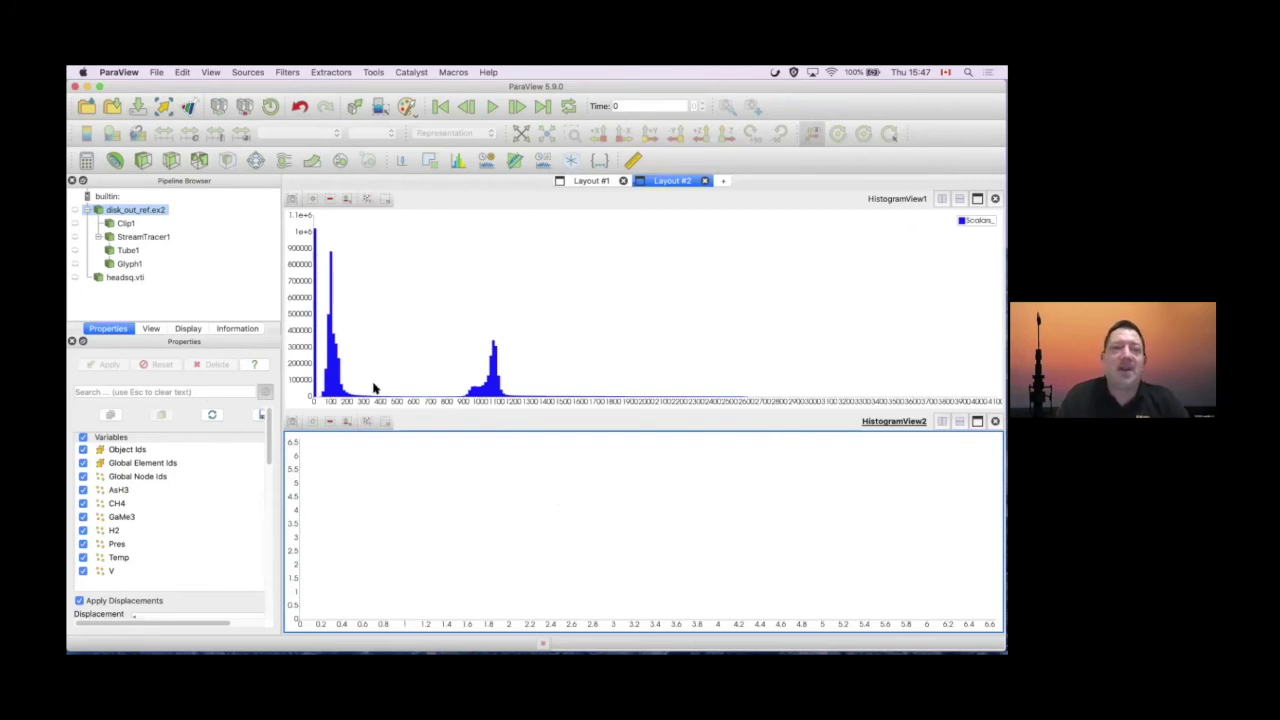
Add a Histogram filter to disk_out_ref.ex2 using the Temp array with a bin count of 86, and apply it
right_click(141, 210)
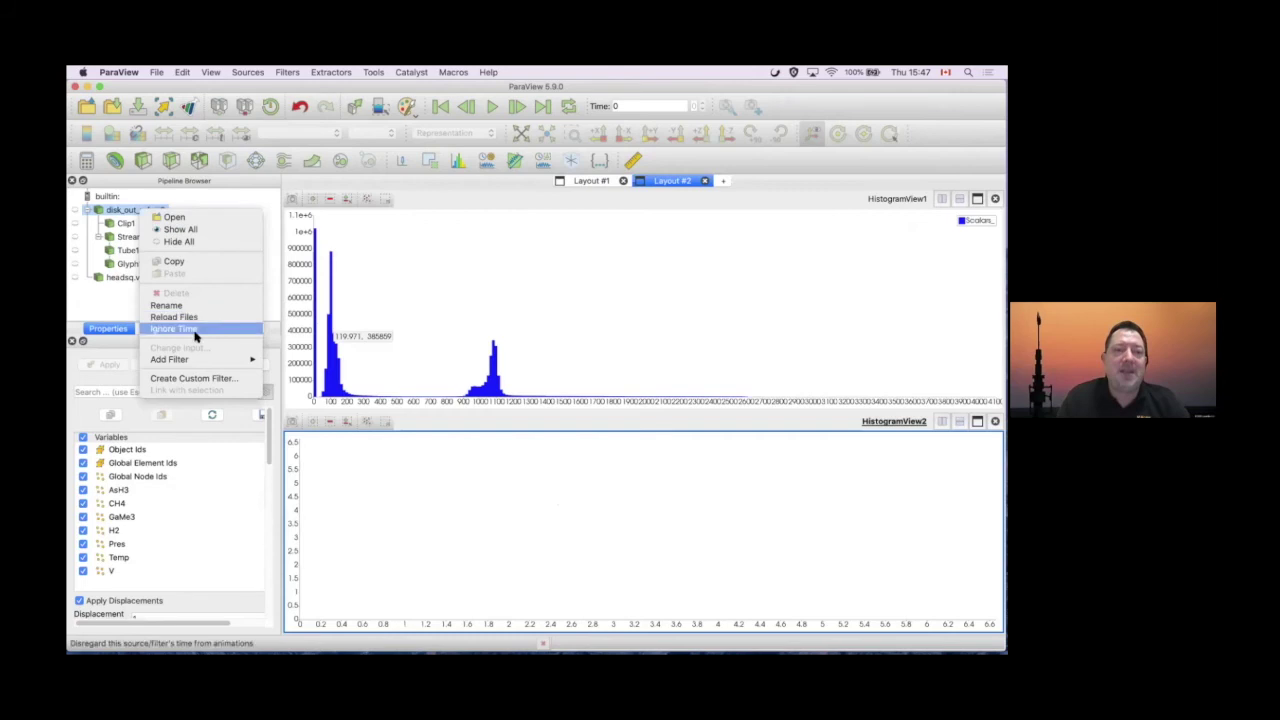
mouse_move(258, 358)
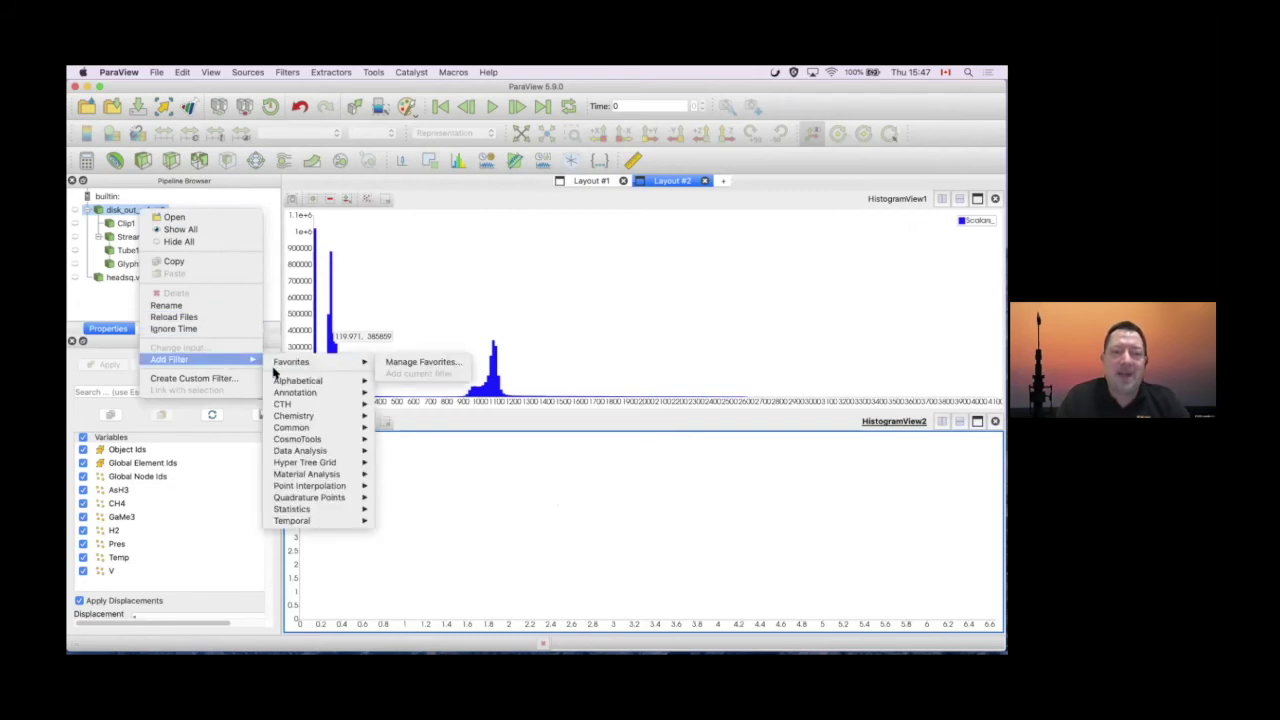
mouse_move(311, 441)
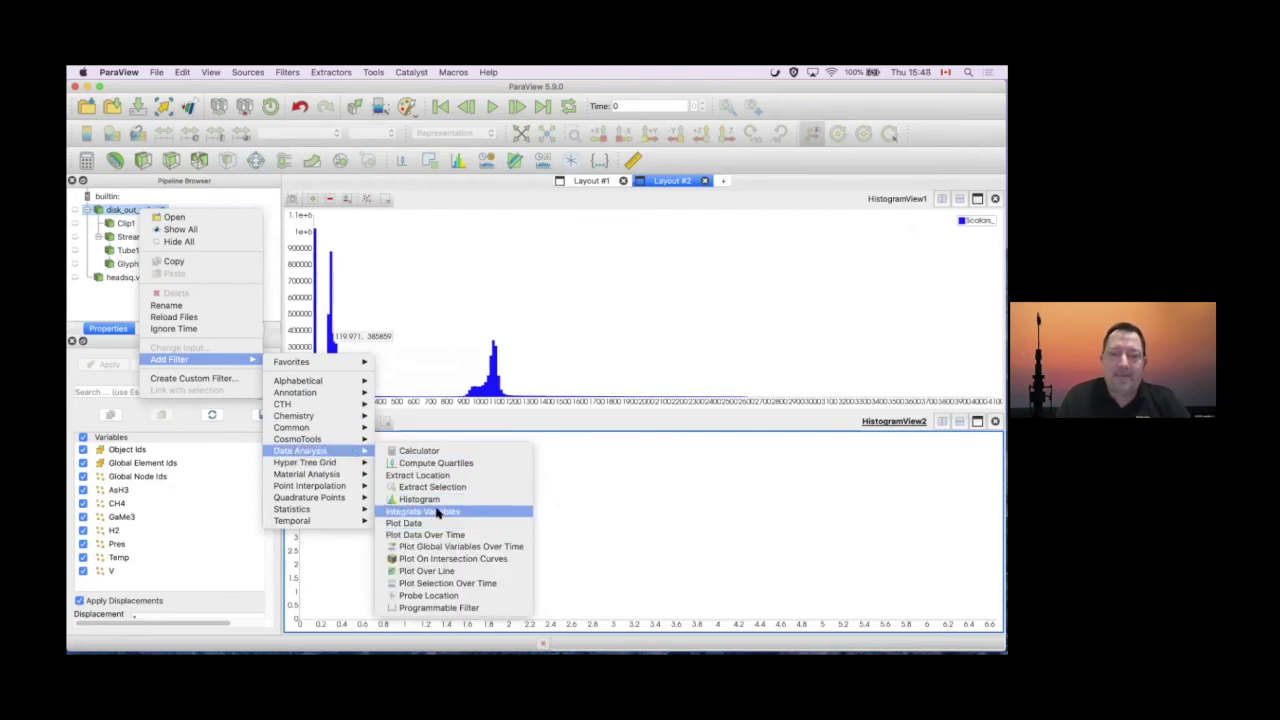
click(435, 500)
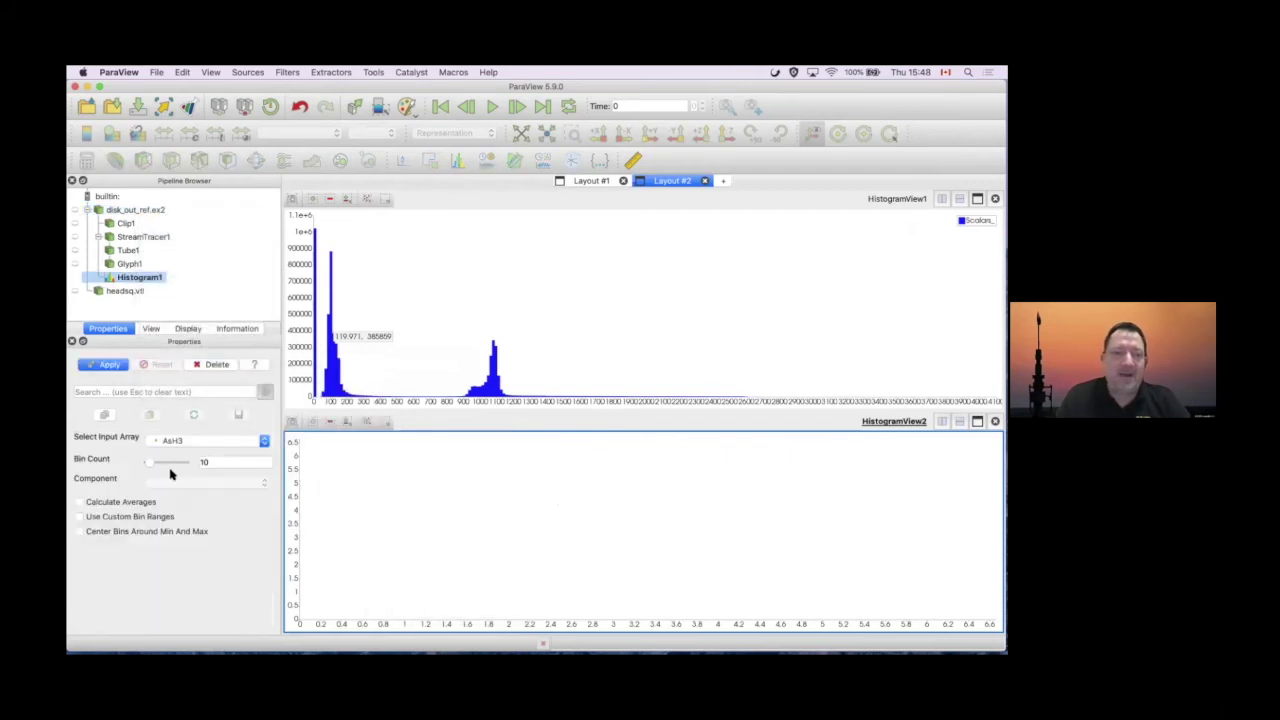
drag(150, 463, 161, 463)
click(193, 443)
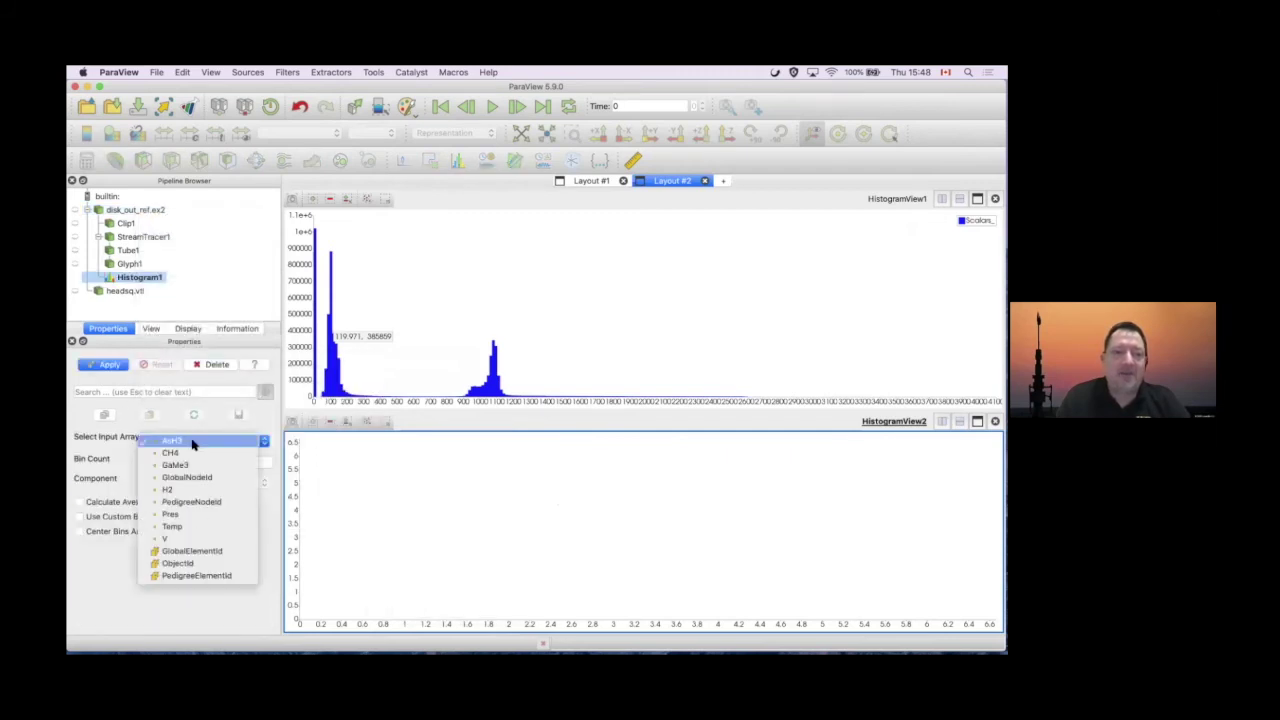
click(180, 527)
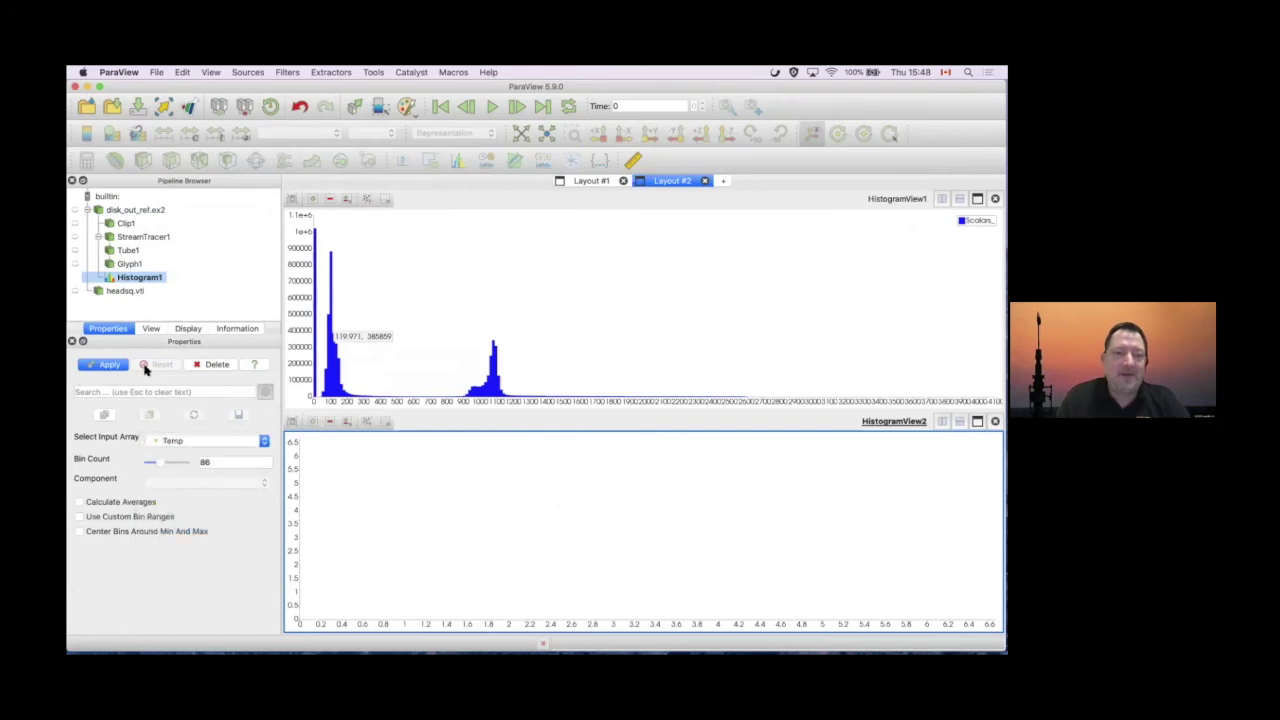
click(110, 365)
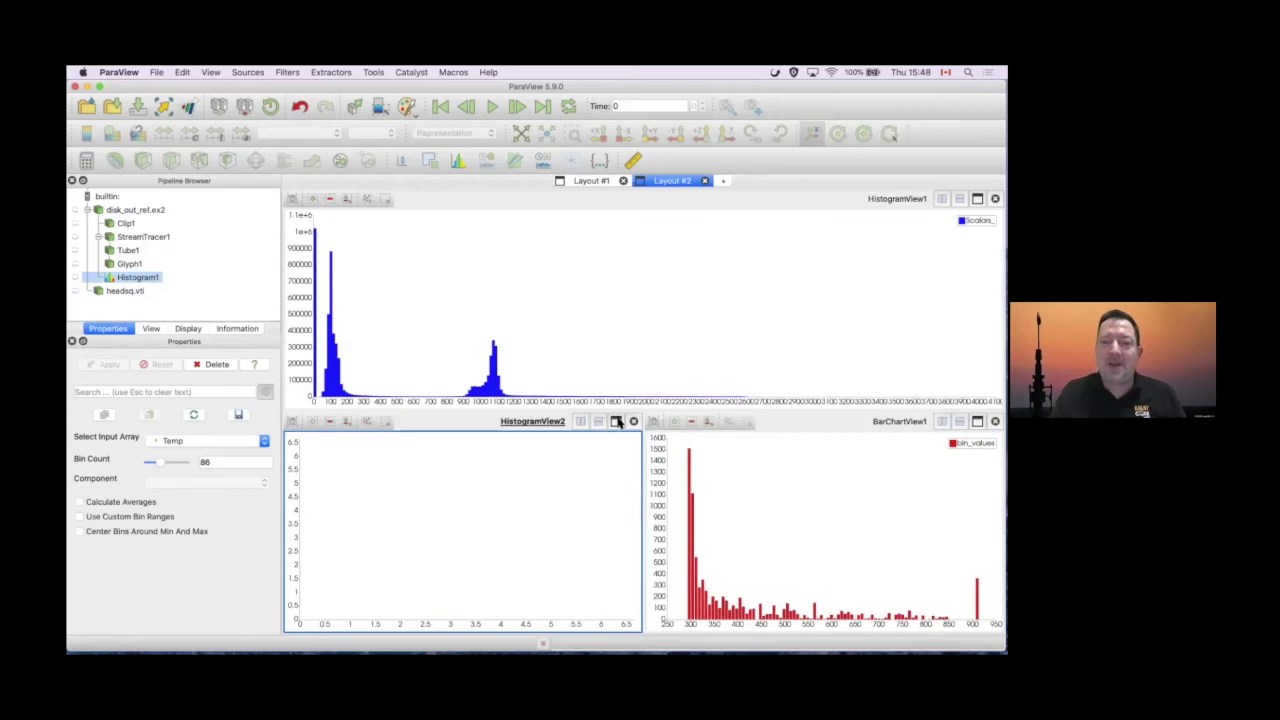
Remove the empty histogram view beside the new bar chart so the chart fills the lower half of Layout #2
click(726, 491)
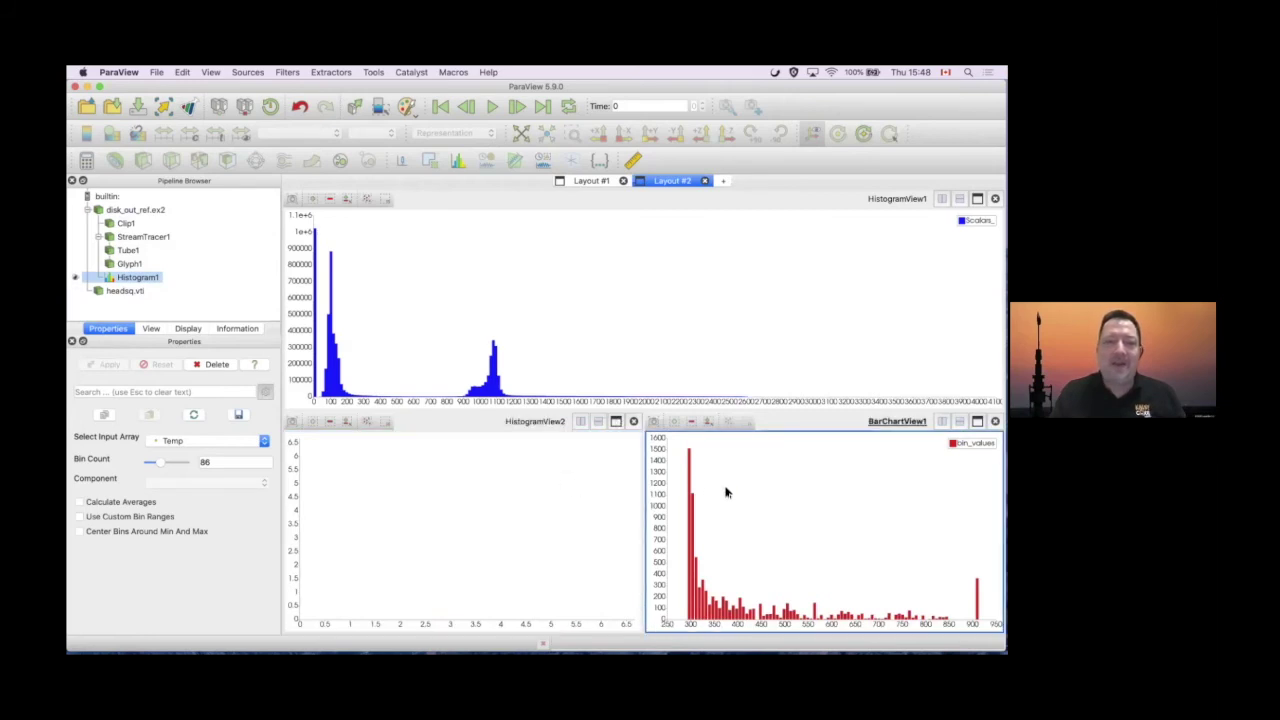
click(571, 478)
click(633, 421)
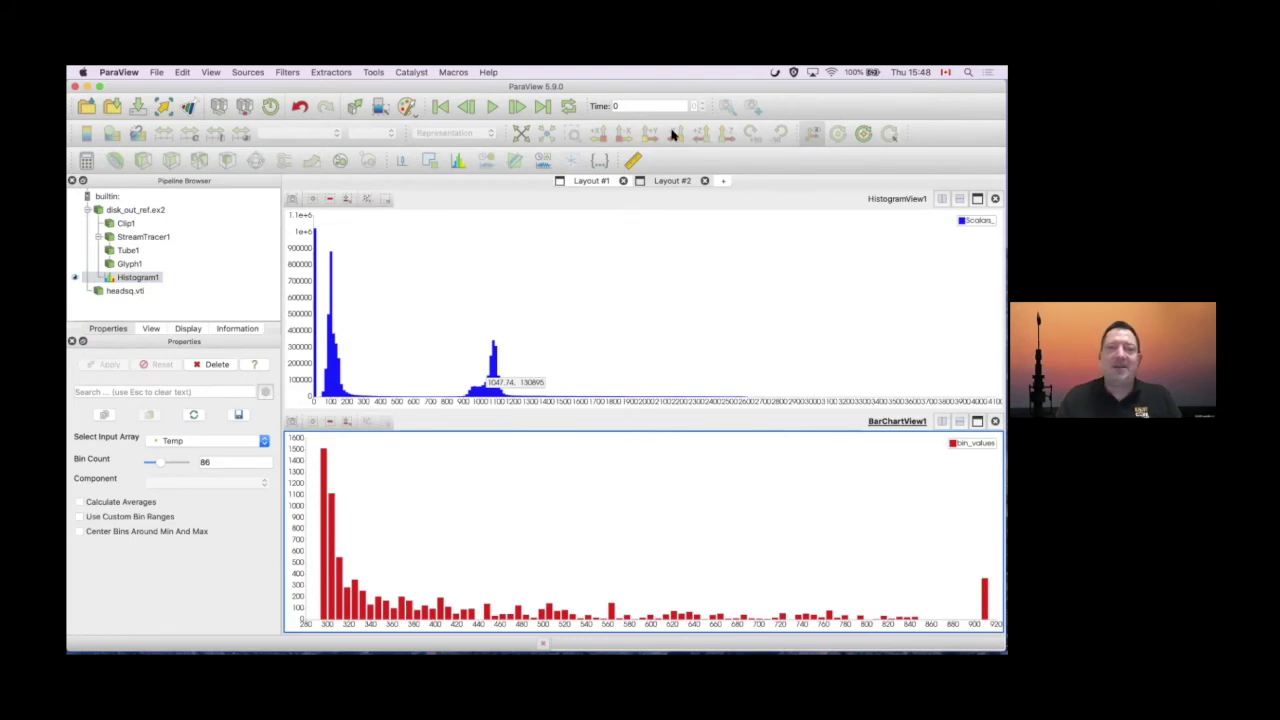
Check which source each chart view in Layout #2 shows, return to Layout #1, and switch to the slides in Preview
click(467, 302)
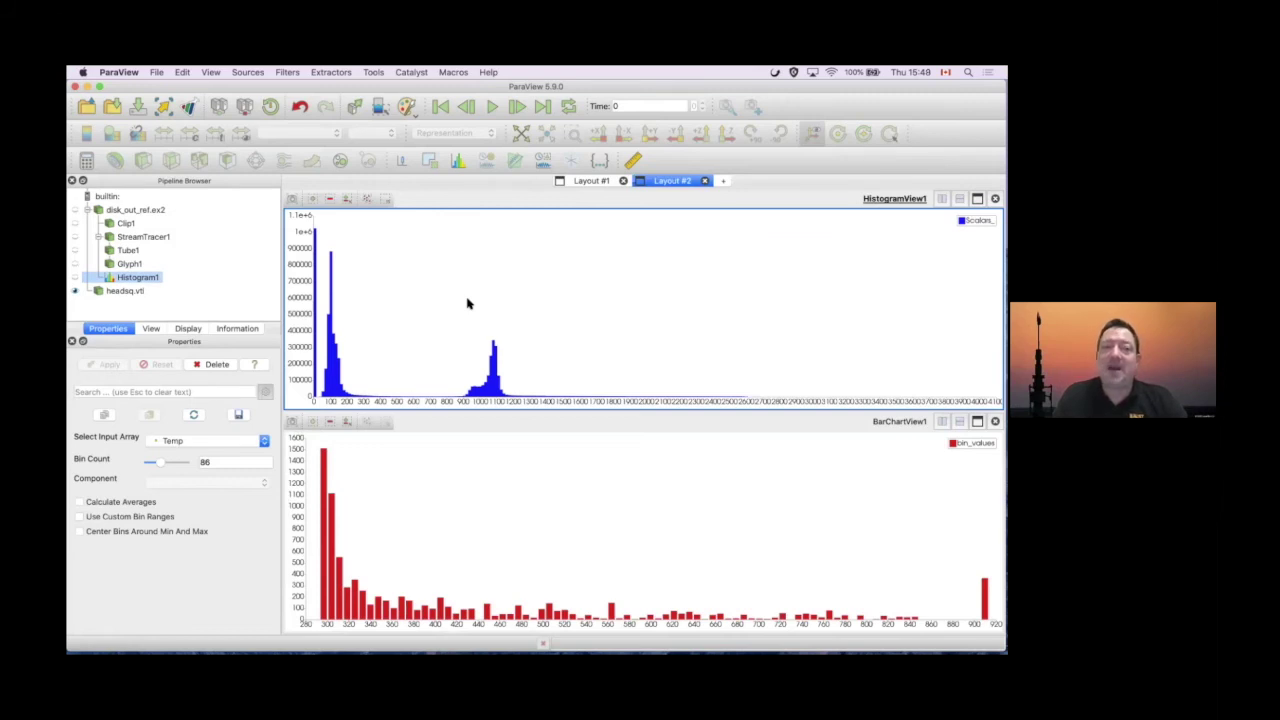
click(504, 539)
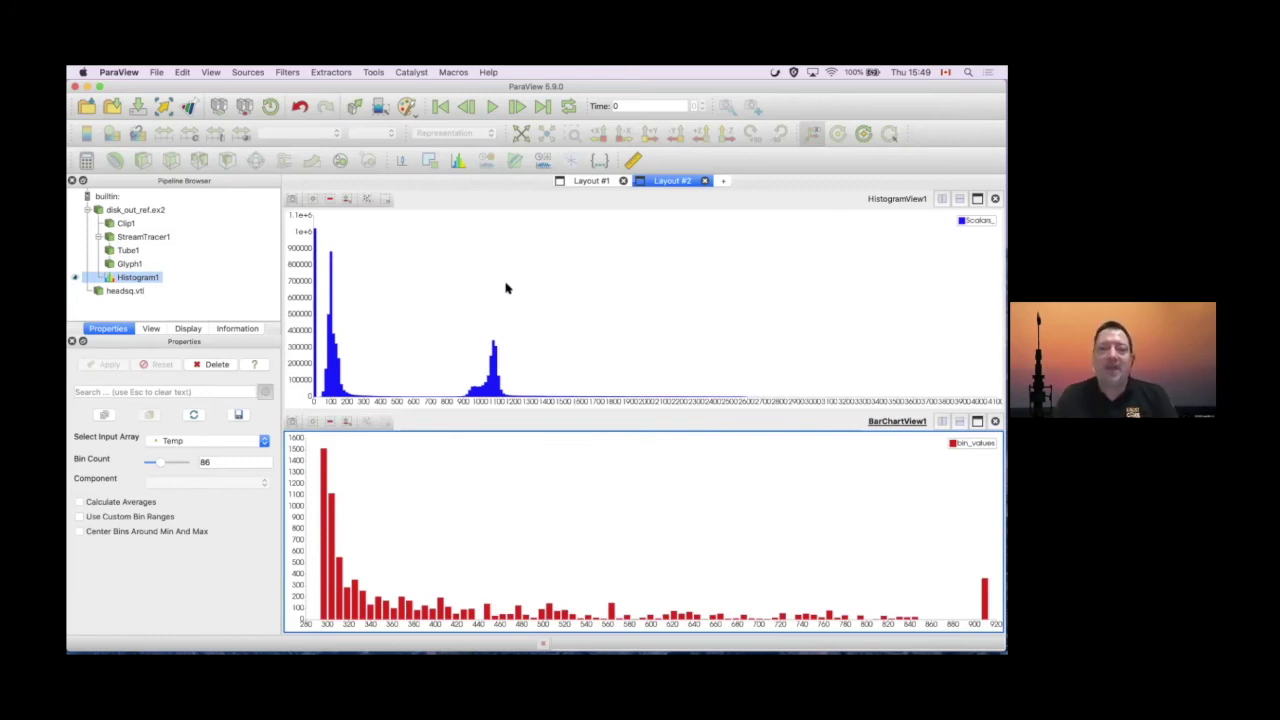
click(590, 181)
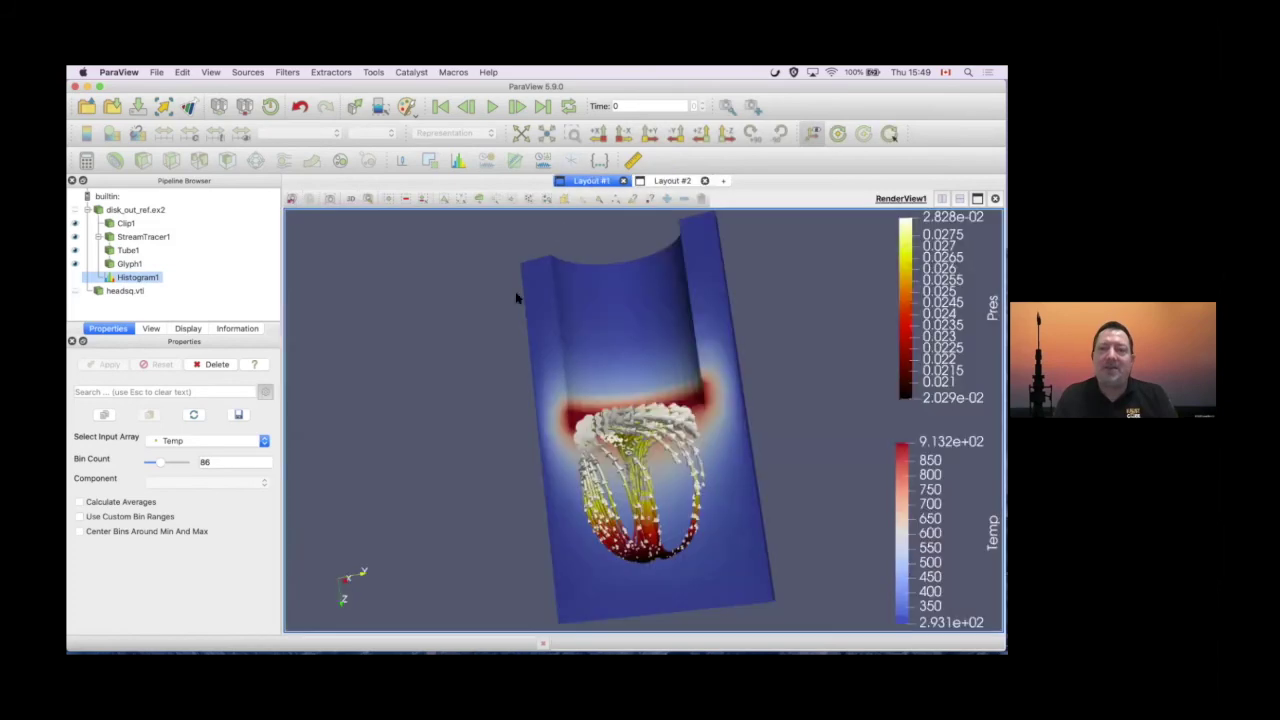
key(super+Tab)
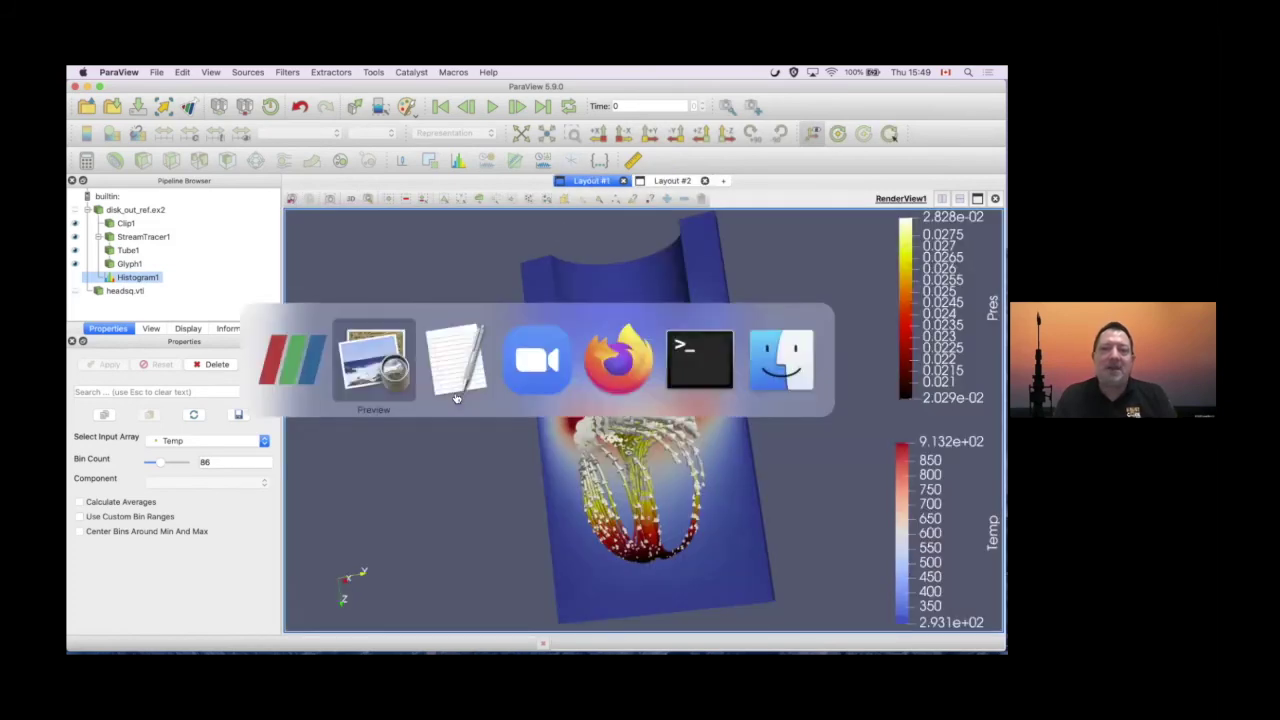
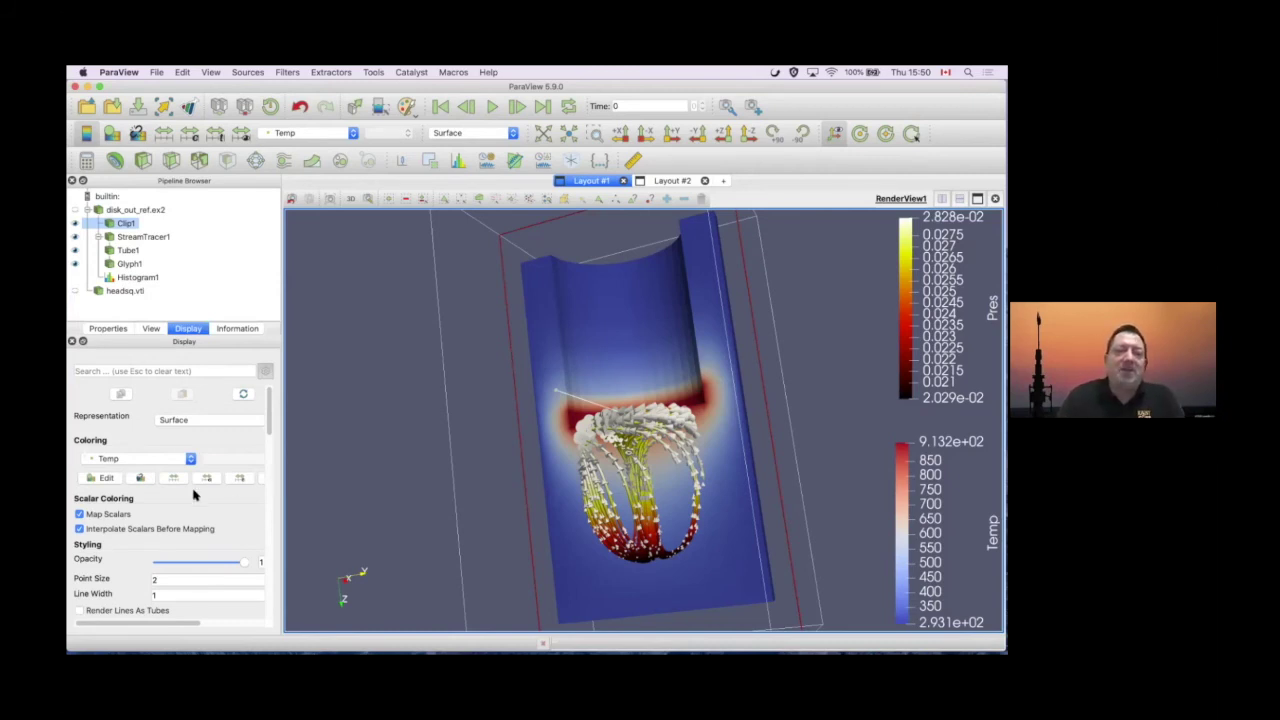
Open the color map editor for Clip1's Temp coloring and apply the Rainbow Uniform preset
click(101, 478)
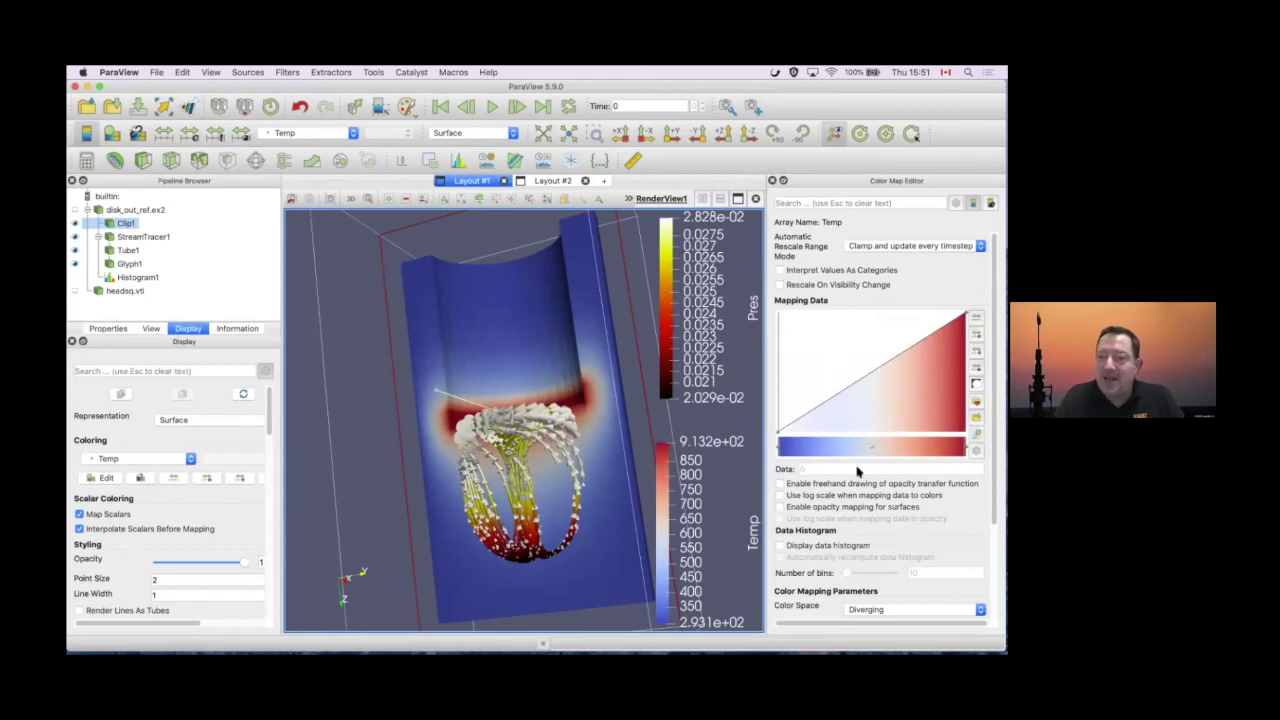
scroll(934, 493, down, 3)
scroll(934, 493, down, 2)
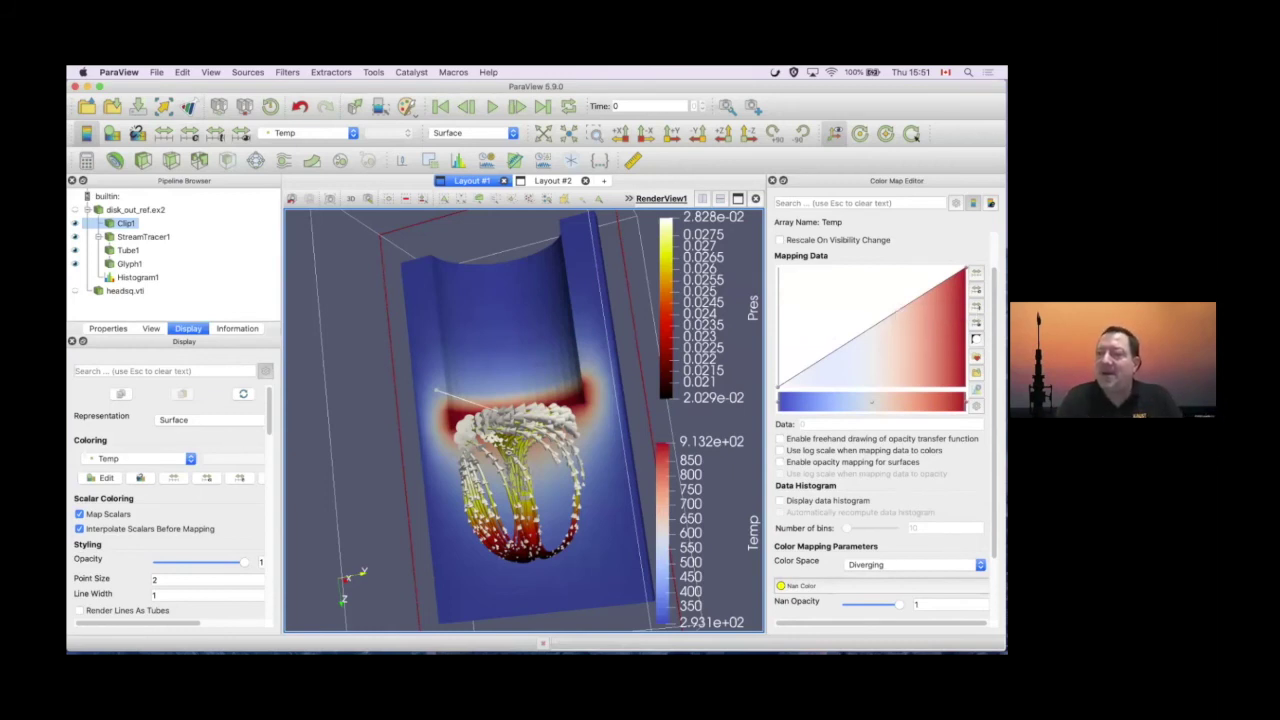
click(976, 356)
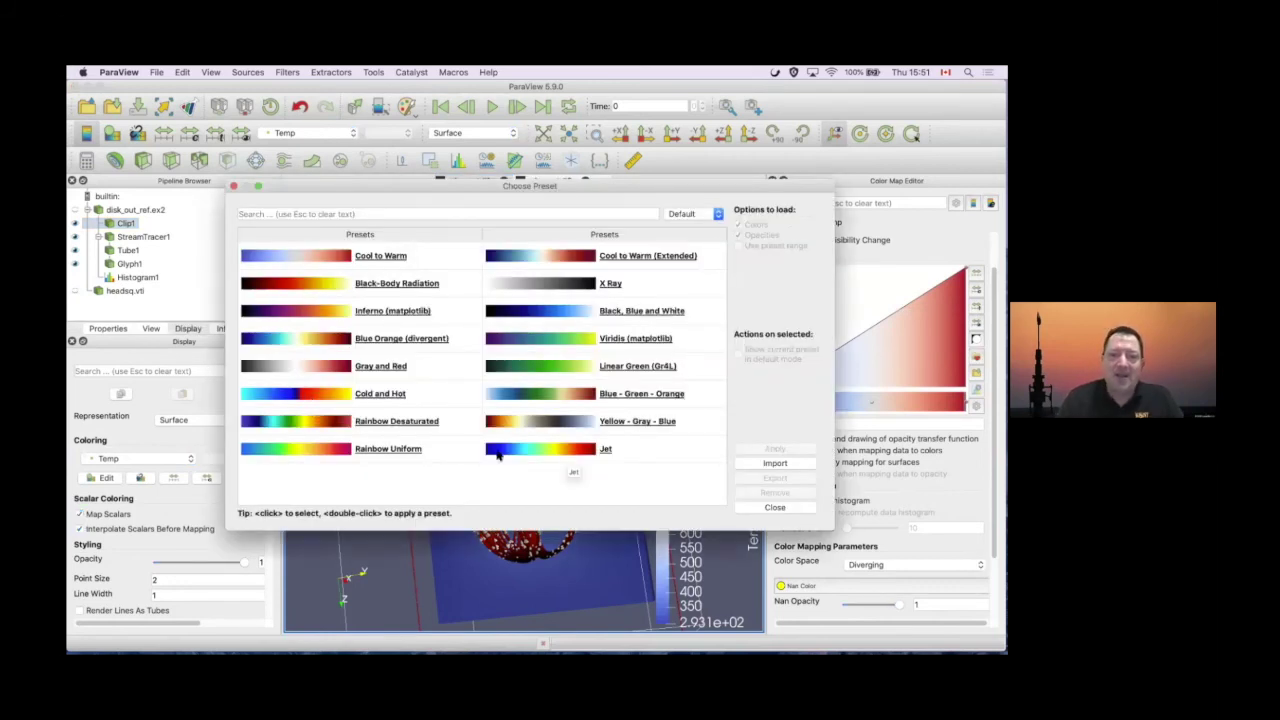
click(323, 453)
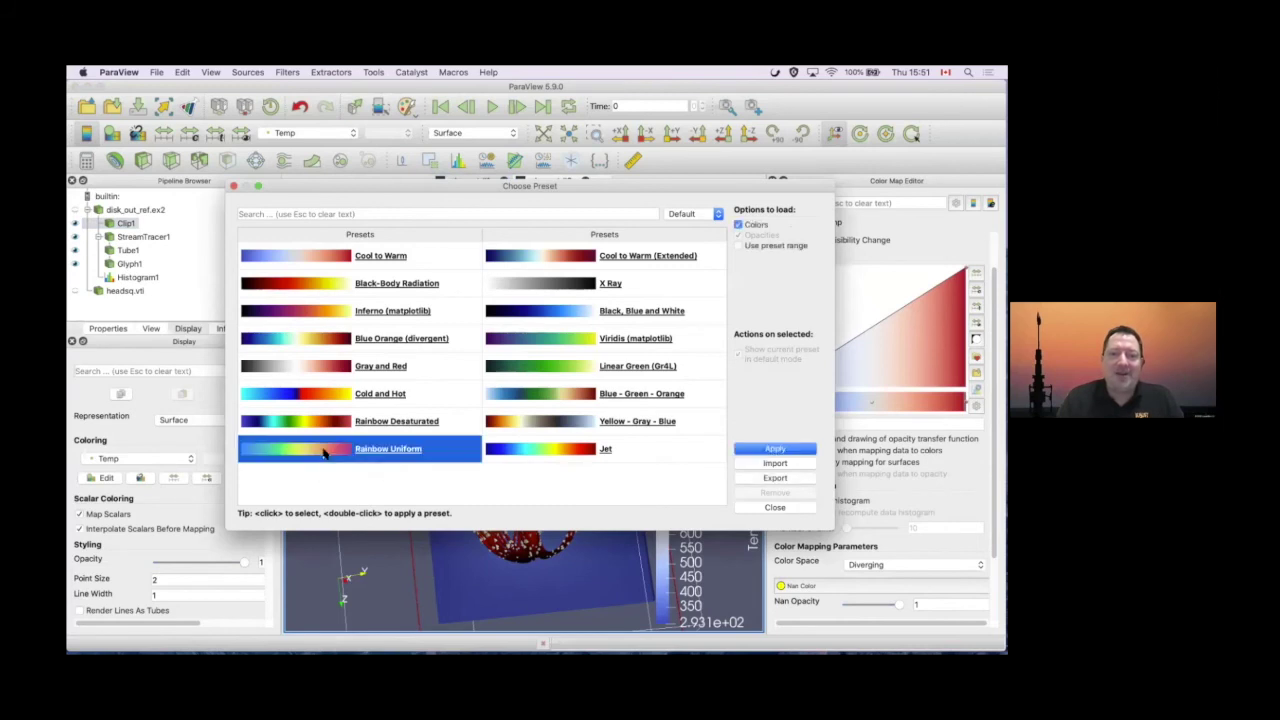
click(781, 451)
click(777, 509)
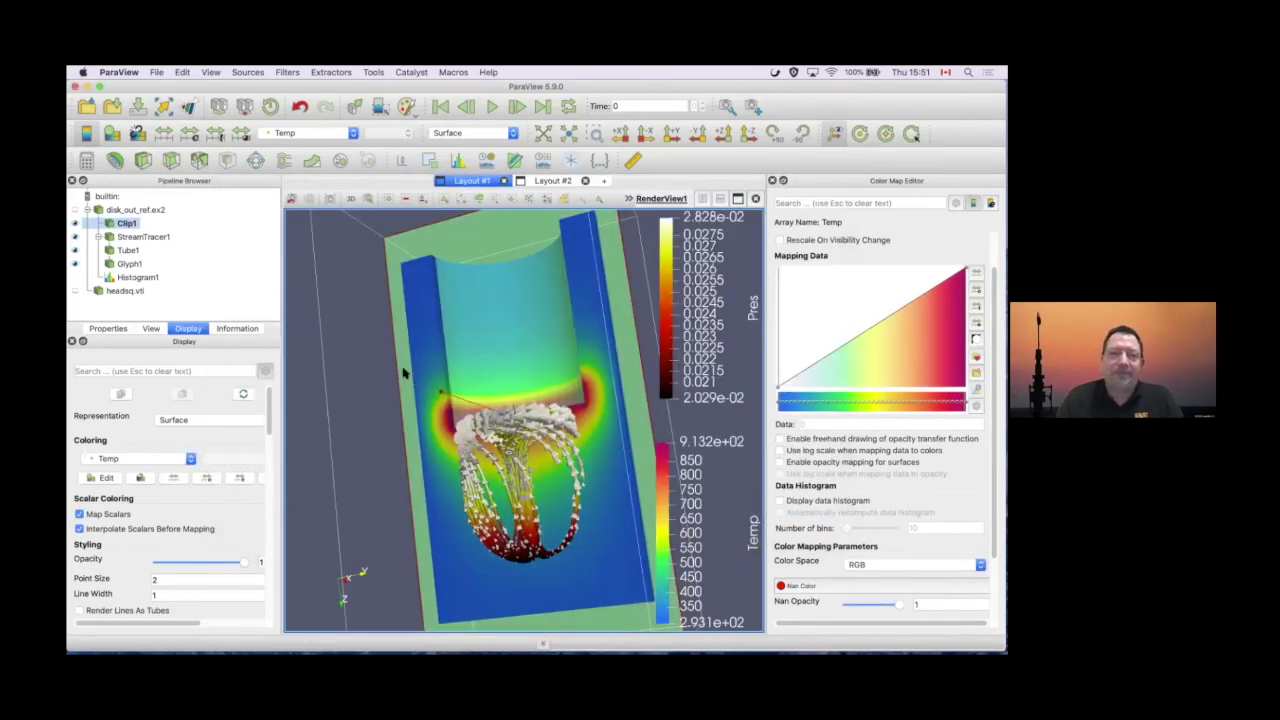
Discard the unapplied change to Clip1's plane and hide the clip plane in the render view
click(110, 330)
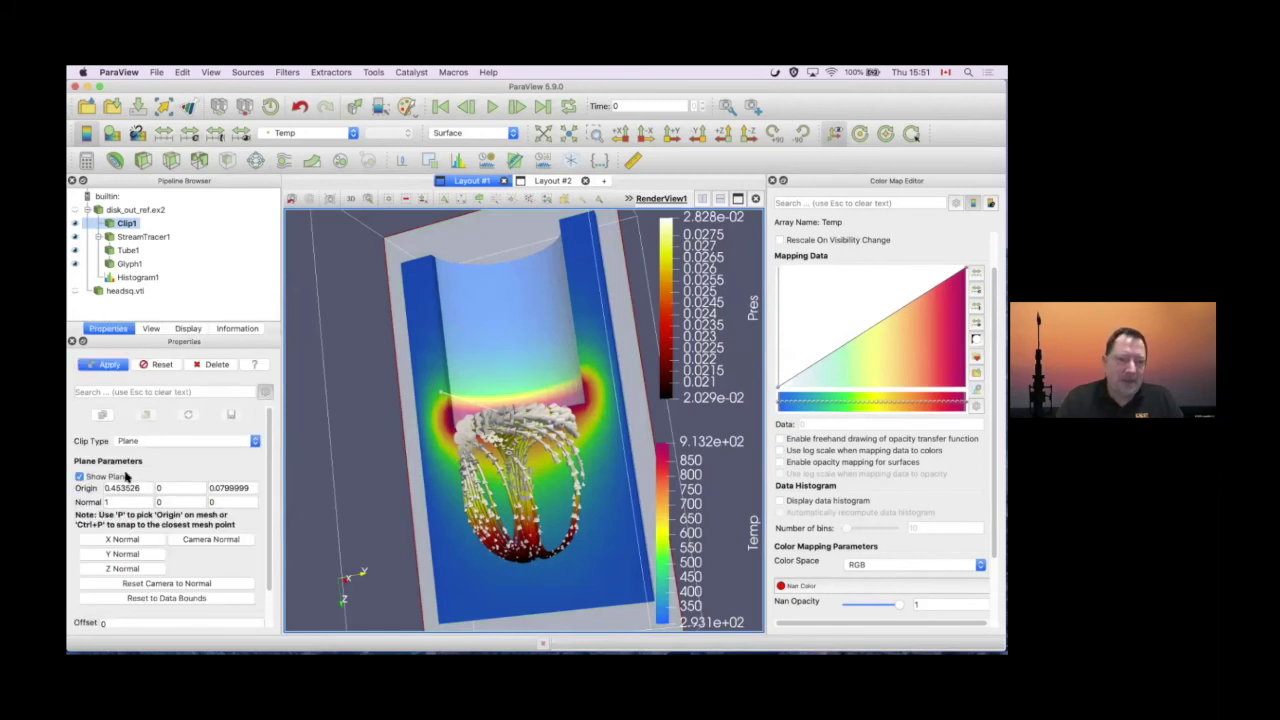
click(162, 366)
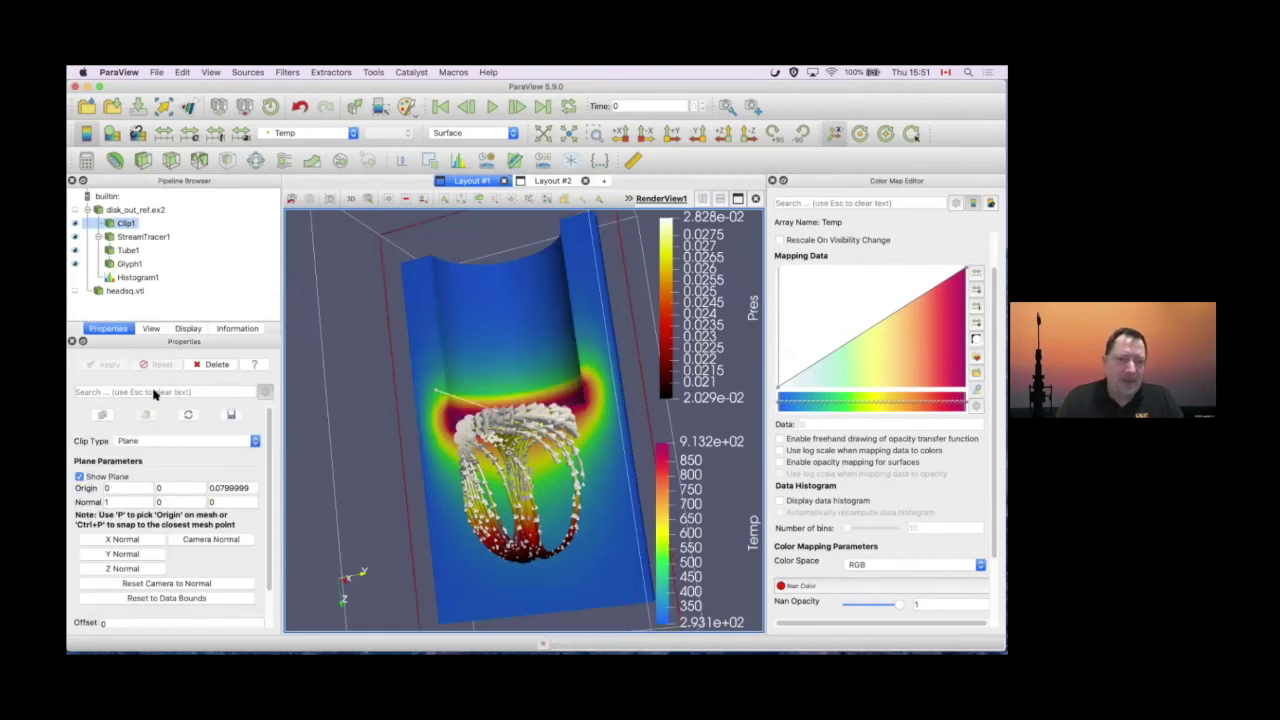
click(80, 477)
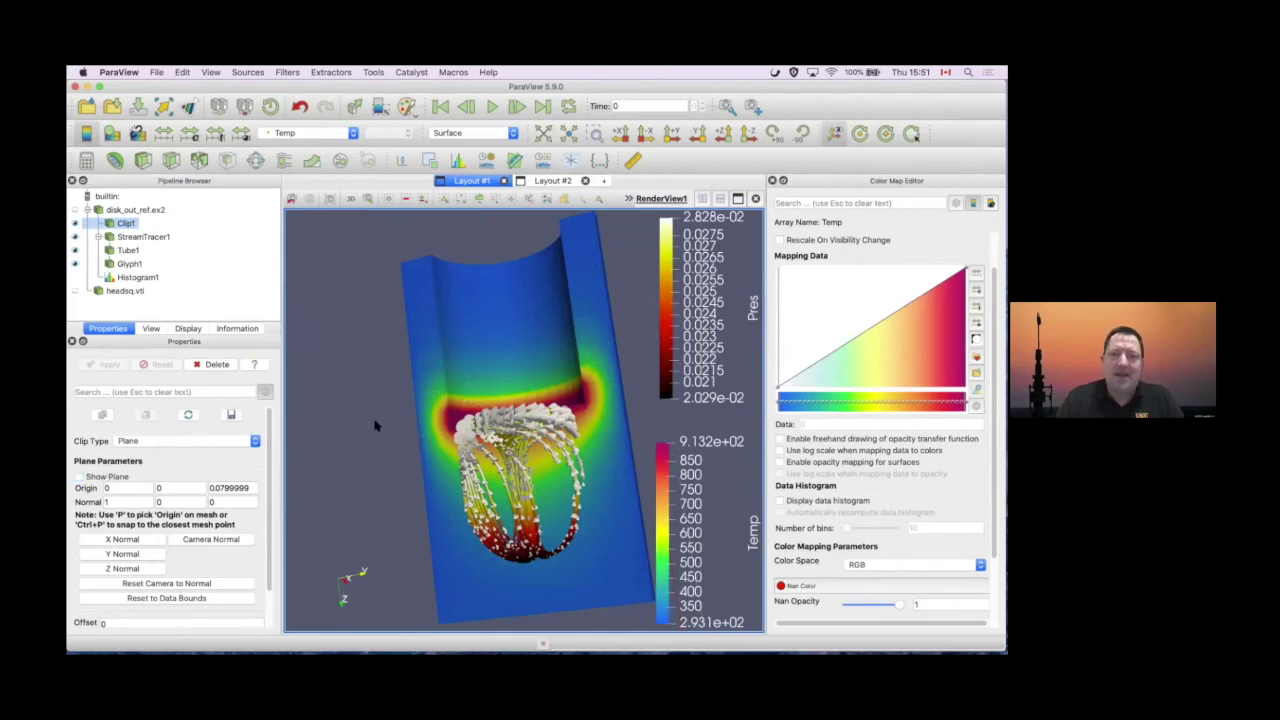
drag(366, 448, 402, 440)
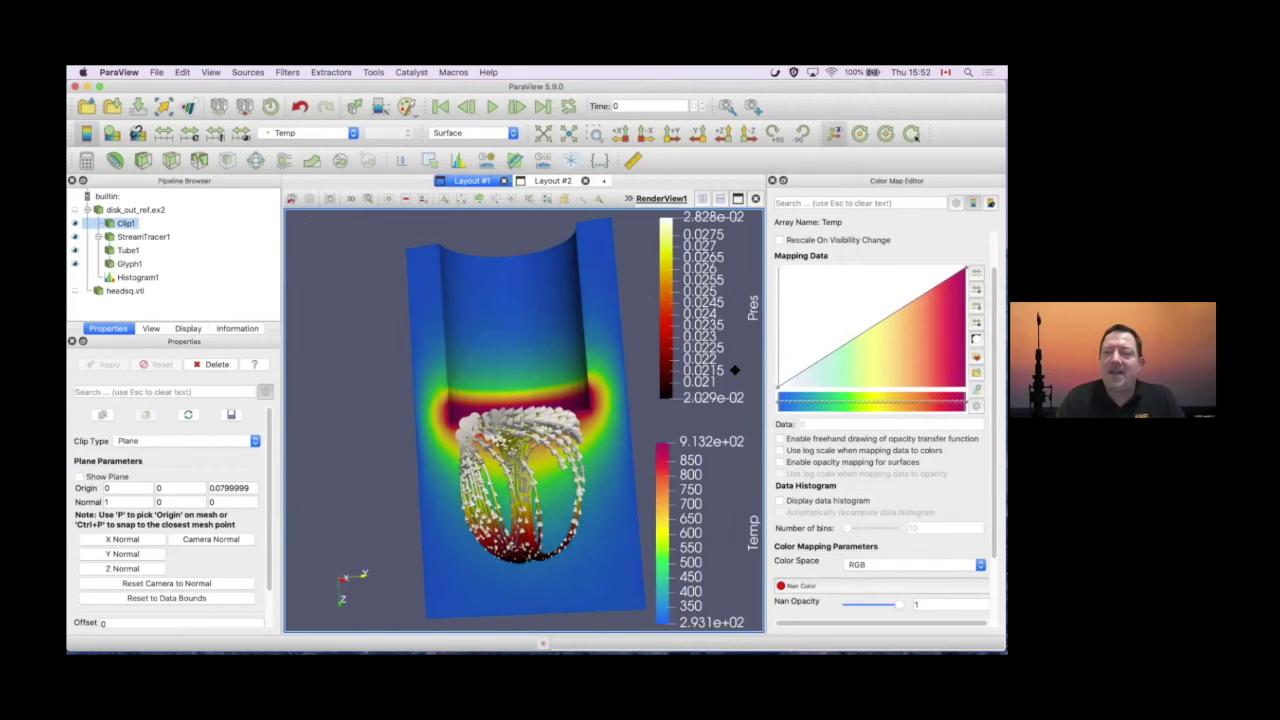
Enable opacity mapping for surfaces in the Temp color map and add an opacity point of about 0.66 at about 311
scroll(900, 353, down, 2)
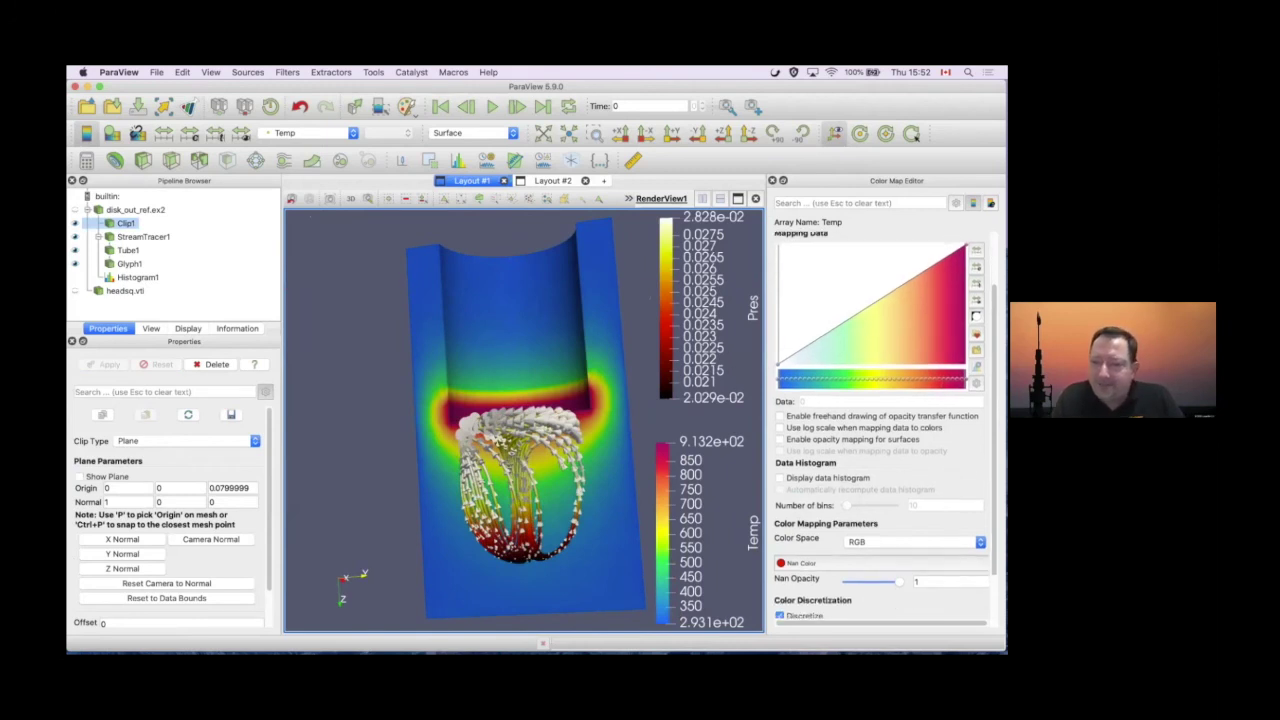
click(780, 440)
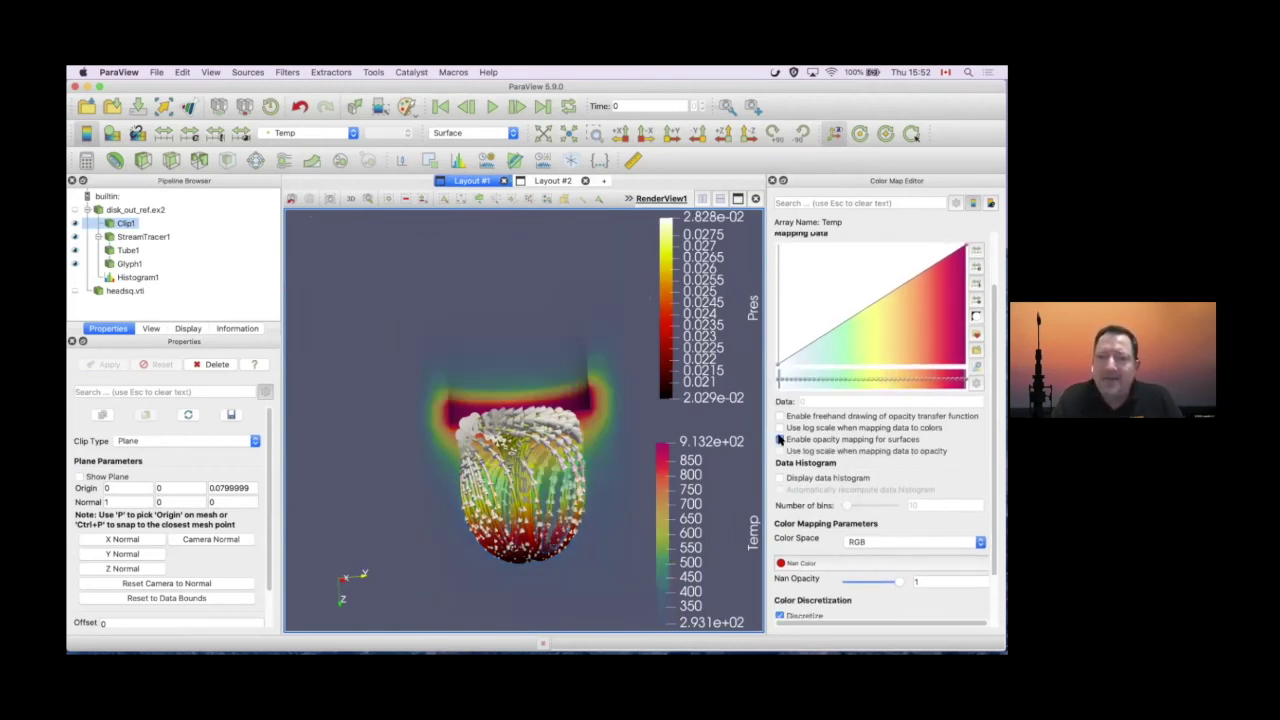
drag(817, 342, 783, 288)
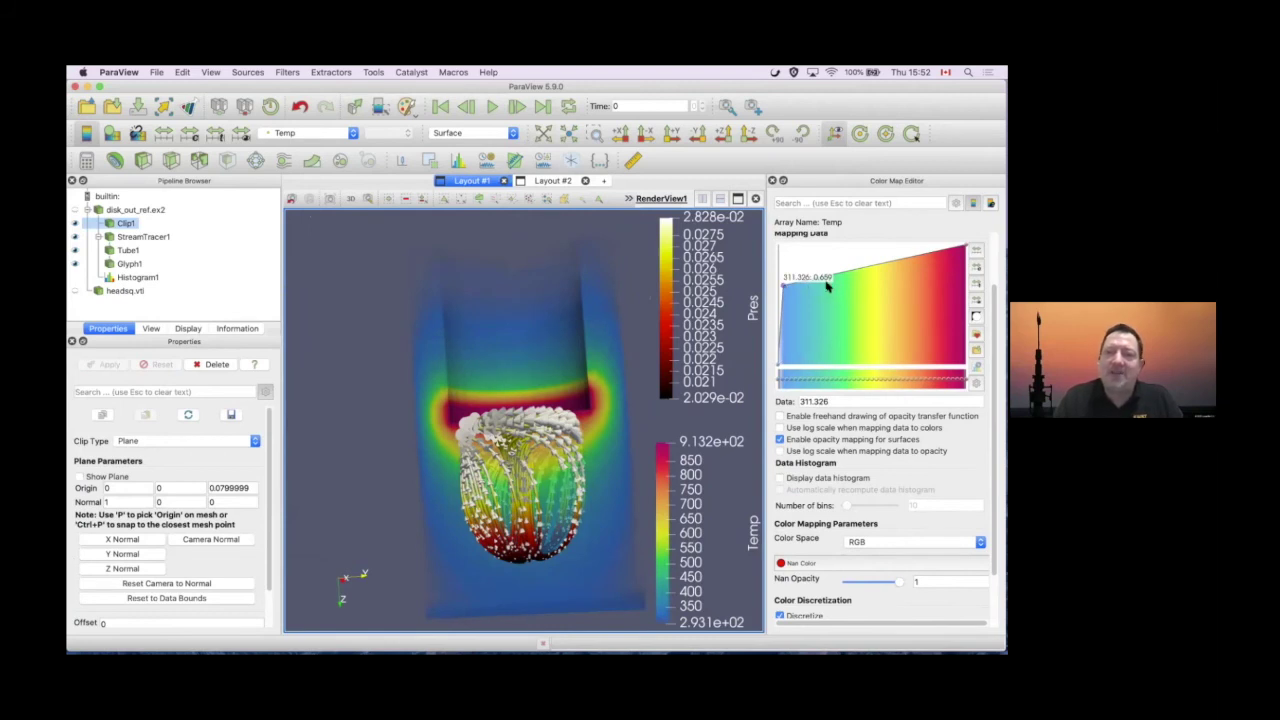
drag(621, 501, 626, 527)
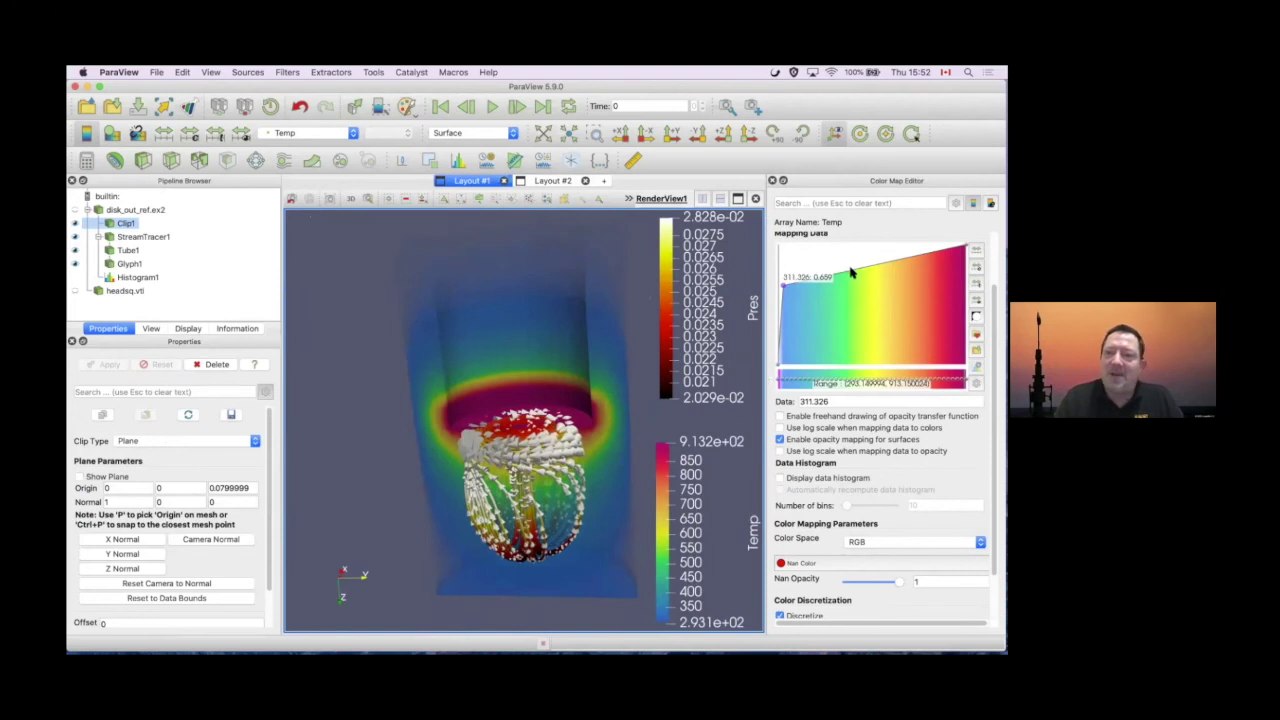
Add Temp opacity points of zero at about 544 and 641, and about 0.93 at about 748
click(855, 351)
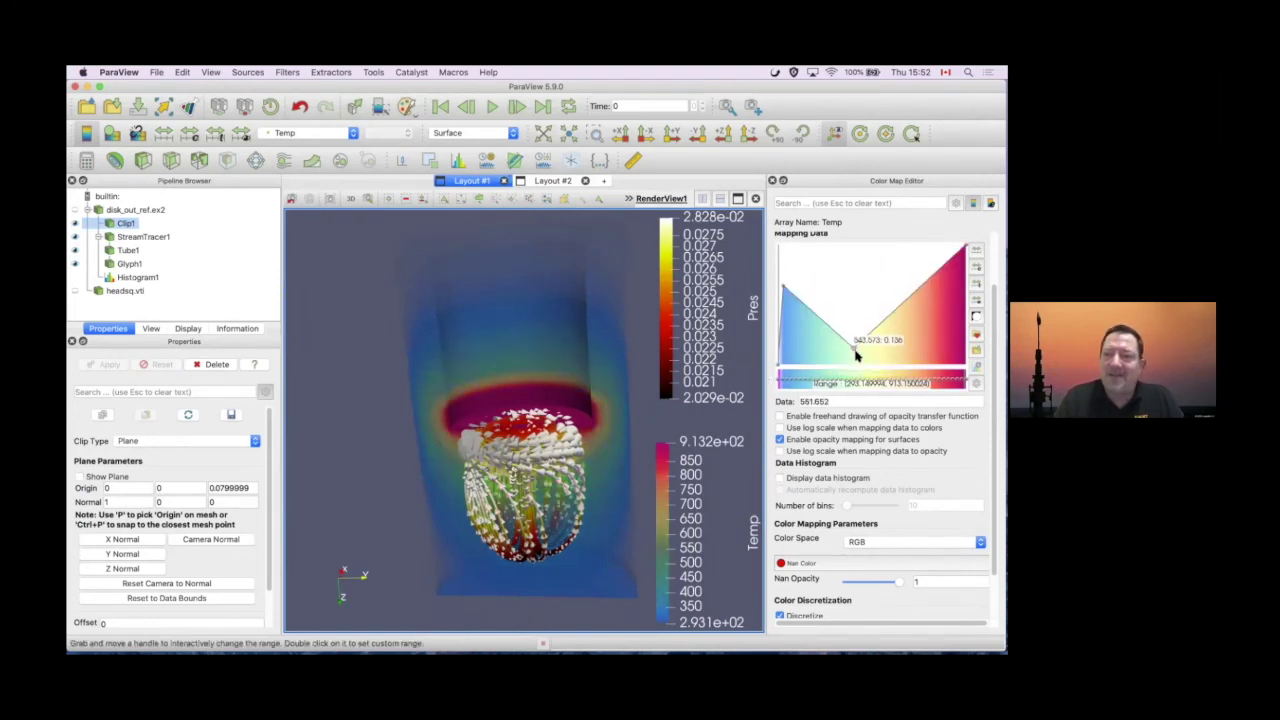
drag(855, 352, 853, 366)
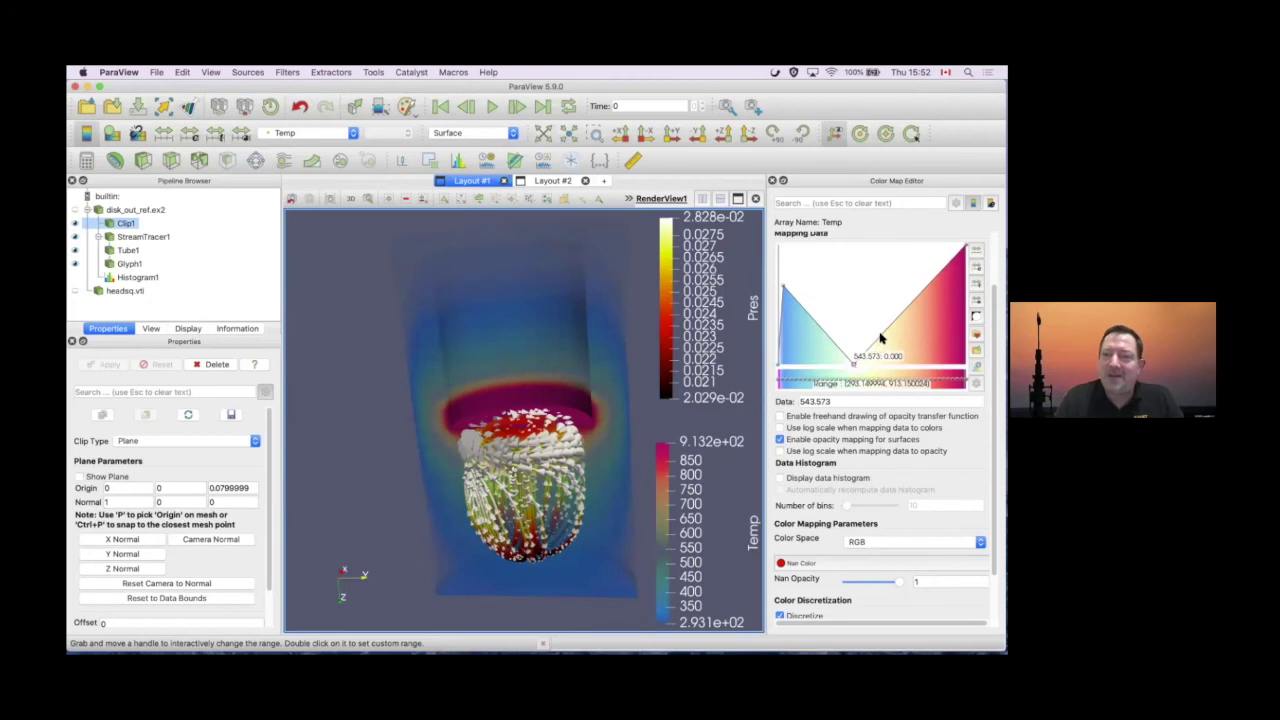
drag(882, 352, 880, 366)
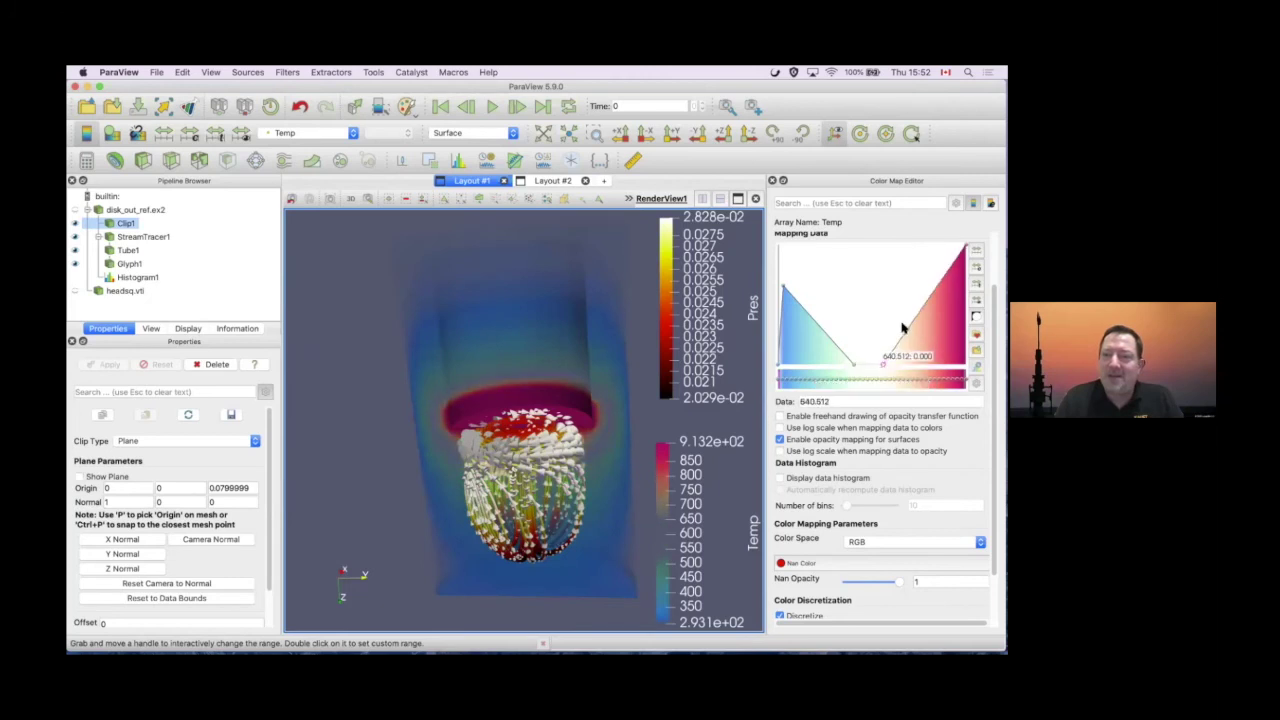
drag(882, 365, 916, 256)
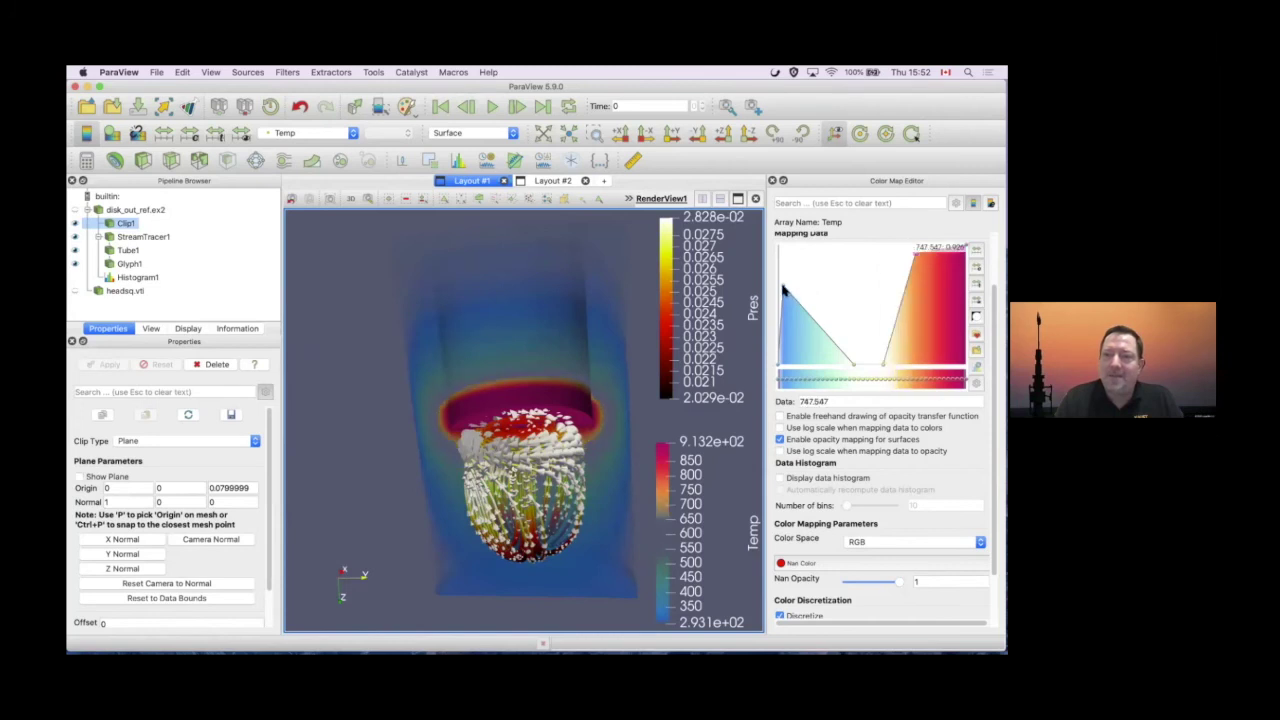
Adjust the Temp opacity points to about 0.8 at about 309 and zero at 691, and switch to the slides in Preview
drag(783, 287, 785, 269)
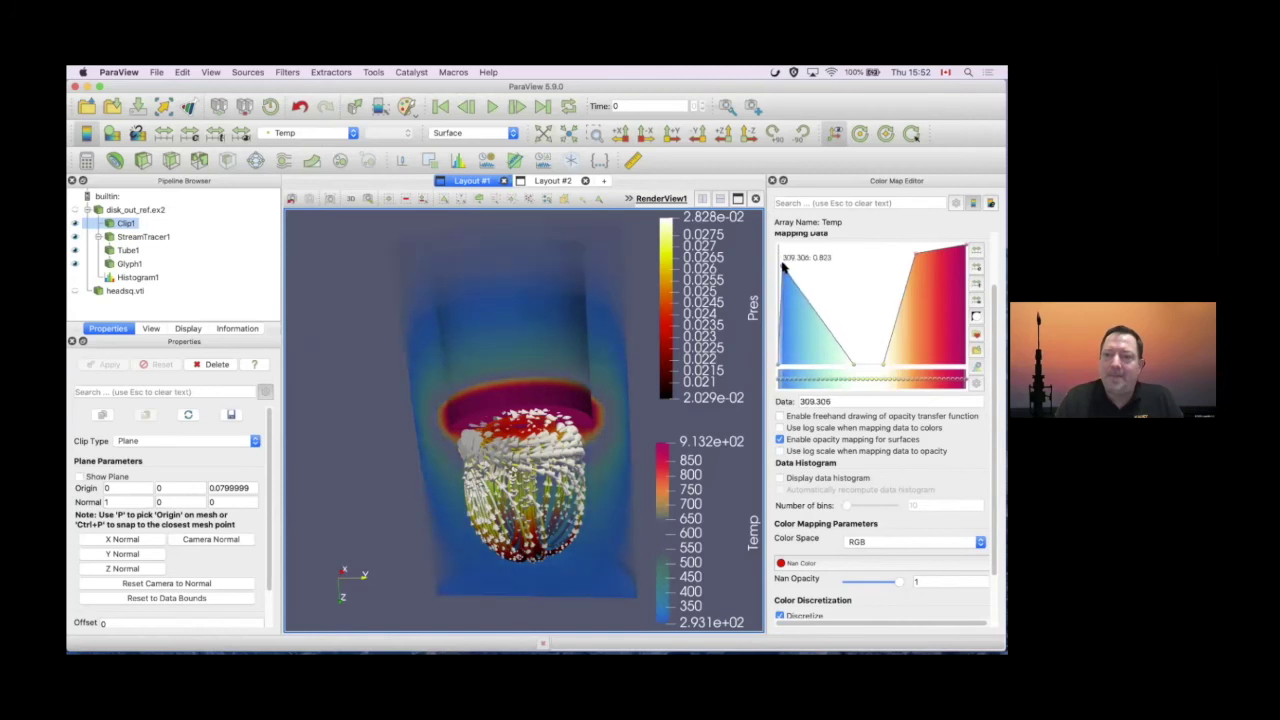
drag(540, 460, 405, 553)
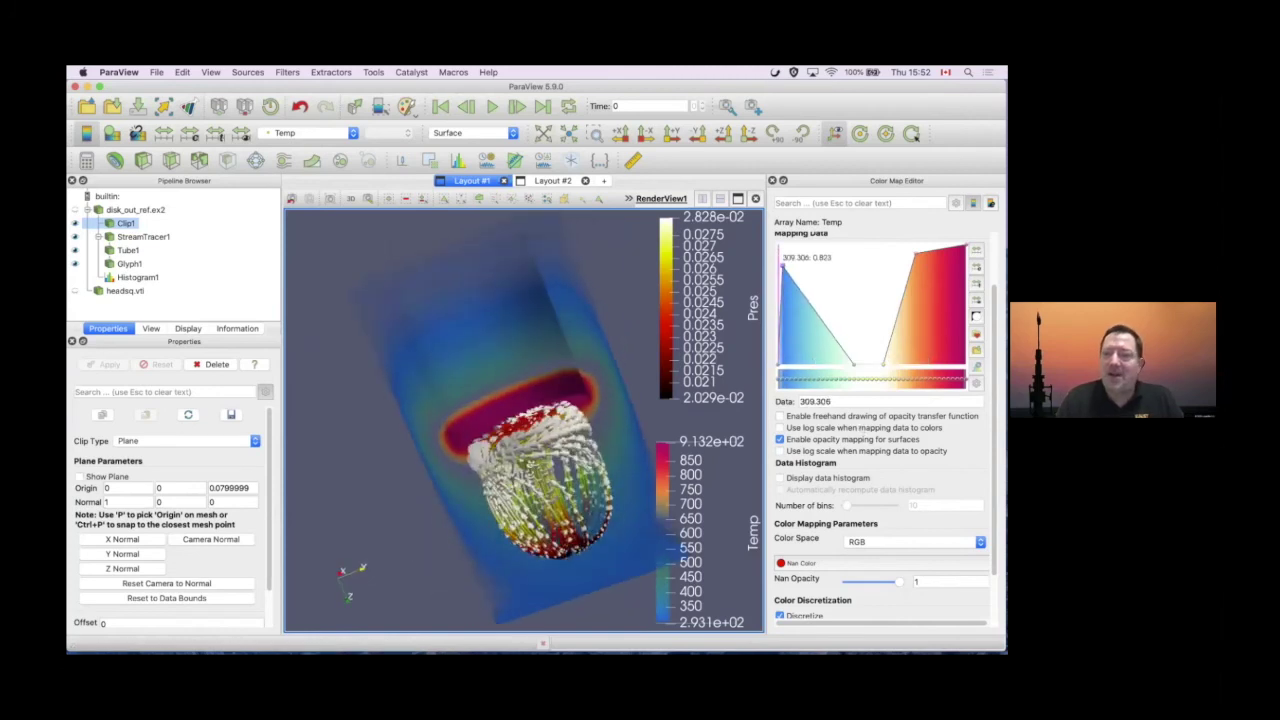
drag(882, 366, 899, 368)
mouse_move(410, 530)
mouse_down()
mouse_move(400, 500)
mouse_move(408, 521)
mouse_up()
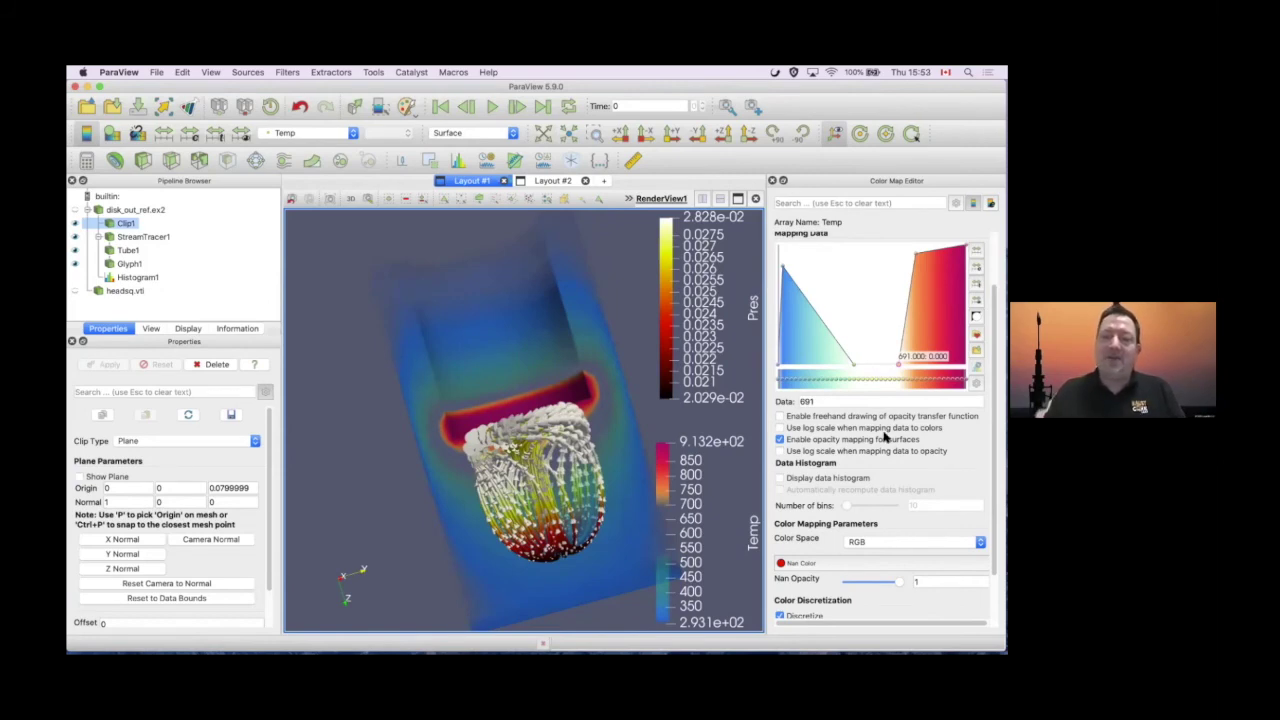
key(super+Tab)
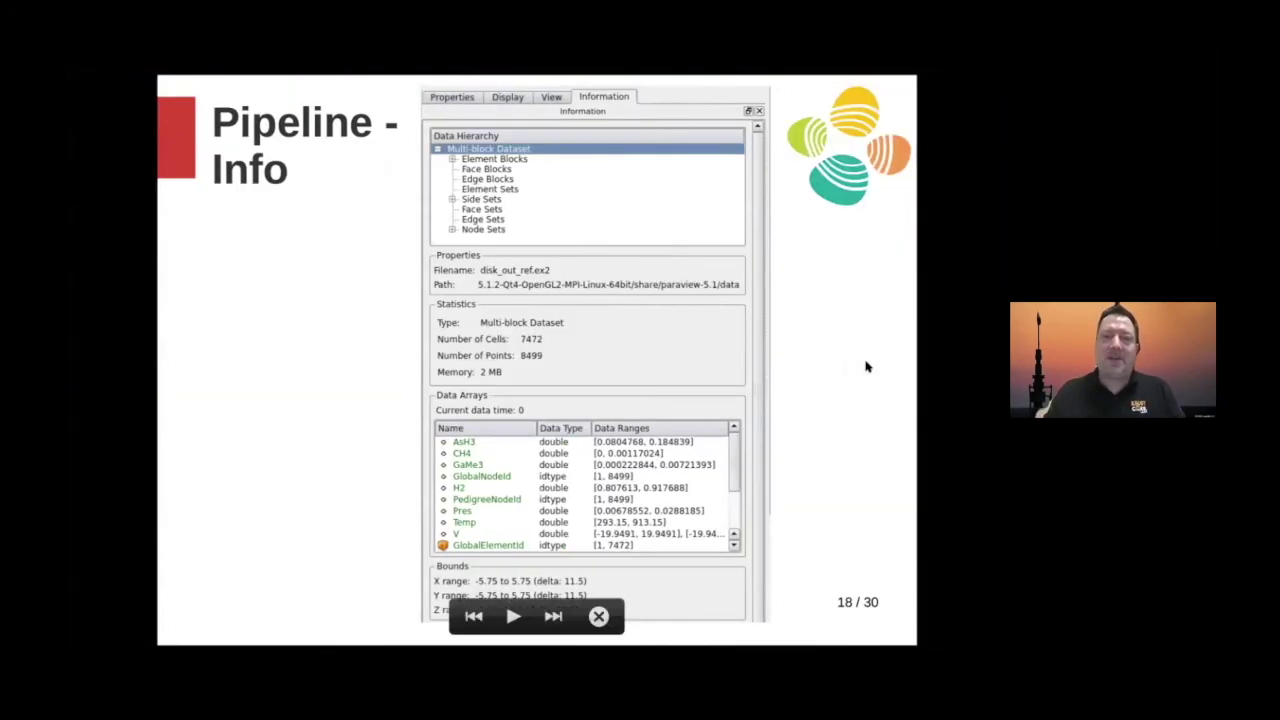
Switch to ParaView and add a third layout containing a Render View
key(super+Tab)
click(645, 181)
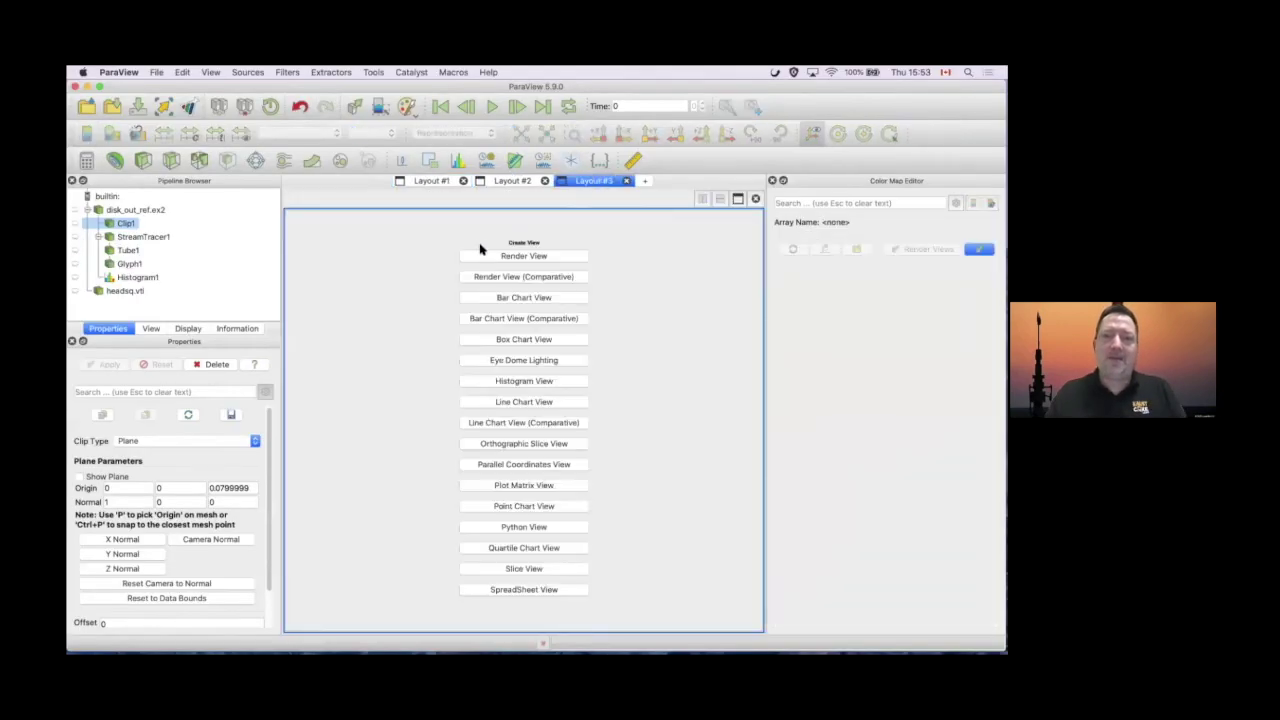
click(523, 257)
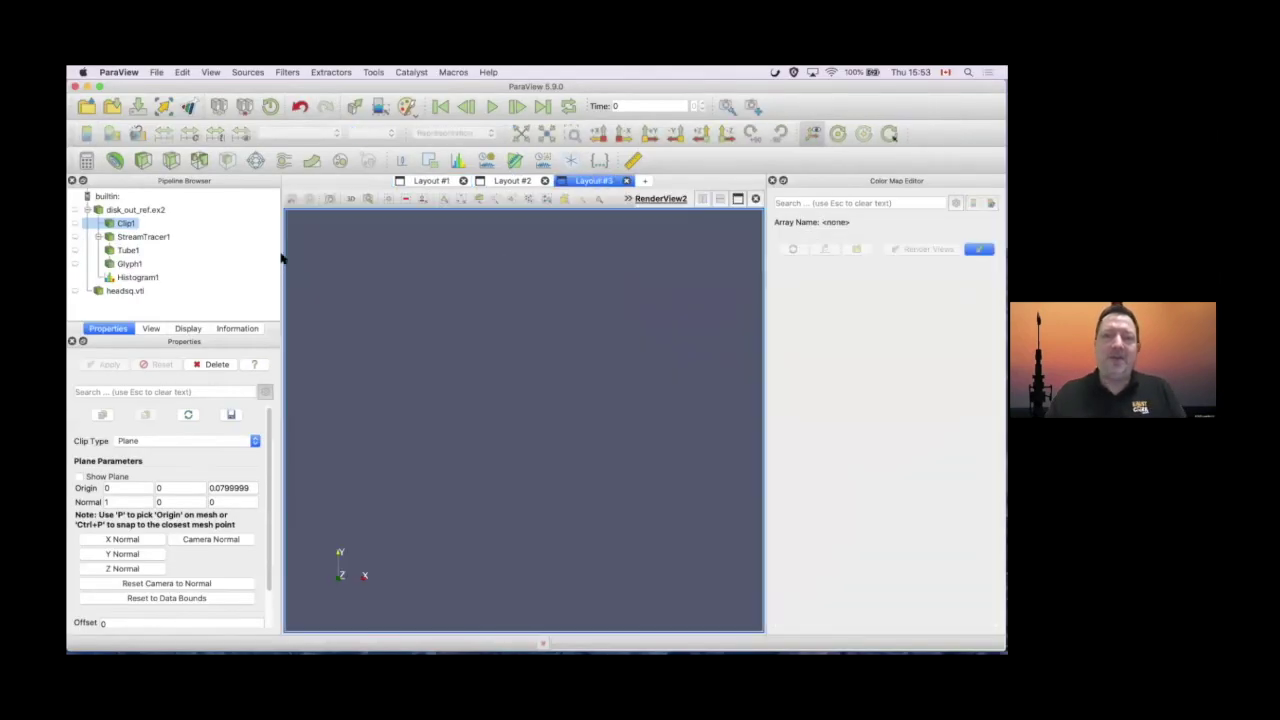
Open can.ex2 from the built-in server, enable all its variables, and apply to load it
click(110, 197)
right_click(113, 198)
click(140, 204)
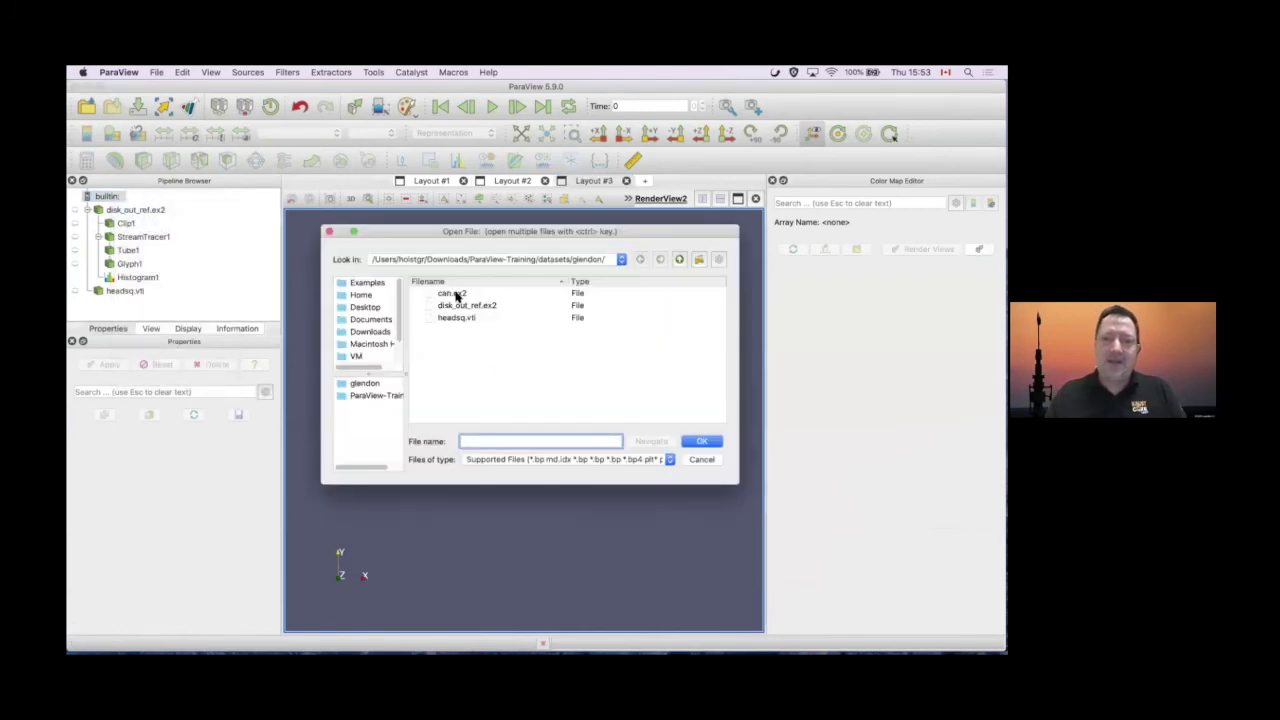
double_click(452, 293)
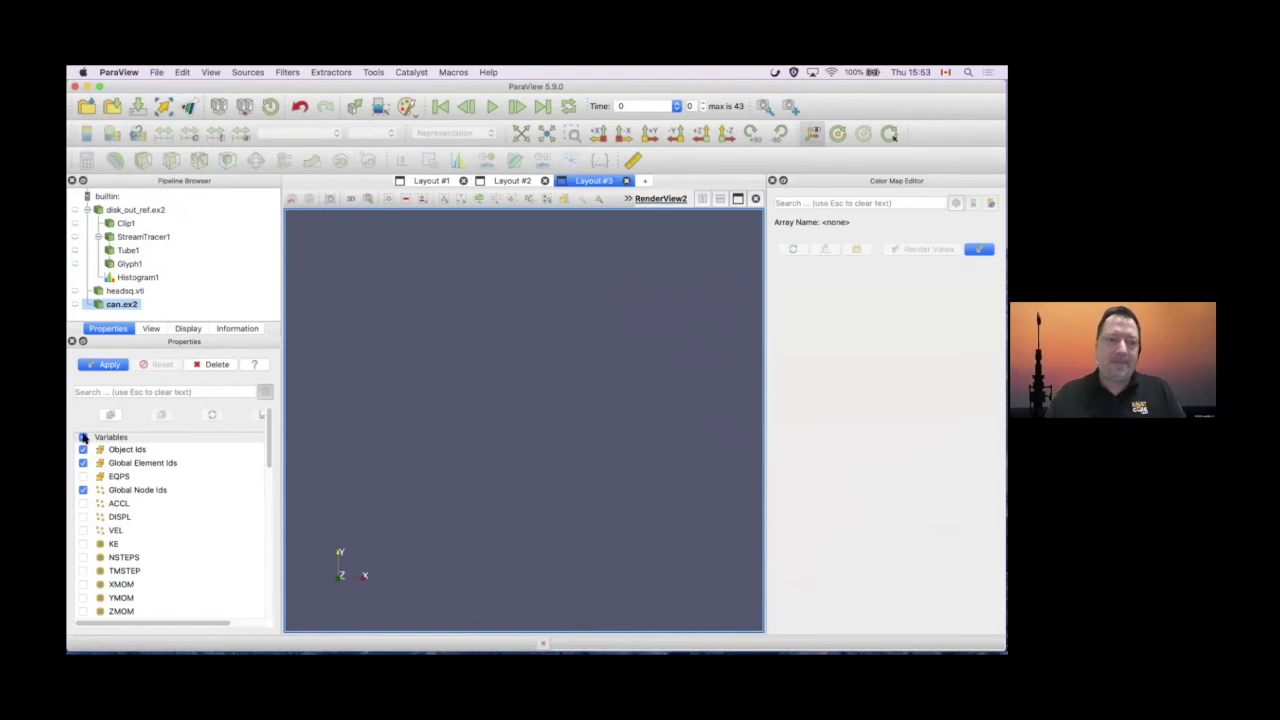
click(84, 438)
click(108, 365)
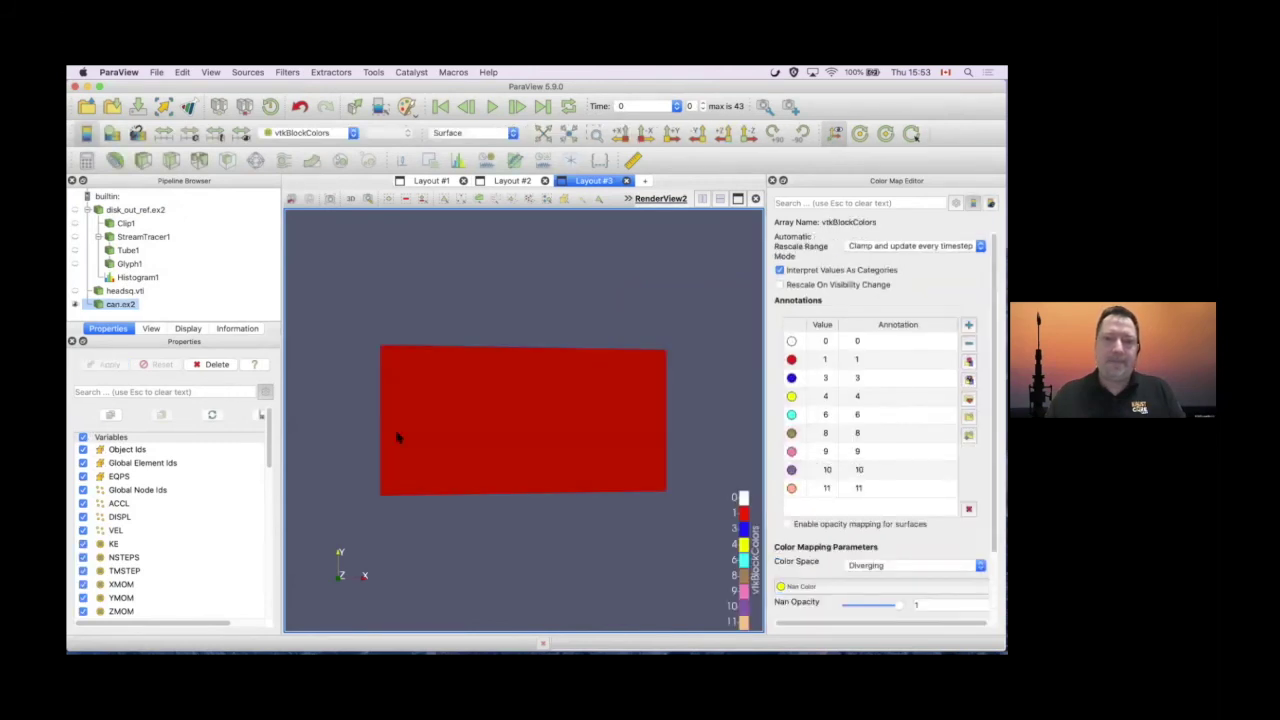
Play the can.ex2 animation, pause it at time step 23, and examine the deformed can from several angles
drag(553, 452, 652, 534)
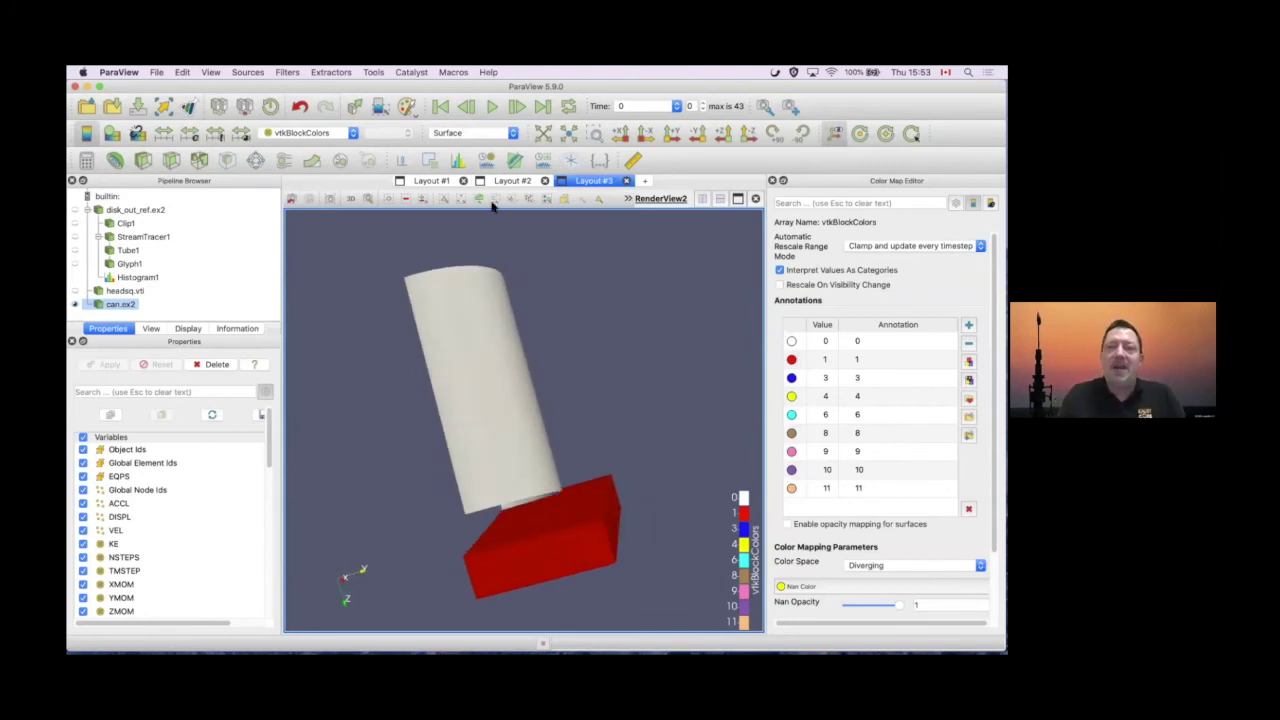
click(490, 107)
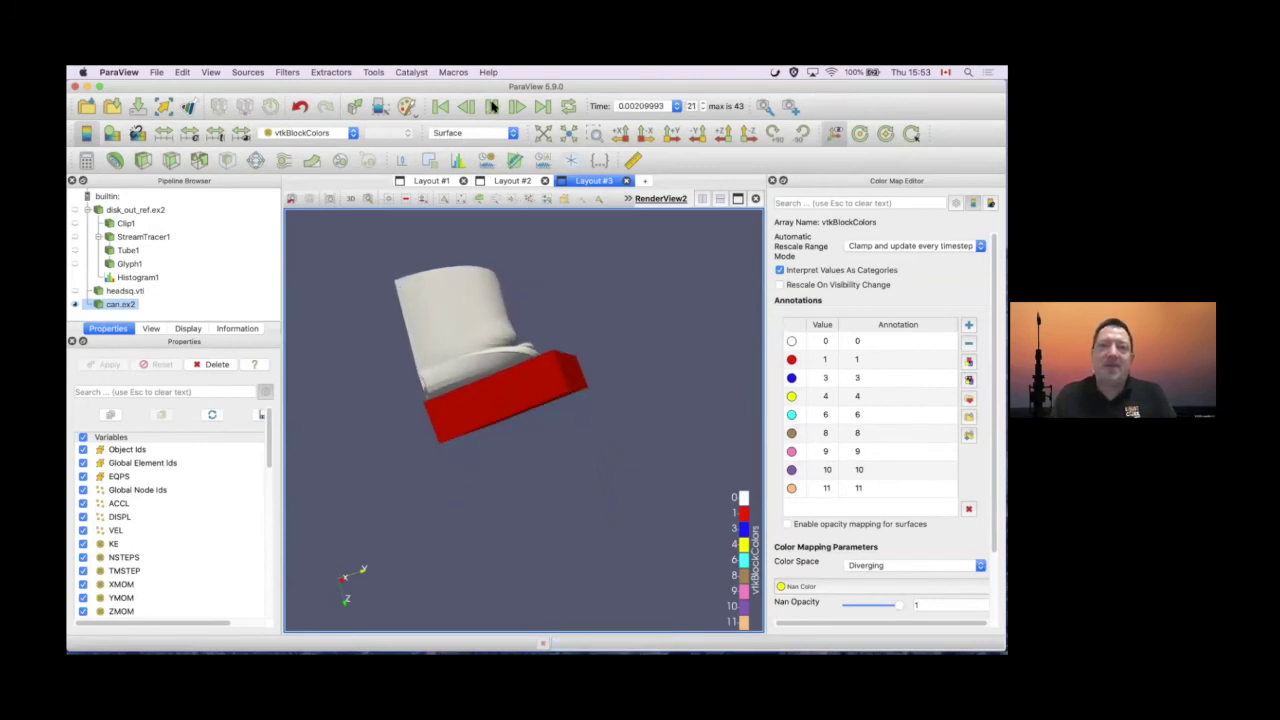
click(491, 107)
drag(477, 364, 543, 456)
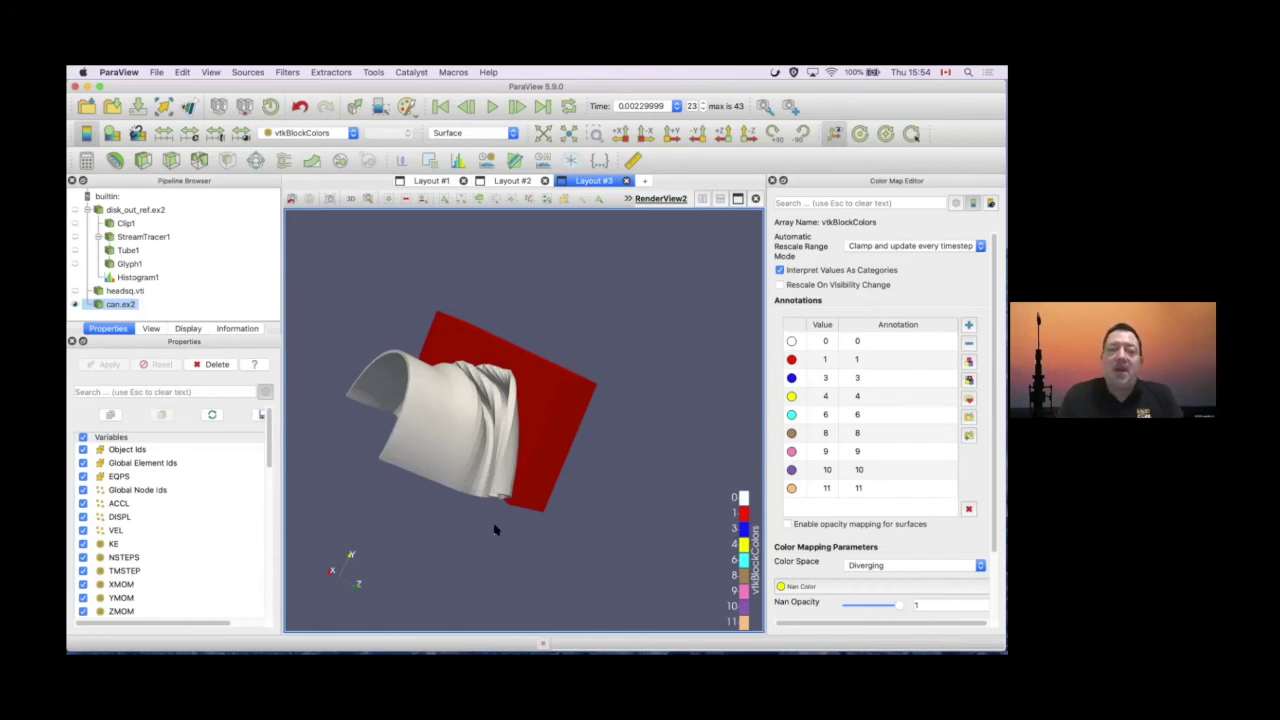
drag(457, 488, 376, 520)
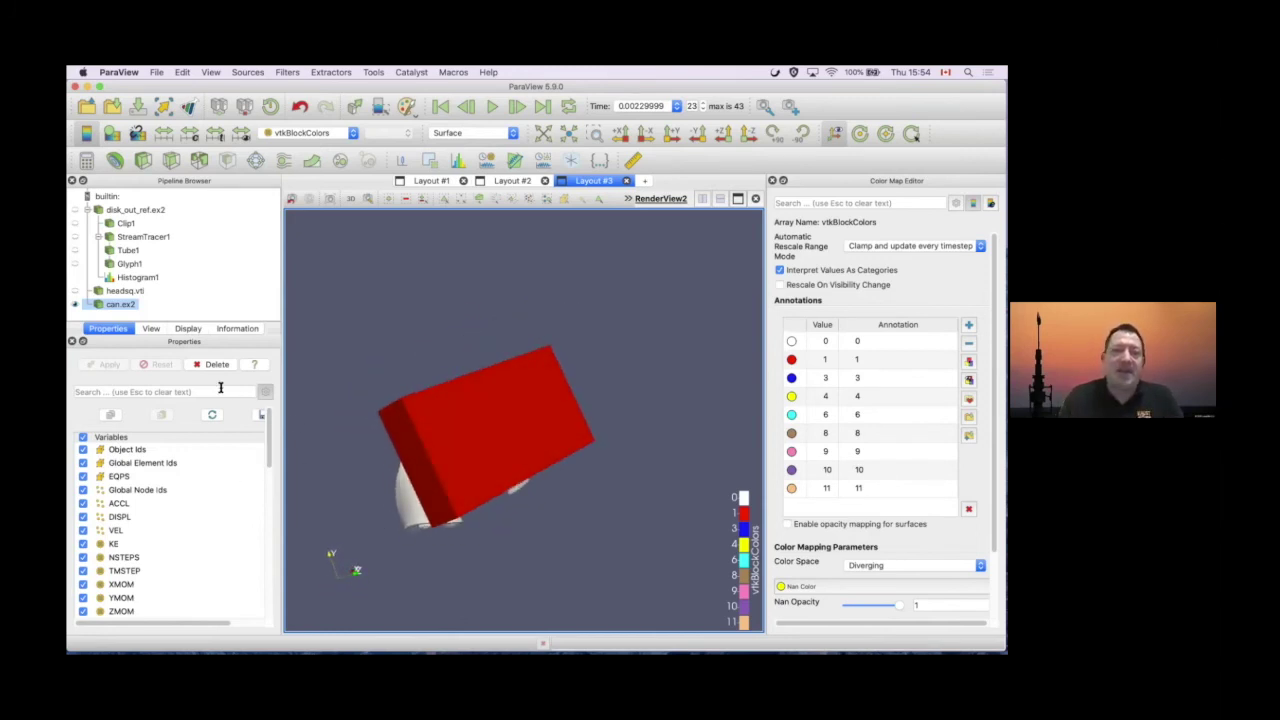
Hide the orientation axes in the render view and check the available background types
click(150, 329)
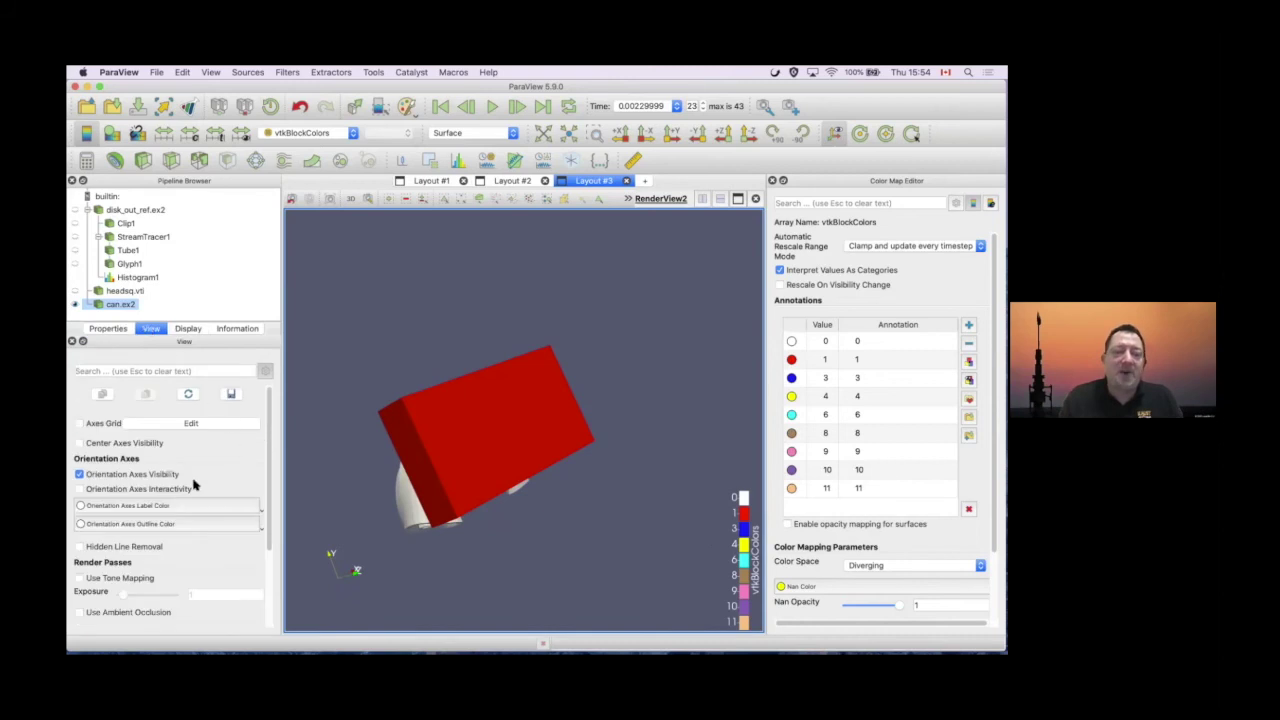
click(79, 474)
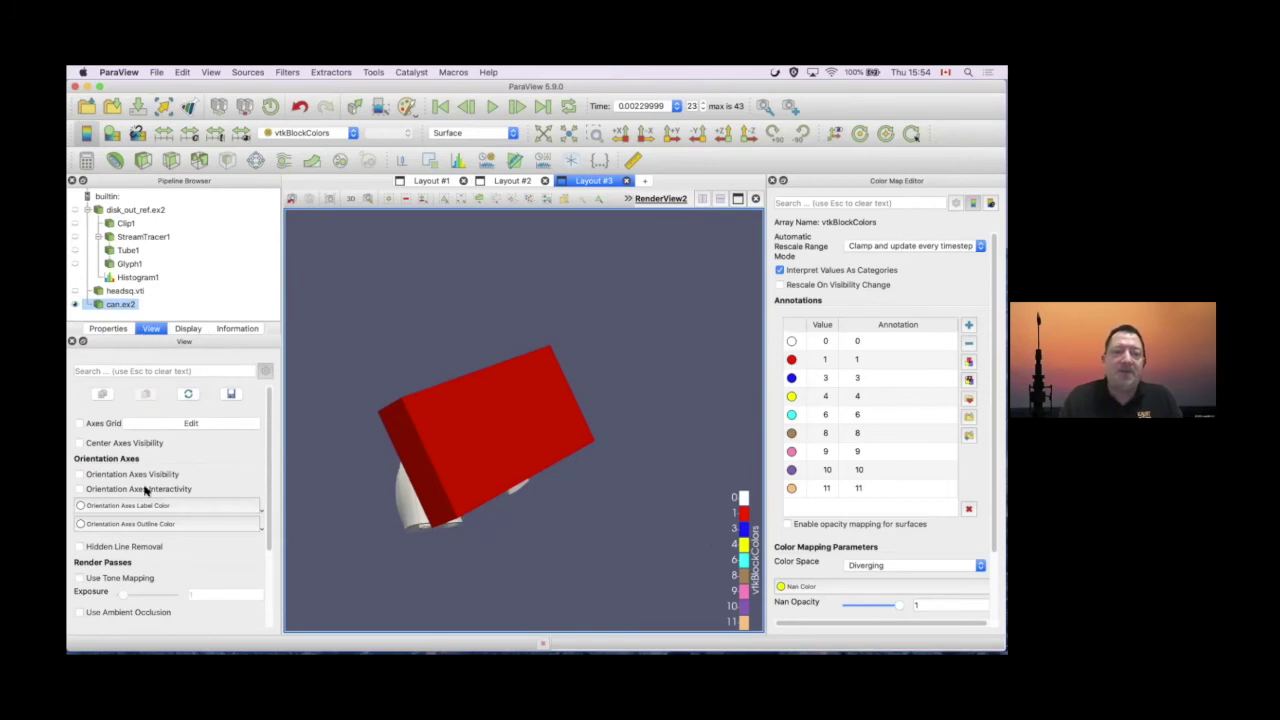
scroll(222, 563, down, 3)
click(228, 557)
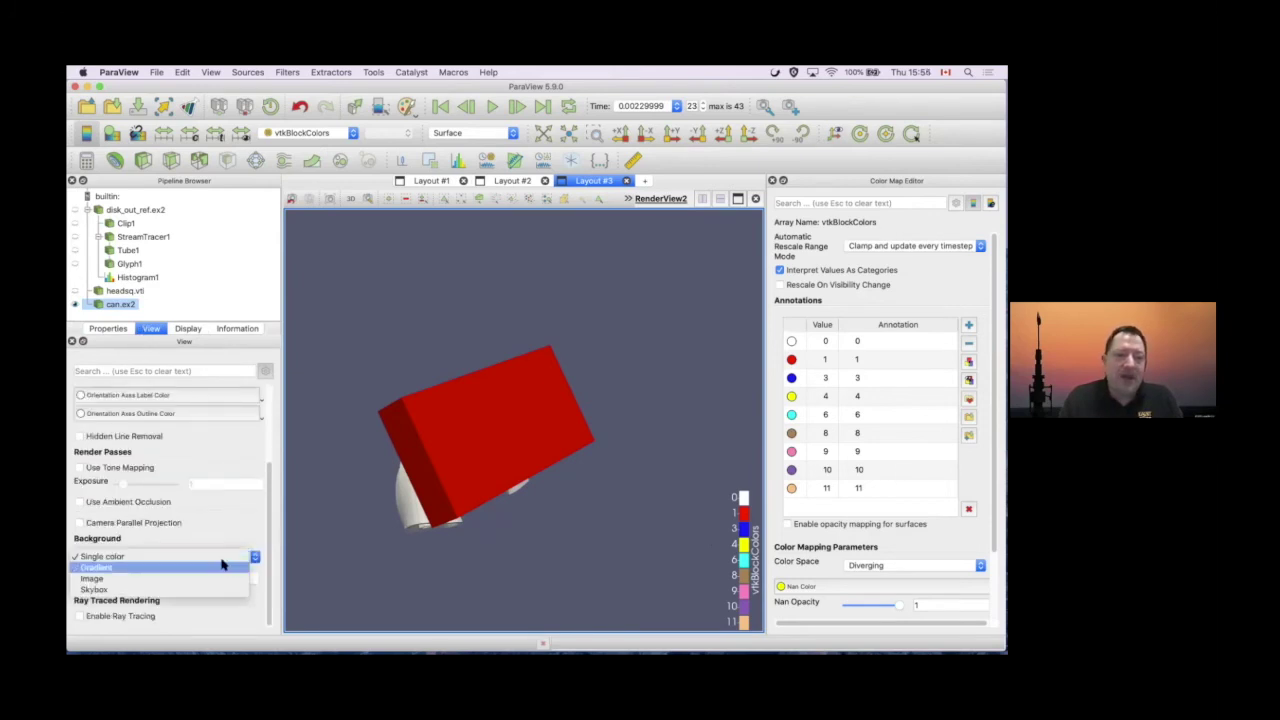
click(248, 534)
Move the vtkBlockColors legend above the model and turn off its visibility in the display settings
drag(742, 507, 351, 231)
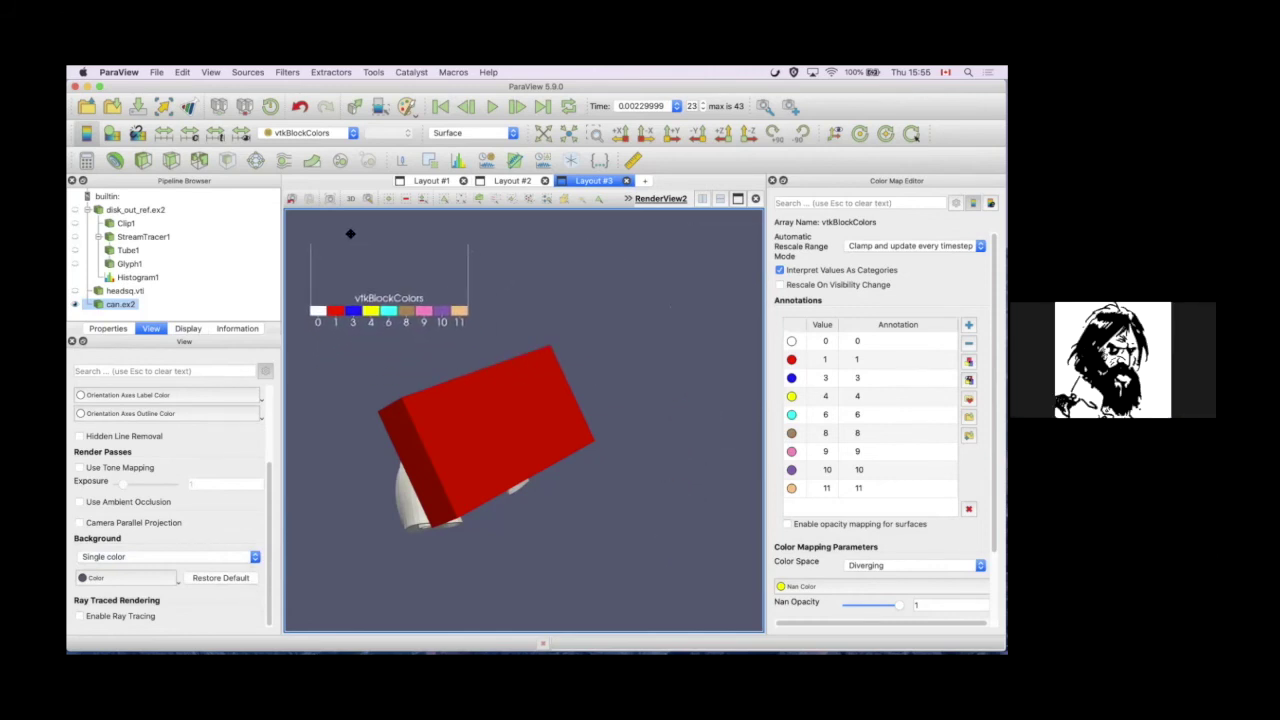
click(110, 329)
click(188, 328)
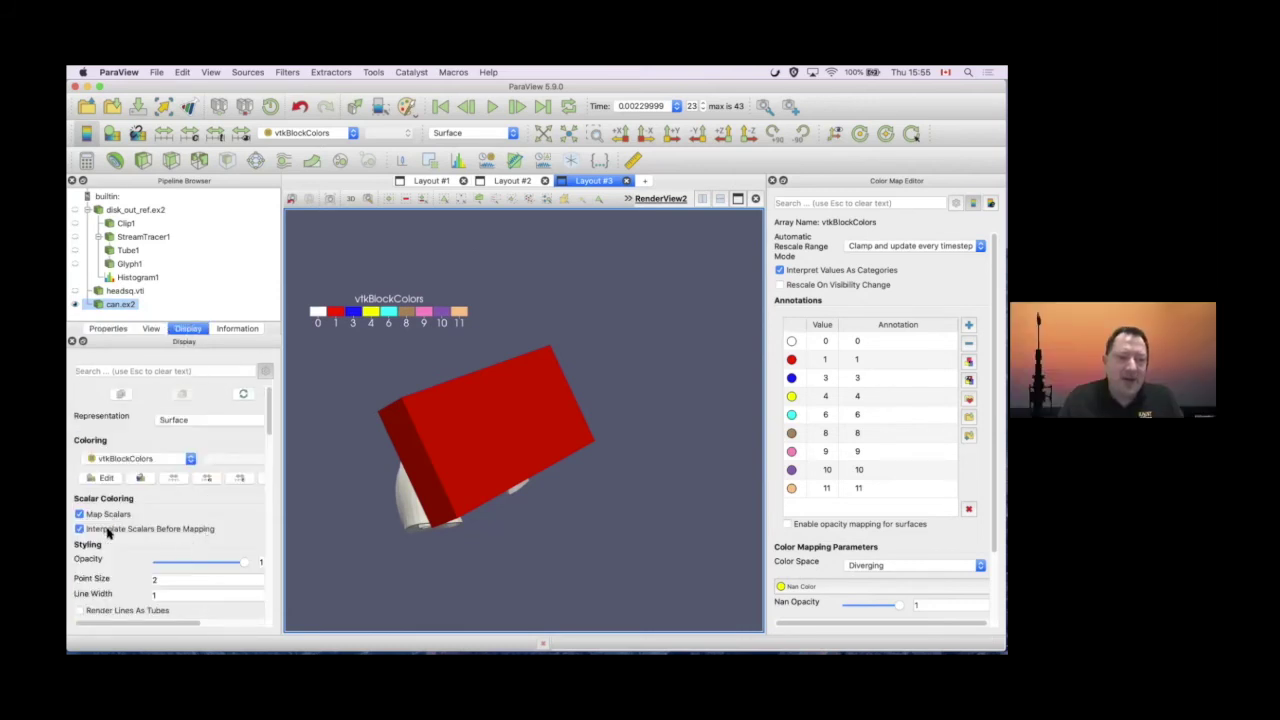
drag(141, 623, 240, 634)
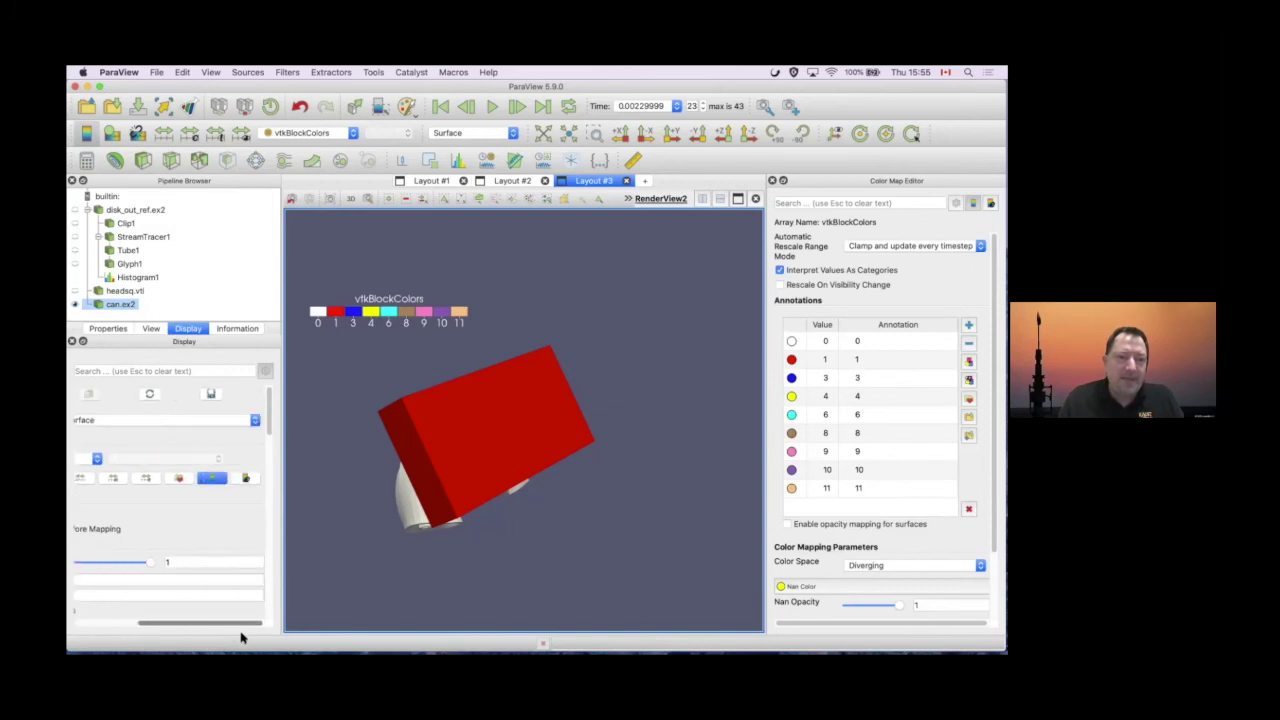
click(210, 478)
click(210, 478)
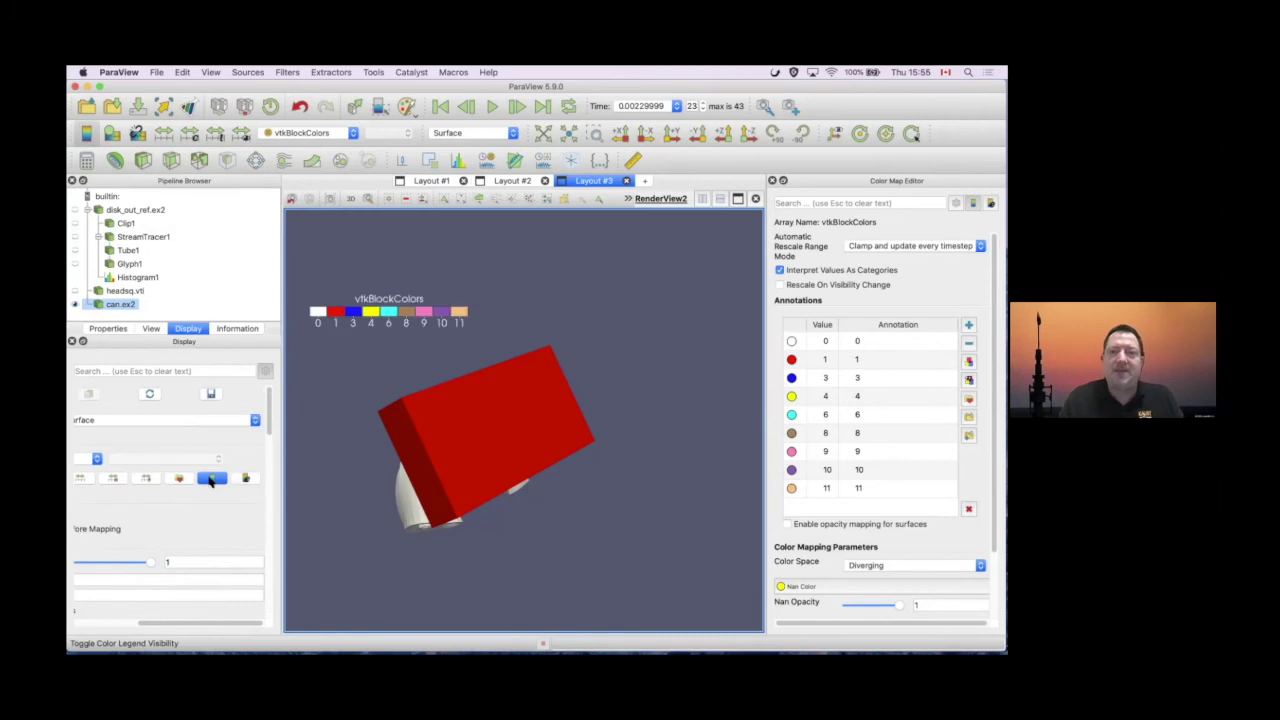
click(210, 478)
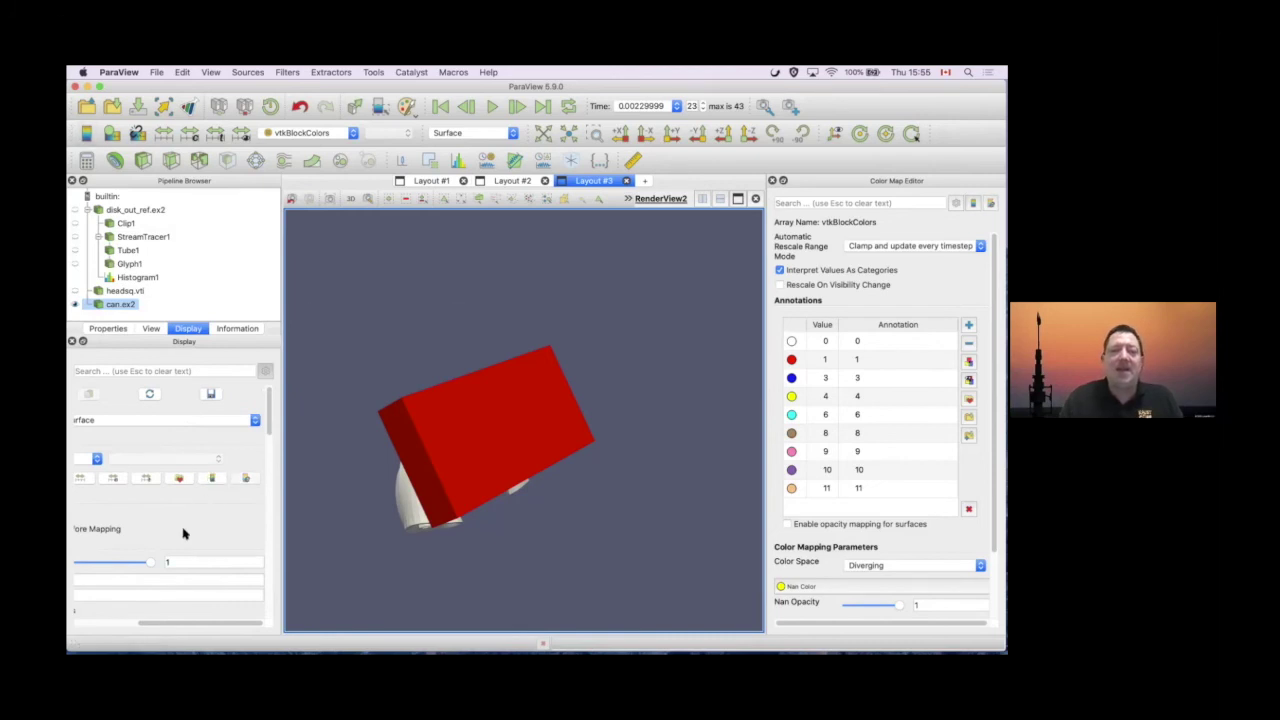
drag(171, 622, 71, 606)
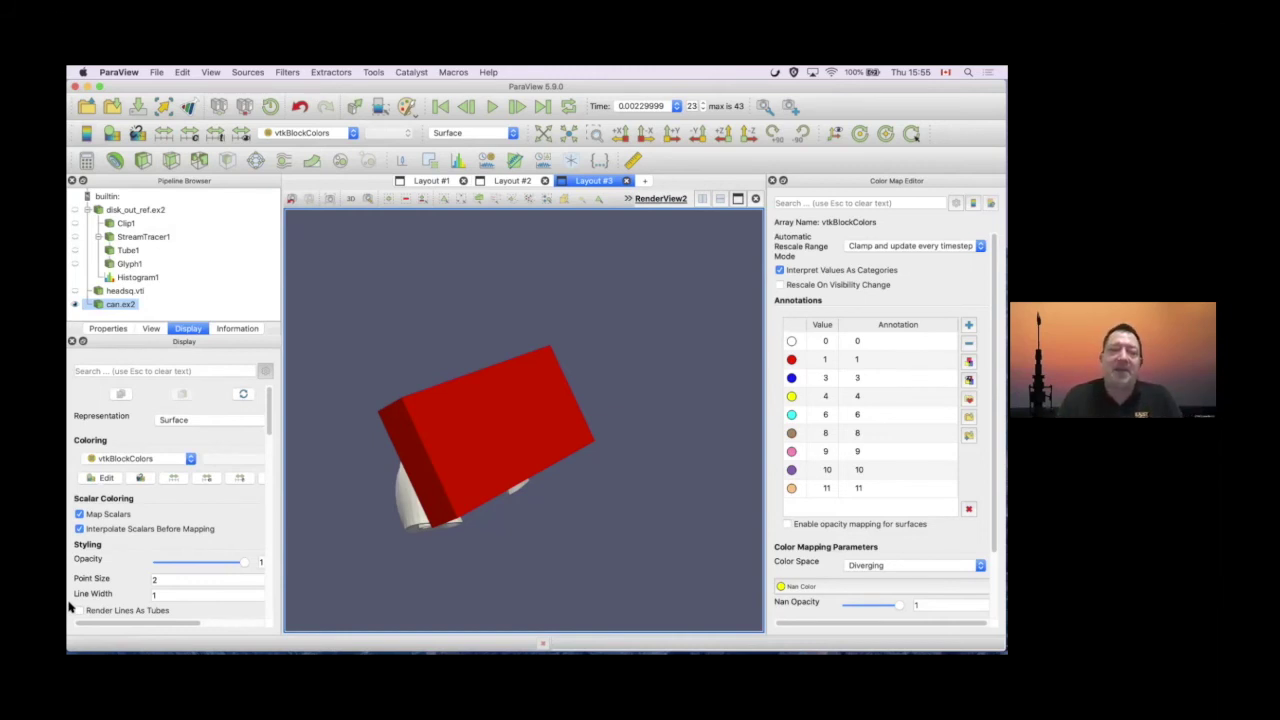
Turn the orientation axes visibility back on in the view settings
click(152, 328)
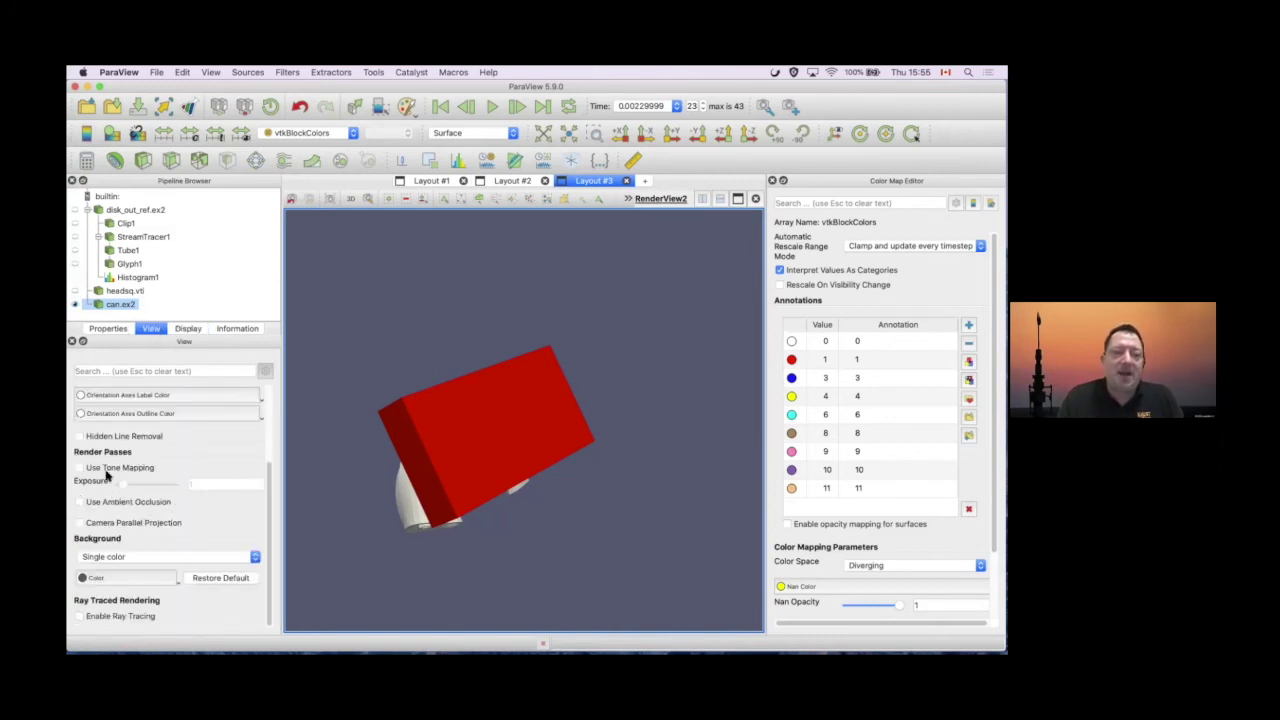
scroll(137, 468, up, 5)
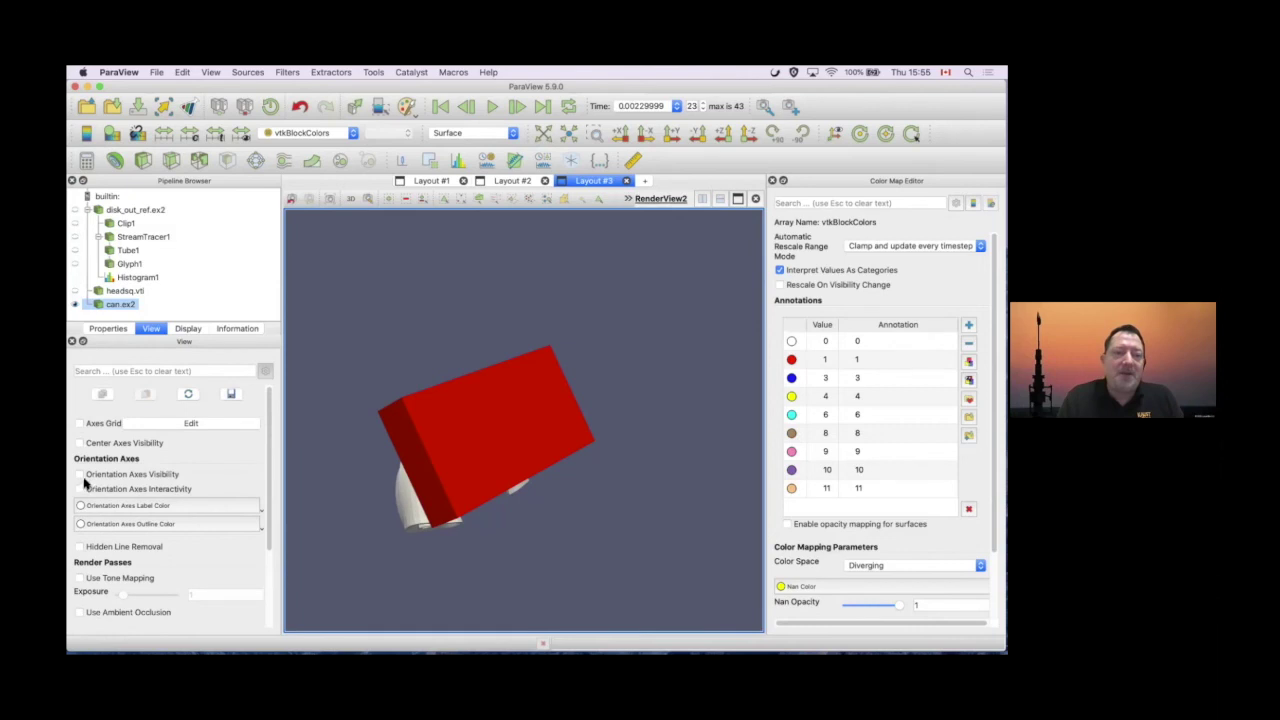
click(79, 475)
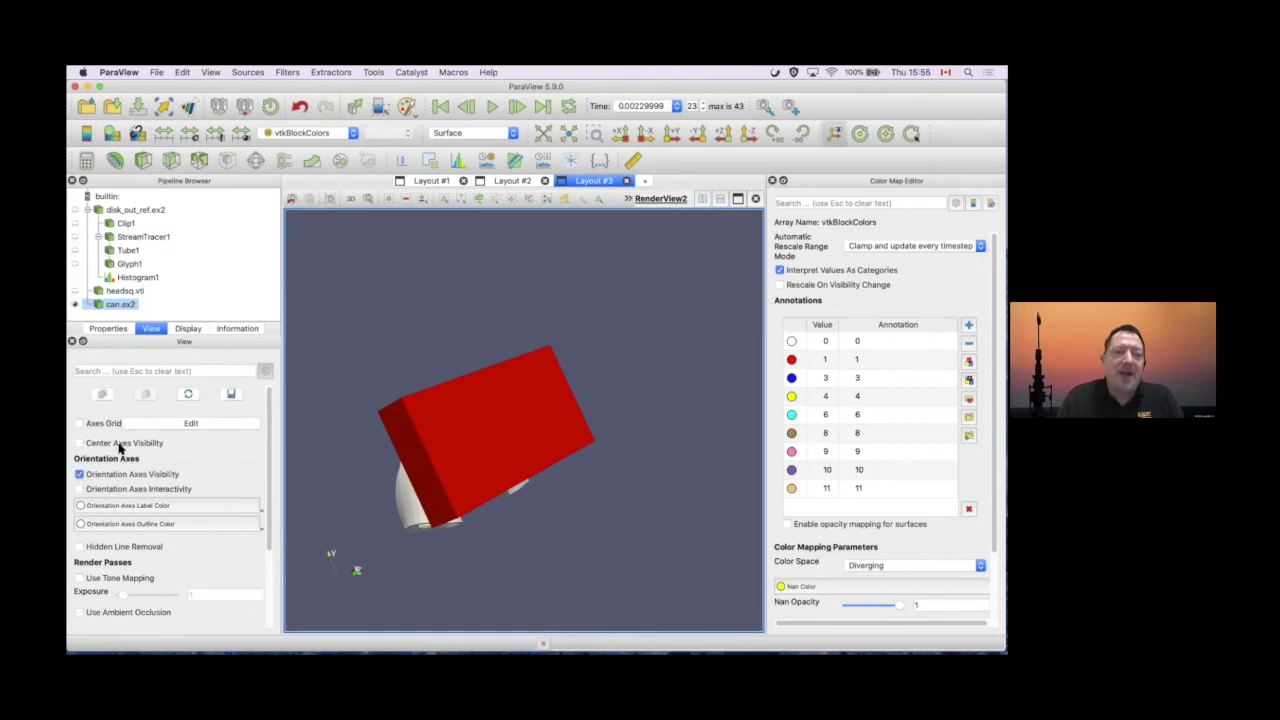
Briefly turn on the center axes and the axes grid around can.ex2, turning each off again
click(80, 443)
click(98, 443)
click(80, 423)
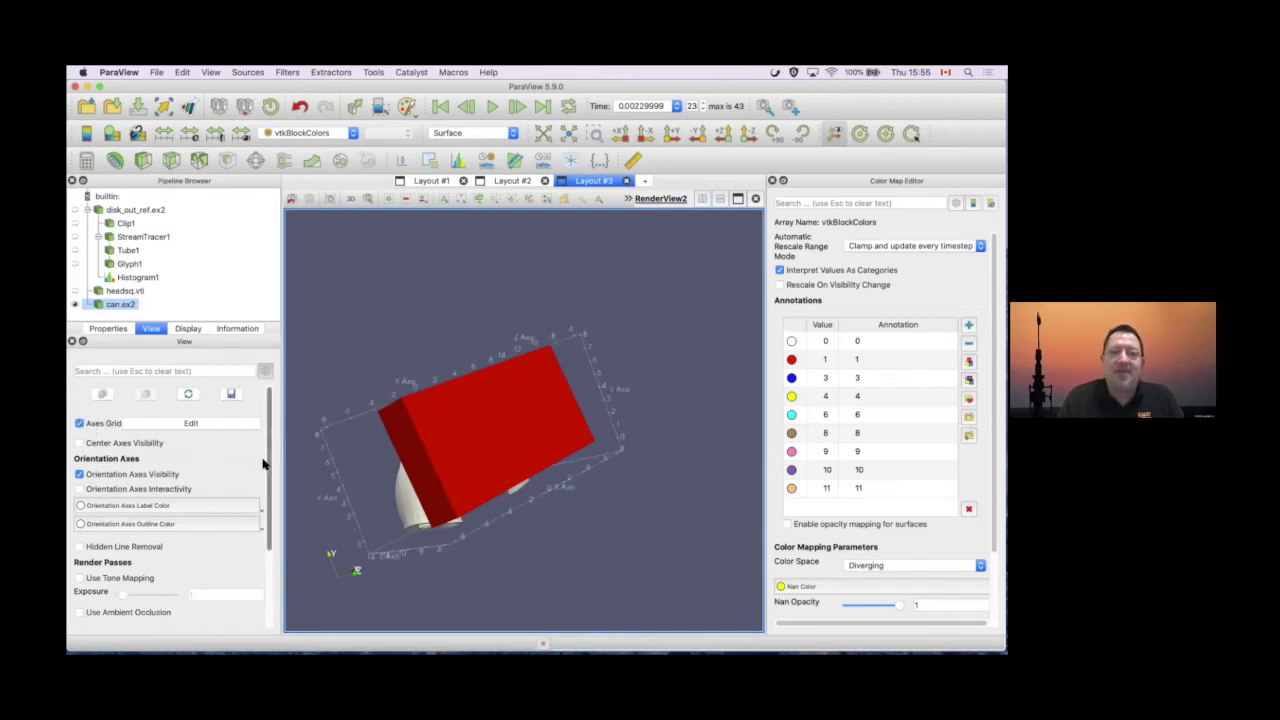
drag(316, 481, 524, 477)
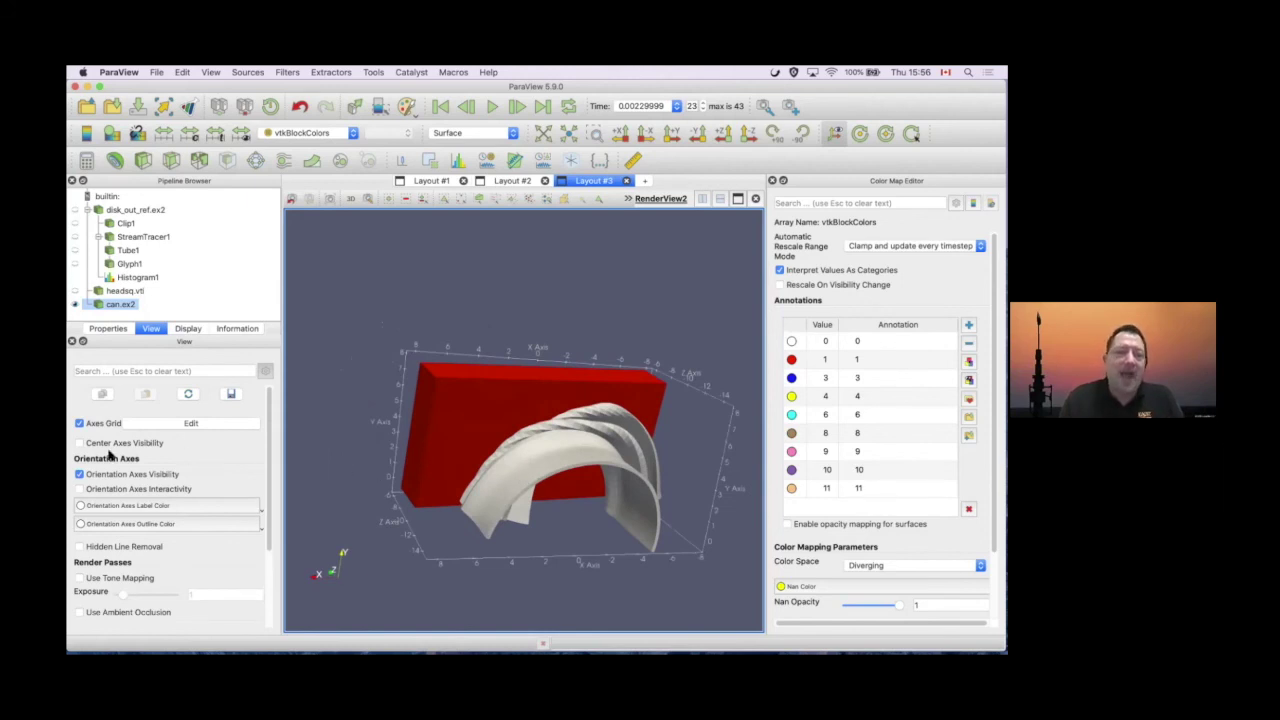
click(79, 424)
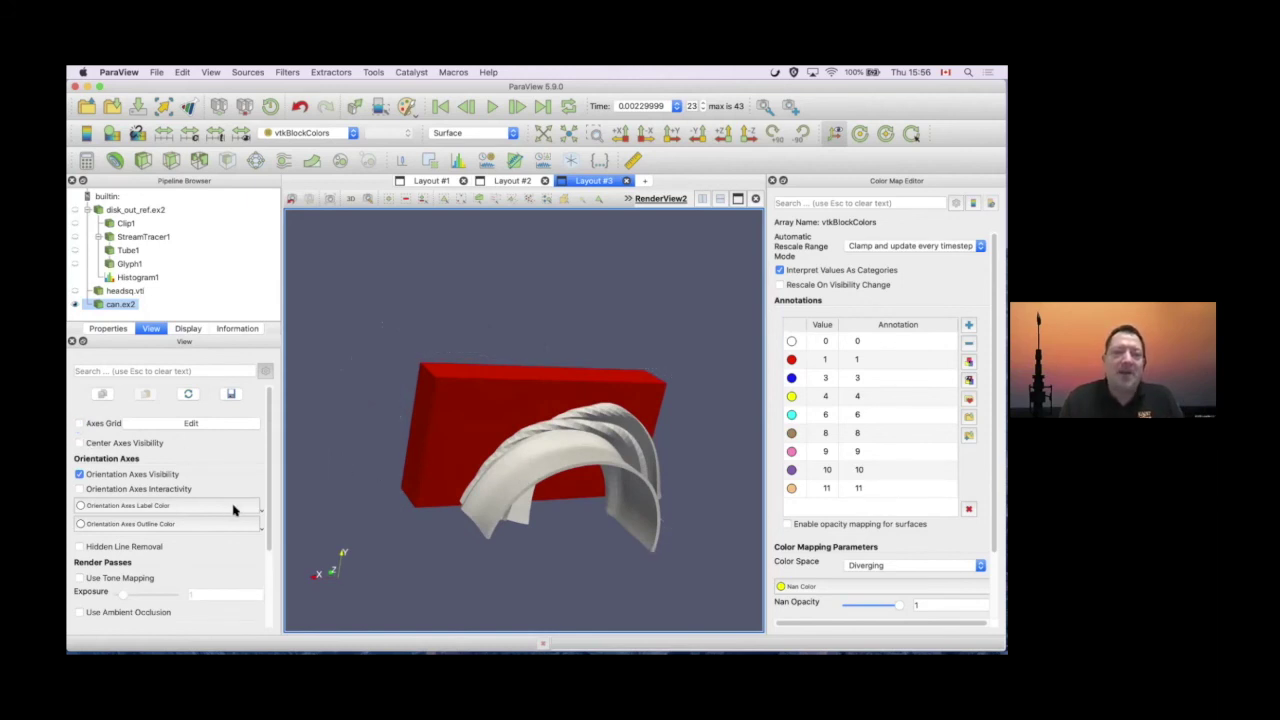
Set the render view background to Gradient and orbit the model to check it
scroll(221, 569, down, 1)
scroll(221, 569, down, 4)
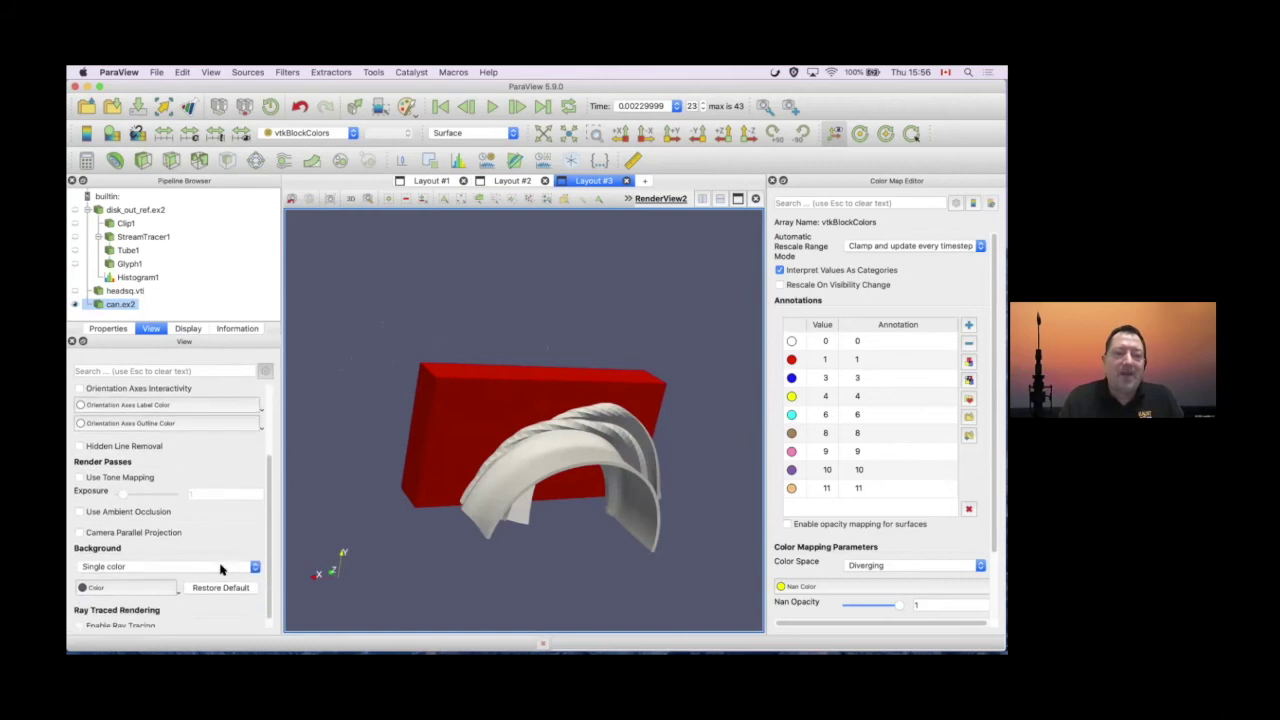
click(166, 560)
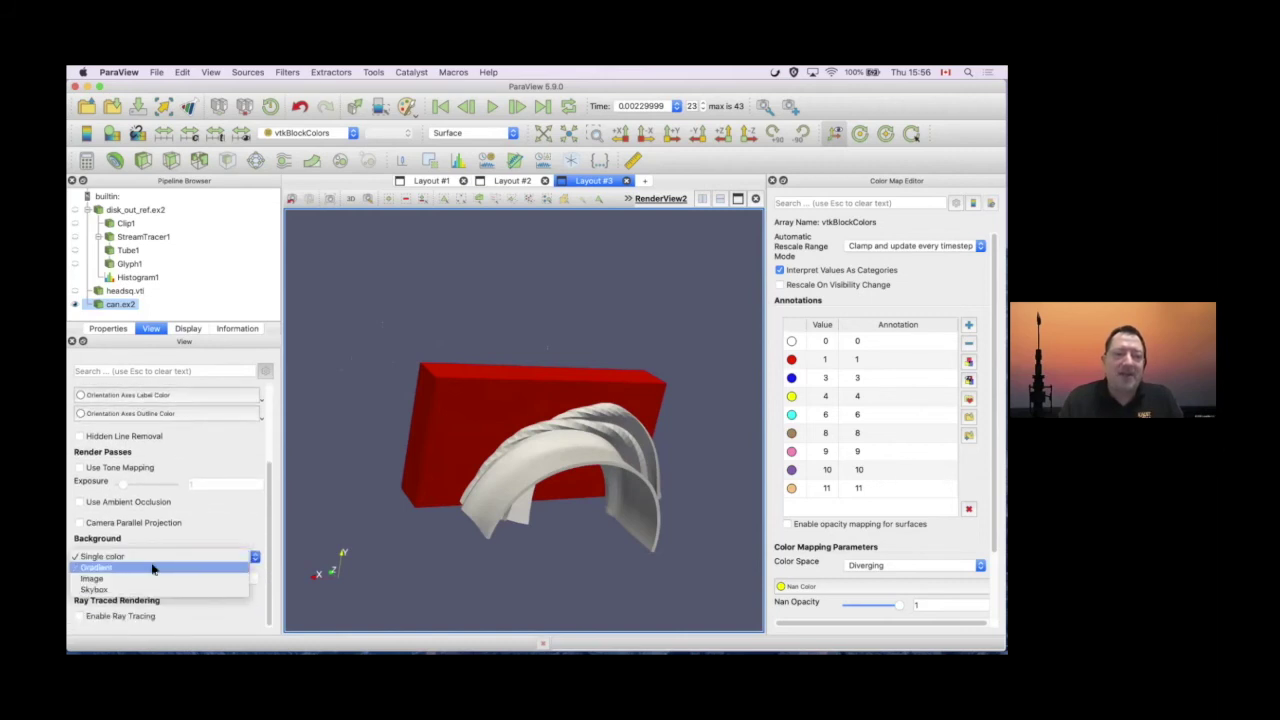
click(153, 568)
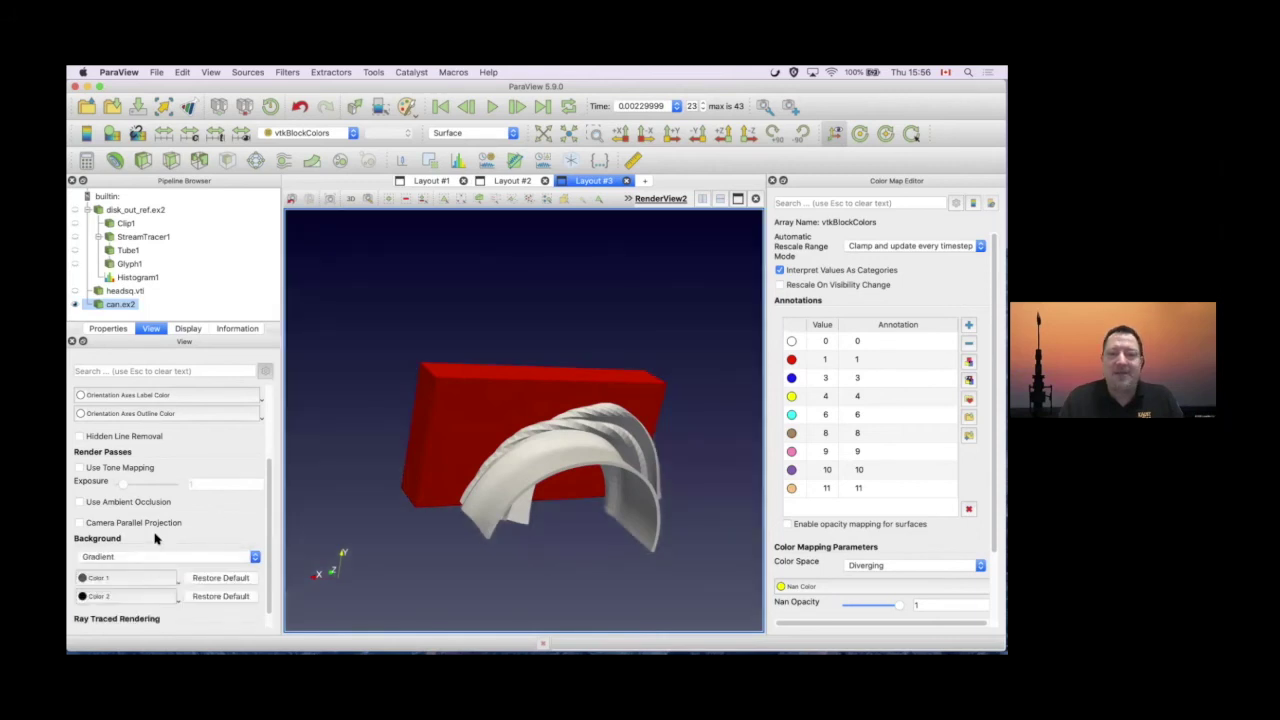
drag(503, 461, 494, 372)
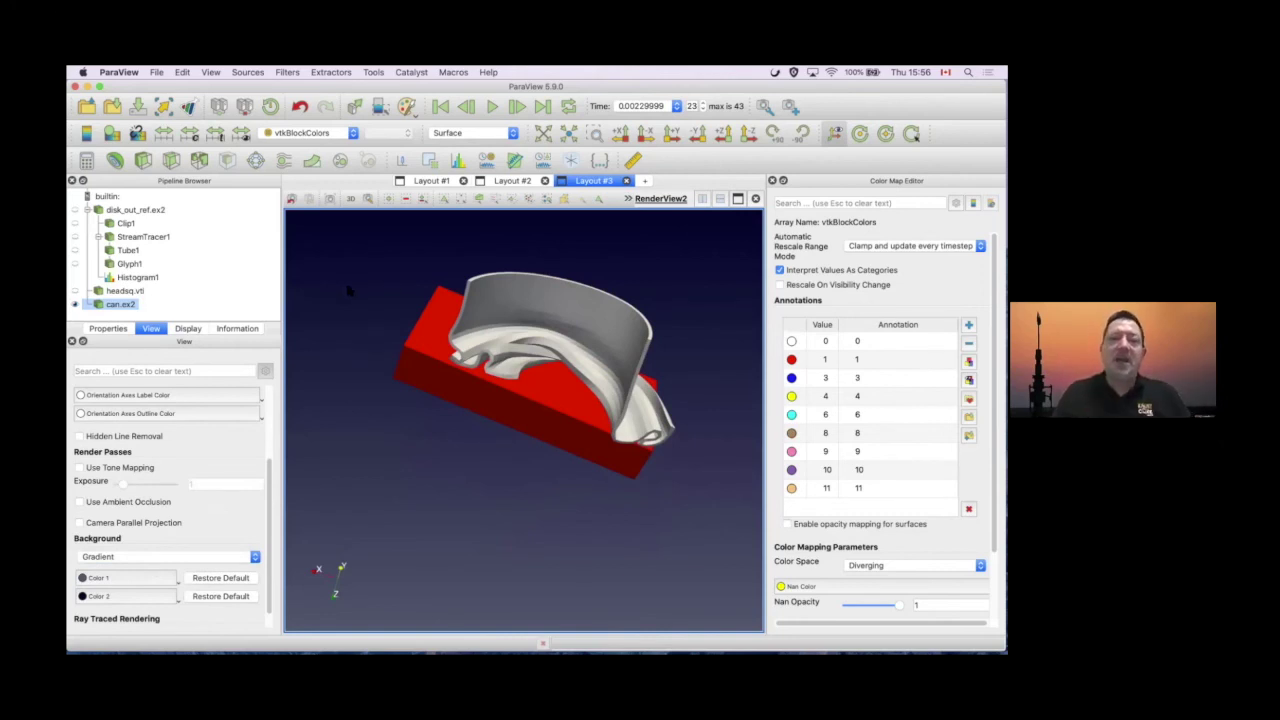
Show the Animation View, move the time back to 0, and play the can.ex2 animation to time step 43
click(209, 72)
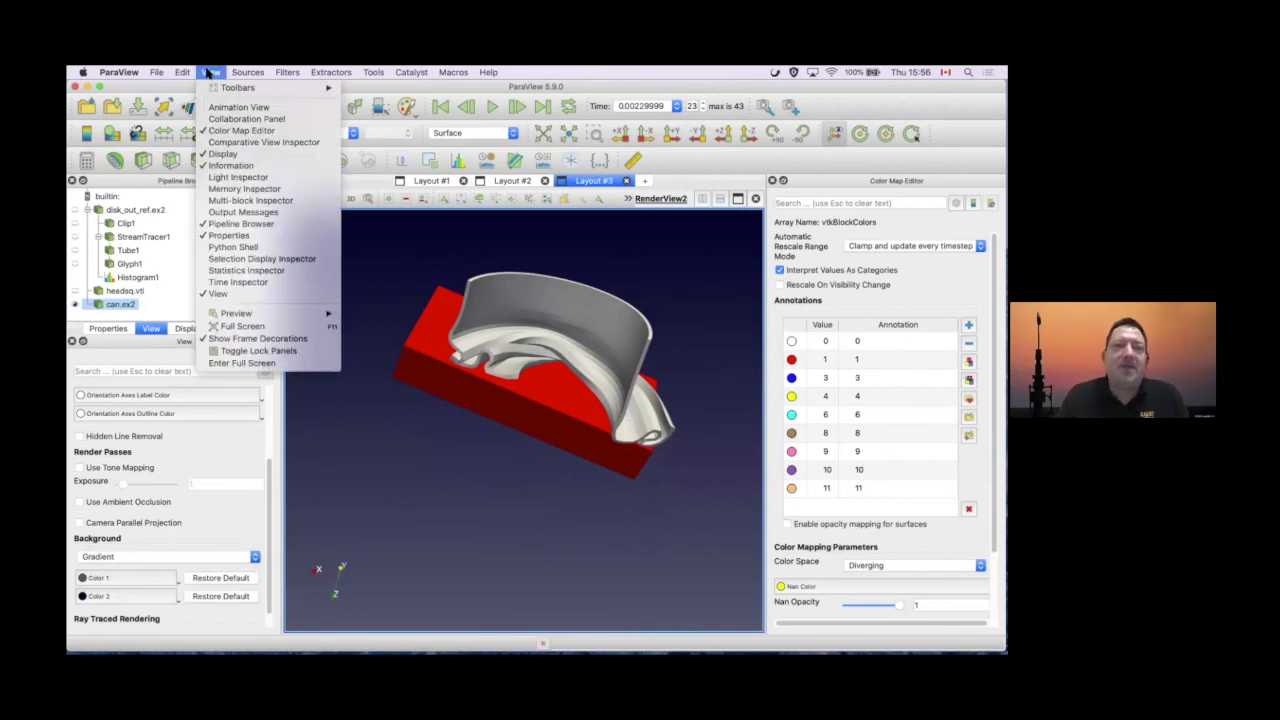
click(238, 107)
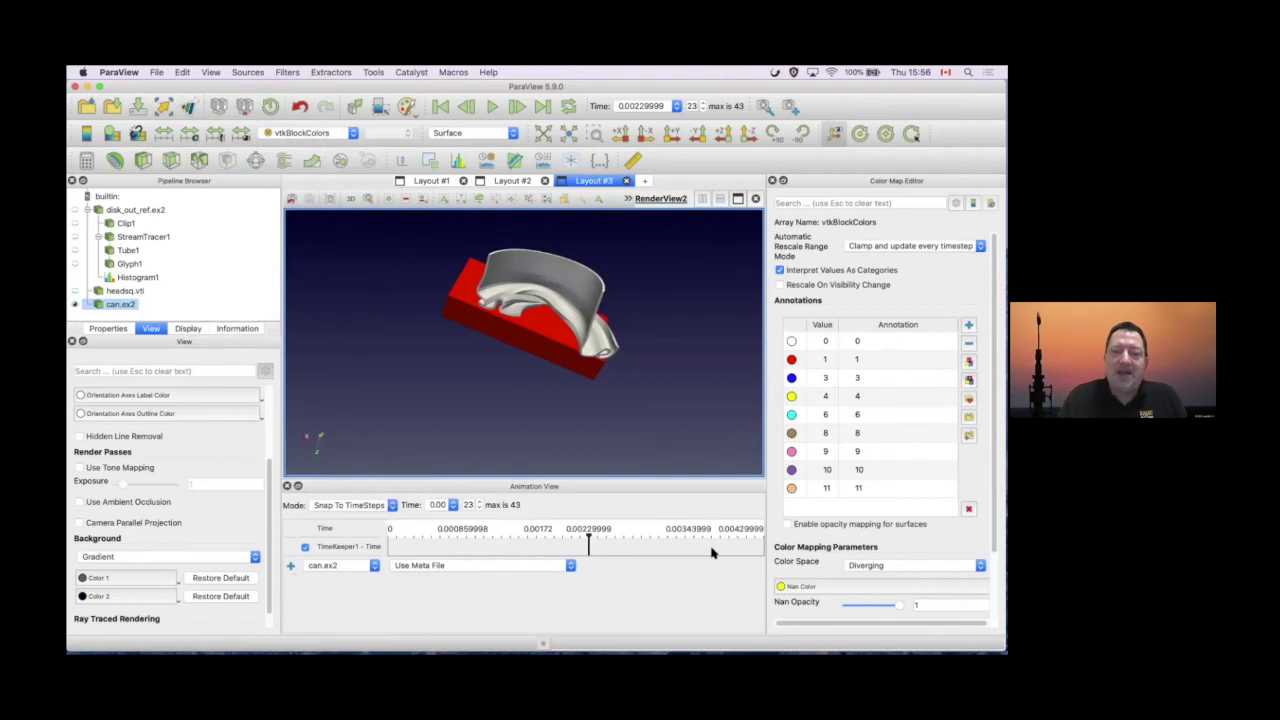
drag(588, 541, 380, 547)
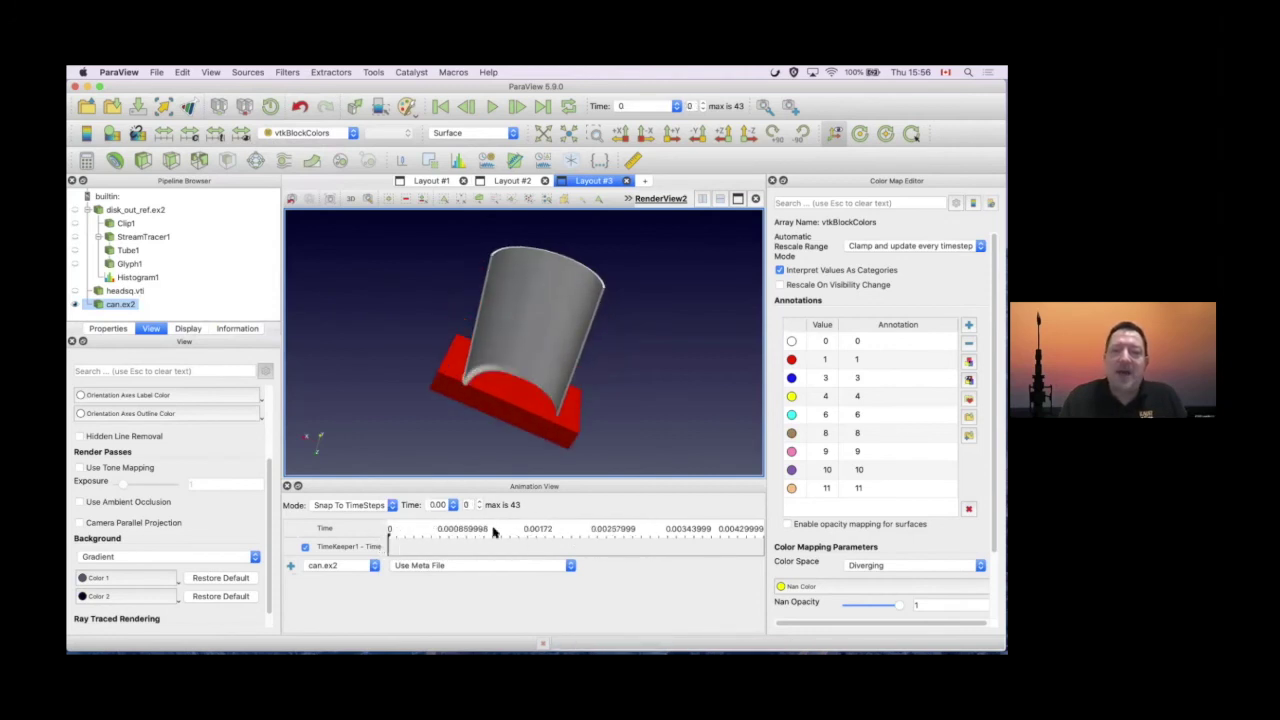
click(491, 106)
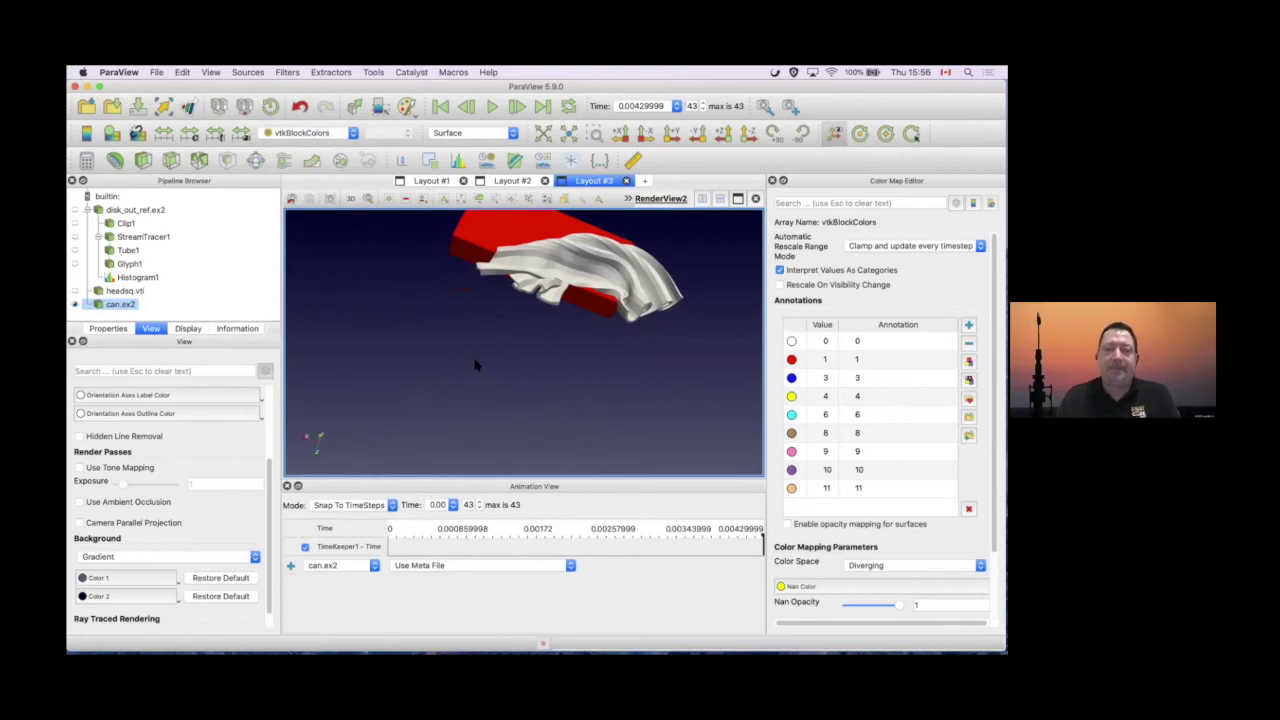
Select disk_out_ref.ex2 in the pipeline and look through the actions available for it
key(super+Tab)
key(Escape)
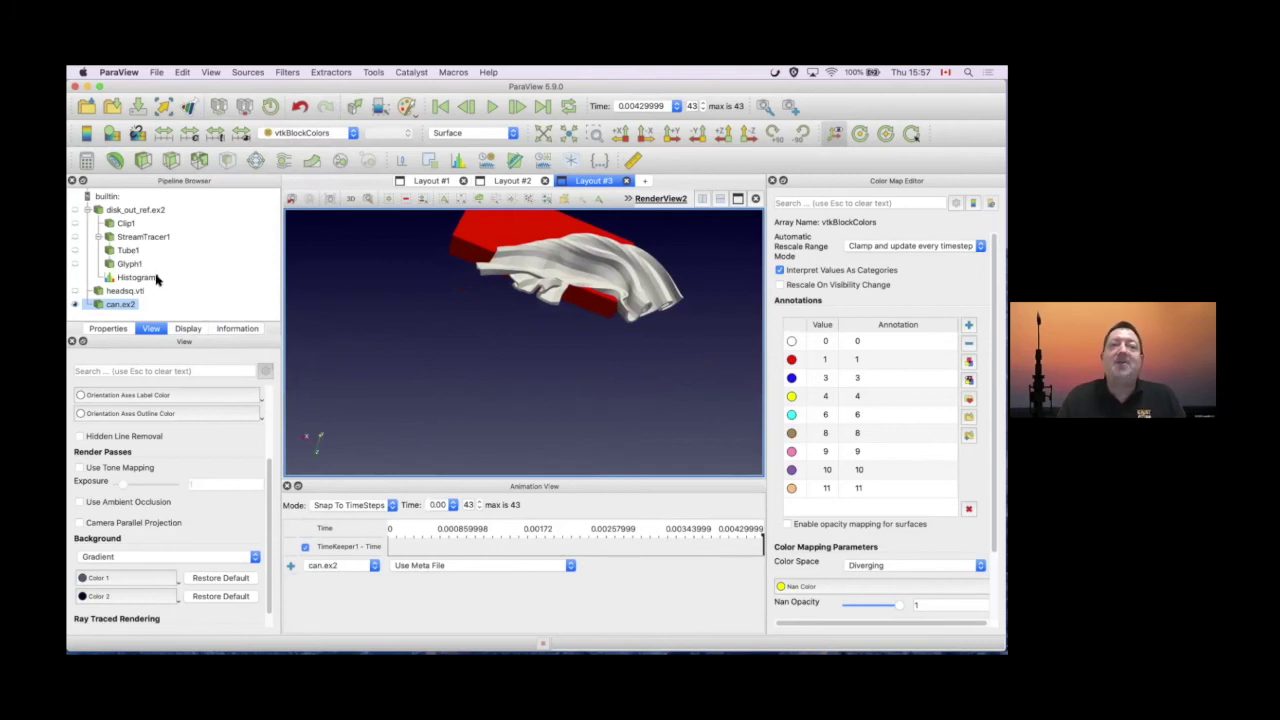
right_click(143, 210)
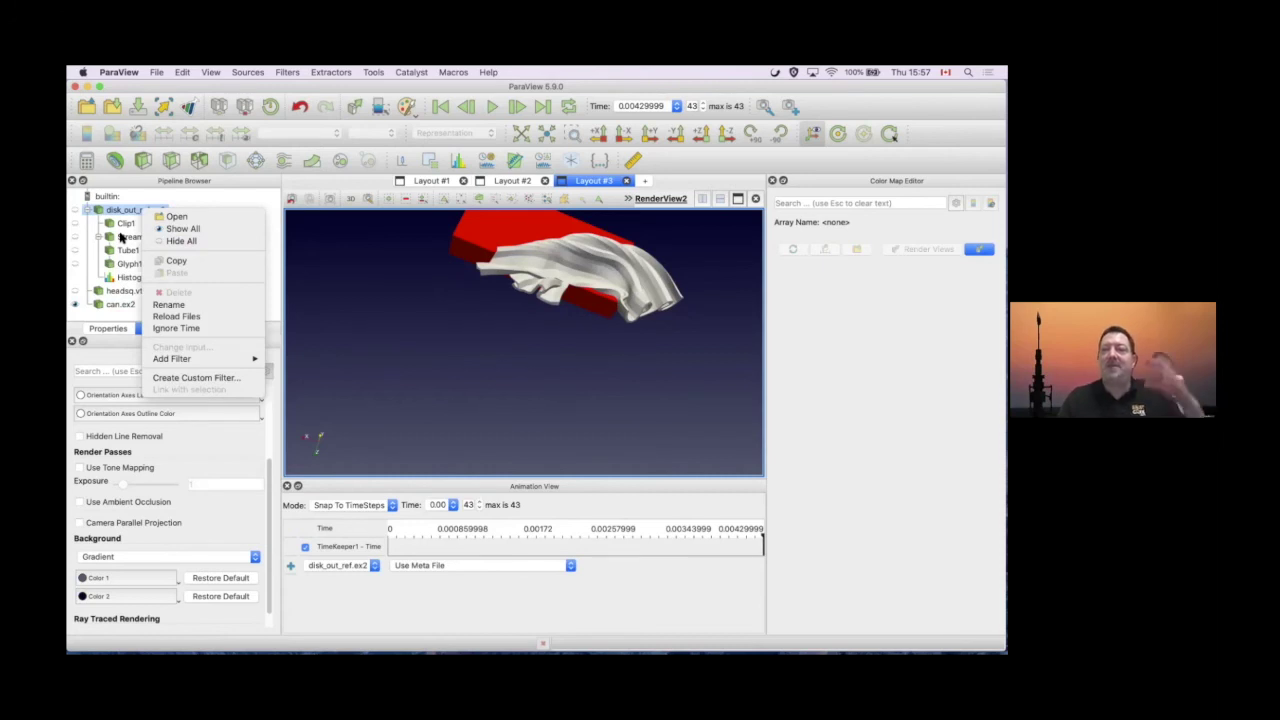
key(Escape)
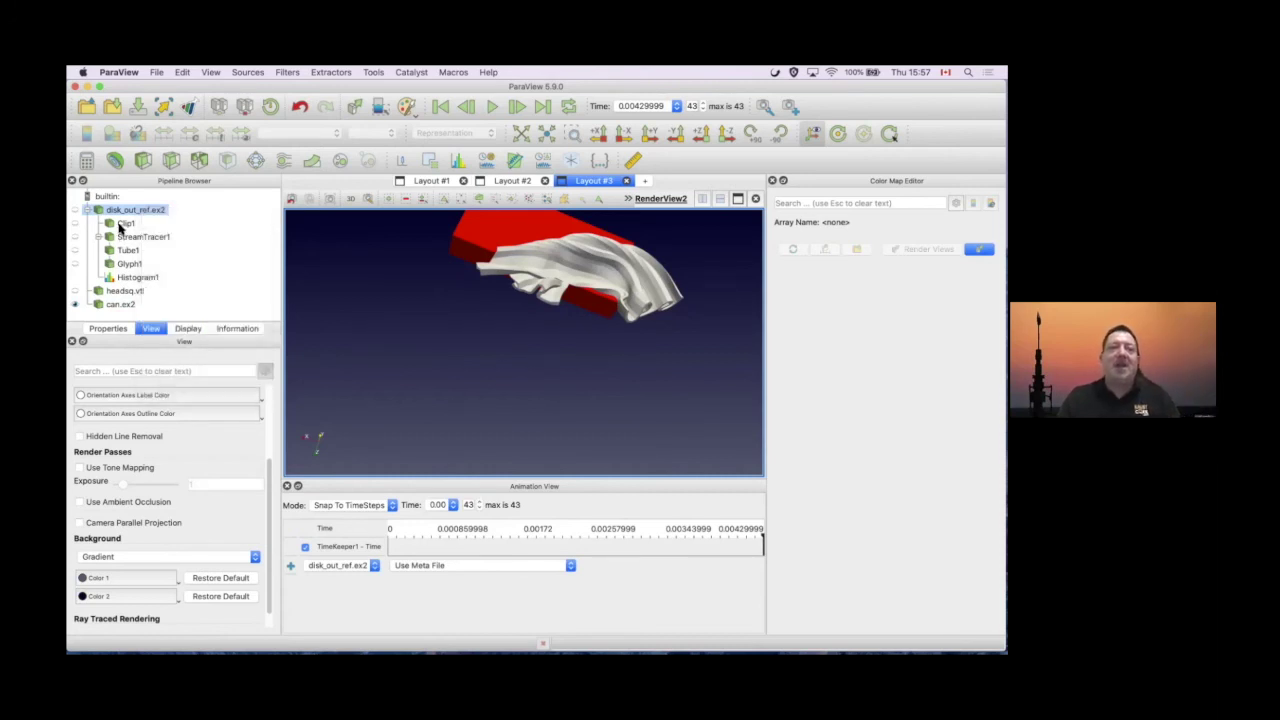
Select disk_out_ref.ex2 together with all its filters through Histogram1 and look at the actions available for them
click(134, 277)
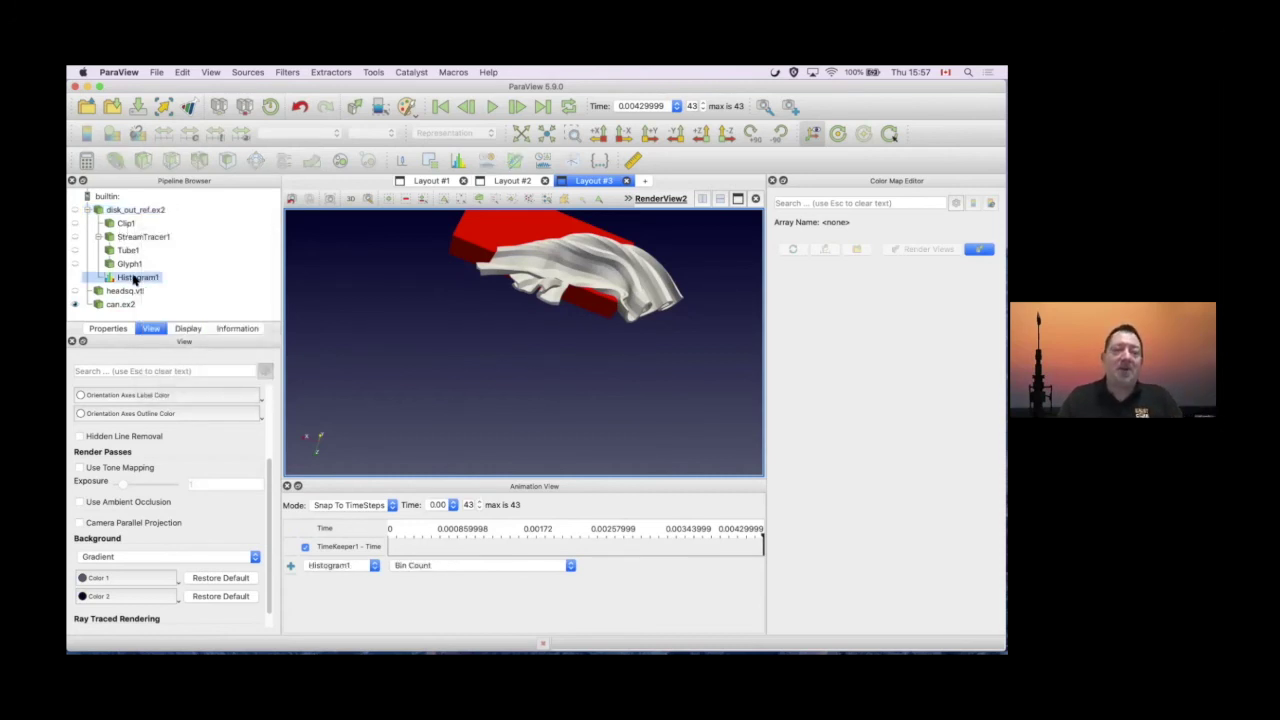
shift+click(124, 210)
right_click(124, 210)
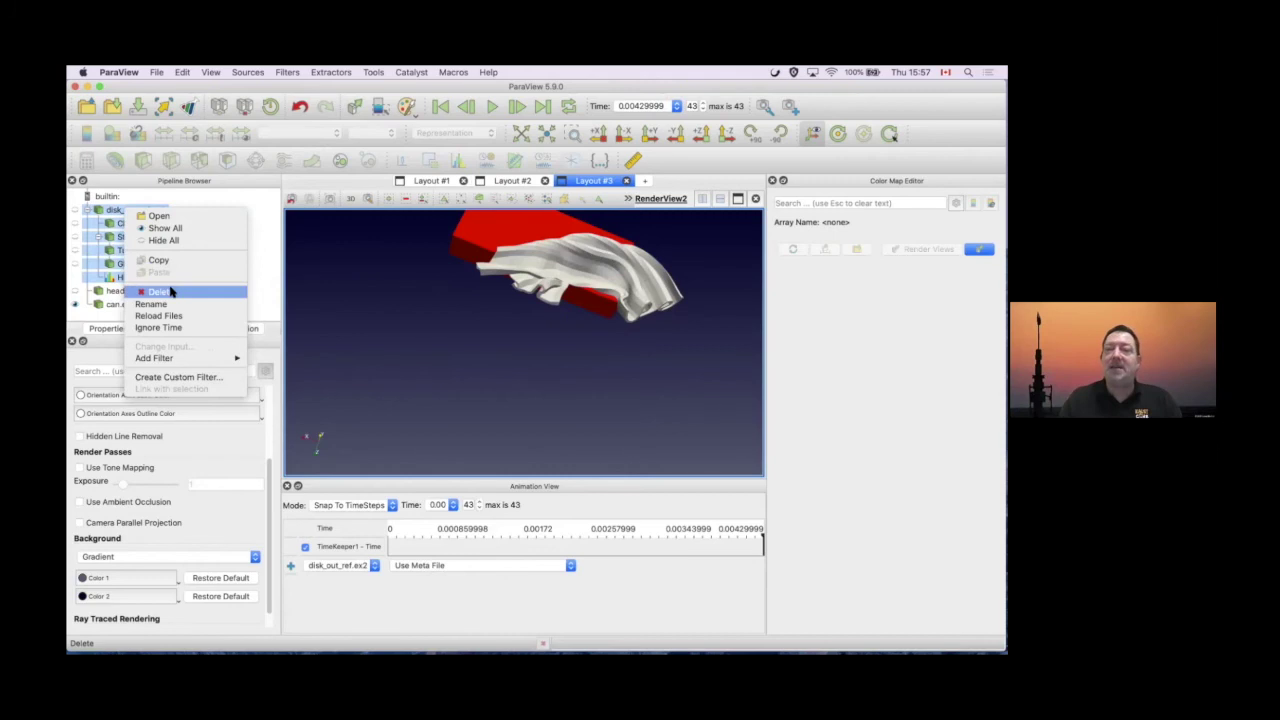
click(104, 285)
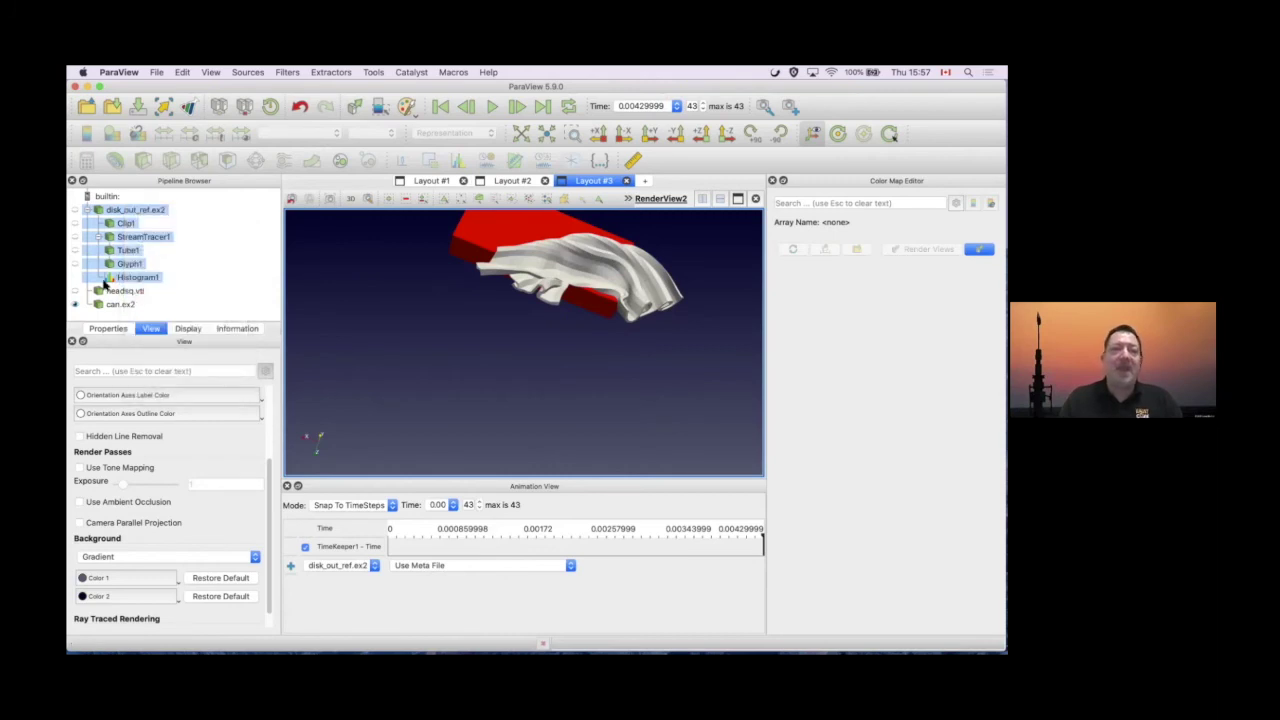
View the properties of disk_out_ref.ex2, Histogram1, Glyph1 and Tube1 to check whether each one can be deleted
double_click(128, 210)
click(106, 327)
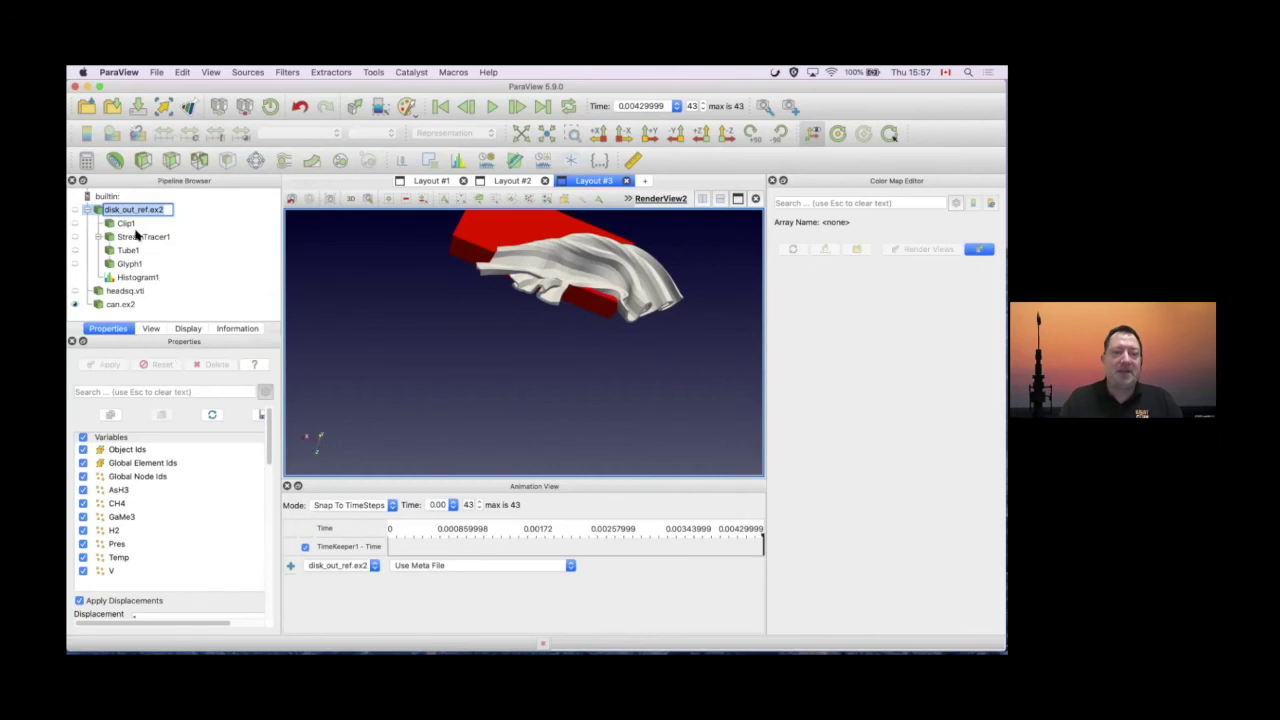
click(95, 210)
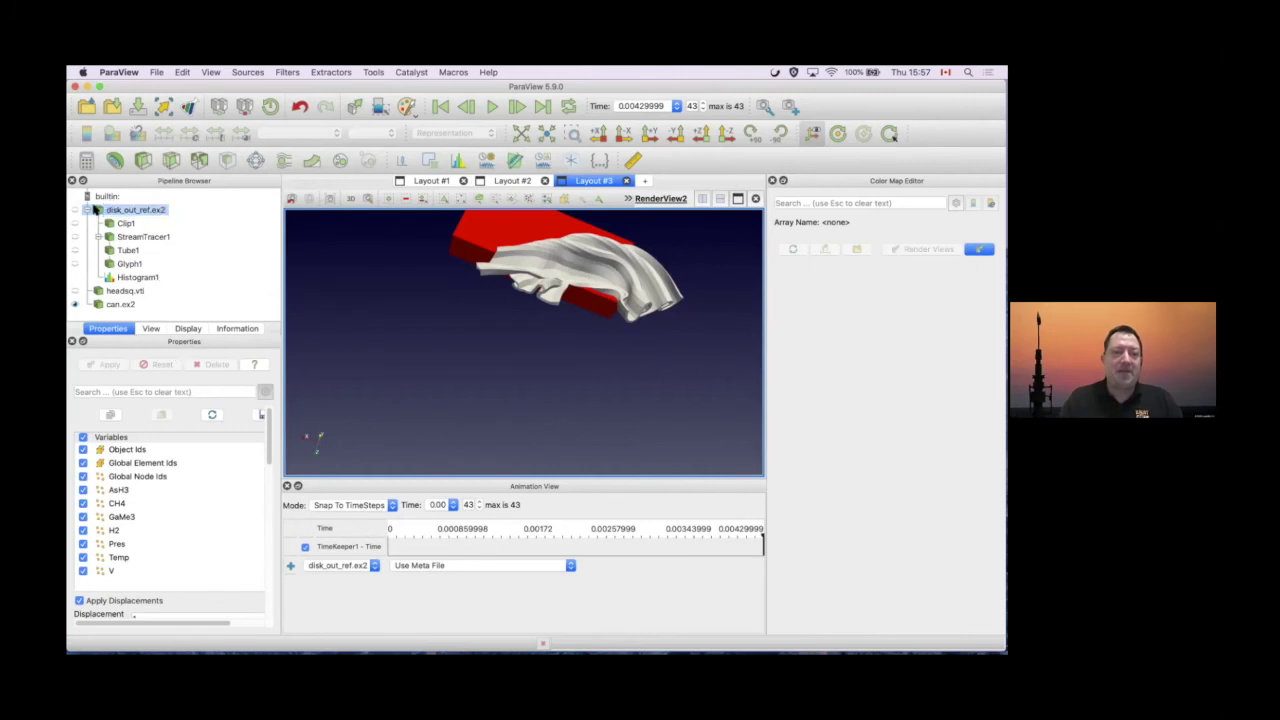
click(124, 278)
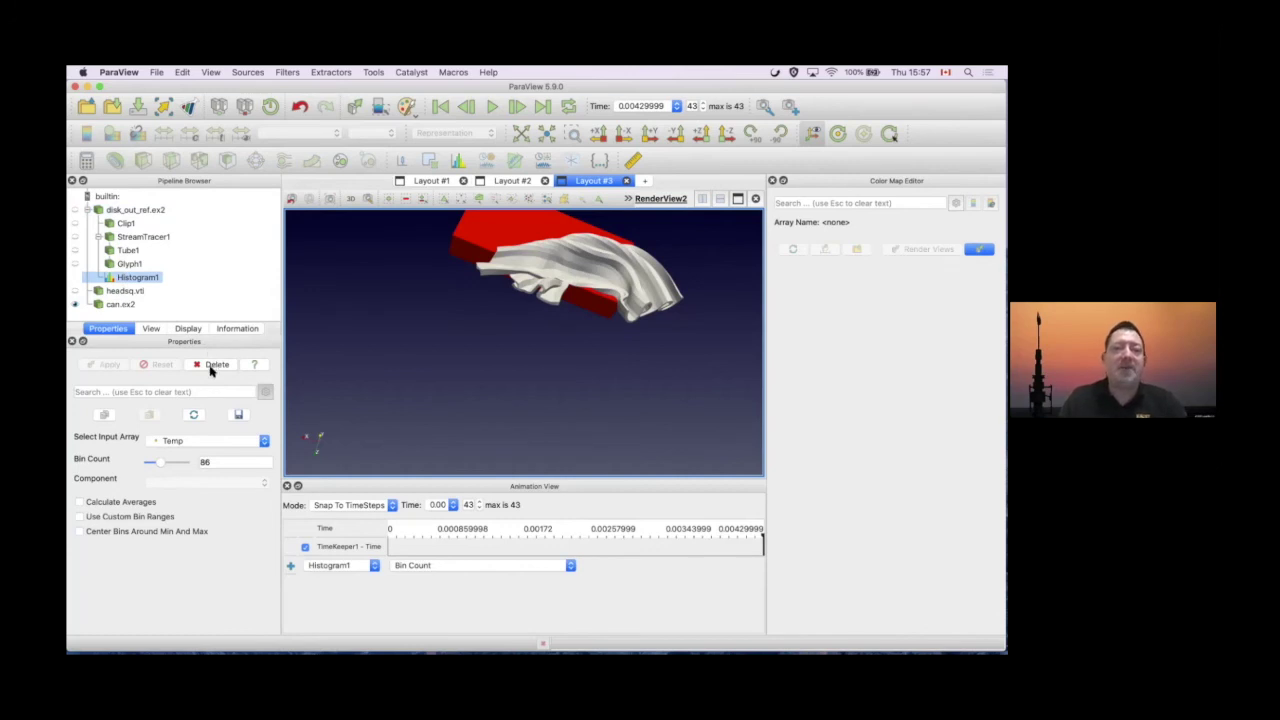
click(130, 264)
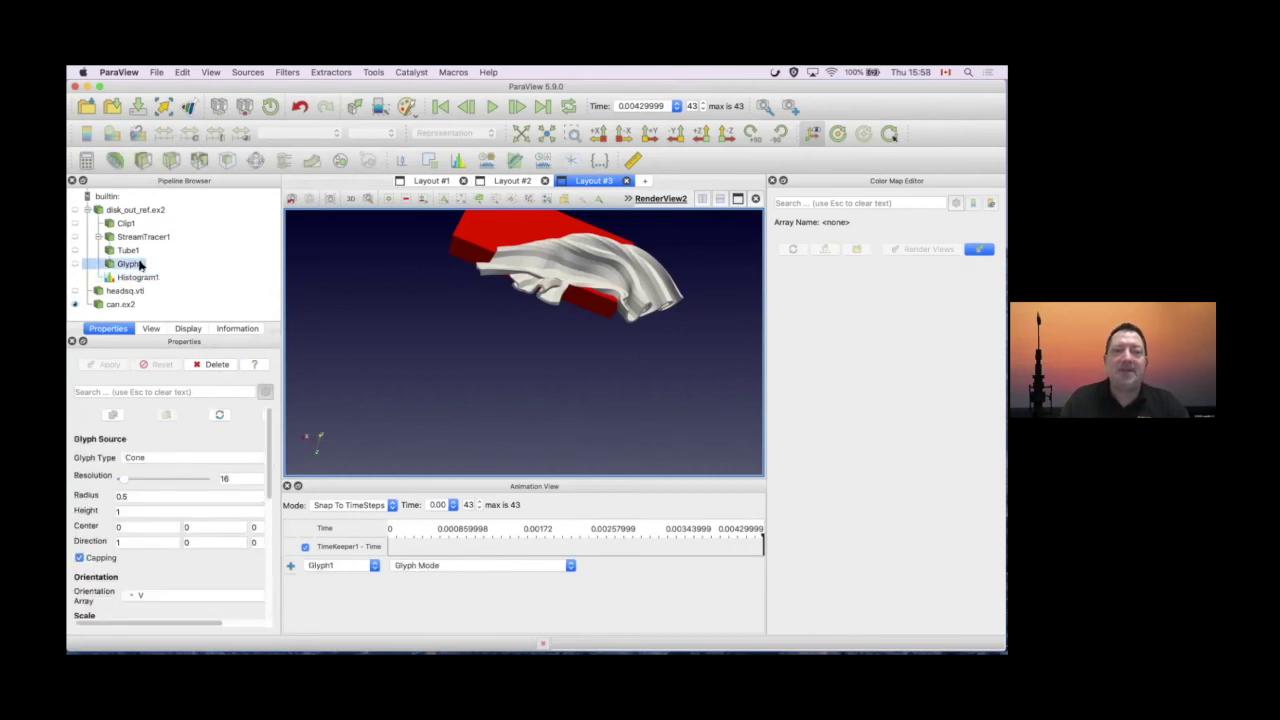
click(130, 251)
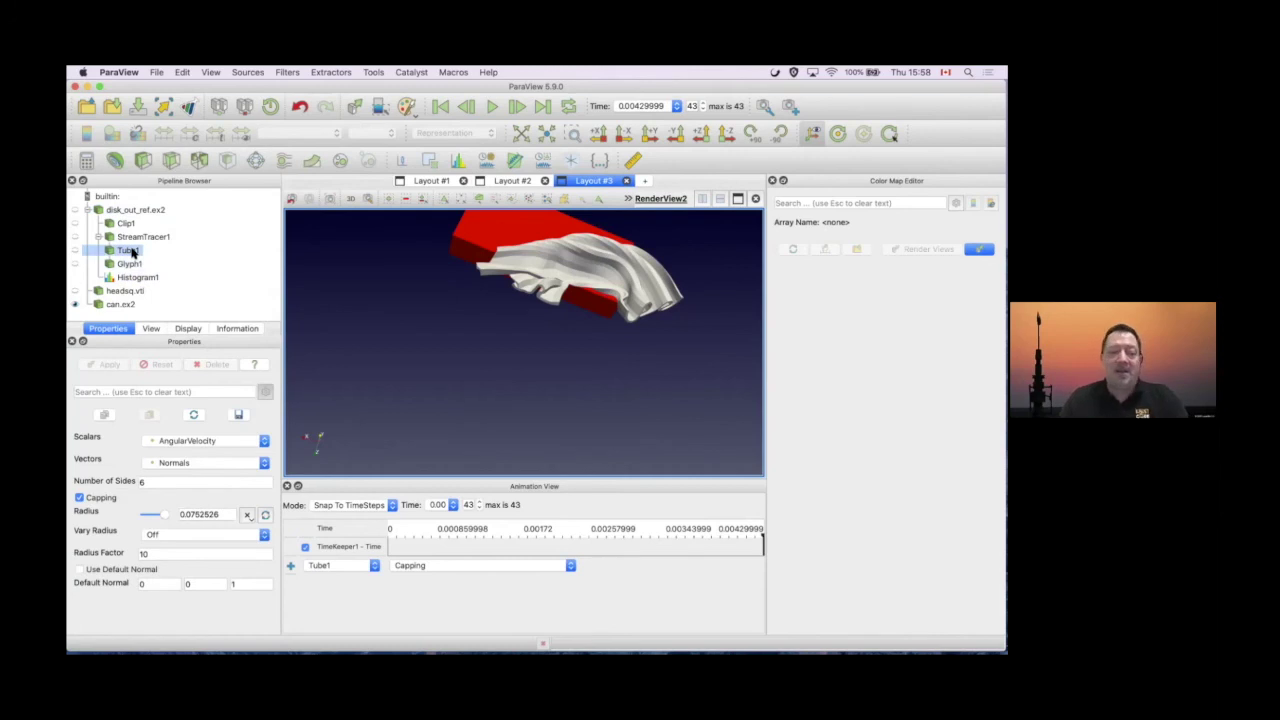
Delete the Glyph1 and Tube1 filters together from the disk_out_ref.ex2 pipeline
click(132, 263)
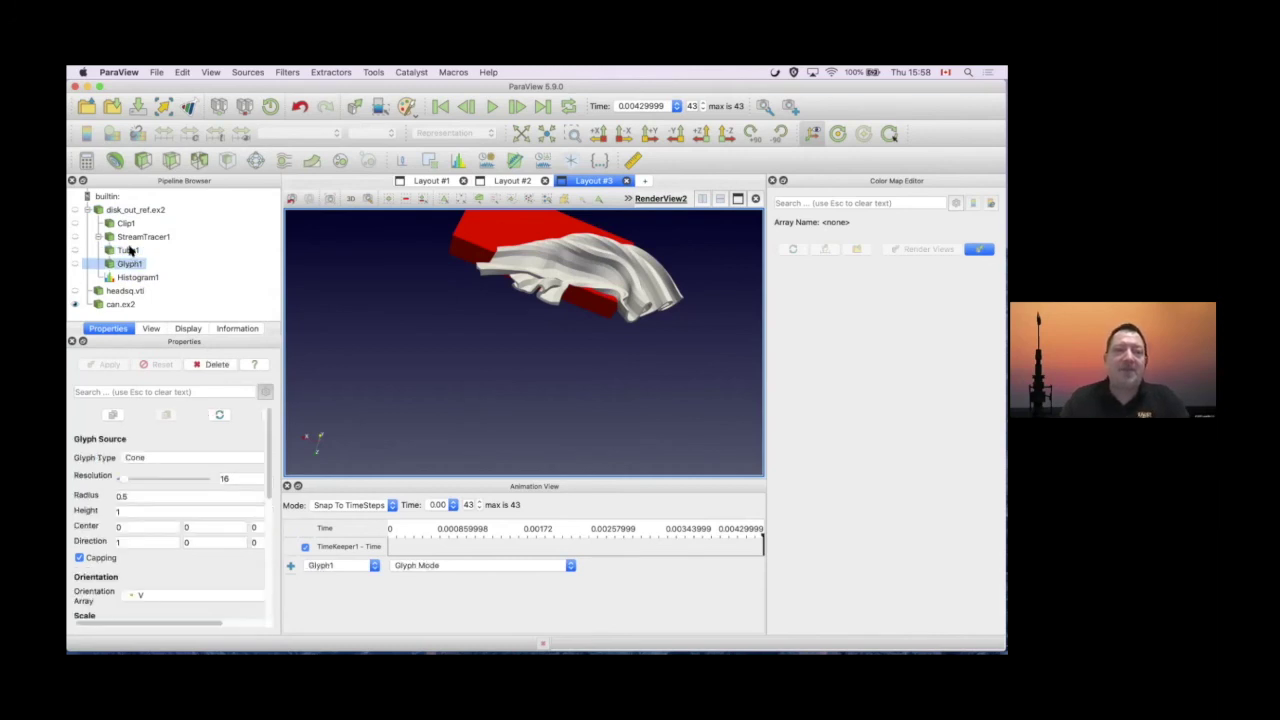
shift+click(128, 250)
right_click(128, 250)
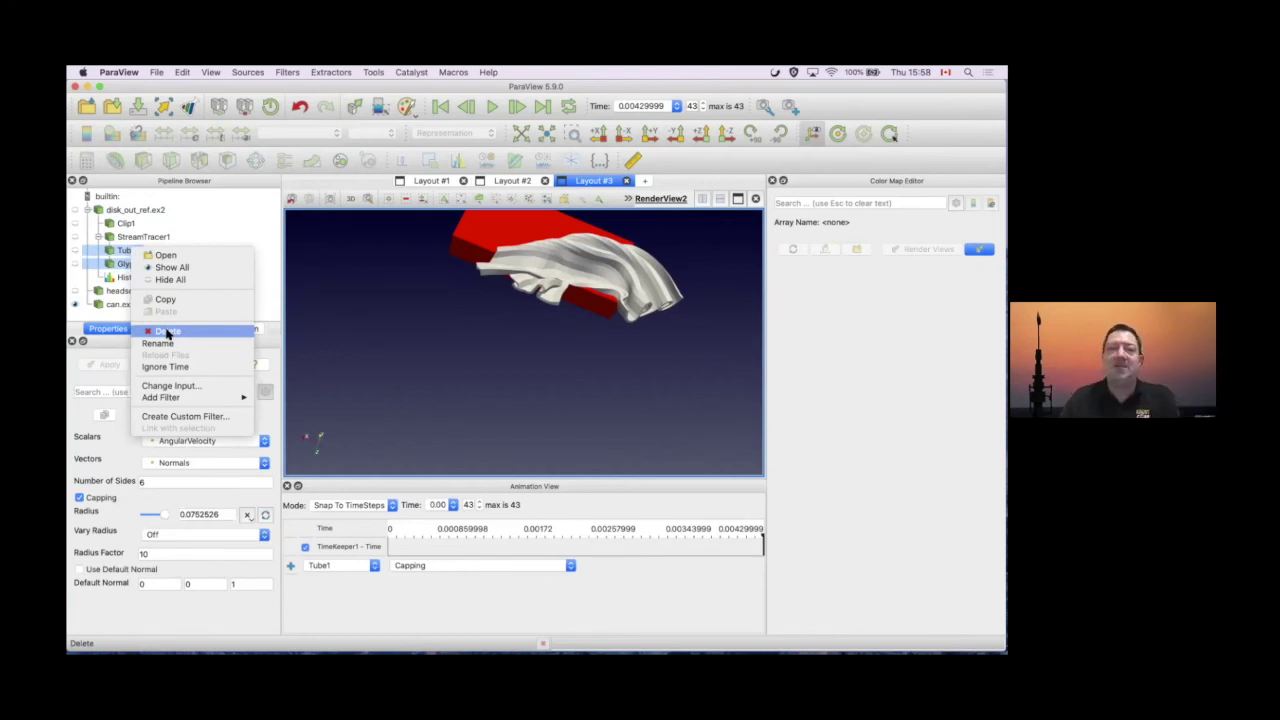
click(123, 208)
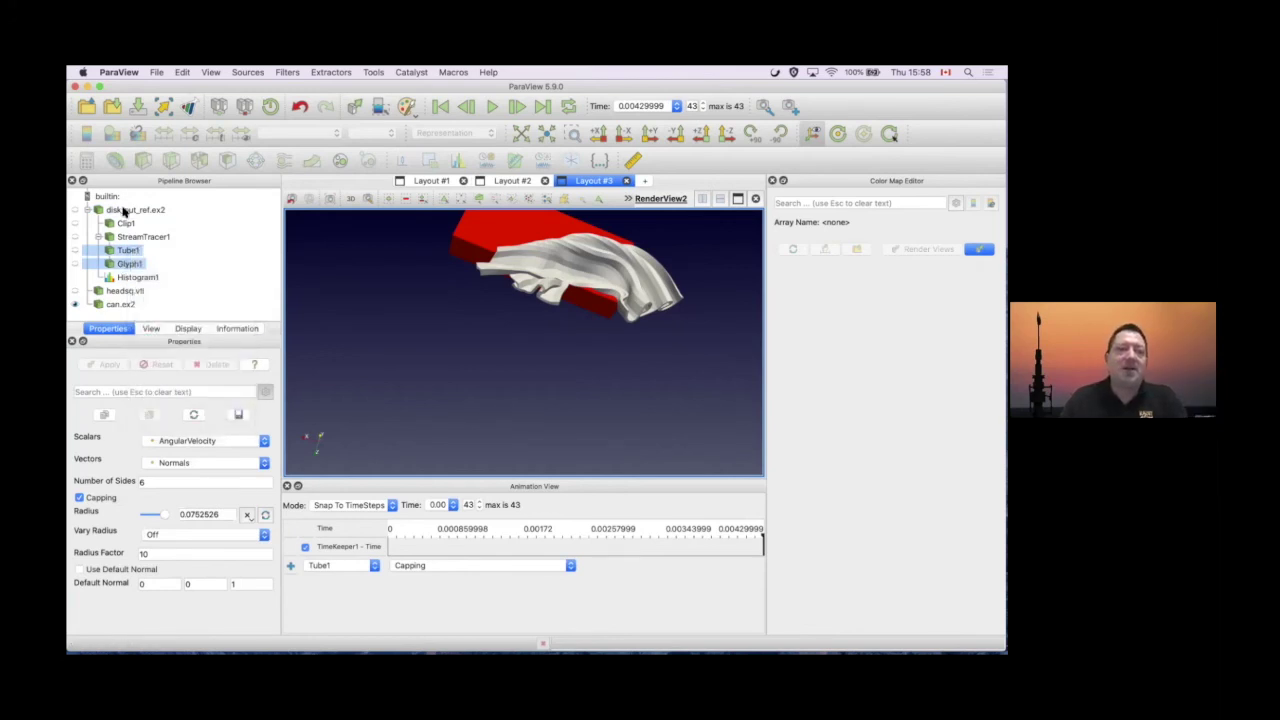
right_click(129, 257)
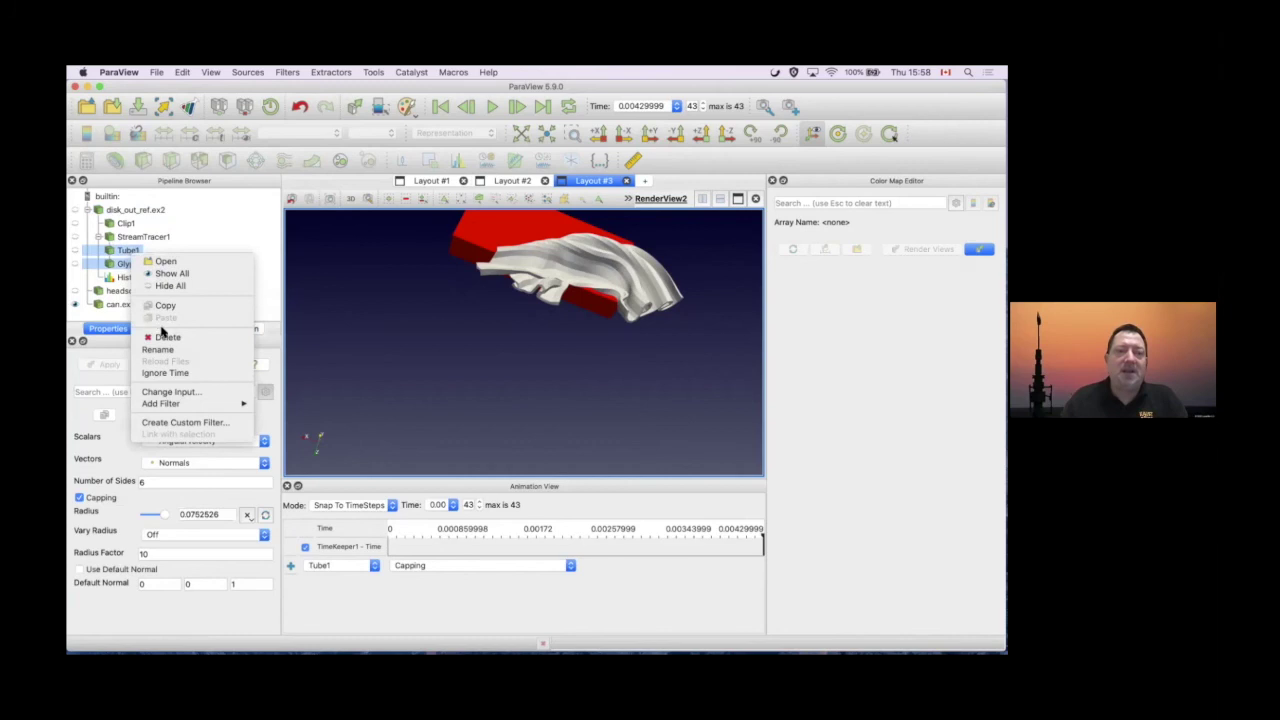
click(165, 335)
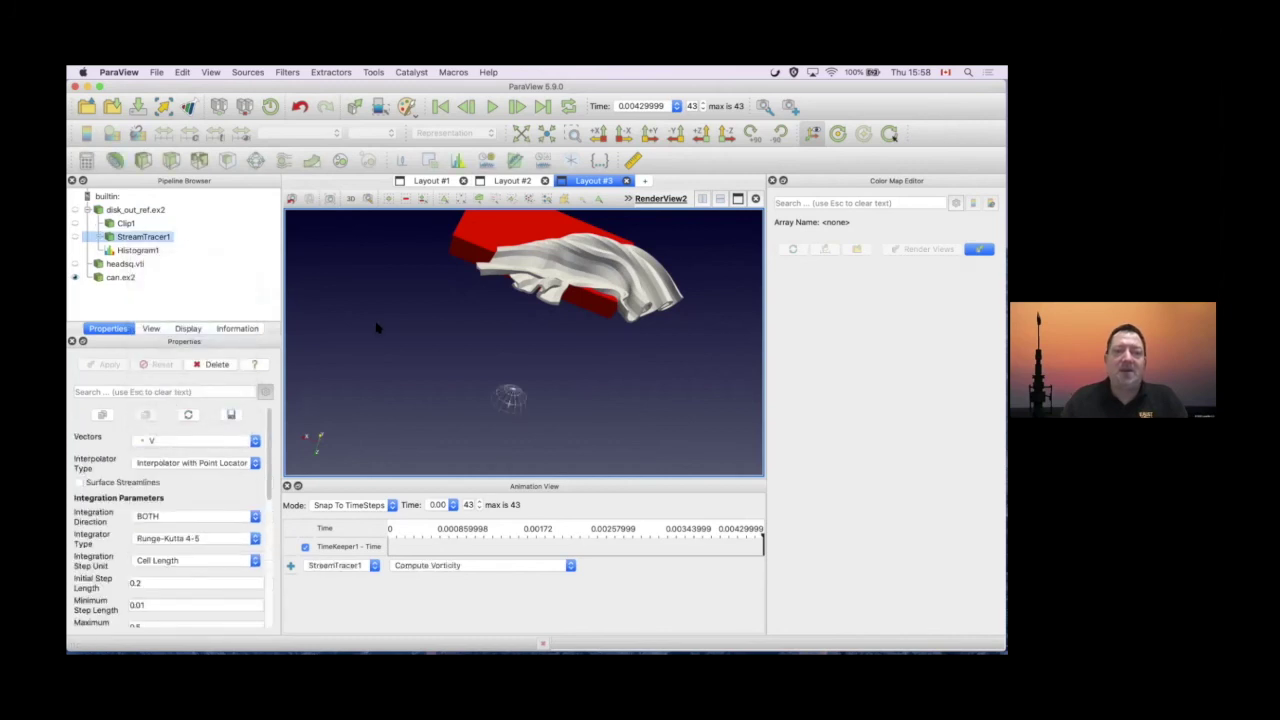
Delete disk_out_ref.ex2 together with its Clip1, StreamTracer1 and Histogram1 filters from the pipeline
click(135, 209)
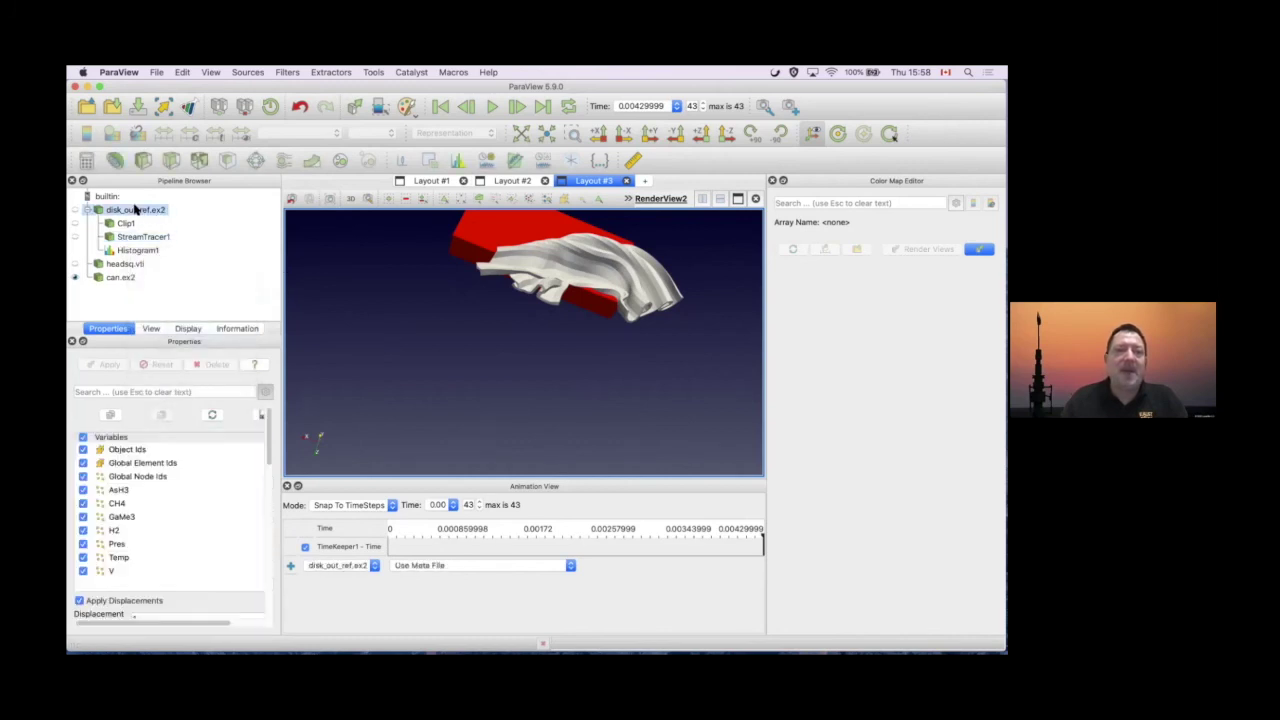
shift+click(135, 250)
right_click(135, 250)
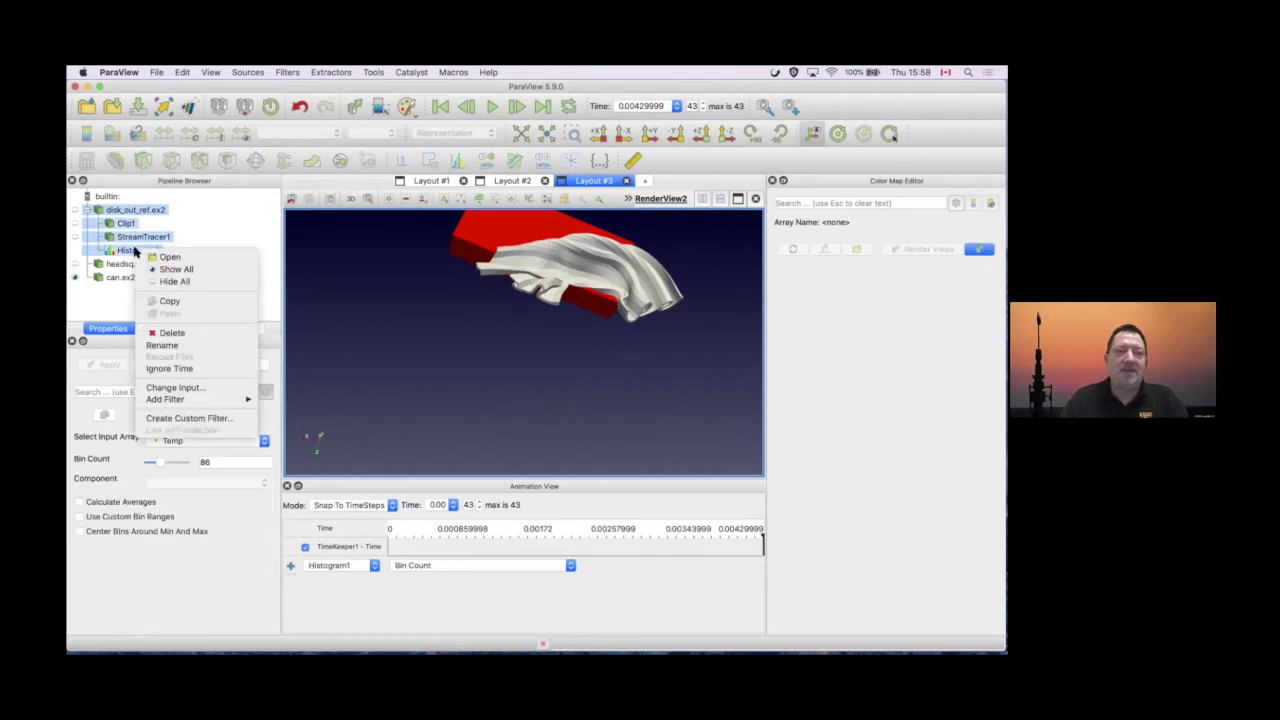
click(168, 332)
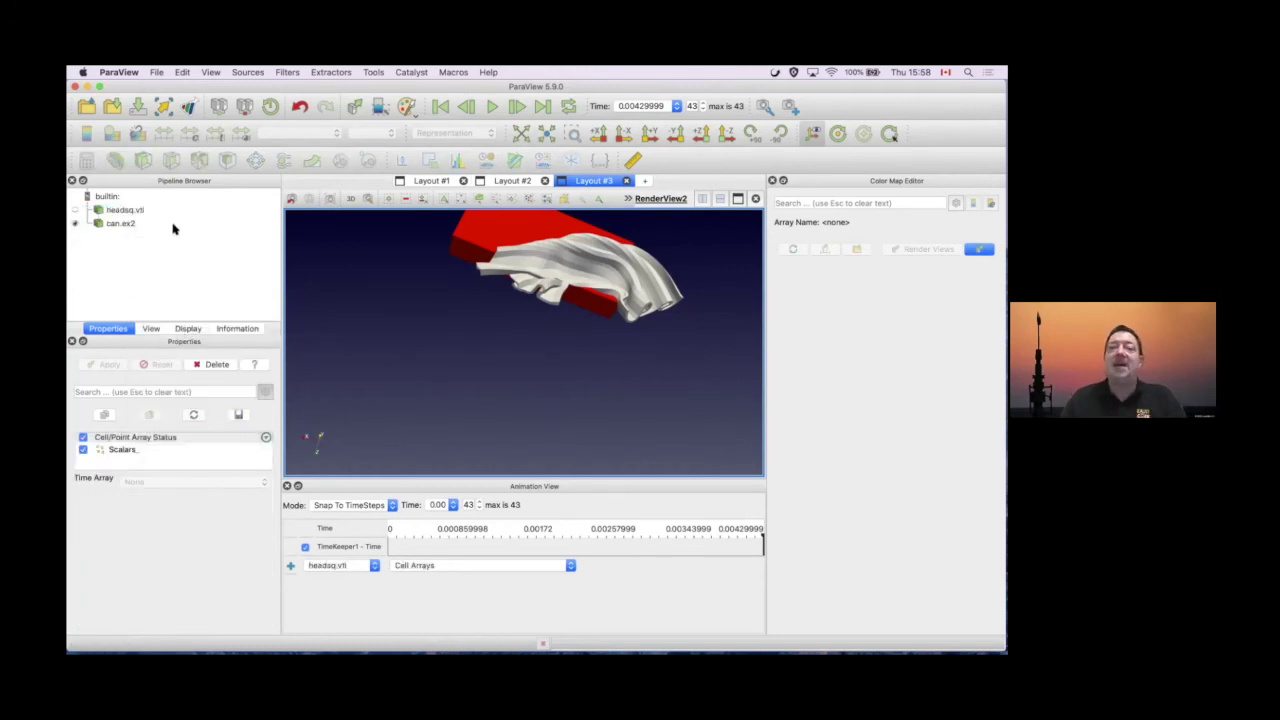
Look at Layout #2, return to Layout #1, and show headsq.vti there with the Volume representation
click(513, 181)
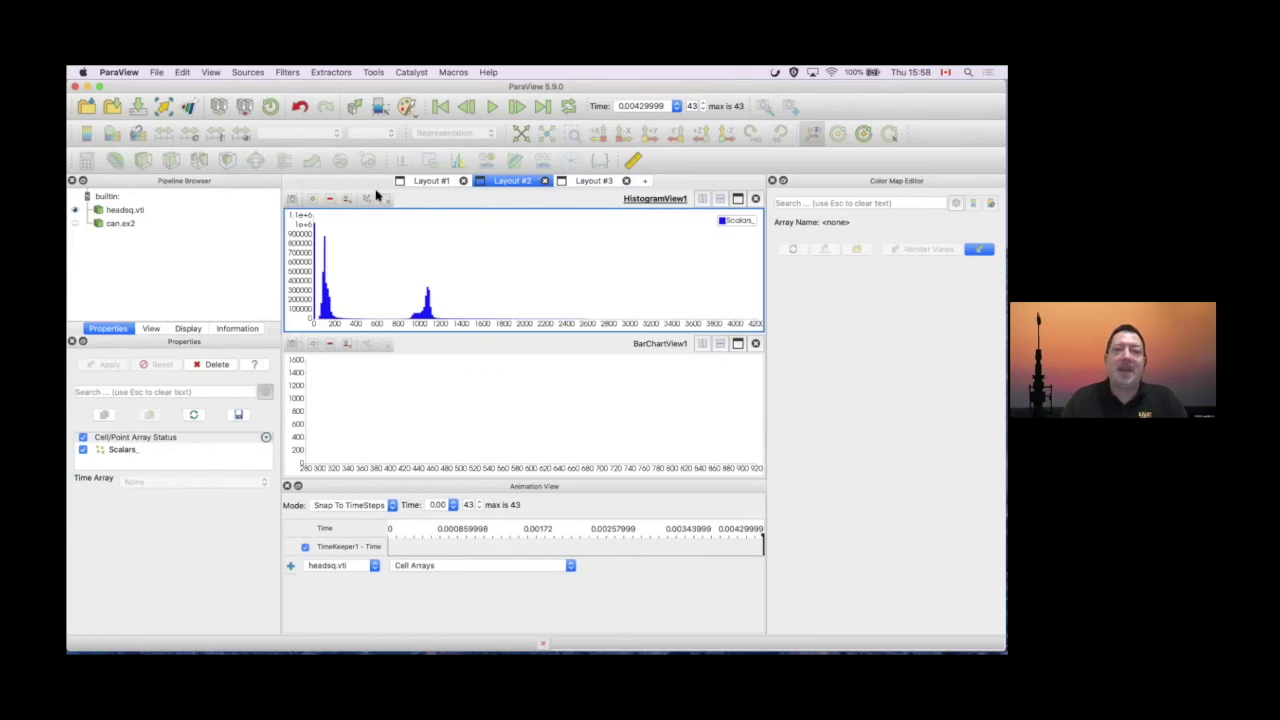
click(431, 180)
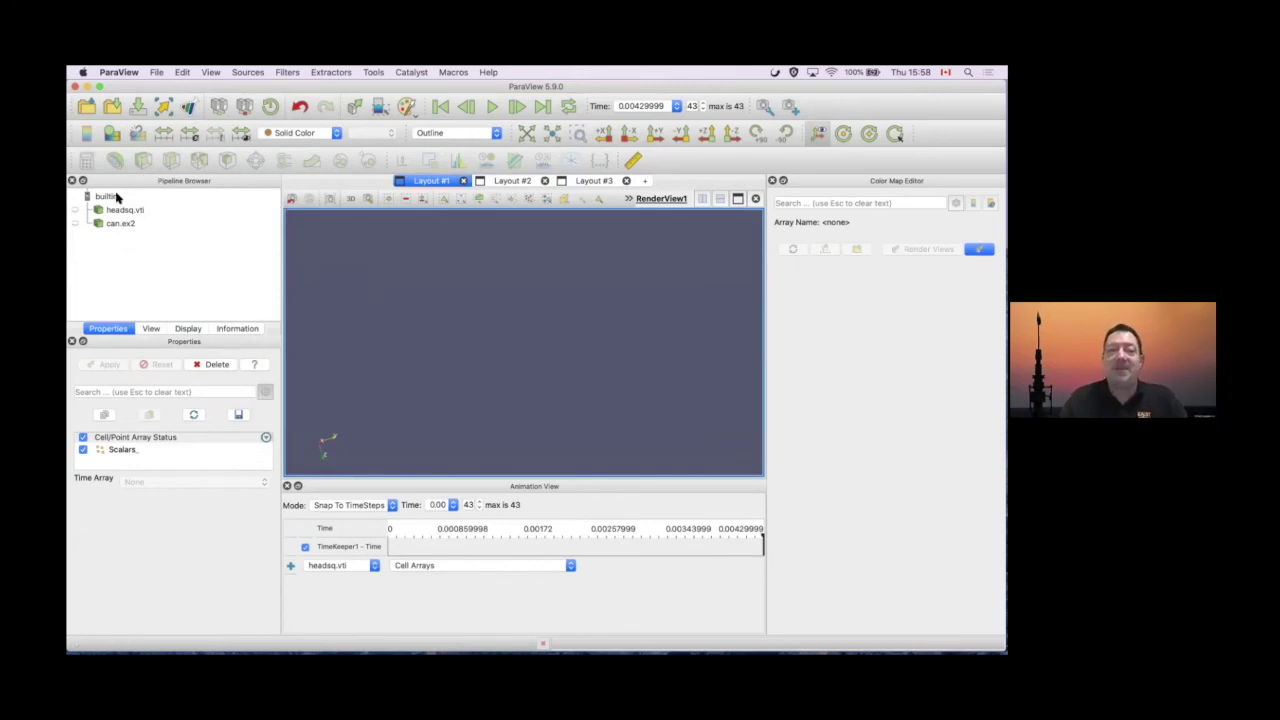
click(74, 210)
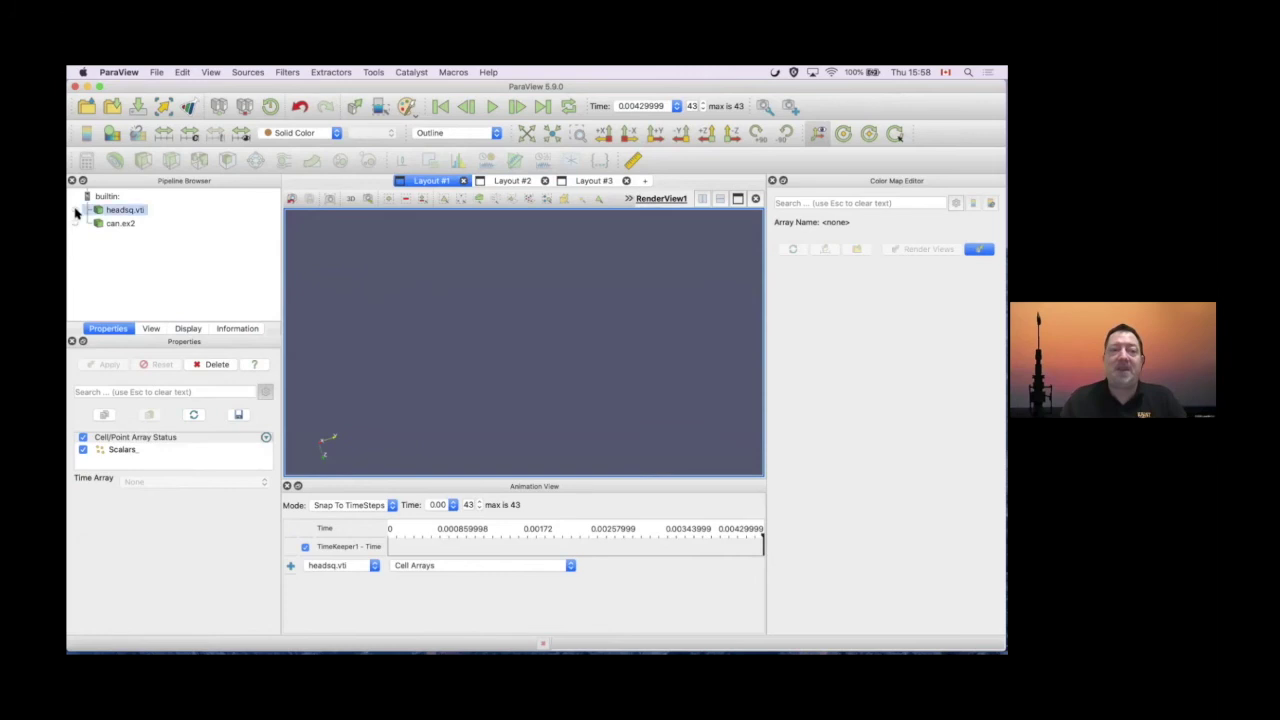
click(488, 134)
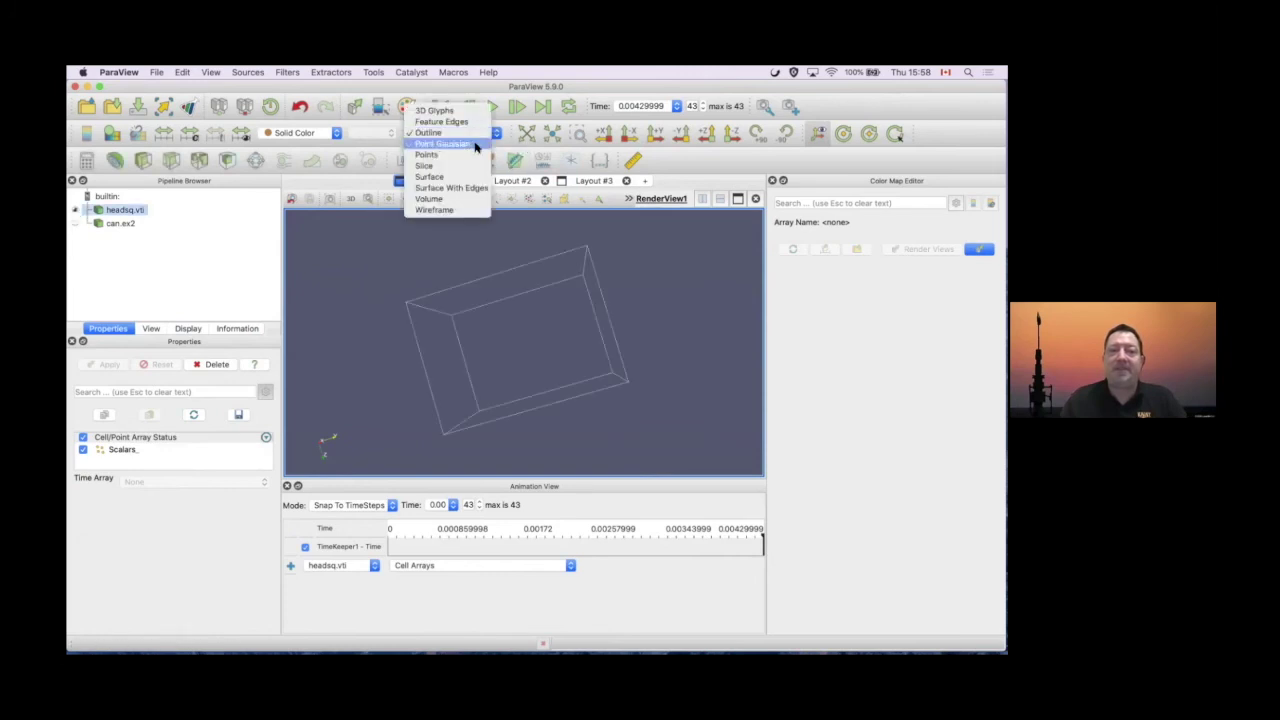
click(450, 198)
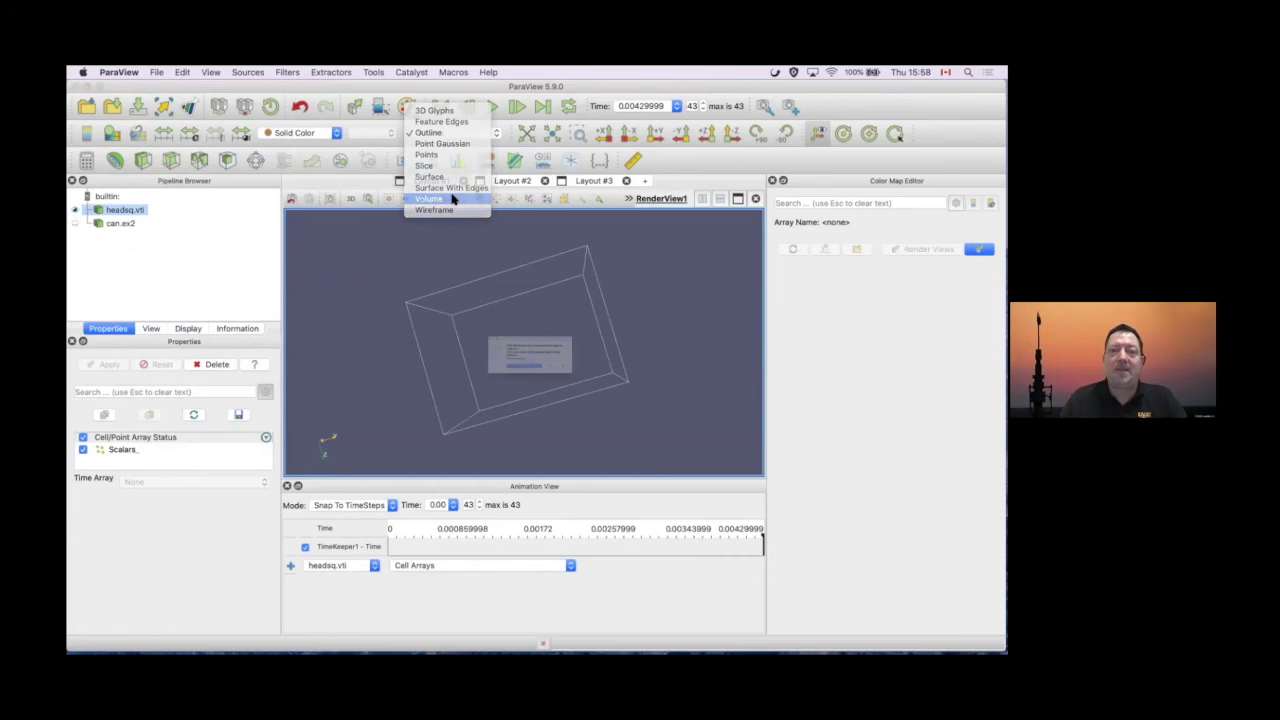
click(628, 387)
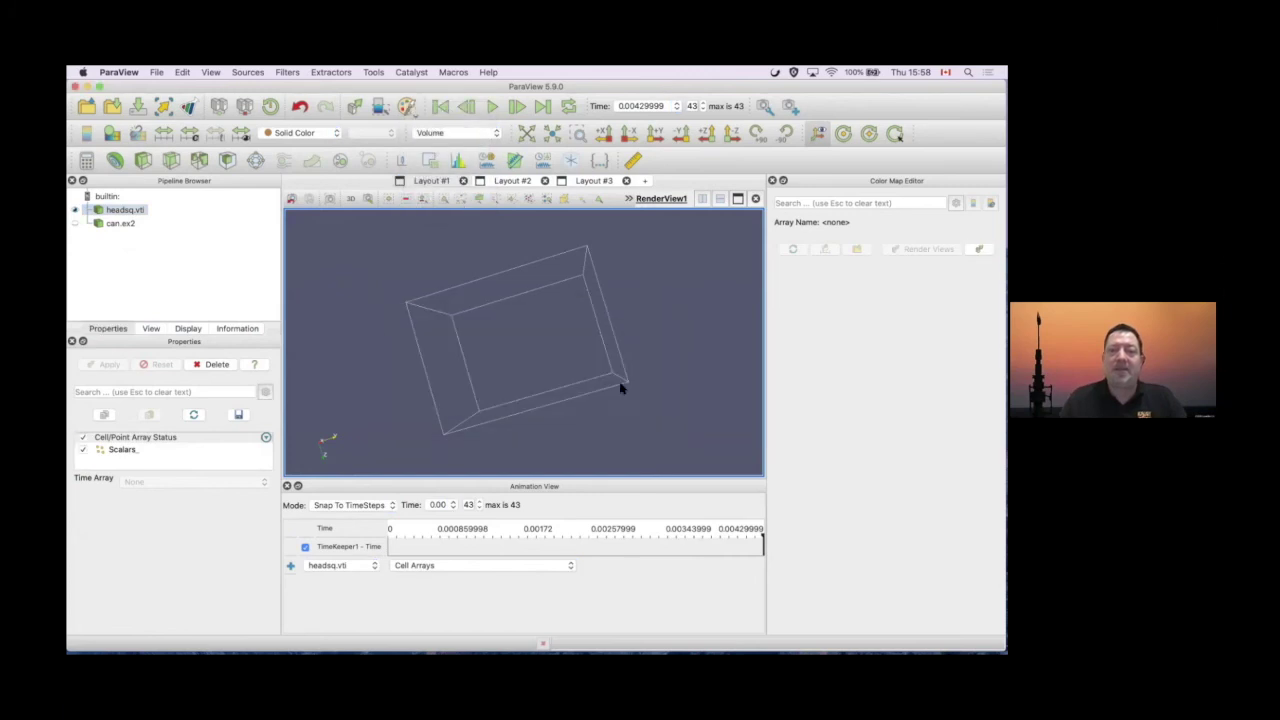
key(super+Tab)
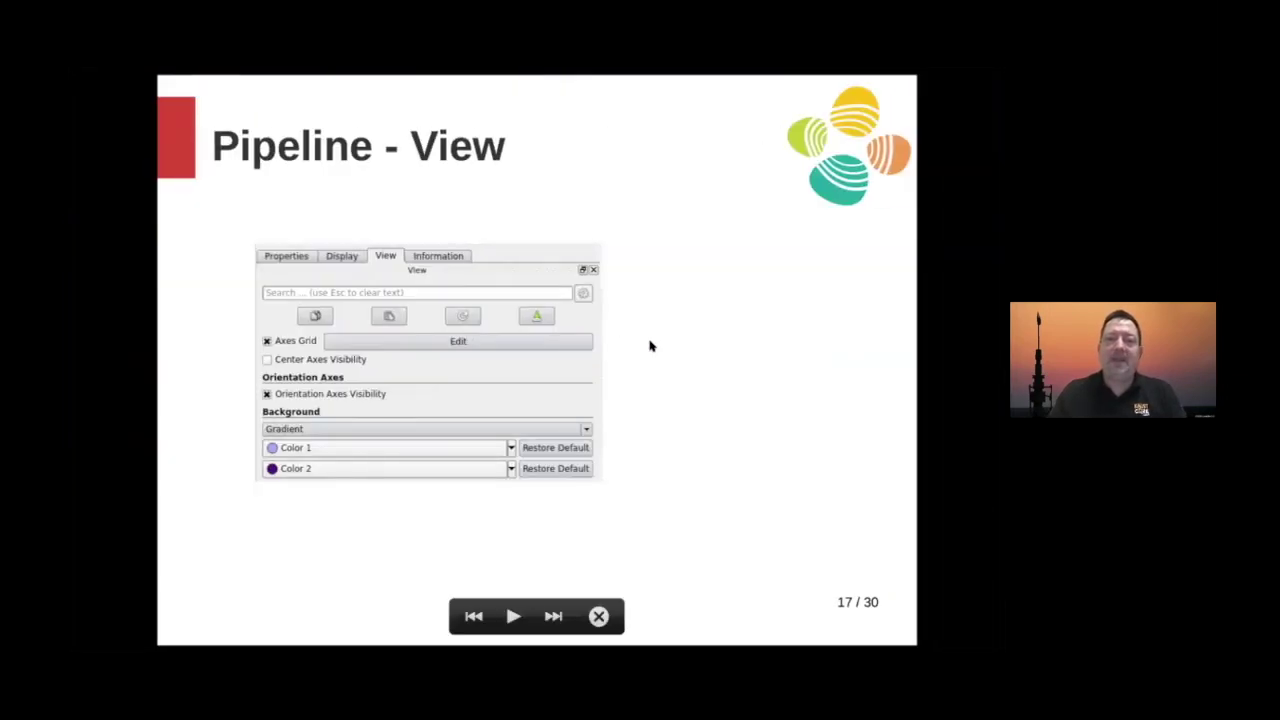
key(Right)
key(Right)
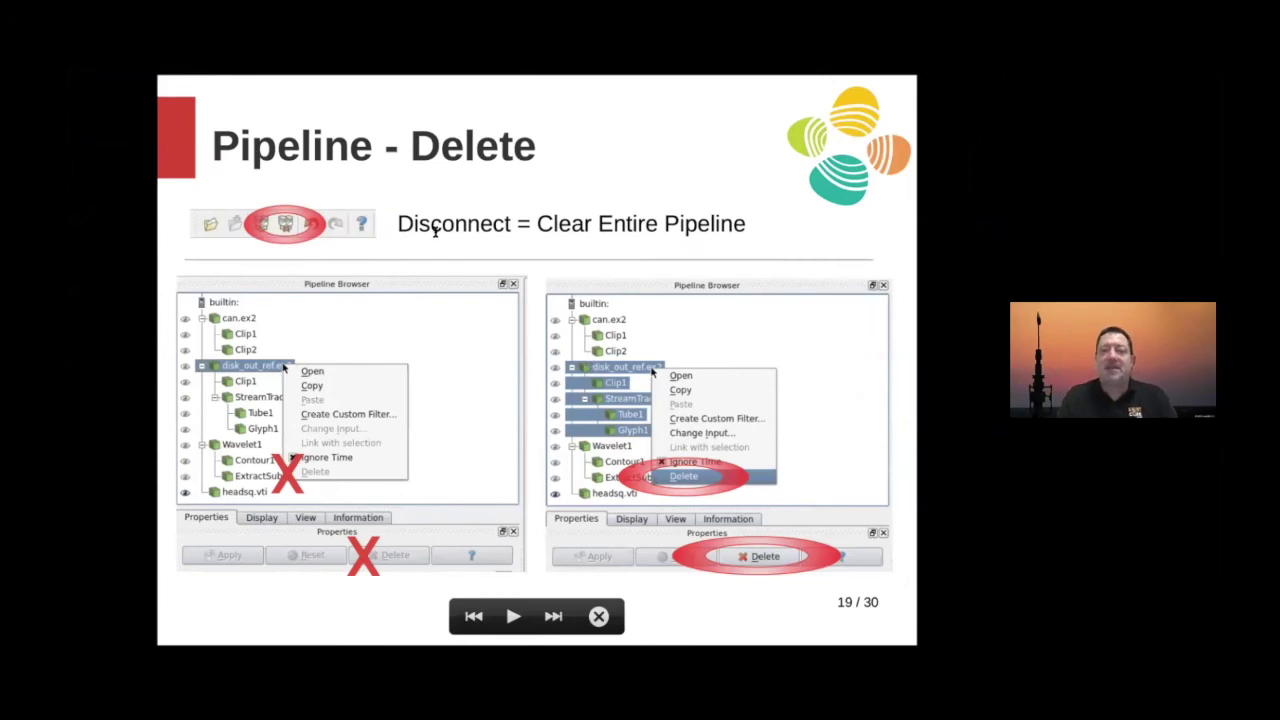
key(Right)
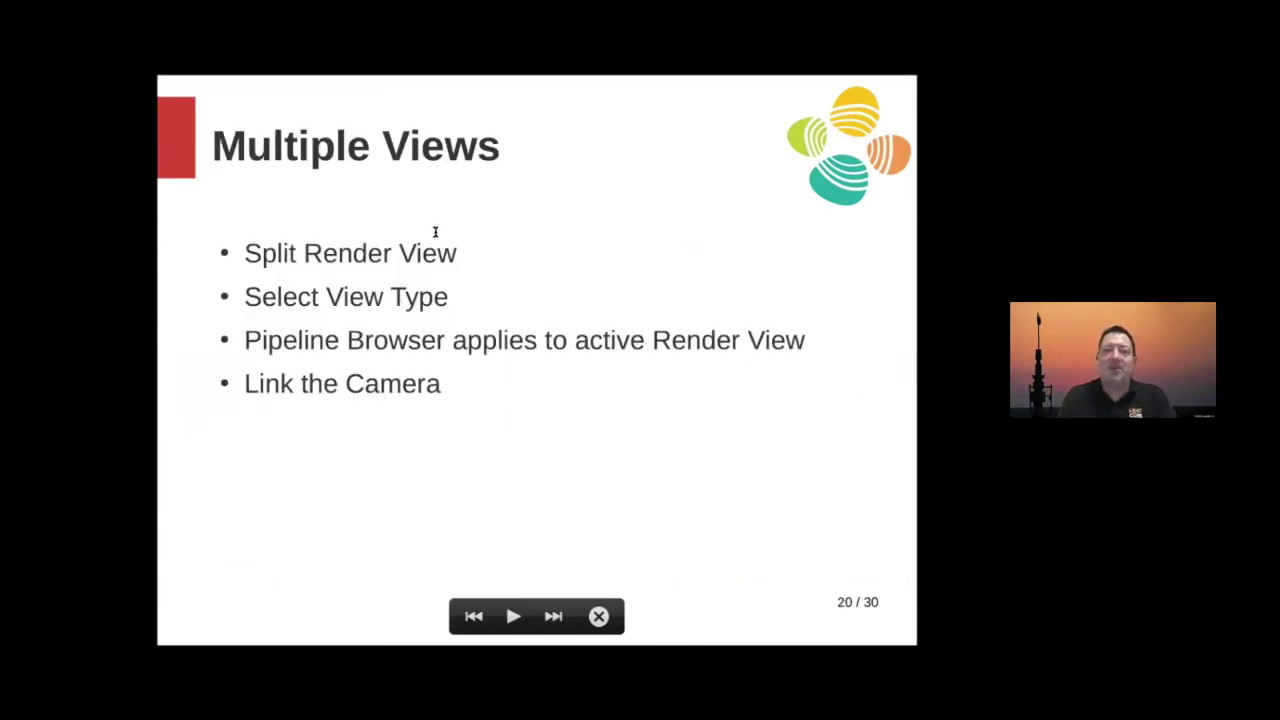
key(super+Tab)
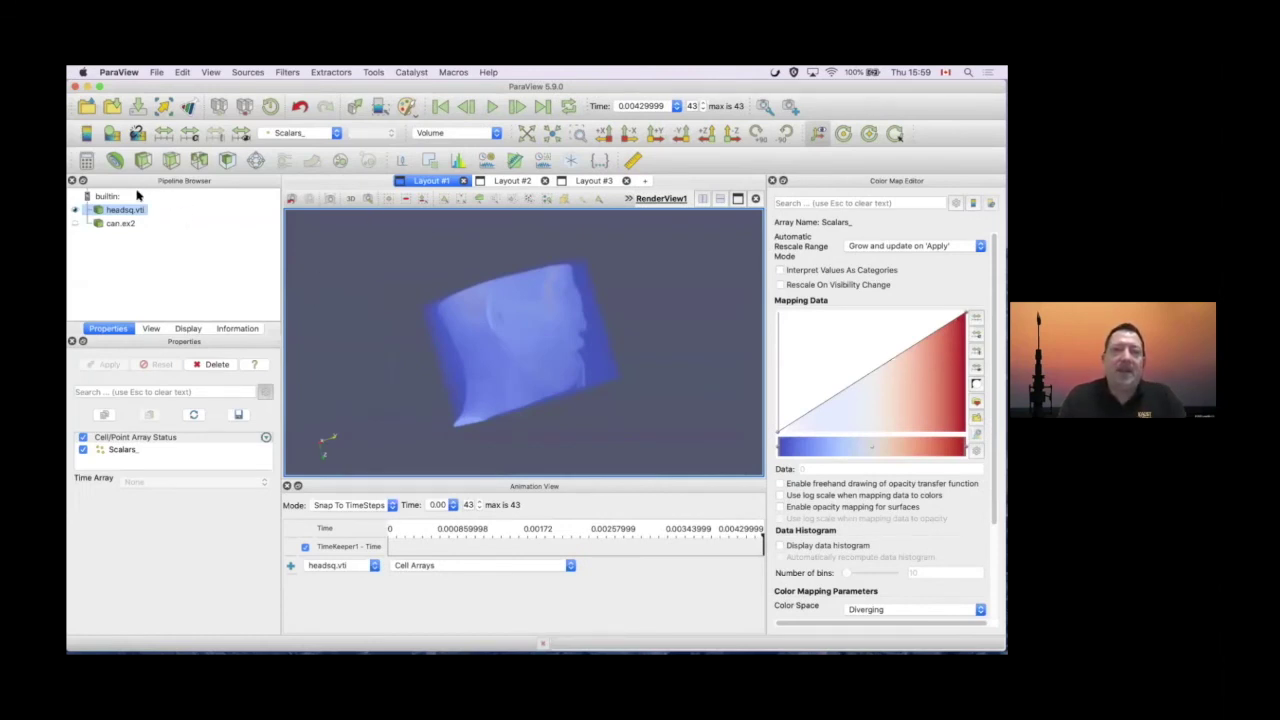
Disconnect to discard the whole pipeline, and load the Exodus II example visualization with Clip, Stream Tracer, Tube and Glyph filters
click(242, 106)
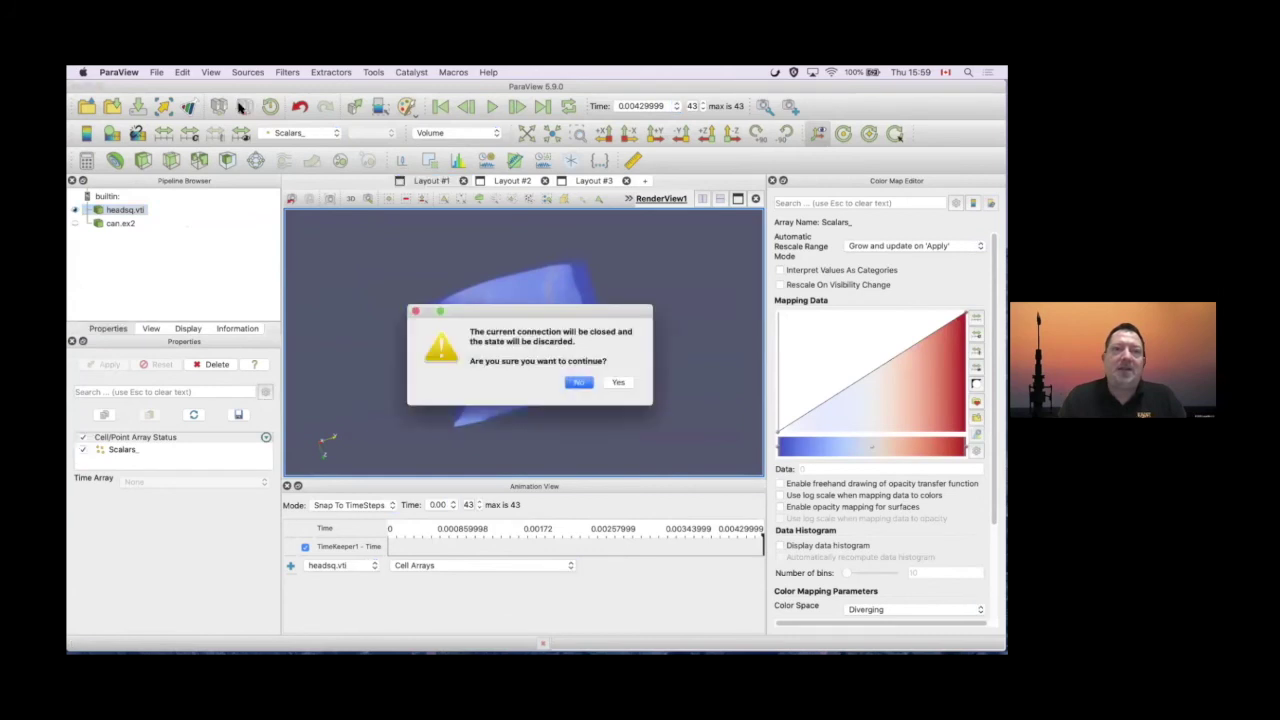
click(619, 383)
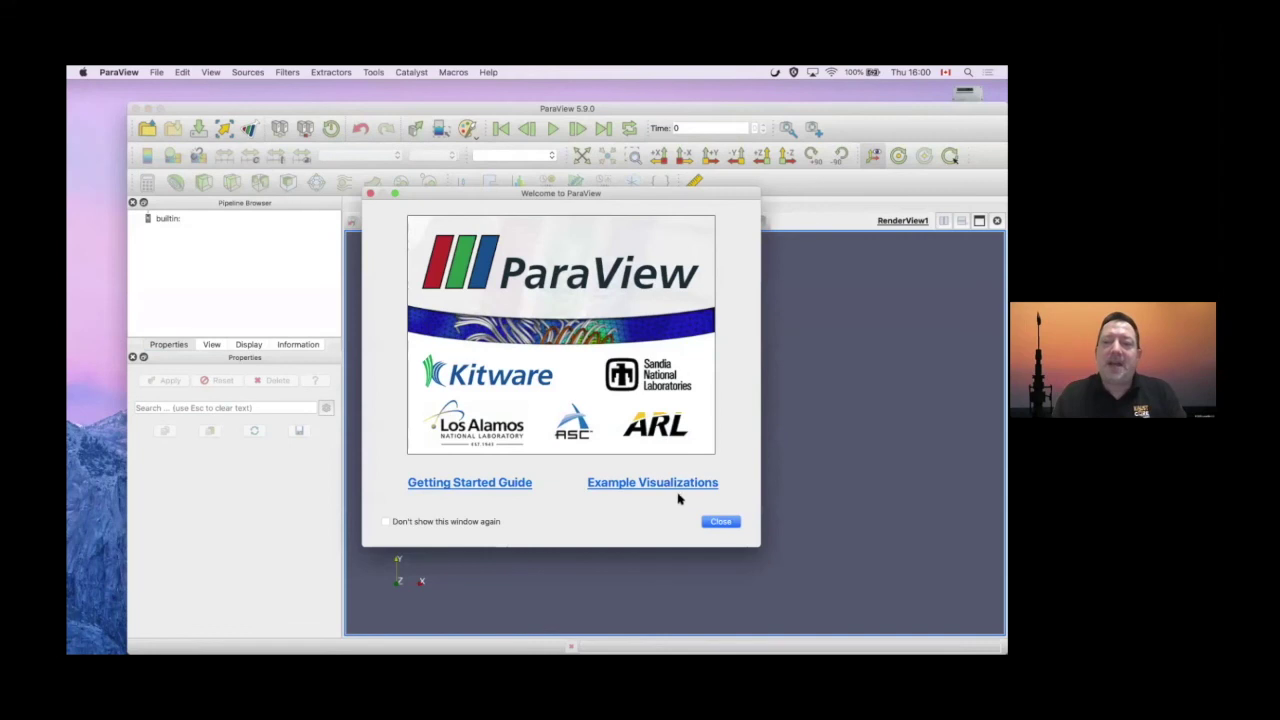
click(675, 483)
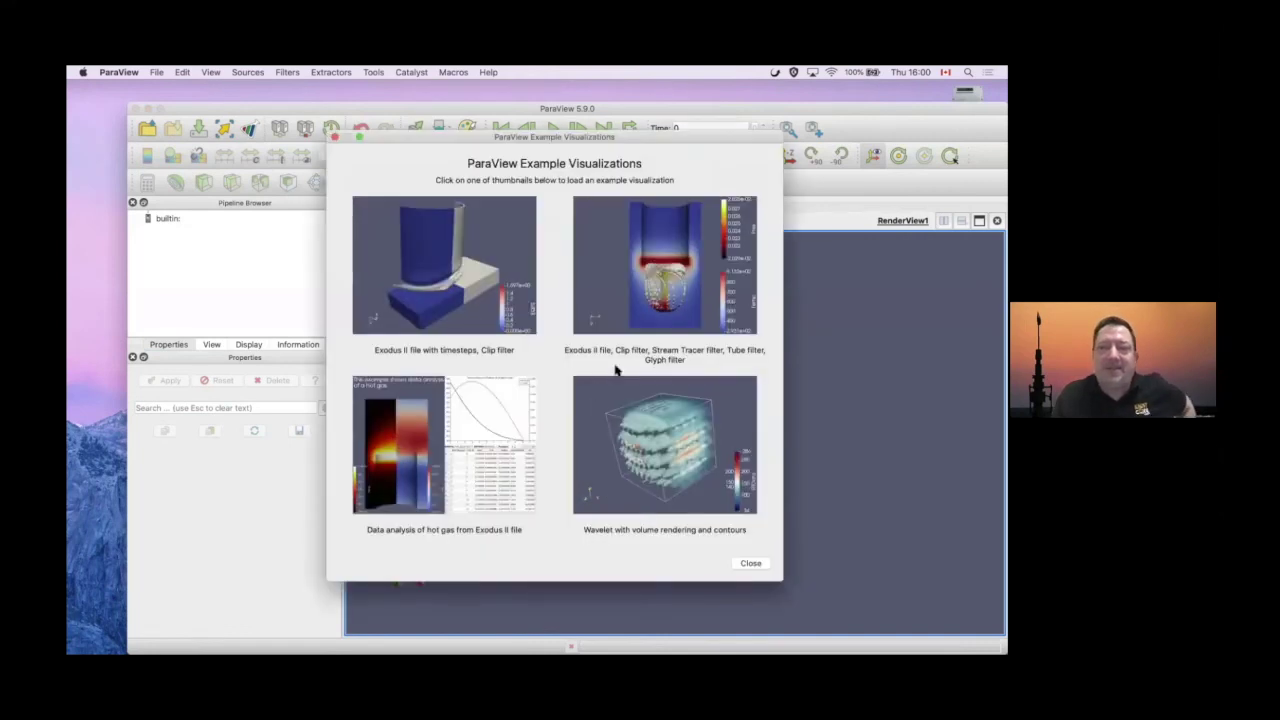
click(663, 300)
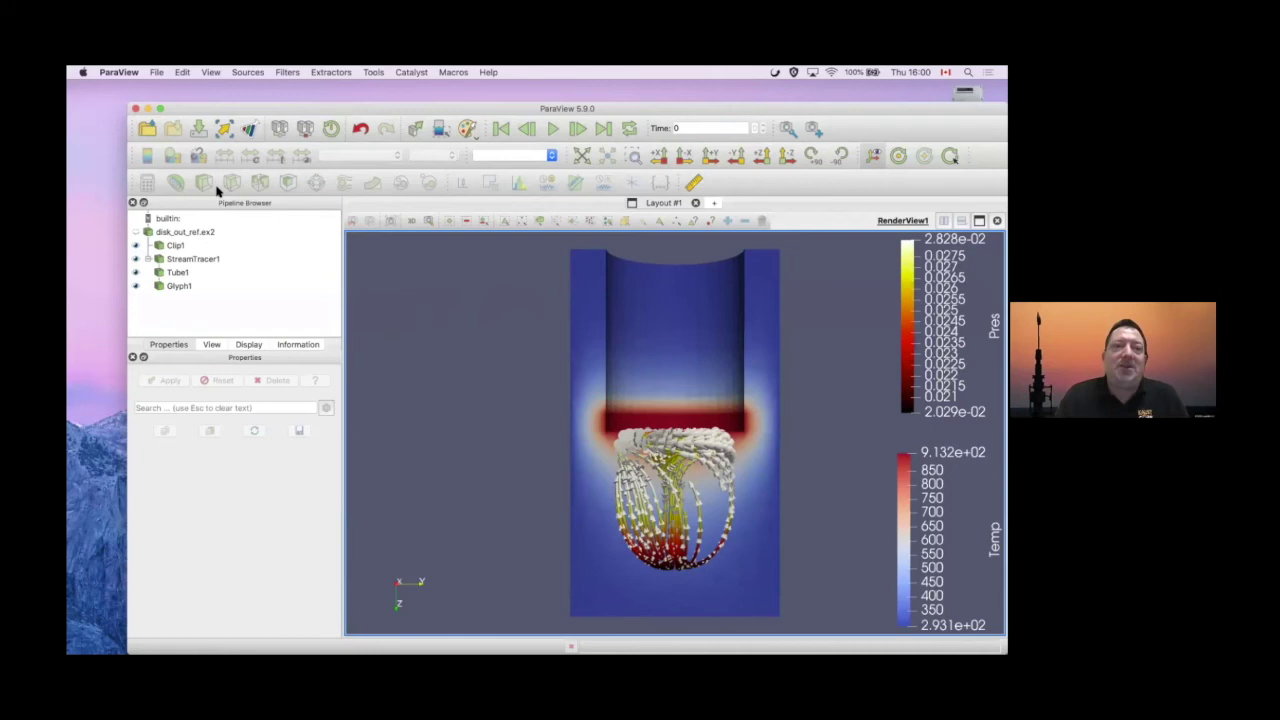
Save the current session as the state file diskexample1 in the ParaView-Training folder
click(158, 72)
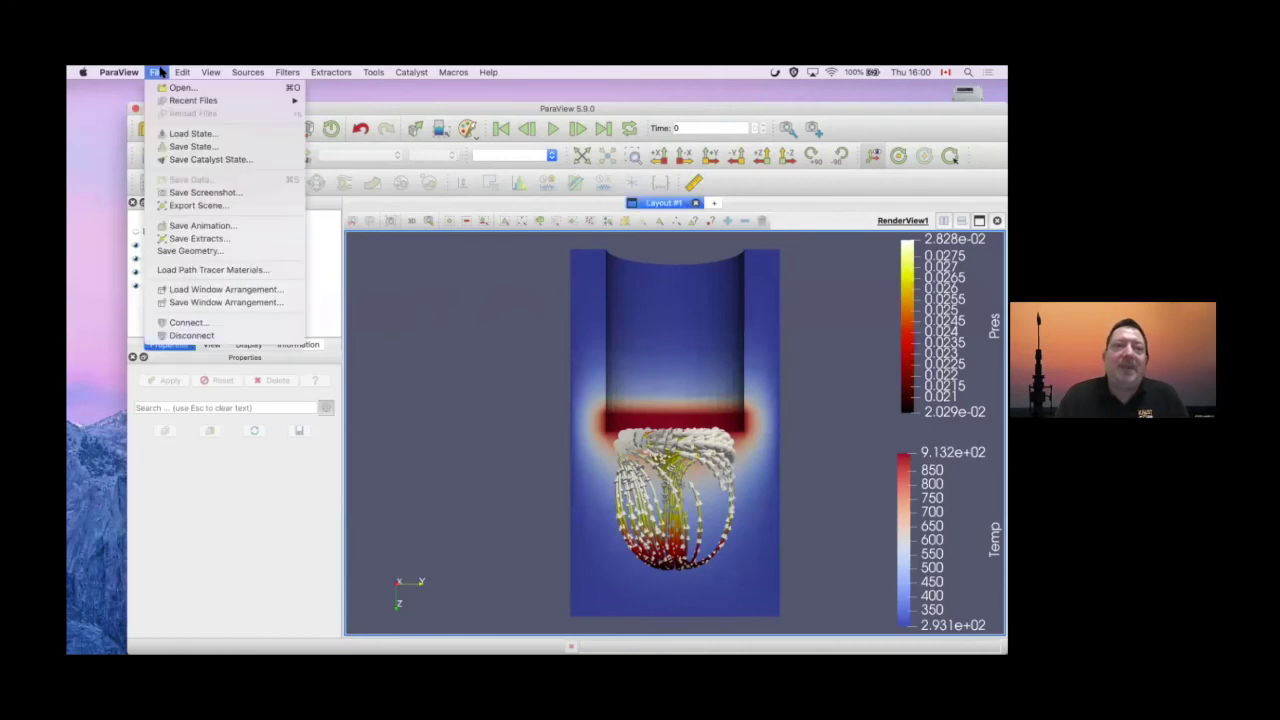
click(184, 148)
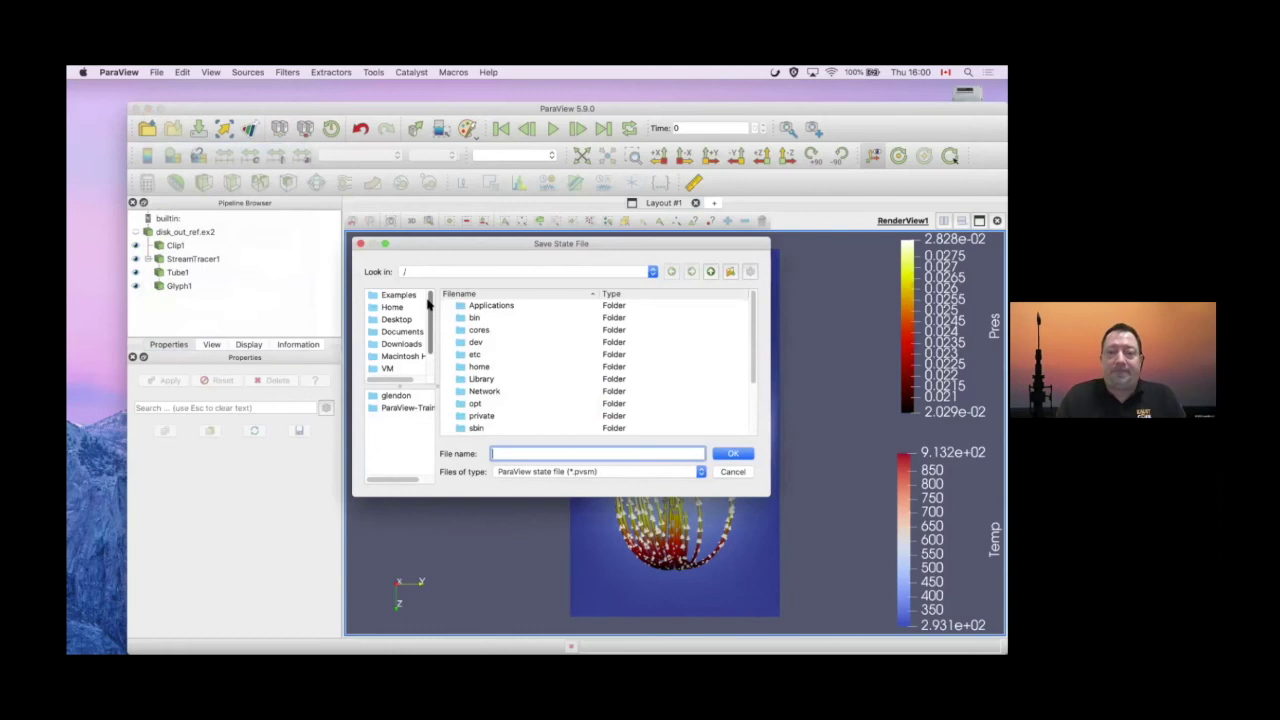
click(400, 407)
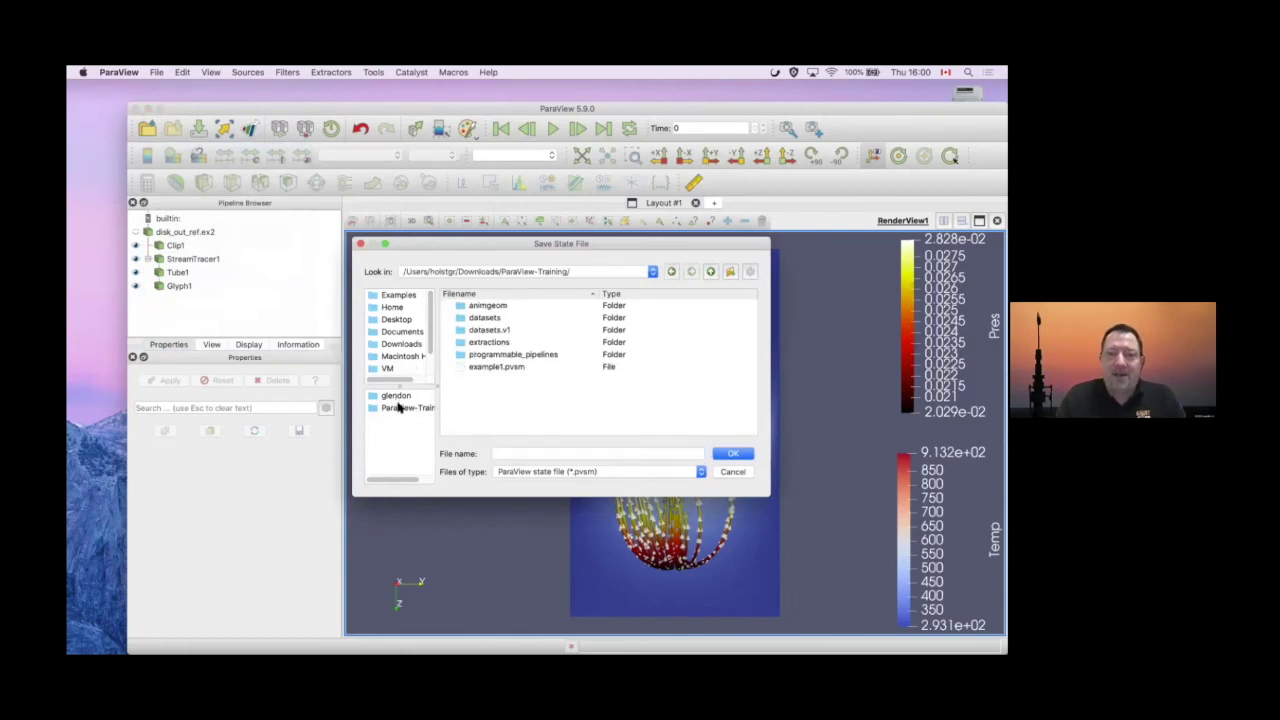
click(523, 452)
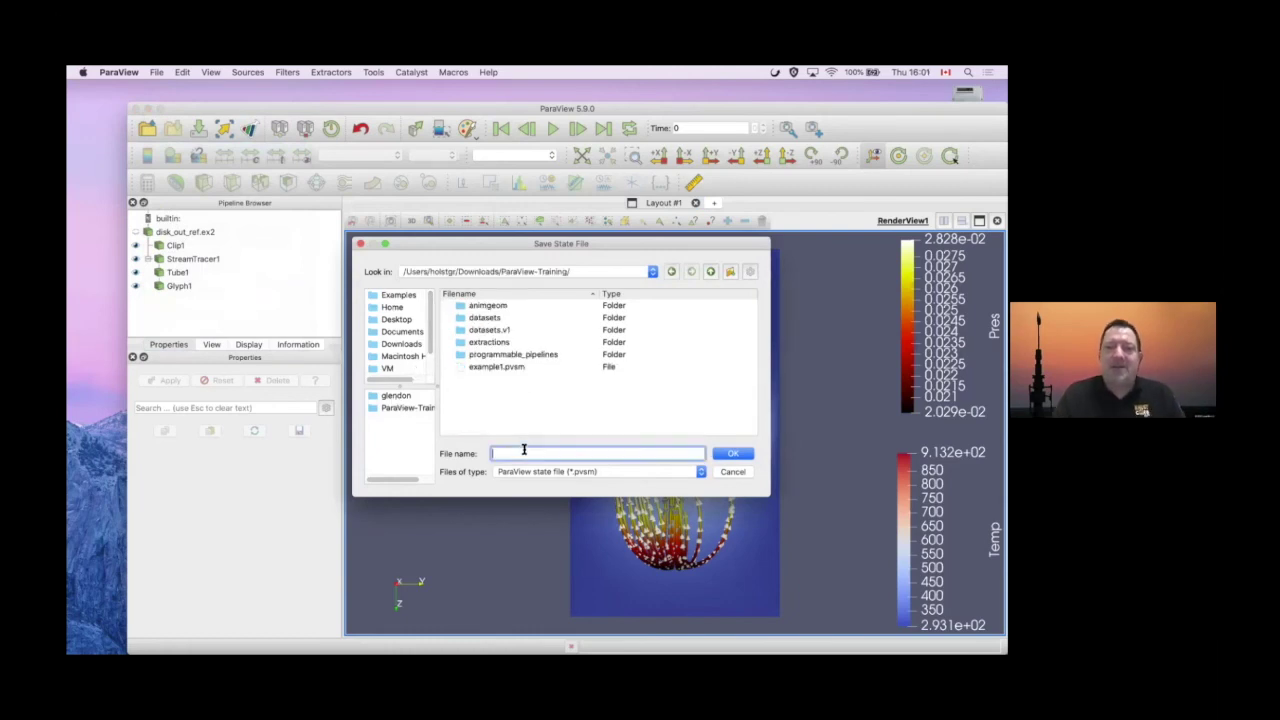
text(dis)
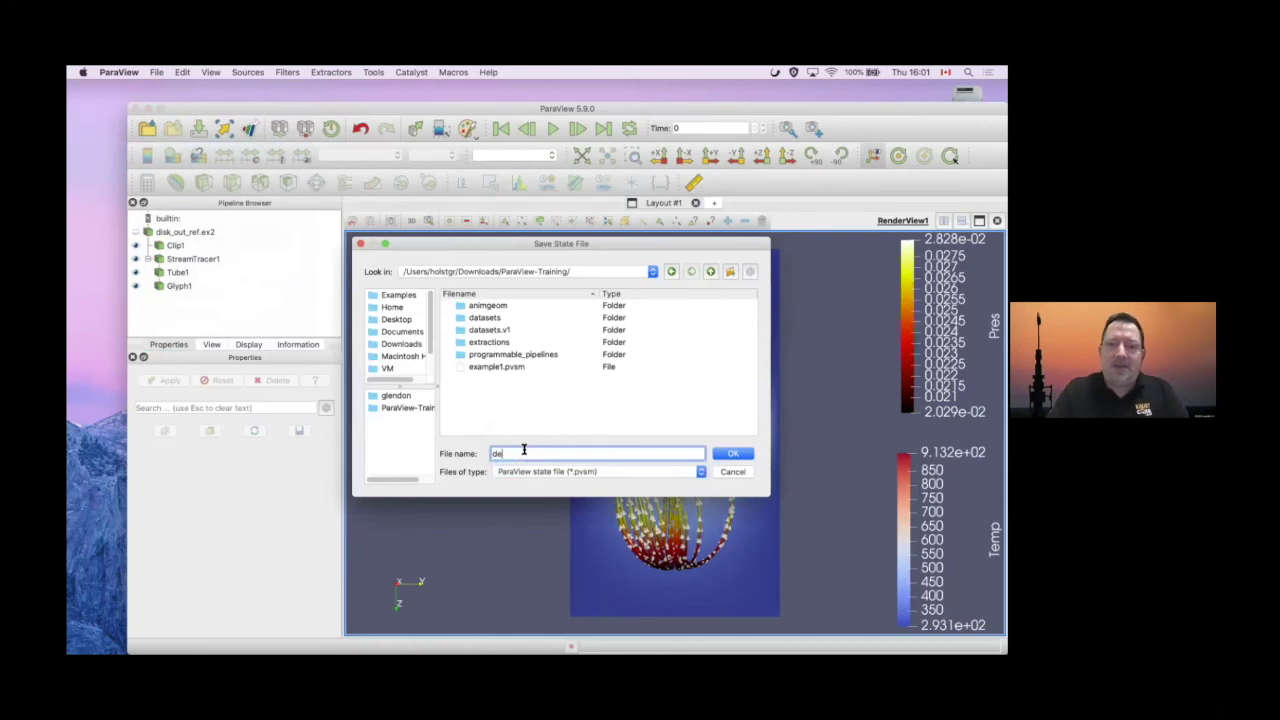
text(kexample1)
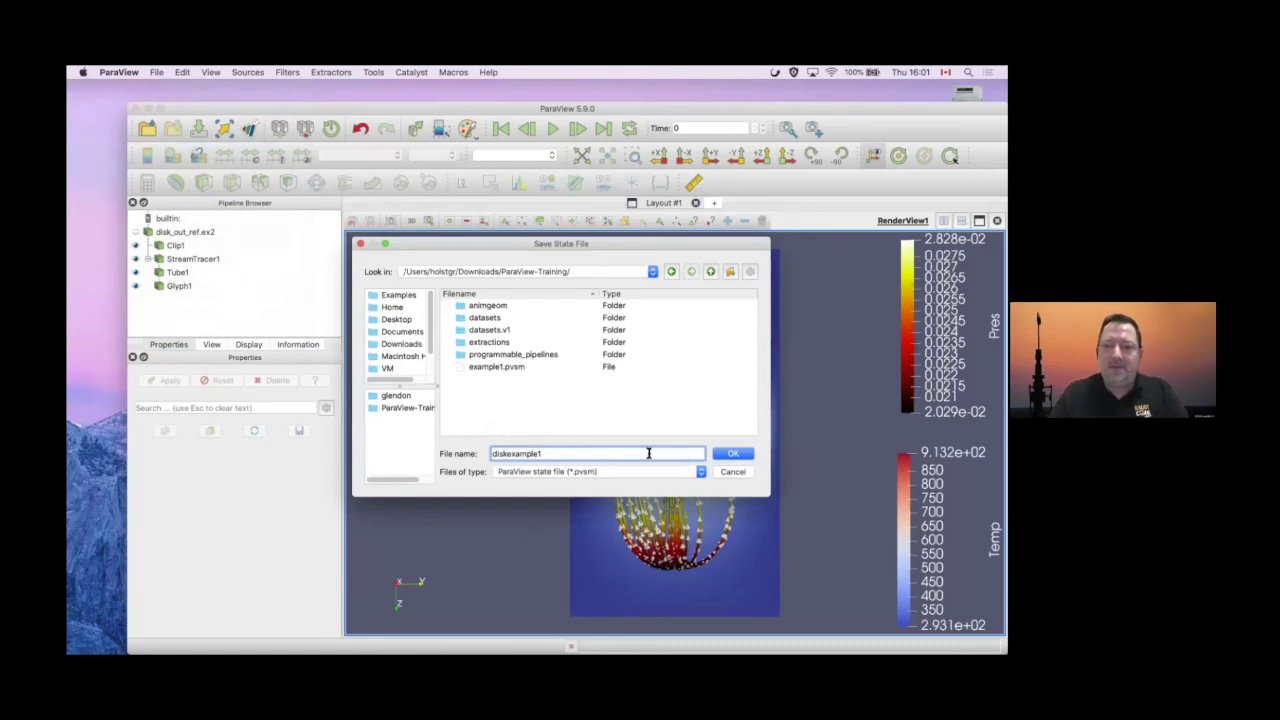
click(733, 455)
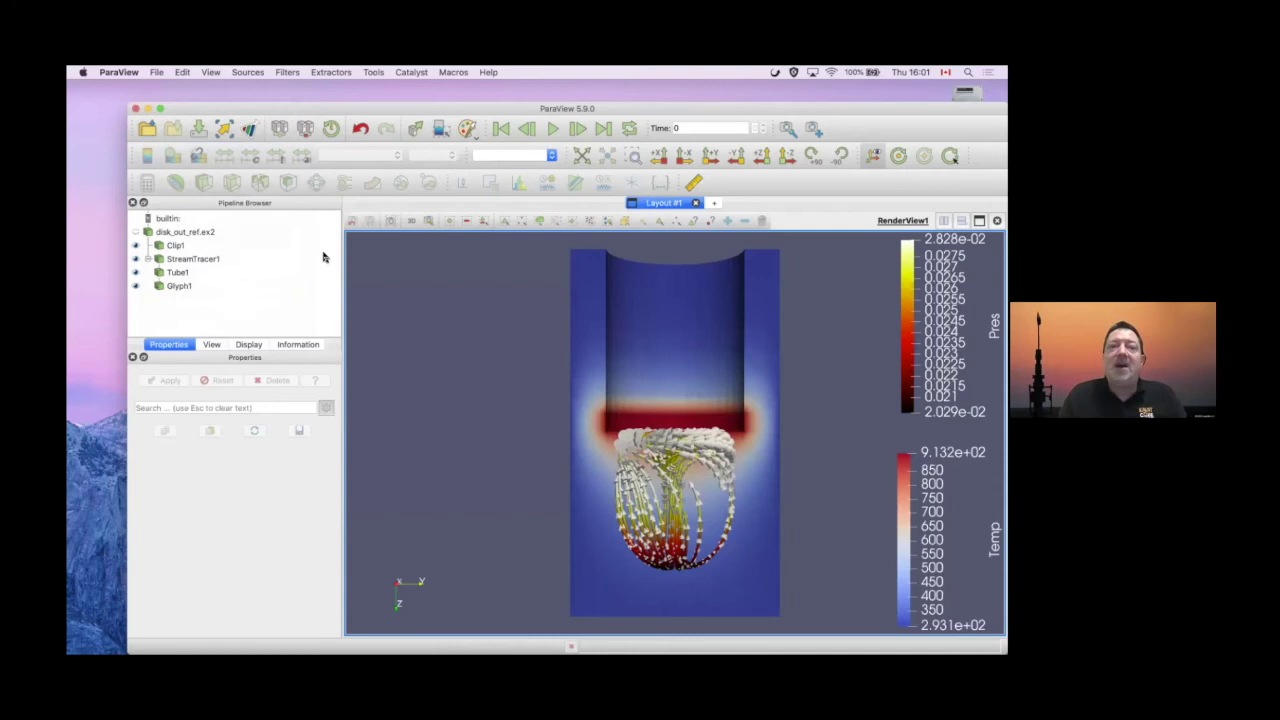
Disconnect to discard the current pipeline, and open the state file diskexample1.pvsm for loading
click(305, 129)
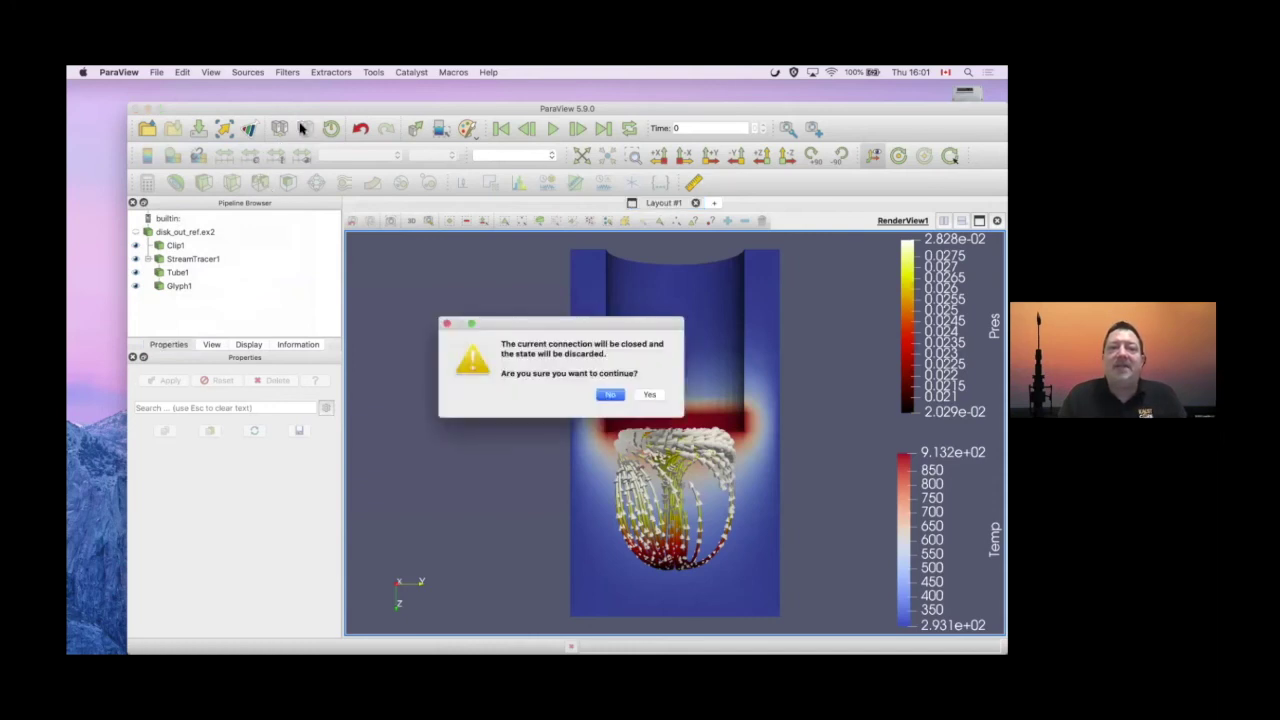
click(650, 395)
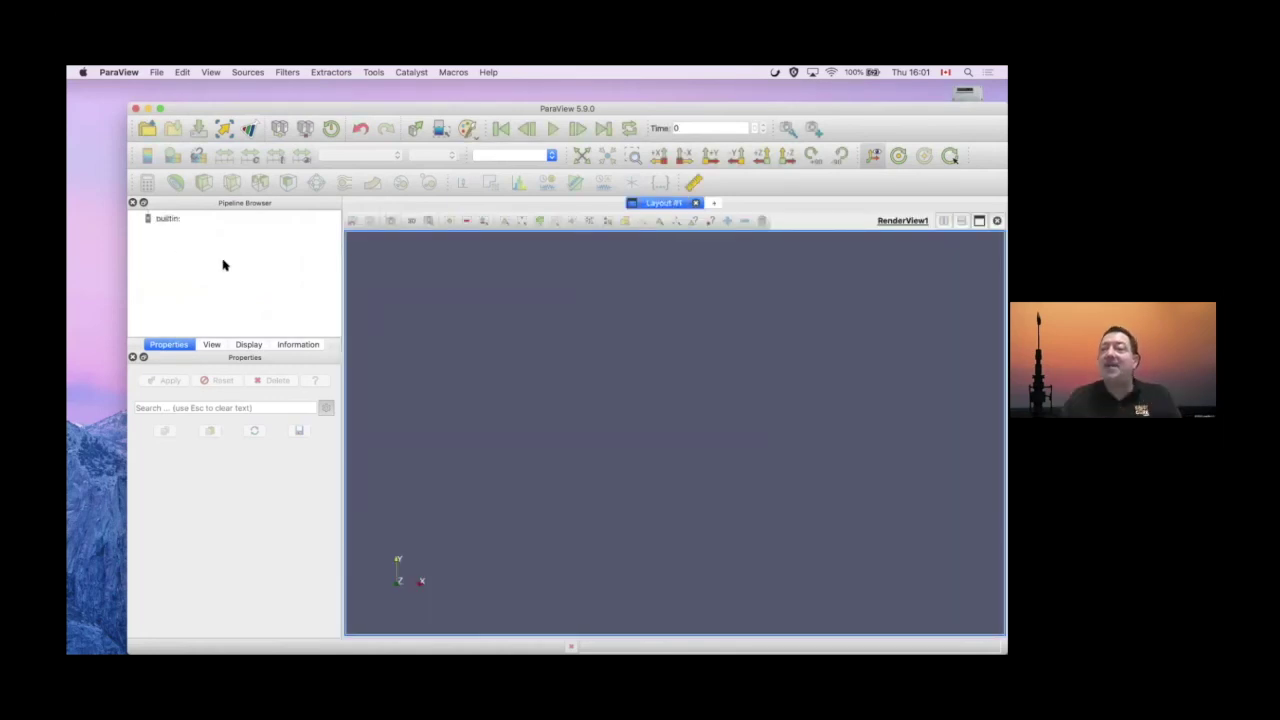
click(157, 74)
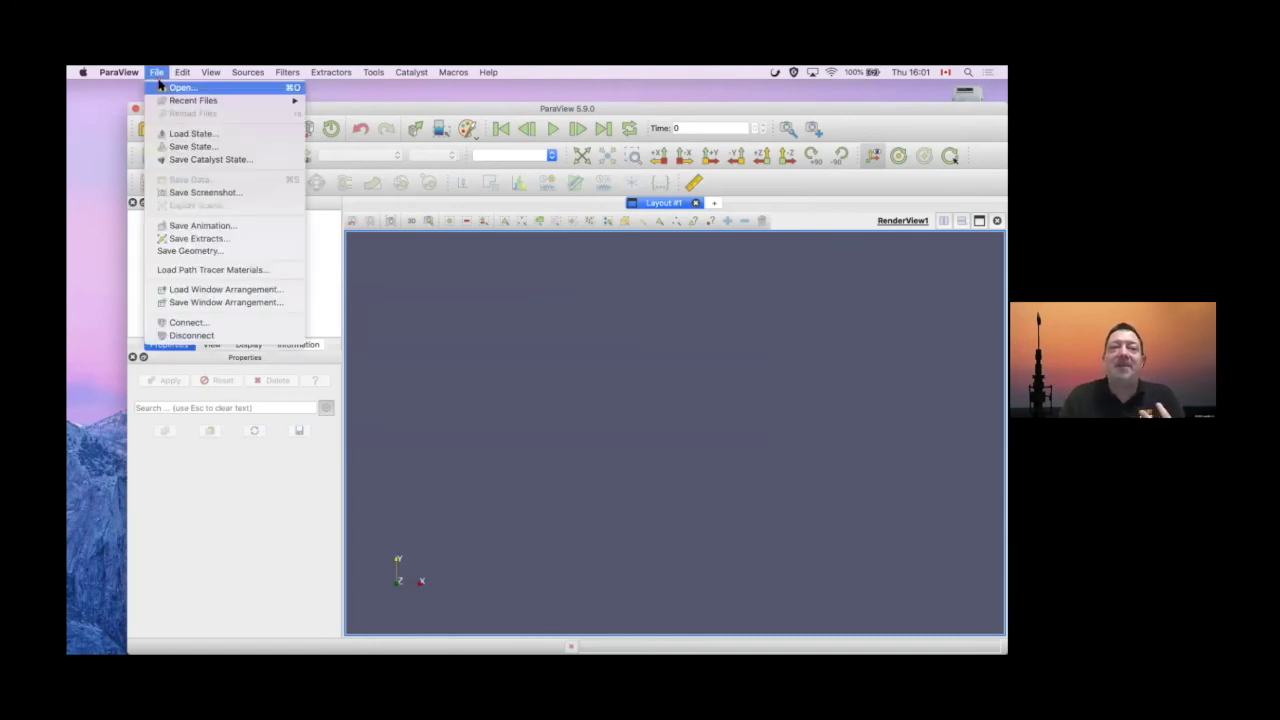
click(186, 137)
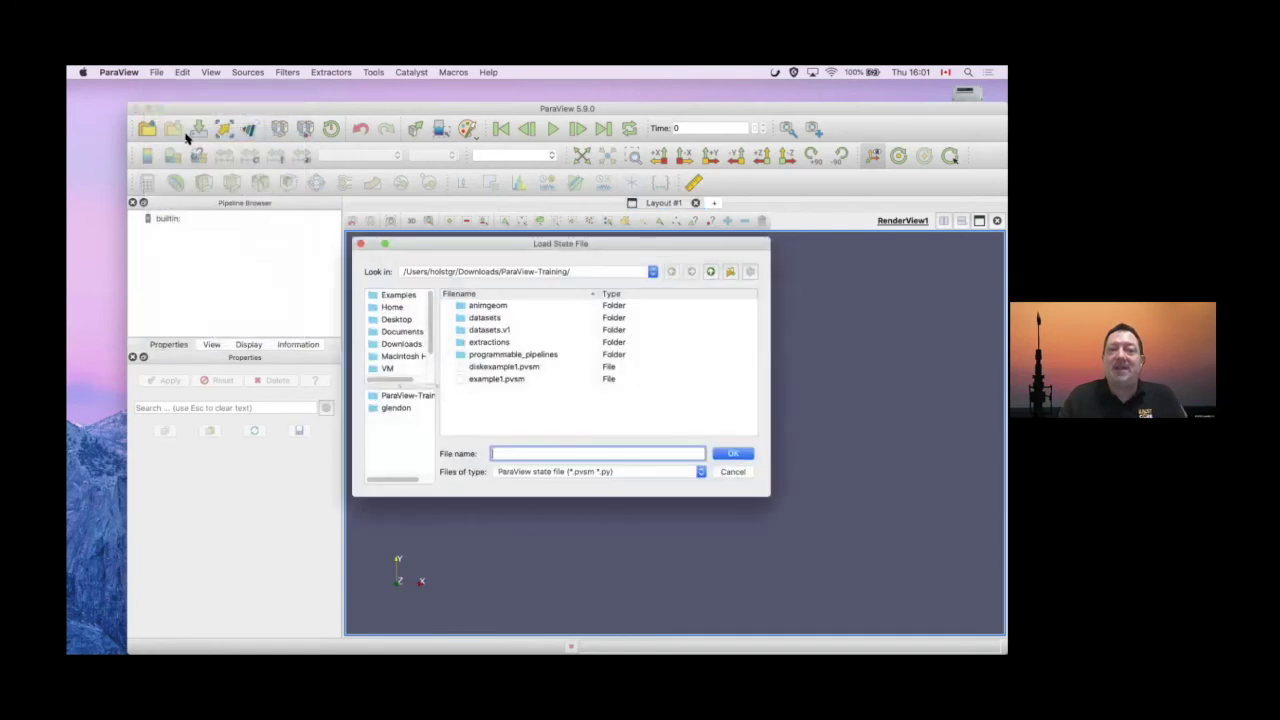
click(514, 382)
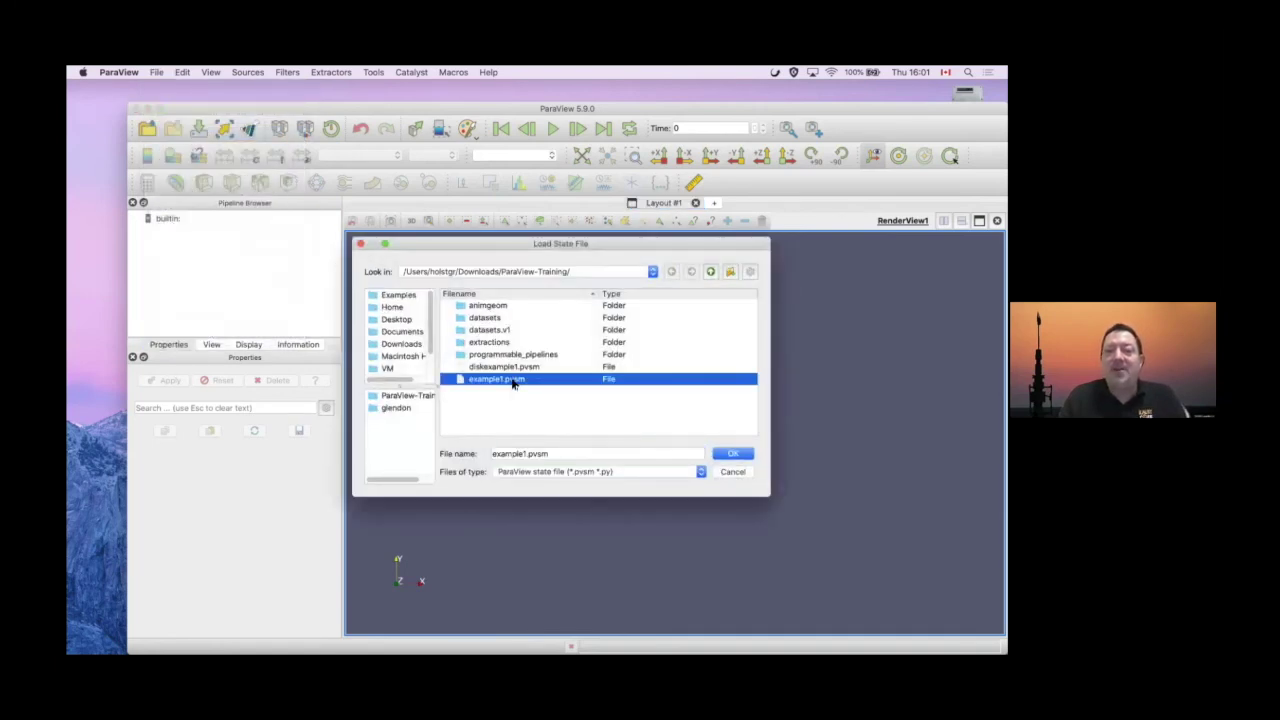
click(530, 368)
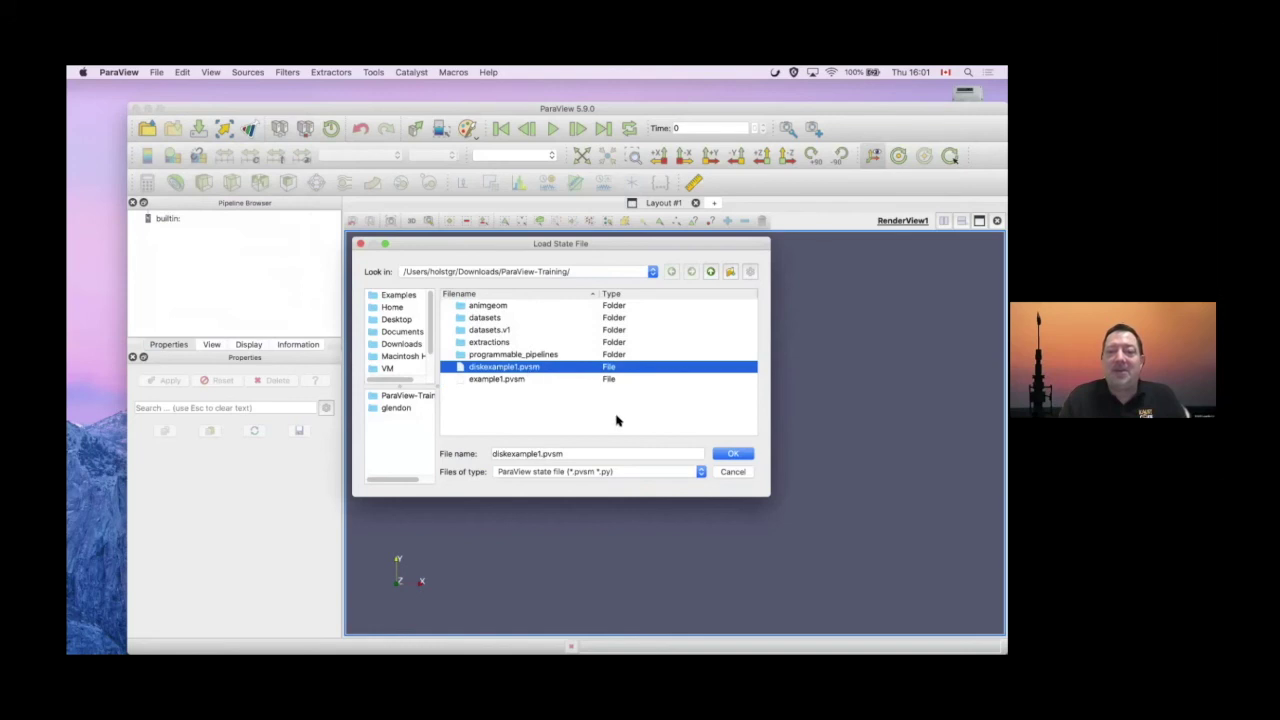
click(734, 455)
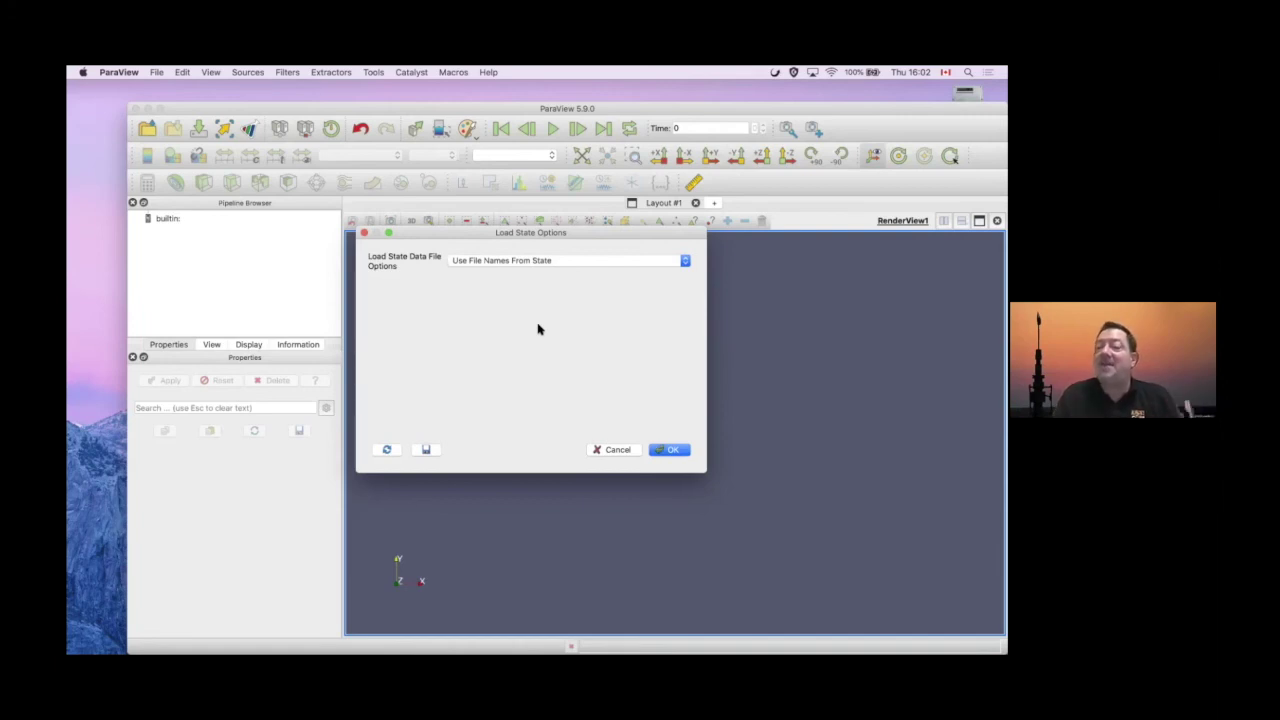
Set the state data file option to Choose File Names and point File Name to disk_out_ref.ex2 inside the ParaView-Training datasets folder
click(607, 259)
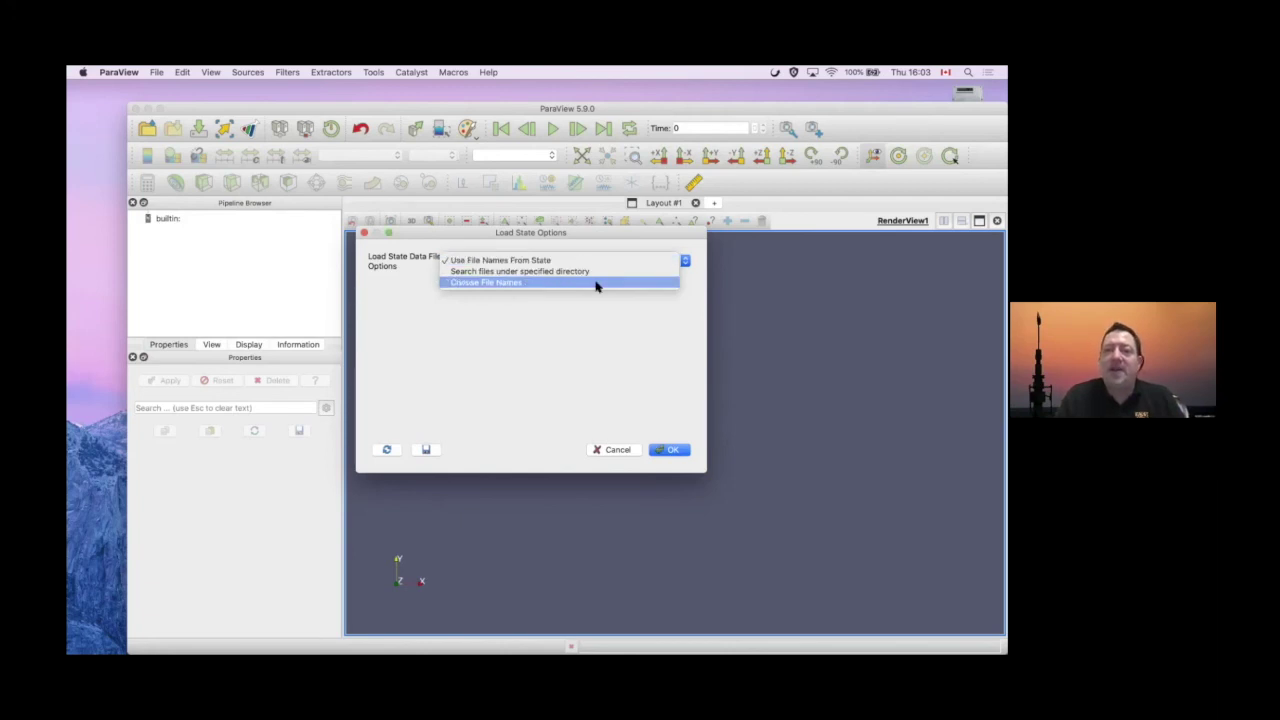
click(596, 284)
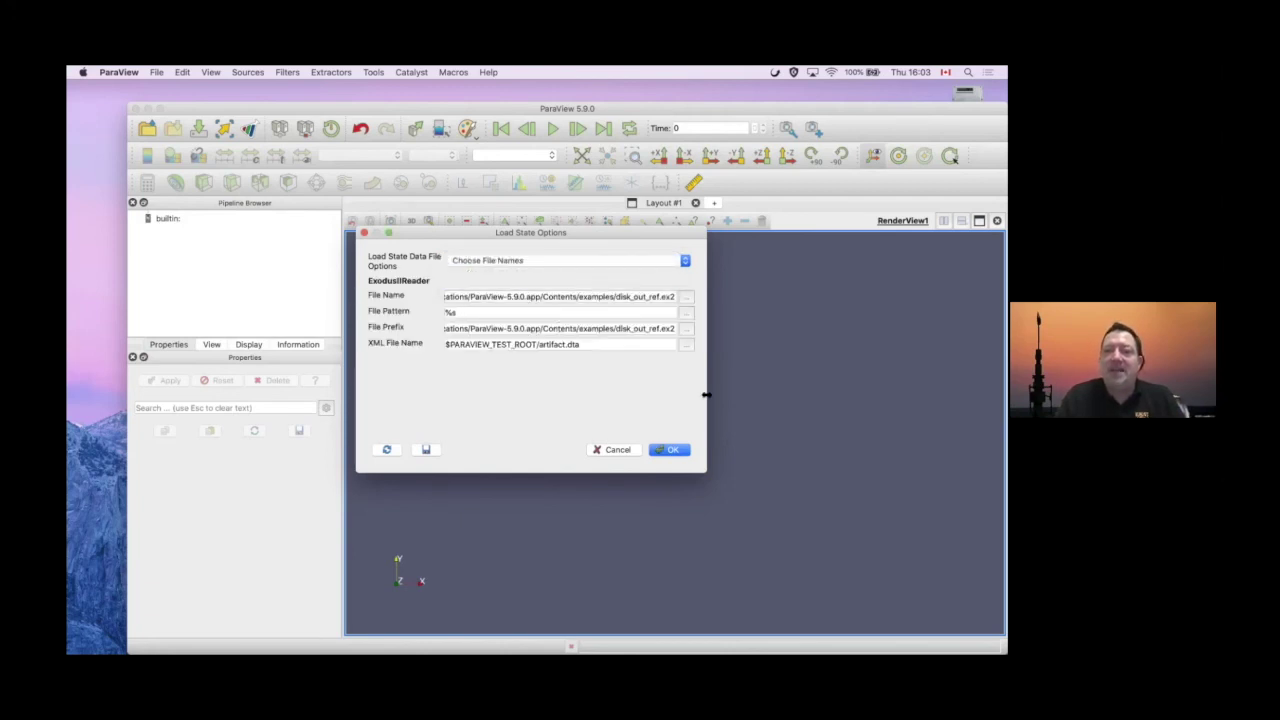
drag(706, 395, 876, 414)
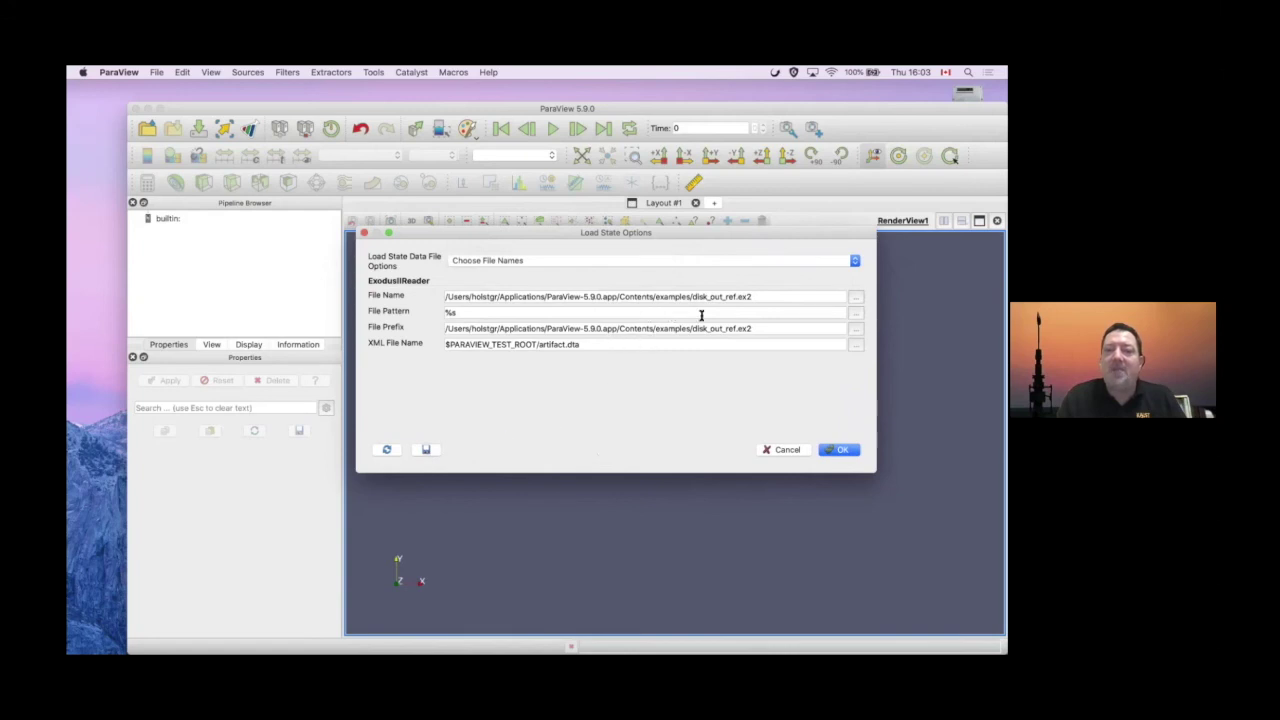
click(855, 297)
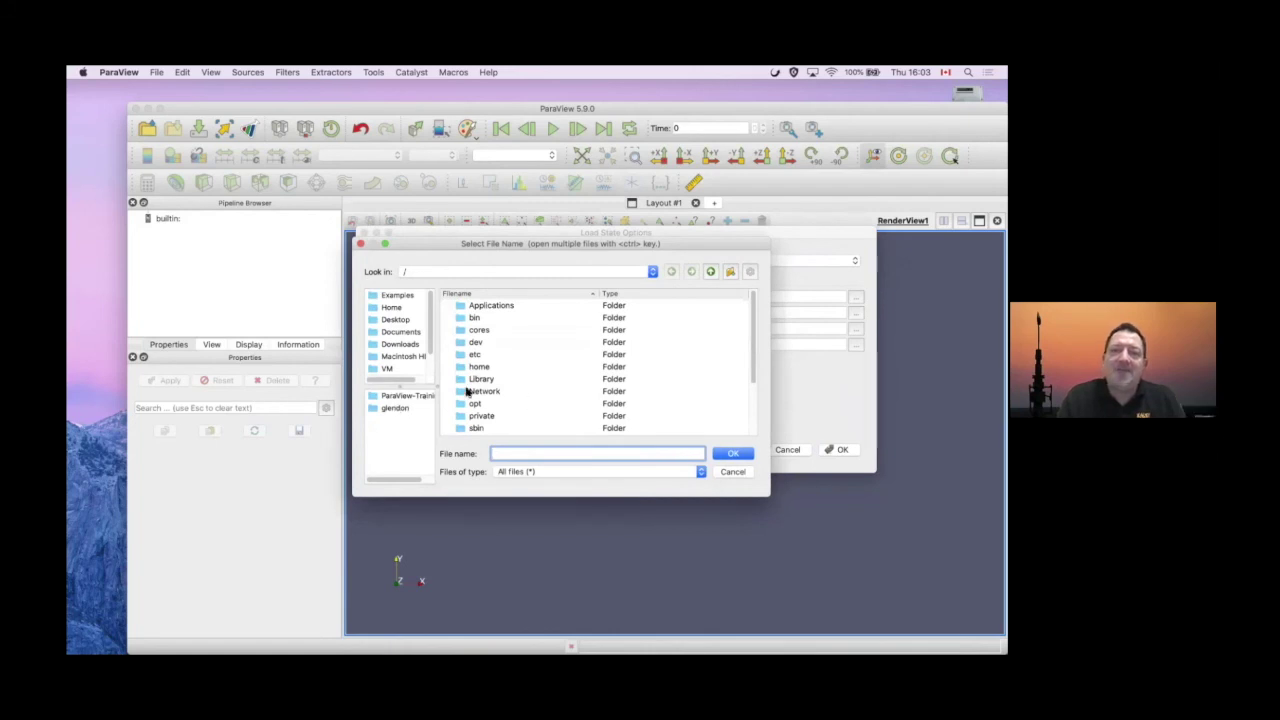
drag(494, 243, 449, 314)
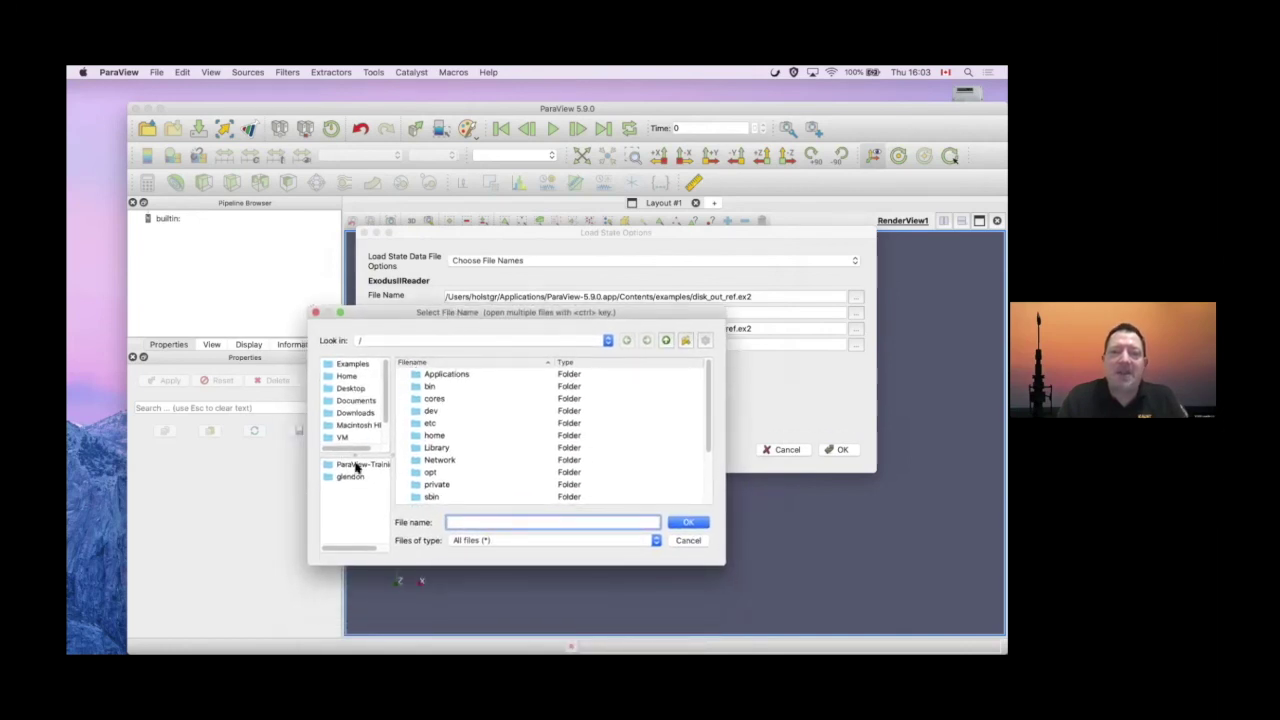
click(362, 465)
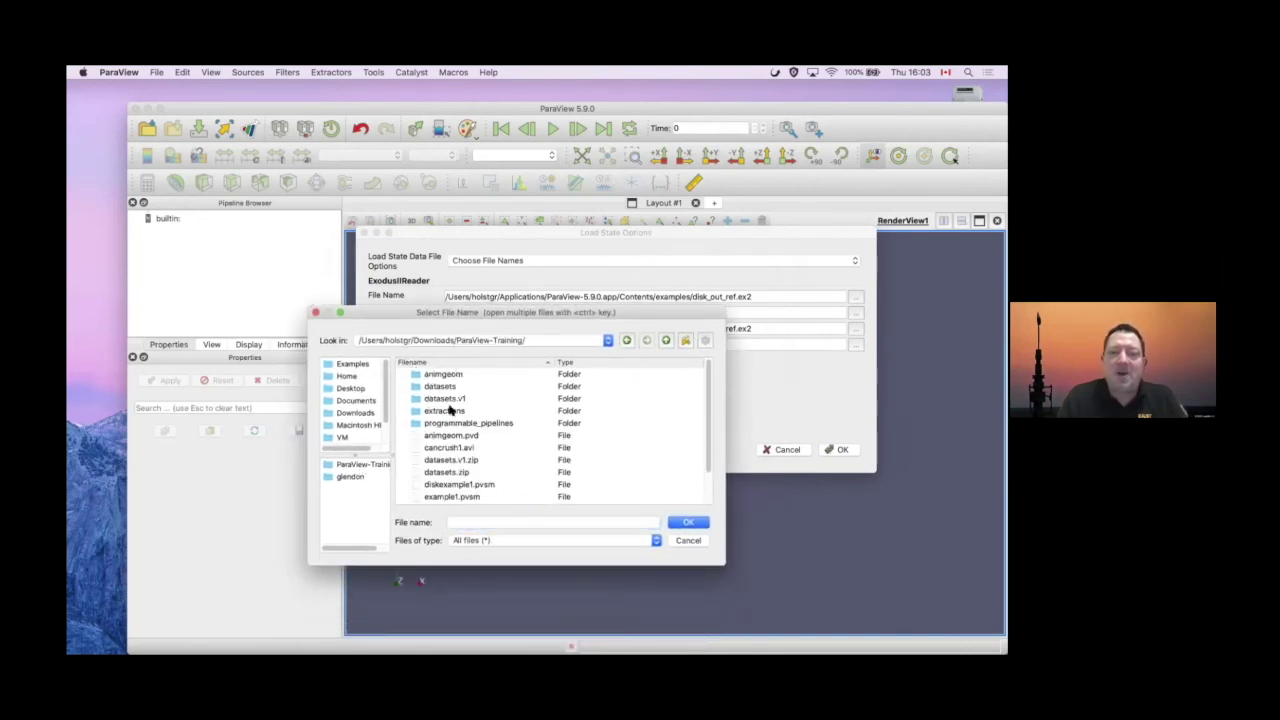
double_click(453, 387)
double_click(447, 374)
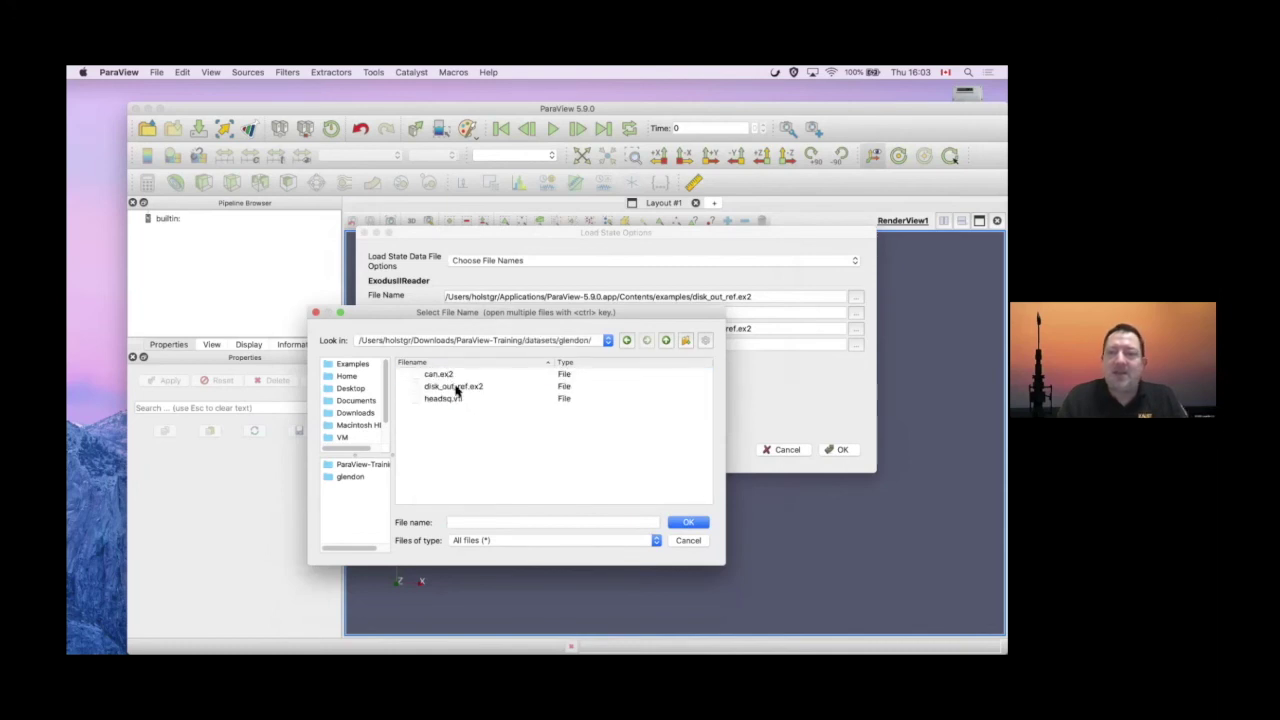
click(455, 388)
click(686, 523)
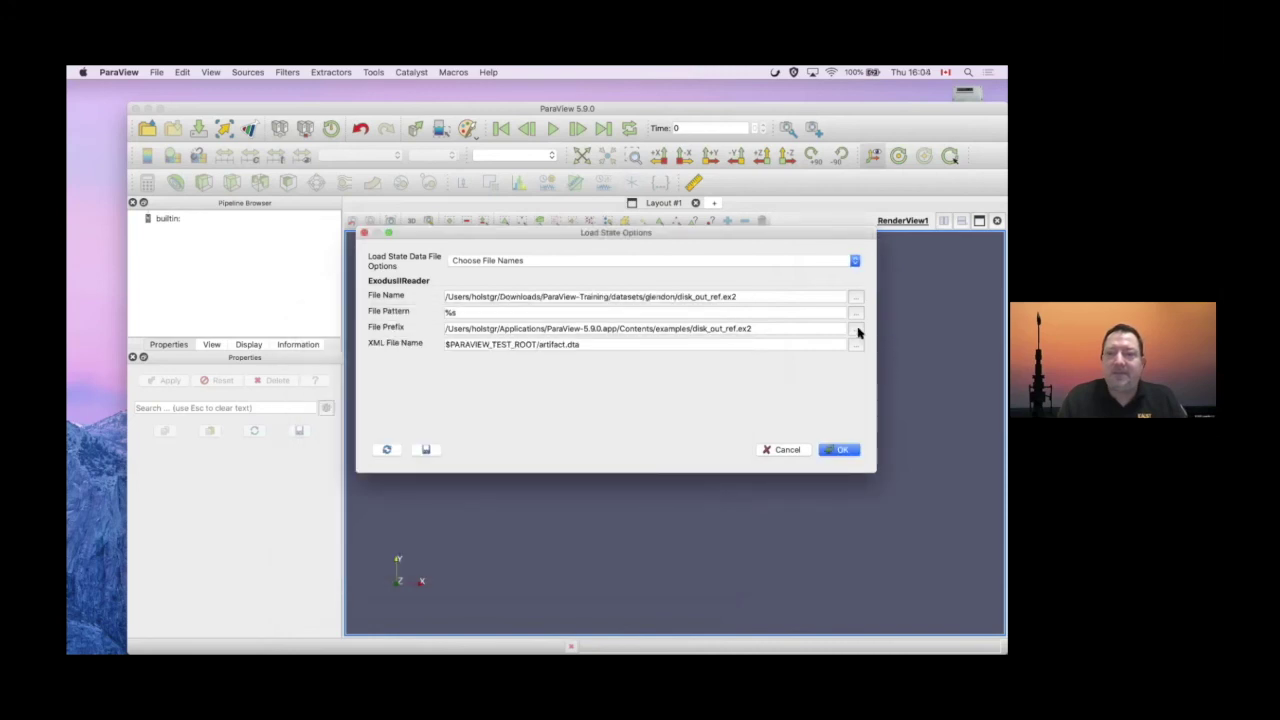
Set File Prefix to disk_out_ref.ex2 in the same datasets folder, load the state, and dismiss the output messages
click(856, 329)
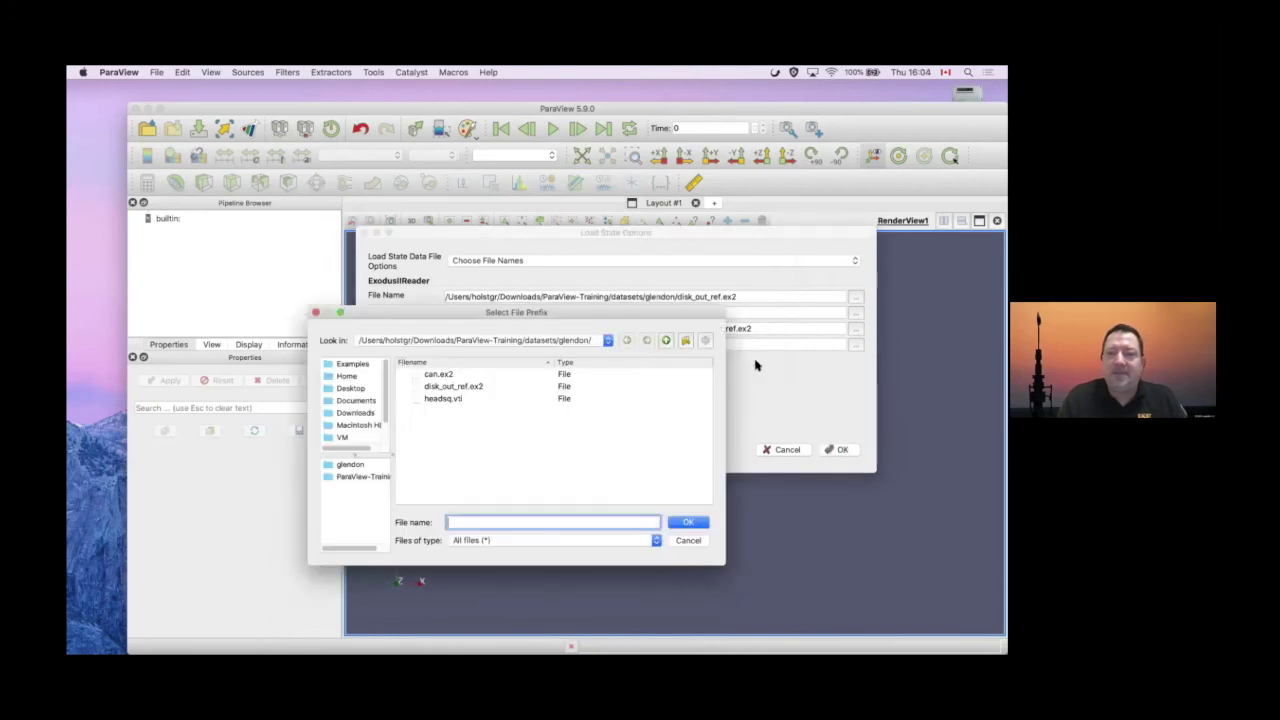
double_click(473, 387)
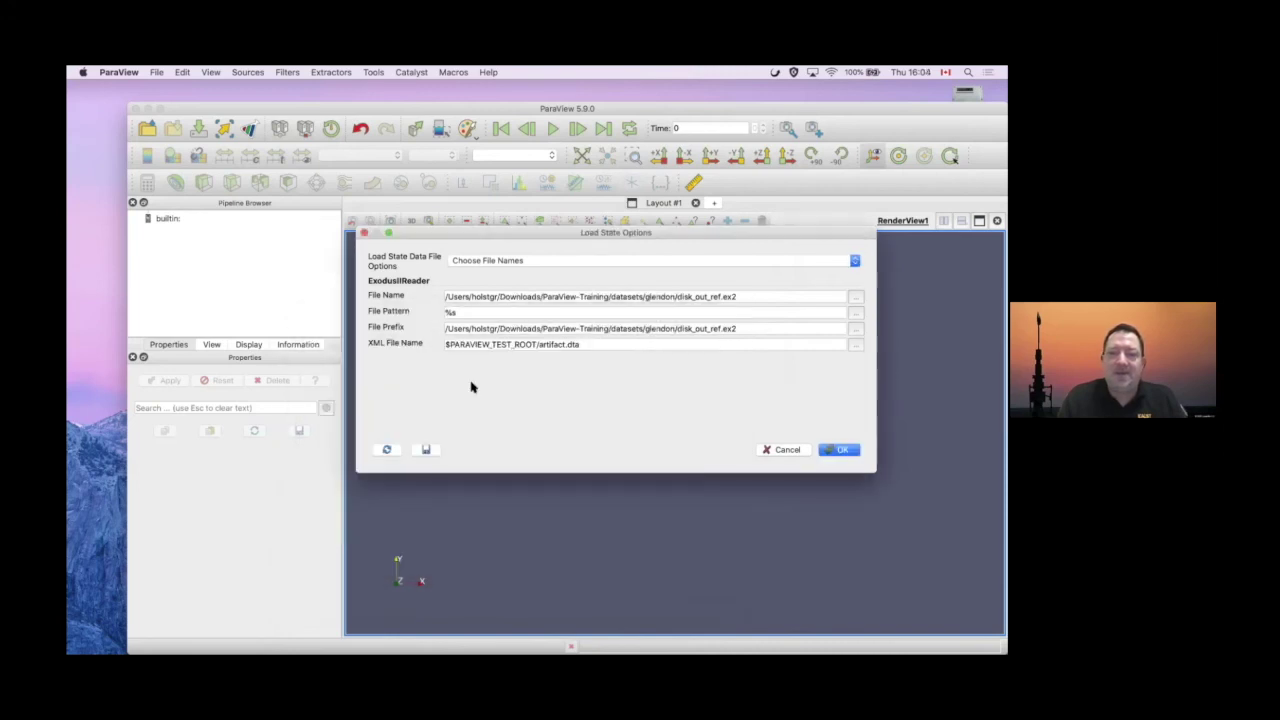
click(843, 451)
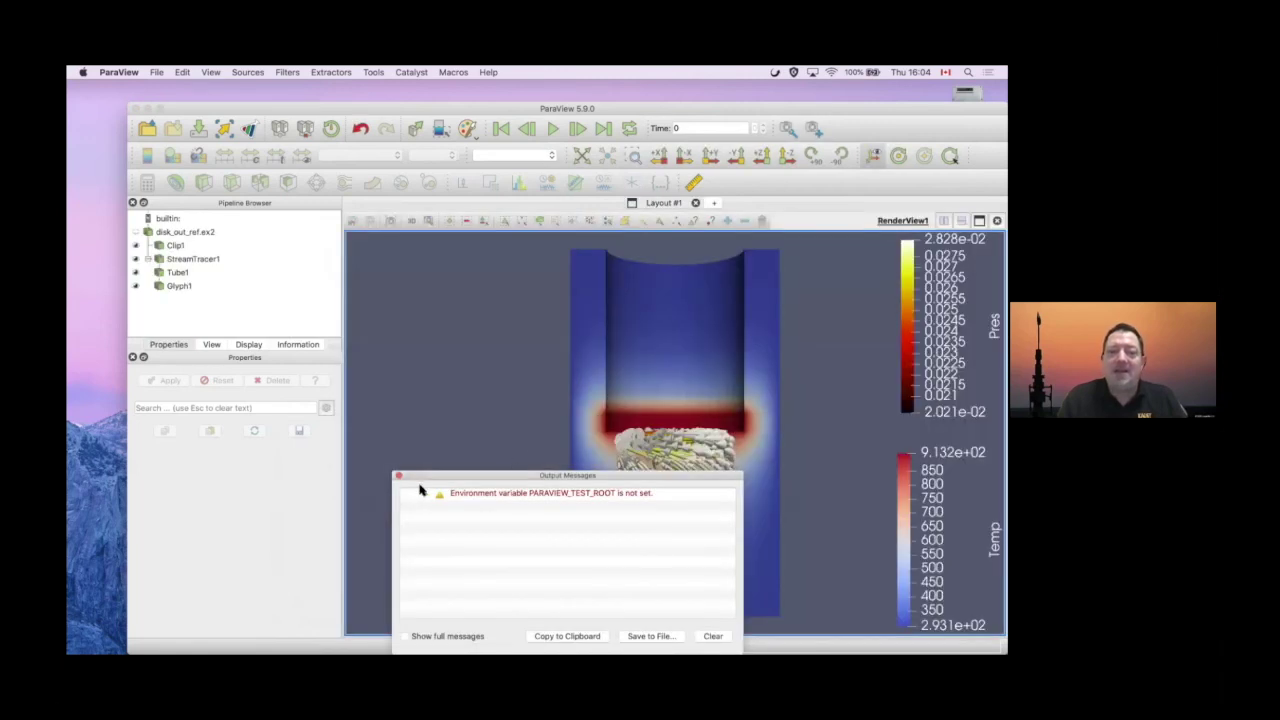
click(397, 477)
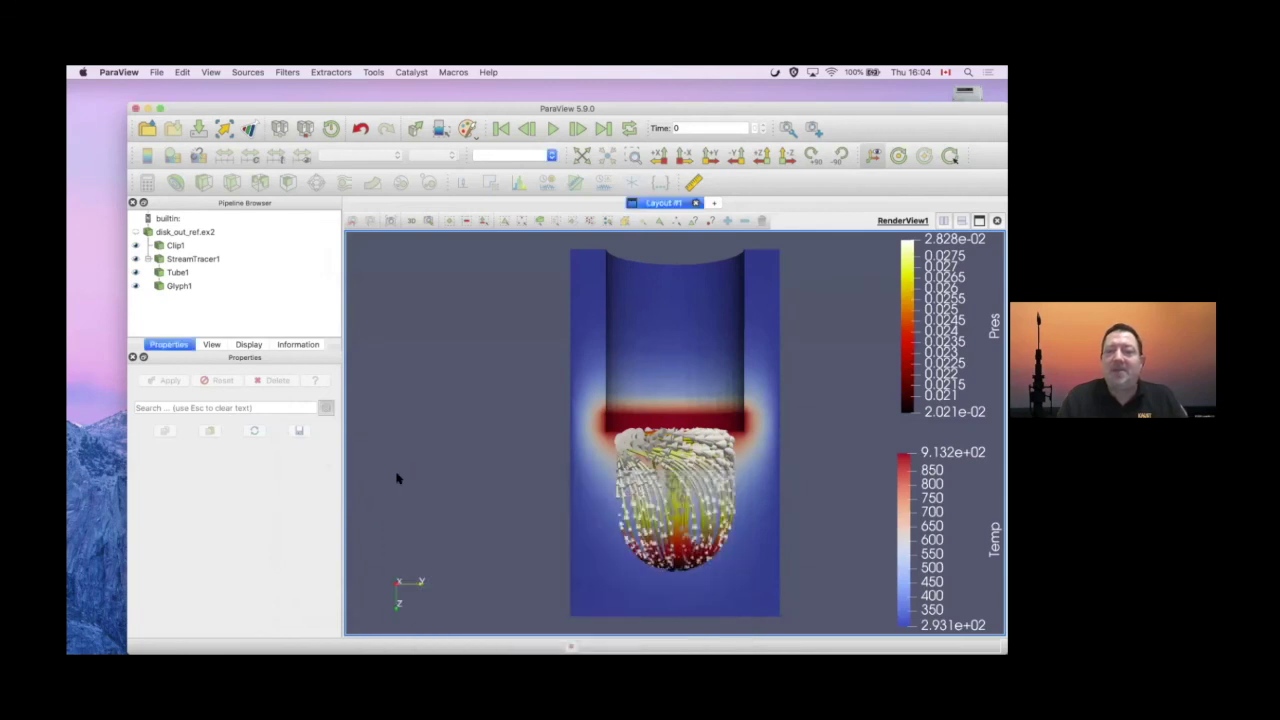
Inspect the restored disk visualization from another angle, and switch to the presentation slides
drag(623, 491, 588, 475)
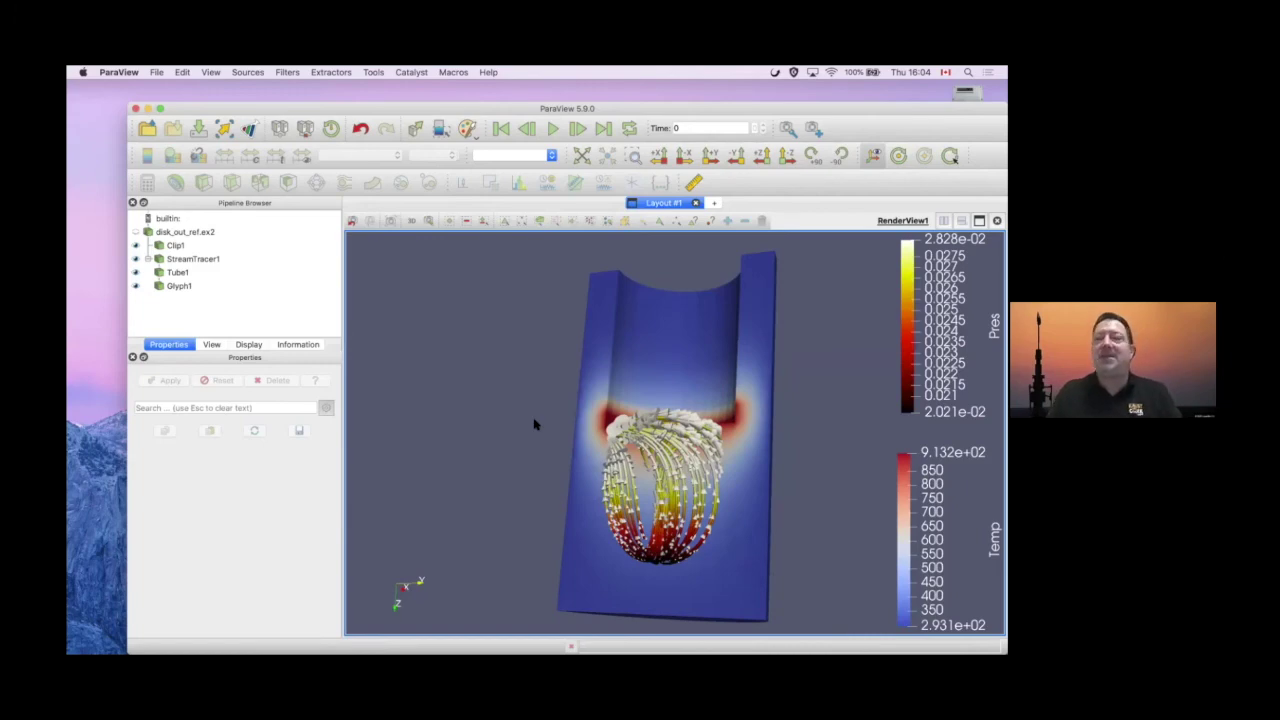
key(super+Tab)
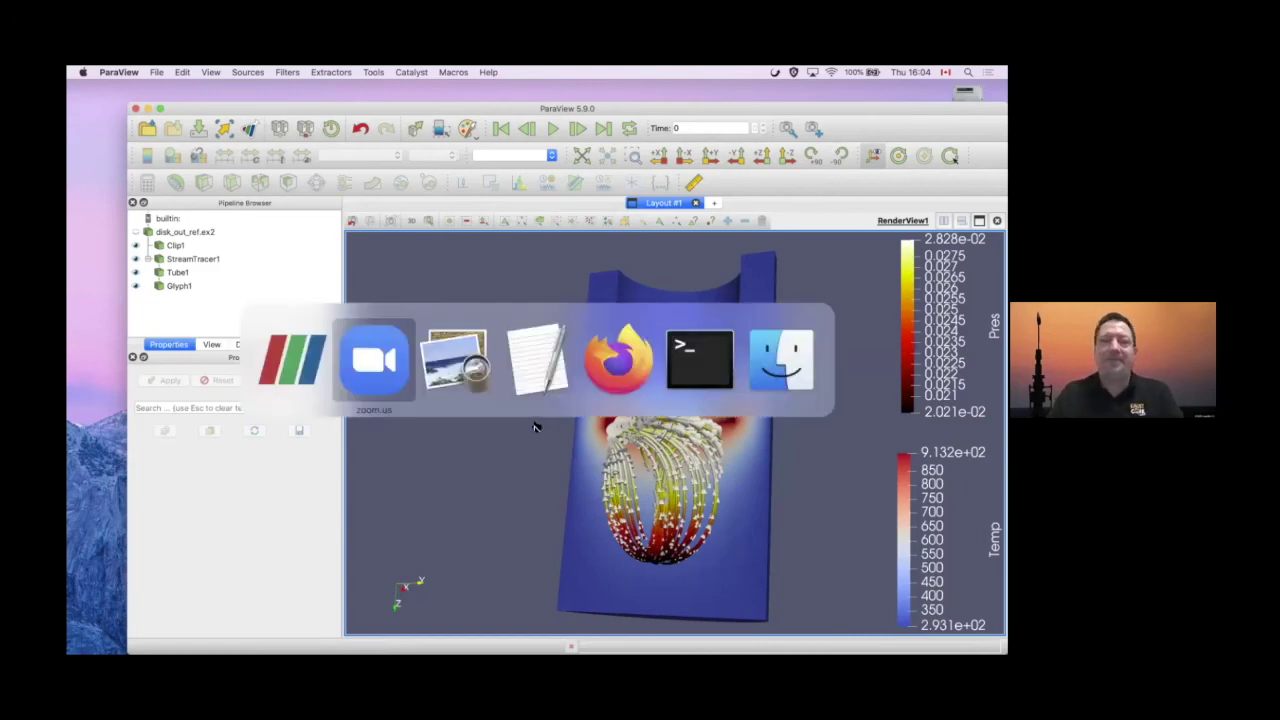
key(super+Tab)
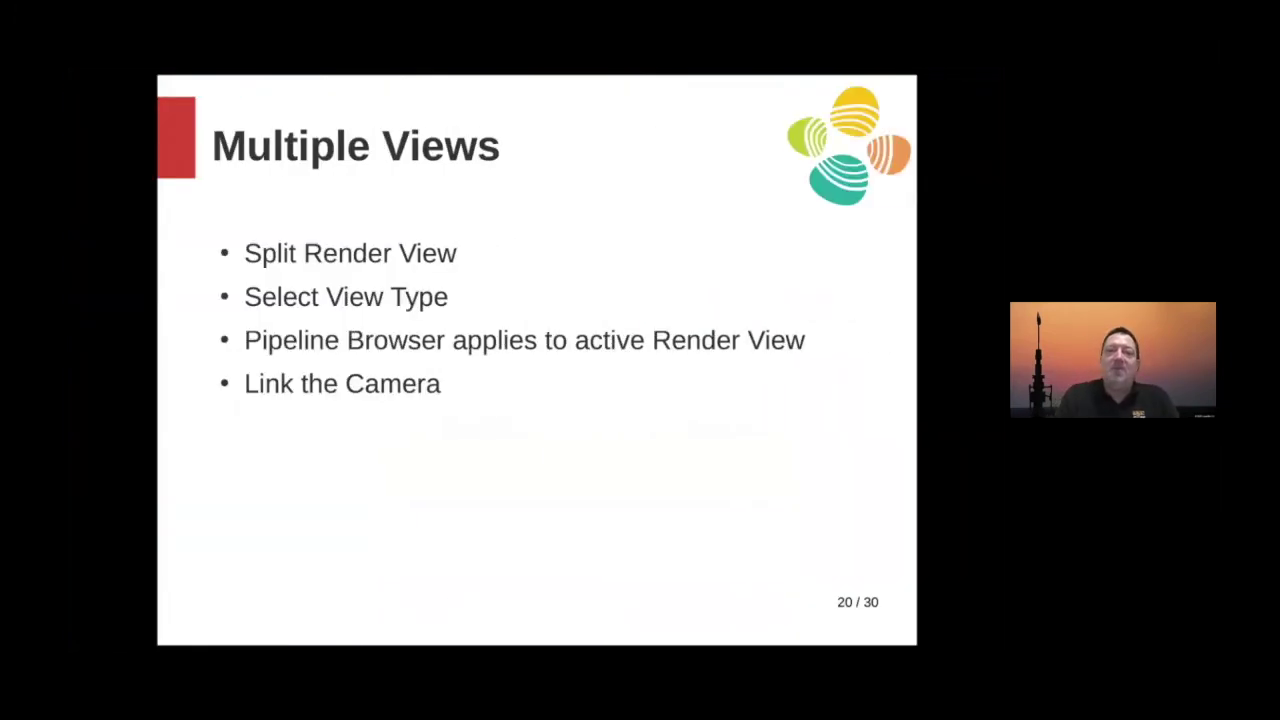